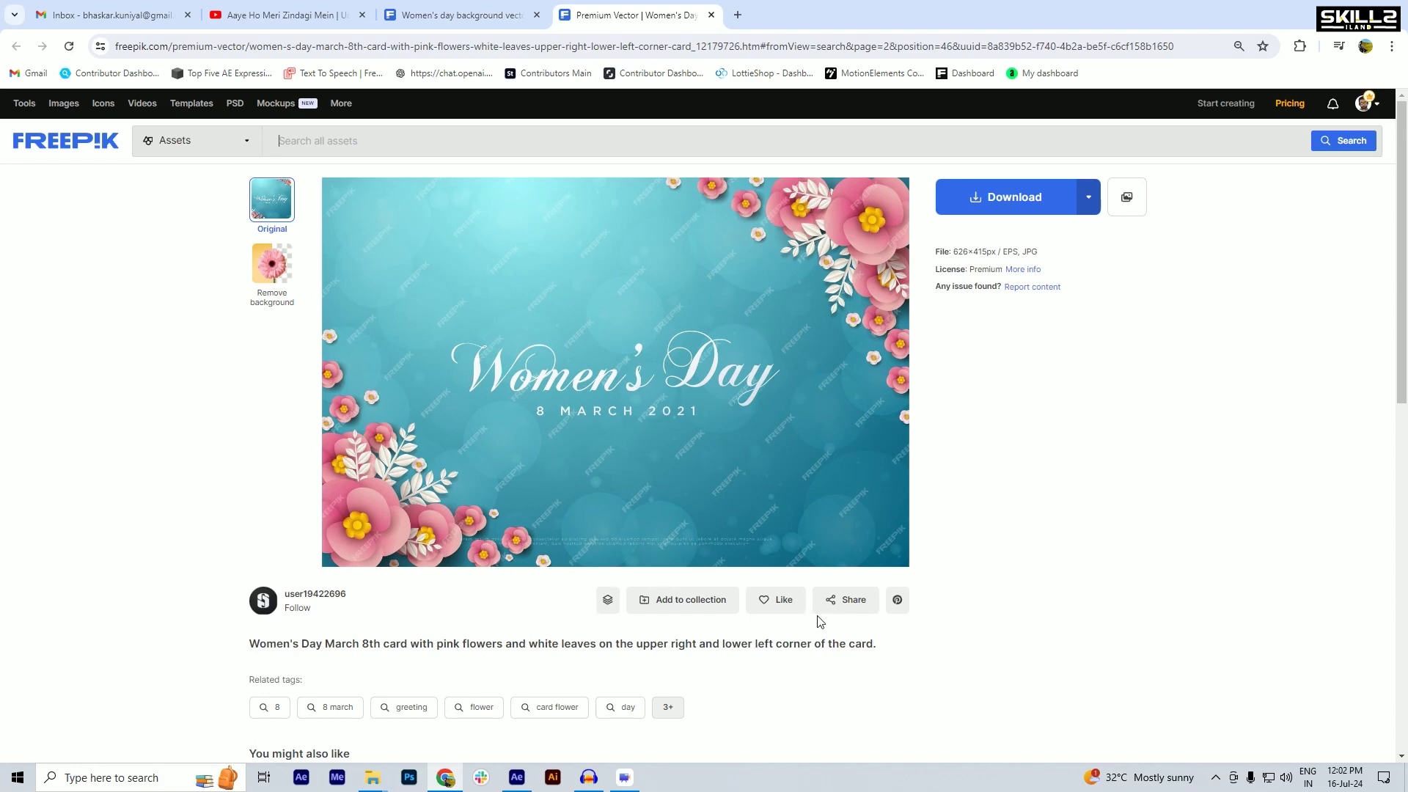
- Download the Women's Day floral card vector from Freepik and open the folder containing the downloaded archive
click(1026, 203)
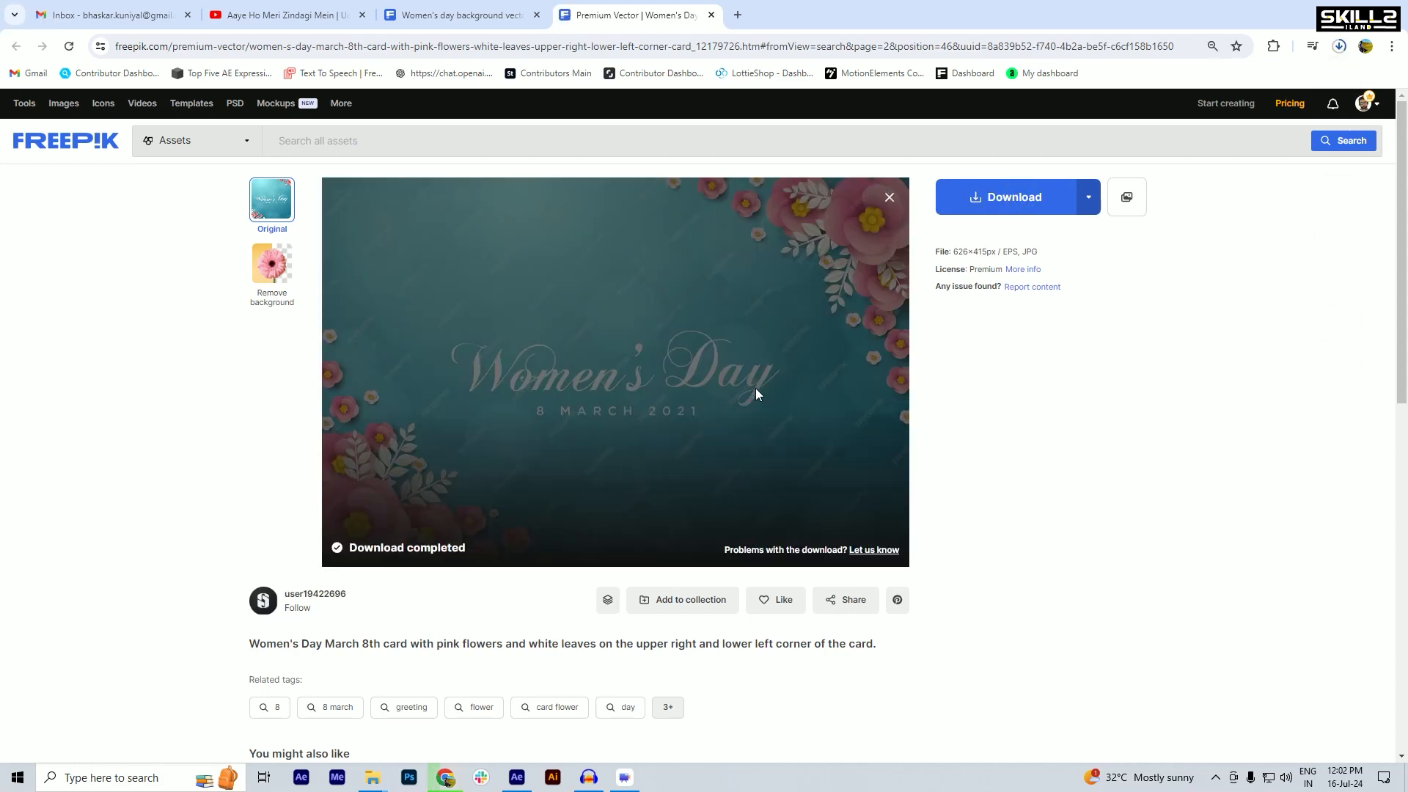
click(1339, 46)
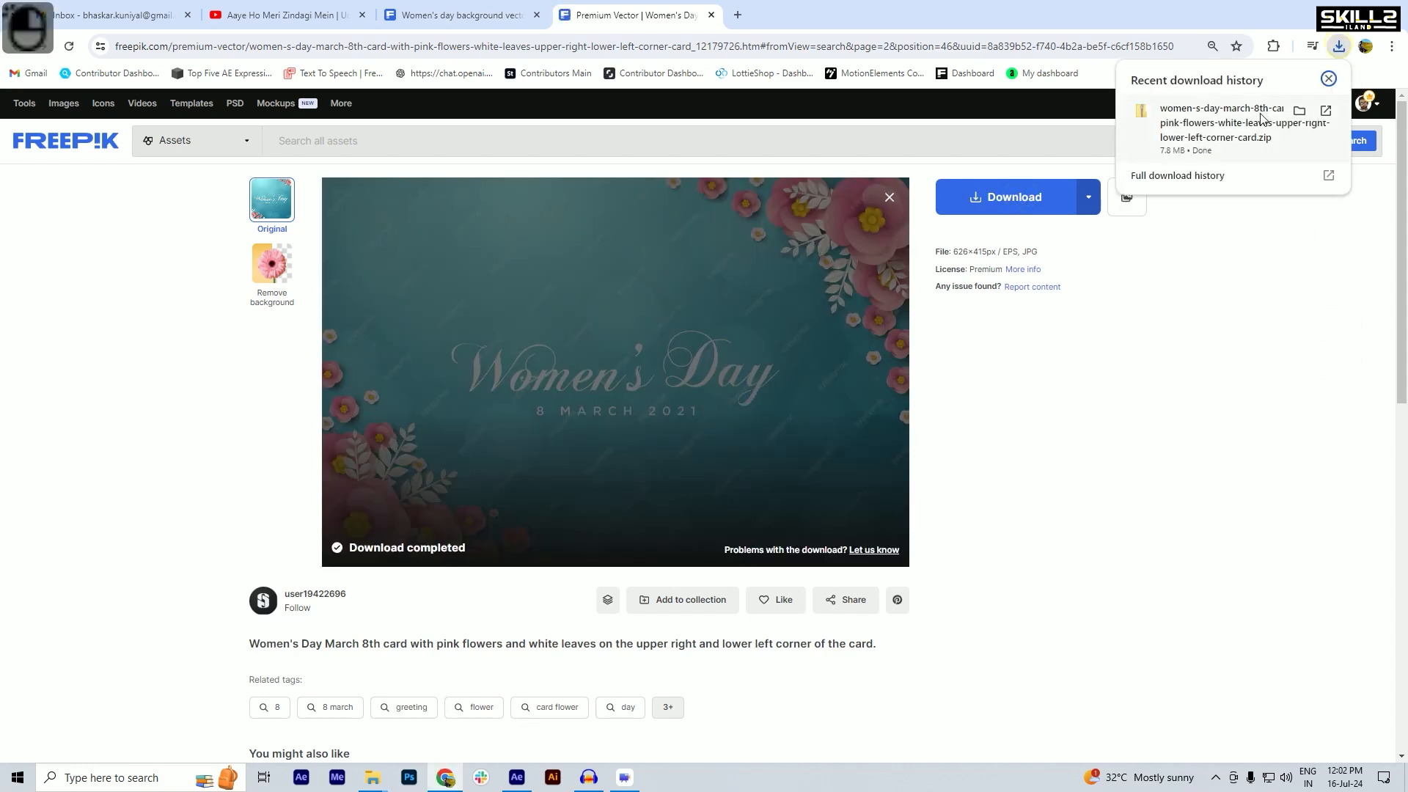
click(1299, 111)
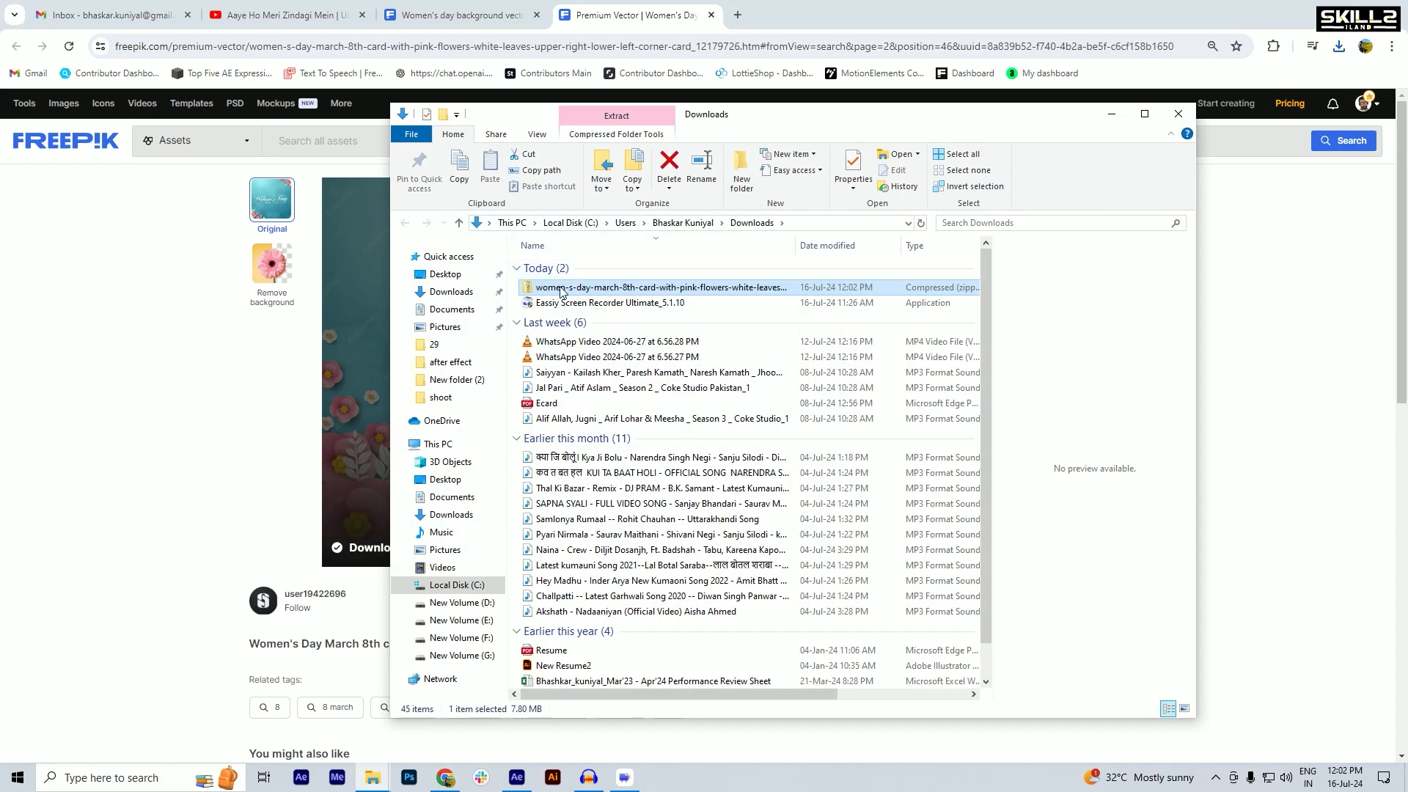
- Extract the downloaded Women's Day archive into its default folder in Downloads
right_click(561, 289)
click(638, 350)
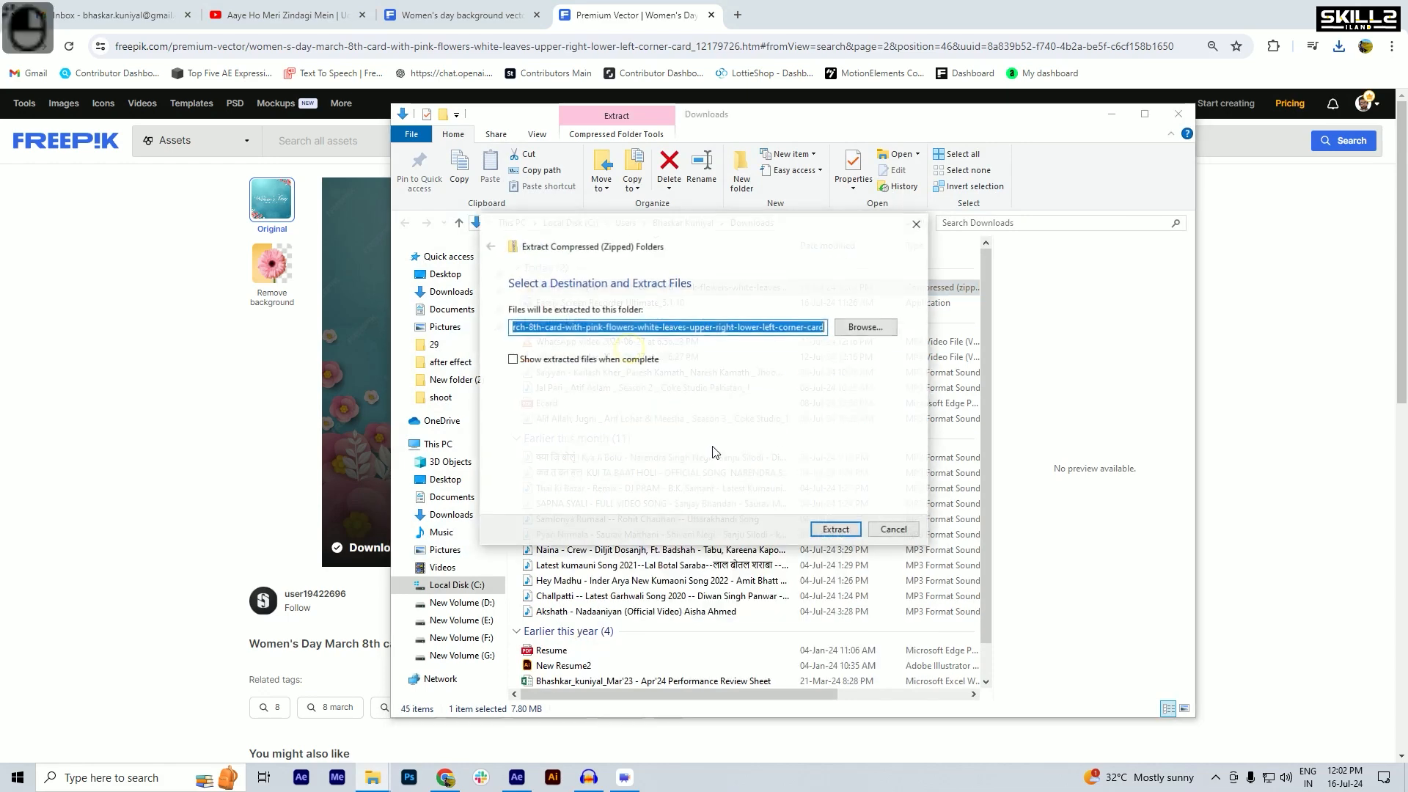
click(837, 529)
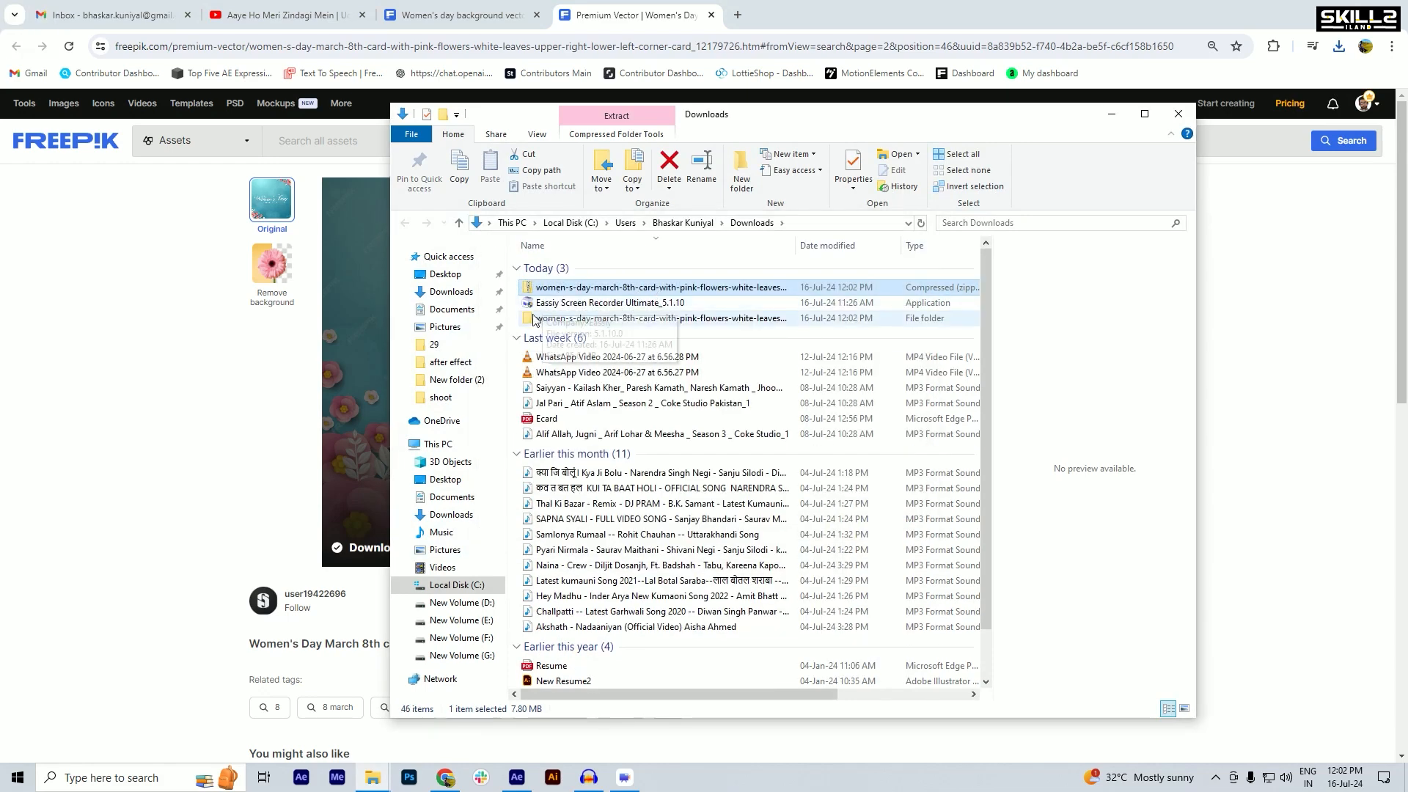
- Open the women48-01 vector file from the extracted folder in Illustrator, quitting the Creative Cloud repair prompt
double_click(534, 319)
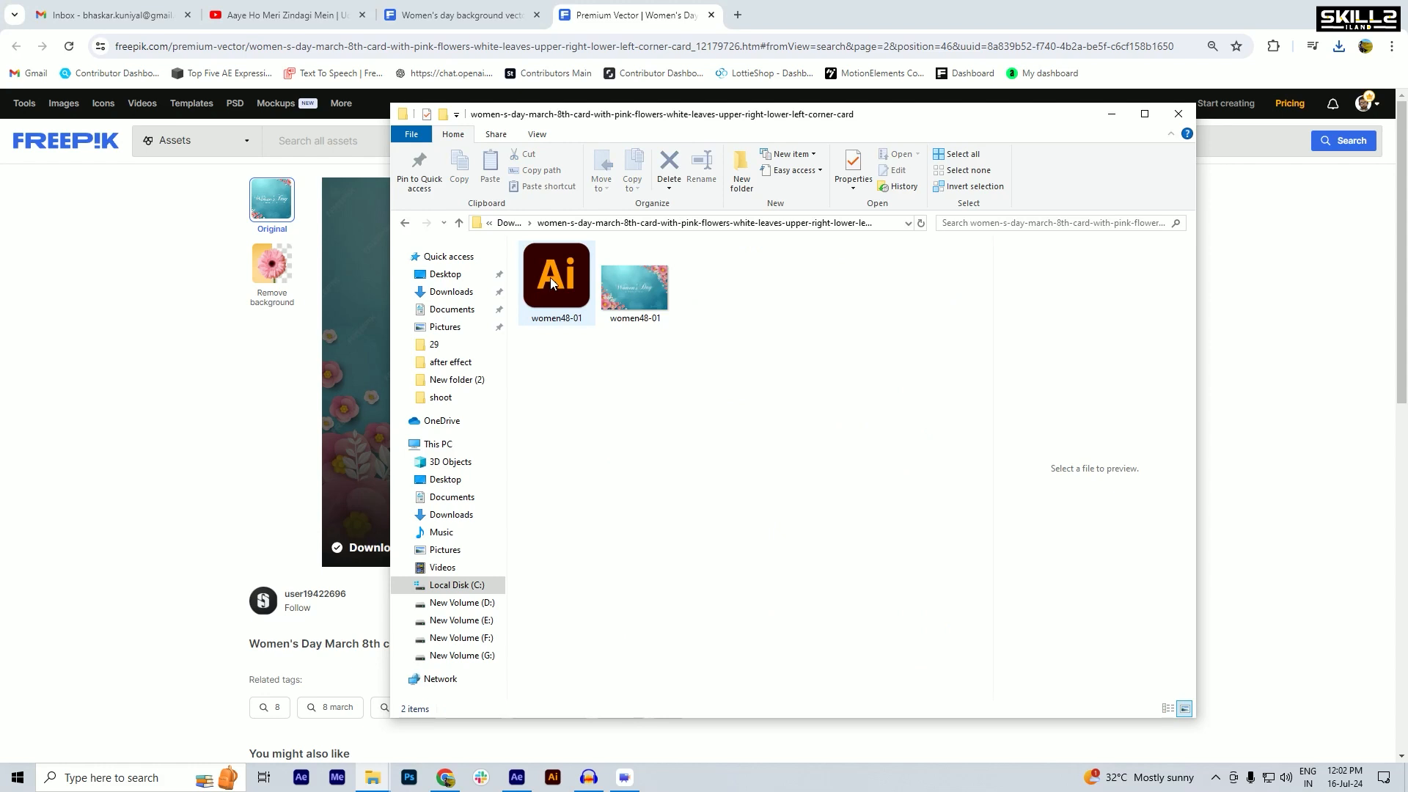
double_click(552, 283)
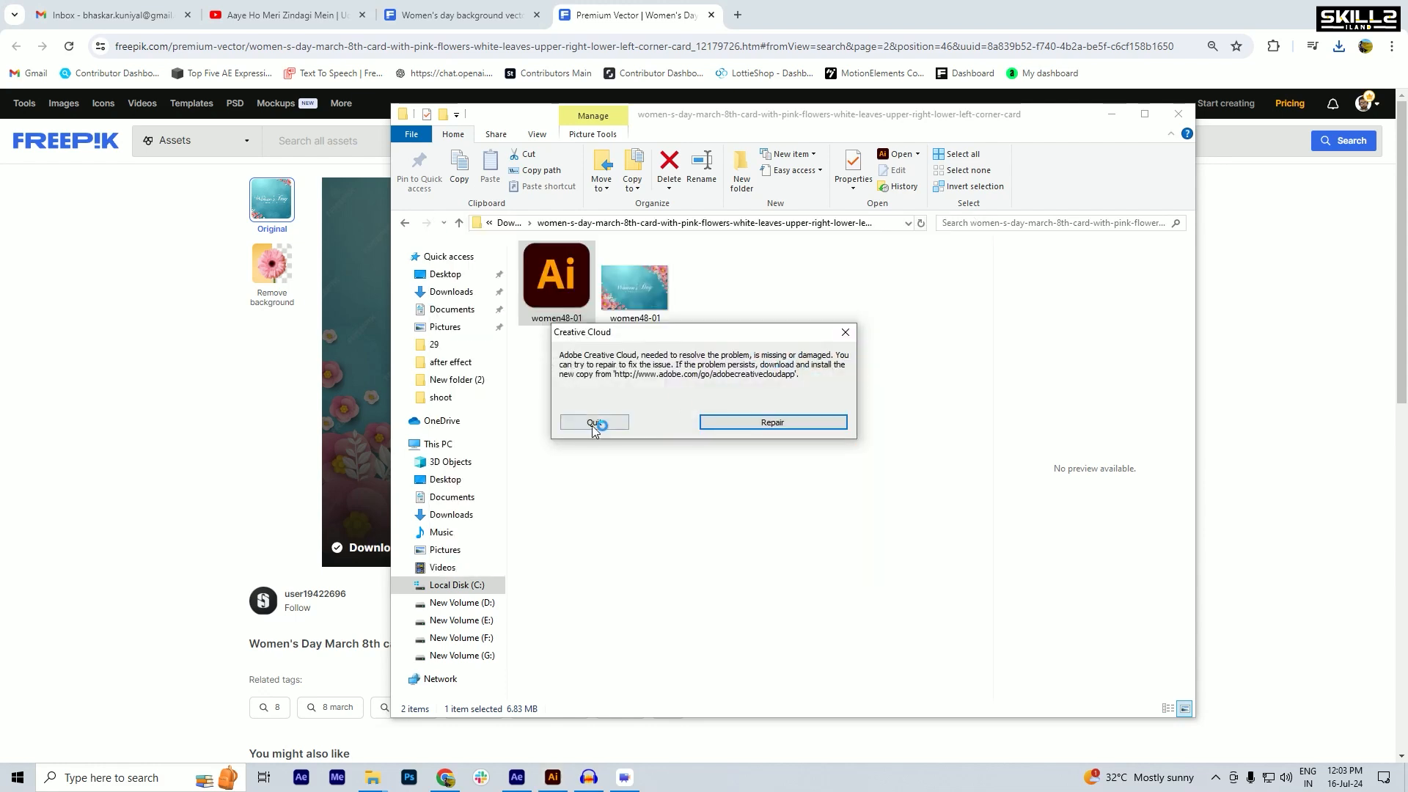
click(592, 424)
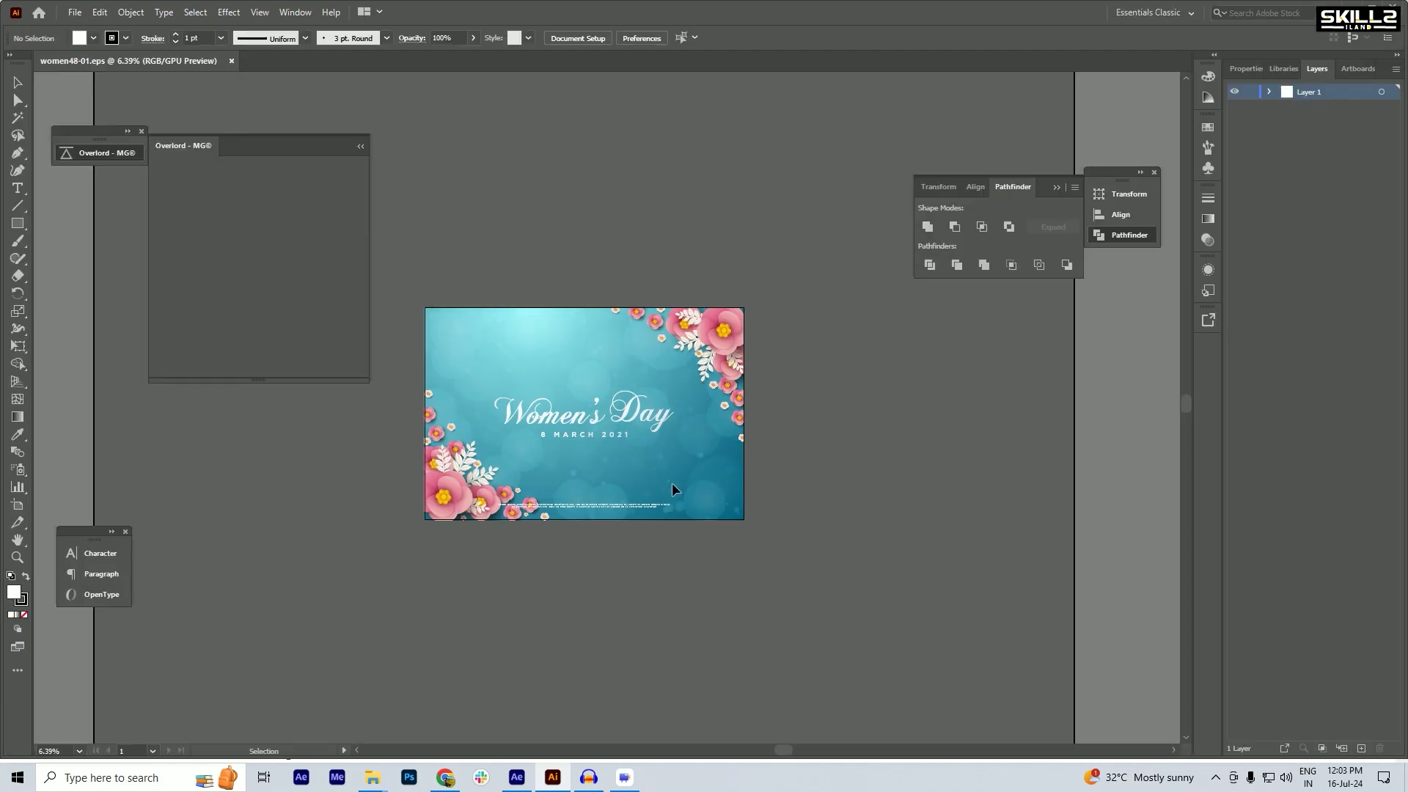
- Cut all the artwork from the women48-01 document
scroll(405, 494, up, 2)
scroll(410, 488, down, 2)
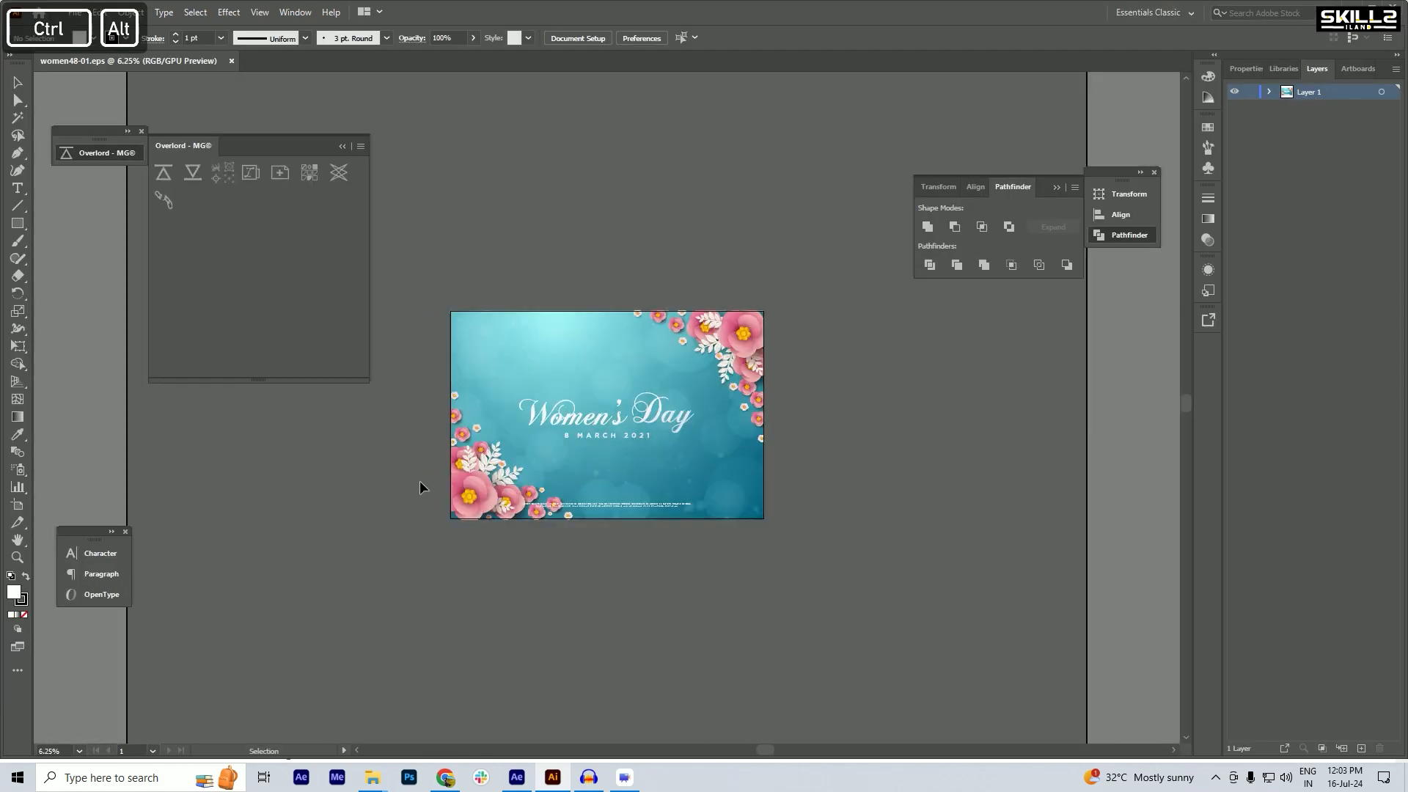
key(ctrl+a)
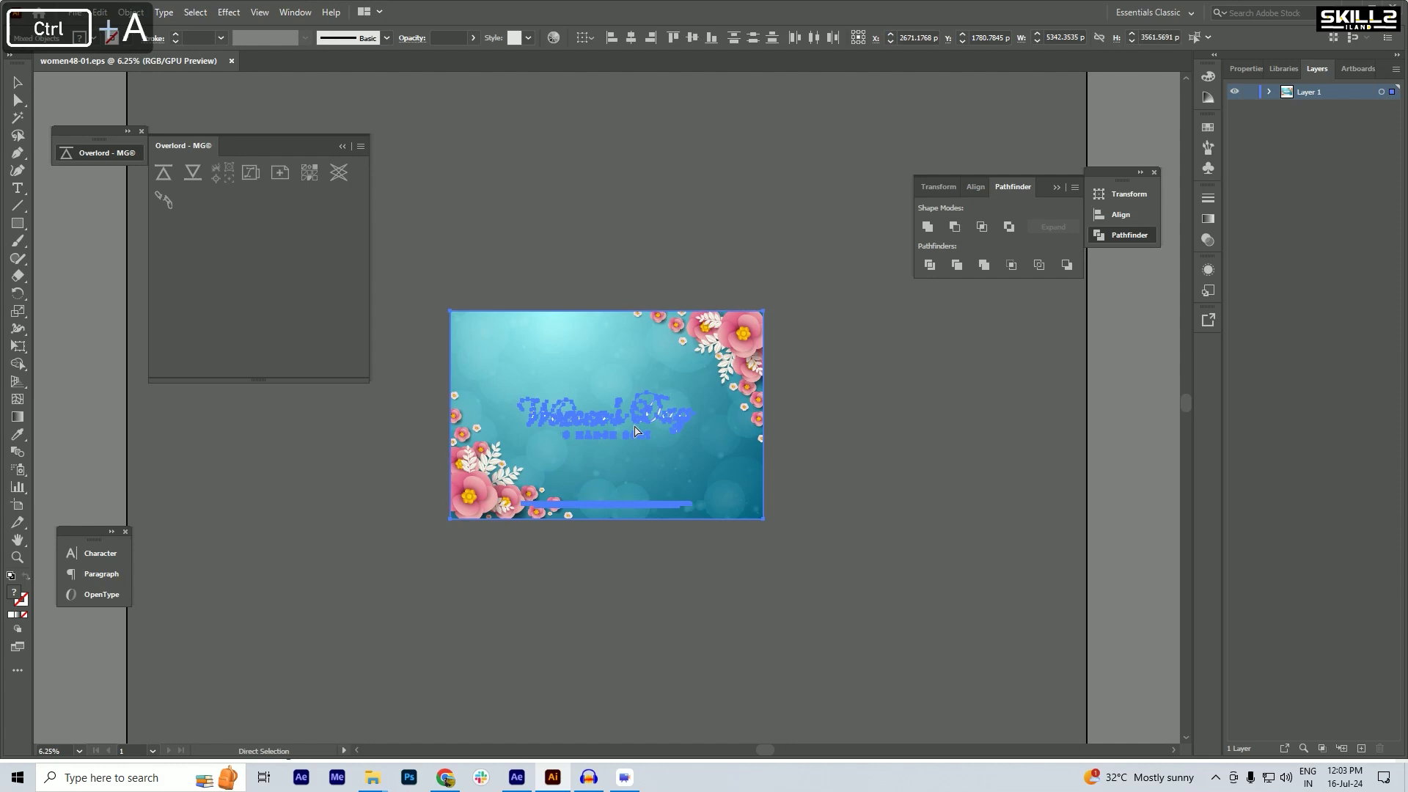
key(ctrl+x)
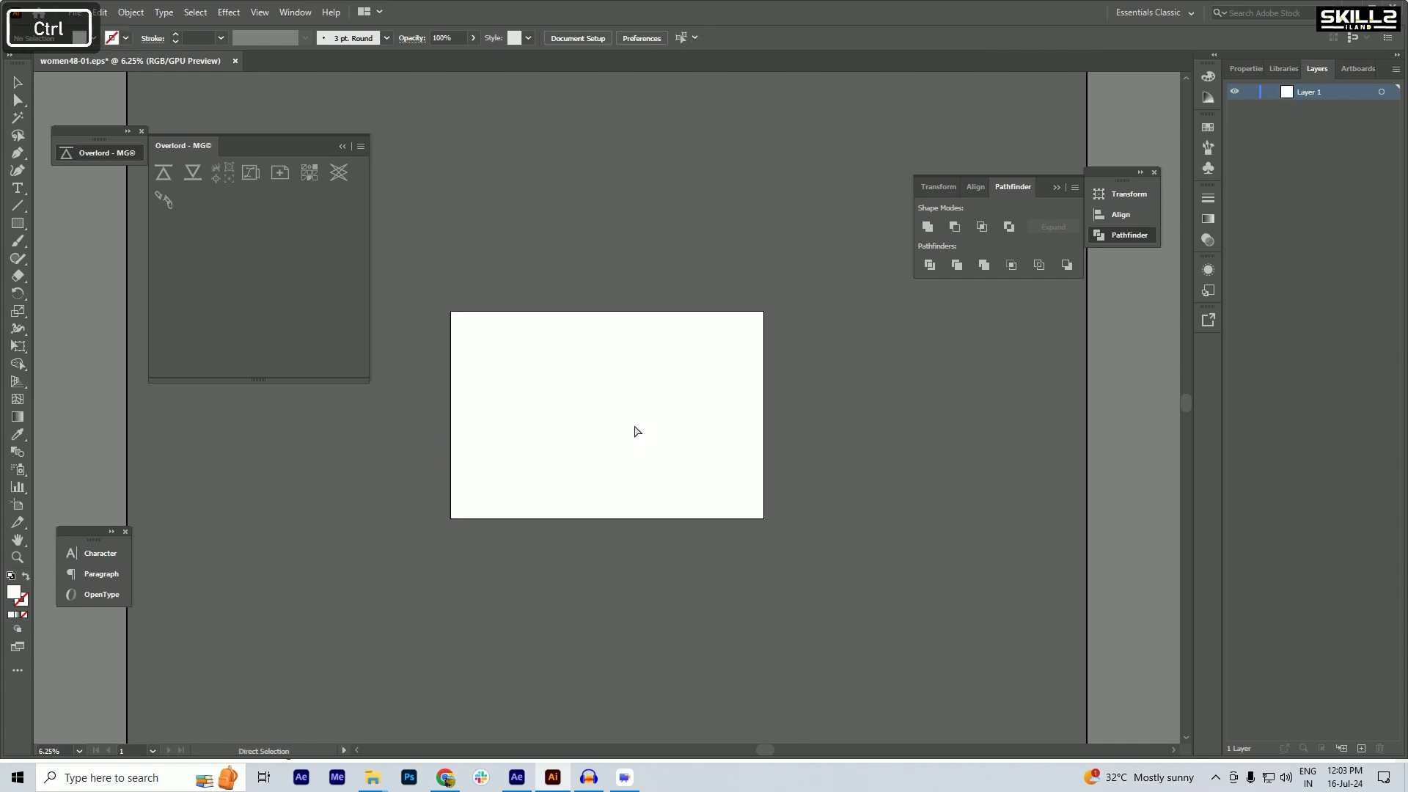
- Create a new document from the Web-Large 1920 x 1080 px preset and paste the cut artwork into it
key(ctrl+n)
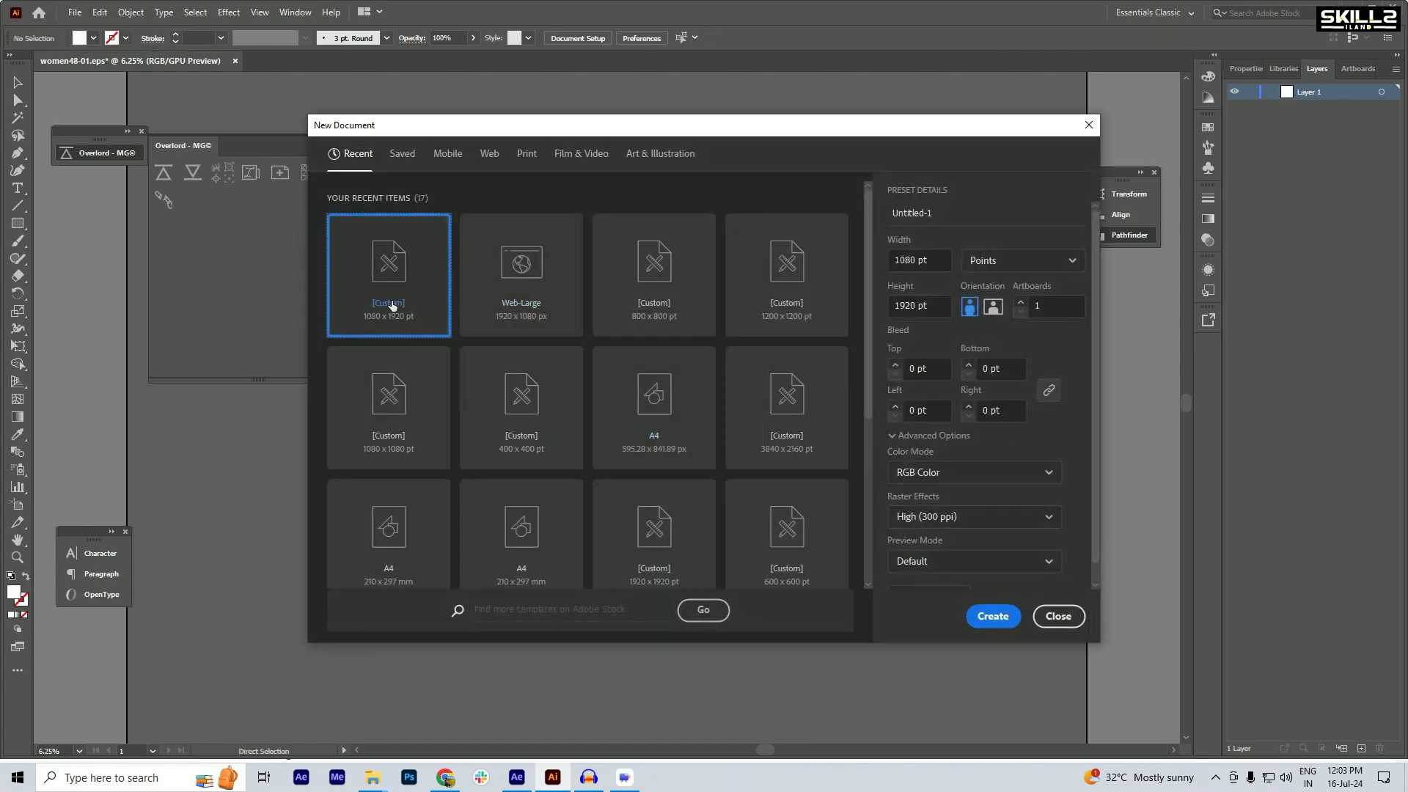
double_click(530, 295)
scroll(652, 405, down, 1)
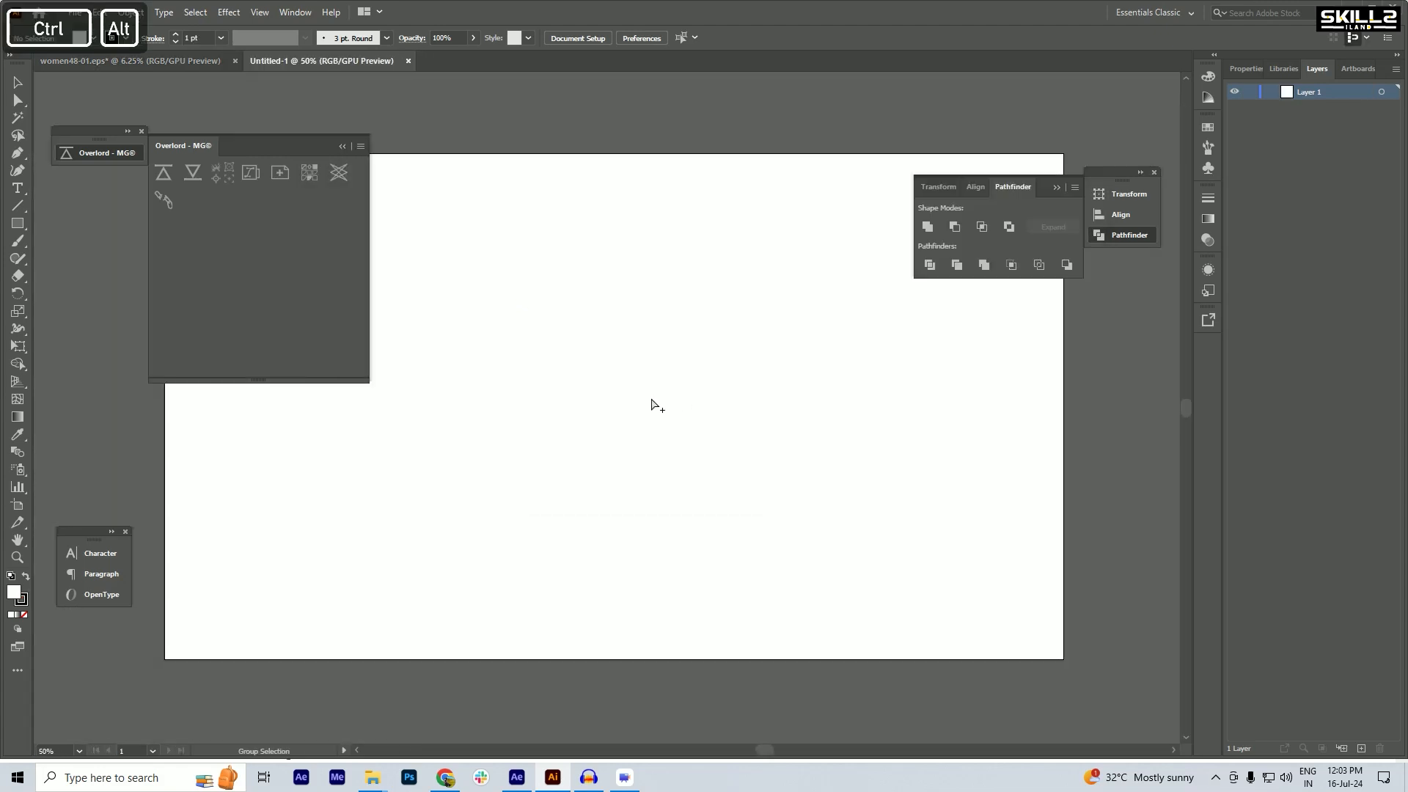
key(ctrl+v)
scroll(649, 397, down, 3)
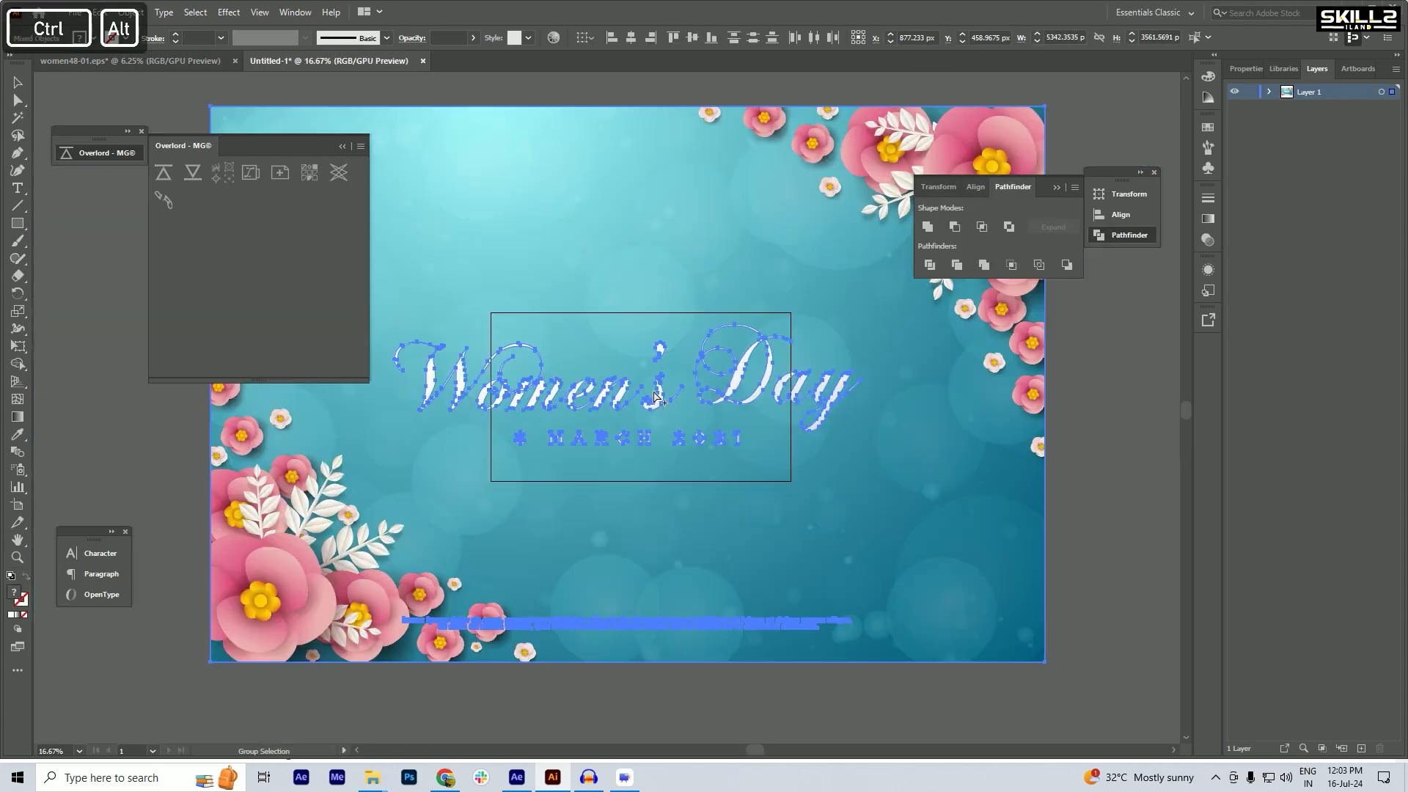
- Scale the pasted artwork to the artboard's width, about 1915 x 1277 px, and delete the small-print text near its lower edge
mouse_move(592, 361)
mouse_down()
mouse_move(643, 379)
mouse_move(592, 357)
mouse_up()
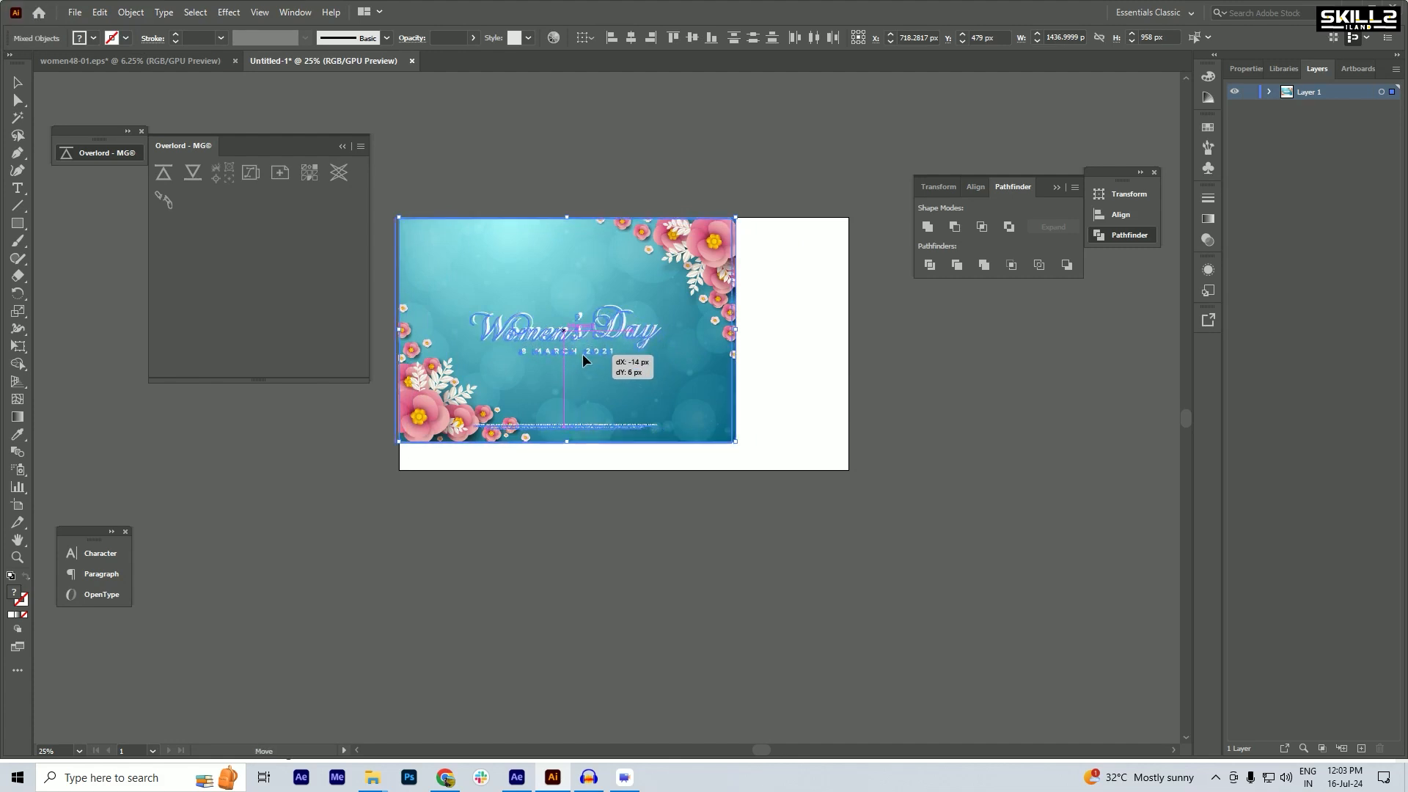
key(ctrl+z)
drag(736, 442, 848, 516)
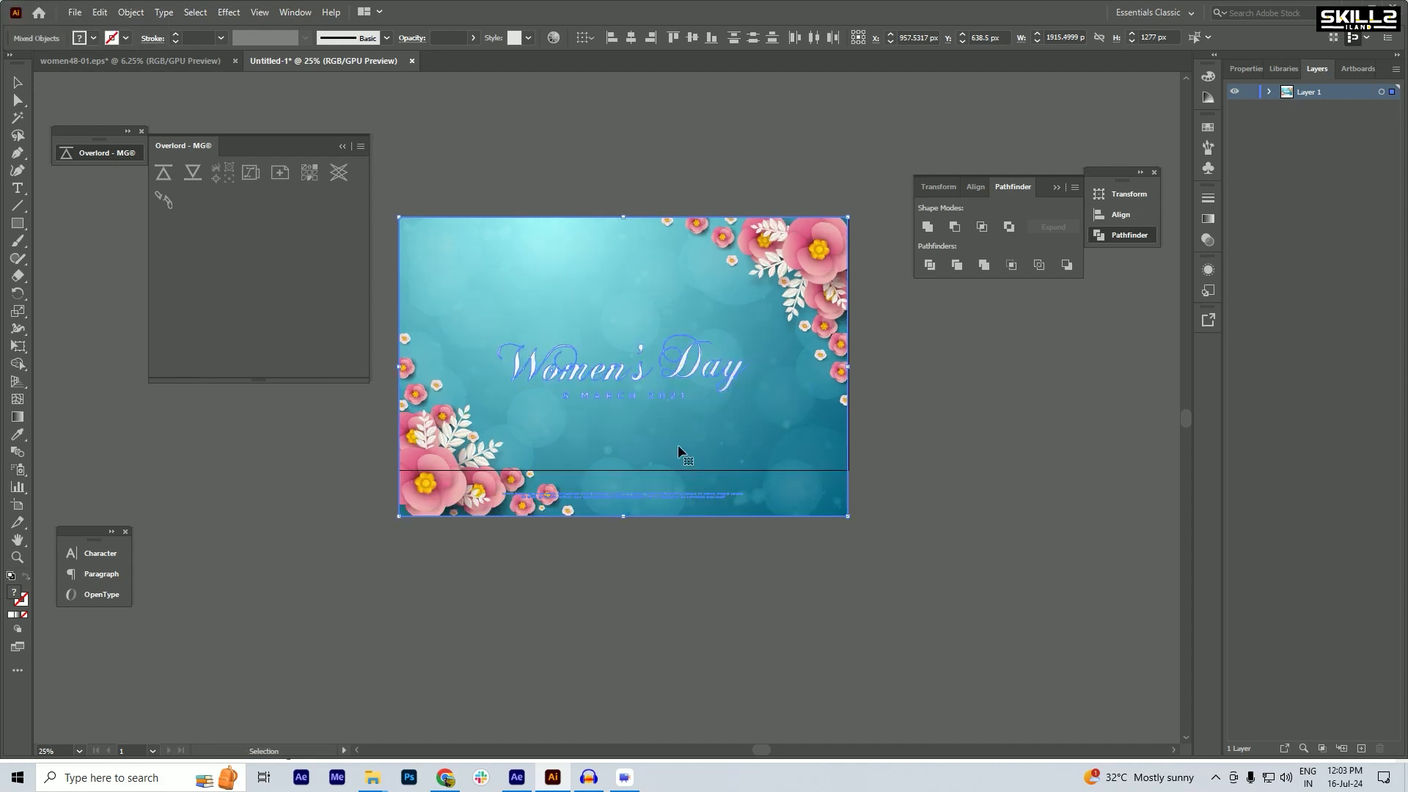
scroll(696, 402, up, 1)
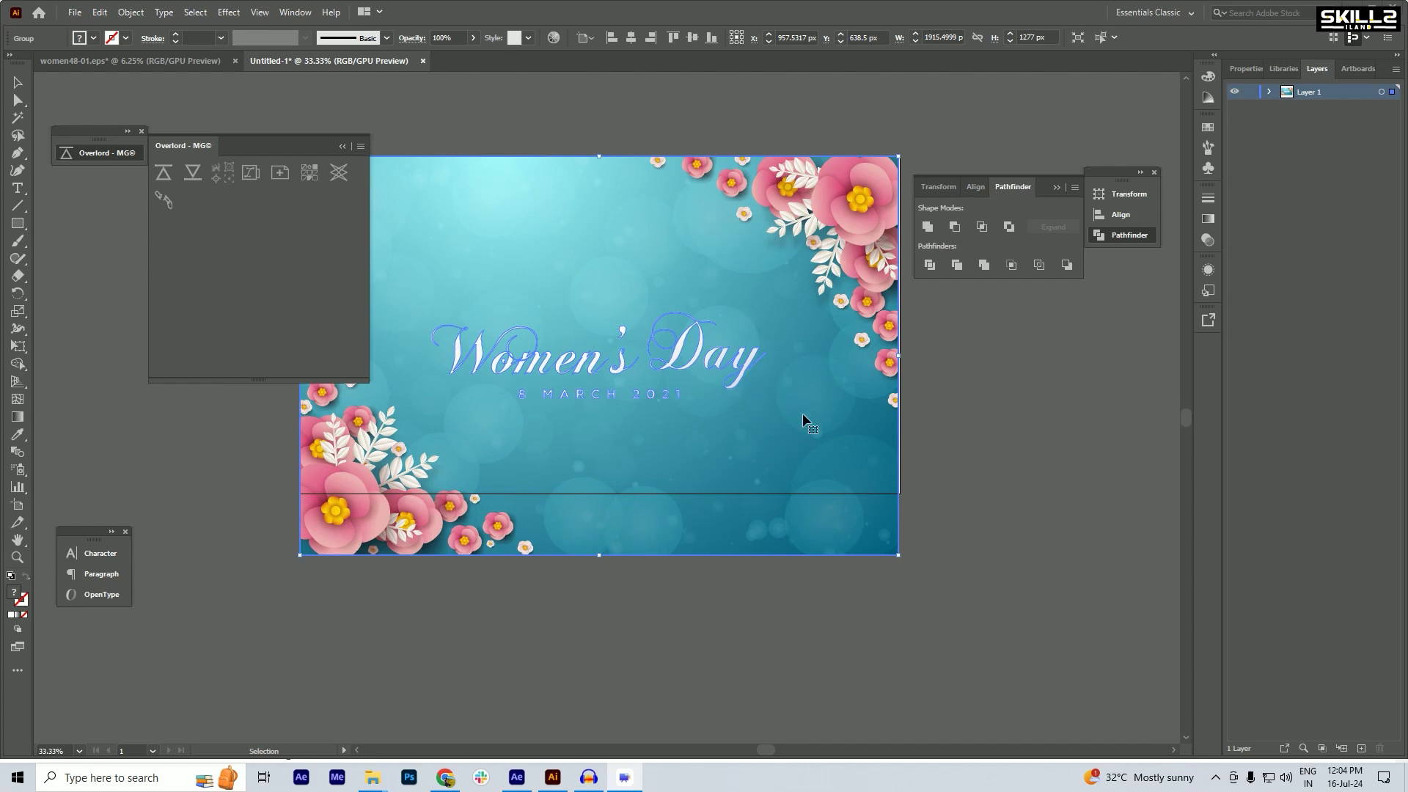
- Group the artwork and center it horizontally and vertically on the artboard
key(space)
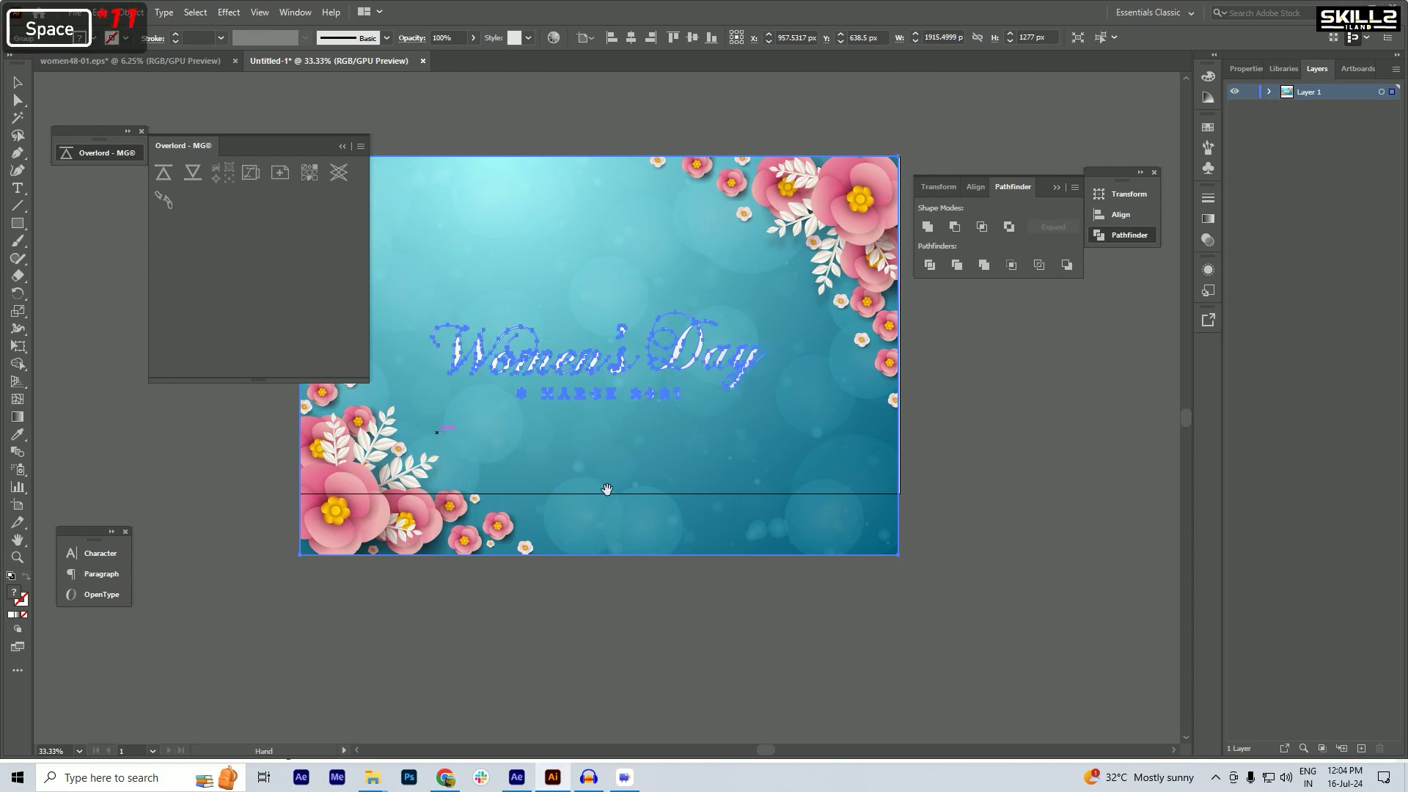
key(ctrl+g)
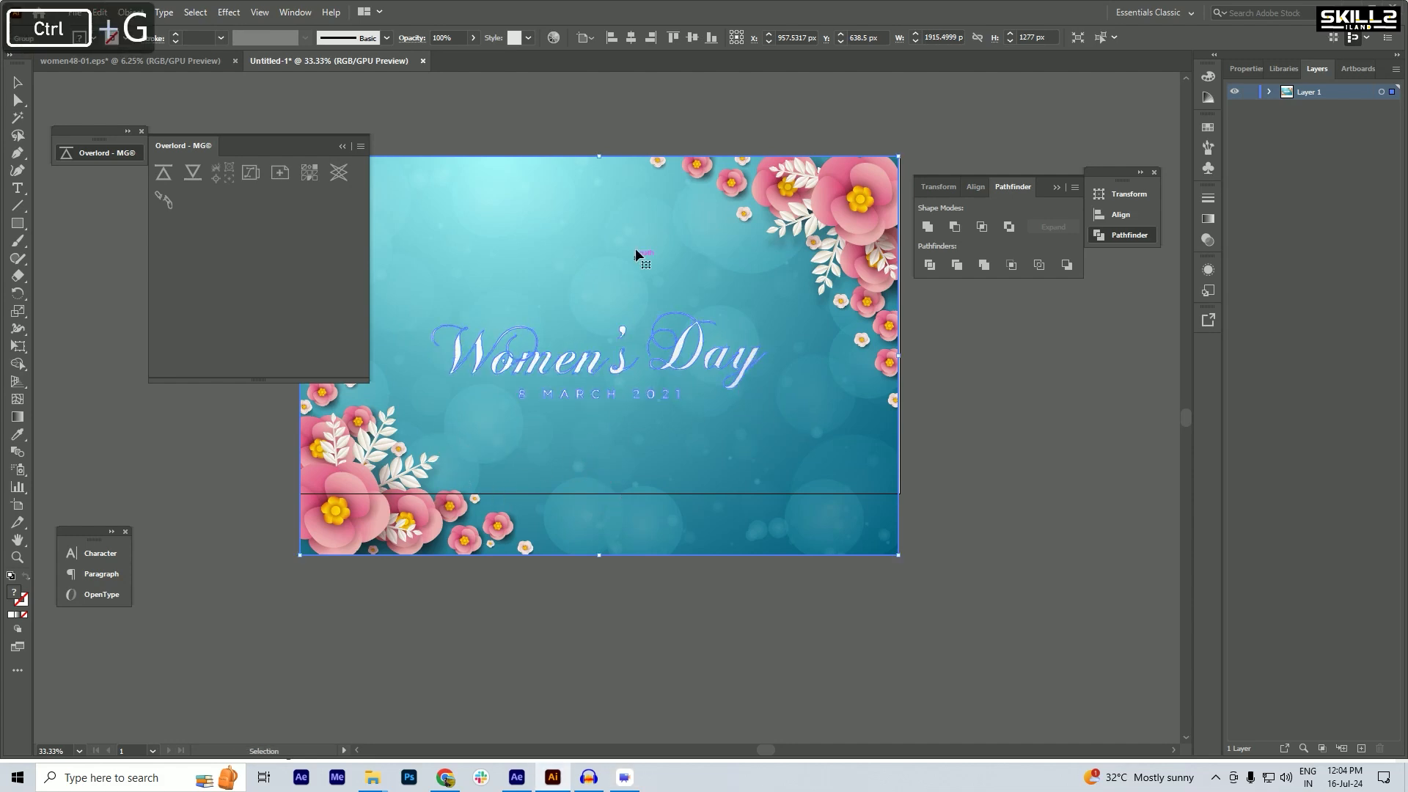
click(633, 40)
click(691, 38)
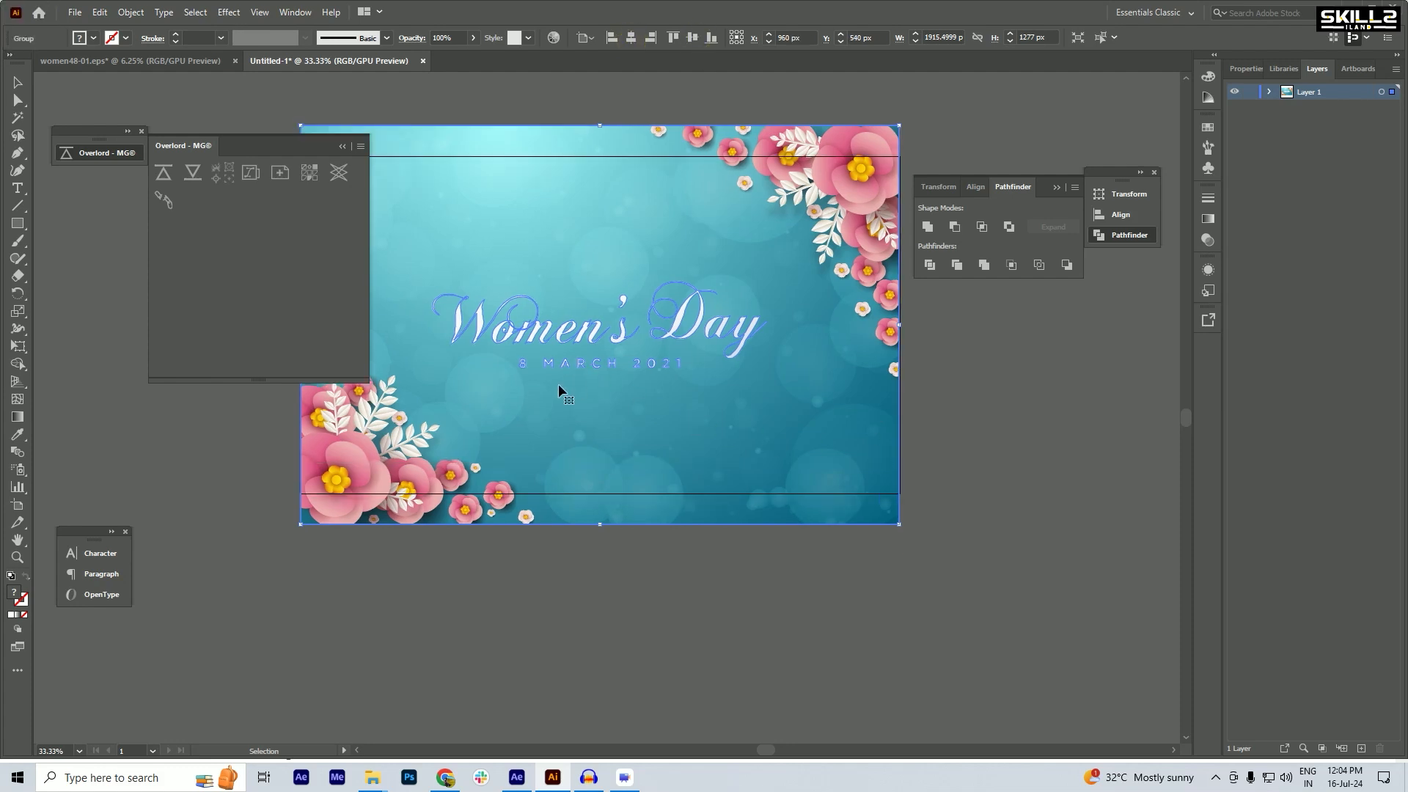
- Start saving the document and choose New folder (3) on the Desktop as the destination
drag(557, 403, 579, 535)
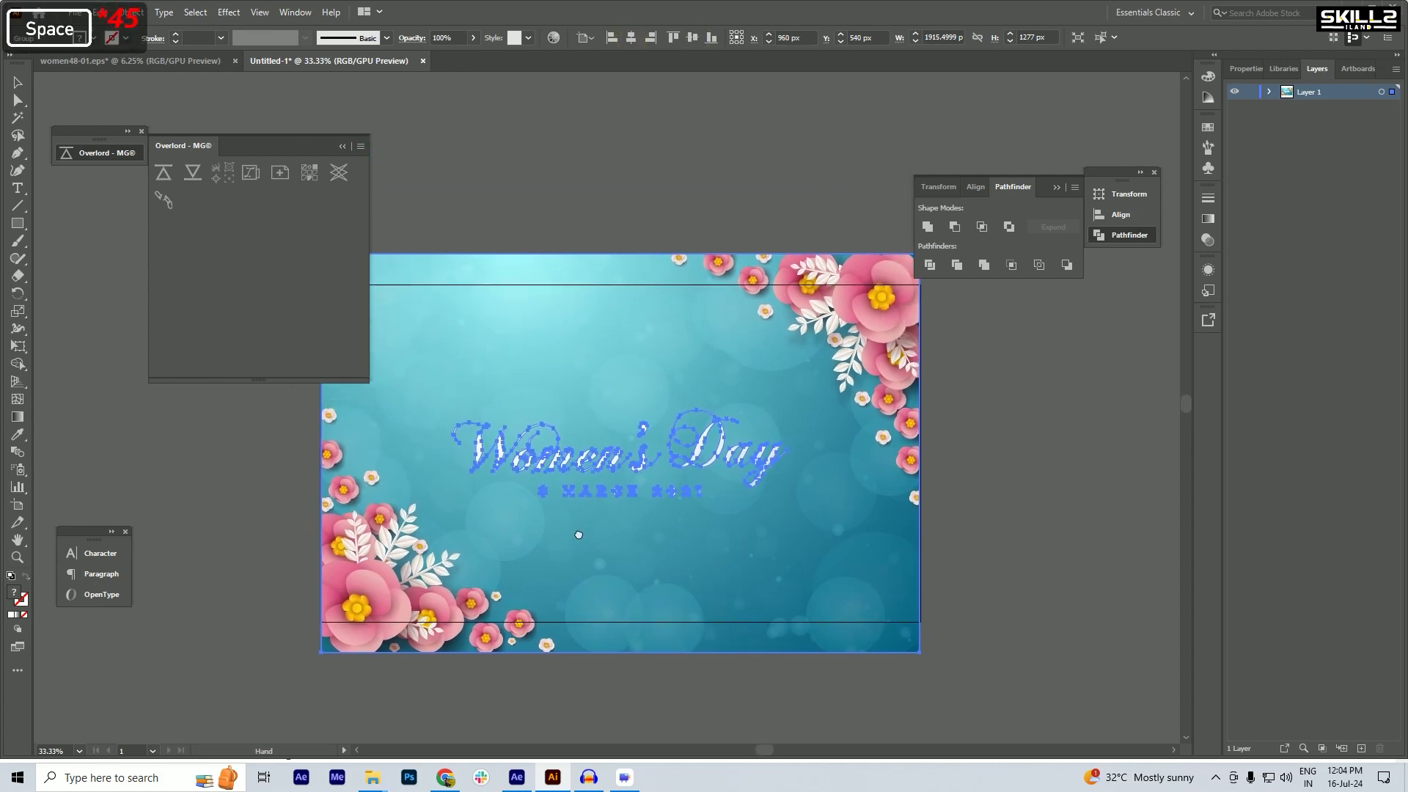
drag(276, 218, 207, 93)
key(ctrl+s)
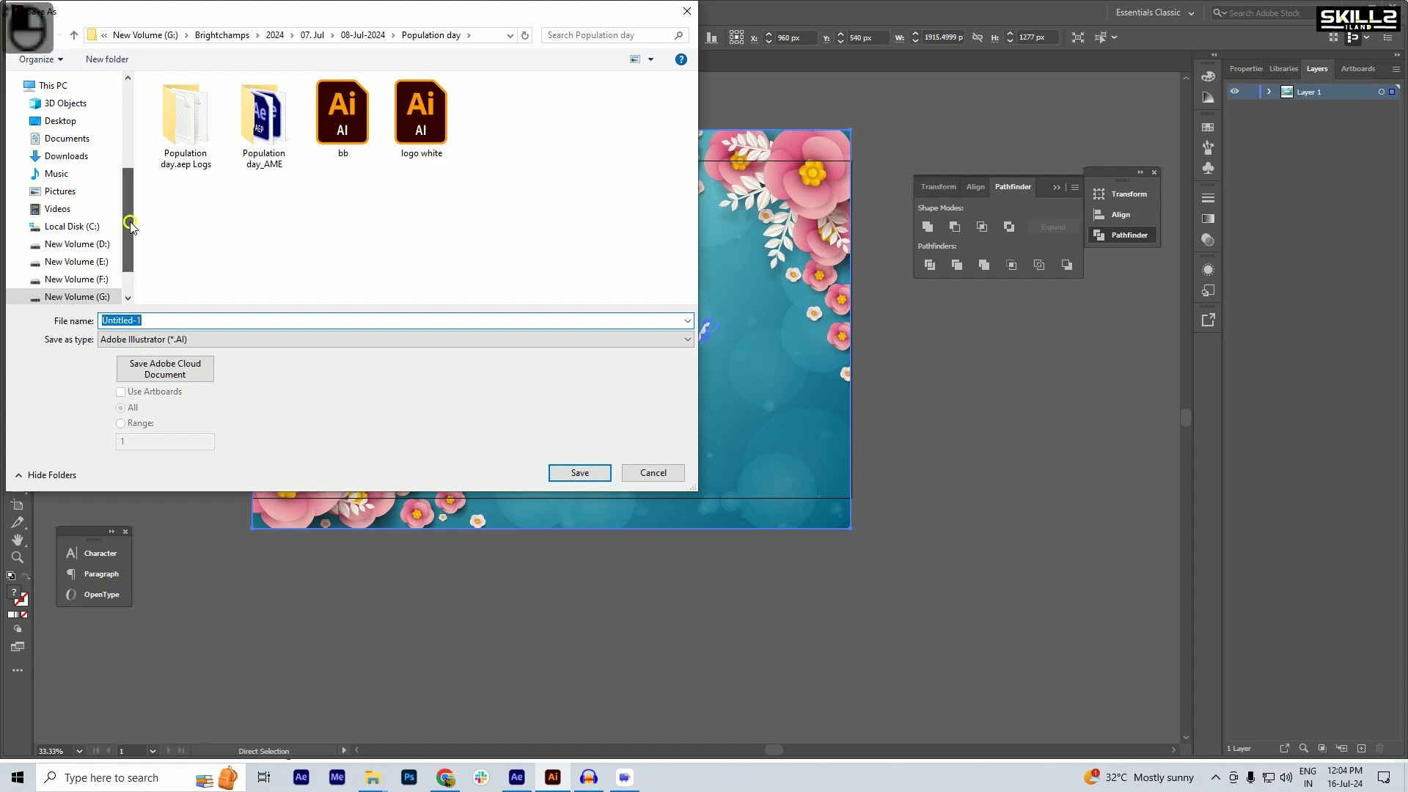
scroll(130, 221, up, 4)
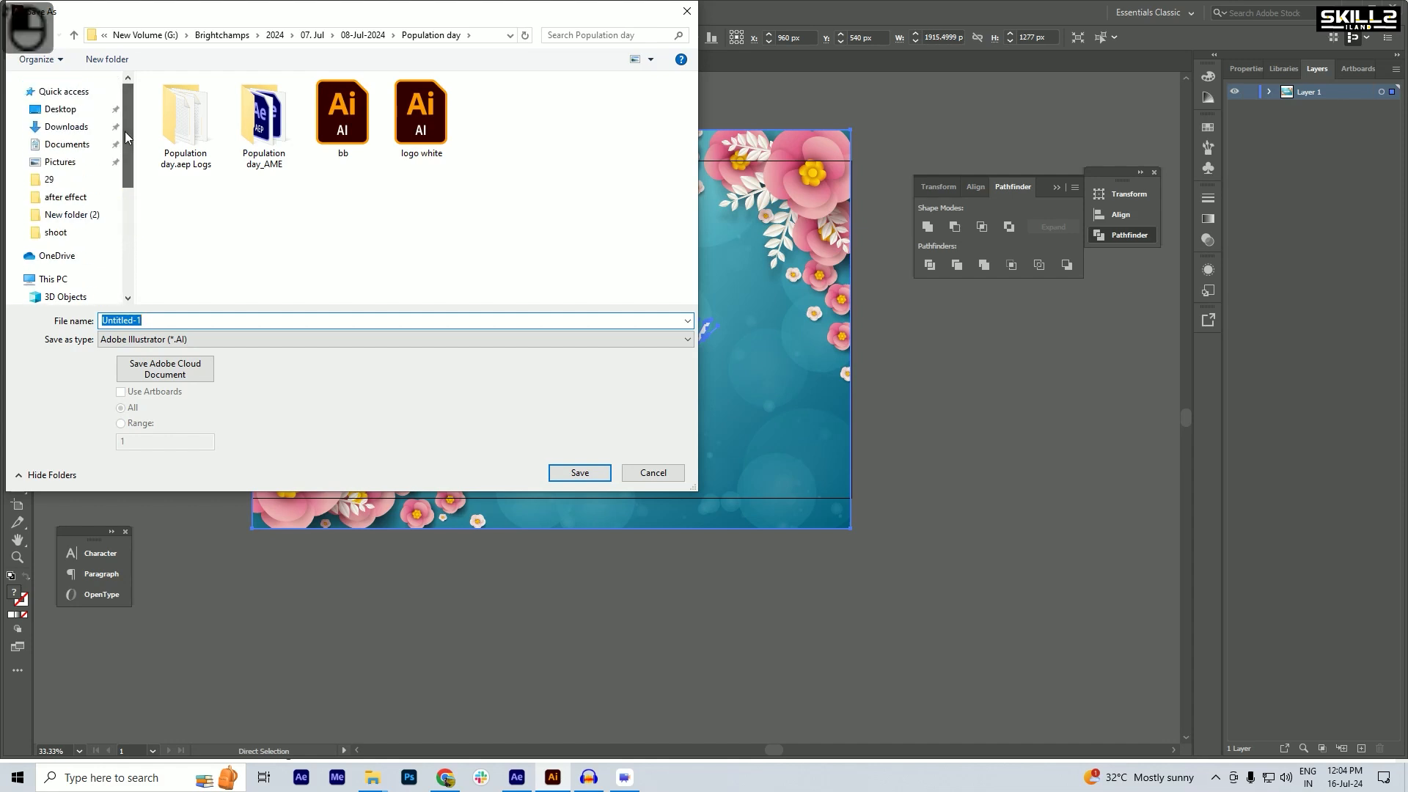
click(71, 220)
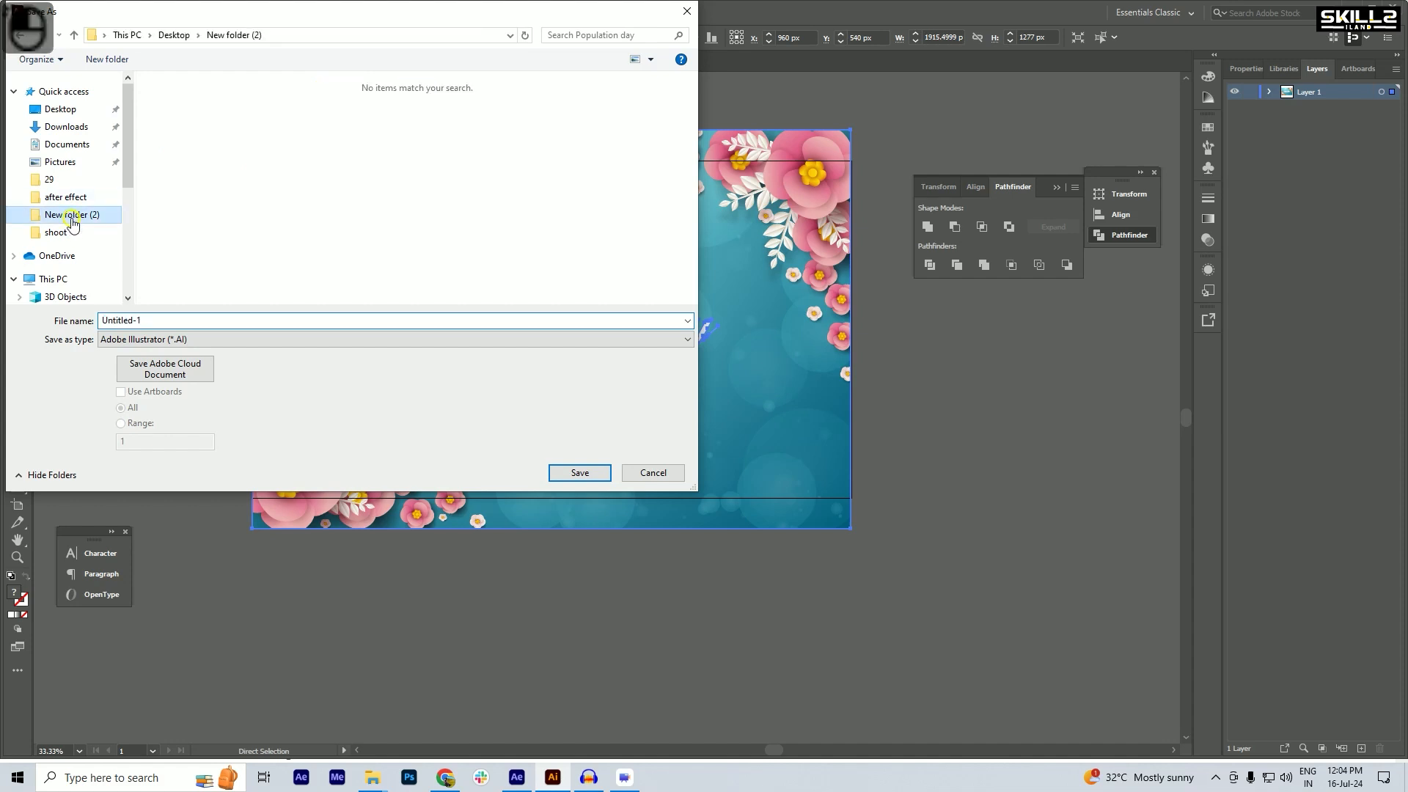
click(72, 114)
double_click(506, 147)
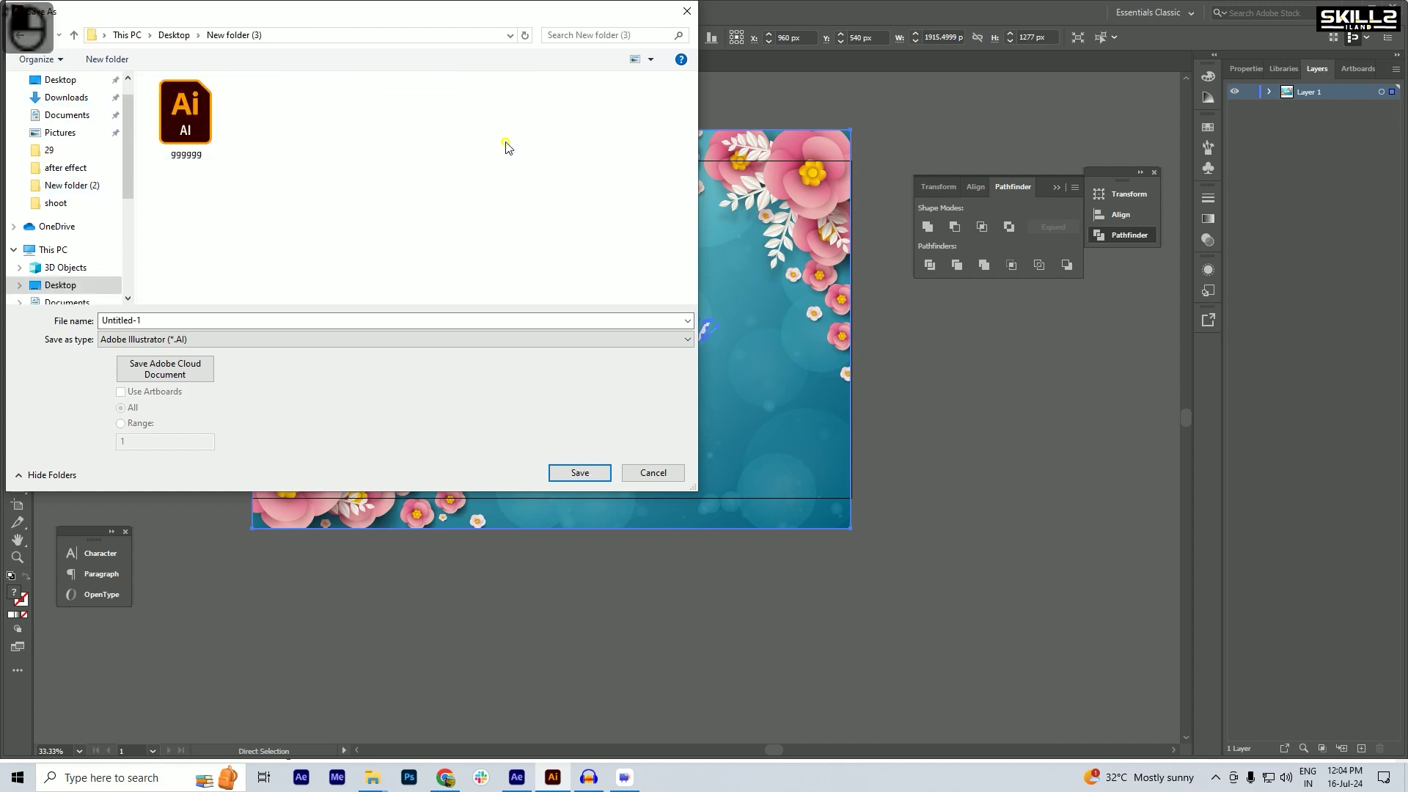
- Name the file women and save it as an Adobe Illustrator document with the default options
click(203, 321)
click(167, 321)
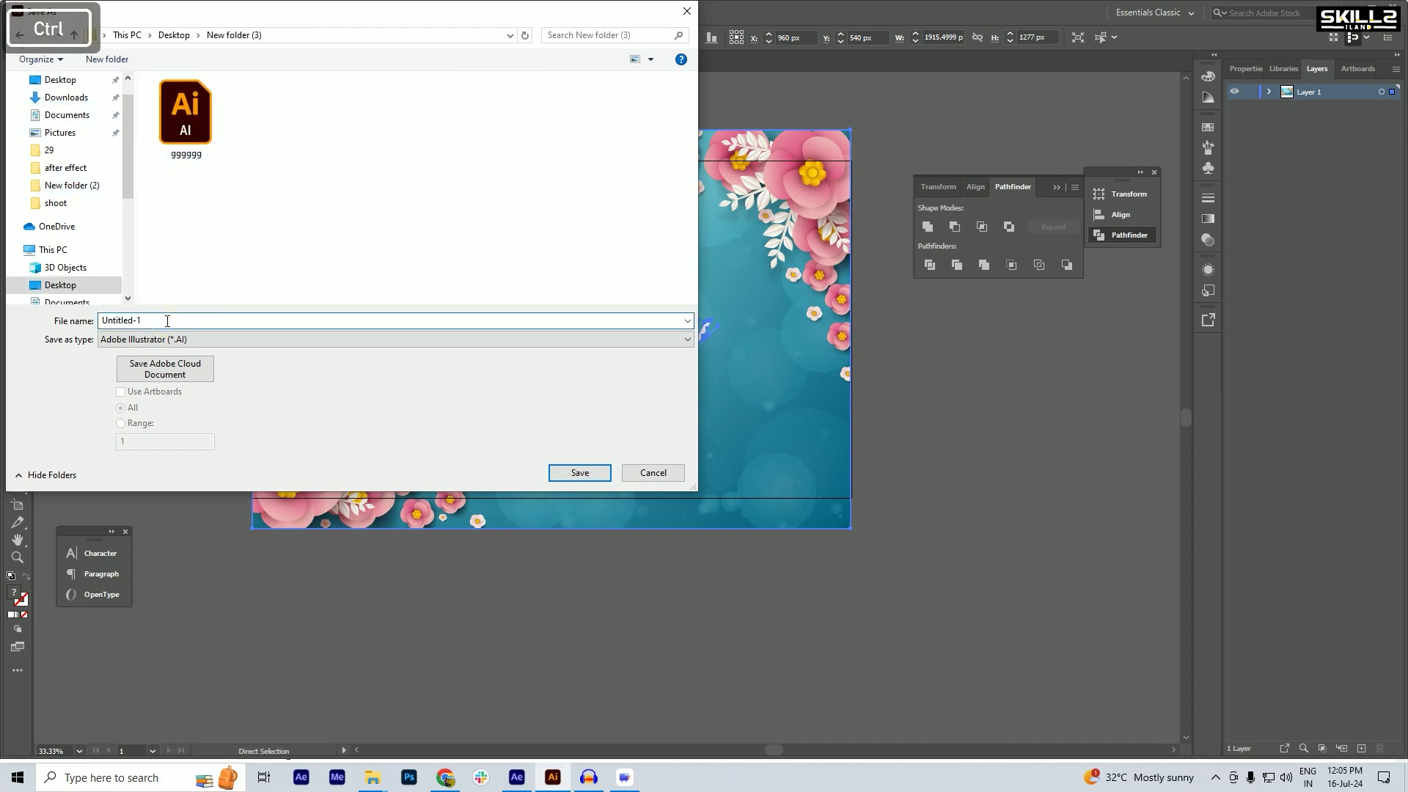
key(ctrl+a)
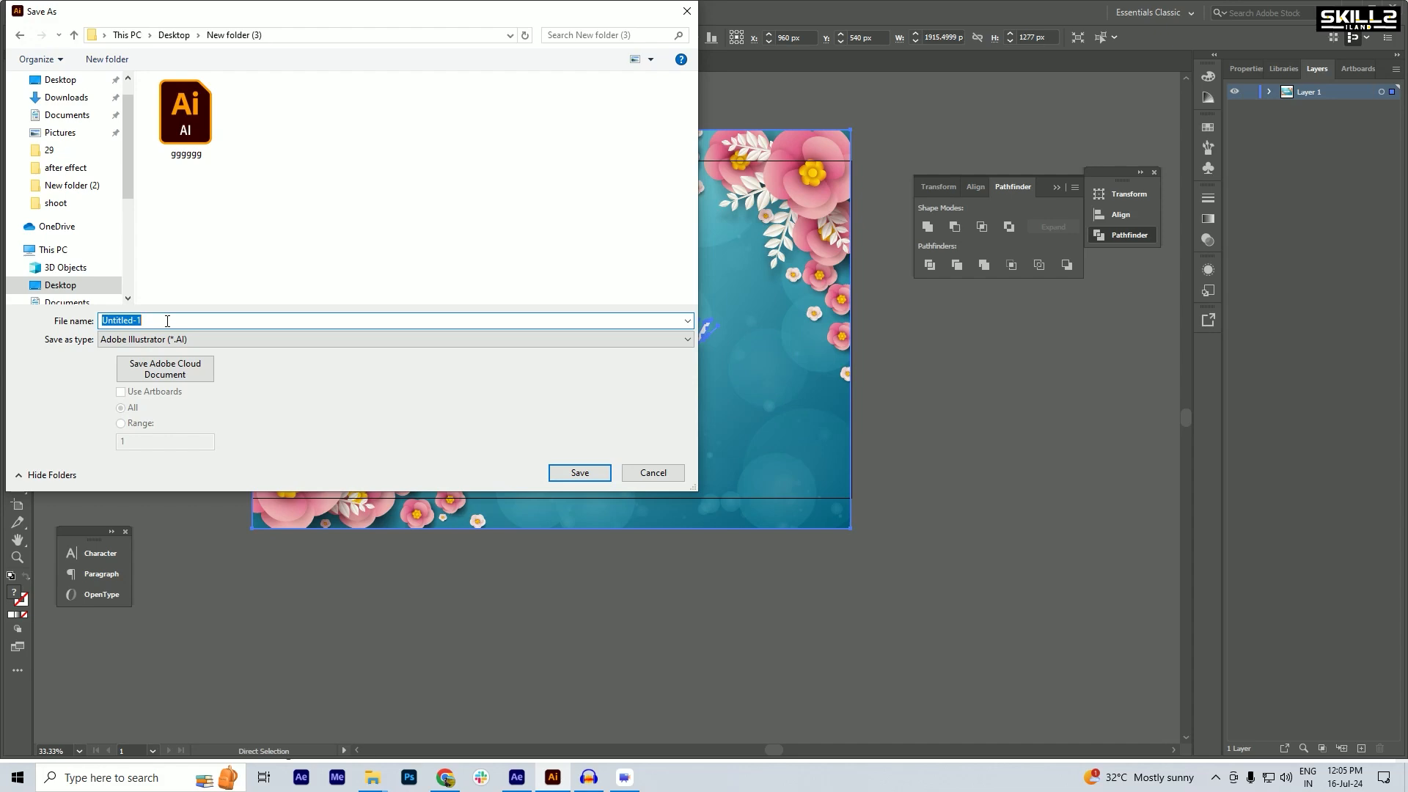
text(women)
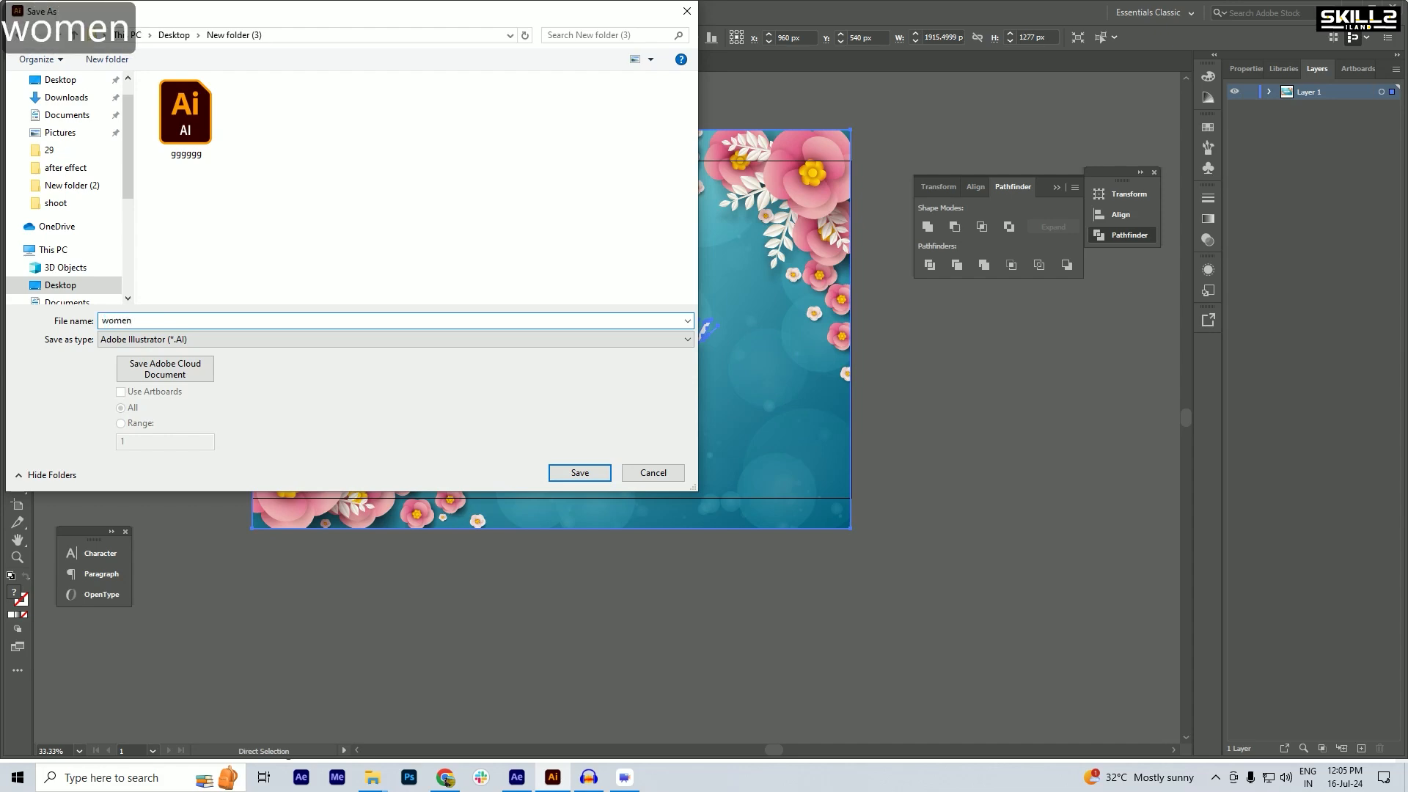
key(Return)
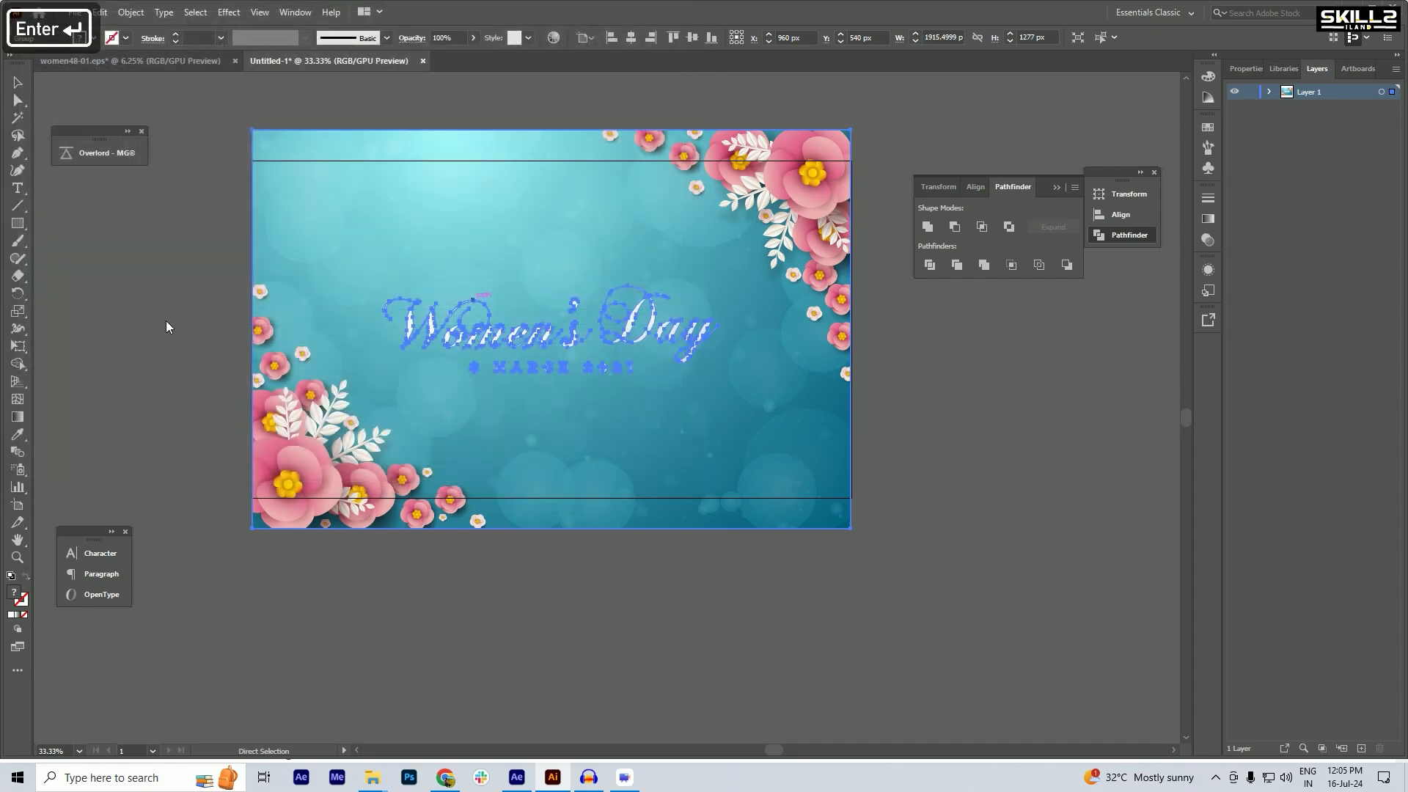
key(Return)
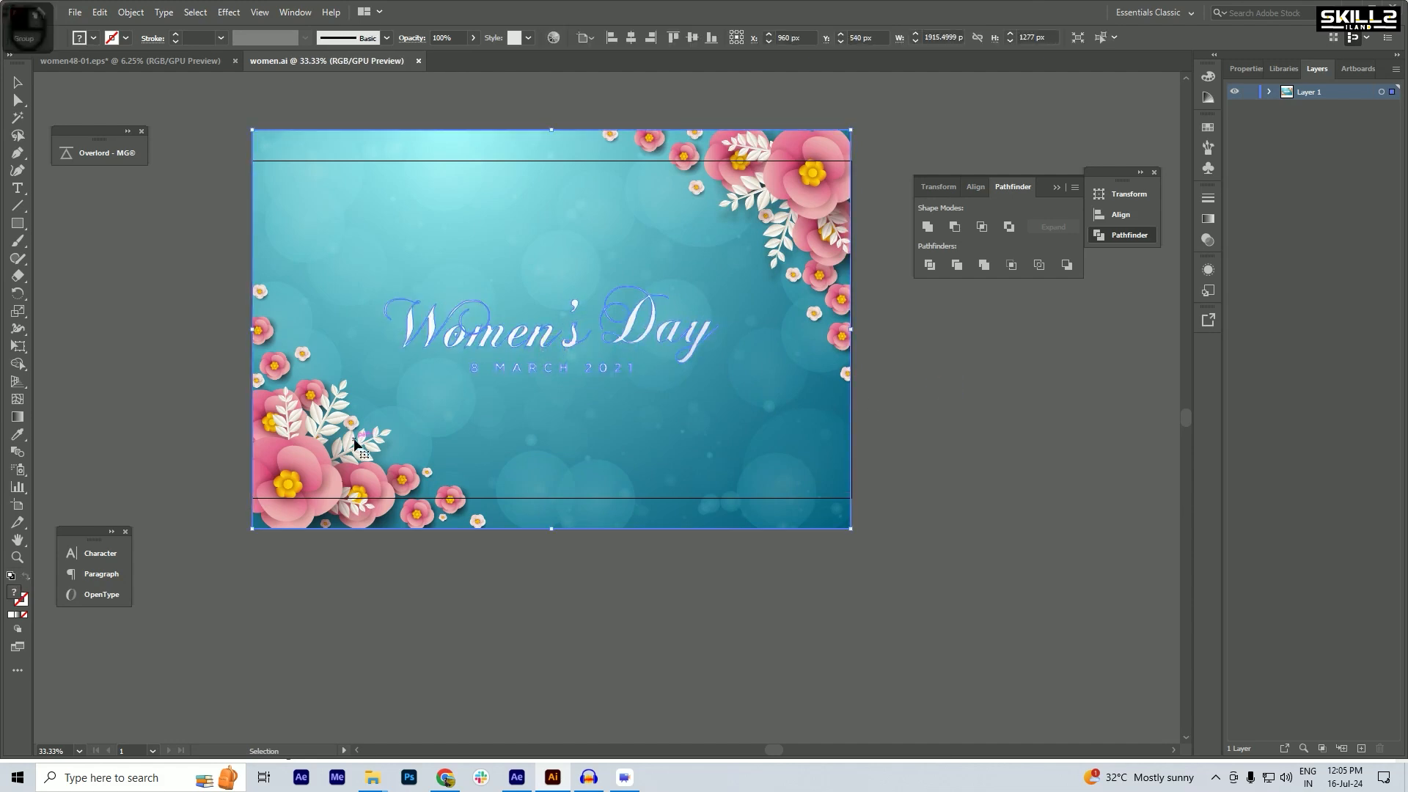
- Isolate the nested lower-left flower cluster inside the clipped artwork and move it up 30 px
double_click(307, 479)
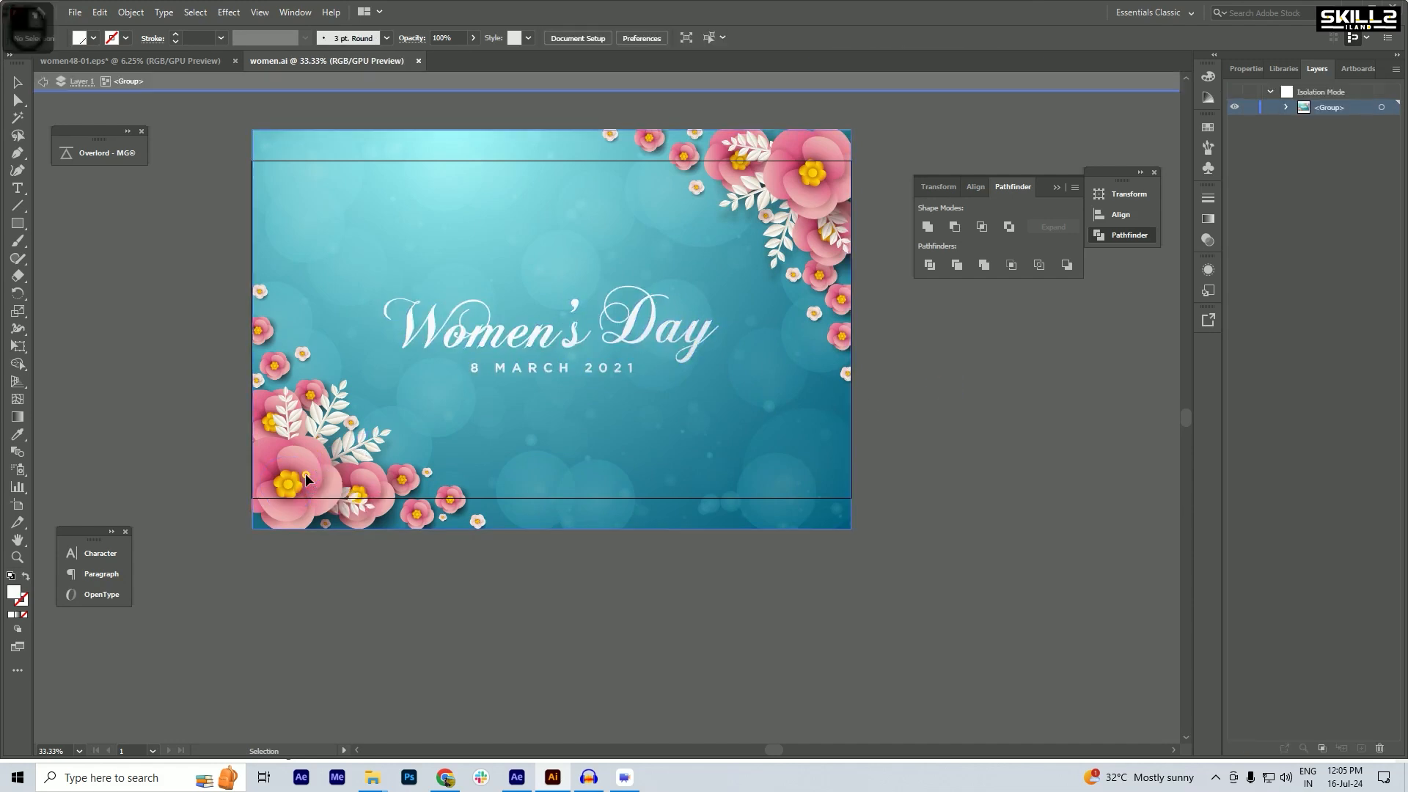
double_click(305, 468)
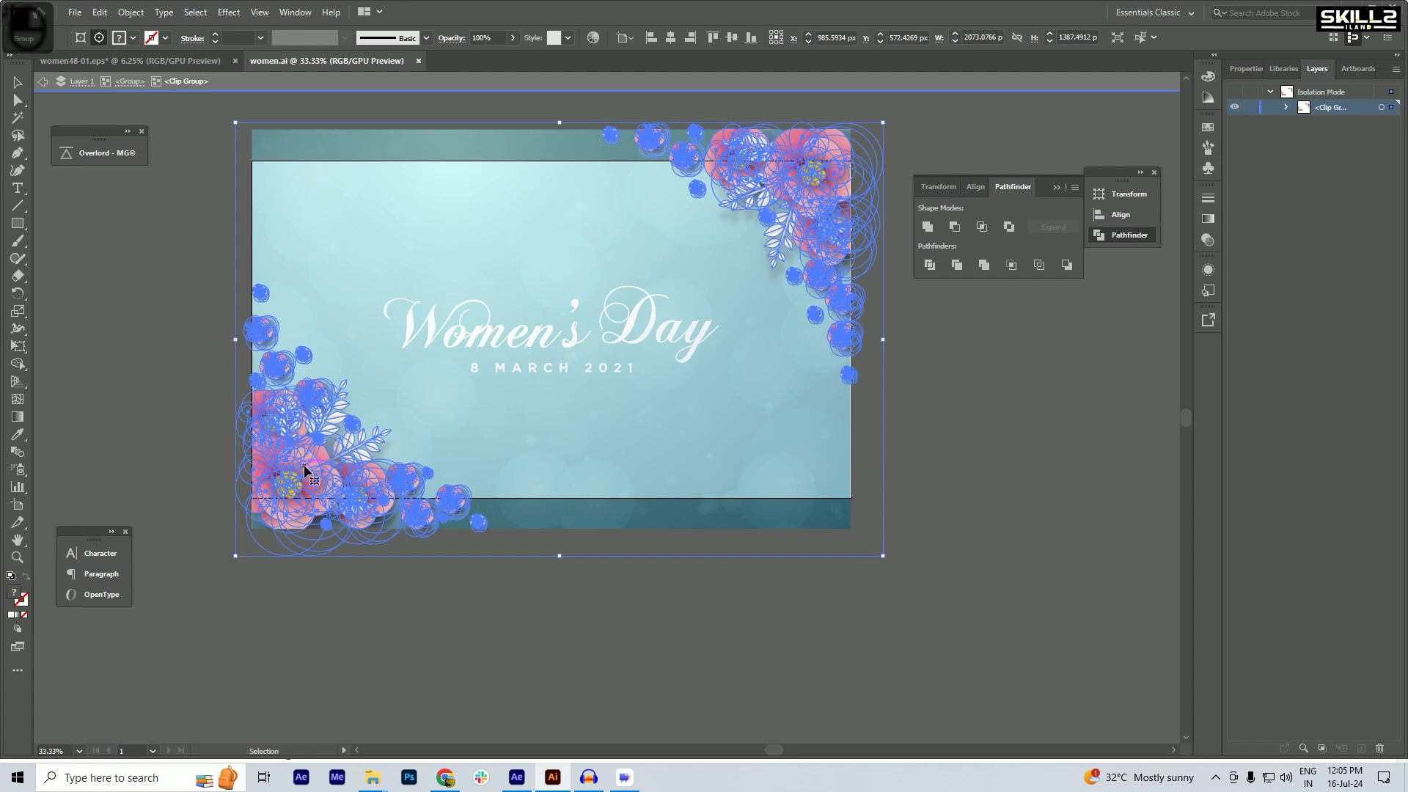
double_click(303, 465)
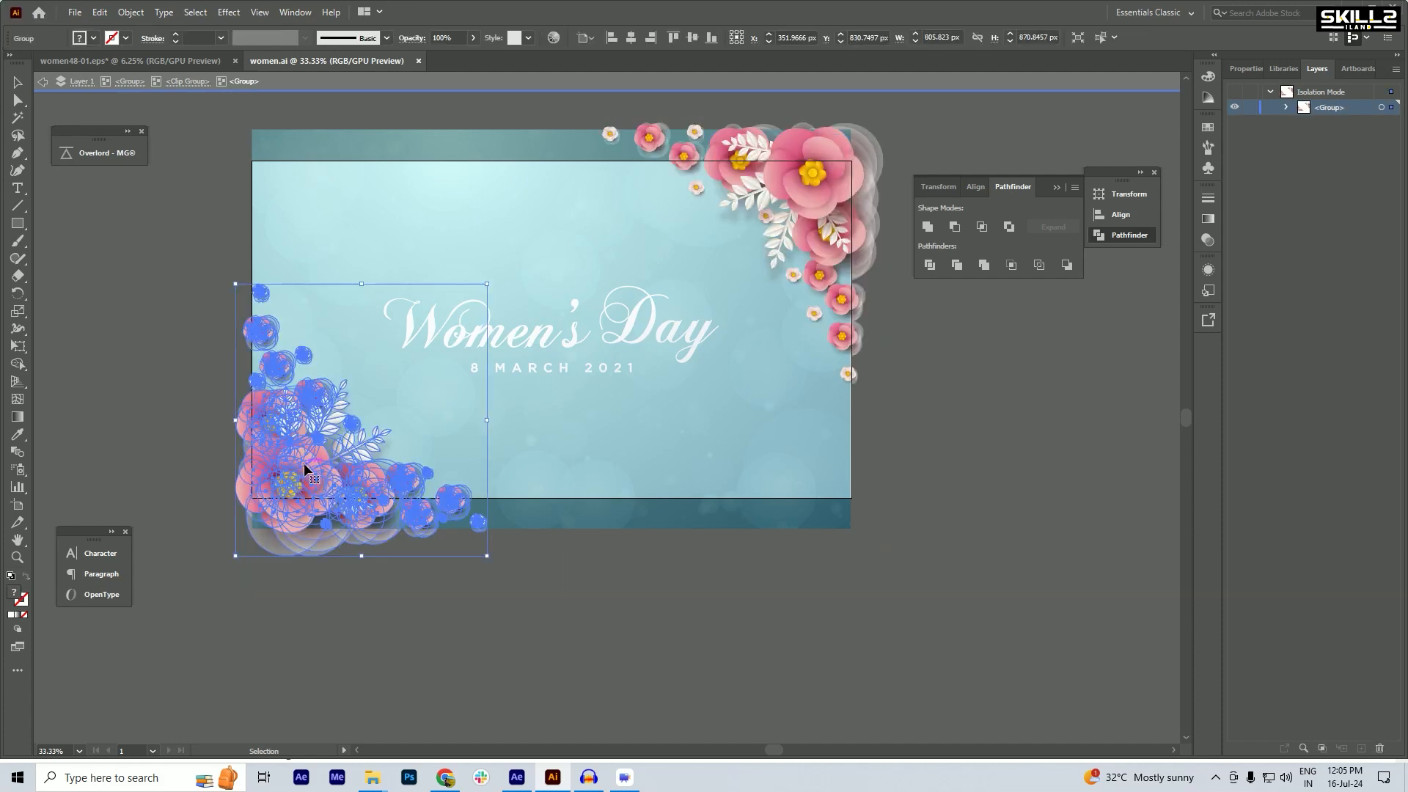
key(shift+Up)
key(shift+Up)
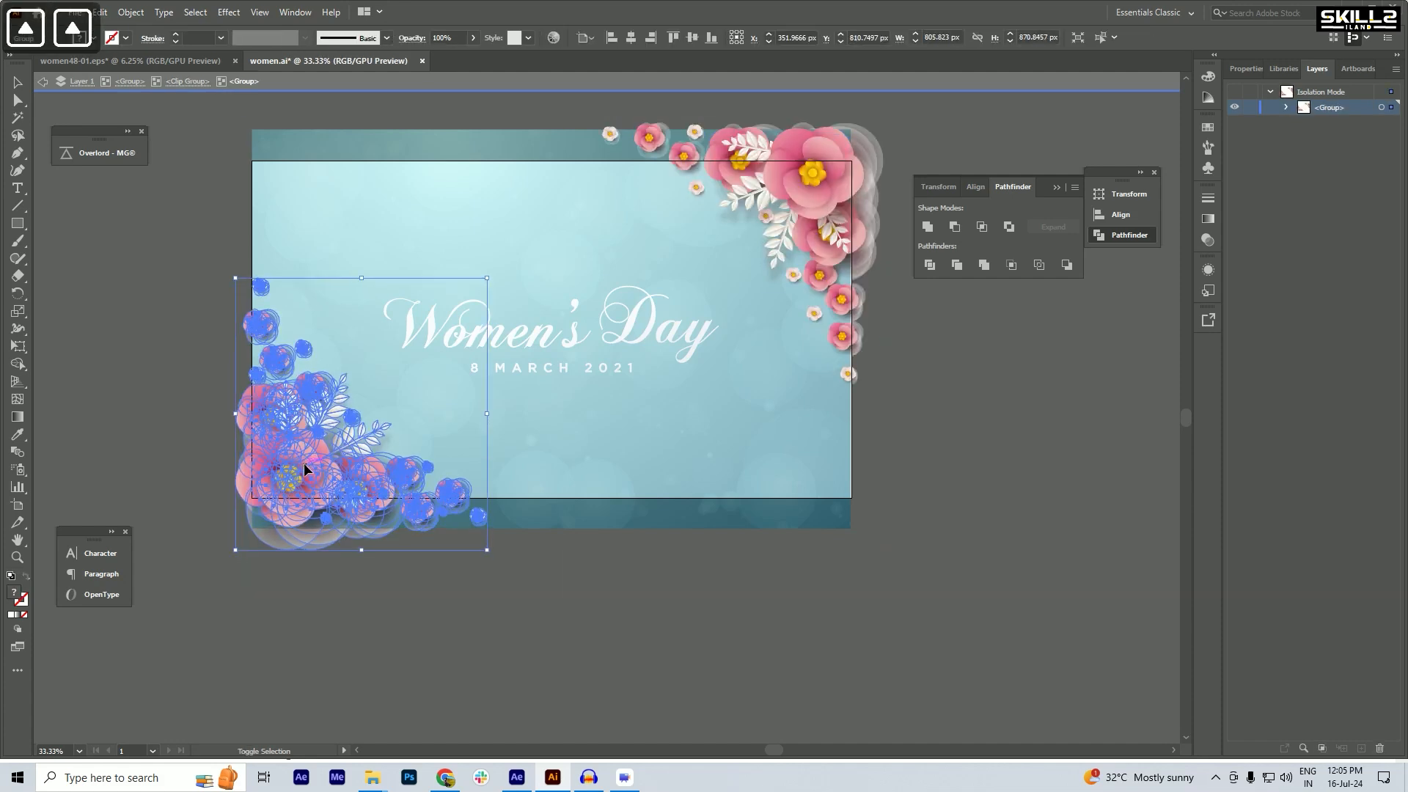
key(shift+Up)
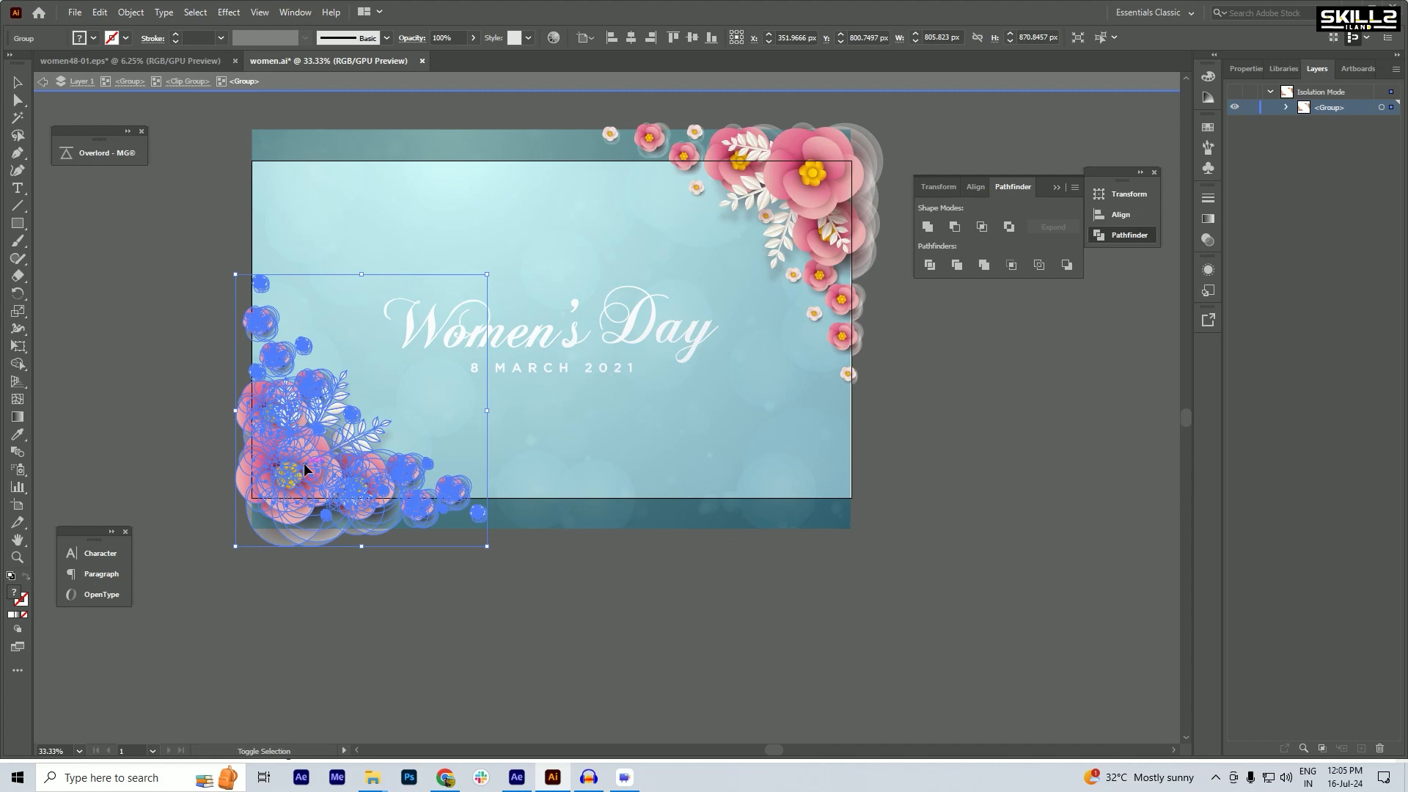
- Move the upper-right flower cluster down 30 px towards the artboard
click(857, 197)
key(shift)
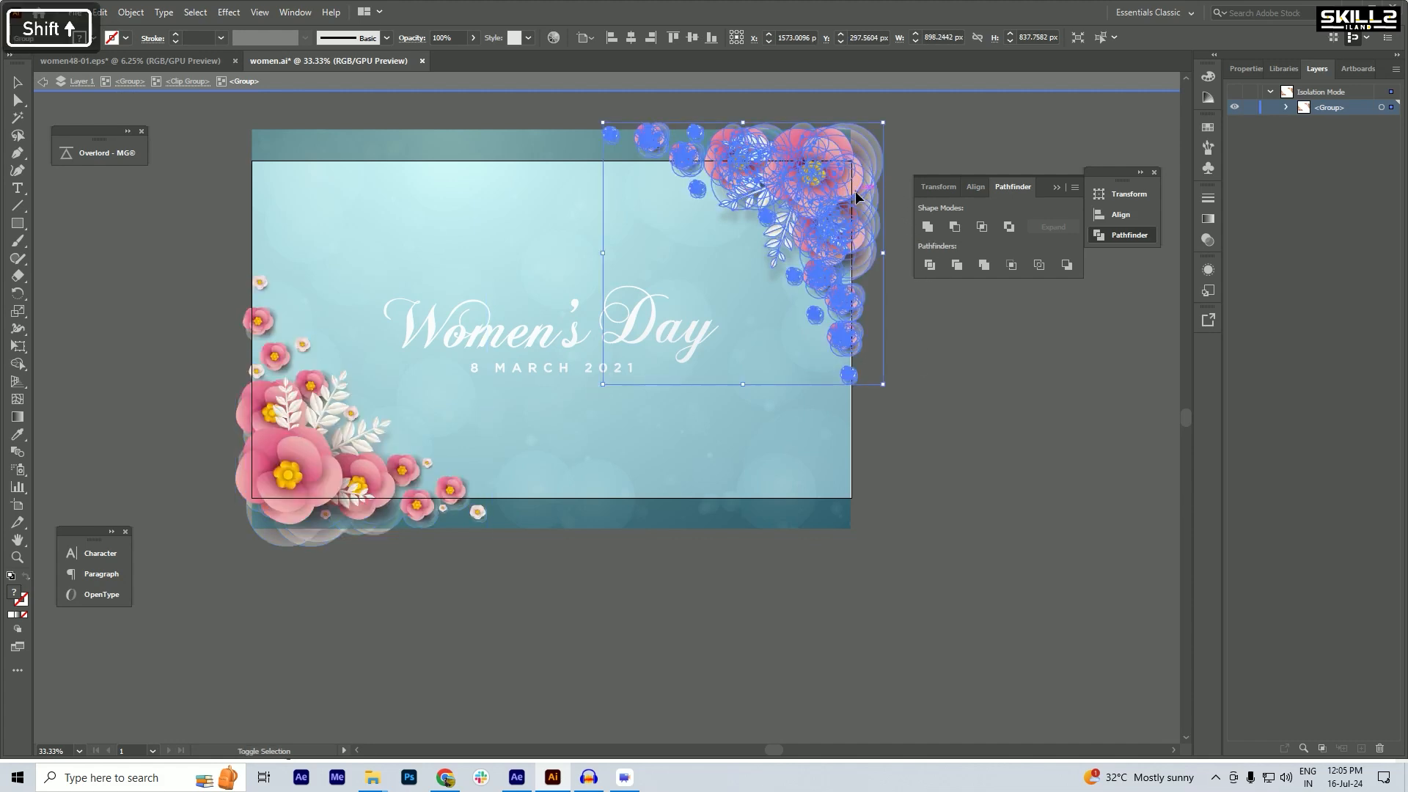
key(shift+Down)
key(shift+Down)
key(shift+Down)
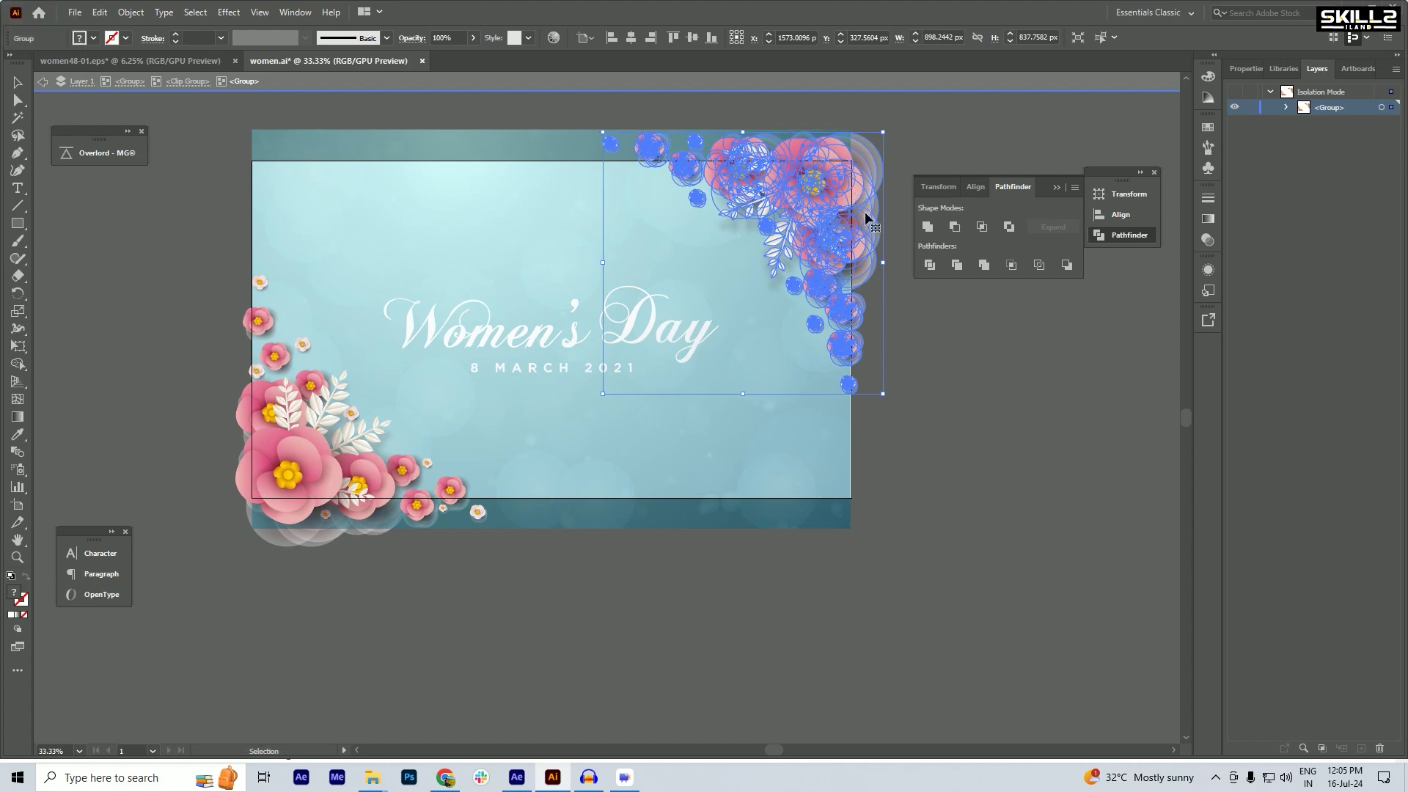
click(972, 349)
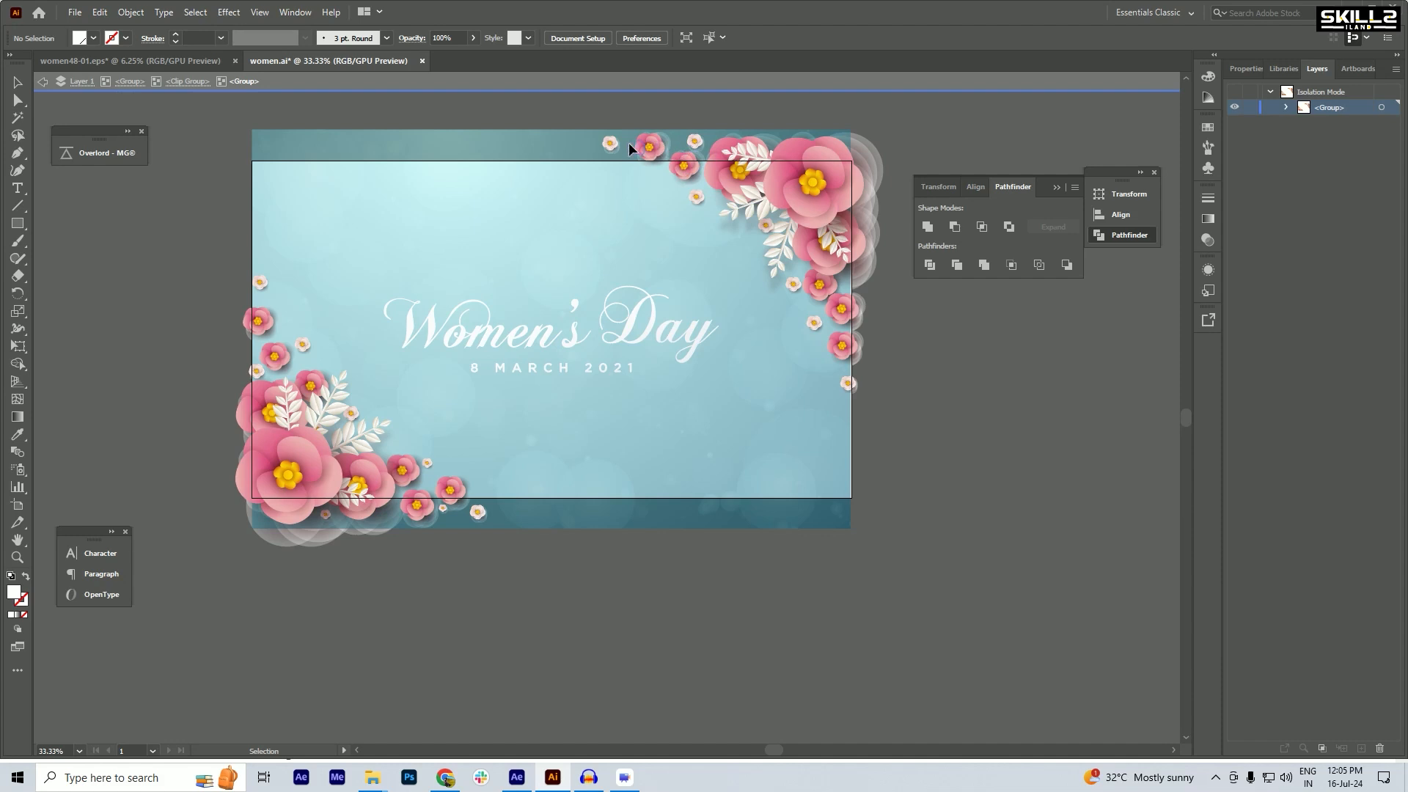
- Move the lower-left flower cluster up another 50 px so its blooms sit within the artboard
click(303, 453)
key(shift)
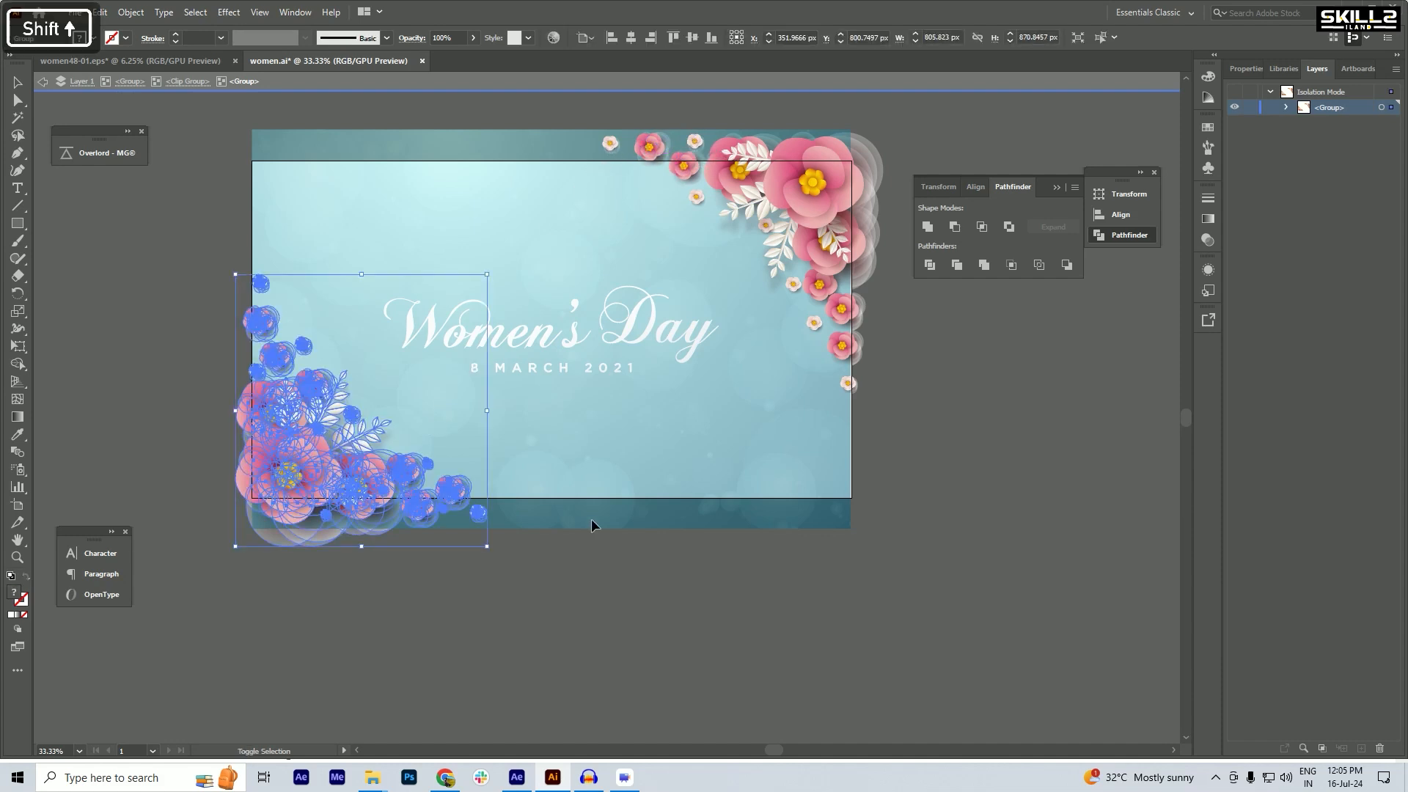
key(shift+Up)
key(shift+Up)
key(shift+Up)
key(shift+Up)
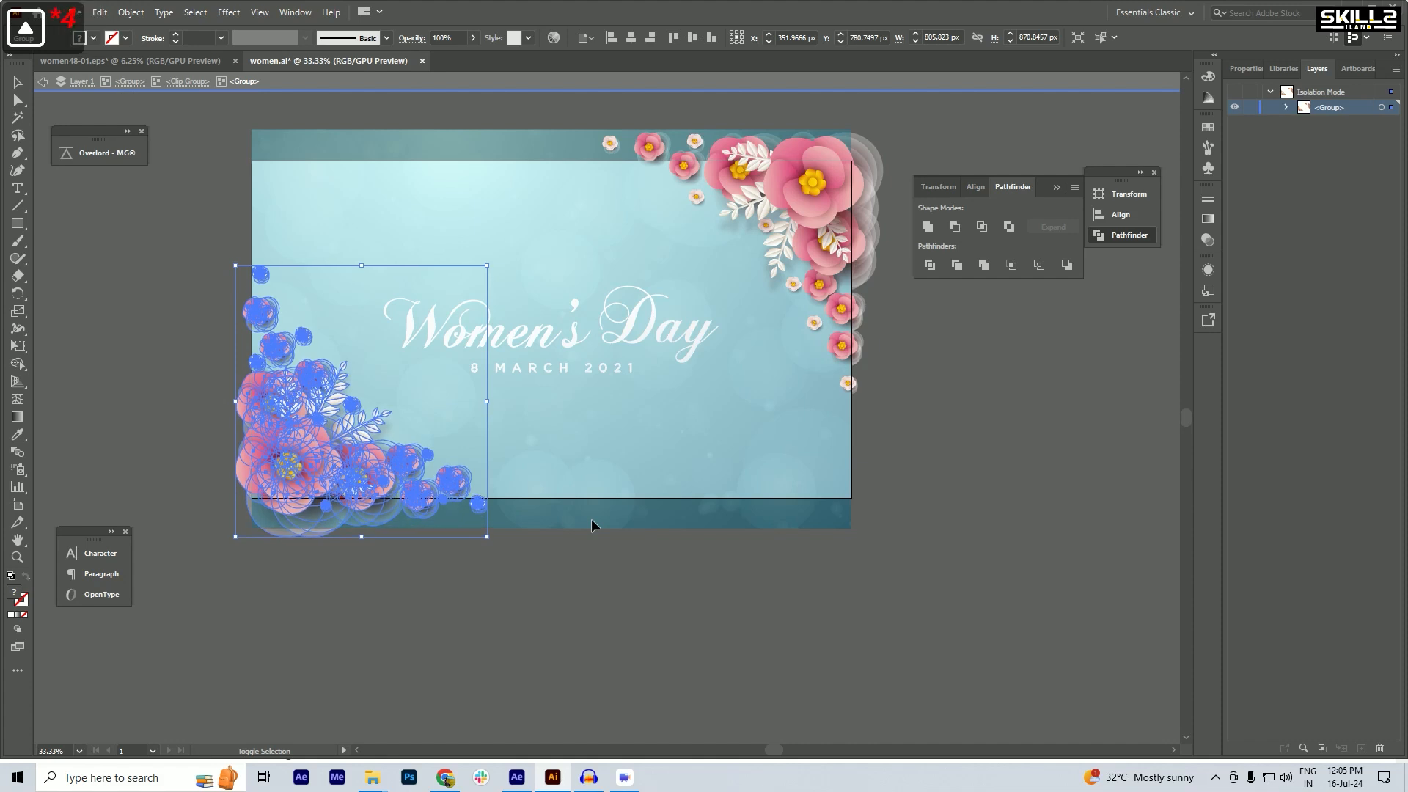
key(shift+Up)
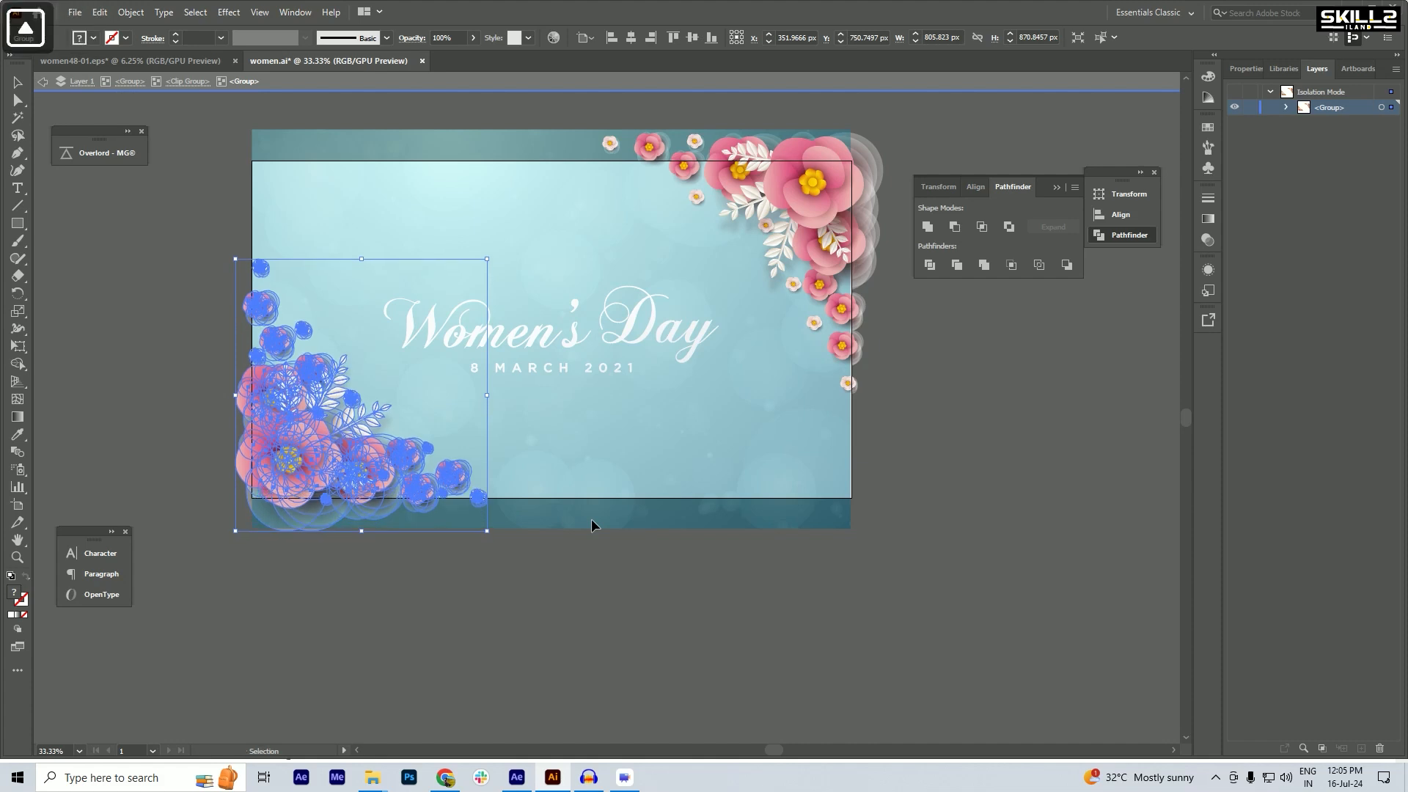
- Move the upper-right flower cluster down another 50 px so its blooms sit within the artboard
click(840, 220)
key(shift)
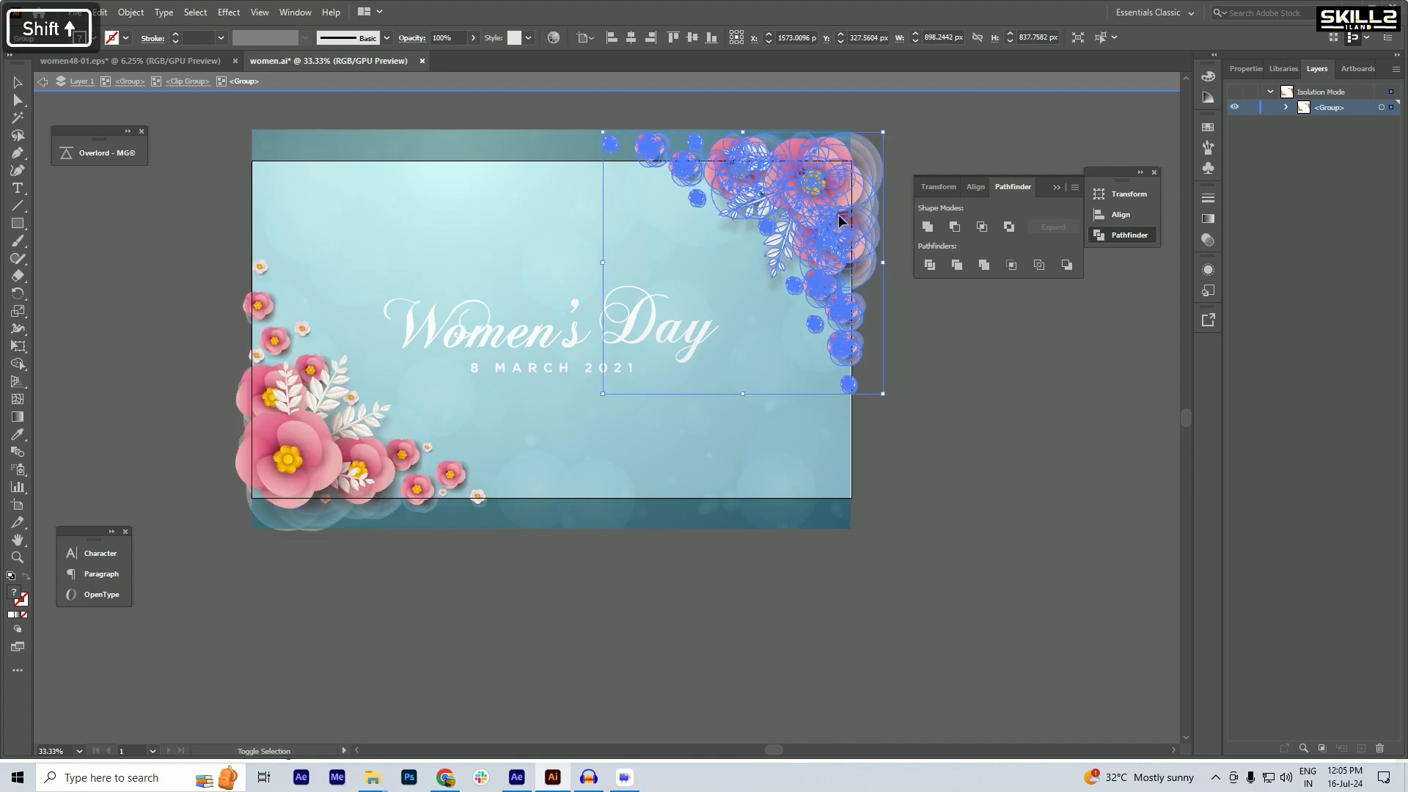
key(shift+Down)
key(shift+Down)
key(shift+Down)
key(shift+Down)
key(shift+Down)
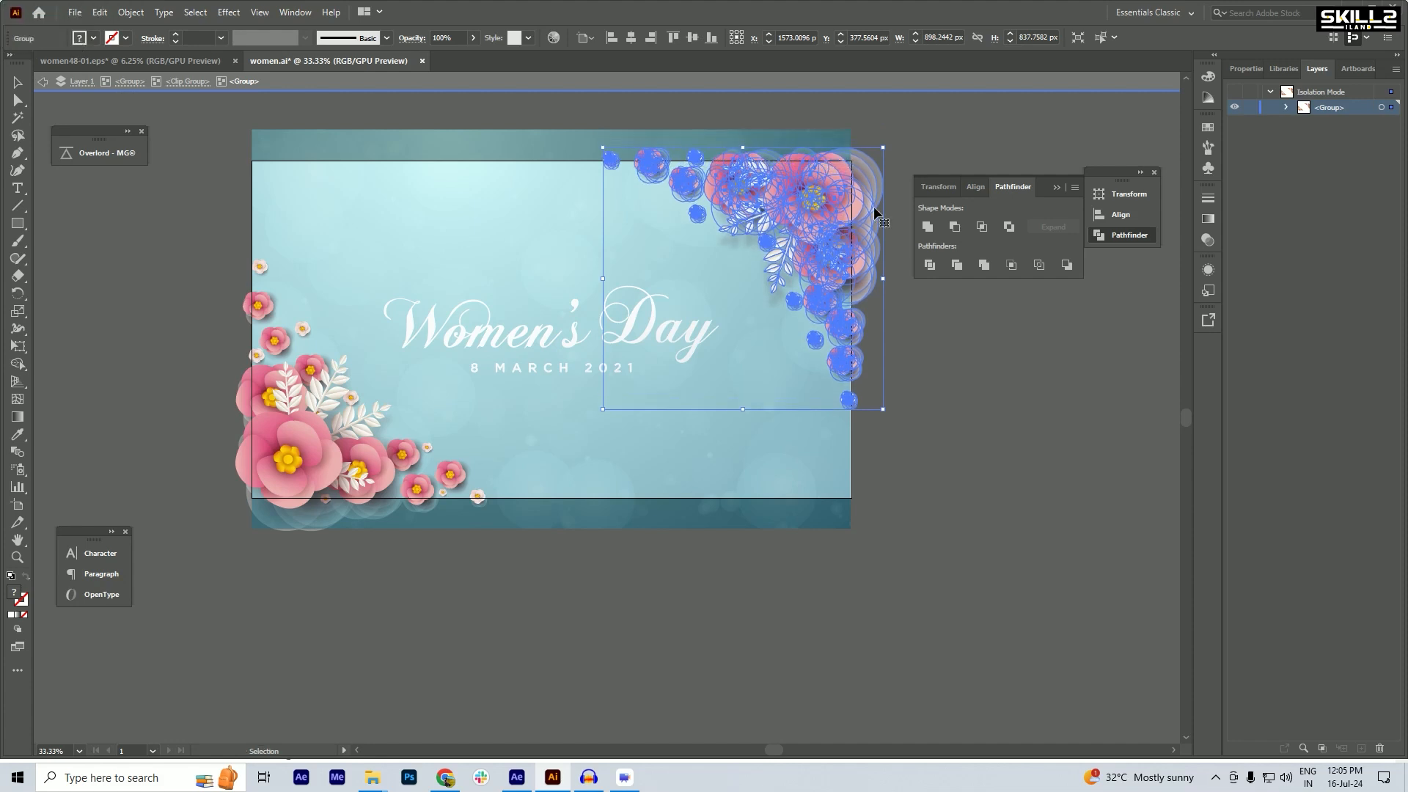
- Leave isolation mode and save the document
click(990, 336)
scroll(560, 317, down, 1)
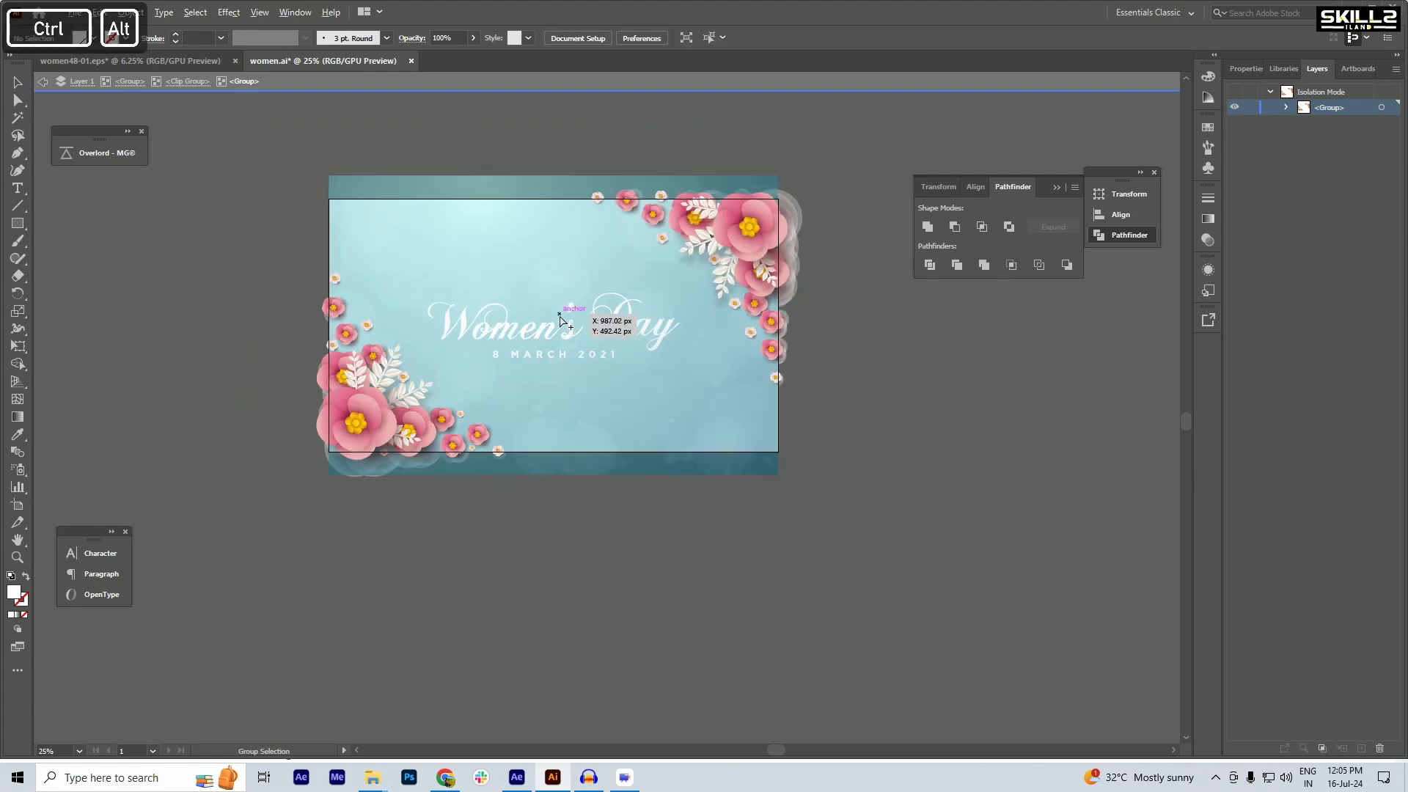
scroll(506, 323, up, 1)
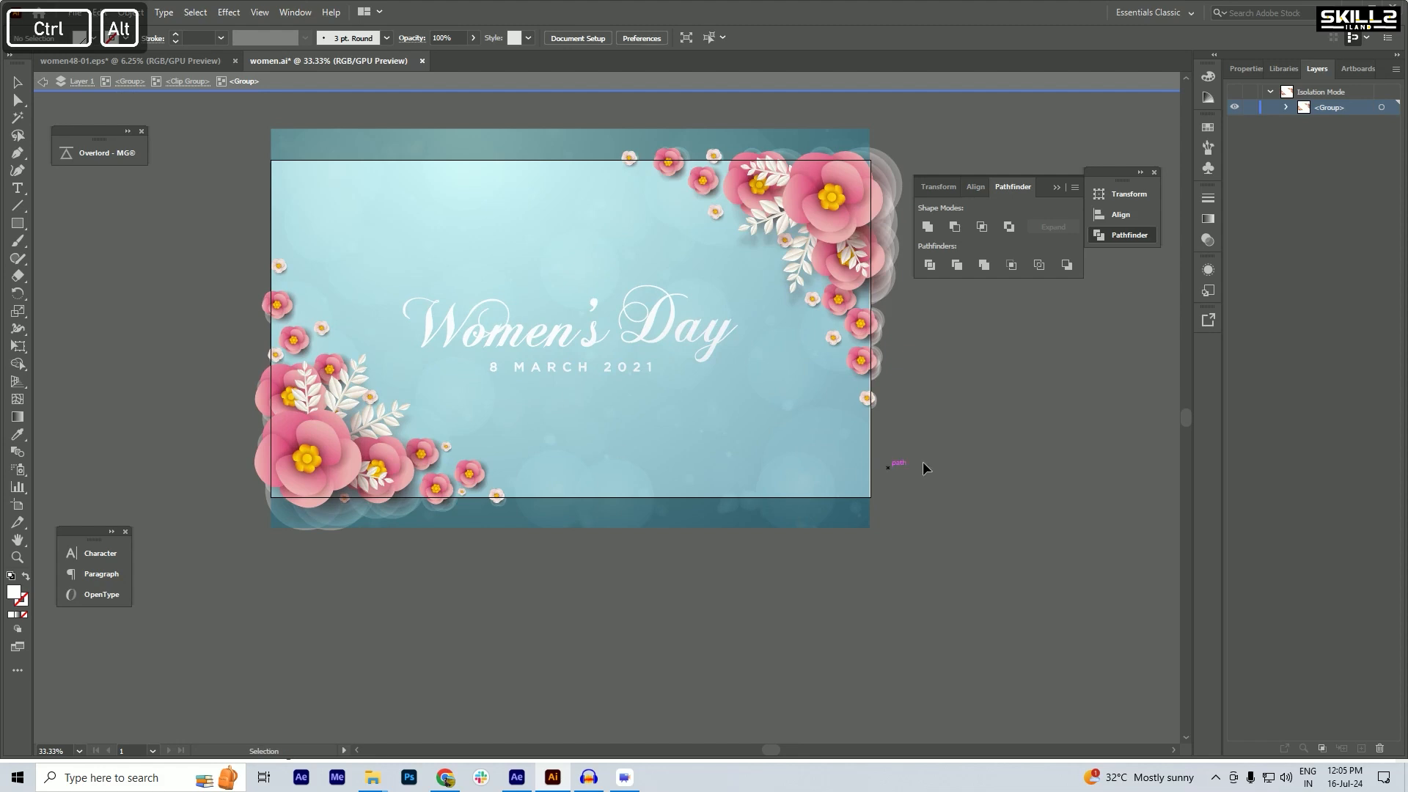
double_click(965, 451)
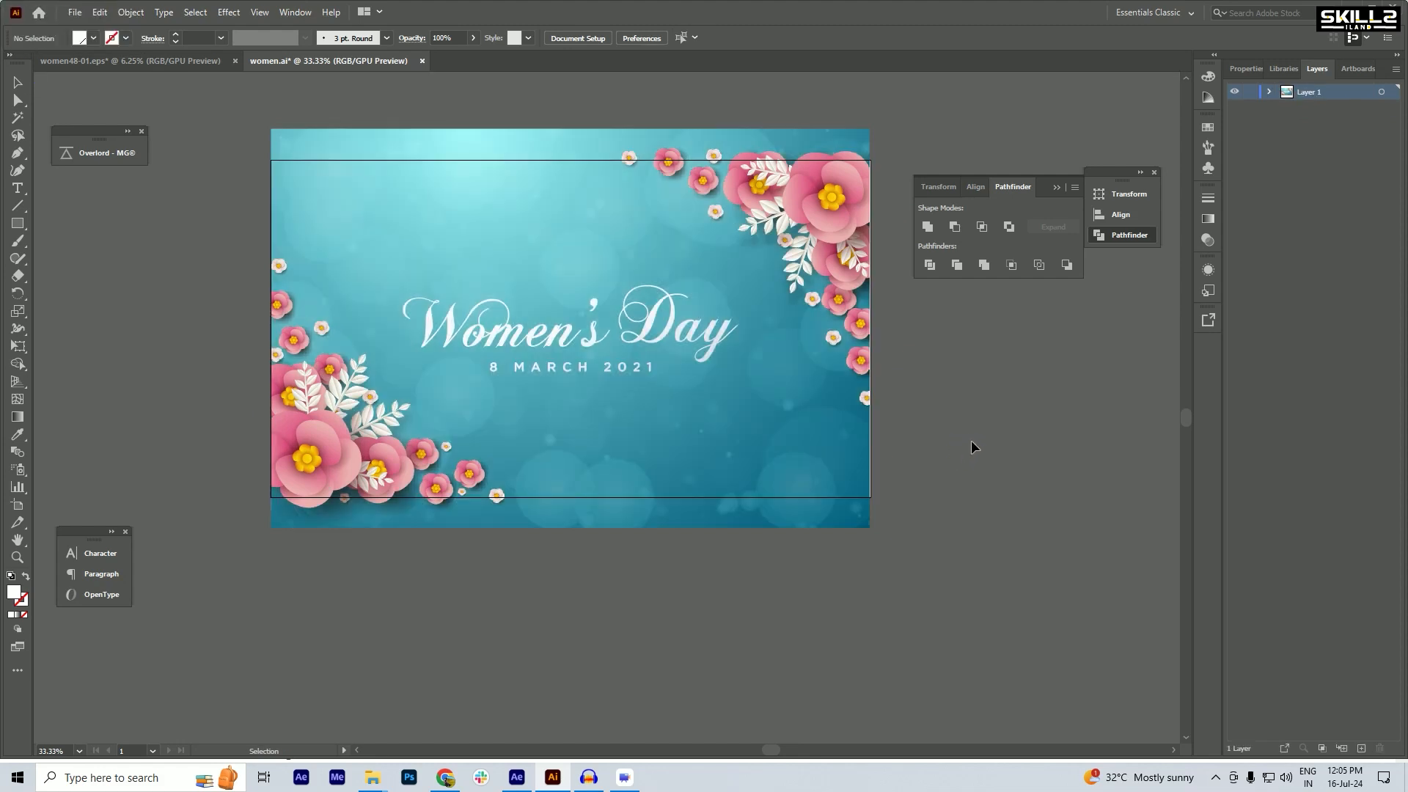
key(ctrl+s)
- Scale the artwork group up slightly to about 1928 x 1285 px and center it on the artboard
scroll(862, 481, up, 7)
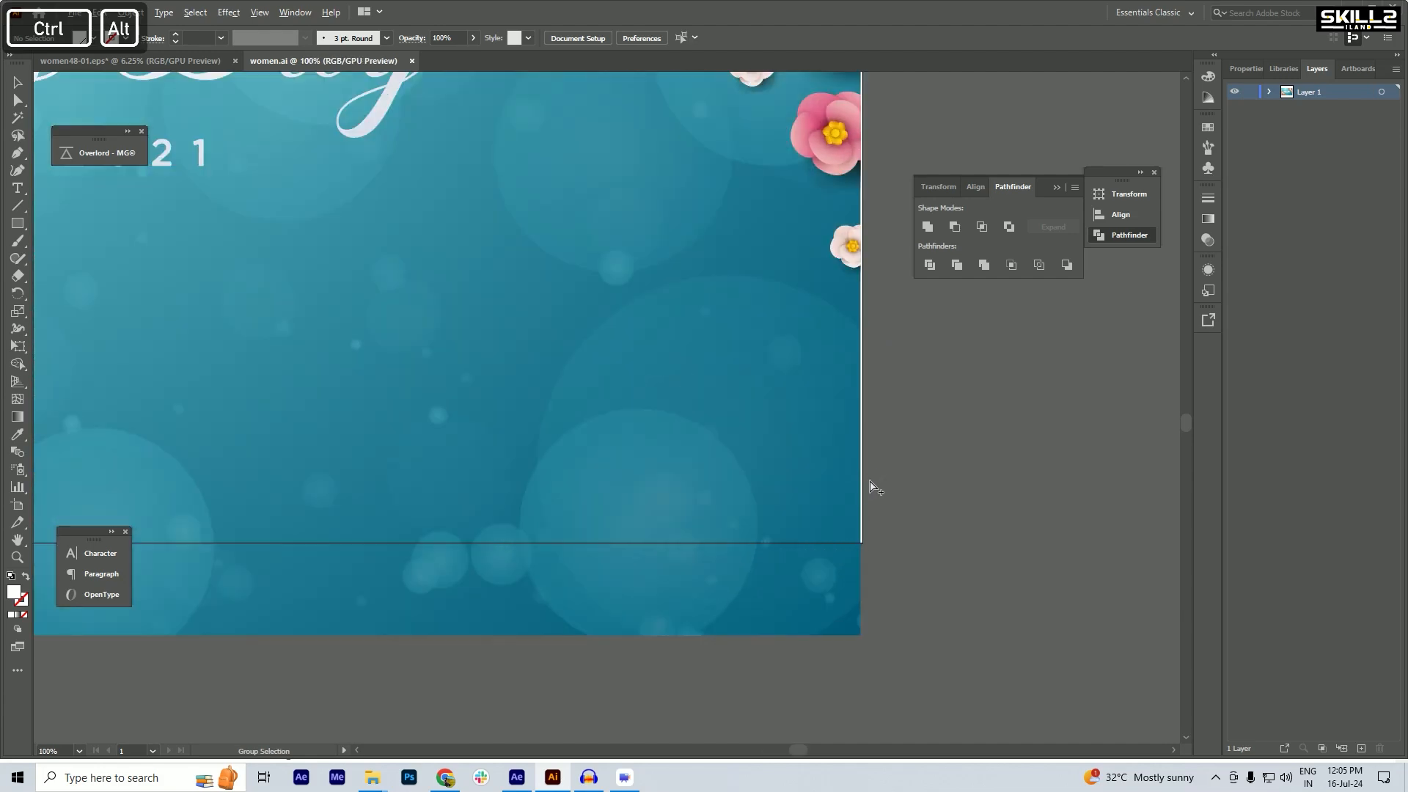
scroll(865, 667, down, 6)
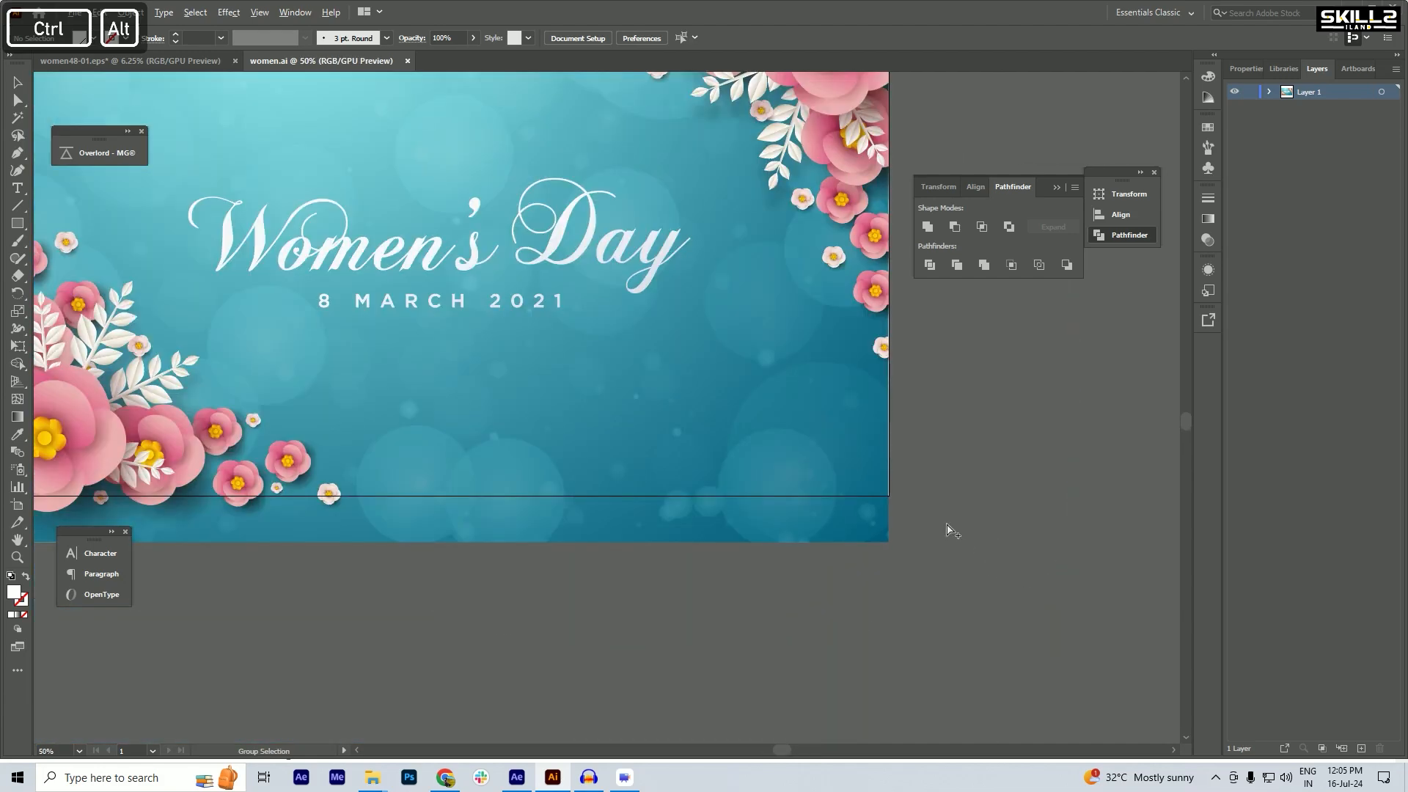
click(881, 535)
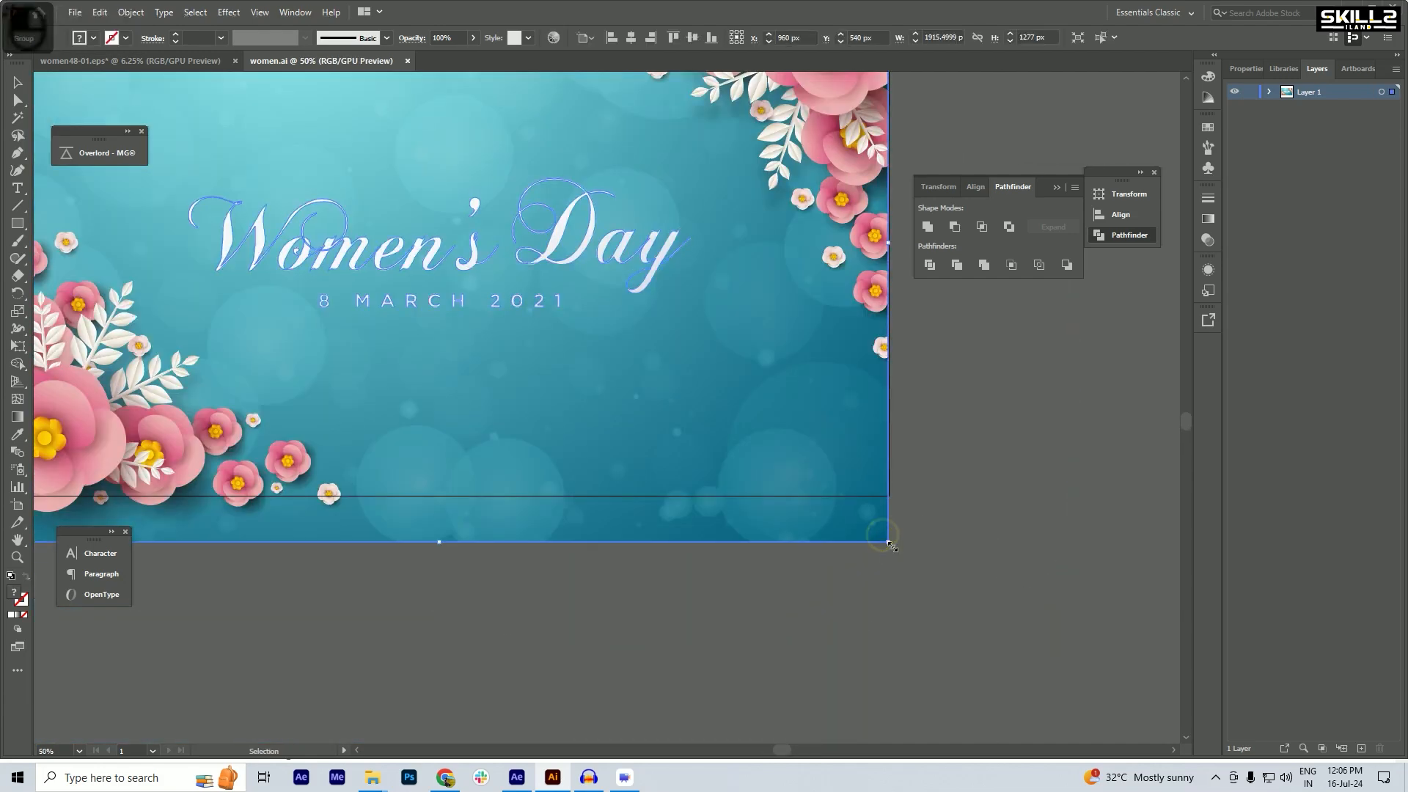
drag(889, 542, 894, 545)
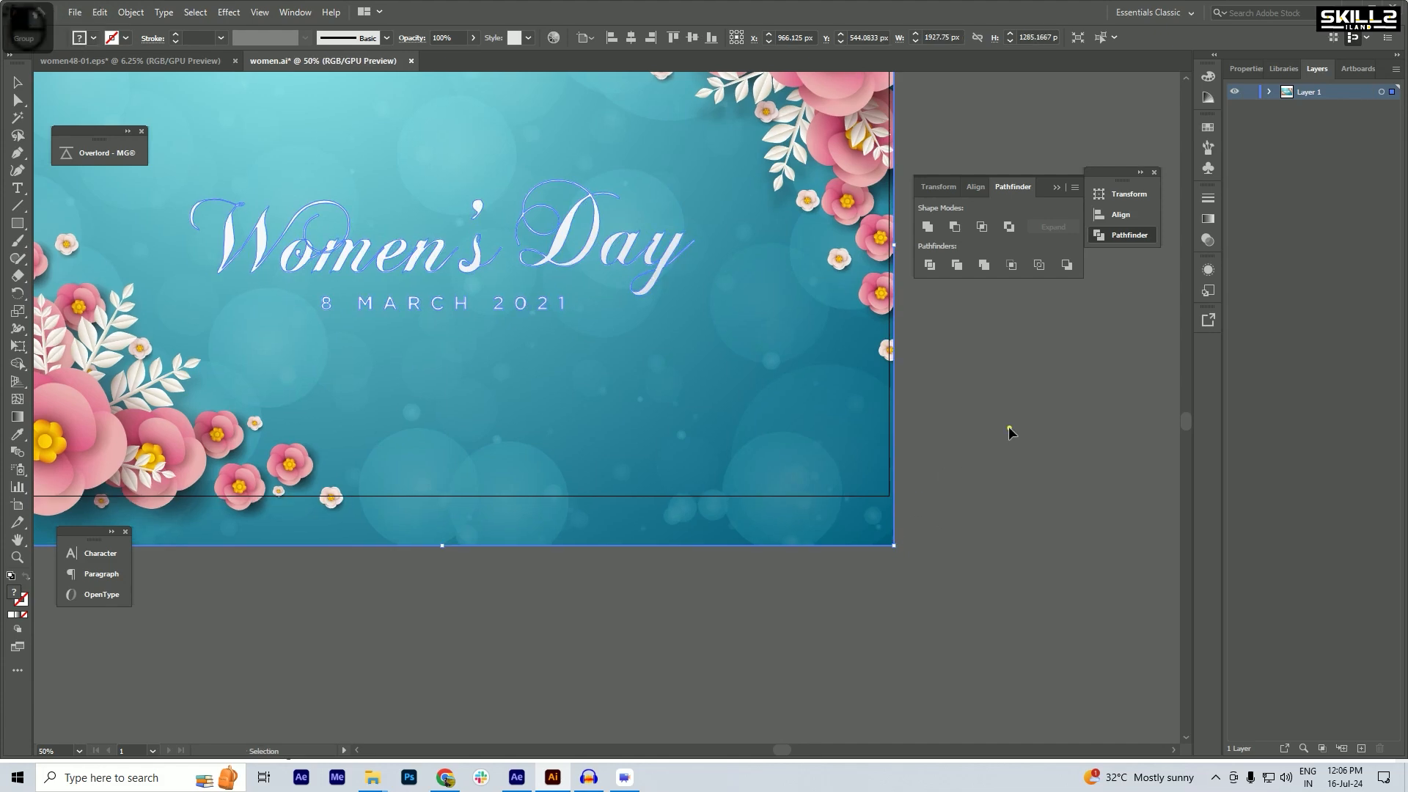
scroll(953, 450, down, 2)
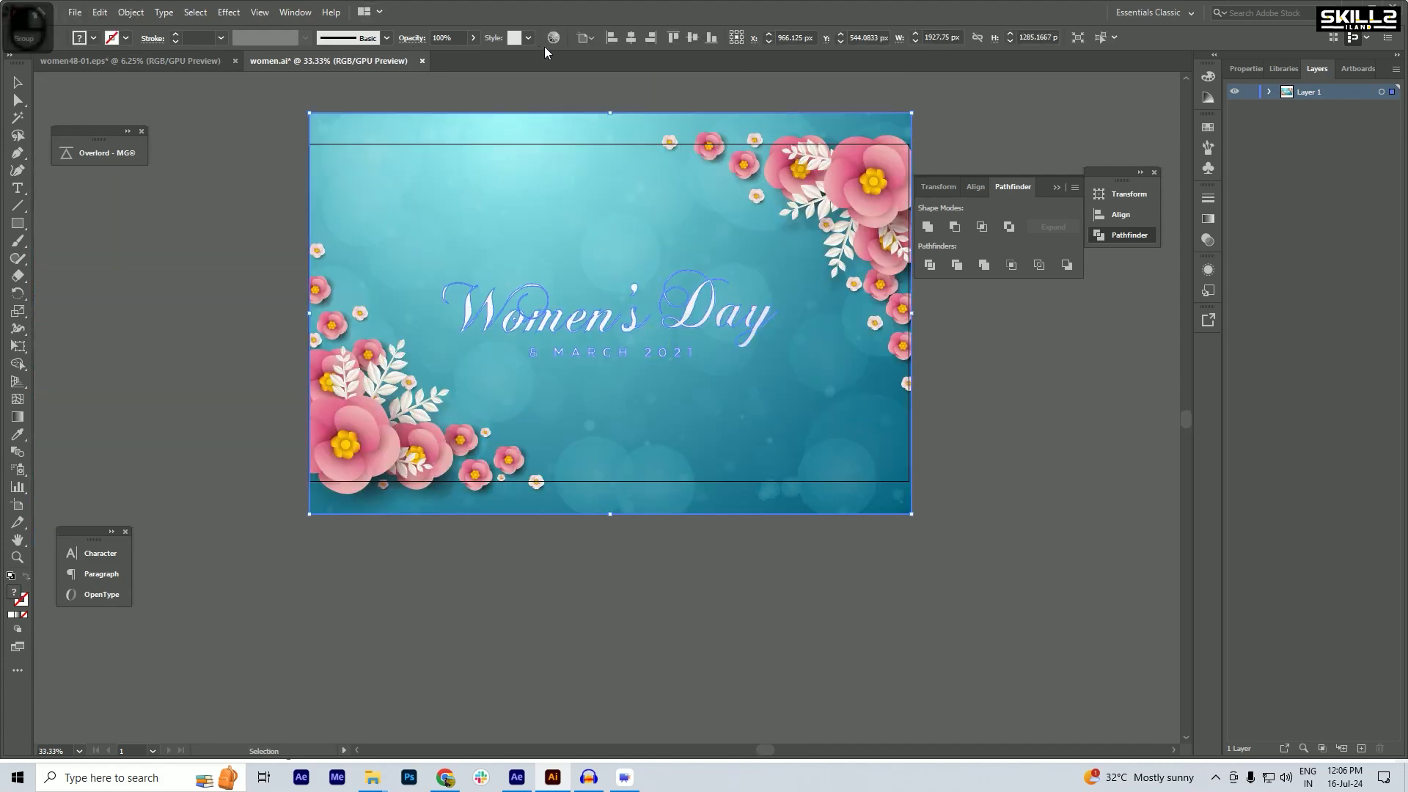
click(693, 38)
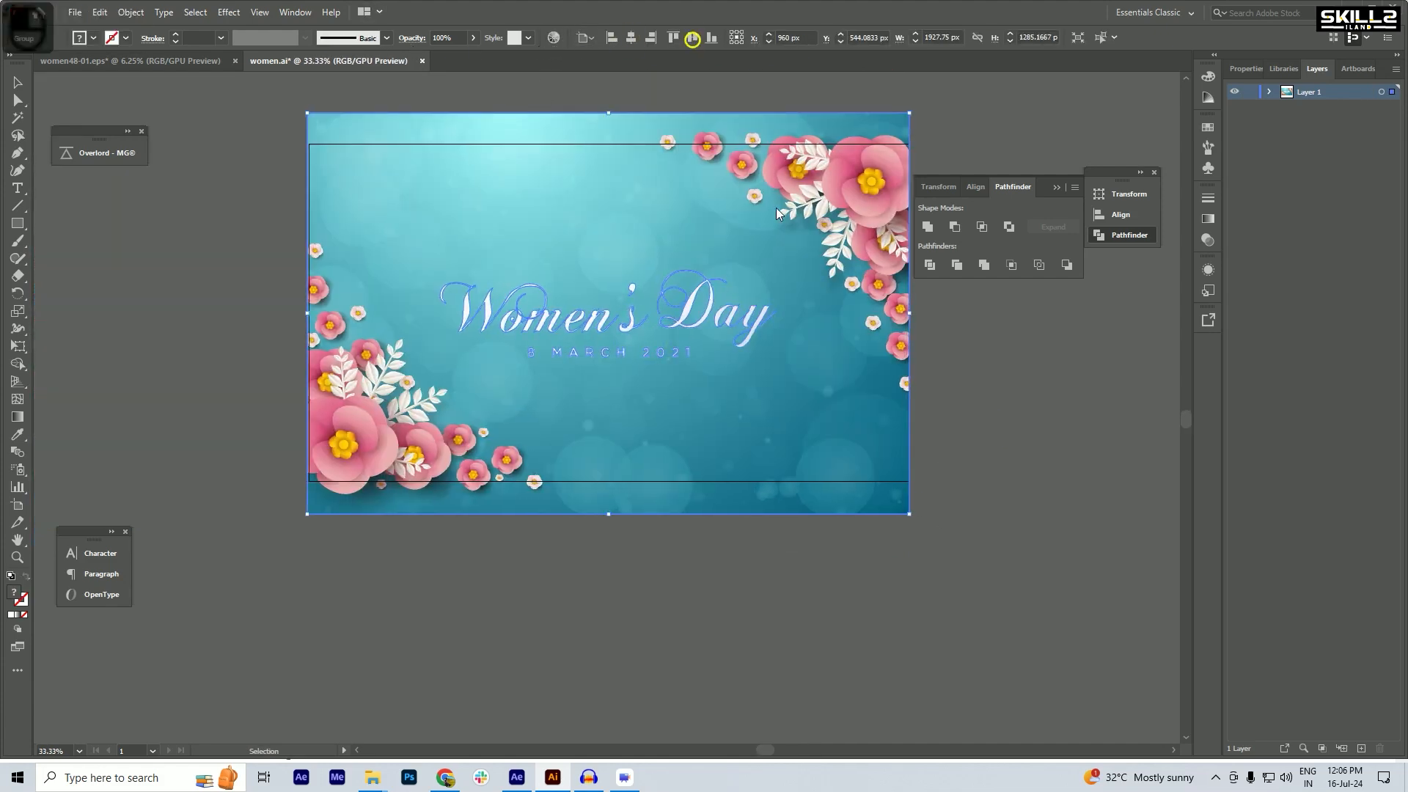
click(1036, 455)
- Ungroup the whole Women's Day artwork
key(space)
drag(542, 404, 509, 438)
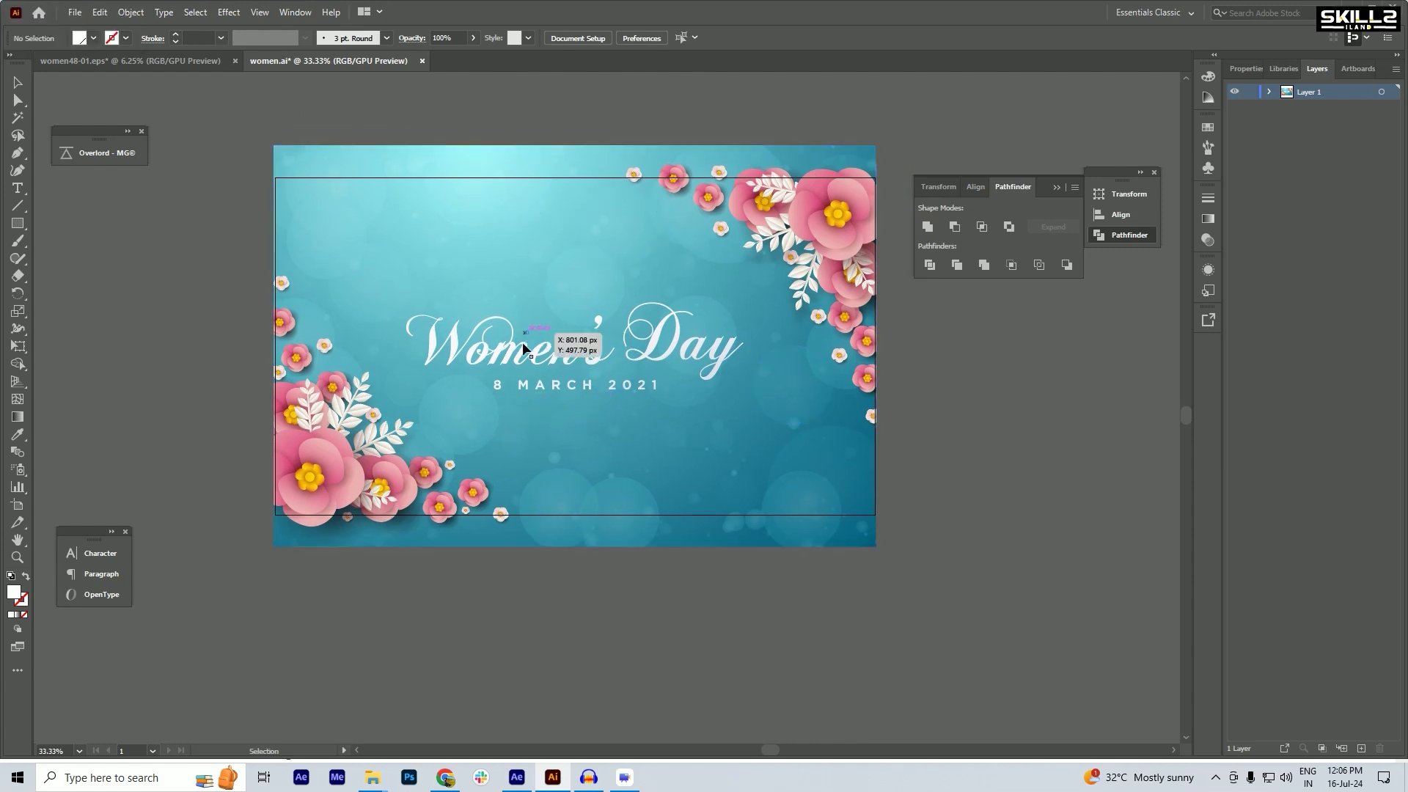
click(845, 304)
right_click(846, 303)
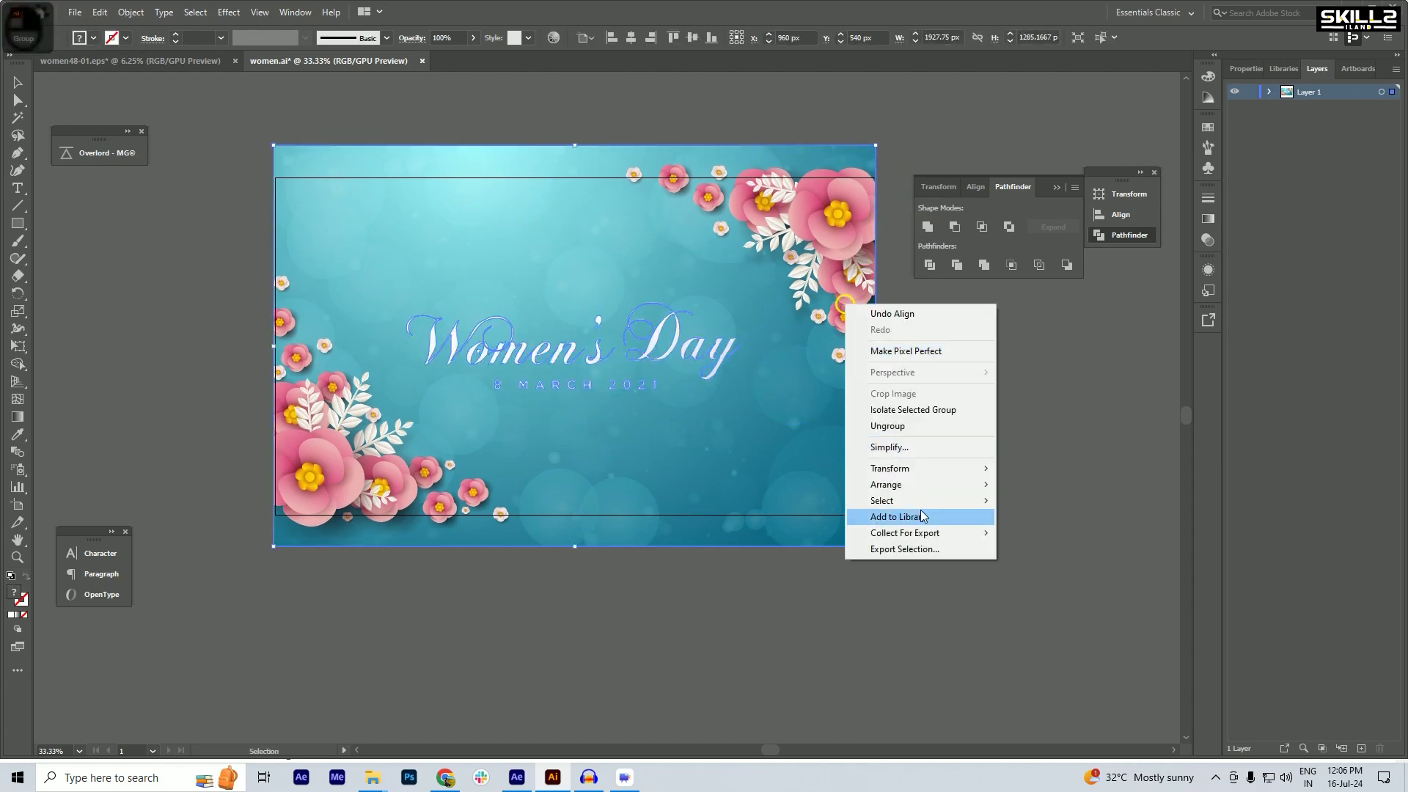
click(905, 432)
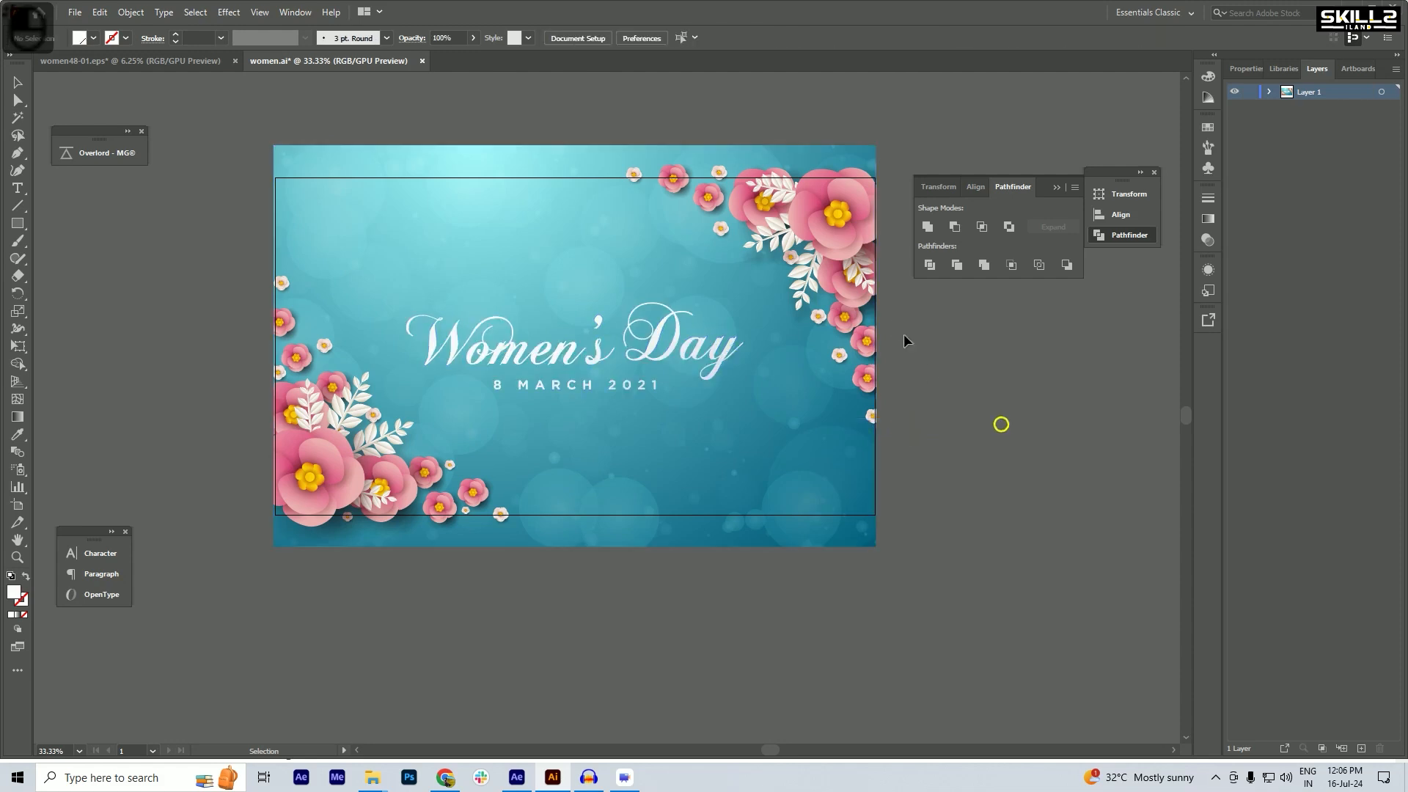
- Release the clipping mask that crops the flower clusters at the artwork's edges
right_click(844, 307)
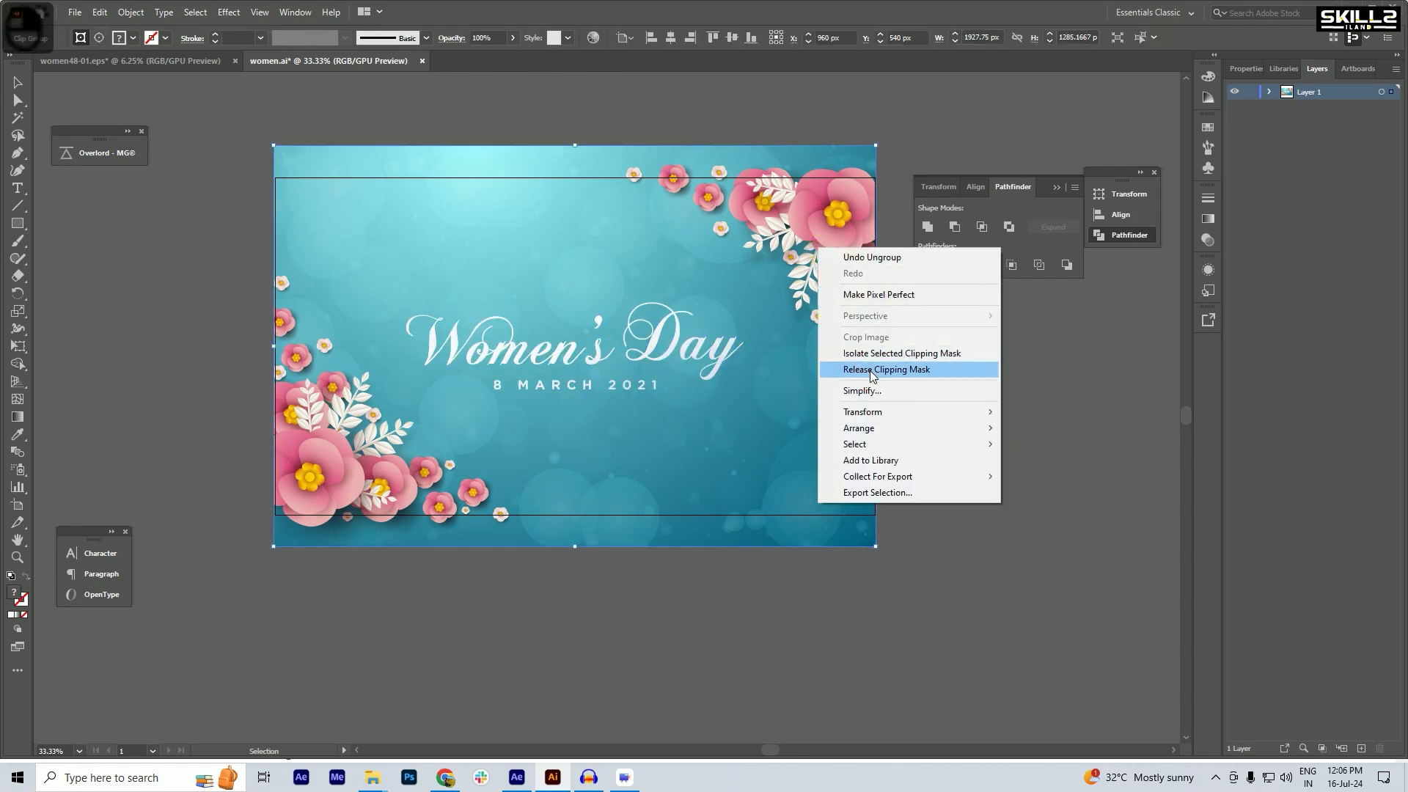
click(508, 420)
click(363, 458)
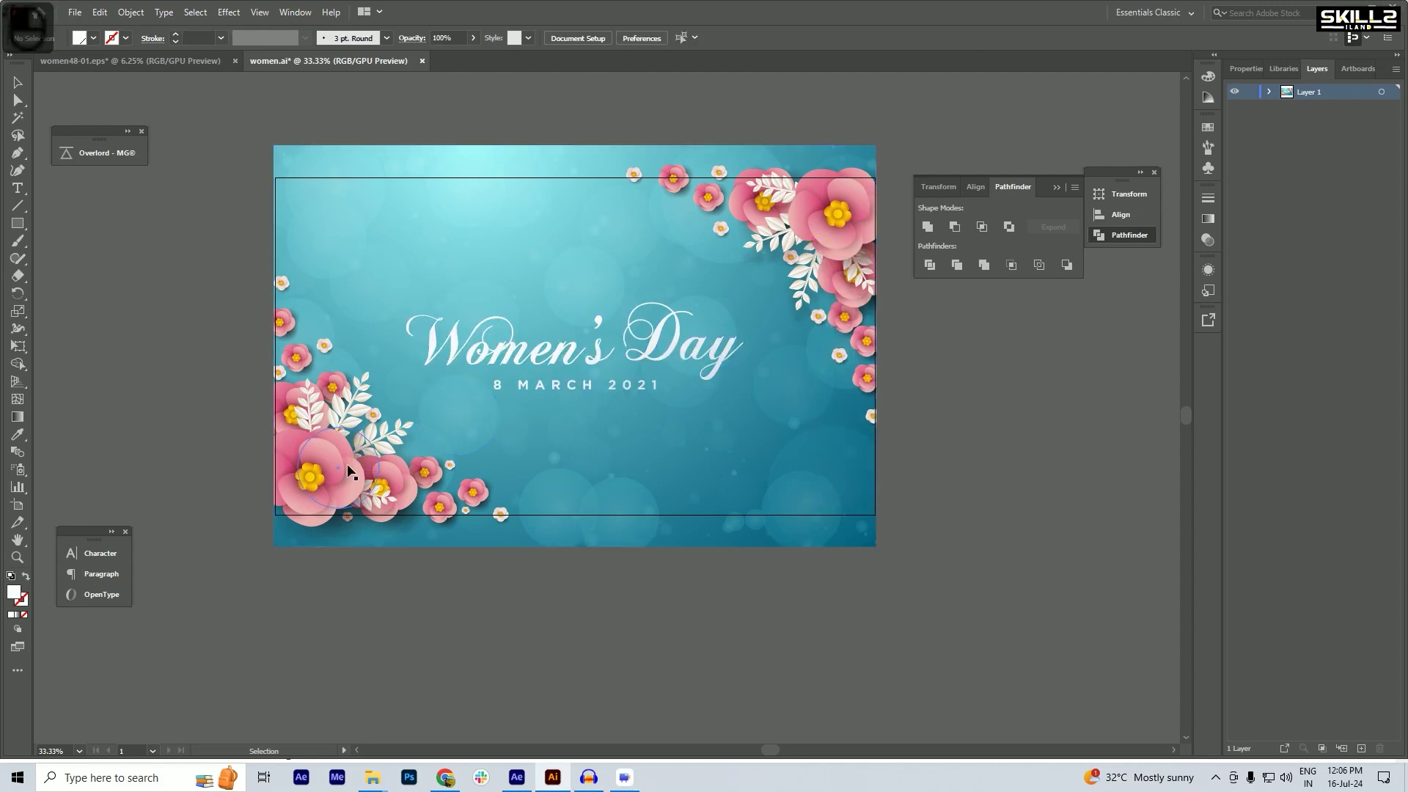
right_click(351, 455)
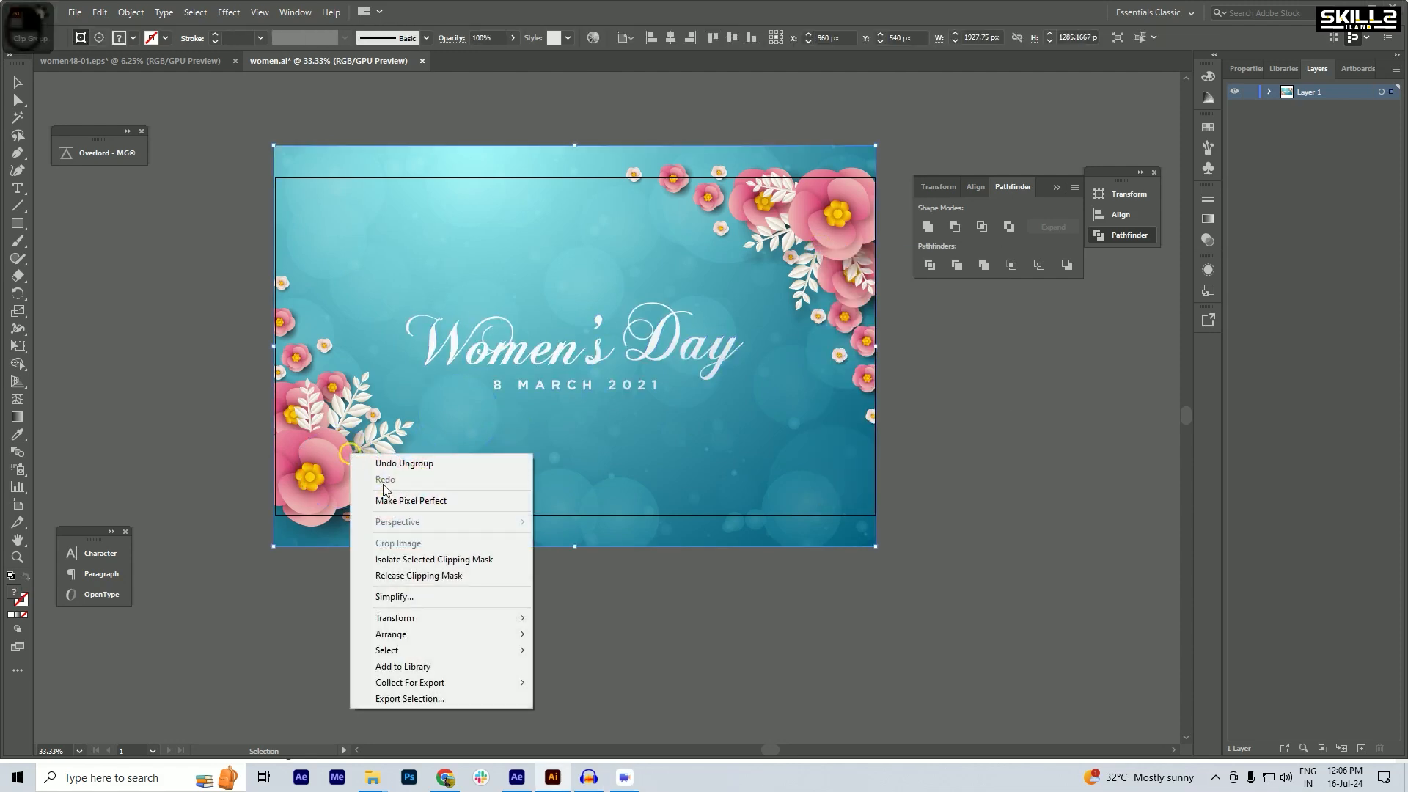
click(402, 576)
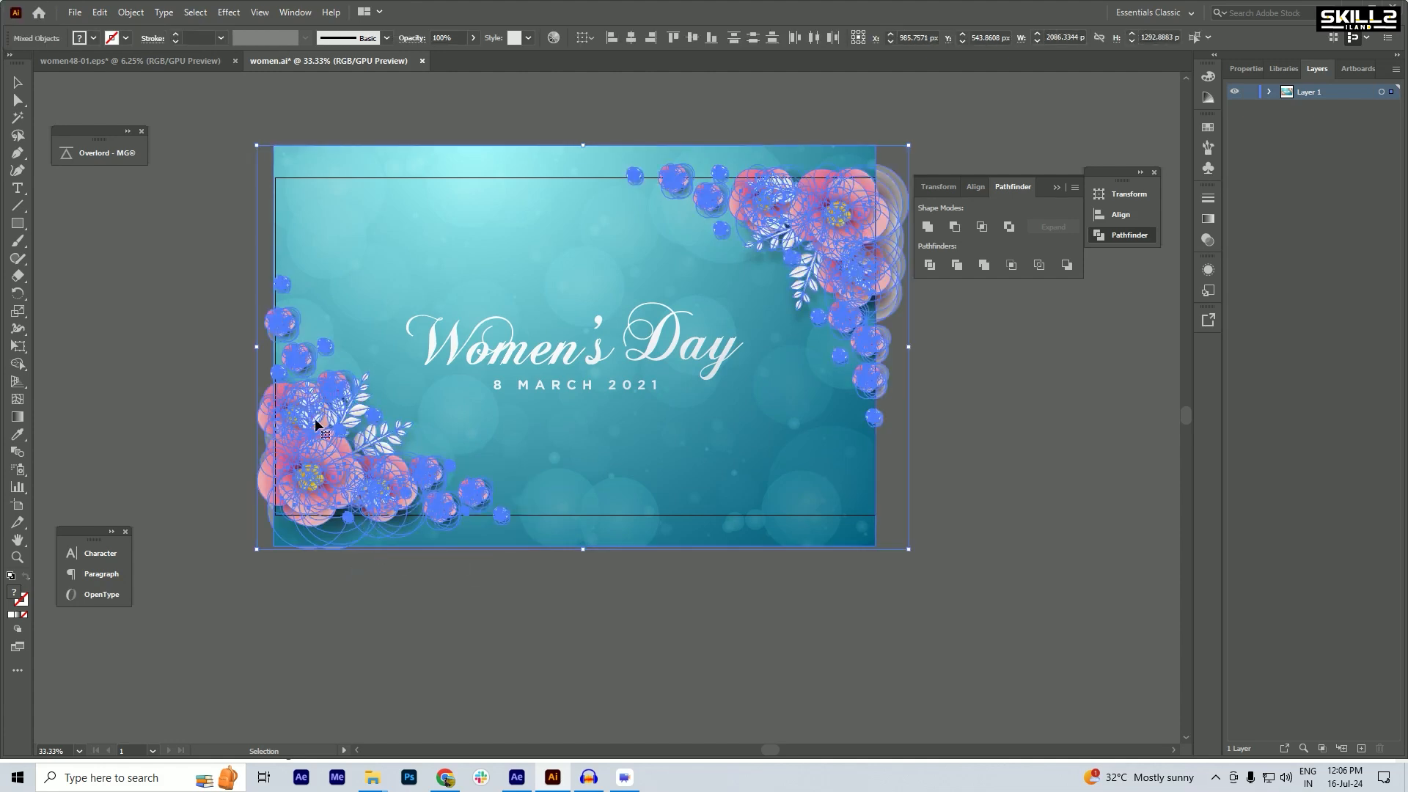
click(222, 456)
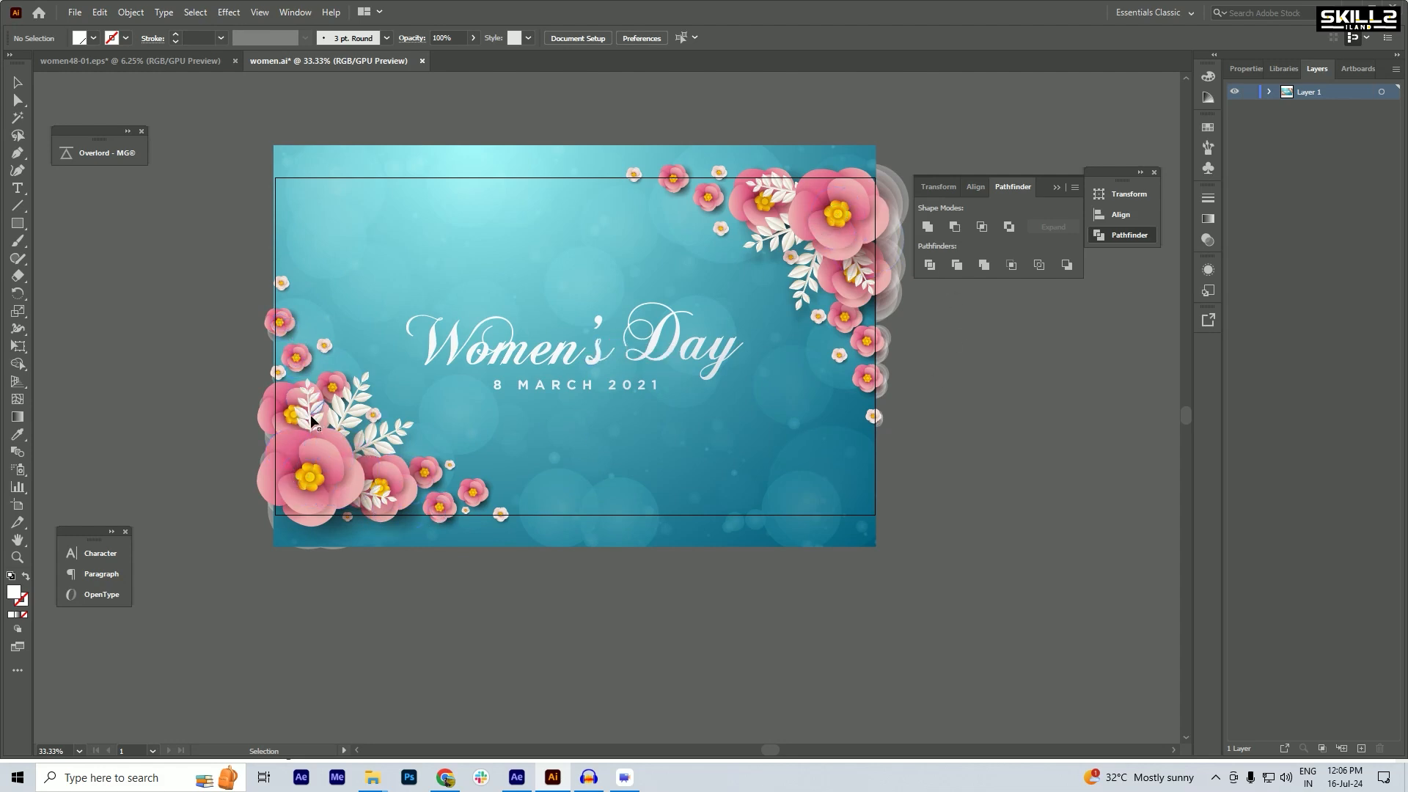
- Isolate the released flower group, delete its upper-right cluster and cut its lower-left cluster
click(839, 236)
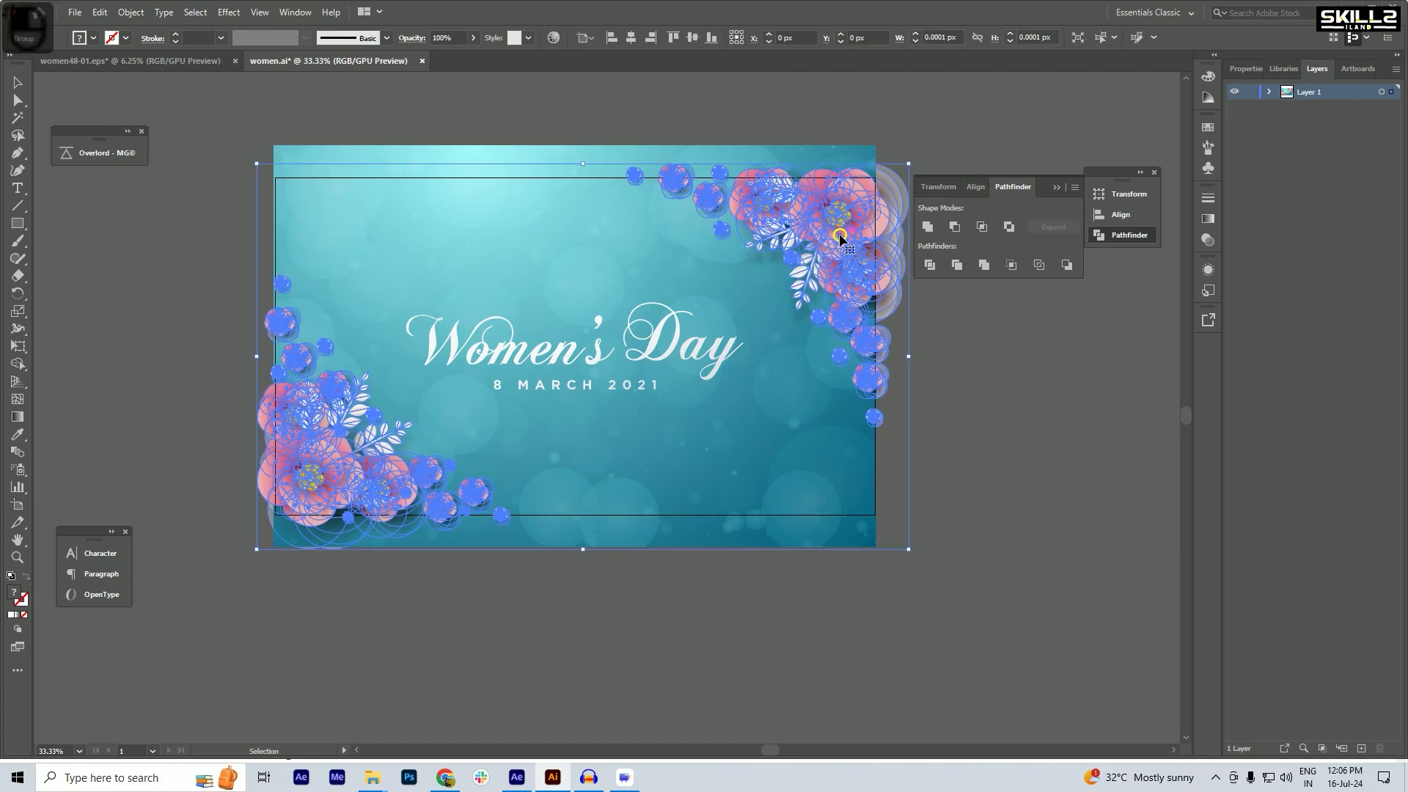
double_click(841, 237)
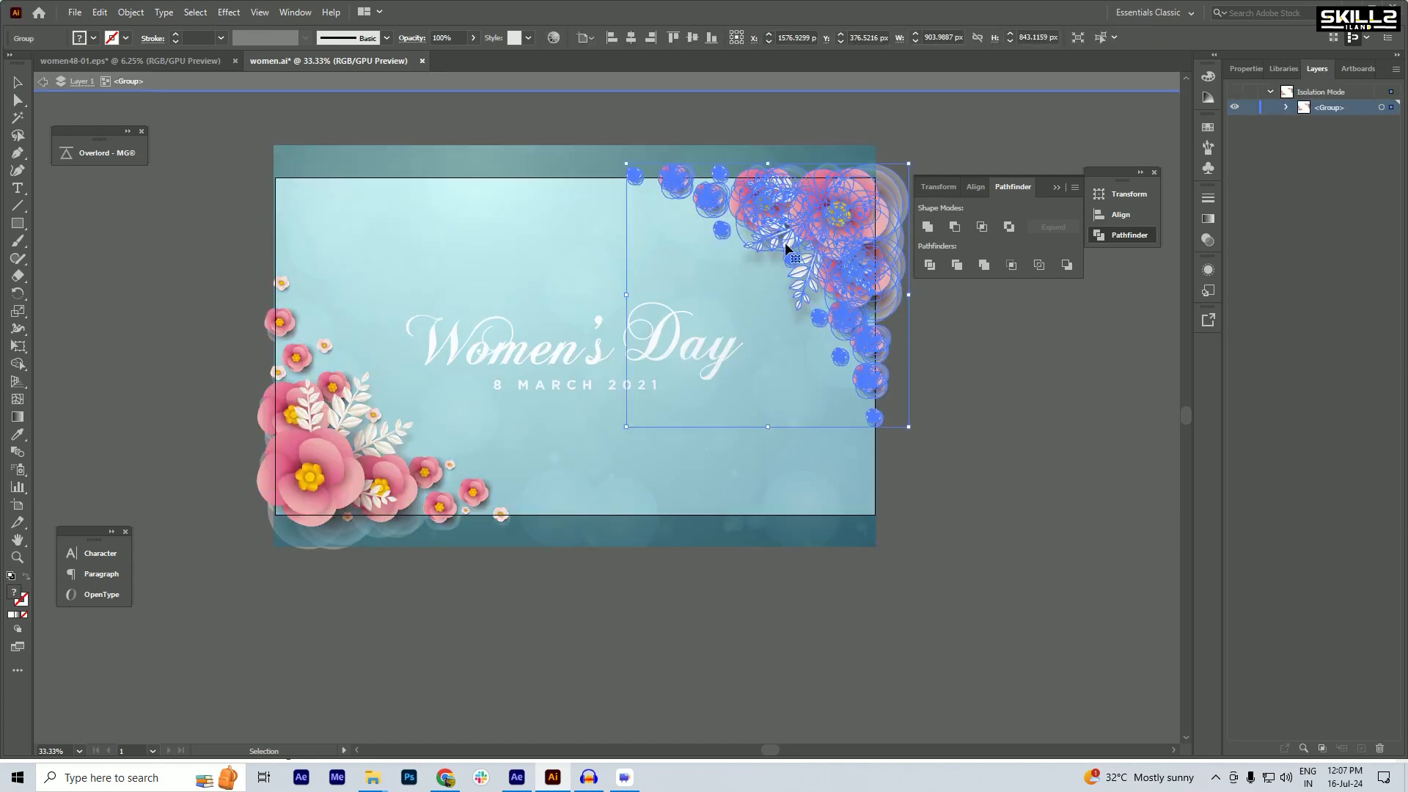
key(Delete)
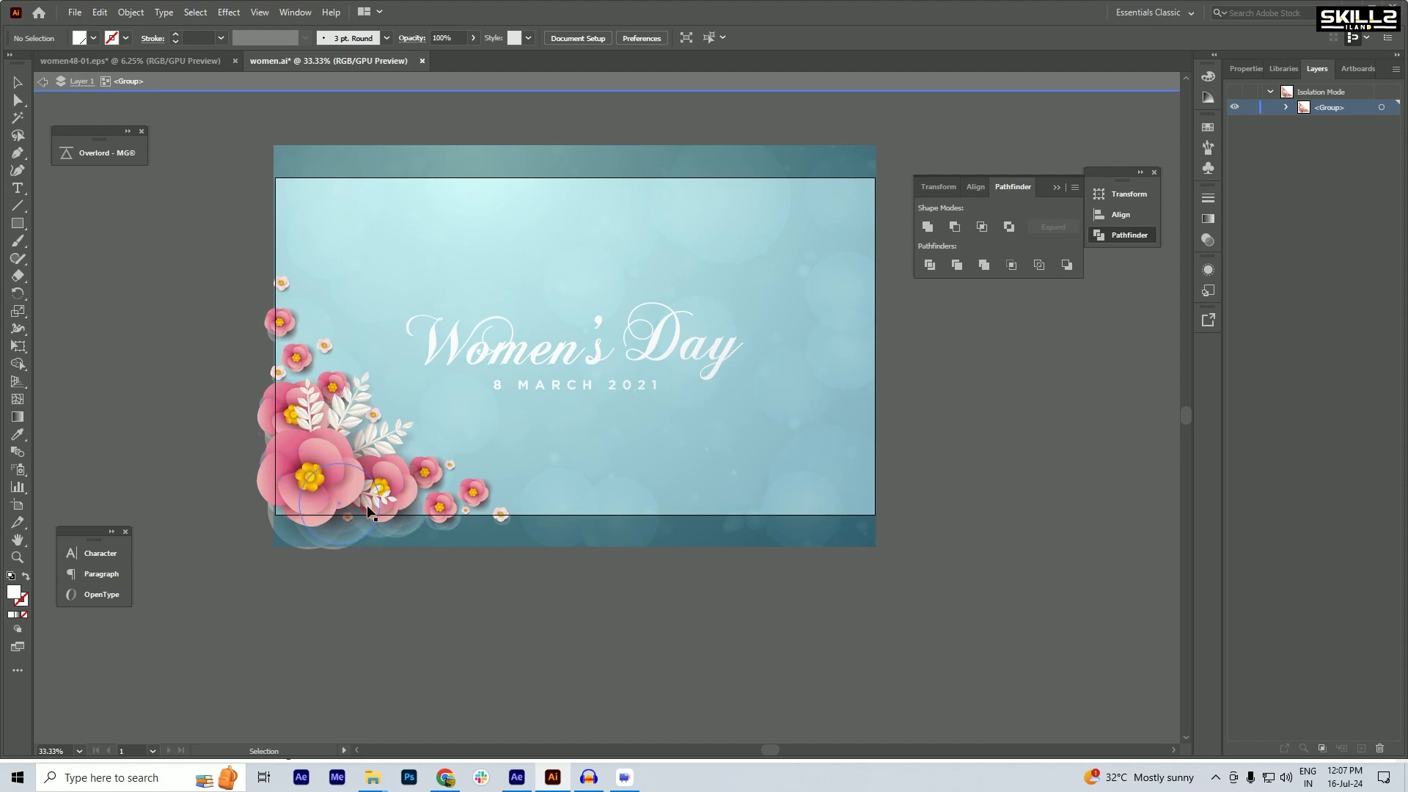
key(ctrl+a)
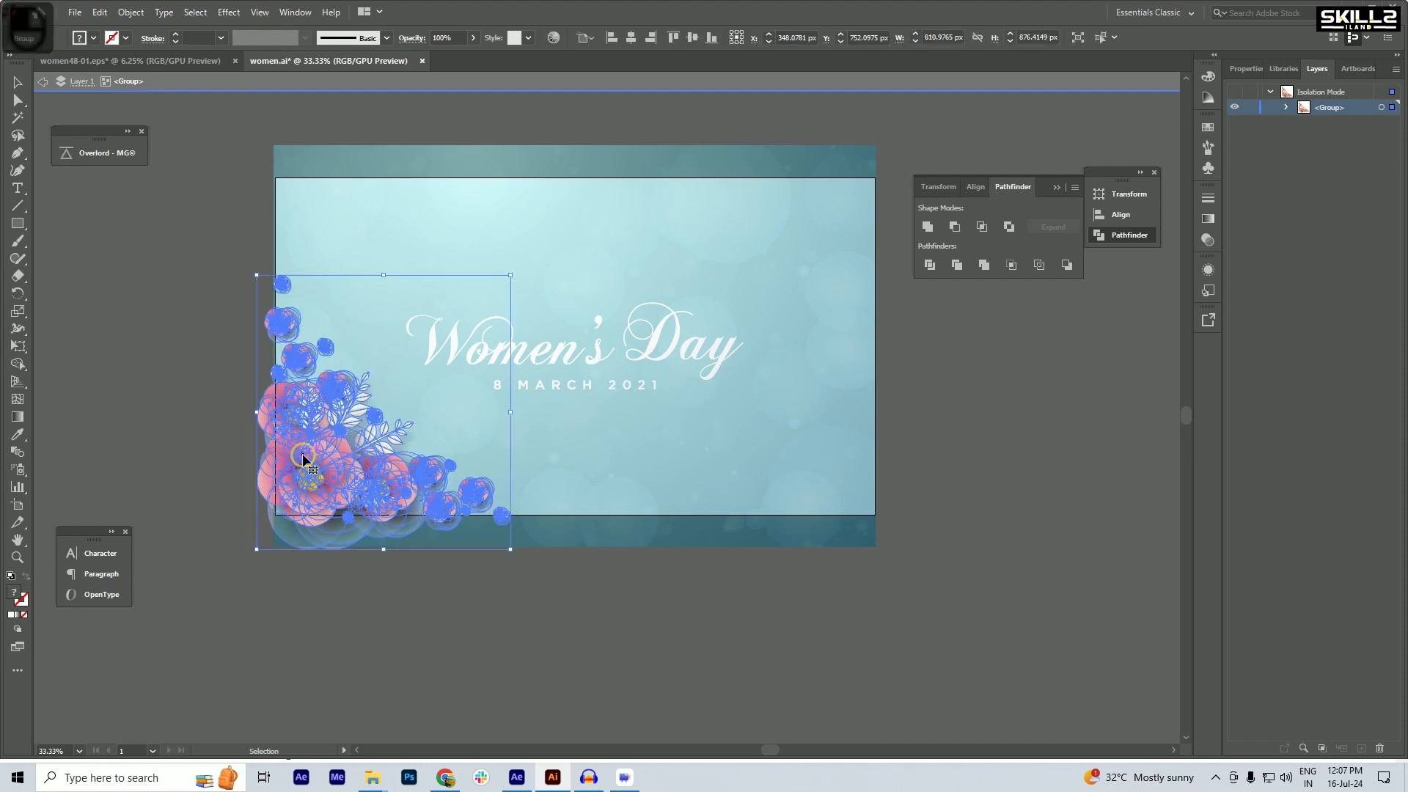
key(ctrl+x)
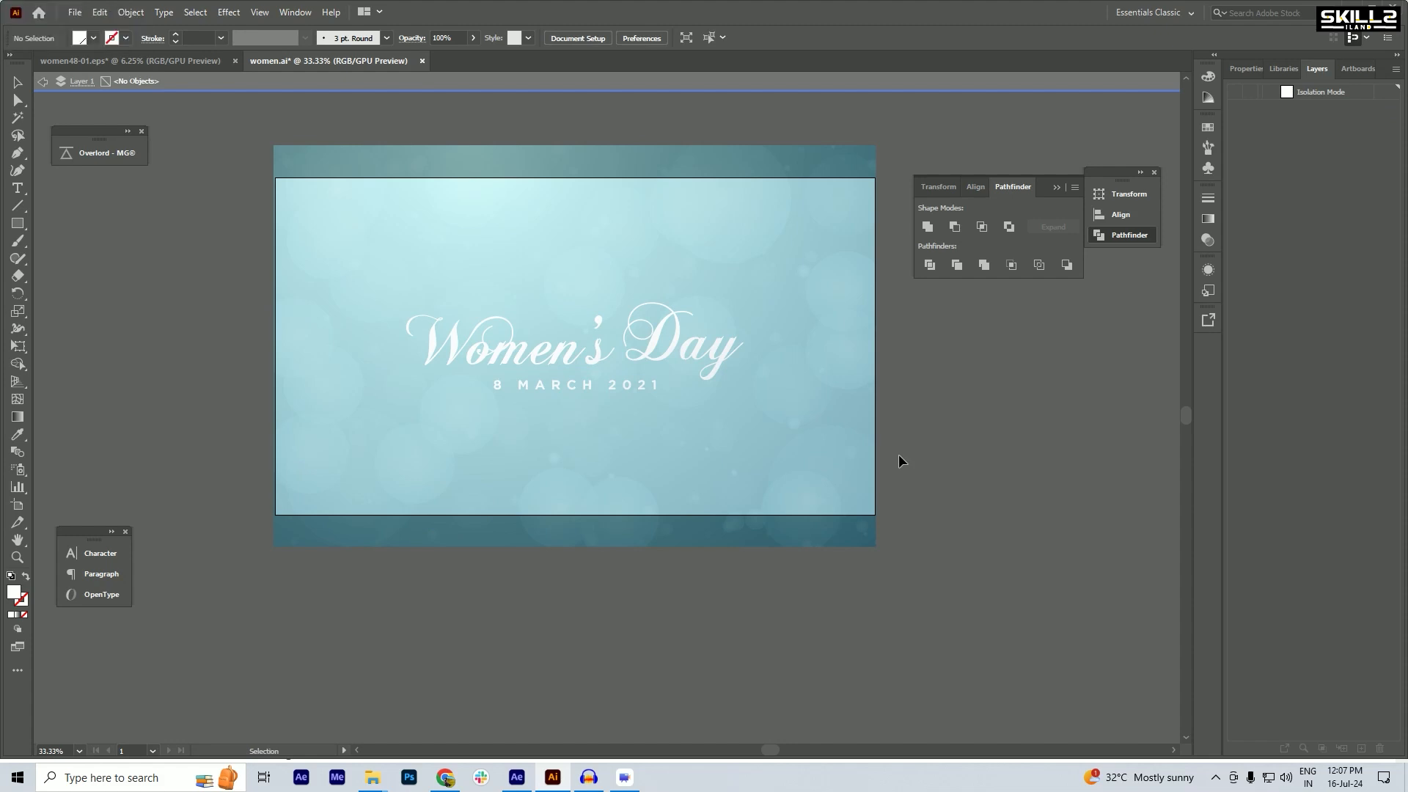
- Leave isolation mode and paste the cut lower-left flower cluster in place on a new layer
double_click(899, 455)
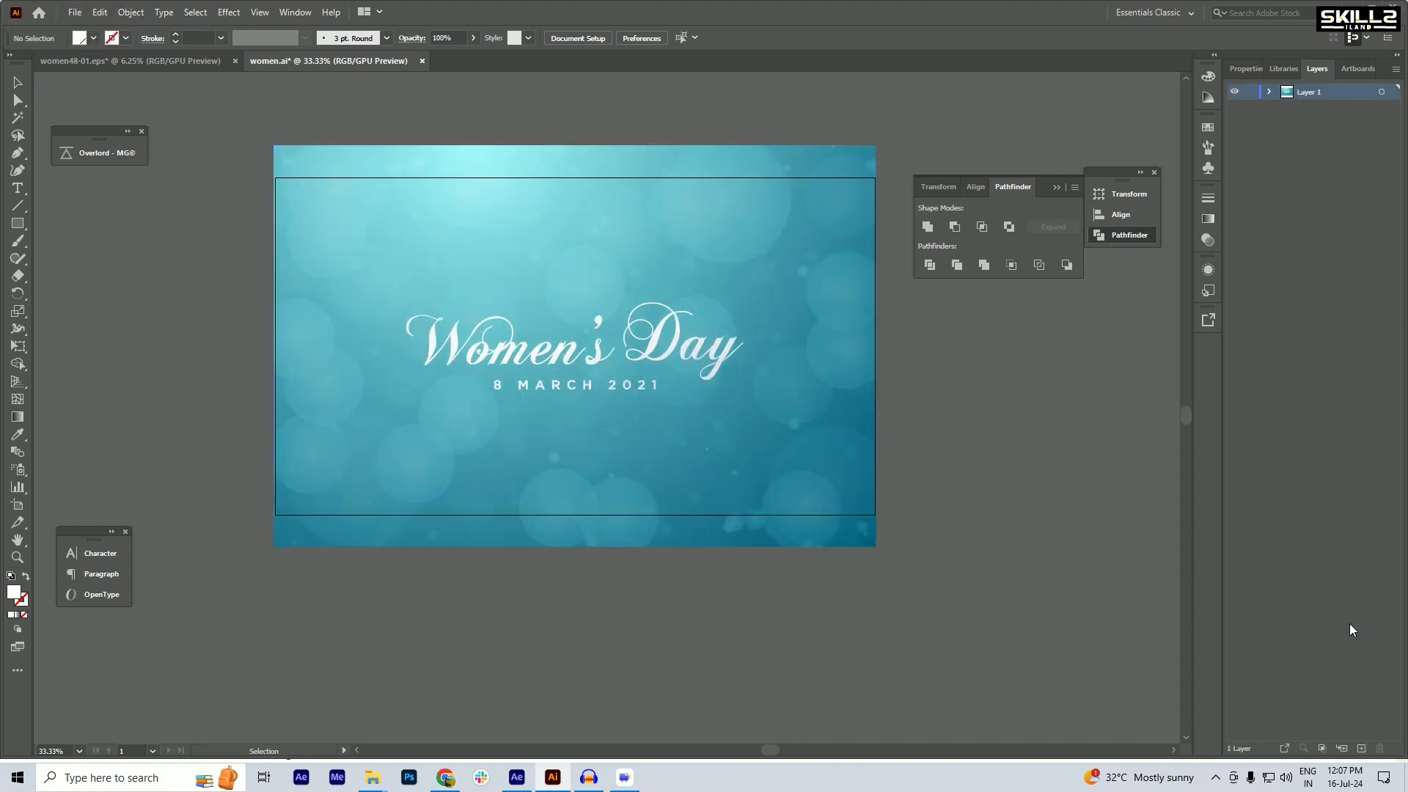
click(1284, 746)
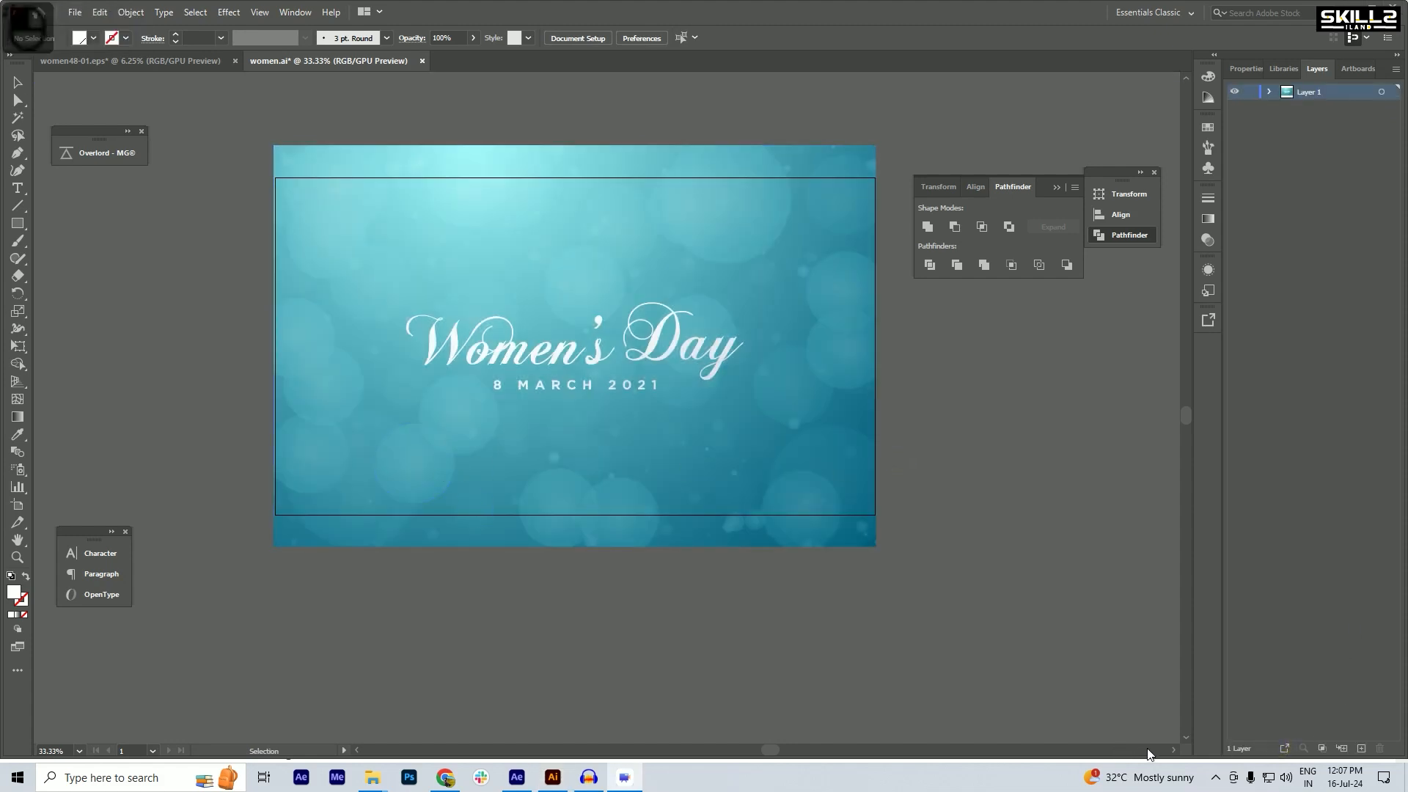
click(1362, 749)
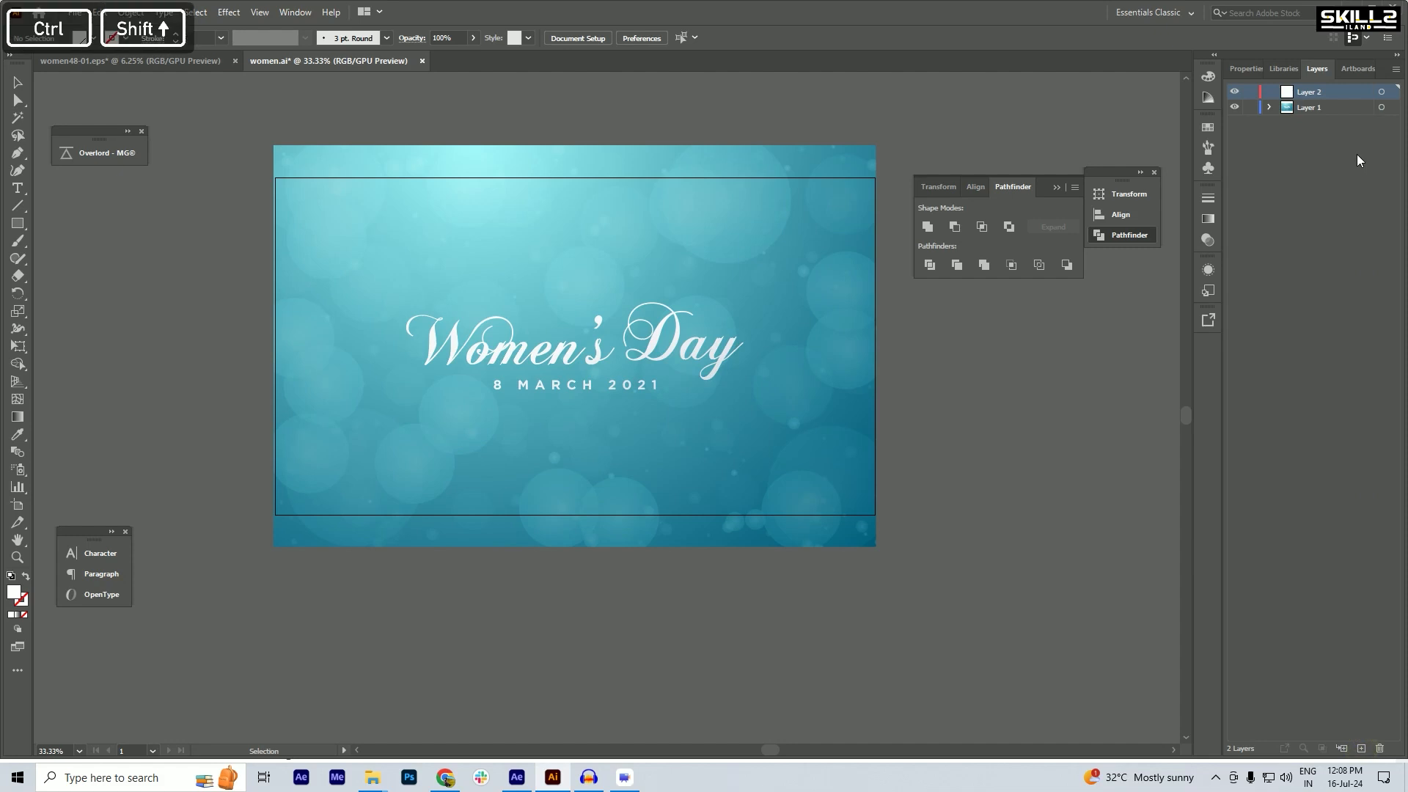
key(ctrl+shift+v)
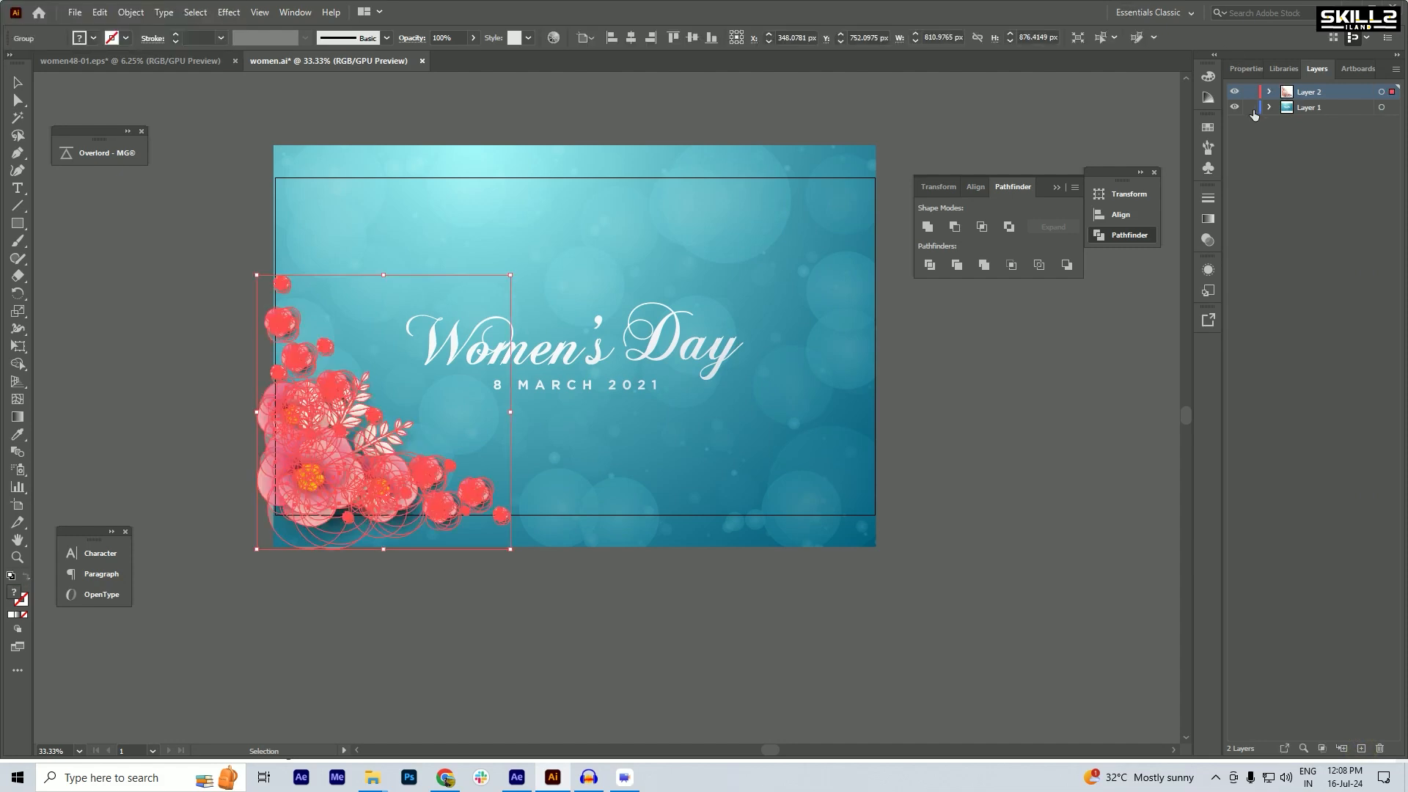
- Ungroup the pasted flower cluster into its individual flowers and leaf sprigs
scroll(251, 455, up, 1)
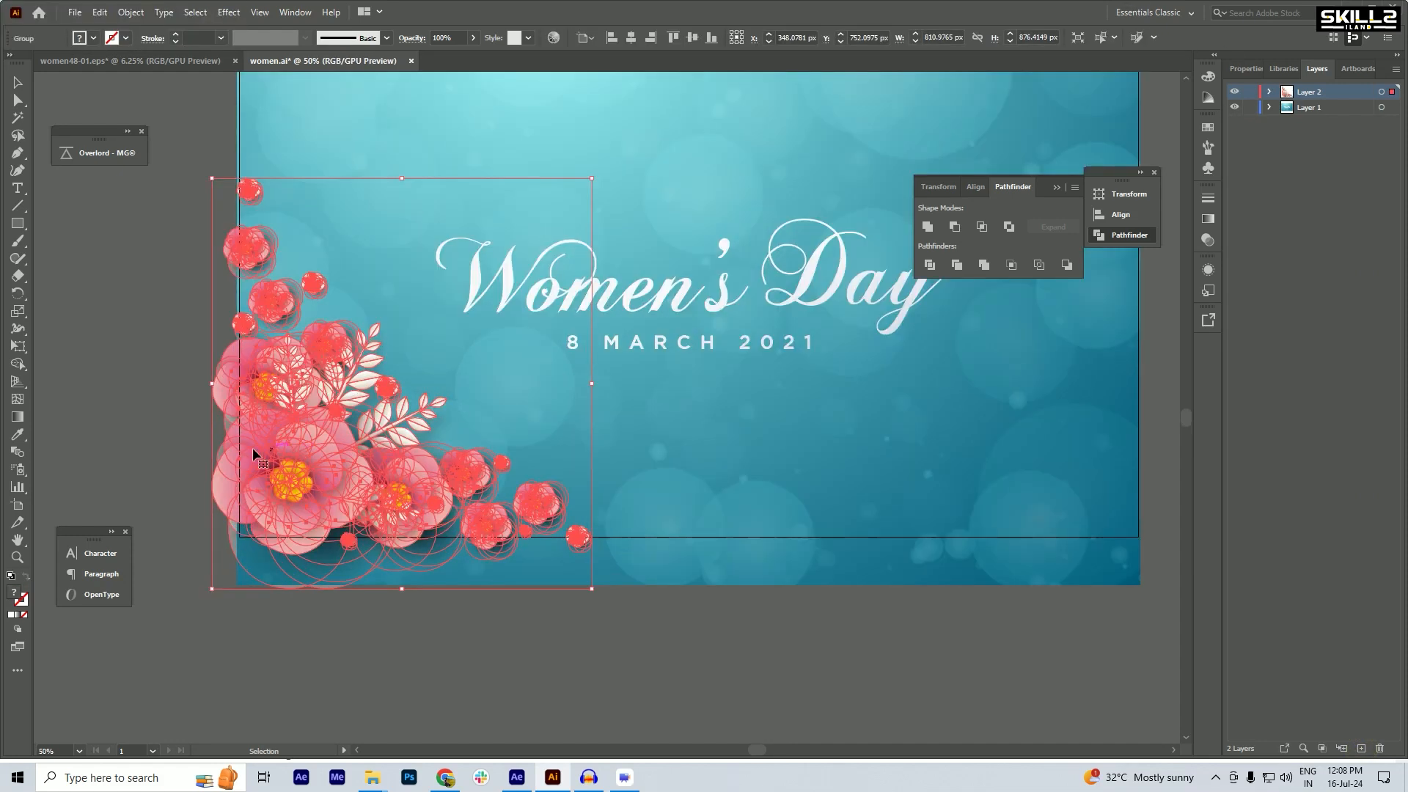
right_click(302, 473)
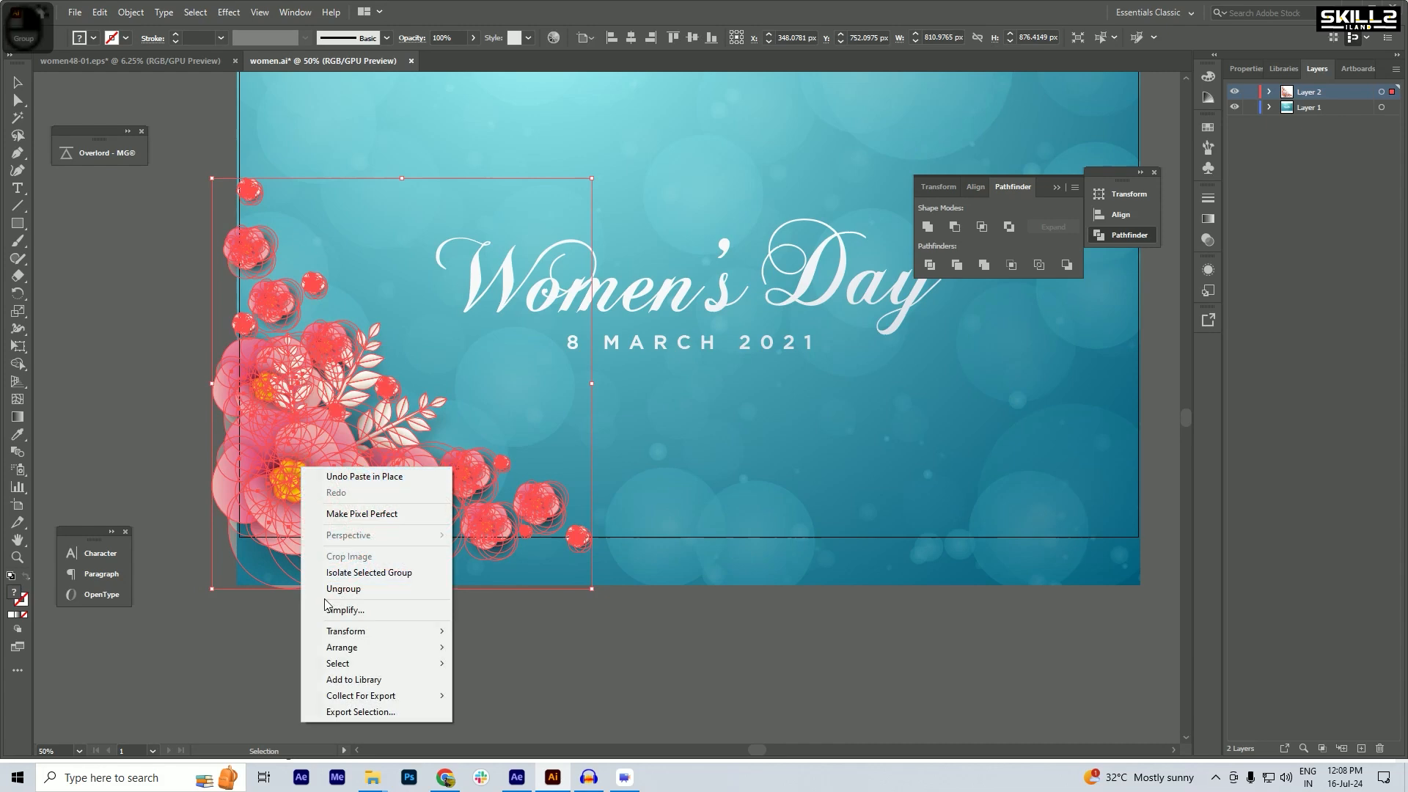
click(344, 588)
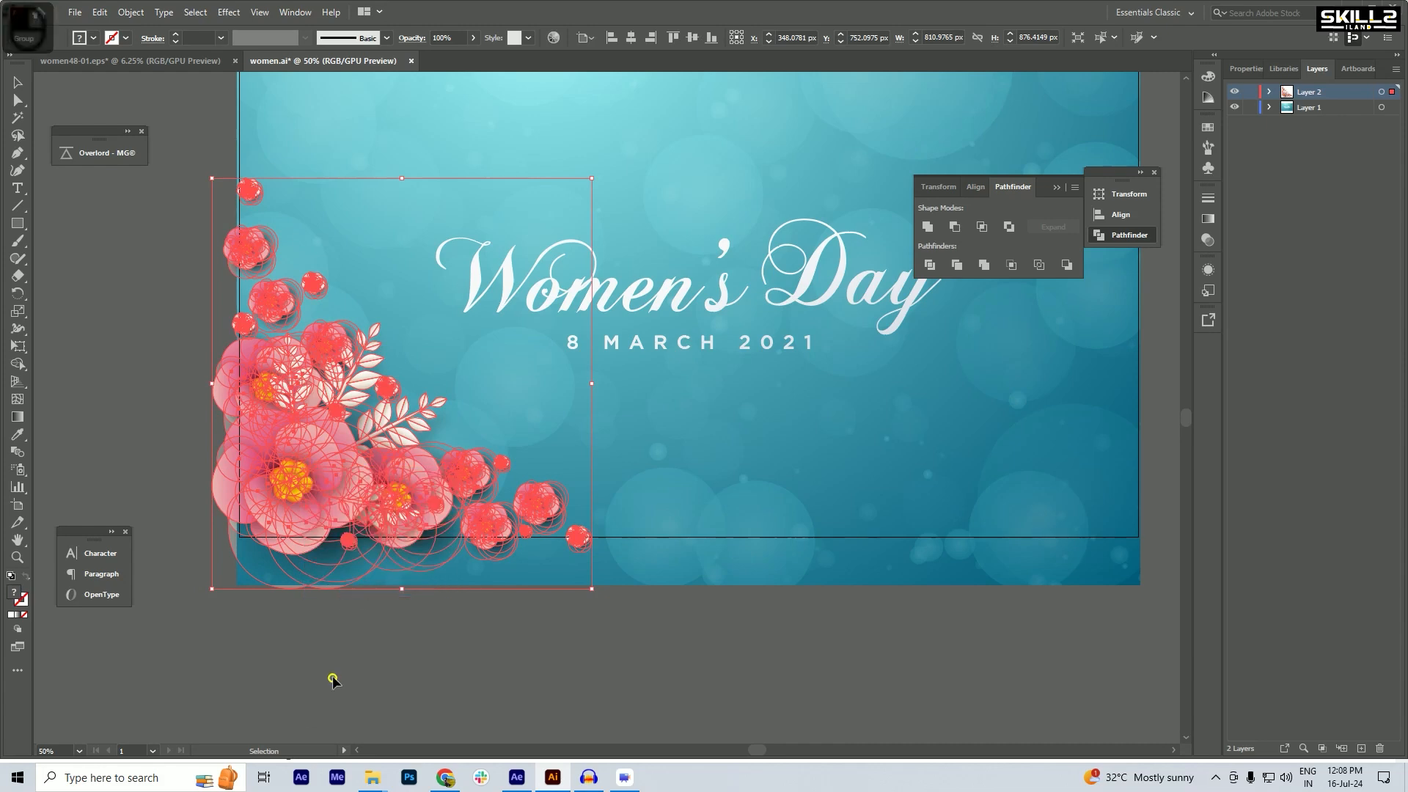
right_click(314, 473)
click(336, 591)
click(300, 642)
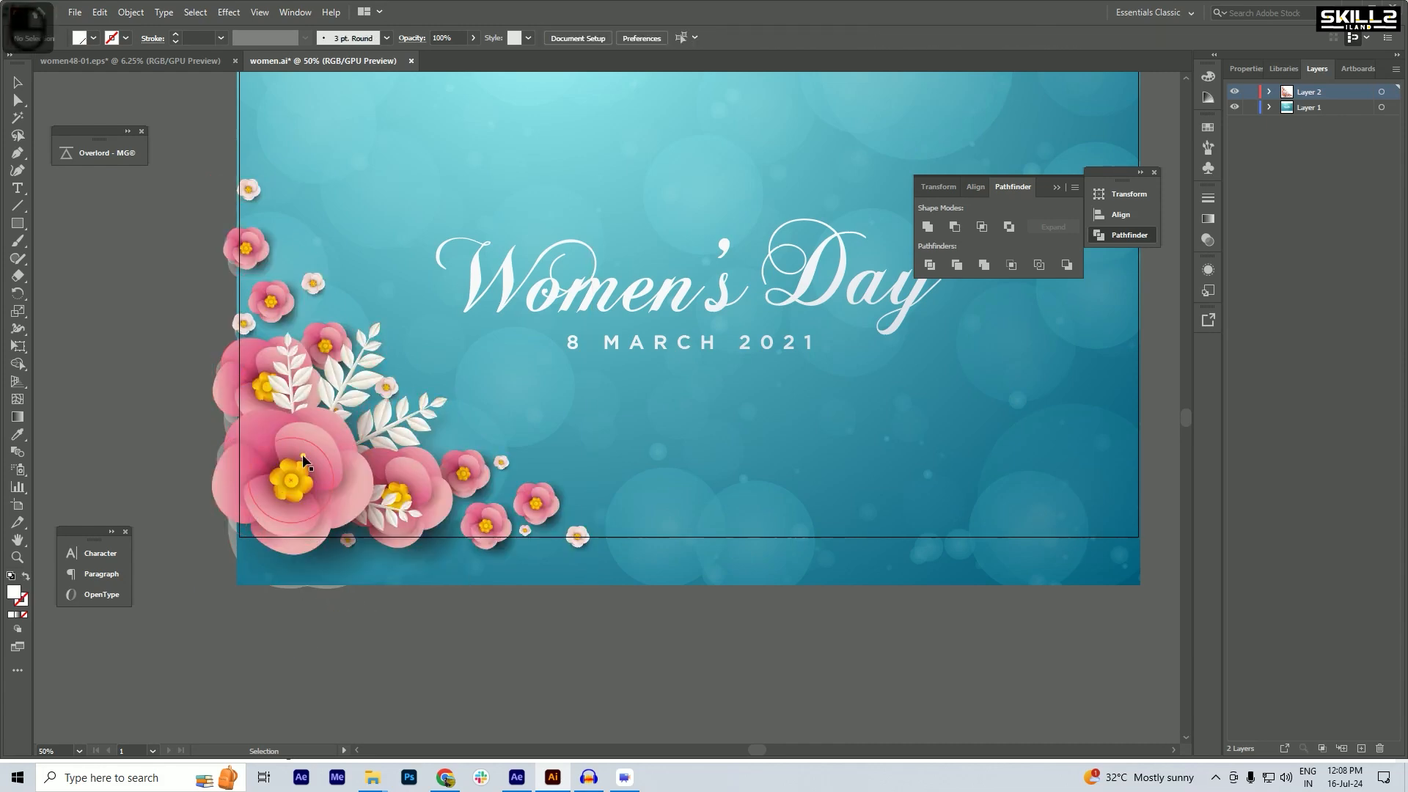
- Cut the largest pink flower from the cluster and paste it in place on its own new layer
click(302, 455)
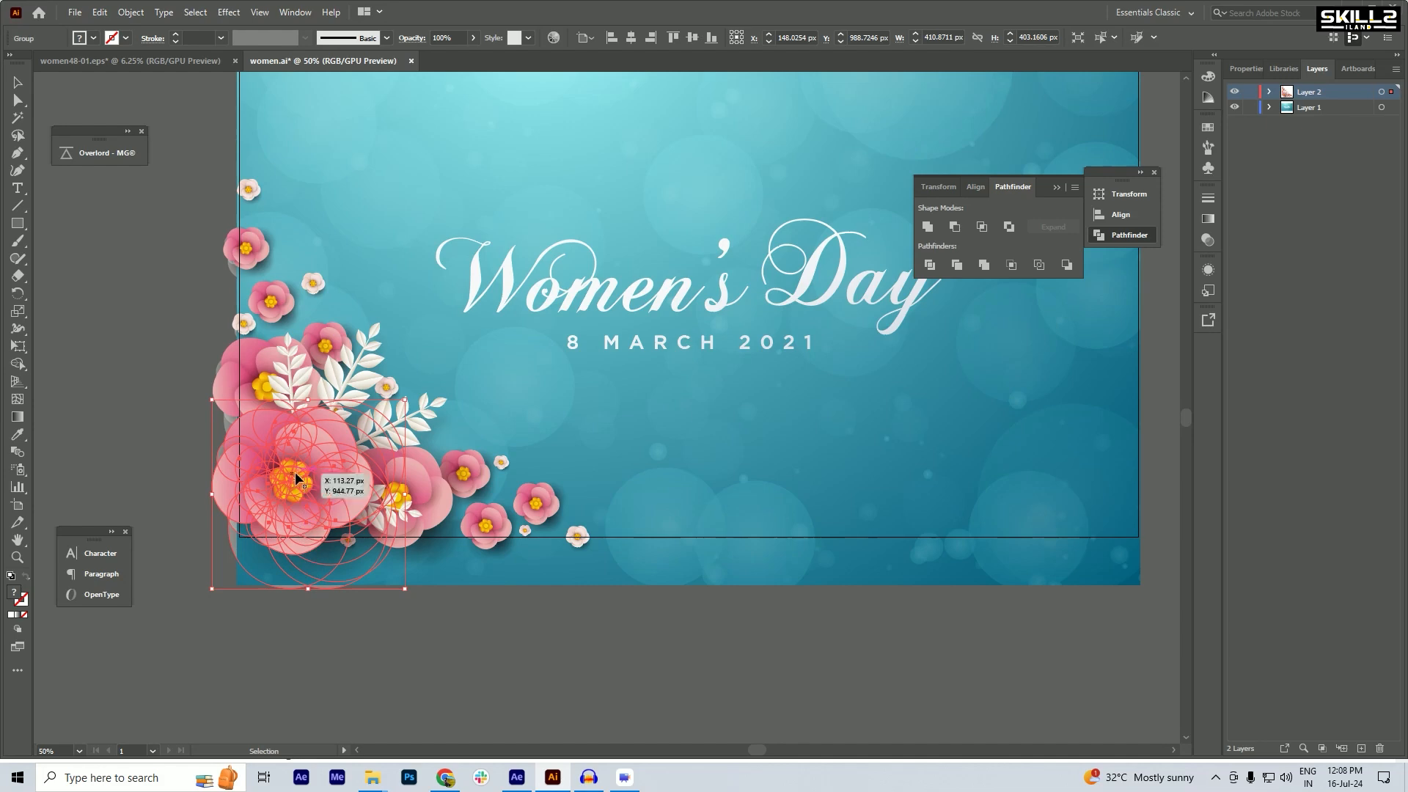
key(ctrl+x)
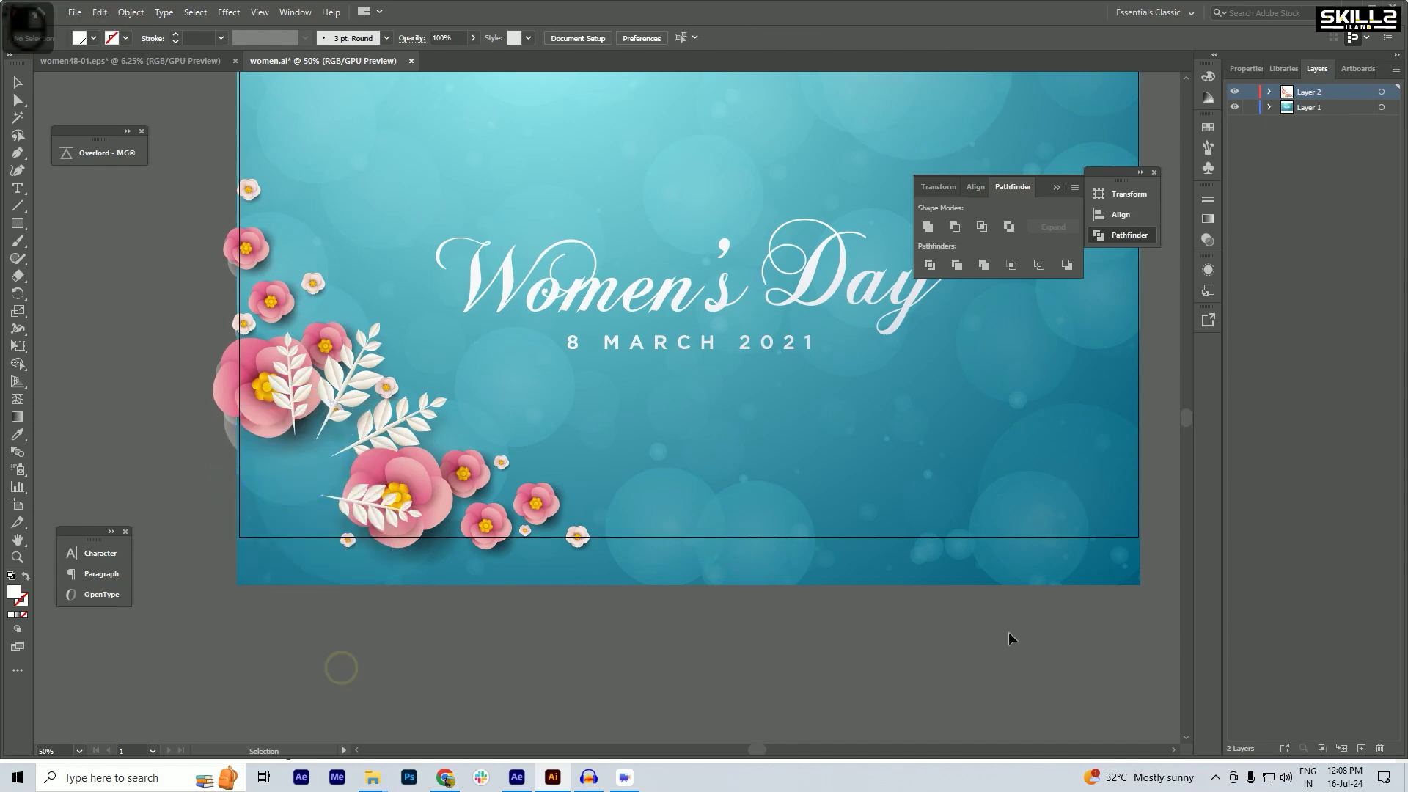
click(1362, 751)
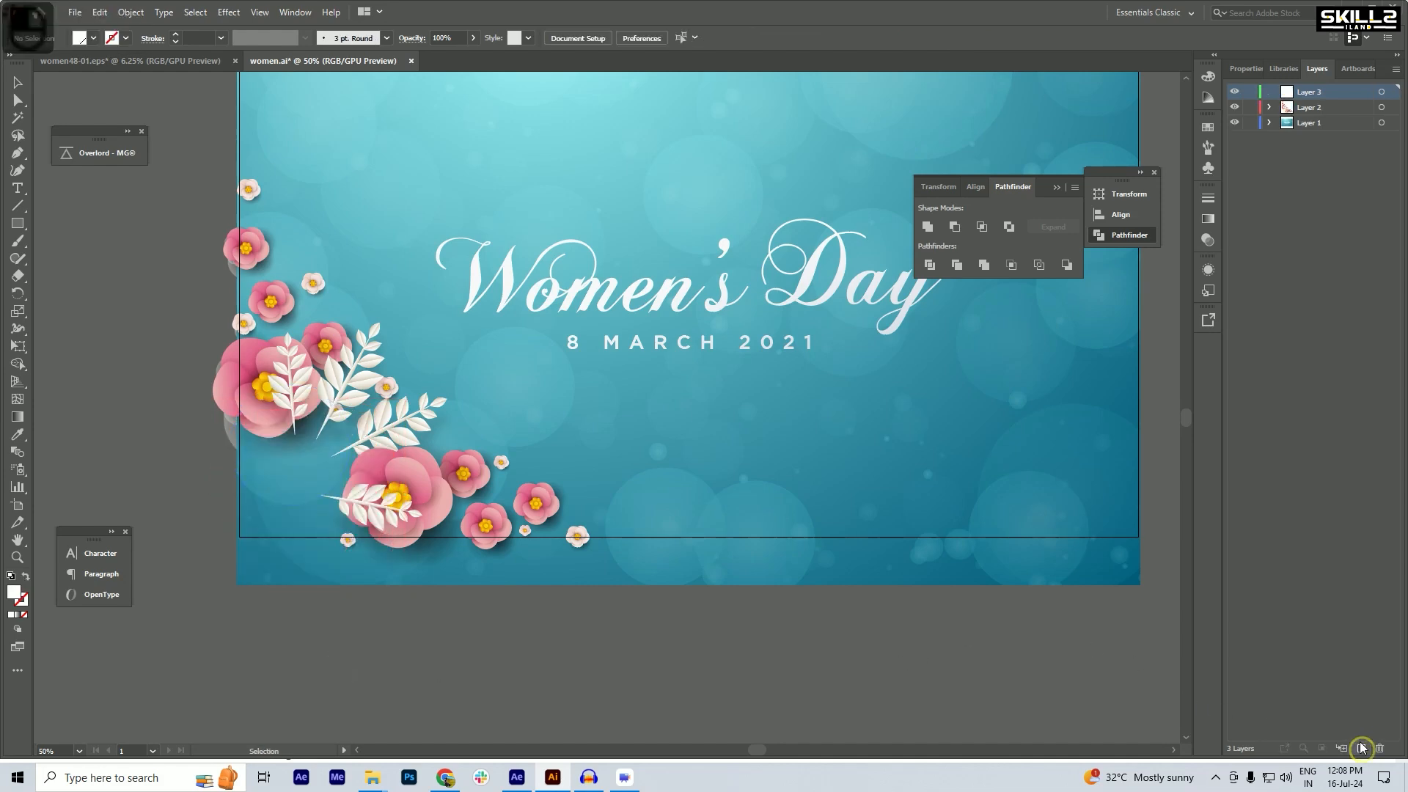
key(ctrl+shift+v)
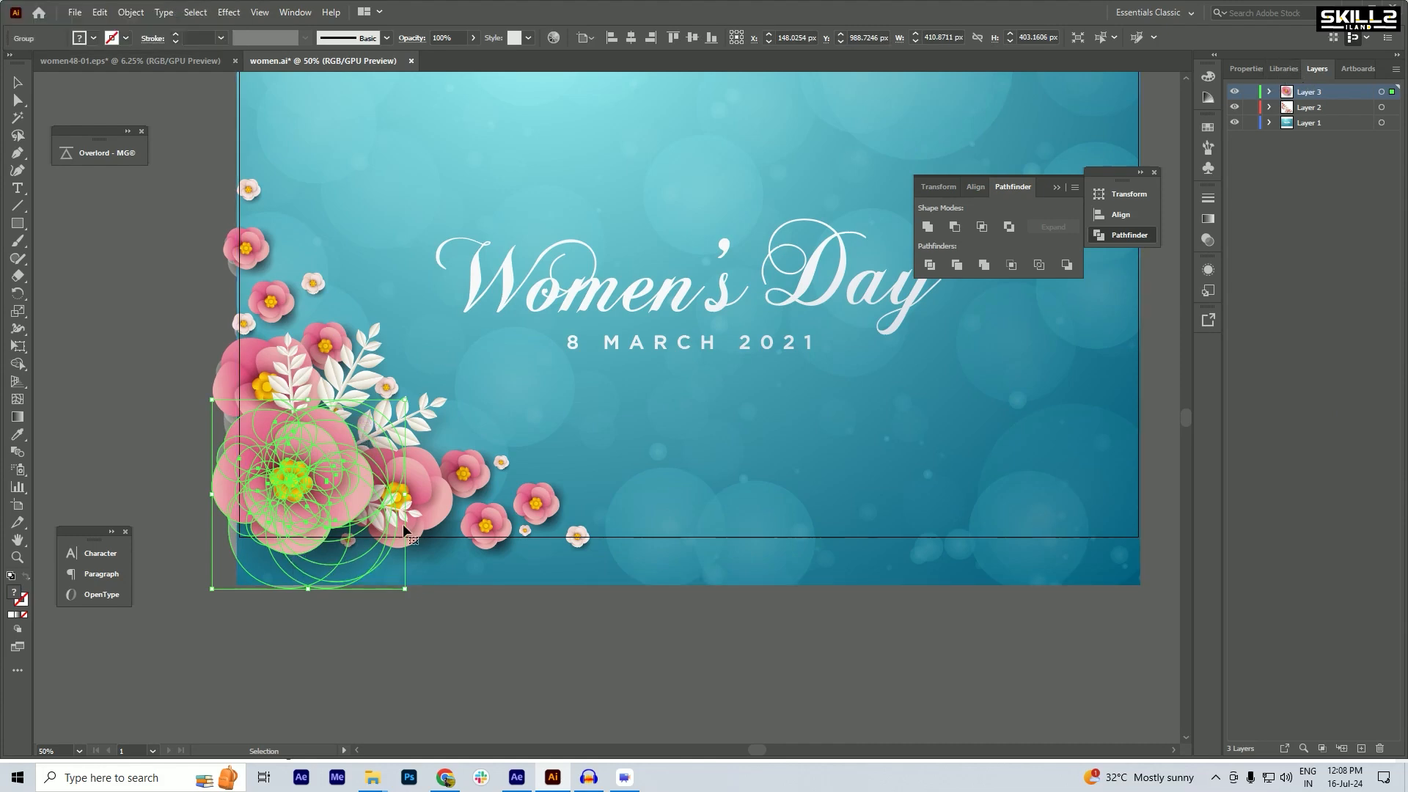
- Isolate the largest pink flower and delete the soft shadow circles extending below it
click(308, 573)
click(295, 614)
click(312, 566)
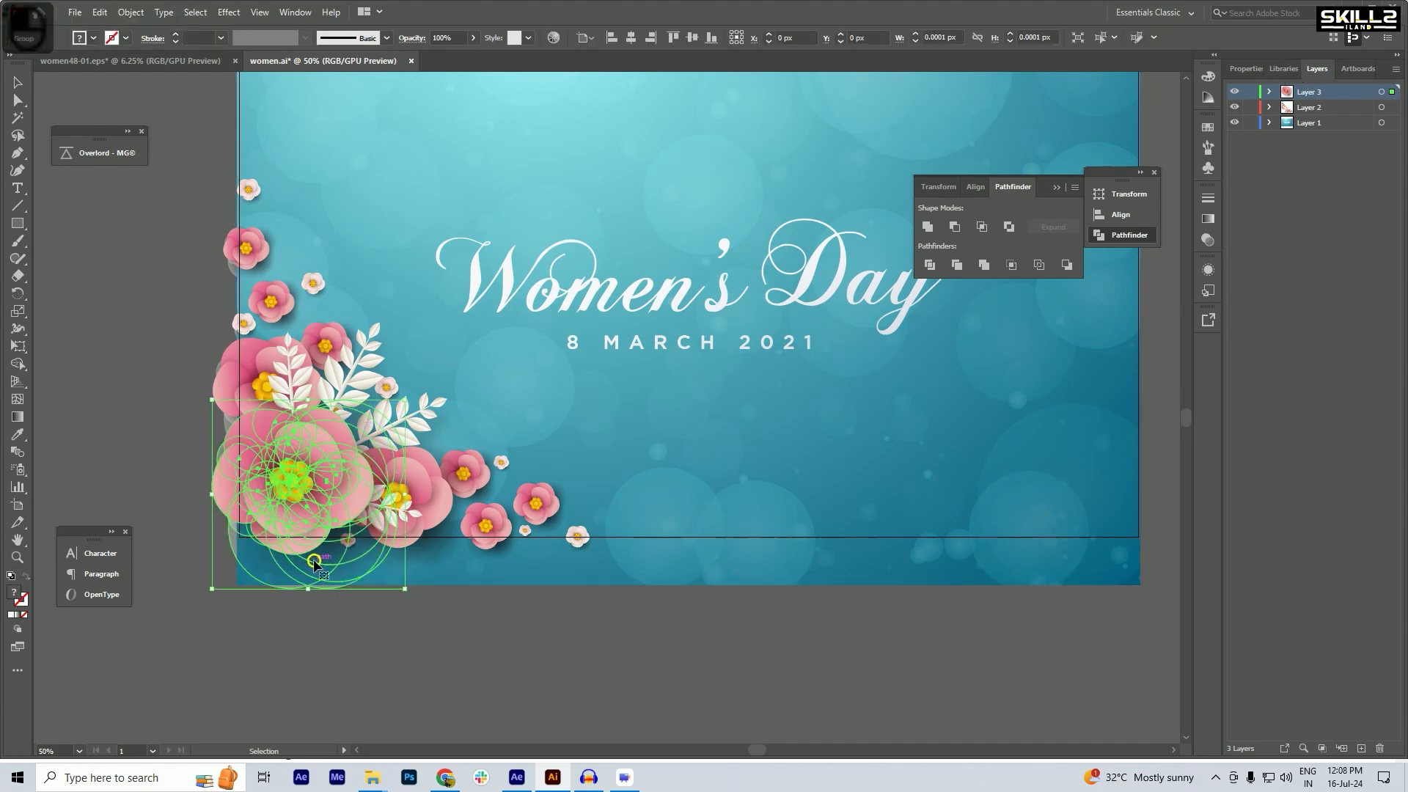
double_click(305, 570)
click(305, 571)
double_click(337, 568)
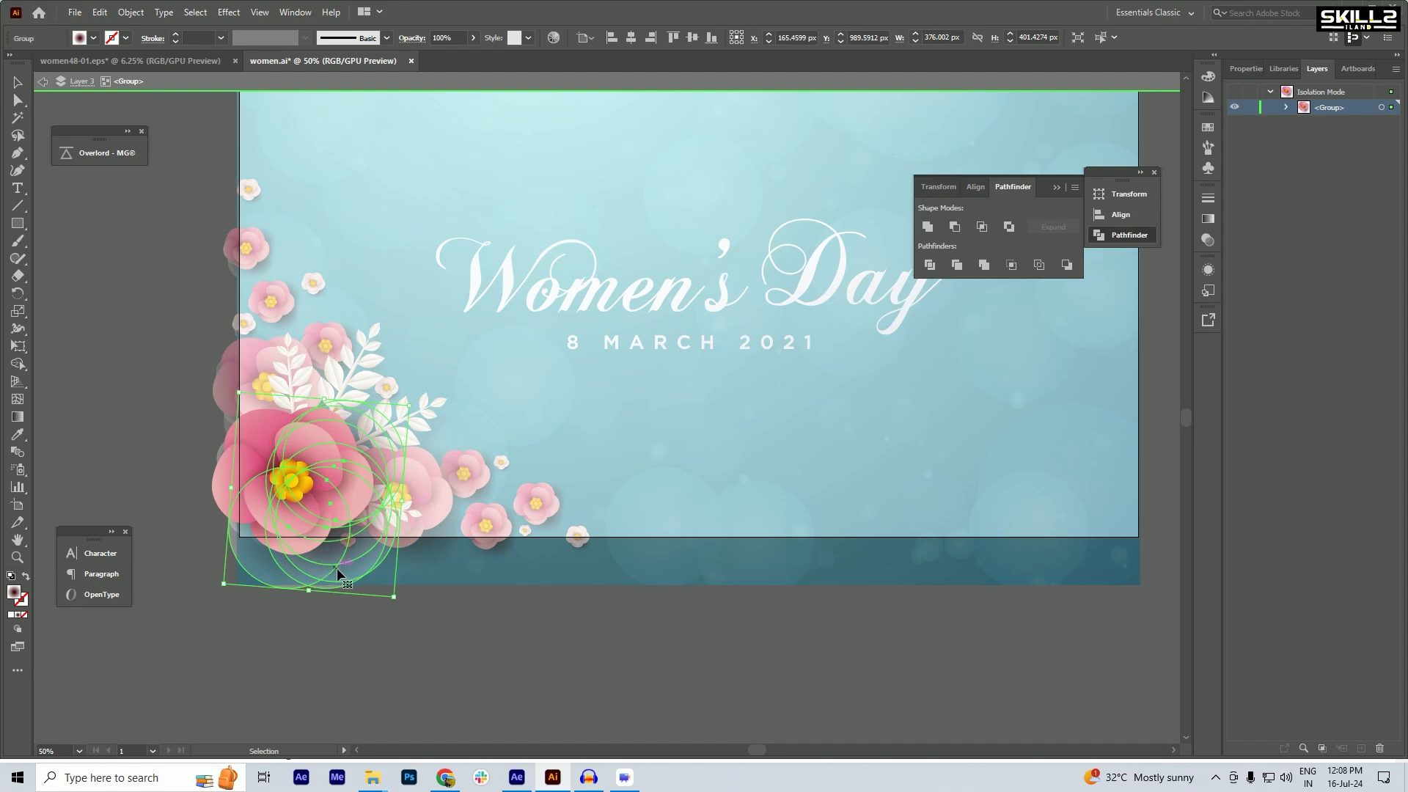
key(Delete)
click(337, 578)
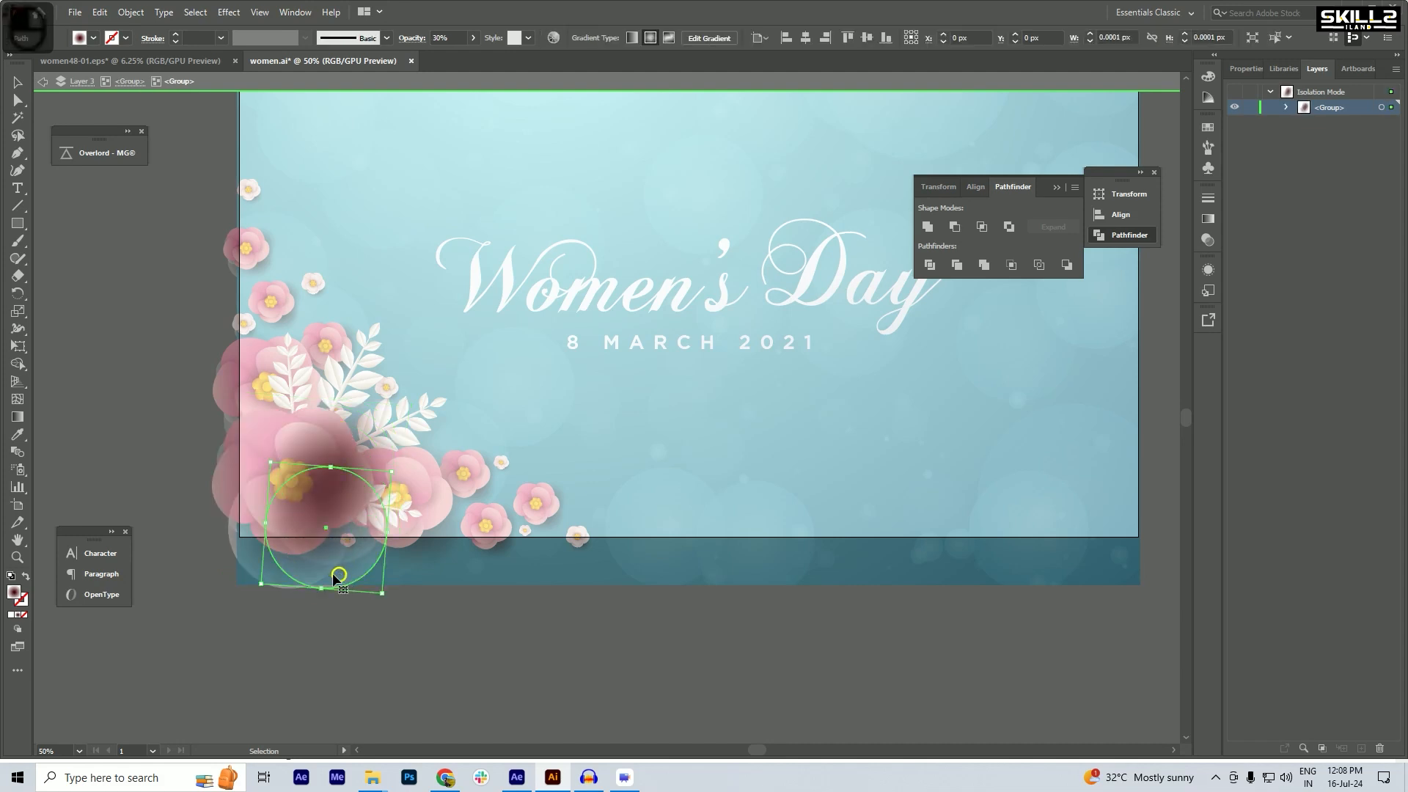
key(Delete)
click(313, 578)
key(Delete)
click(328, 565)
key(Delete)
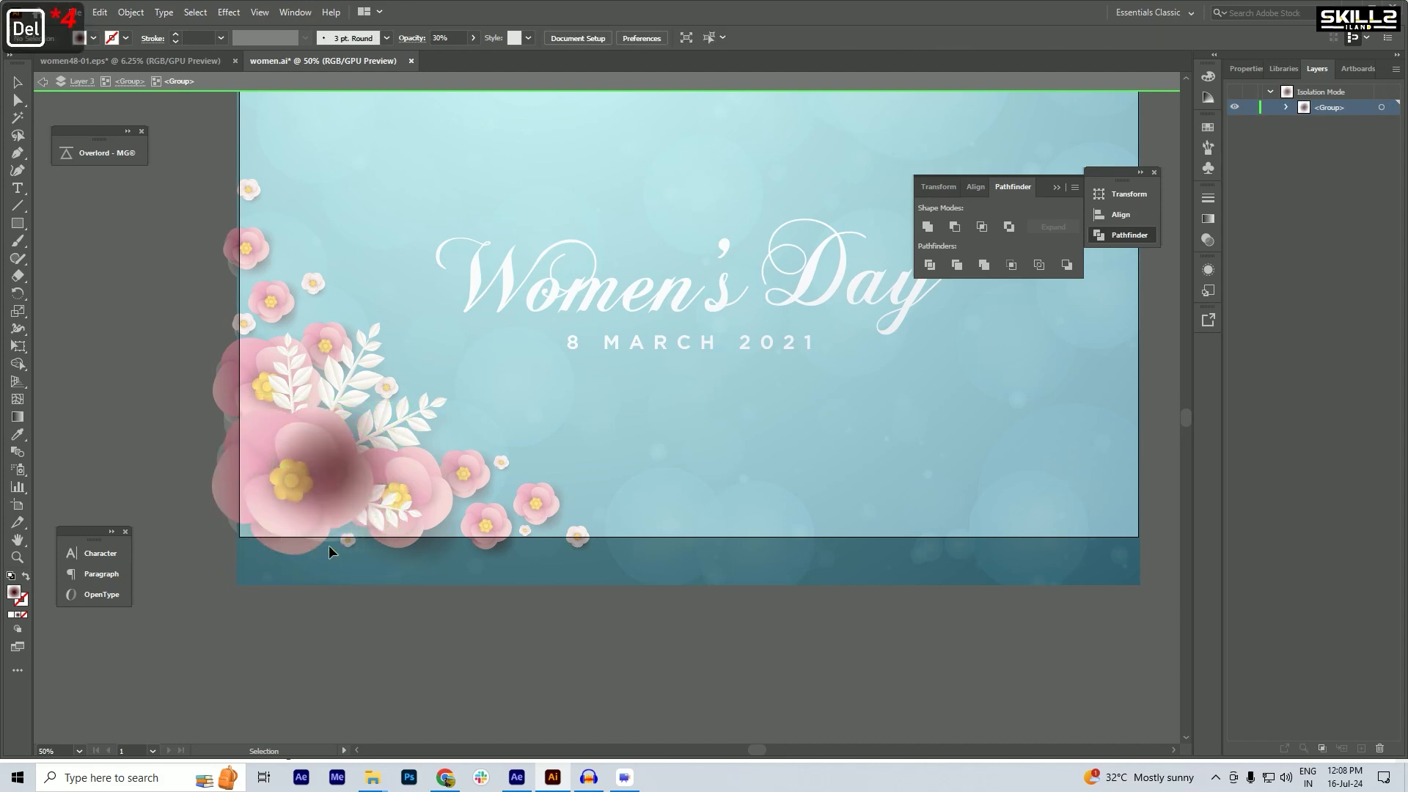
double_click(318, 607)
- Delete the leftover shadow shape beside the largest flower's petals and hide that flower's layer
click(329, 490)
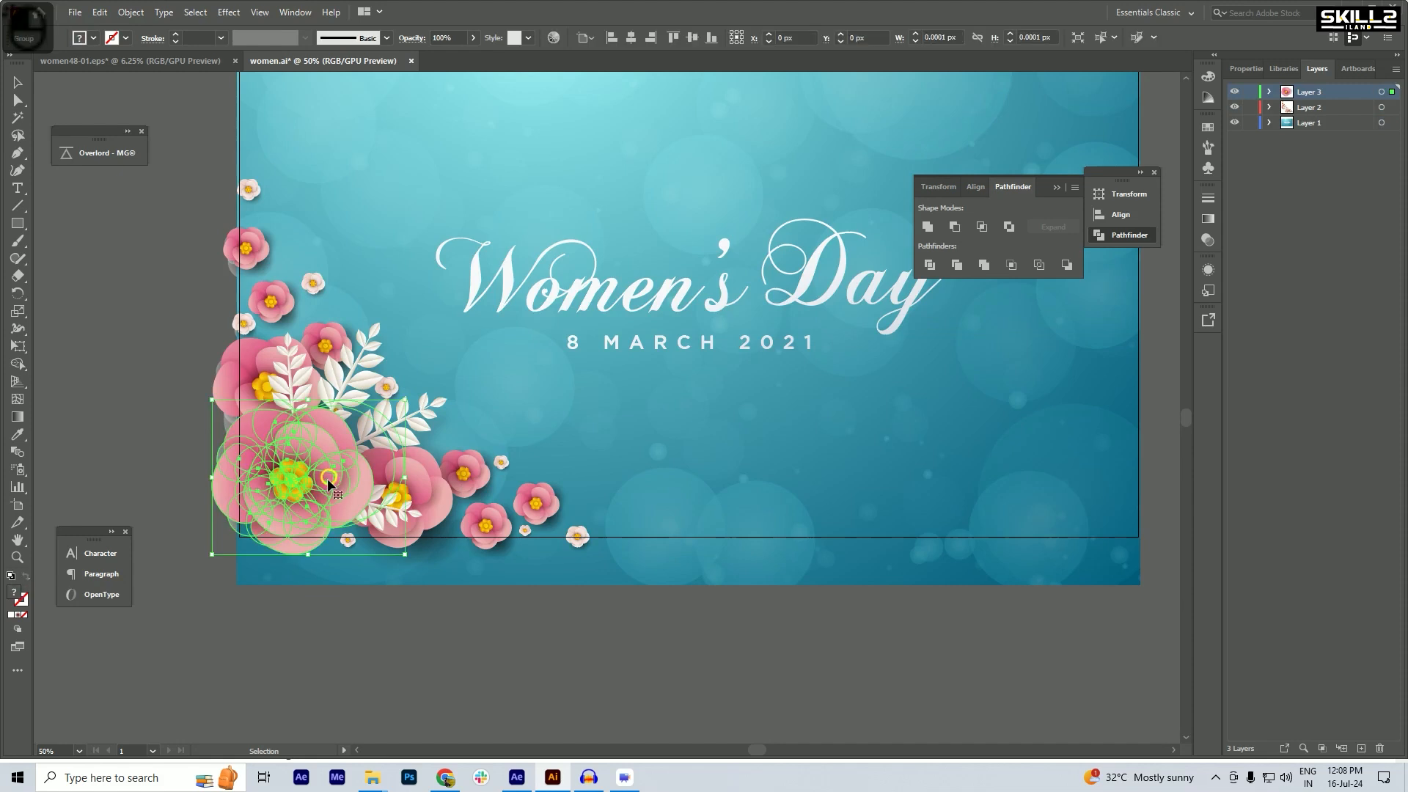
double_click(380, 456)
click(381, 454)
key(Delete)
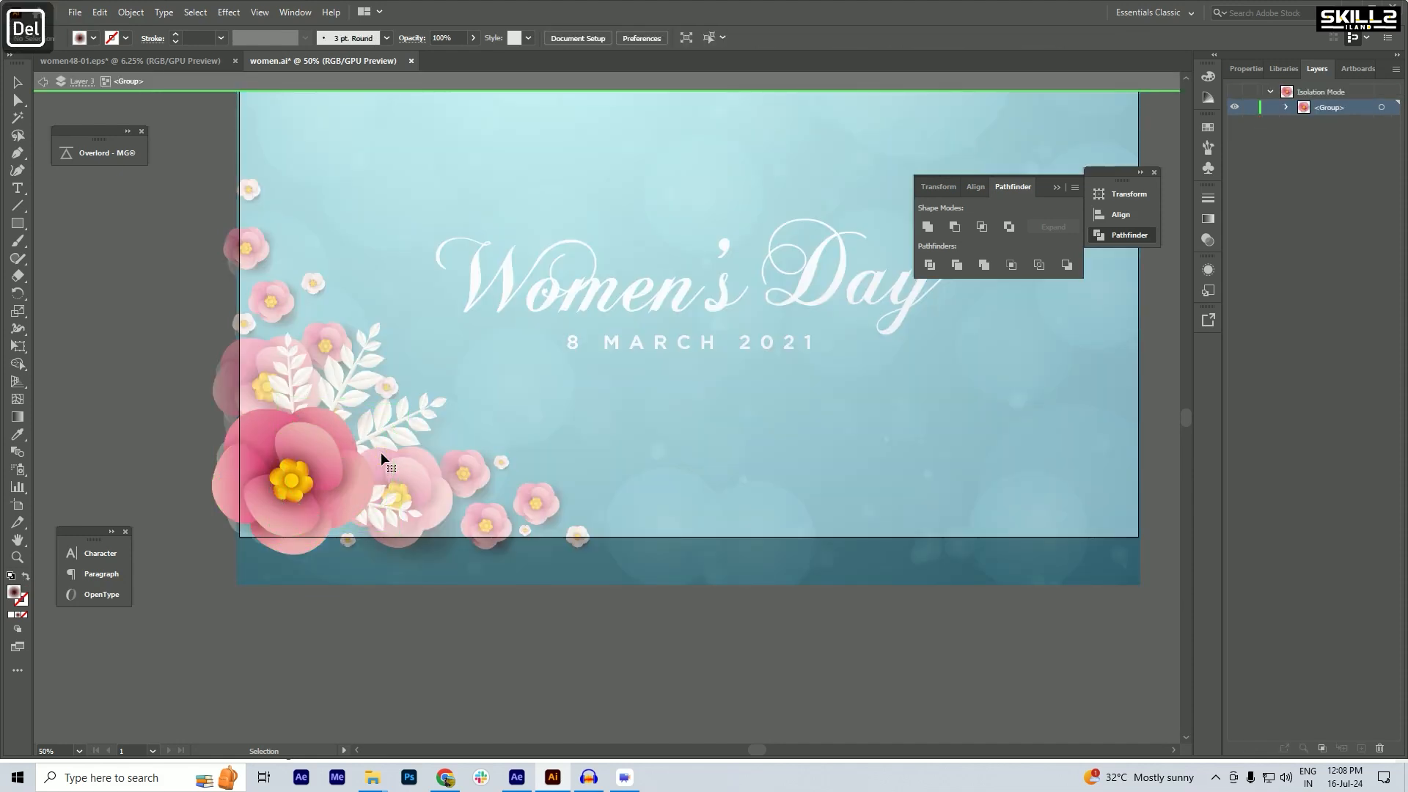
double_click(336, 584)
click(284, 484)
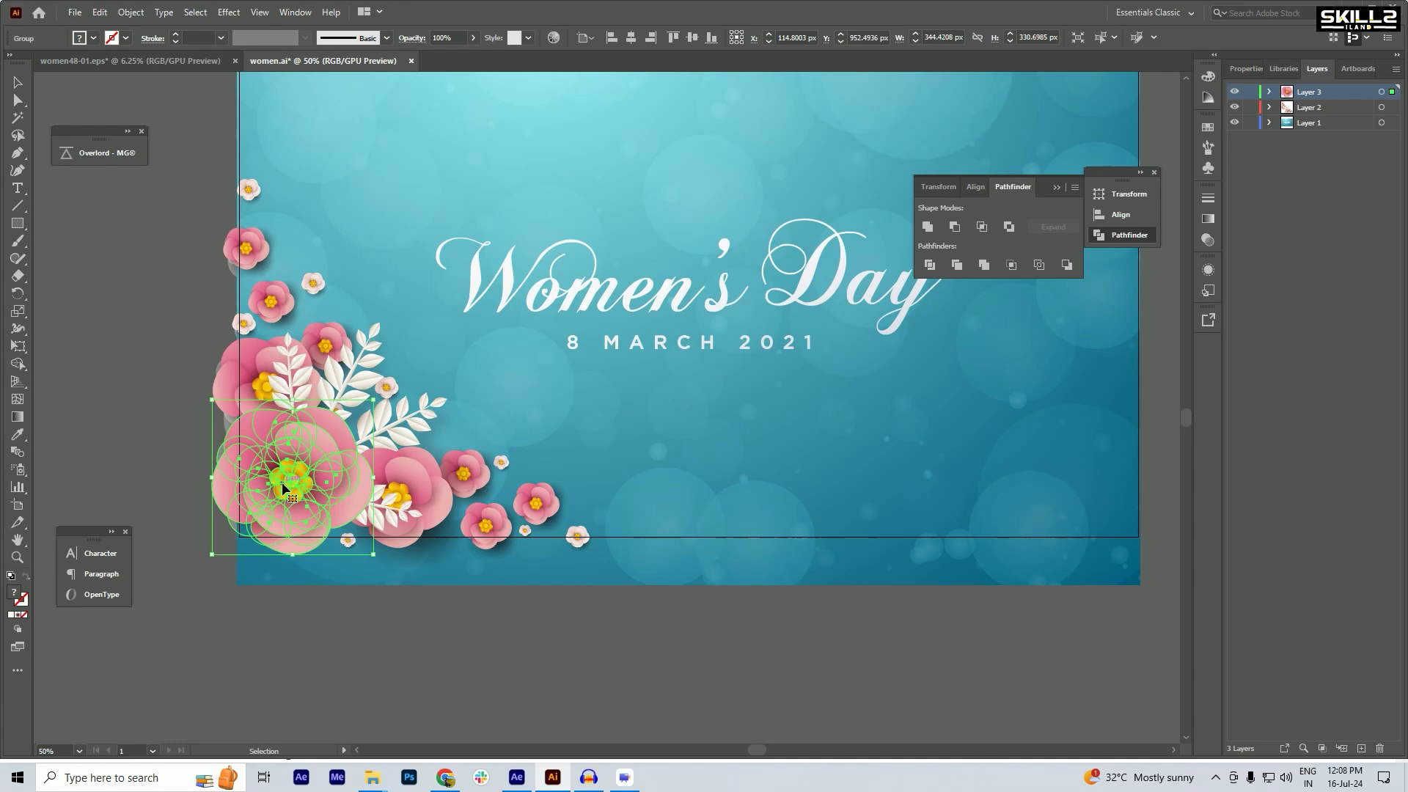
click(1235, 93)
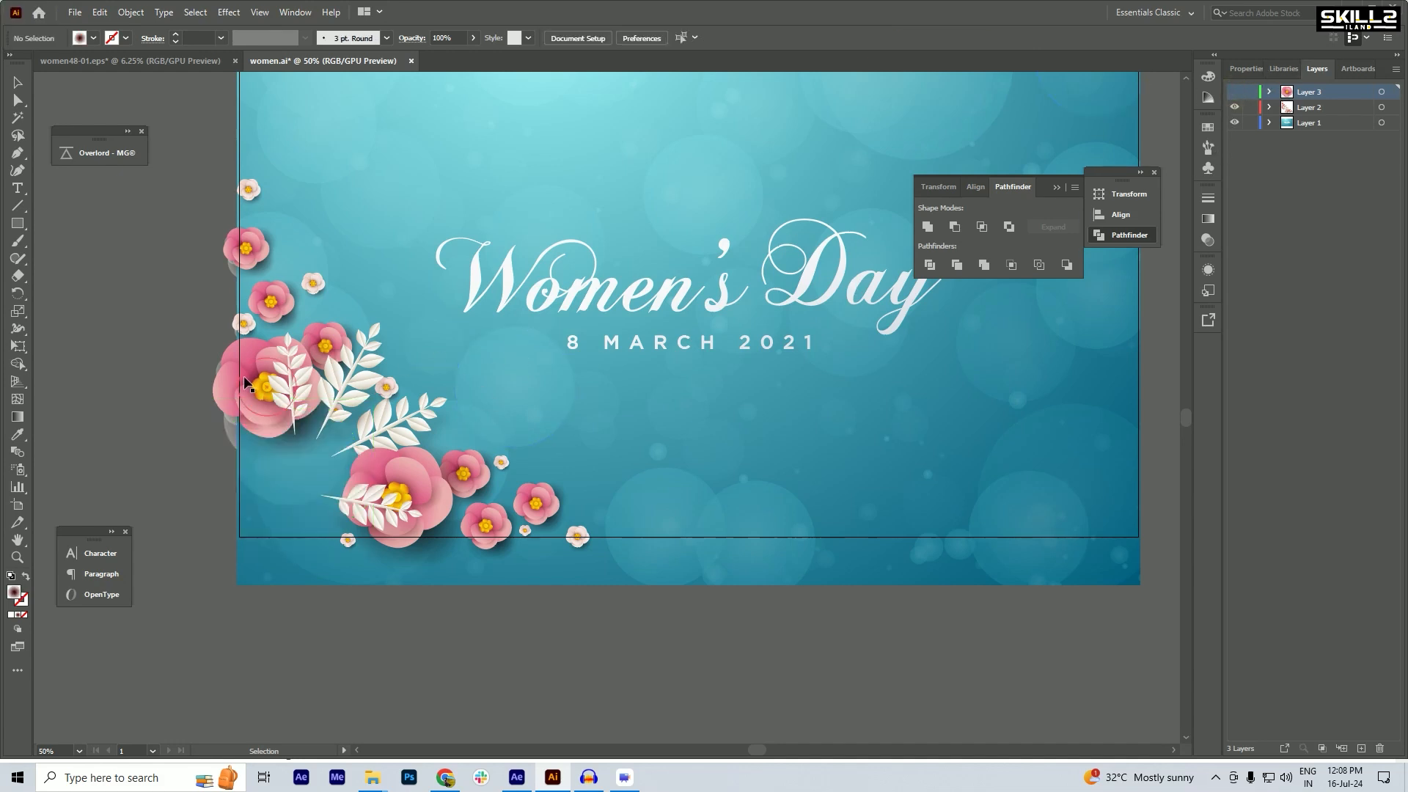
- Move the leaf sprig overlapping the upper big flower to its own new layer, keeping its position, and hide that layer
click(296, 405)
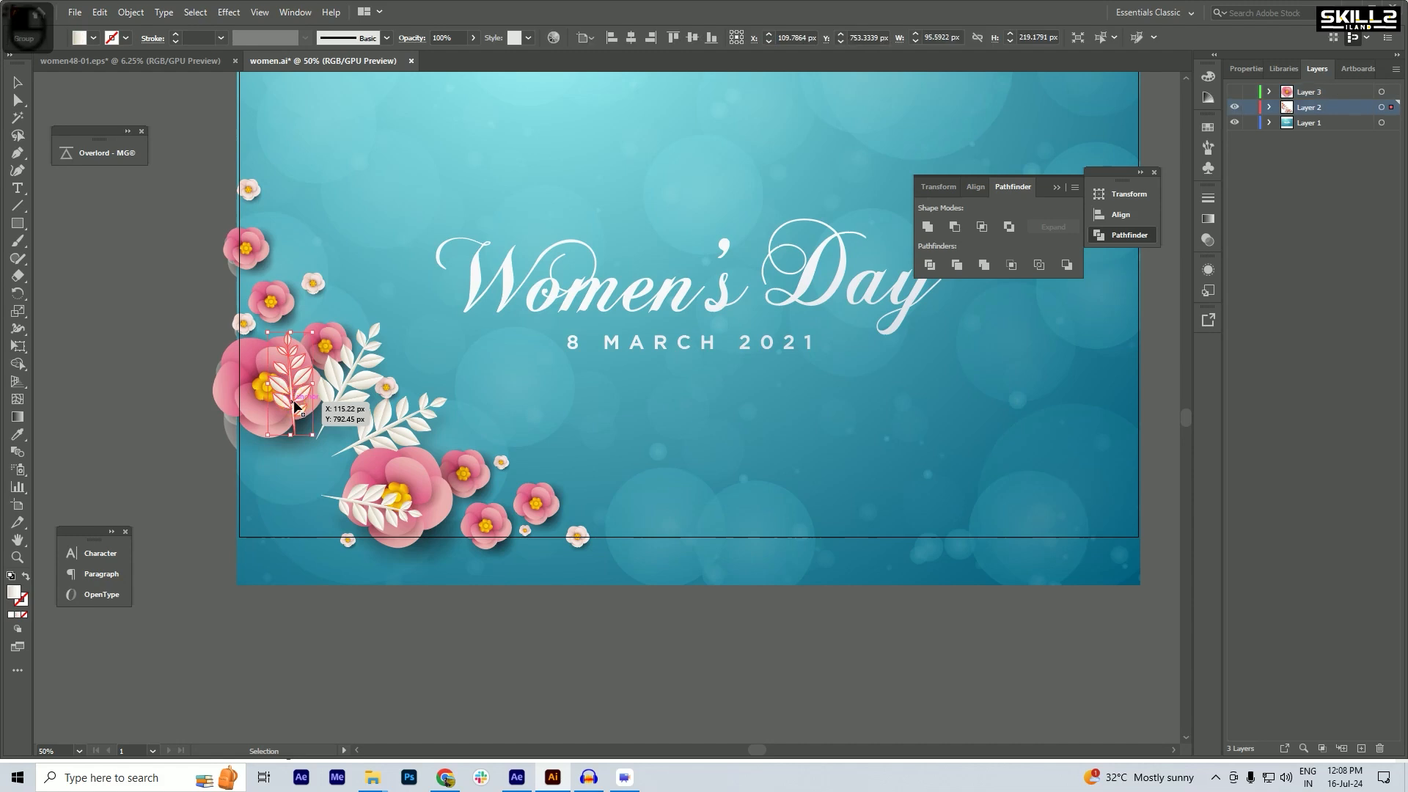
key(ctrl+x)
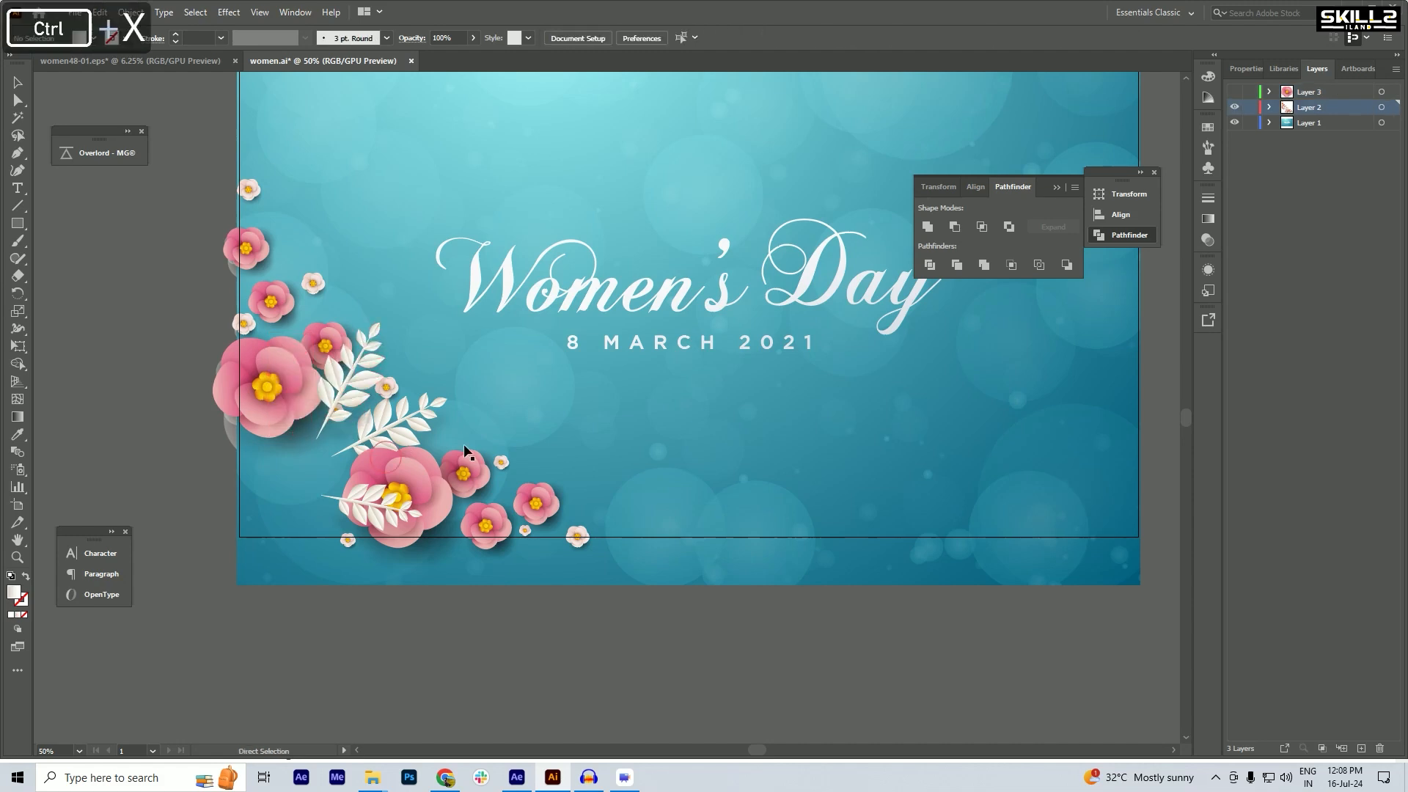
click(1362, 748)
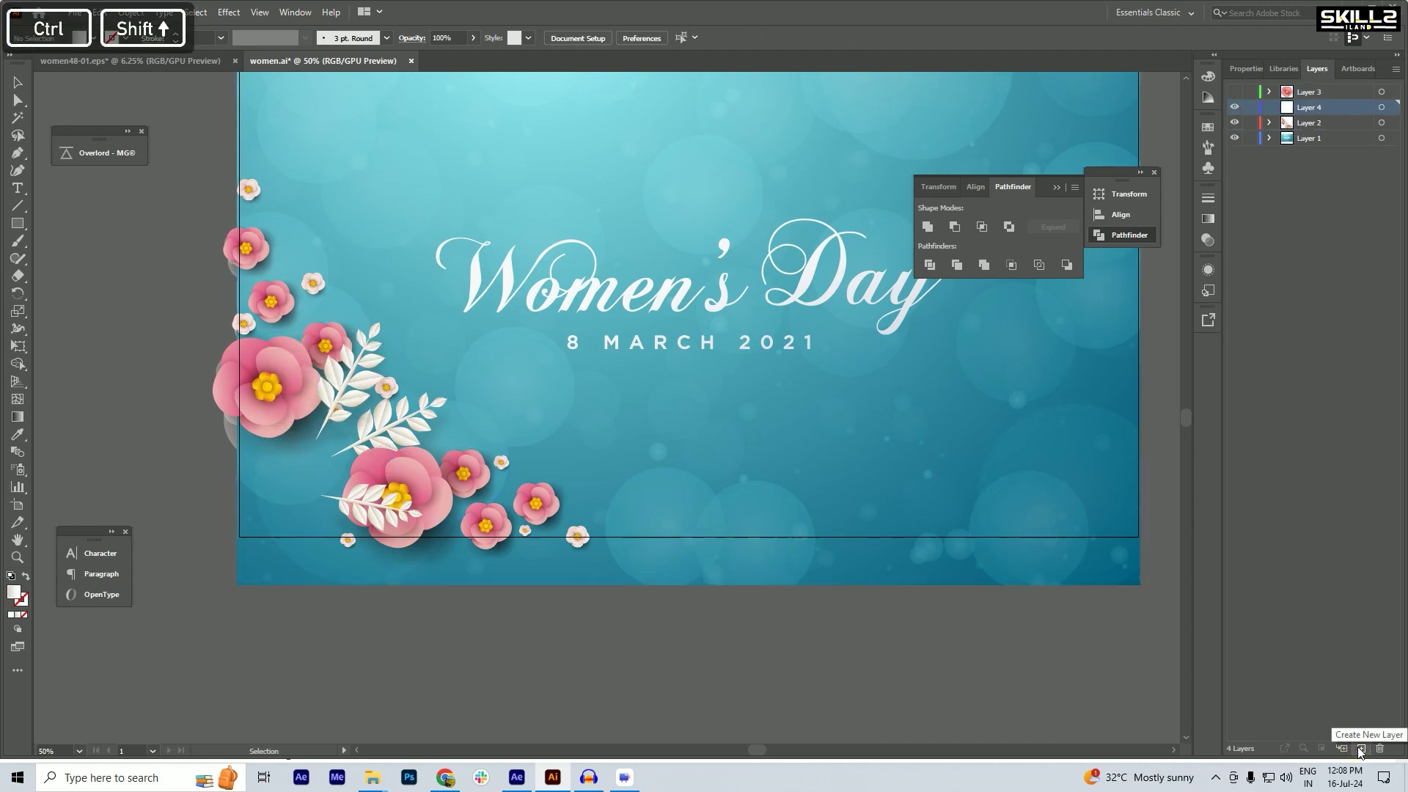
key(ctrl+shift+v)
click(1236, 107)
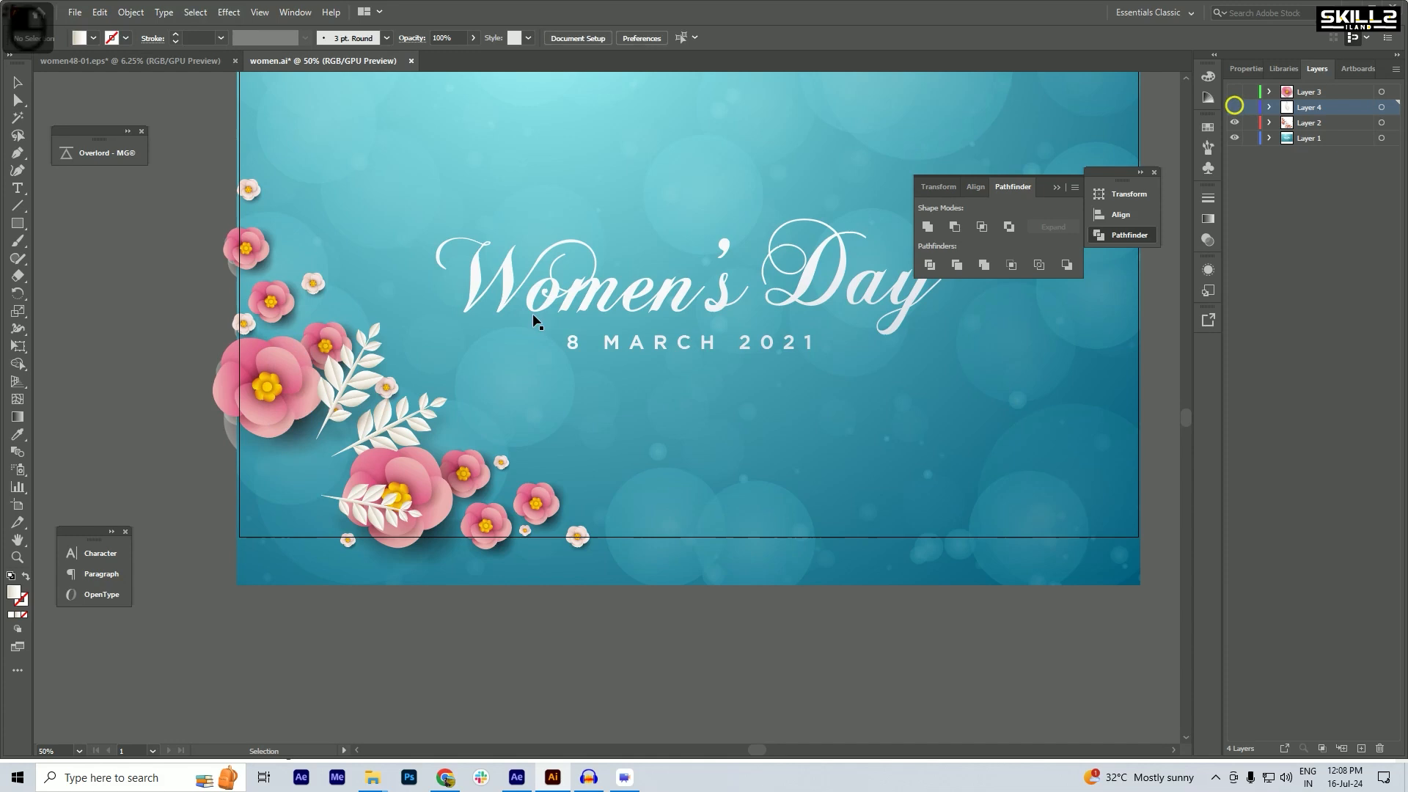
- Move the upright leaf sprig beside the upper big flower in place to its own new layer and hide that layer
click(357, 384)
key(ctrl+x)
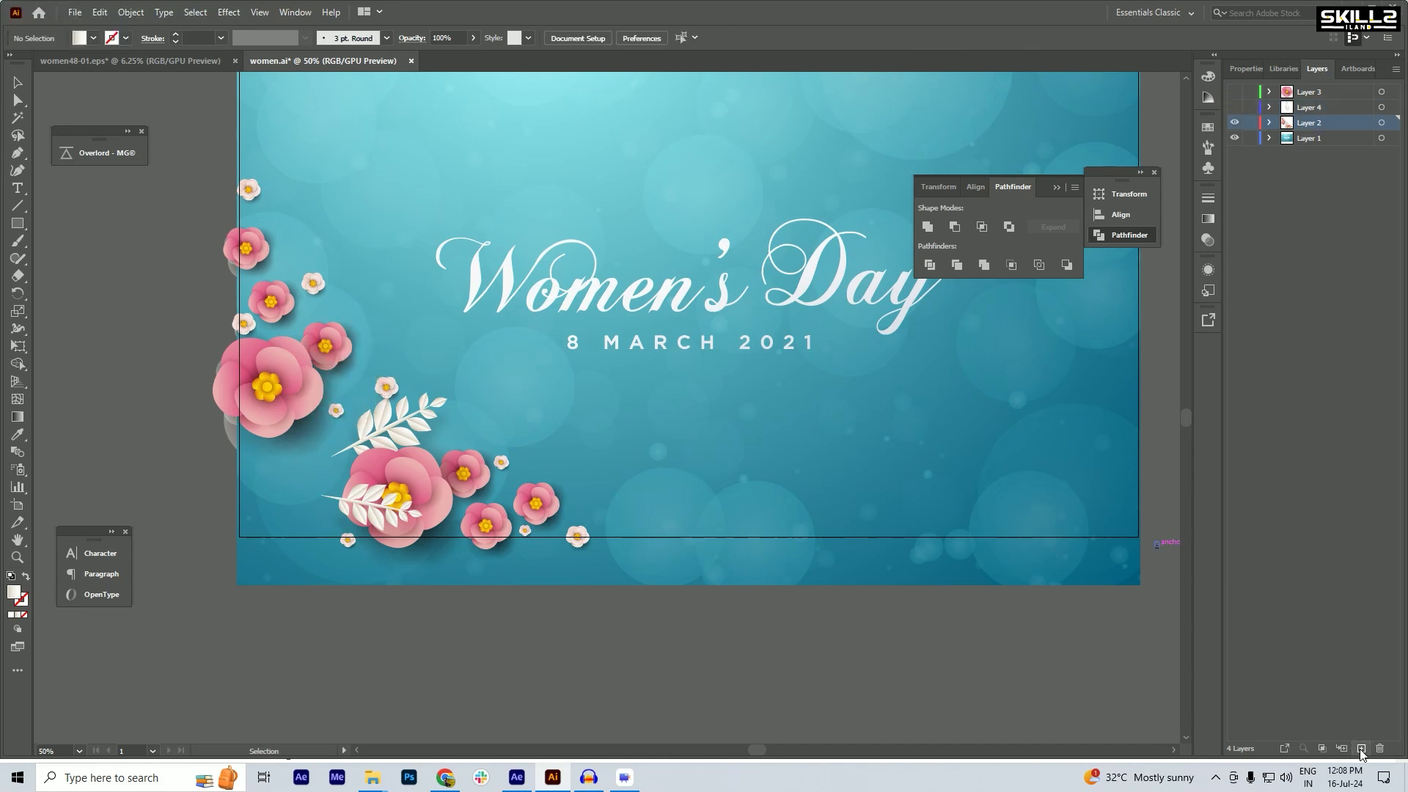
click(1362, 749)
key(ctrl+shift+v)
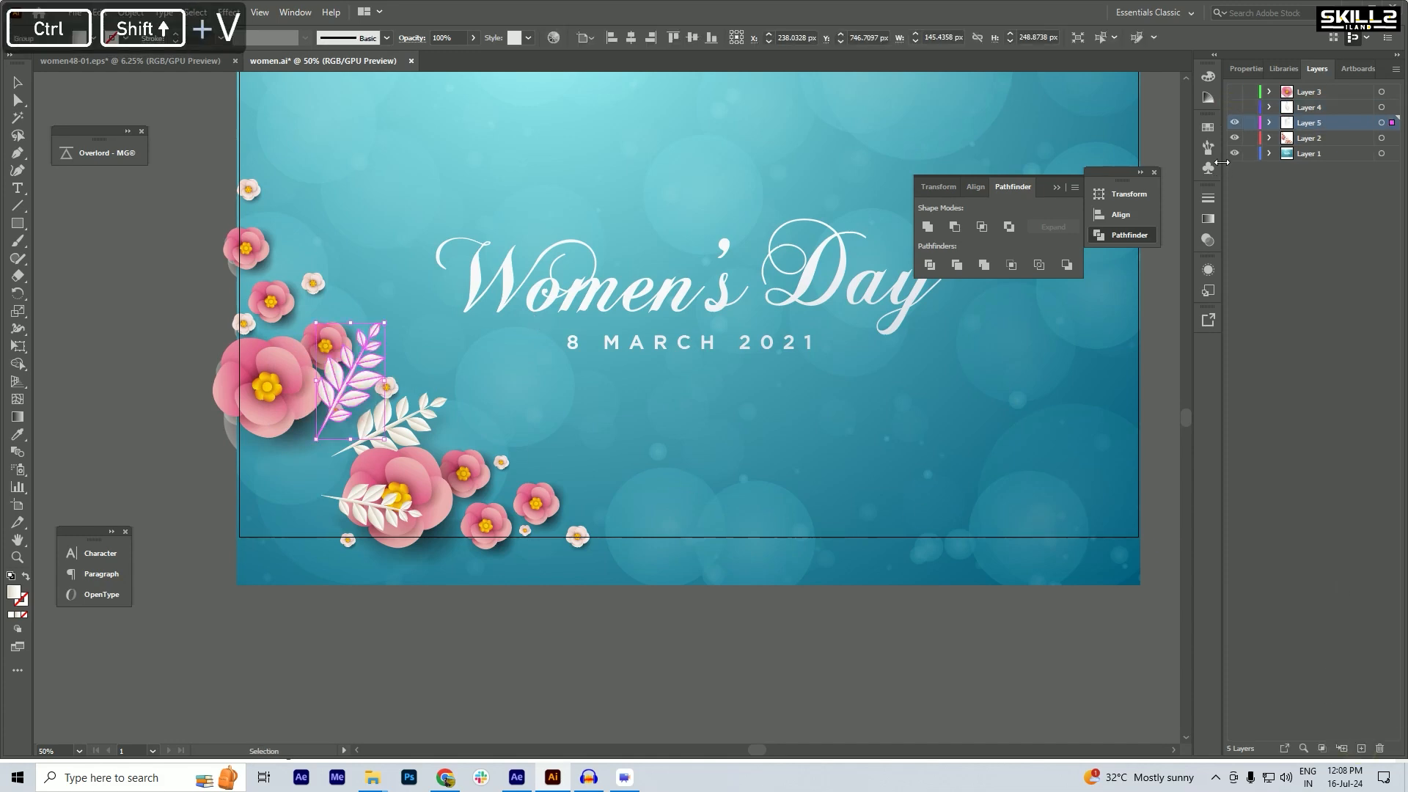
click(1236, 123)
- Move the leaf sprig covering the lower big flower in place to its own new layer and hide that layer
ctrl+click(381, 430)
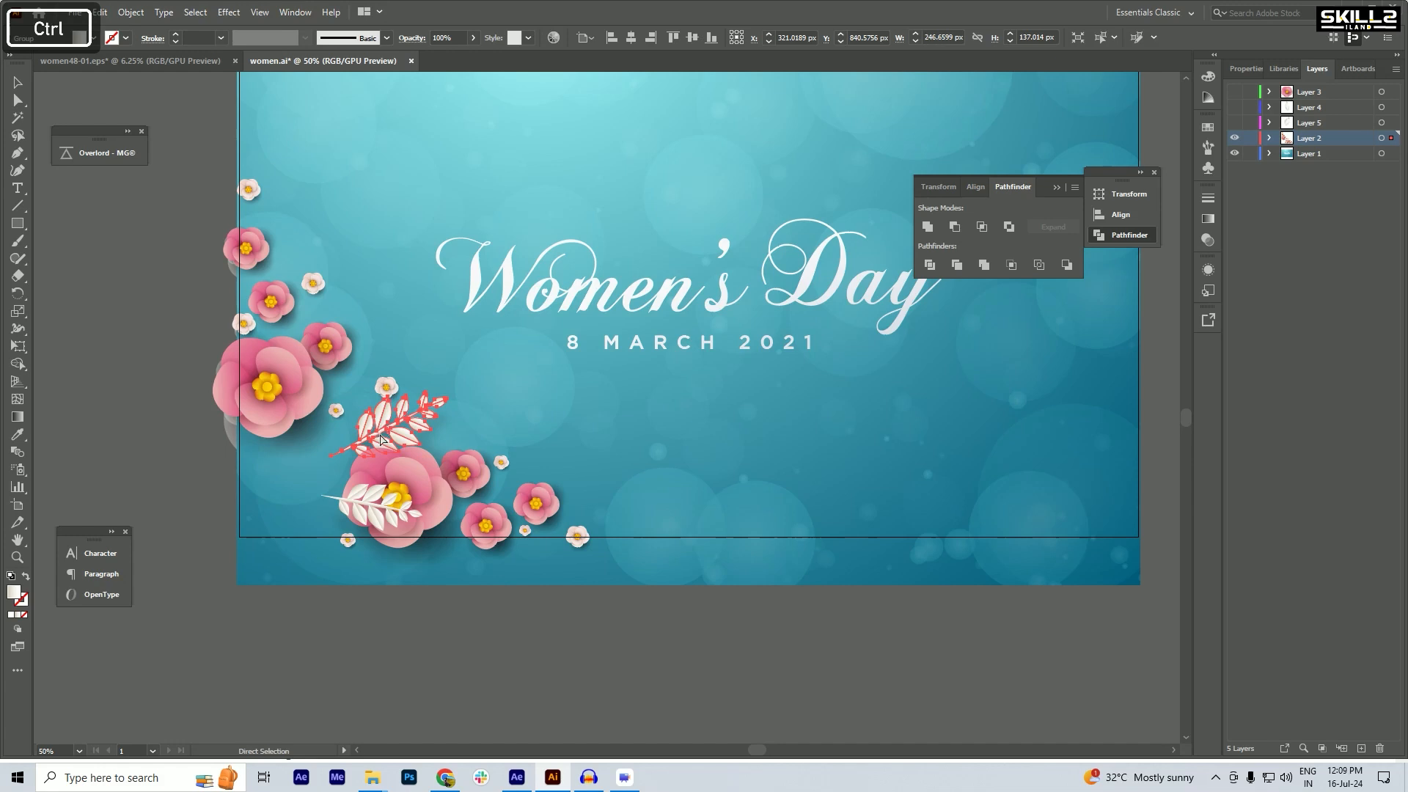
key(ctrl+x)
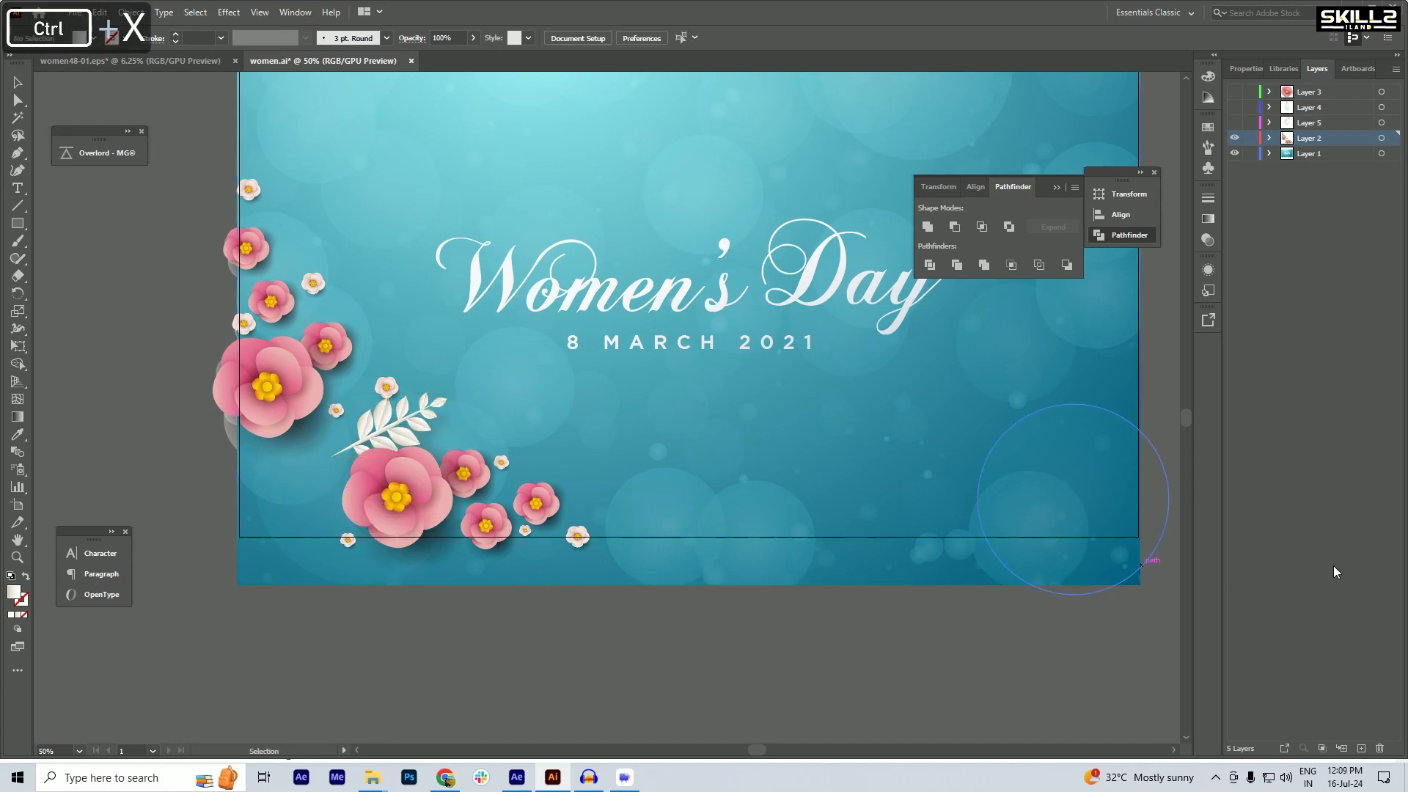
click(1362, 749)
key(ctrl+shift+v)
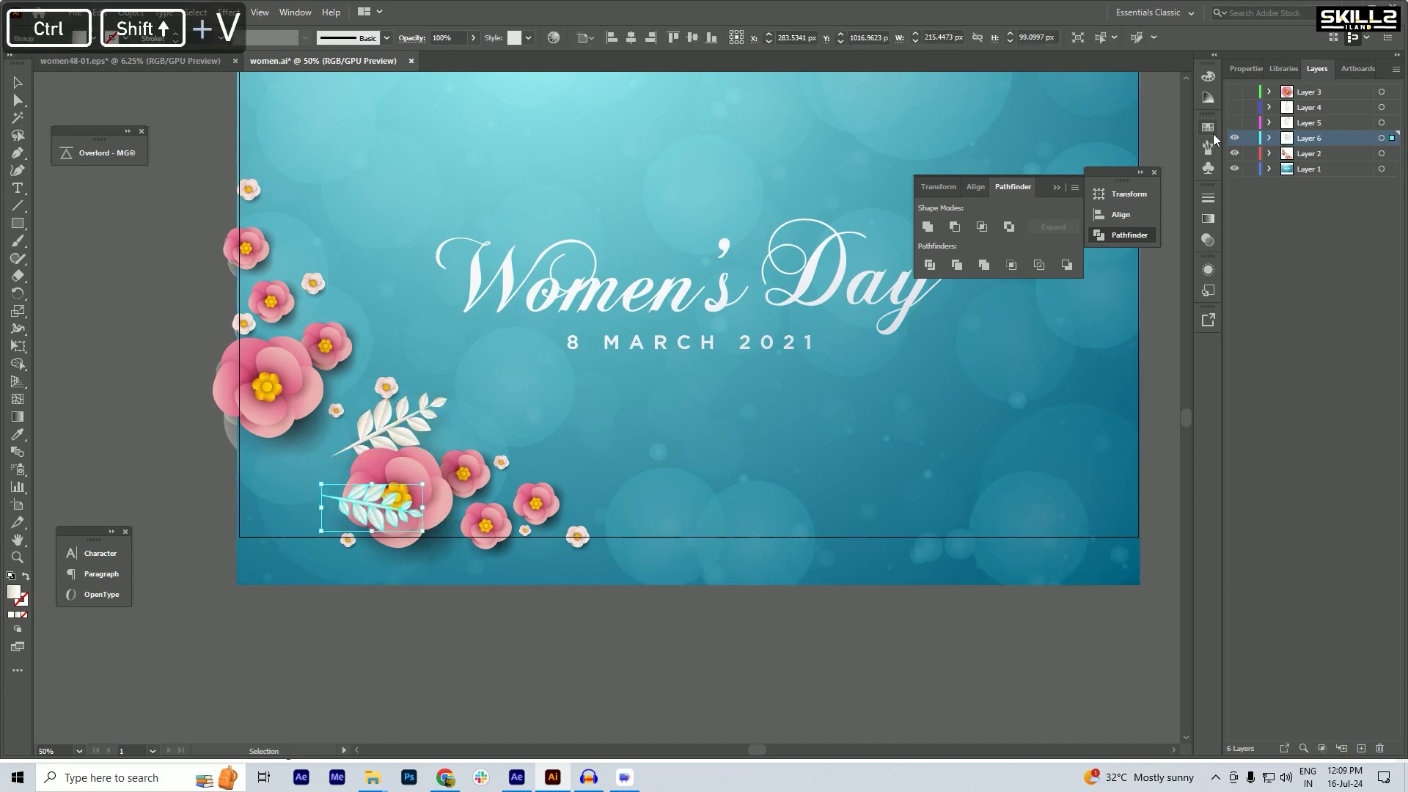
click(1235, 138)
- Isolate the lower big pink flower, delete all its soft shadow circles and leave isolation mode
ctrl+click(385, 499)
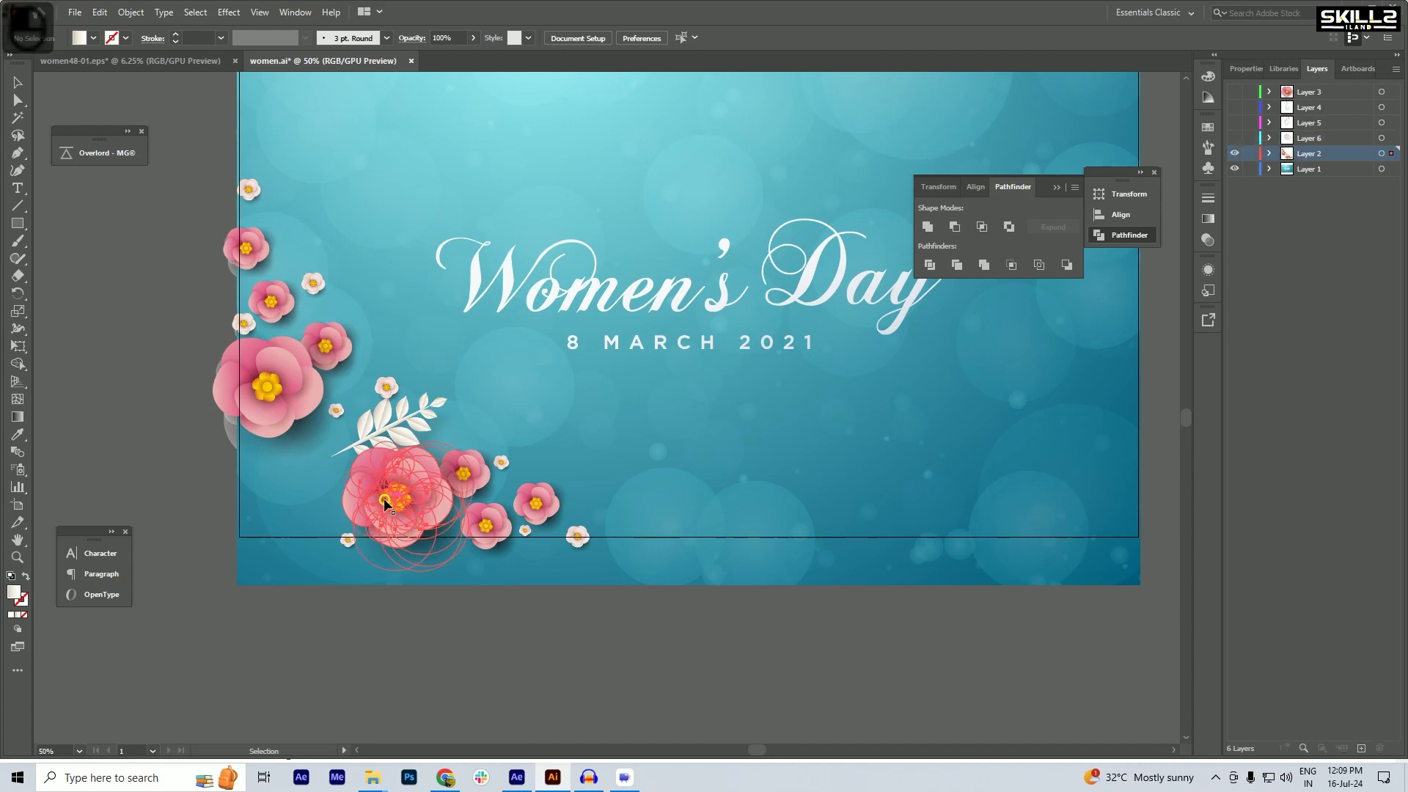
double_click(389, 535)
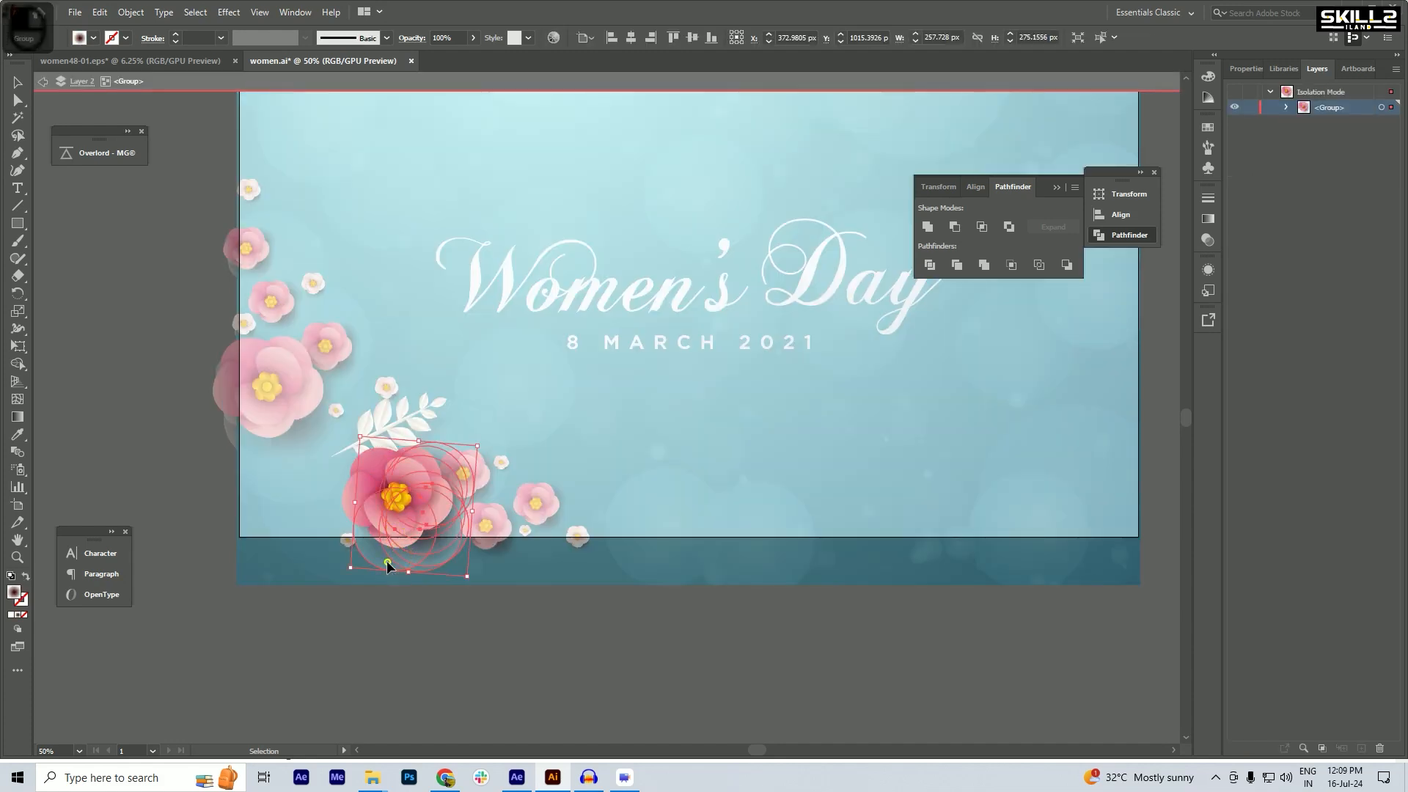
double_click(387, 563)
key(Delete)
click(408, 561)
key(Delete)
click(413, 559)
key(Delete)
click(431, 548)
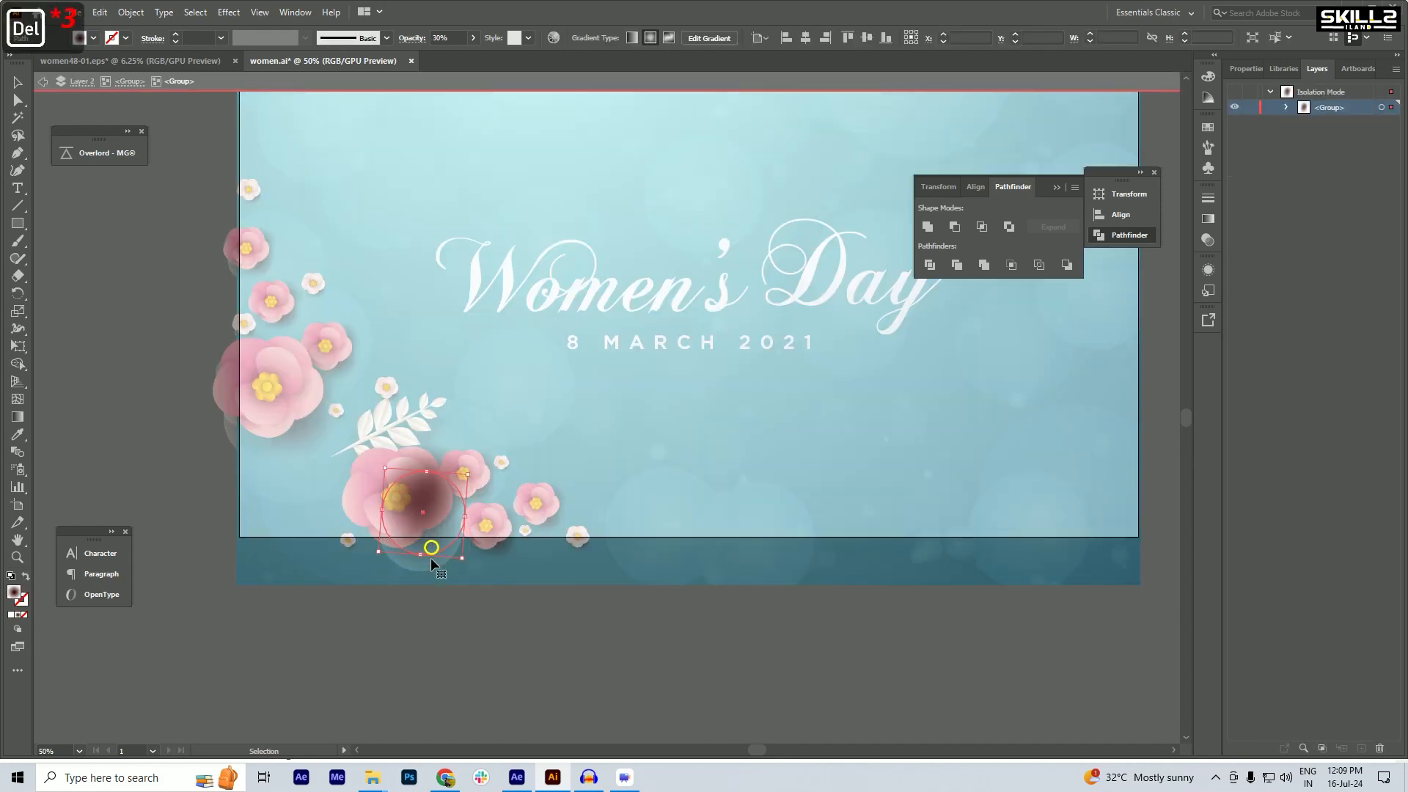
key(Delete)
click(449, 506)
key(Delete)
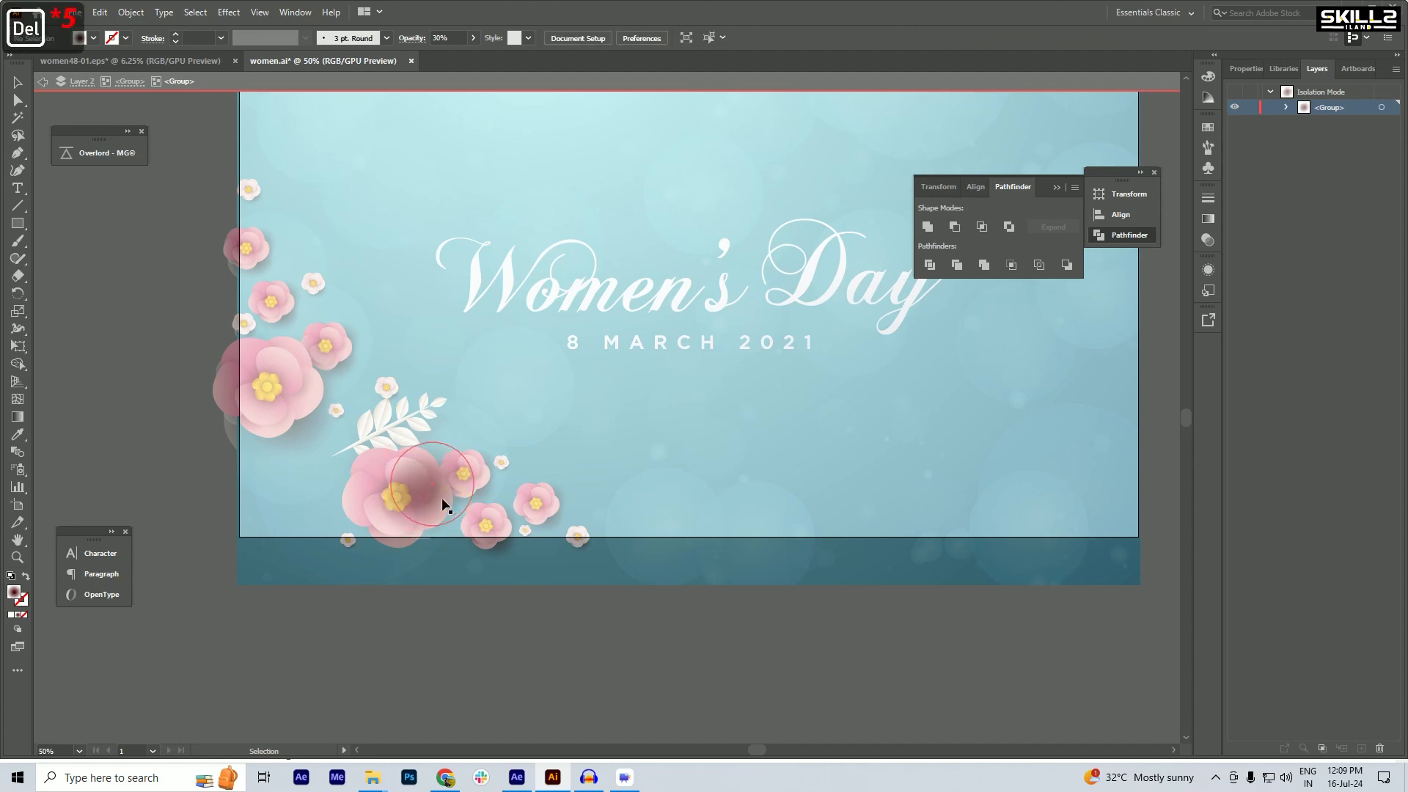
click(442, 496)
key(Delete)
click(443, 487)
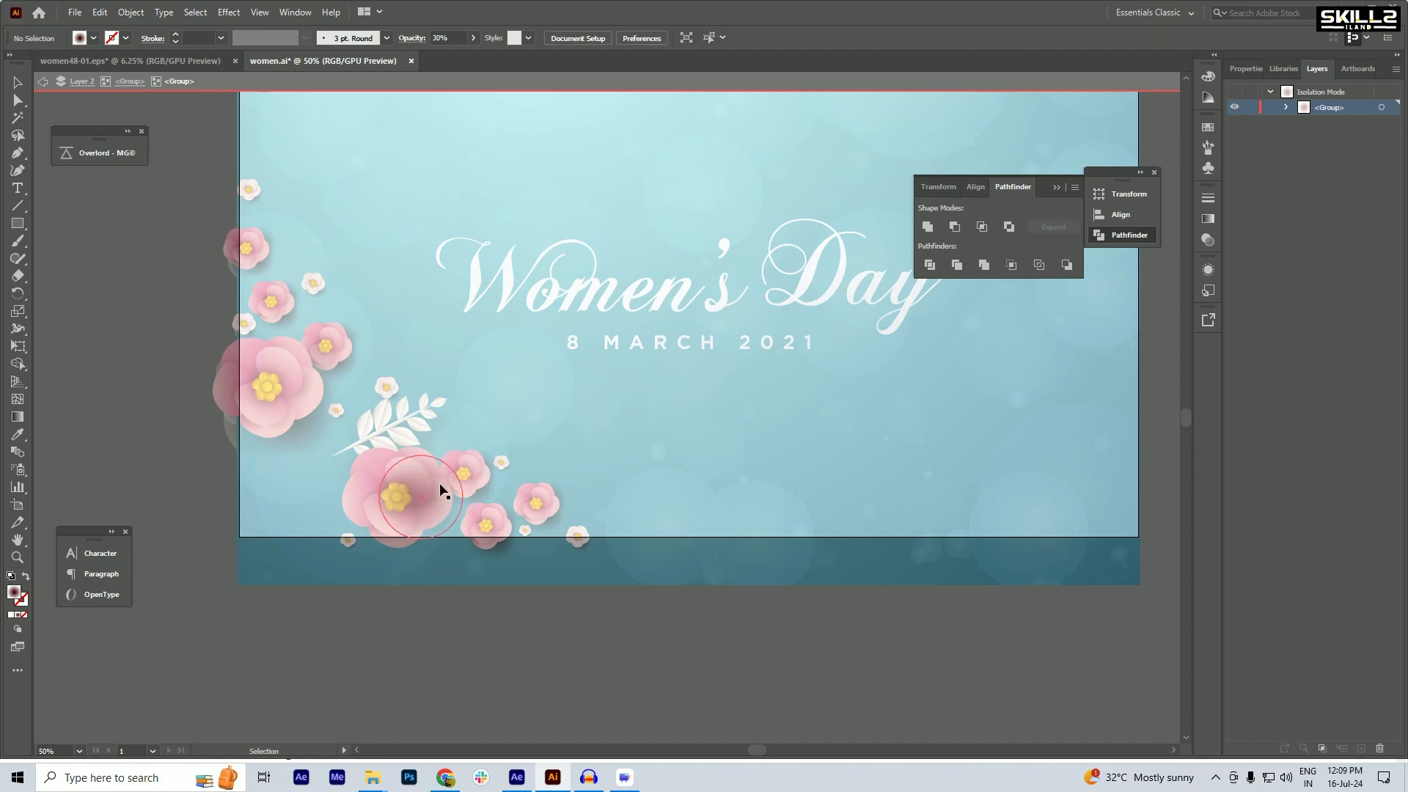
key(Delete)
double_click(447, 614)
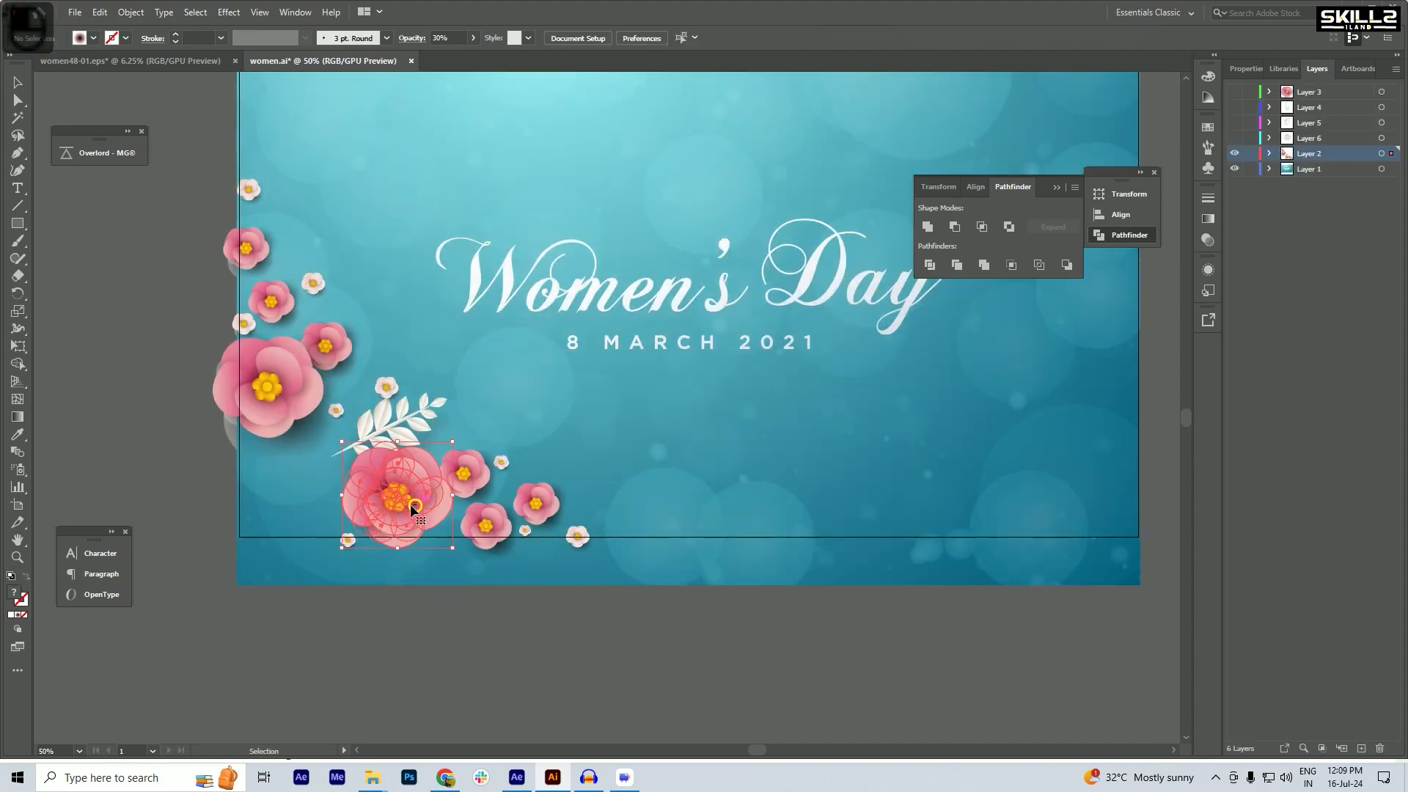
- Move the lower big pink flower in place to its own new layer and hide that layer
click(409, 504)
key(ctrl+x)
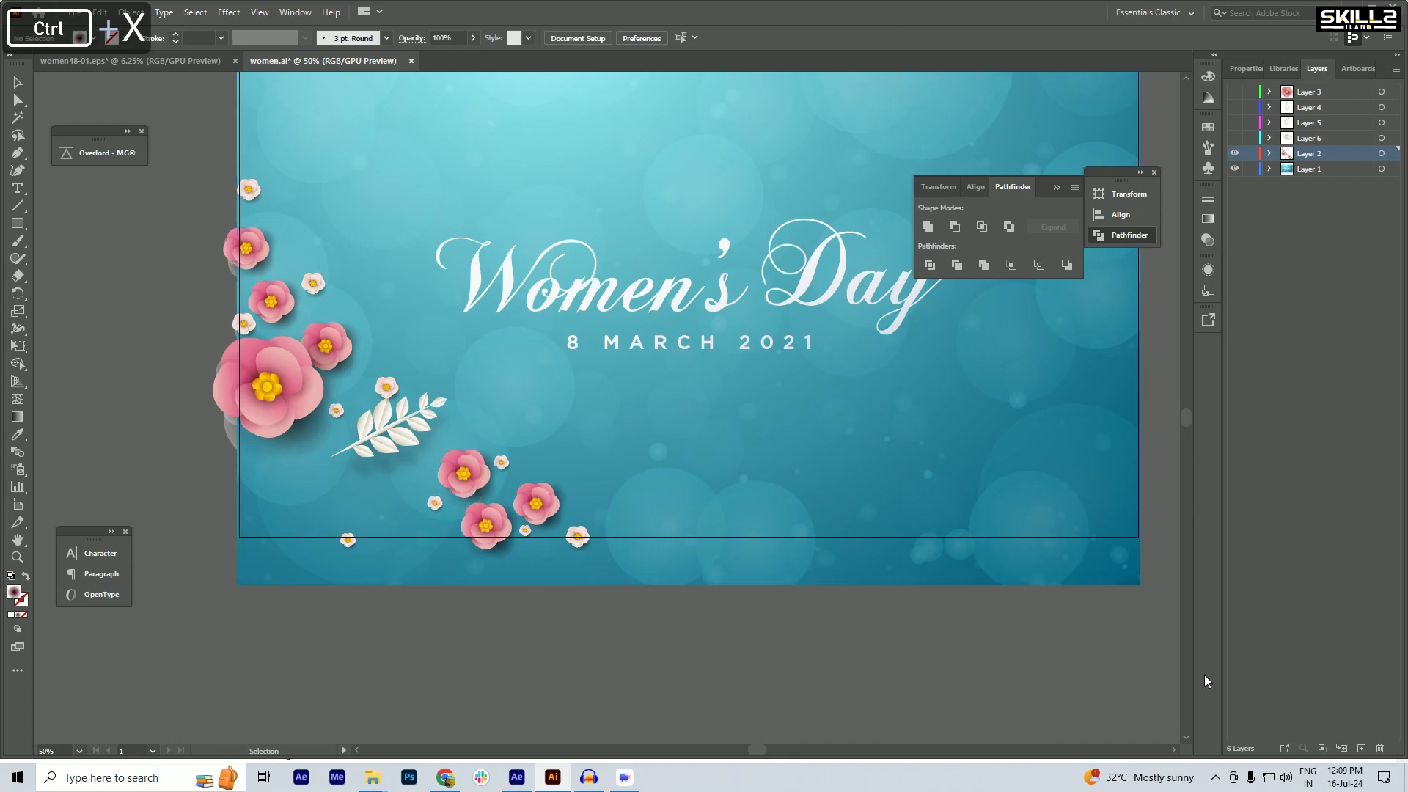
click(1362, 750)
key(ctrl+shift+v)
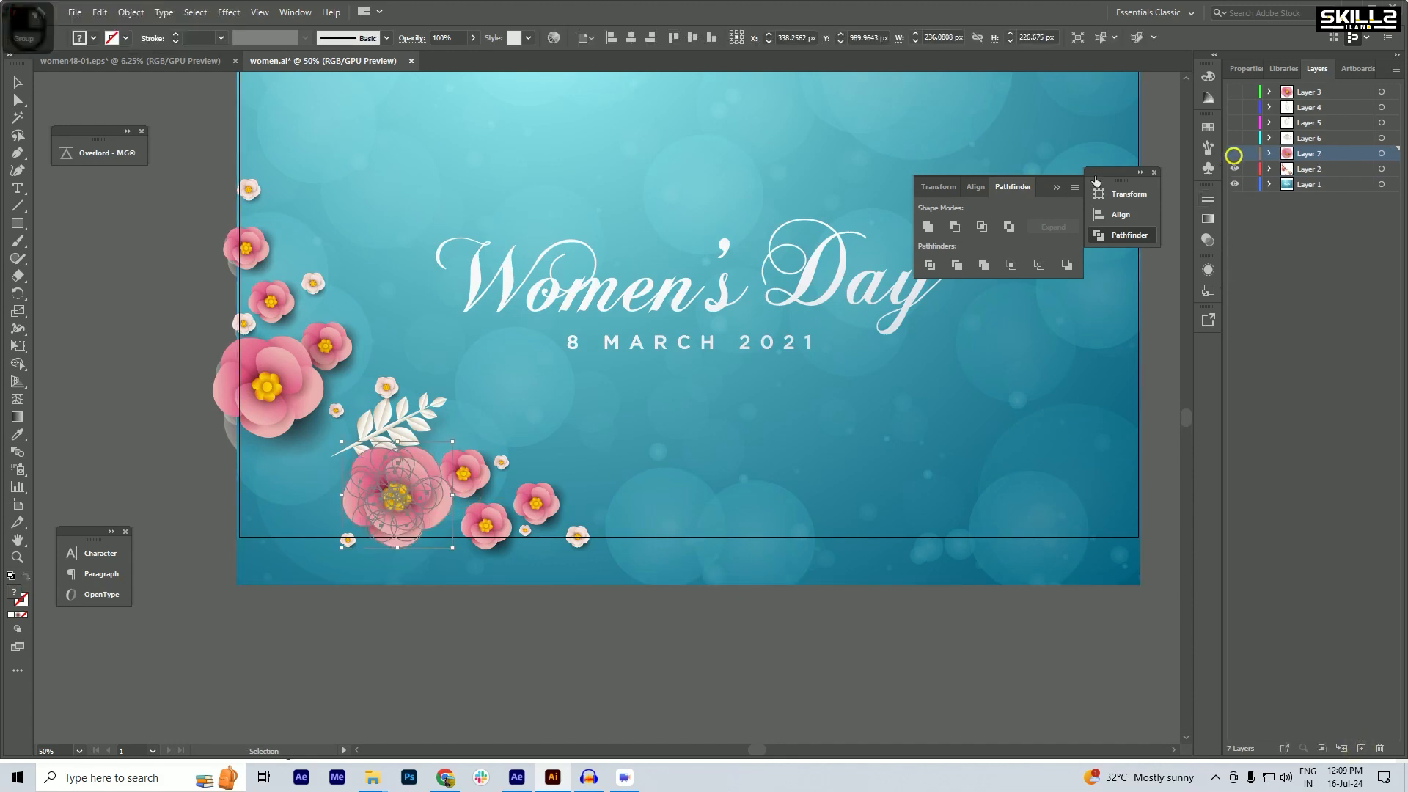
click(1235, 154)
- Isolate the upper big pink flower's shadow group, delete all its soft shadow circles and leave isolation mode
click(271, 360)
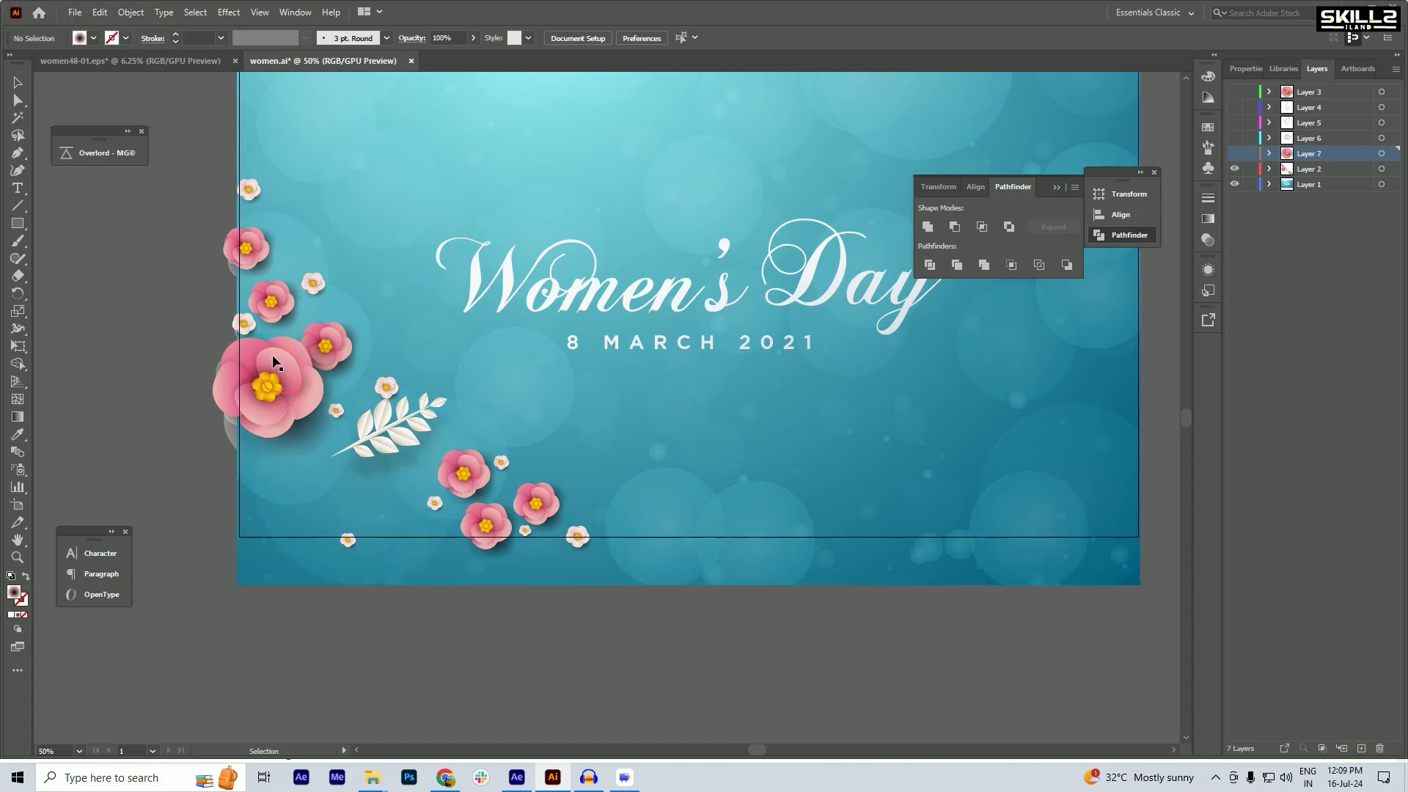
double_click(278, 451)
click(275, 449)
key(Delete)
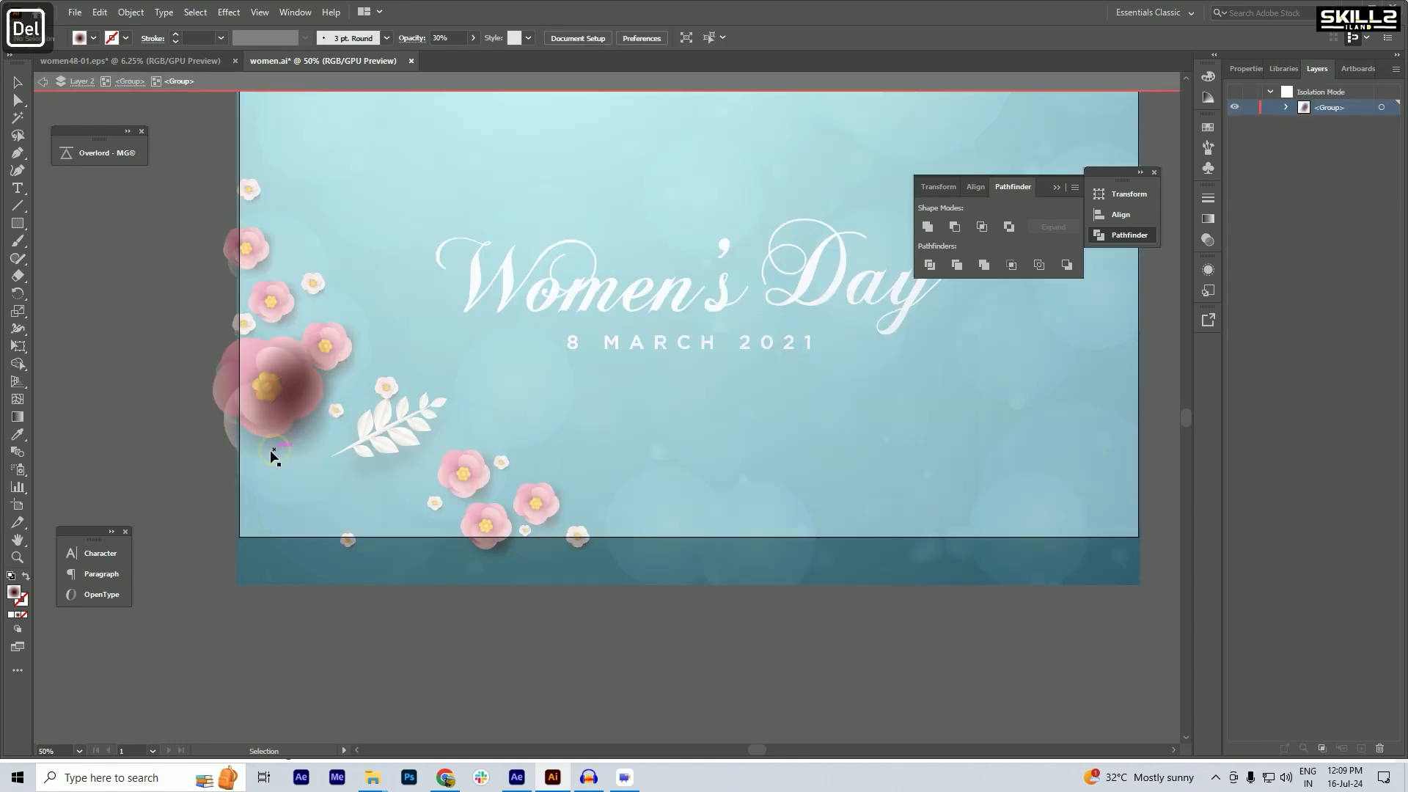
click(252, 457)
key(Delete)
click(285, 447)
key(Delete)
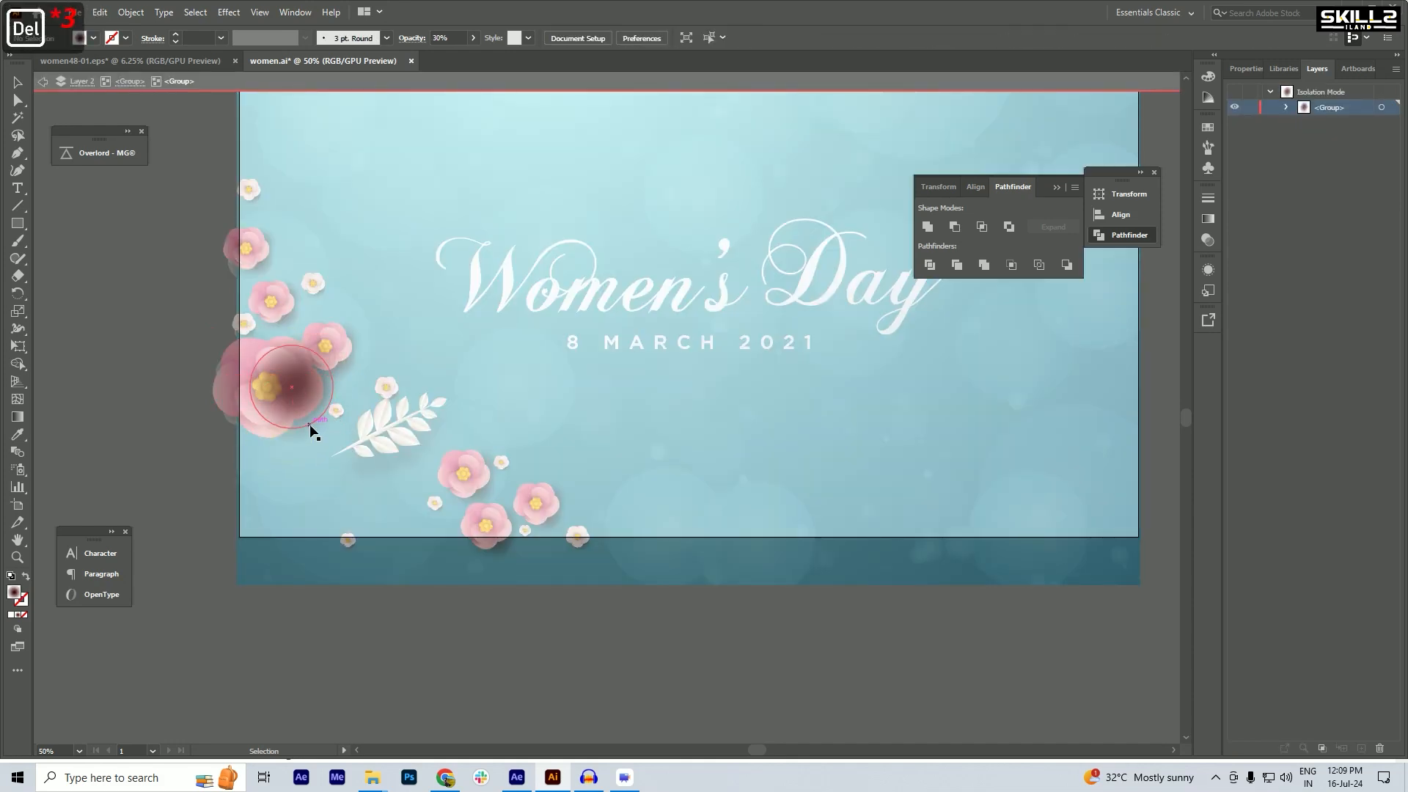
click(311, 423)
key(Delete)
click(317, 412)
key(Delete)
click(320, 407)
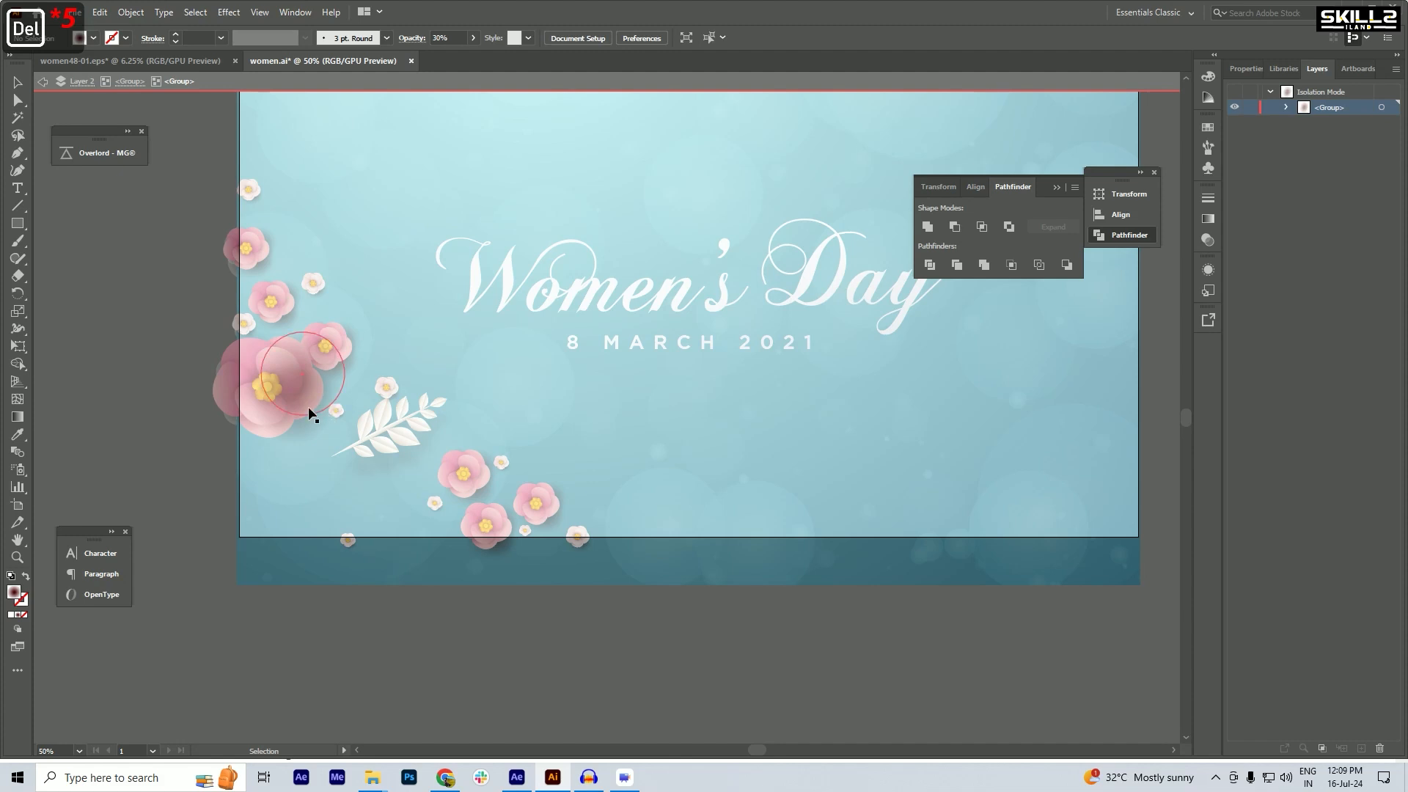
key(Delete)
key(Delete)
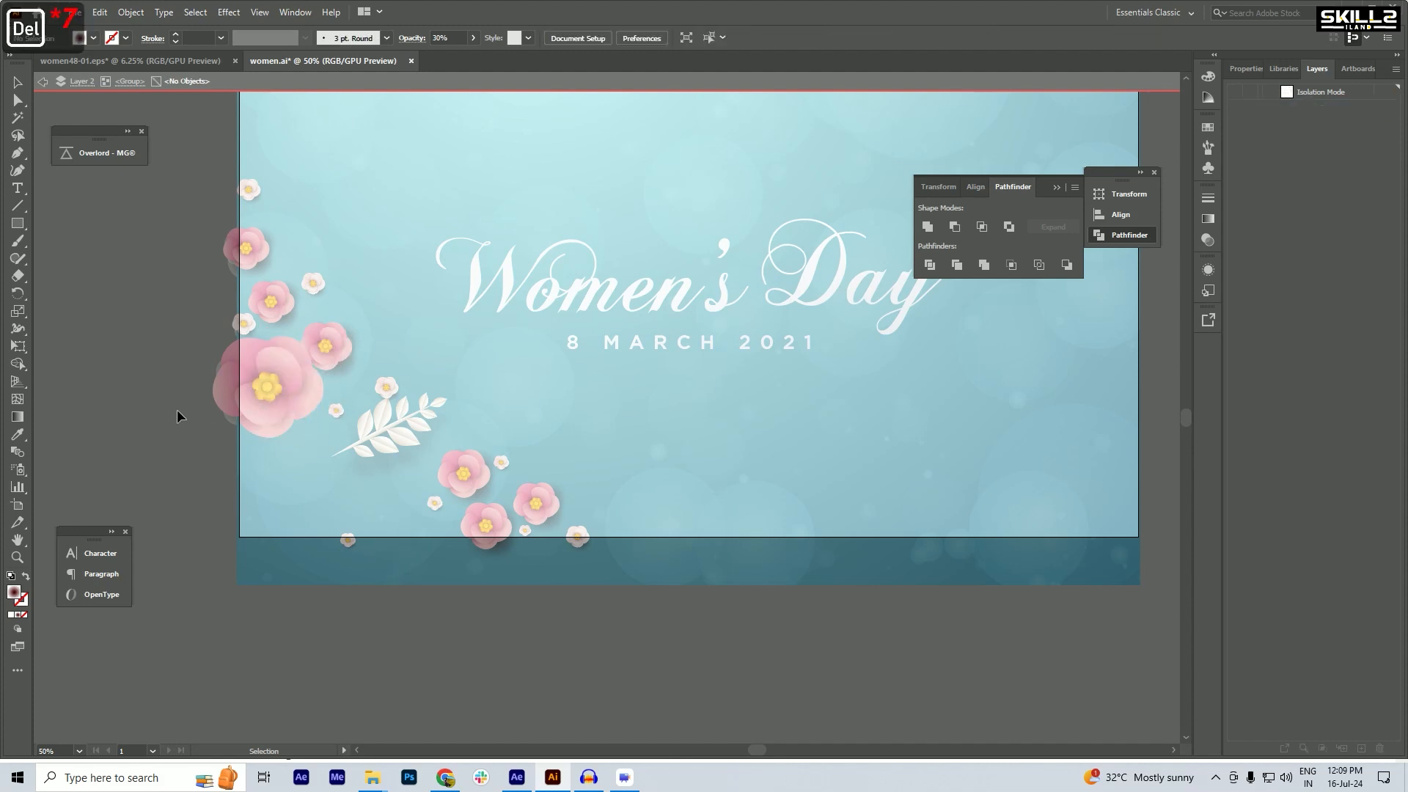
double_click(177, 410)
- Move the upper big pink flower in place to its own new layer and hide that layer
key(ctrl+x)
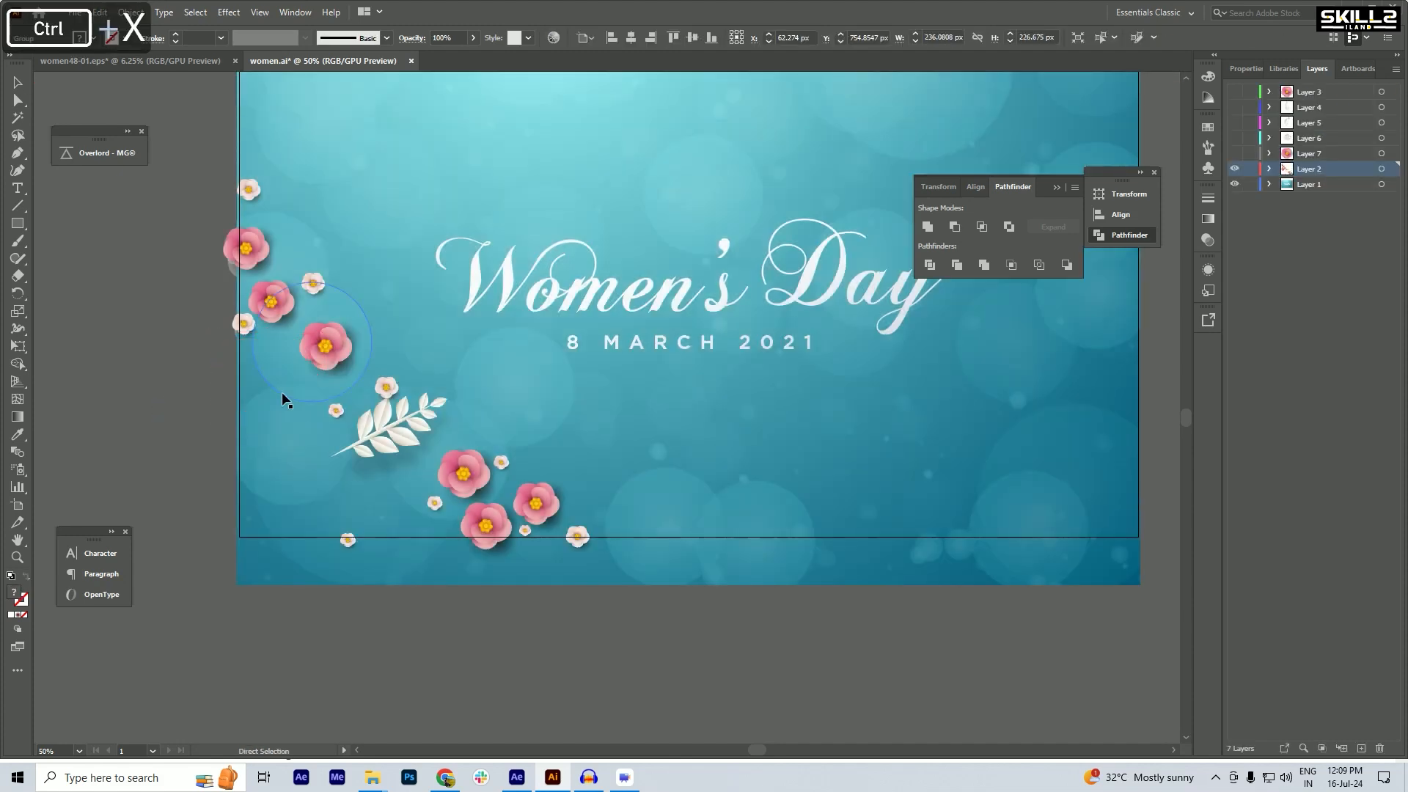
click(1362, 749)
key(ctrl+shift+v)
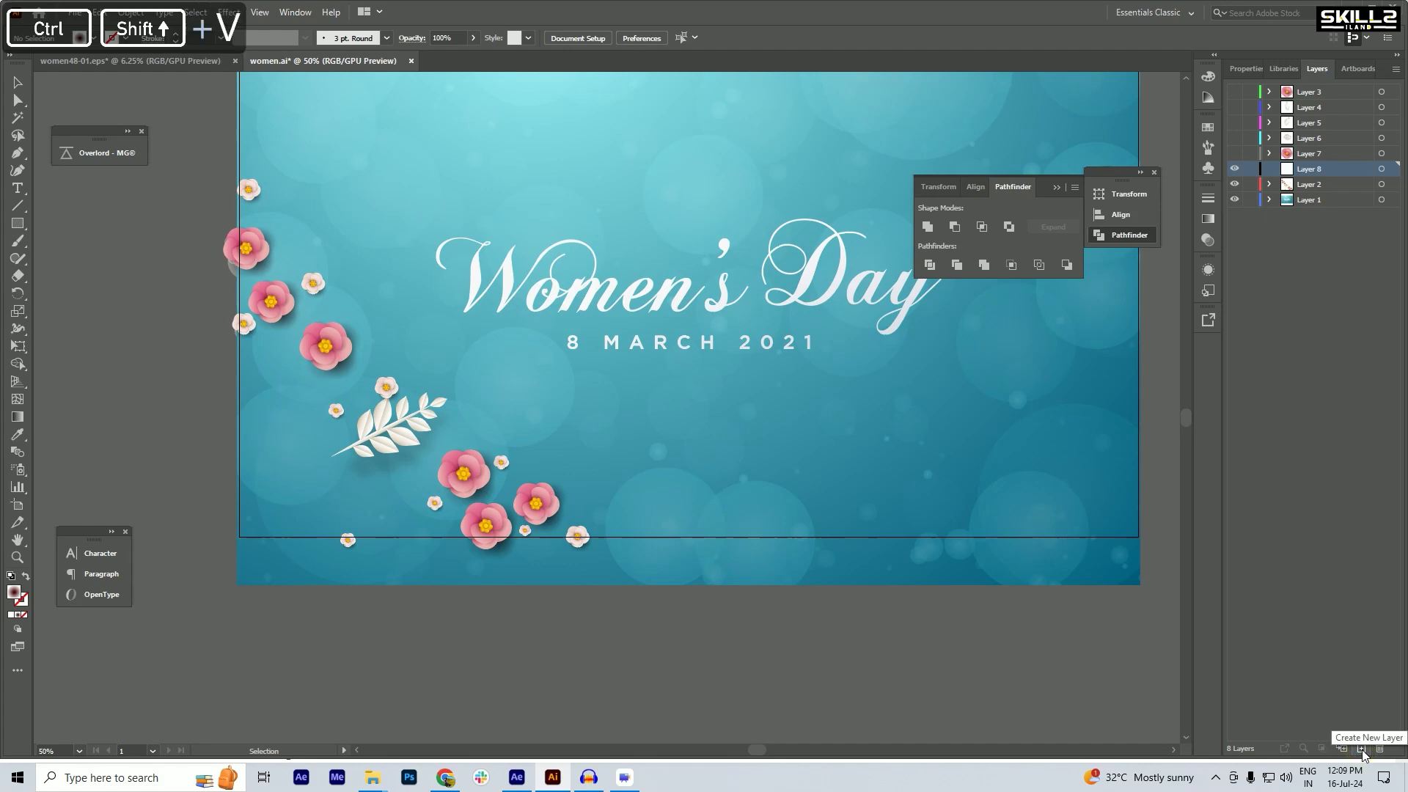
click(1233, 170)
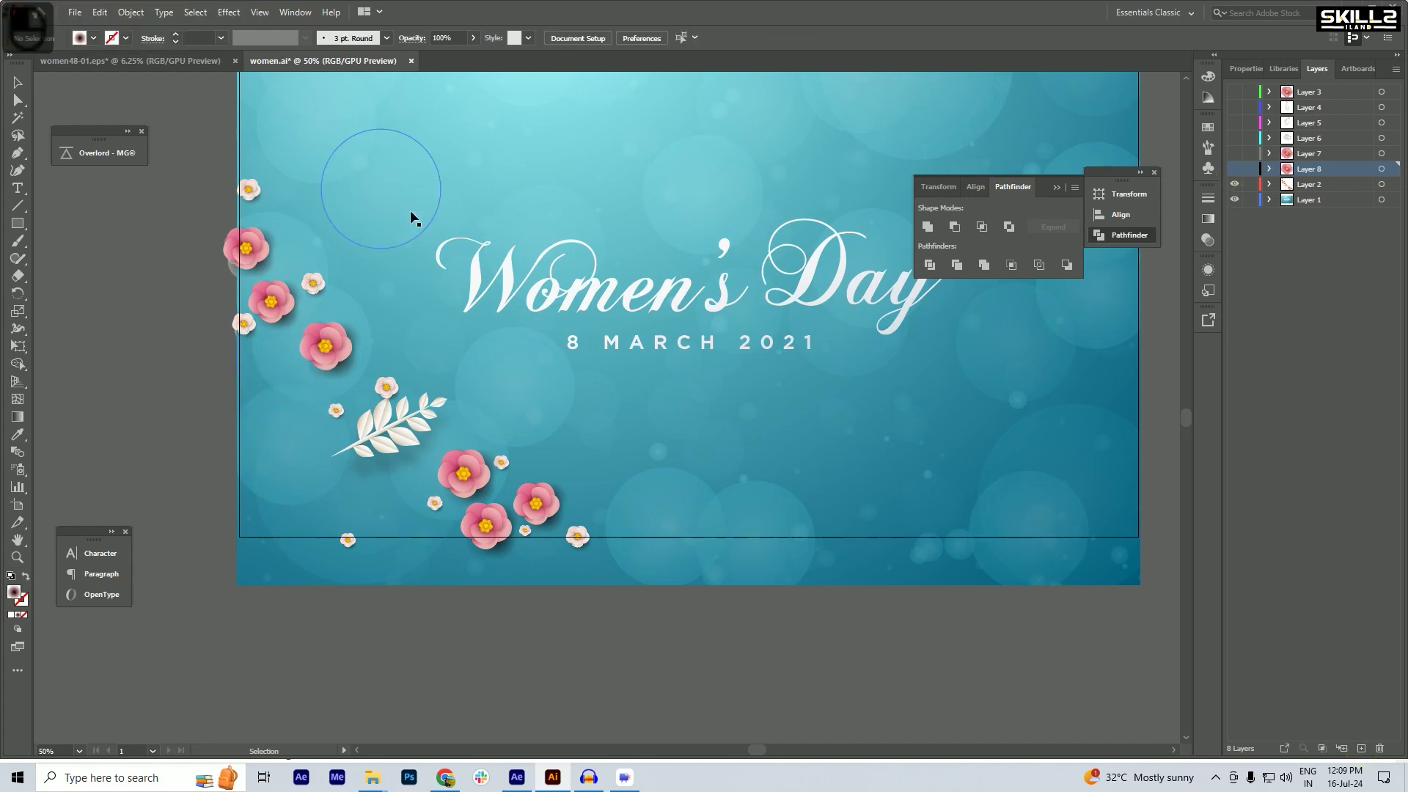
- Move the remaining white leaf sprig in place to its own new layer and hide that layer
click(335, 360)
drag(335, 358, 534, 505)
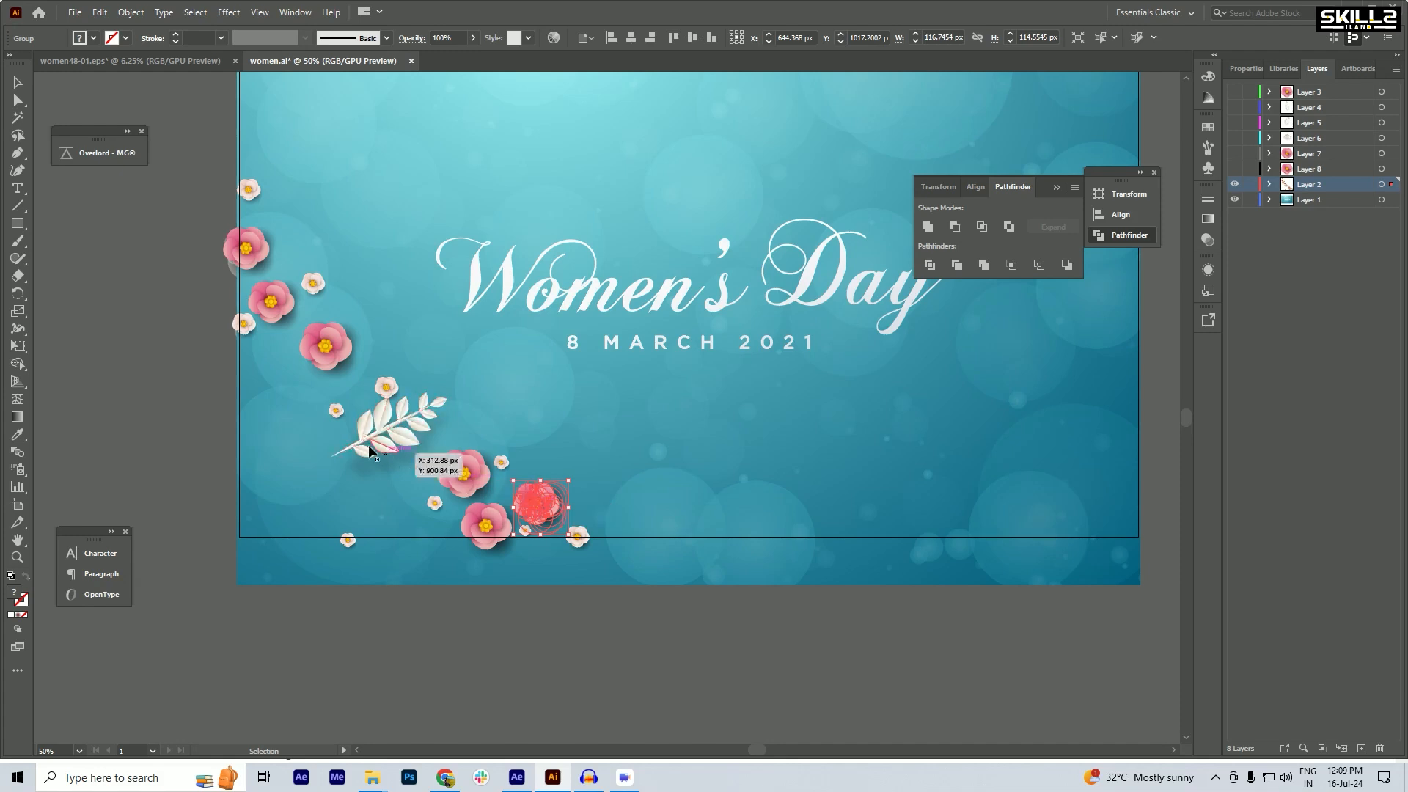
click(385, 433)
key(ctrl+x)
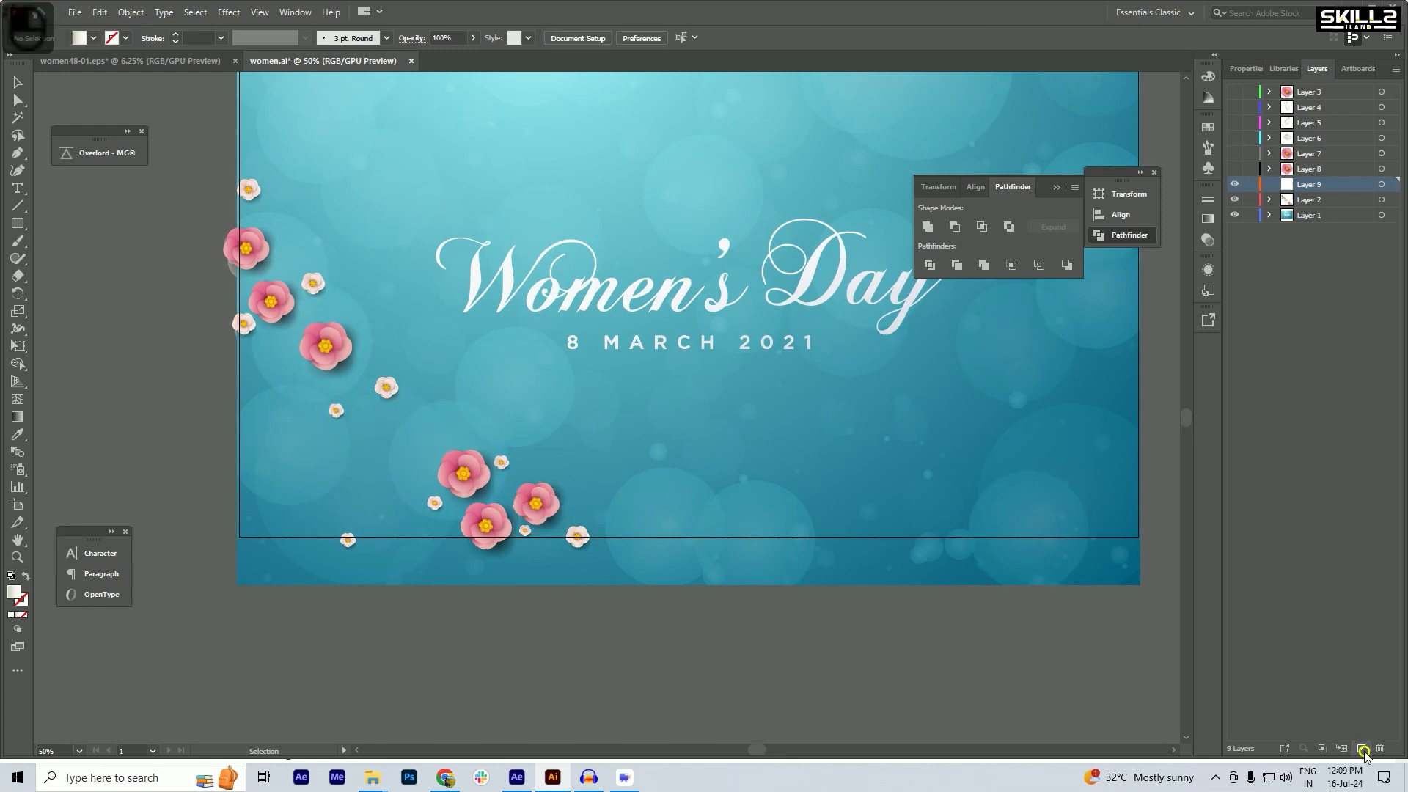
click(1361, 748)
key(ctrl+shift+v)
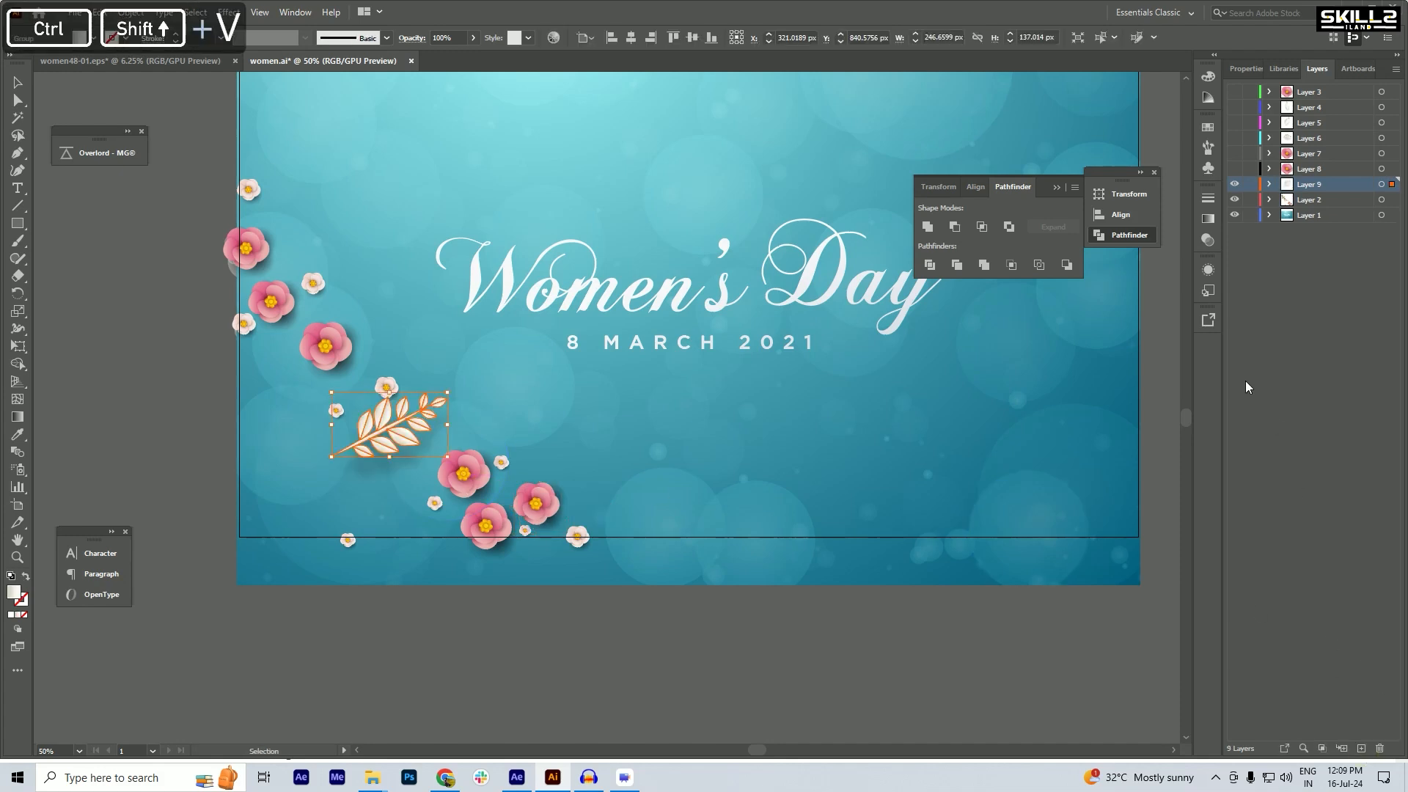
click(1236, 184)
- Isolate the white flower at the far right of the cluster, delete its soft shadow circles and leave isolation mode
drag(382, 393, 385, 394)
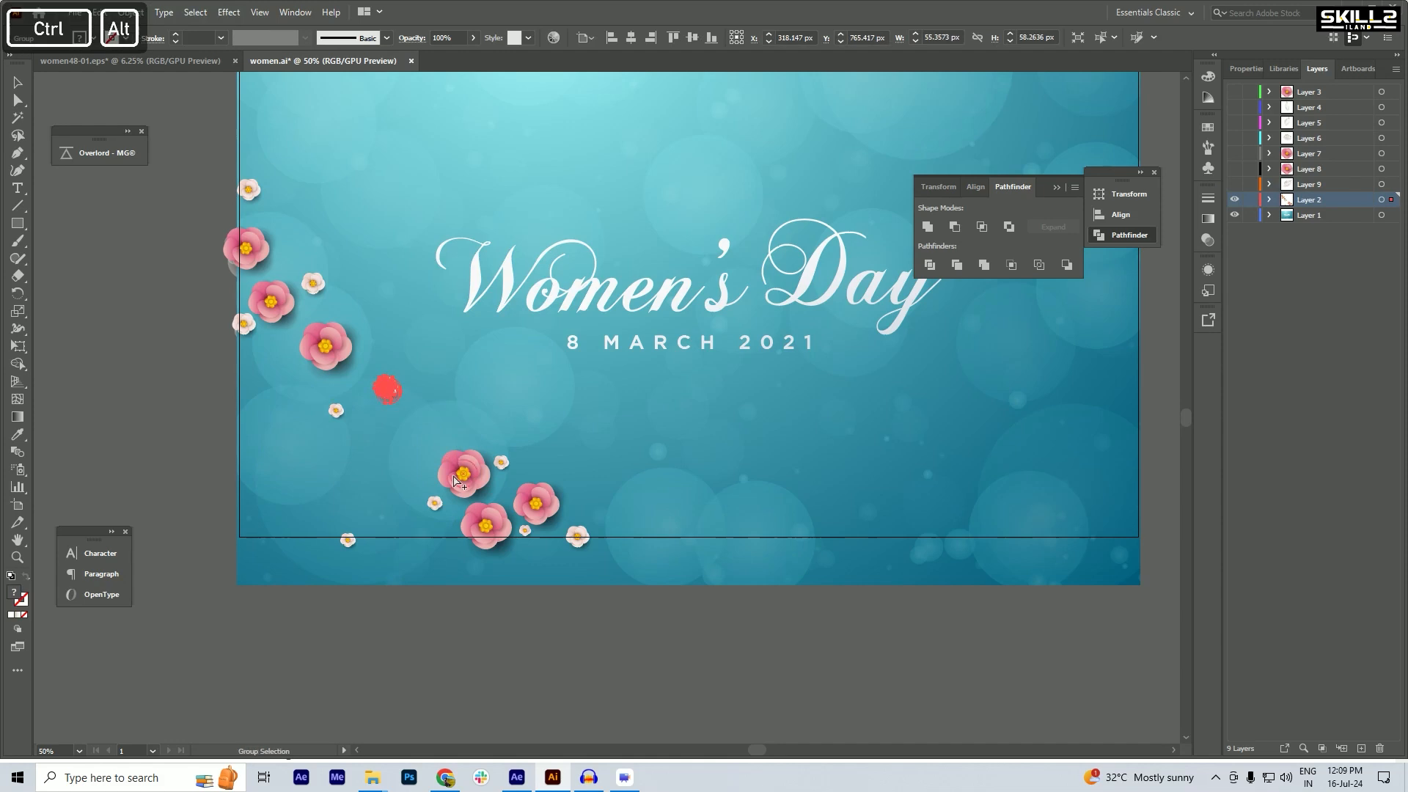
scroll(592, 551, up, 3)
click(567, 540)
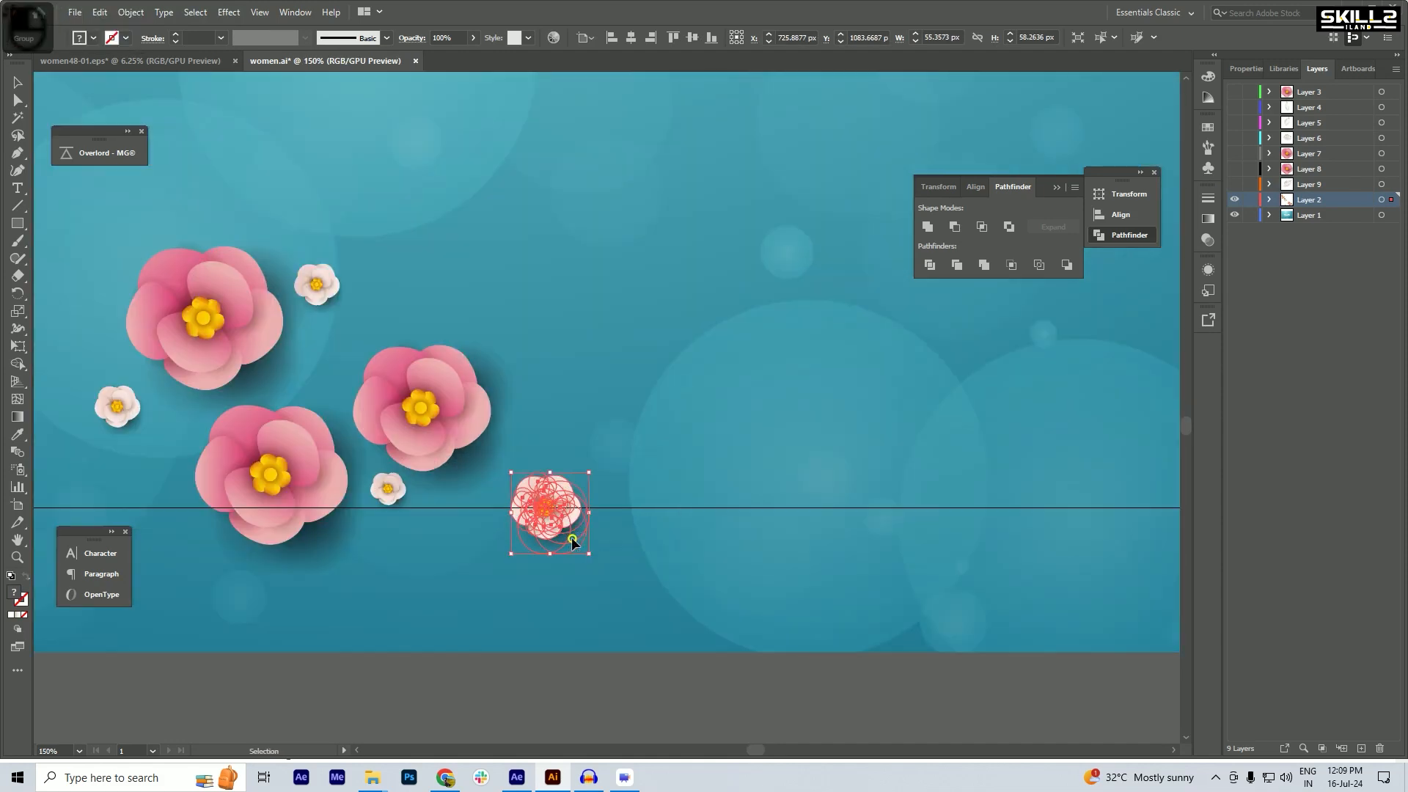
double_click(571, 537)
key(Delete)
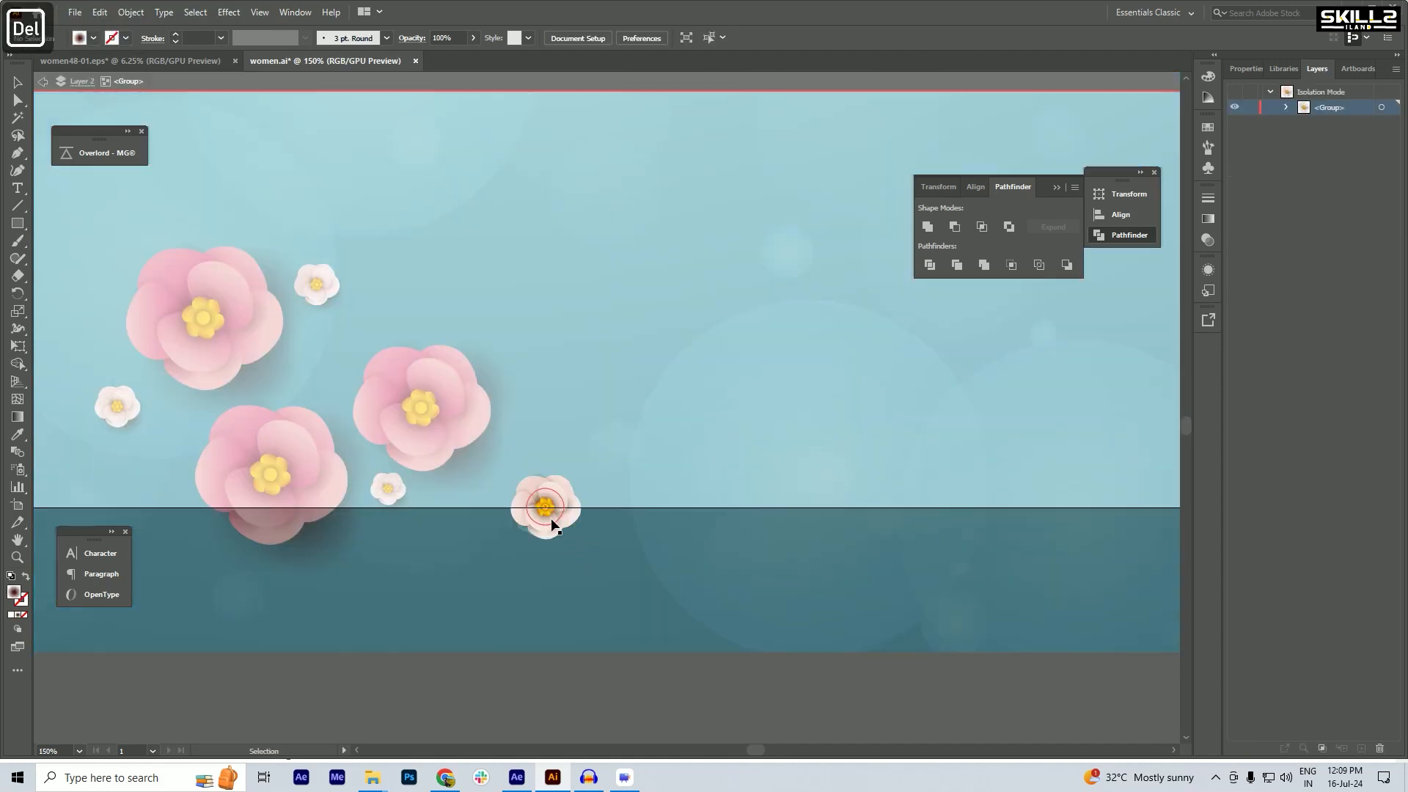
double_click(524, 534)
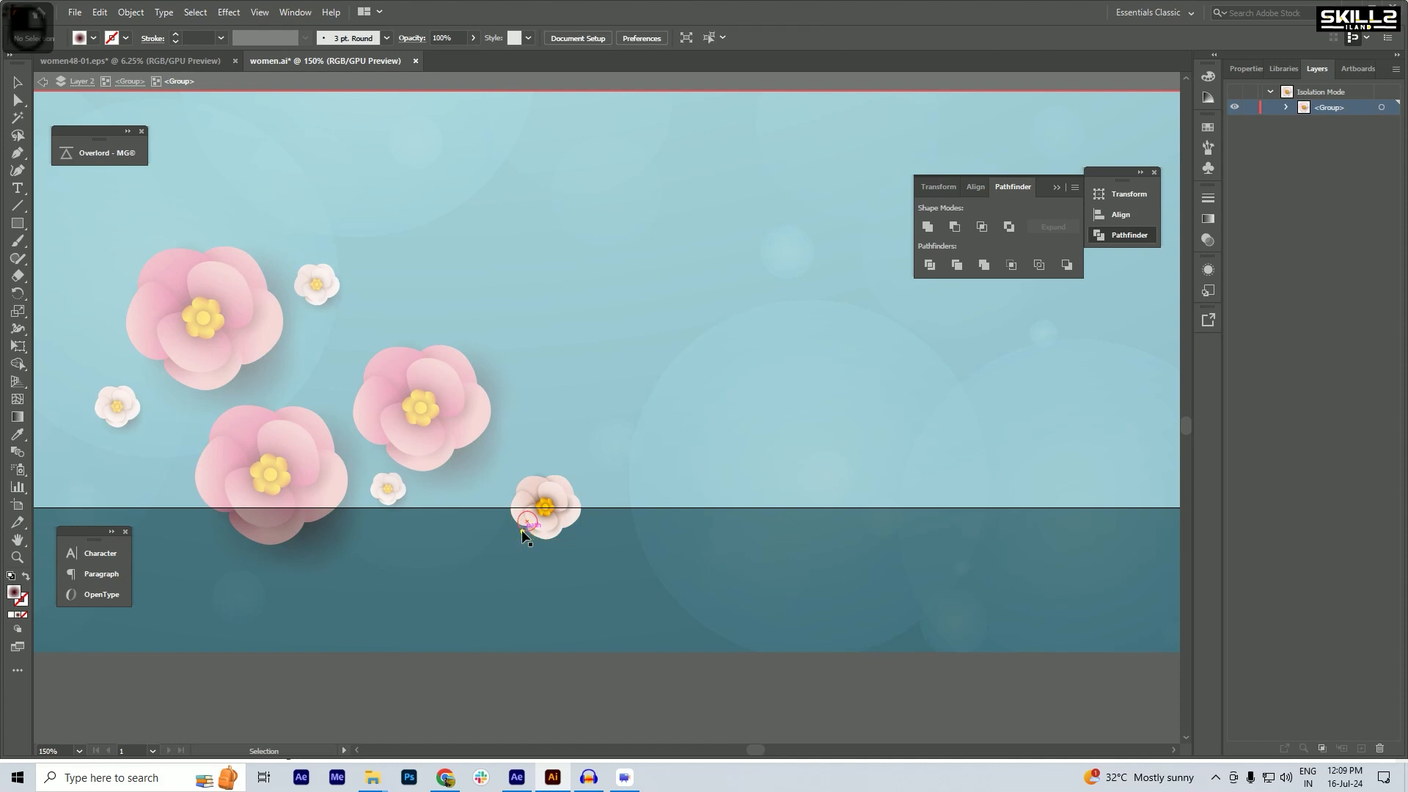
click(523, 534)
key(Delete)
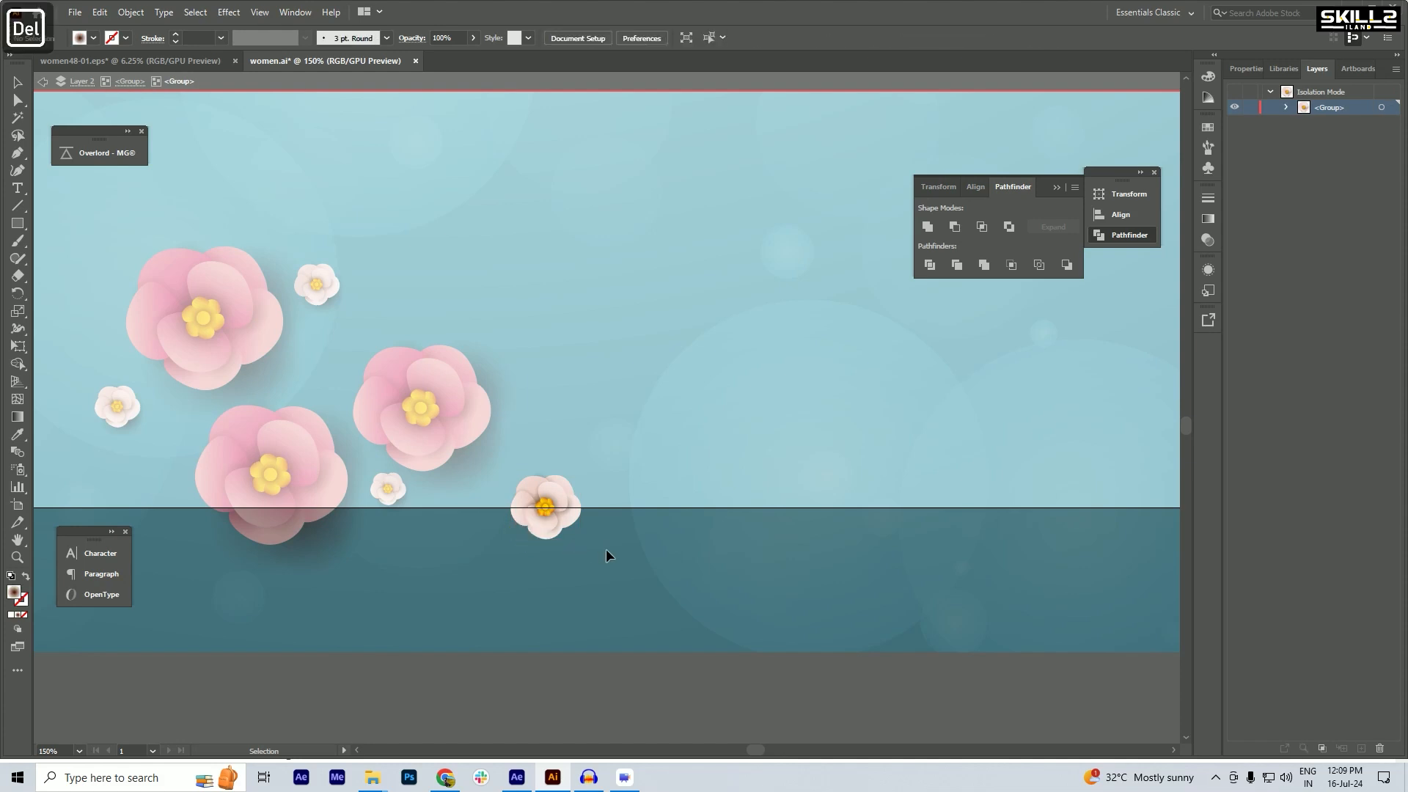
double_click(606, 550)
- Move the cluster's rightmost white flower in place to its own new layer and hide that layer
scroll(644, 387, down, 1)
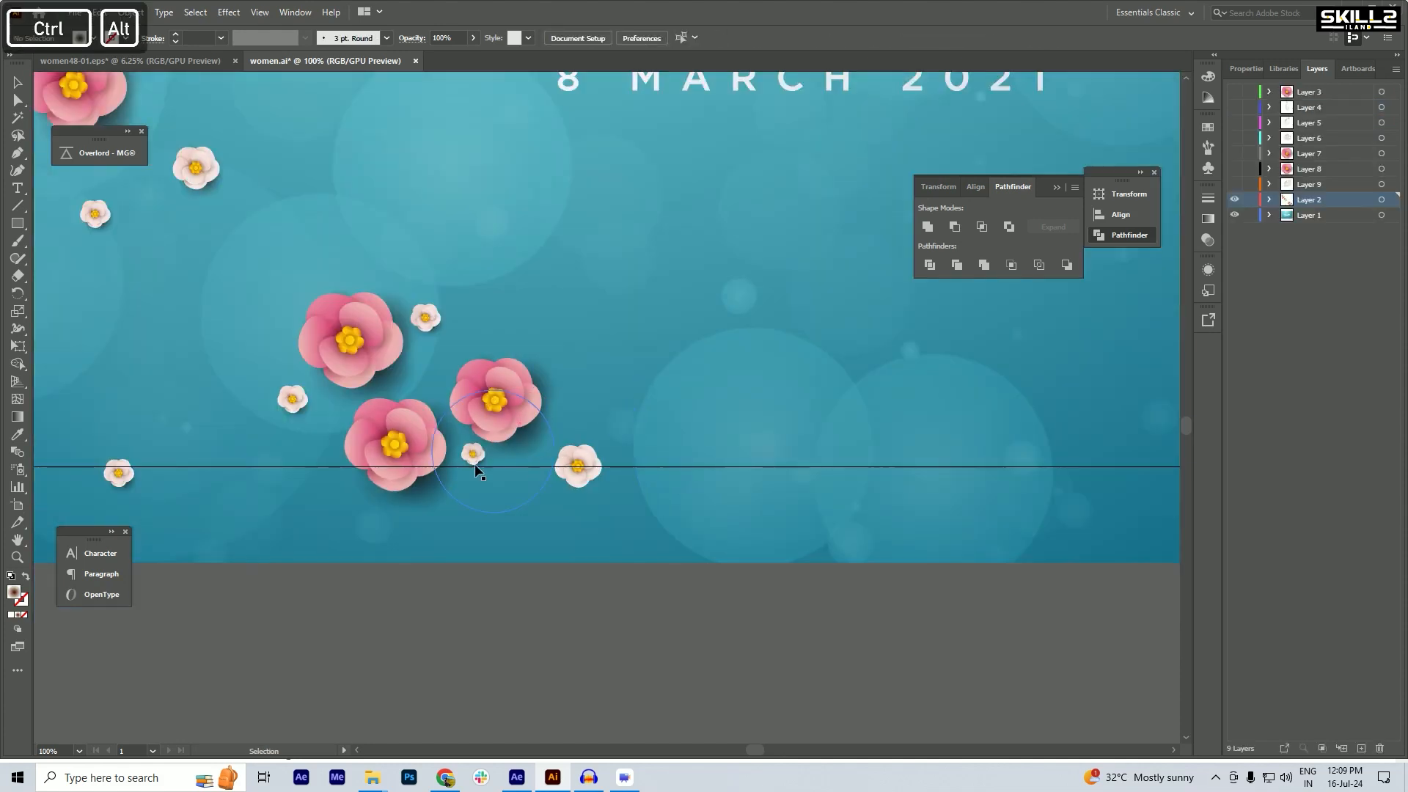
click(586, 477)
key(ctrl+x)
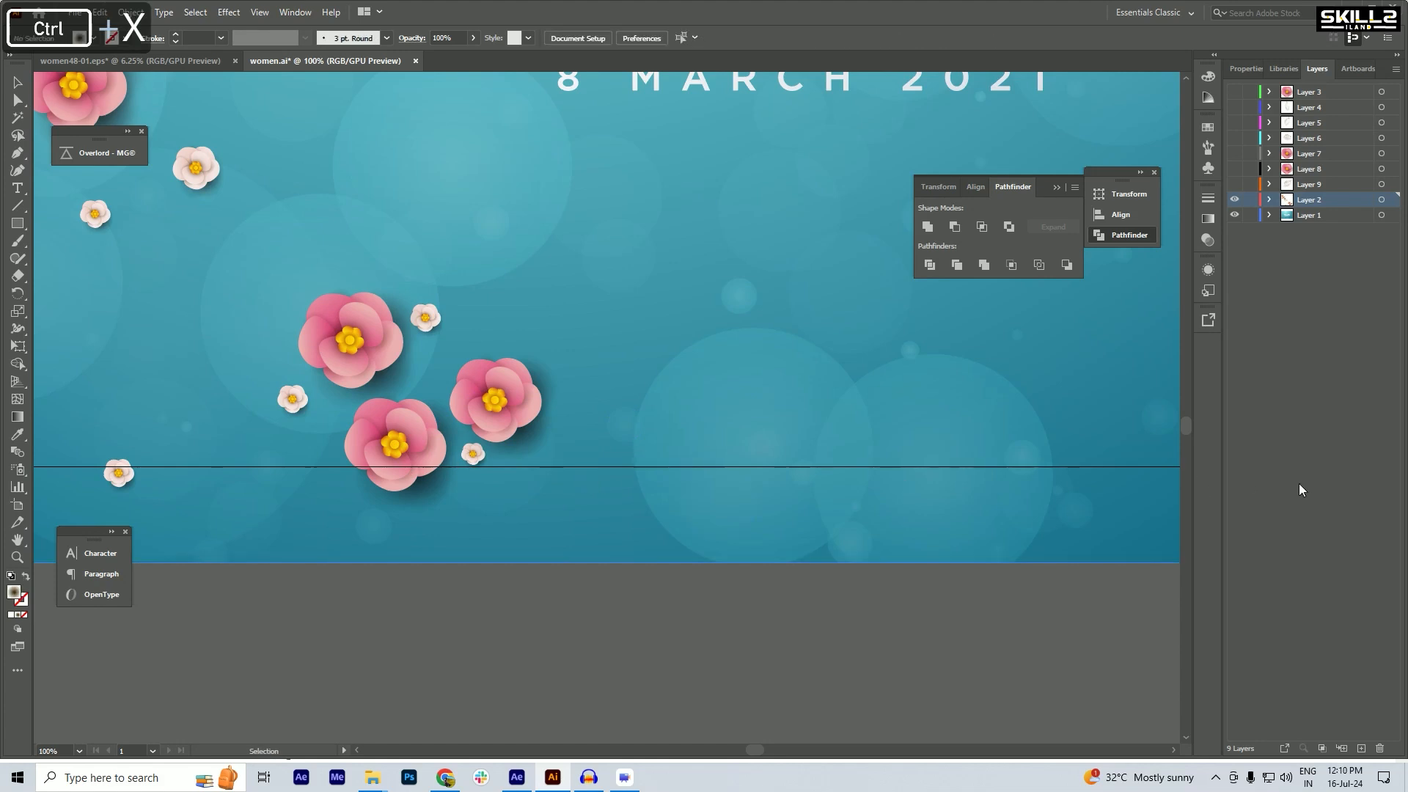
click(1361, 748)
key(ctrl+shift+v)
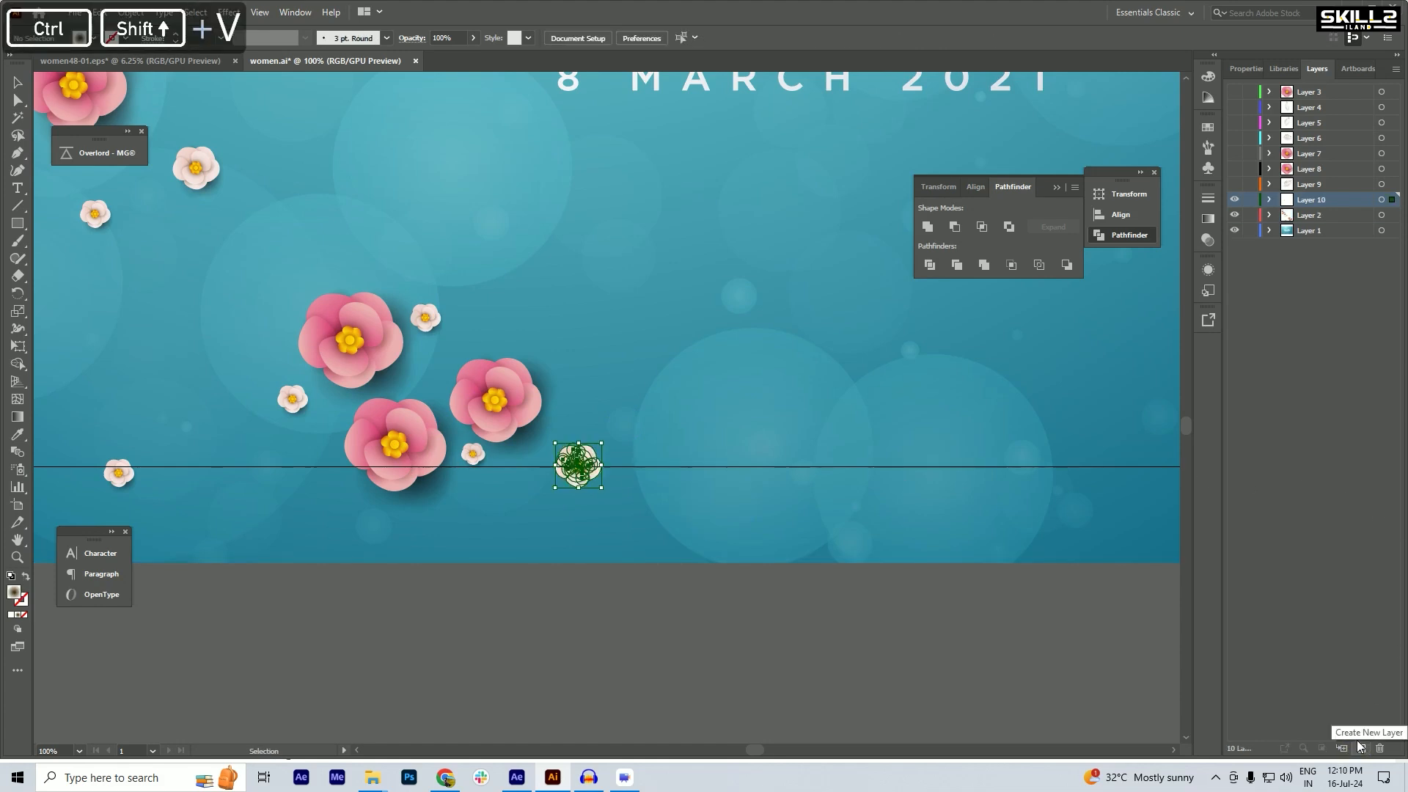
click(1234, 200)
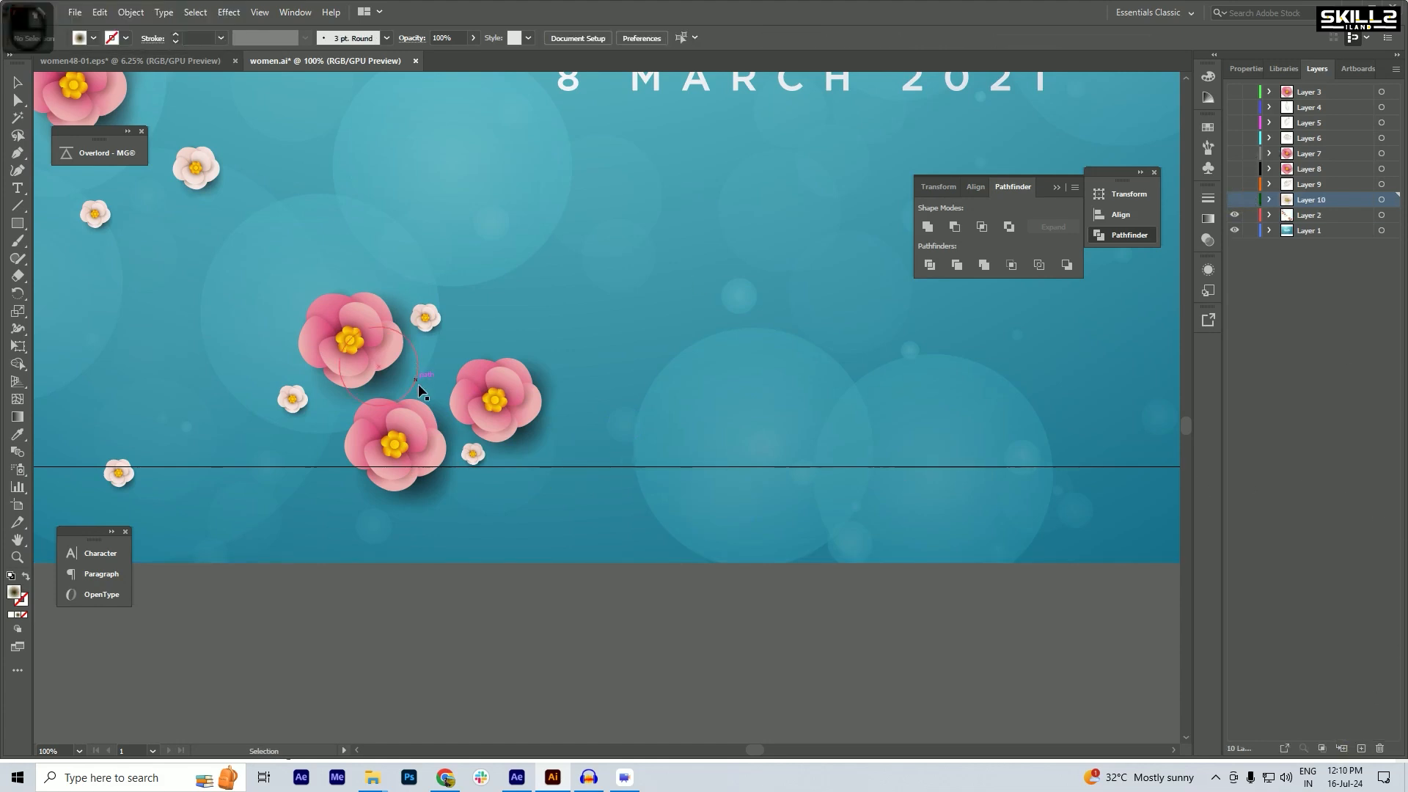
- Isolate the rightmost pink flower, delete its stacked soft shadow circles and leave isolation mode
drag(490, 430, 500, 439)
double_click(531, 438)
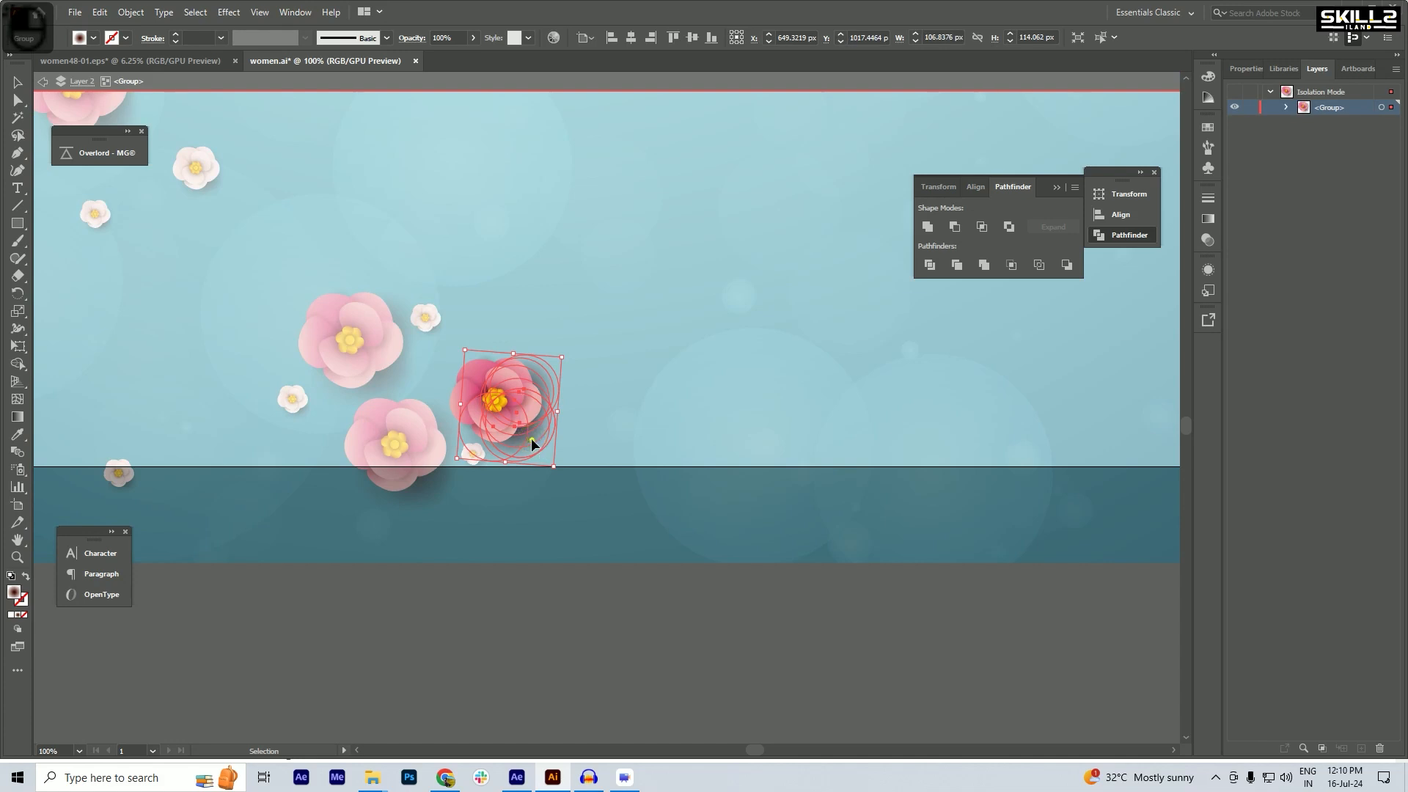
double_click(522, 444)
key(Delete)
key(Delete)
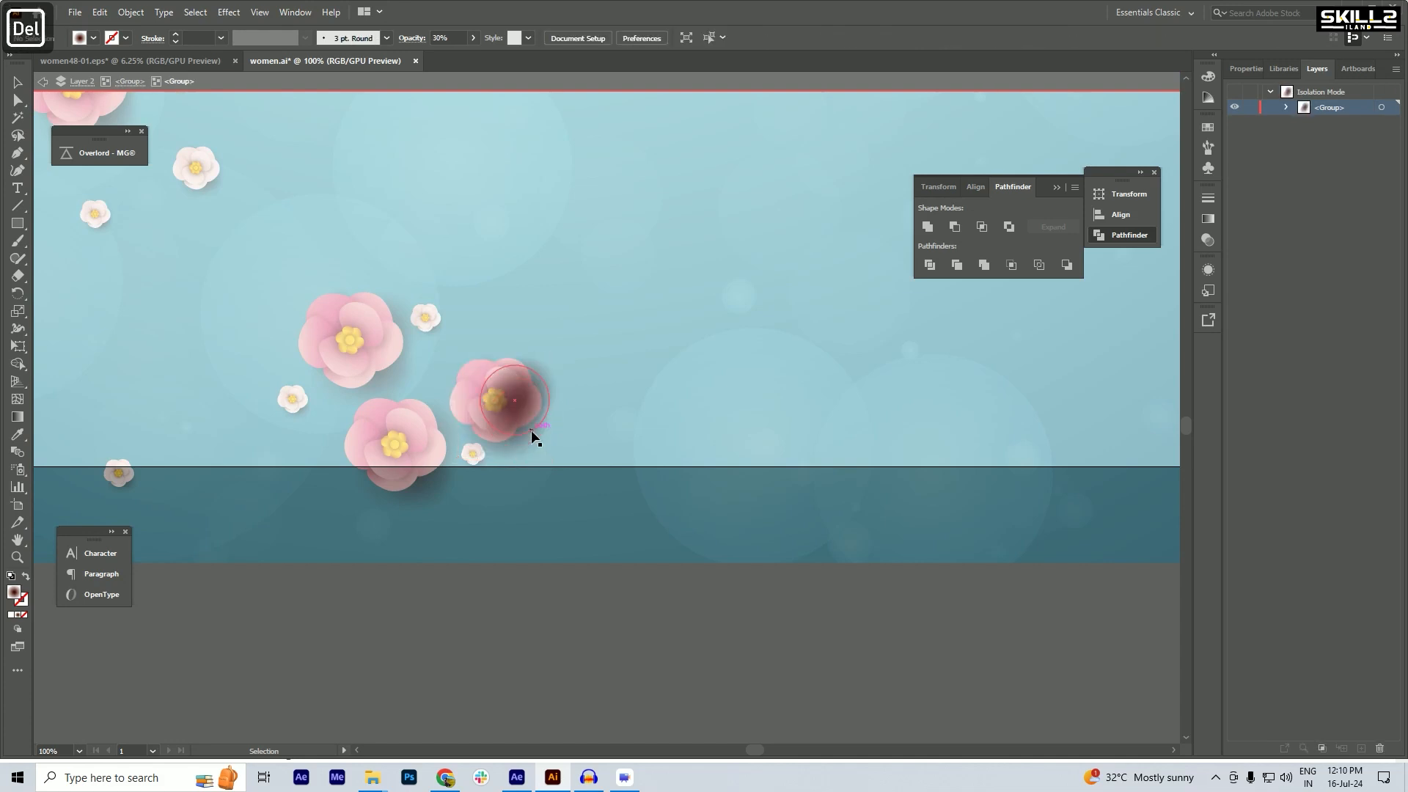
click(543, 409)
key(Delete)
click(532, 422)
key(Delete)
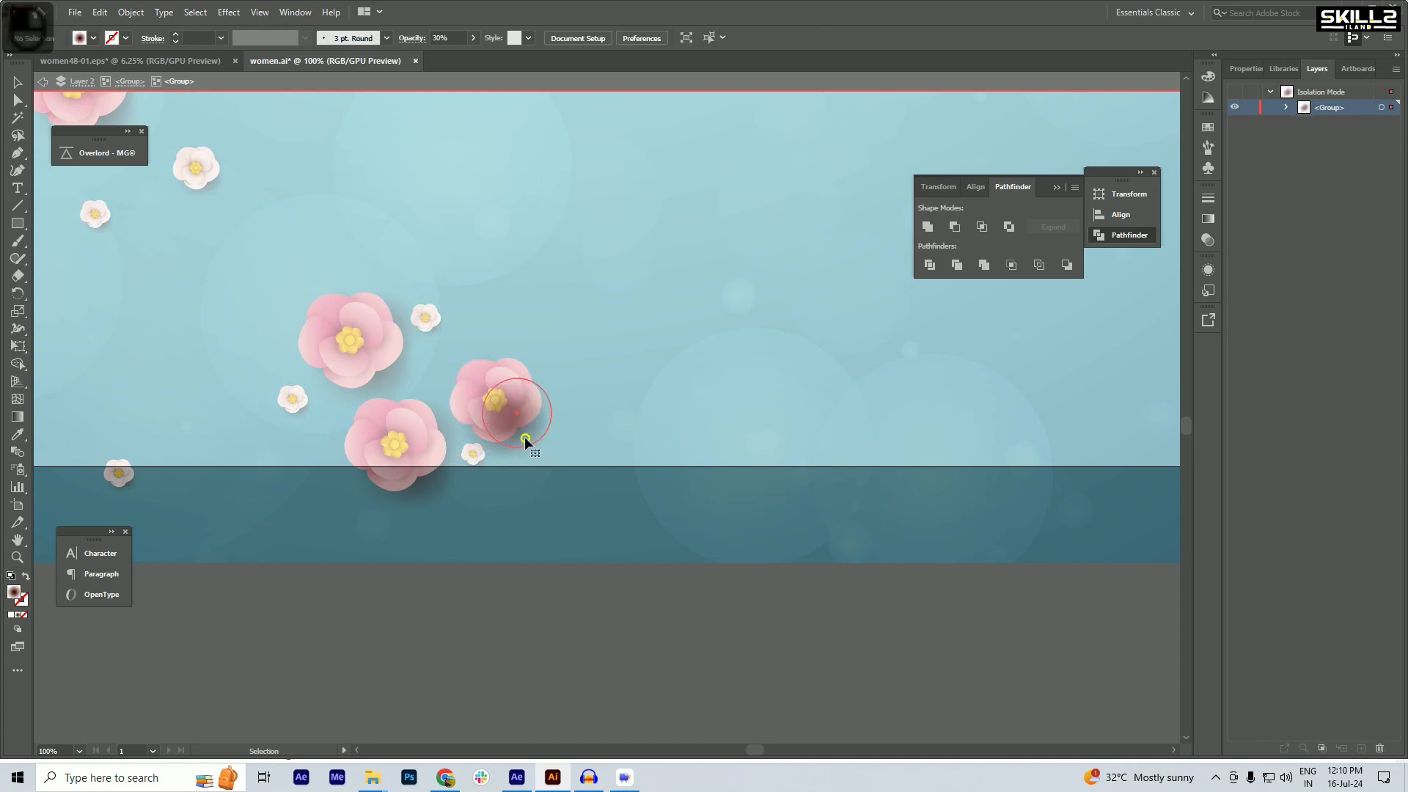
click(525, 438)
key(Delete)
click(513, 440)
double_click(516, 582)
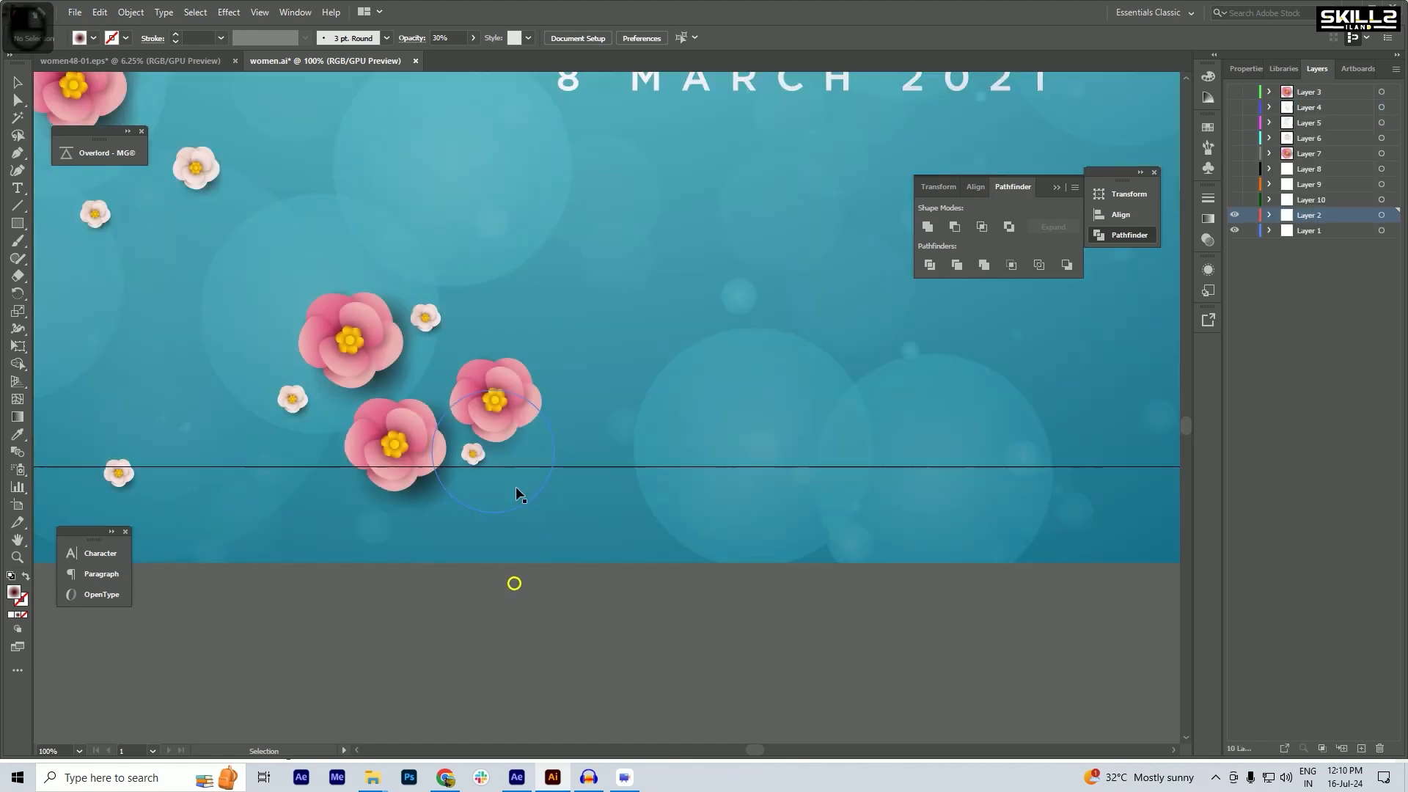
- Isolate the rightmost pink flower again, delete the leftover shadow circle beneath it and leave isolation mode
click(507, 443)
double_click(506, 446)
click(506, 446)
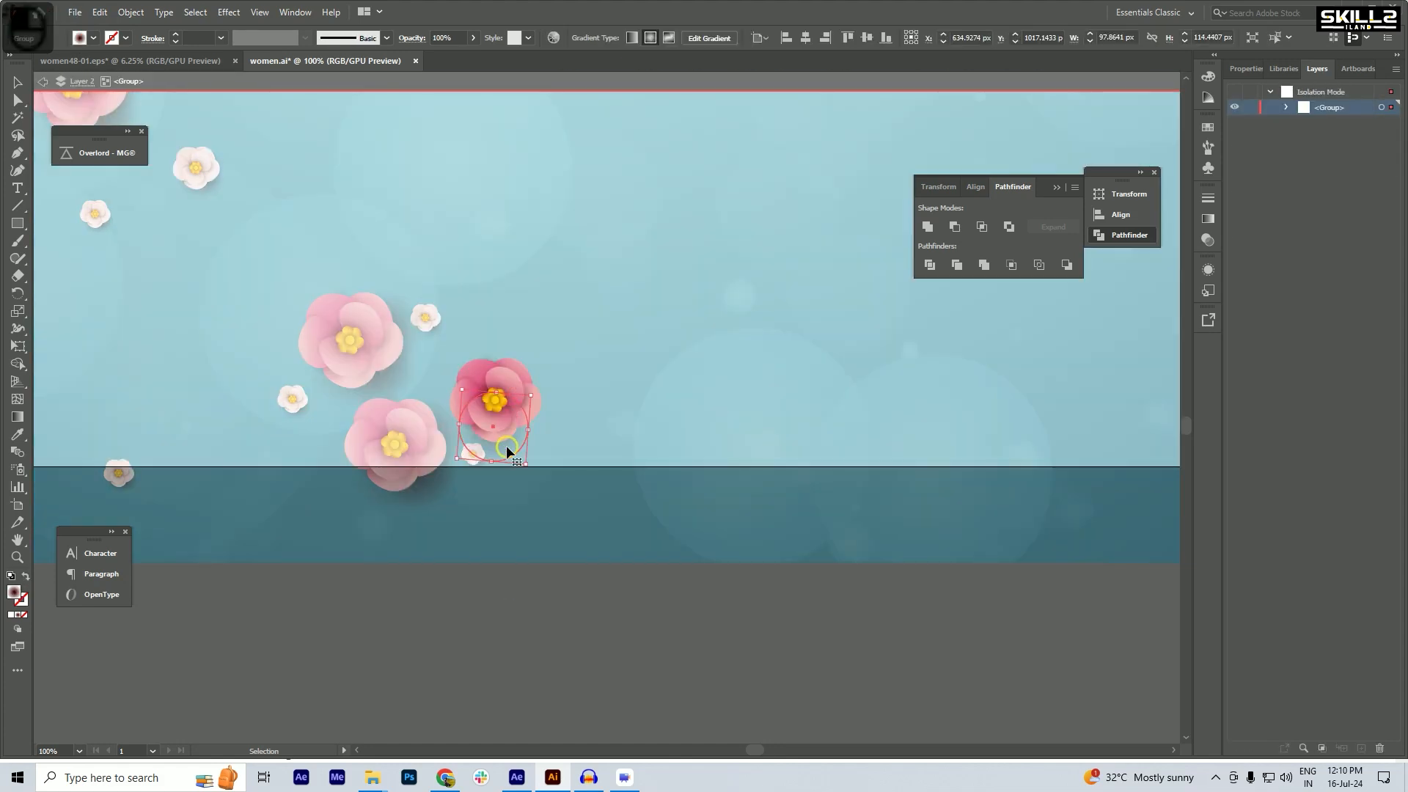
key(Delete)
double_click(504, 583)
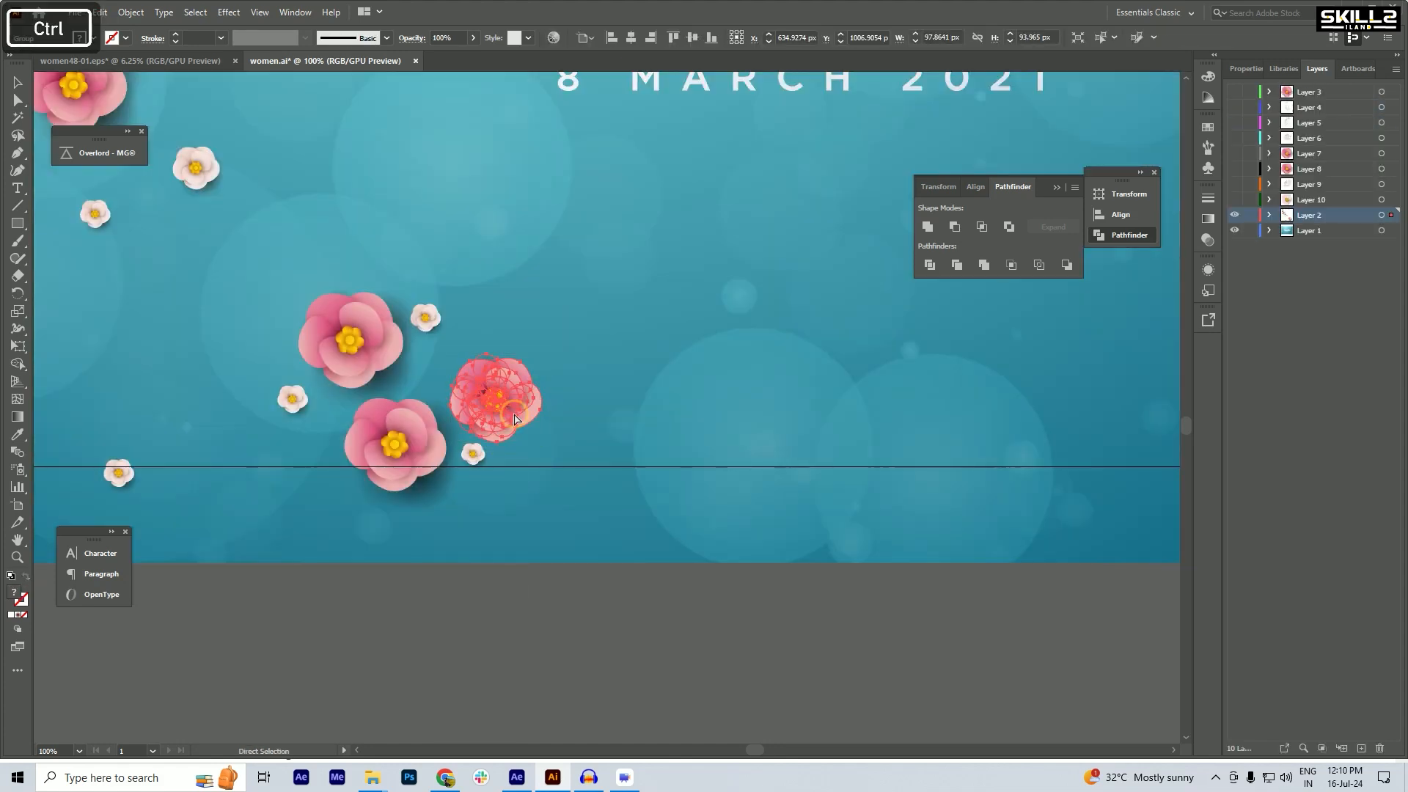
- Move the rightmost pink flower in place to its own new layer and hide that layer
key(ctrl+x)
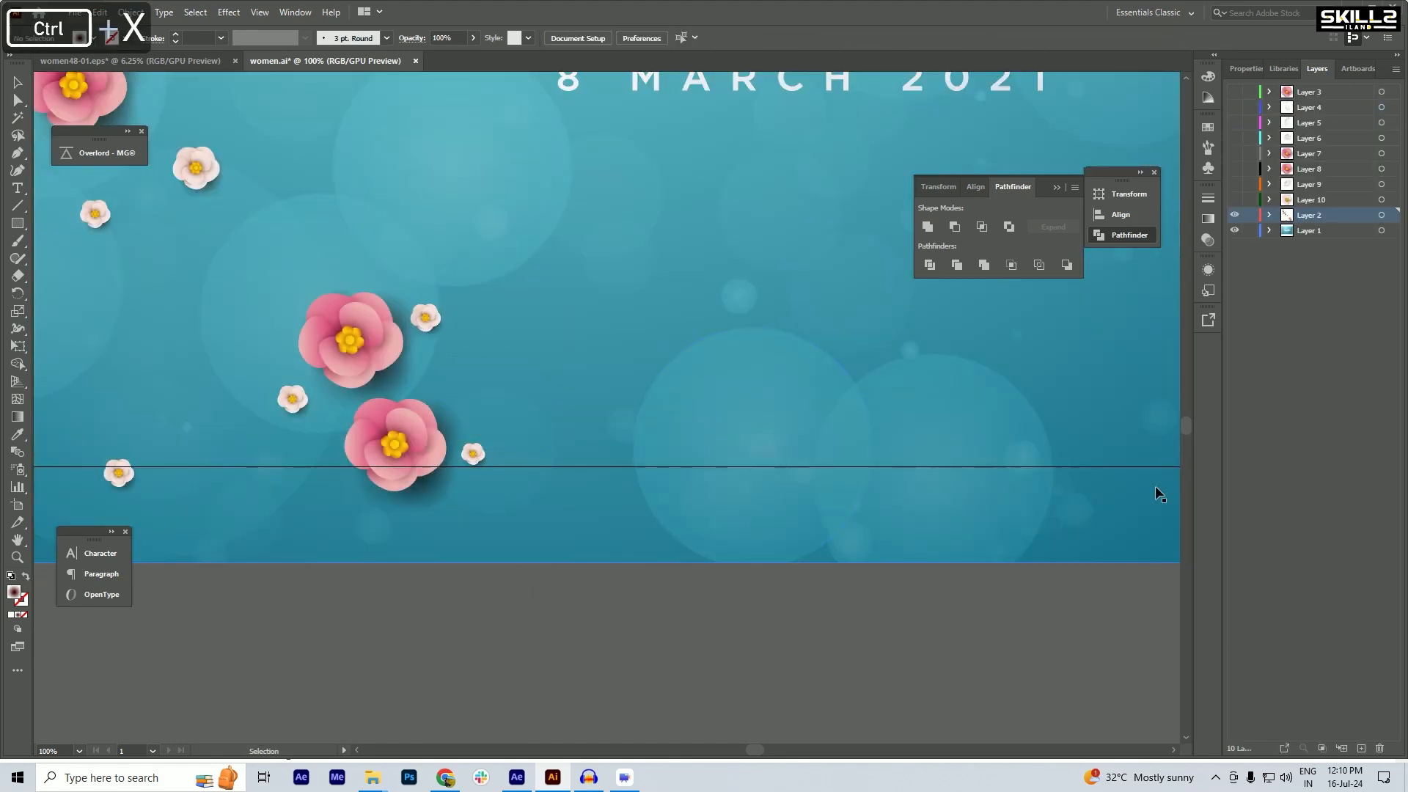
click(1362, 748)
key(ctrl+shift+v)
click(1235, 215)
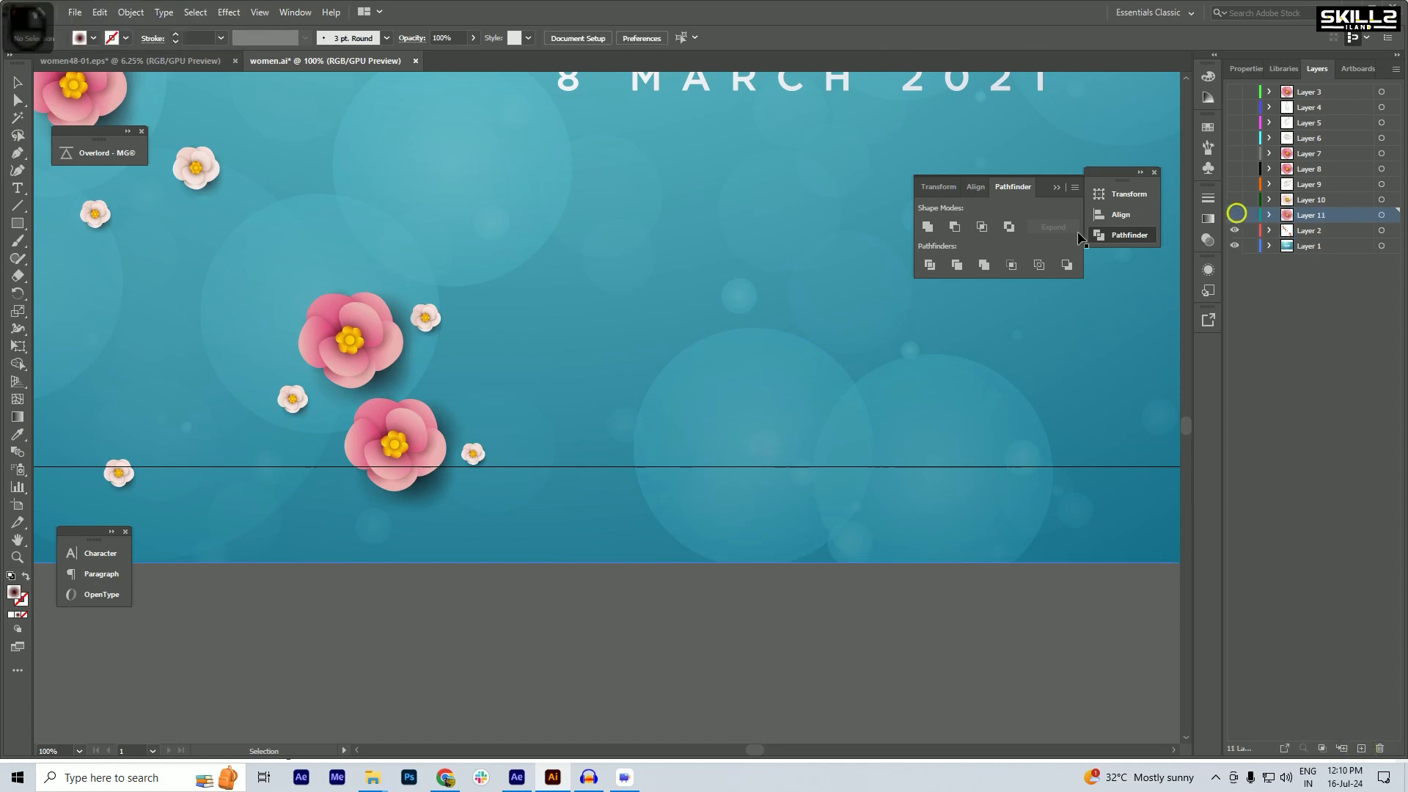
- Move the topmost white flower on the left edge of the artwork in place to its own new layer
scroll(606, 492, down, 1)
scroll(695, 541, down, 1)
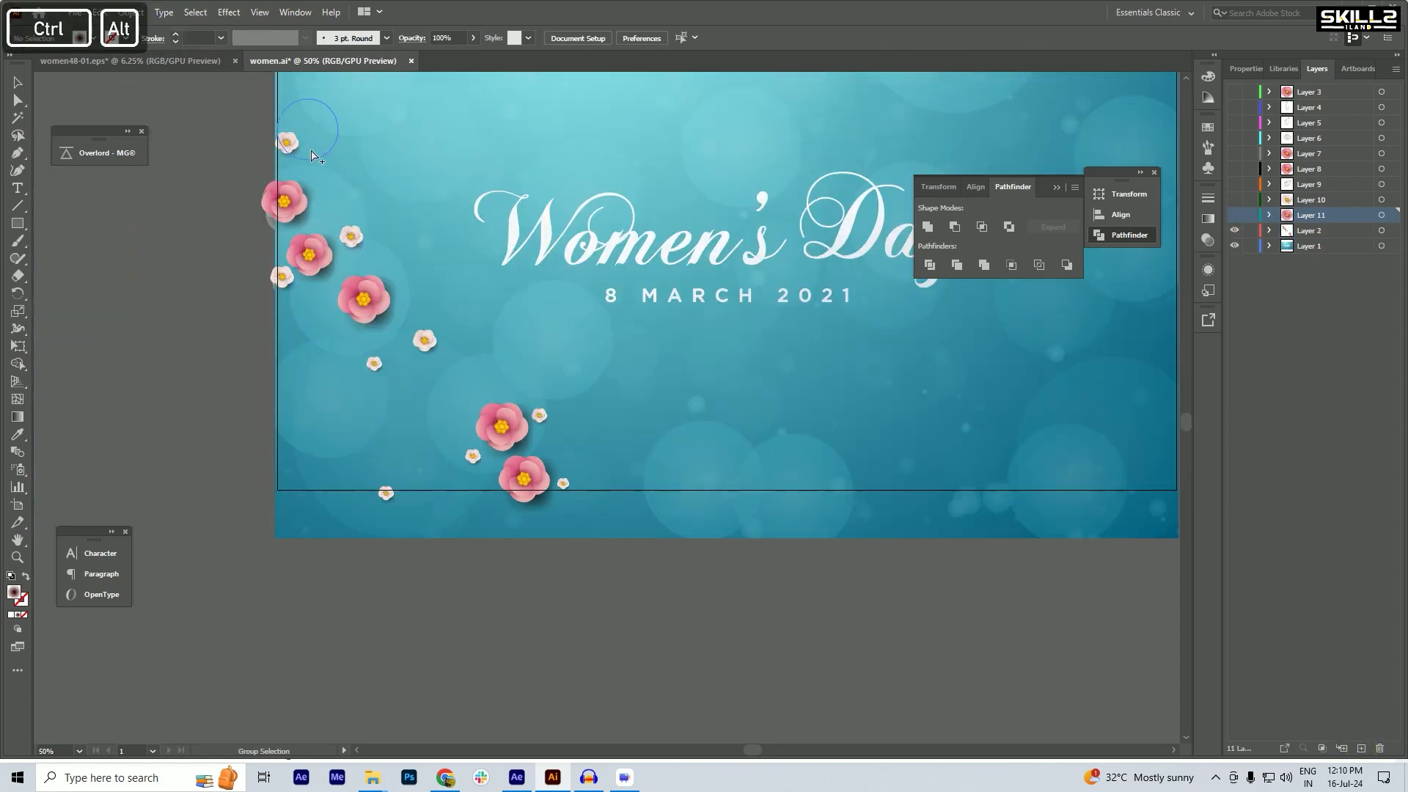
scroll(287, 144, up, 1)
ctrl+click(283, 152)
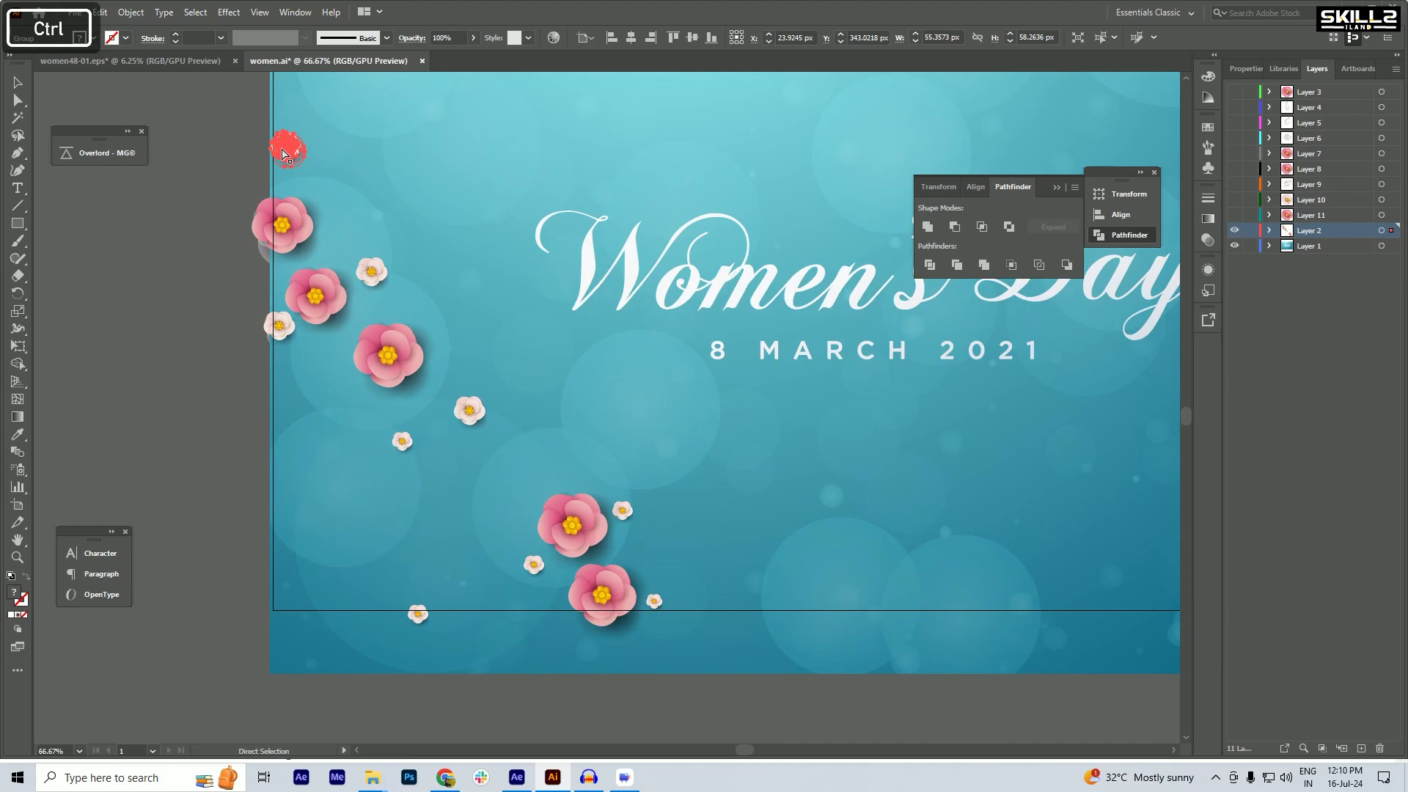
key(ctrl+x)
click(1363, 748)
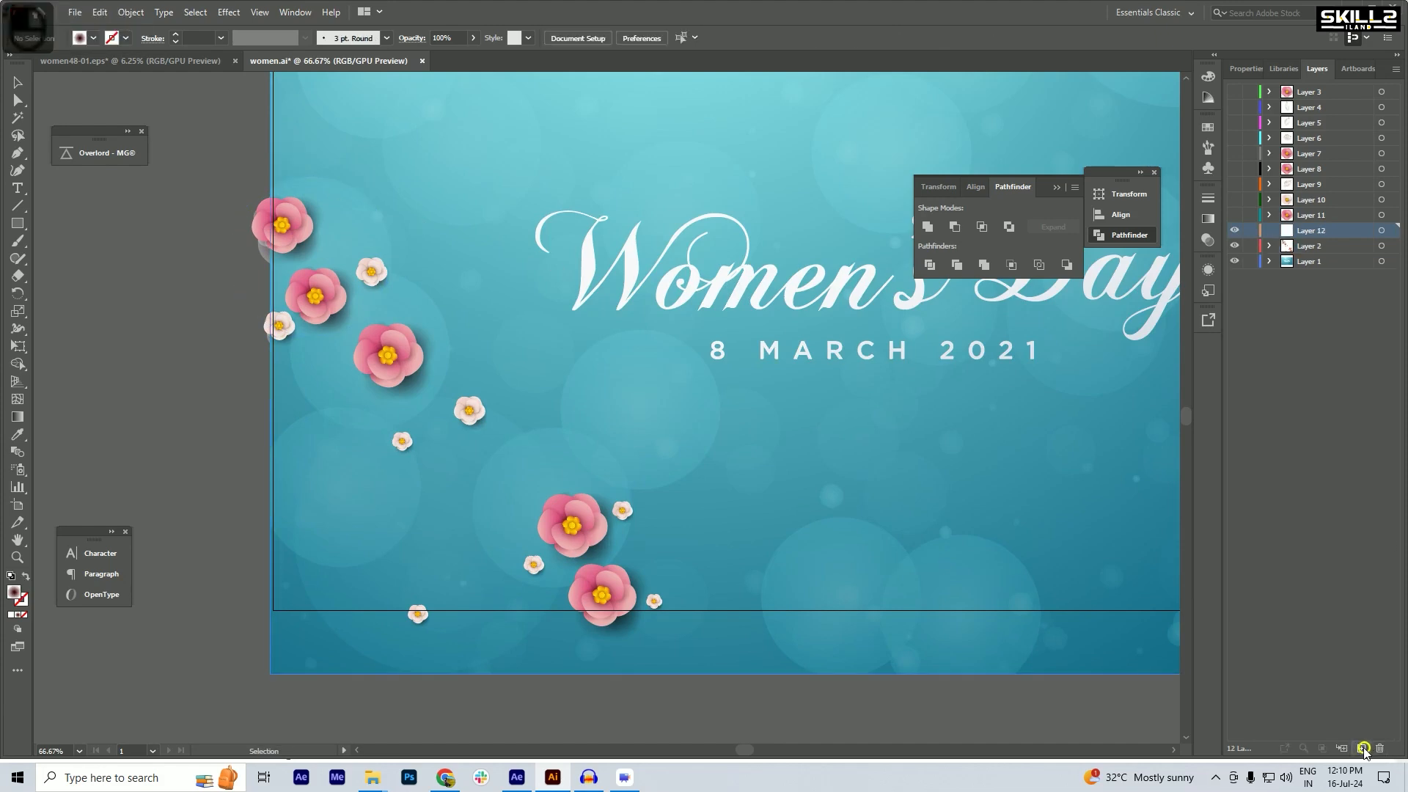
key(ctrl+shift+v)
- Isolate the topmost white flower, delete its soft shadow circles, leave isolation mode and hide Layer 12
scroll(295, 114, up, 4)
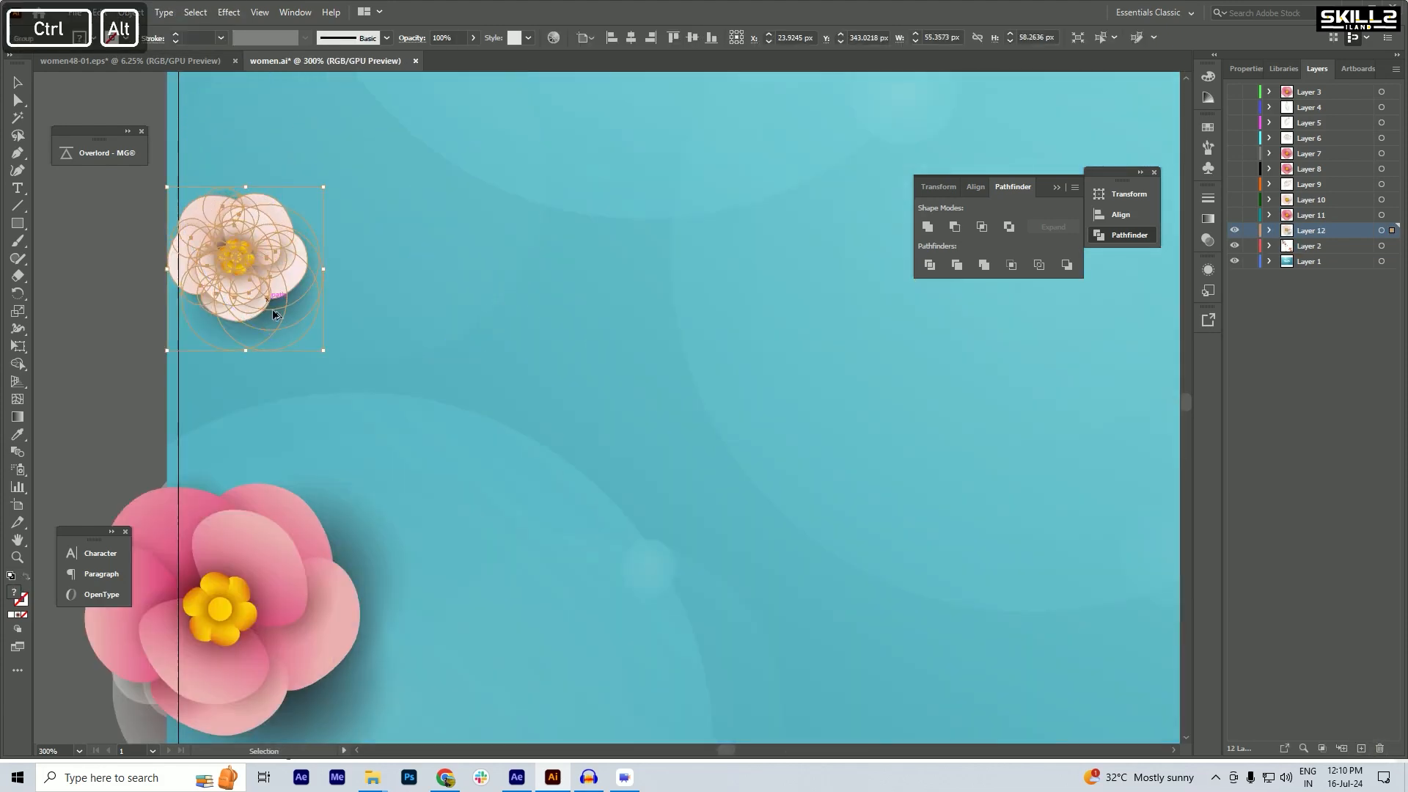
double_click(273, 315)
key(Delete)
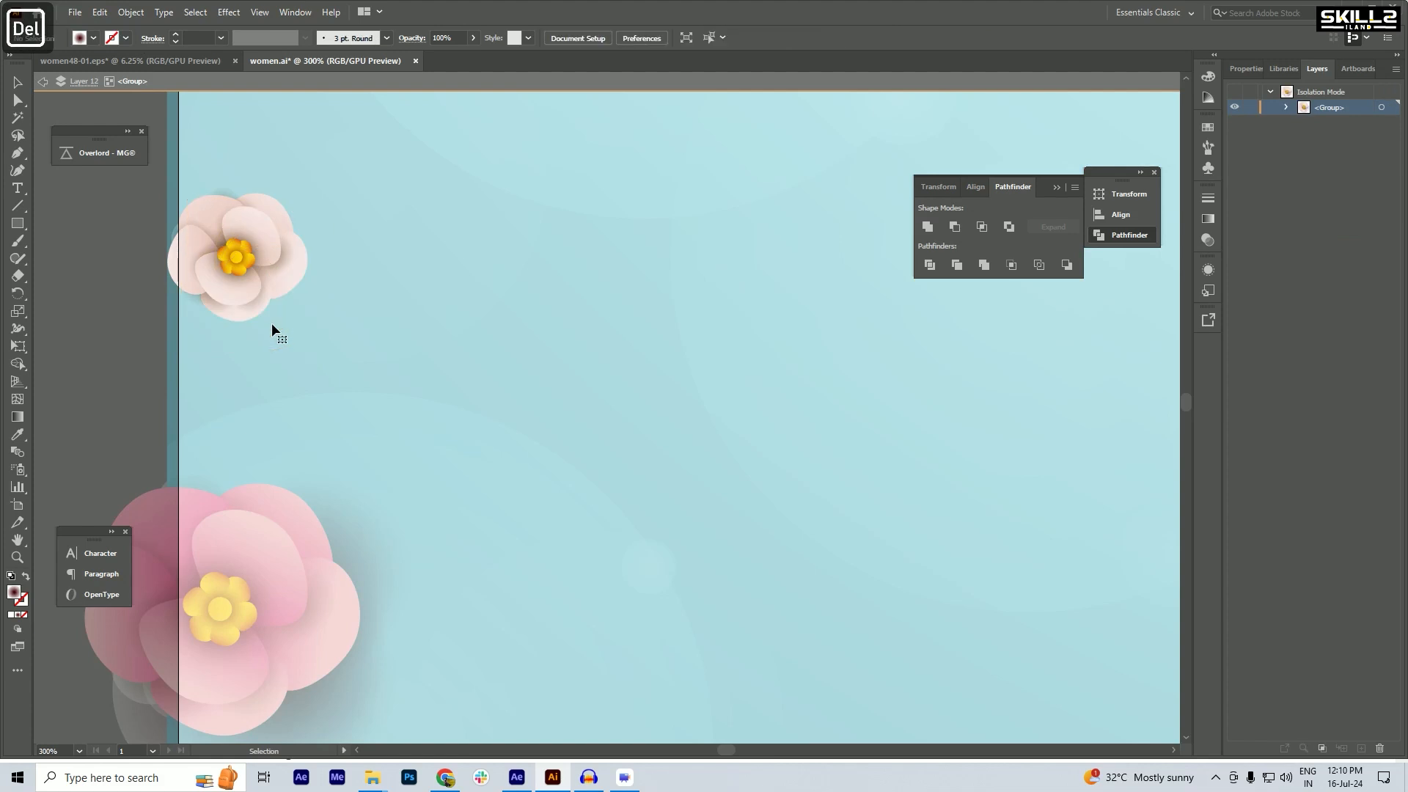
double_click(144, 311)
scroll(298, 192, down, 1)
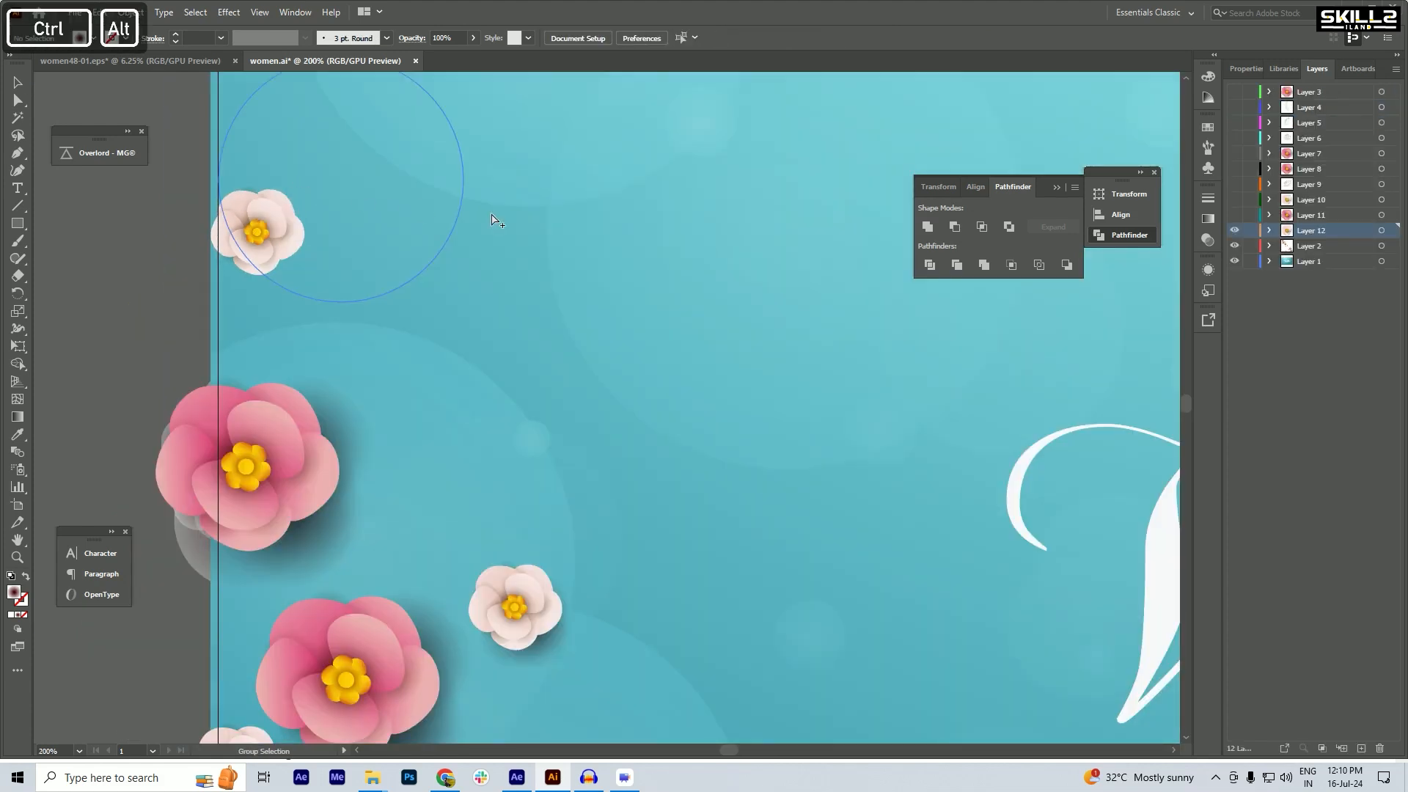
scroll(198, 290, down, 1)
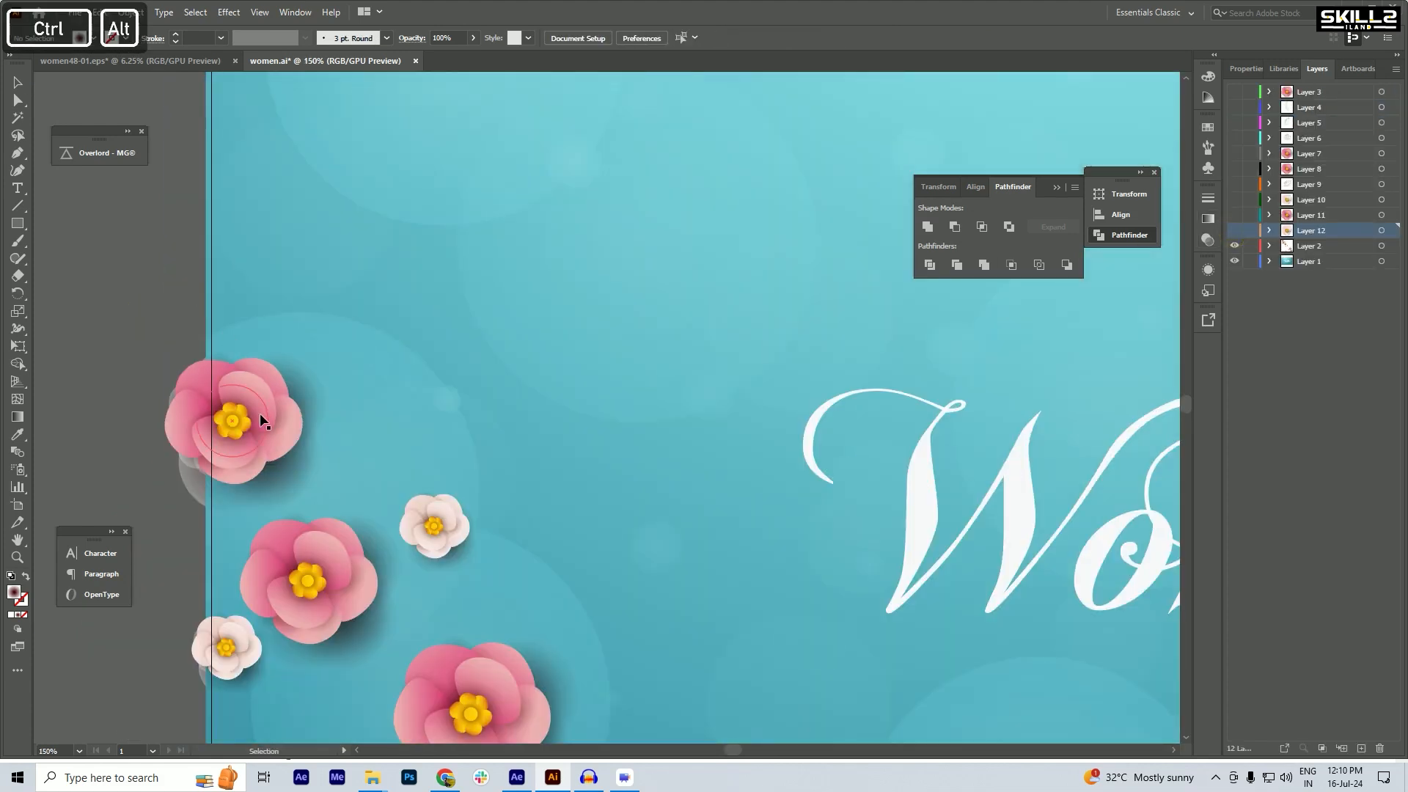
- Move the topmost pink flower on the artwork's left edge in place to its own new layer
click(235, 438)
key(ctrl+x)
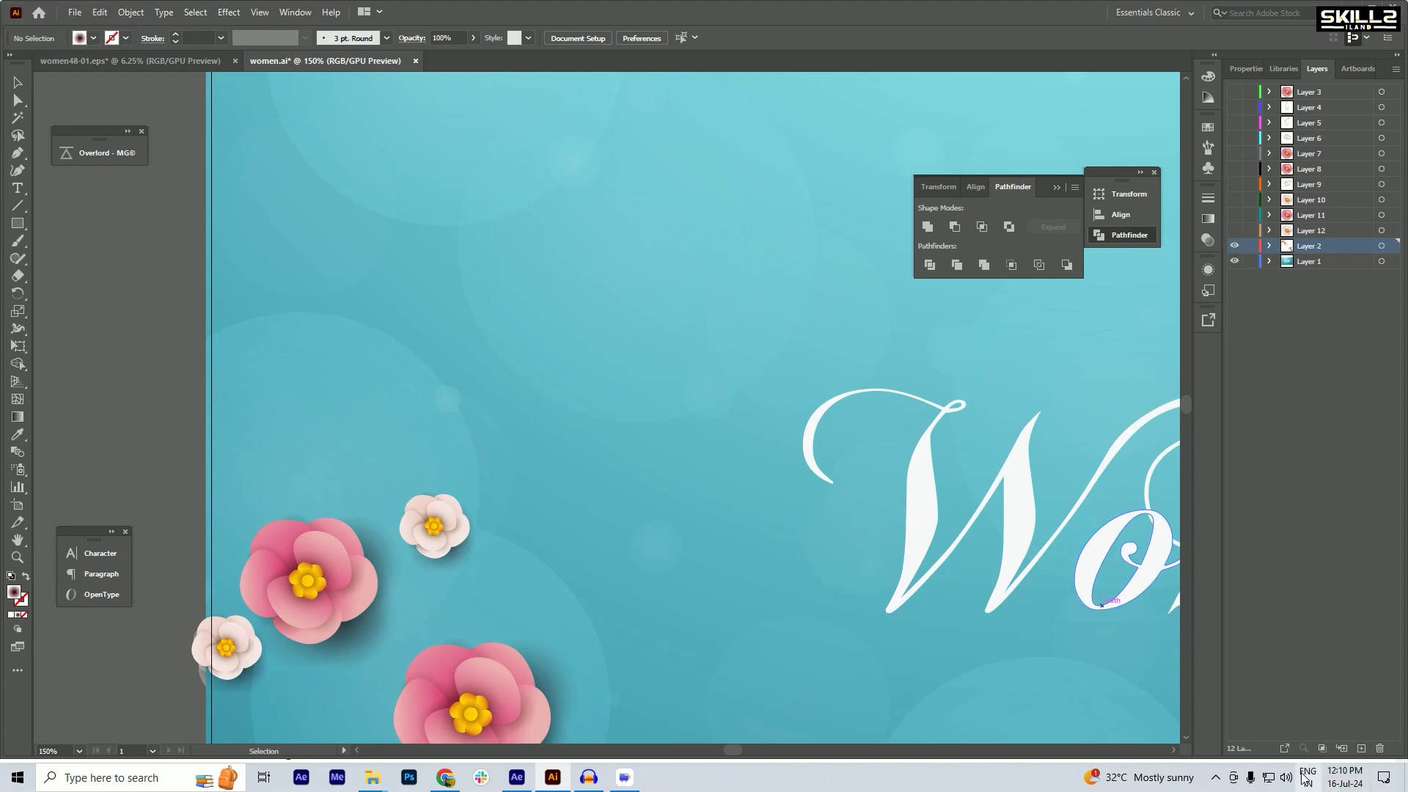
click(1363, 748)
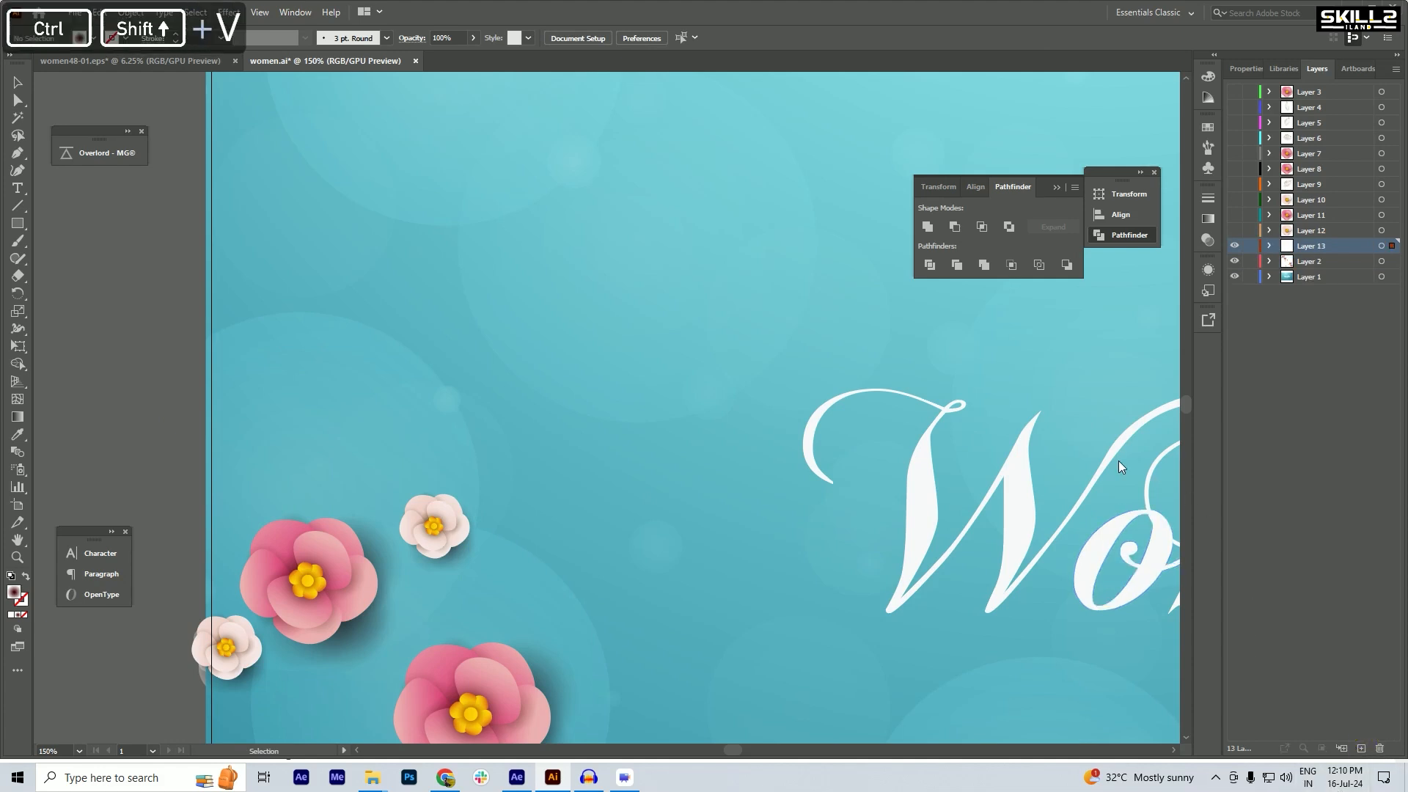
key(ctrl+shift+v)
- Isolate the topmost pink flower, delete its soft shadow circles and leave isolation mode
double_click(200, 496)
key(Delete)
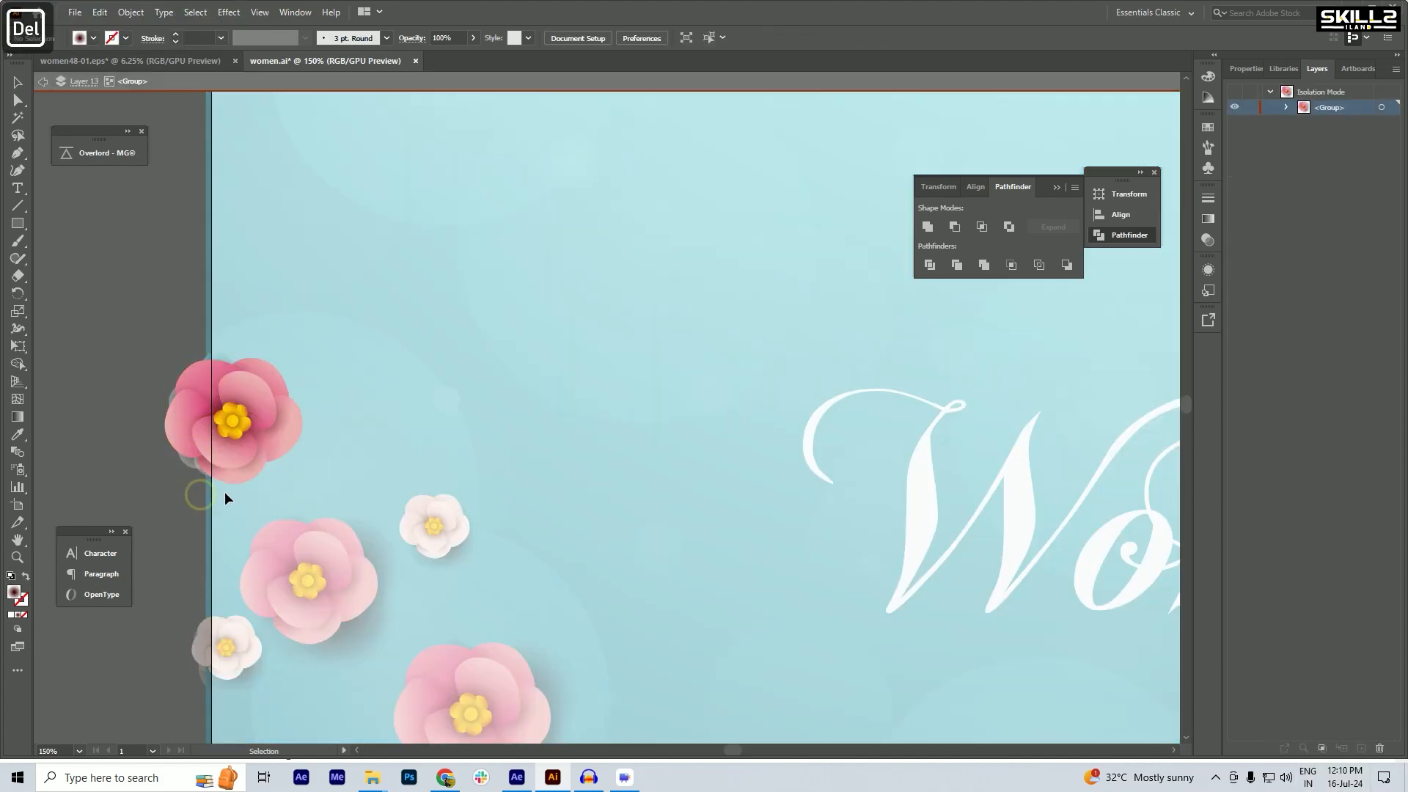
double_click(176, 481)
- Isolate the flower's nested groups, delete the leftover shadow circles around its outer petals, leave isolation mode and hide Layer 13
click(185, 462)
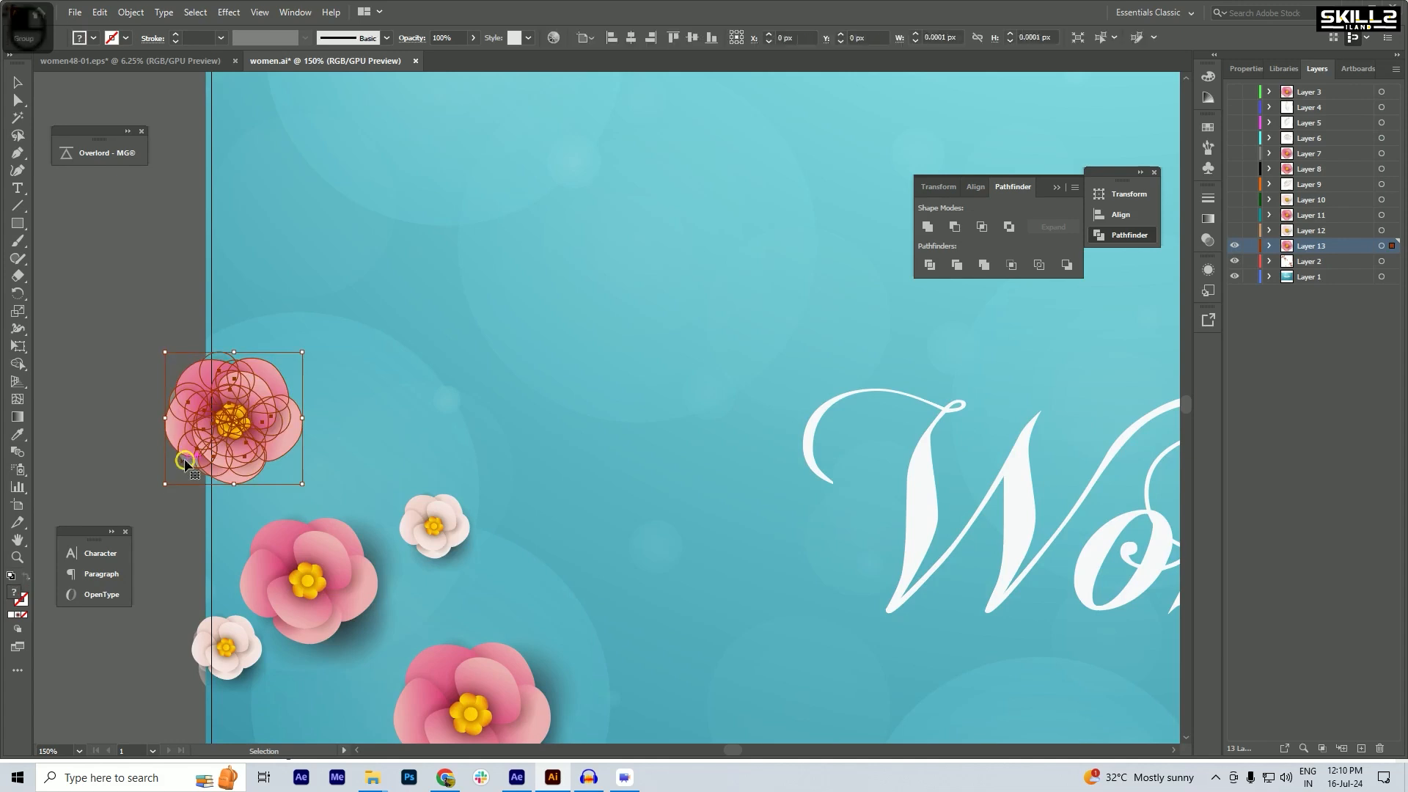
double_click(185, 464)
click(188, 462)
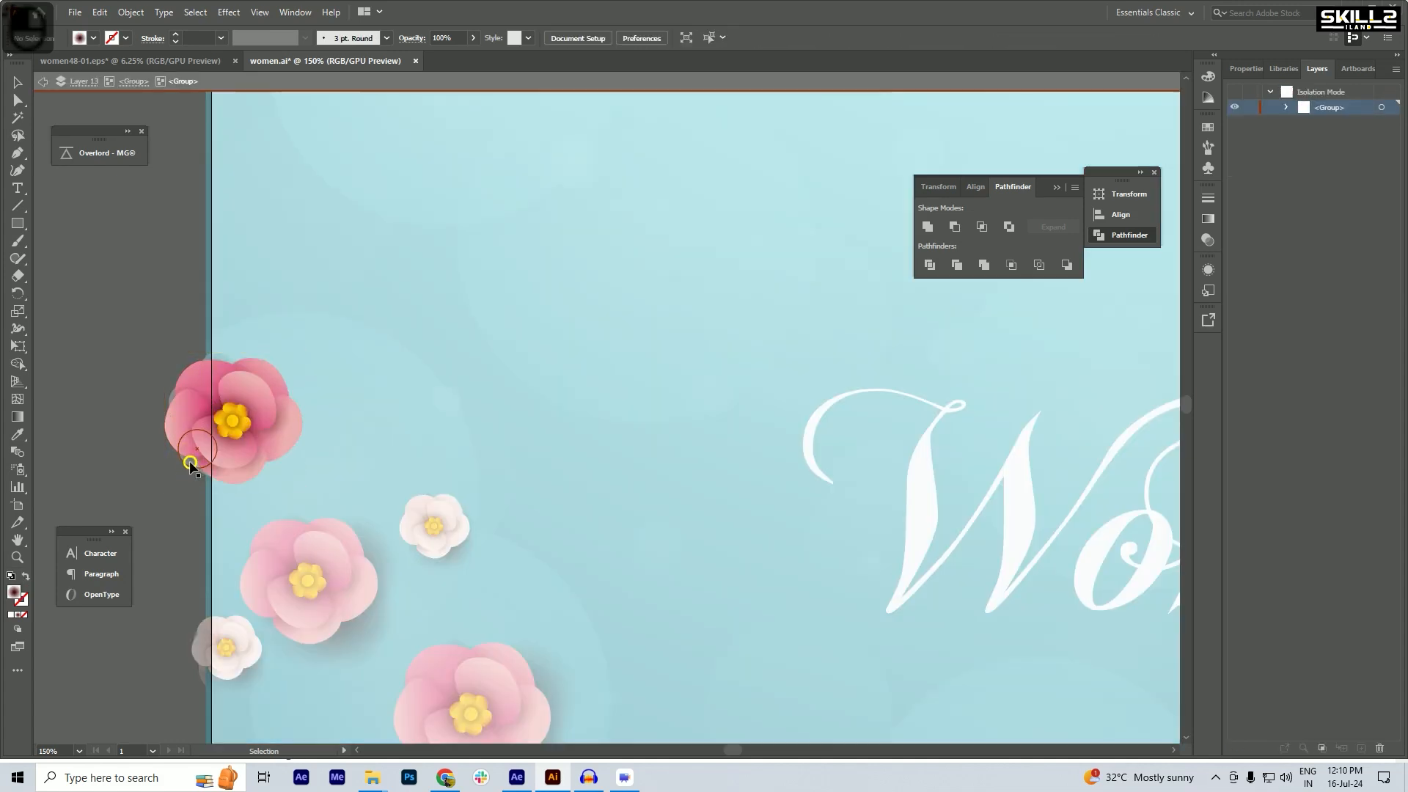
key(Delete)
key(Delete)
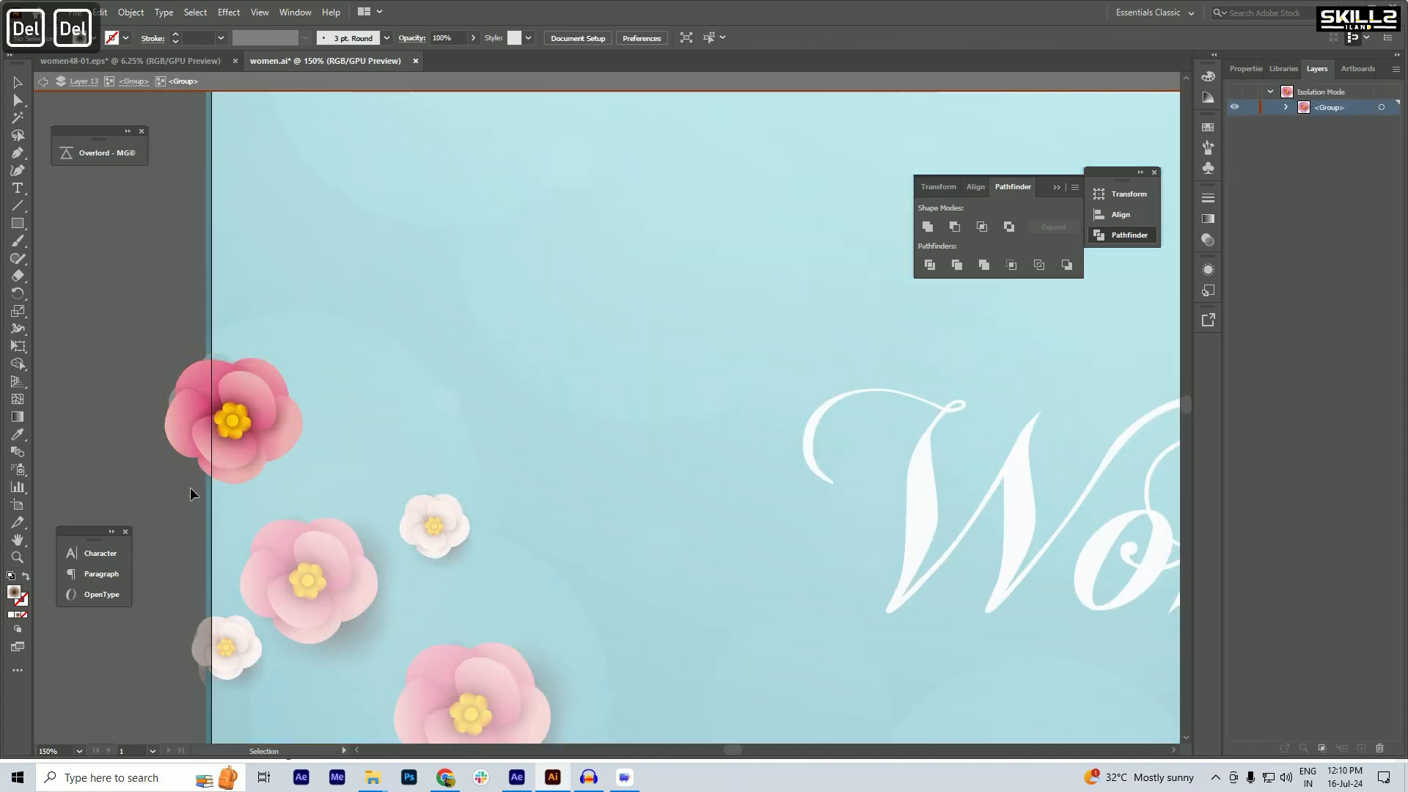
click(177, 411)
key(Delete)
key(Delete)
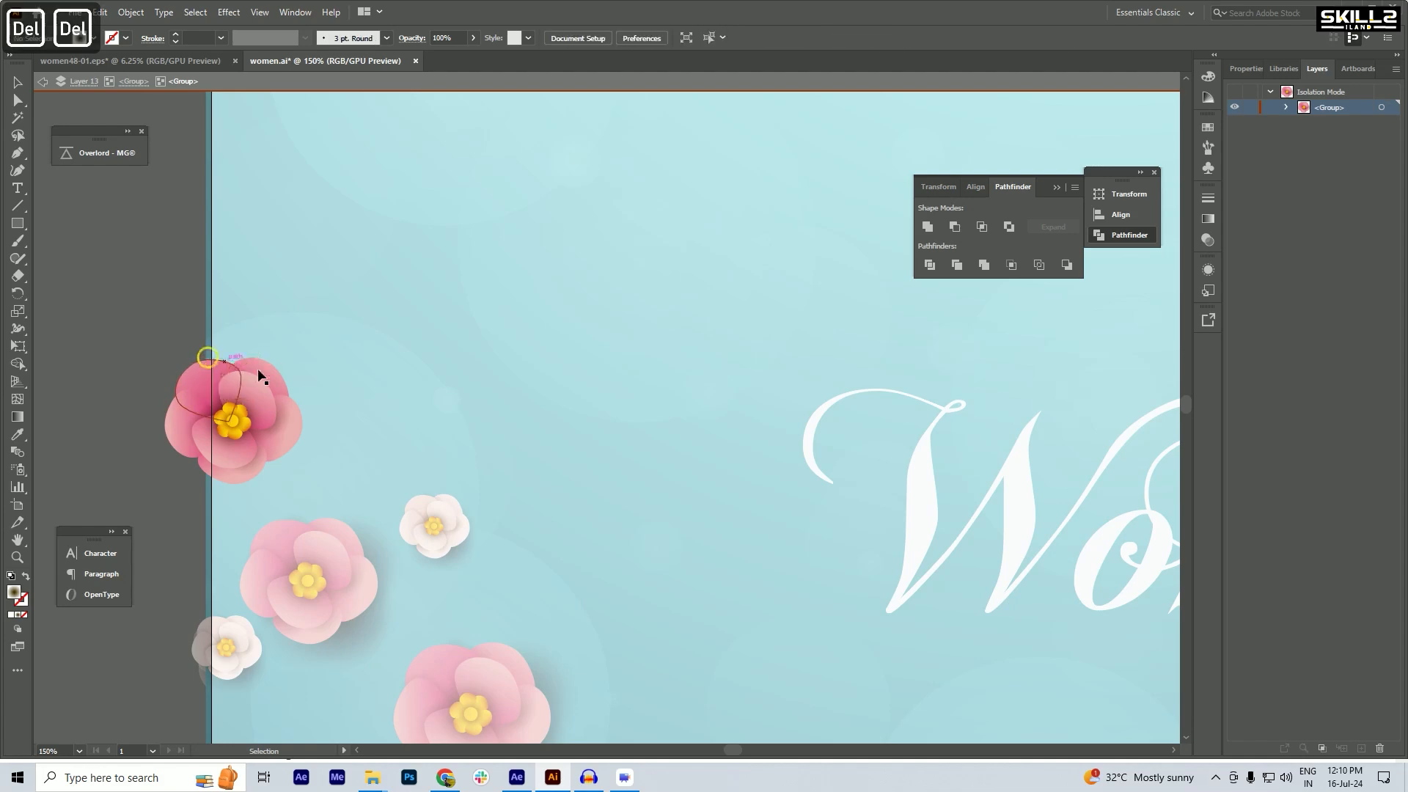
double_click(136, 353)
scroll(333, 355, down, 2)
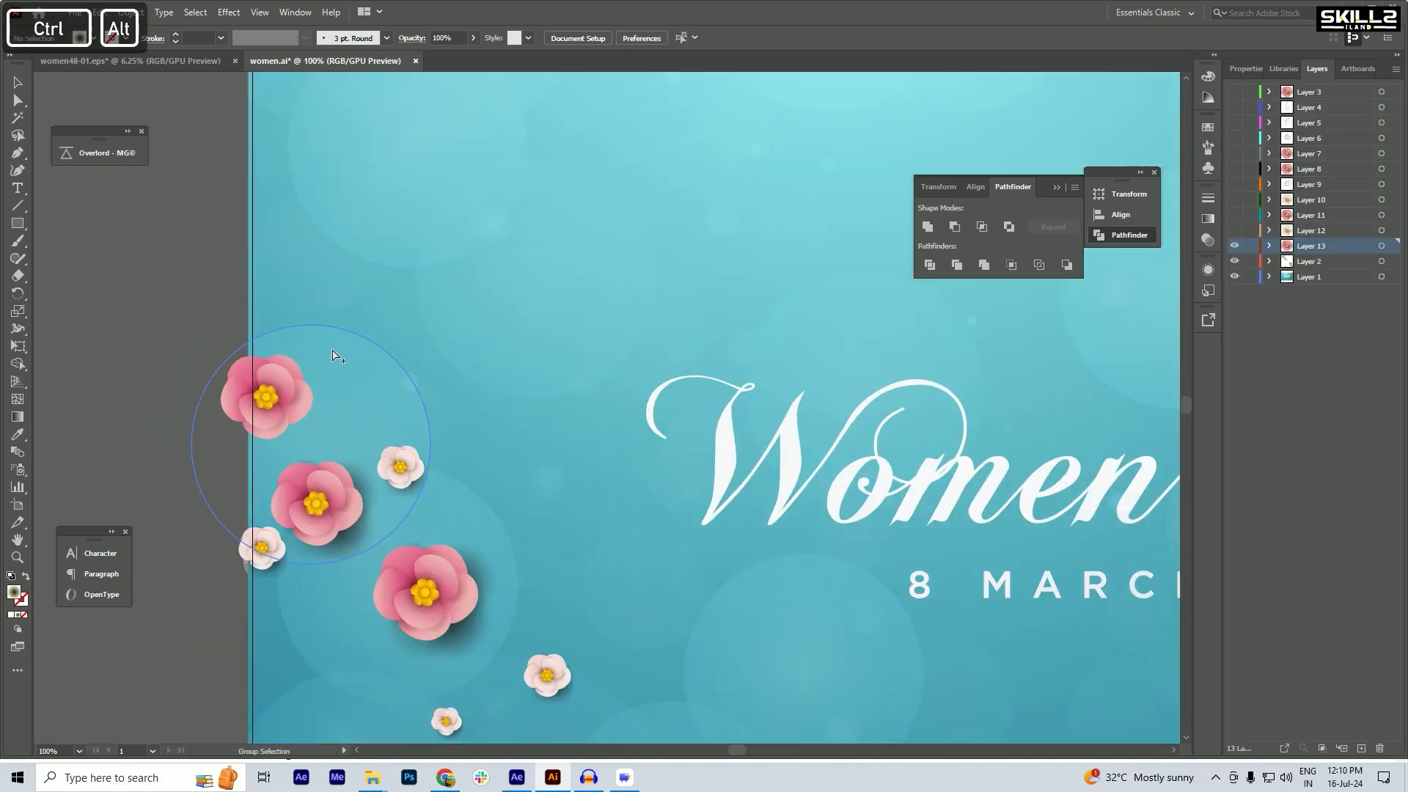
click(1236, 247)
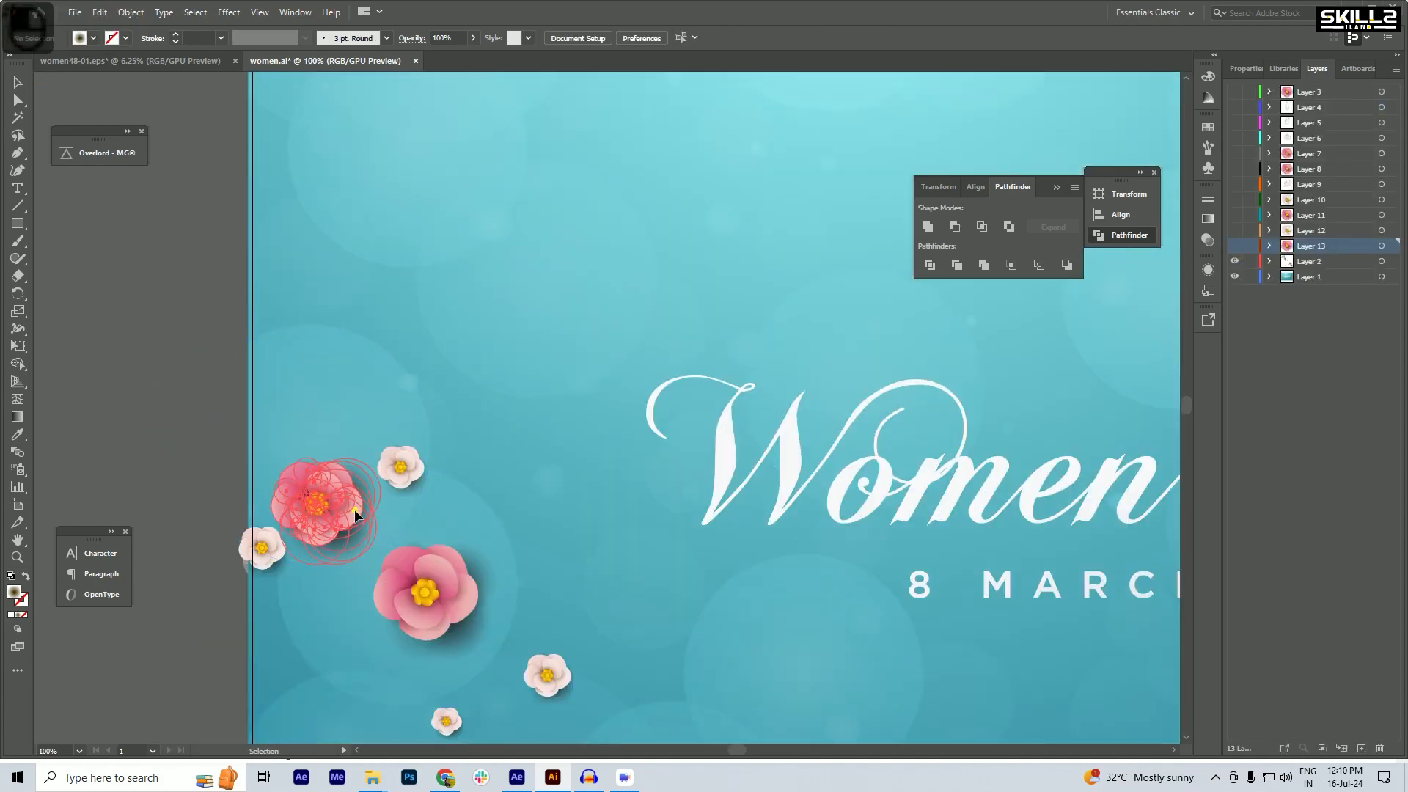
- Isolate the pink flower between the two white flowers, delete its stacked shadow circles and leave isolation mode
scroll(326, 546, up, 3)
double_click(337, 539)
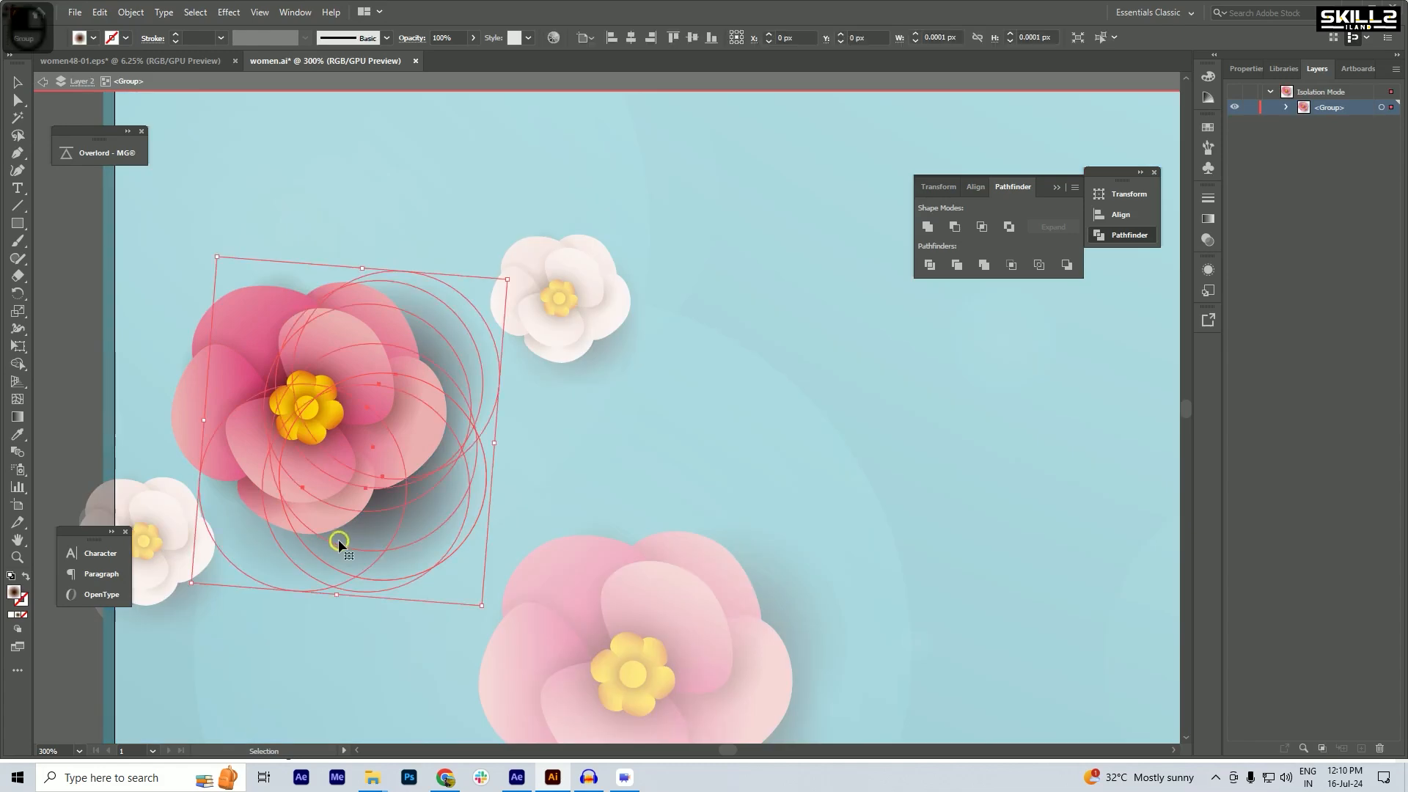
click(340, 544)
click(299, 369)
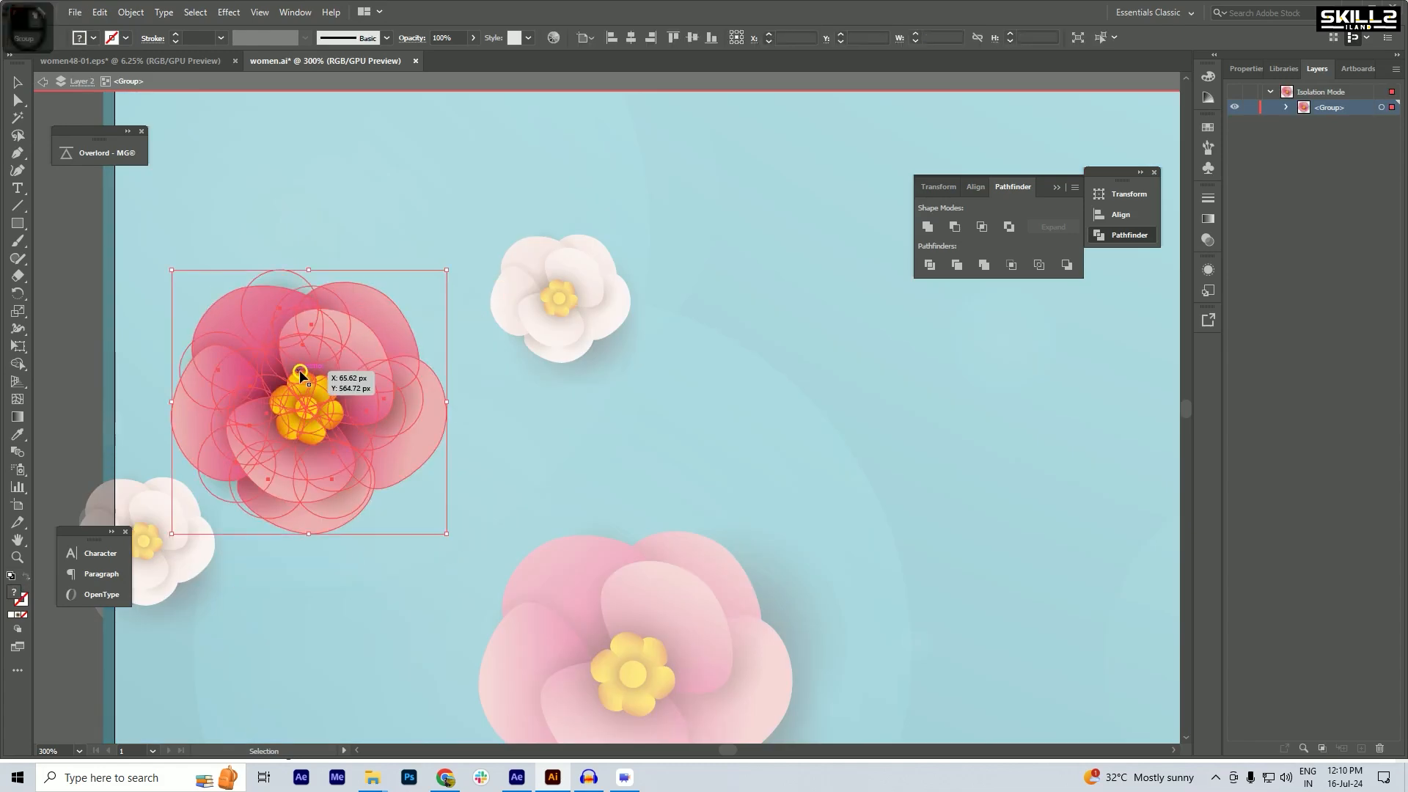
double_click(82, 342)
scroll(315, 355, down, 1)
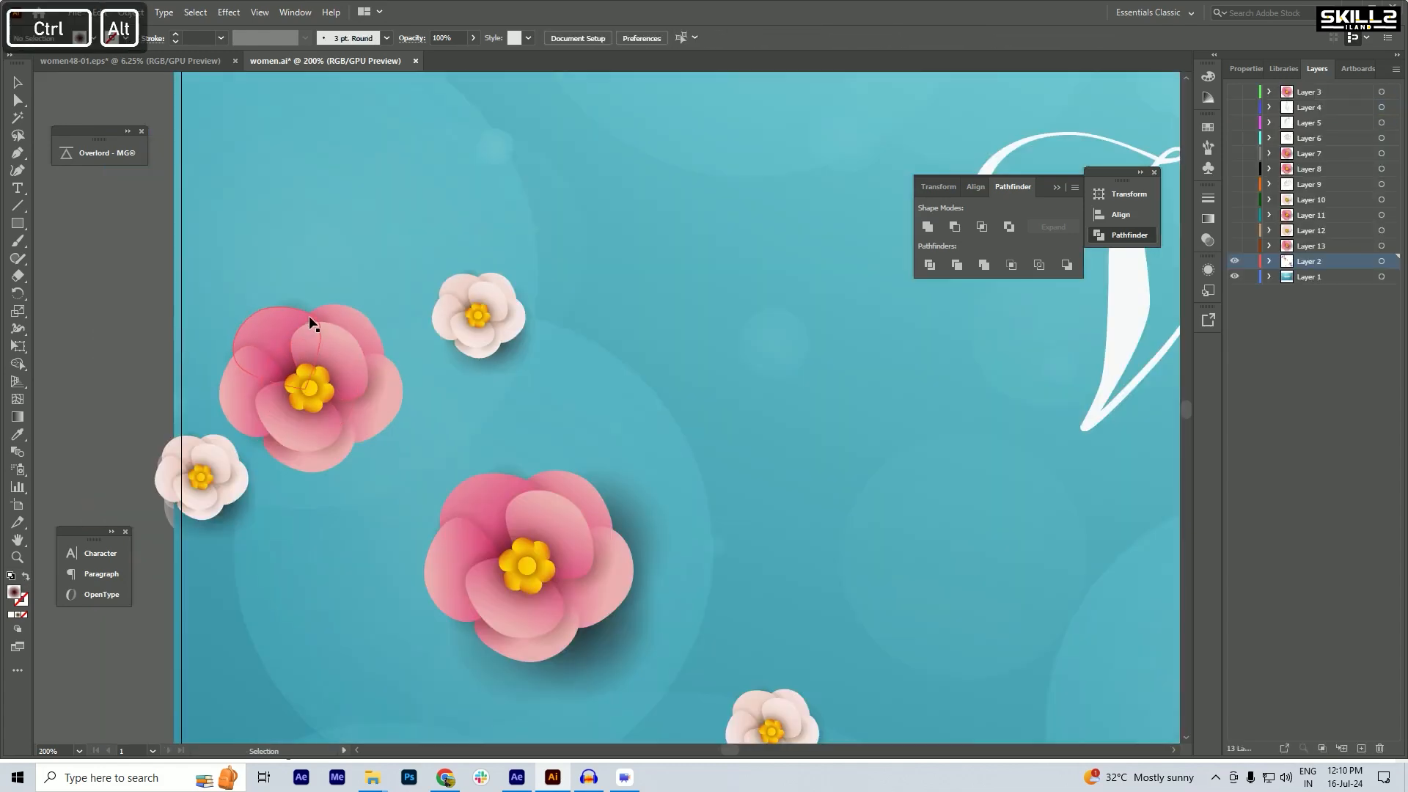
- Isolate the same pink flower's petal group, delete the leftover shadow circles along its upper and left edges and leave isolation mode
scroll(310, 323, up, 3)
double_click(293, 296)
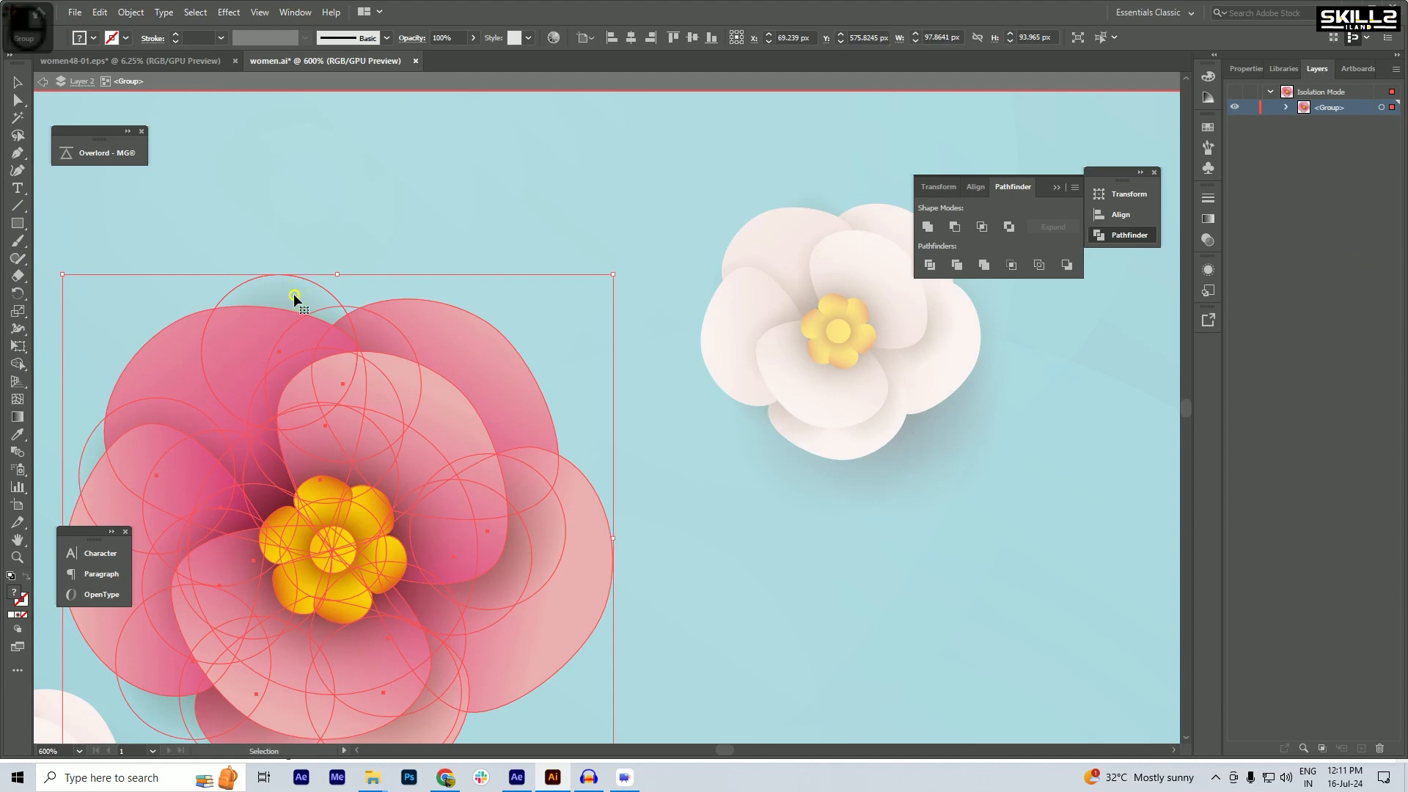
double_click(293, 294)
click(294, 293)
key(Delete)
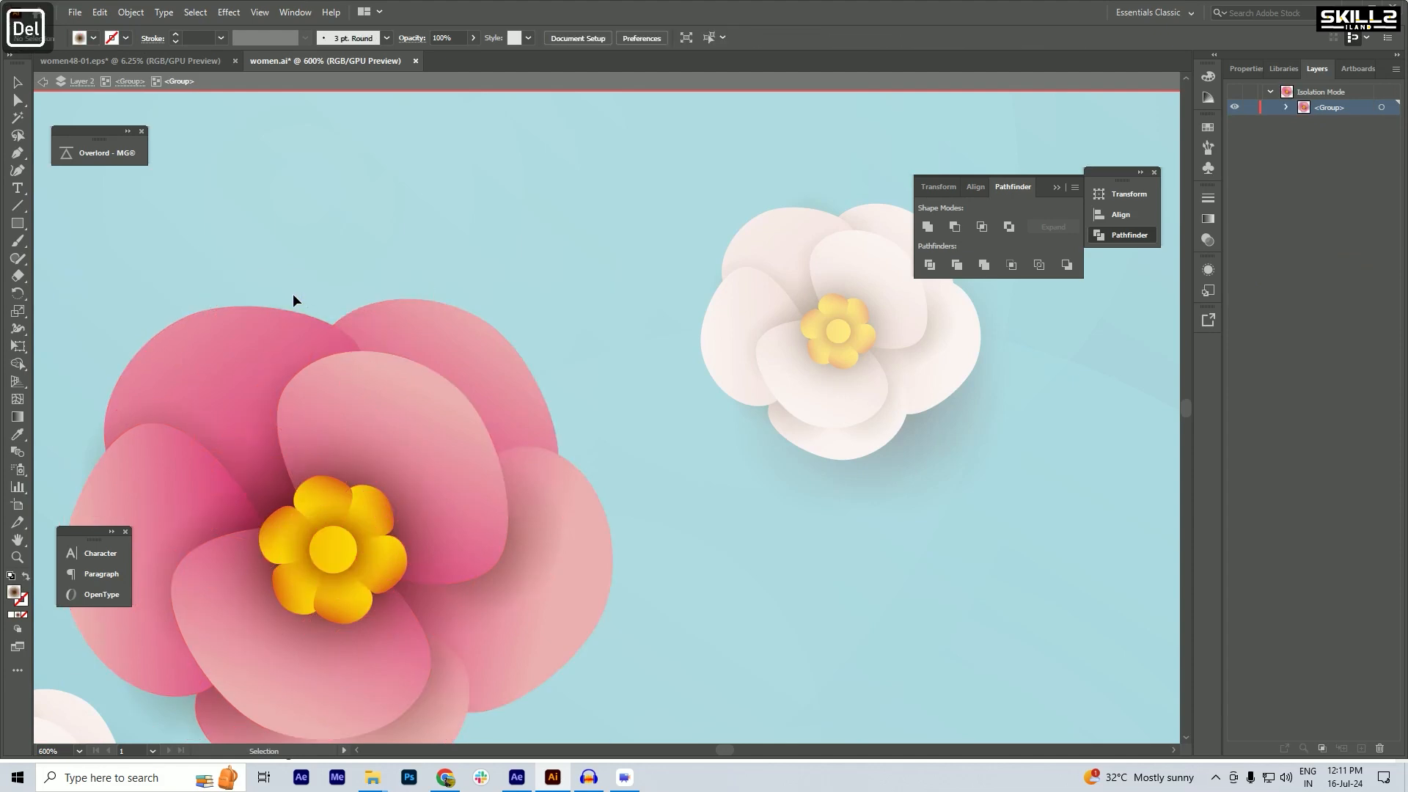
scroll(293, 300, down, 1)
click(166, 390)
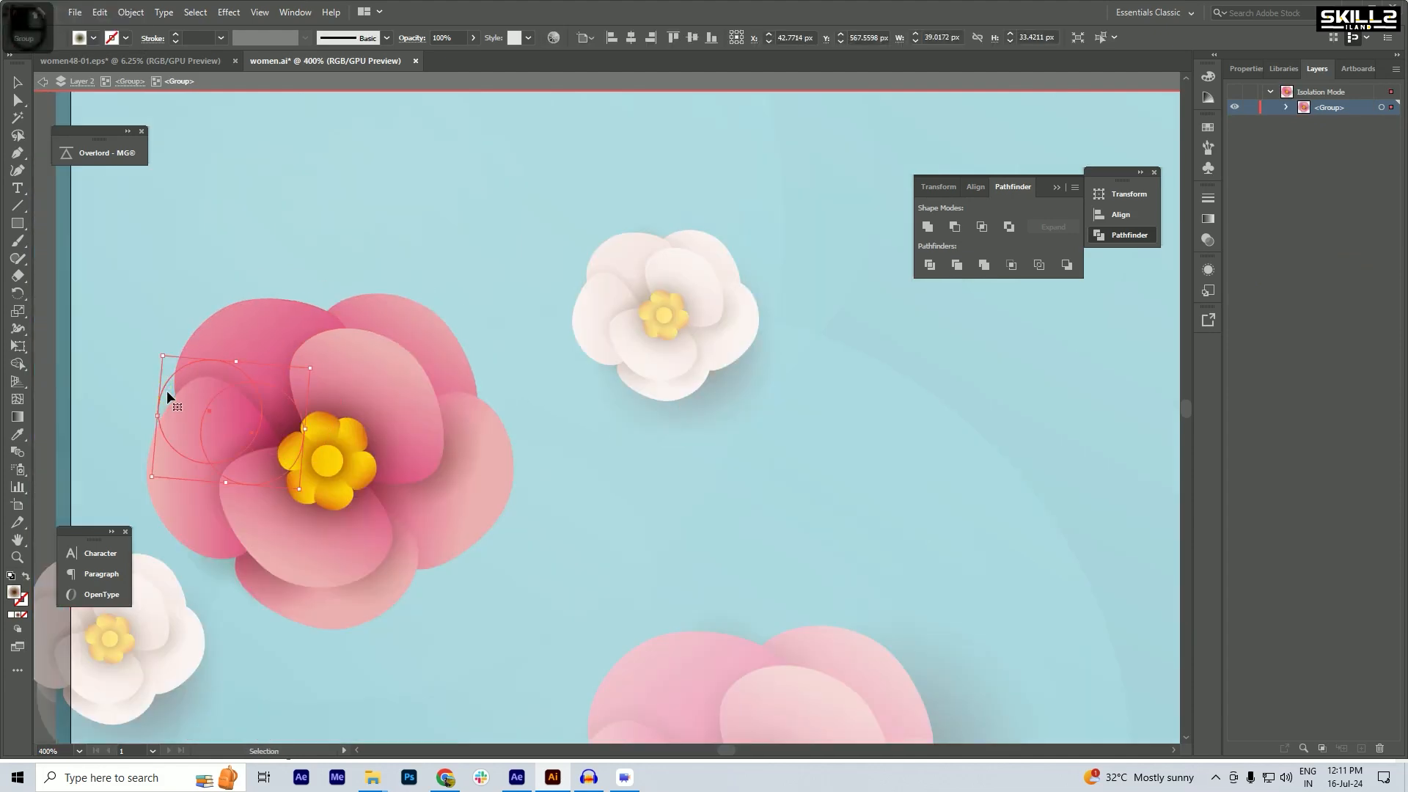
key(Delete)
key(Delete)
click(224, 581)
key(Delete)
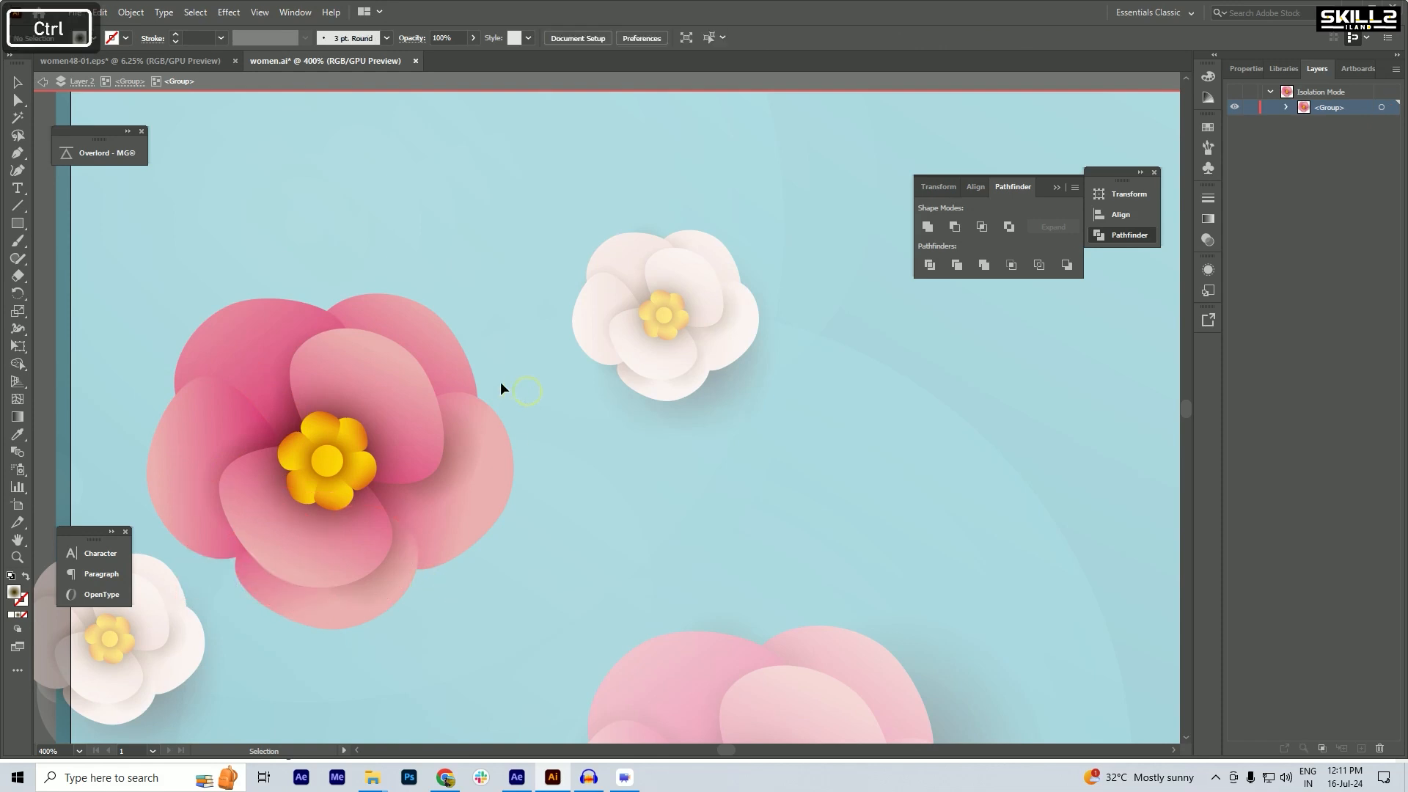
scroll(500, 381, down, 2)
double_click(168, 389)
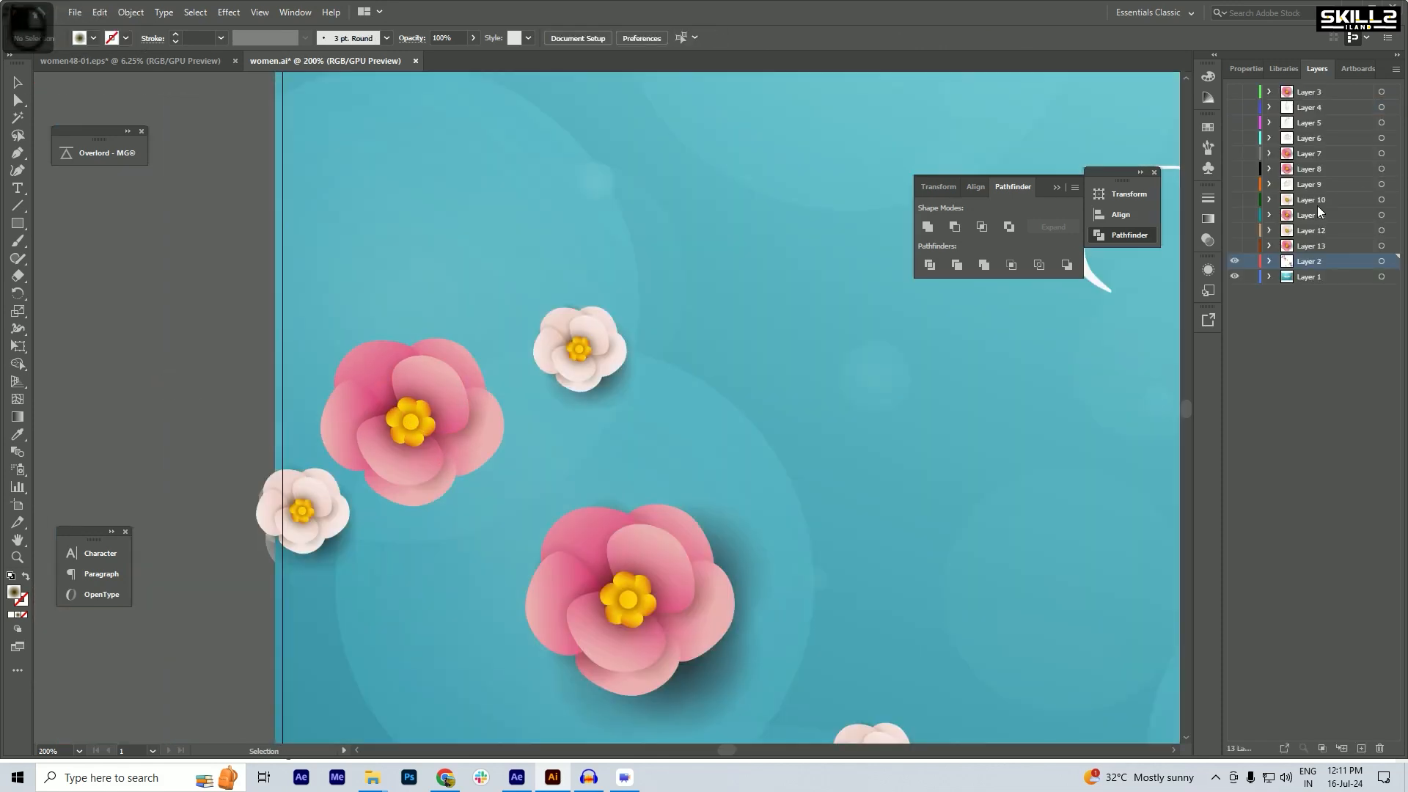
- Move the cleaned pink flower in place to its own new layer and hide that layer
click(1235, 262)
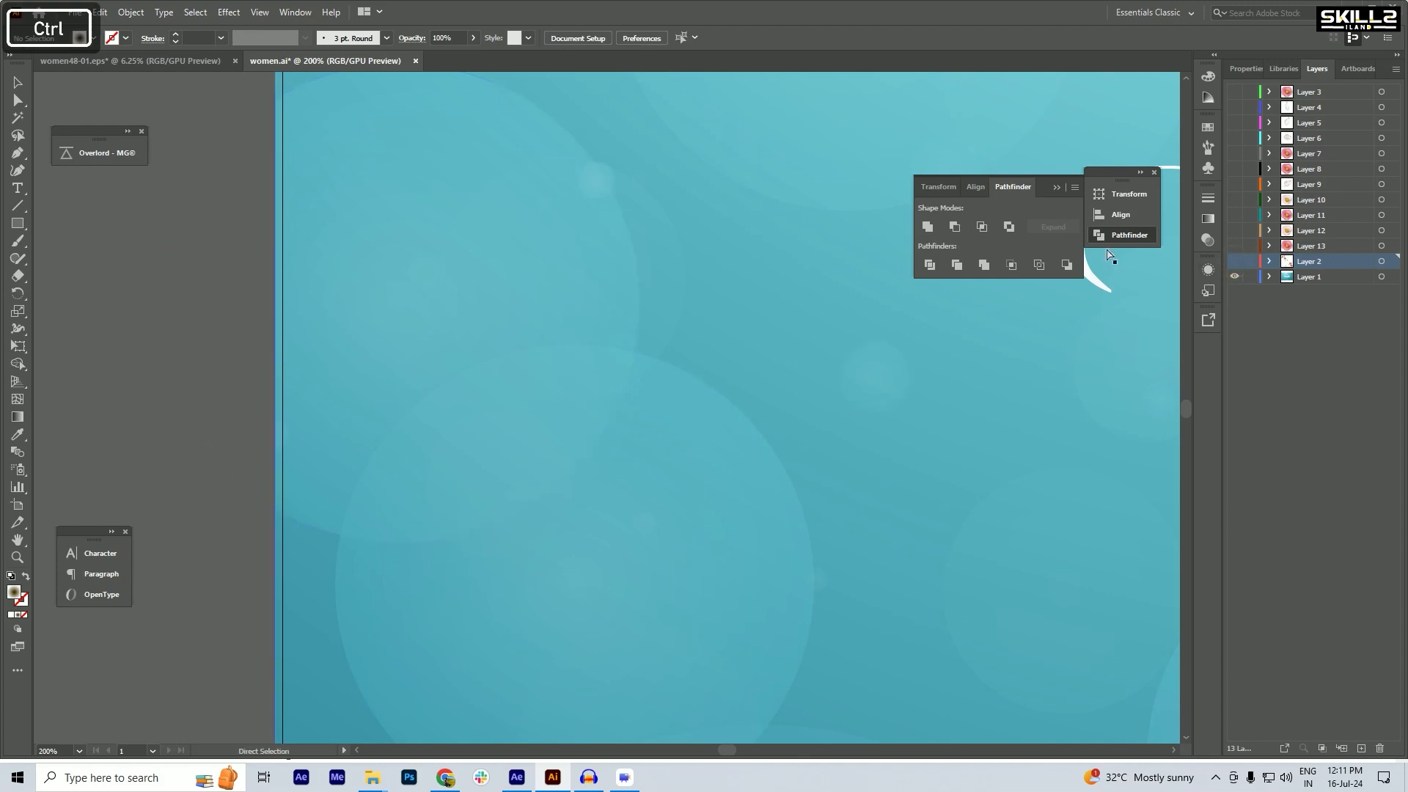
click(1235, 262)
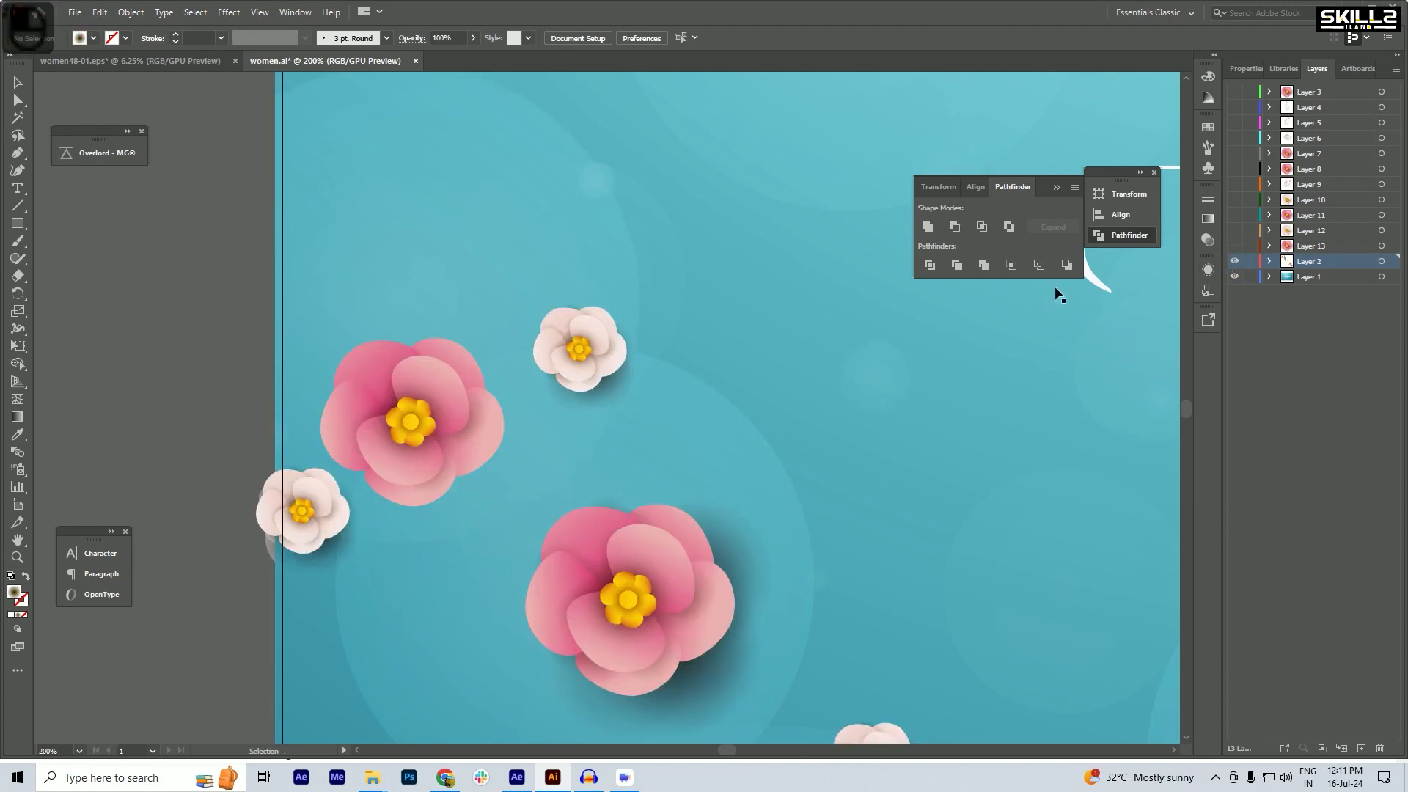
scroll(556, 339, down, 1)
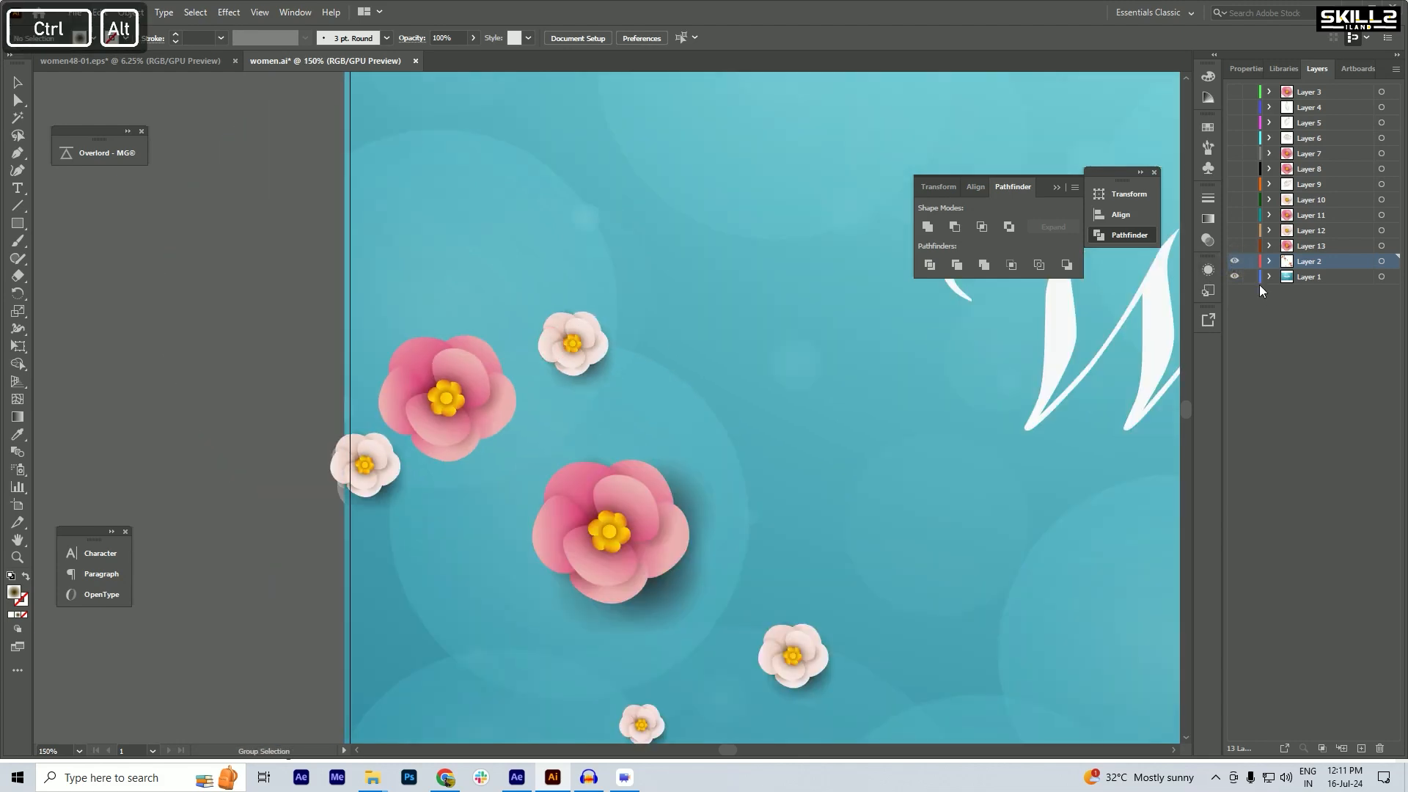
click(451, 412)
key(ctrl+x)
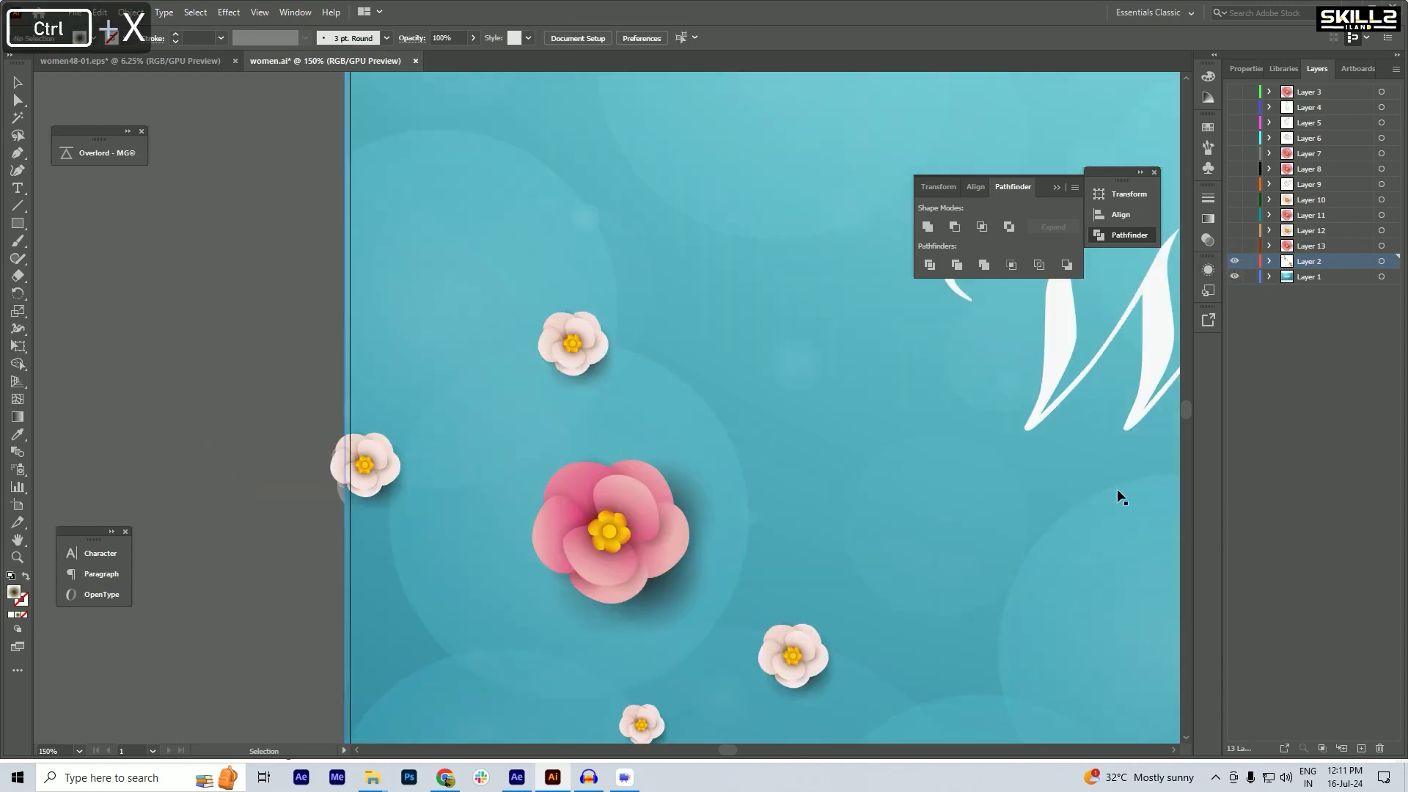
click(1361, 747)
key(ctrl+shift+v)
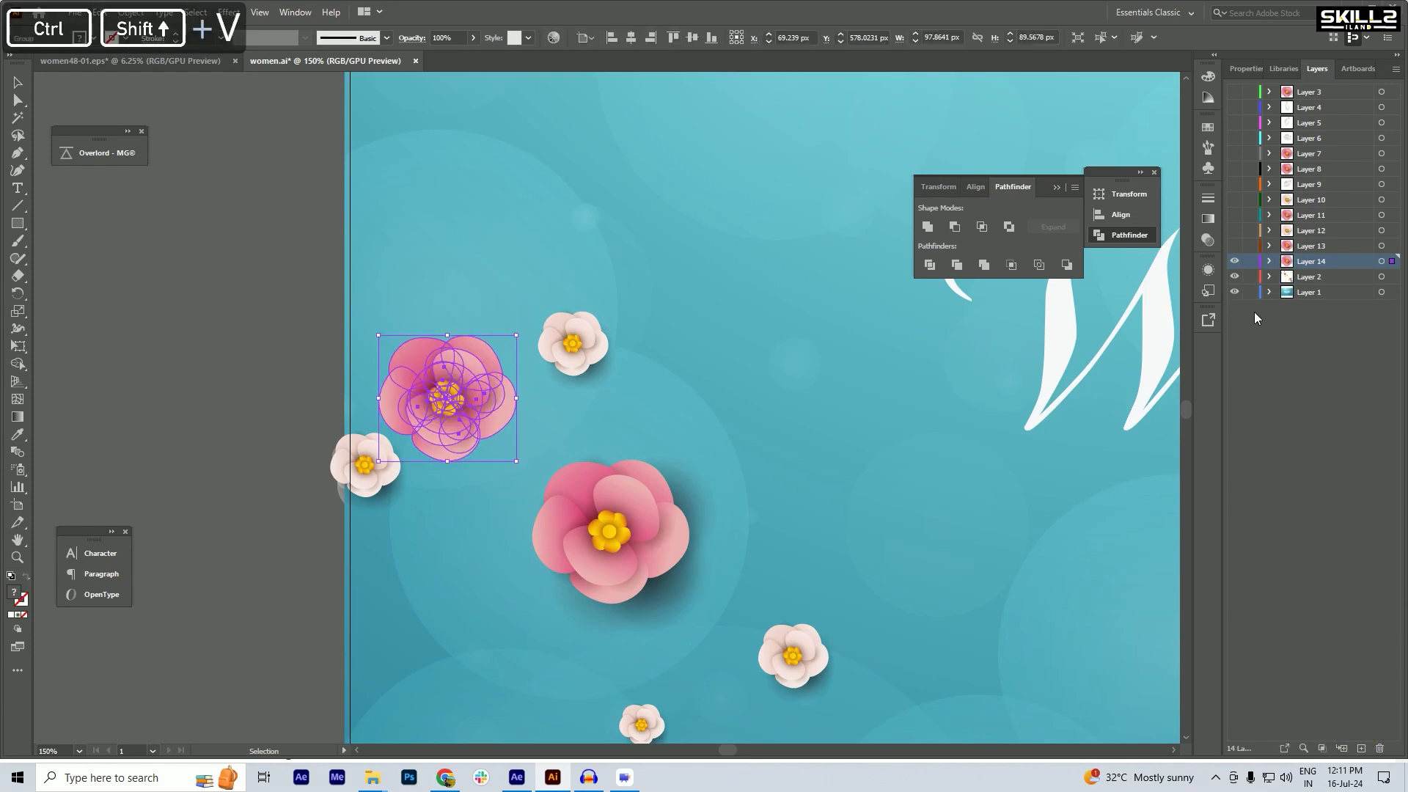
click(1234, 261)
- Isolate the topmost remaining white flower, above the large pink flower
scroll(244, 357, down, 4)
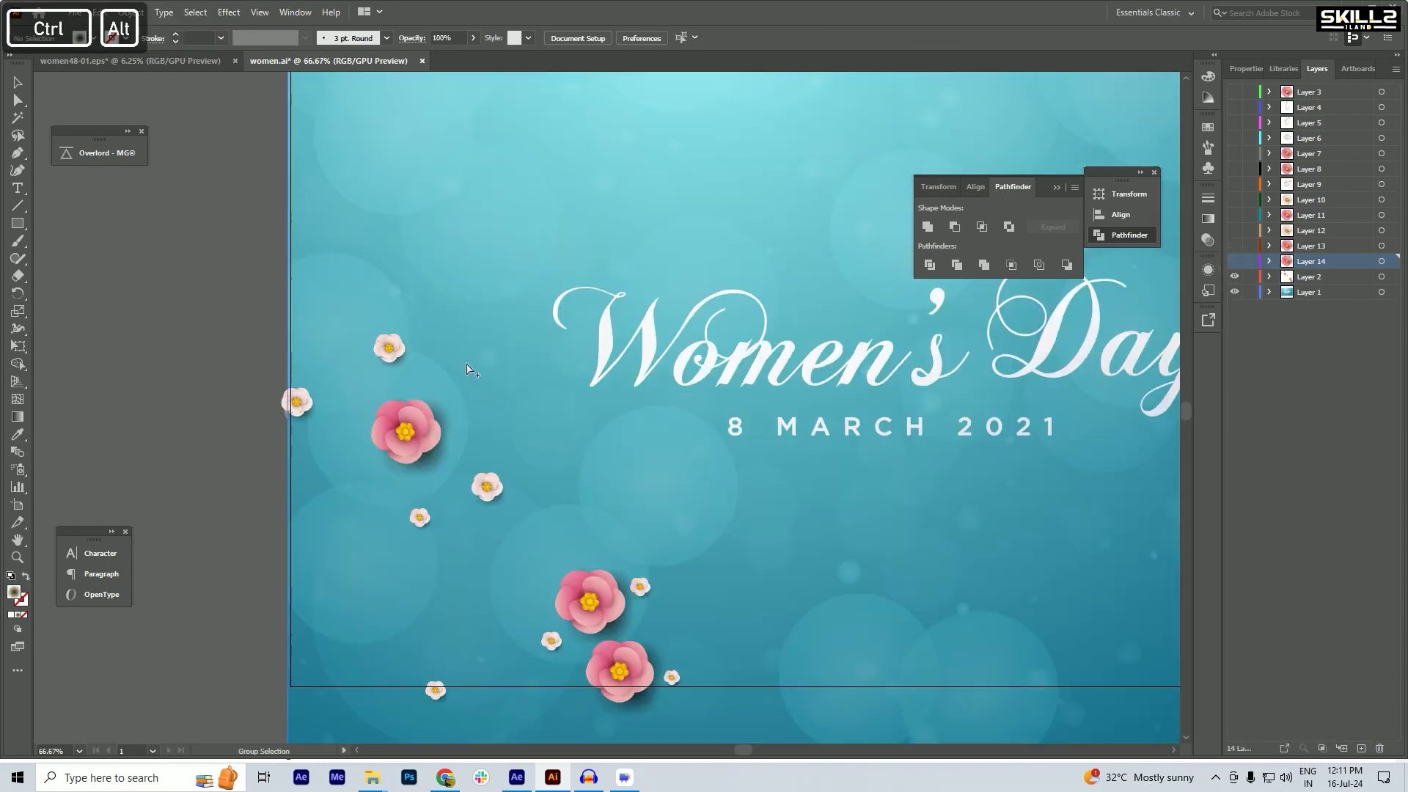
scroll(456, 361, up, 8)
double_click(413, 404)
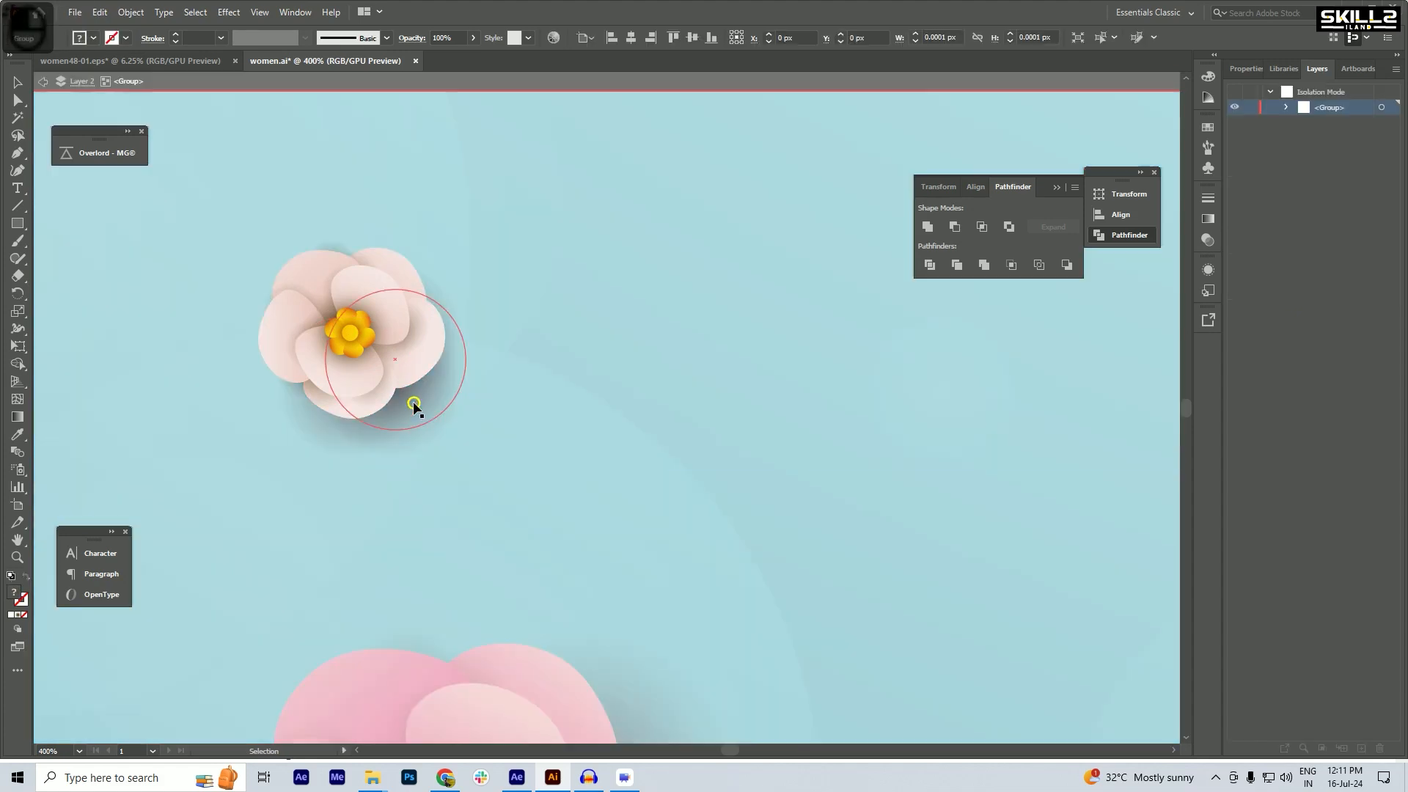
- Try deleting the white flower's shadow group and a single shadow circle inside it, undoing each deletion
click(418, 402)
key(Delete)
click(376, 363)
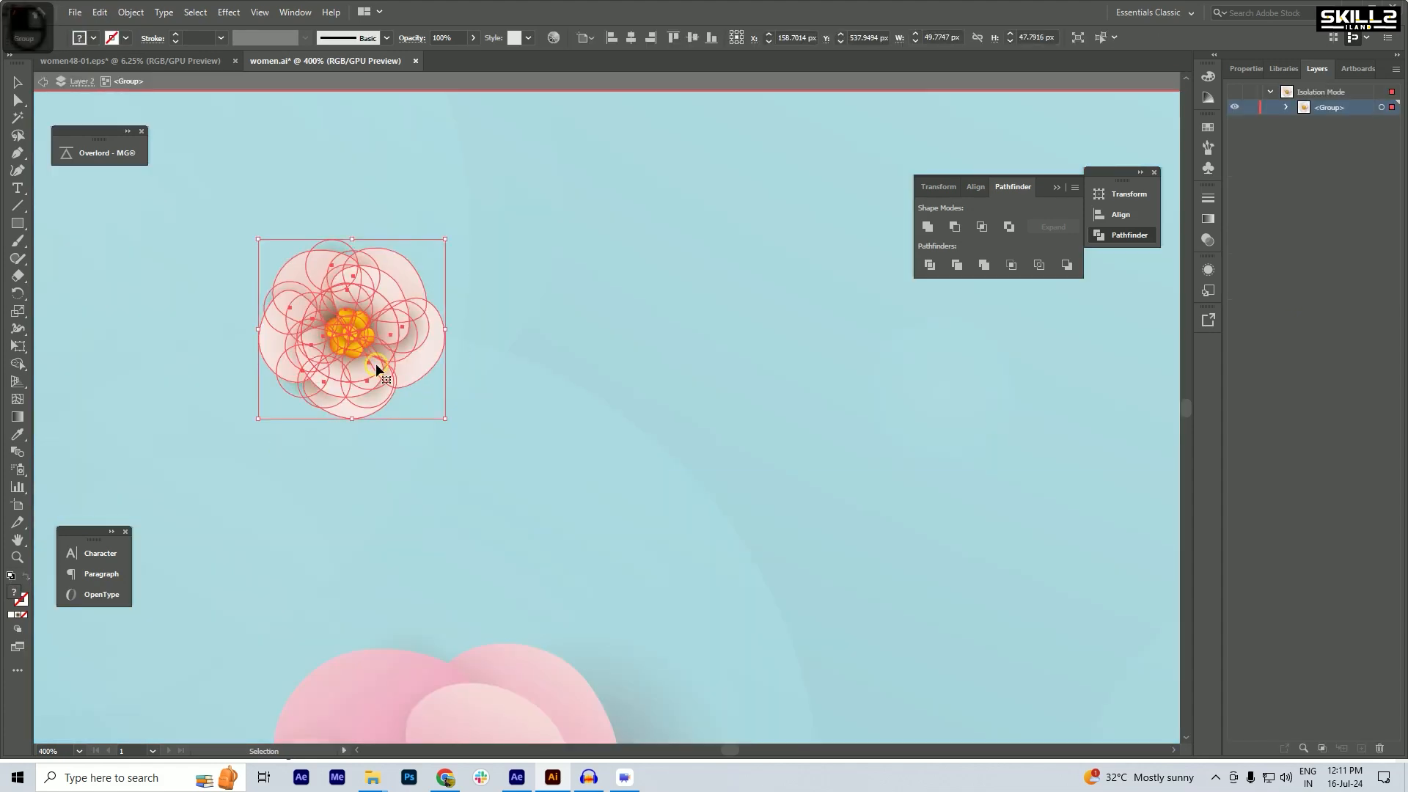
key(ctrl+z)
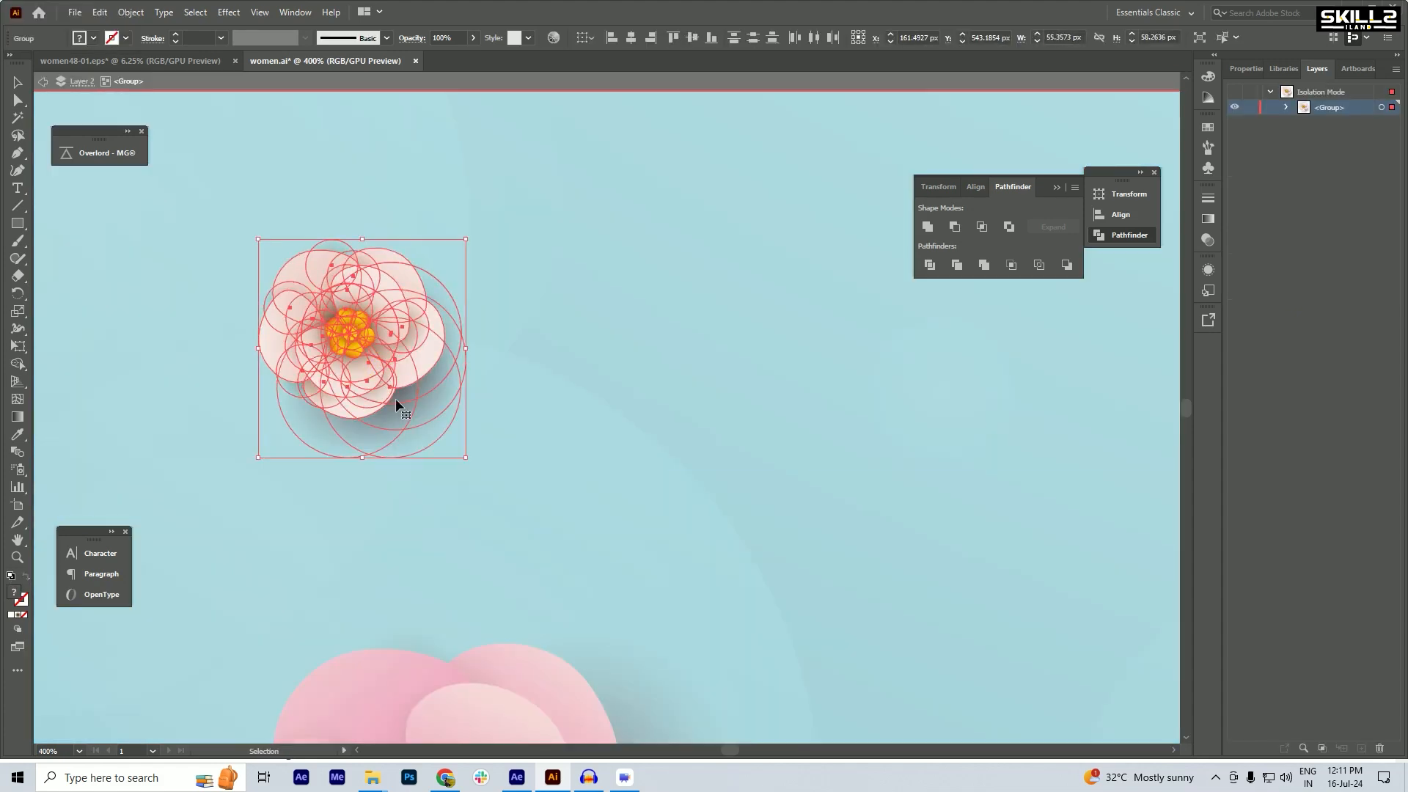
key(Delete)
key(ctrl+z)
double_click(410, 399)
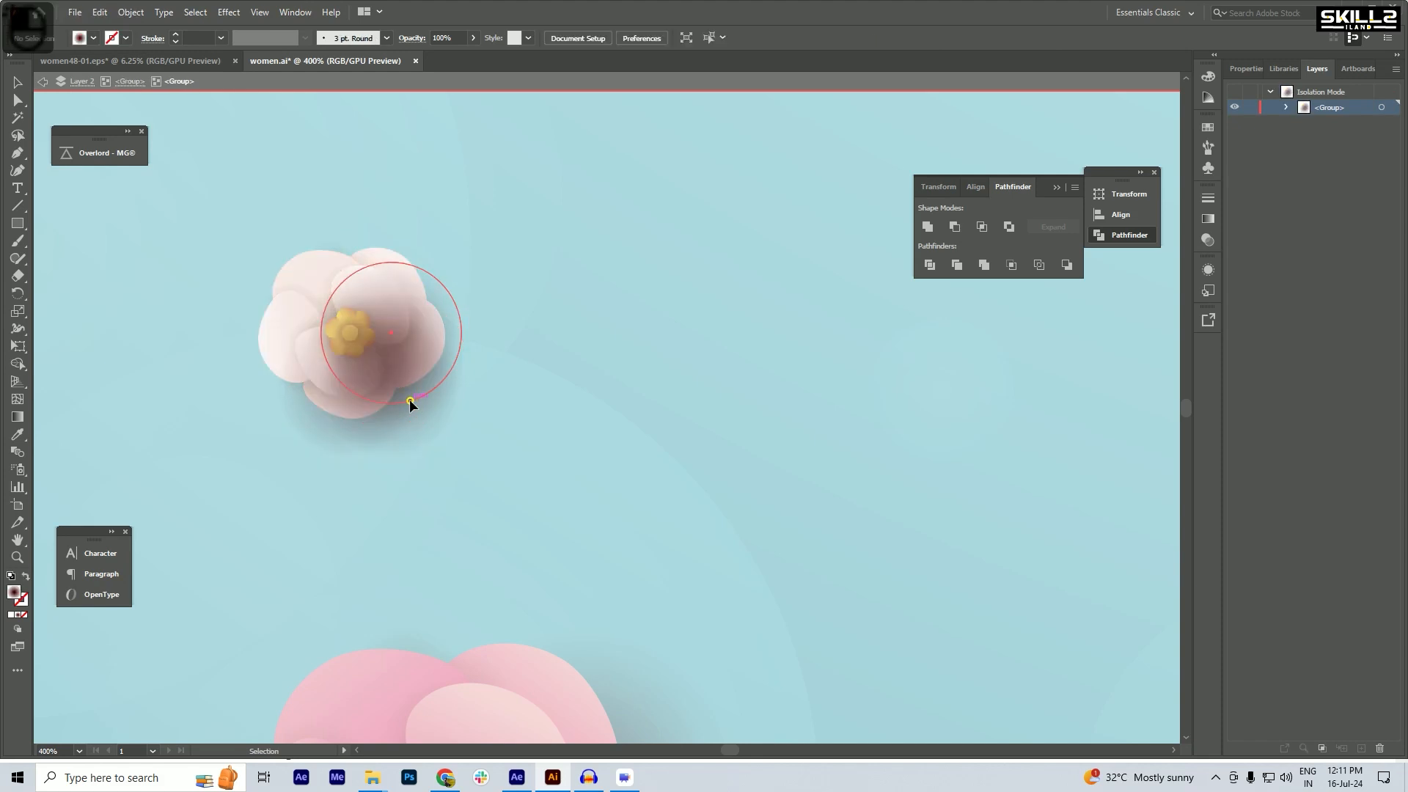
click(405, 408)
key(Delete)
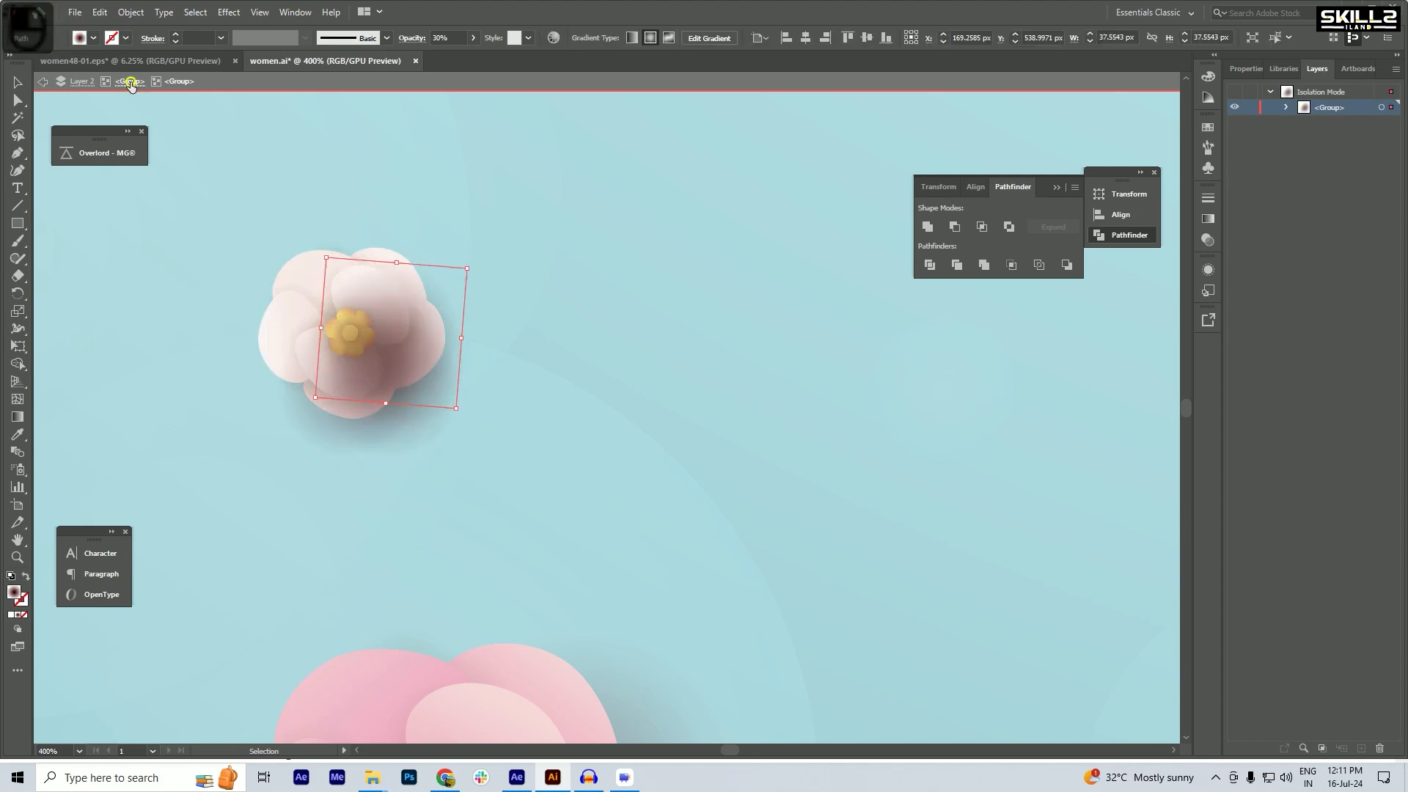
key(ctrl+z)
- Delete the isolated white flower's shadow group and move the flower in place to its own new layer
key(Delete)
key(ctrl+a)
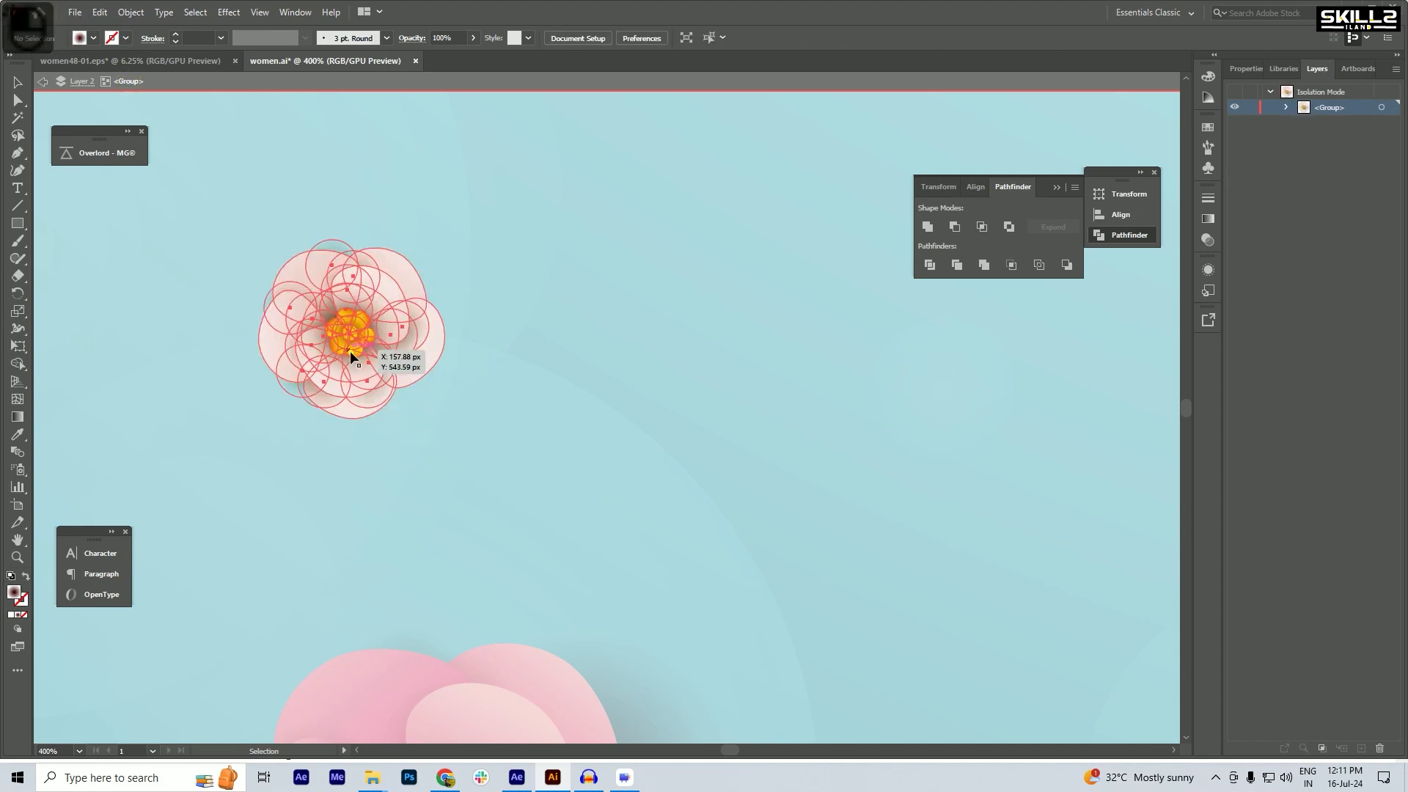
key(ctrl+x)
scroll(439, 375, down, 4)
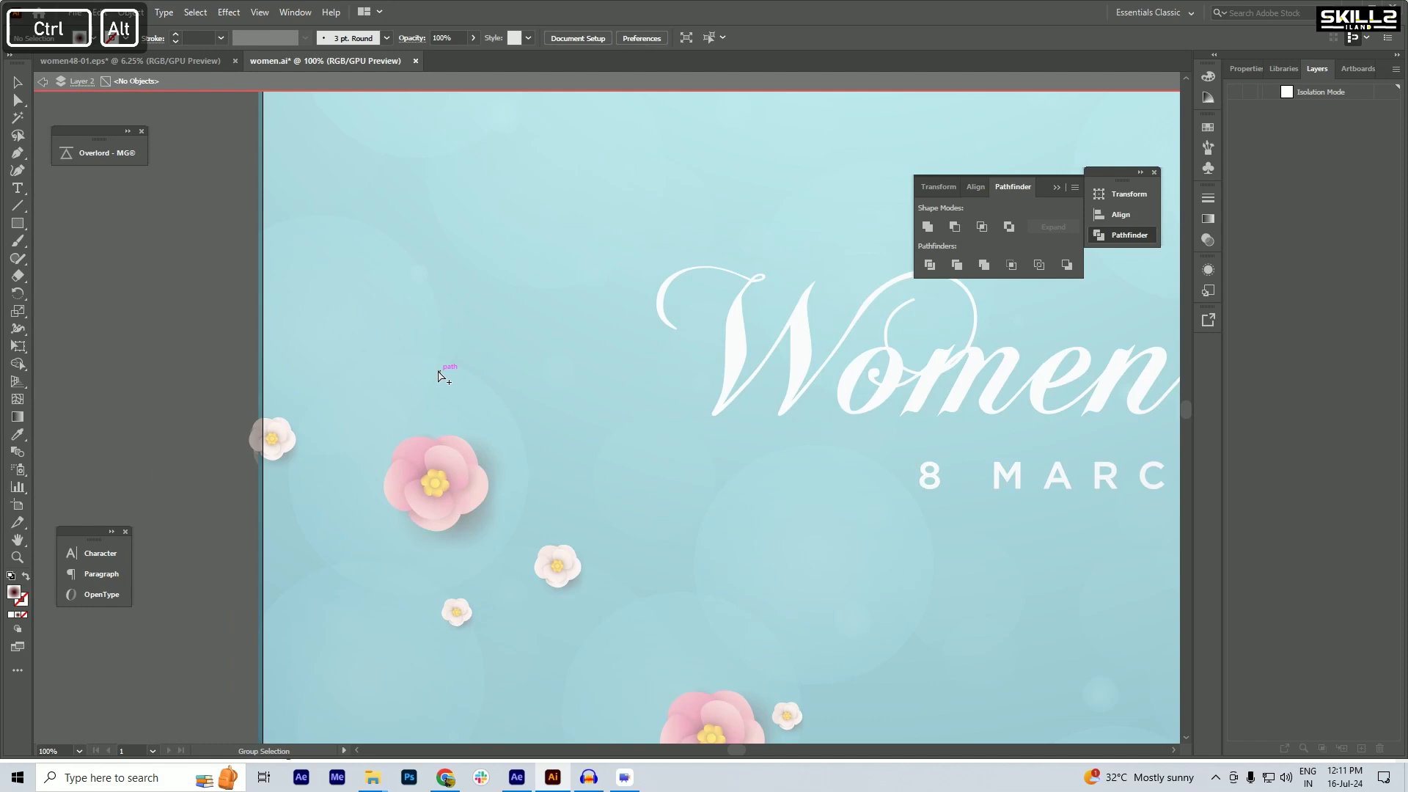
double_click(192, 371)
click(1362, 749)
key(ctrl+shift+v)
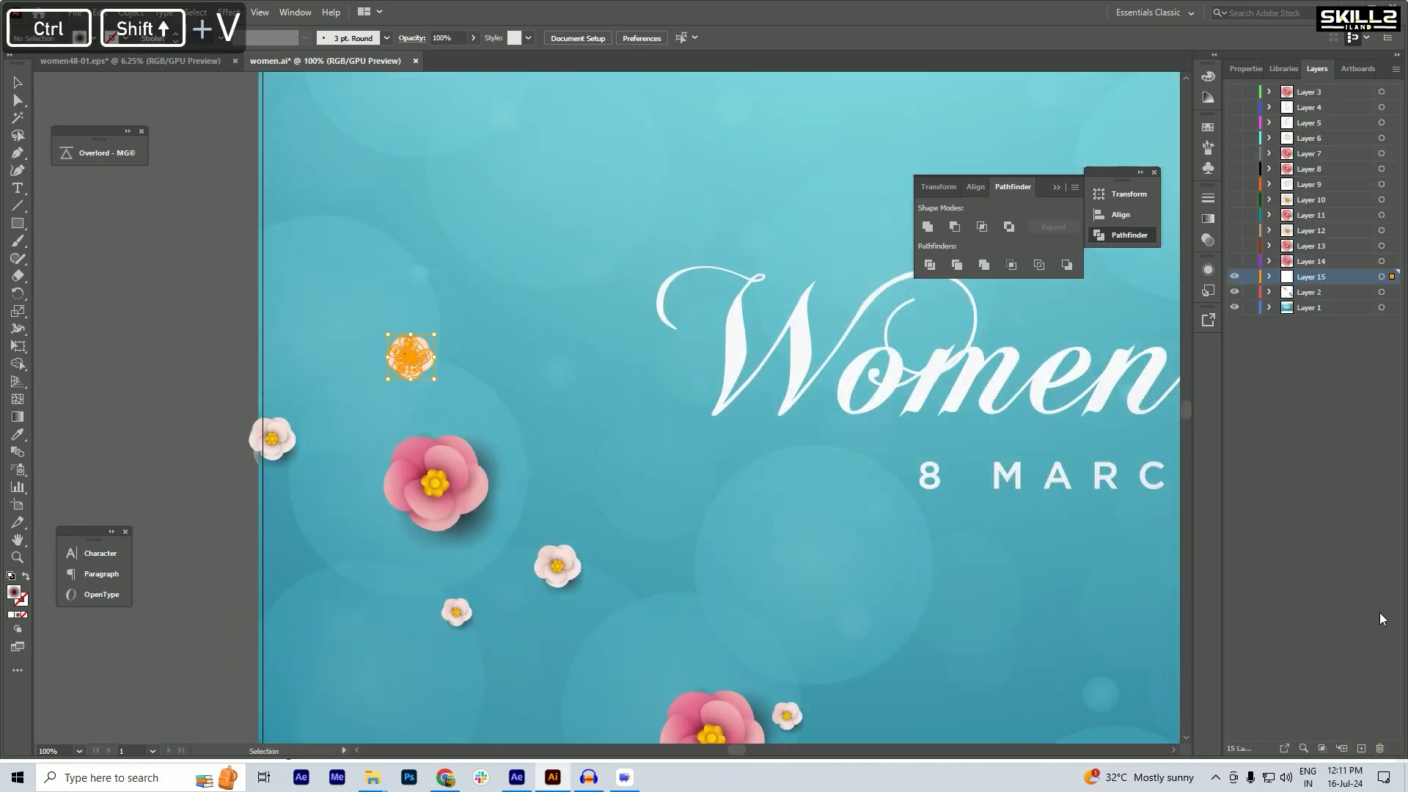
- Hide the previous white flower's new layer and delete the shadow group of the white flower on the artboard's left edge
click(1235, 277)
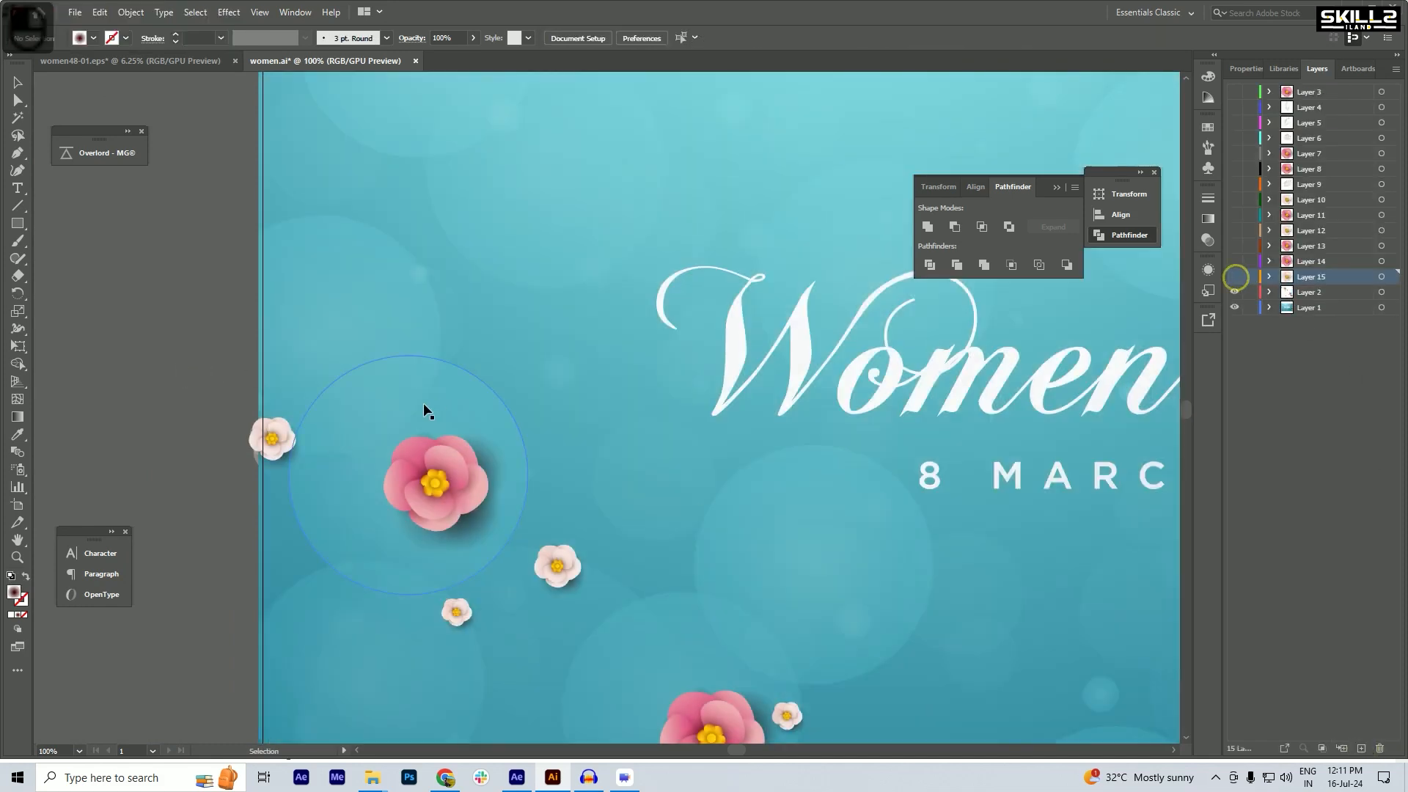
click(267, 443)
scroll(267, 457, up, 3)
double_click(272, 472)
click(274, 473)
key(Delete)
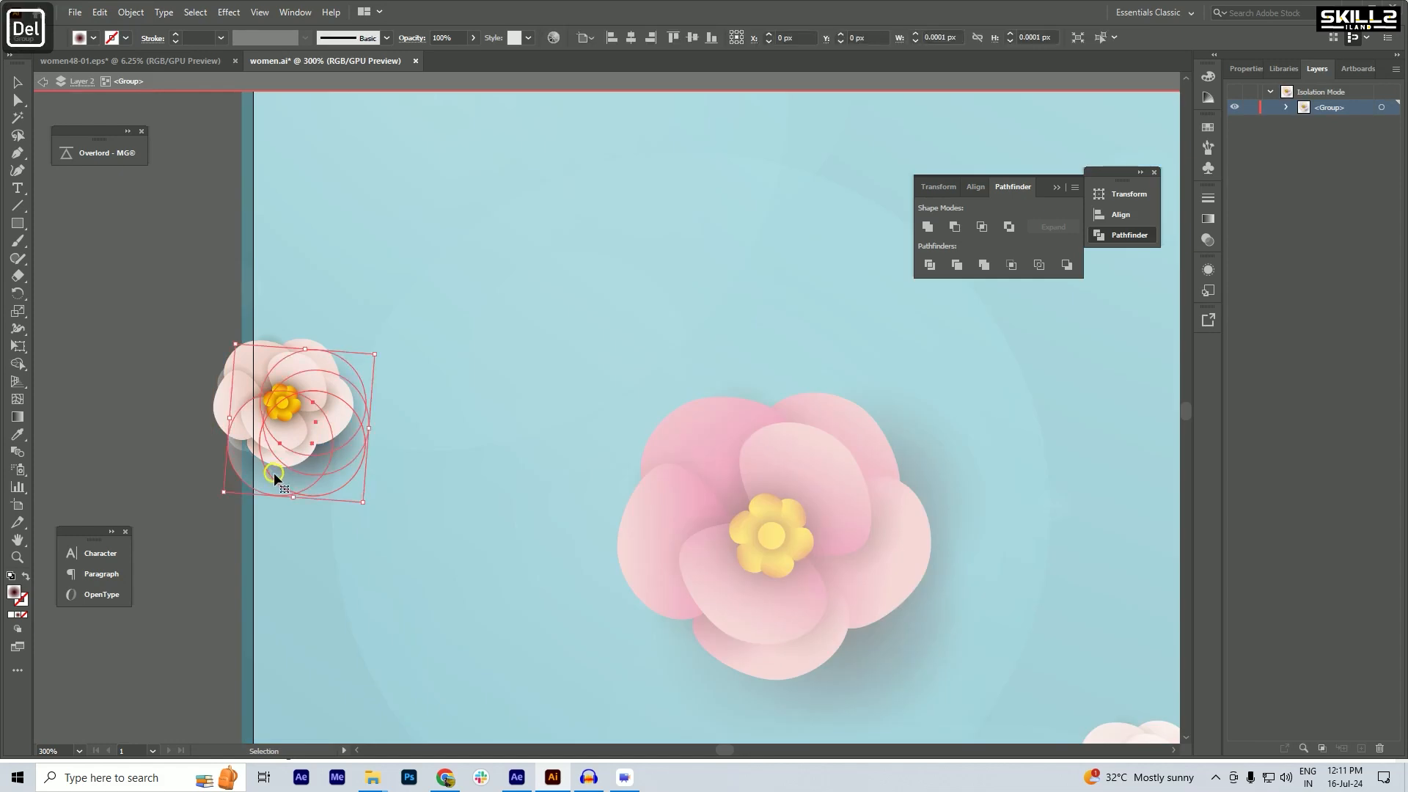
double_click(178, 403)
- Move the cleaned left-edge white flower in place to its own new layer and hide that layer
ctrl+click(273, 410)
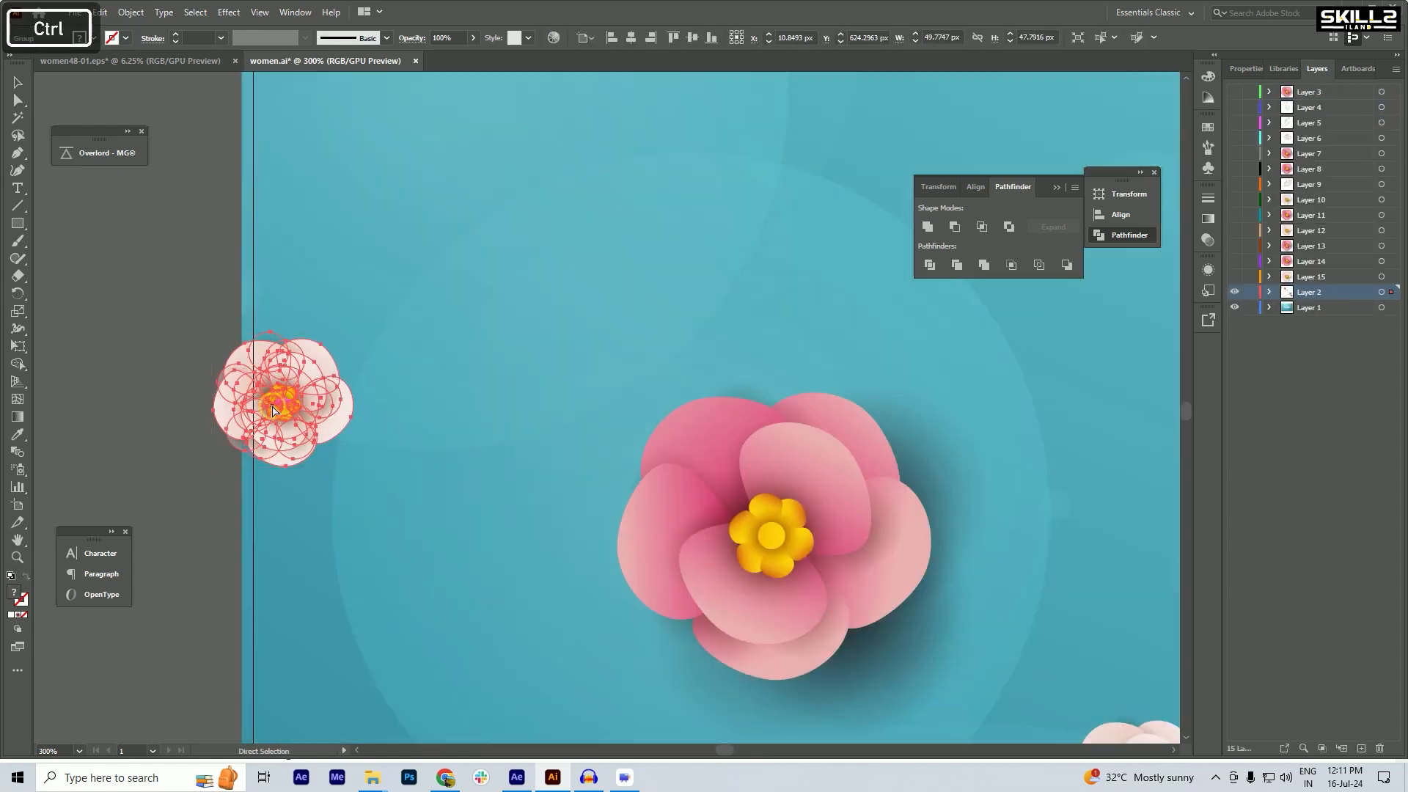
key(ctrl+x)
click(1361, 748)
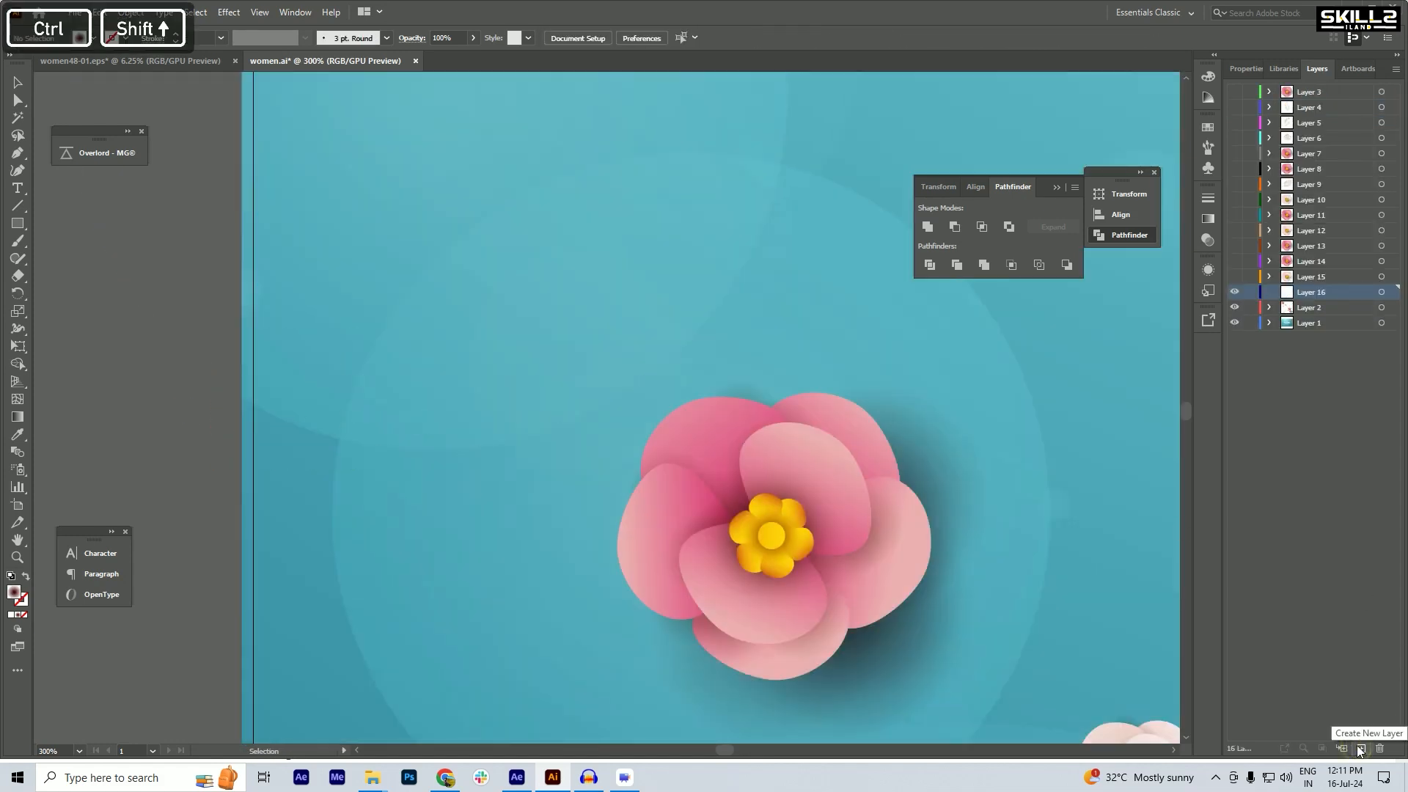
key(ctrl+shift+v)
click(1235, 292)
- Isolate the large pink flower near the artboard's left edge and delete its shadow group
key(ctrl+1)
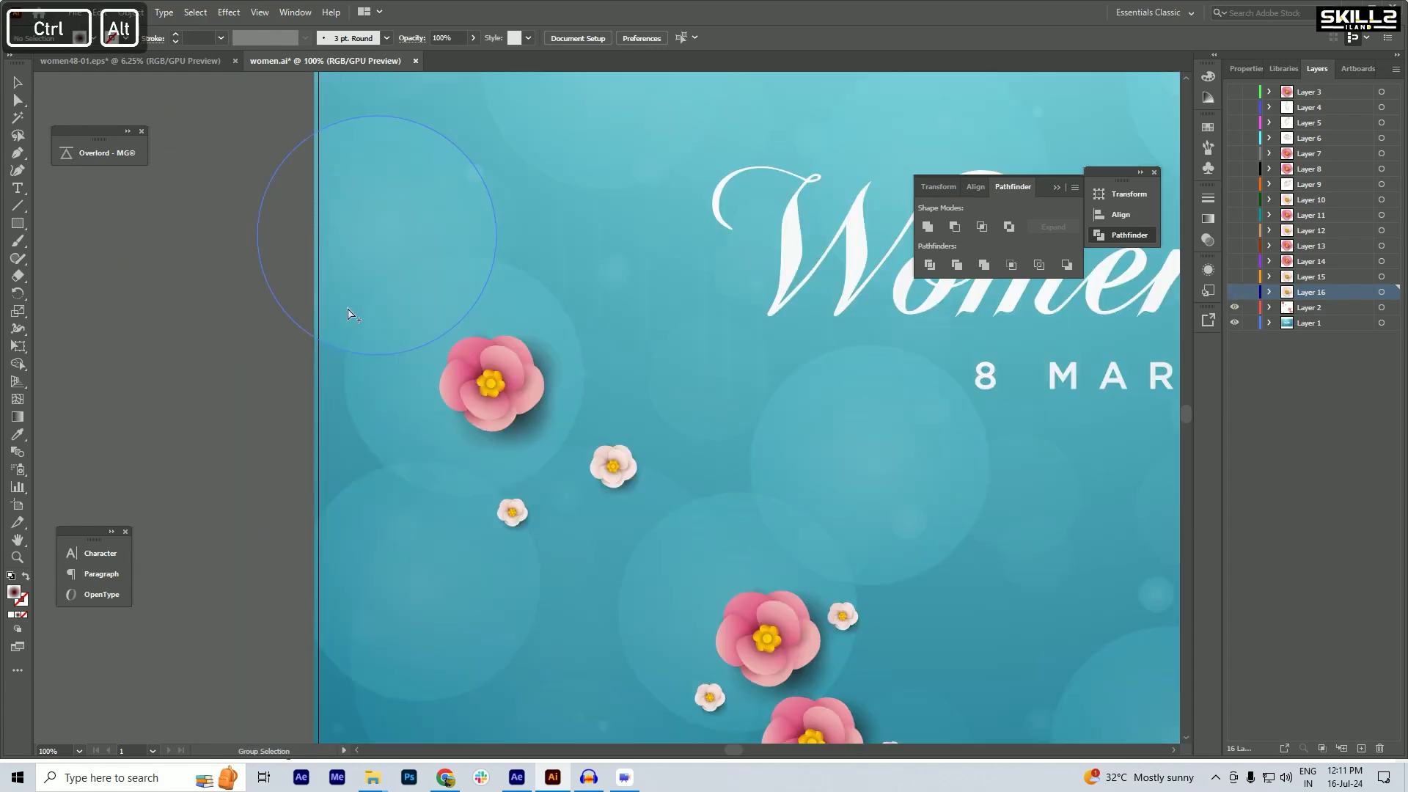
scroll(484, 428, up, 1)
click(540, 431)
double_click(540, 431)
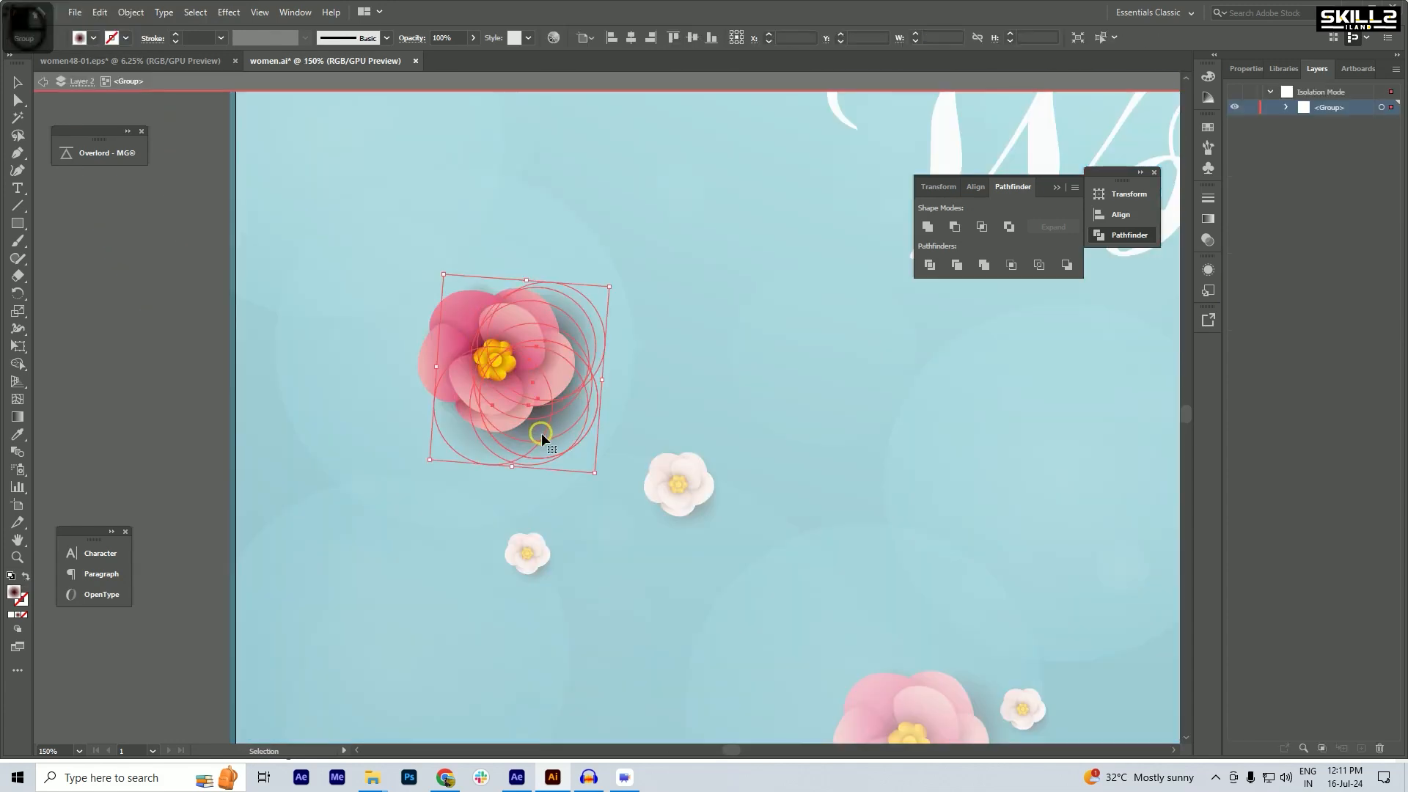
key(Delete)
- Move the cleaned large pink flower in place to its own new layer and hide that layer
click(513, 384)
key(ctrl+x)
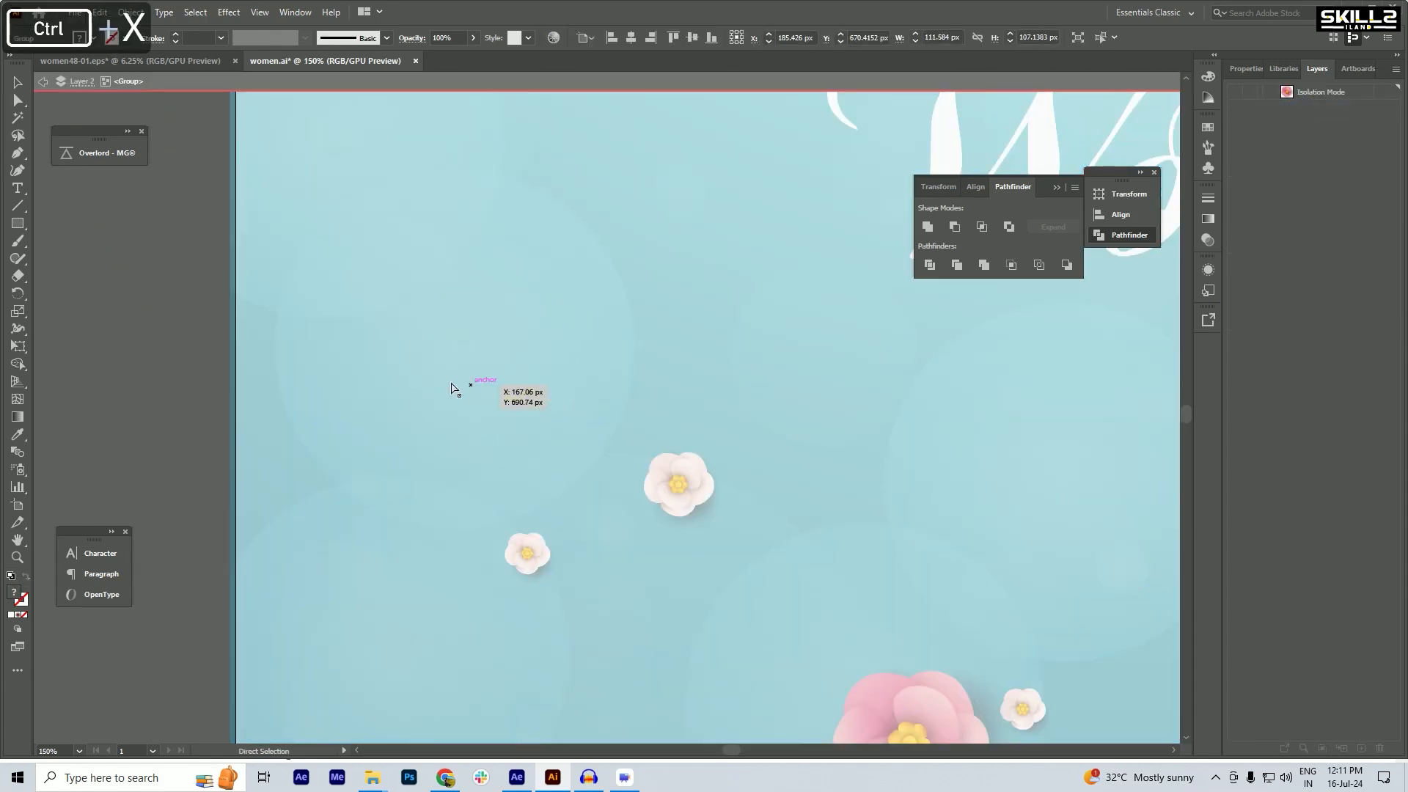
double_click(109, 348)
click(1361, 749)
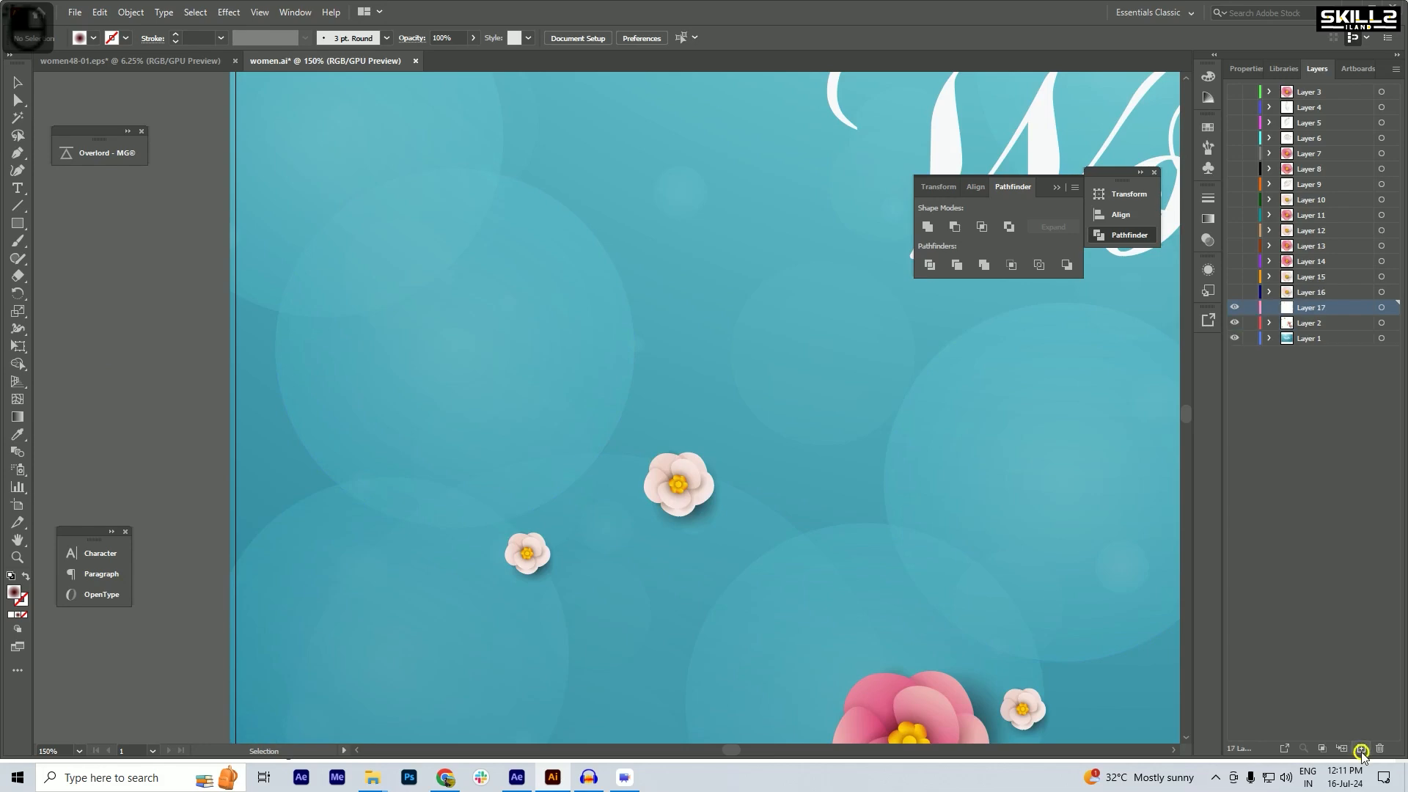
key(ctrl+shift+v)
click(1235, 307)
- Delete the shadow group of the larger of the two white flowers above the lower flower cluster
scroll(340, 314, down, 4)
scroll(405, 375, up, 4)
click(612, 425)
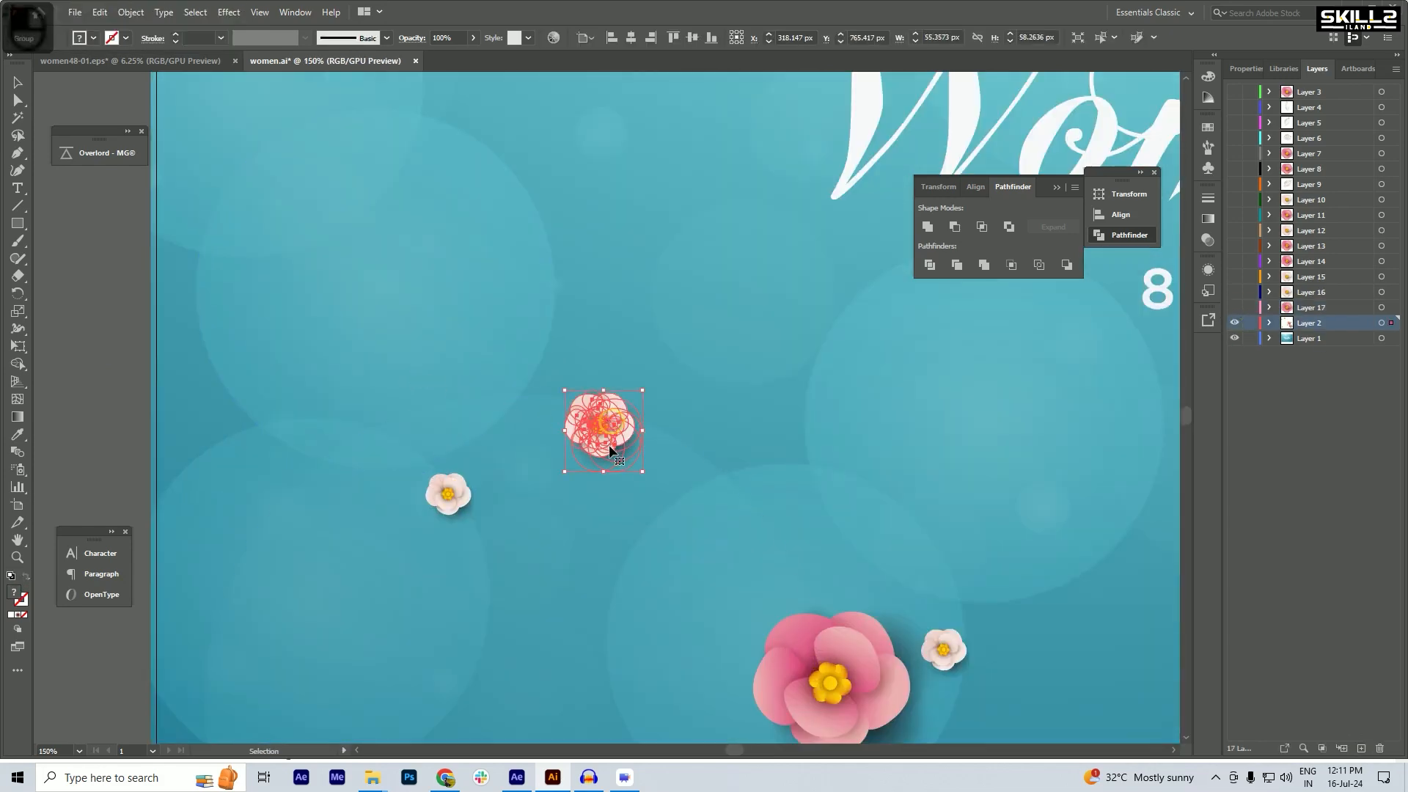
scroll(609, 444, up, 3)
double_click(622, 455)
key(Delete)
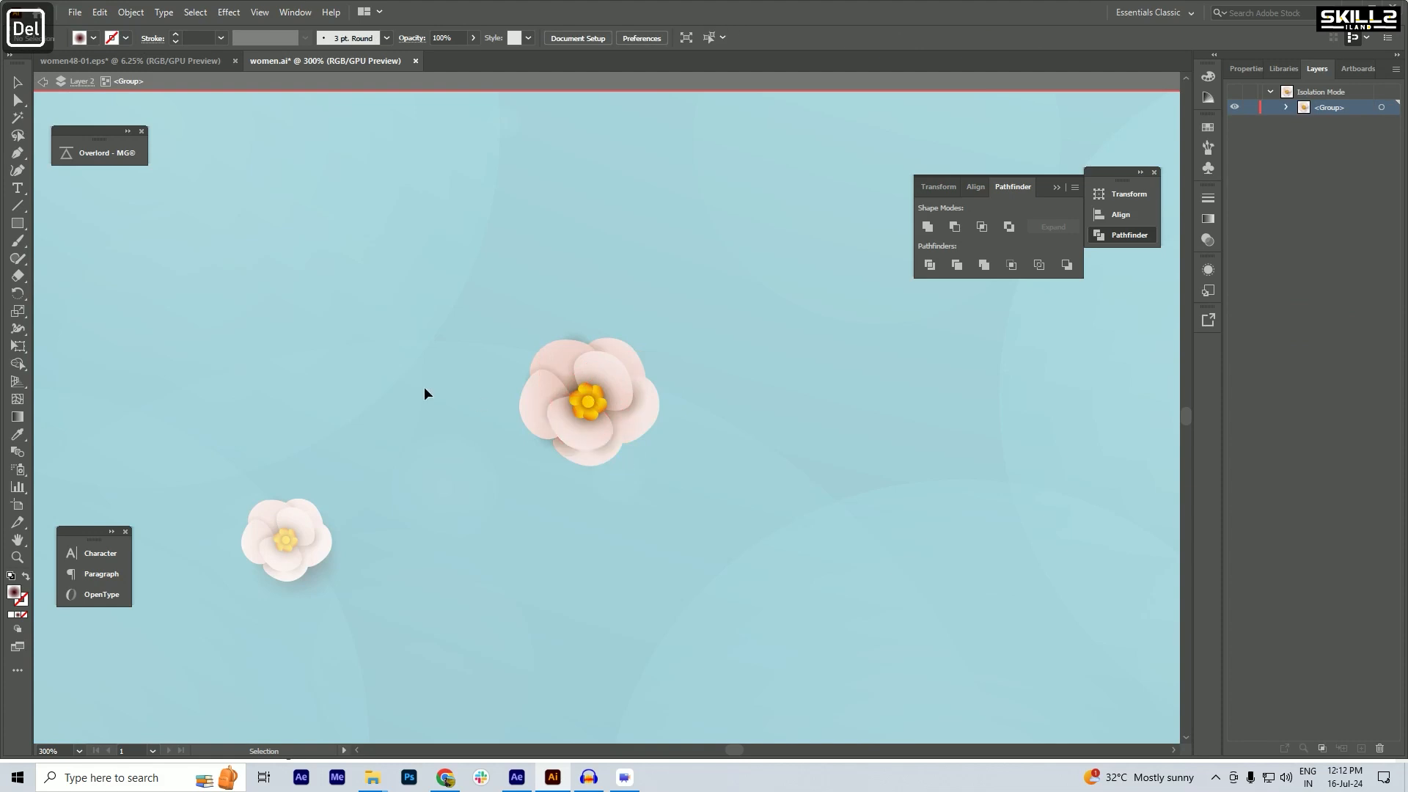
double_click(318, 373)
- Move the cleaned larger white flower in place to its own new layer and hide that layer
click(610, 394)
key(ctrl+x)
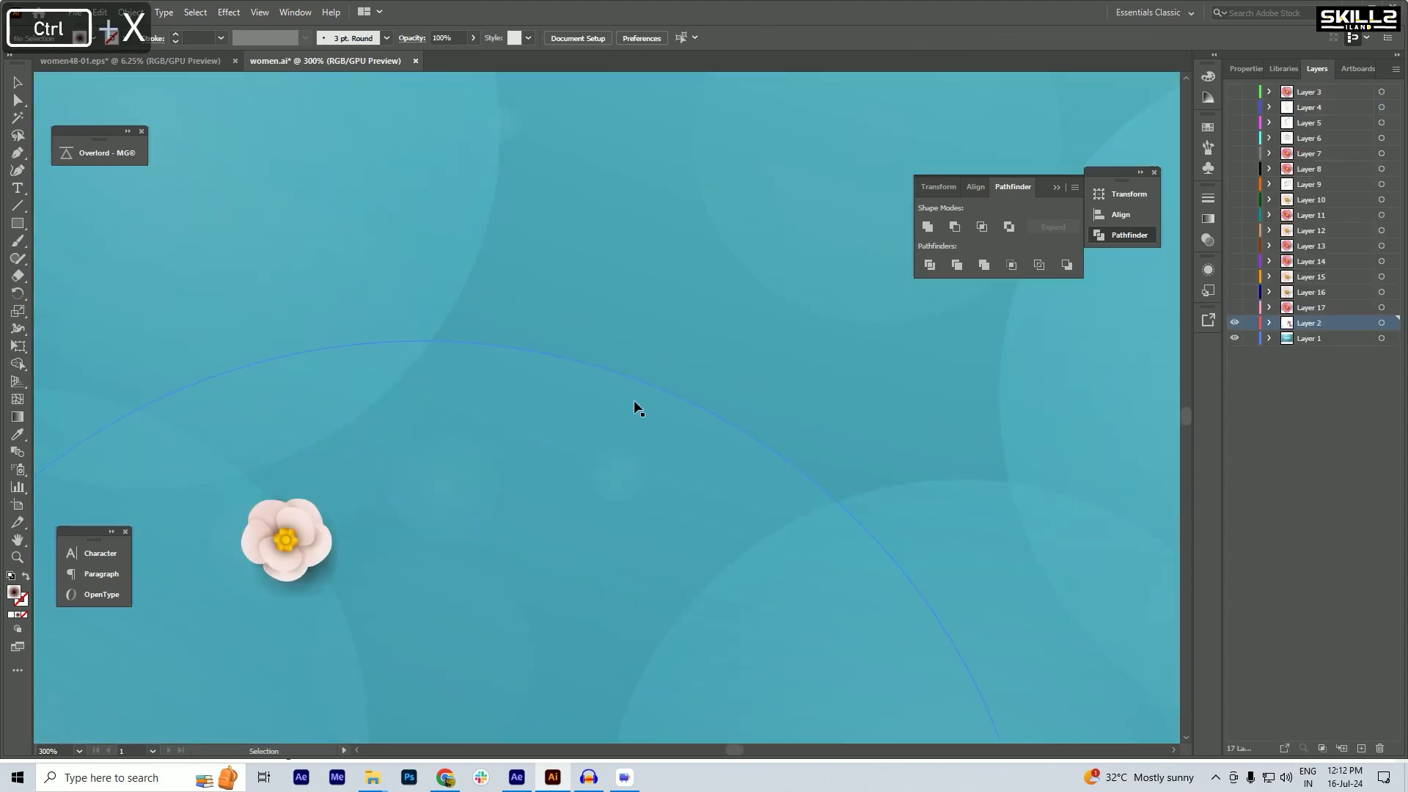
scroll(631, 402, down, 3)
click(1361, 748)
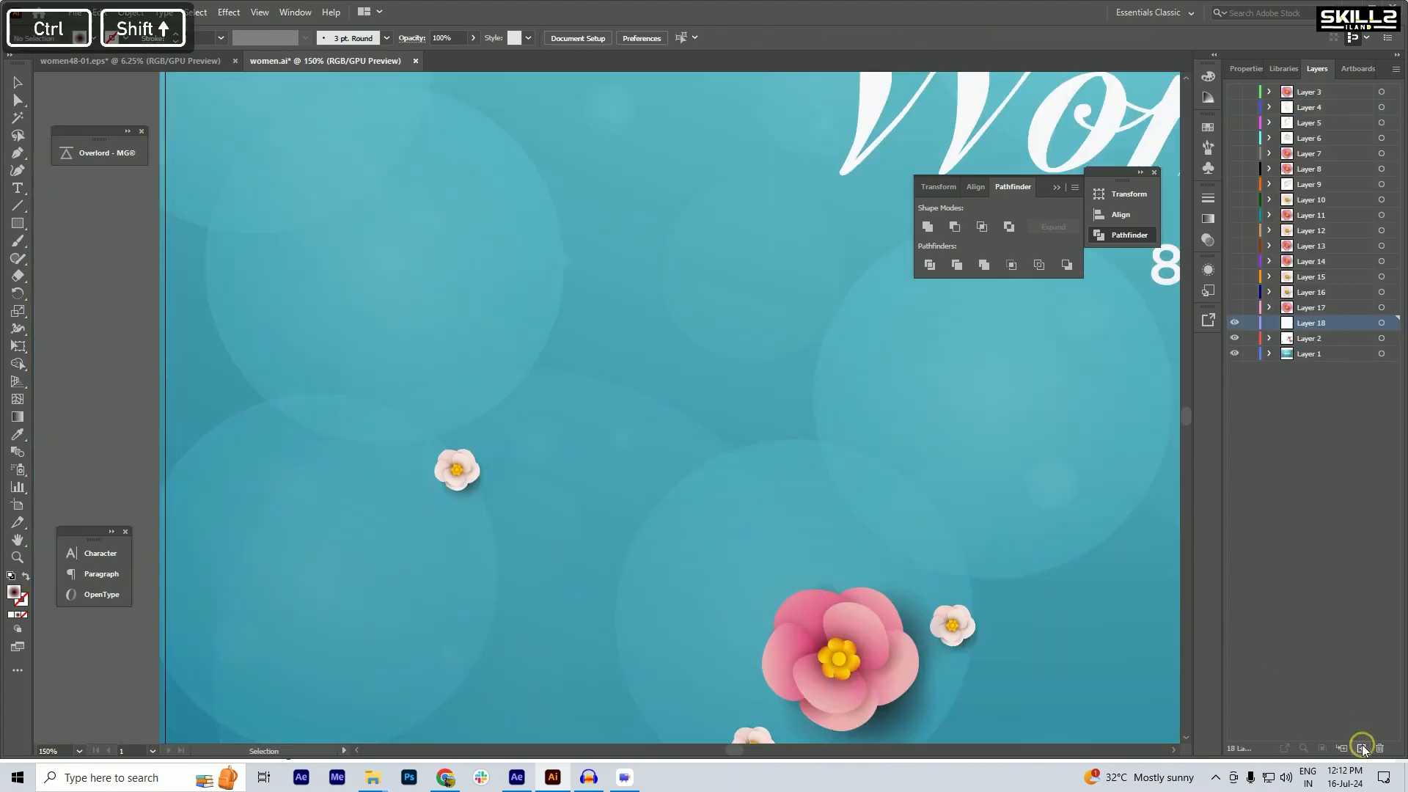
key(ctrl+shift+v)
click(1235, 323)
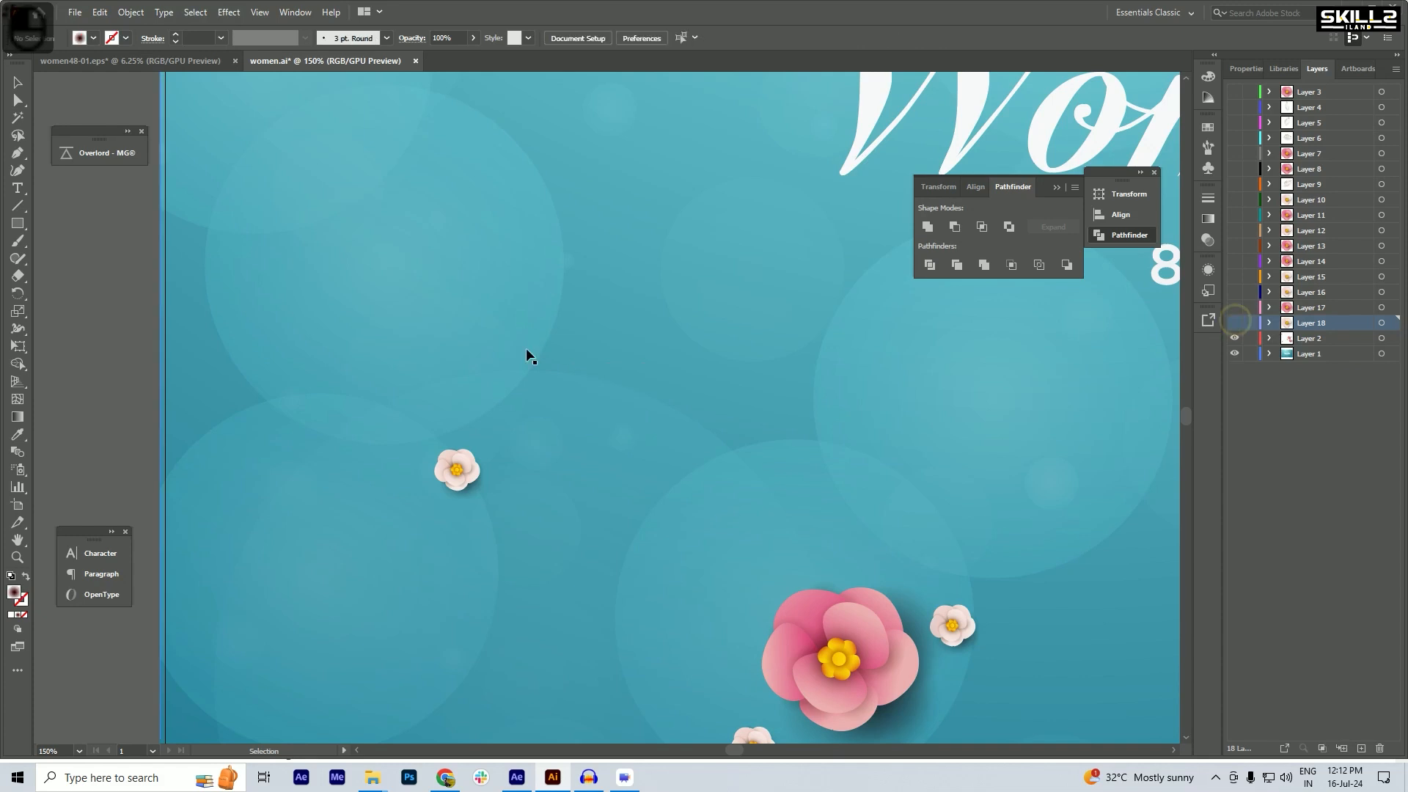
- Isolate the small white flower remaining above the lower cluster and delete its shadow group
scroll(467, 499, up, 2)
scroll(464, 492, up, 1)
double_click(468, 486)
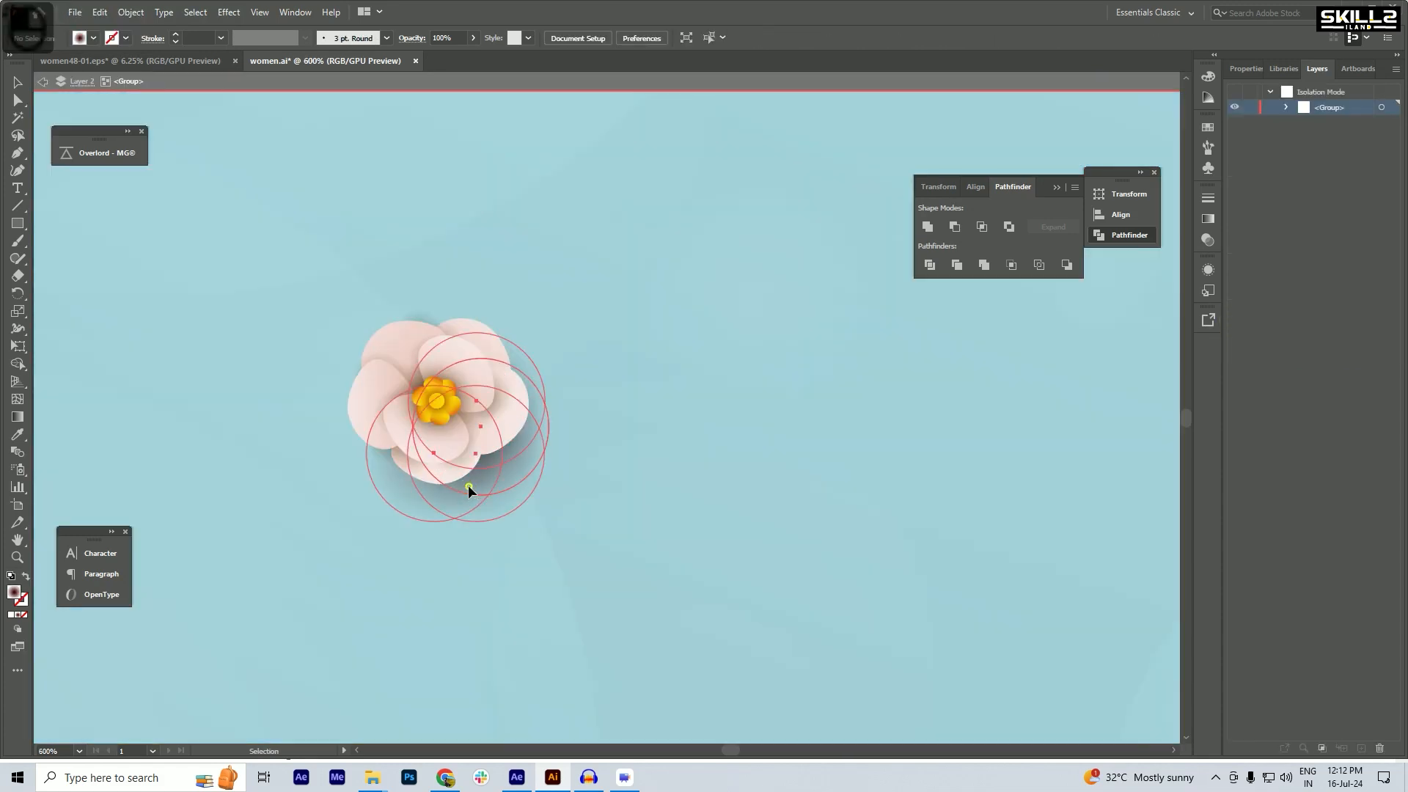
click(468, 485)
key(Delete)
scroll(345, 408, down, 3)
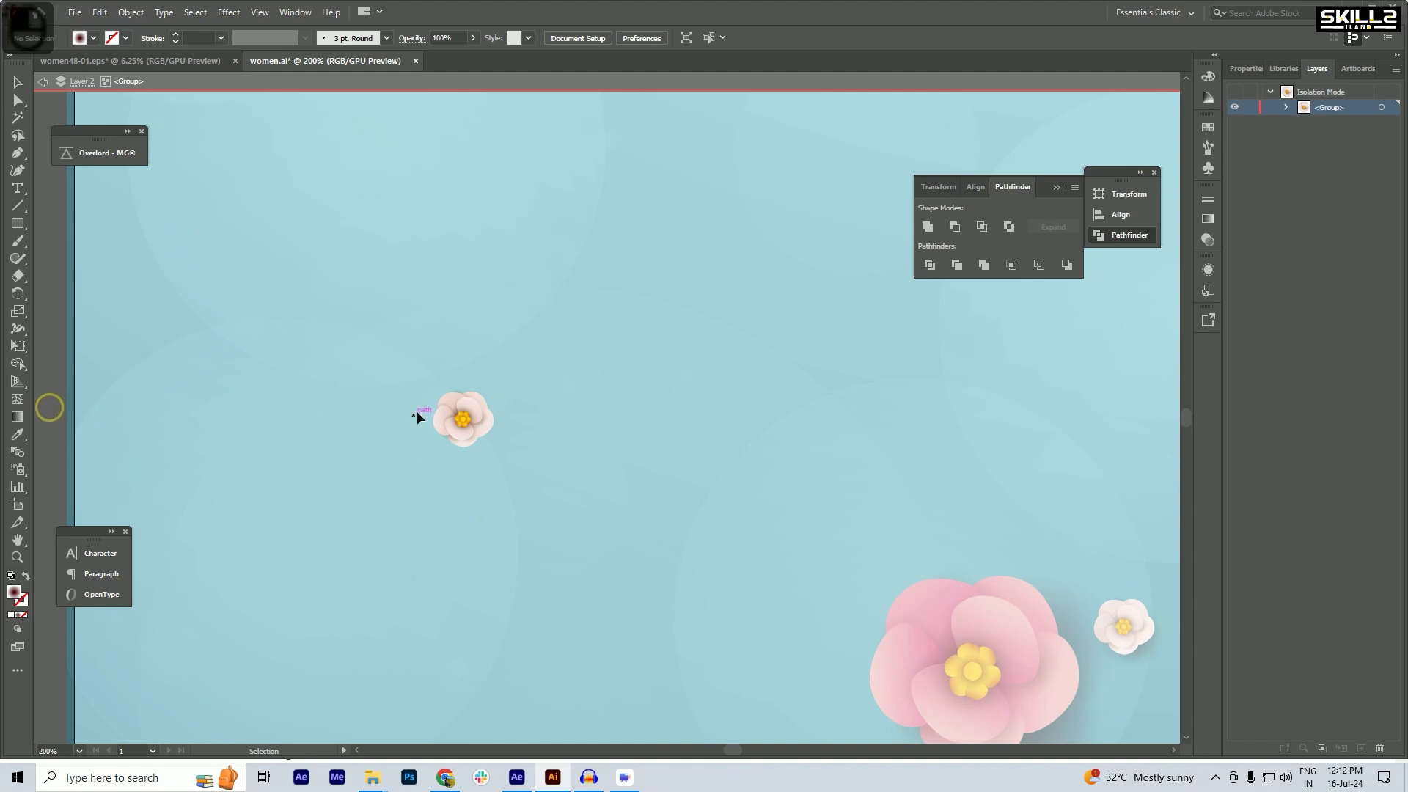
- Move the cleaned small white flower in place to its own new layer and hide that layer
click(461, 417)
key(ctrl+x)
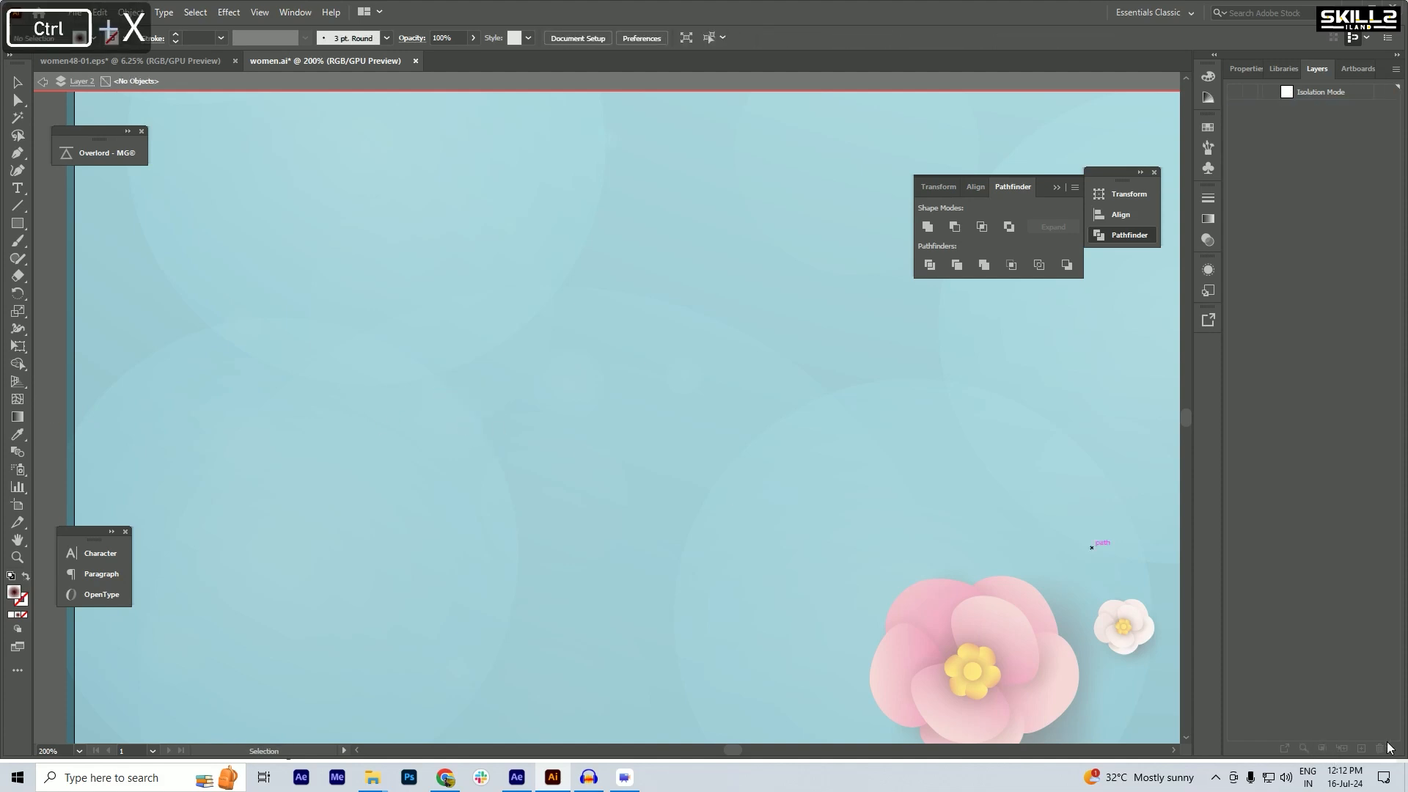
double_click(284, 473)
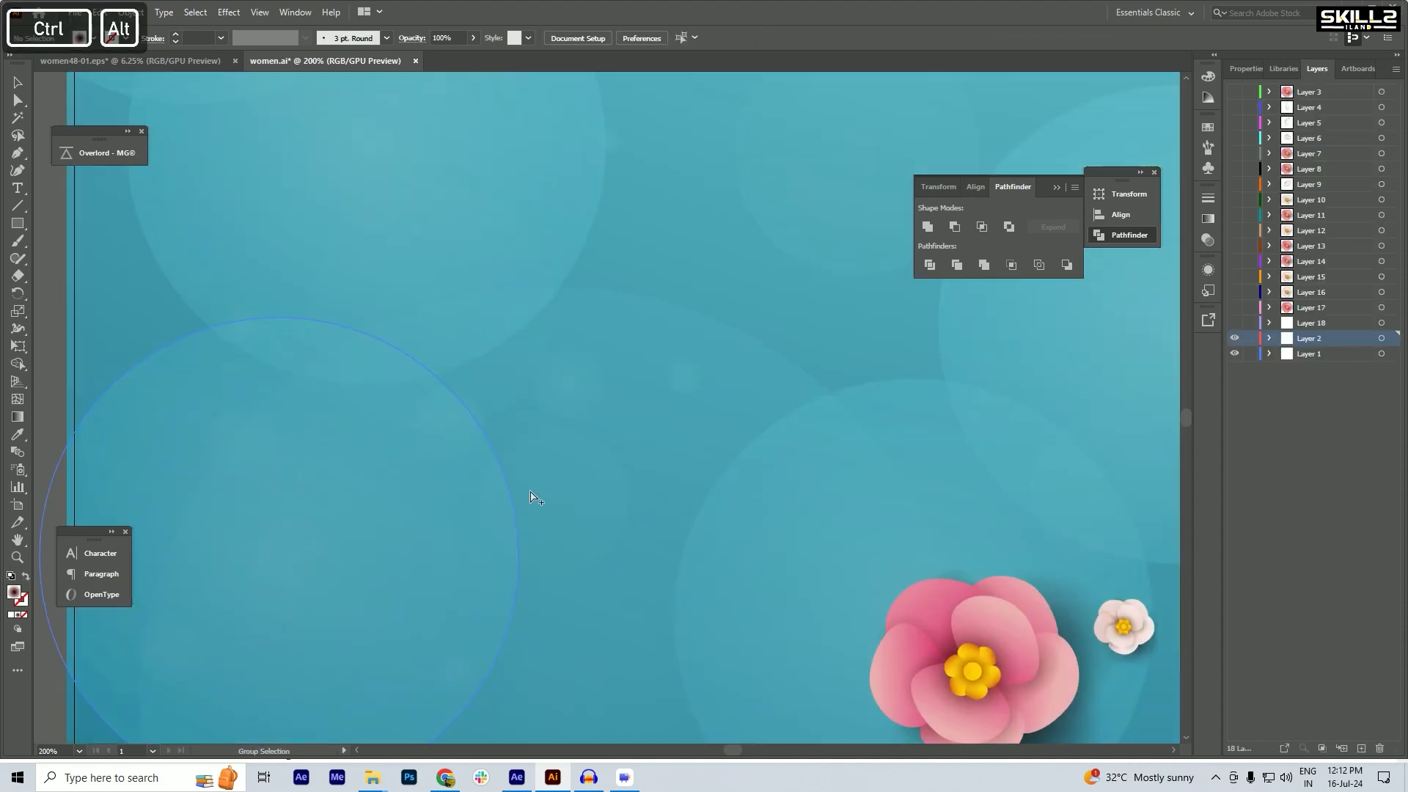
click(1361, 747)
key(ctrl+shift+v)
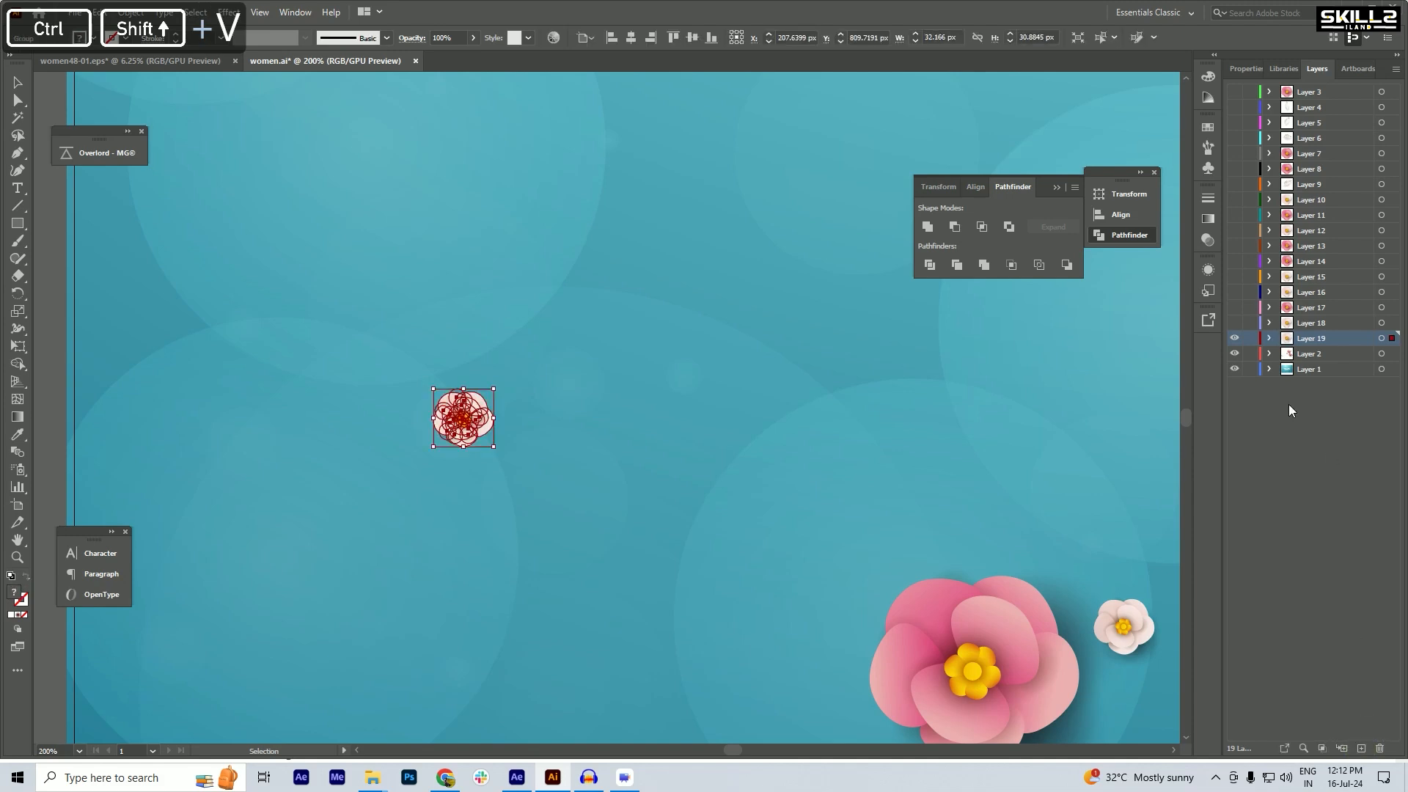
click(1234, 338)
- Isolate the small white flower on the artboard's bottom edge, left of the cluster, and delete its shadow group
scroll(409, 355, down, 2)
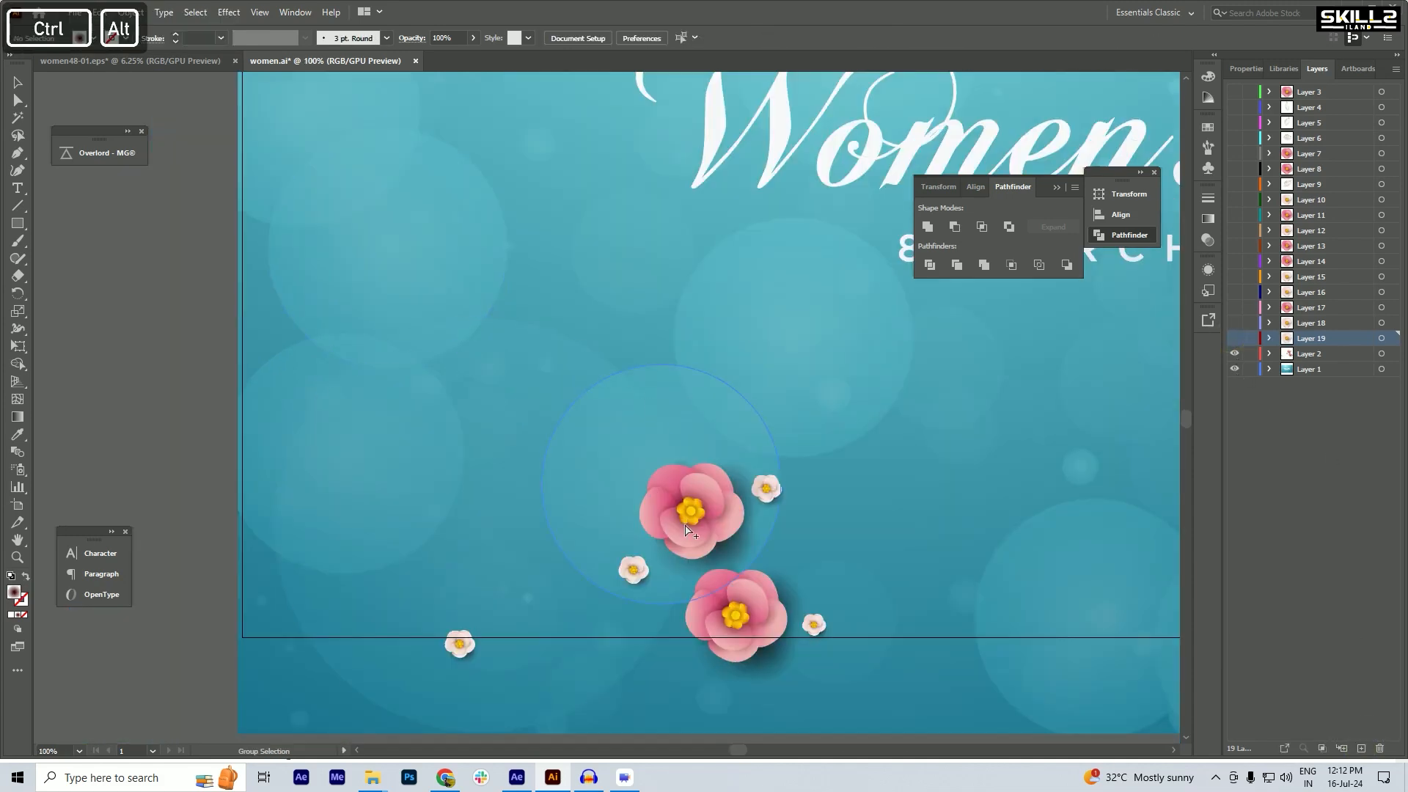
click(455, 655)
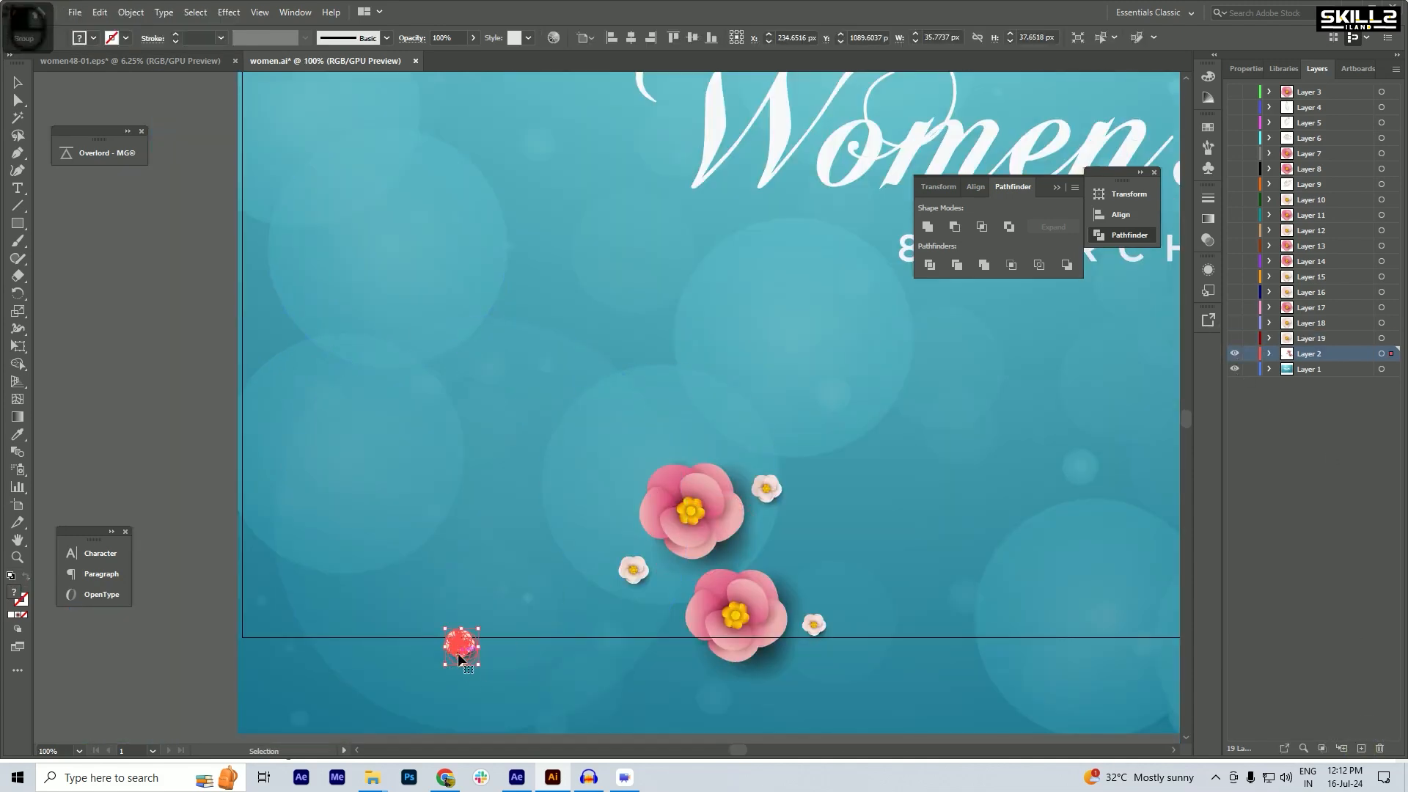
scroll(455, 663, up, 5)
double_click(522, 646)
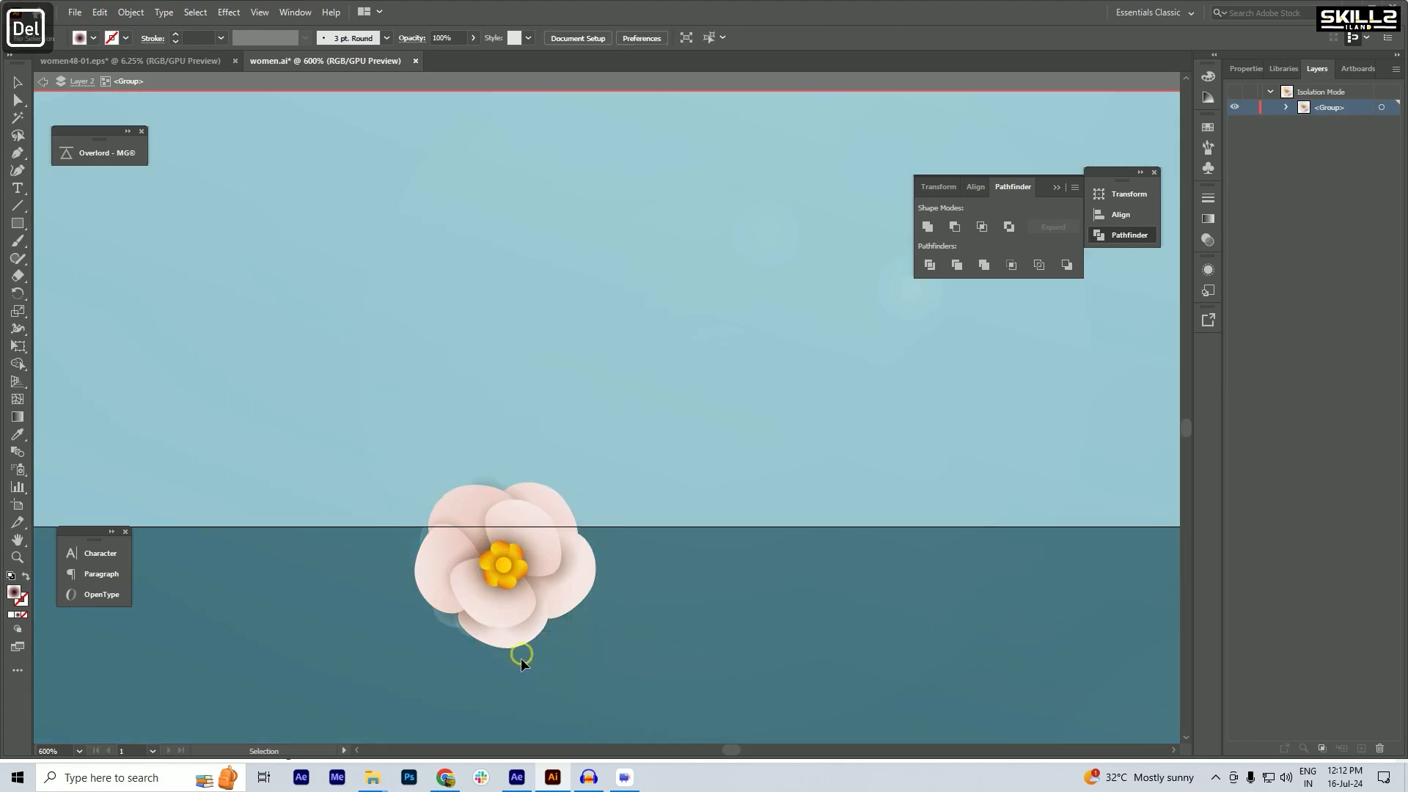
- Move the cleaned bottom-edge white flower in place to its own new layer and hide that layer
click(509, 604)
key(ctrl+x)
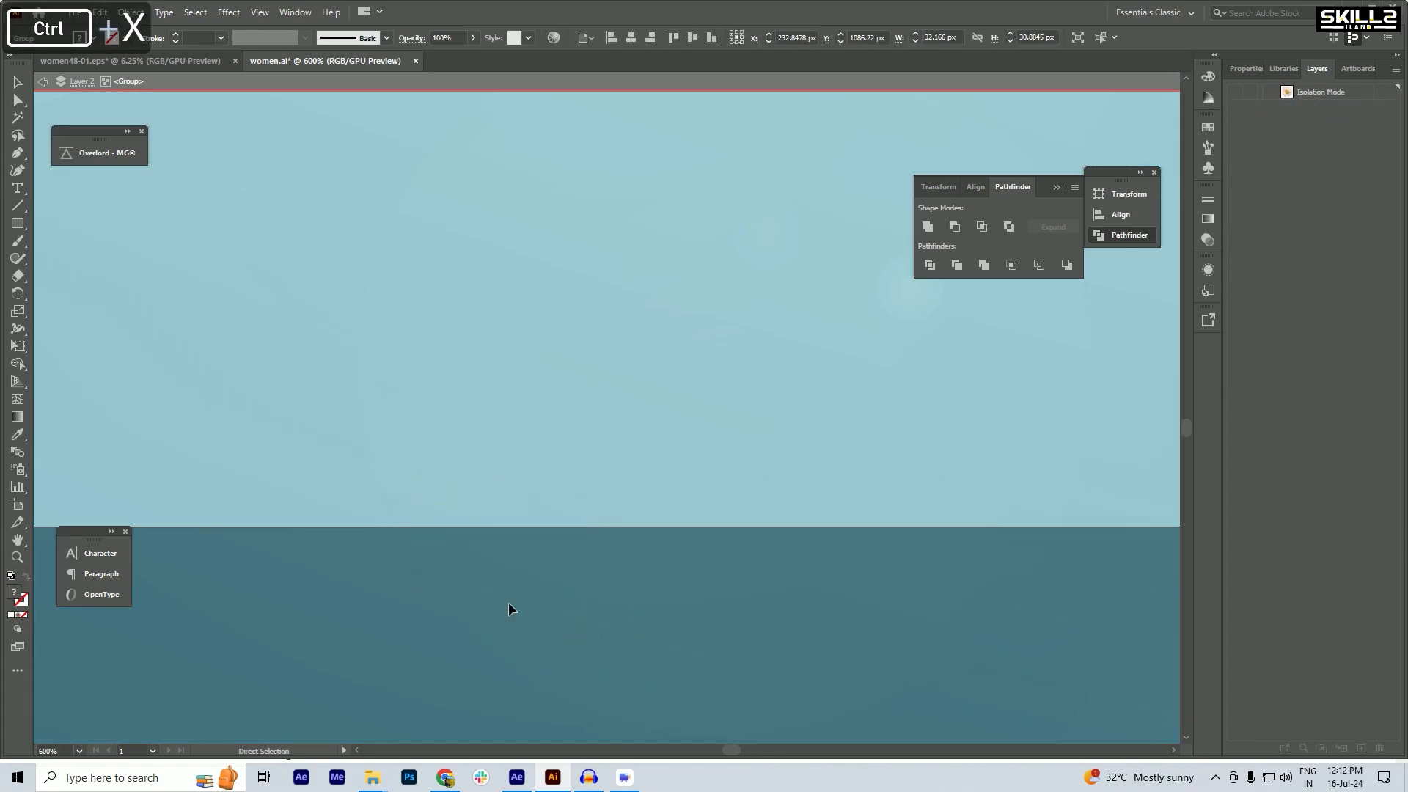
scroll(508, 602, down, 5)
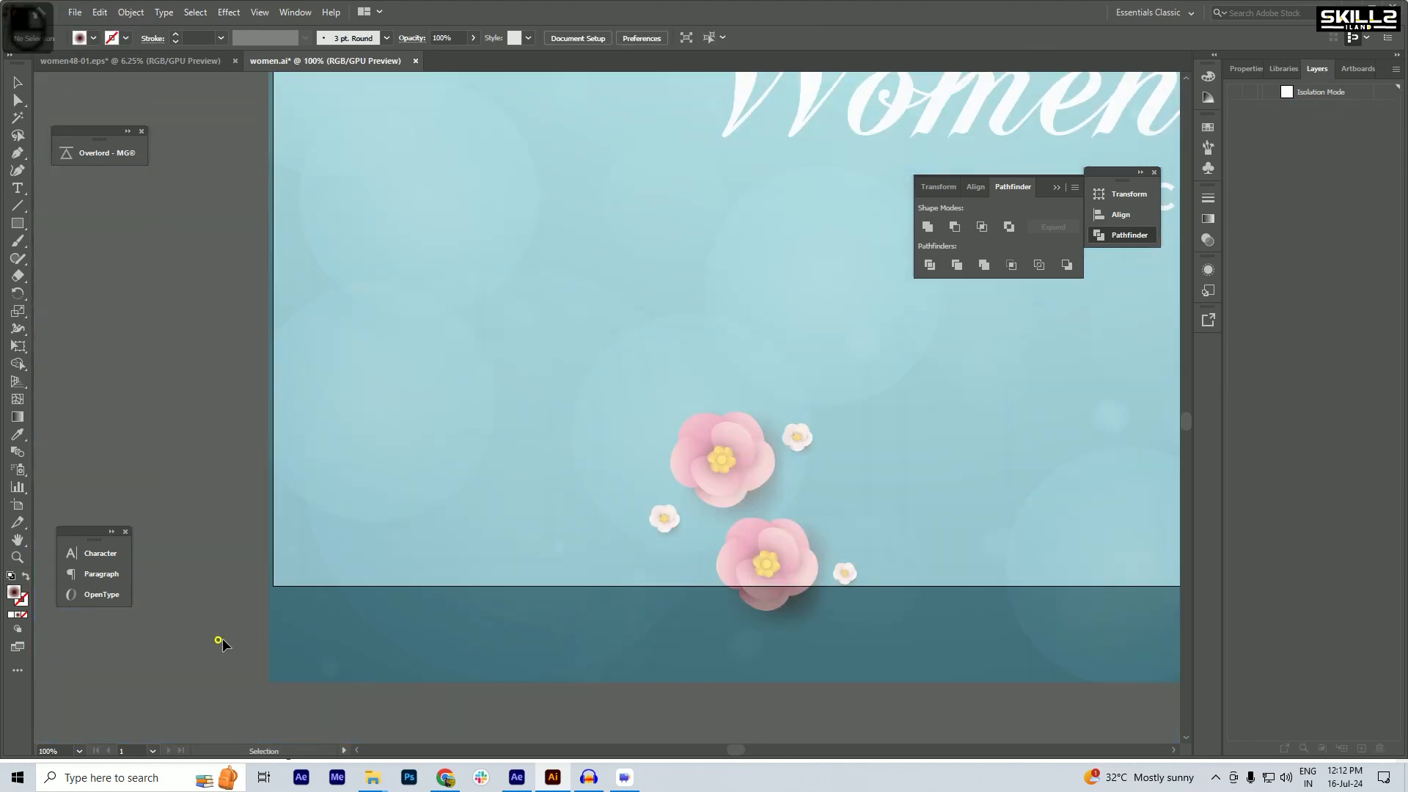
double_click(223, 638)
key(ctrl+shift+v)
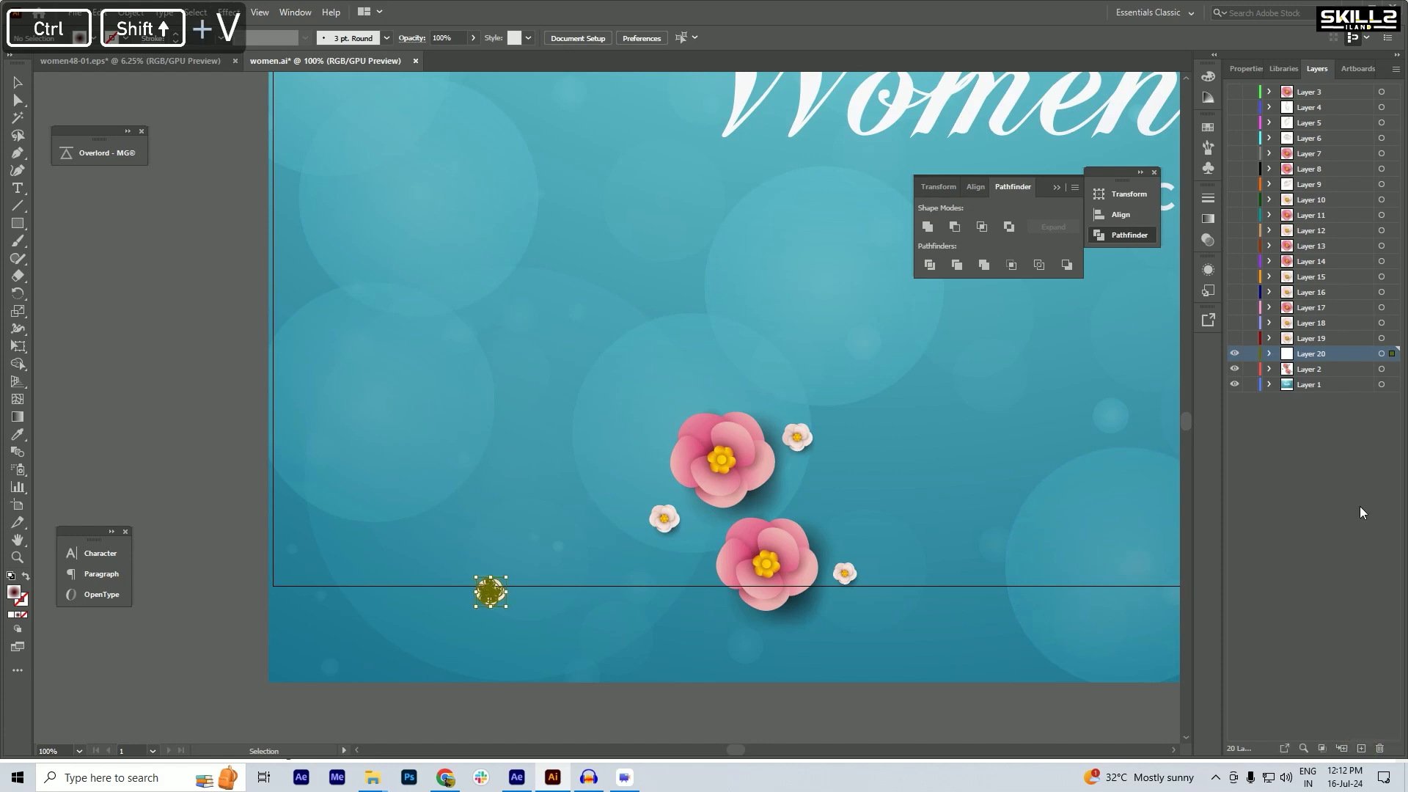
click(1234, 354)
- Delete the shadow of the white flower right of the cluster's upper pink flower and move the flower in place to a new hidden layer
scroll(869, 517, up, 2)
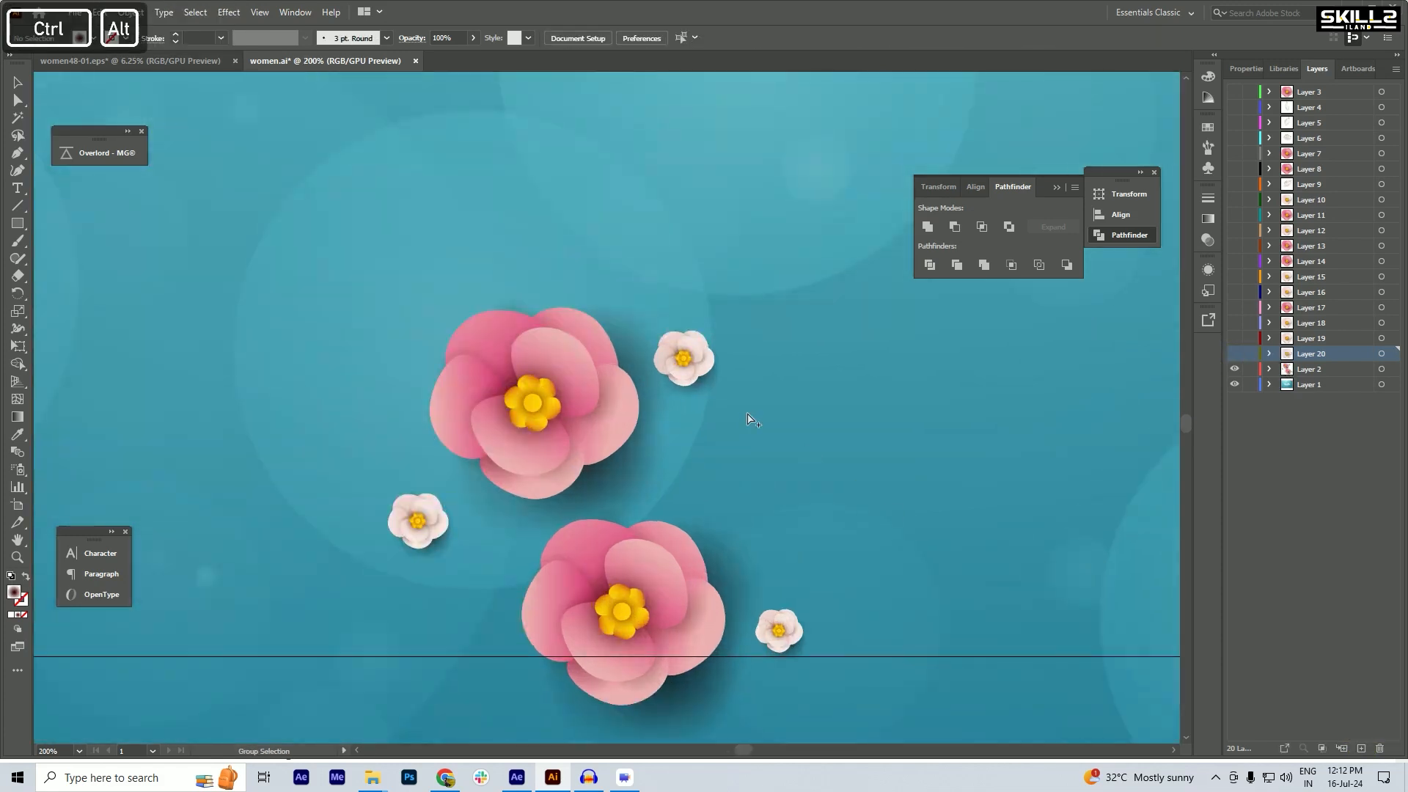
double_click(707, 385)
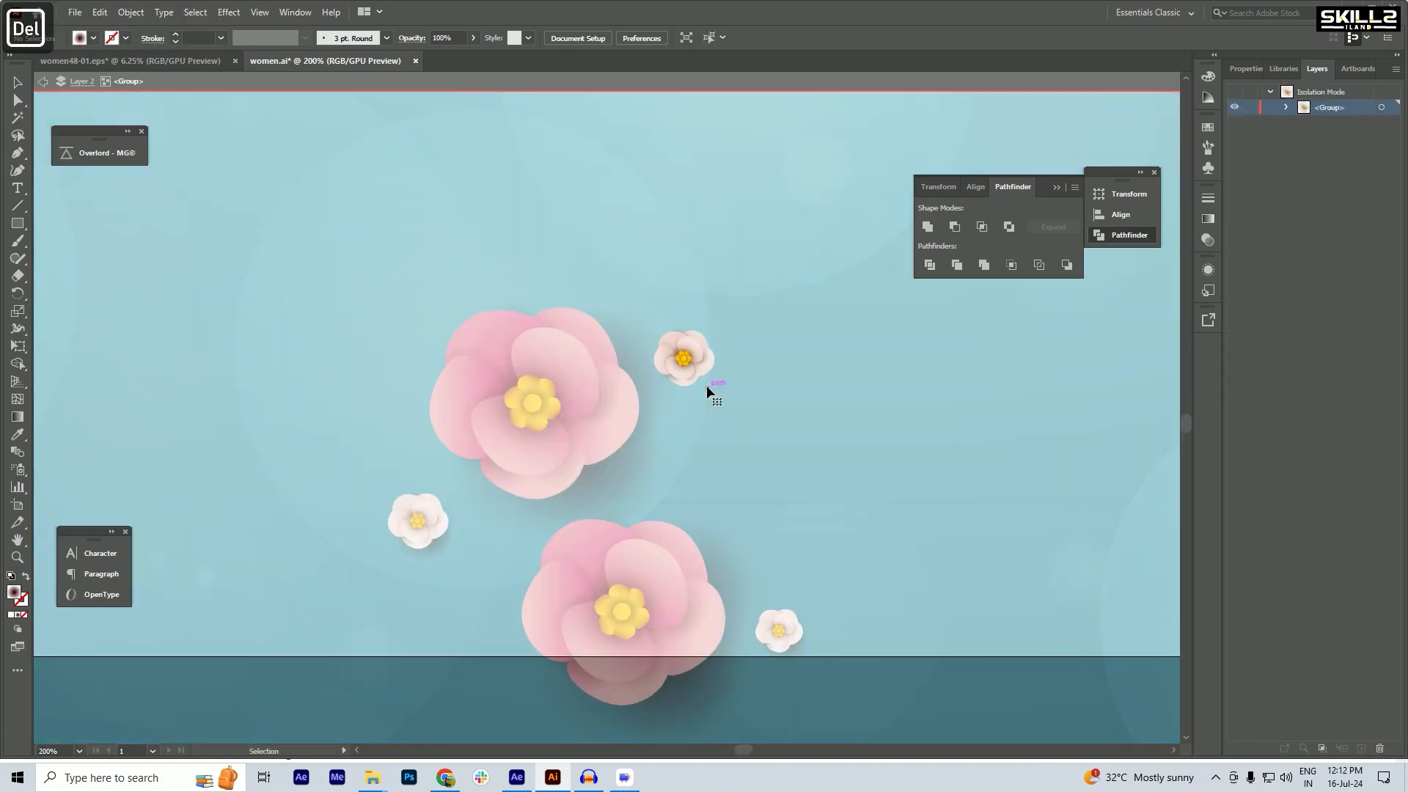
click(706, 386)
key(ctrl+x)
double_click(789, 419)
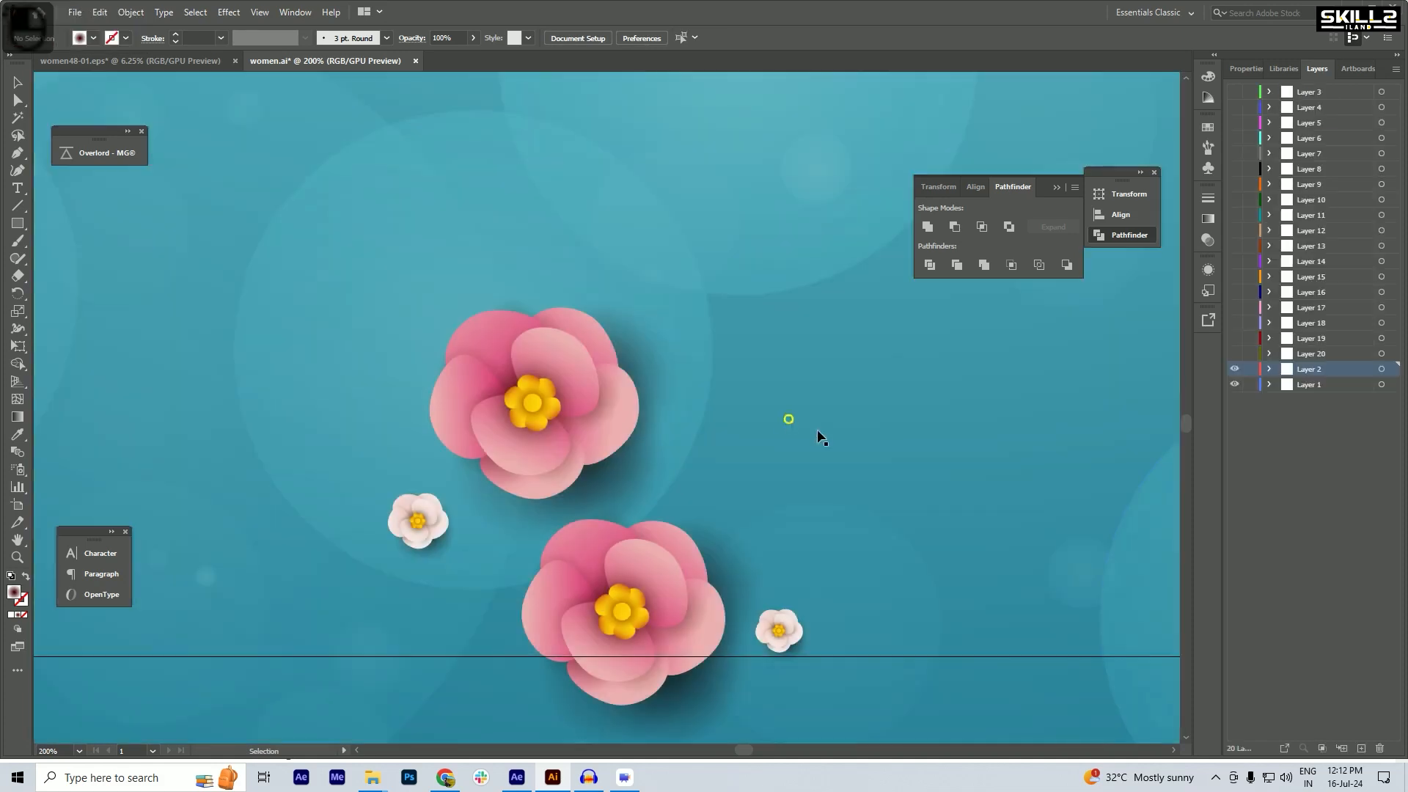
key(ctrl+shift+v)
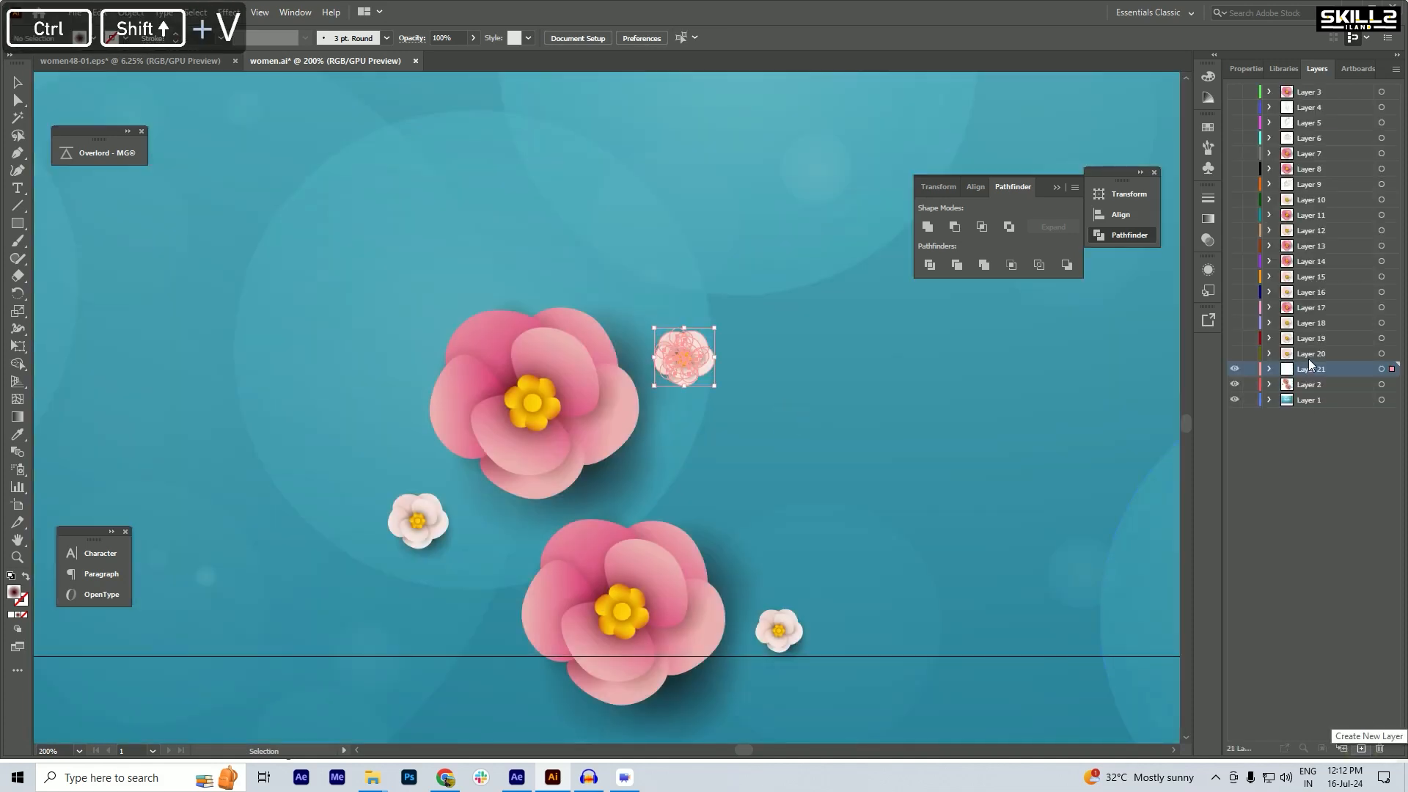
click(1234, 369)
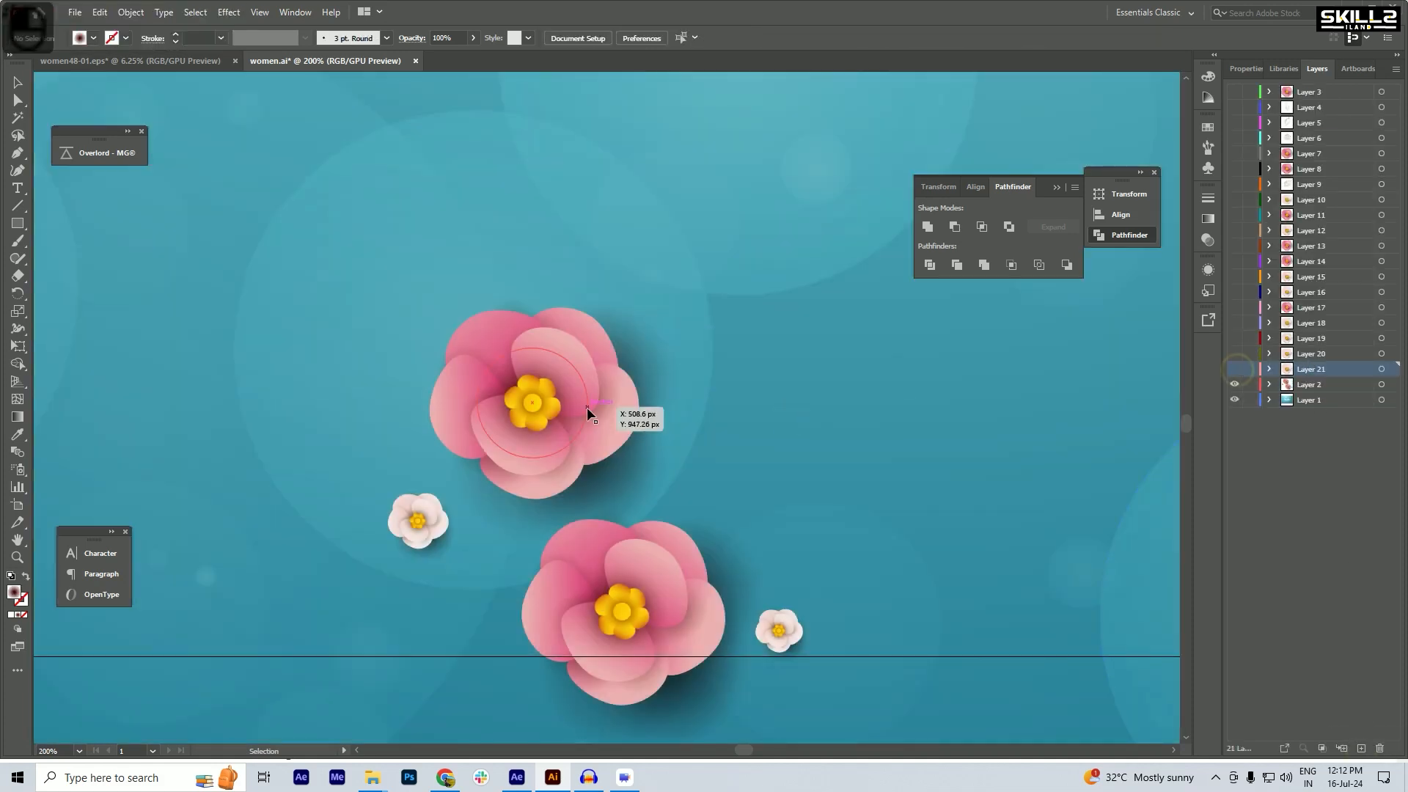
- Isolate the upper pink flower of the cluster and delete its shadow group
double_click(616, 462)
key(Delete)
double_click(622, 466)
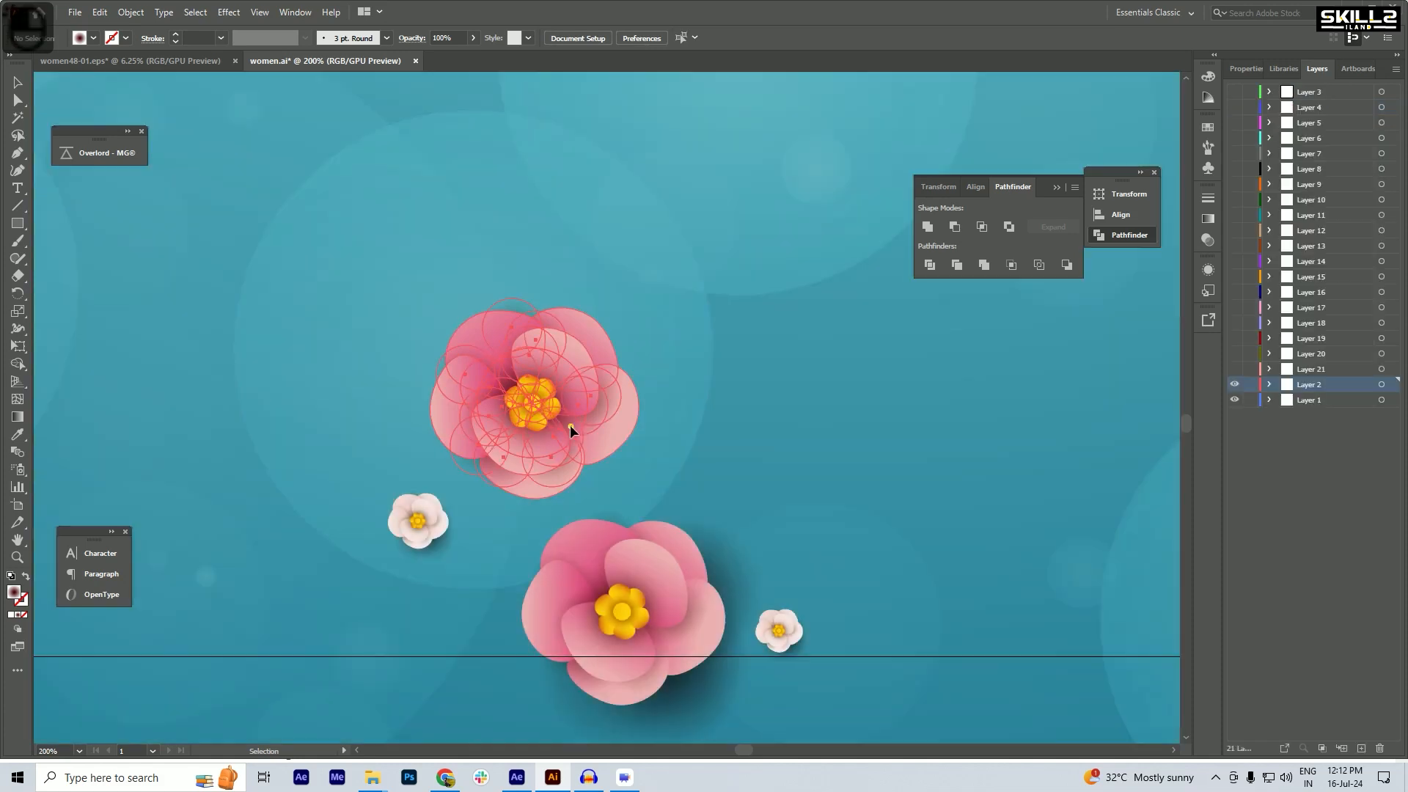
- Move the cleaned upper pink flower in place to its own new layer and hide that layer
click(570, 425)
key(ctrl+x)
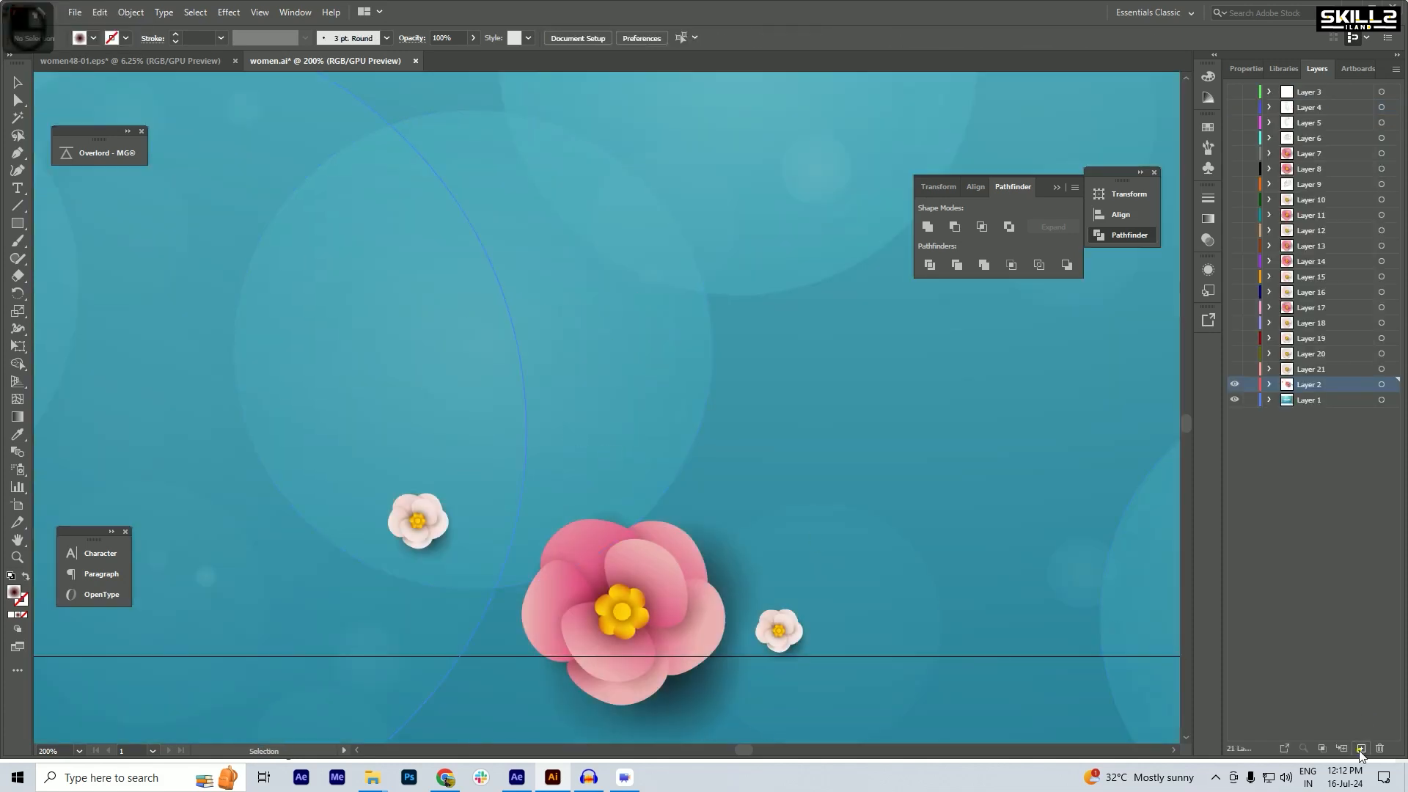
click(1361, 748)
key(ctrl+shift+v)
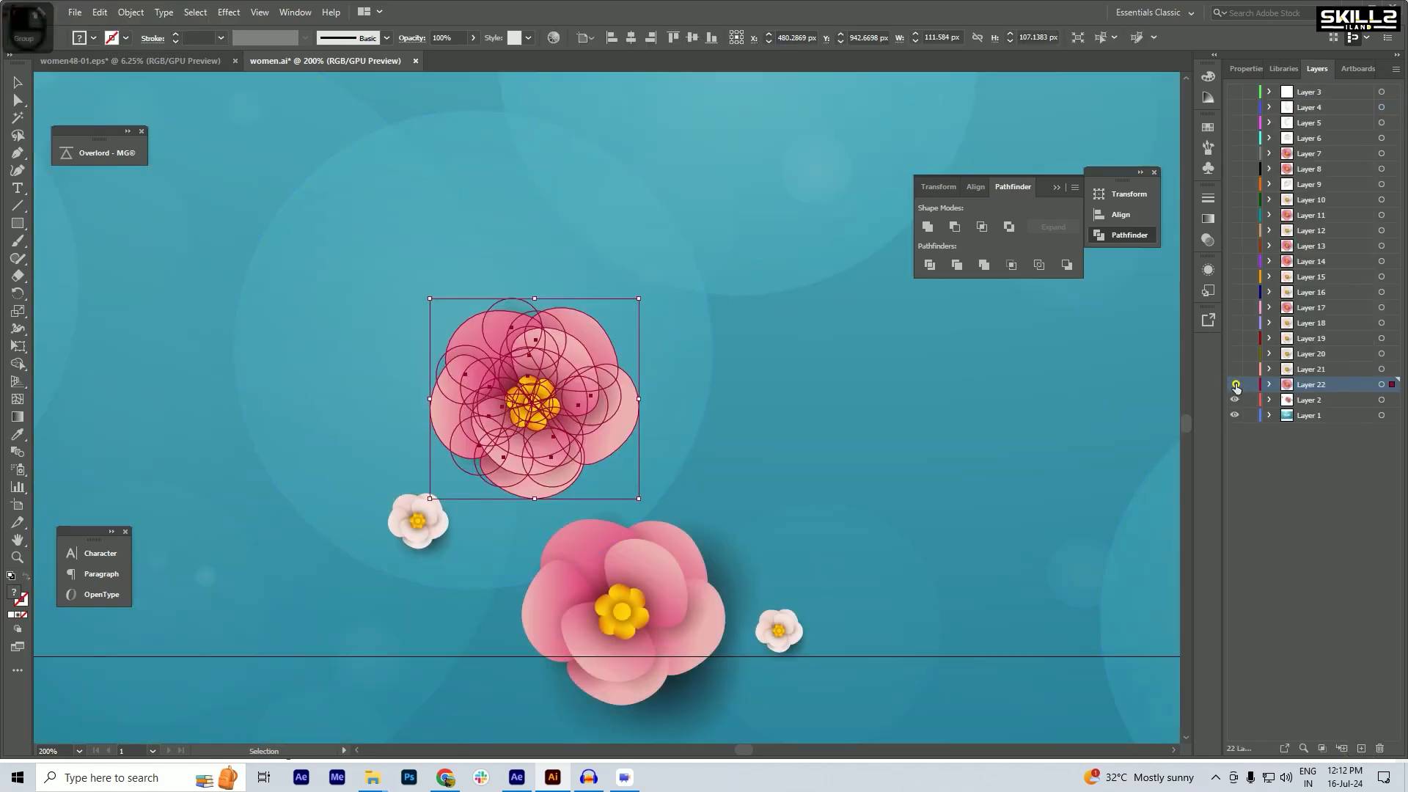
click(1235, 385)
- Delete the shadow group of the small white flower left of the remaining pink flower and select the cleaned flower
scroll(464, 408, down, 1)
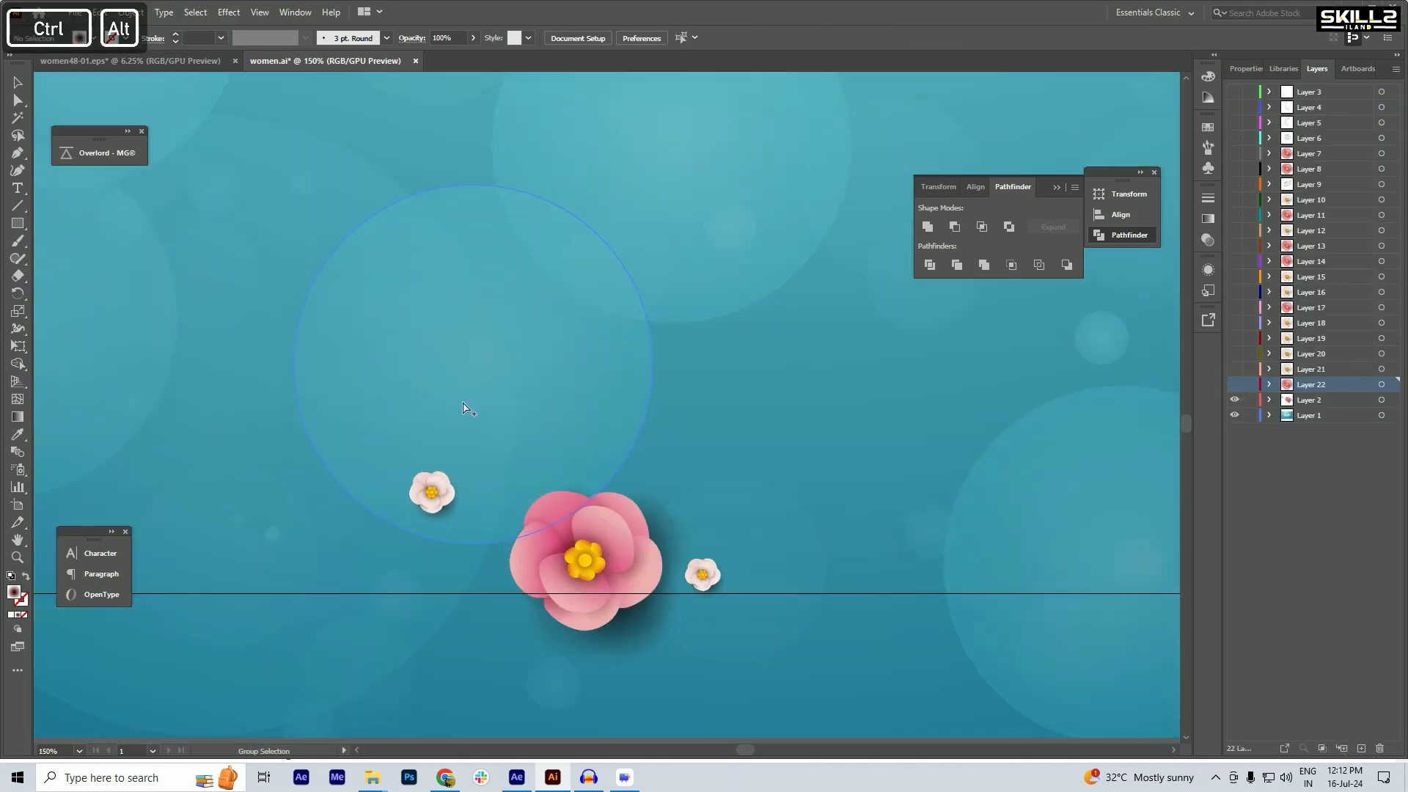
double_click(434, 513)
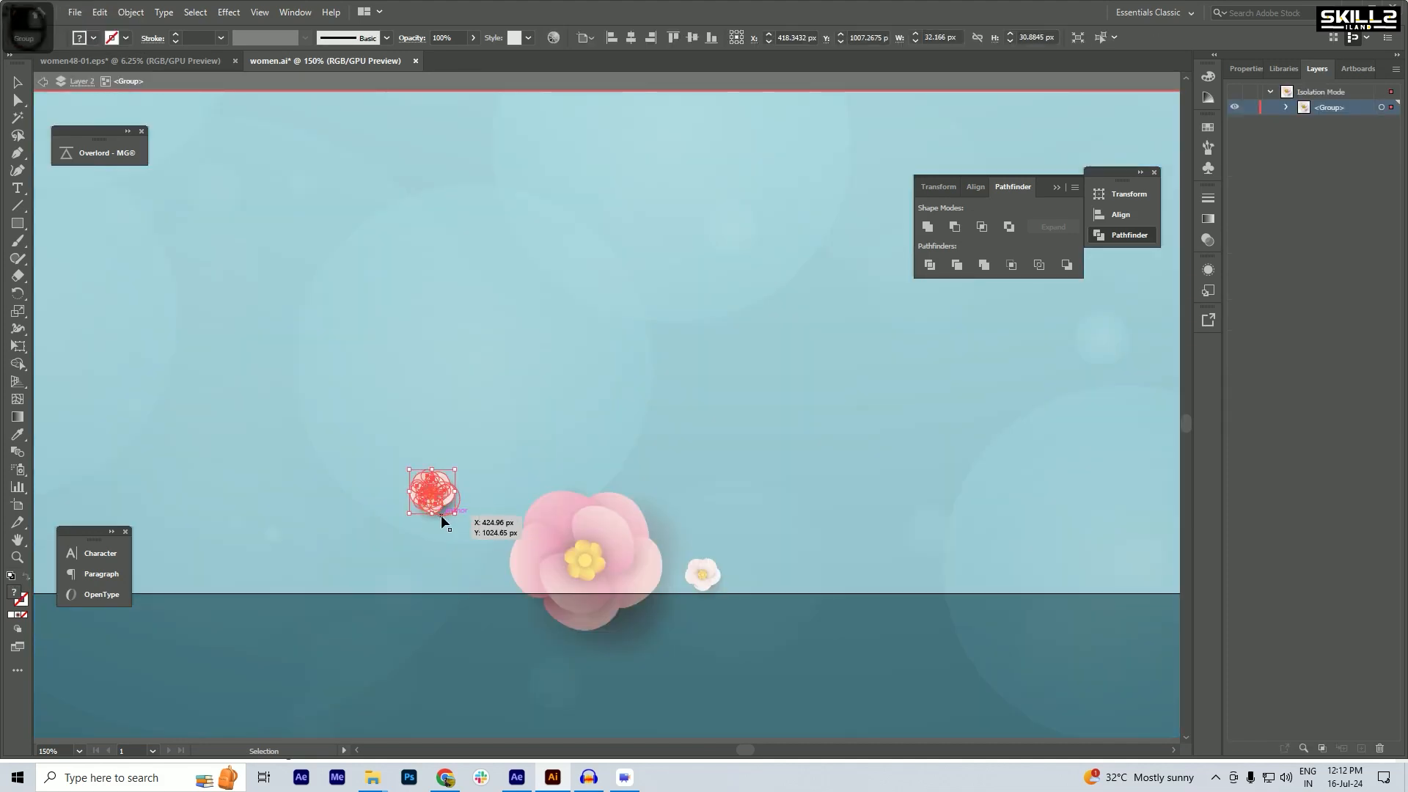
click(441, 516)
key(Delete)
click(435, 501)
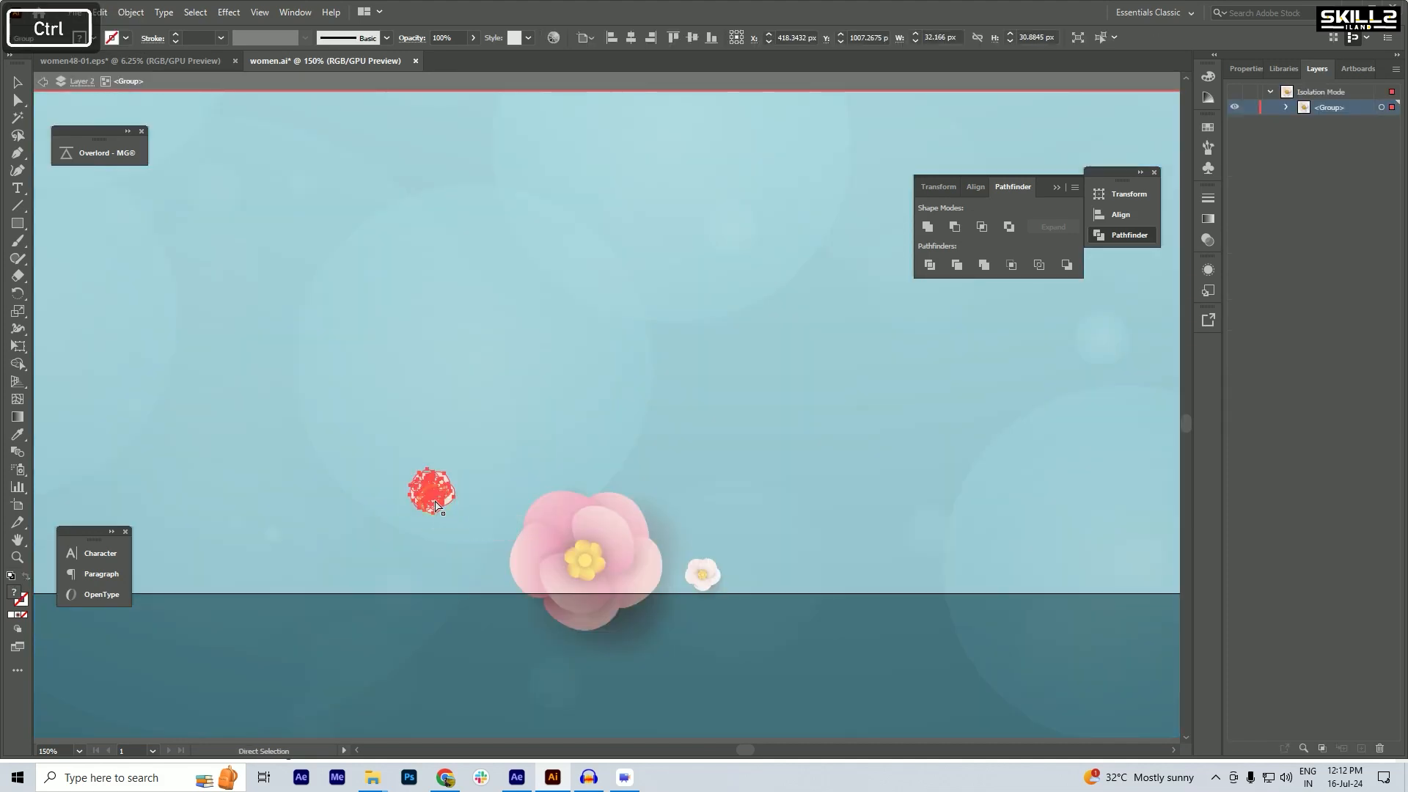
- Move the cleaned small white flower in place to its own new layer and hide that layer
key(ctrl+x)
click(481, 676)
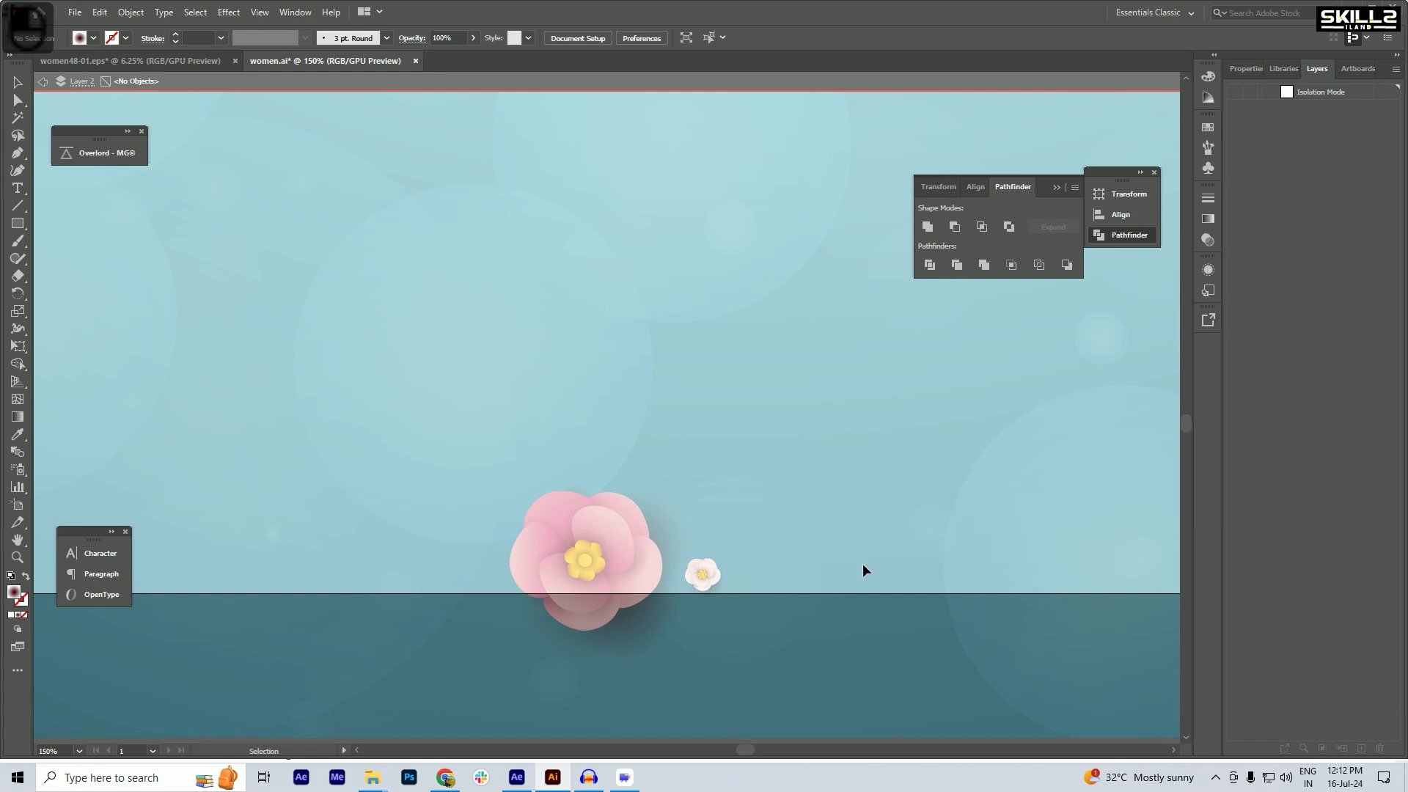
scroll(864, 565, down, 2)
double_click(243, 487)
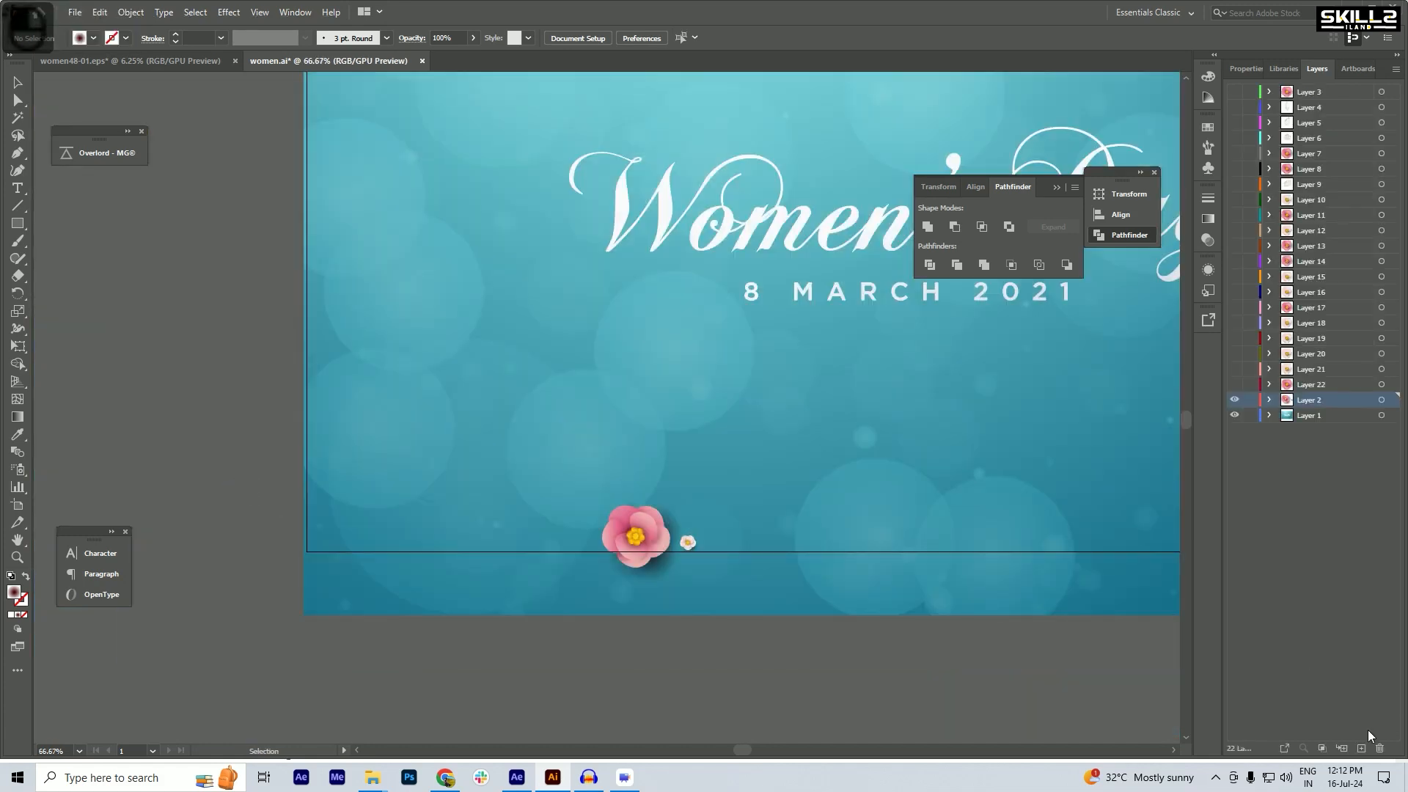
key(ctrl+shift+v)
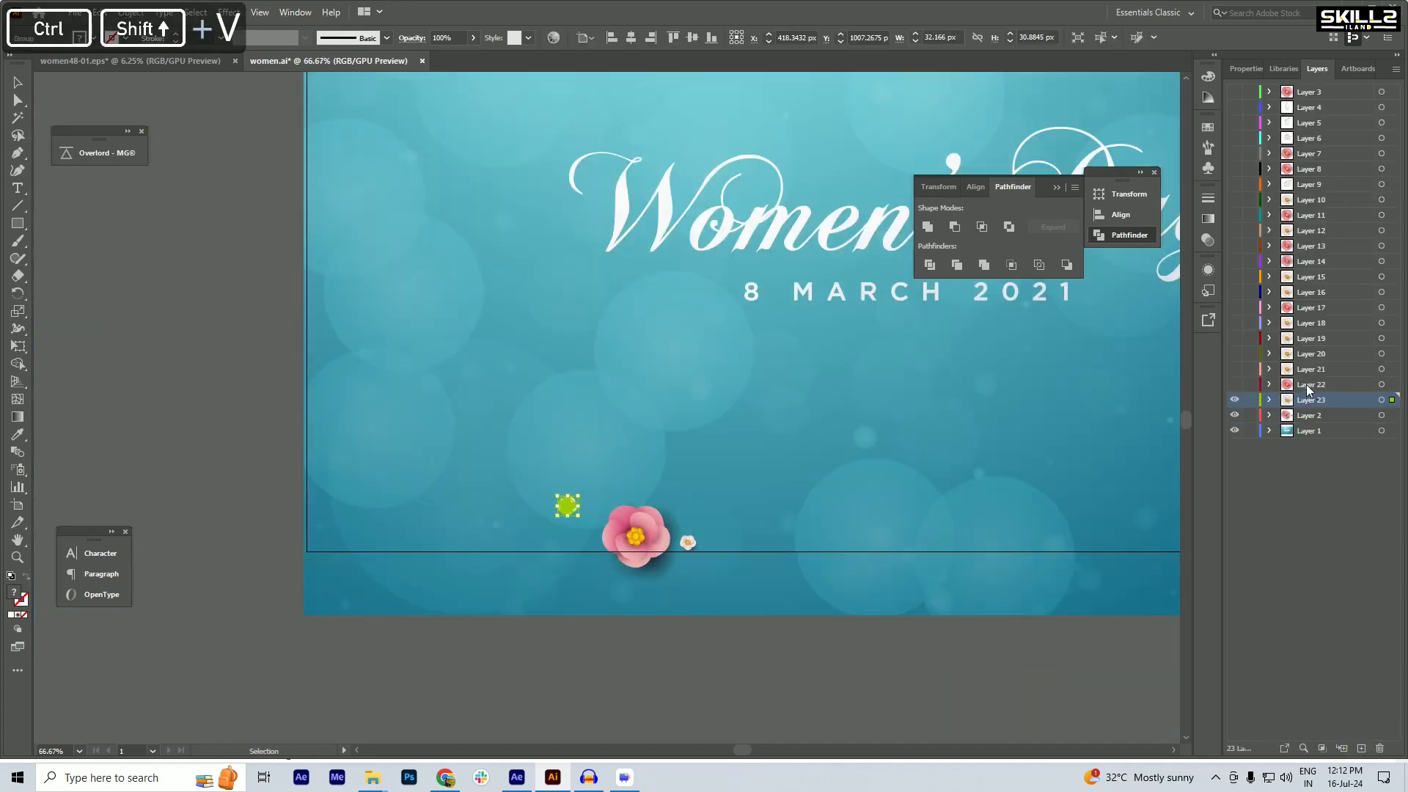
click(1235, 400)
- Isolate the remaining pink flower near the artboard's lower edge and delete its shadow group
scroll(652, 565, up, 4)
click(652, 564)
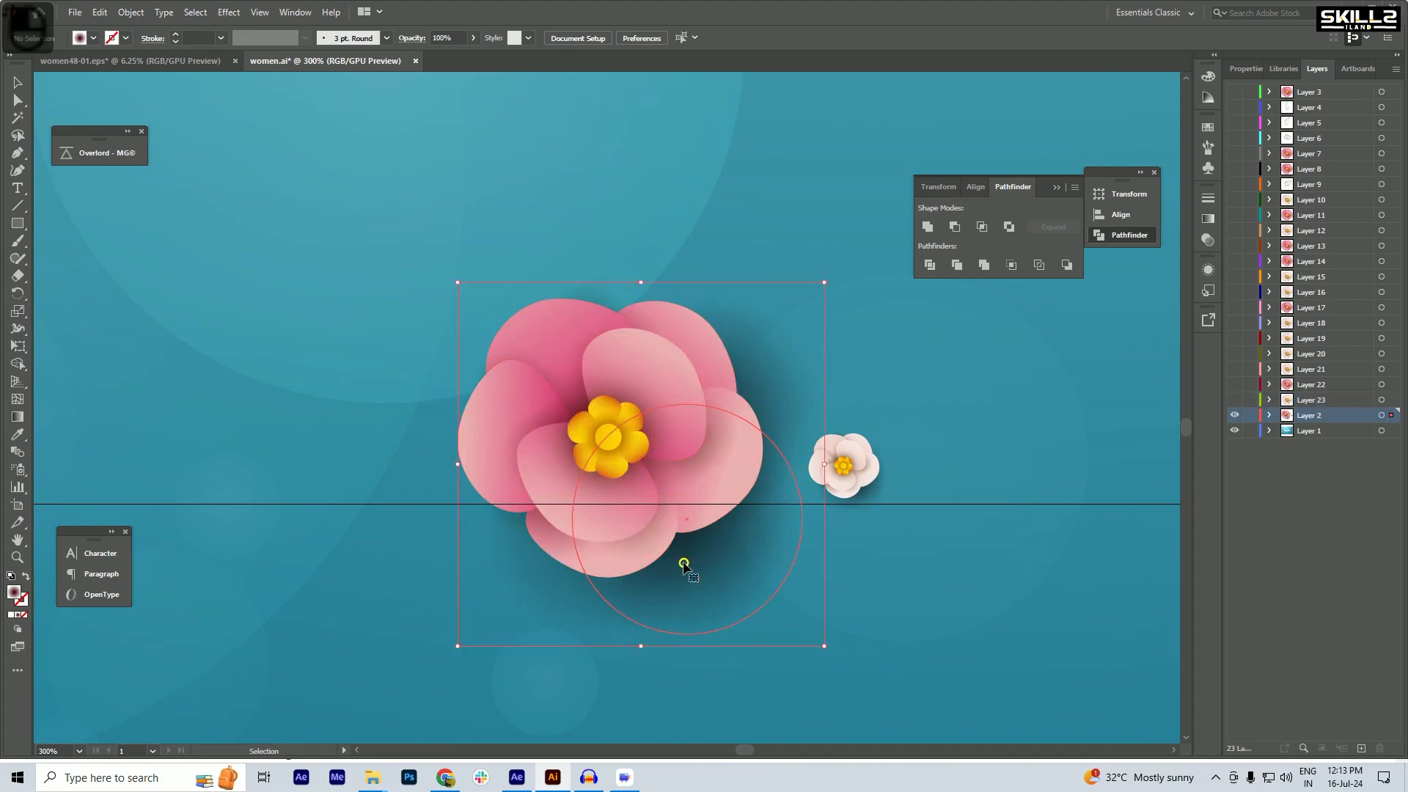
double_click(684, 567)
click(691, 566)
key(Delete)
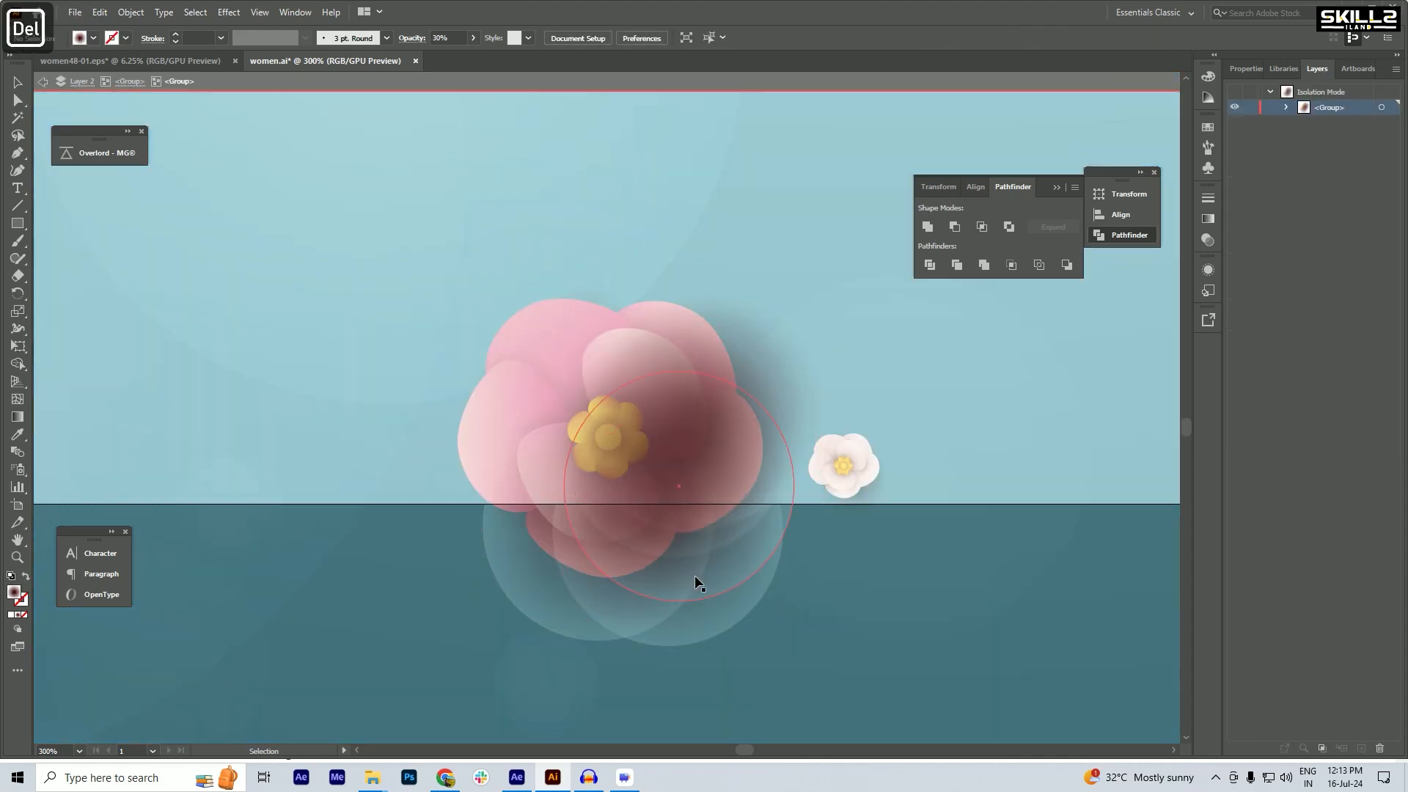
double_click(819, 588)
double_click(704, 576)
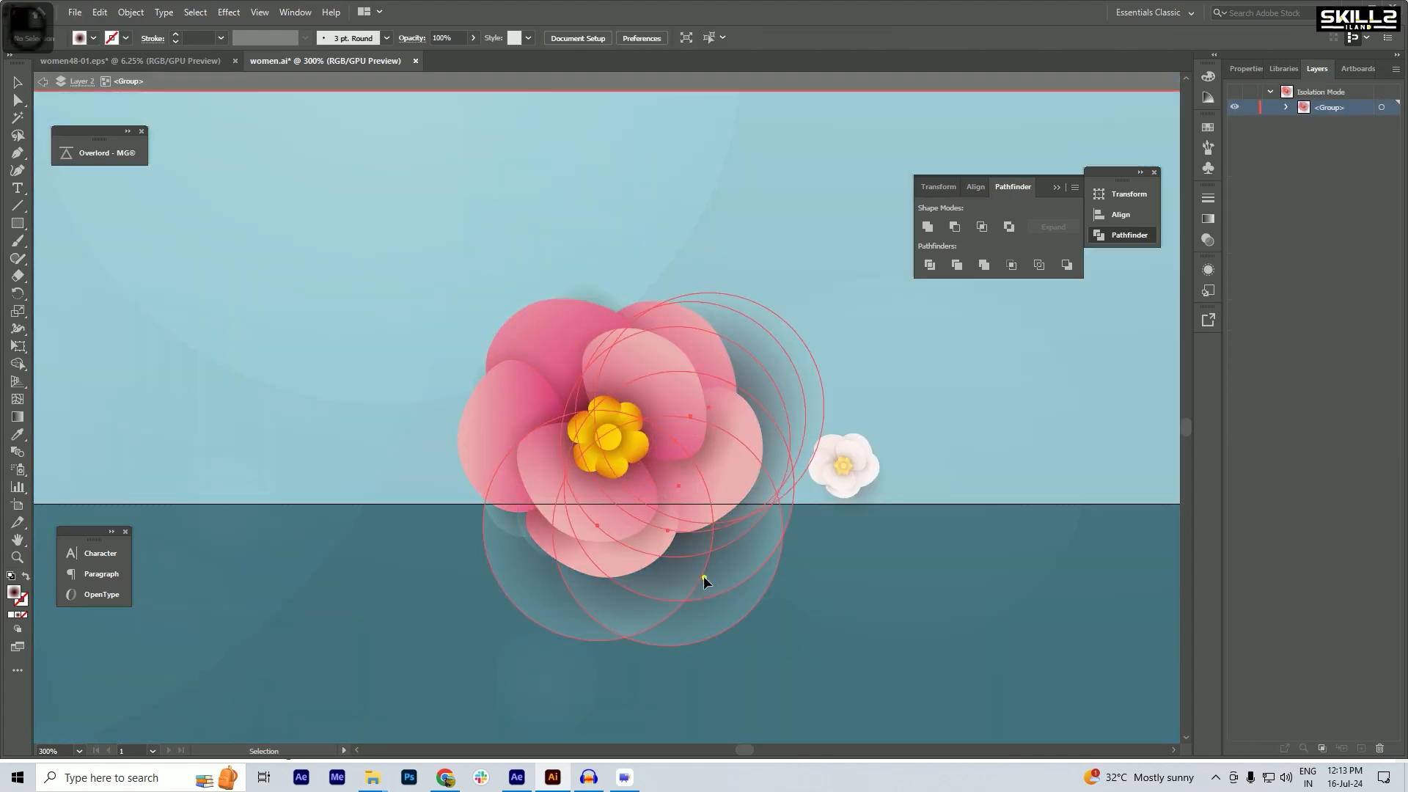
key(Delete)
key(Escape)
- Move the cleaned lower pink flower in place to its own new layer and hide that layer
click(629, 497)
key(ctrl+x)
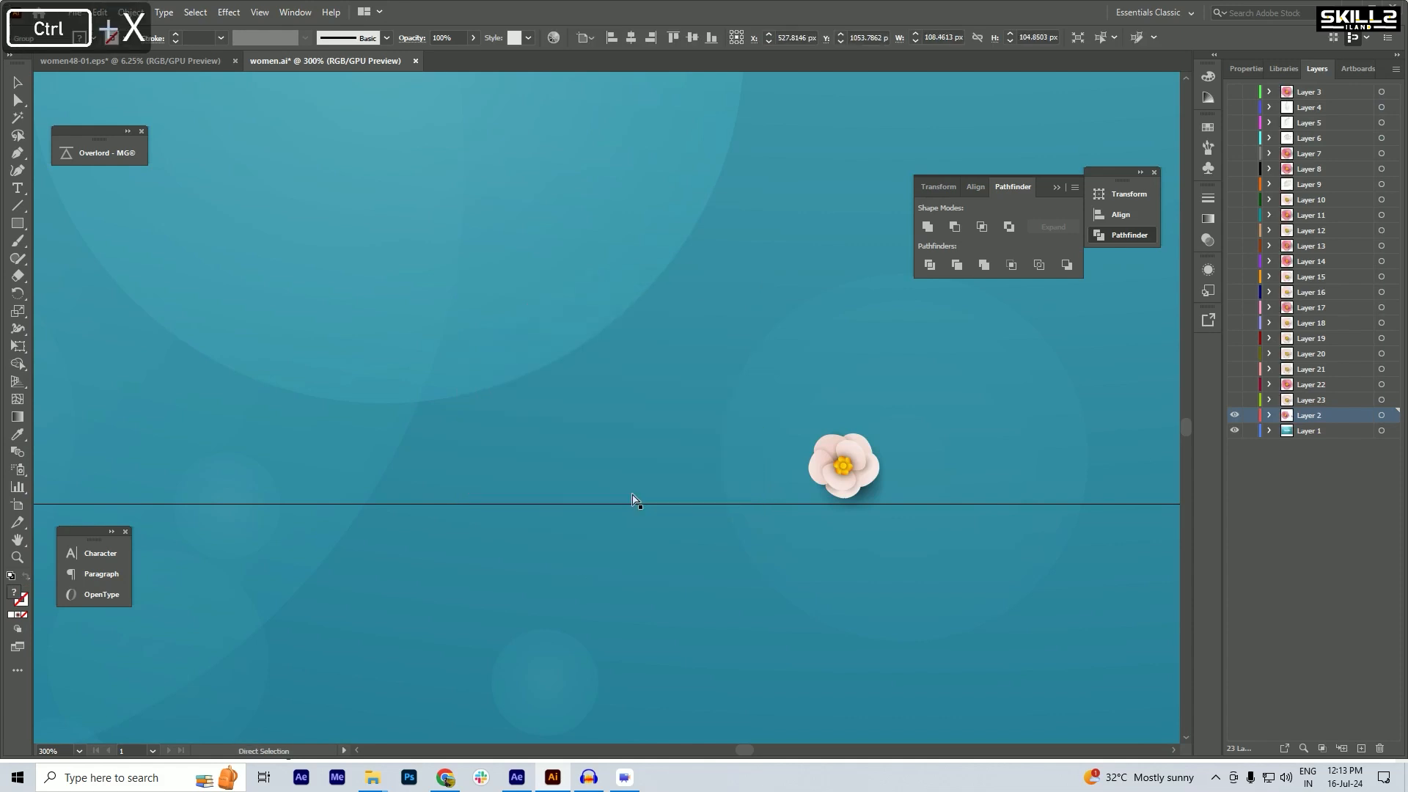
click(1361, 749)
key(ctrl+shift+v)
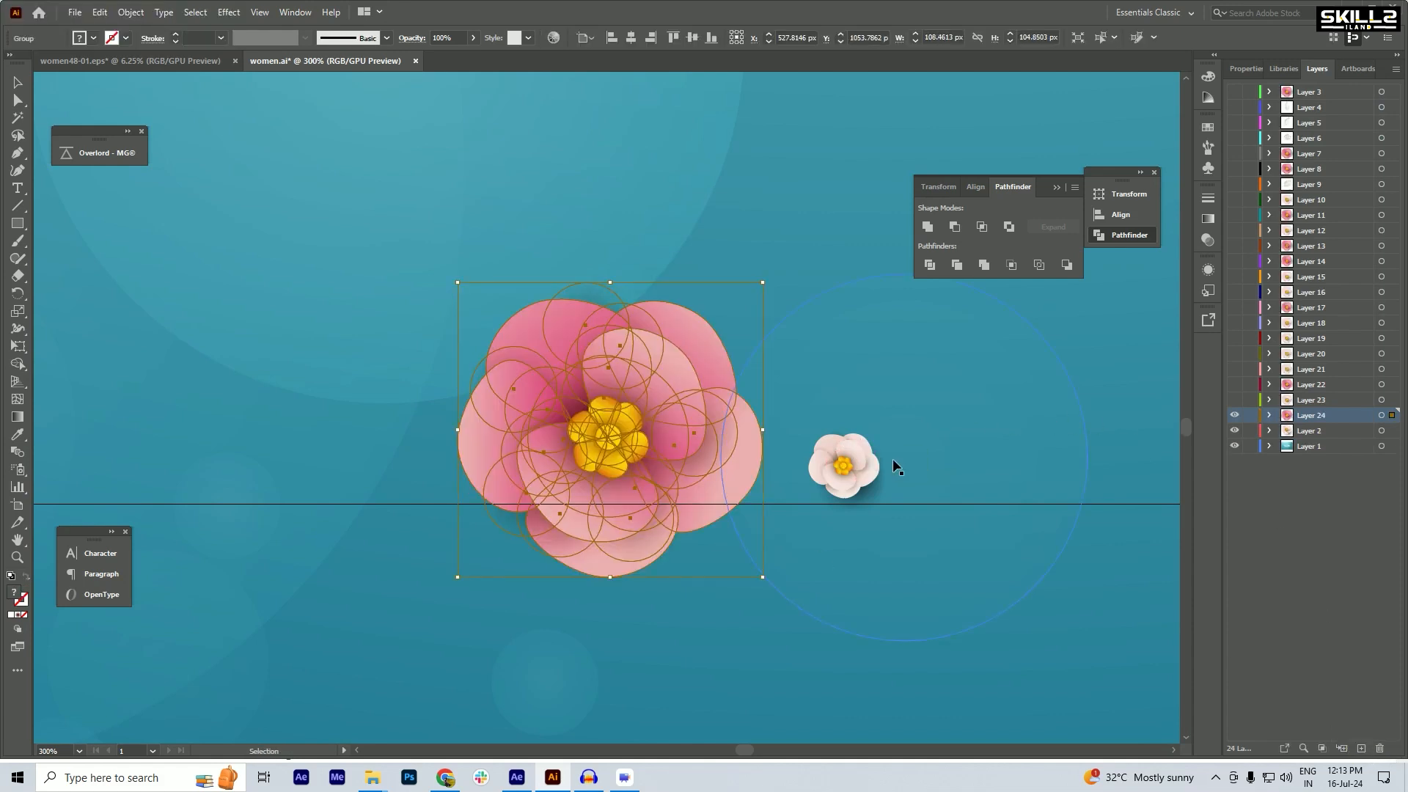
click(1235, 417)
- Delete the shadow of the last small white flower and move the flower in place to a new hidden layer
click(856, 499)
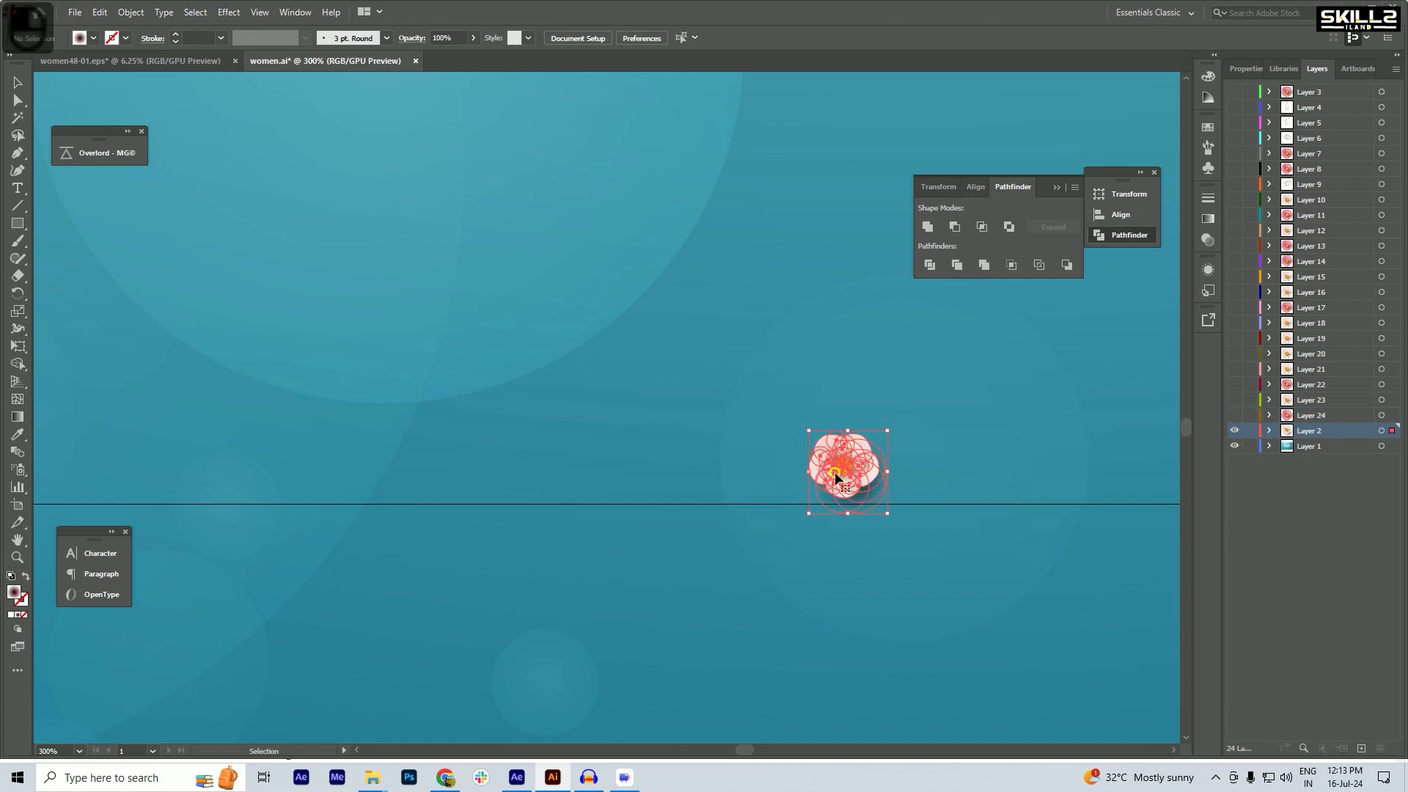
double_click(856, 500)
key(Escape)
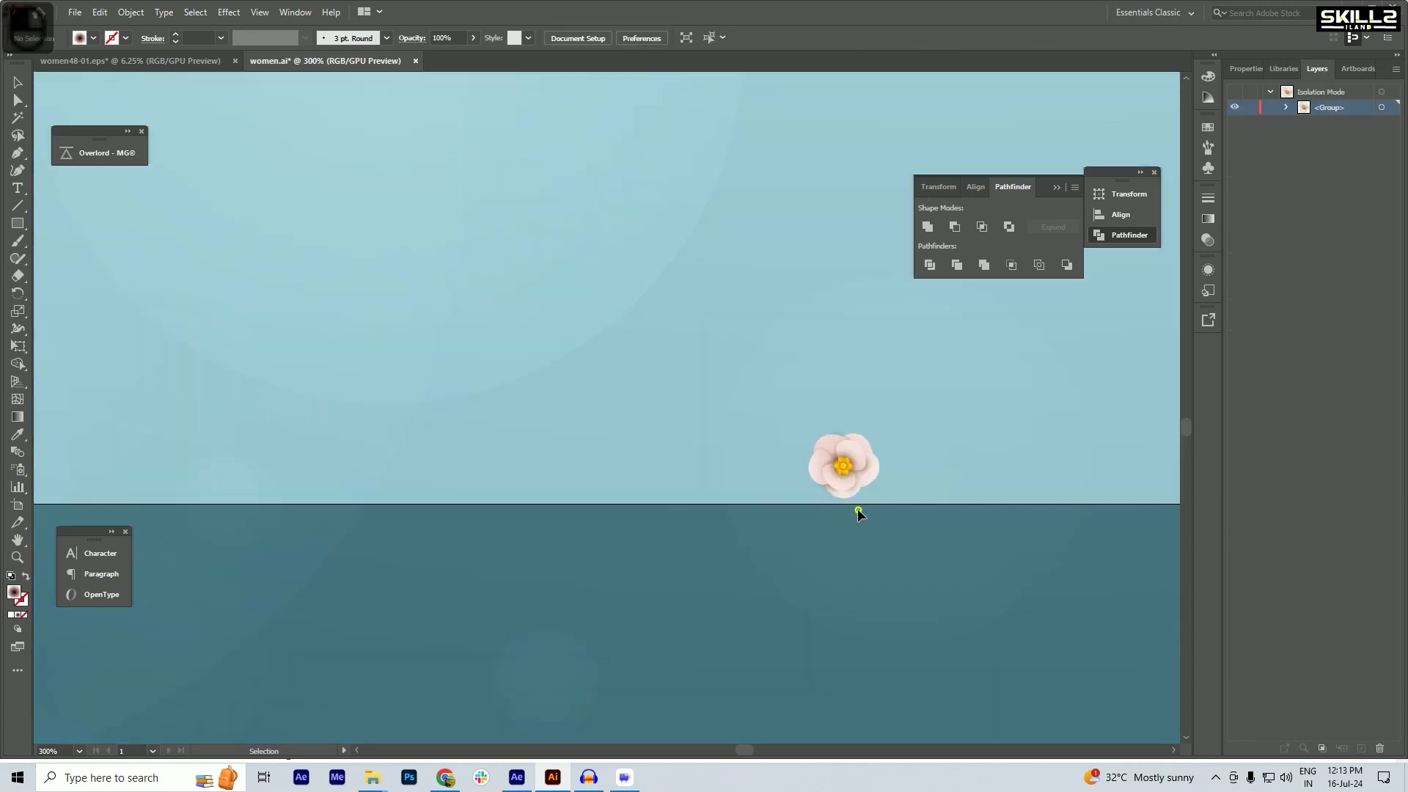
key(ctrl)
key(ctrl+x)
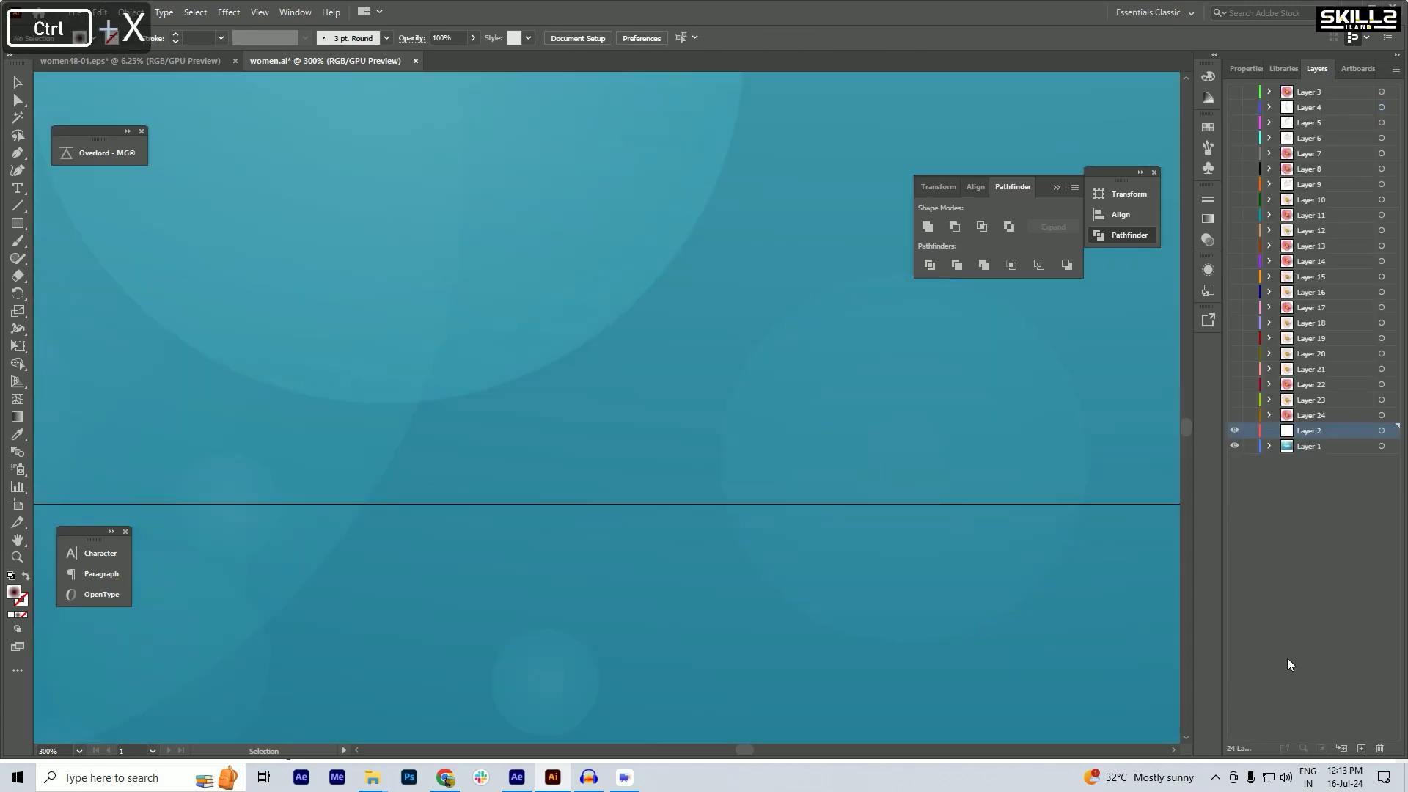
click(1361, 748)
key(ctrl+shift+v)
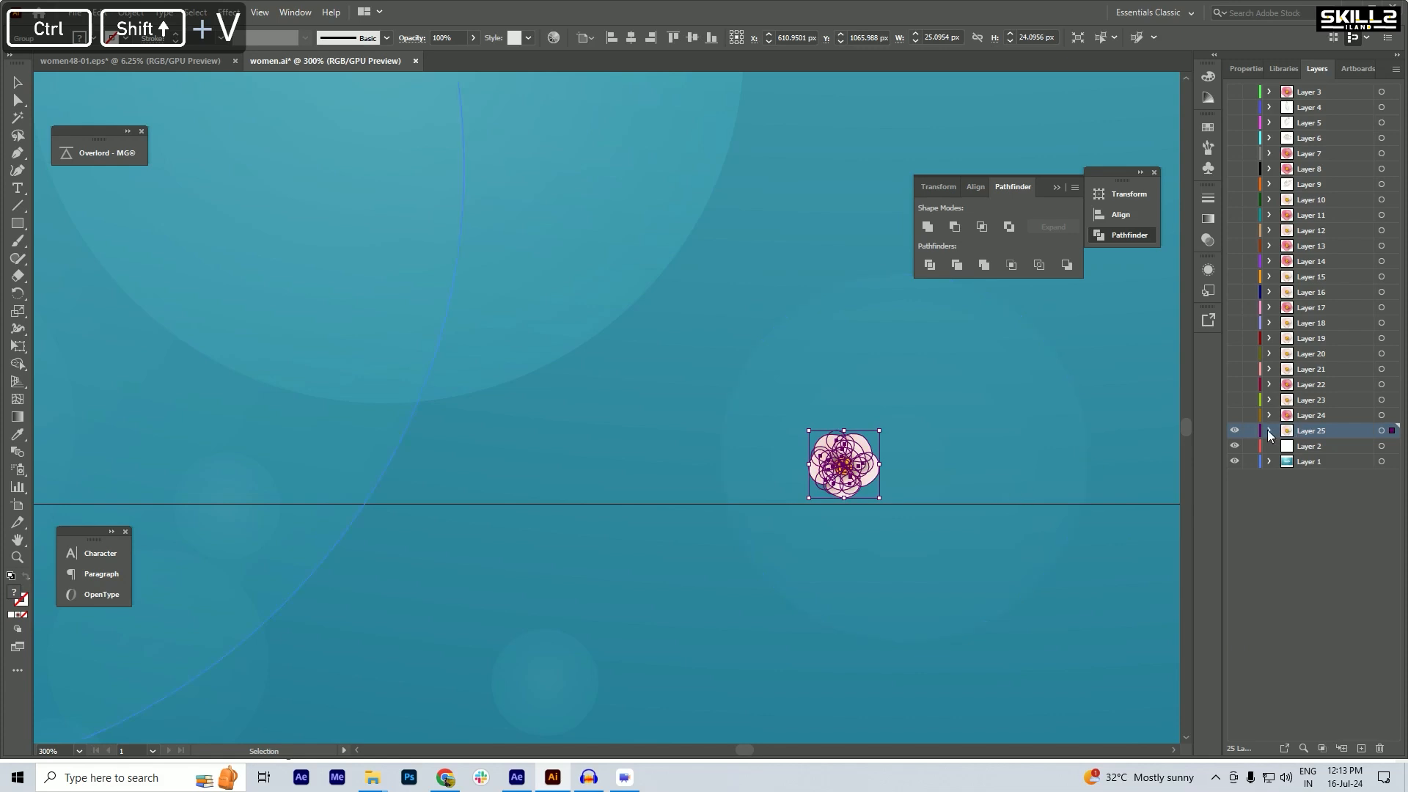
click(1235, 431)
- Move the Women's Day title with its date line in place to a new layer and hide that layer
scroll(690, 455, down, 6)
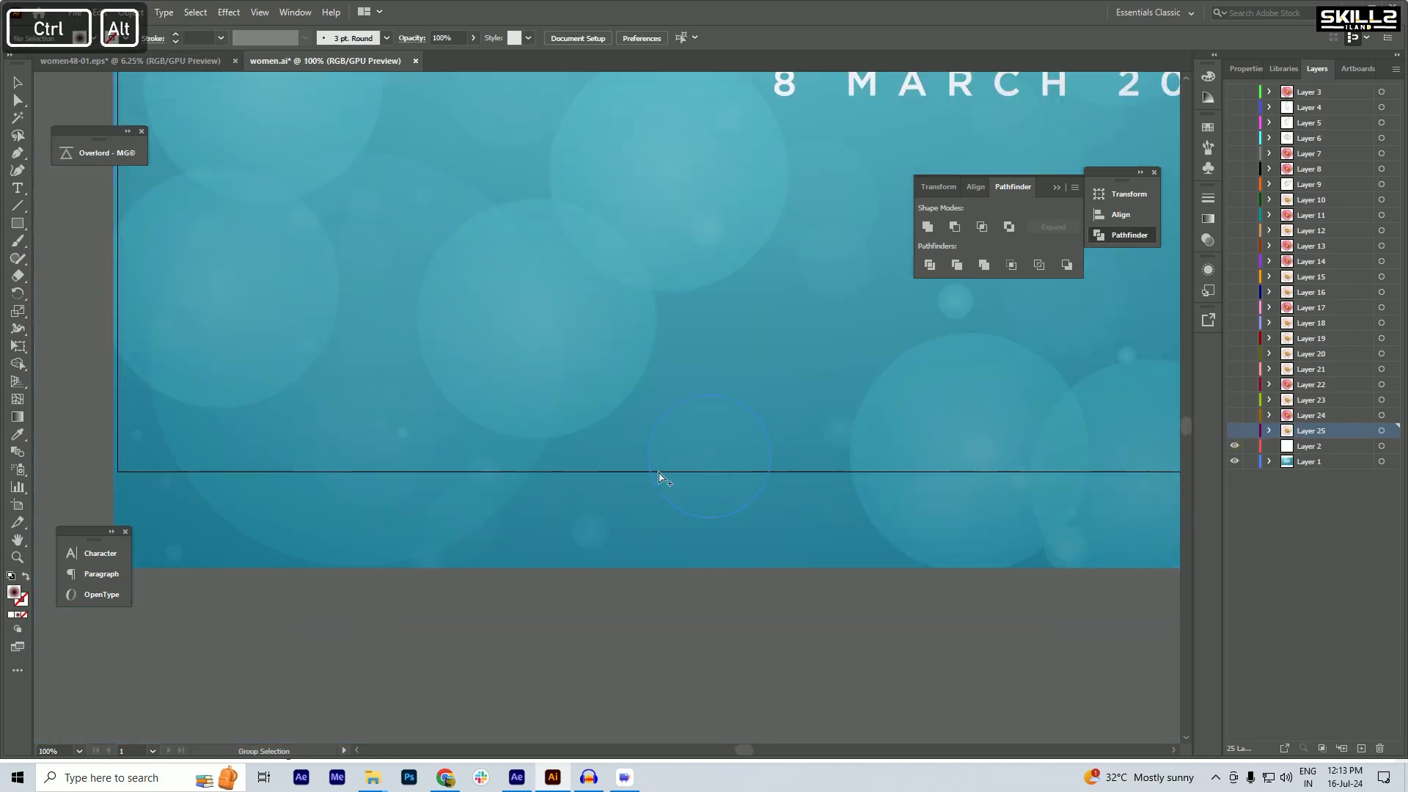
scroll(1049, 309, up, 1)
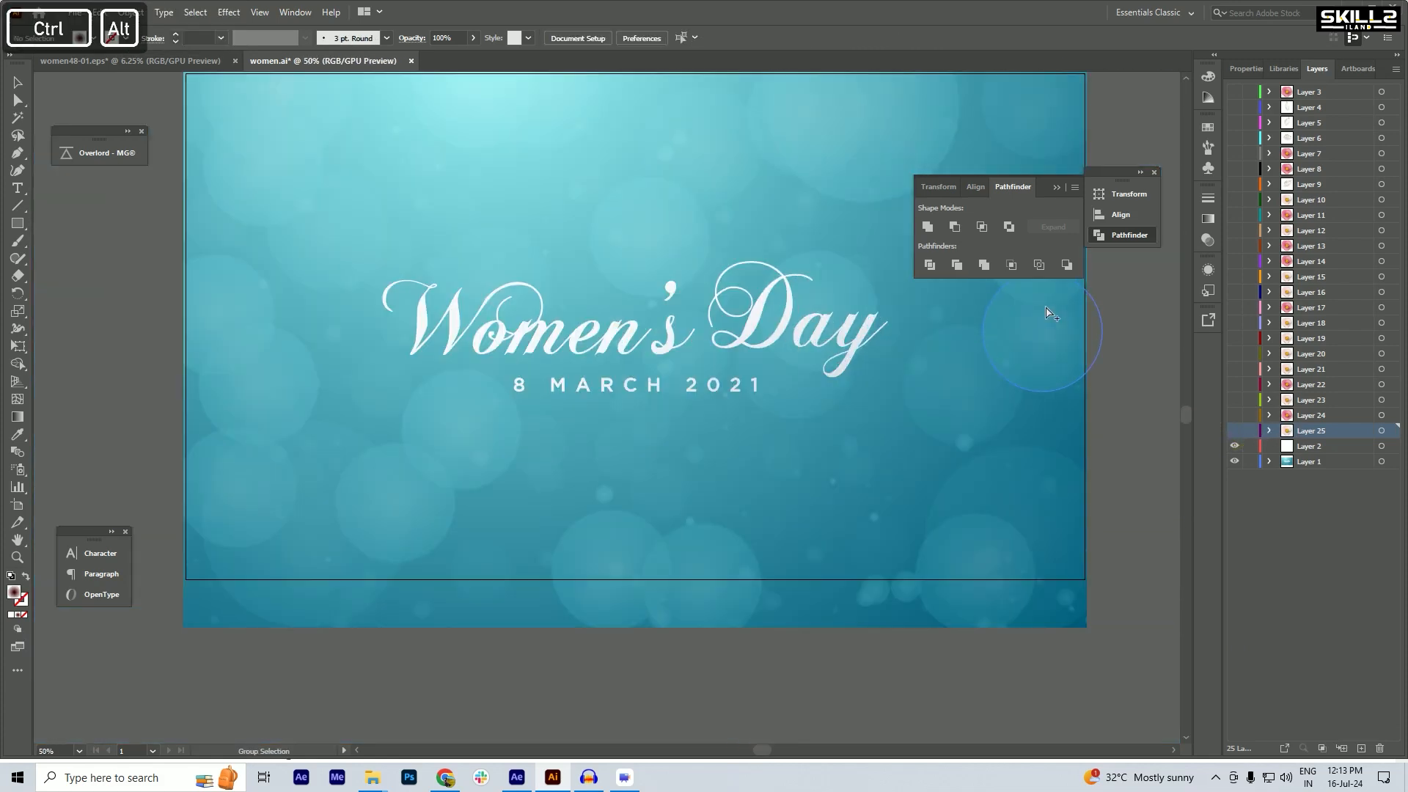
drag(790, 361, 756, 363)
click(597, 342)
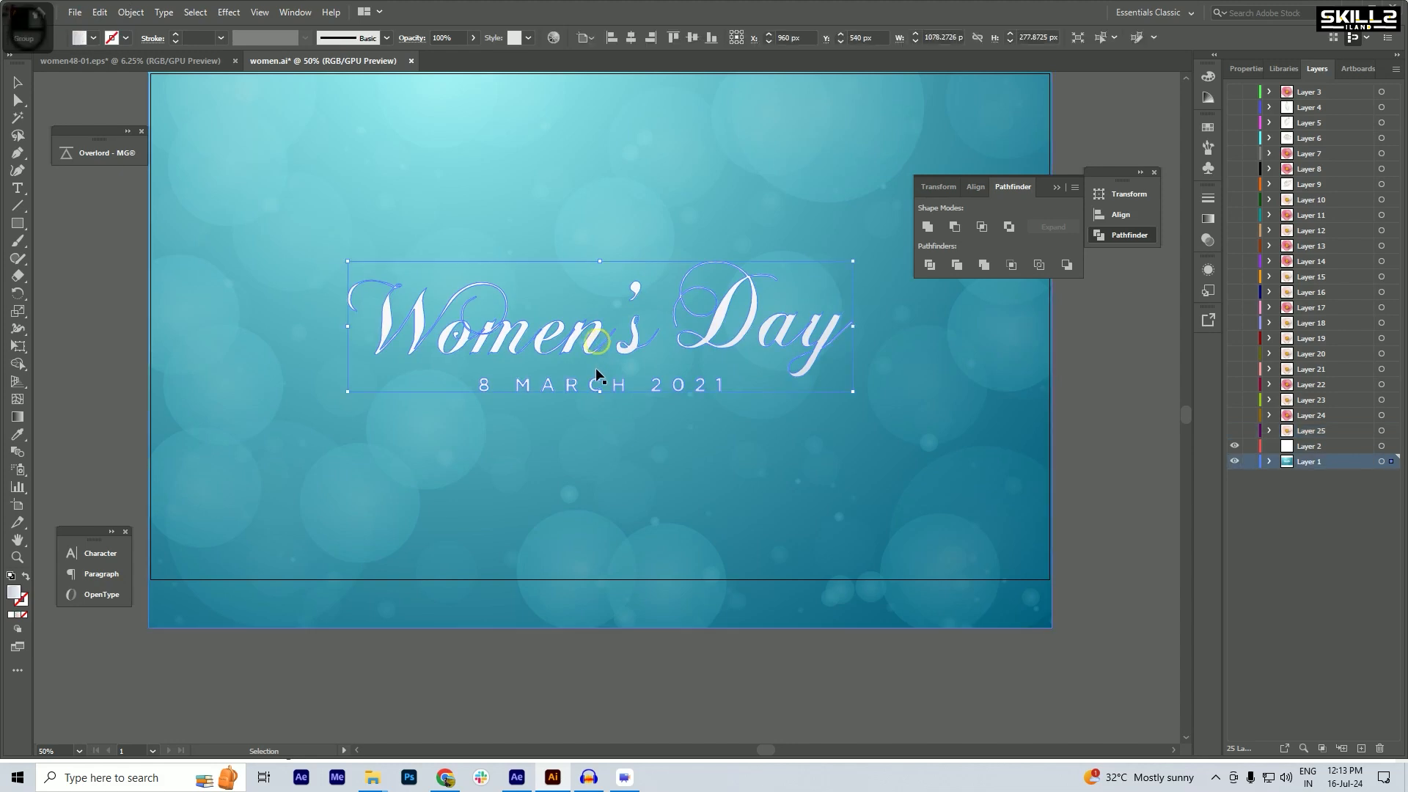
key(ctrl)
key(ctrl+x)
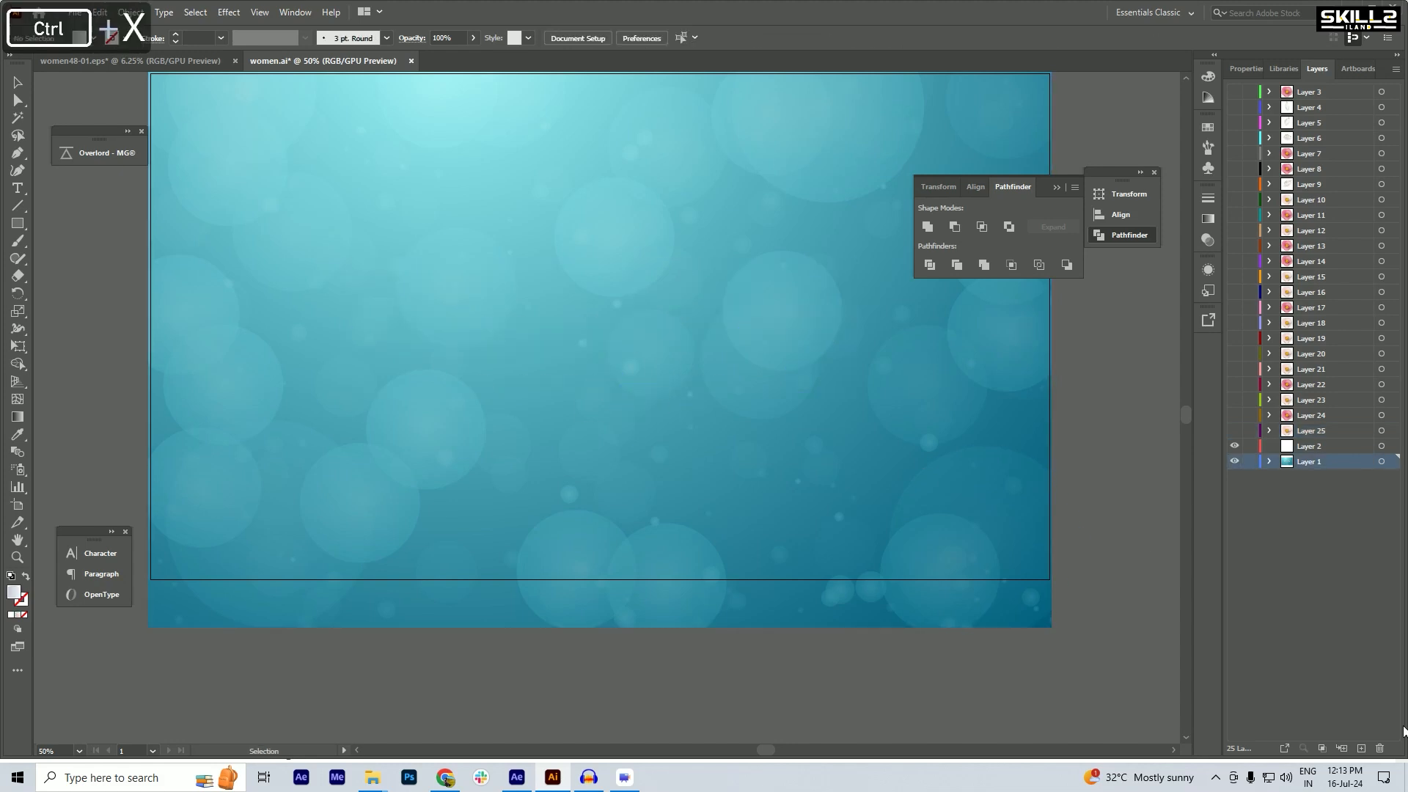
click(1361, 748)
key(ctrl+shift+v)
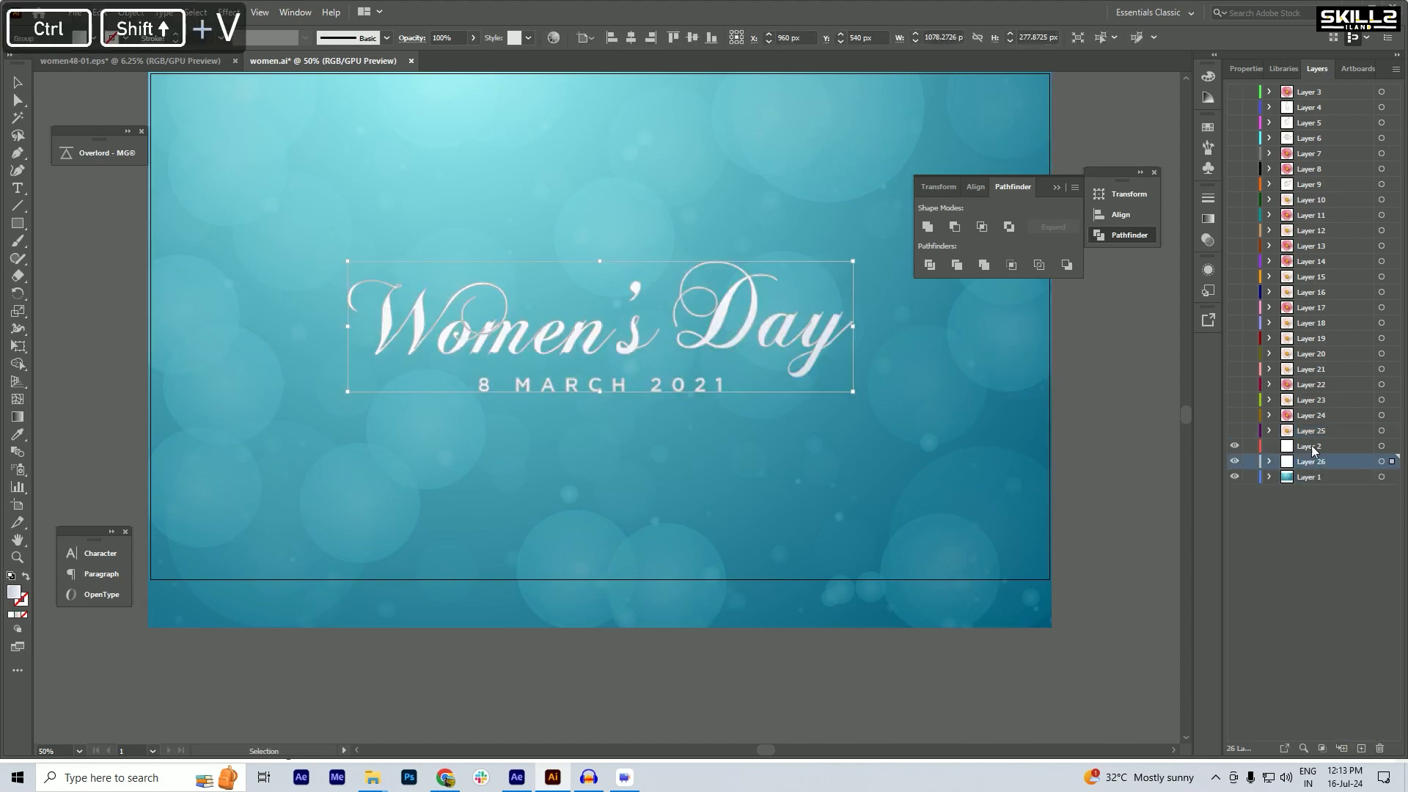
click(1235, 461)
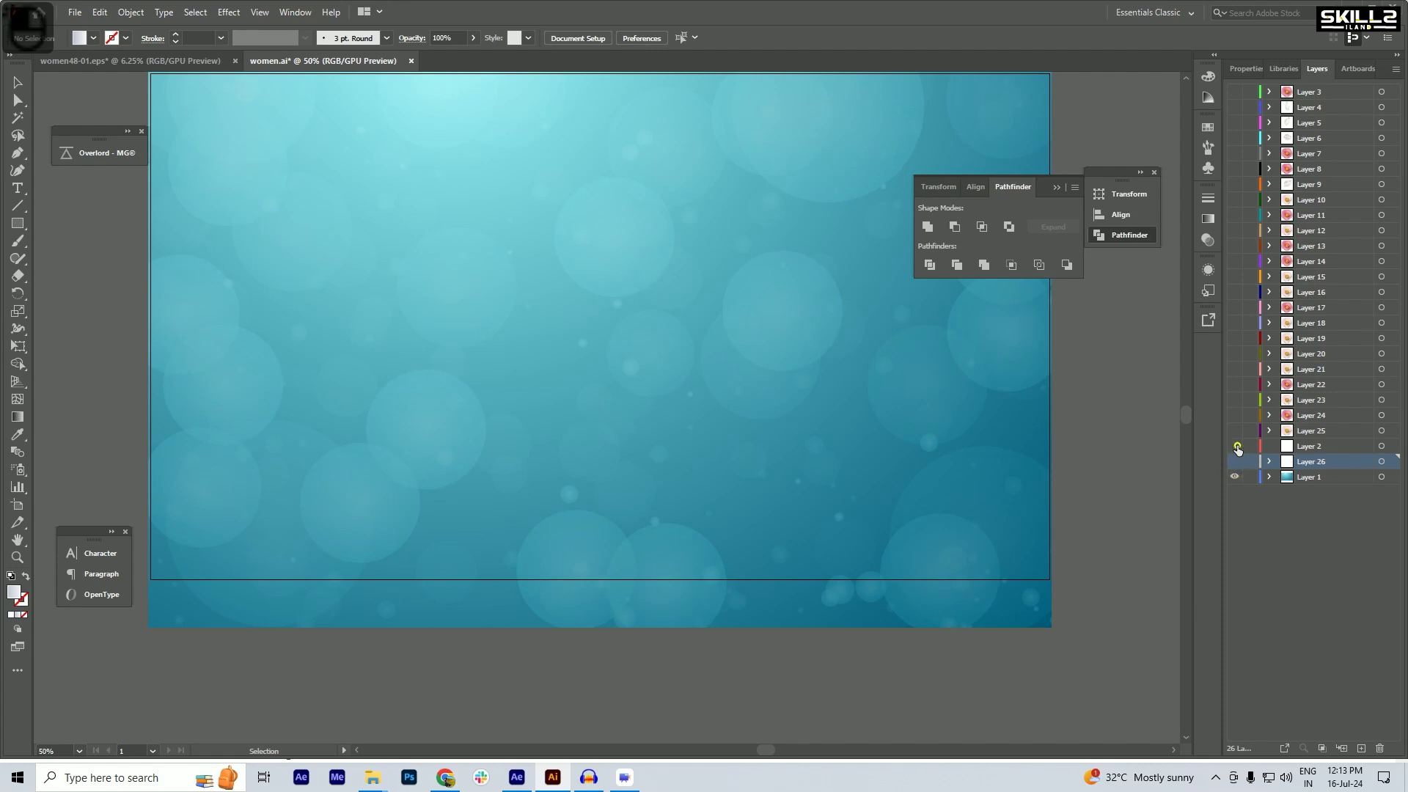
- Delete the emptied Layer 2
click(1236, 446)
click(1310, 449)
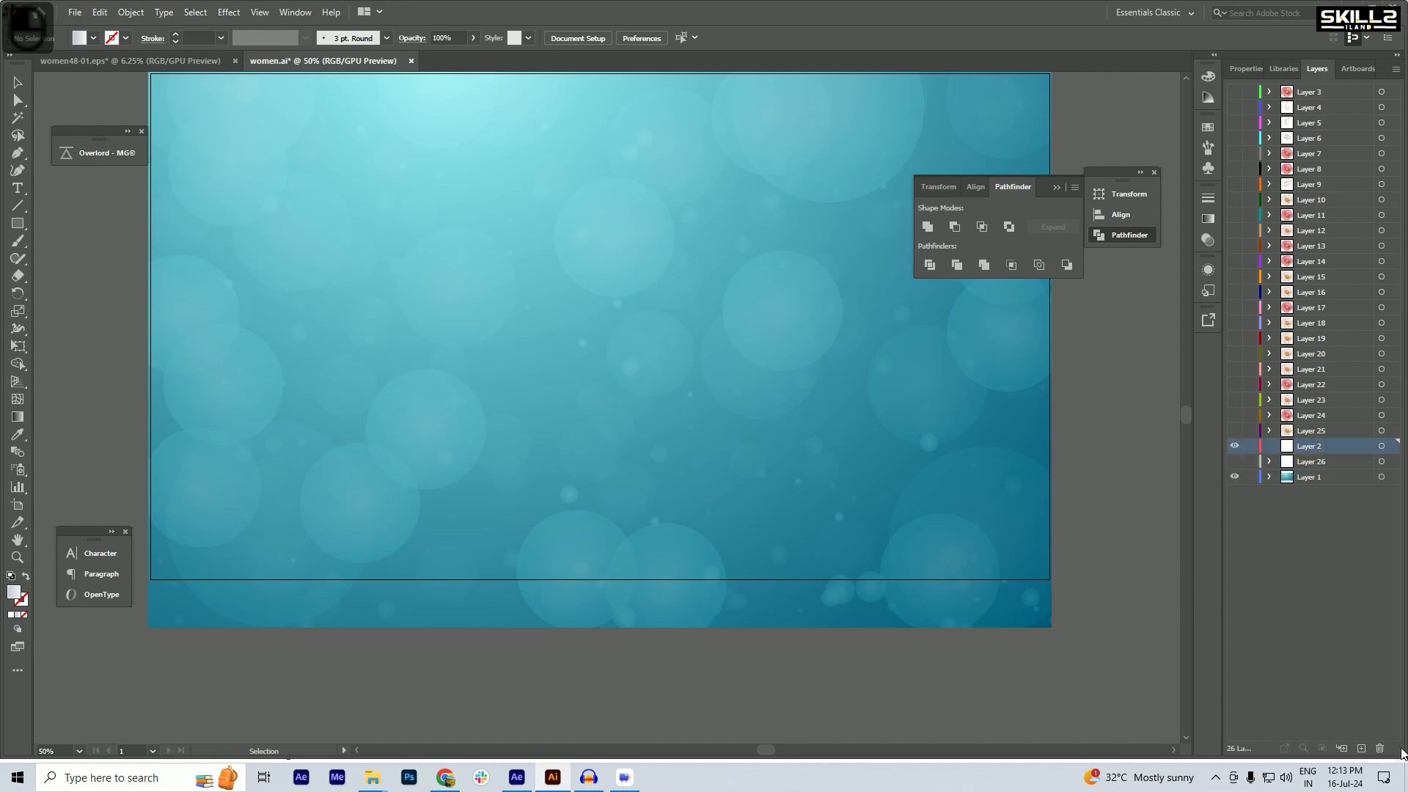
click(1380, 748)
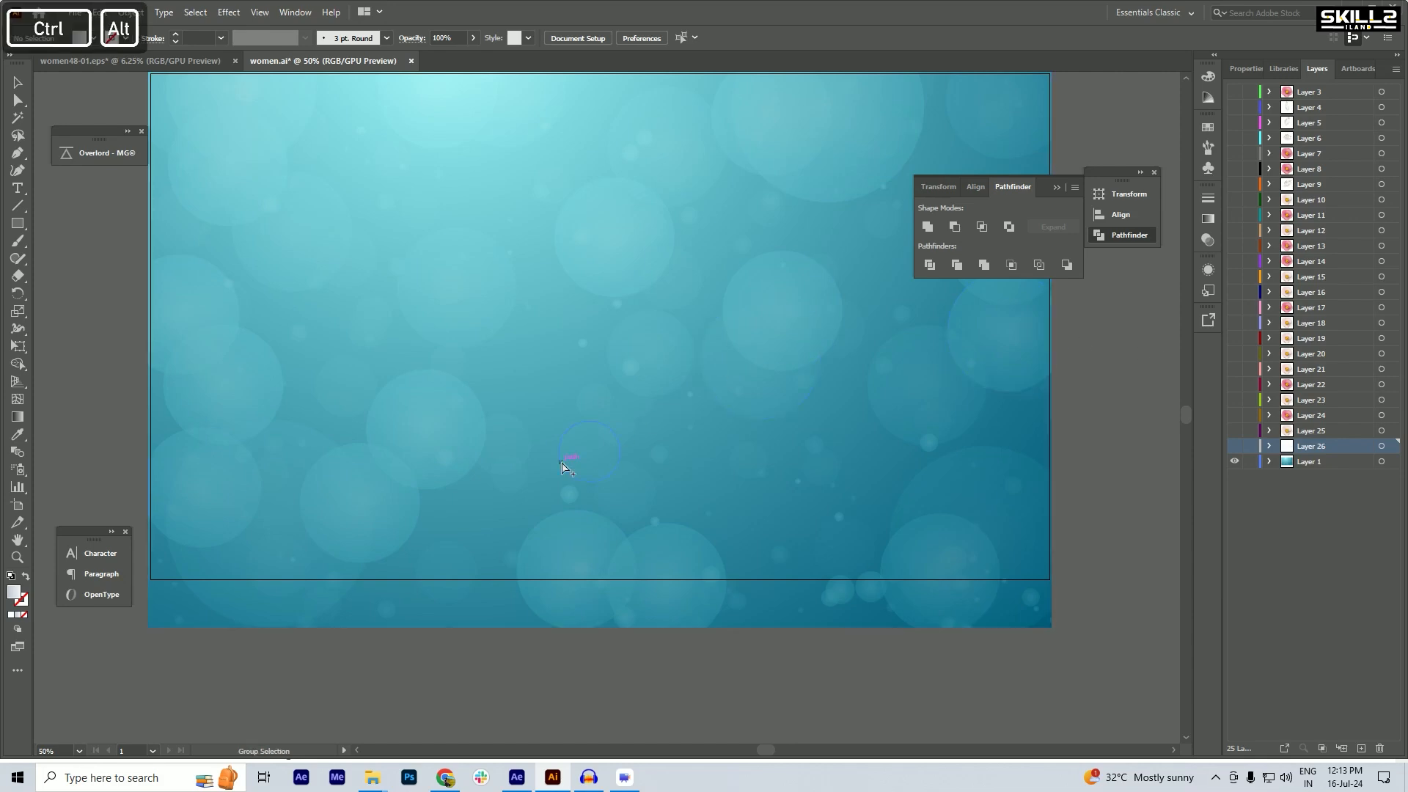
scroll(565, 467, down, 1)
click(597, 336)
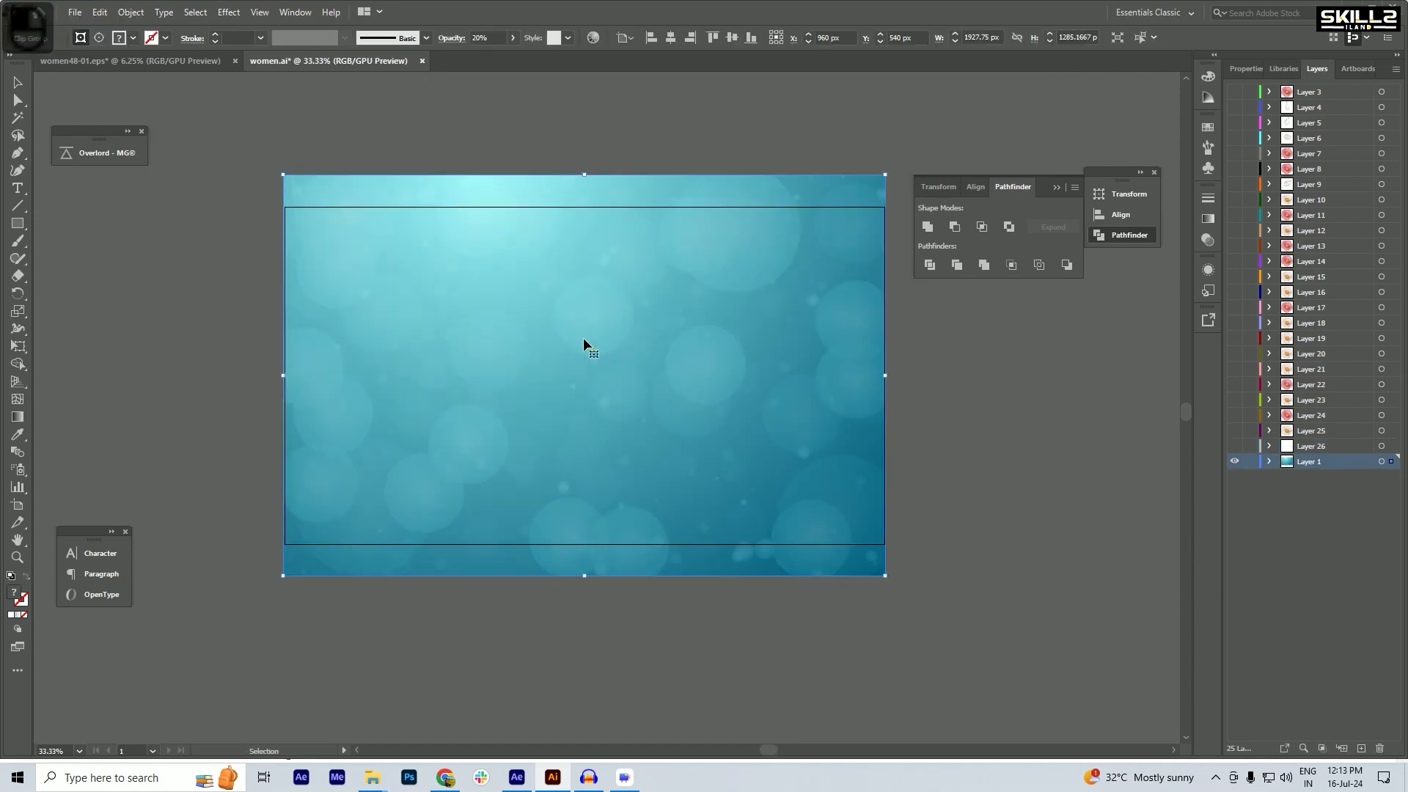
double_click(583, 338)
drag(571, 345, 1045, 563)
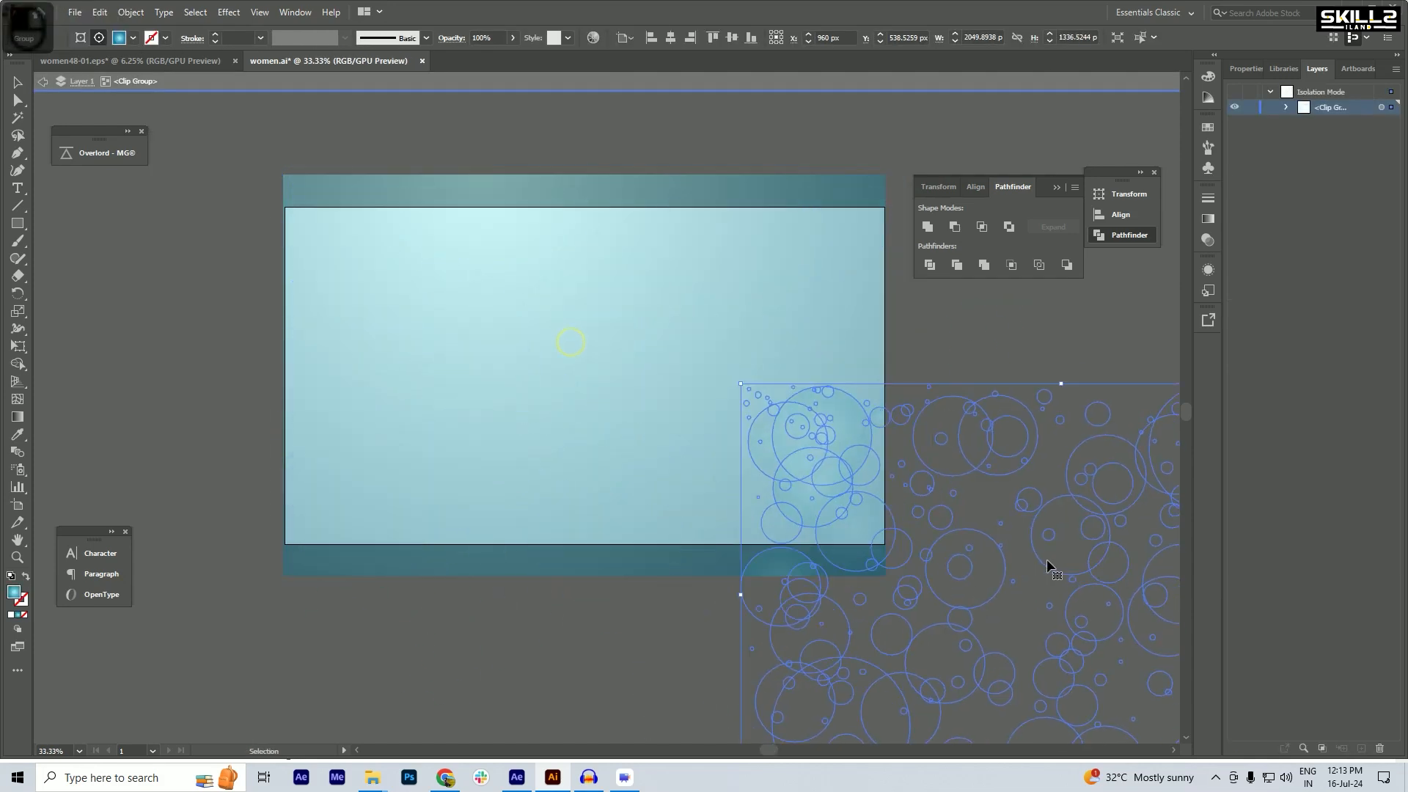
key(ctrl+z)
double_click(1076, 405)
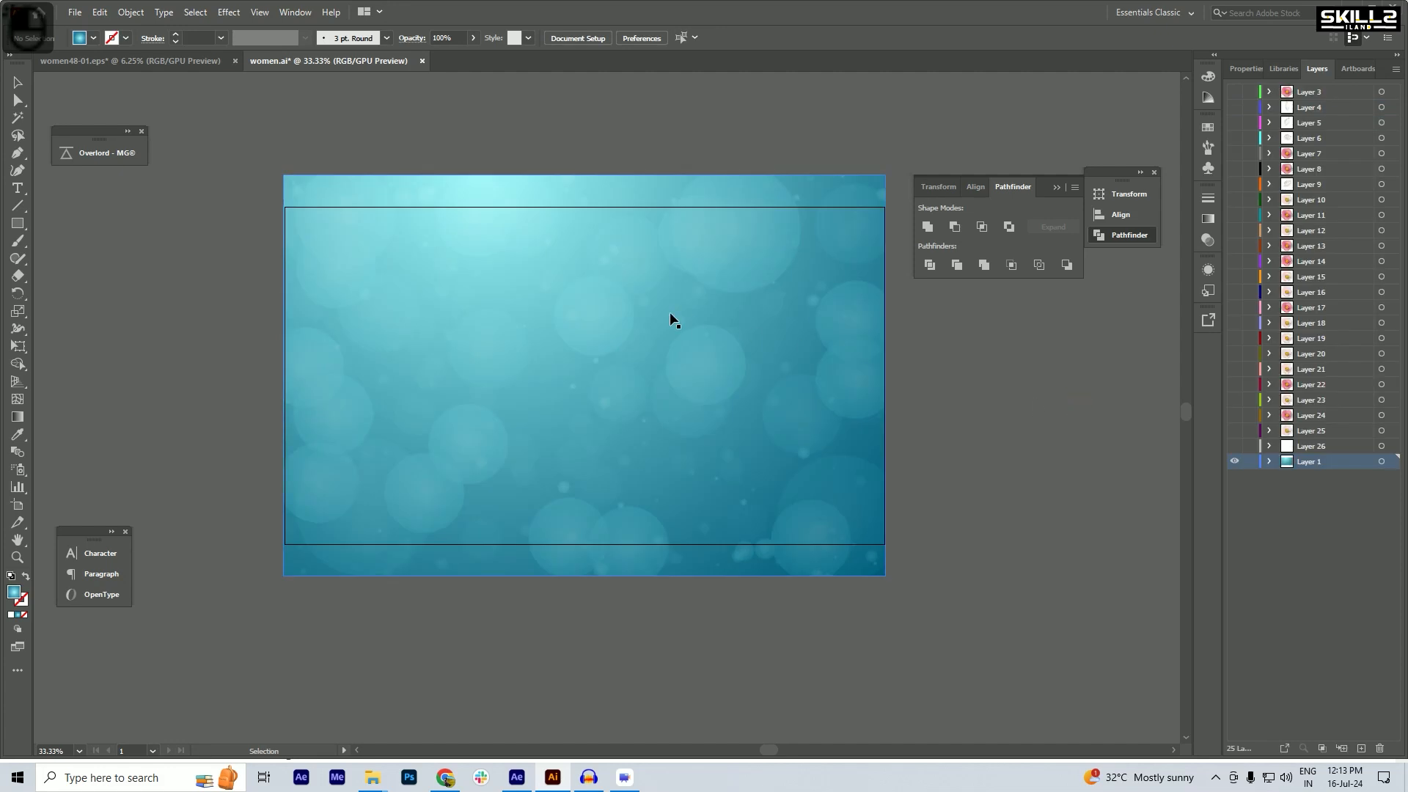
- Take the light circles group out of the background's clip group and paste it in place on a new layer above Layer 1
double_click(606, 321)
click(606, 323)
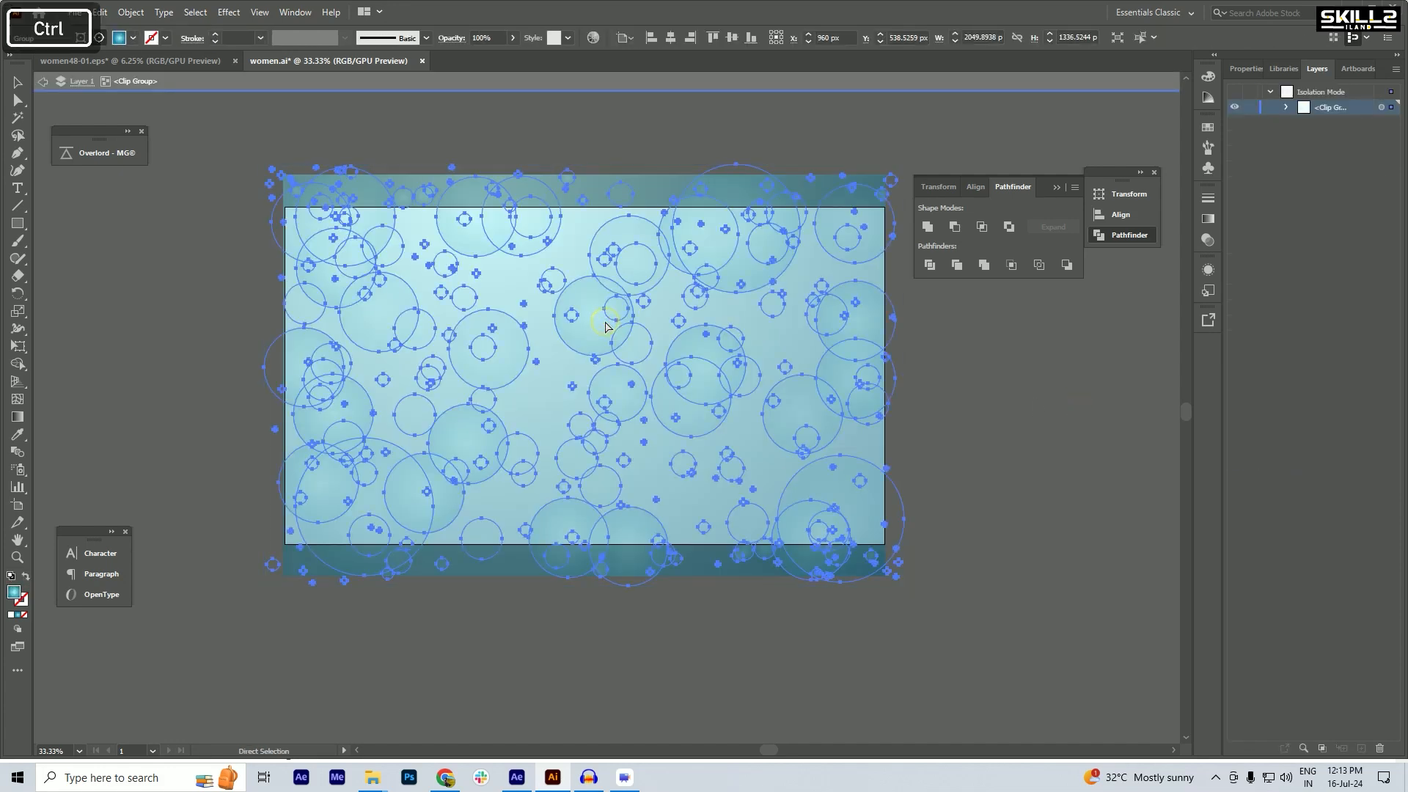
key(ctrl+x)
double_click(1073, 388)
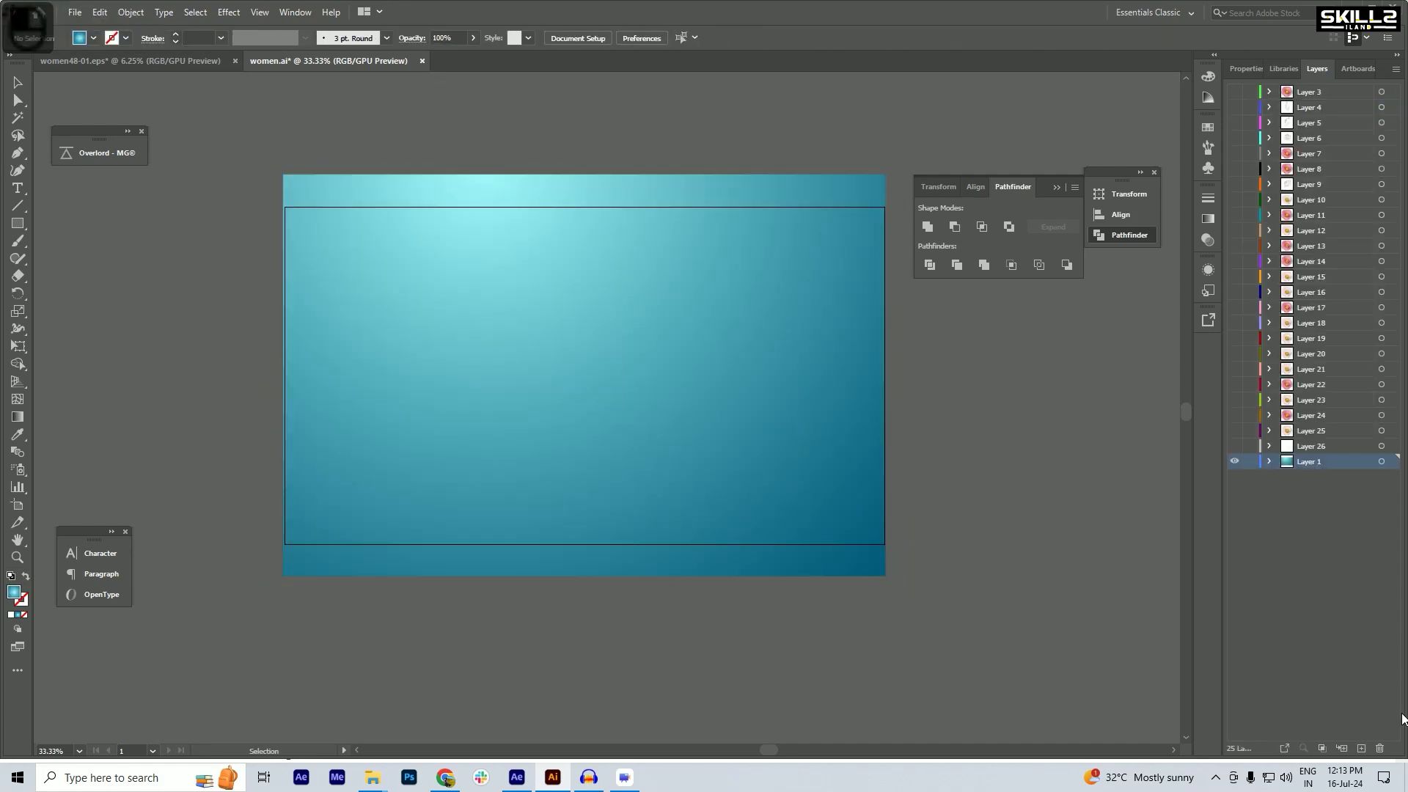
click(1361, 748)
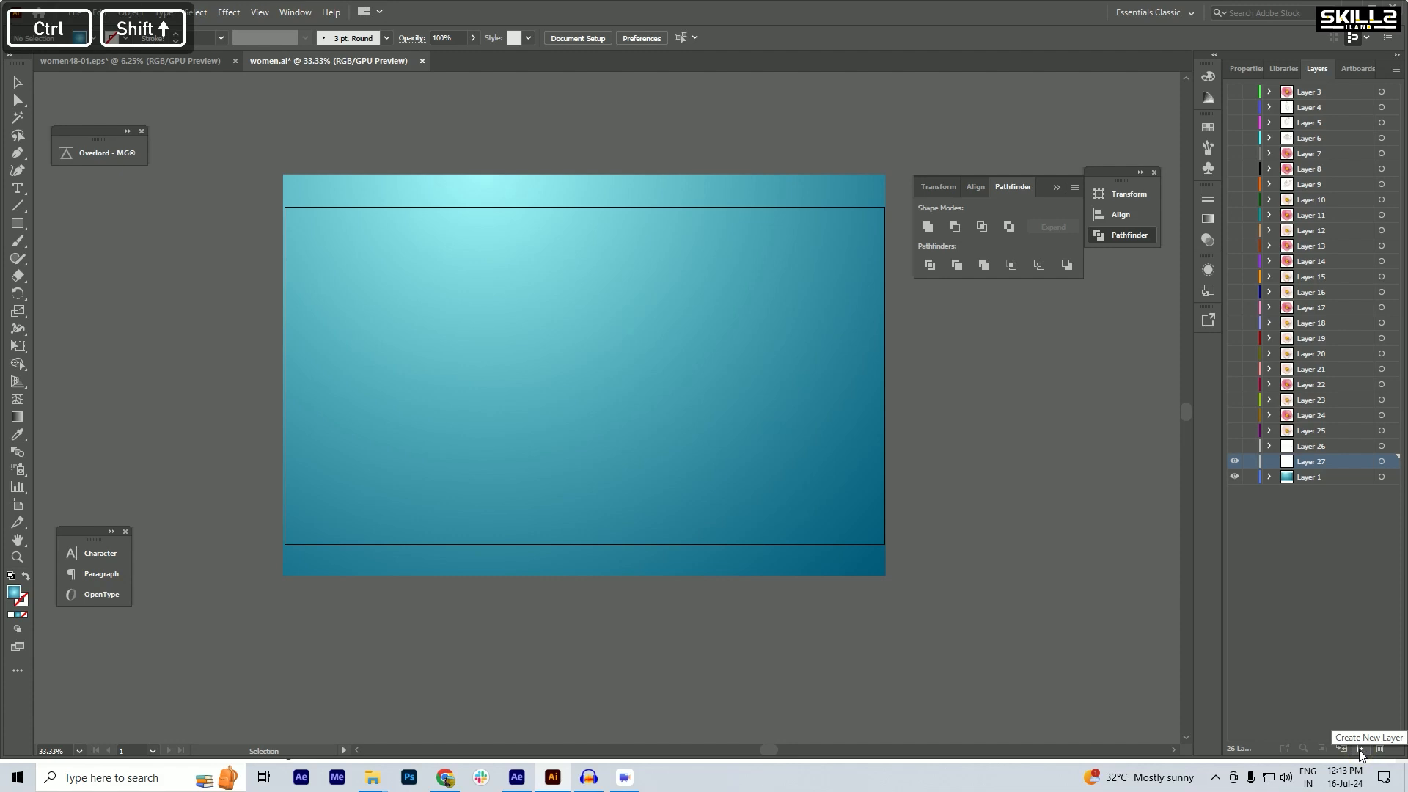
key(ctrl+shift+v)
click(1020, 489)
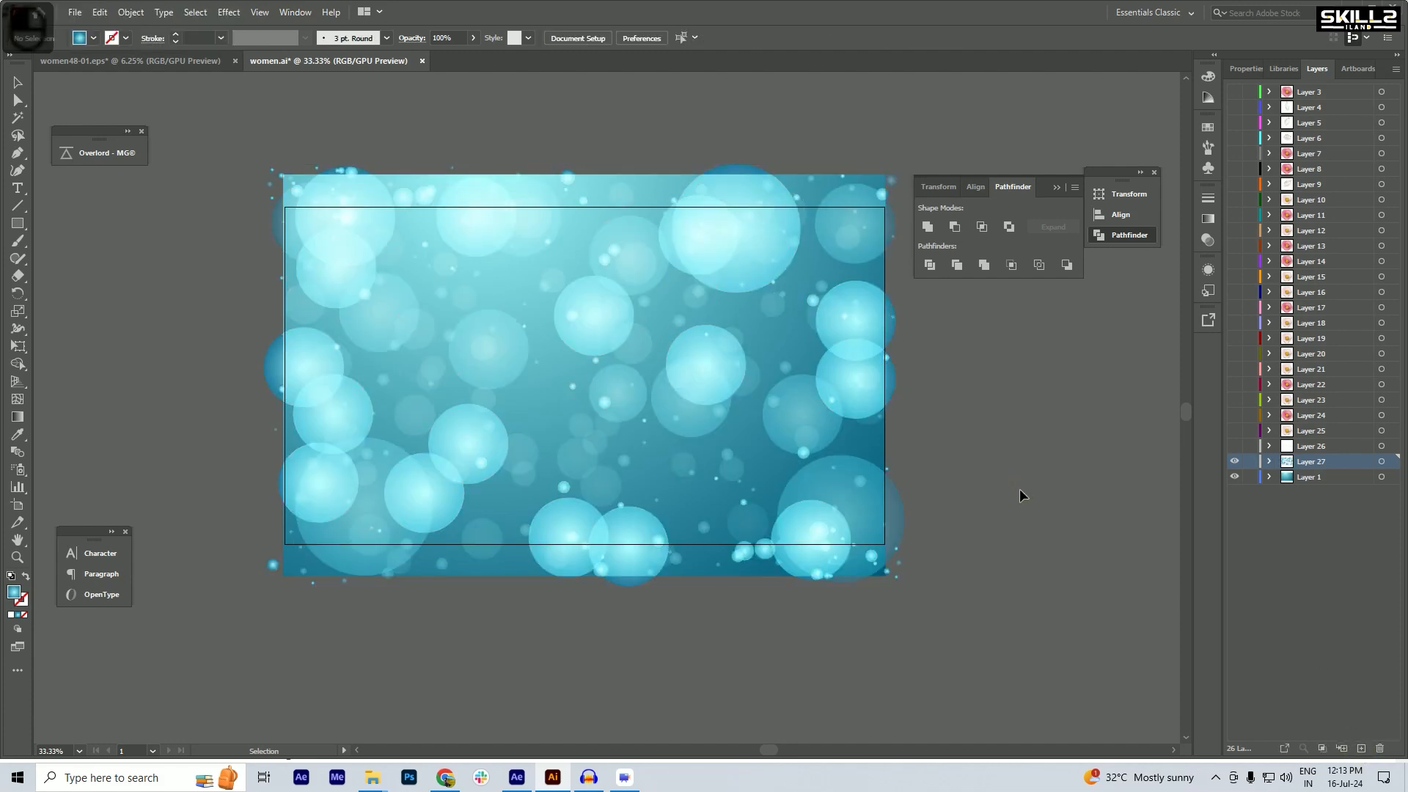
- Save women.ai and quit Illustrator, clearing its clipboard data on exit
click(1236, 446)
click(1236, 446)
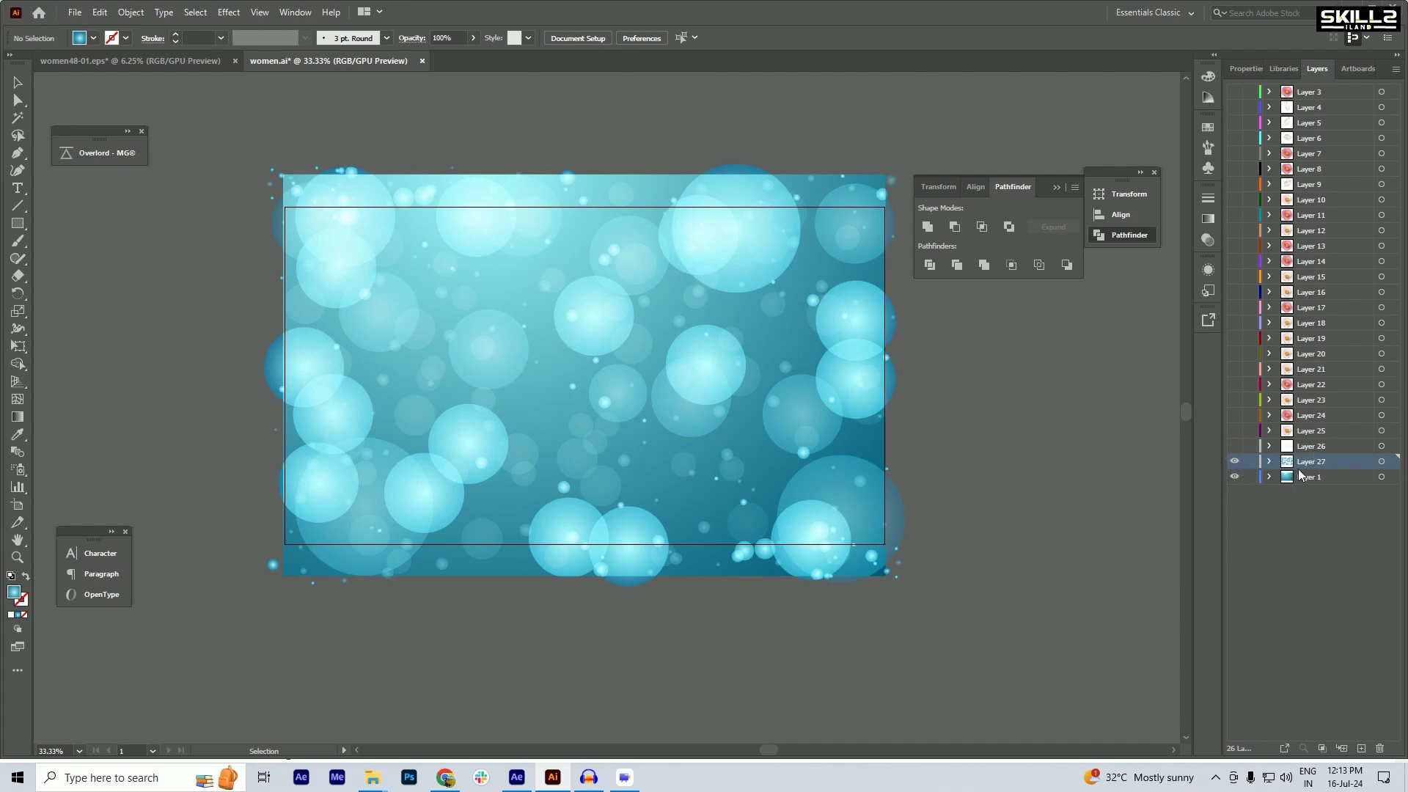
key(ctrl+s)
click(1392, 7)
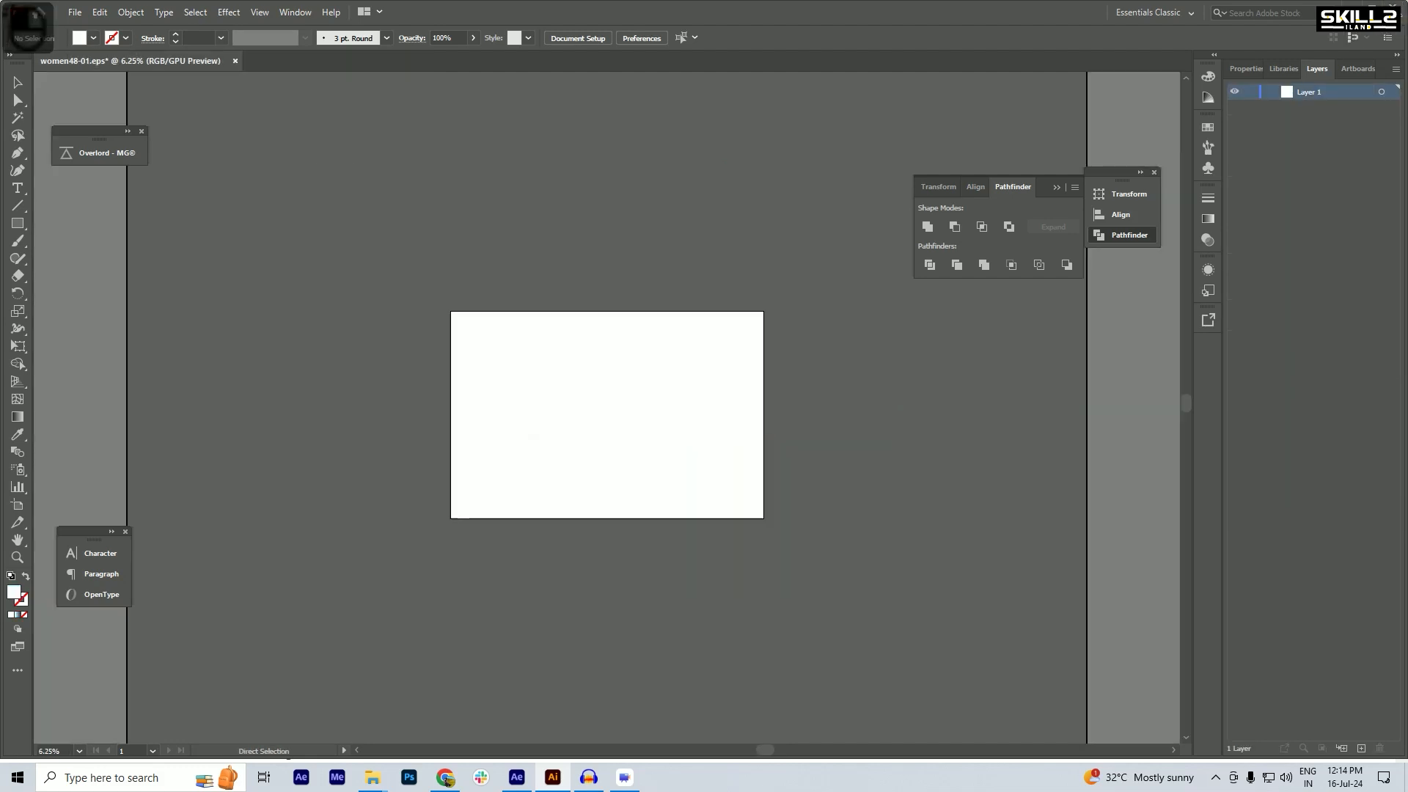
click(779, 407)
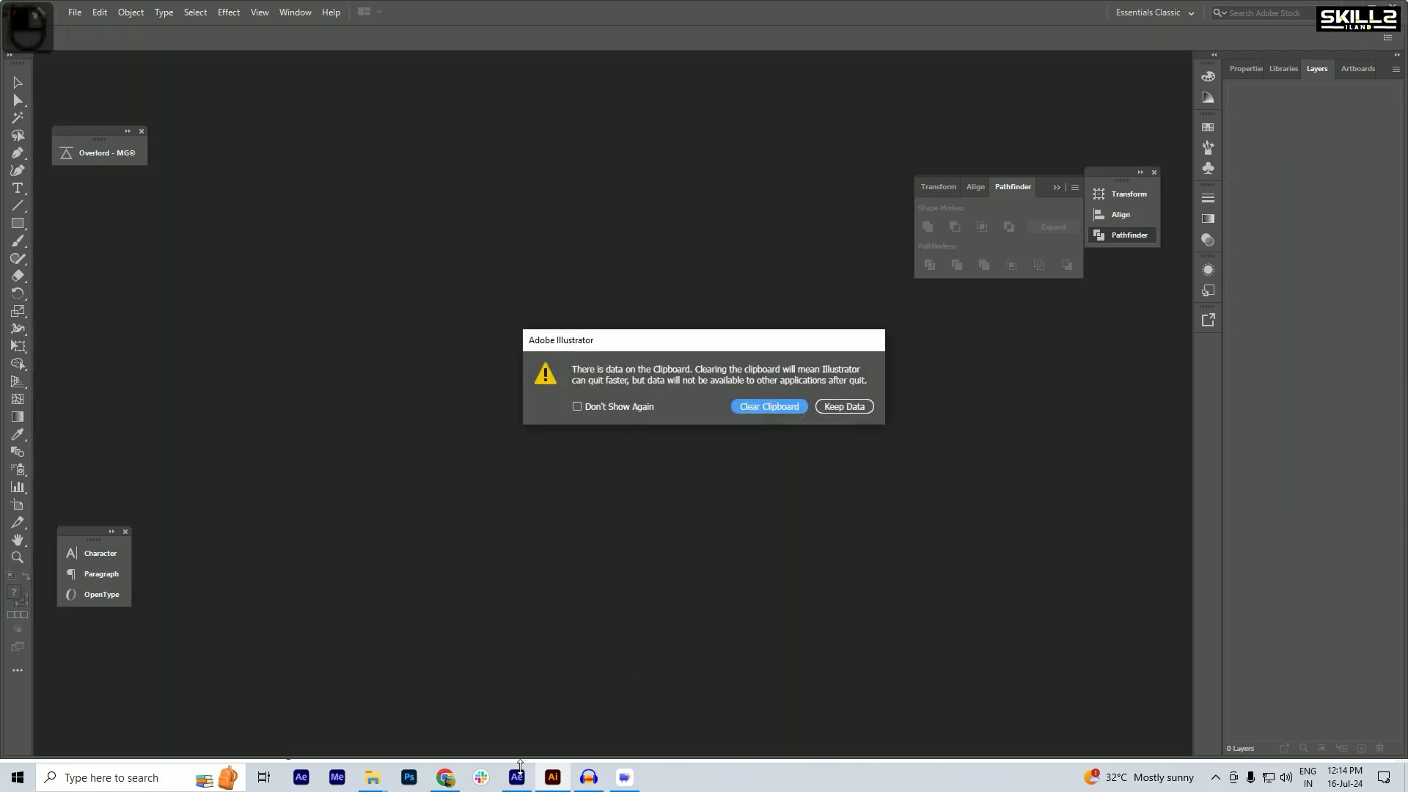
click(517, 779)
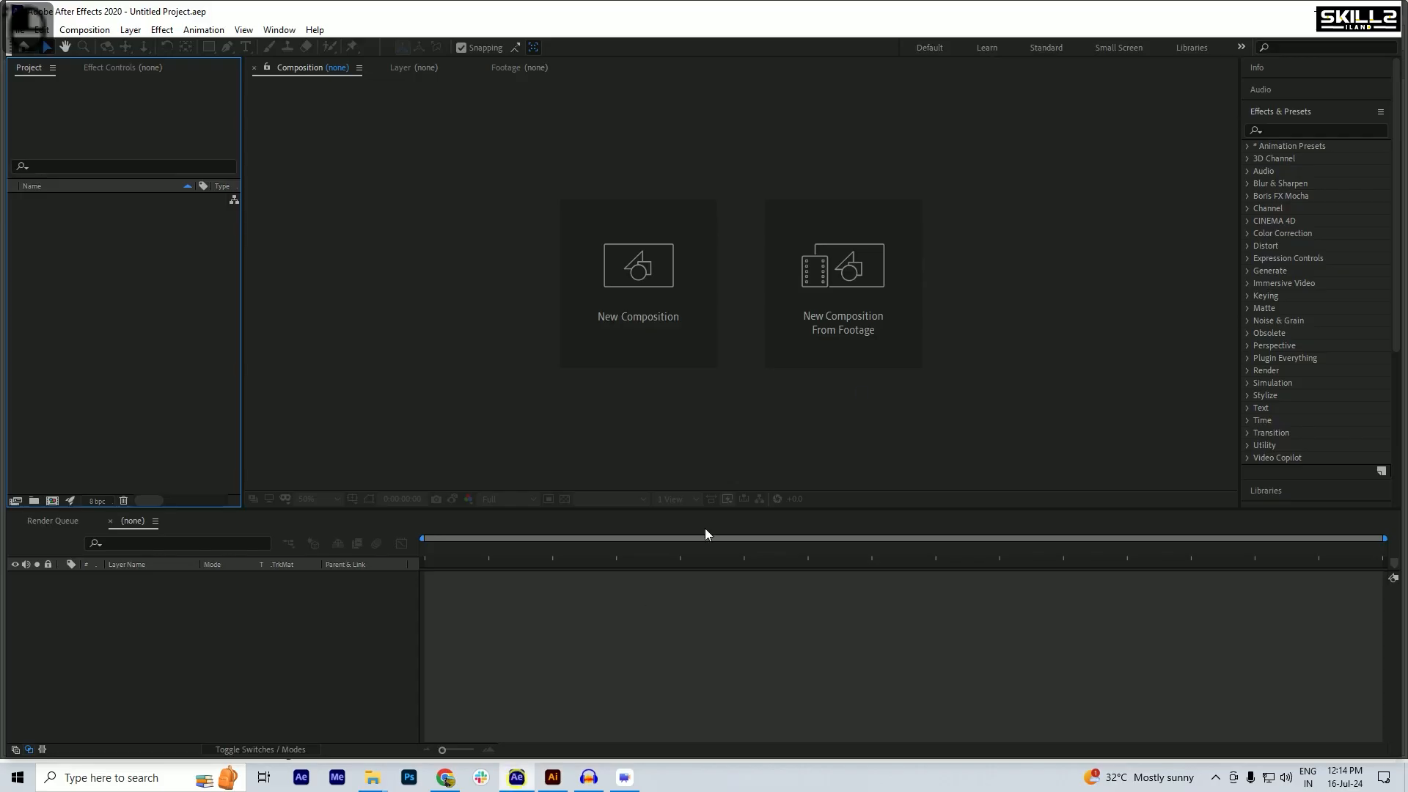
key(alt+Tab)
alt+click(565, 337)
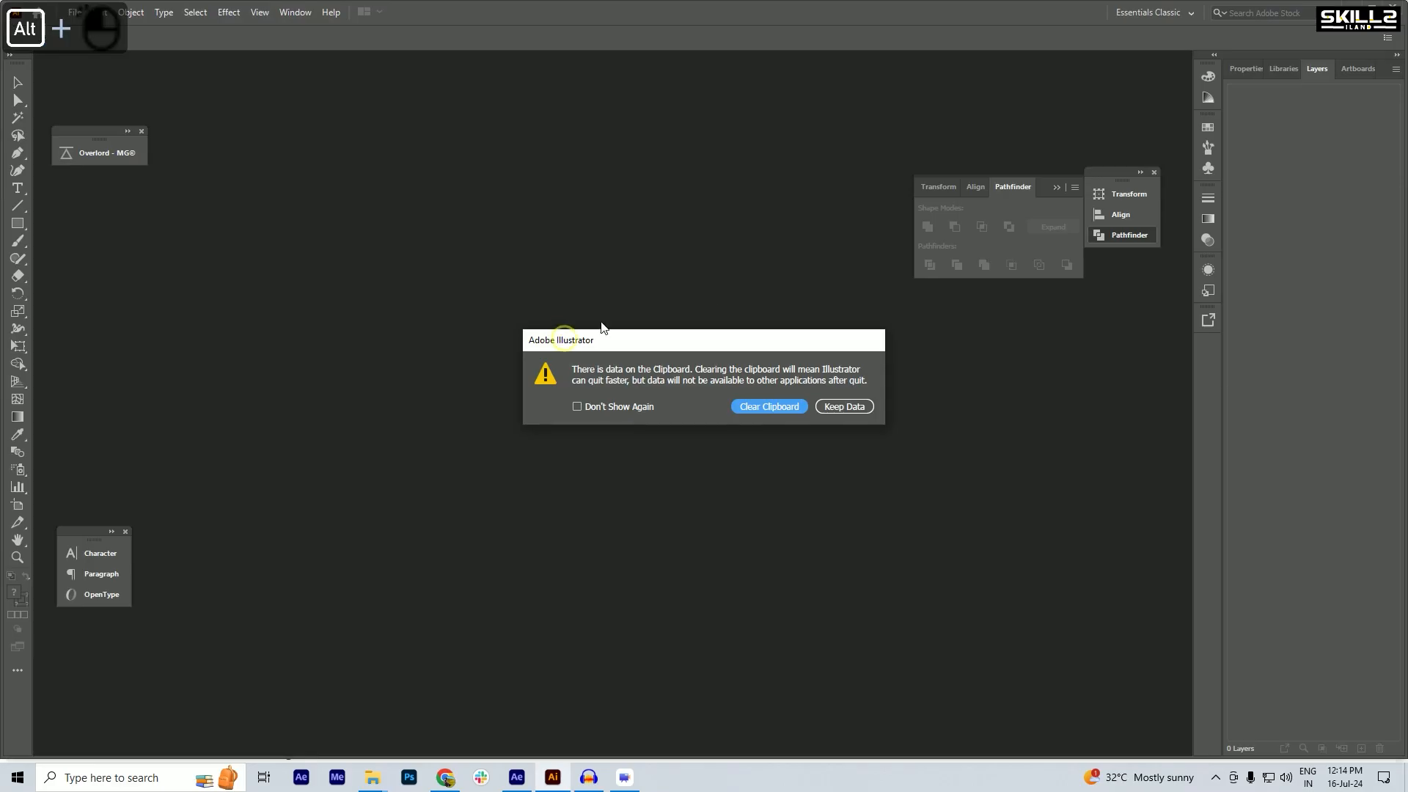
click(770, 406)
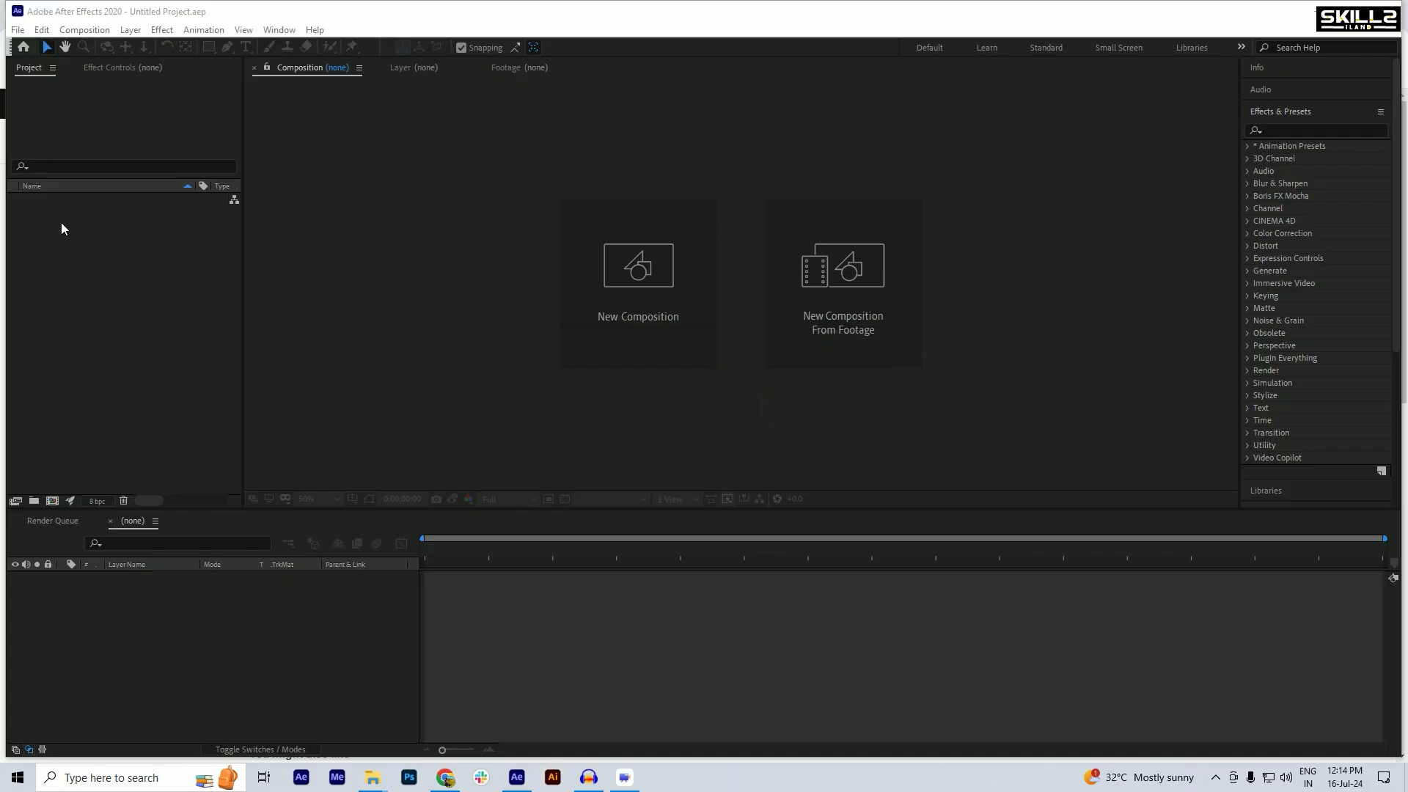
- Dismiss the clipboard error dialogs in After Effects
key(ctrl+v)
click(816, 407)
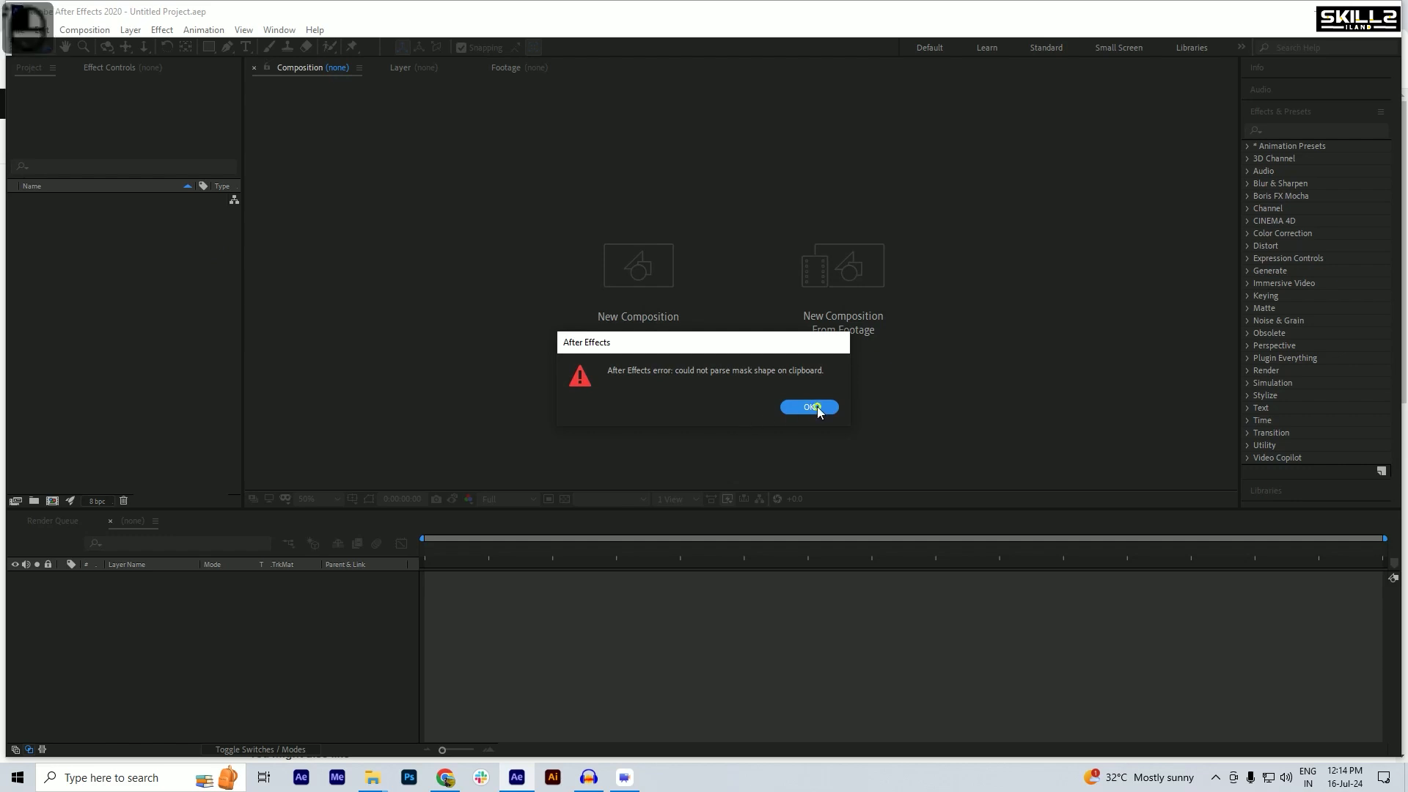
click(812, 408)
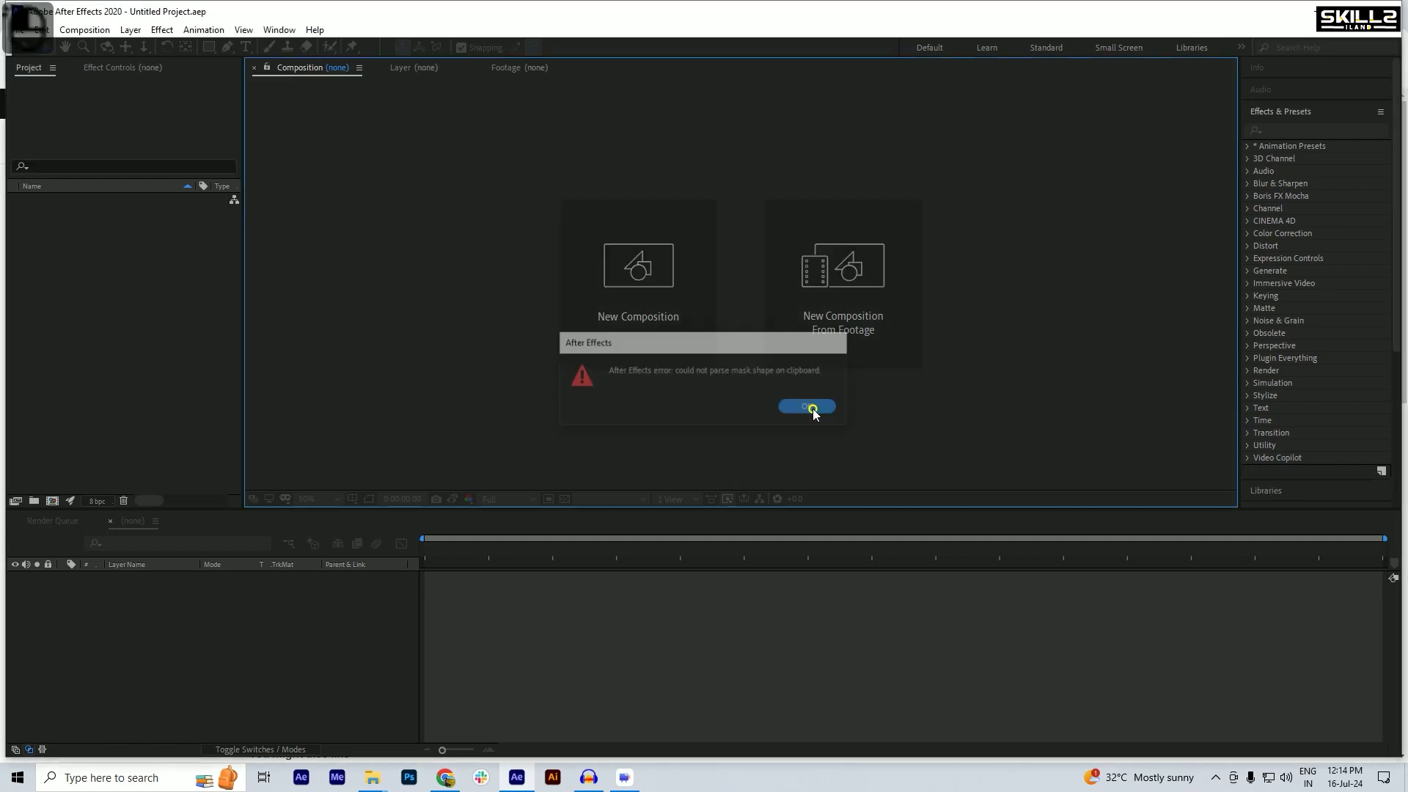
- Import women.ai from New folder (3) on the Desktop as Composition - Retain Layer Sizes
click(1347, 11)
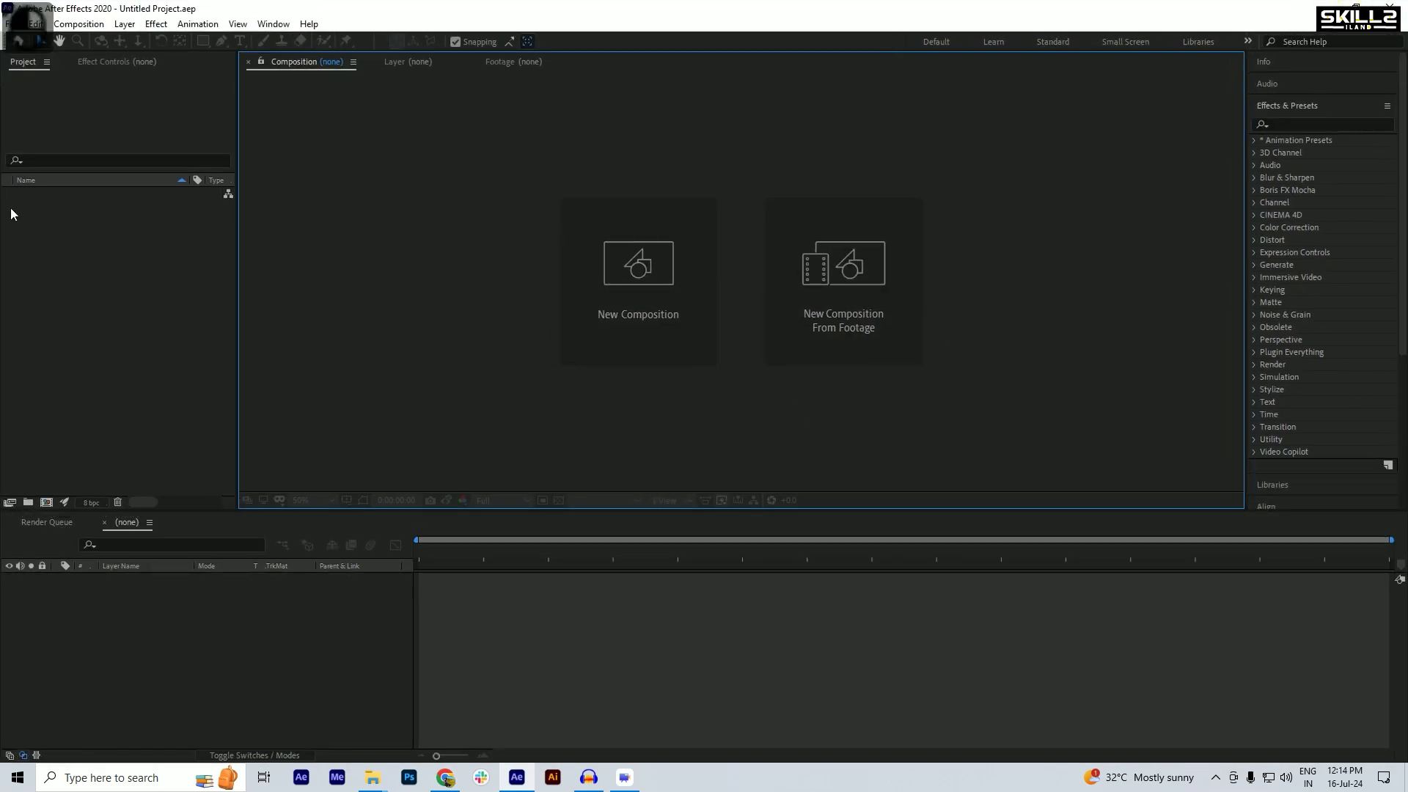
right_click(97, 262)
mouse_move(138, 340)
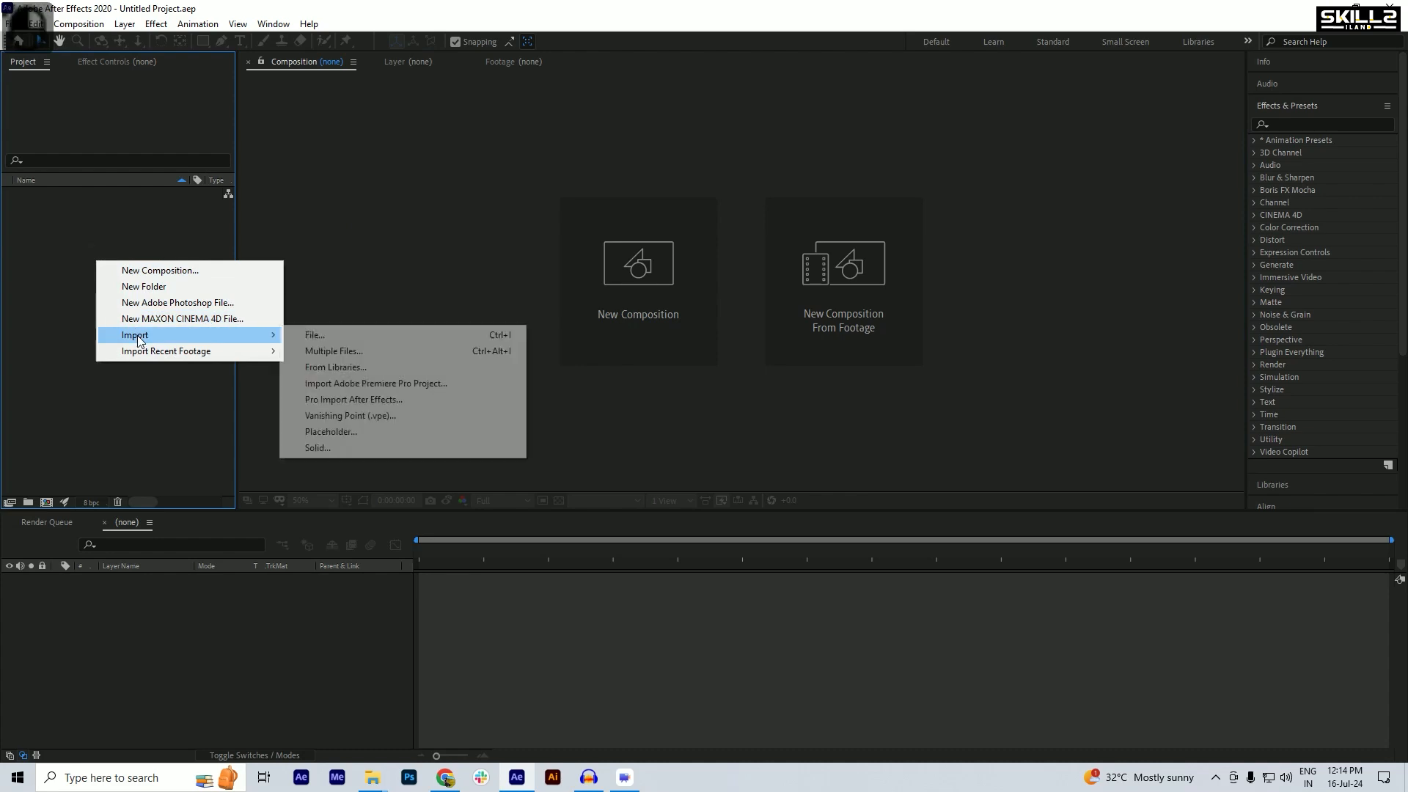
click(315, 335)
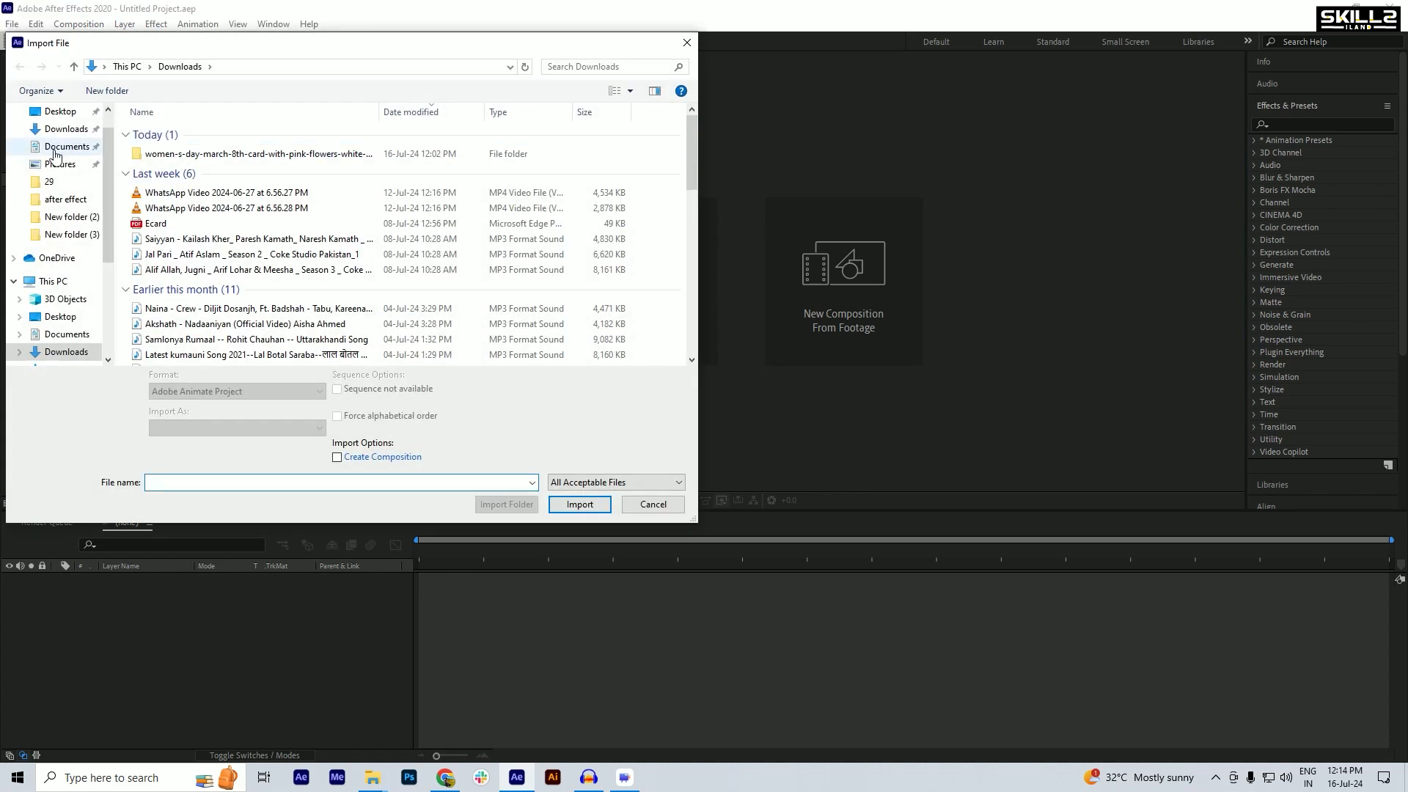
click(72, 235)
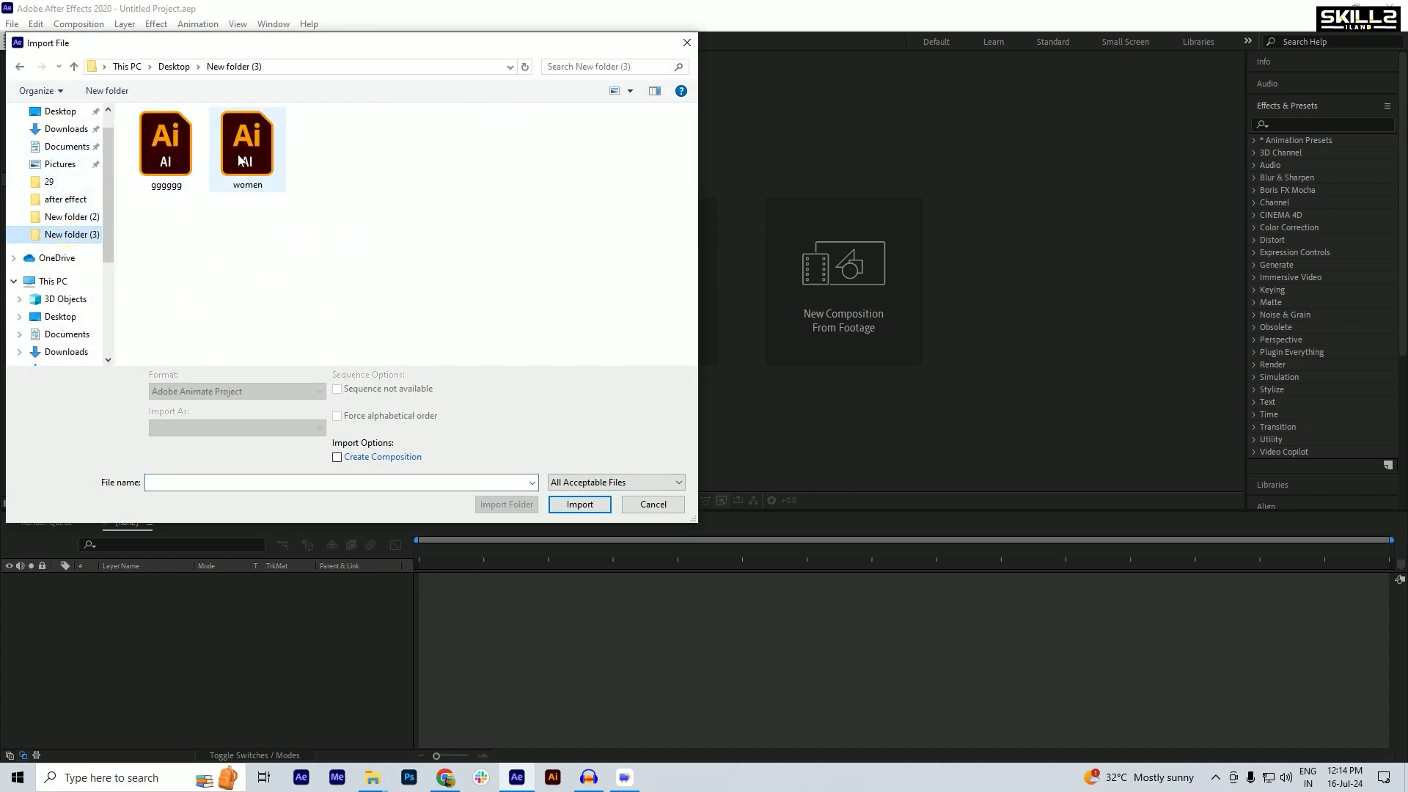
click(165, 151)
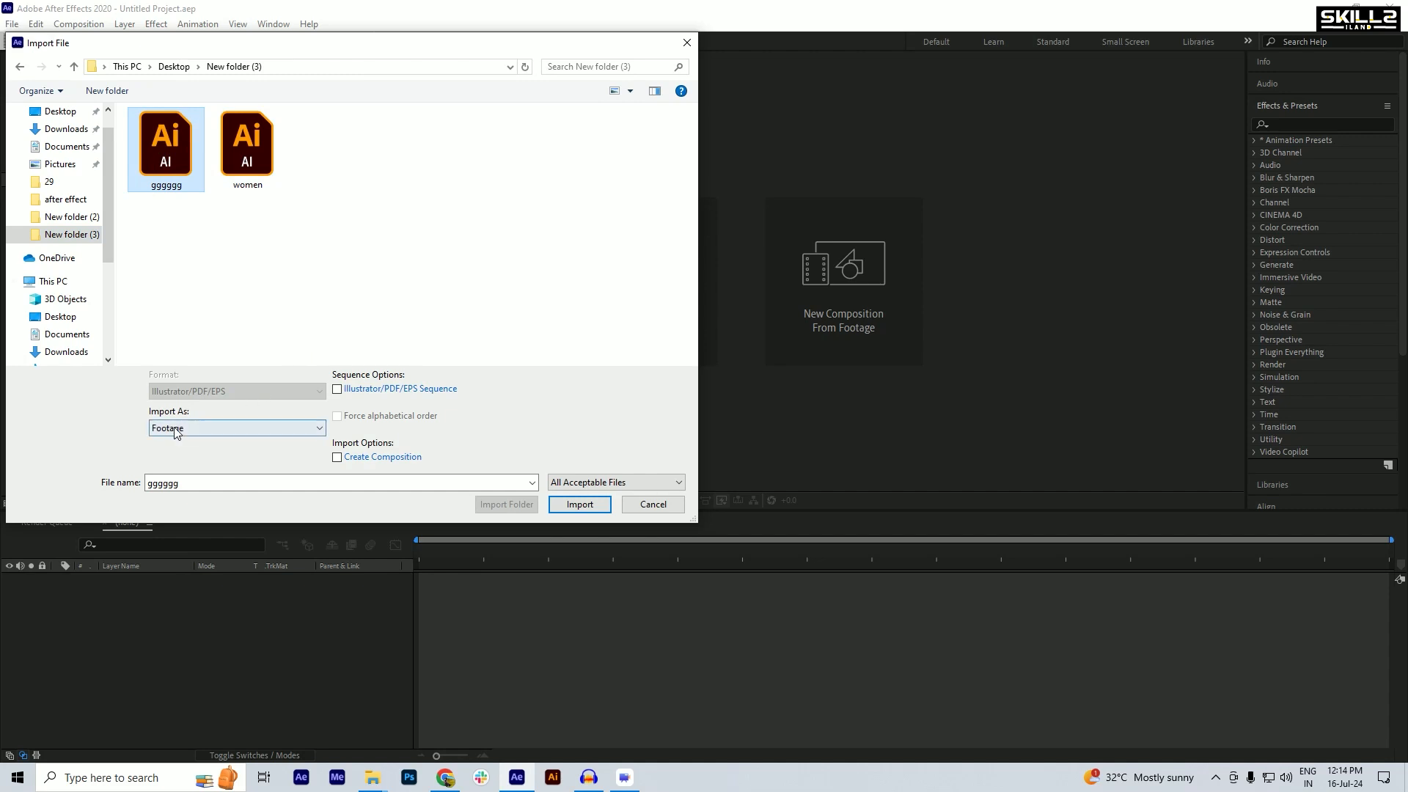
click(252, 172)
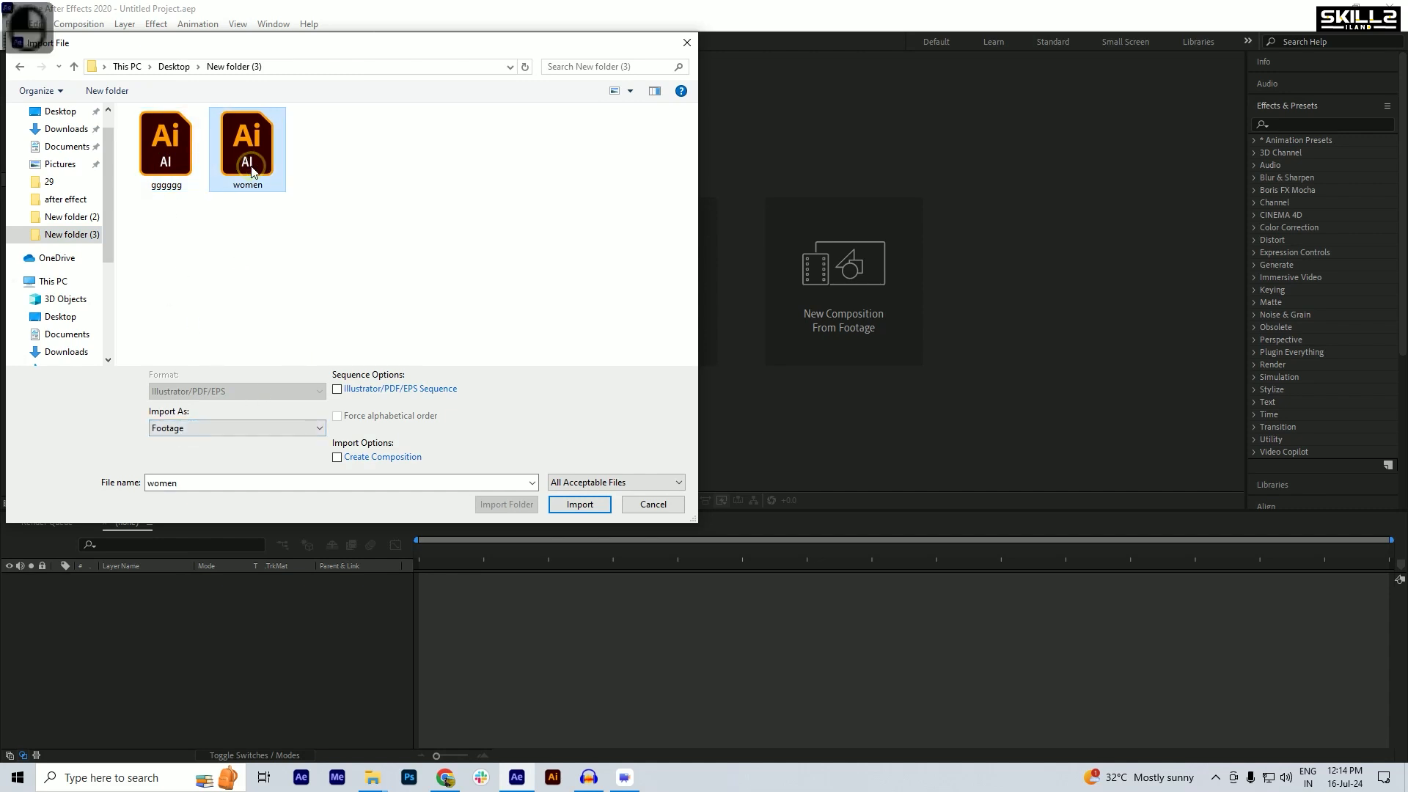
click(190, 429)
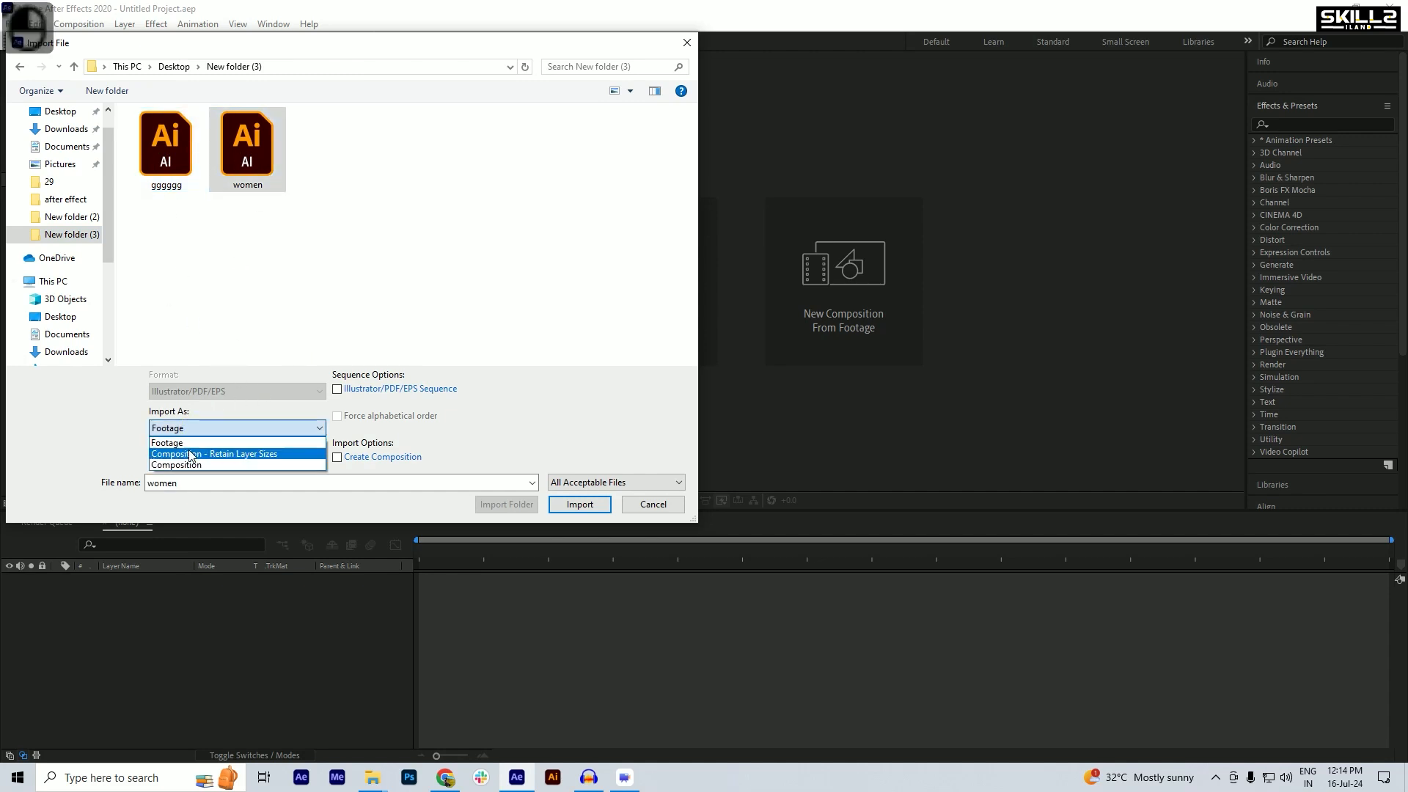
click(242, 454)
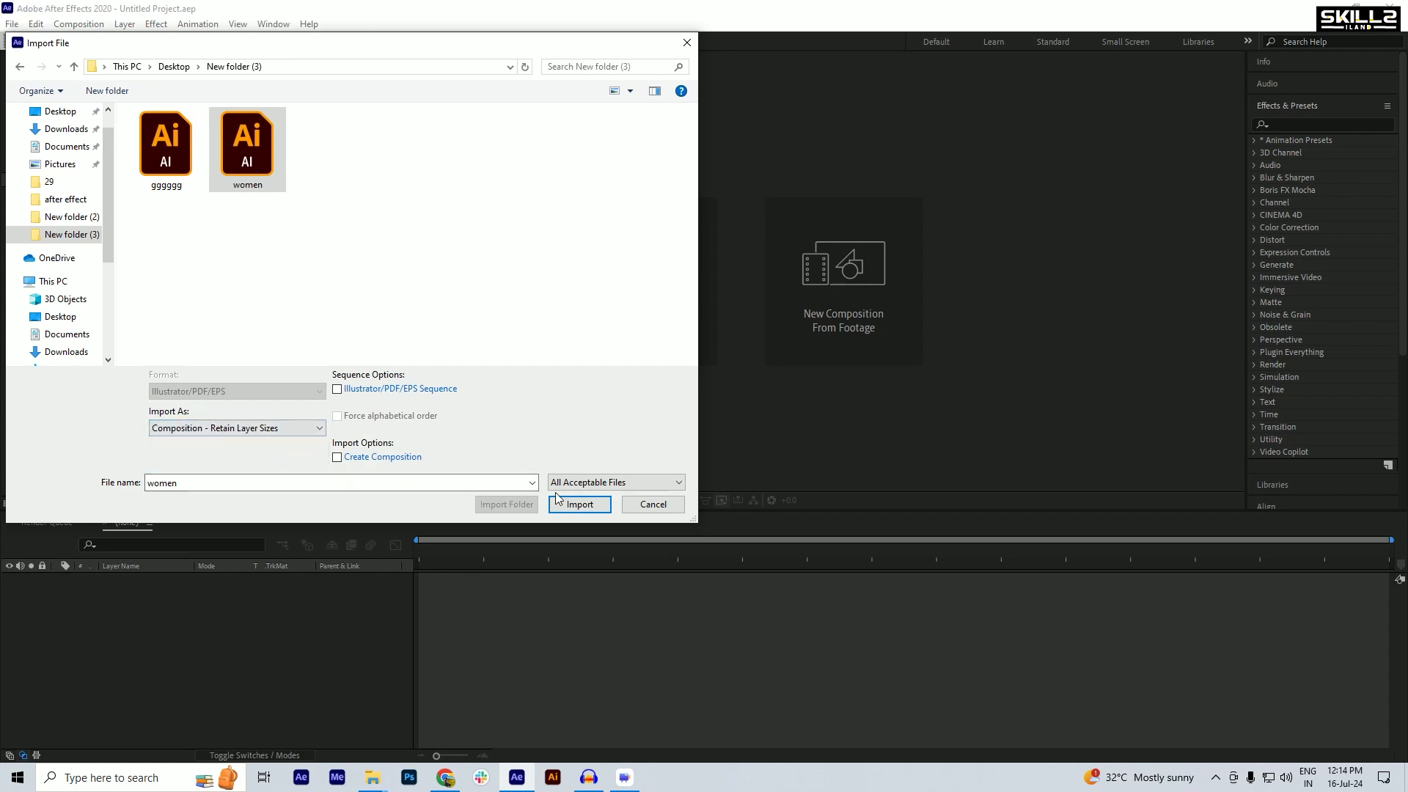
click(576, 505)
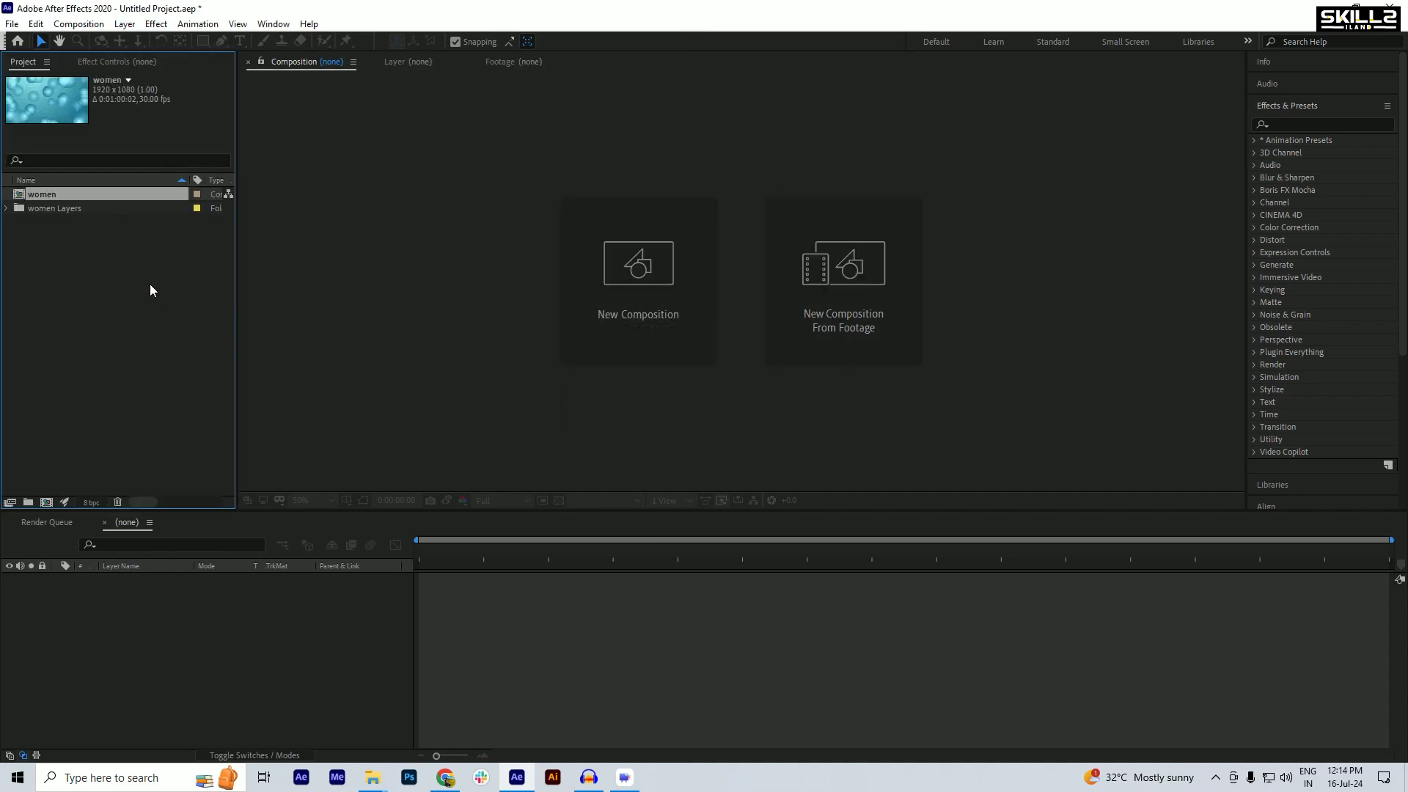
- Check the imported artwork layers inside the women Layers folder
click(8, 209)
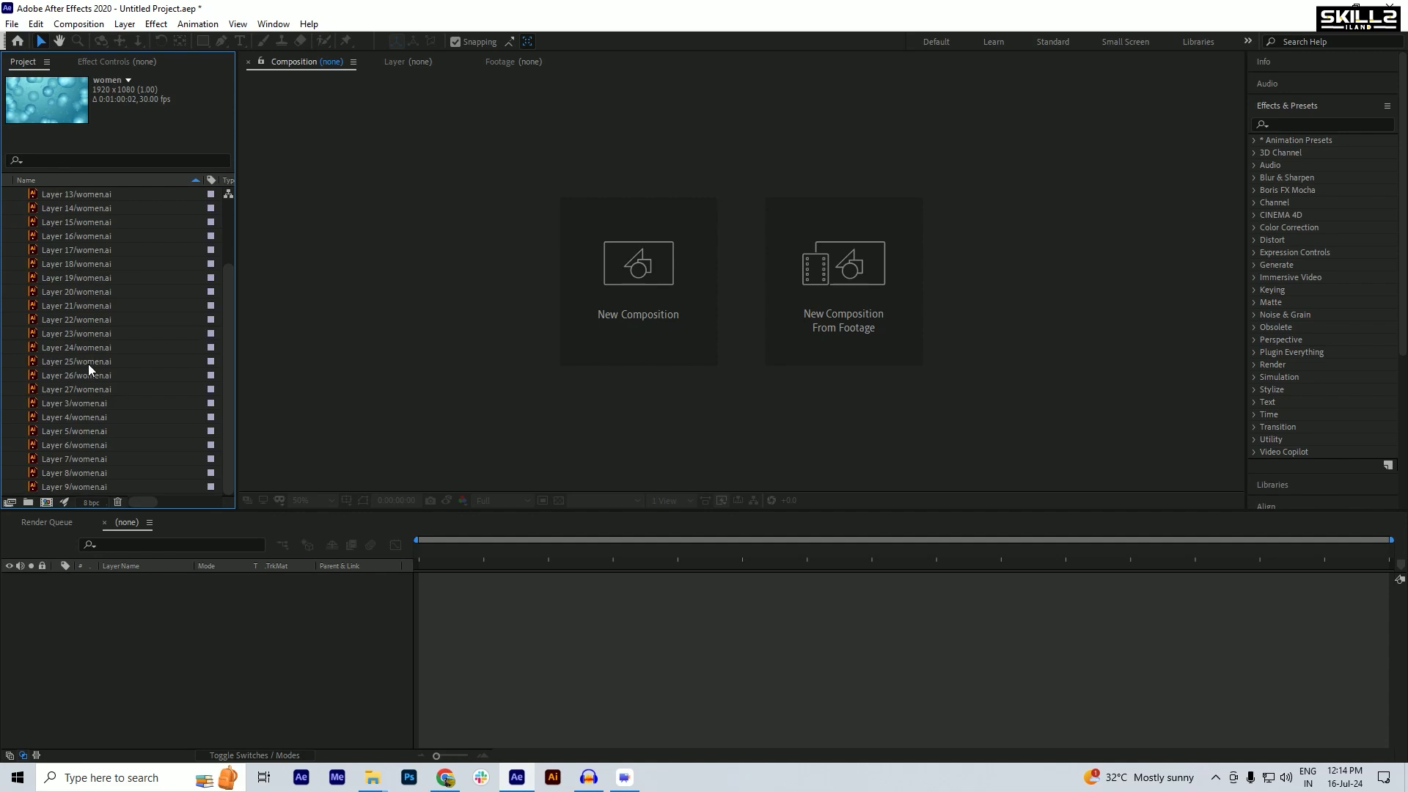
scroll(91, 487, up, 2)
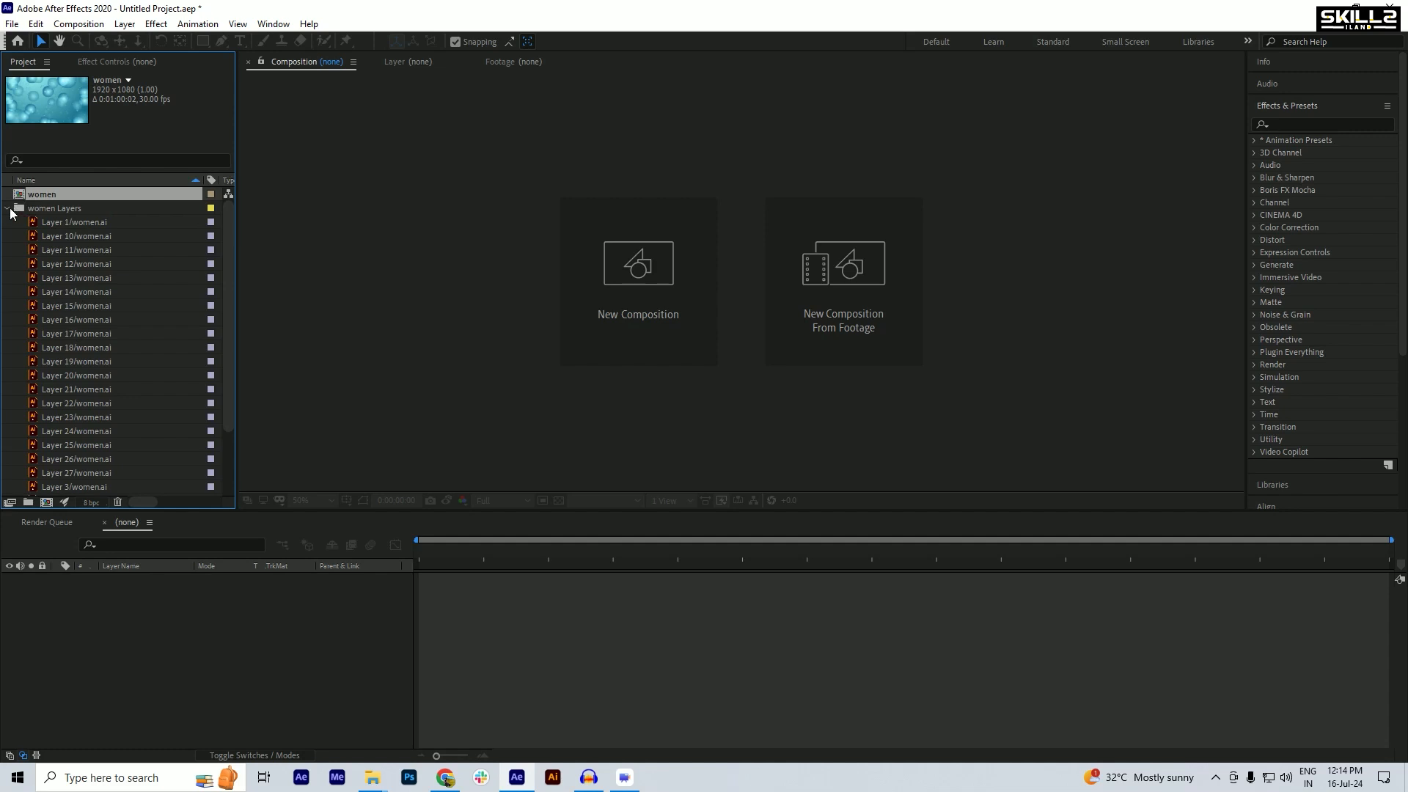
click(8, 209)
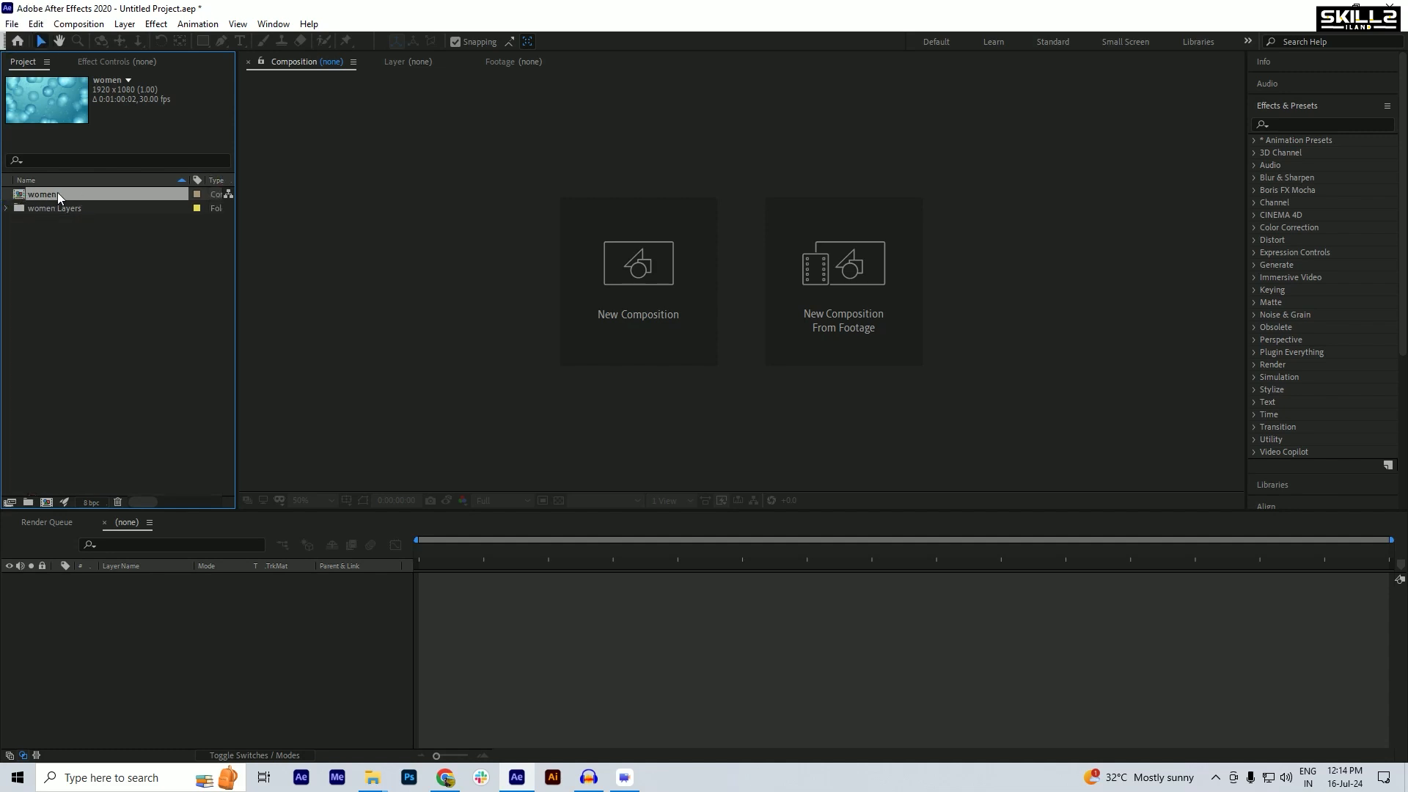
- Open the women composition and preview its playback
drag(59, 192, 56, 195)
double_click(41, 195)
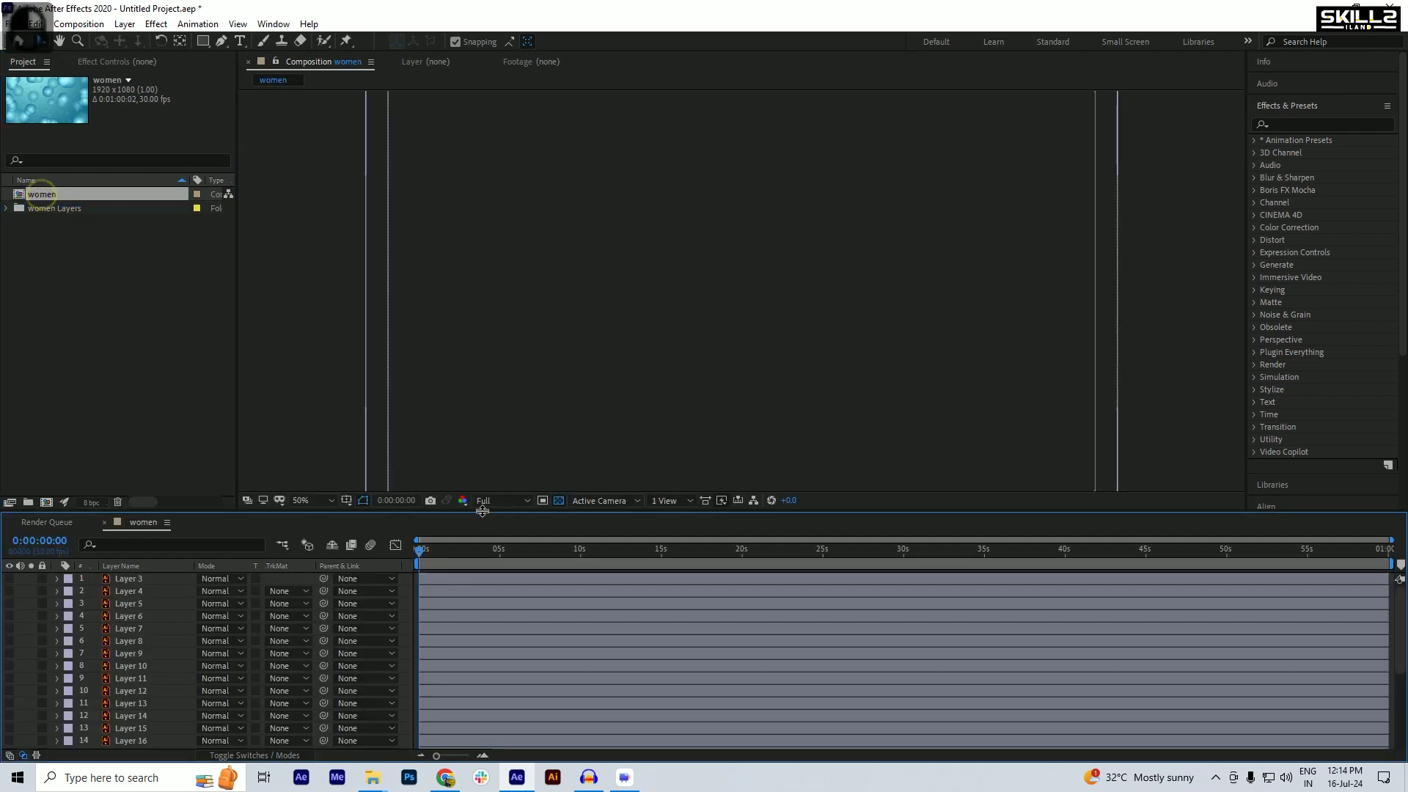
click(456, 555)
key(space)
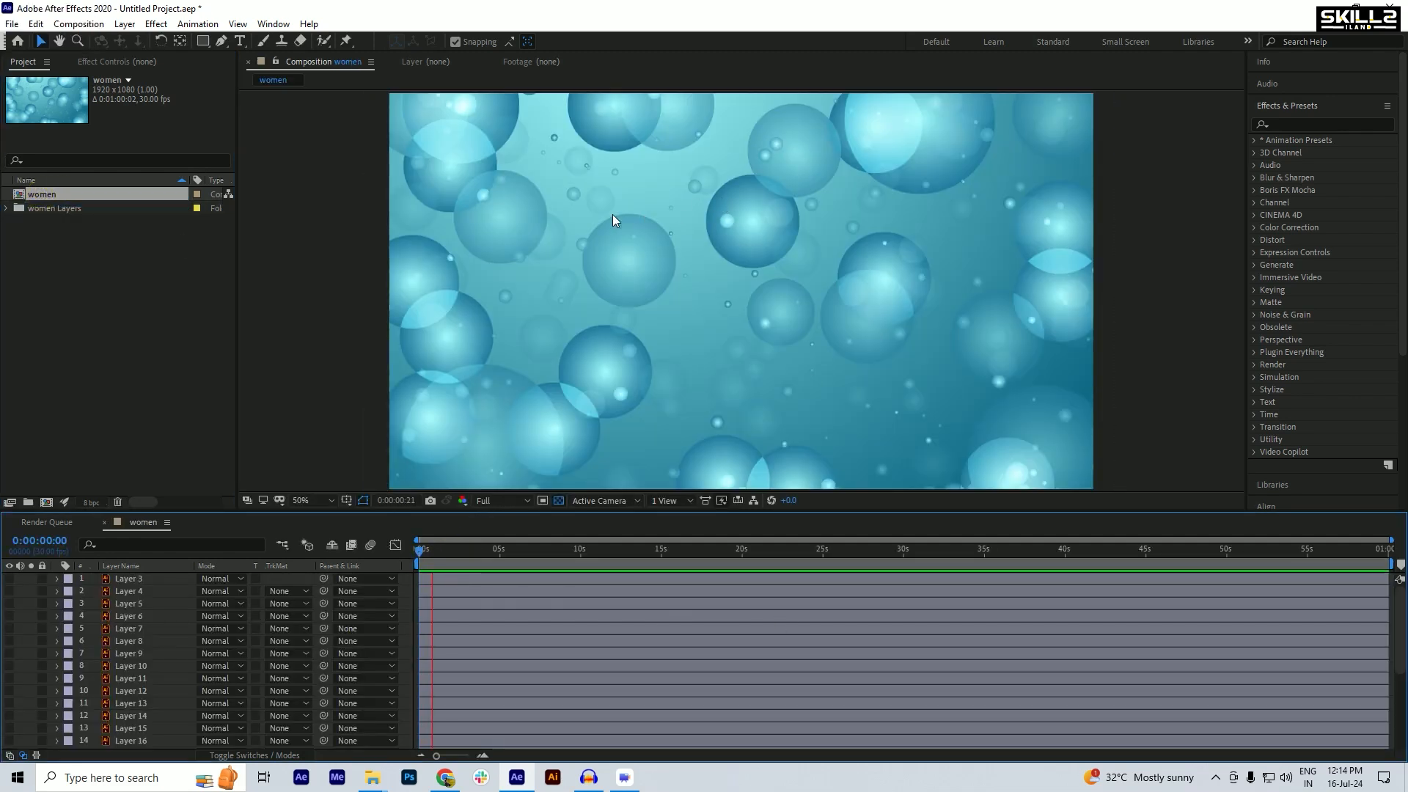
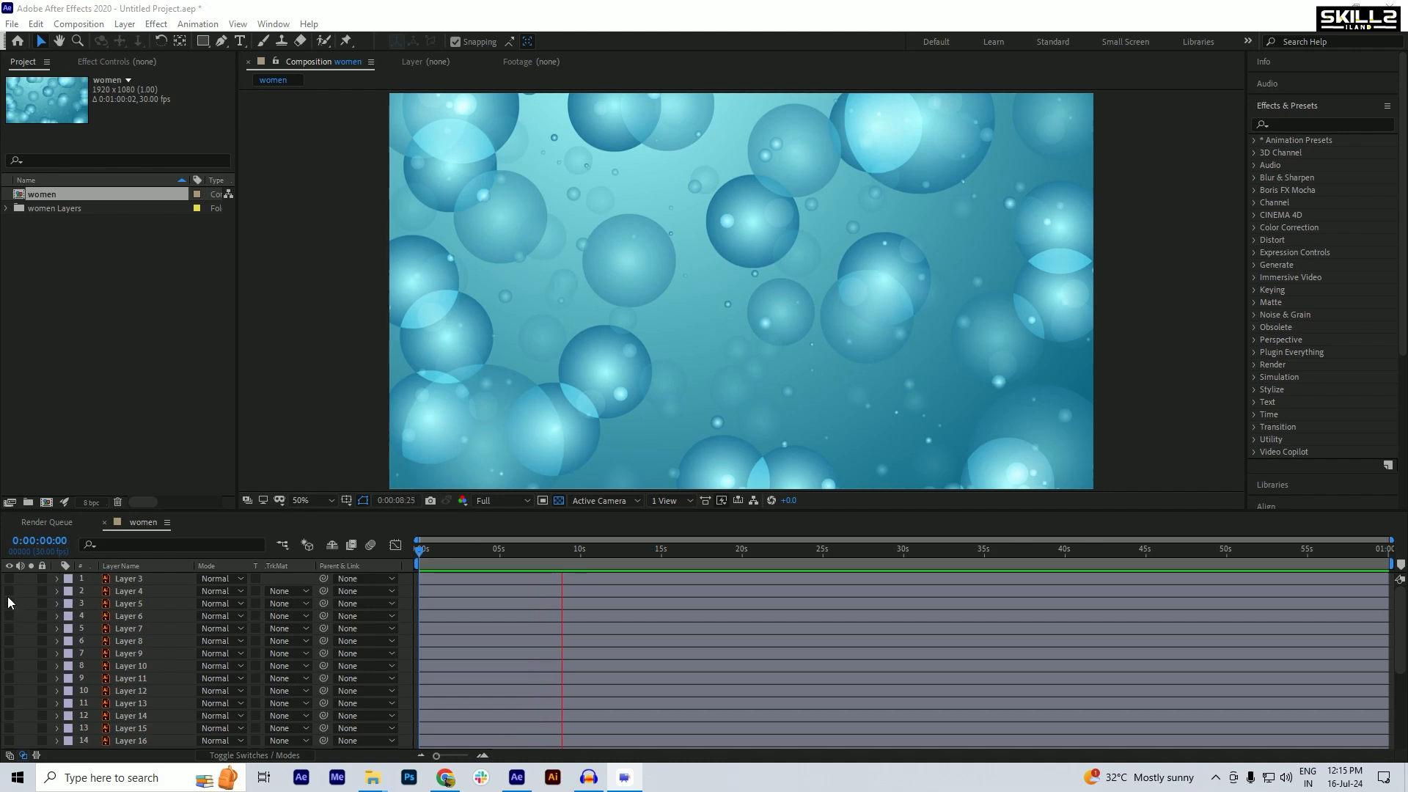
- Turn on the visibility of all hidden layers in the women composition, from Layer 3 through Layer 26
drag(9, 579, 14, 718)
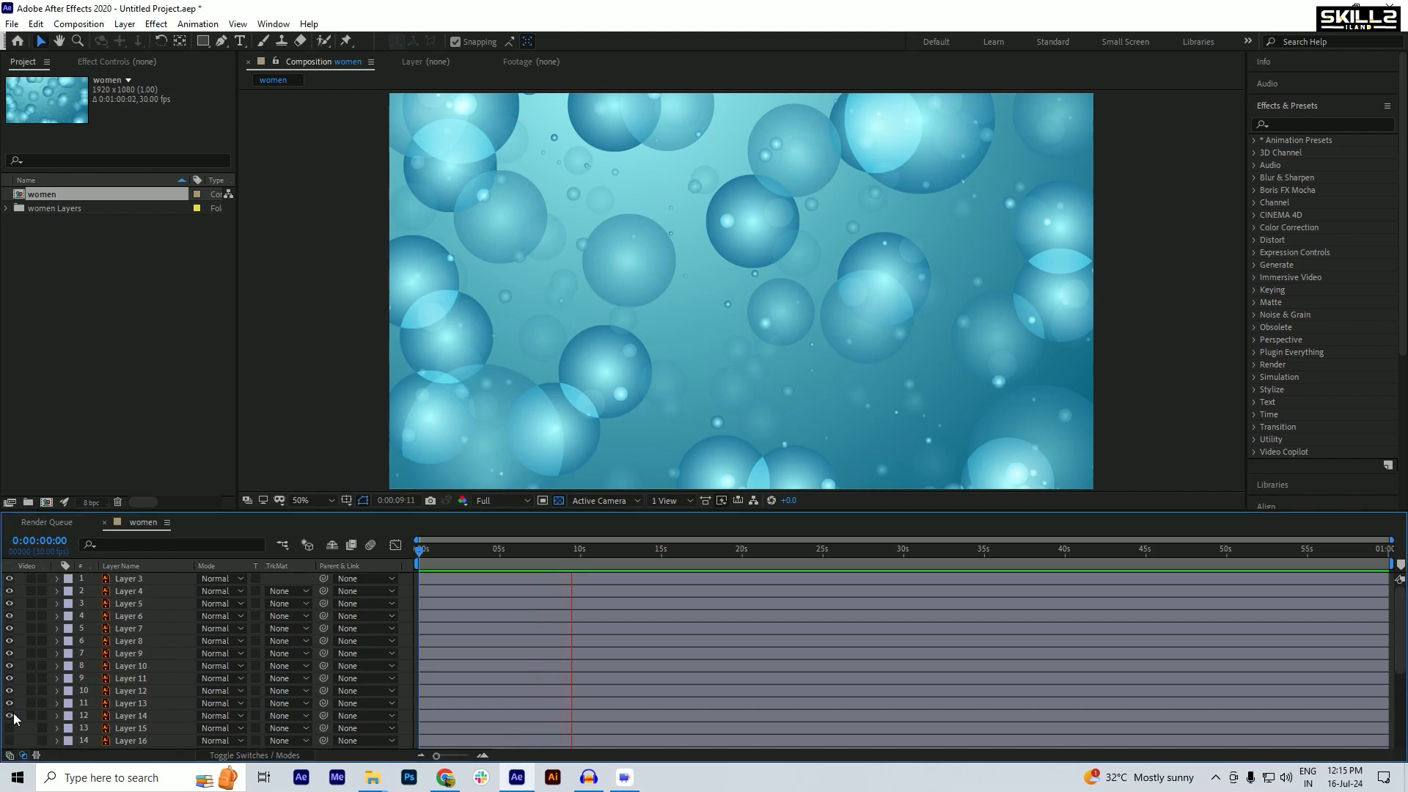
scroll(12, 741, down, 4)
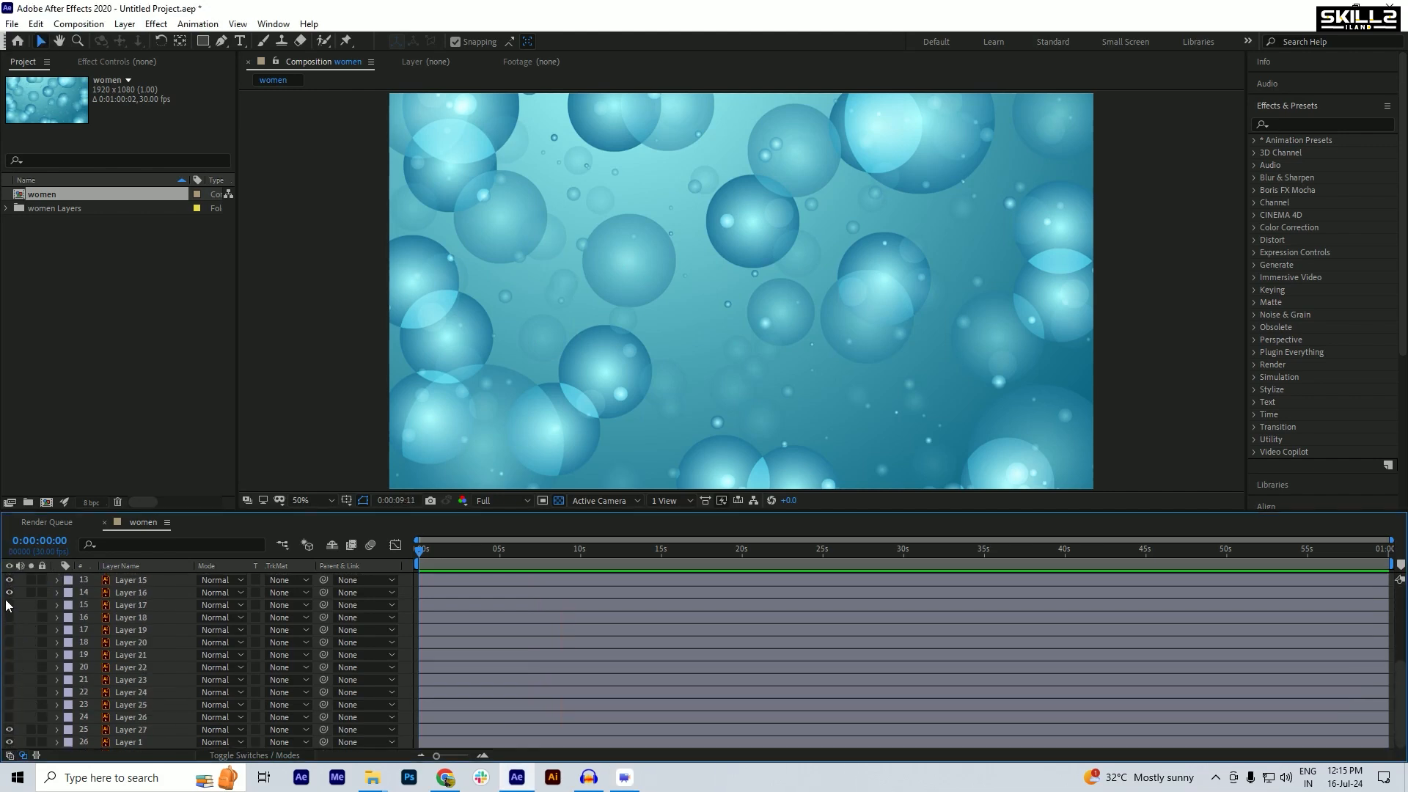
drag(10, 609, 11, 717)
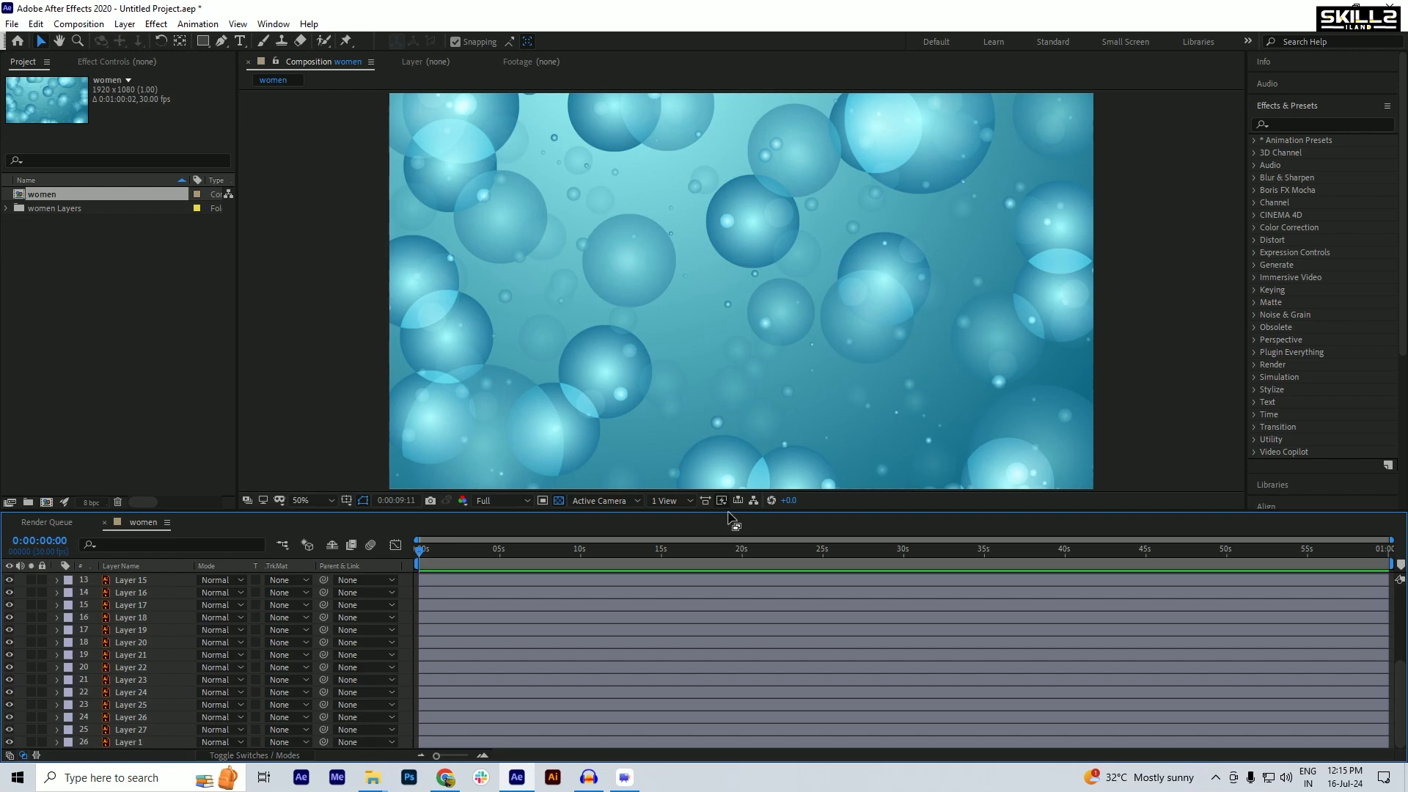
- Enlarge the timeline area and fit the whole composition frame in the viewer
drag(730, 511, 724, 444)
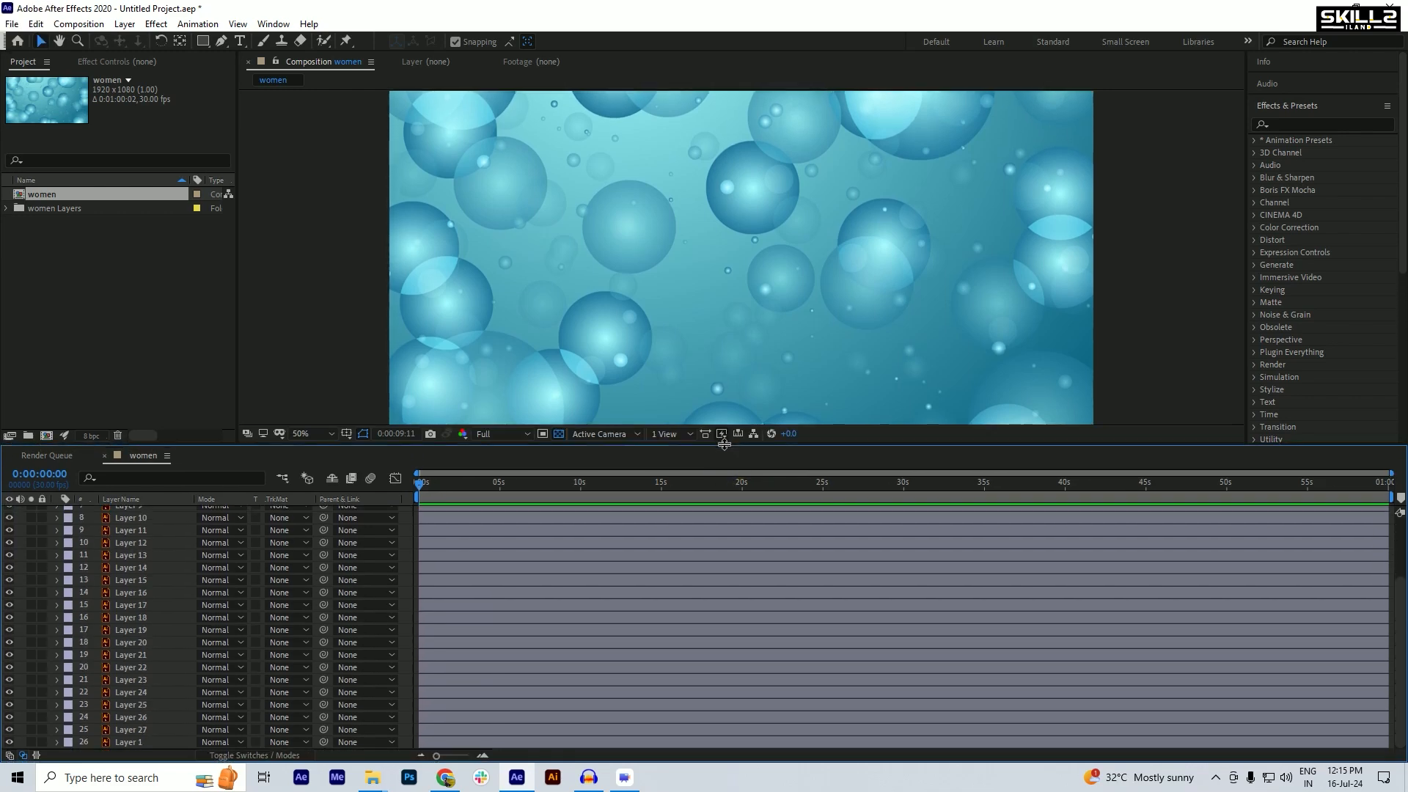
click(312, 433)
click(308, 448)
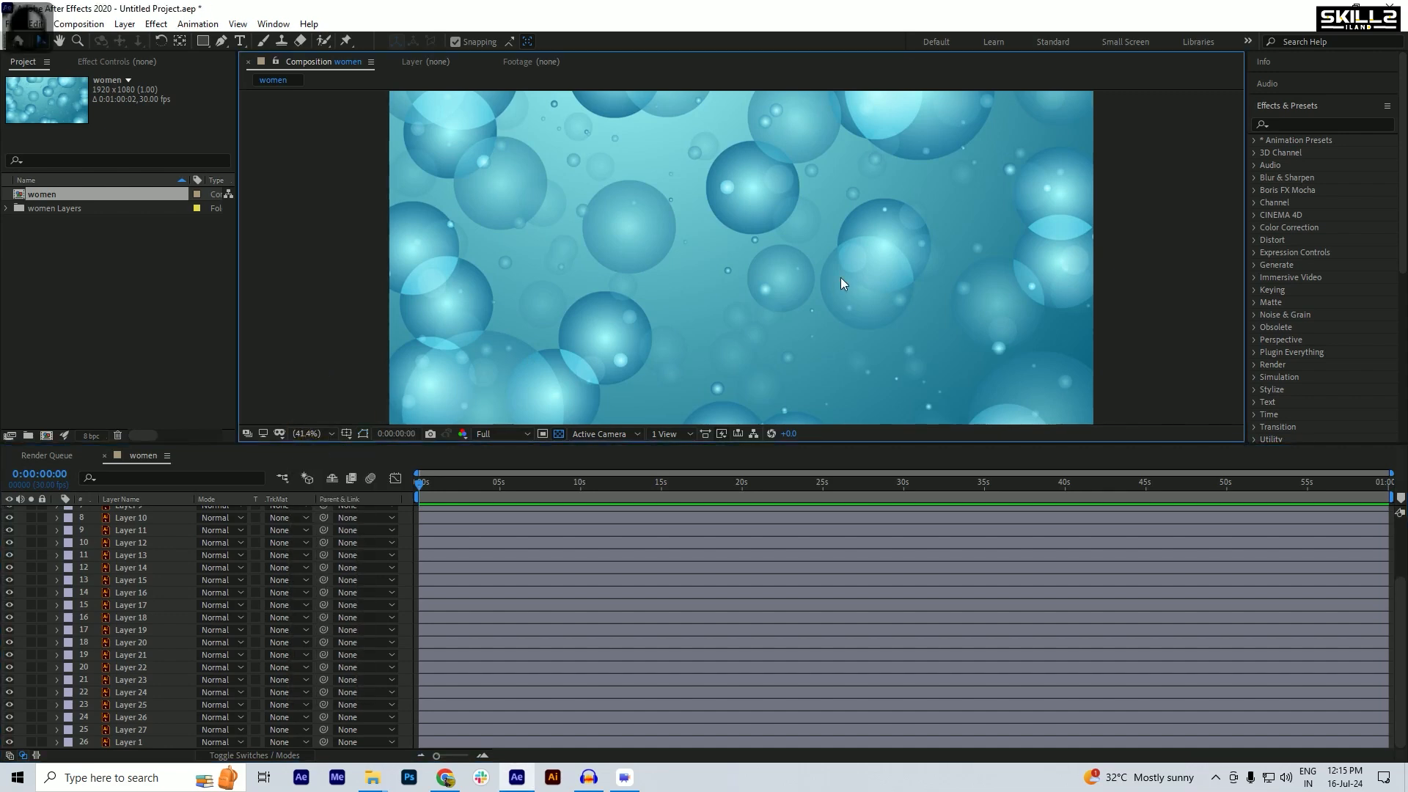
- Examine the women composition's layers, selecting Layers 3 to 7 one after another to see what each contains
click(713, 775)
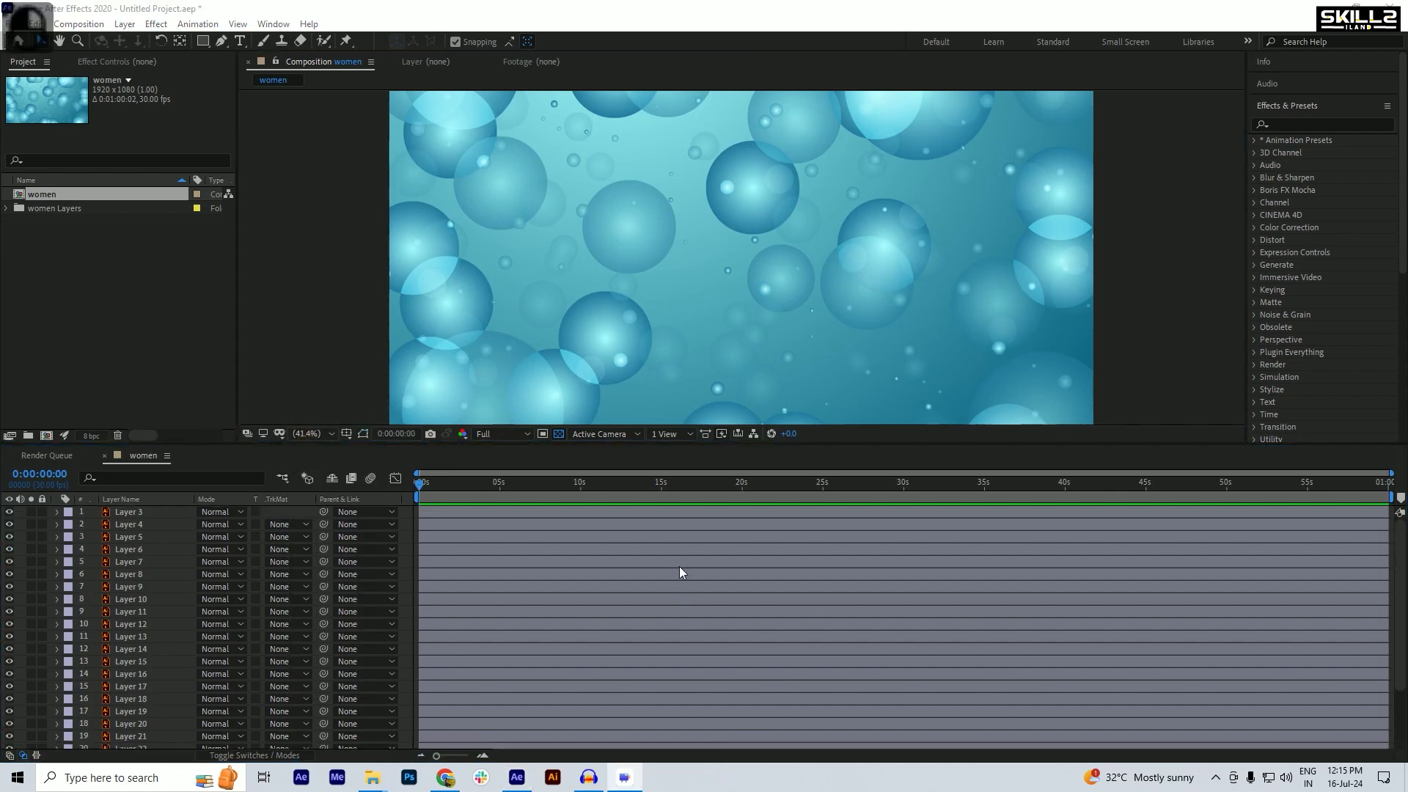
scroll(128, 583, down, 3)
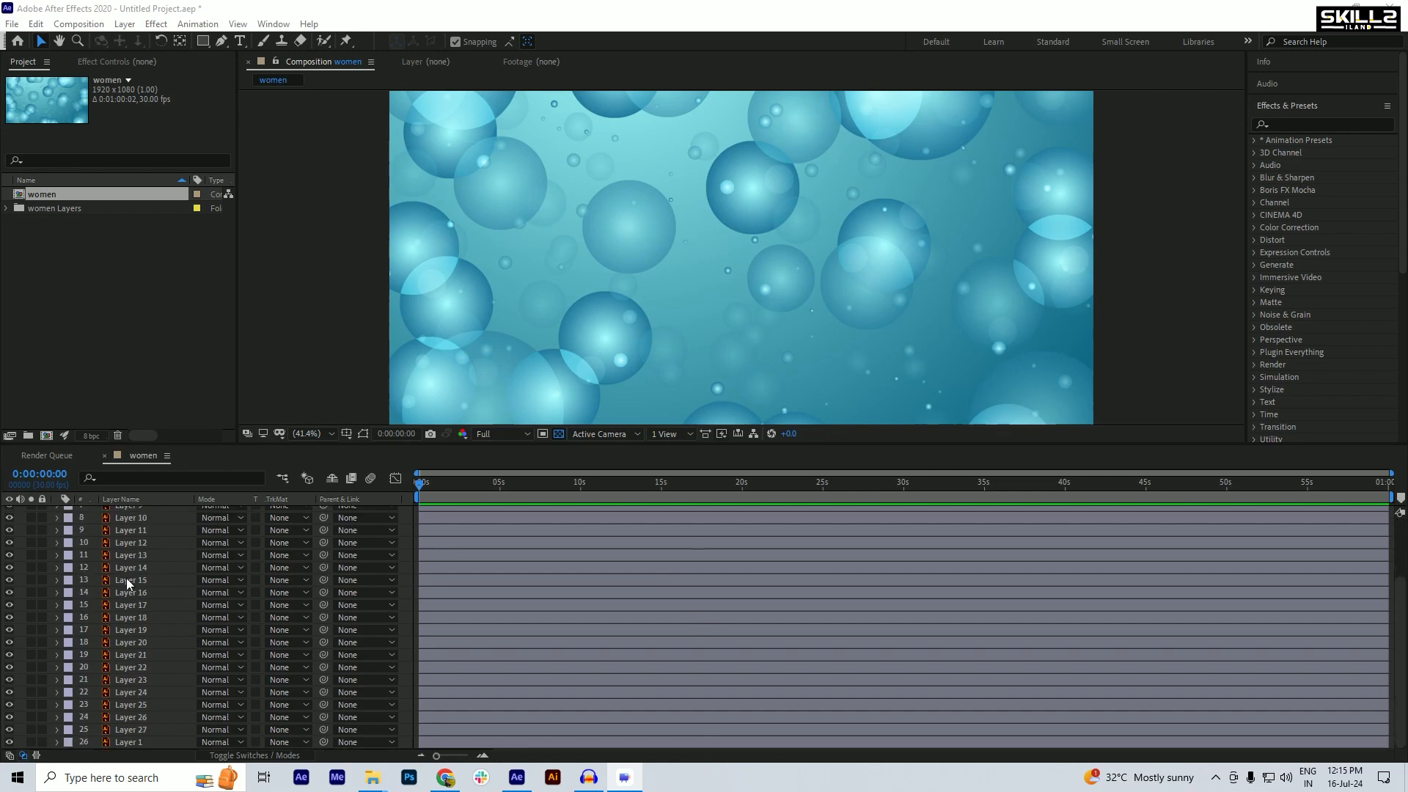
scroll(159, 592, up, 3)
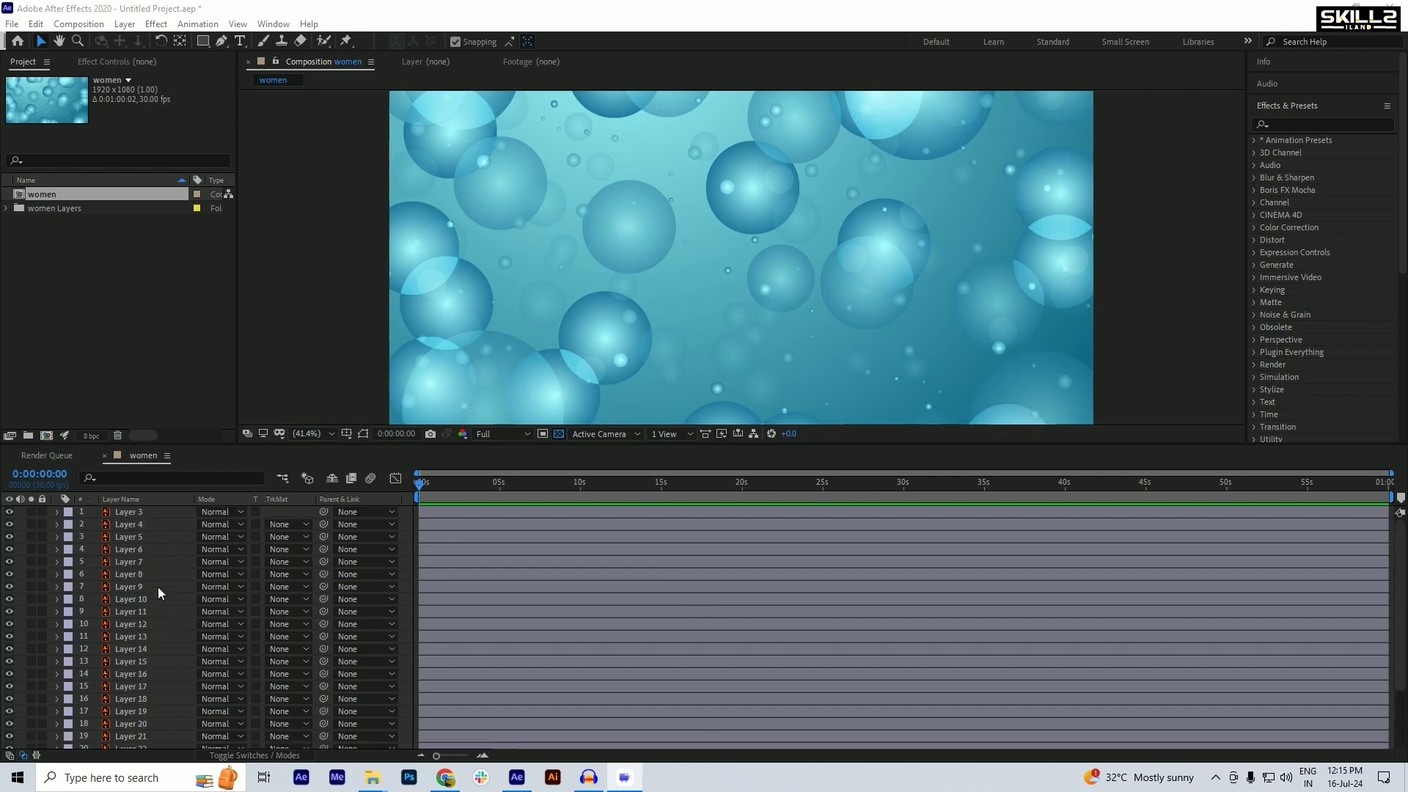
click(135, 513)
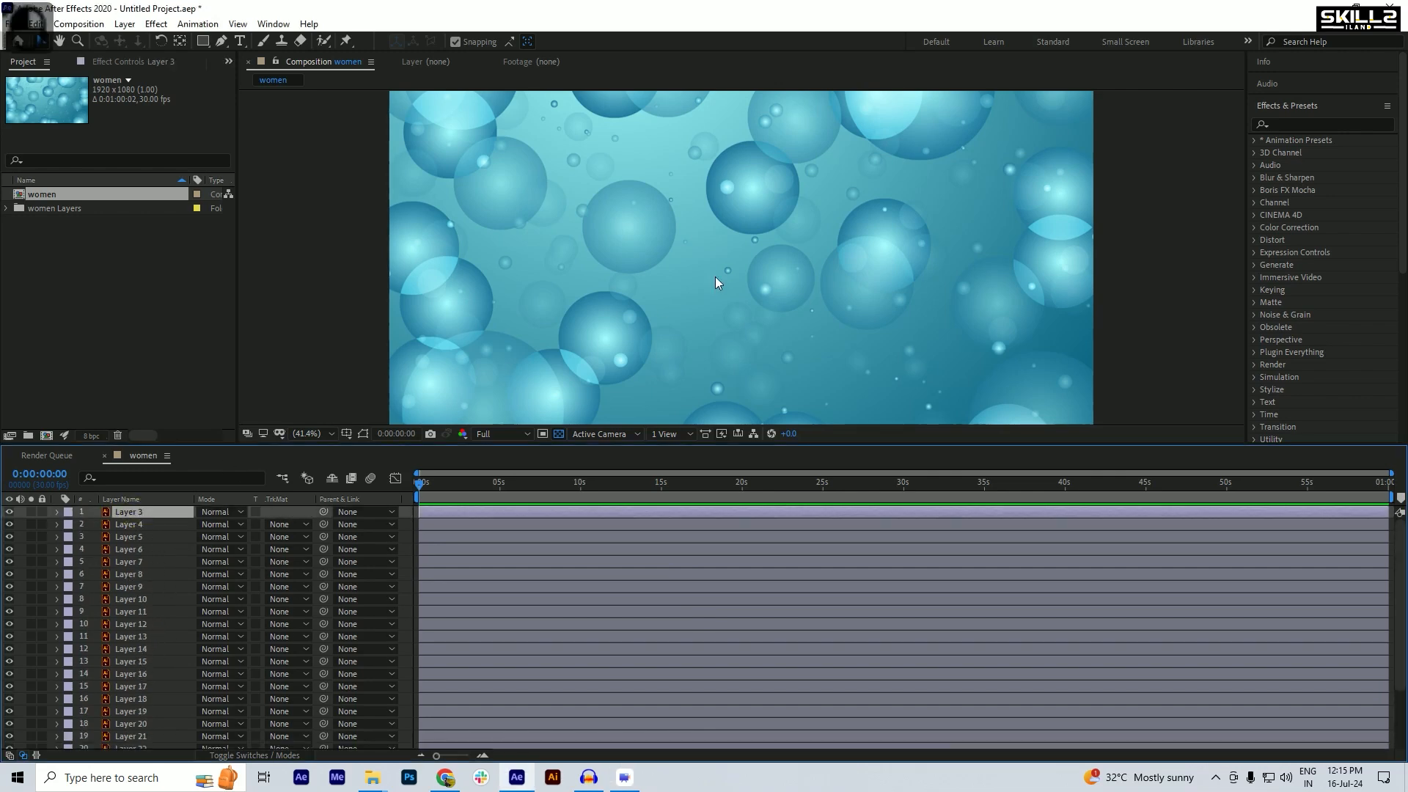
click(364, 433)
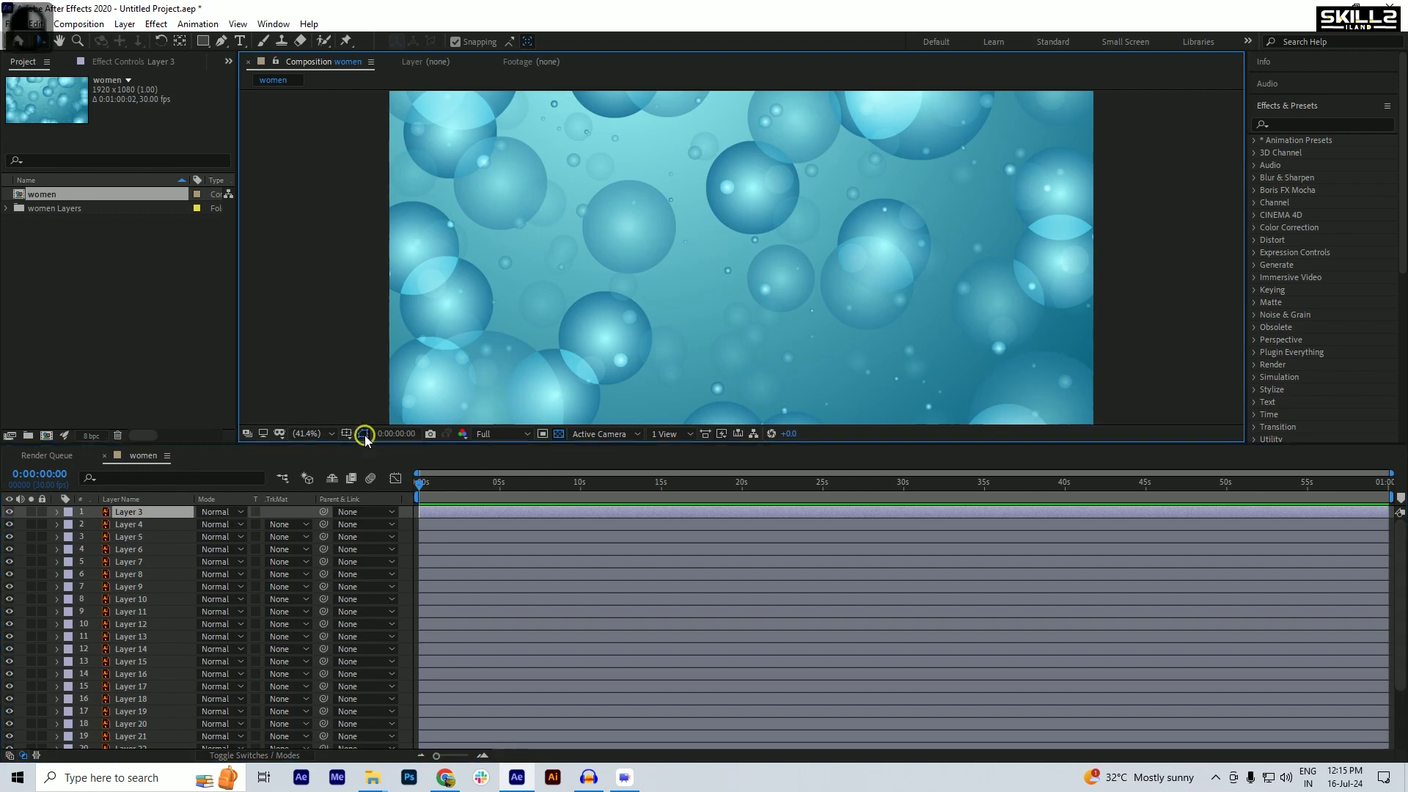
click(135, 523)
click(135, 537)
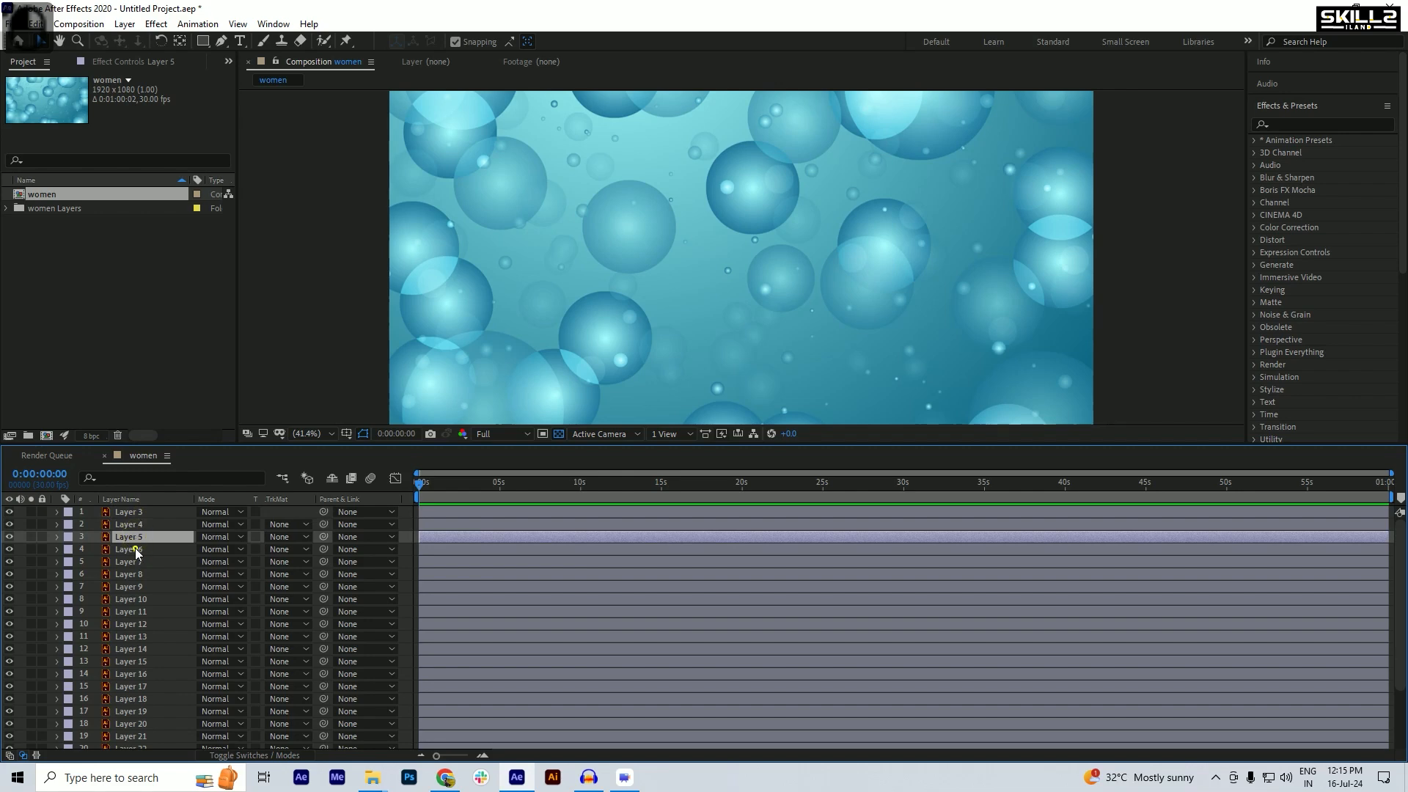
click(135, 550)
scroll(697, 232, down, 2)
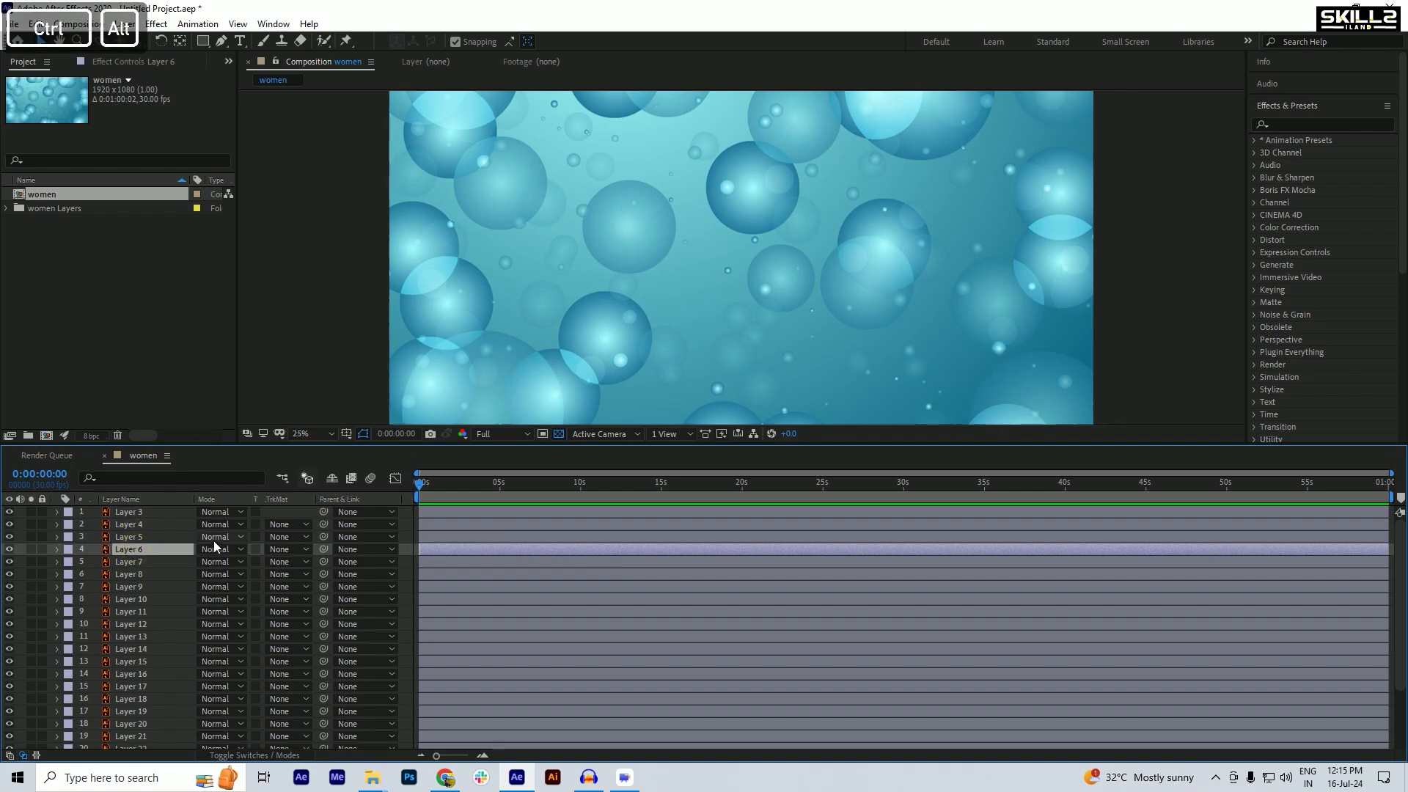
click(132, 562)
scroll(638, 276, down, 2)
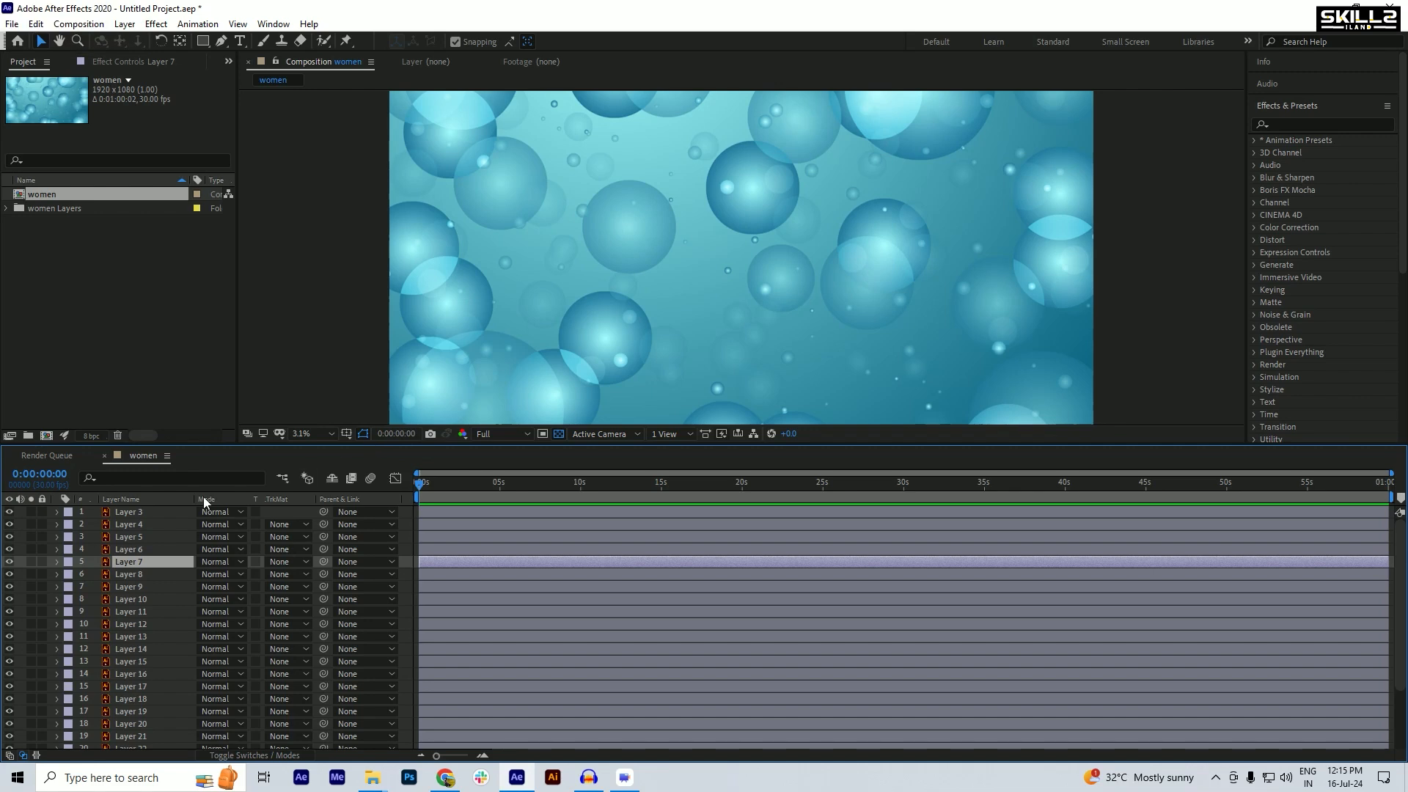
click(127, 512)
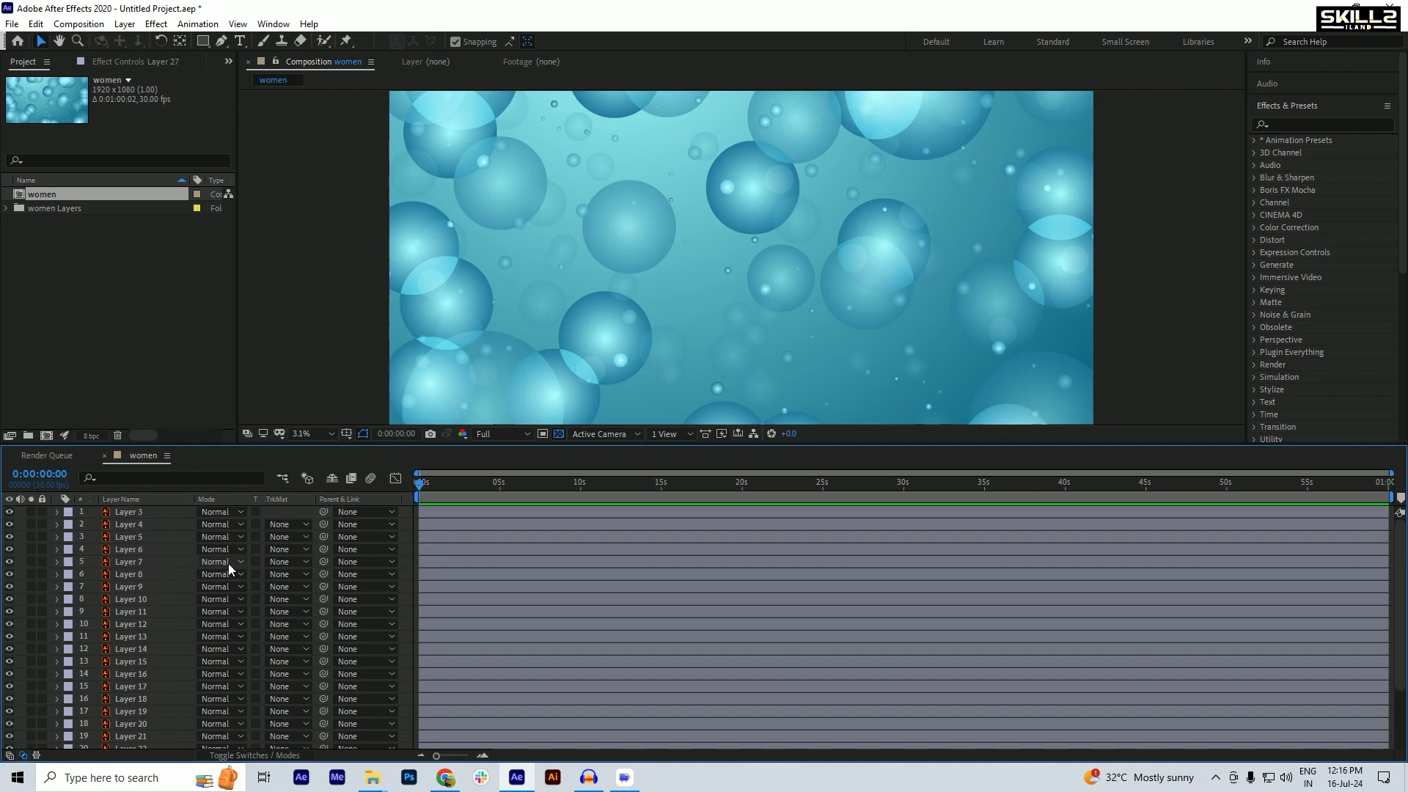
- Save the project as women in New folder (3) on the Desktop and return to the women composition view
key(ctrl)
key(ctrl+shift+s)
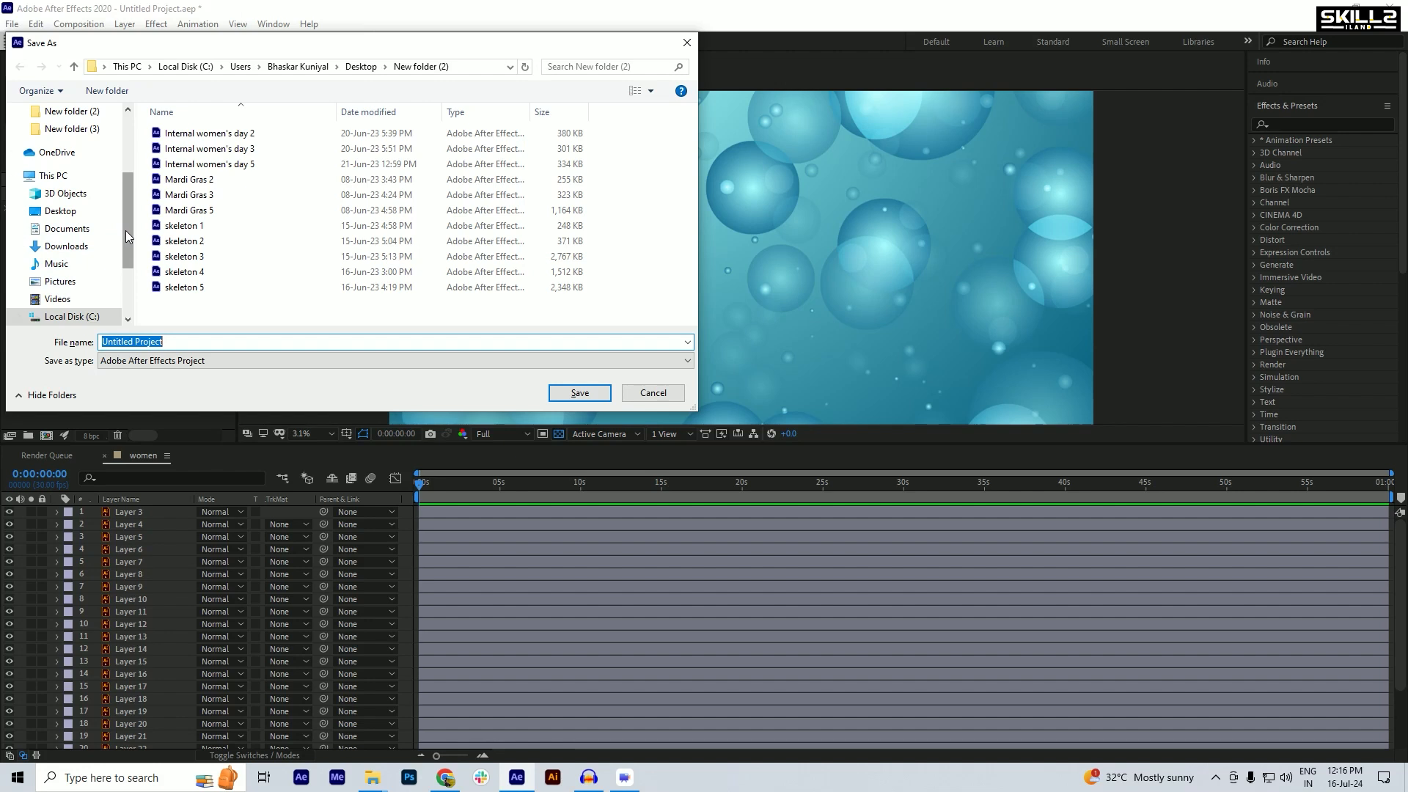
click(360, 66)
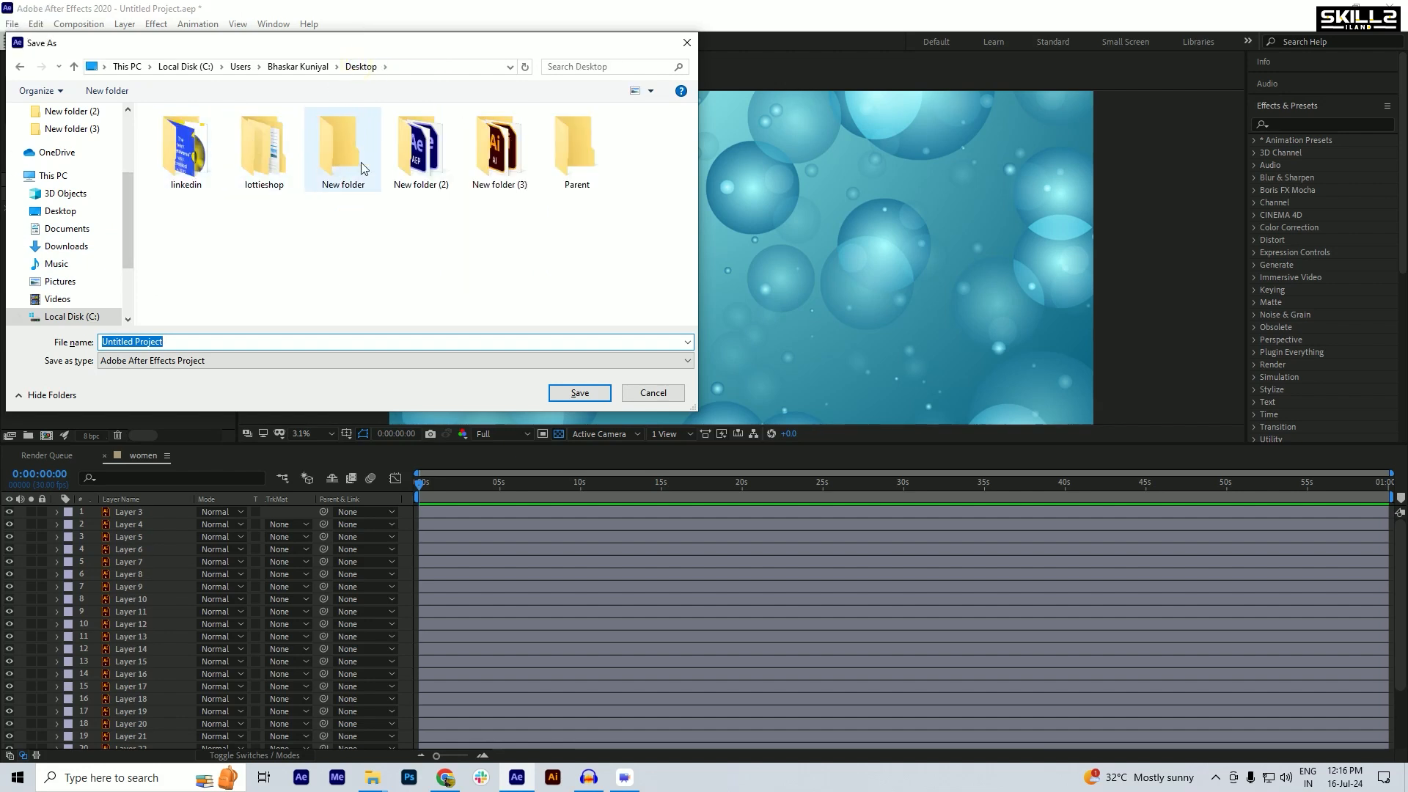
double_click(498, 147)
click(199, 342)
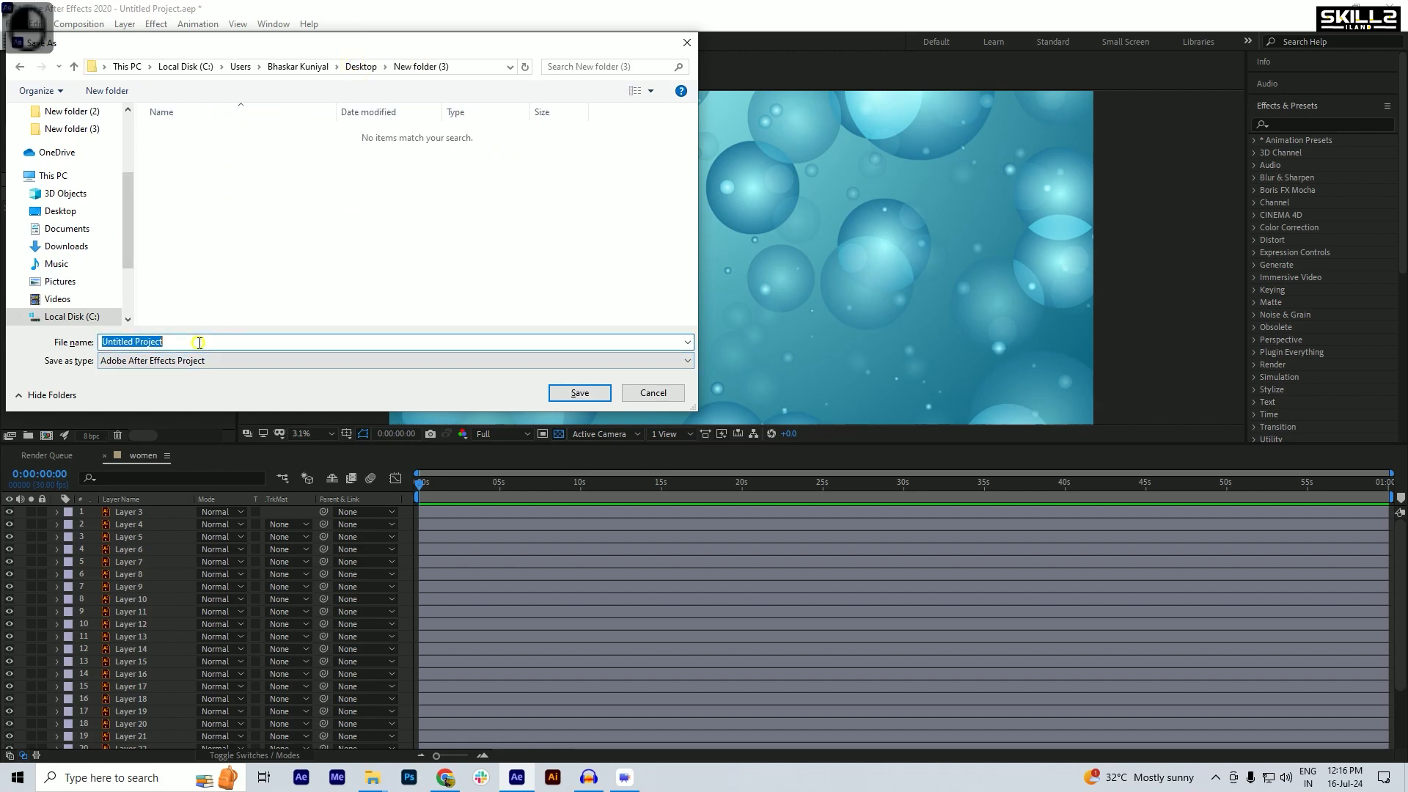
text(women)
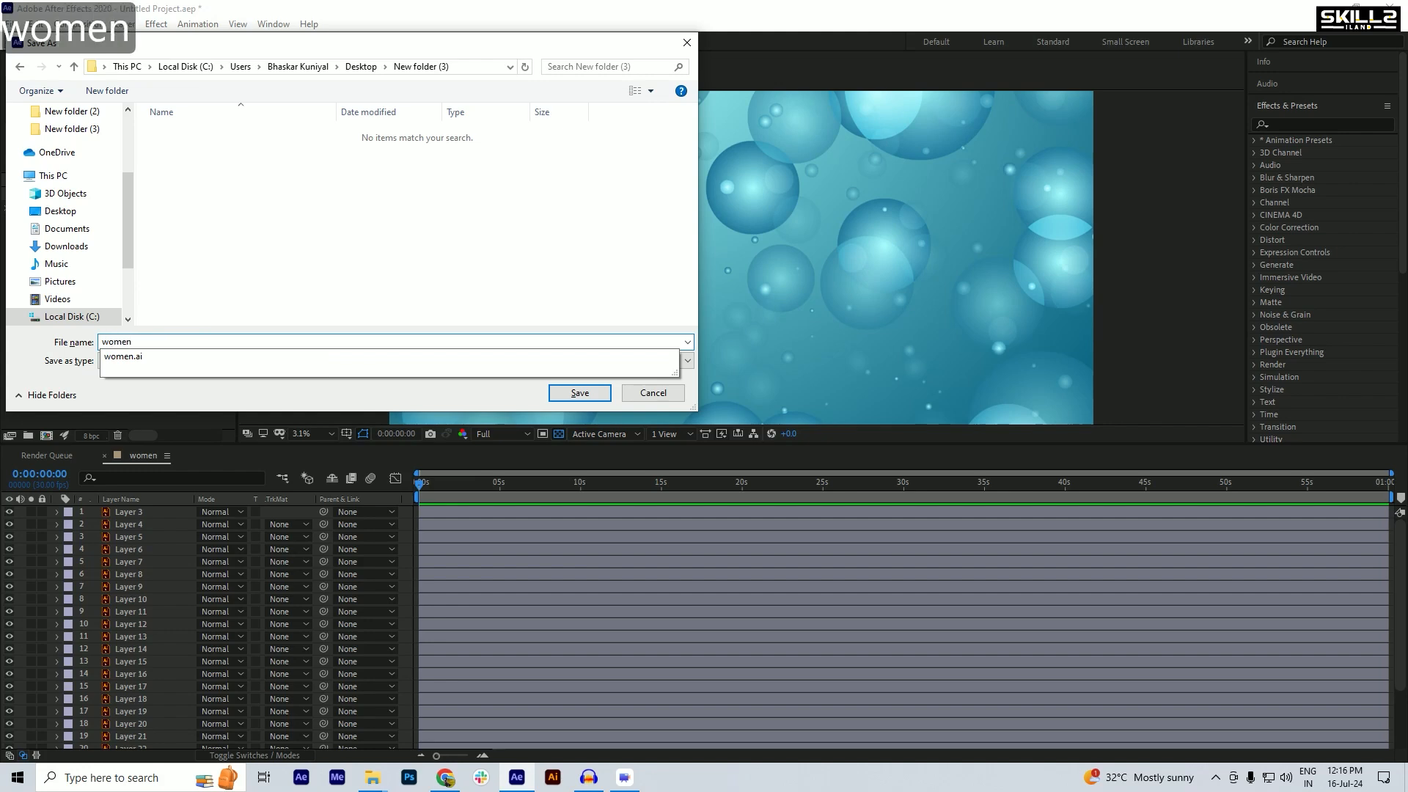
key(Return)
key(Return)
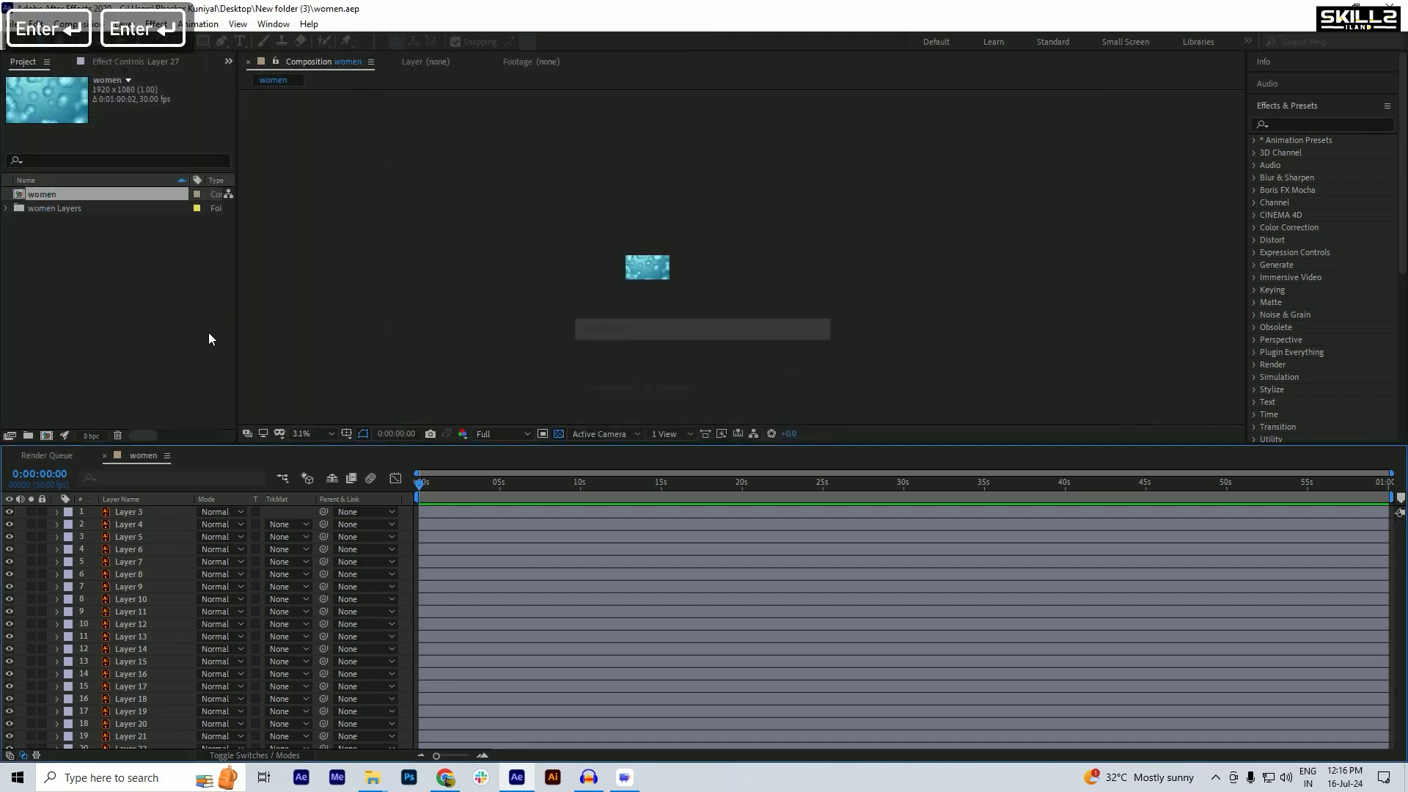
click(329, 65)
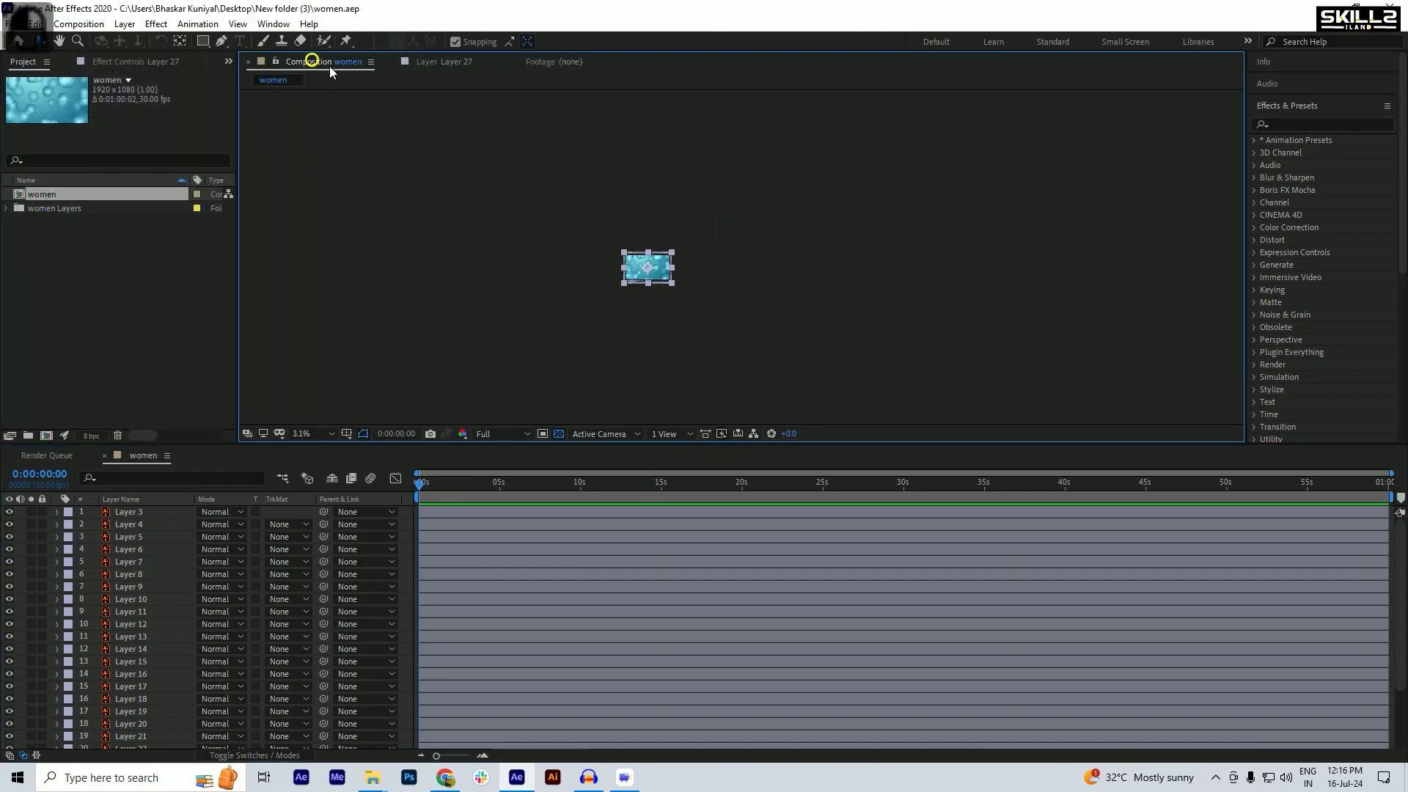
- Zoom around the women composition, then set its viewer magnification to Fit up to 100% and save the project
scroll(704, 262, up, 3)
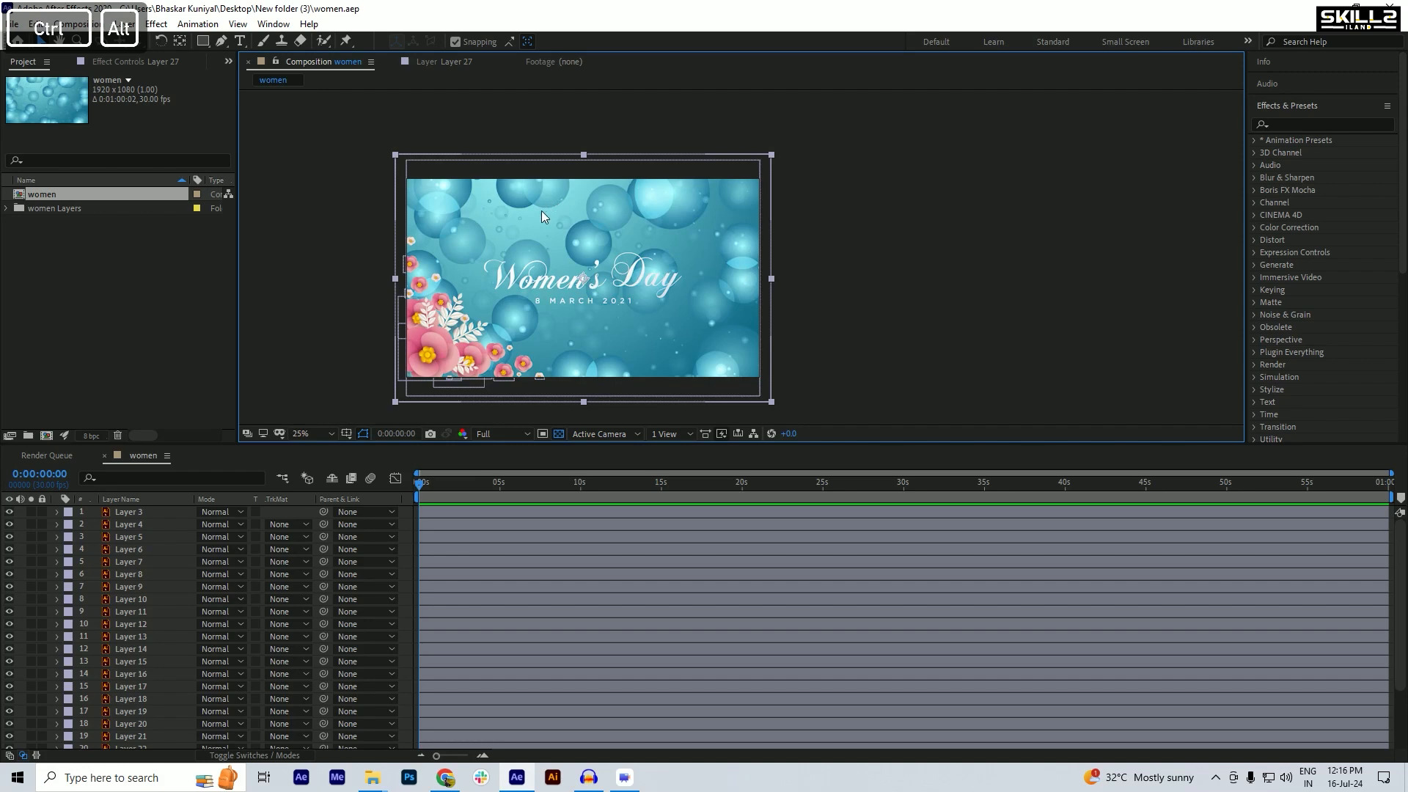
key(space)
drag(541, 301, 505, 273)
scroll(406, 196, up, 2)
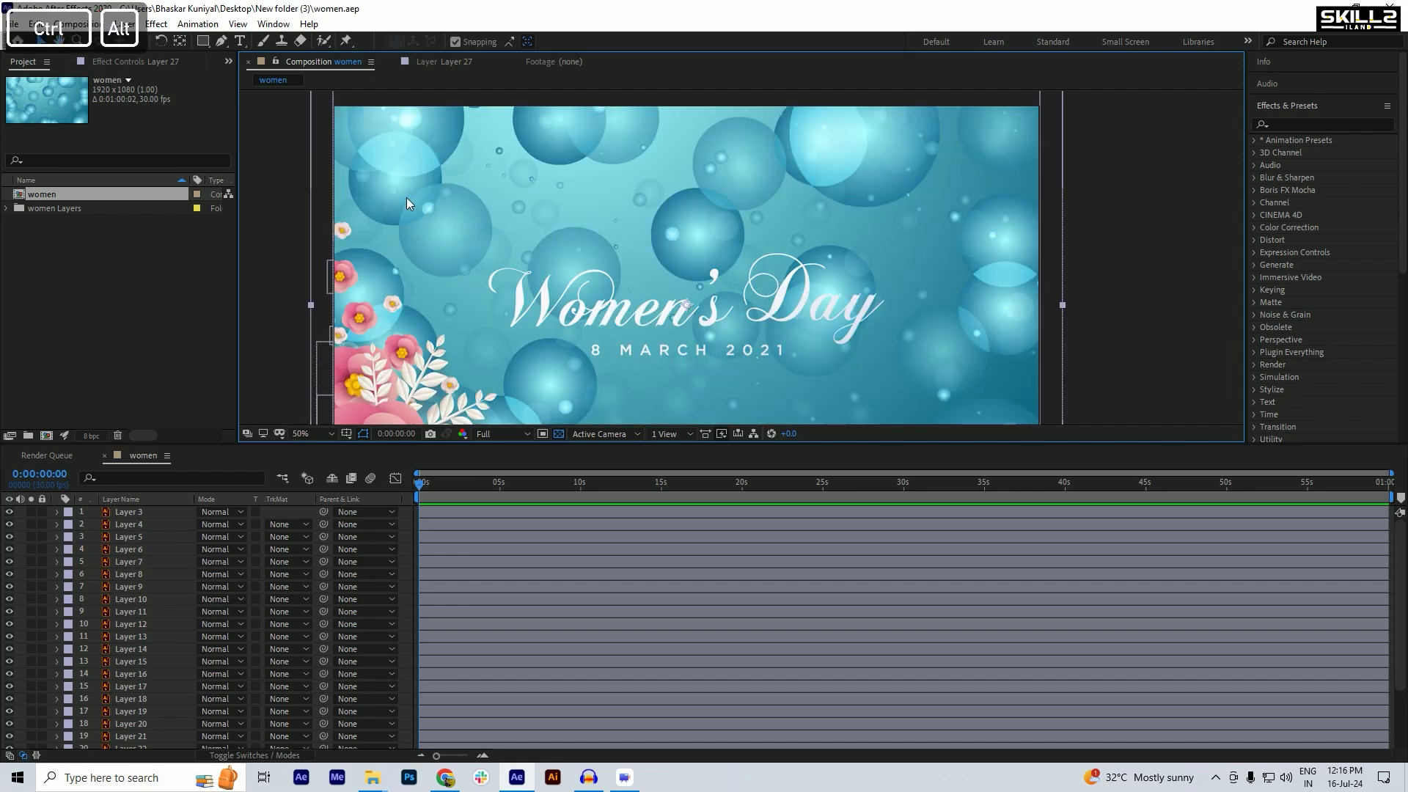
scroll(406, 197, down, 2)
click(305, 434)
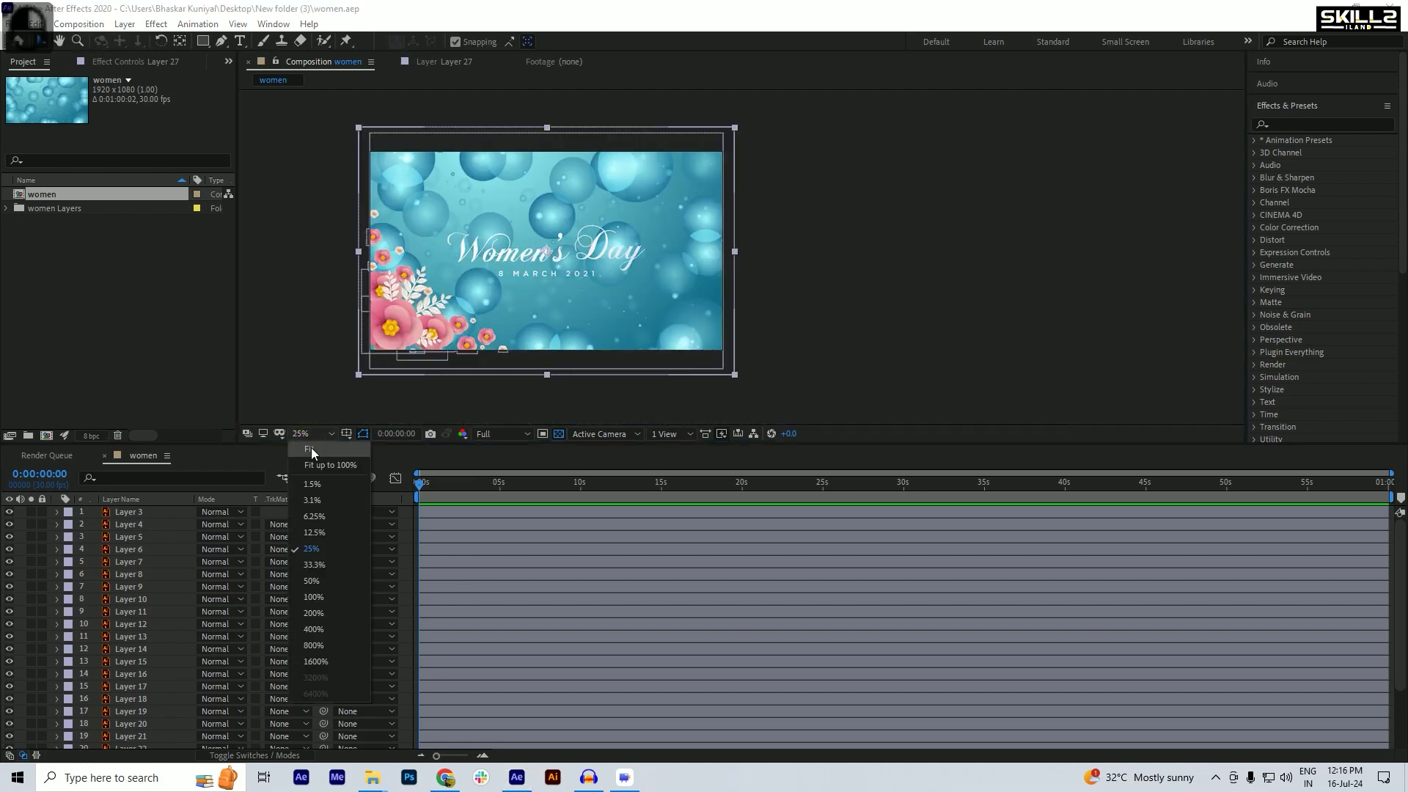
click(330, 465)
key(ctrl+s)
click(22, 574)
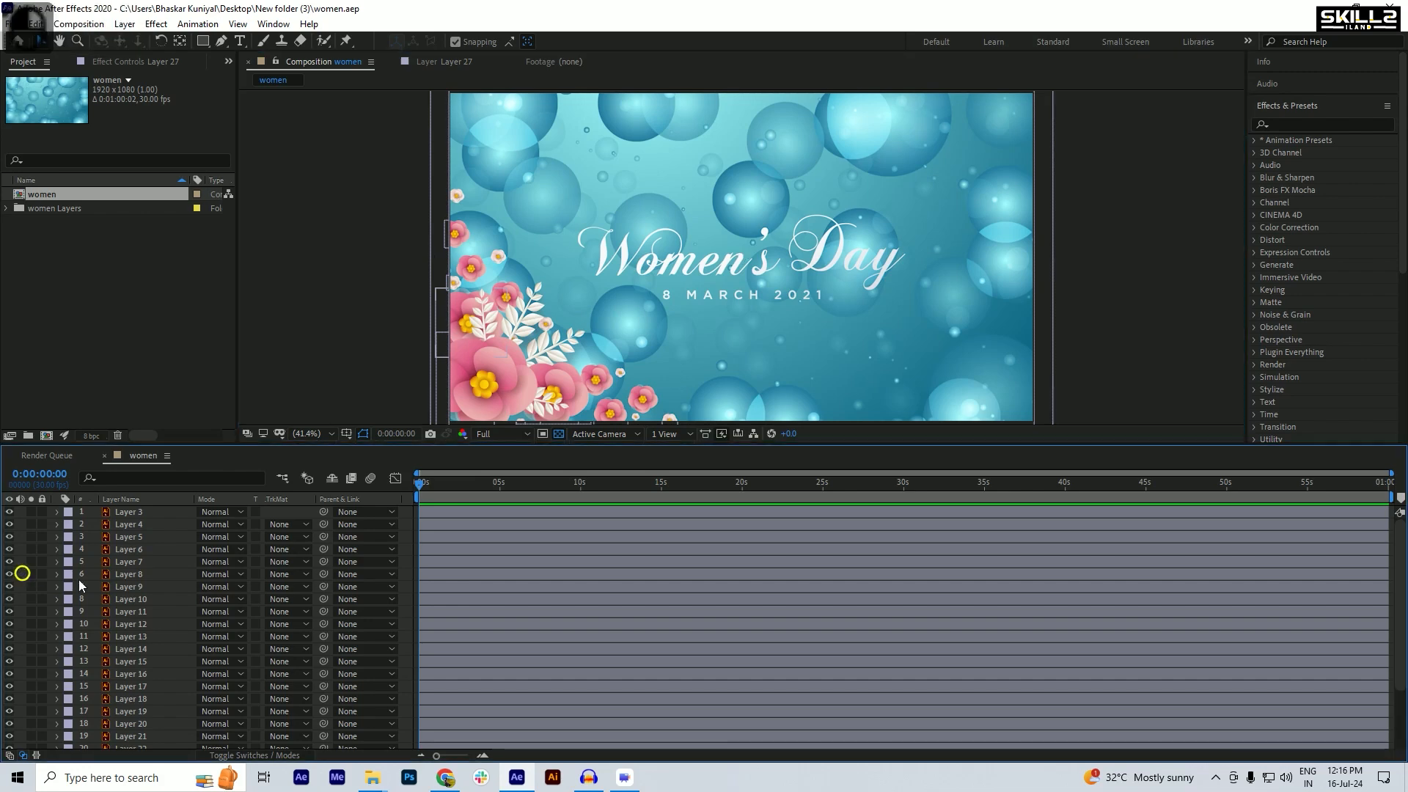
- Switch Layer 27's visibility off and on to check which part of the background it contains
scroll(132, 727, down, 3)
click(133, 730)
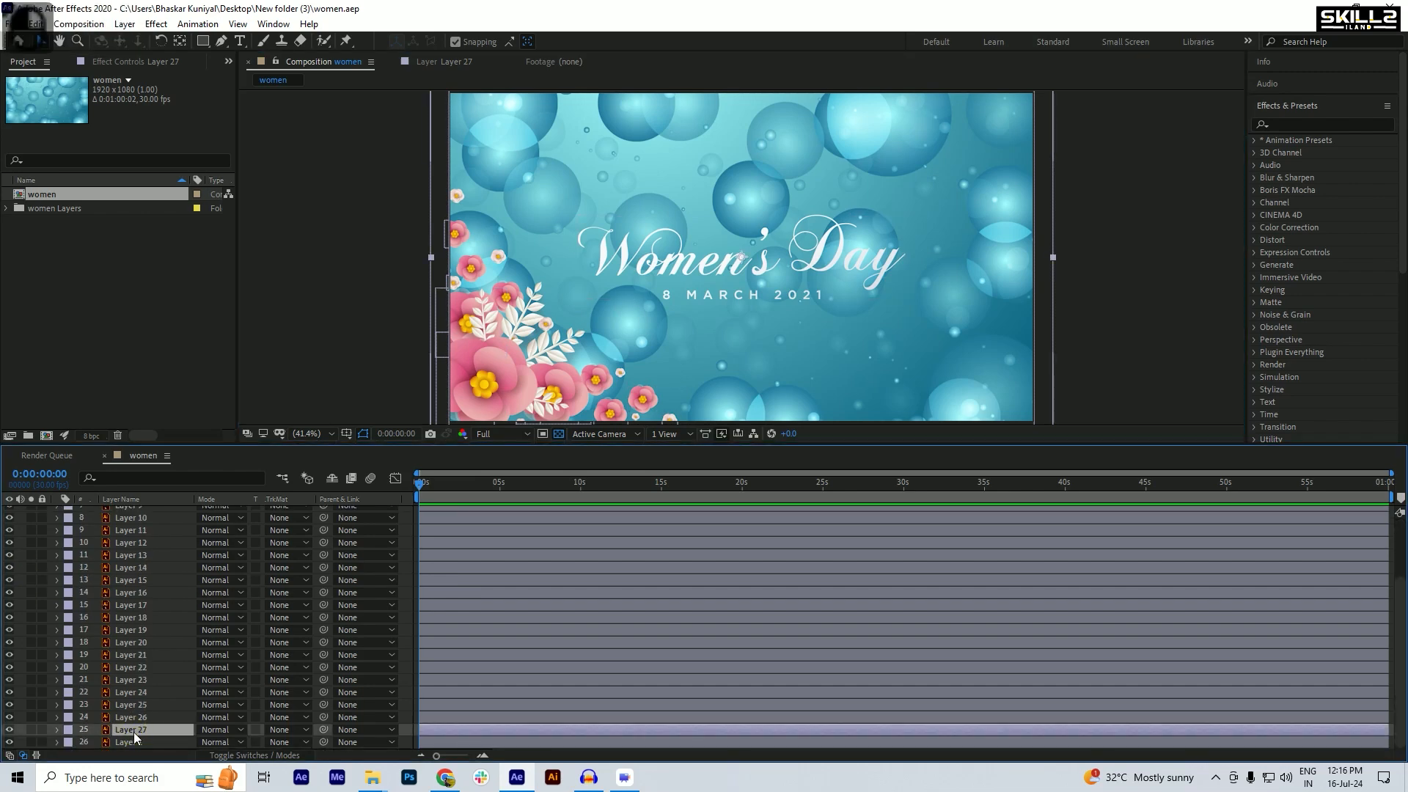
click(9, 730)
click(10, 730)
click(9, 730)
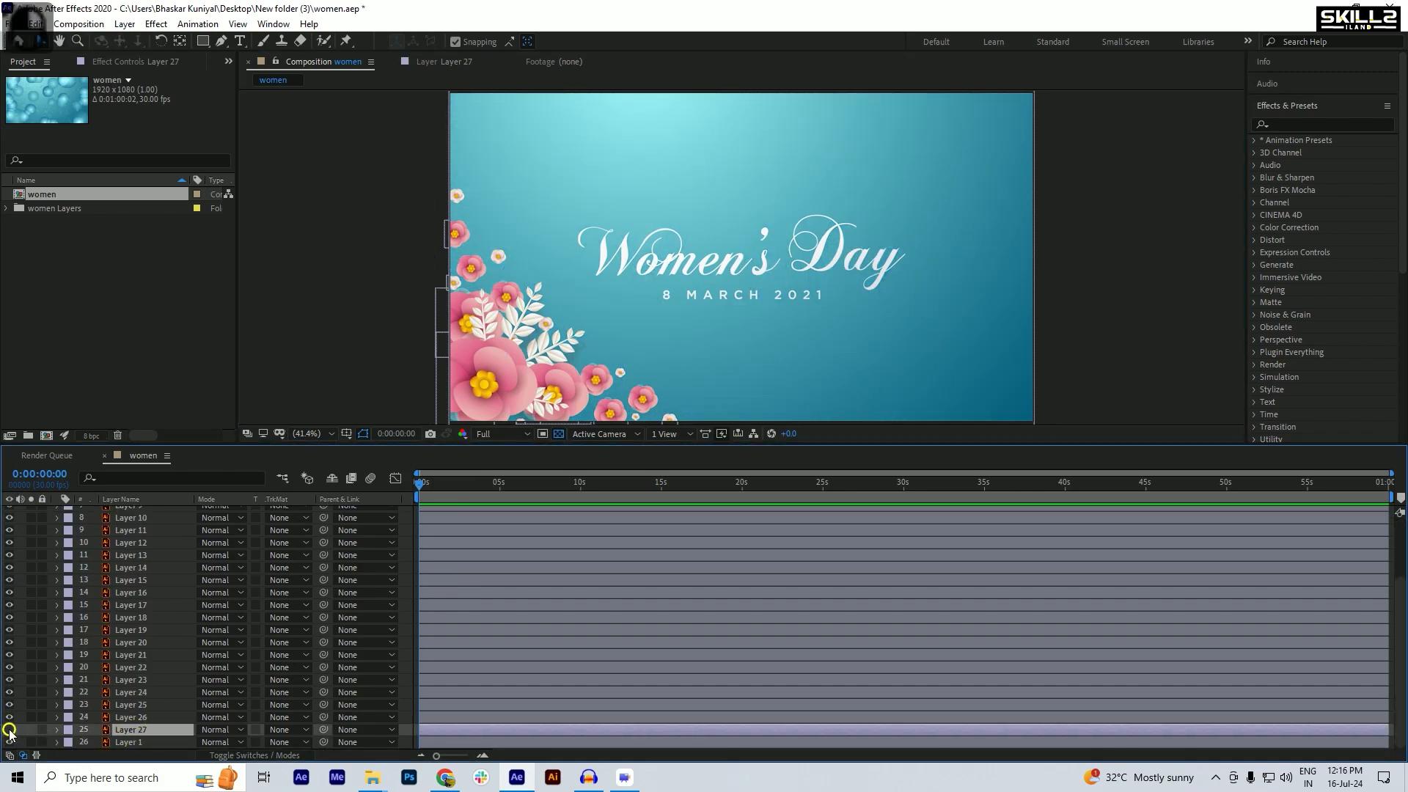
click(10, 730)
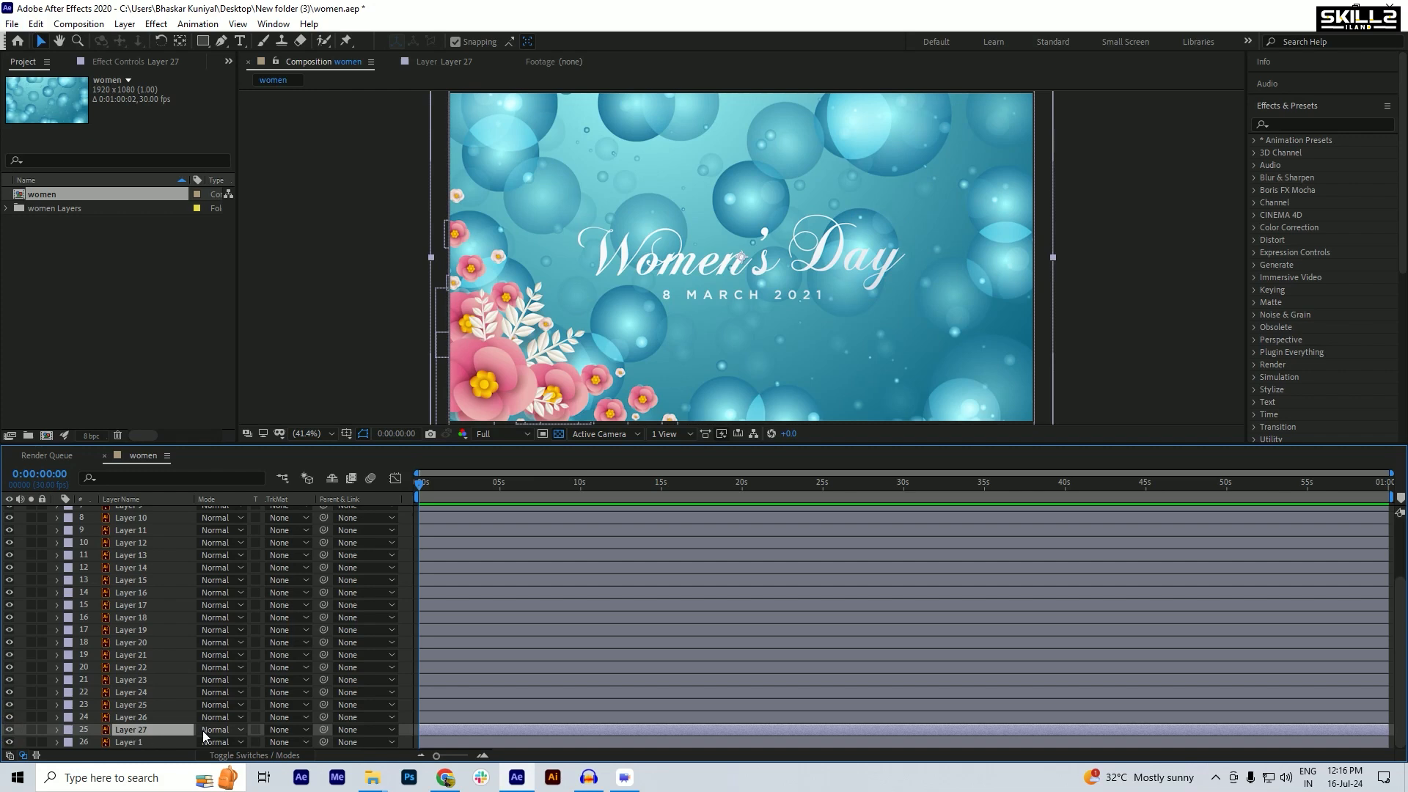
- Try the Lighten, Screen and Add blending modes on the bubble background in Layer 27
click(215, 730)
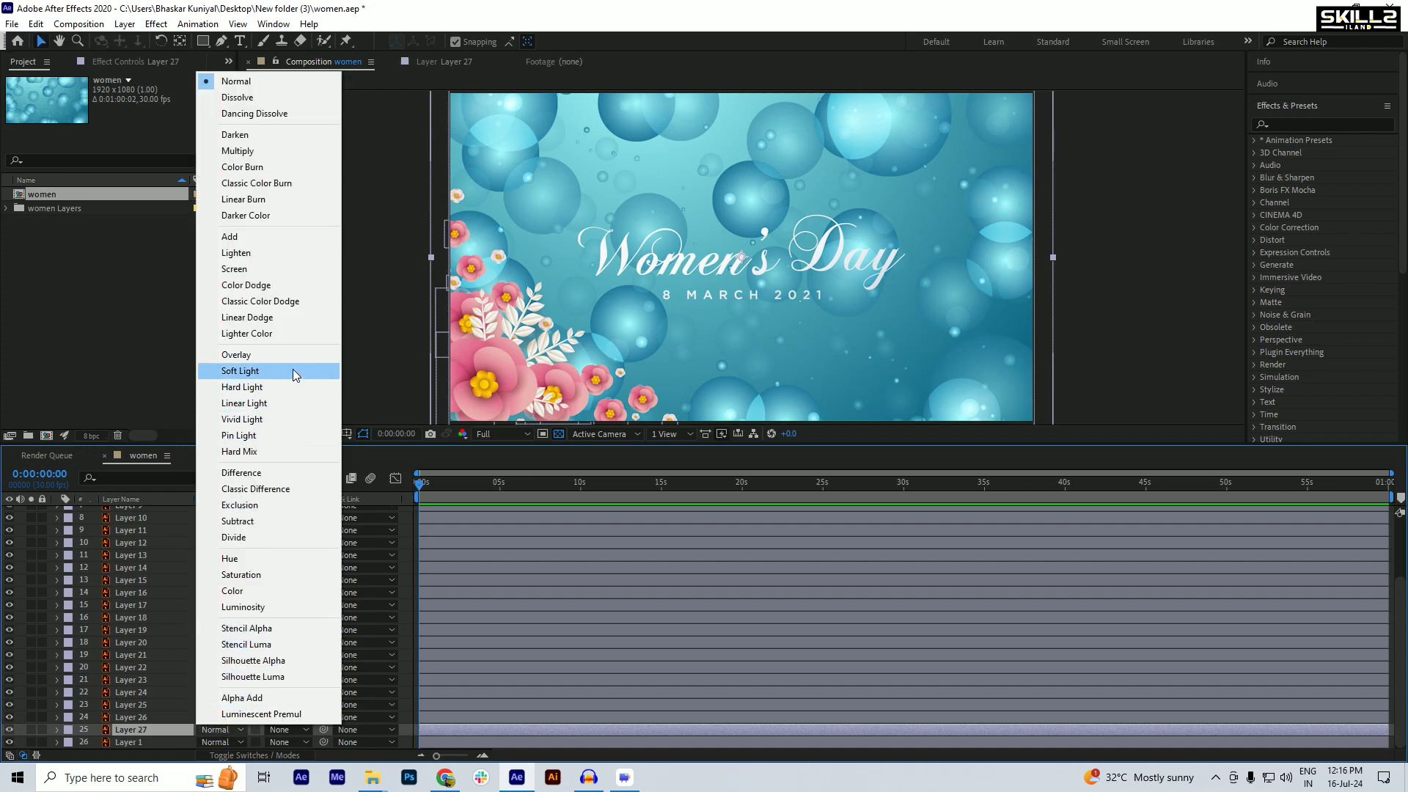
click(268, 254)
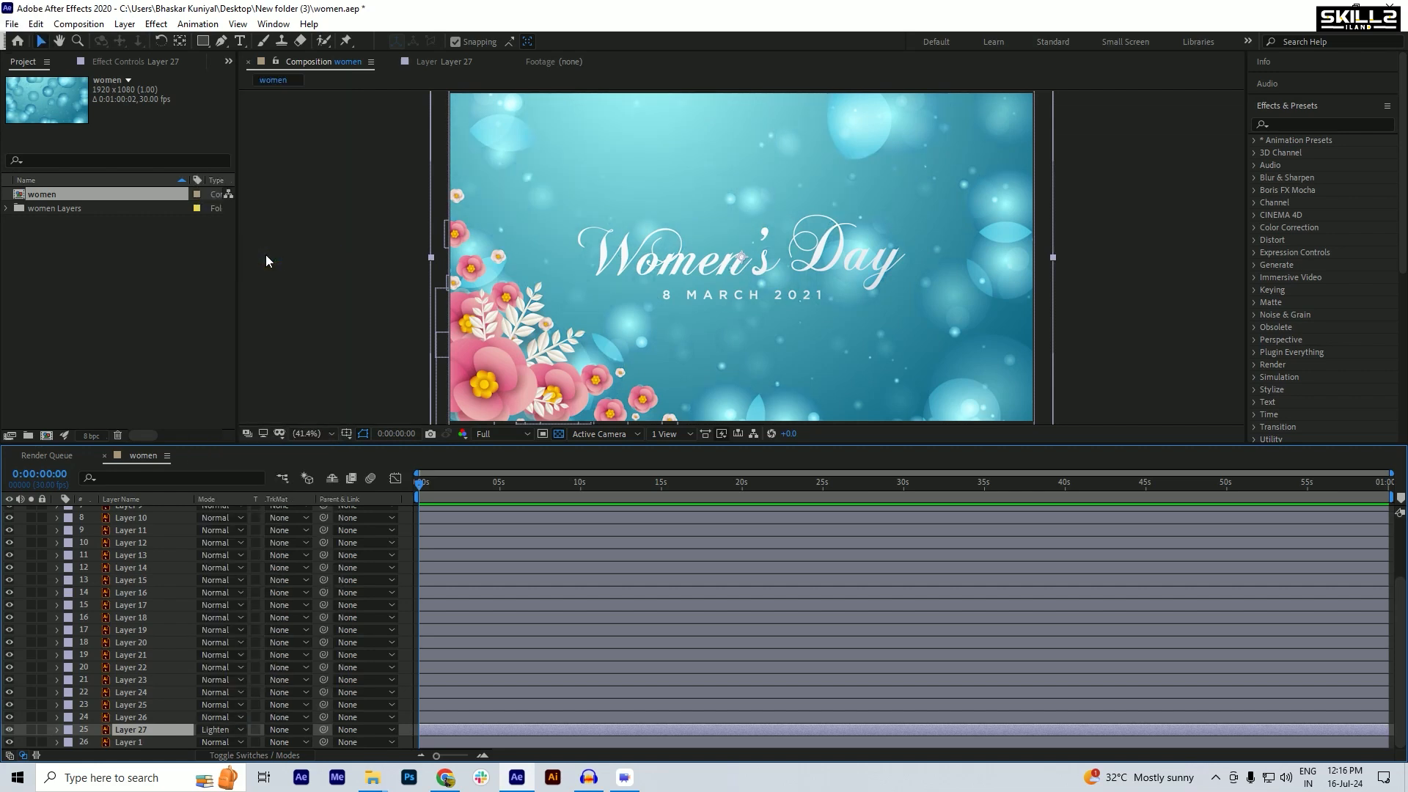
click(219, 730)
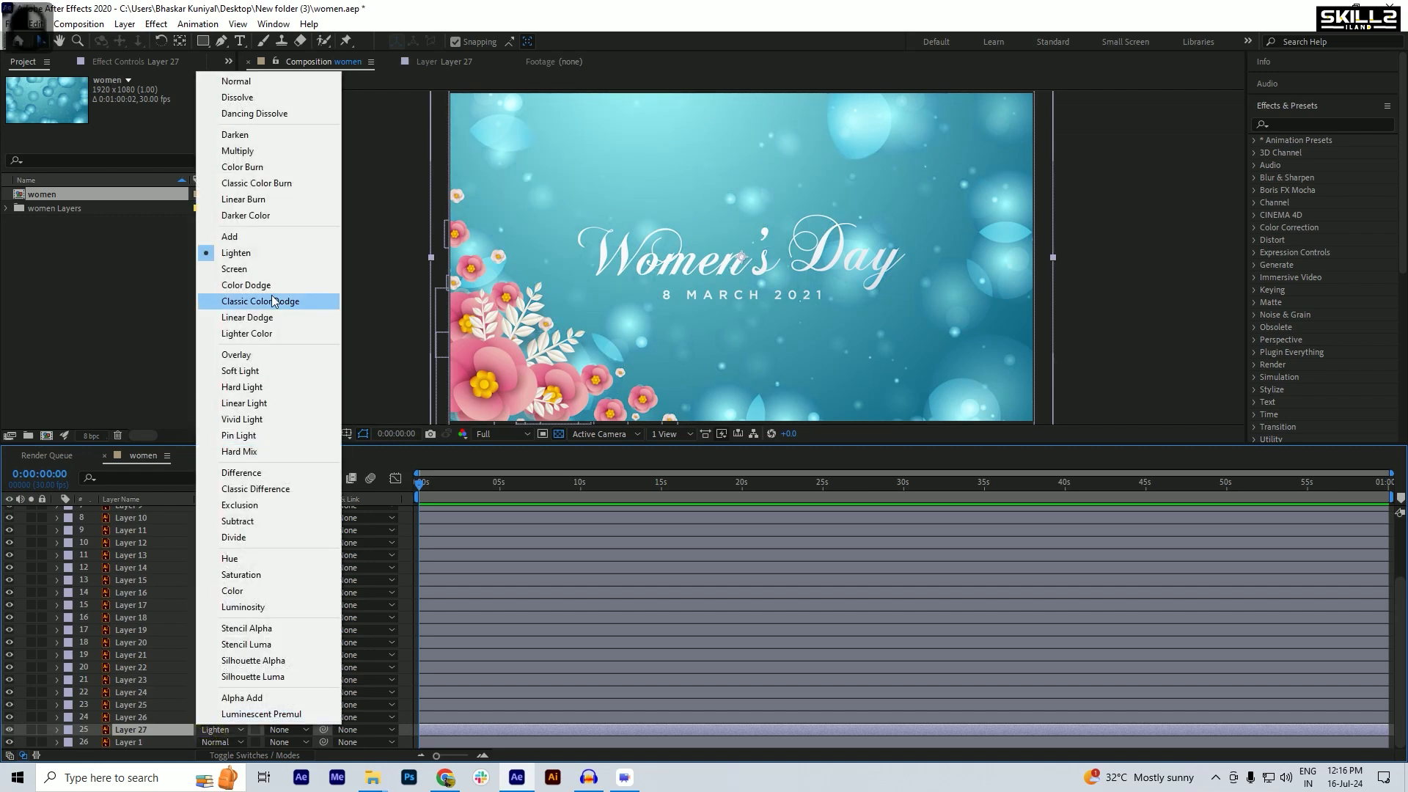
click(266, 273)
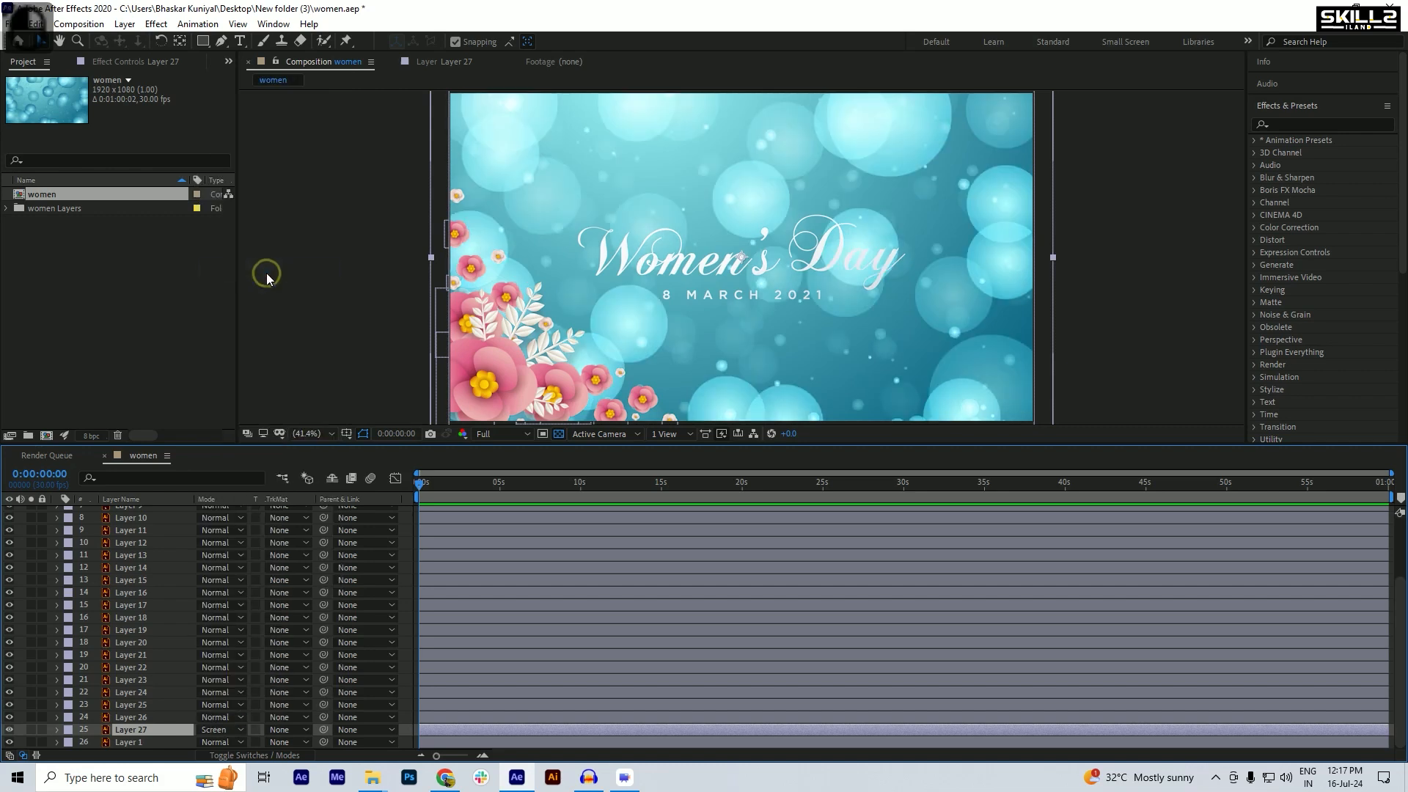
click(219, 730)
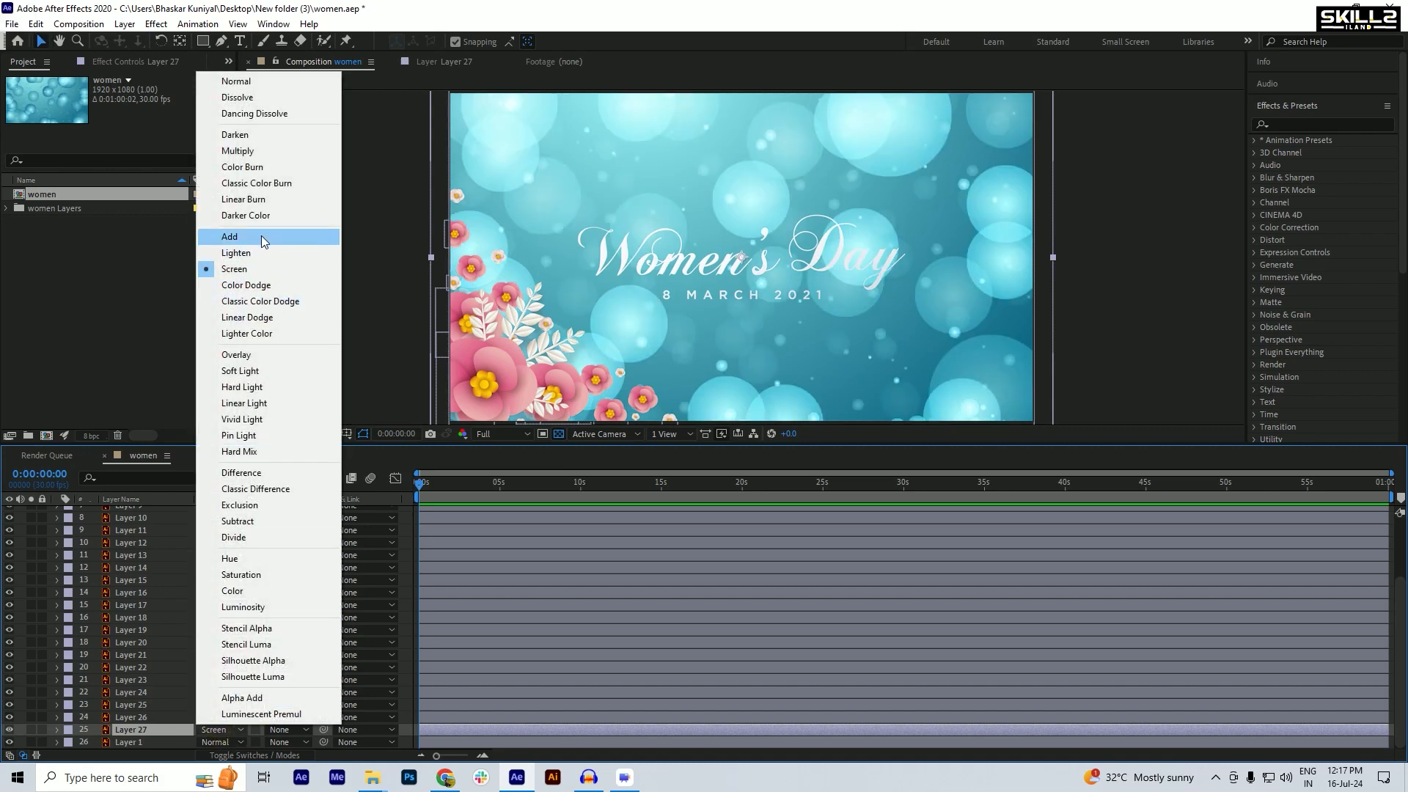
click(263, 238)
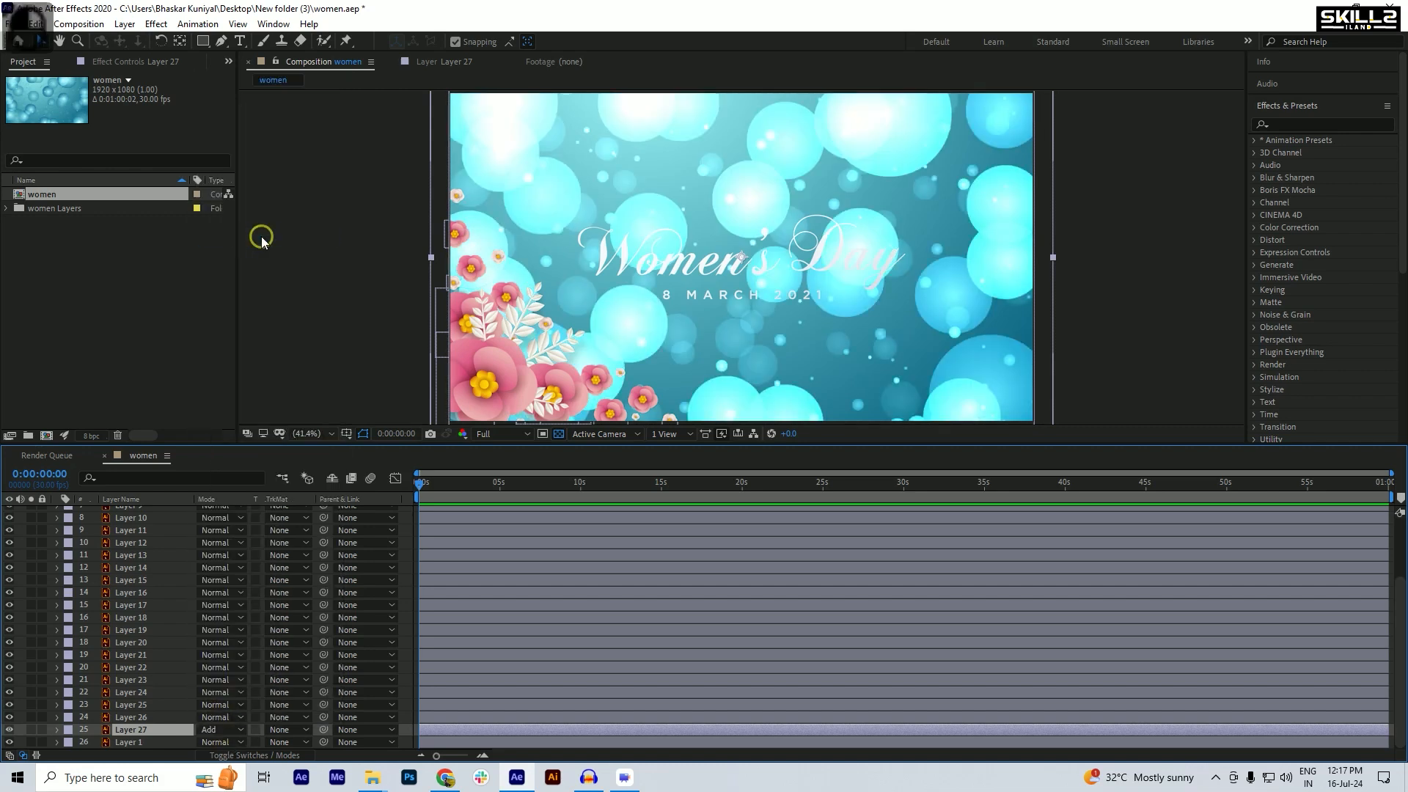
- Set Layer 27's blending mode to Soft Light and save the project
click(218, 730)
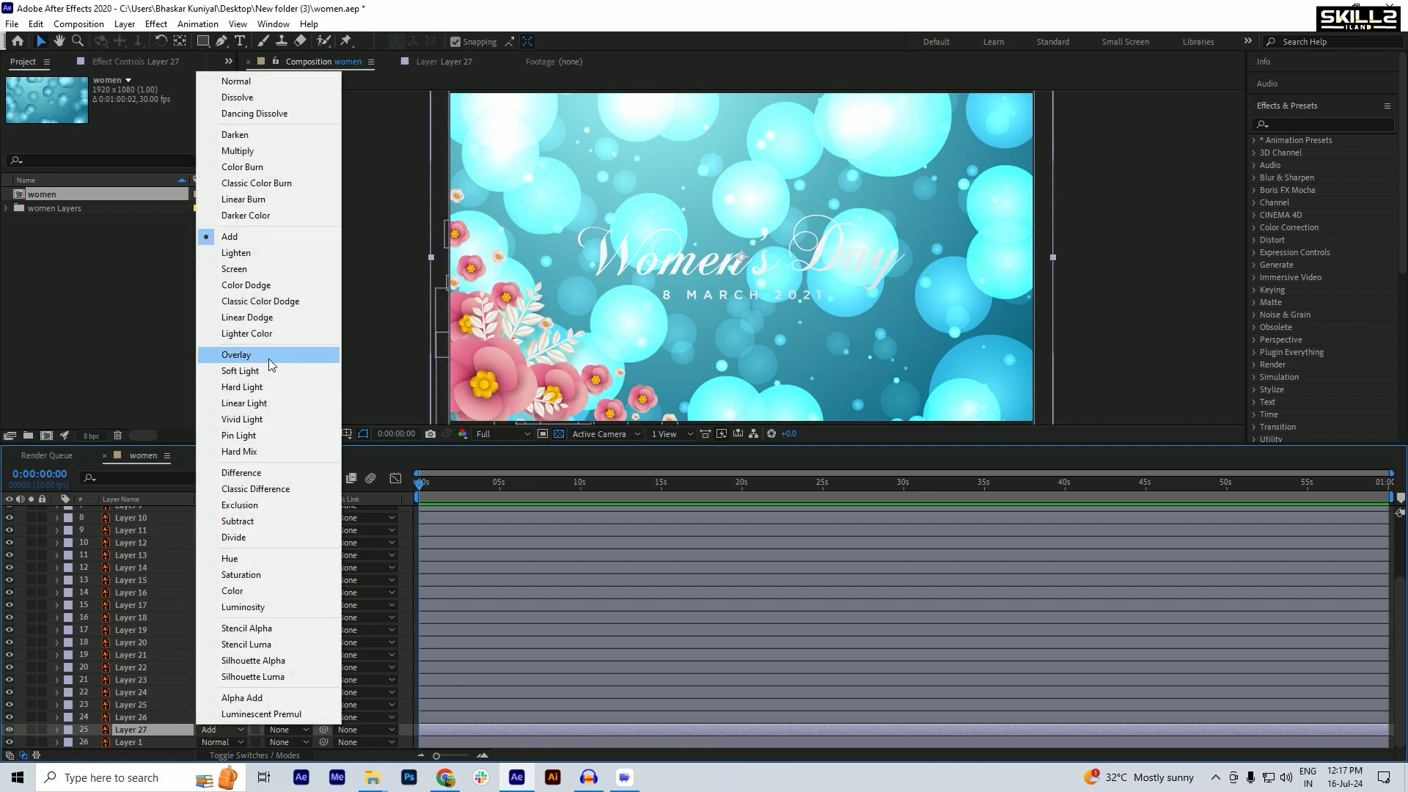
click(240, 371)
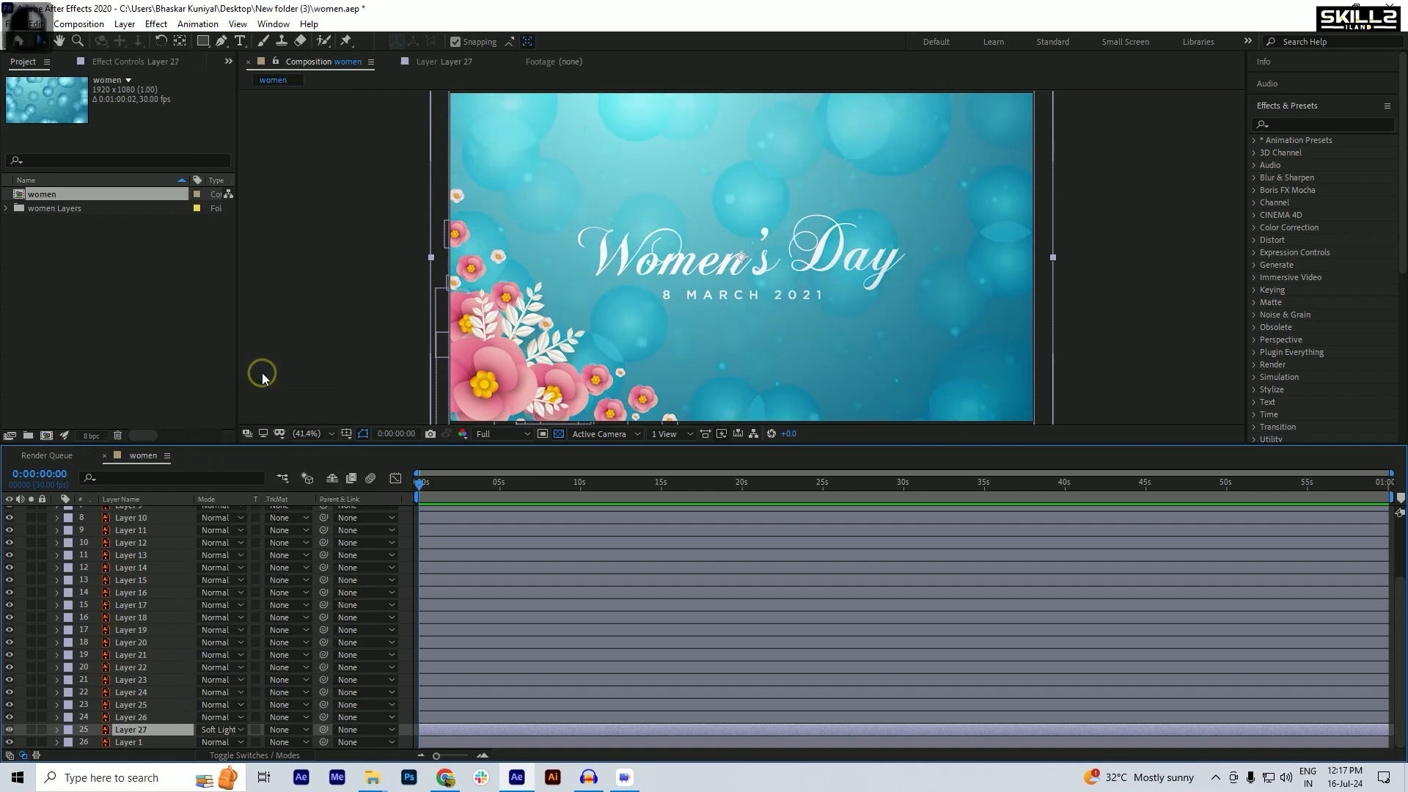
key(ctrl+s)
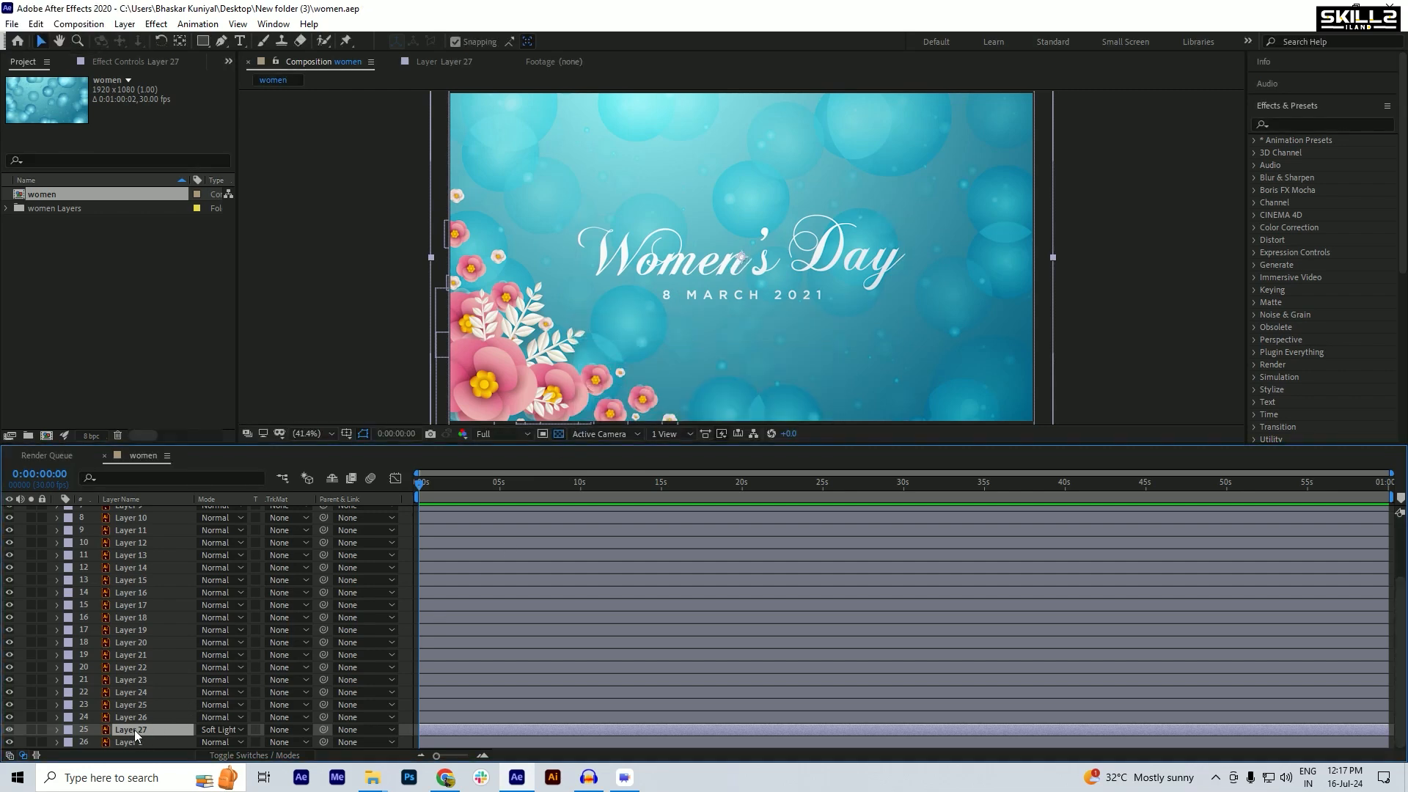
- Reveal Layer 27's Opacity, reduce it to 51% and save the project
key(t)
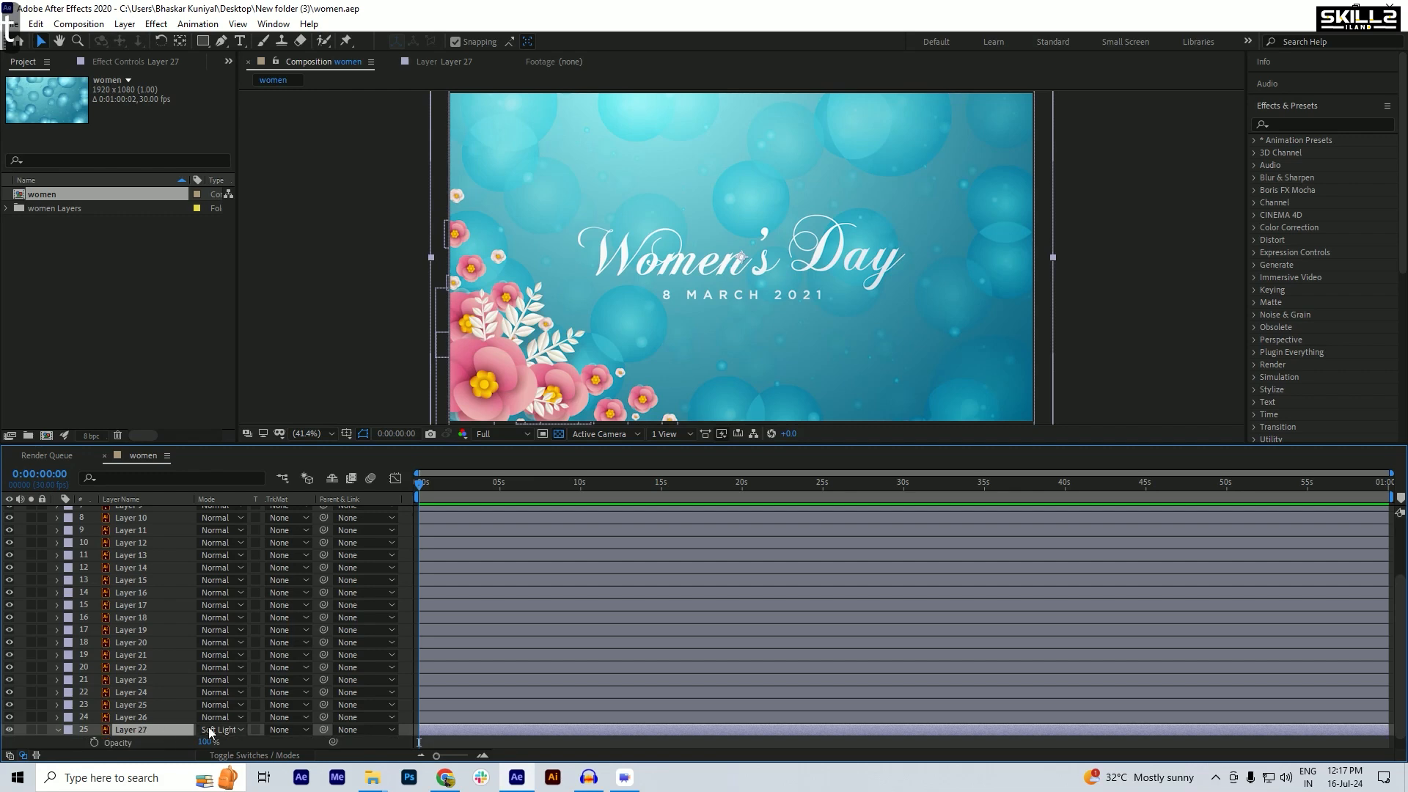
click(209, 741)
drag(209, 741, 152, 742)
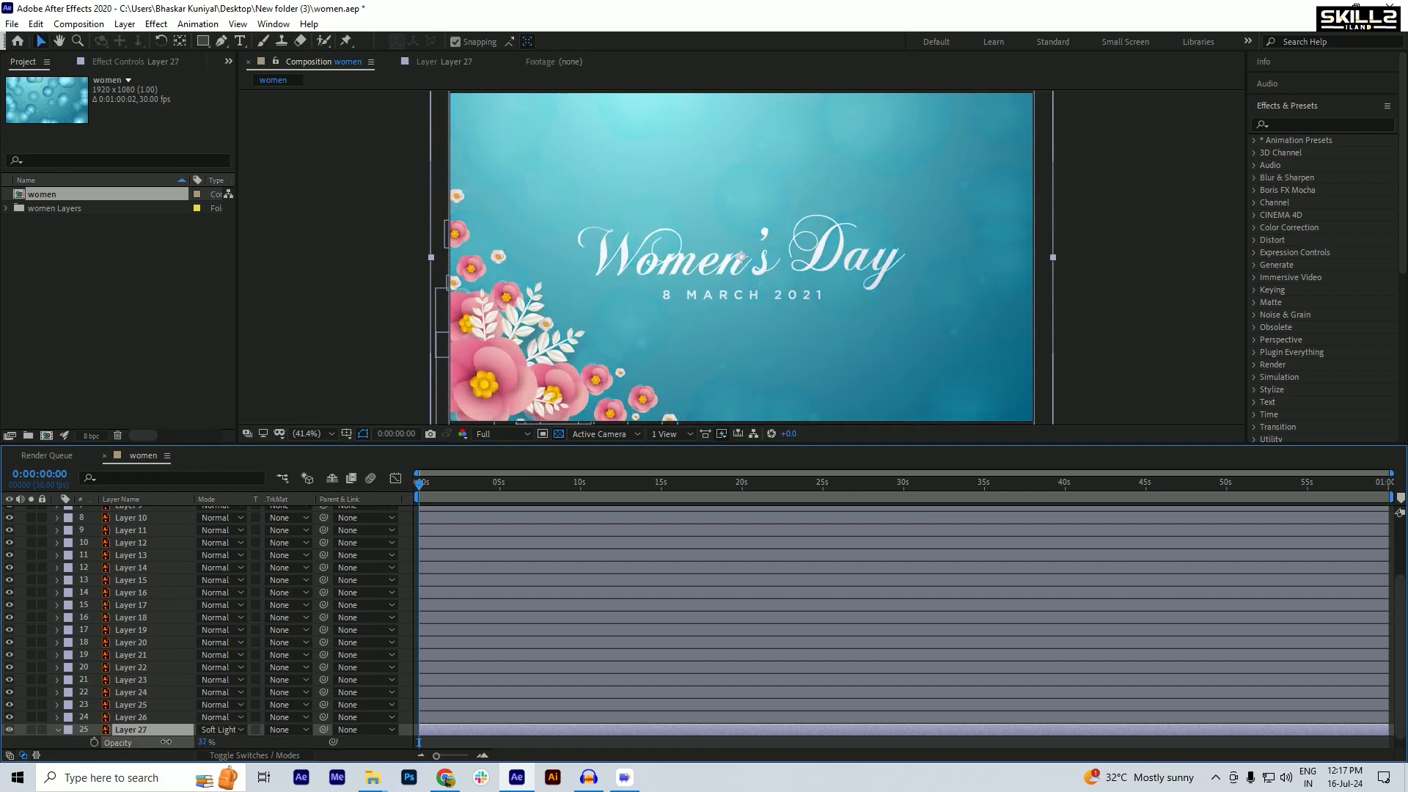
drag(176, 743, 175, 743)
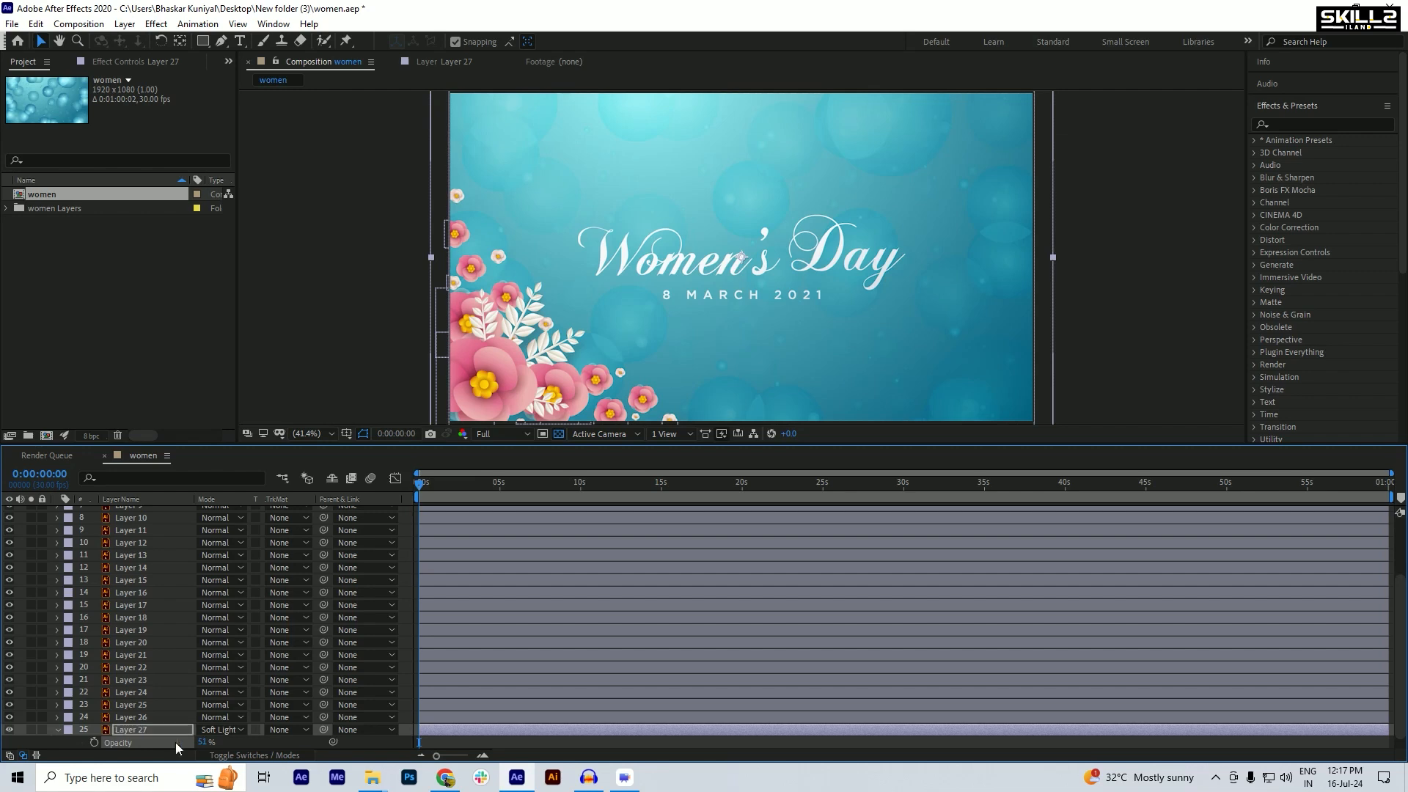
key(ctrl+s)
- Set the composition viewer magnification to Fit, save the project and collapse Layer 27's properties
click(1128, 324)
scroll(592, 218, down, 1)
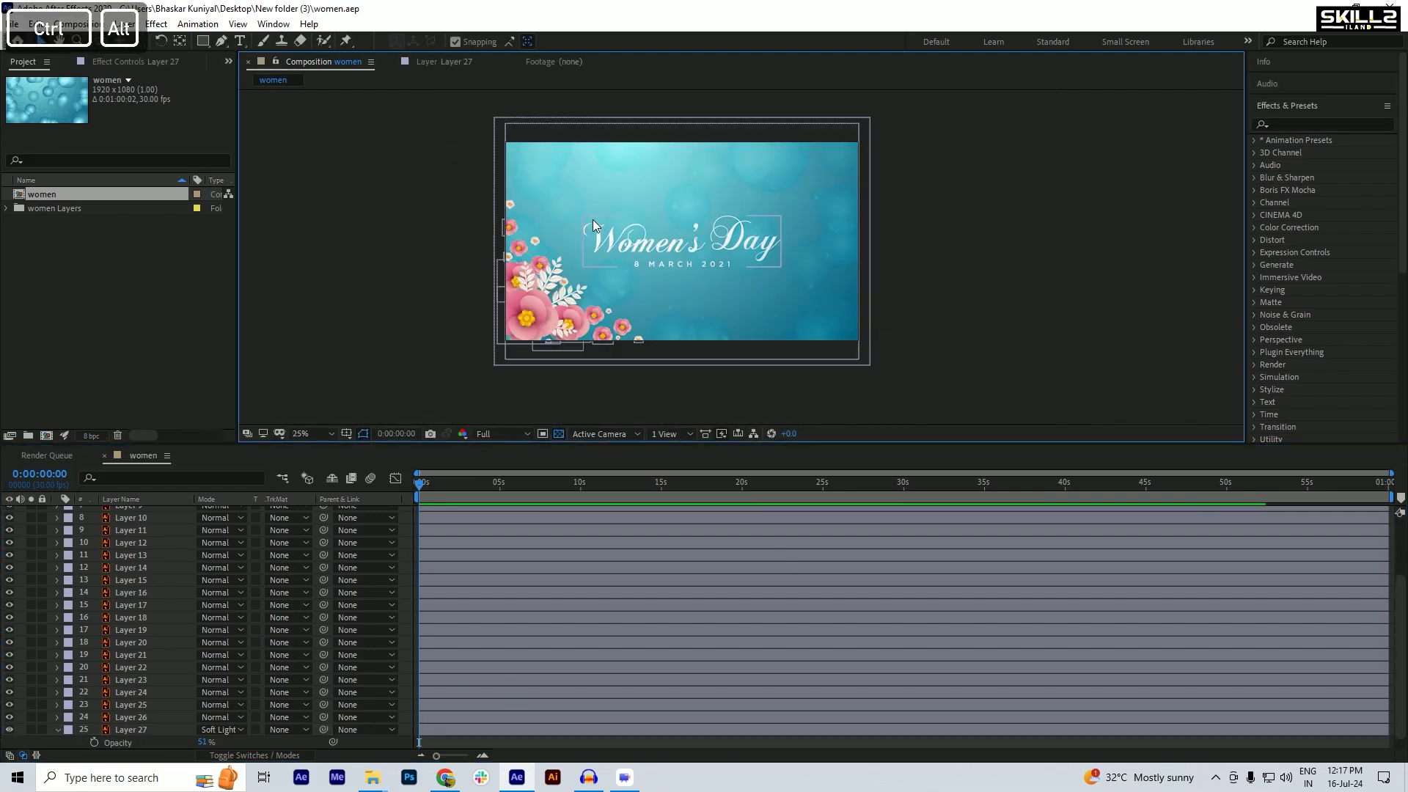
scroll(636, 220, up, 1)
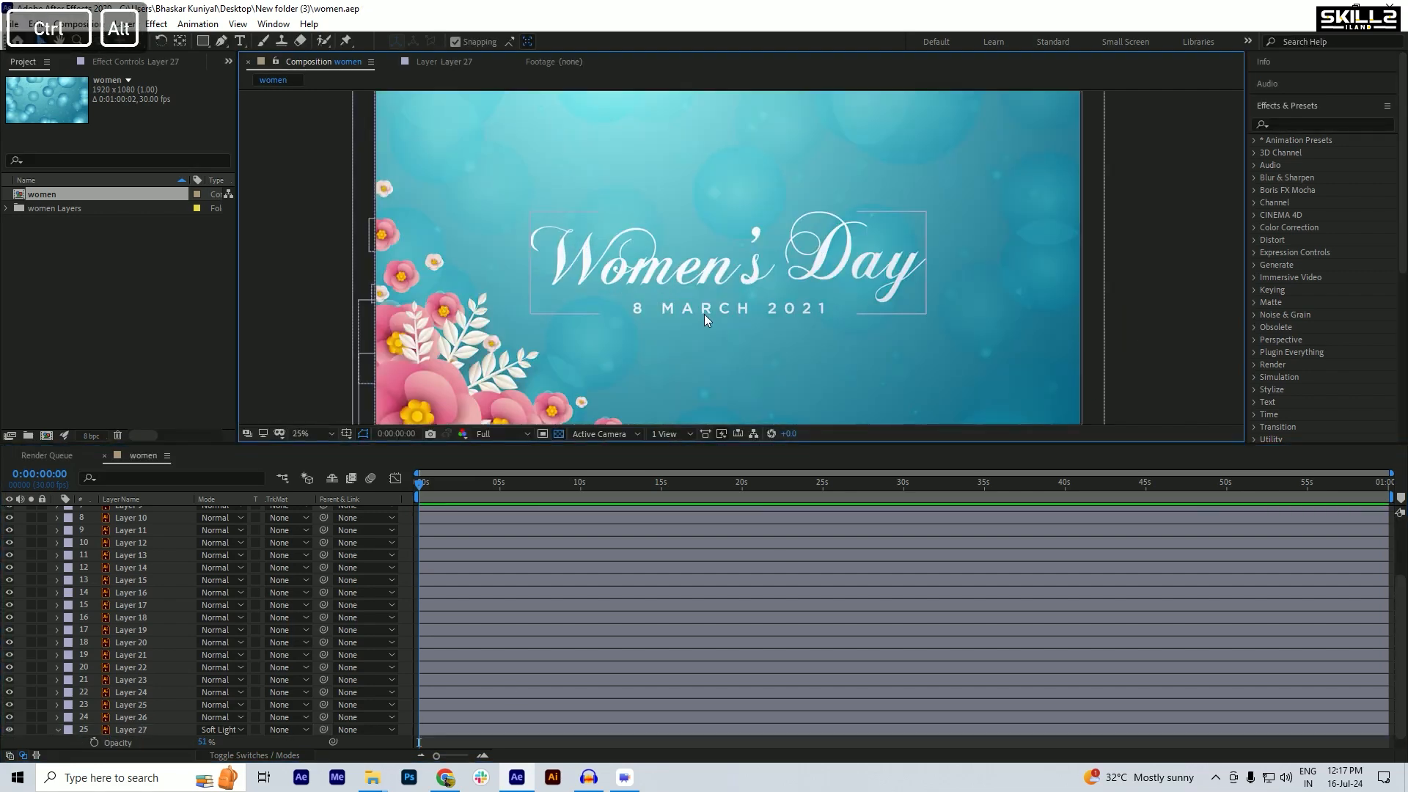
scroll(705, 313, down, 2)
key(ctrl+s)
click(302, 434)
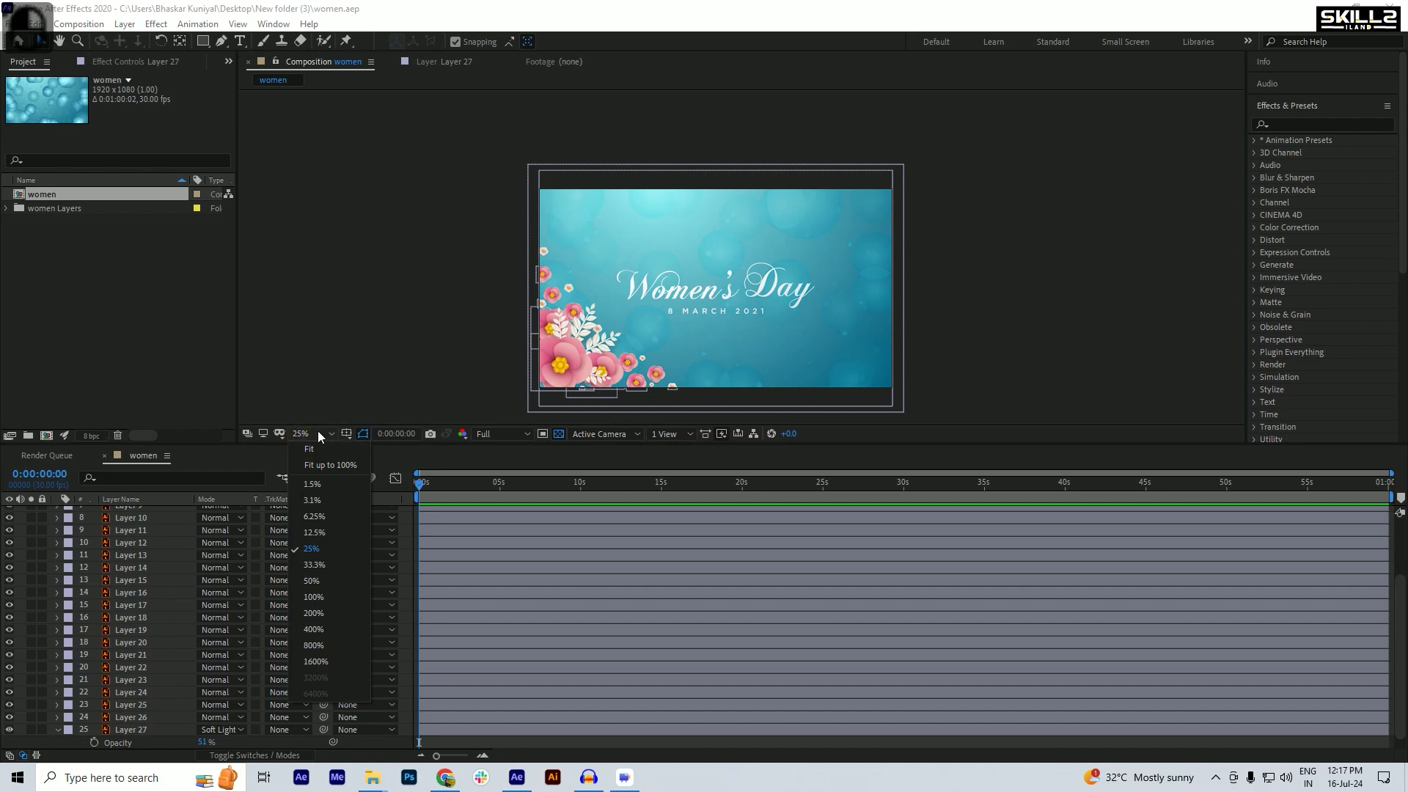
click(309, 448)
key(ctrl+s)
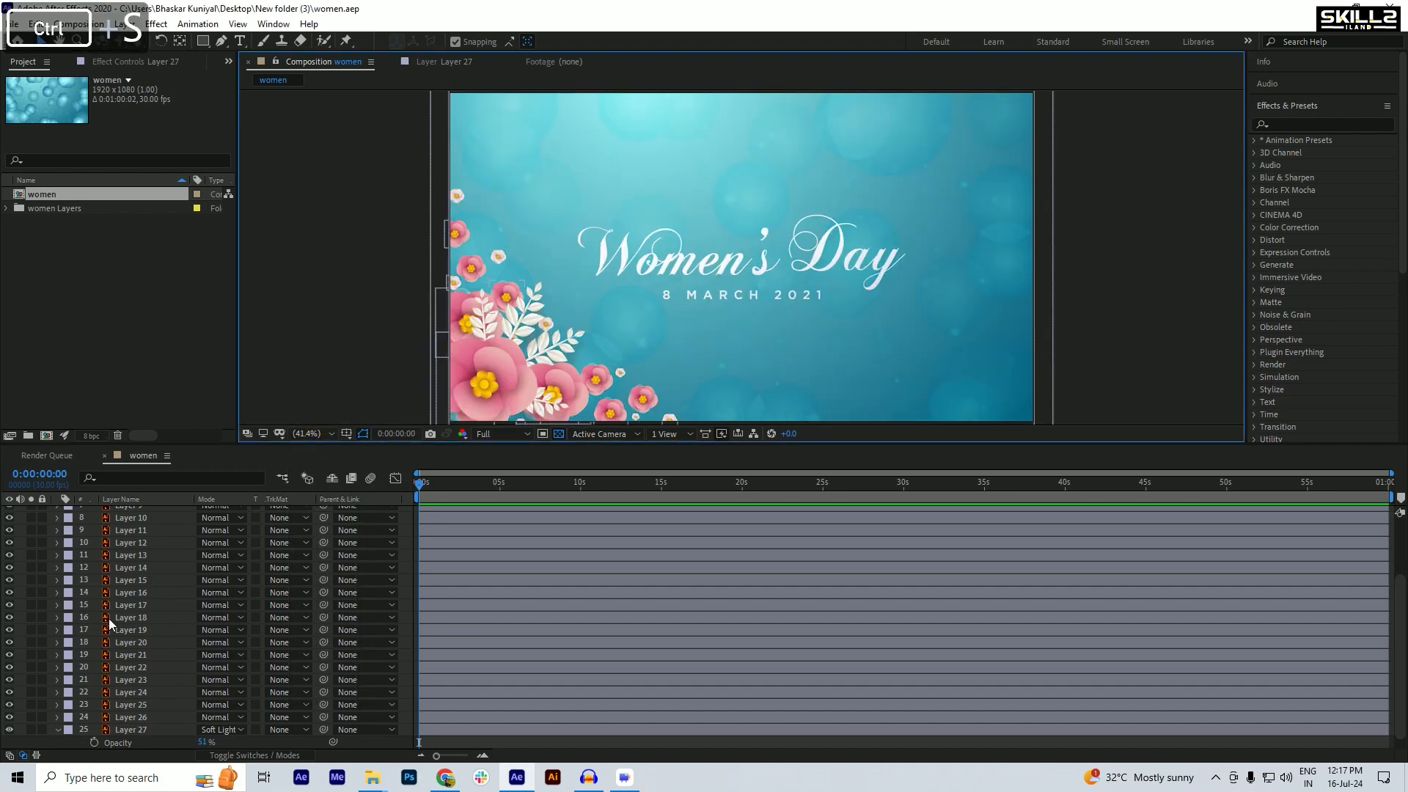
click(58, 729)
- Examine which artwork elements Layers 3 to 26 hold by selecting layers down the stack one after another
scroll(169, 666, up, 3)
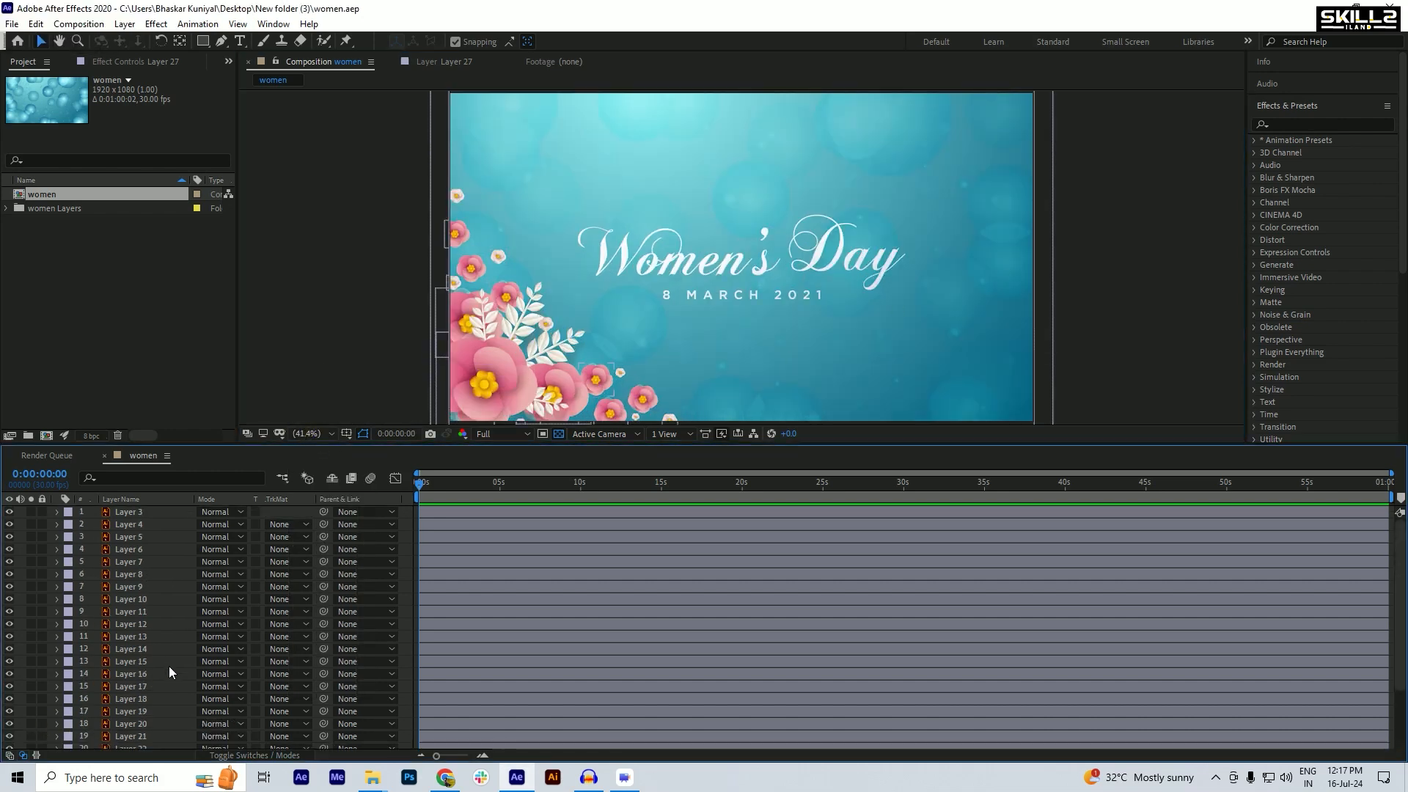
key(space)
drag(529, 376, 517, 332)
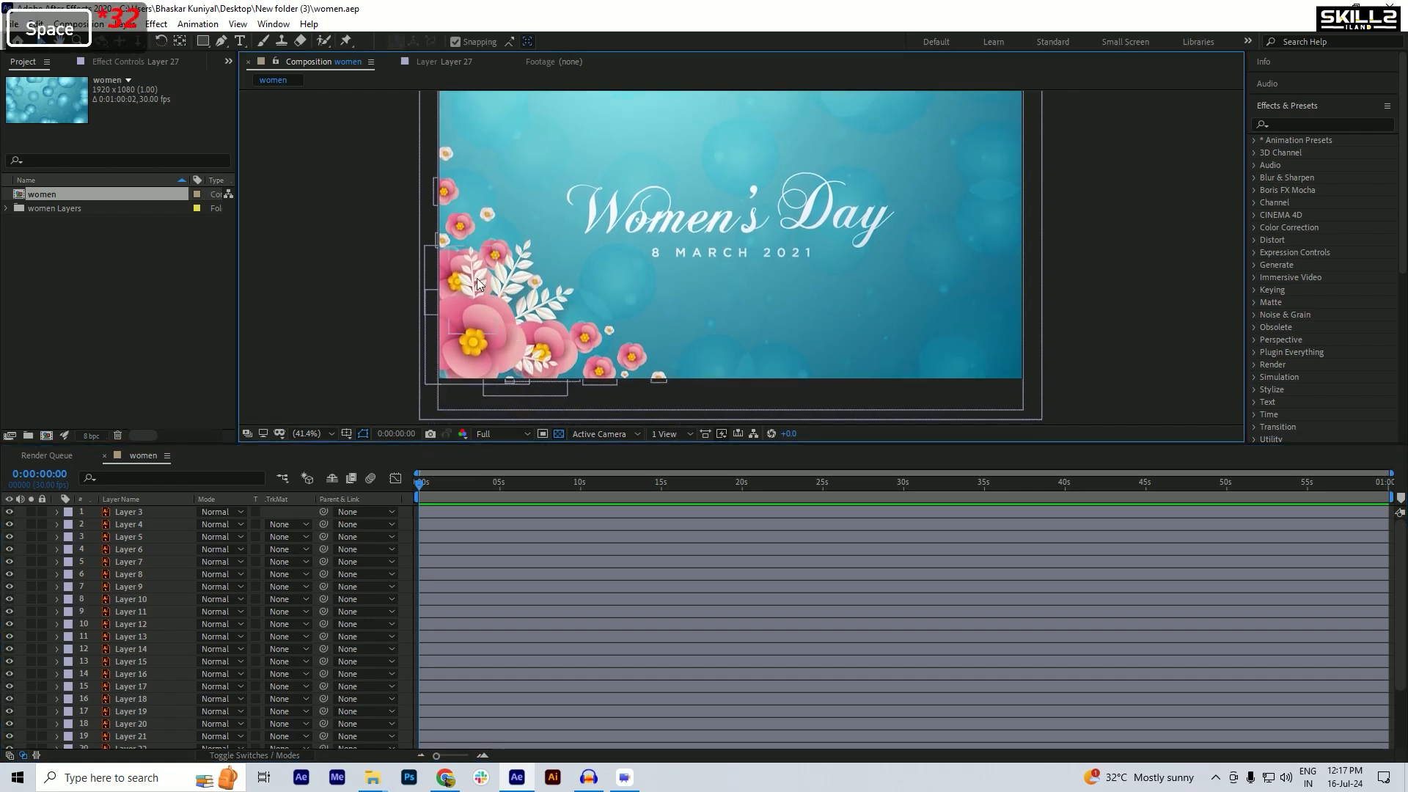
click(129, 512)
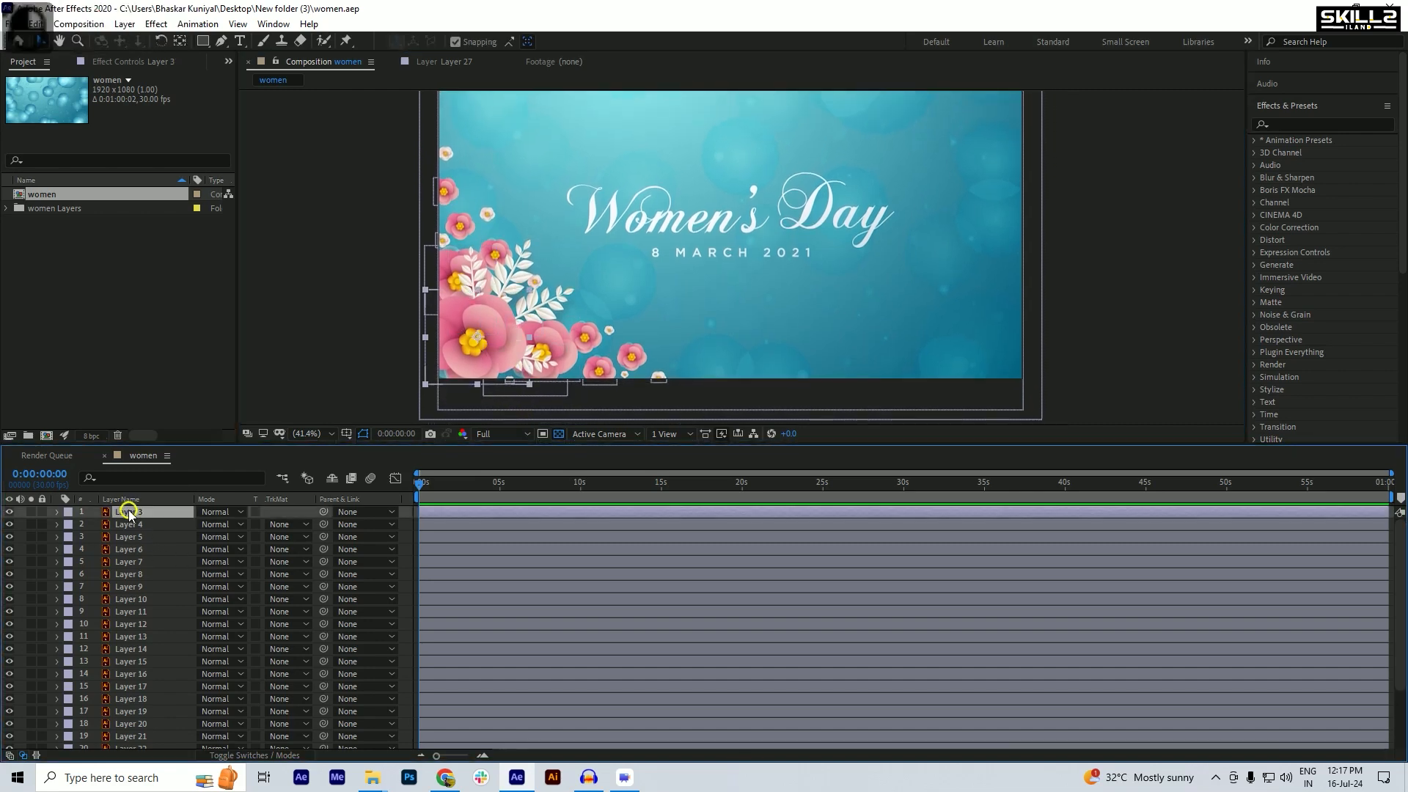
click(131, 612)
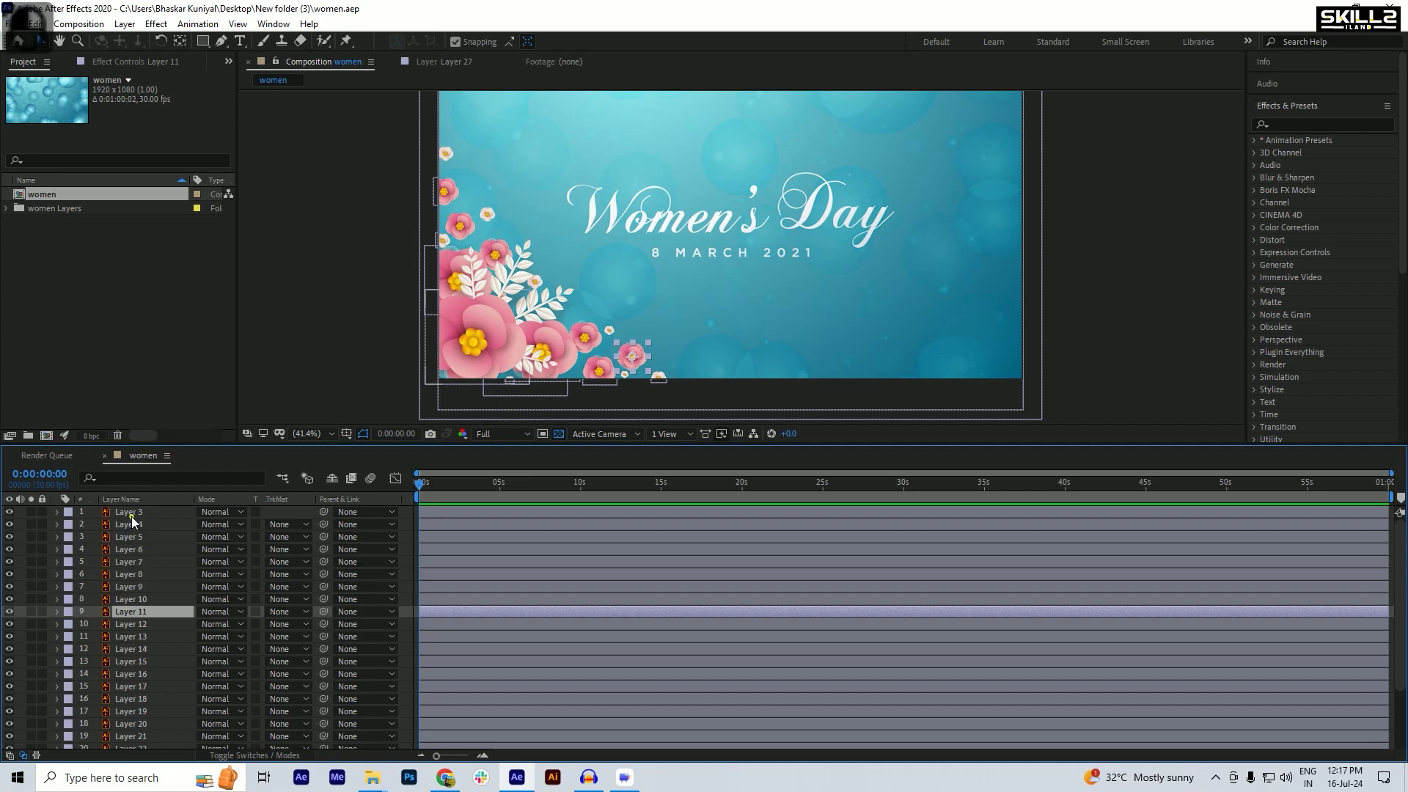
click(130, 513)
shift+click(134, 614)
click(132, 624)
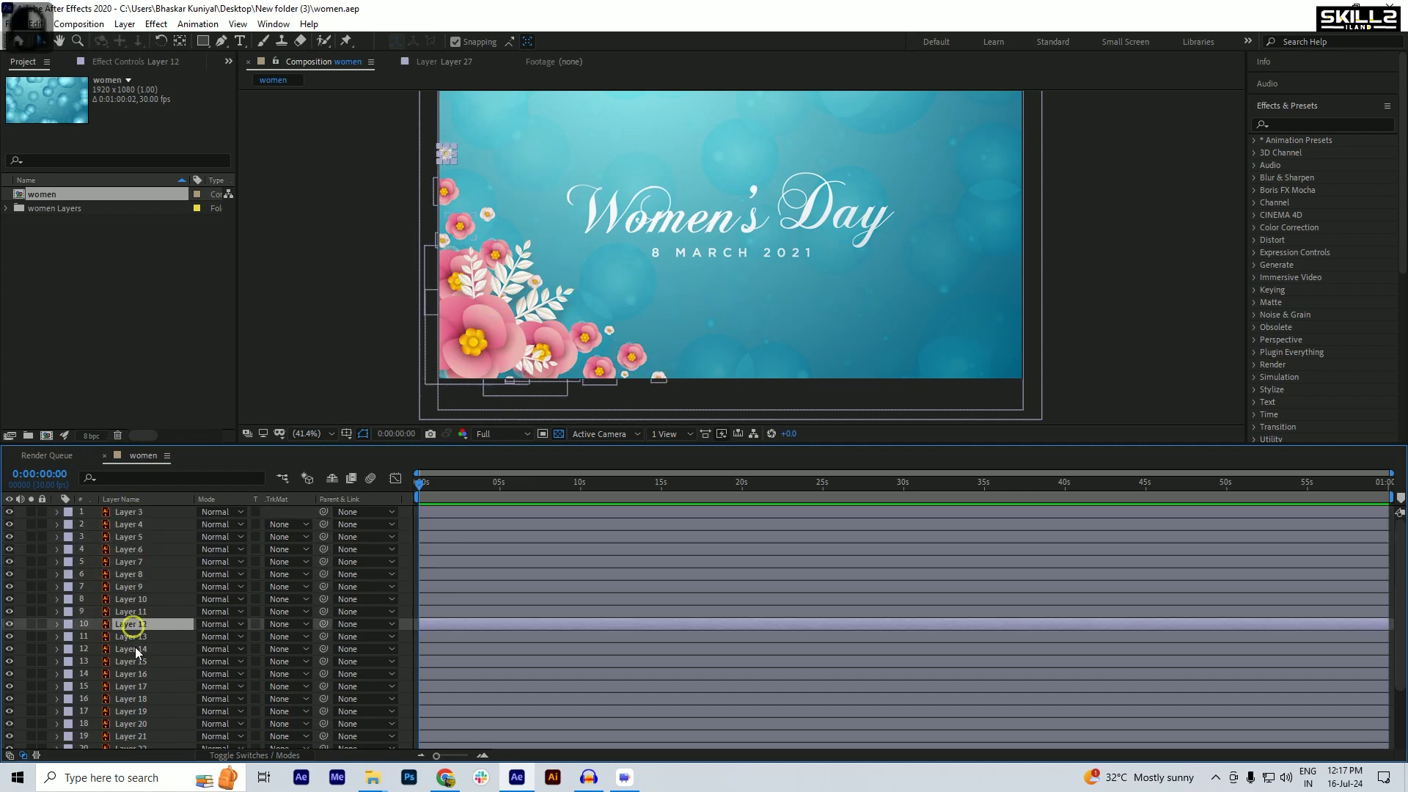
click(135, 648)
click(134, 662)
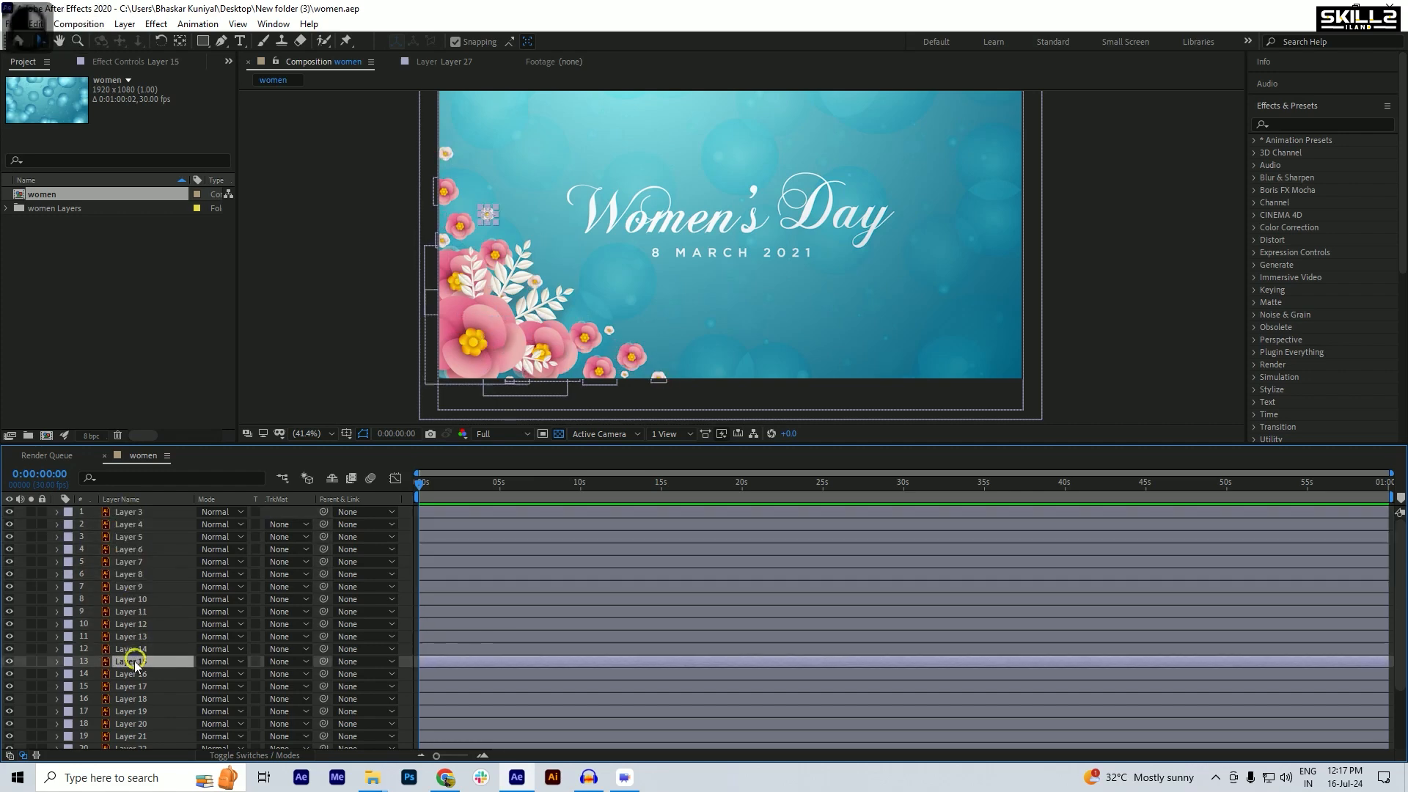
click(134, 673)
click(133, 686)
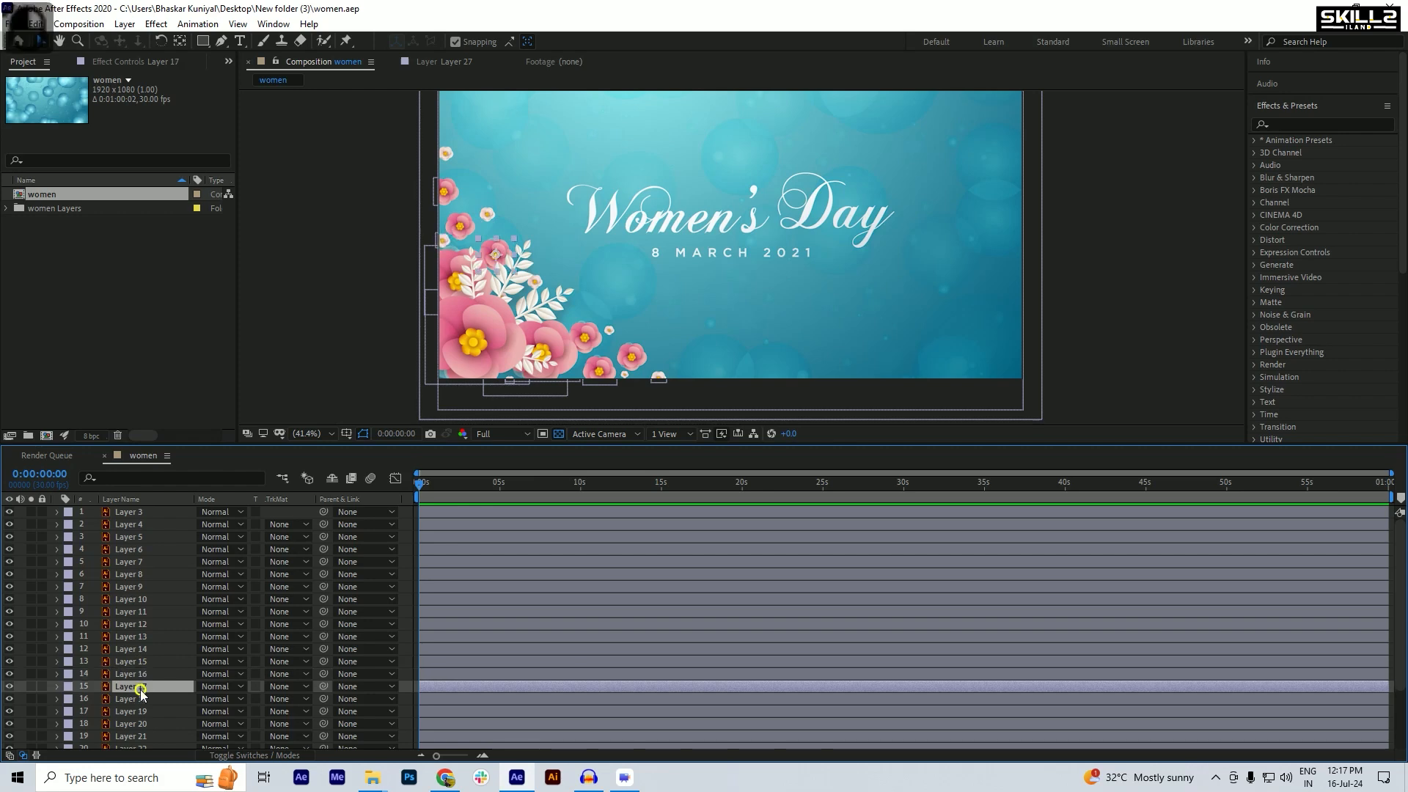
click(133, 711)
click(134, 725)
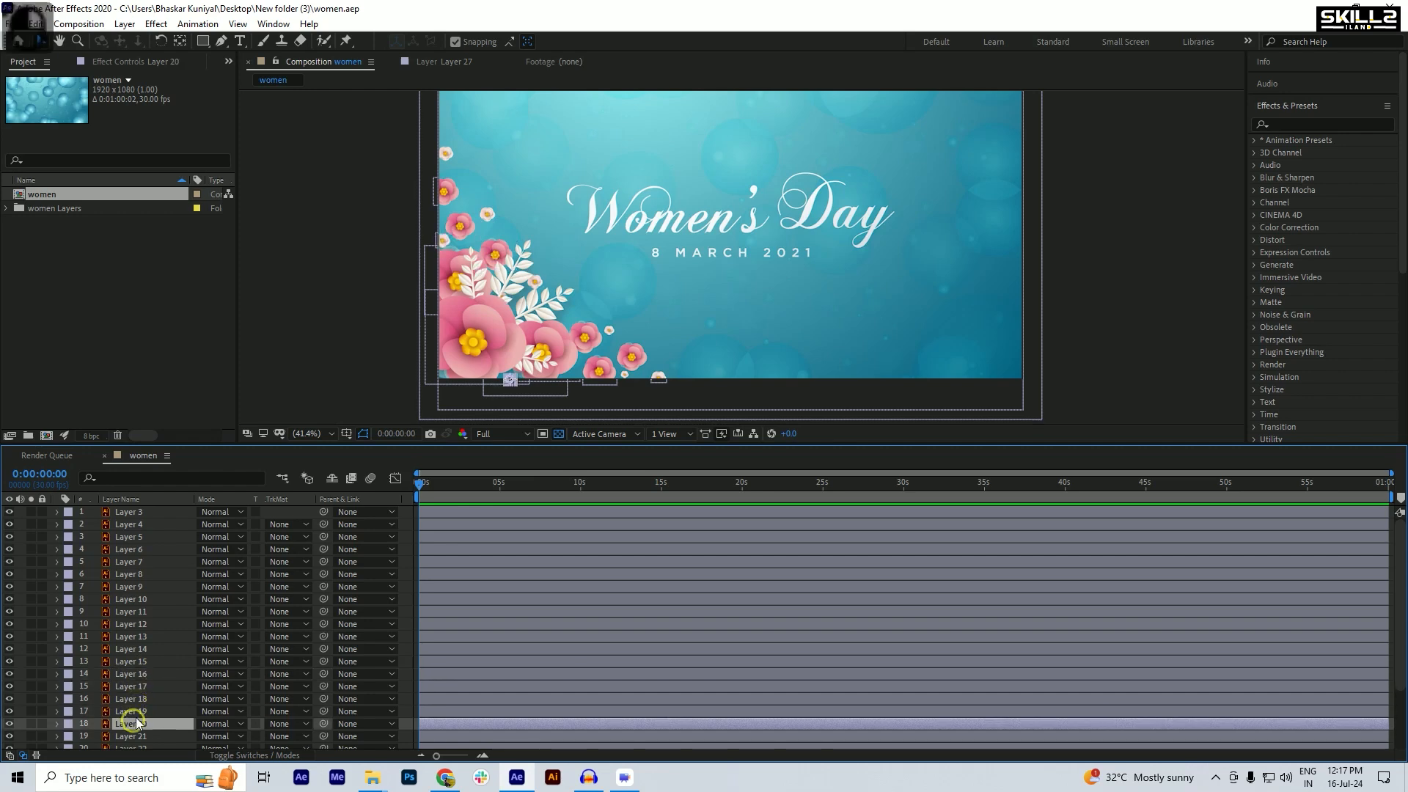
scroll(136, 721, down, 3)
click(136, 692)
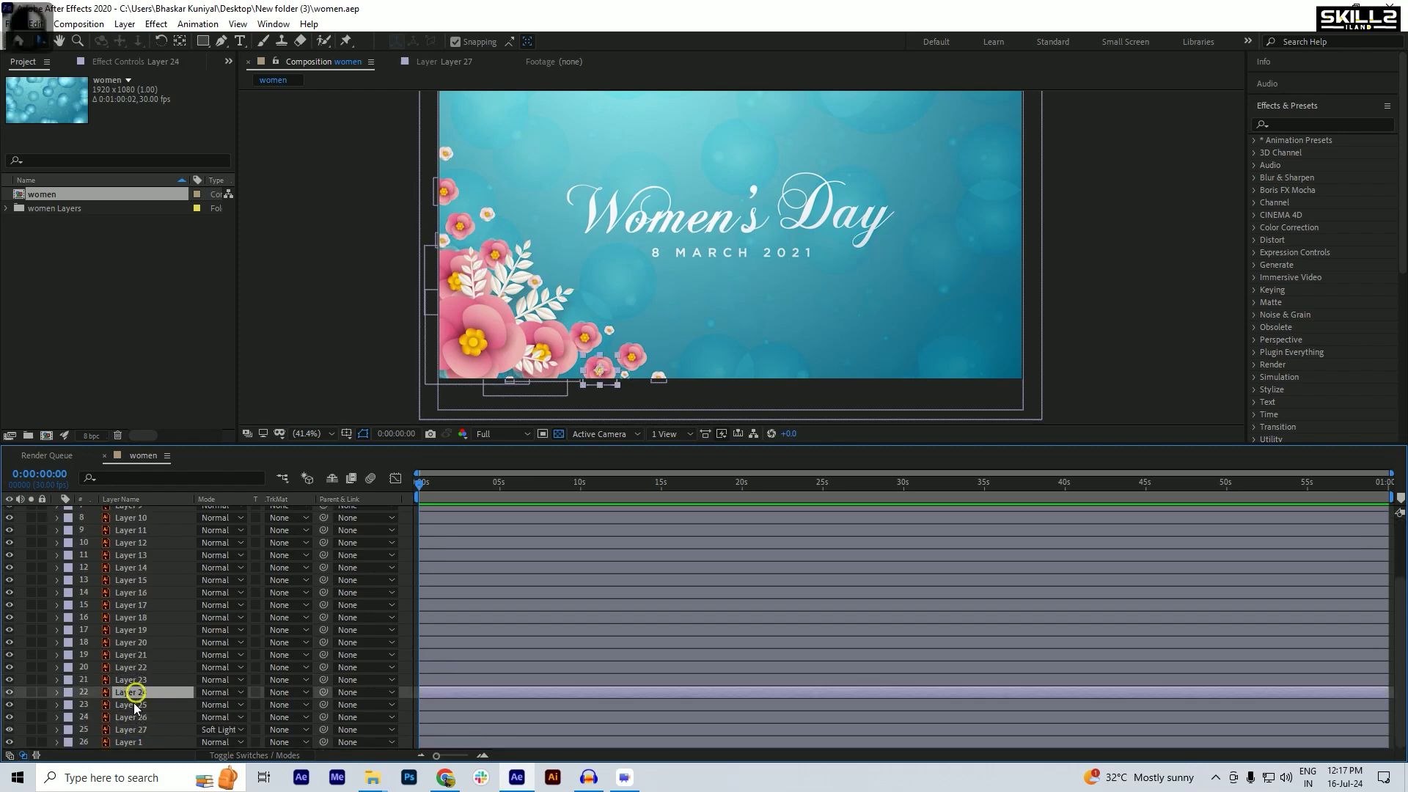
click(136, 705)
click(136, 717)
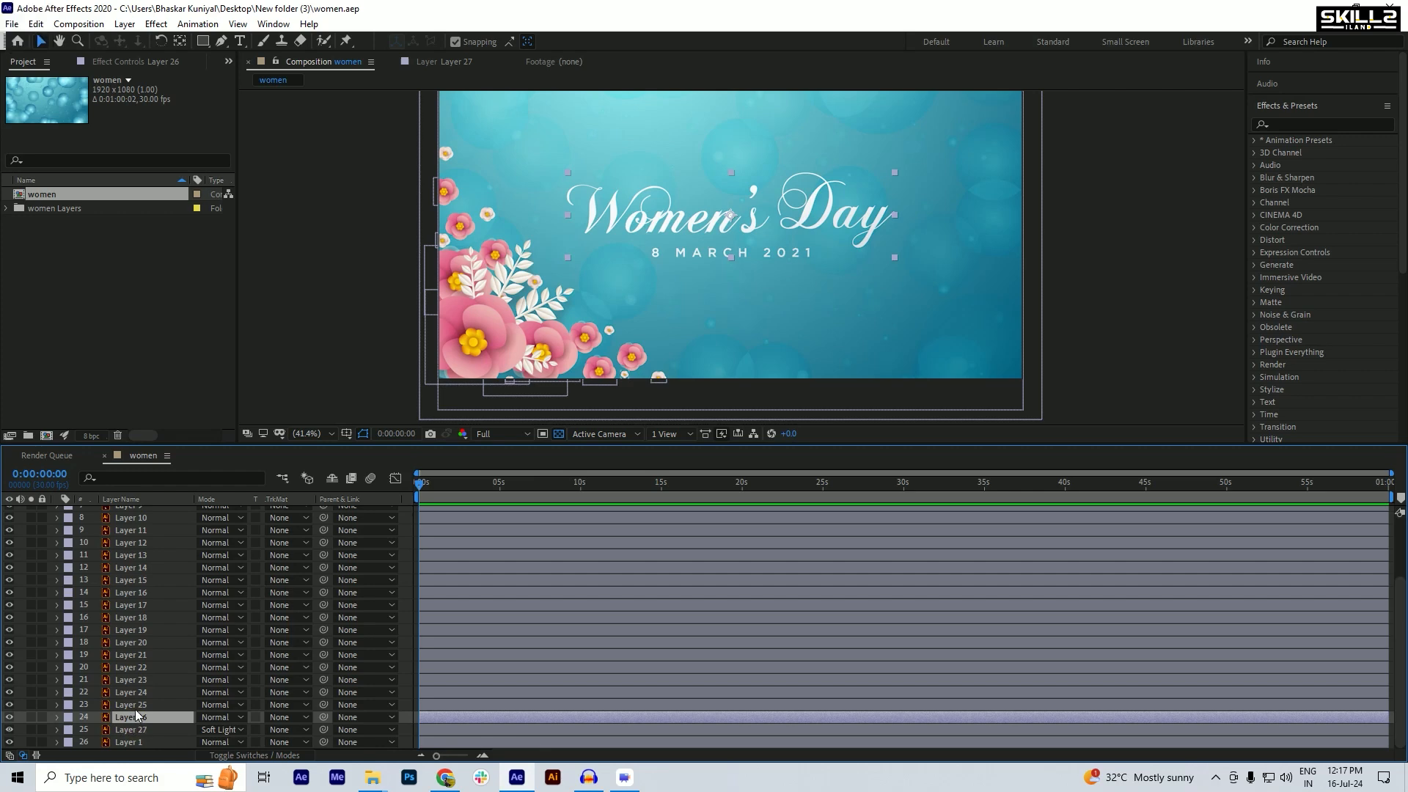
- Select the flower layers from Layer 25 up to Layer 3 and turn off their visibility
click(136, 705)
scroll(125, 663, up, 3)
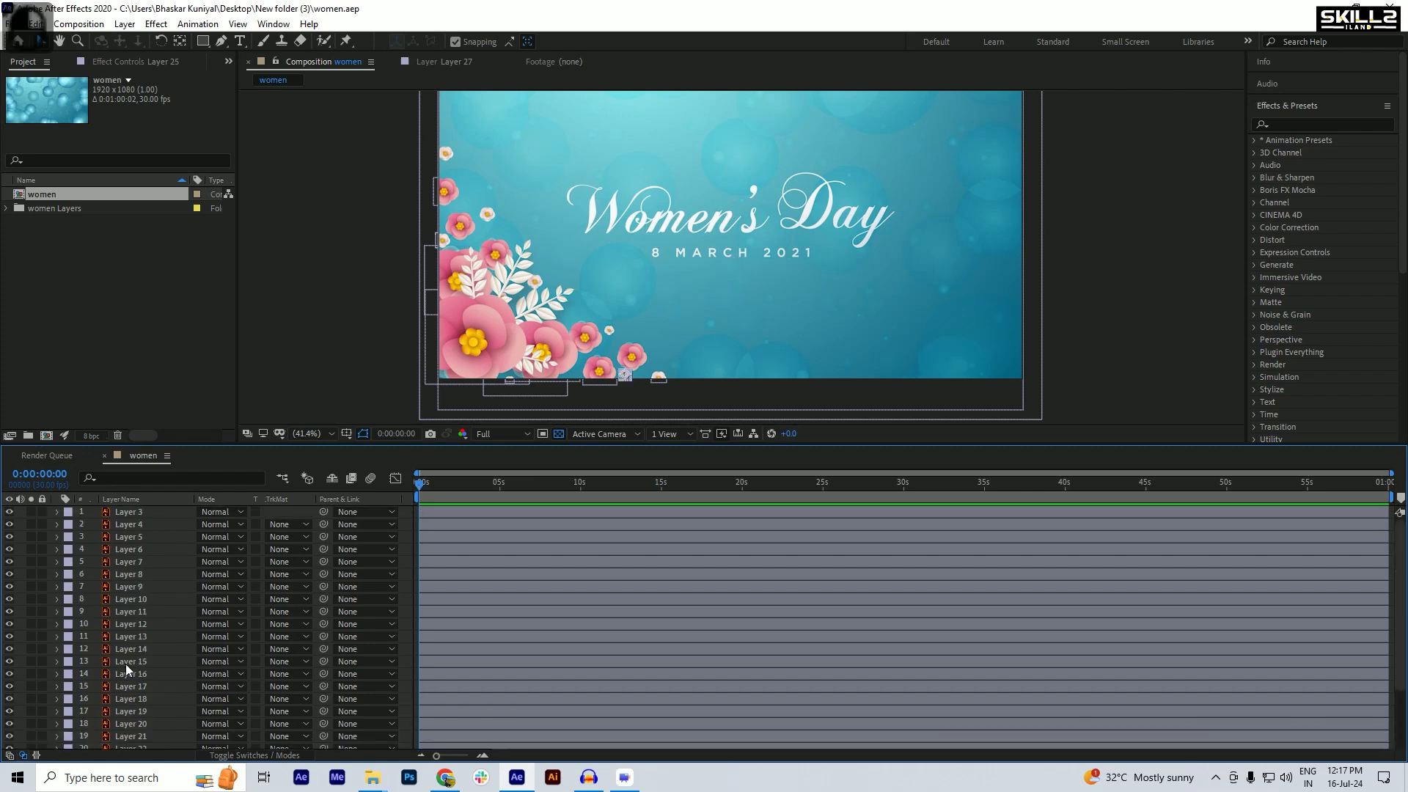
shift+click(137, 511)
click(9, 512)
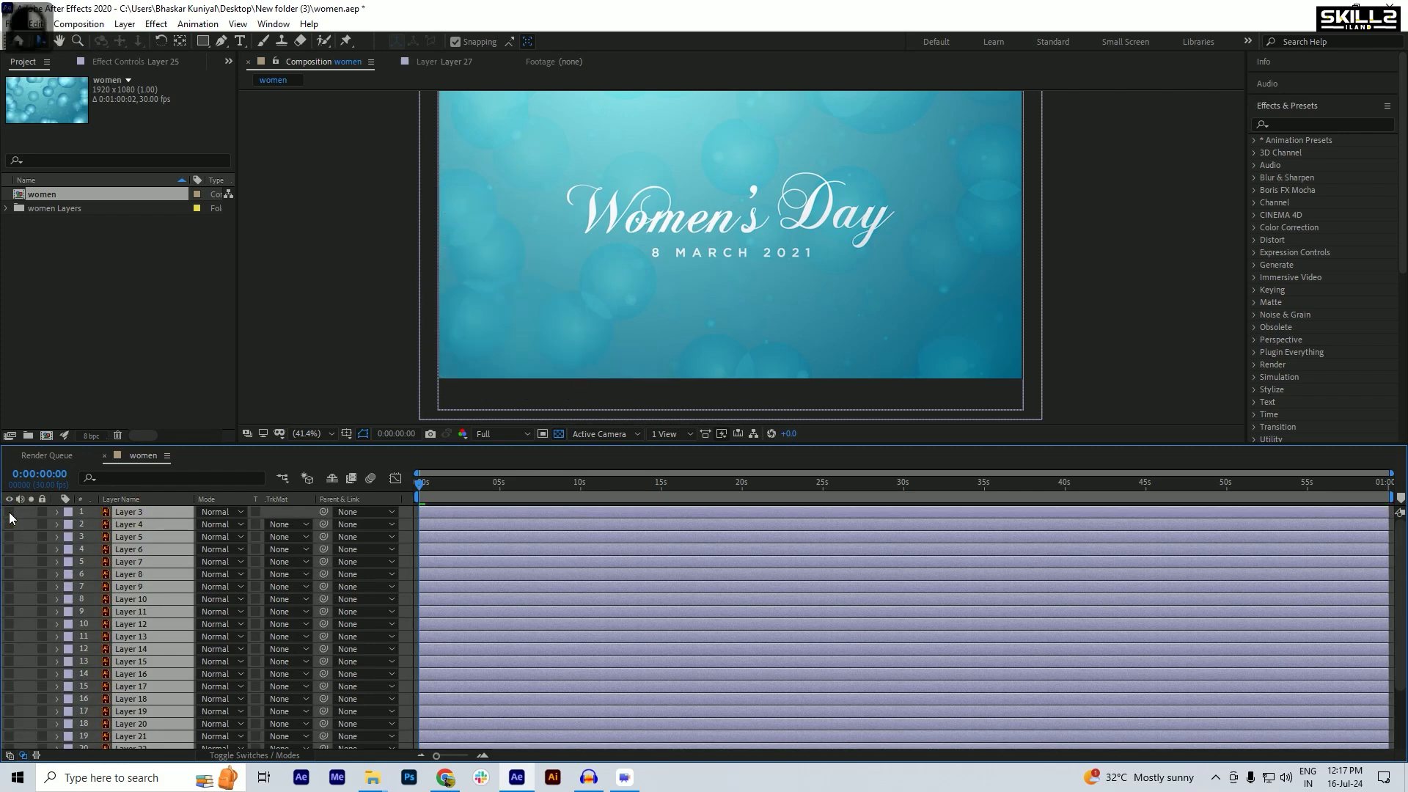
- Toggle the visibility of the selected flower layers, Layer 3 to Layer 25, several times and leave them turned on
click(9, 512)
click(10, 513)
click(10, 513)
click(10, 512)
click(10, 513)
- Pre-compose the selected flower layers into a new composition named flower, moving all attributes into it
double_click(137, 587)
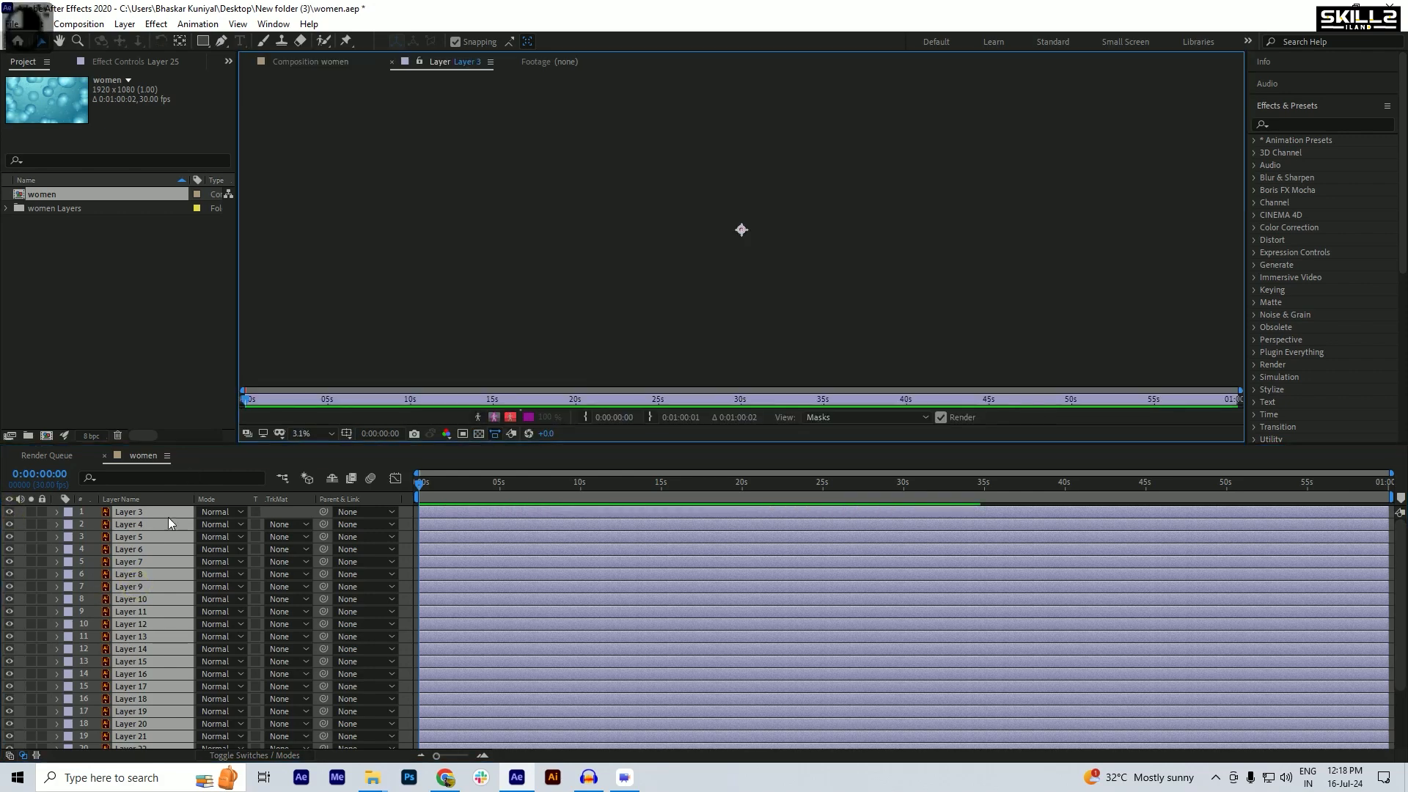
right_click(146, 568)
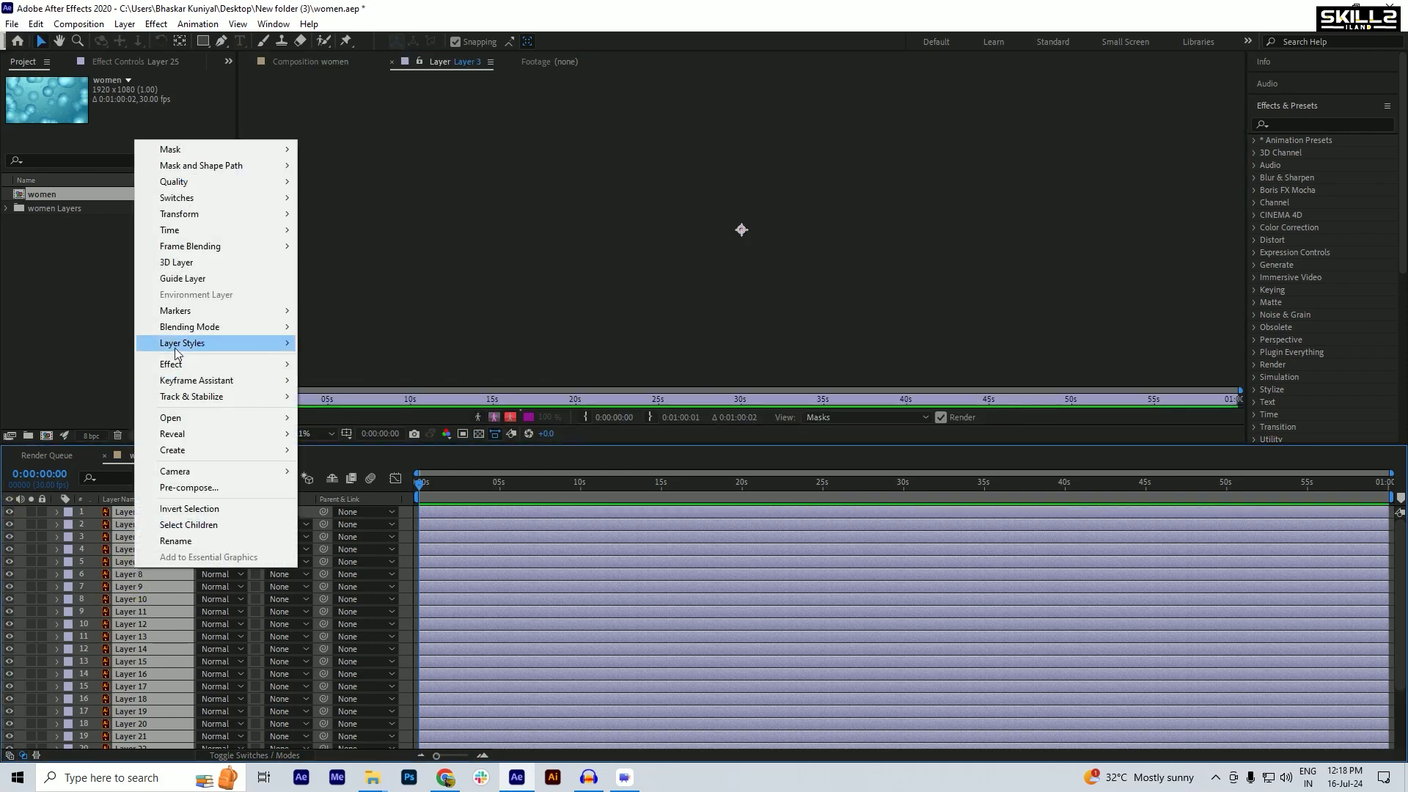
mouse_move(178, 352)
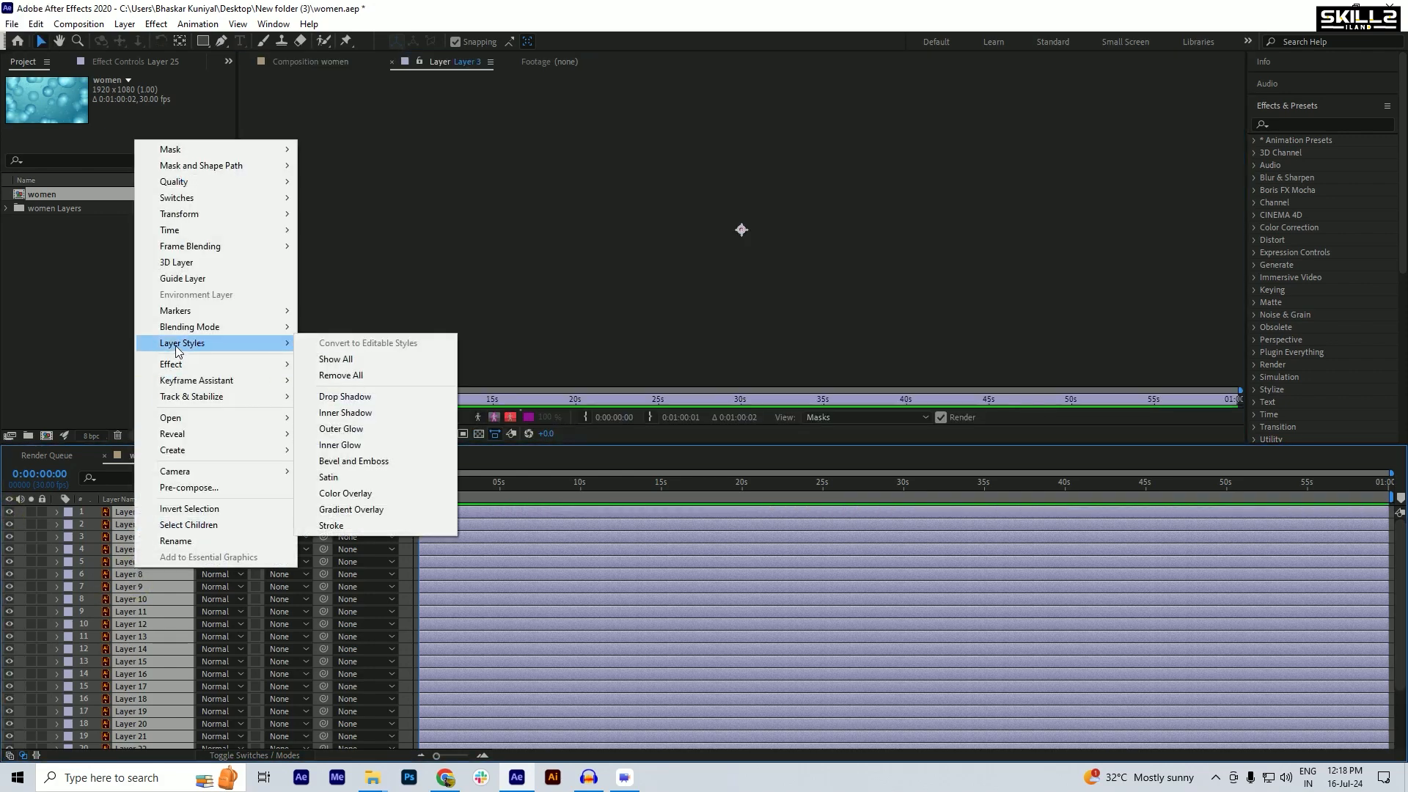
click(189, 487)
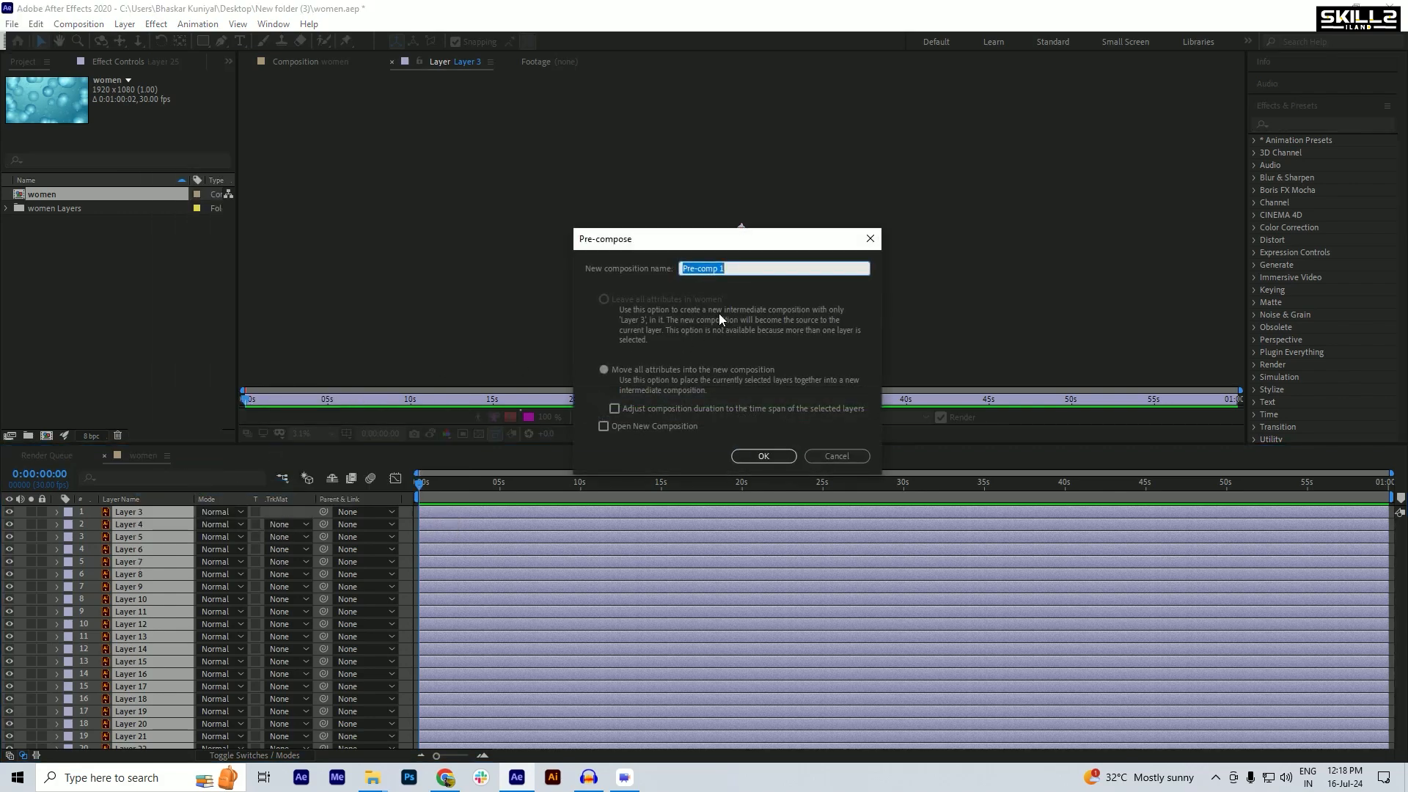
text(flower)
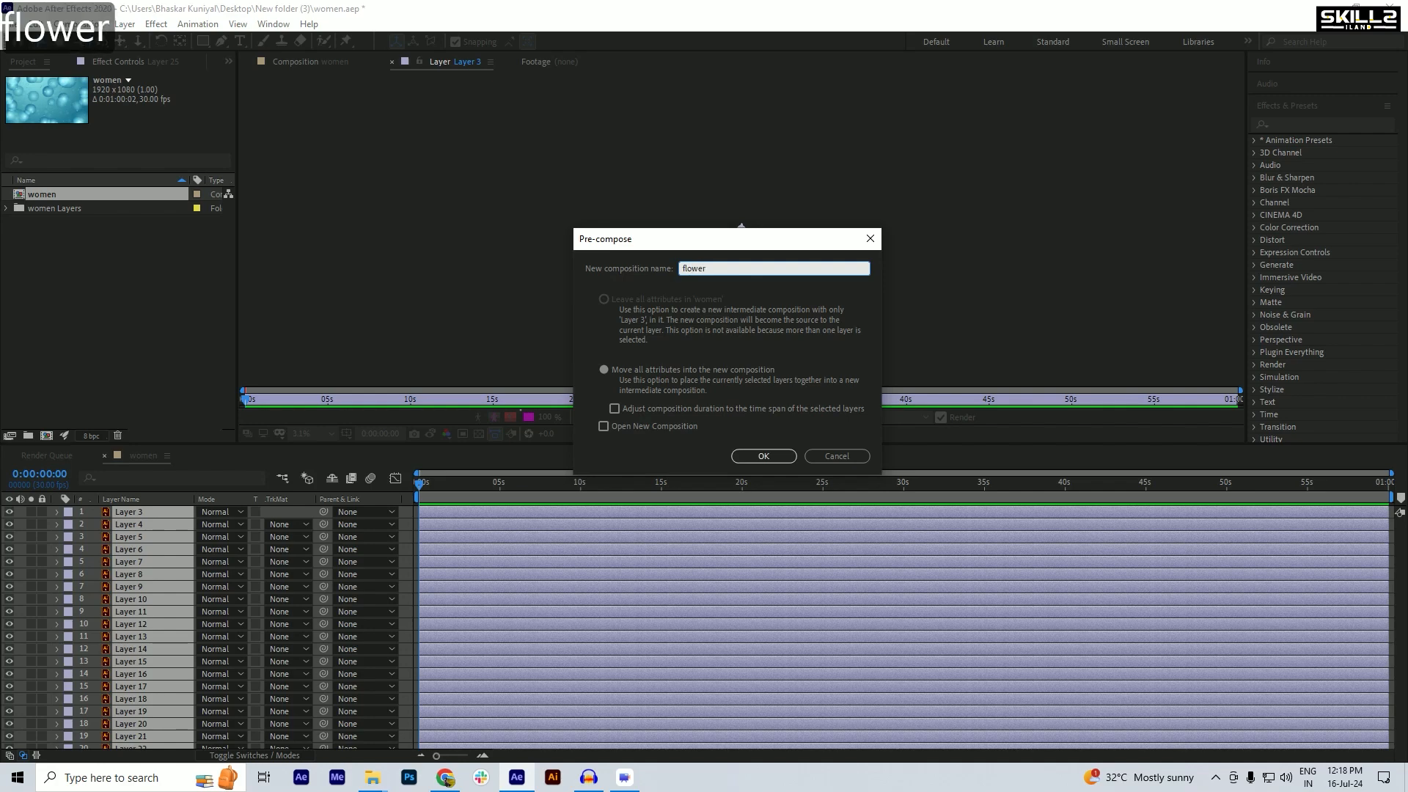
key(Return)
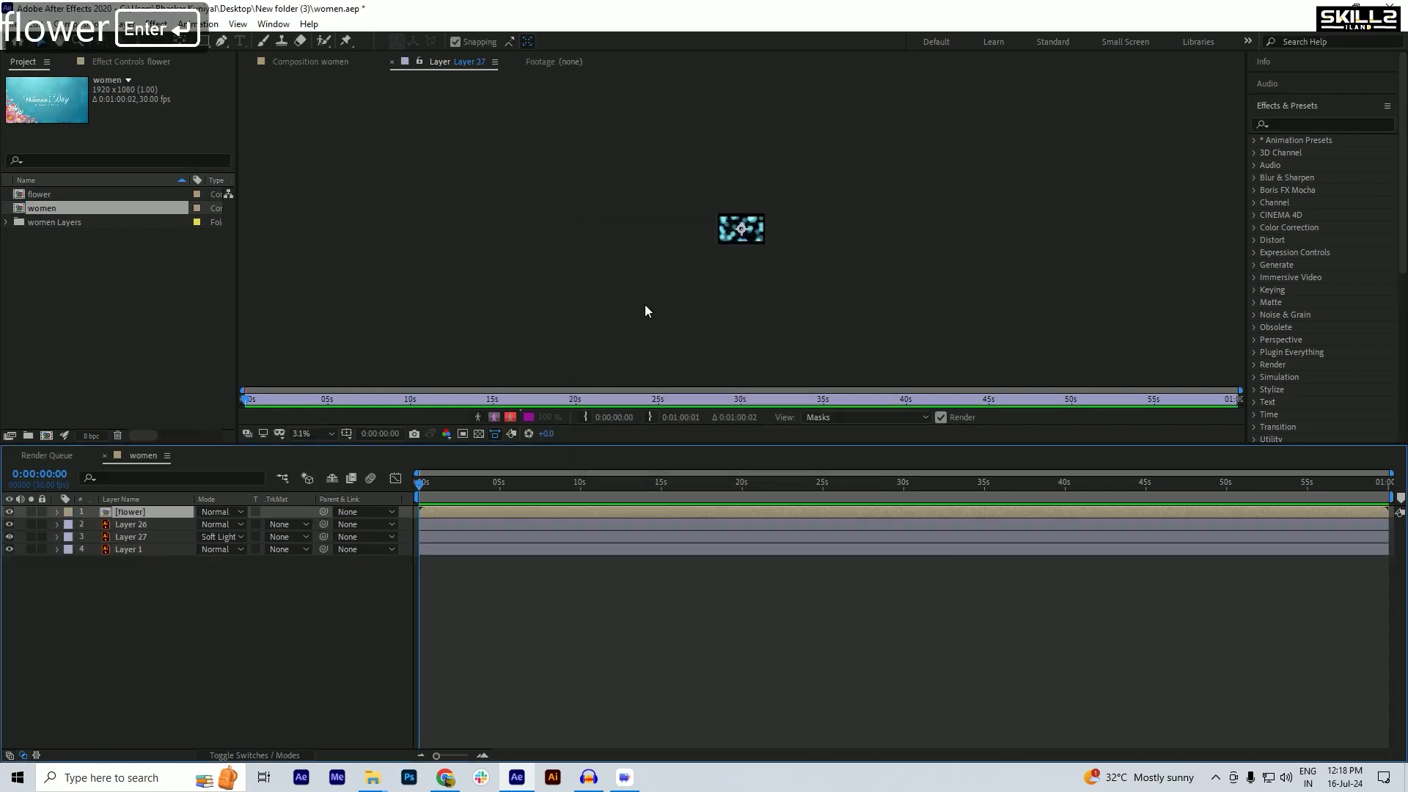
- Return to the women composition view and toggle the flower pre-comp's visibility off and on to check its contents
click(296, 66)
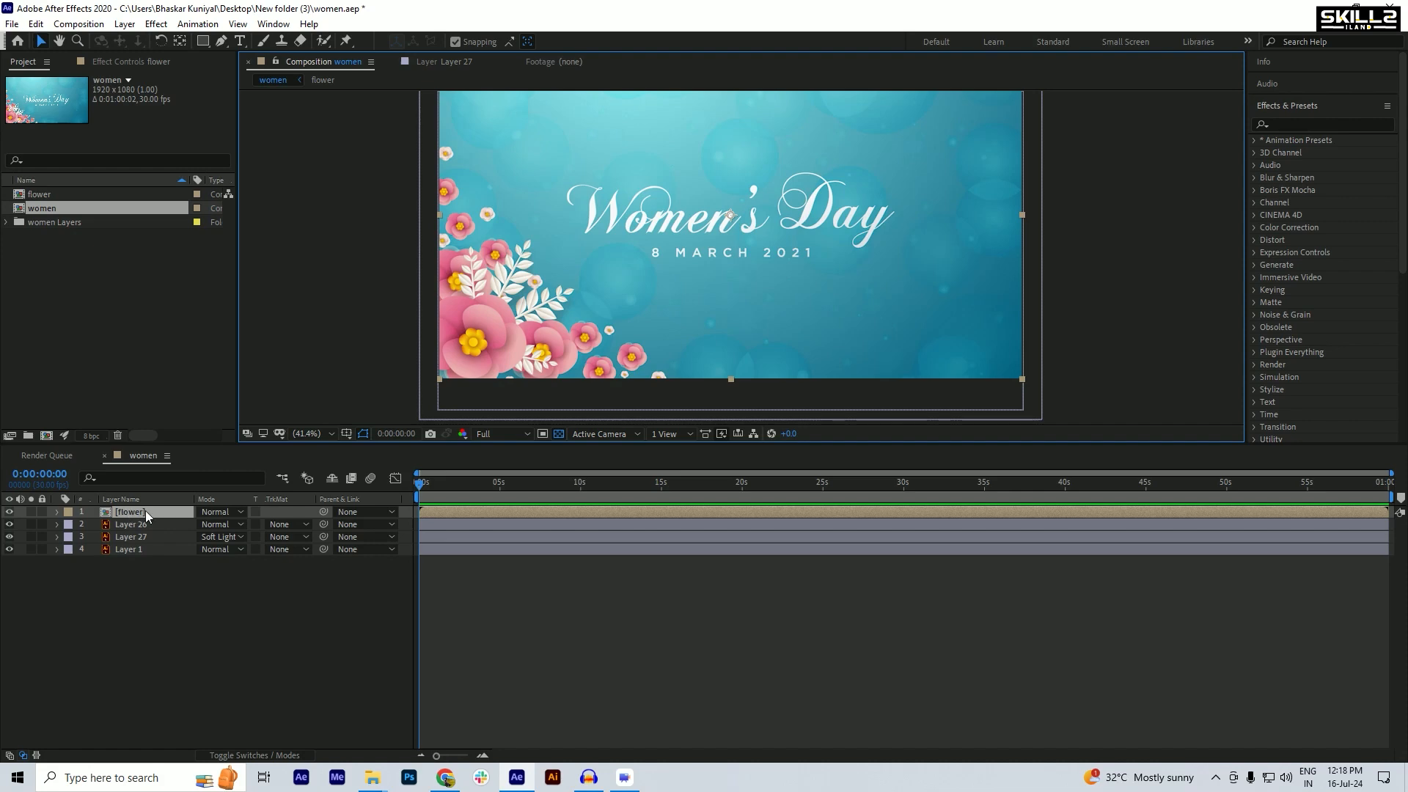
click(10, 512)
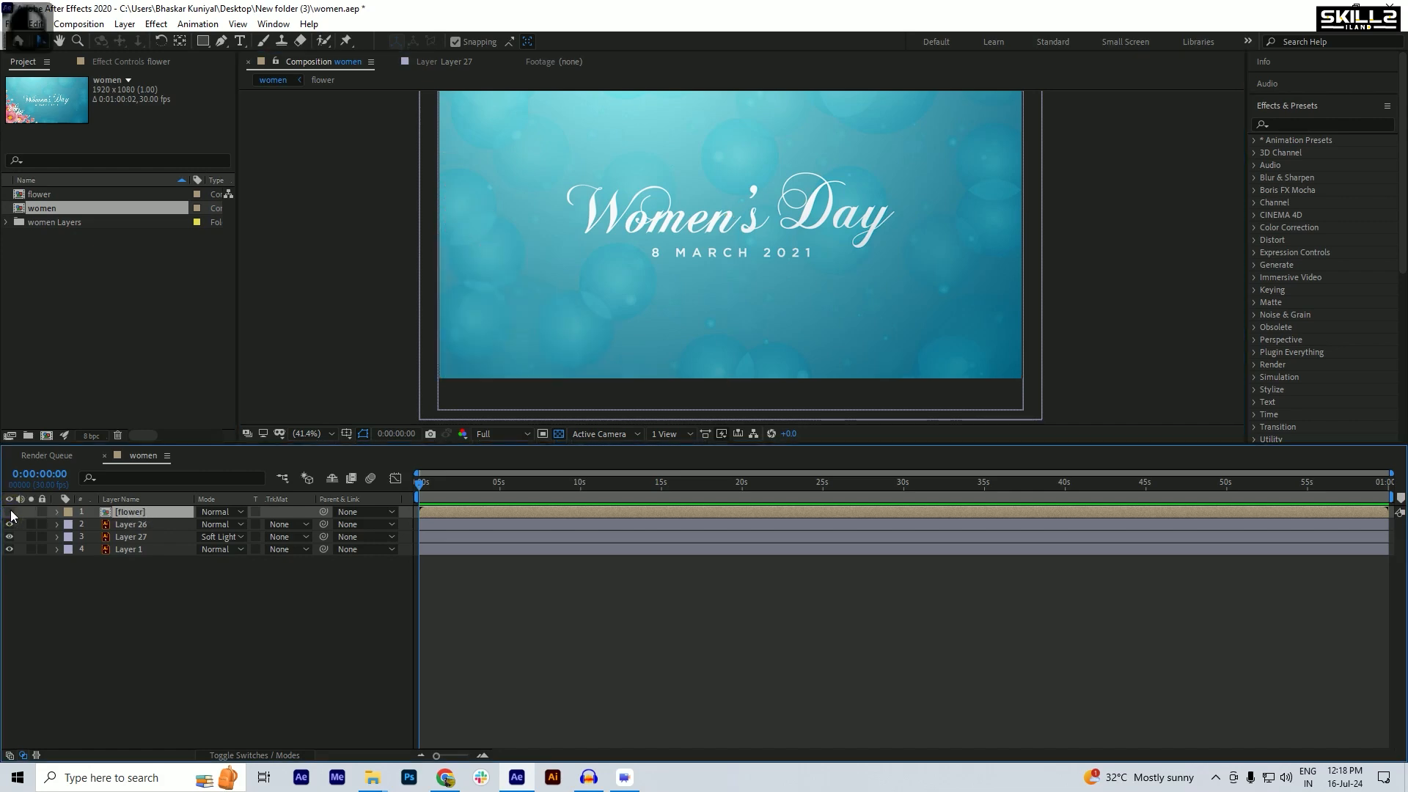
click(10, 512)
click(9, 512)
click(10, 512)
- Open the flower composition and turn off the transparency grid in its viewer
double_click(126, 512)
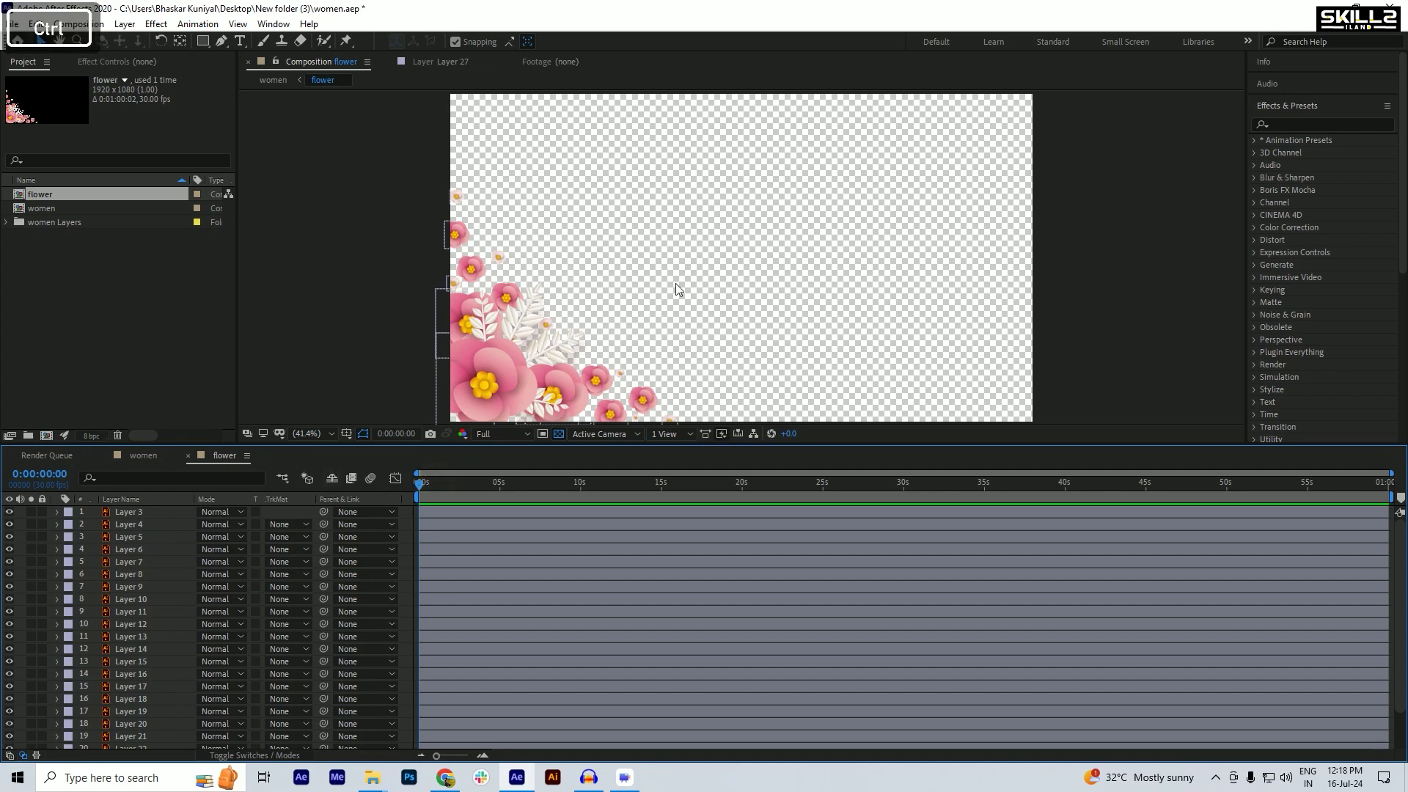
scroll(506, 257, down, 2)
scroll(499, 261, up, 2)
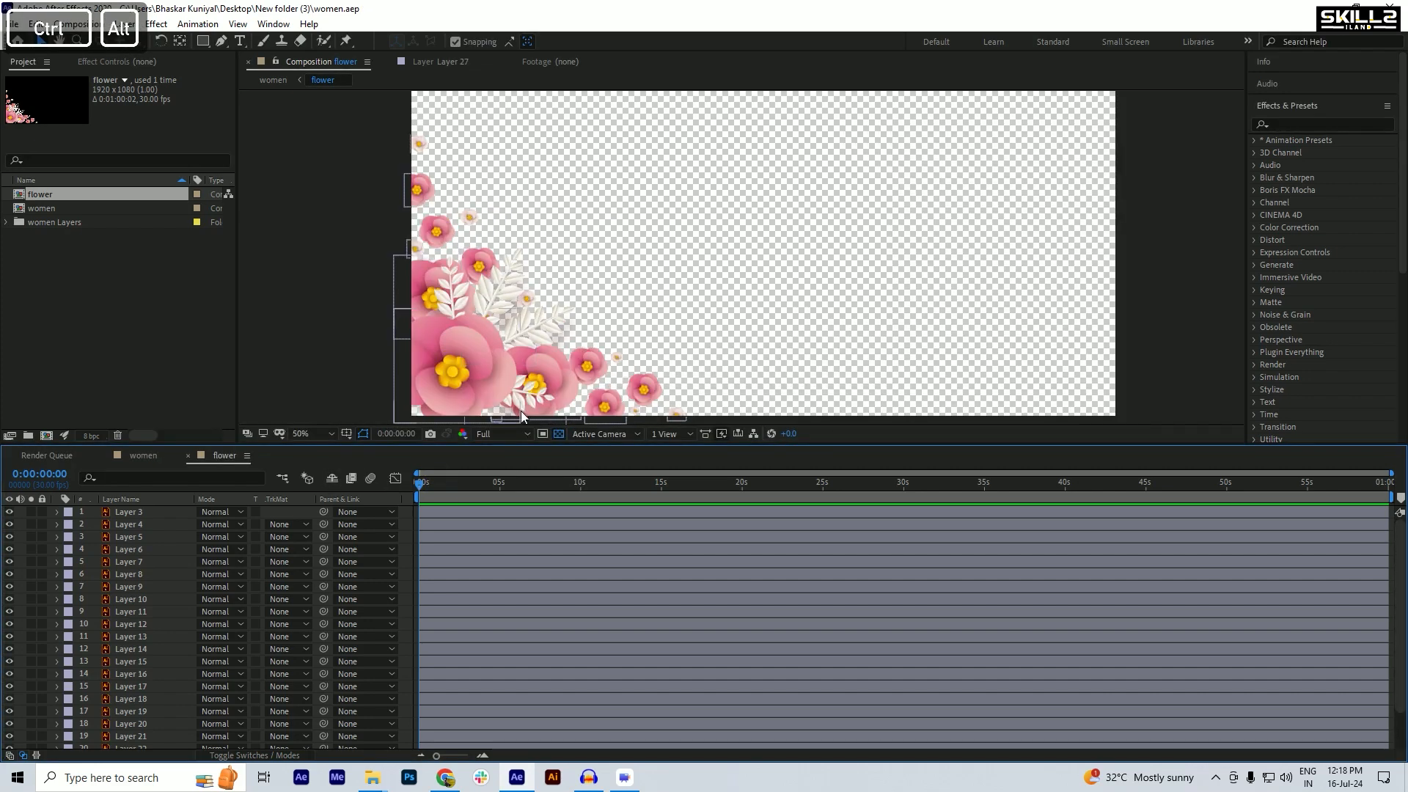
click(560, 433)
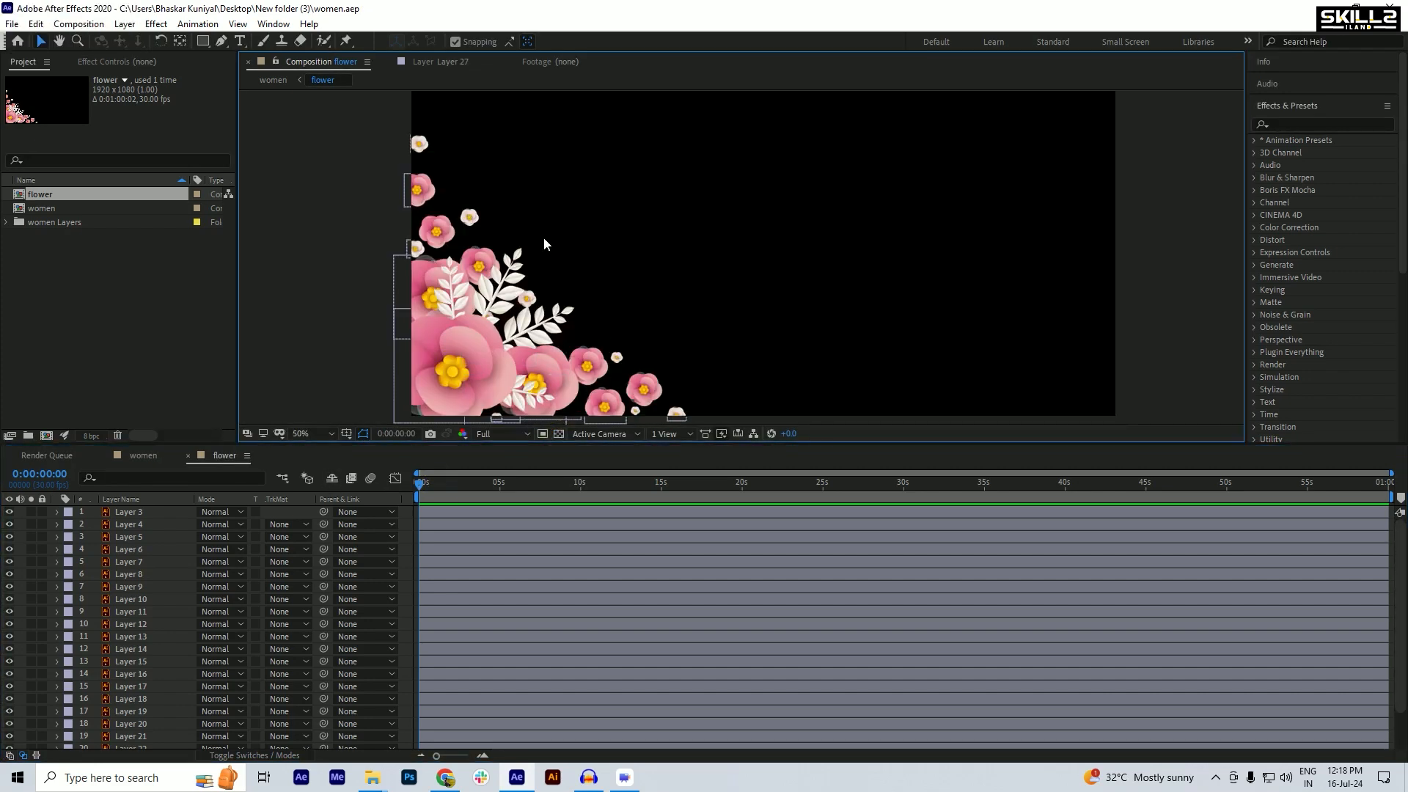
key(space)
drag(543, 236, 522, 217)
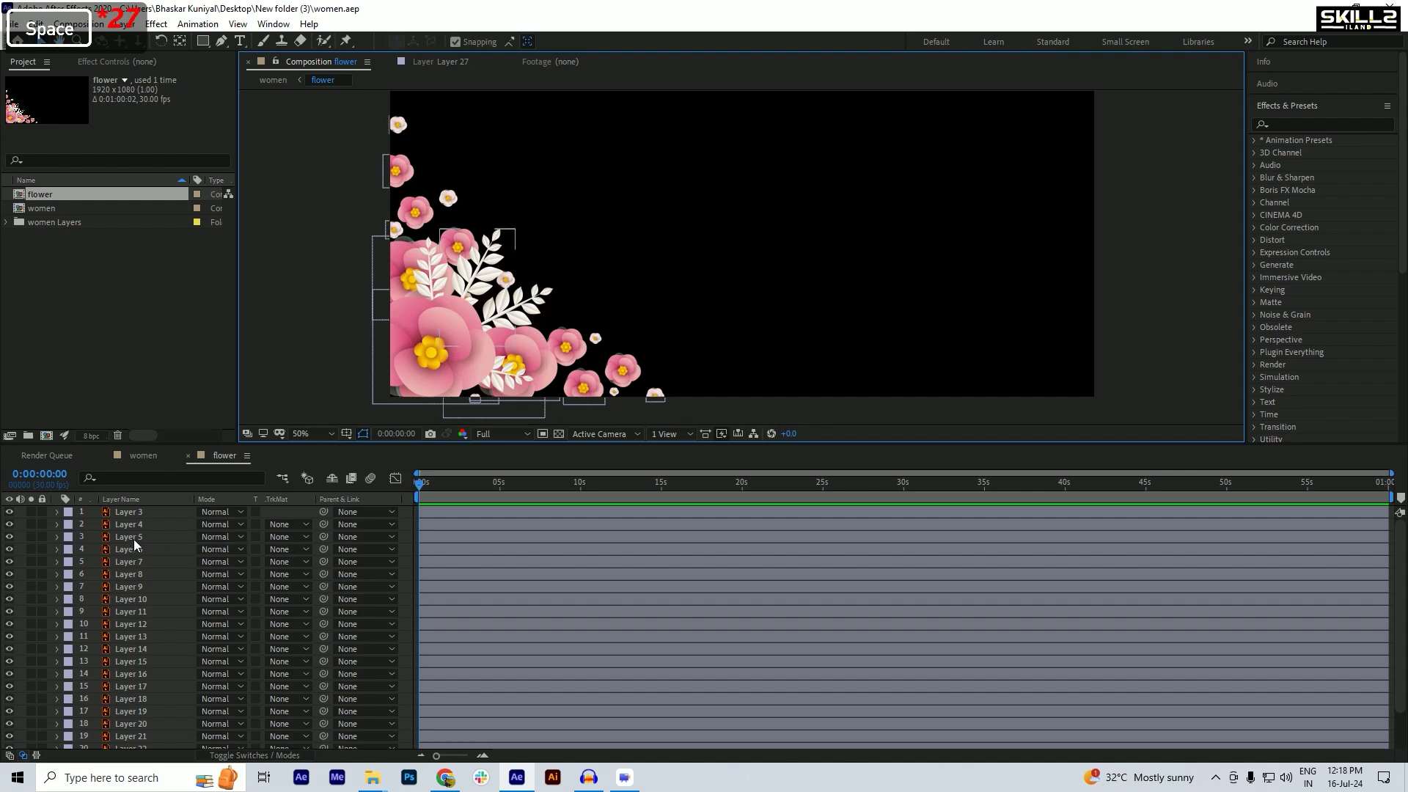
- Select Layer 3 in the flower composition
click(129, 513)
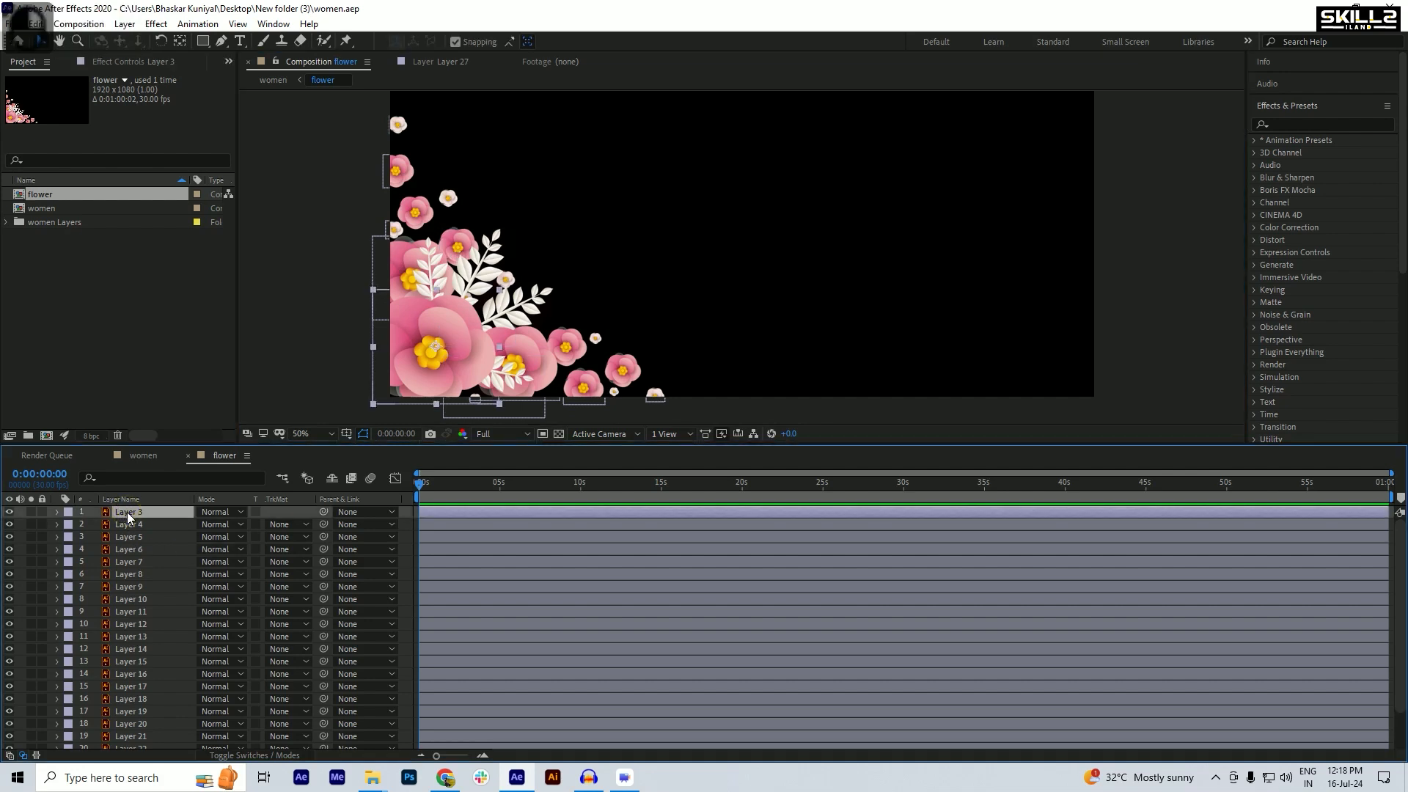
- Add the expression wiggle(2,10) to the Position property of Layer 3 in the flower composition
key(ctrl+s)
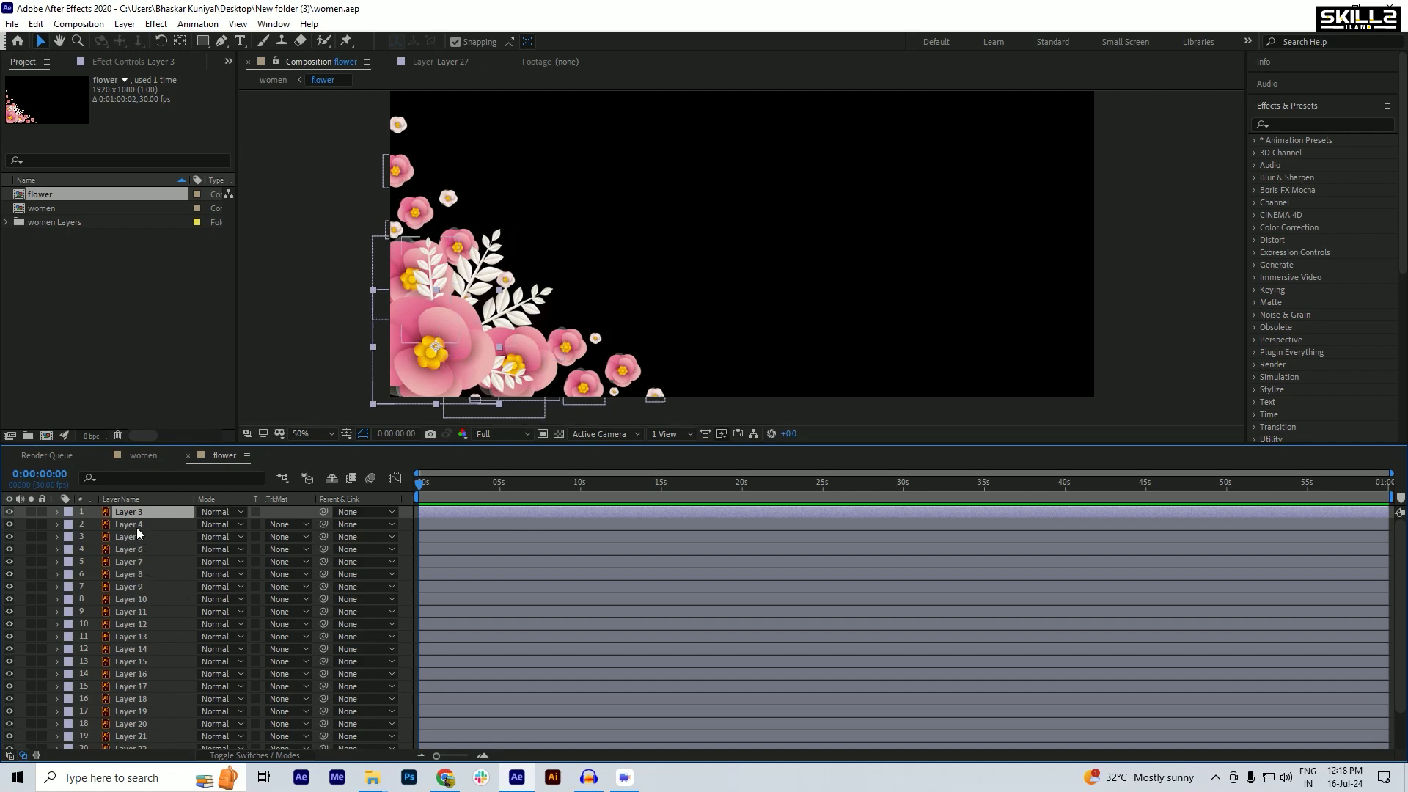
key(ctrl+s)
click(120, 525)
click(139, 515)
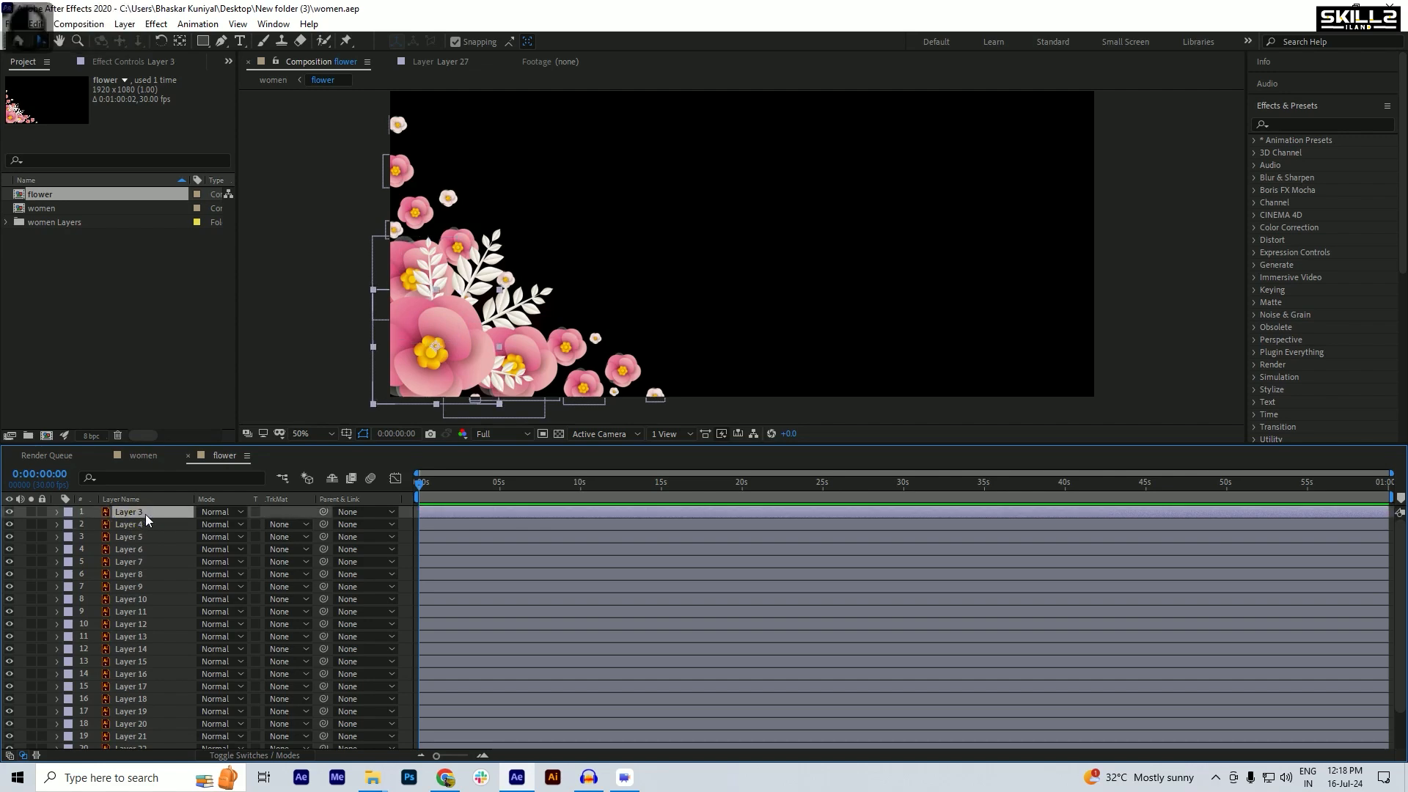
key(p)
alt+click(94, 525)
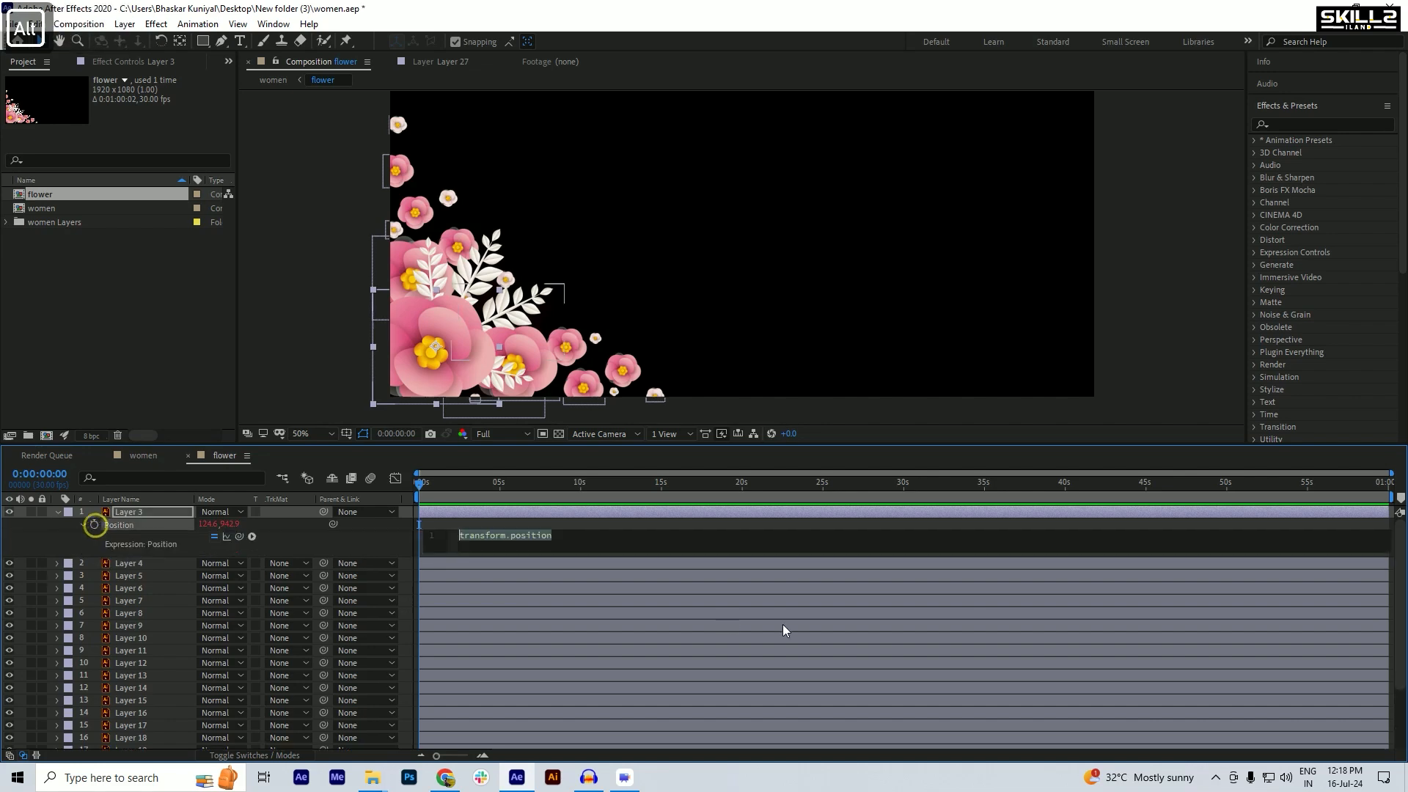
text(wiggle)
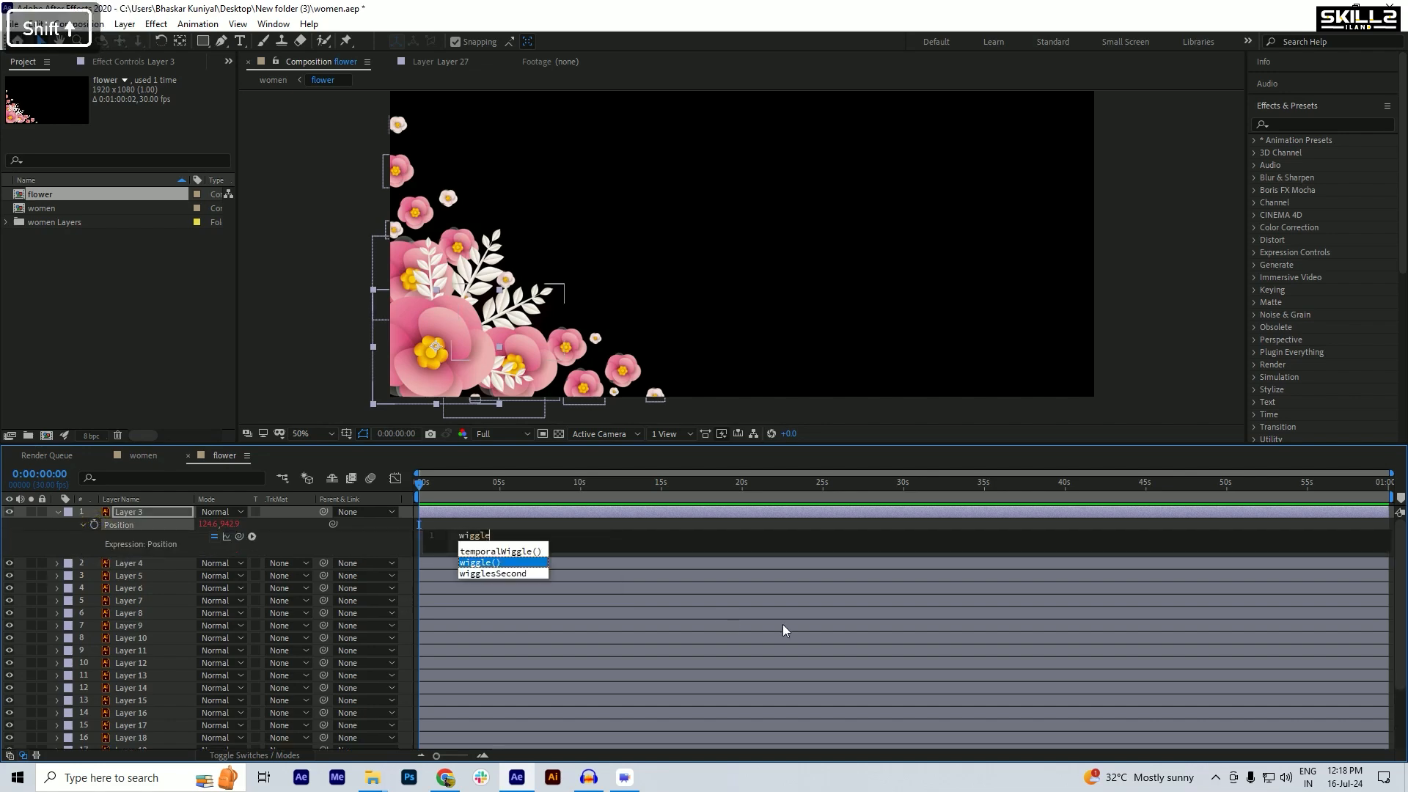
text(())
key(Left)
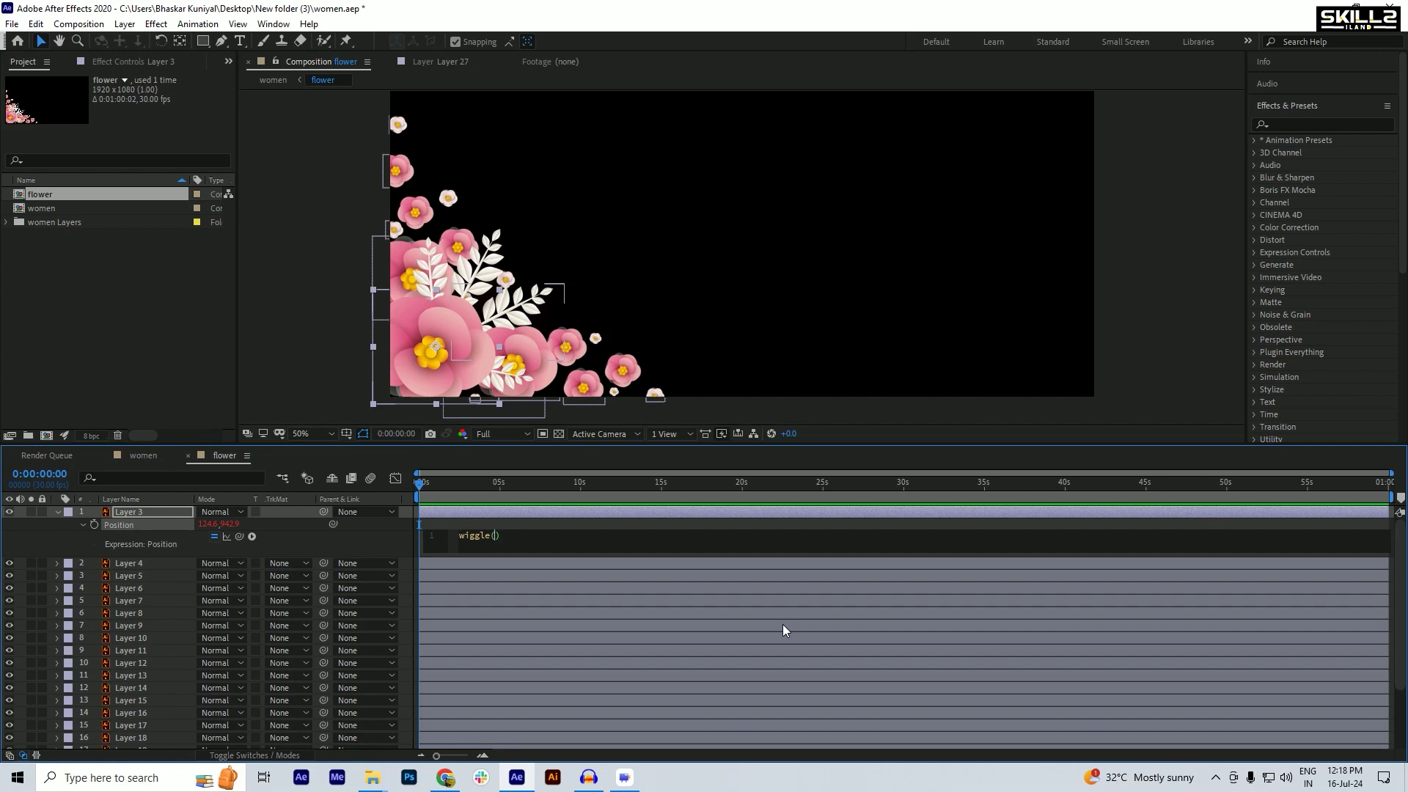
text(2,)
text(10)
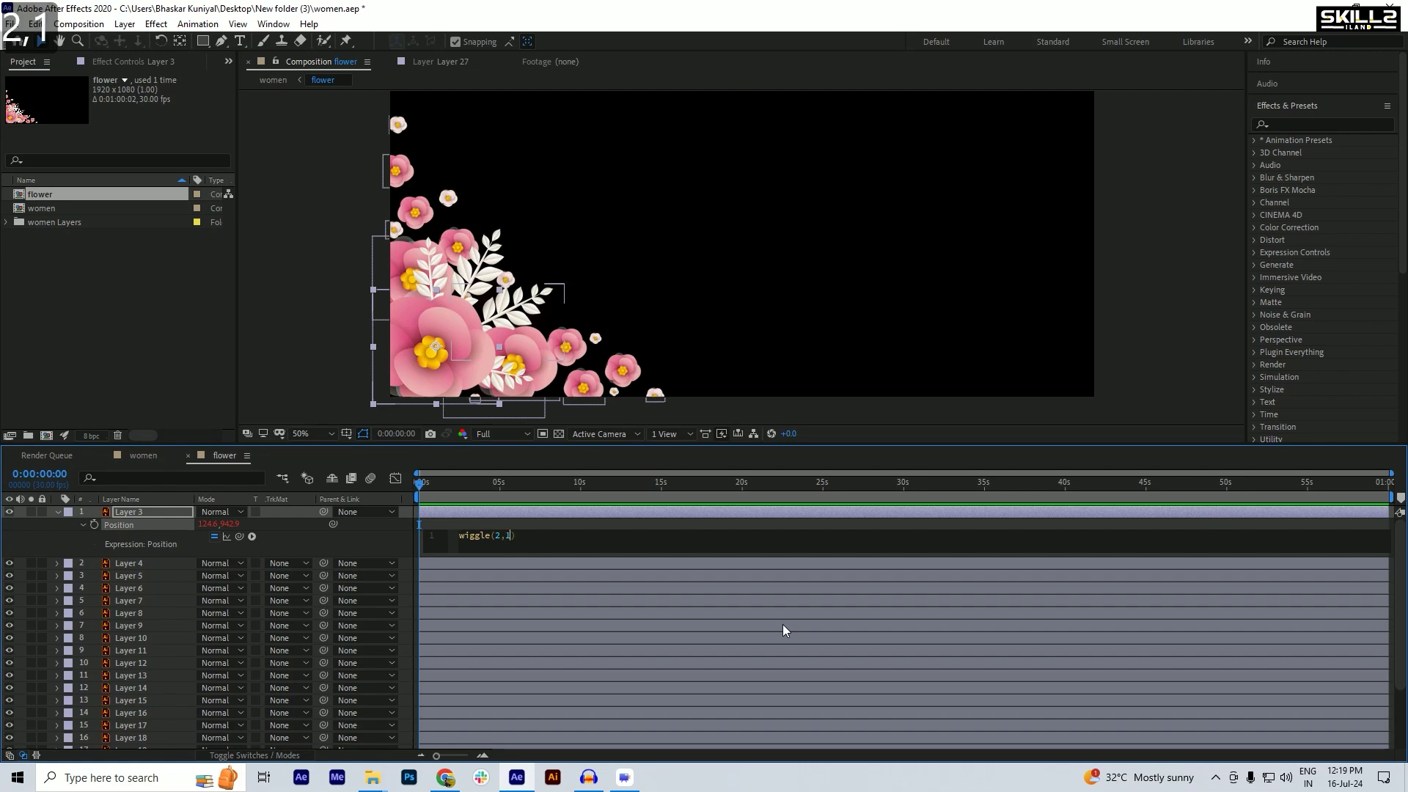
key(KP_Enter)
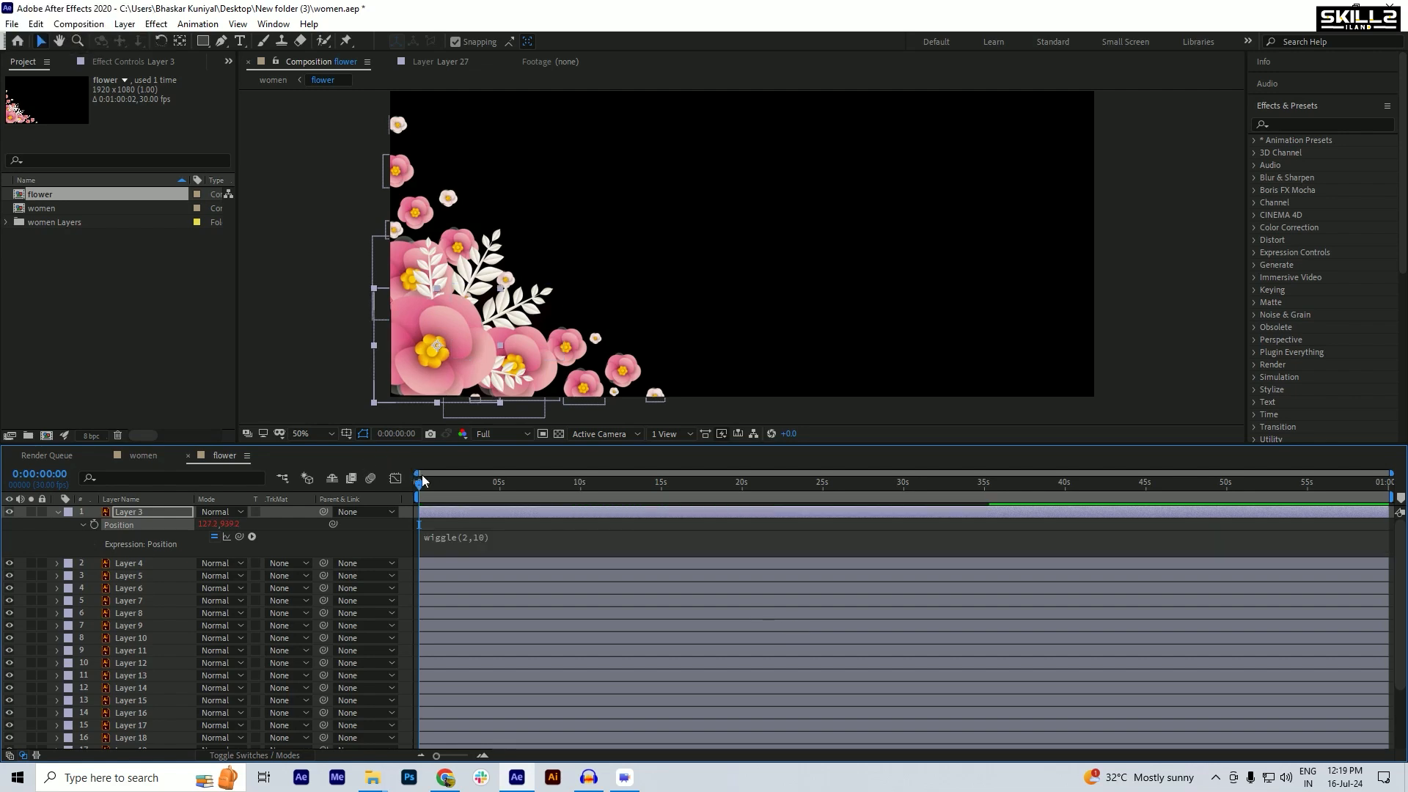
- Preview the large flower's wiggle animation from the start of the timeline and save the project
key(space)
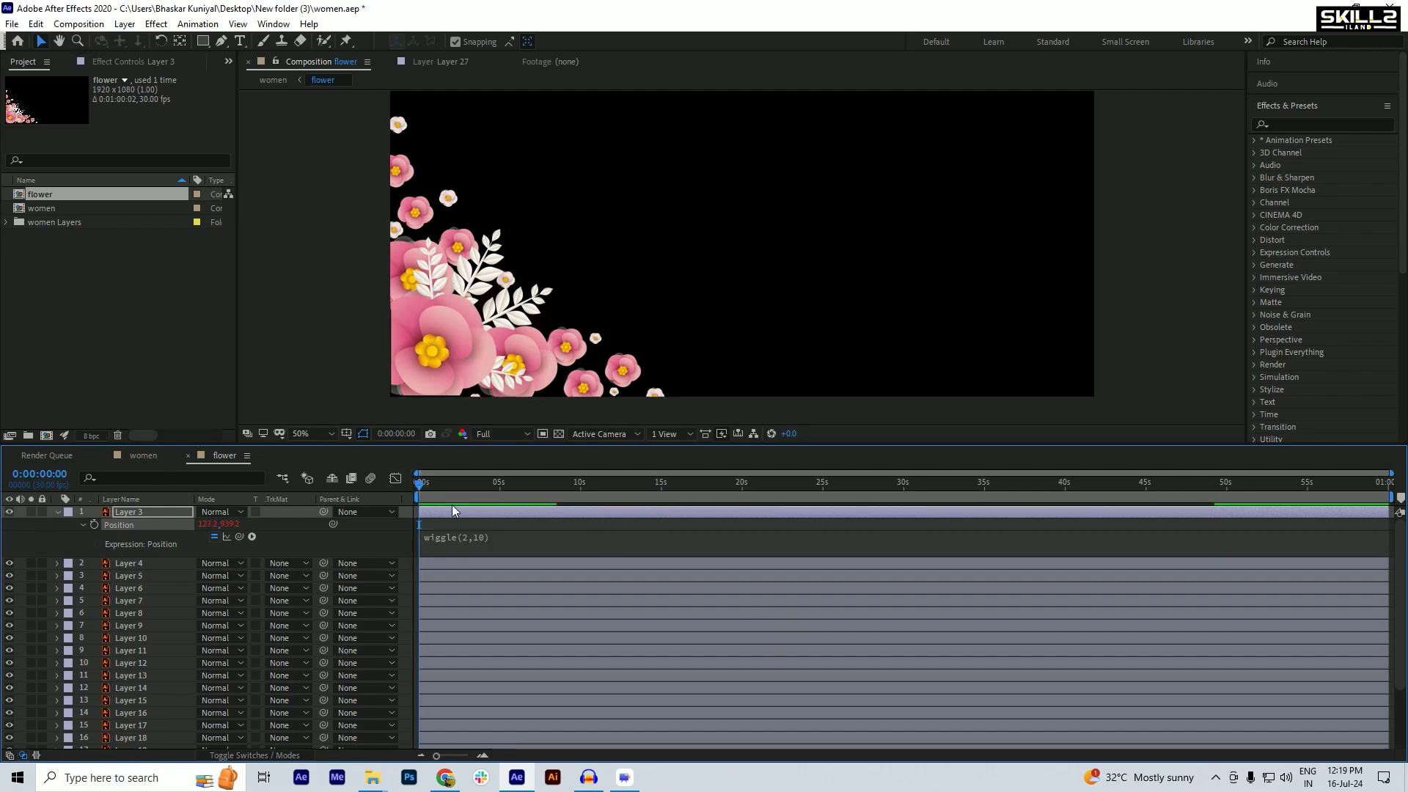
key(space)
key(space)
key(ctrl+s)
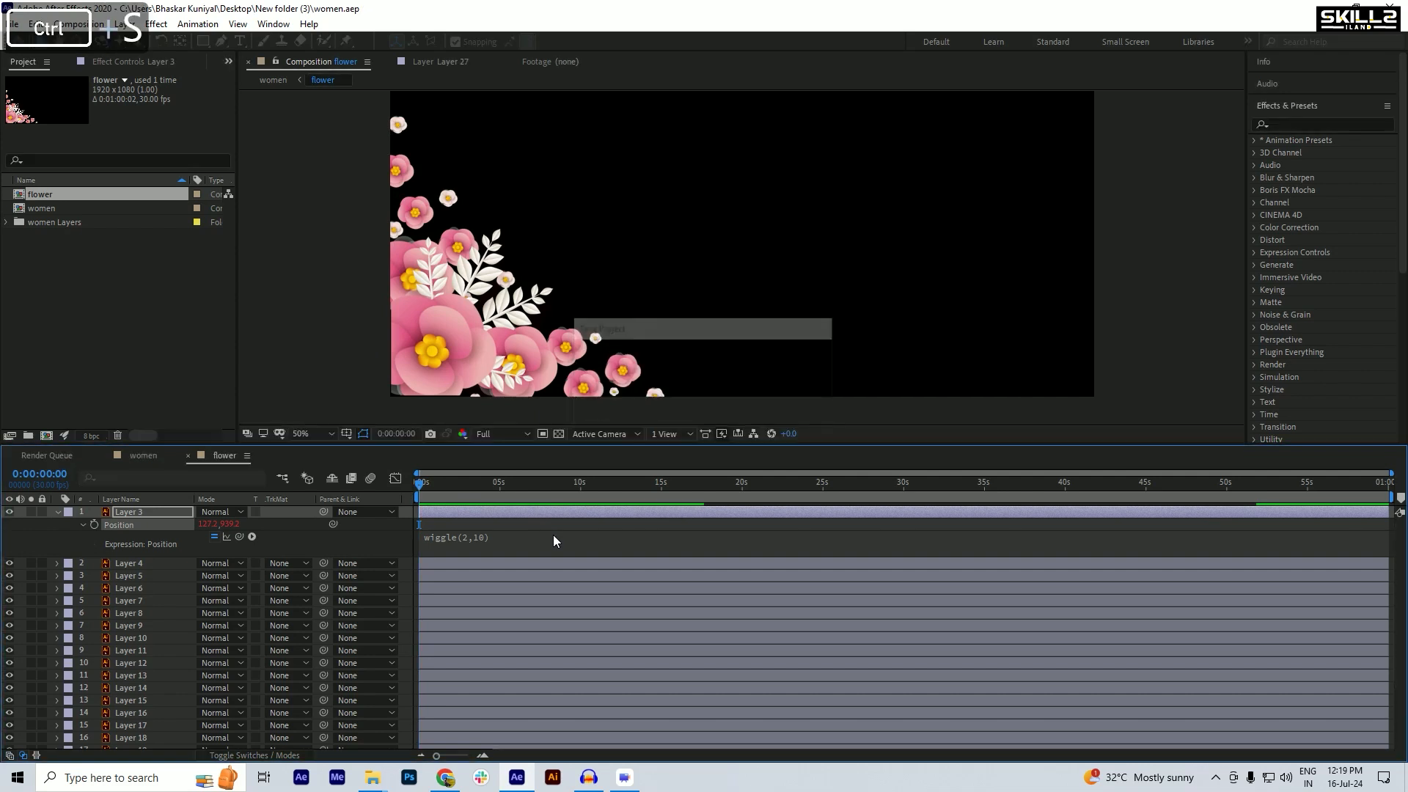
click(735, 769)
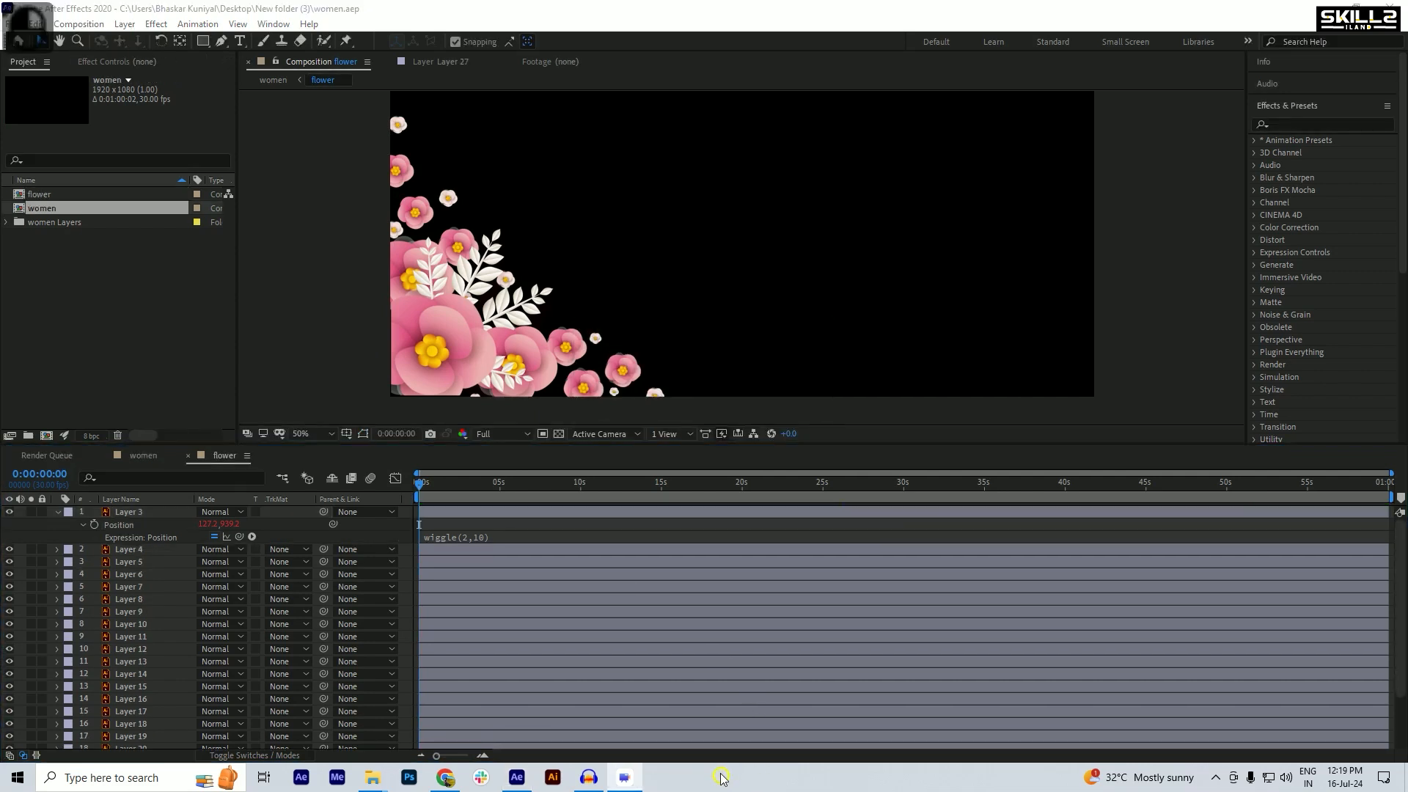
click(427, 490)
key(space)
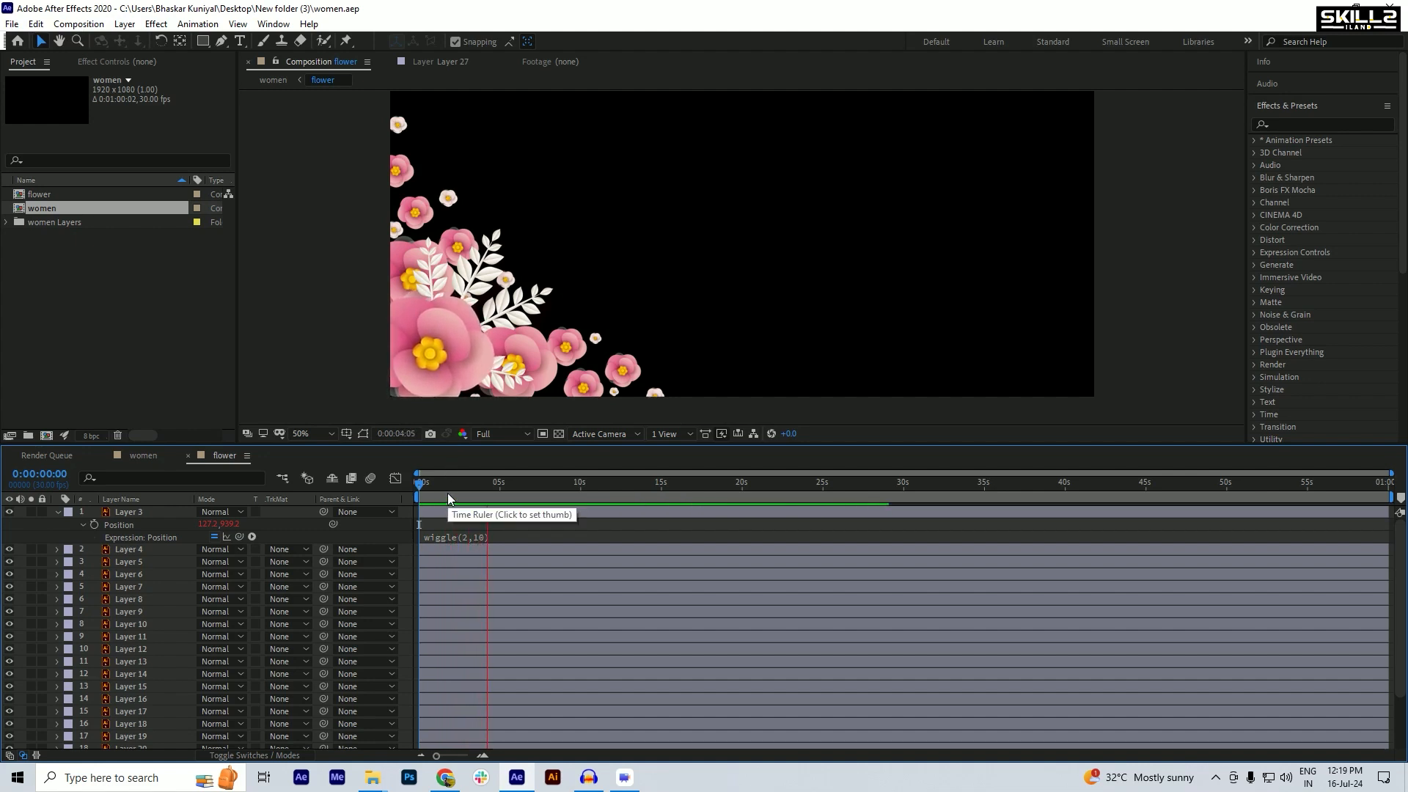
key(space)
- Try moving the large flower inward from the composition's edge to check its cropping, undo the move and save
click(419, 359)
drag(421, 361, 454, 357)
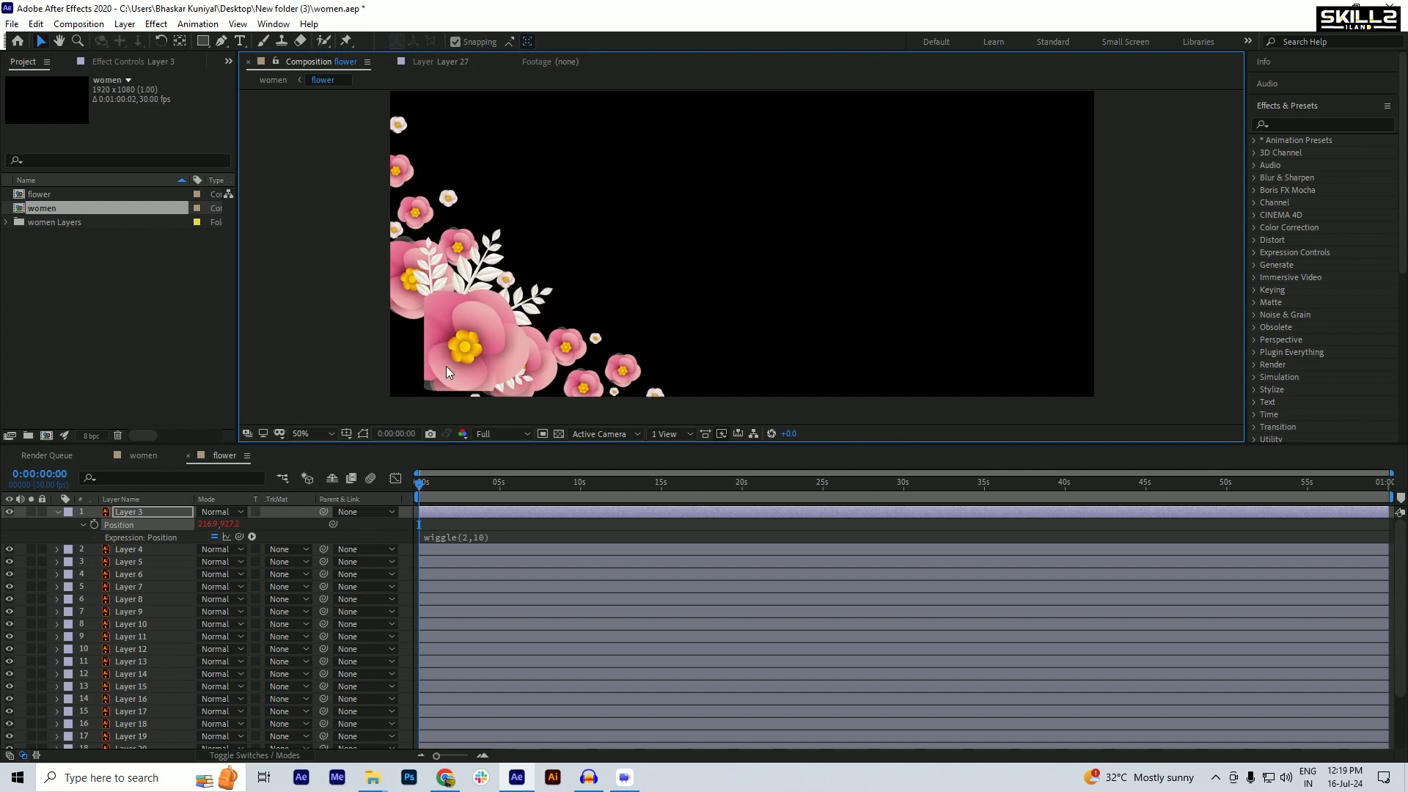
key(ctrl+z)
key(ctrl+s)
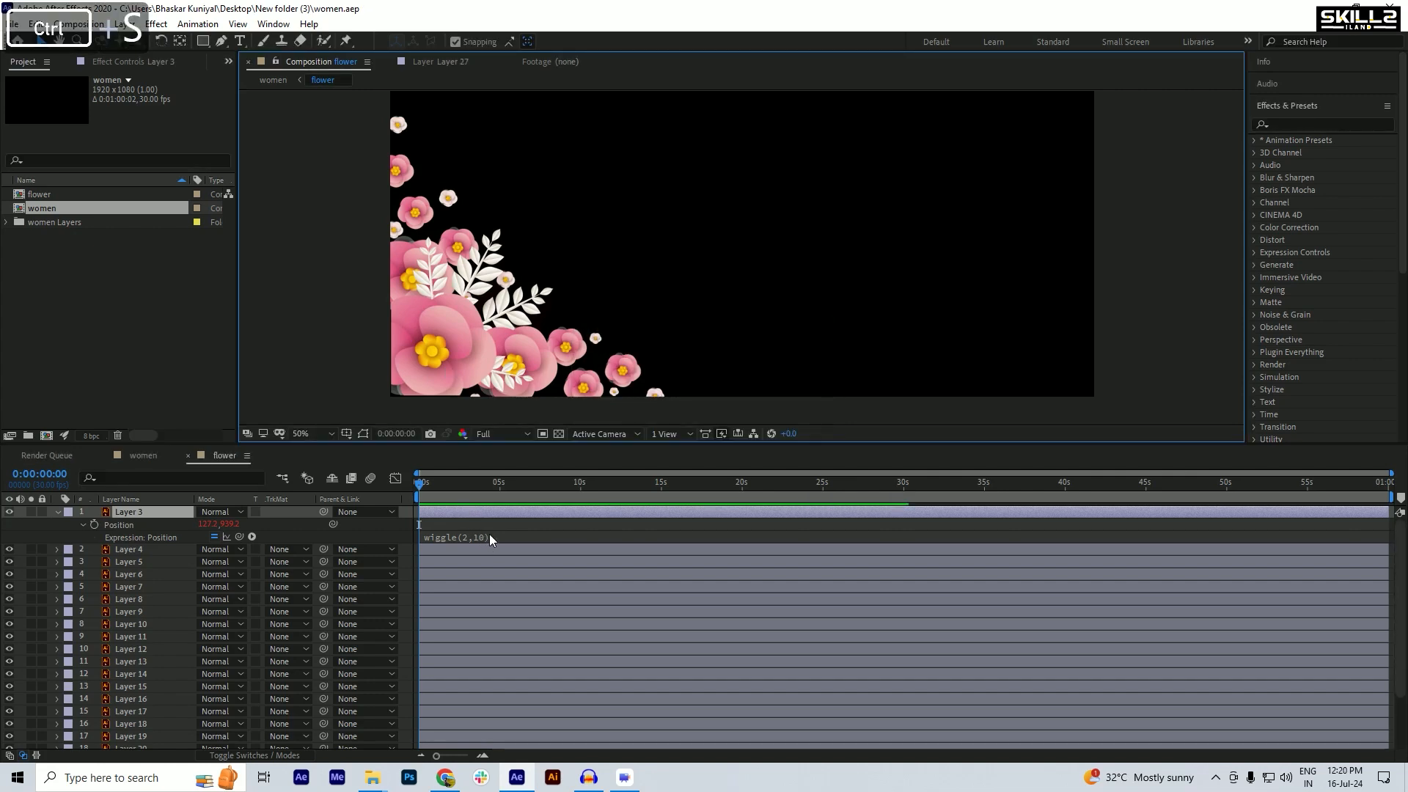
- Switch to File Explorer, refresh New folder (3) and open the Illustrator file women
key(alt+Tab)
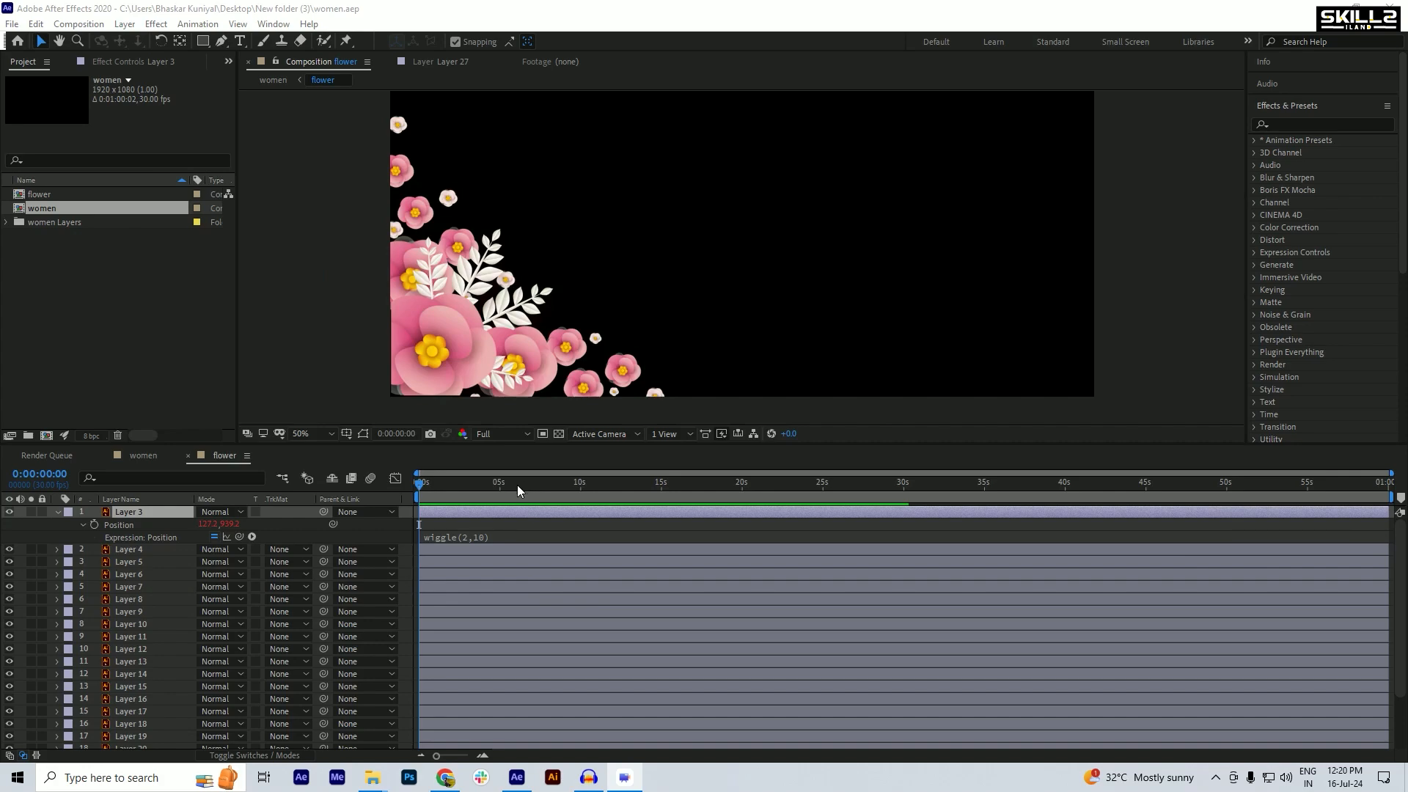
mouse_move(378, 782)
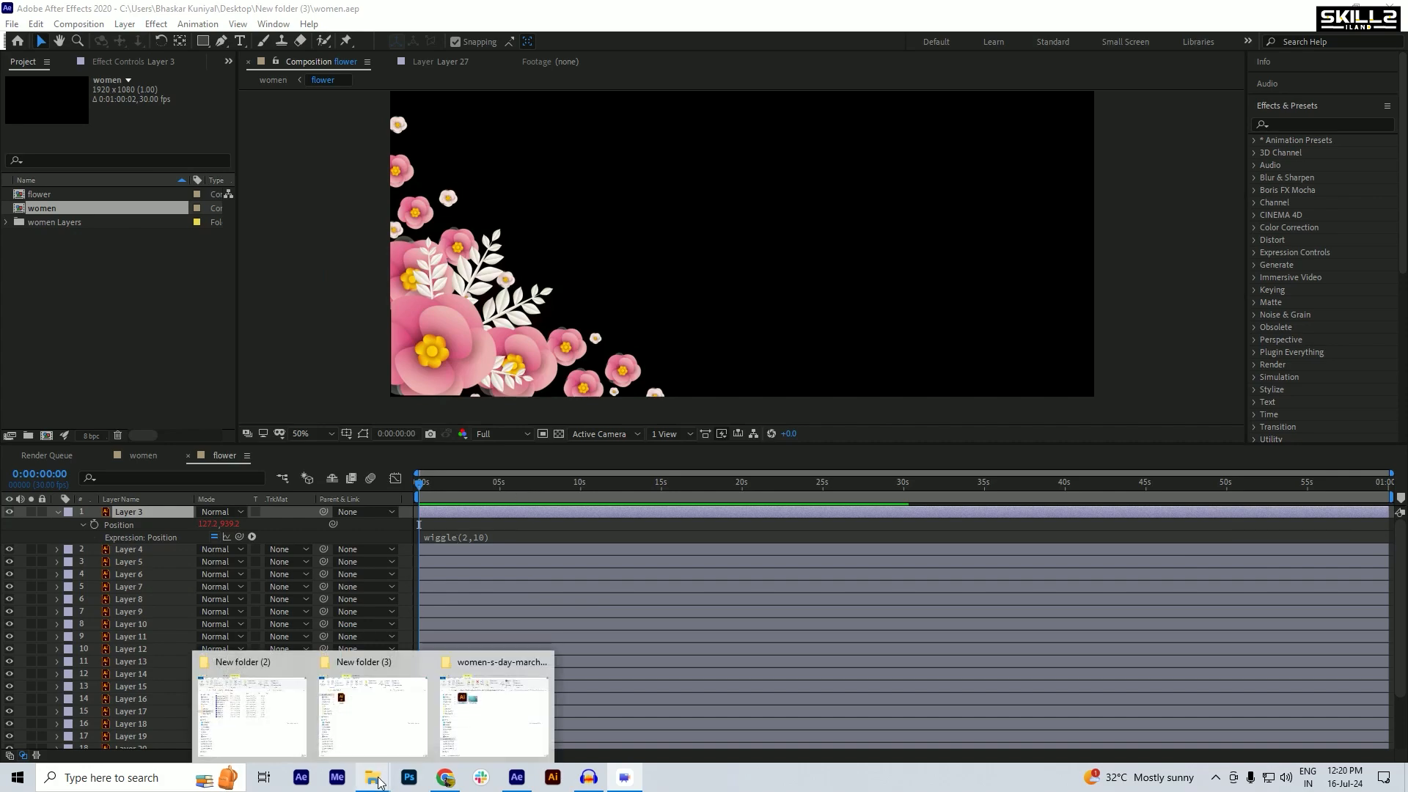
mouse_move(255, 734)
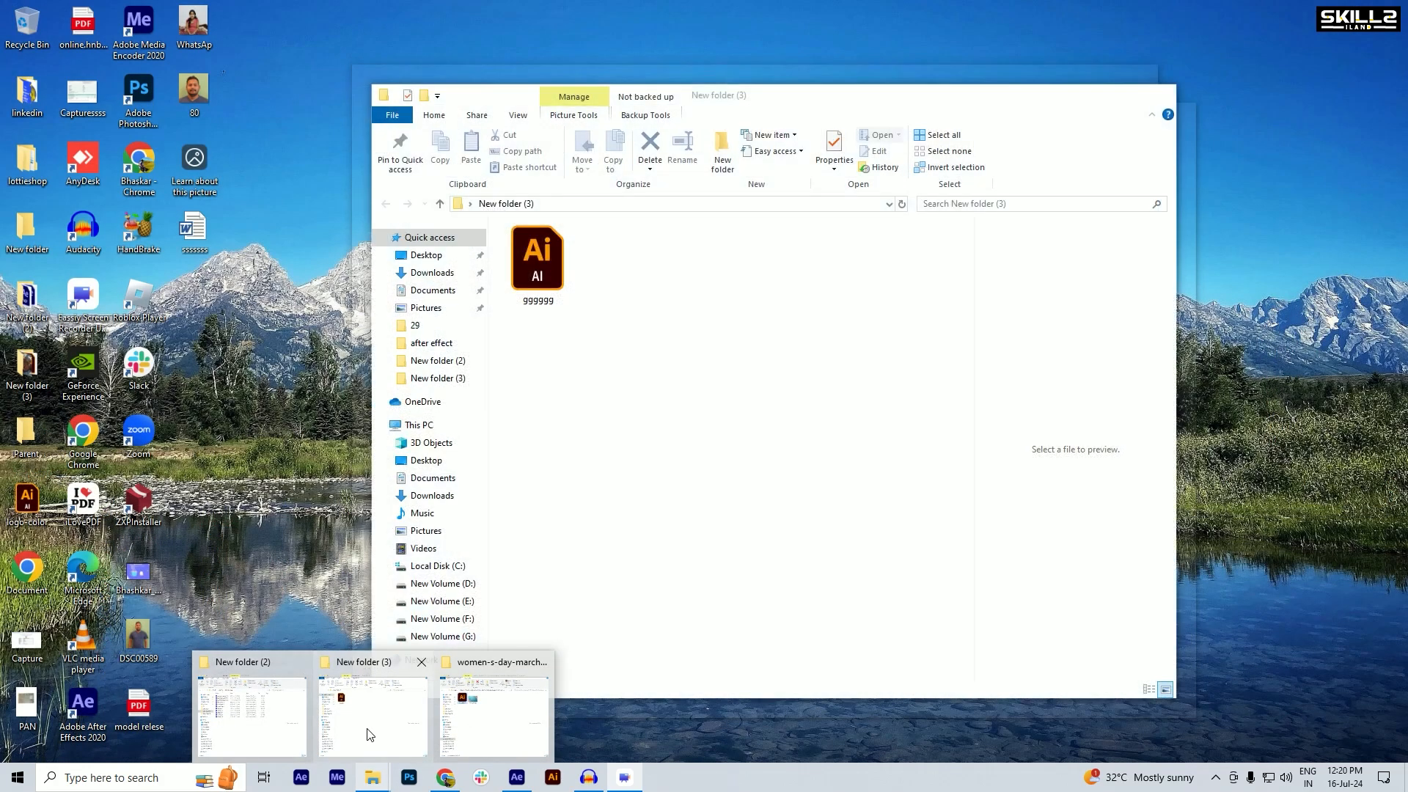
click(367, 726)
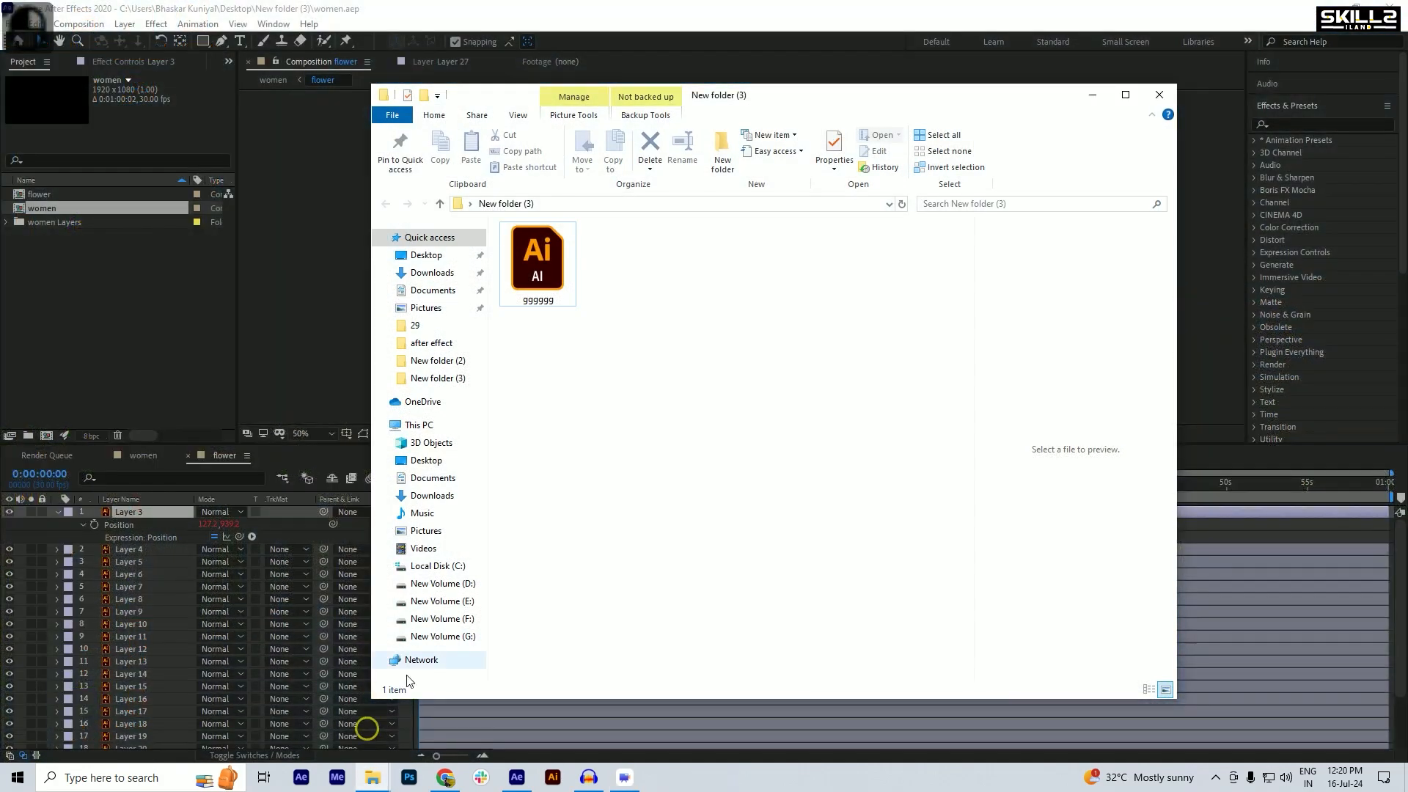
right_click(635, 303)
click(679, 393)
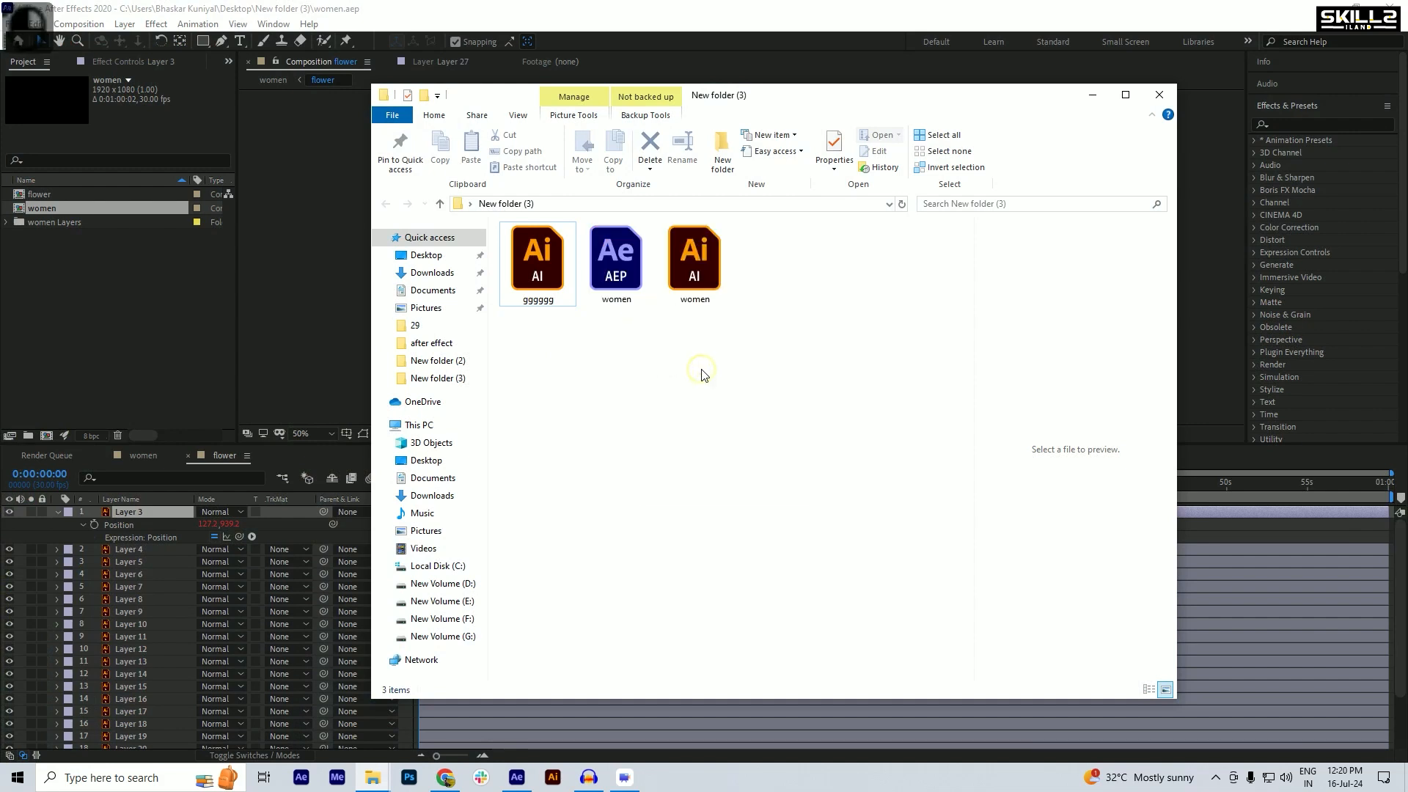
double_click(694, 276)
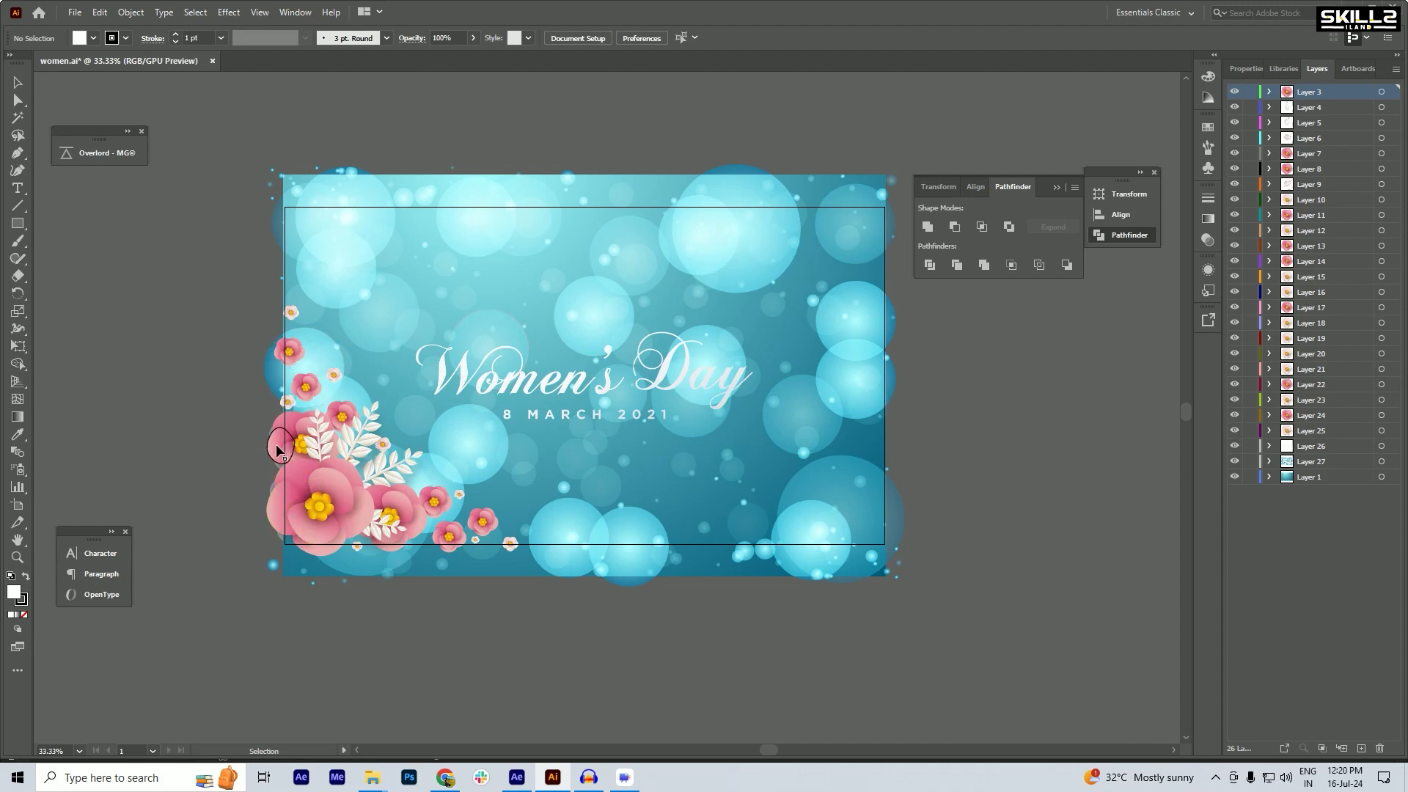
- Enlarge Artboard 1 about its centre to about 2170 by 1221 px, save the file and return to After Effects
key(ctrl)
click(18, 506)
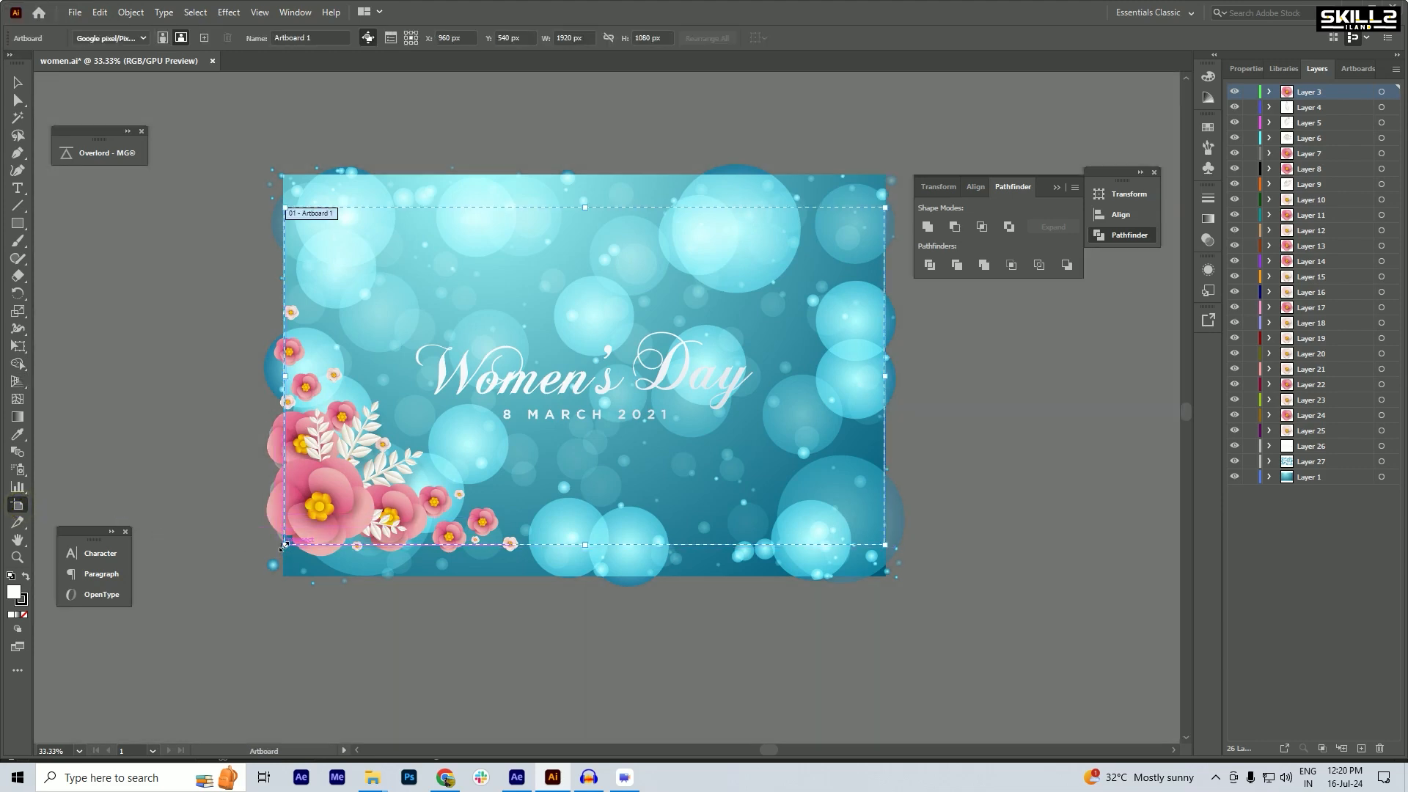
drag(286, 546, 262, 569)
key(ctrl+s)
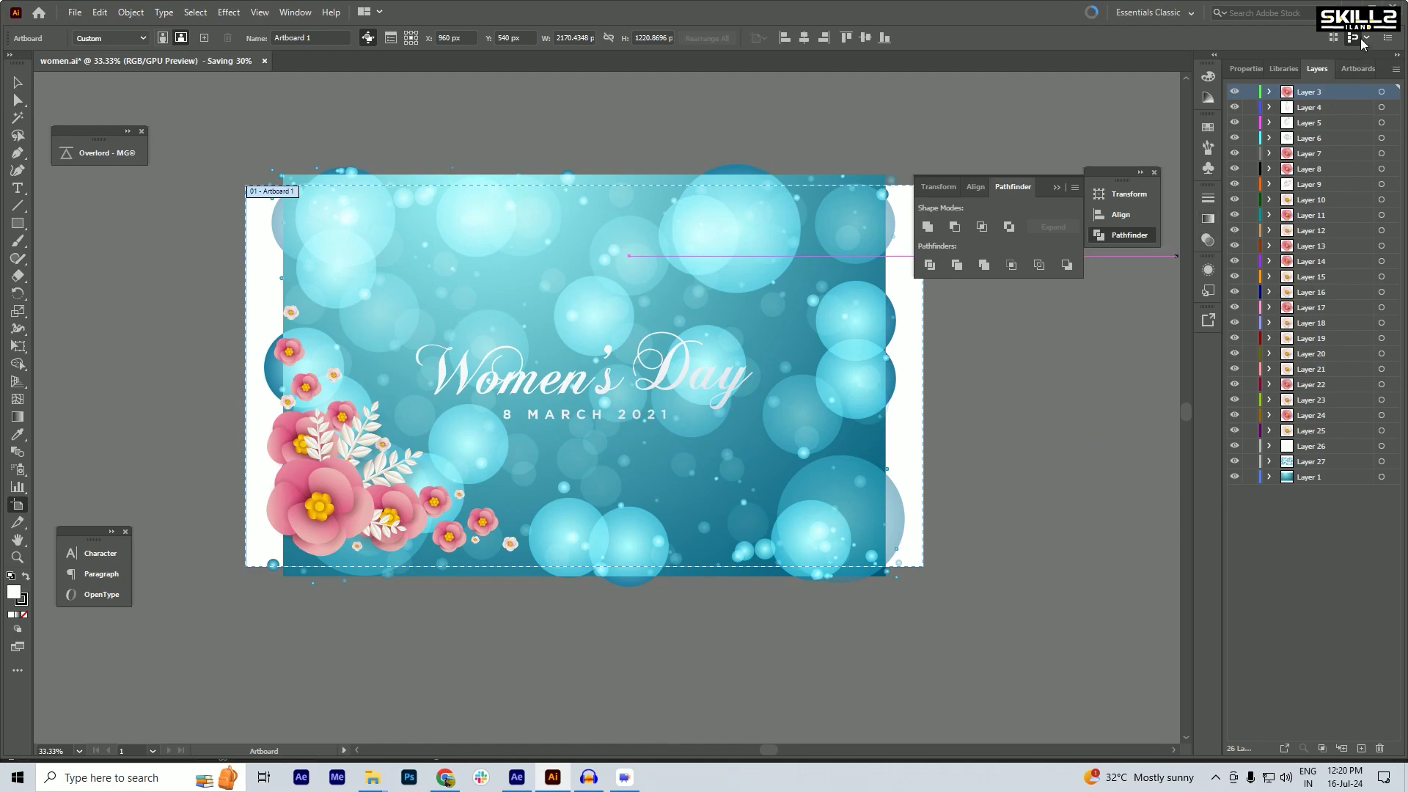
click(1392, 6)
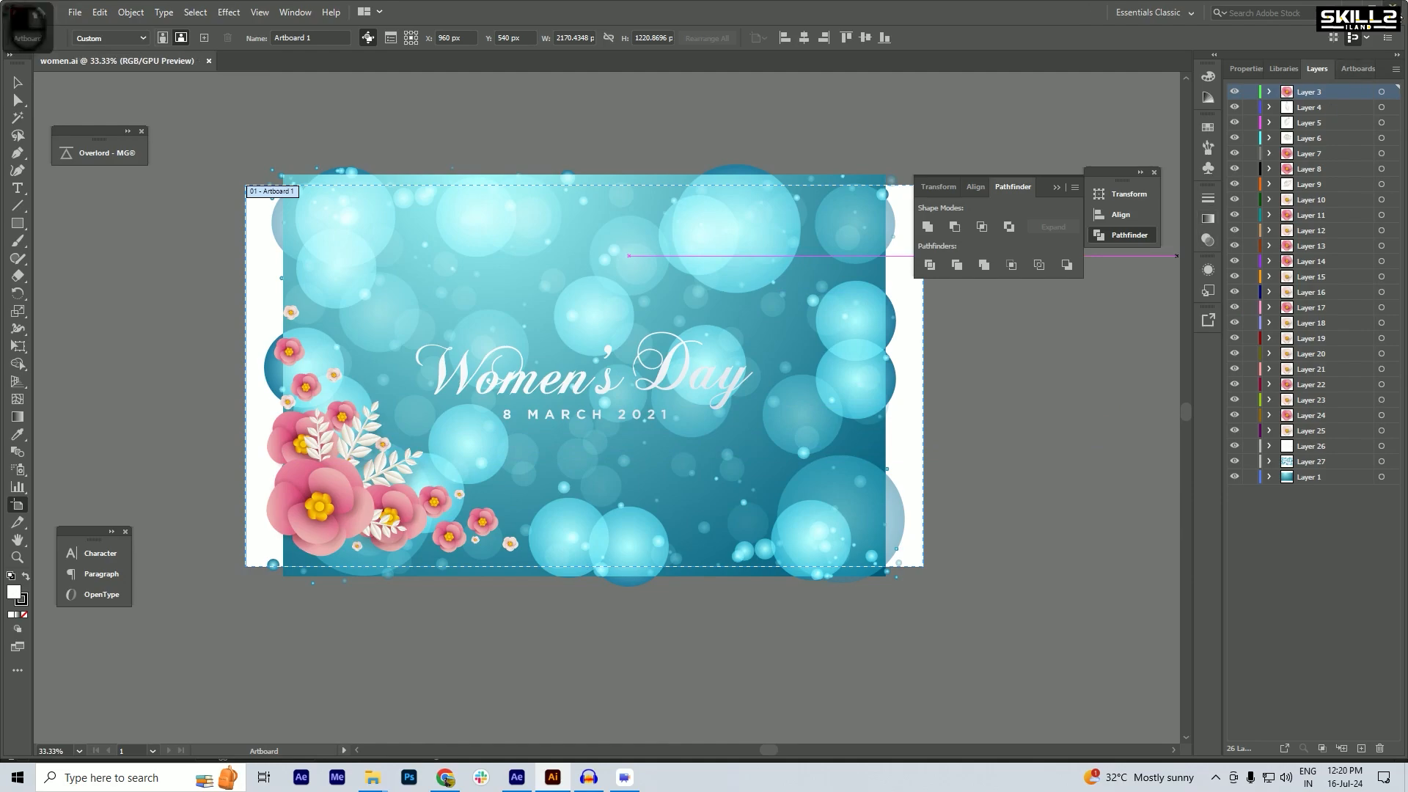
click(1092, 94)
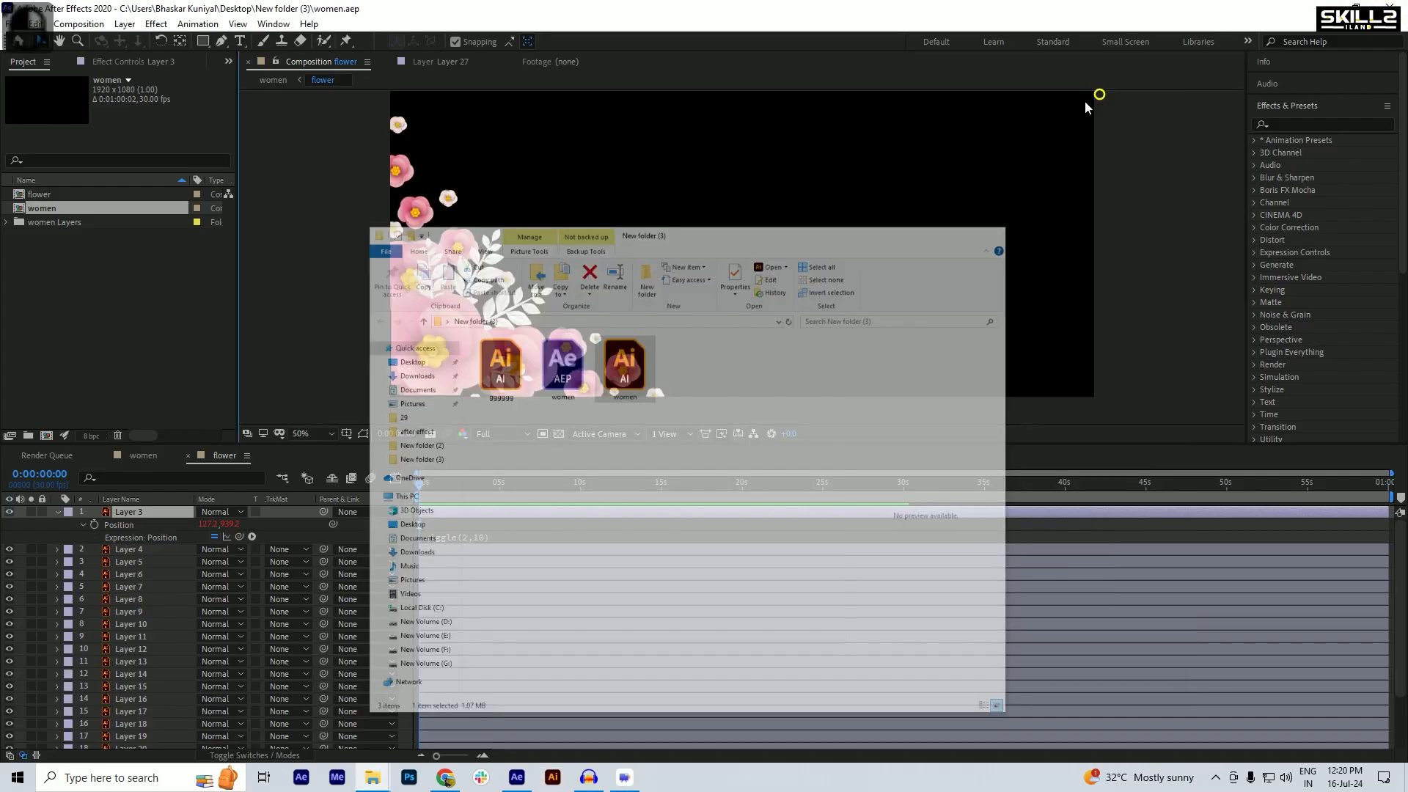
- Try moving the large flower inward from the composition's edge, inspect its outline up close and undo the move
key(space)
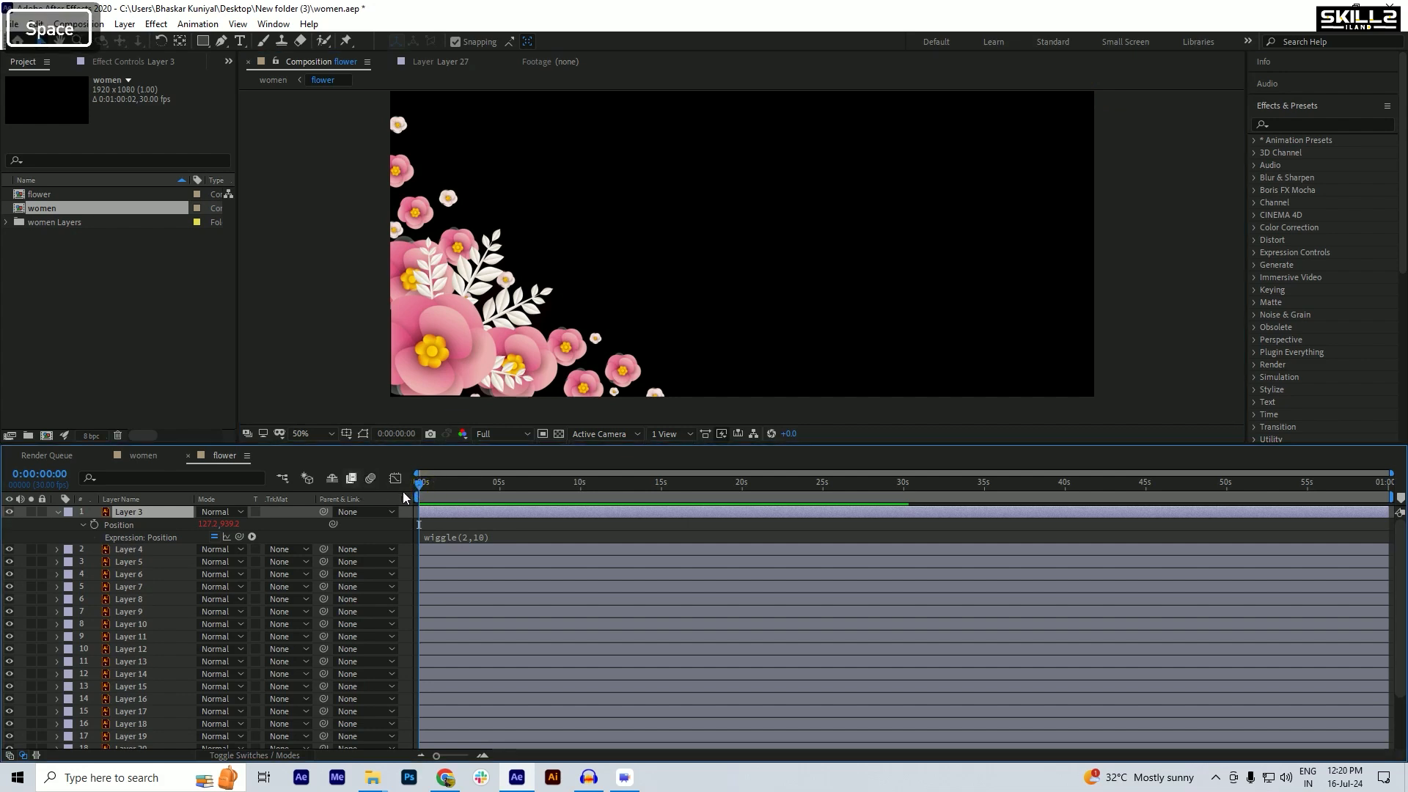
drag(435, 355, 473, 352)
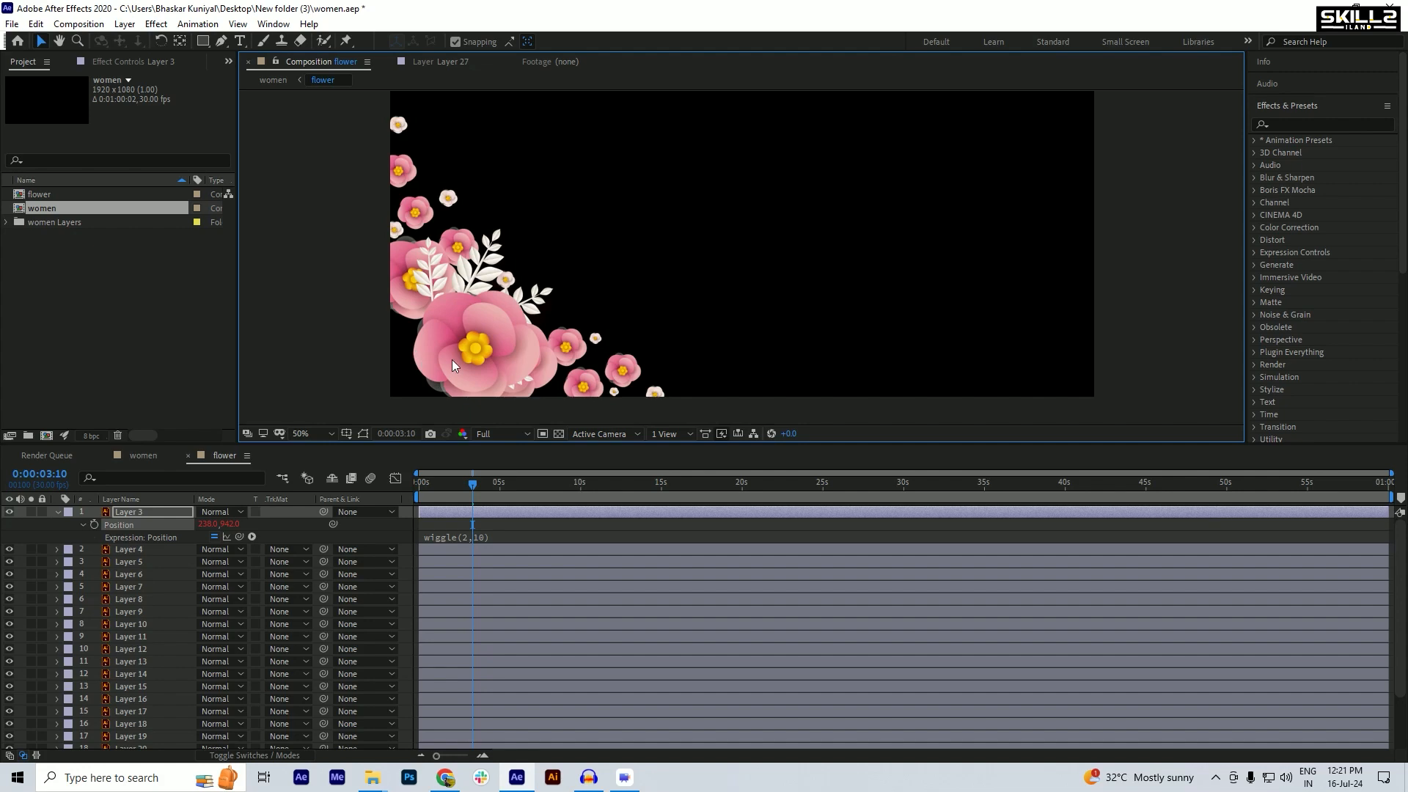
scroll(454, 316, up, 6)
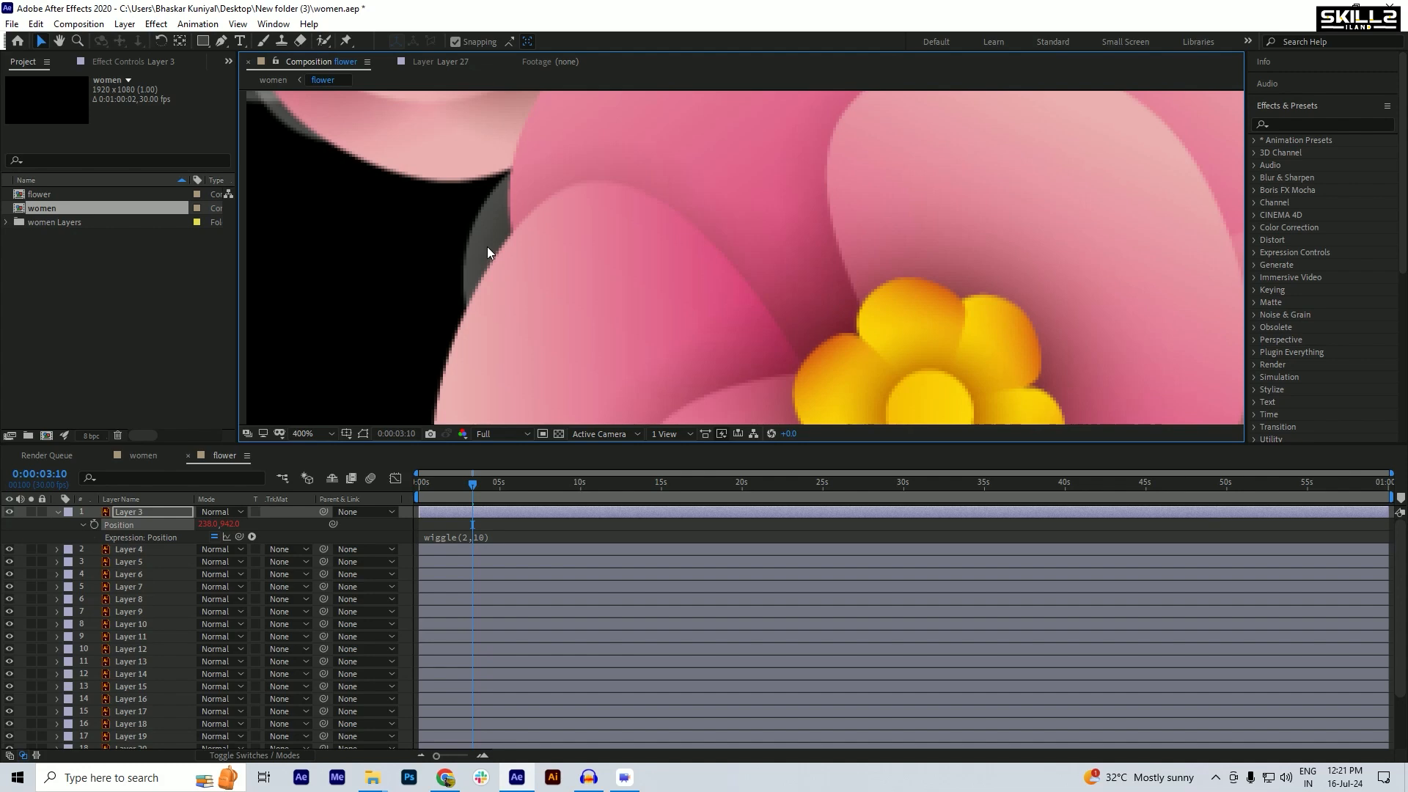
scroll(557, 249, down, 4)
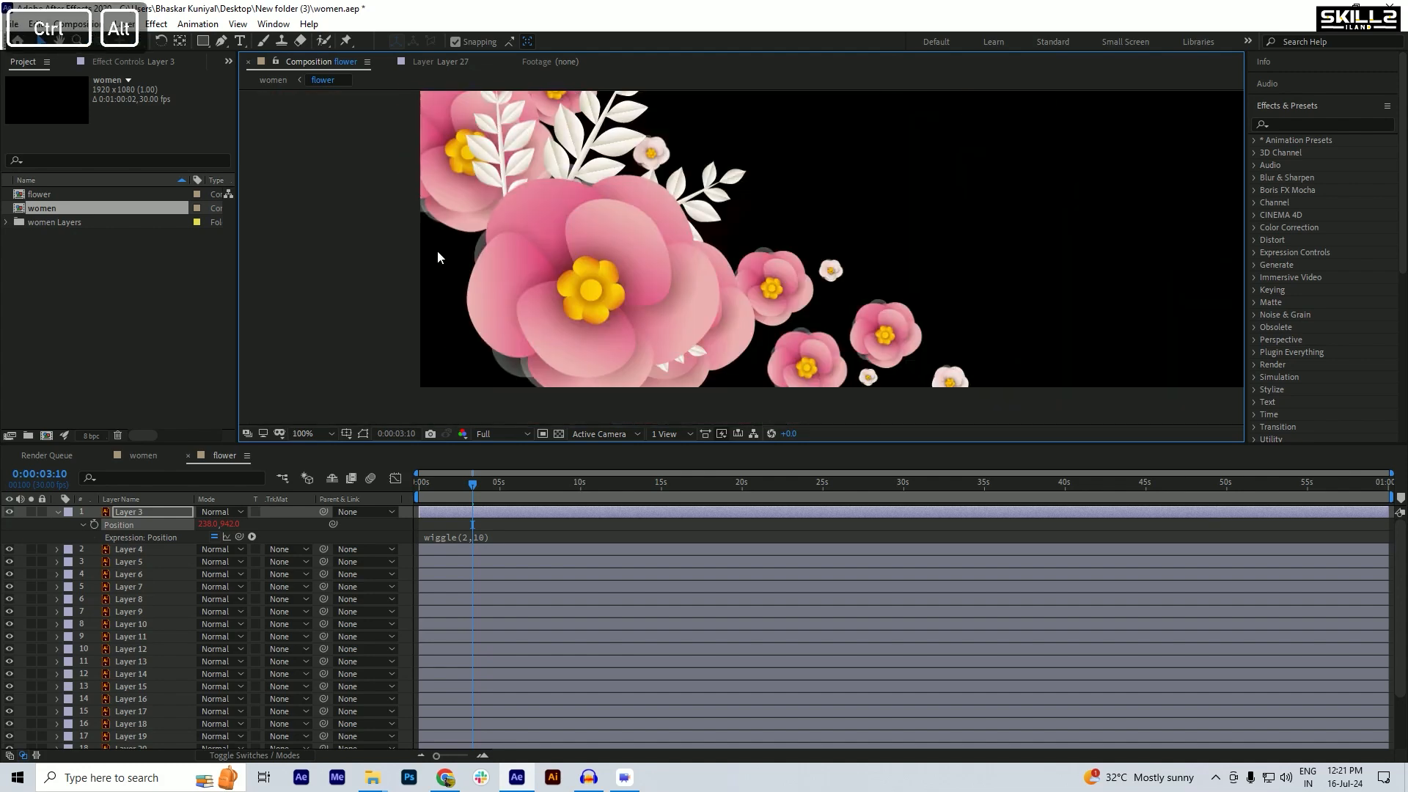
key(ctrl+z)
- Save the project and look over the flower cluster in the composition
key(ctrl+s)
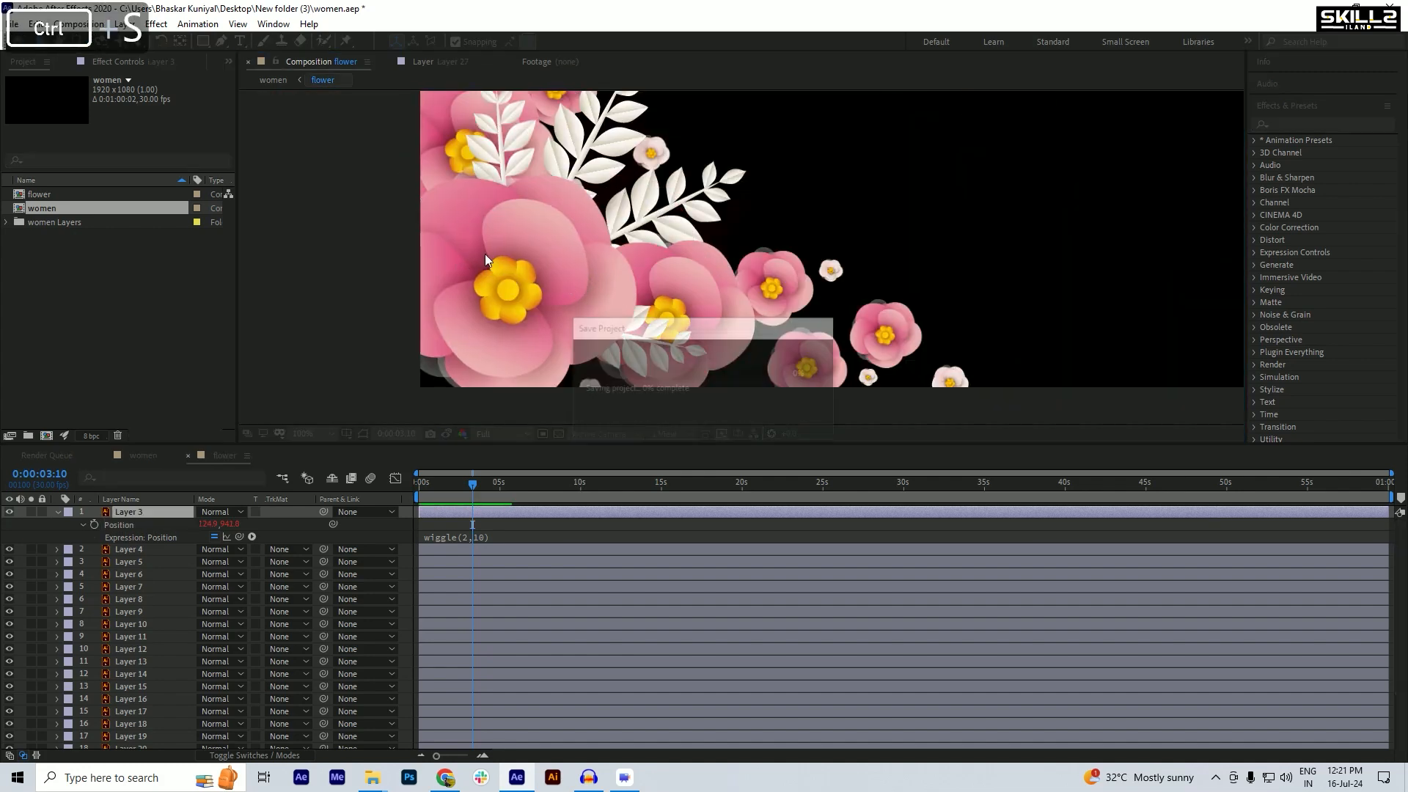
scroll(374, 308, down, 4)
scroll(448, 308, up, 4)
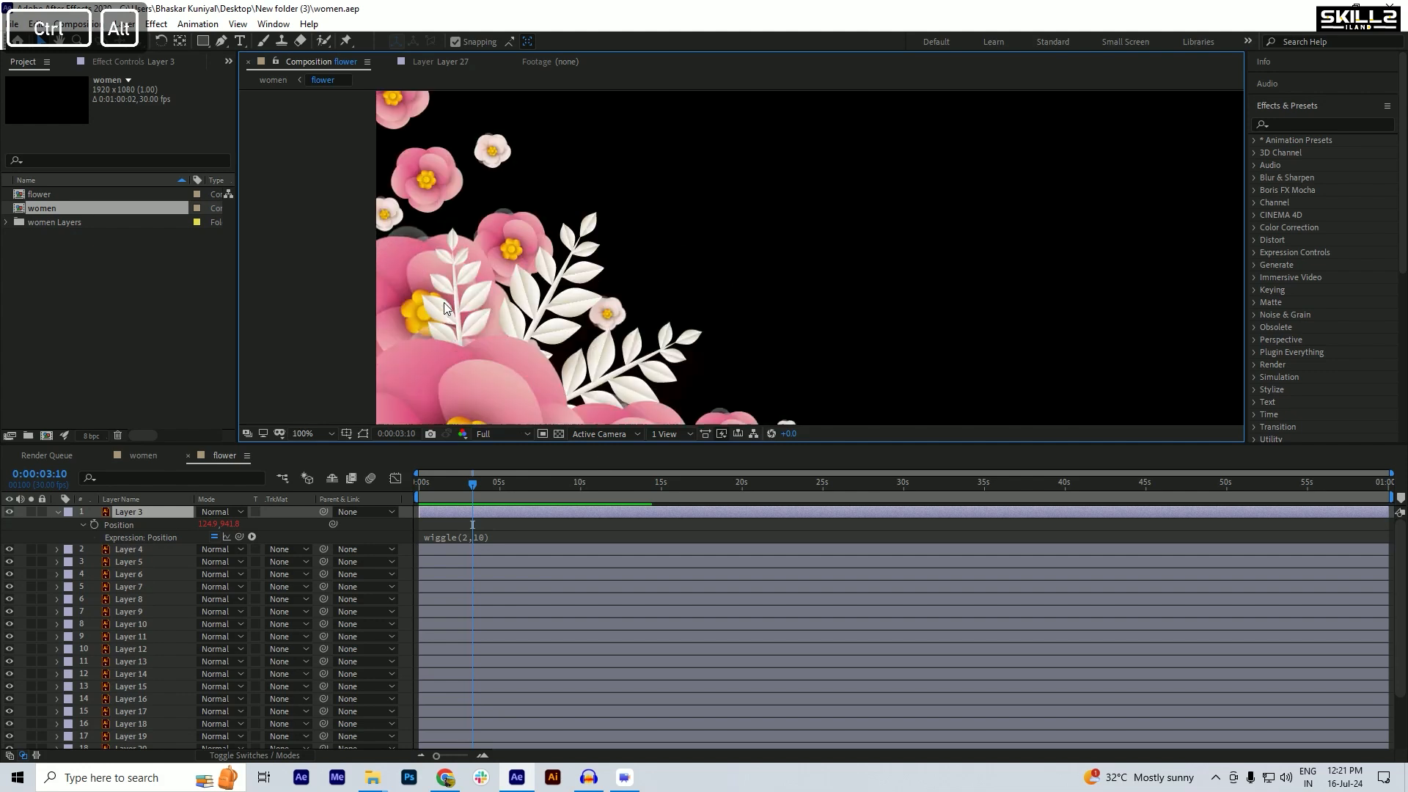
key(ctrl+s)
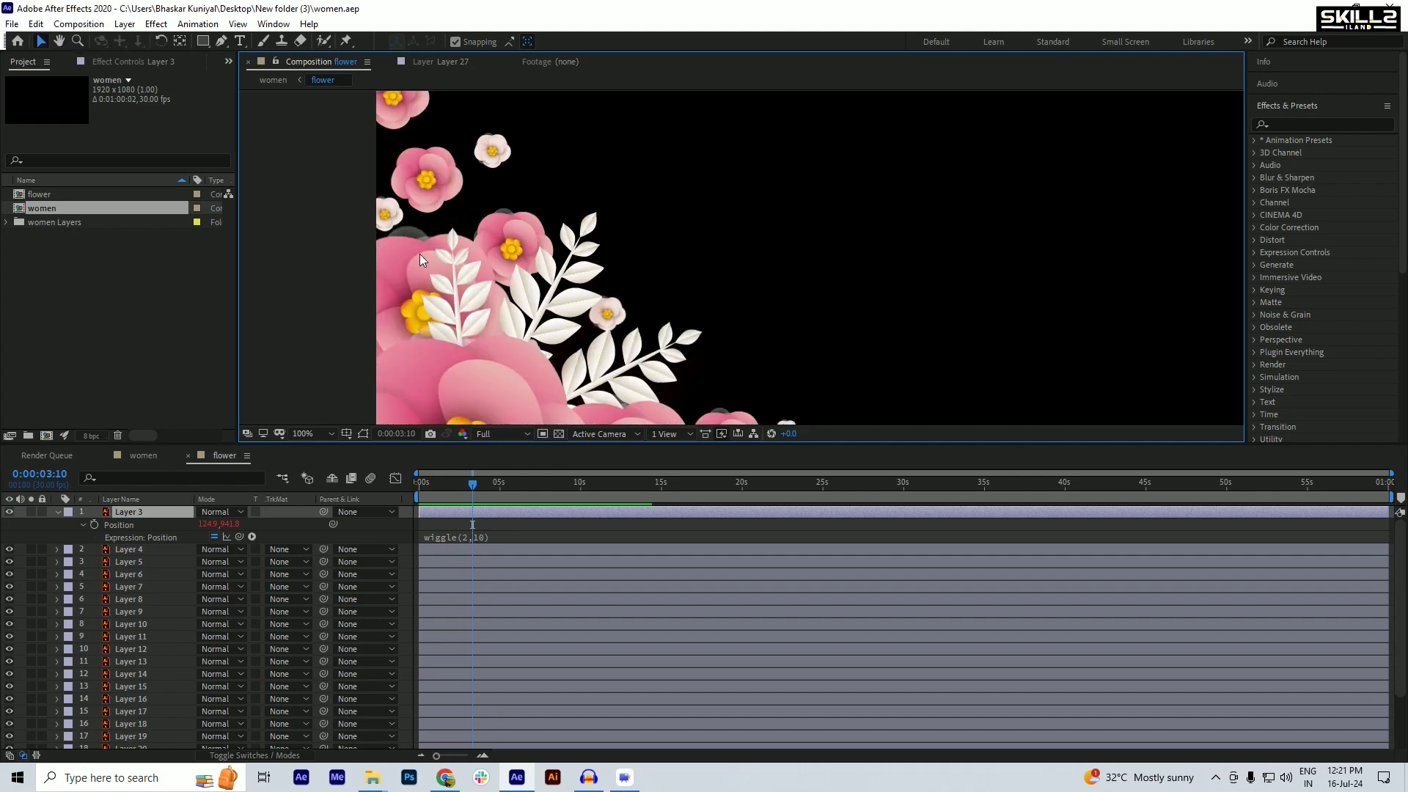
scroll(420, 253, down, 2)
key(ctrl+s)
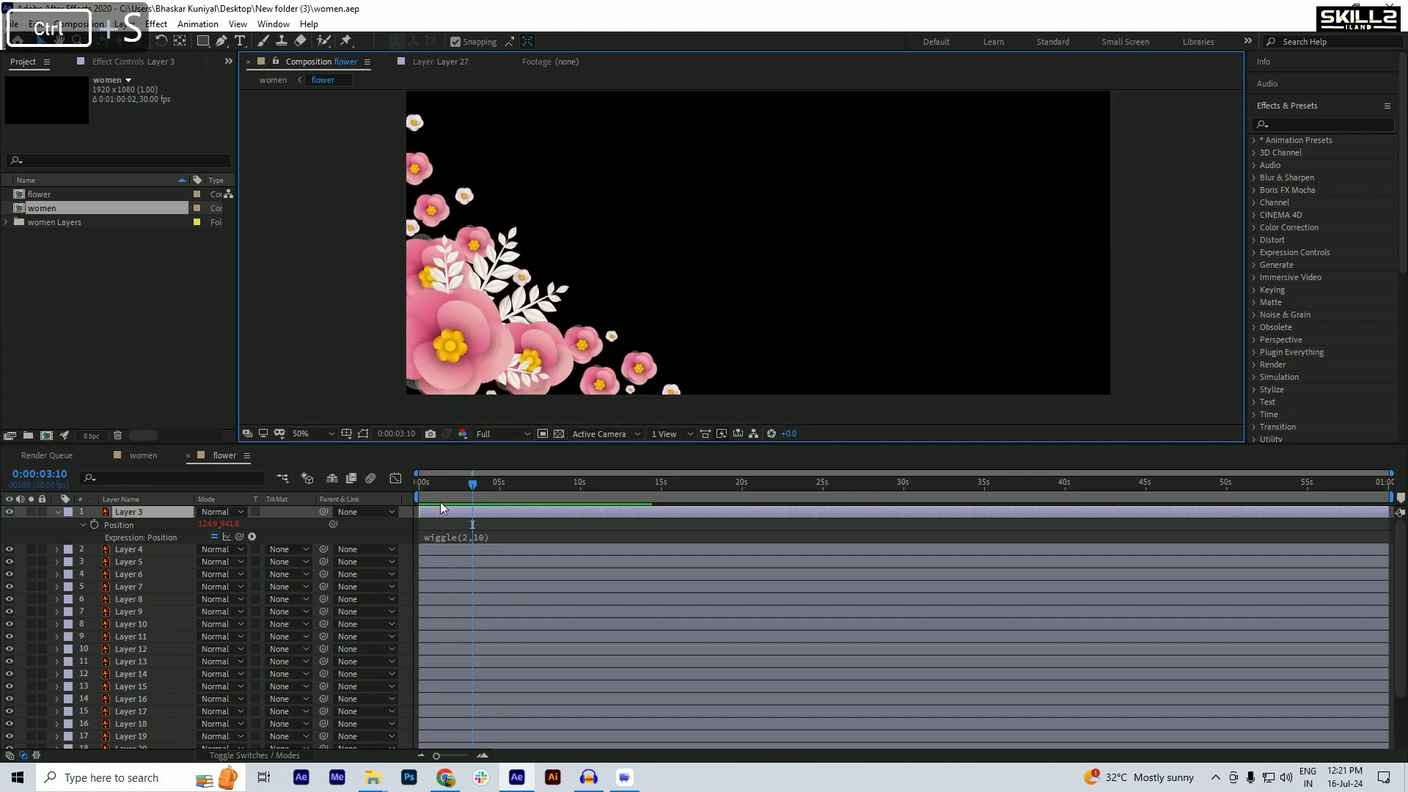
- Play back the flower animation from the first frame and return the playhead to the start
drag(440, 494, 305, 494)
key(space)
drag(422, 494, 391, 492)
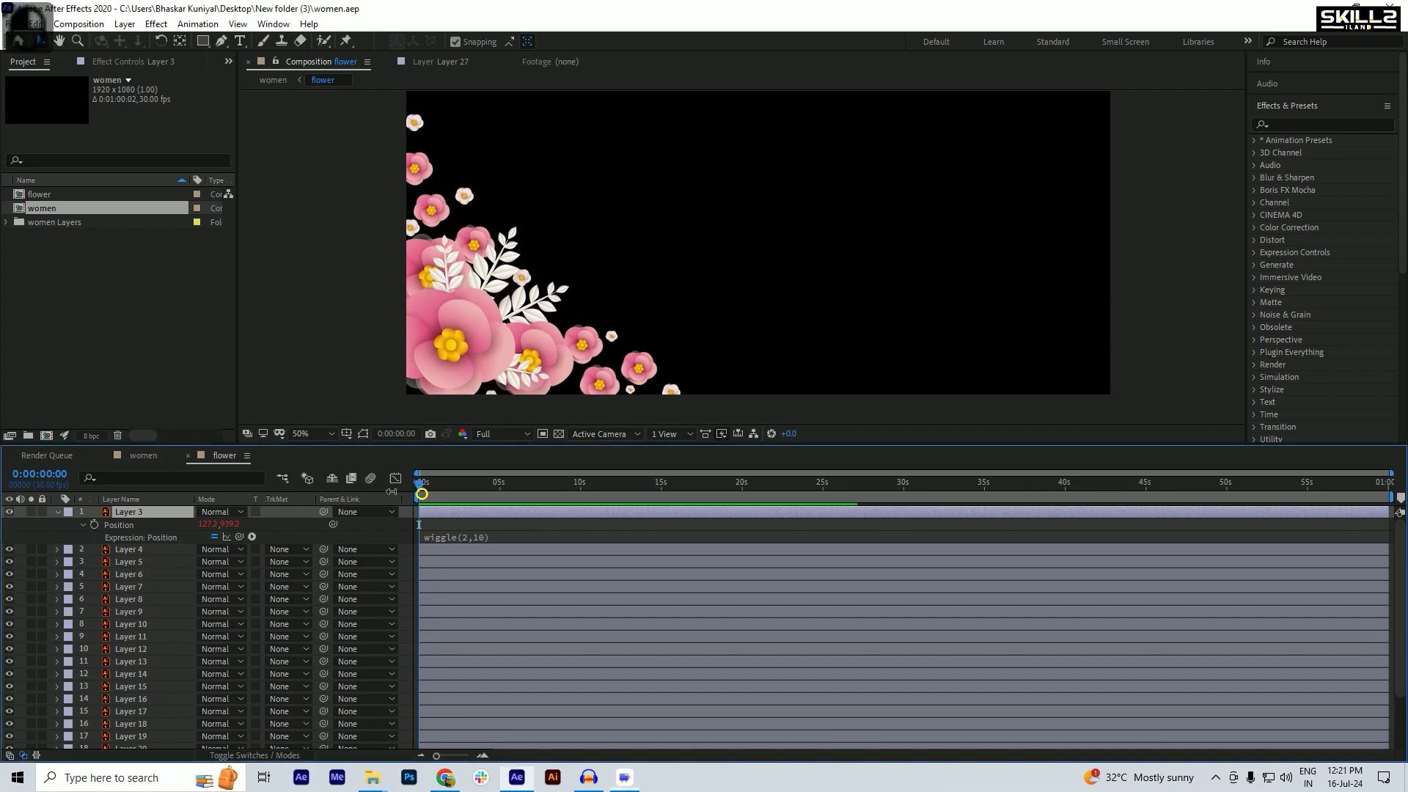
key(space)
scroll(409, 513, up, 5)
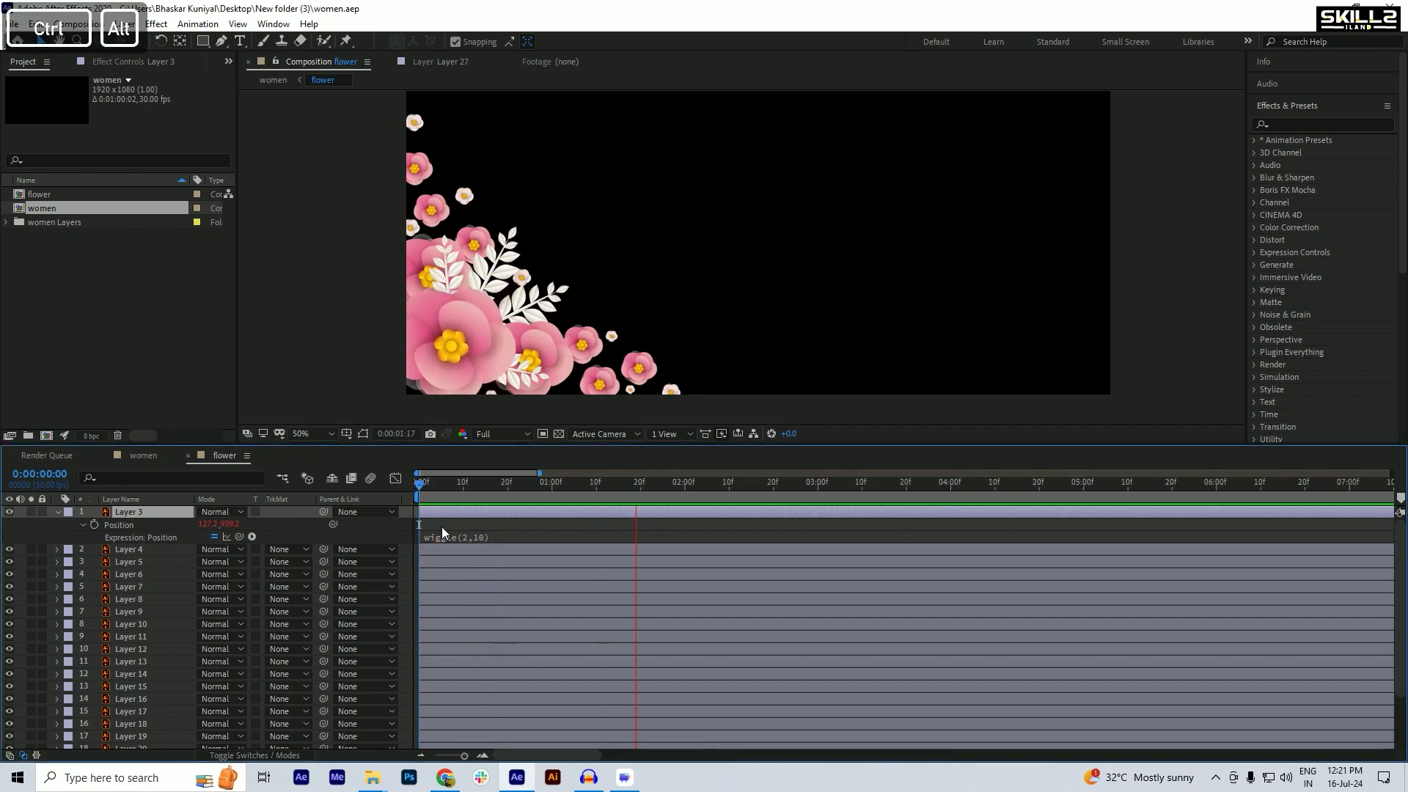
click(440, 491)
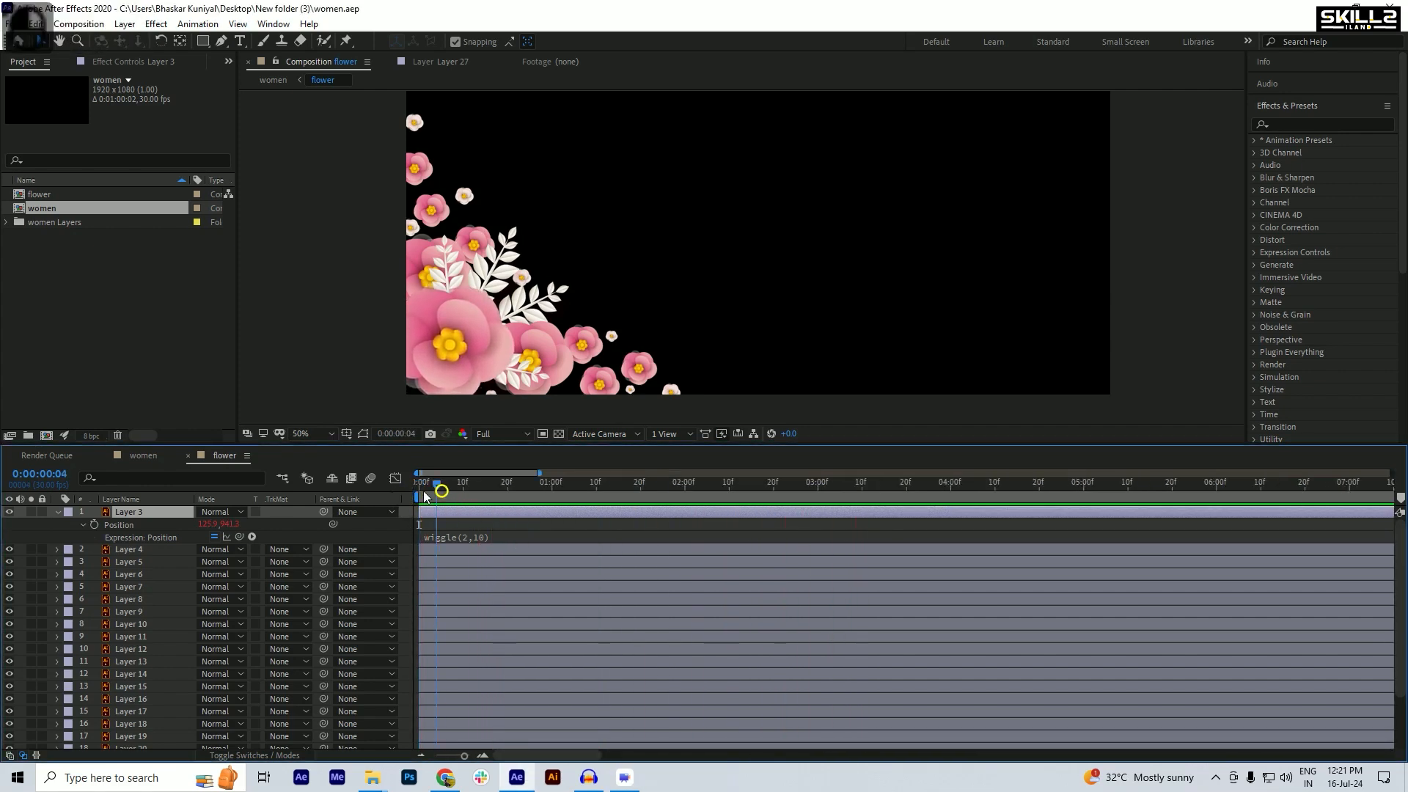
drag(426, 497, 419, 493)
- Copy the wiggle(2,10) expression from Layer 3's Position and collapse the layer's properties
click(509, 539)
key(ctrl+a)
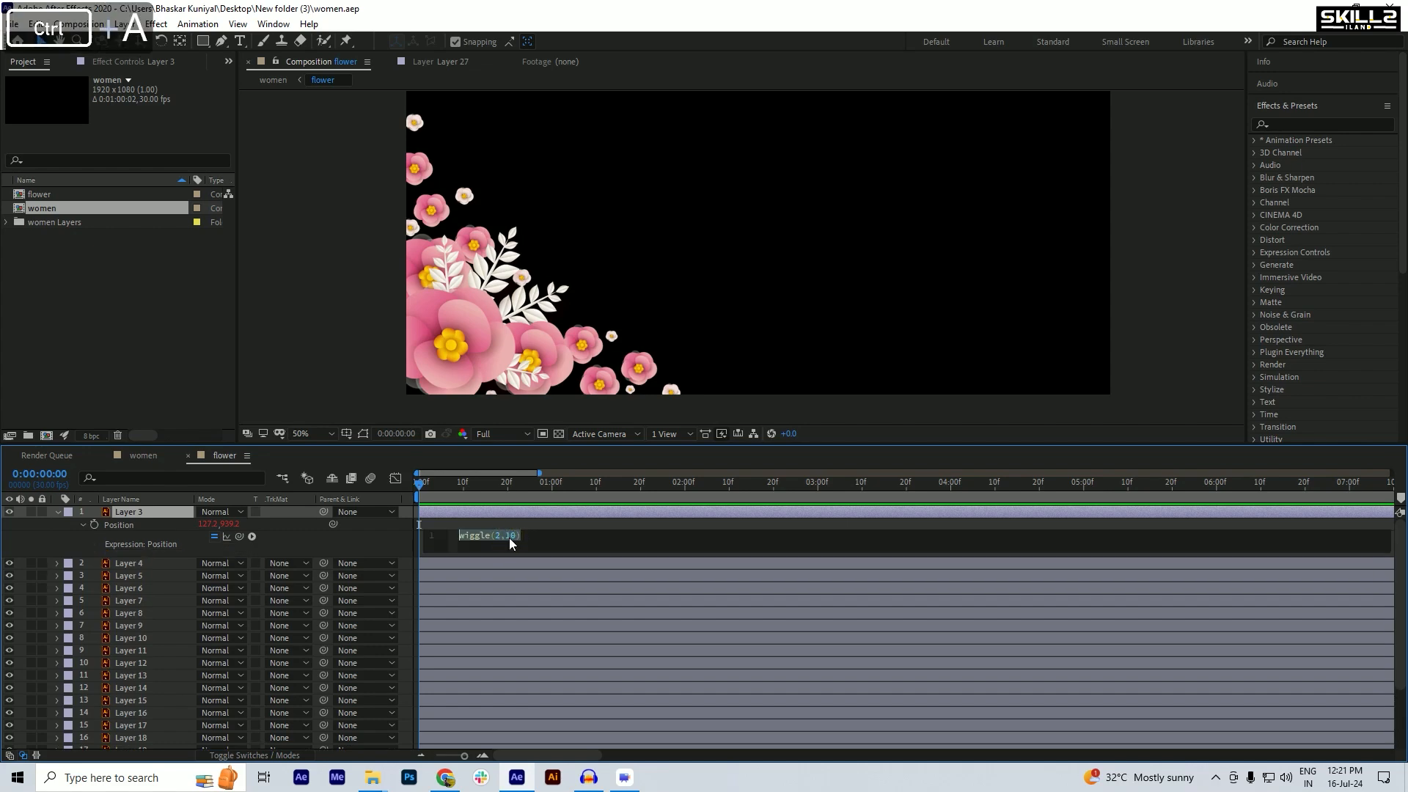
key(ctrl+c)
click(20, 527)
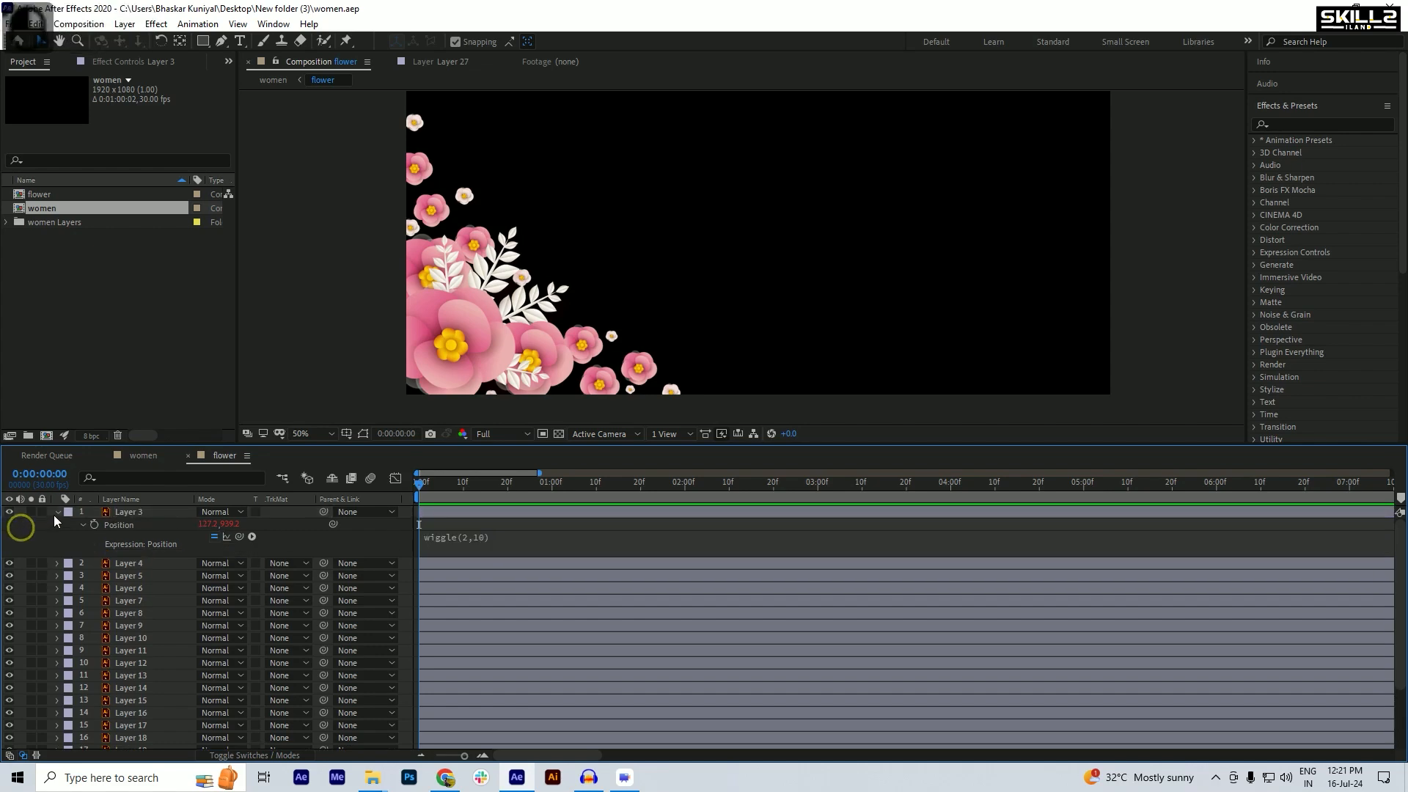
click(57, 512)
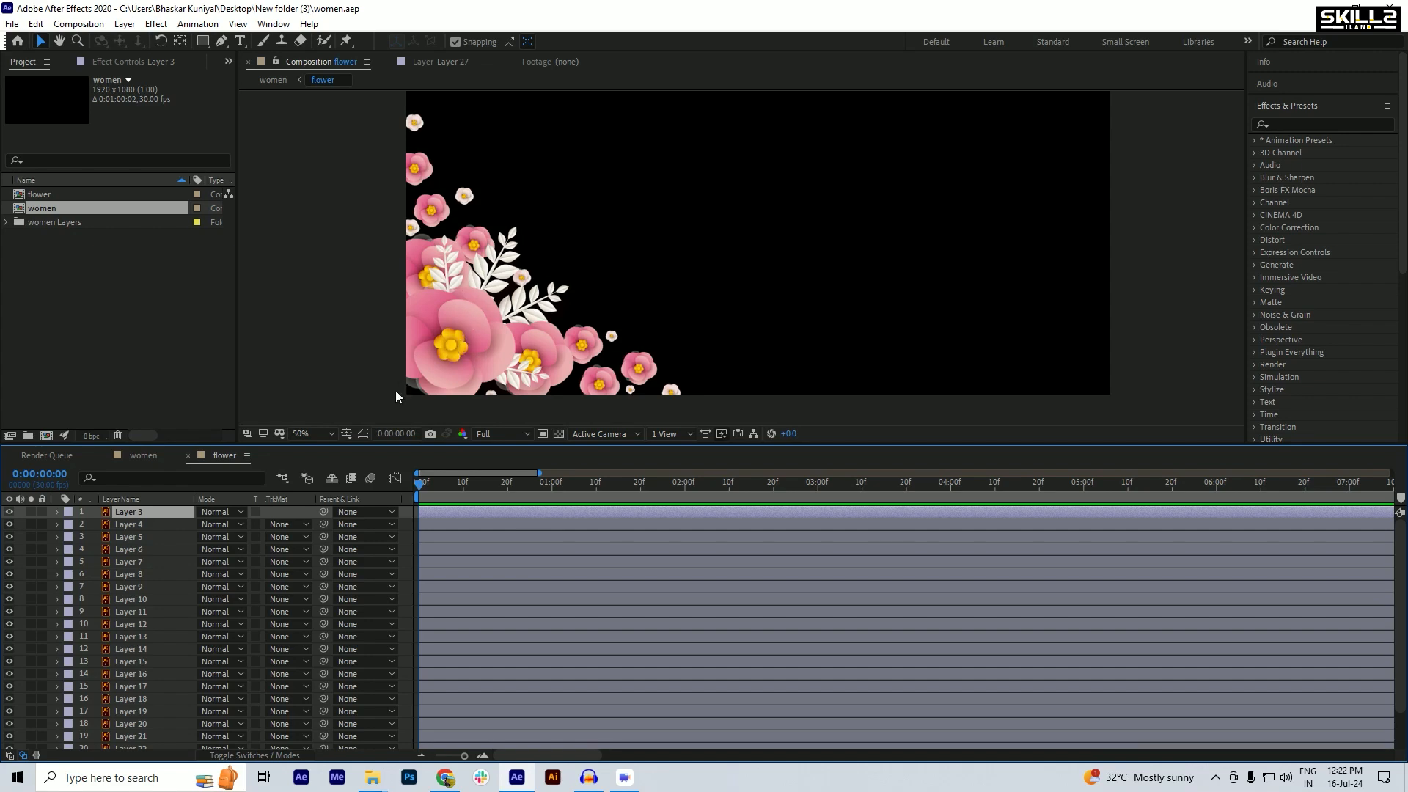
- Show the layer outlines, place Layer 3's anchor point on the large flower's yellow centre and save the project
click(364, 433)
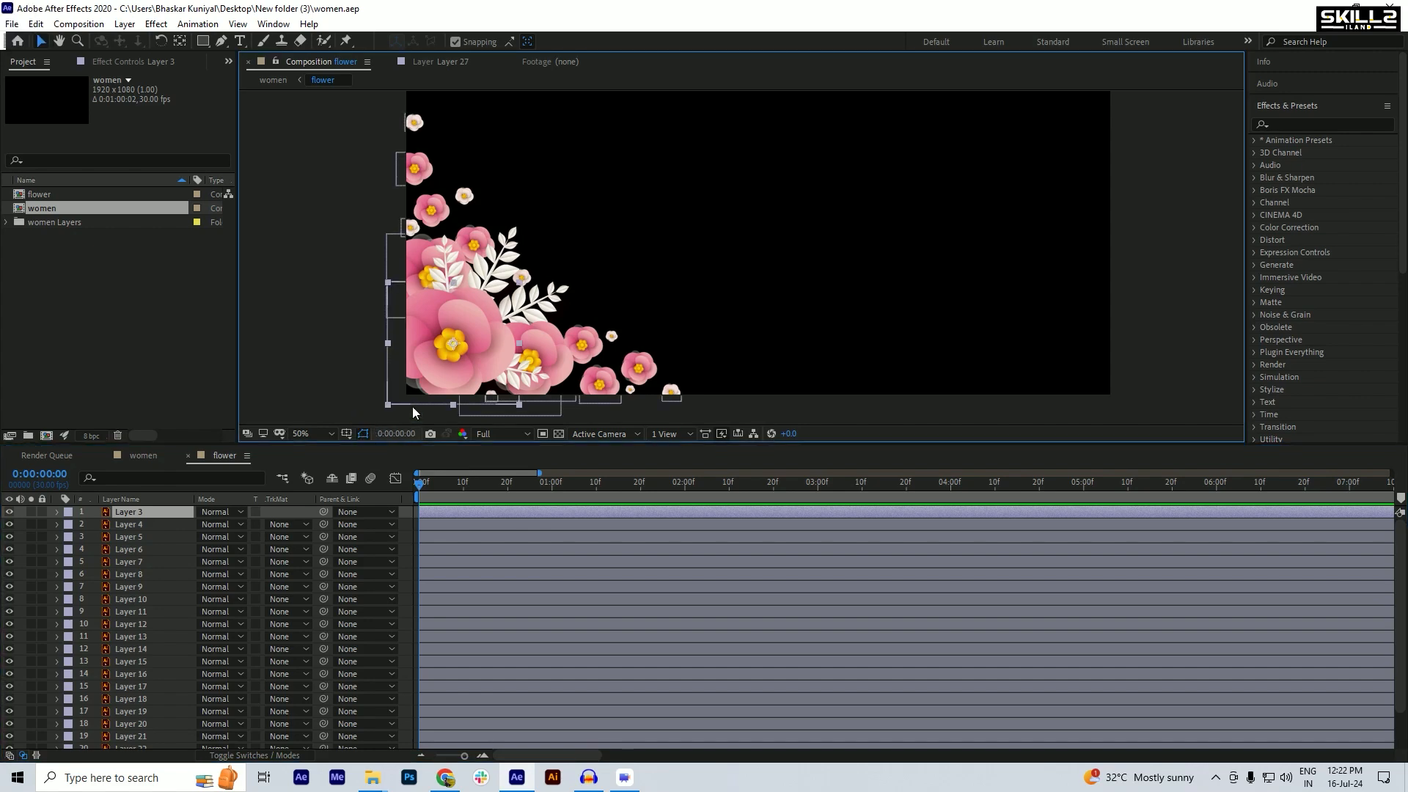
scroll(453, 346, up, 4)
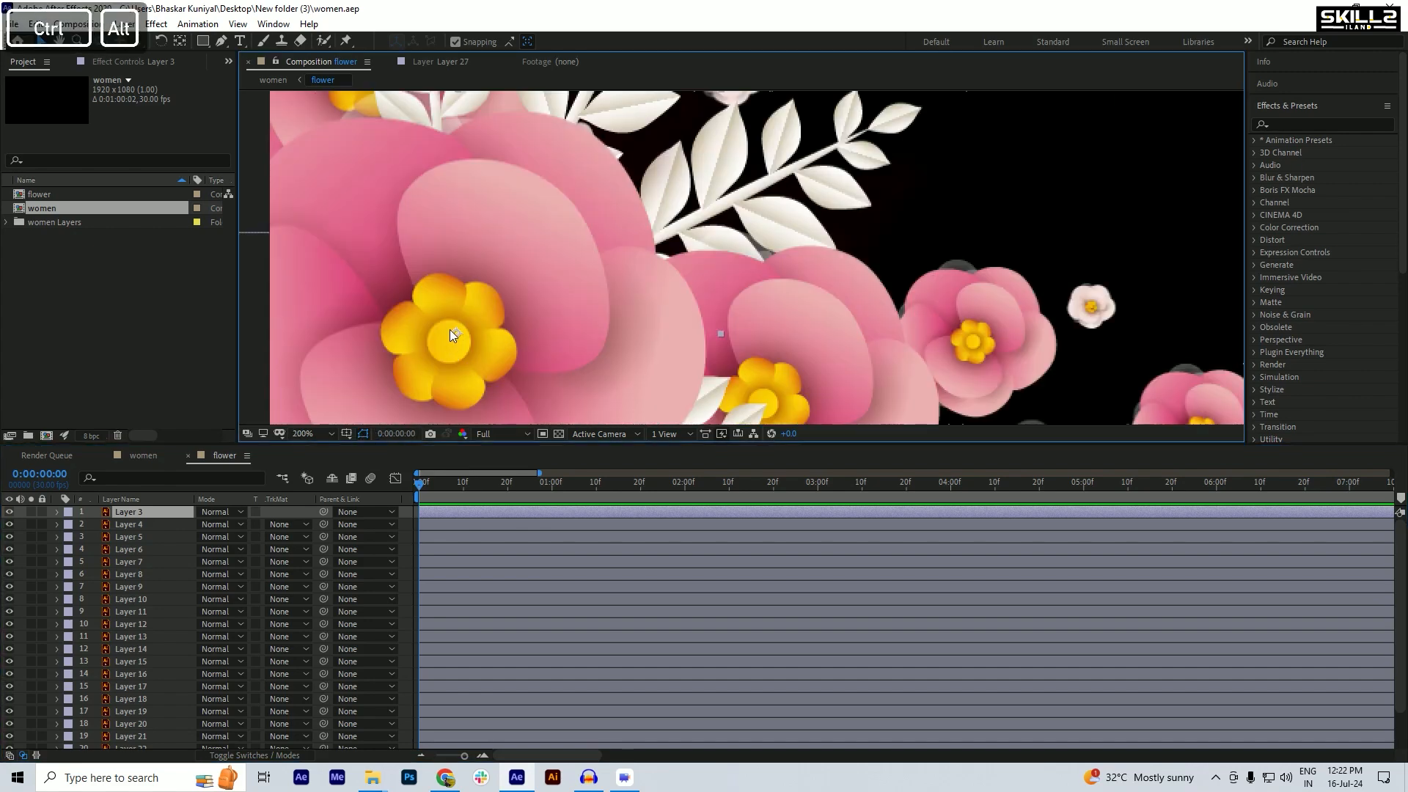
scroll(452, 334, down, 2)
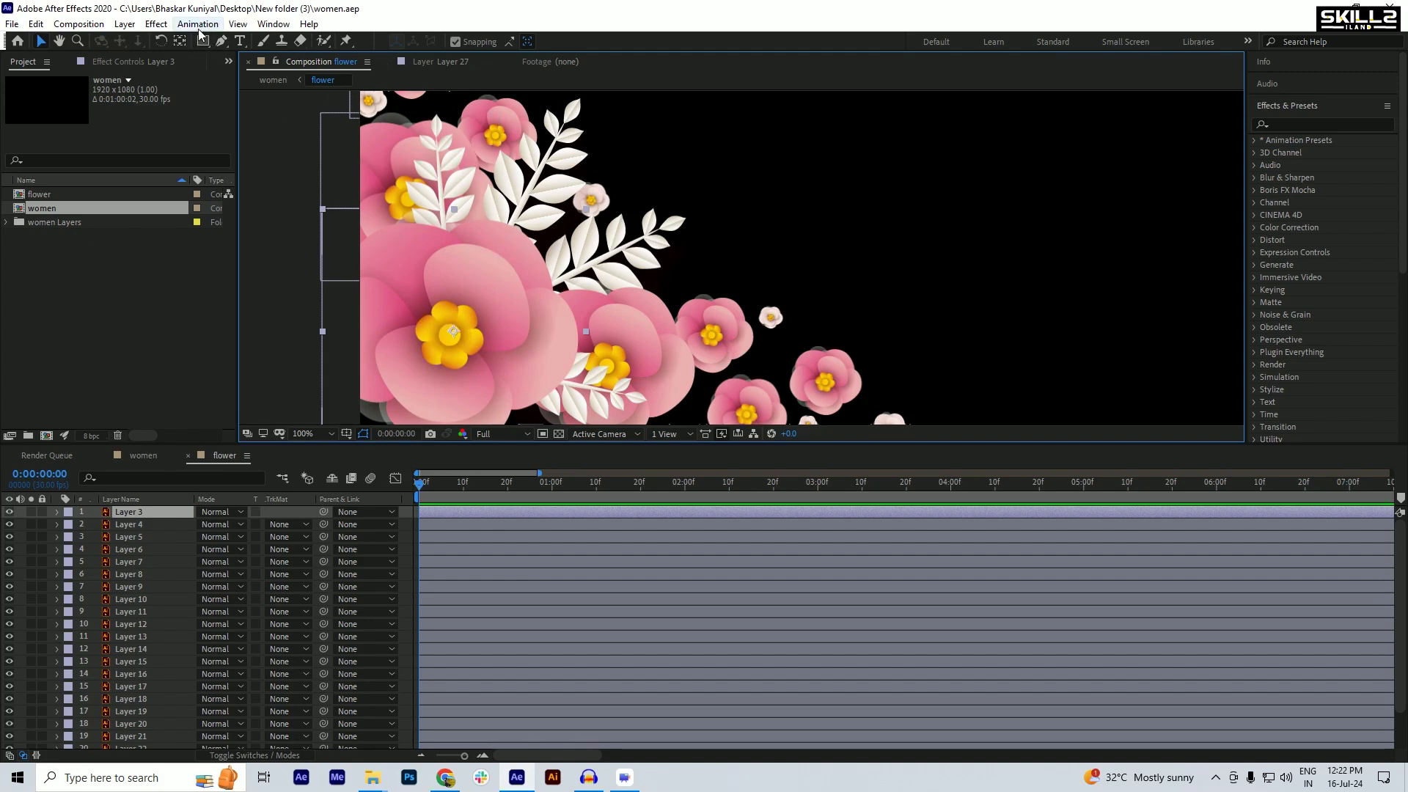
click(179, 41)
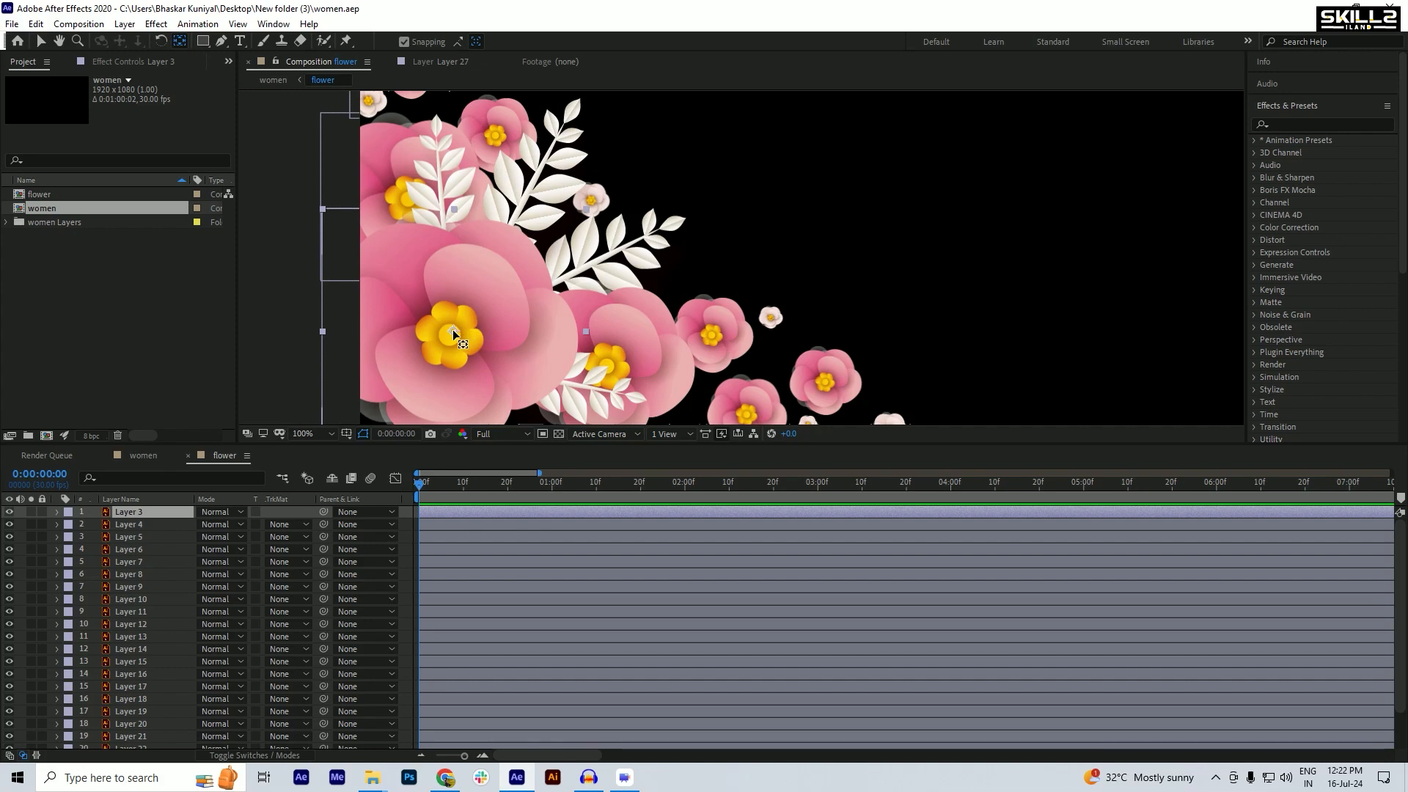
drag(452, 330, 450, 334)
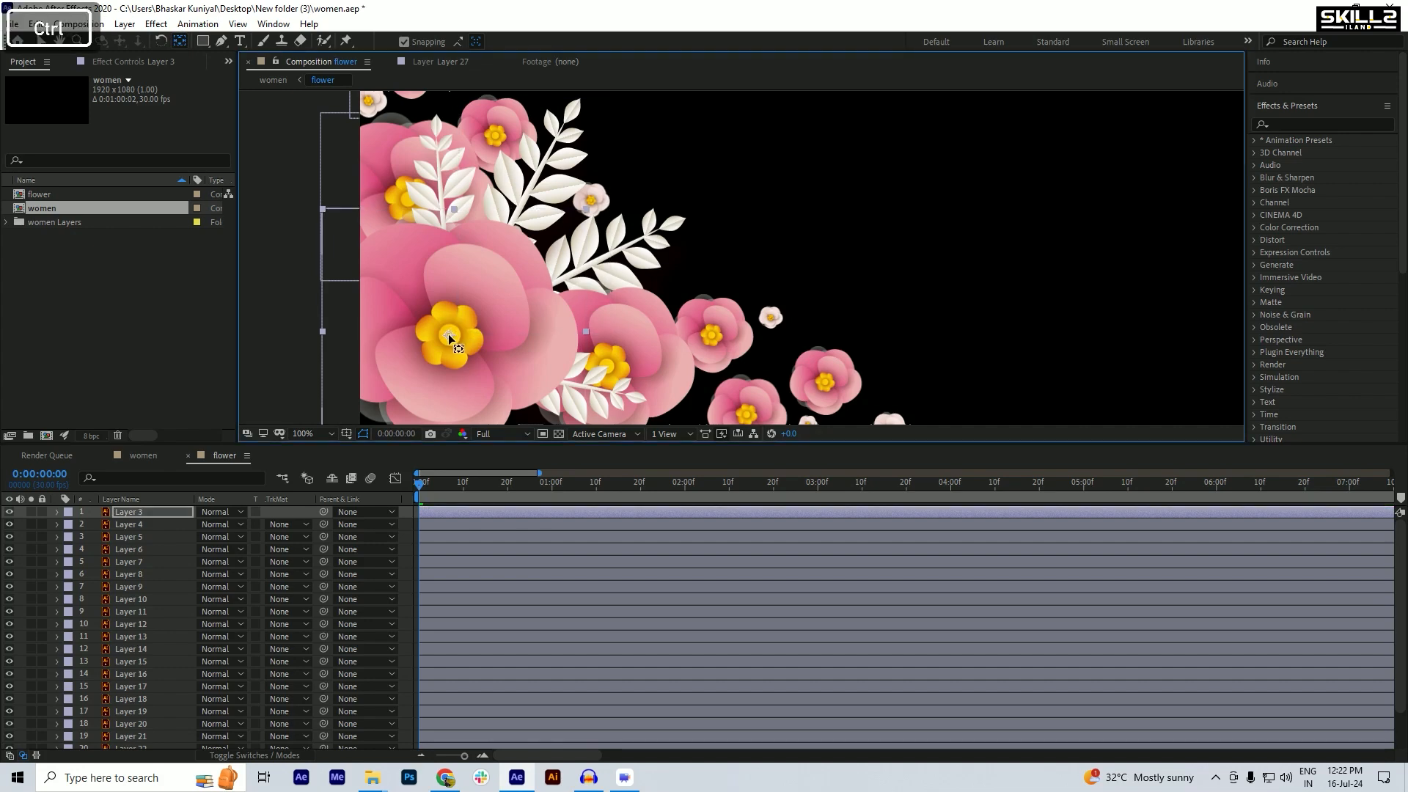
key(ctrl+s)
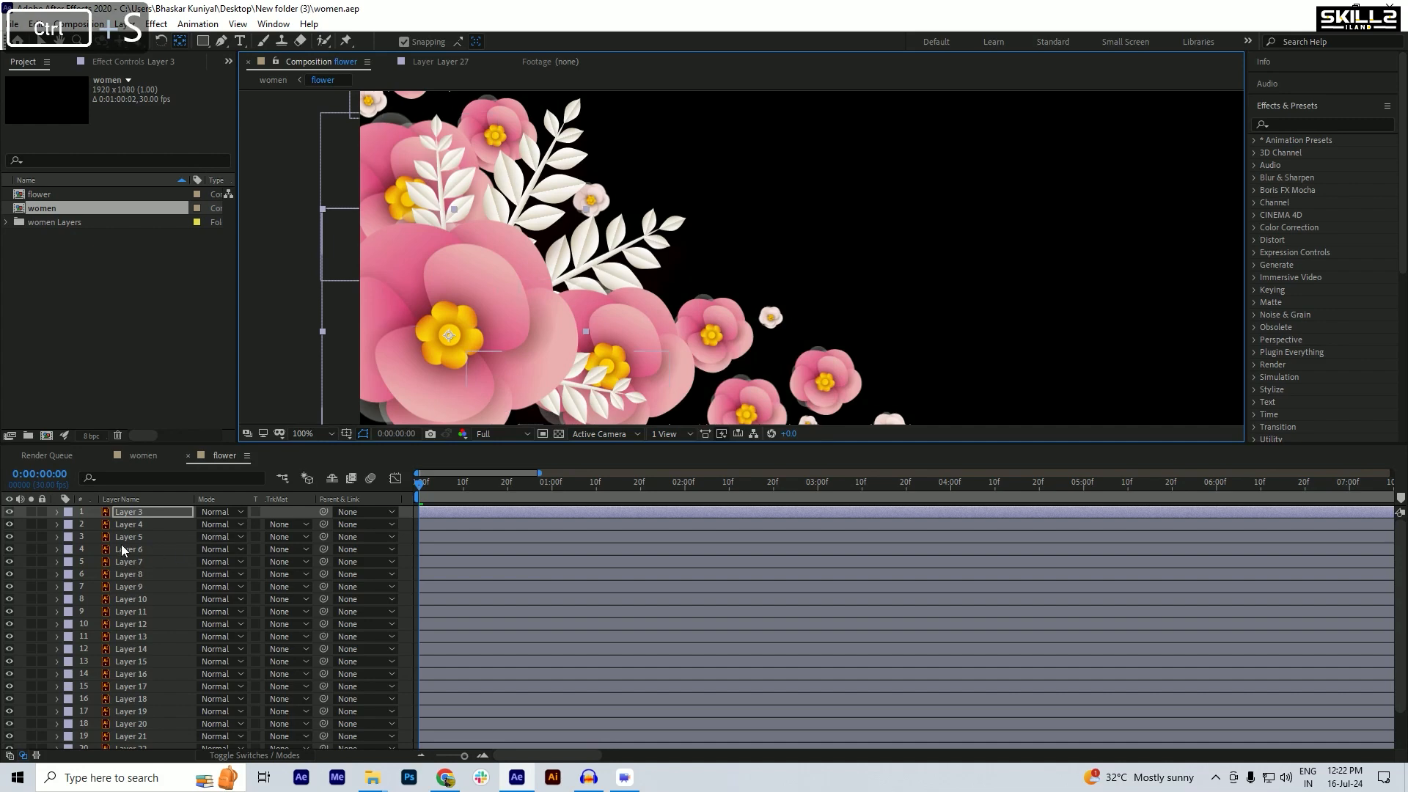
- Add the expression wiggle(2,10) to Layer 4's Rotation and play back the leaf's movement
click(134, 523)
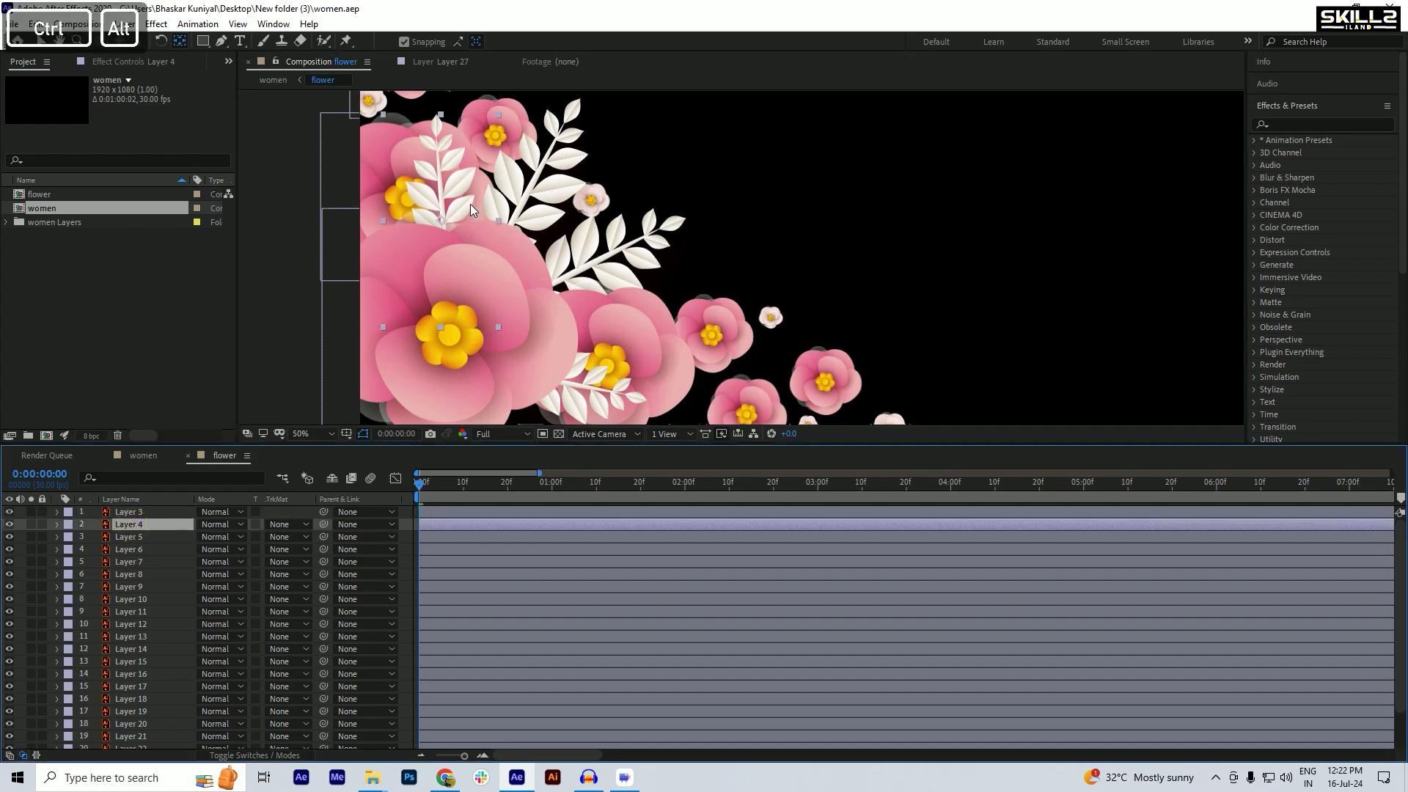
scroll(466, 203, up, 2)
key(ctrl+s)
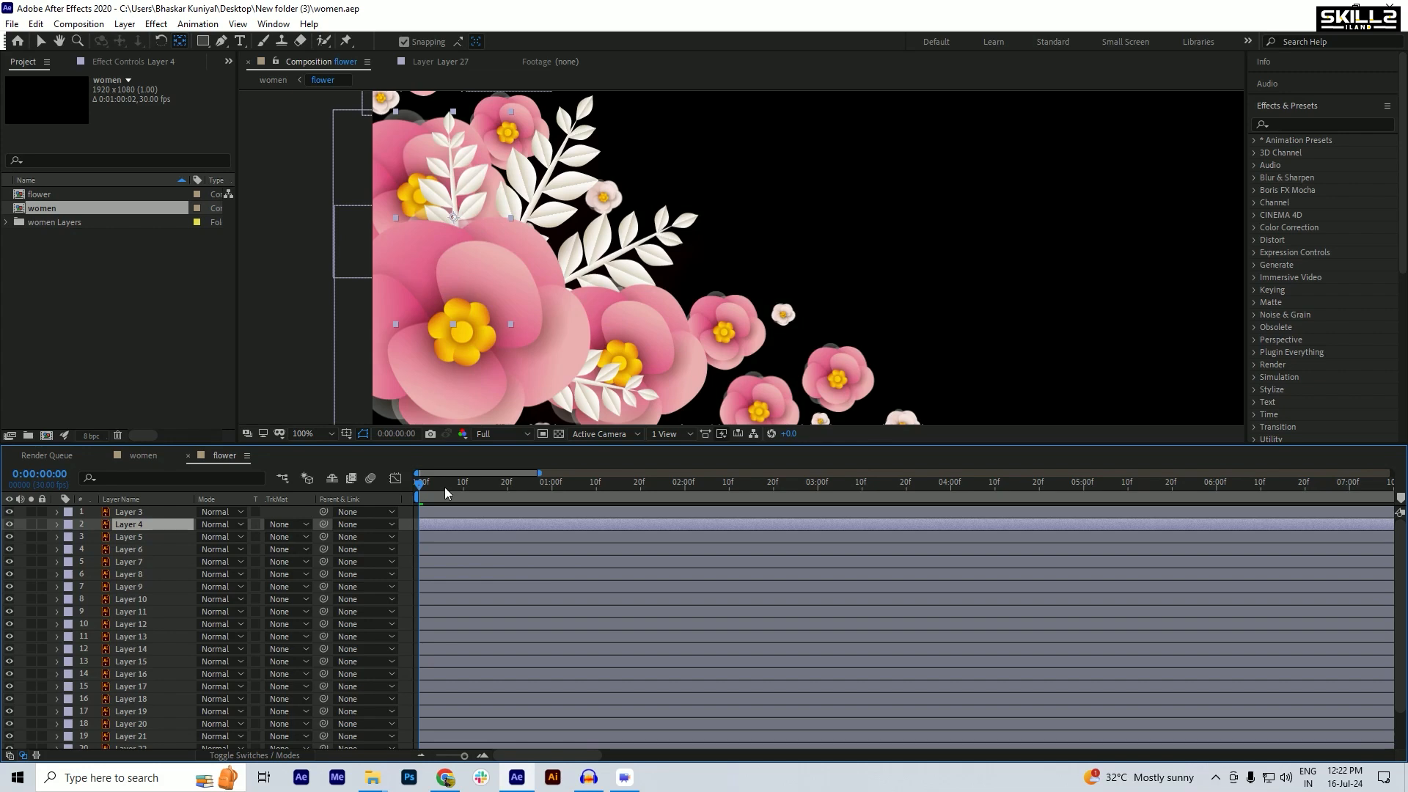
key(p)
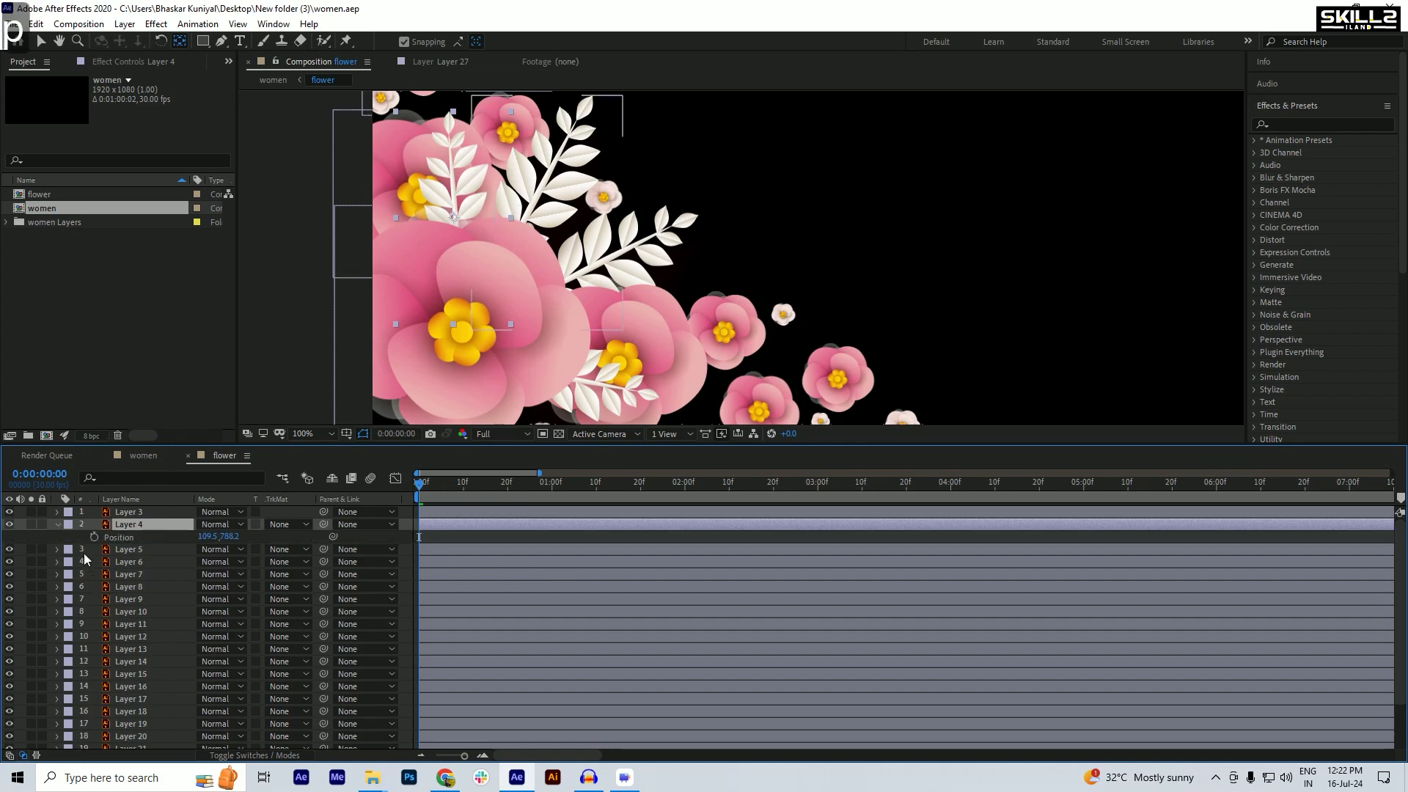
key(r)
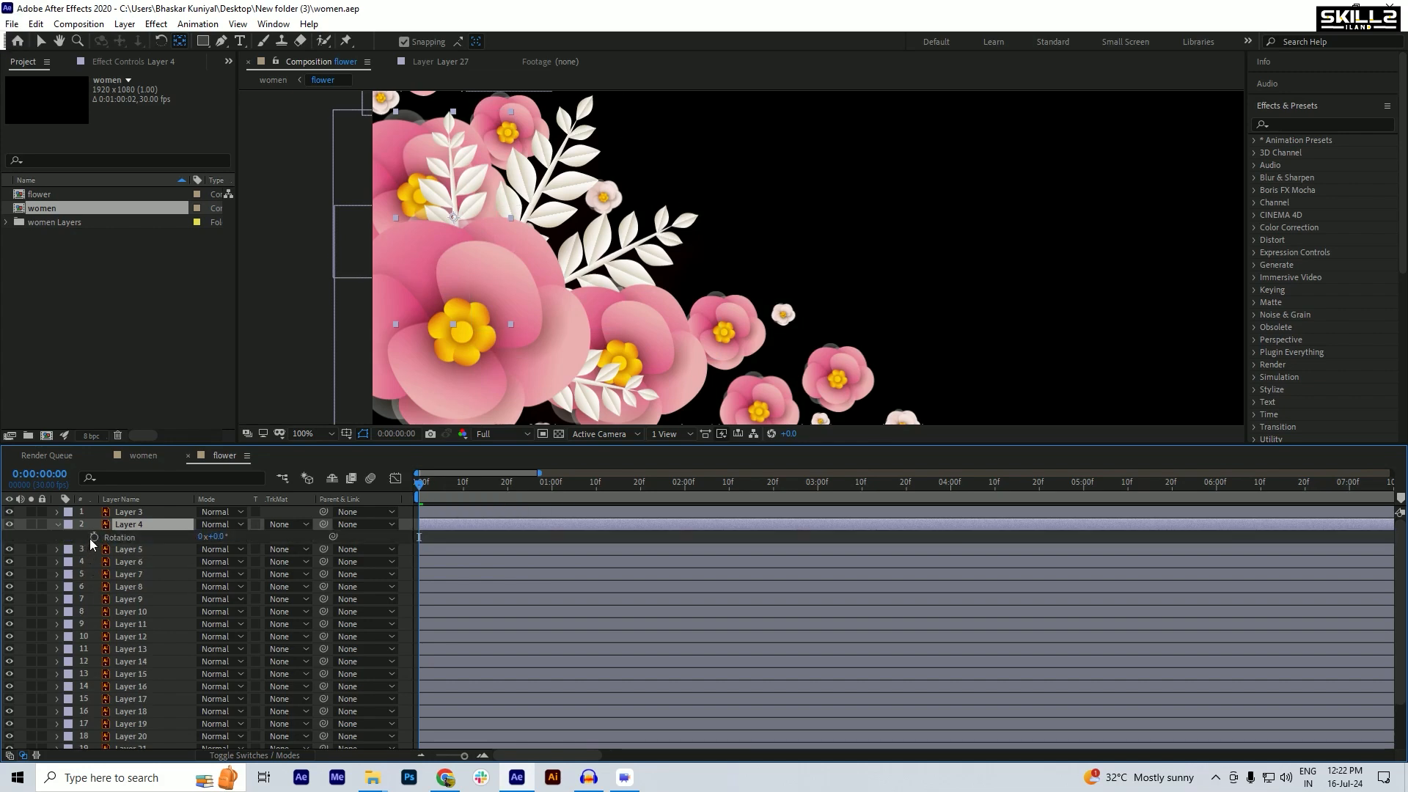
alt+click(93, 538)
text(wiggle(2,10))
key(Return)
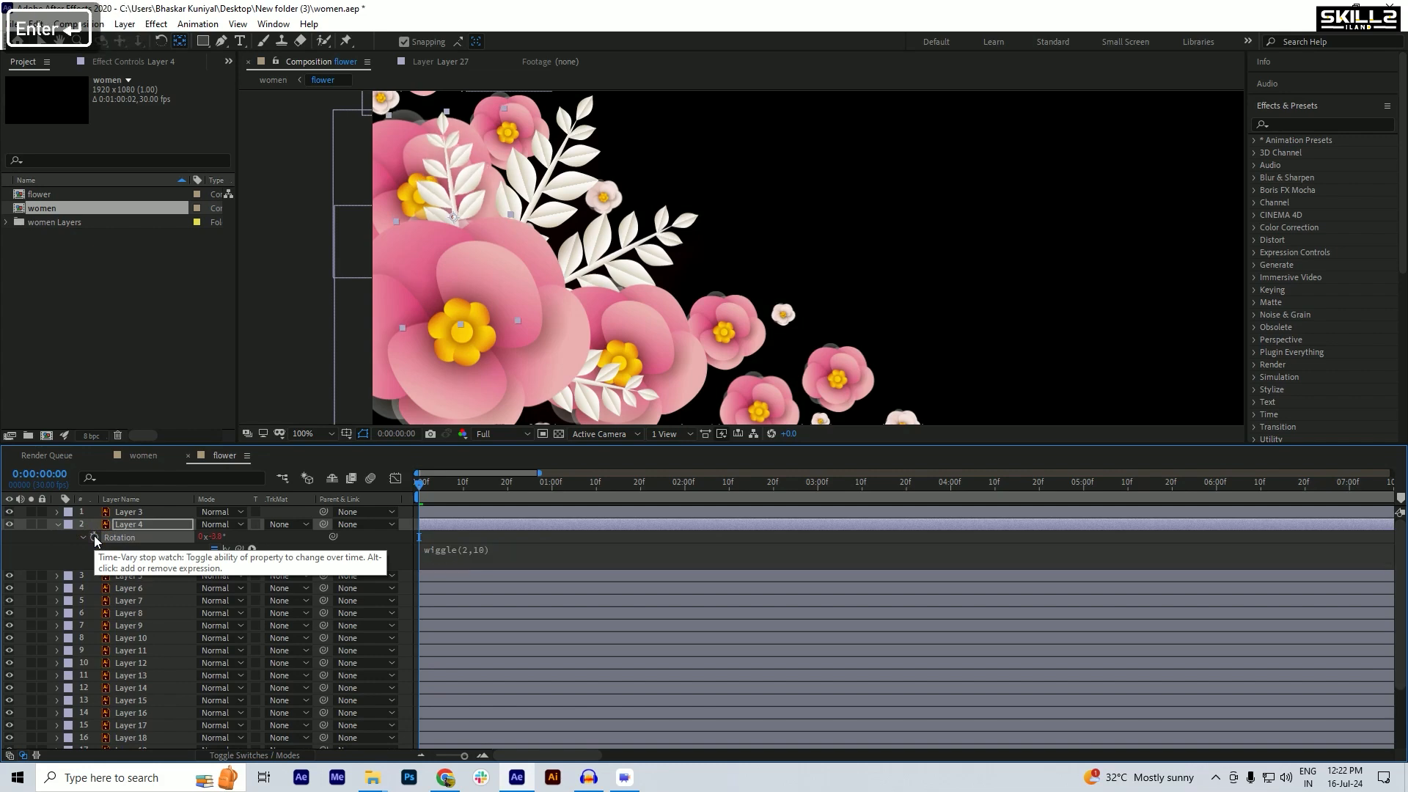
key(space)
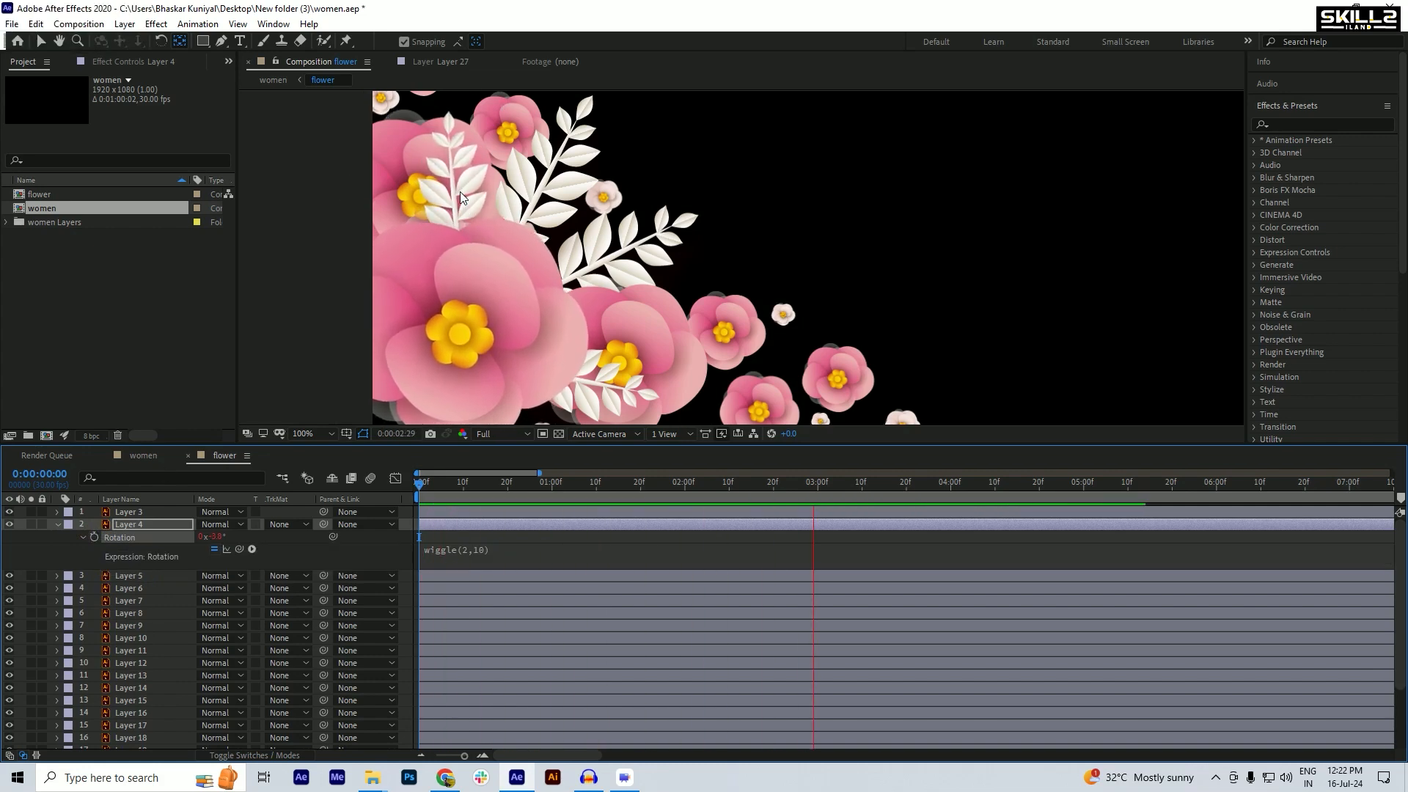
key(space)
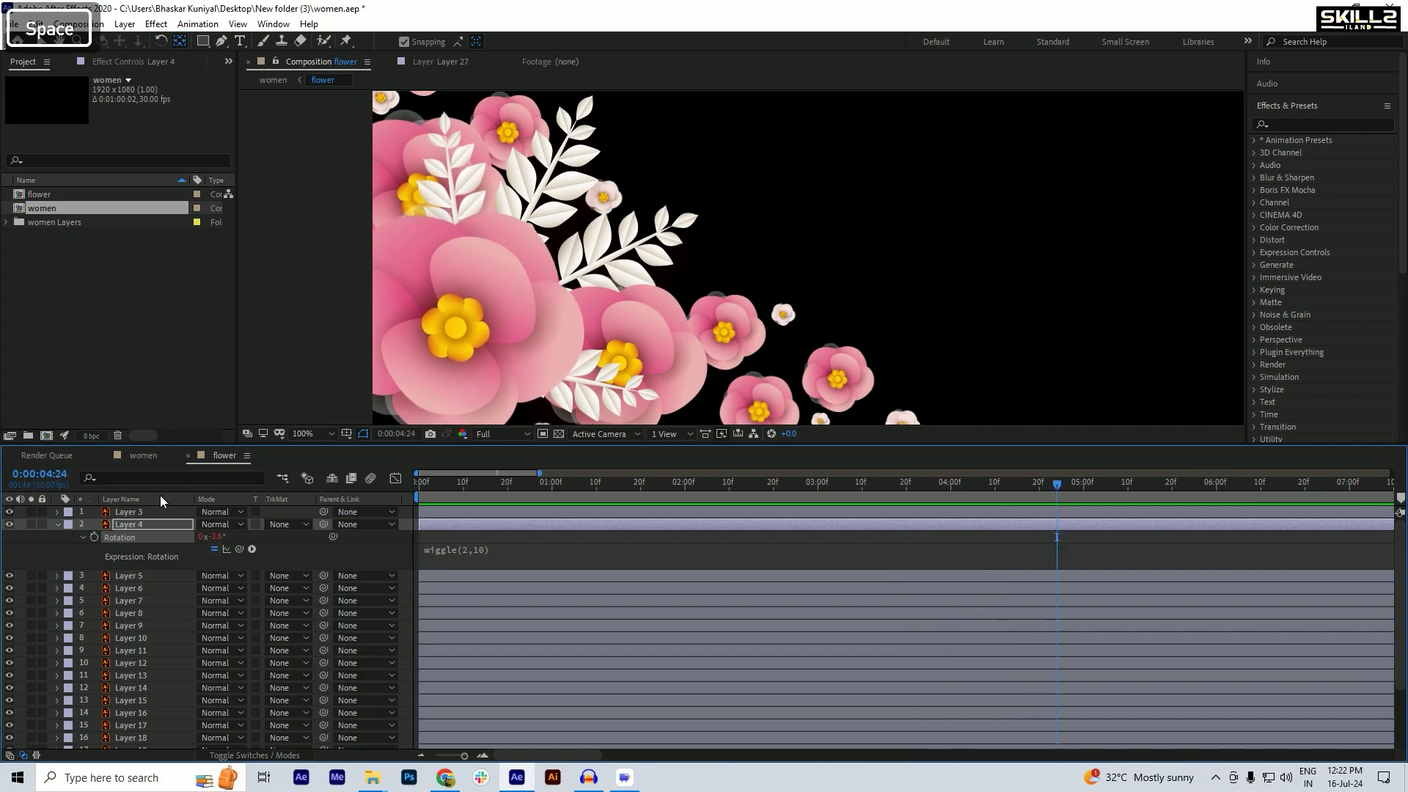
- Move Layer 4's anchor point down below the leaf's stem, over the large flower, and play back the animation
click(58, 524)
click(119, 523)
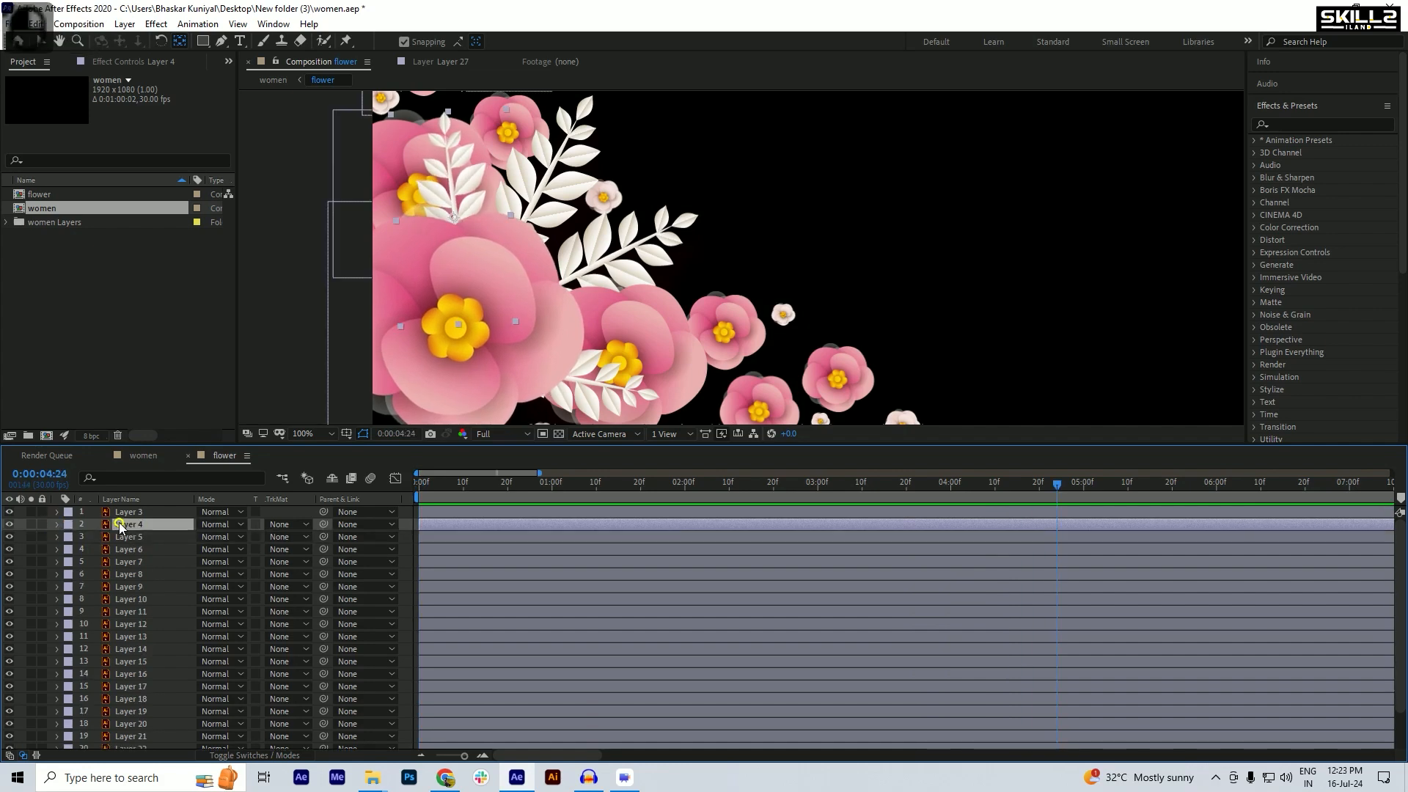
click(454, 217)
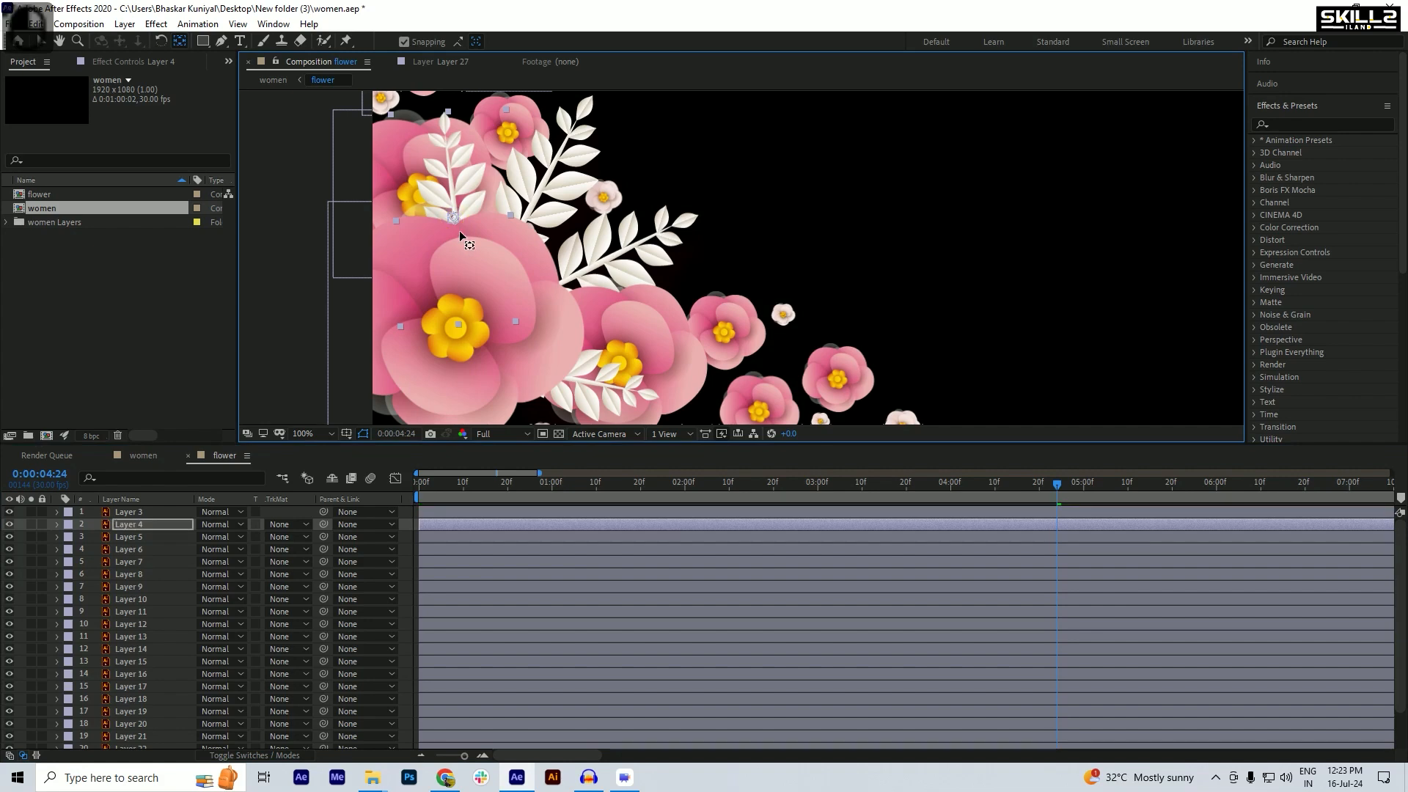
drag(459, 230, 459, 244)
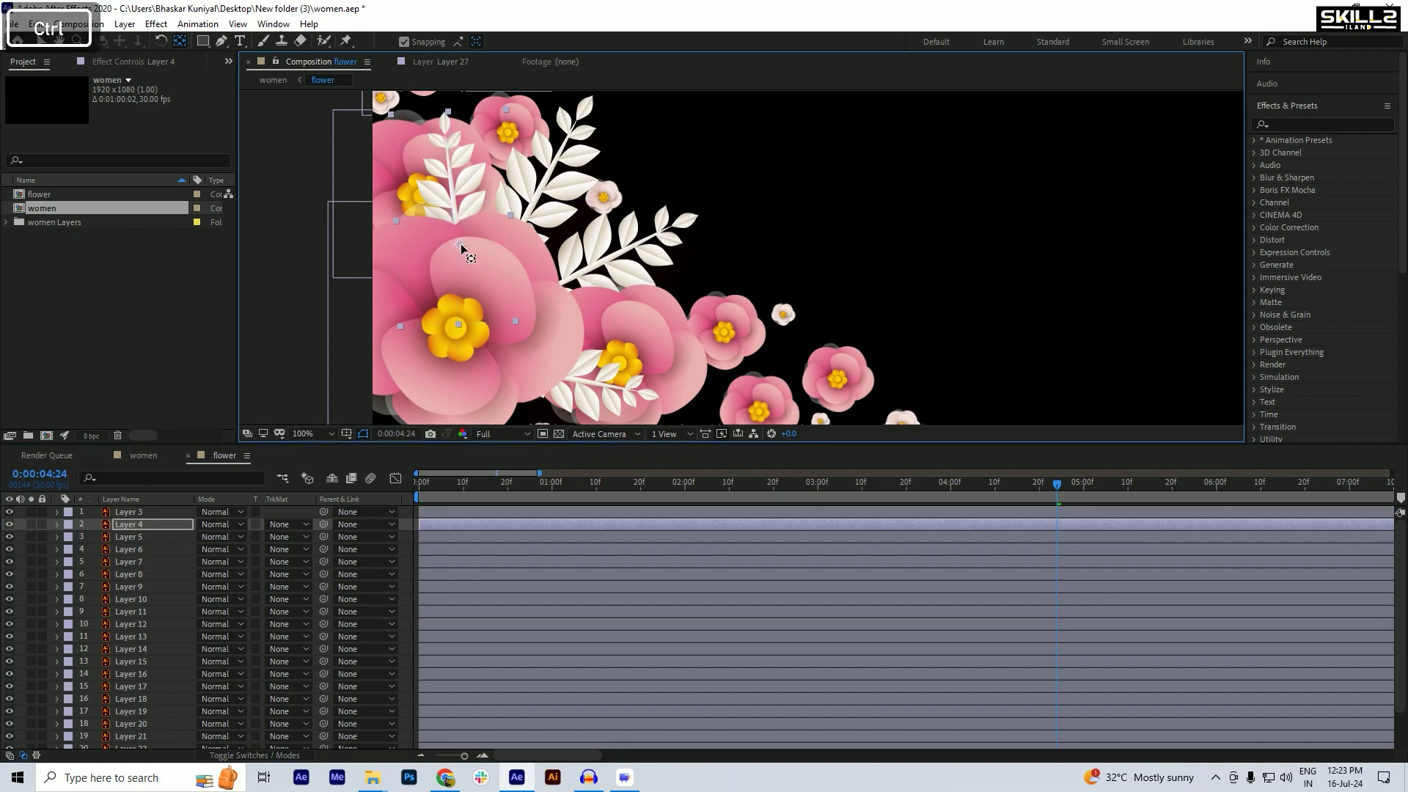
key(space)
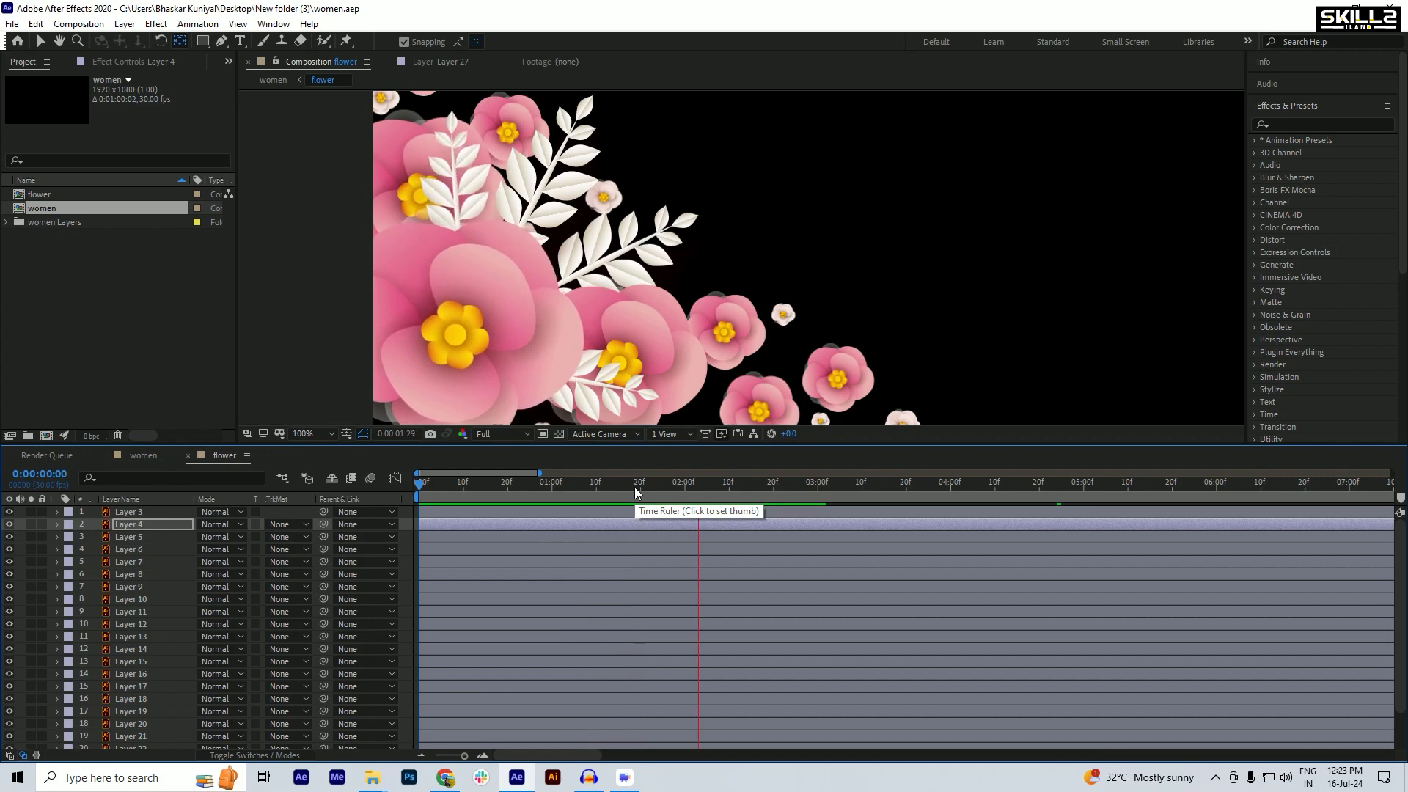
- Move Layer 5's anchor point to the base of its leaf stem on the large flower and save the project
click(511, 238)
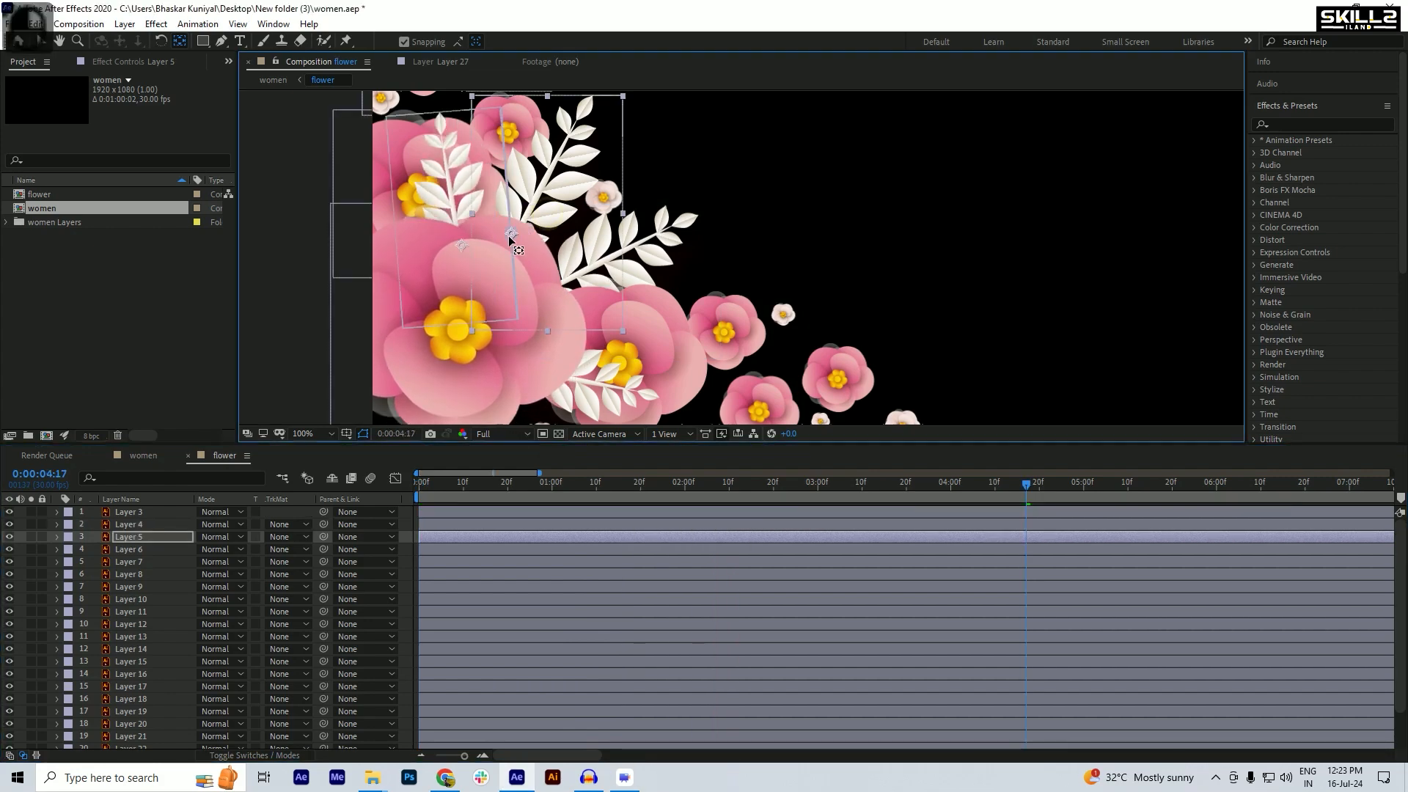
drag(510, 234, 507, 245)
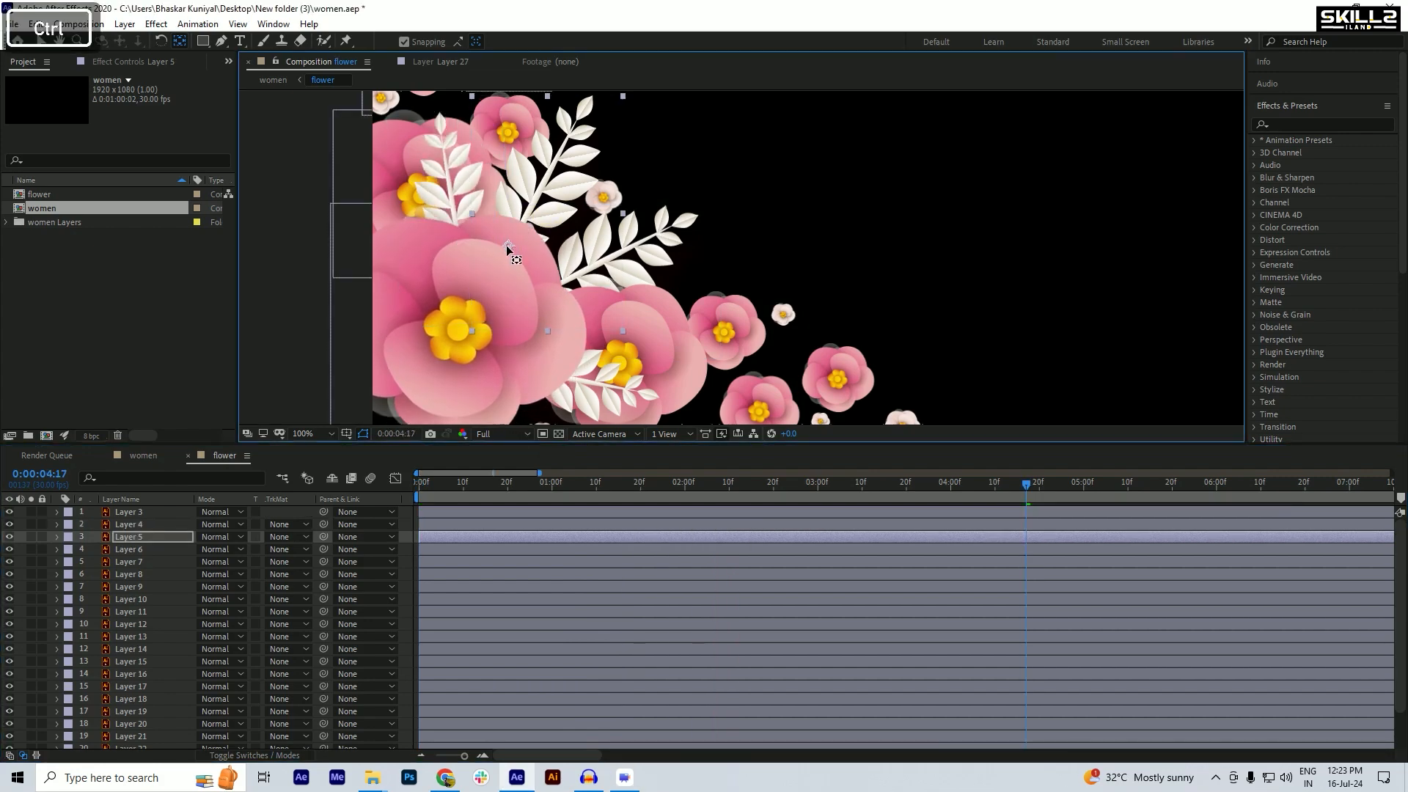
key(ctrl+s)
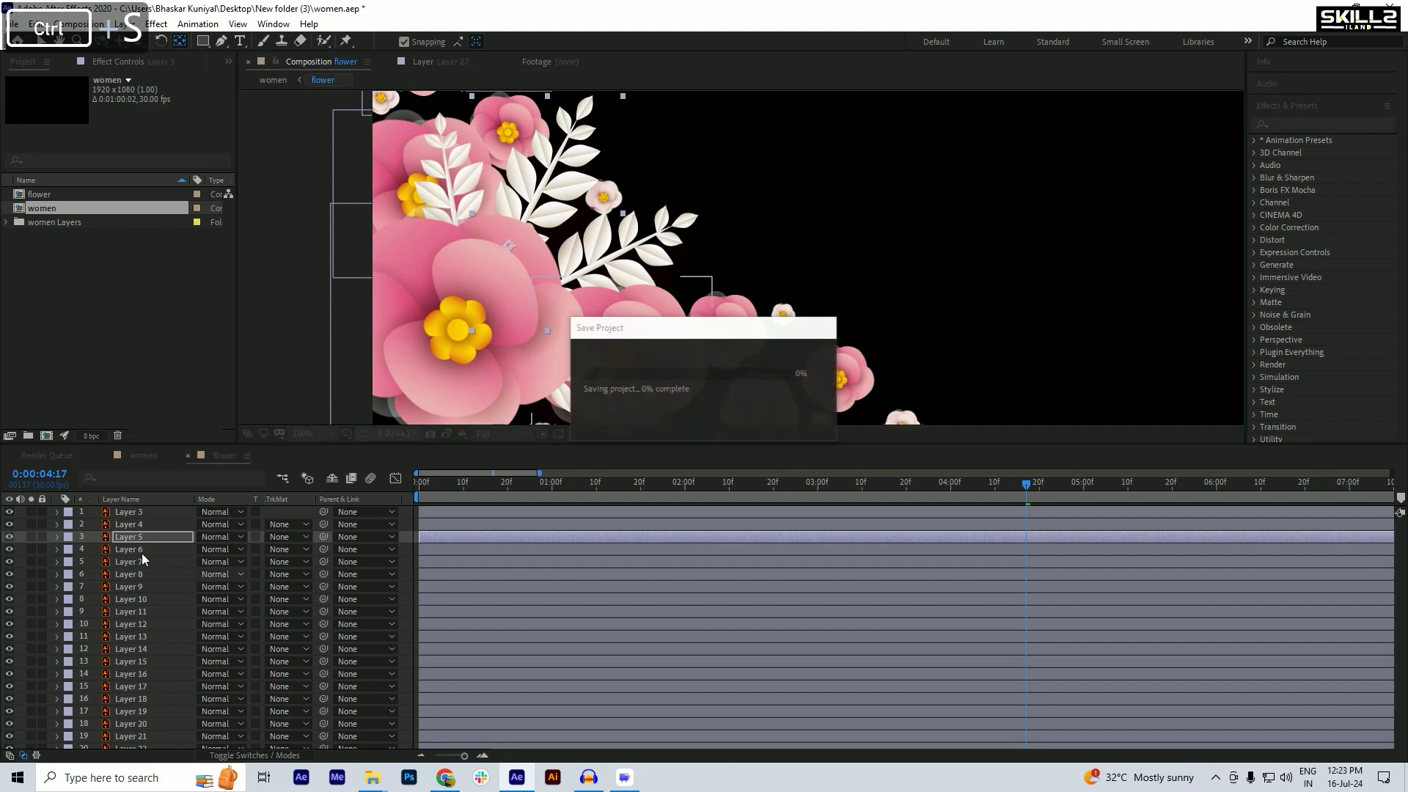
- Add the expression wiggle(2,10) to Layer 5's Rotation, collapse the layer and save the project
key(r)
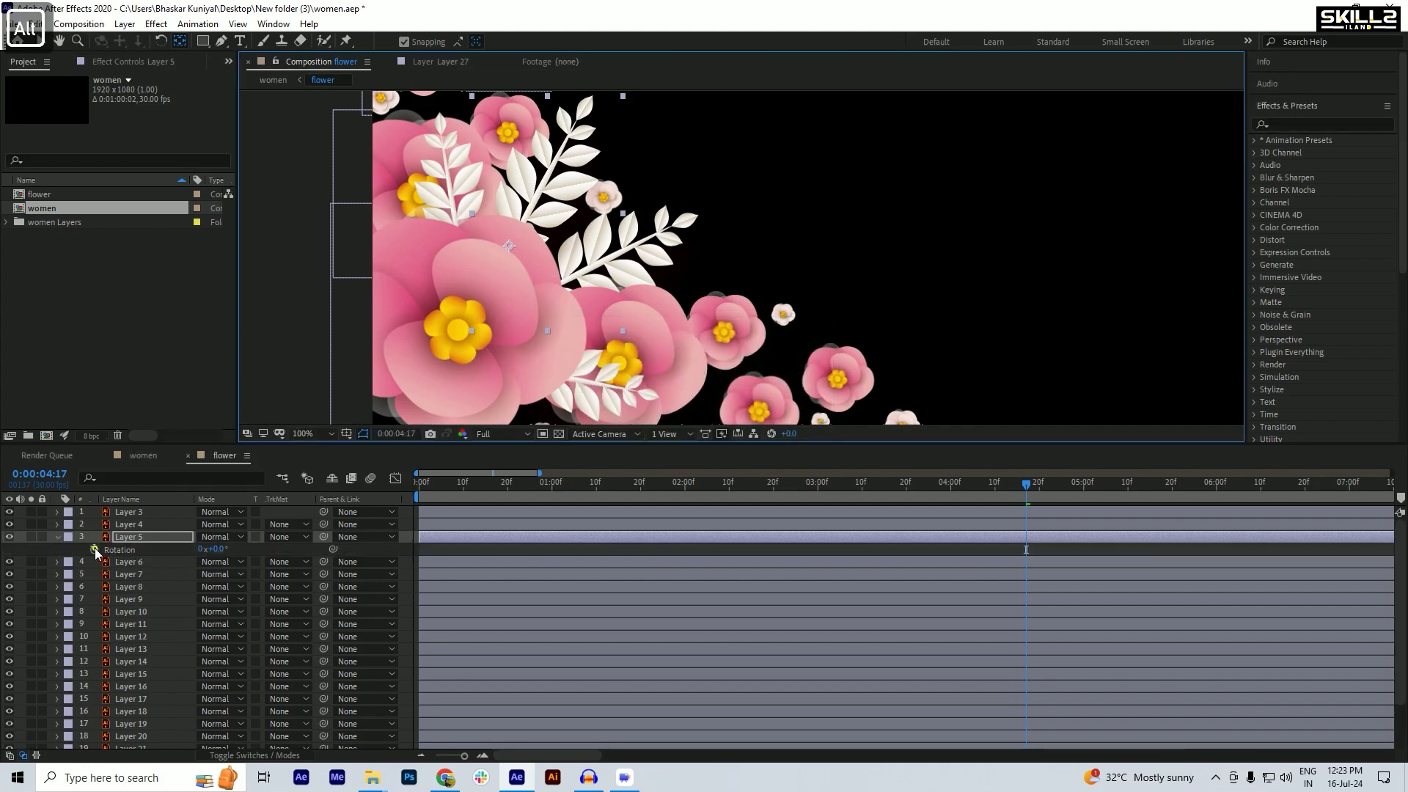
alt+click(95, 548)
key(KP_Enter)
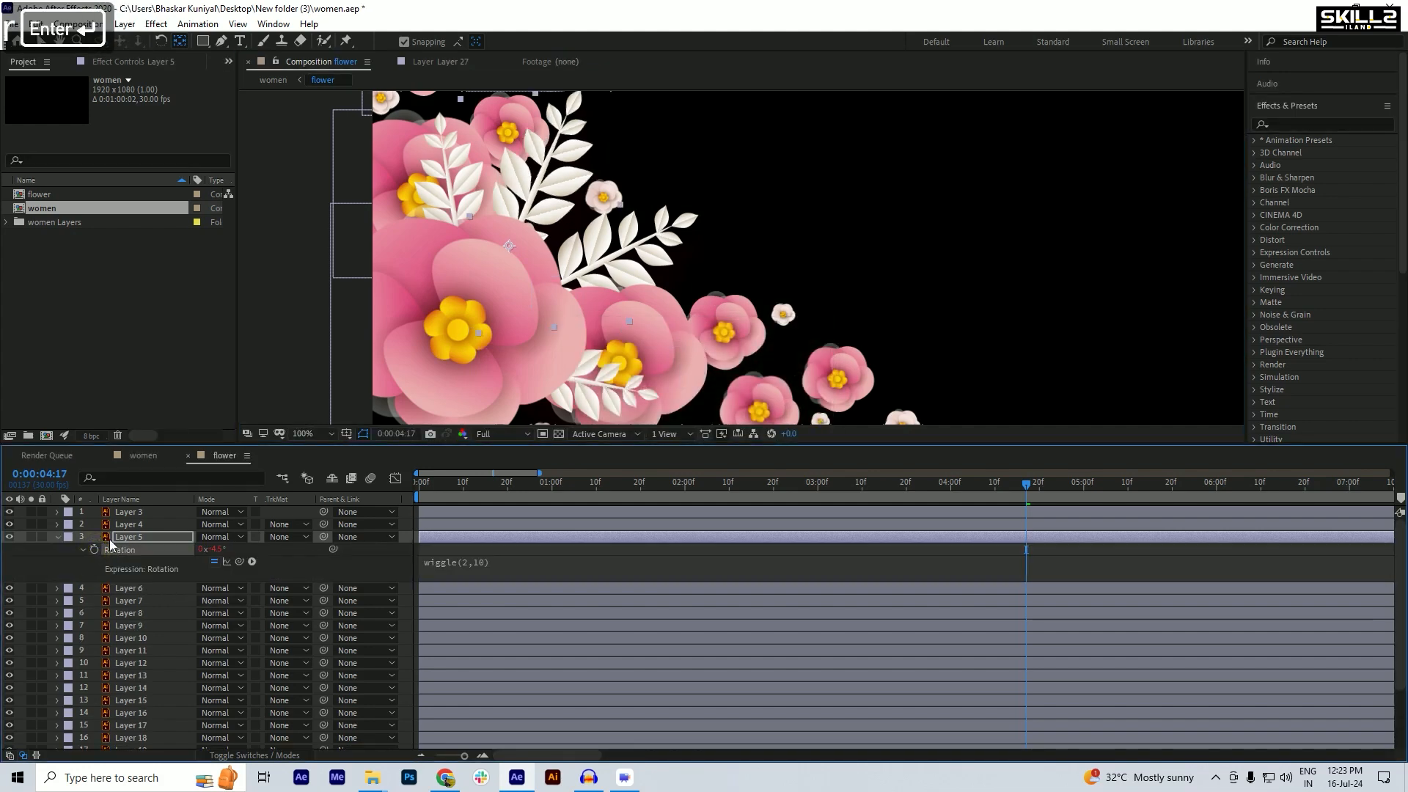
click(59, 536)
key(ctrl+s)
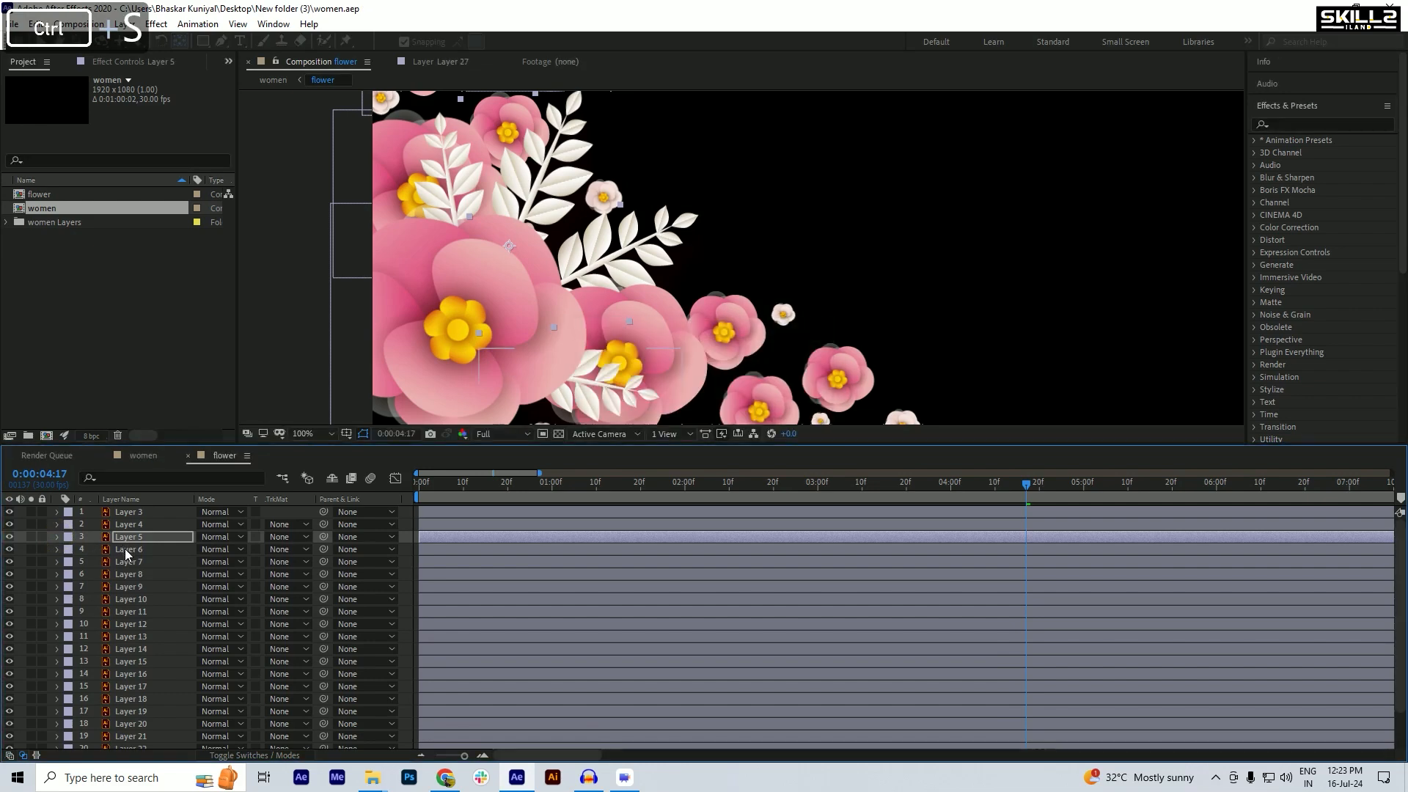
- Identify Layer 6 by toggling its visibility, move its anchor point to the leaf's stem end over the large flower and save
click(125, 549)
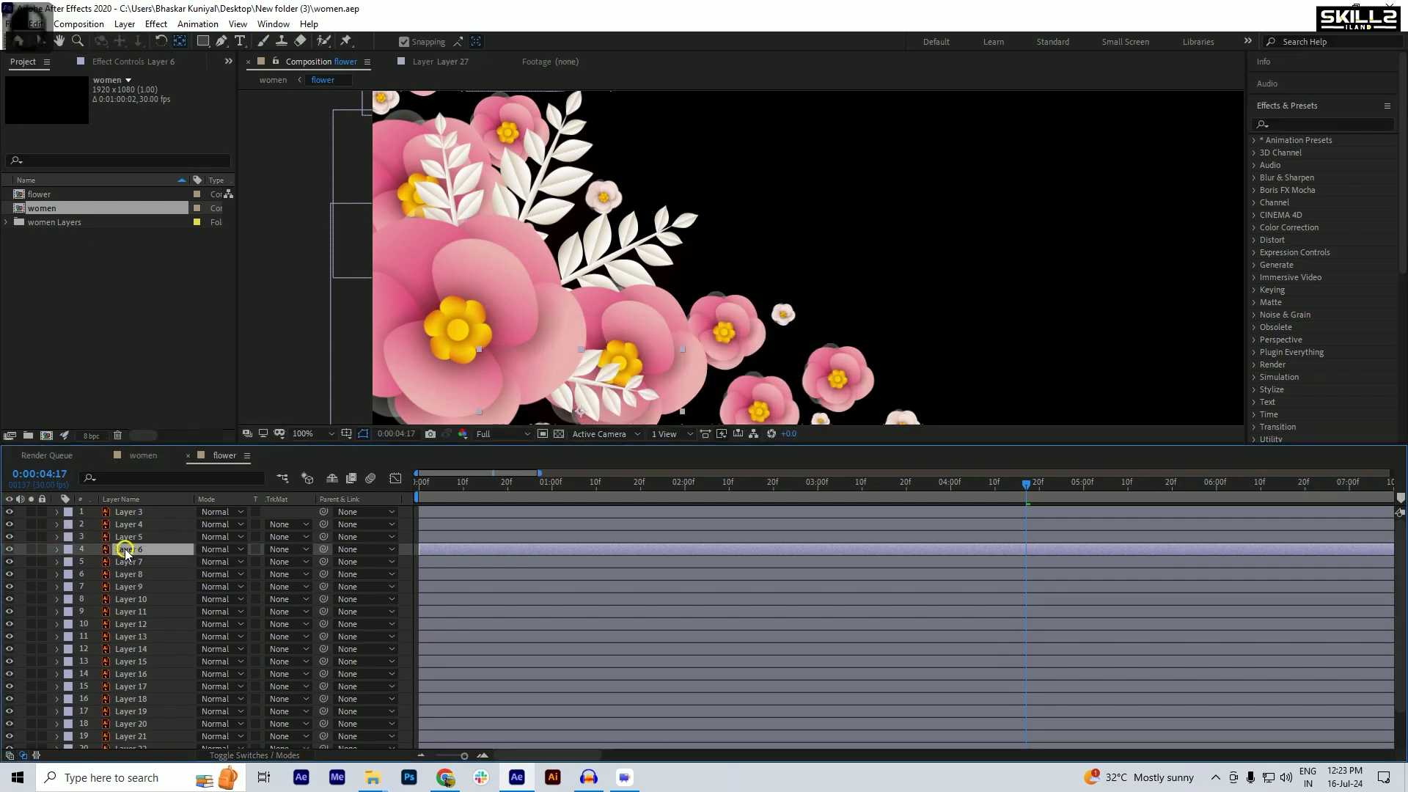
click(9, 550)
click(9, 549)
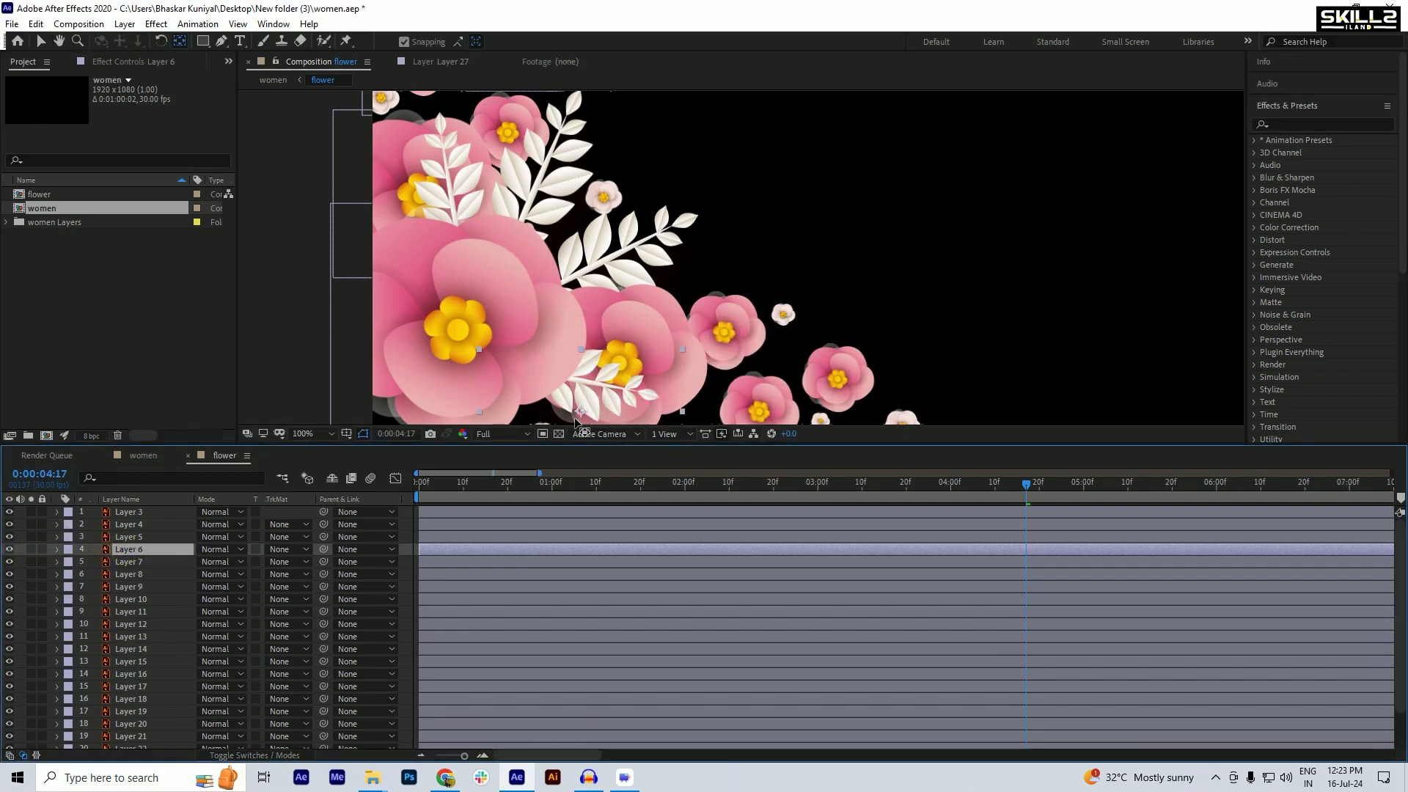
drag(581, 411, 509, 366)
key(ctrl+s)
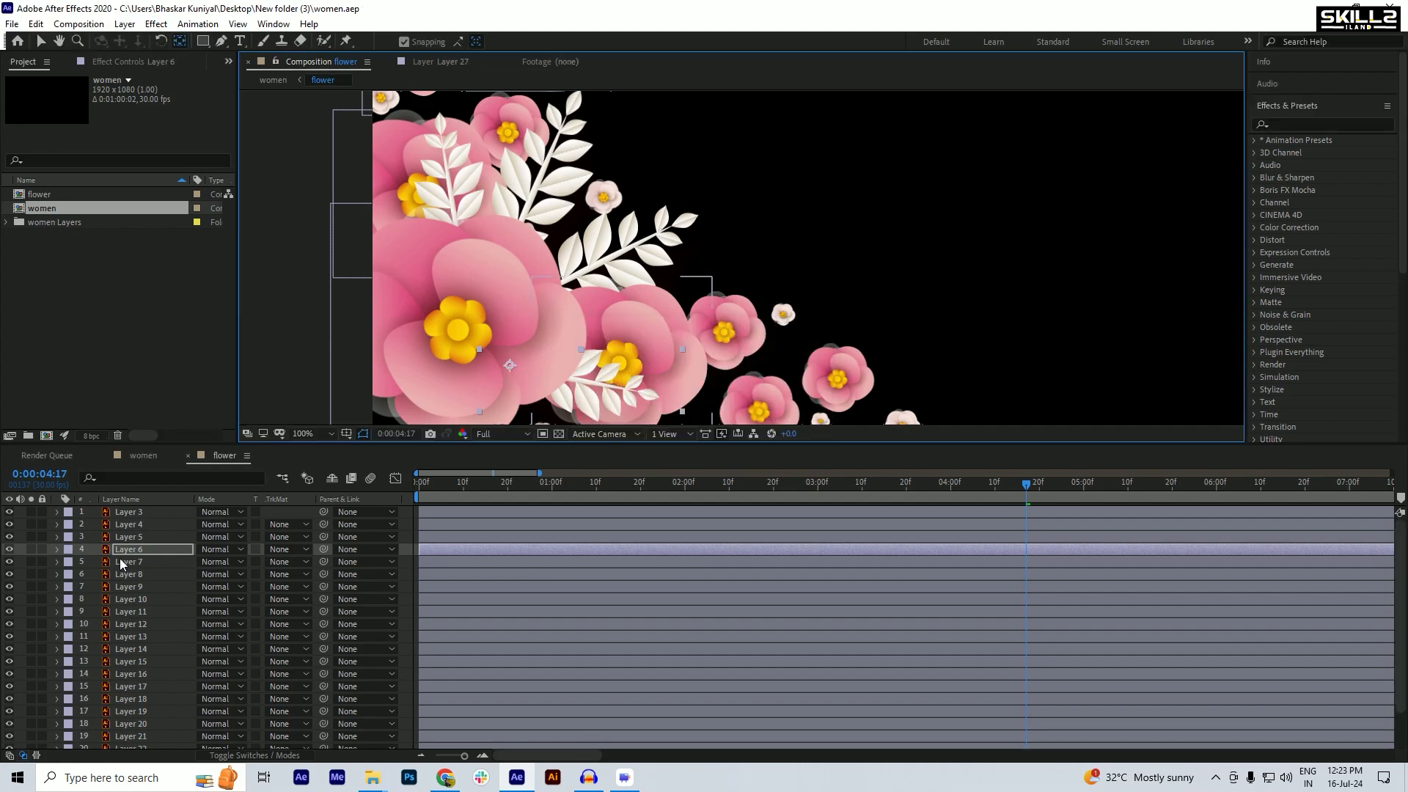
- Add the expression wiggle(2,10) to Layer 6's Rotation and collapse the layer
key(r)
alt+click(97, 562)
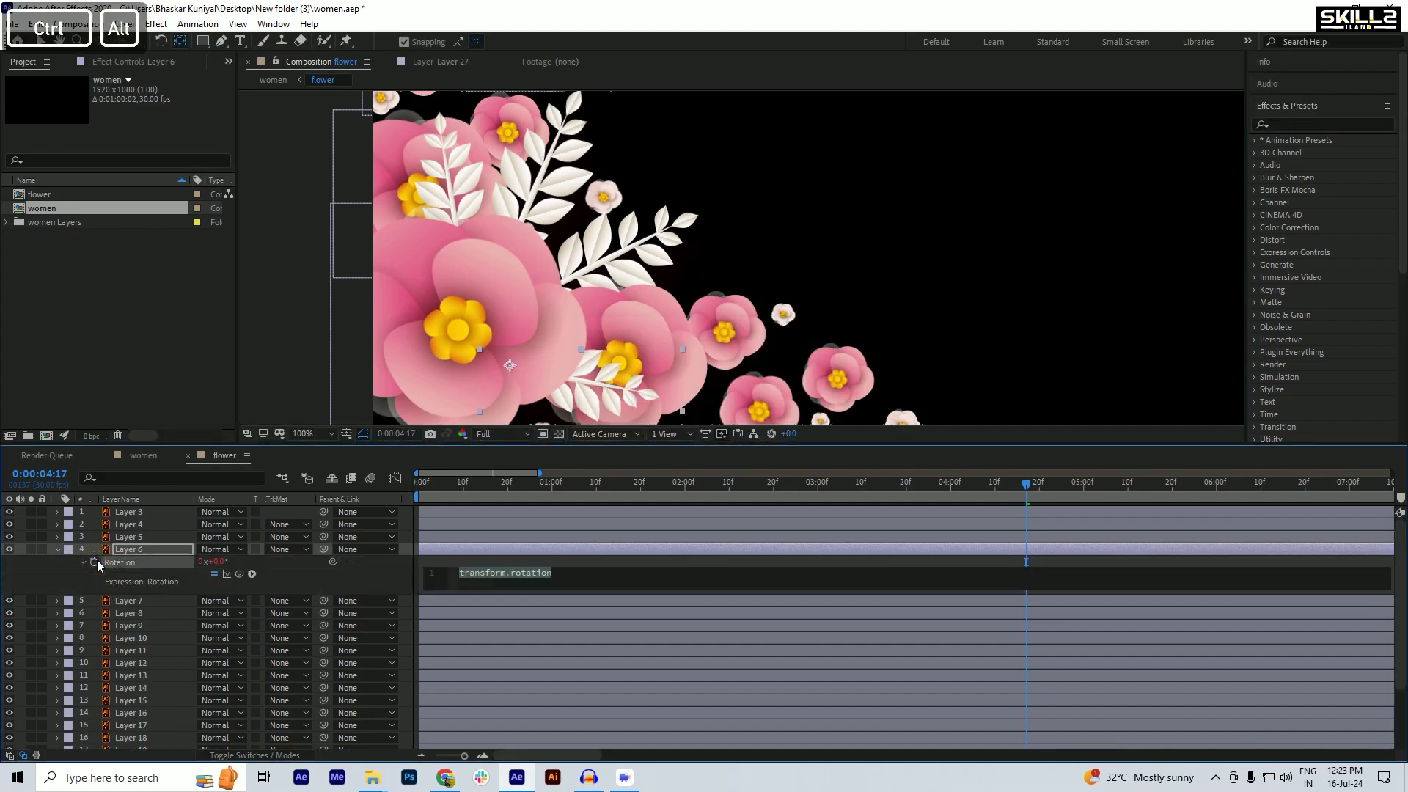
text(wiggle(2,10))
key(KP_Enter)
click(59, 550)
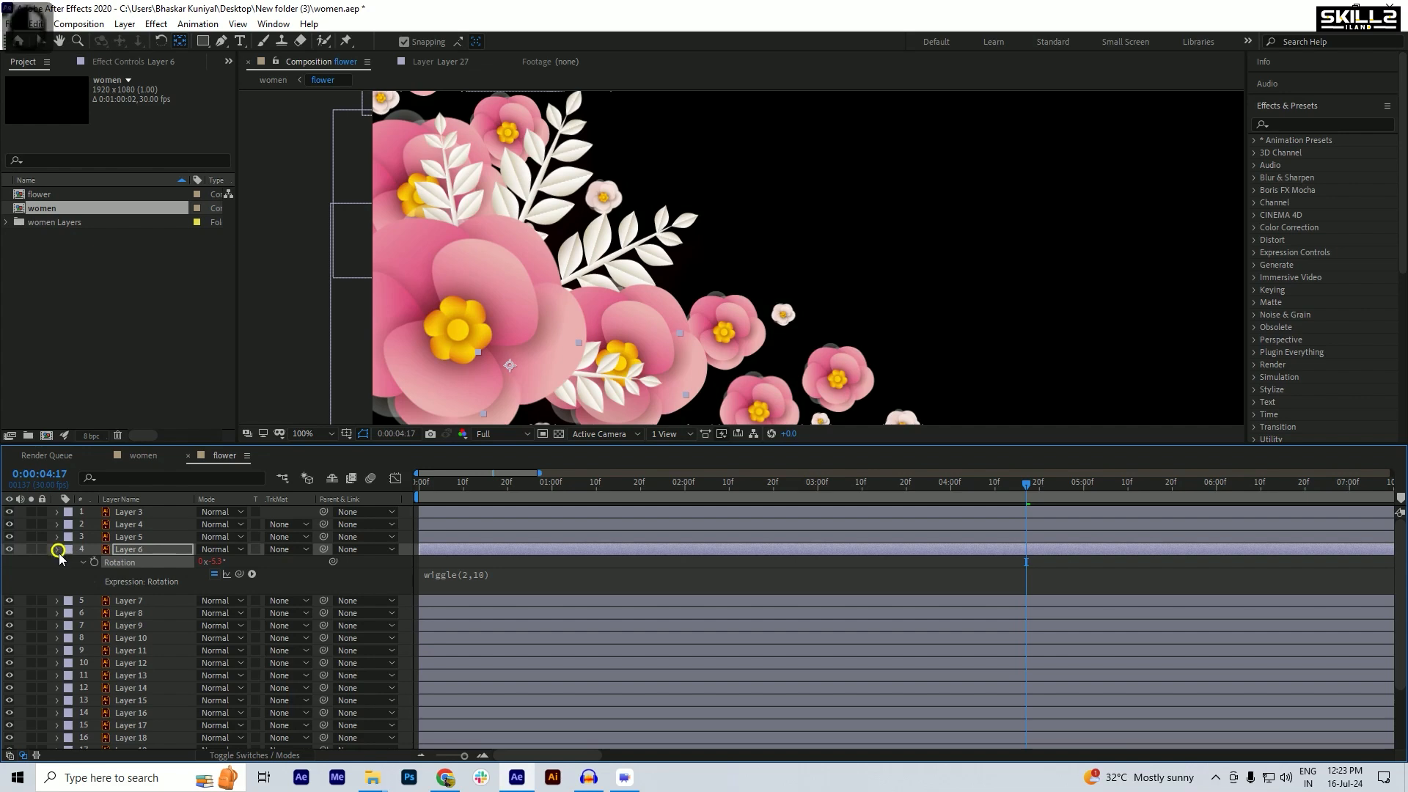
- Save the project and move Layer 7's anchor point to the yellow centre of its pink flower
click(146, 561)
key(ctrl+s)
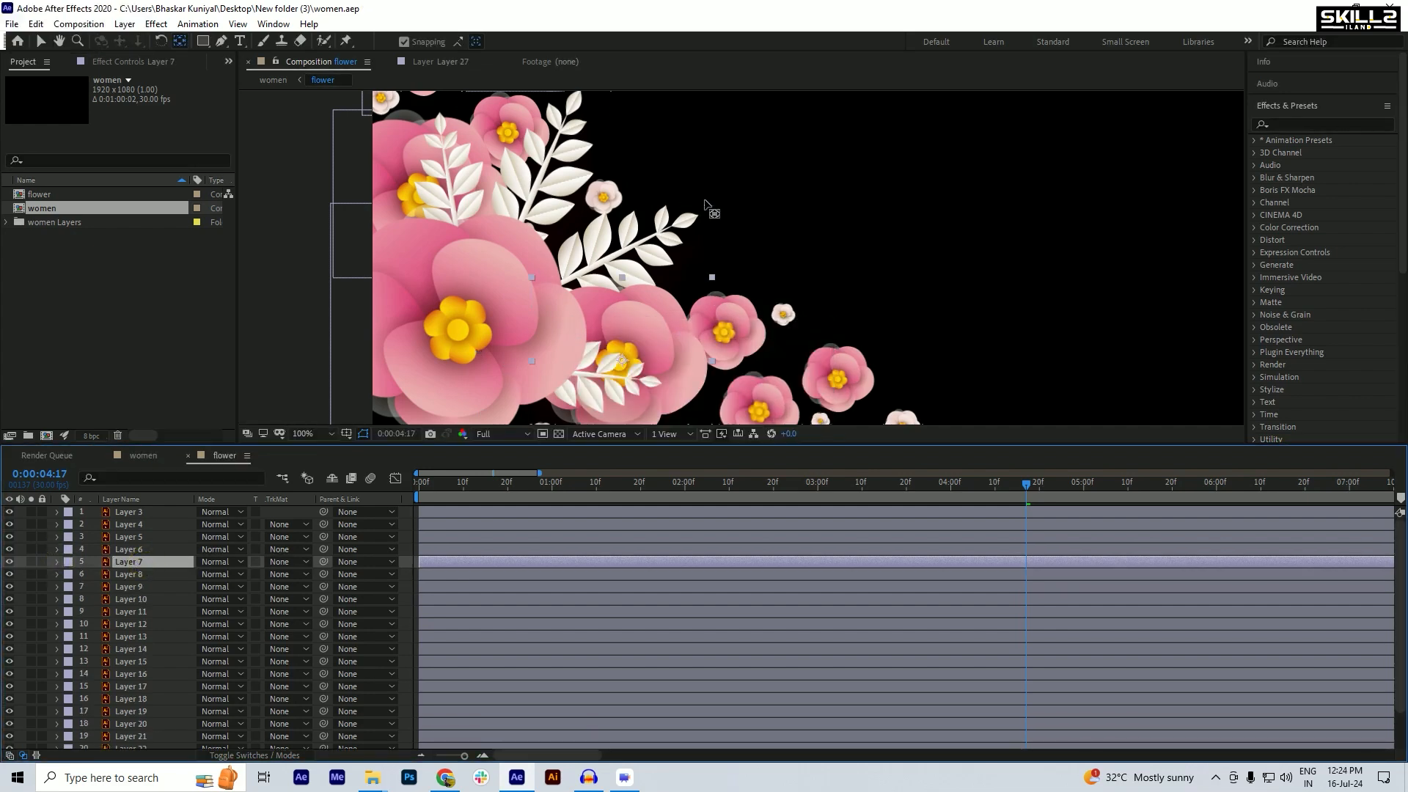
scroll(706, 199, down, 1)
scroll(702, 205, up, 1)
key(ctrl+alt+Home)
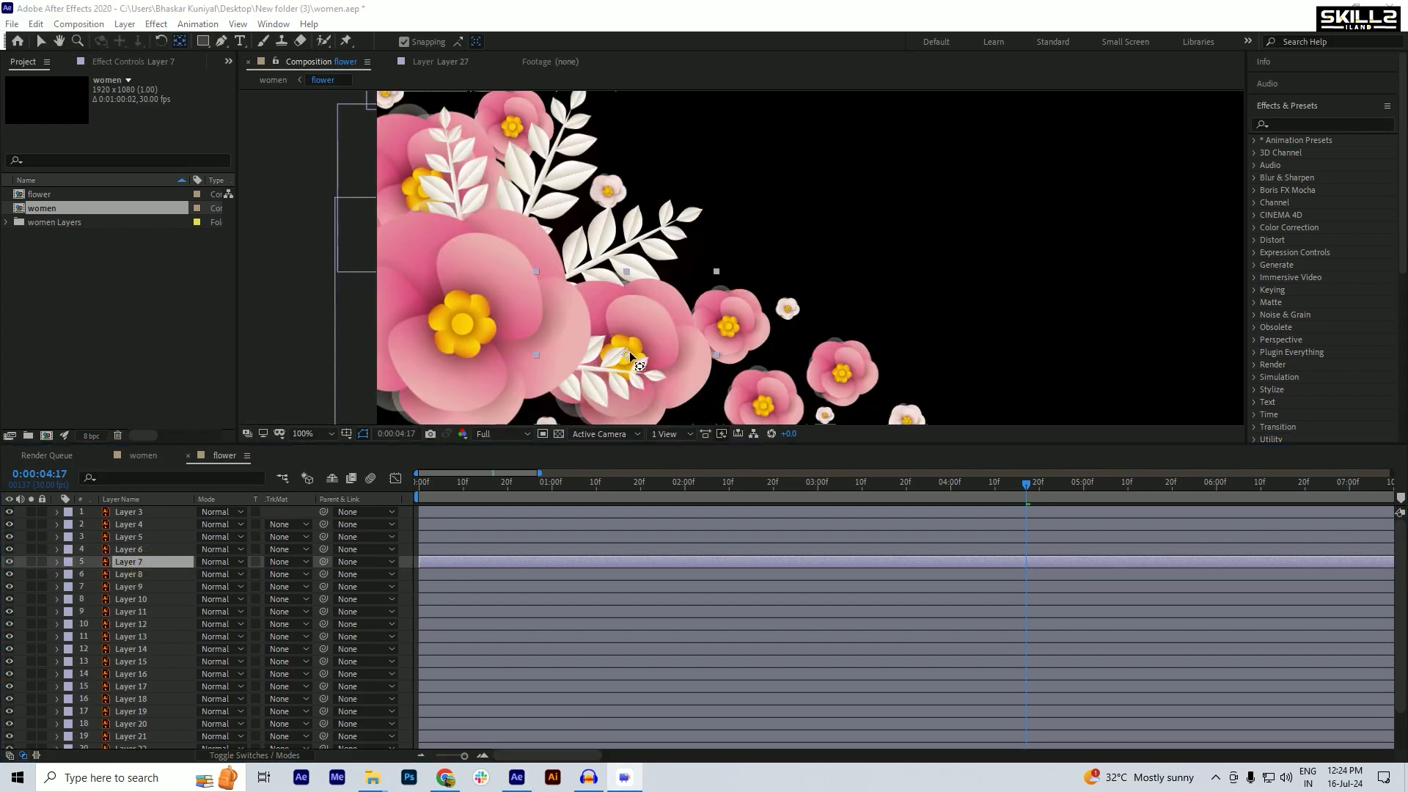
click(628, 352)
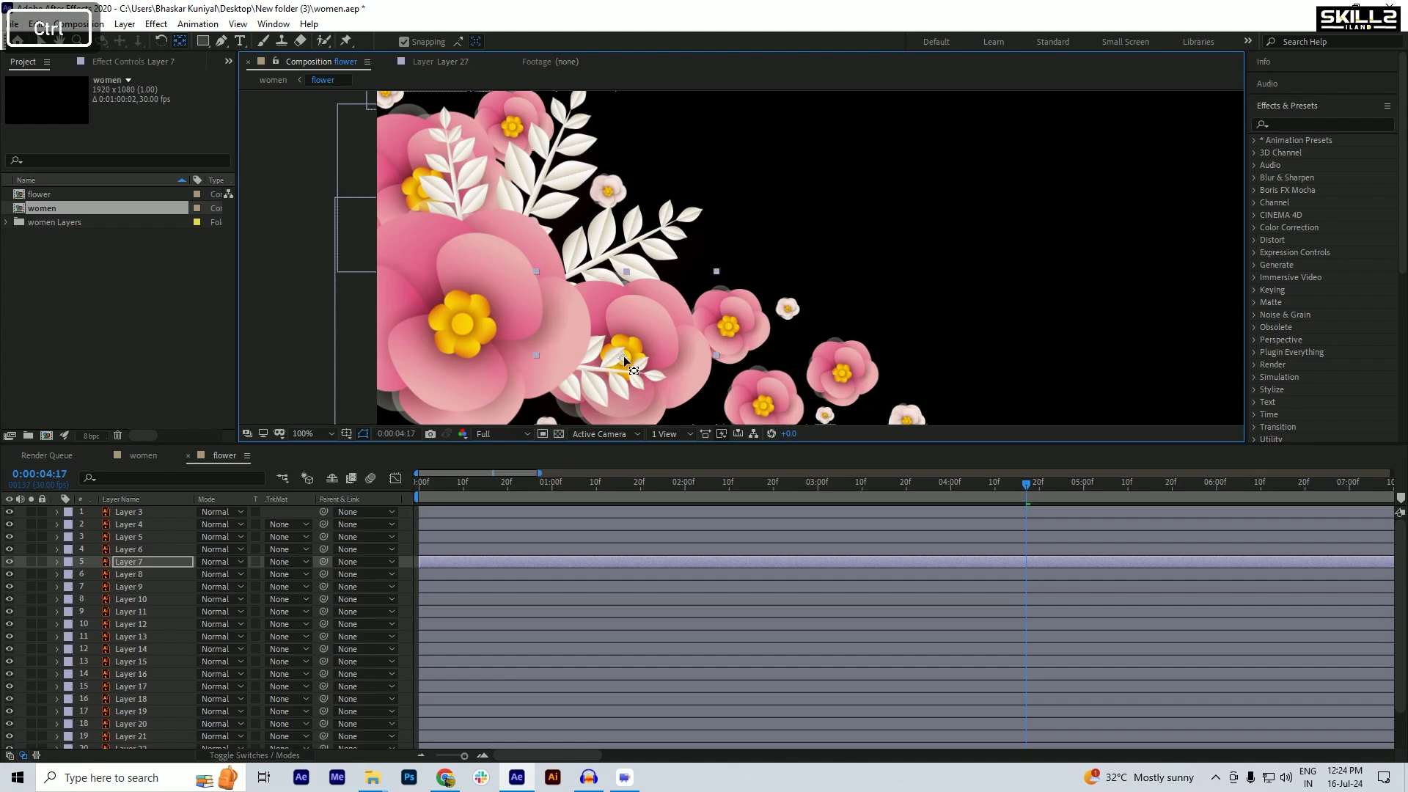
- Add the expression wiggle(2,10) to Layer 7's Position, save the project and collapse the layer
key(p)
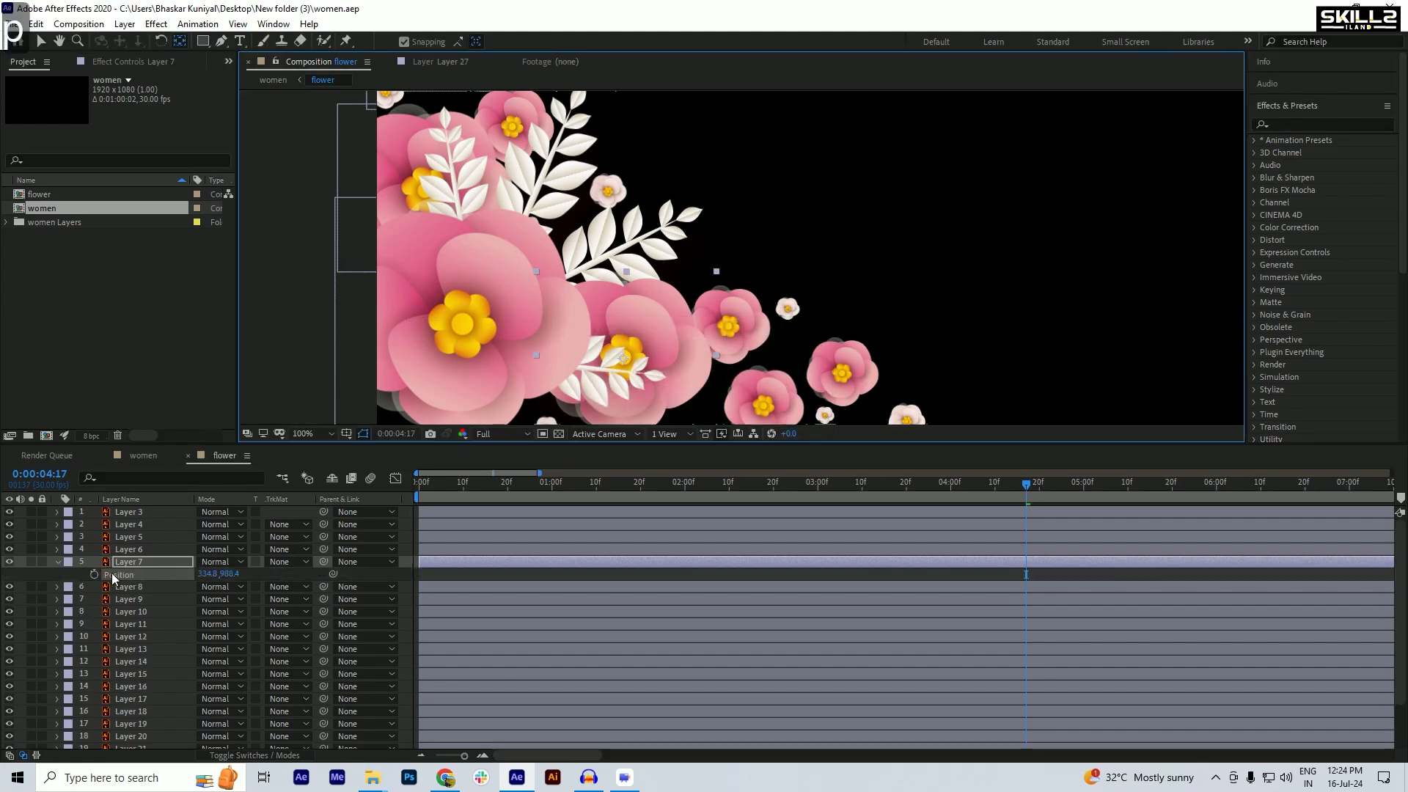
alt+click(94, 575)
text(wiggle(2,10))
key(Return)
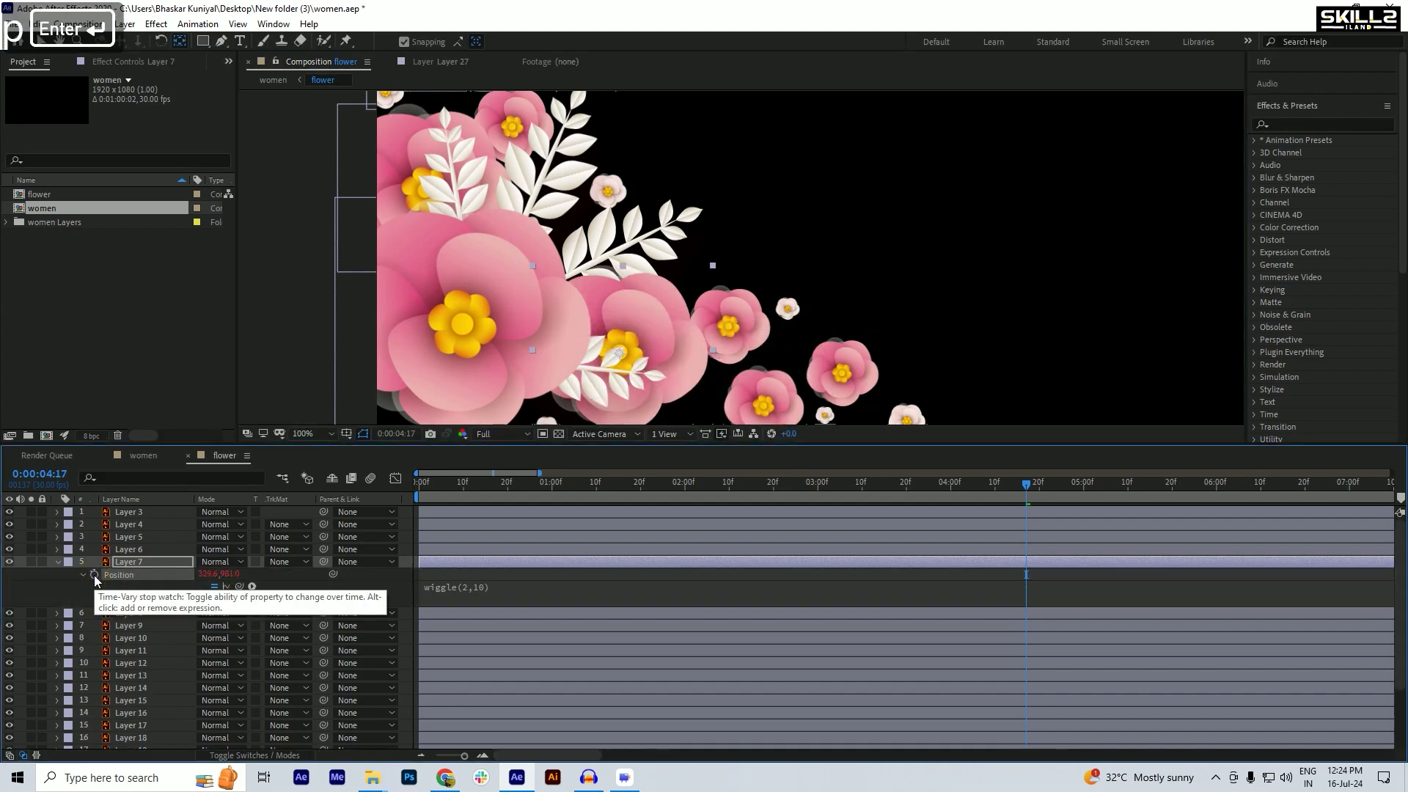
key(ctrl+s)
click(56, 561)
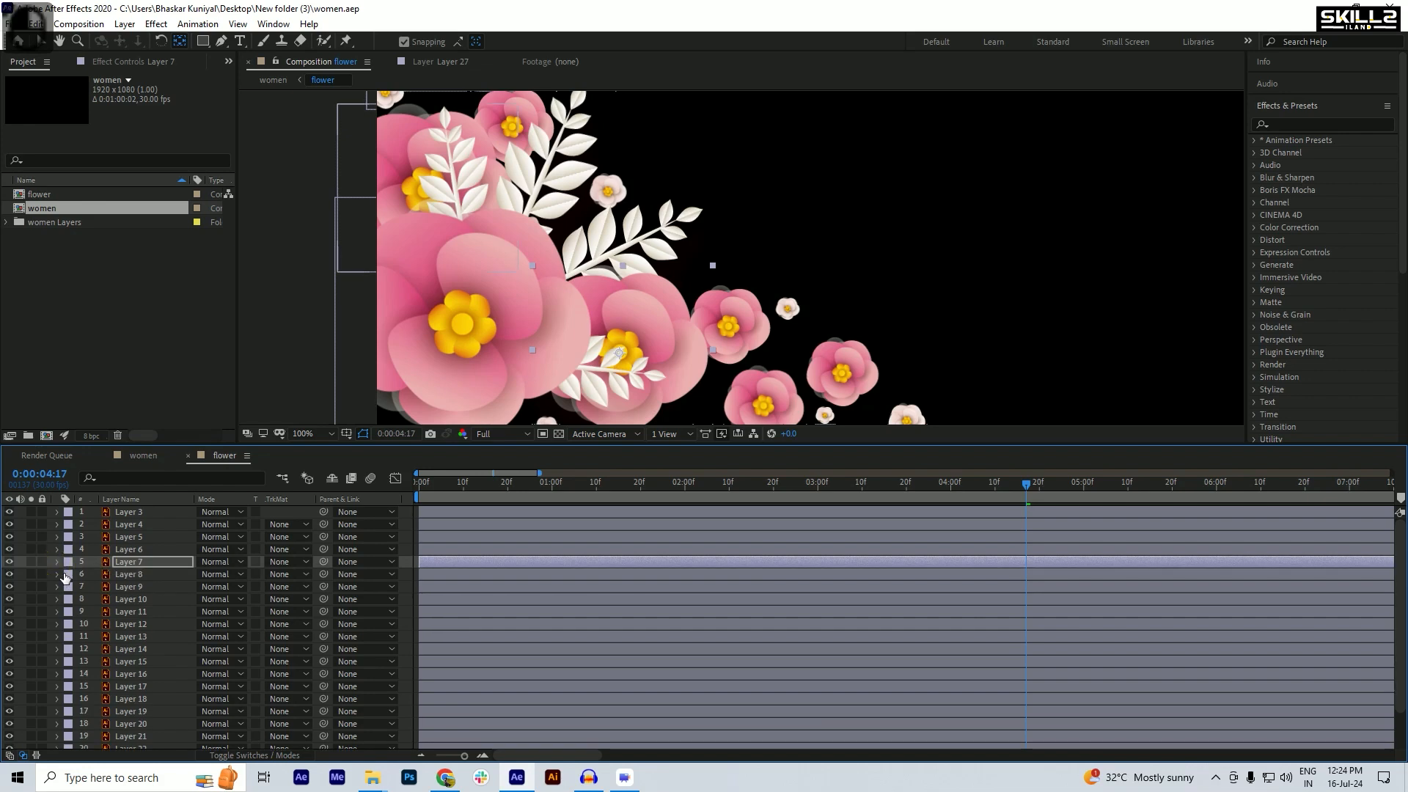
- Move Layer 8's anchor point to its flower's yellow centre and add the expression wiggle(2,10) to its Position
click(133, 572)
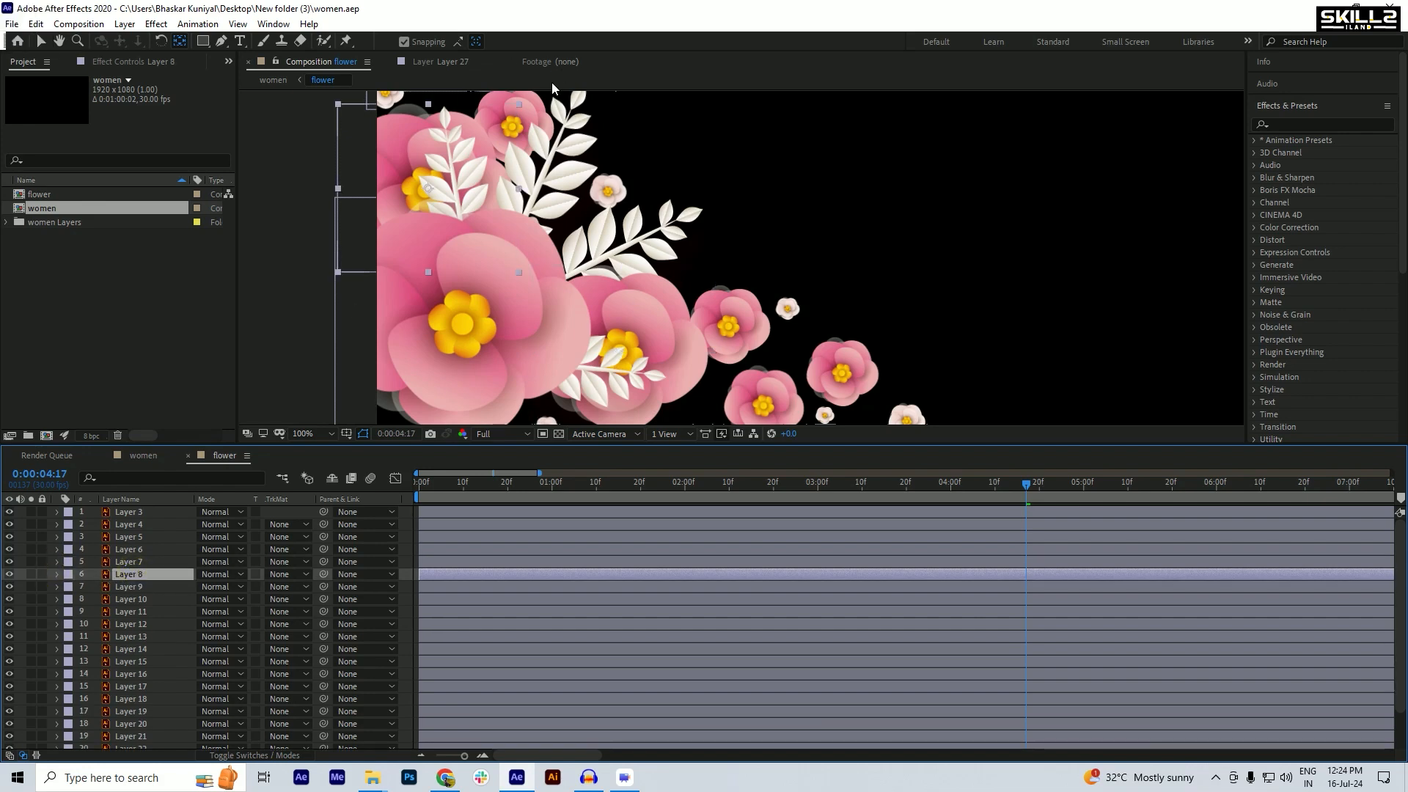
drag(430, 190, 461, 217)
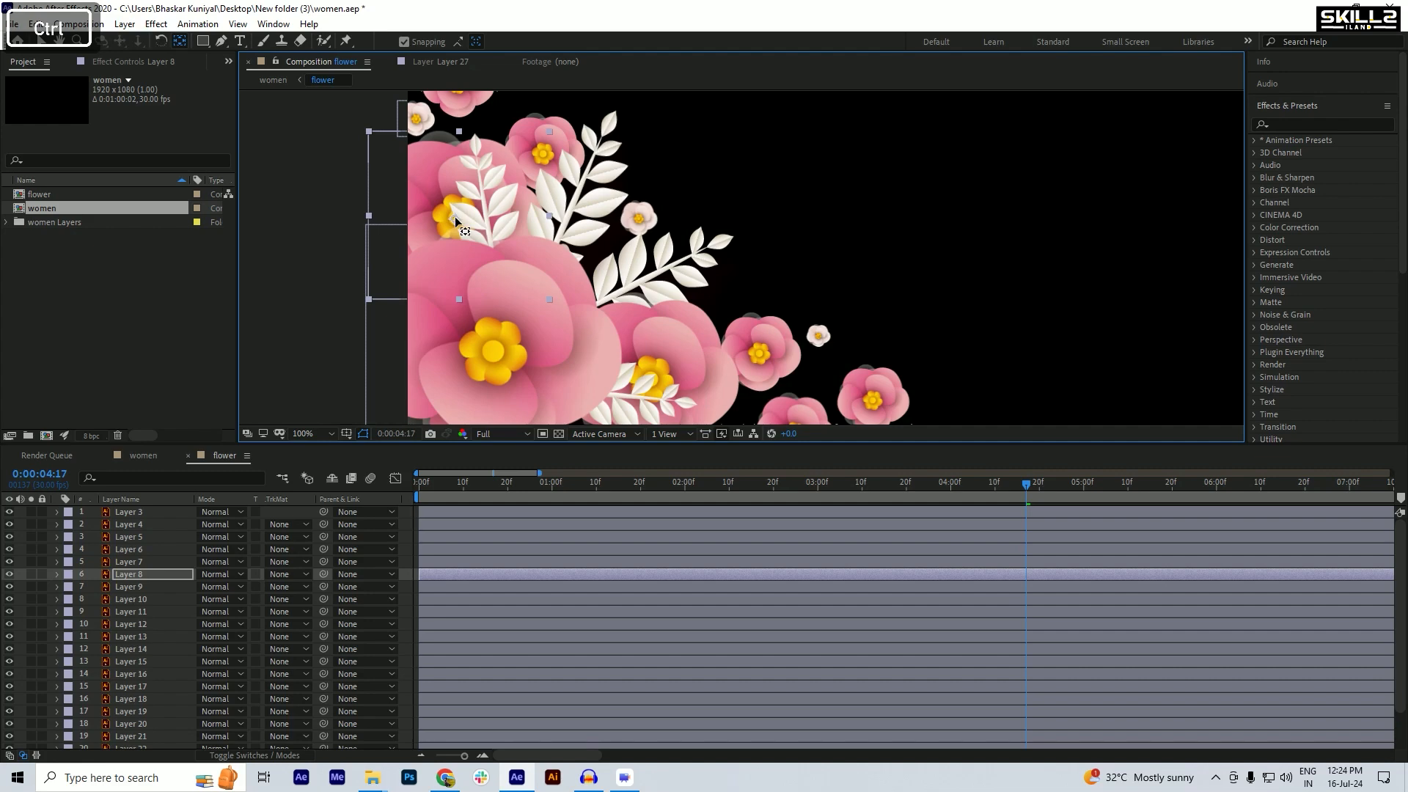
key(ctrl+s)
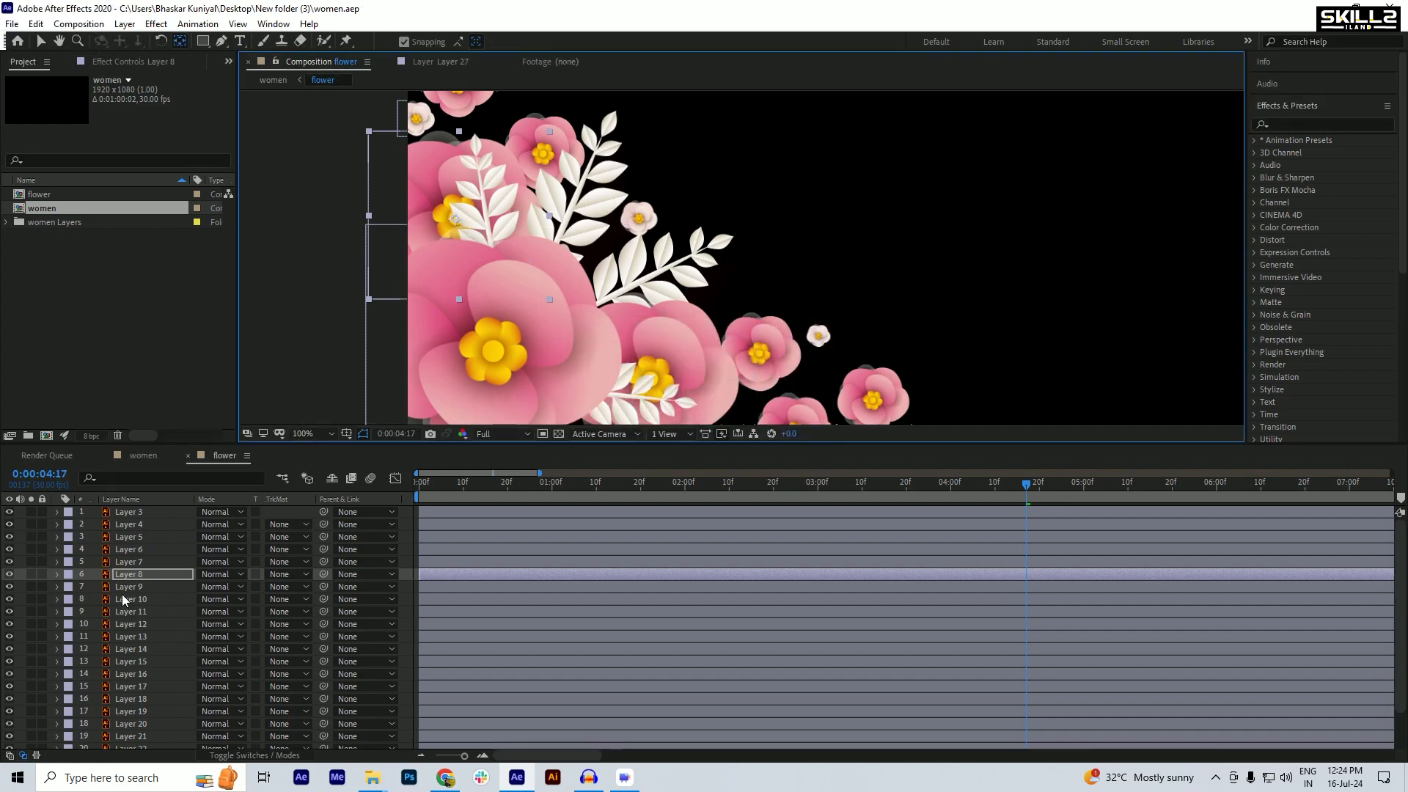
key(p)
alt+click(95, 587)
text(wiggle(2,10))
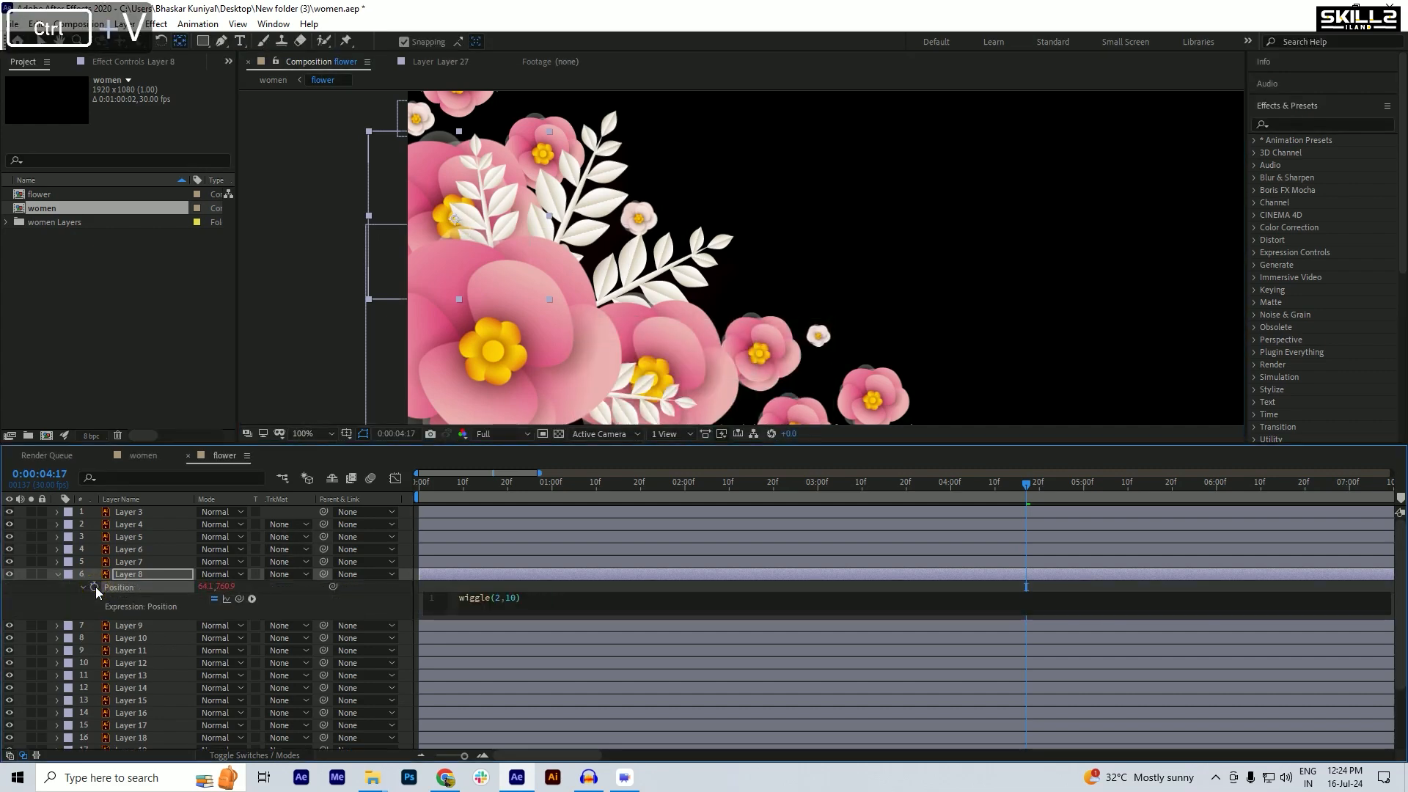
key(Return)
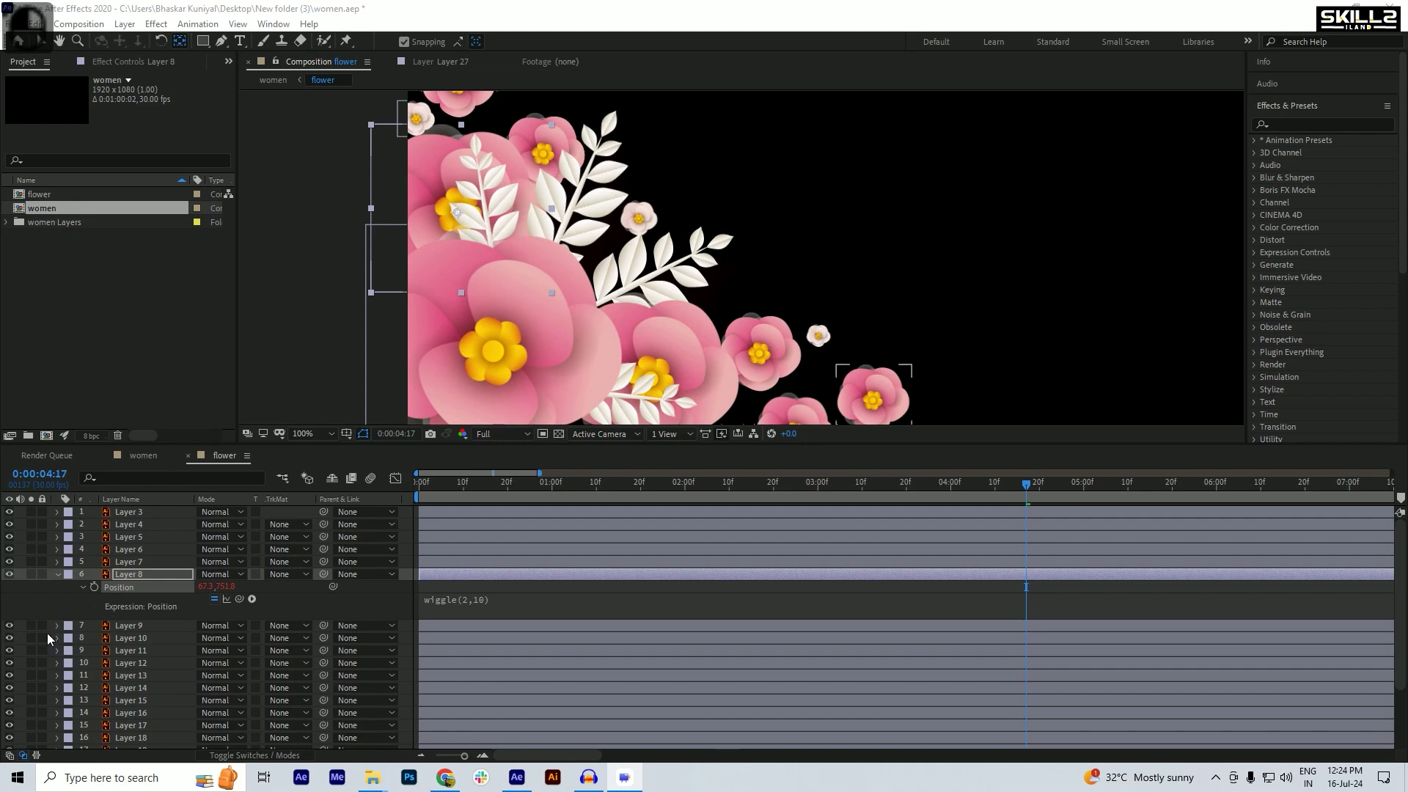
- Identify Layer 9 by toggling its visibility and add the expression wiggle(2,10) to its Position
click(134, 629)
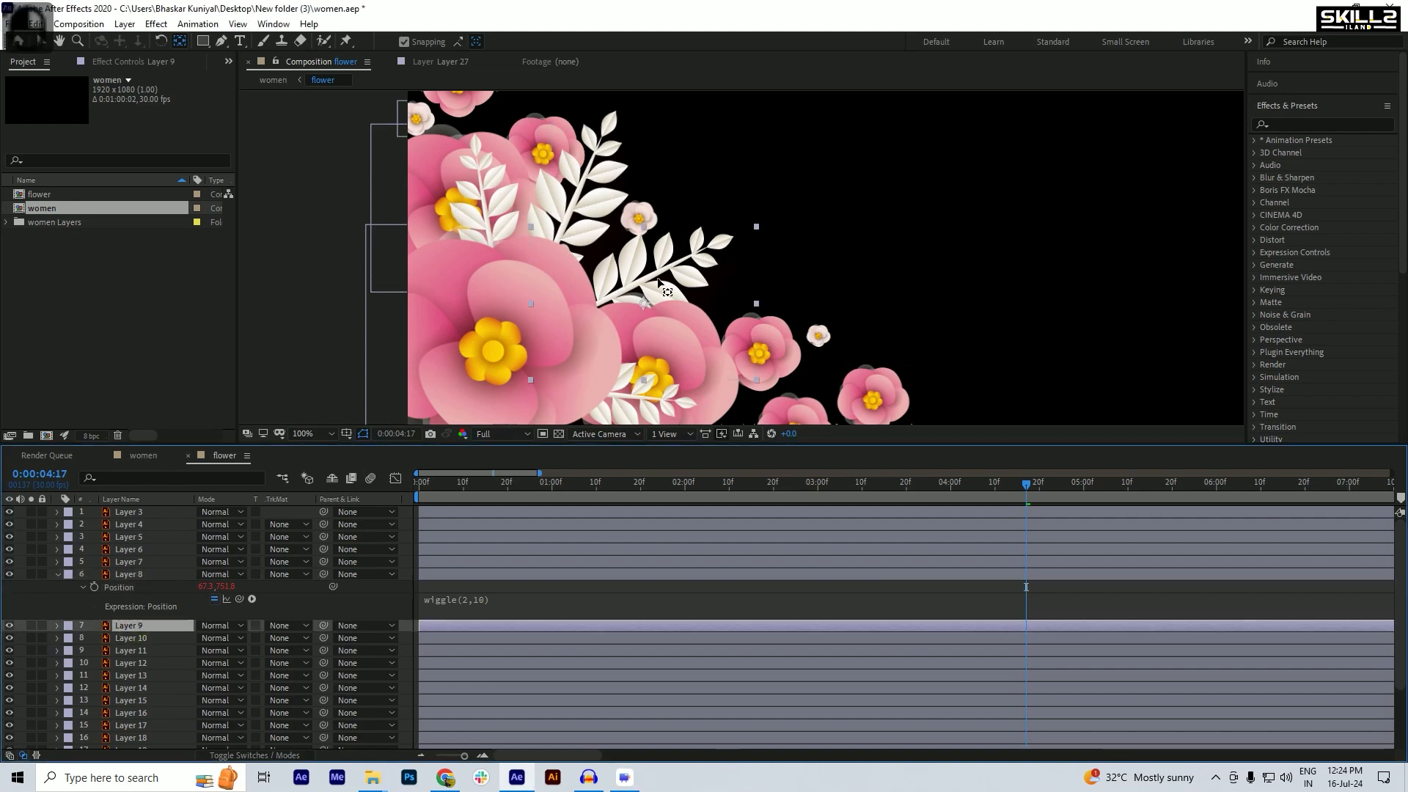
click(9, 625)
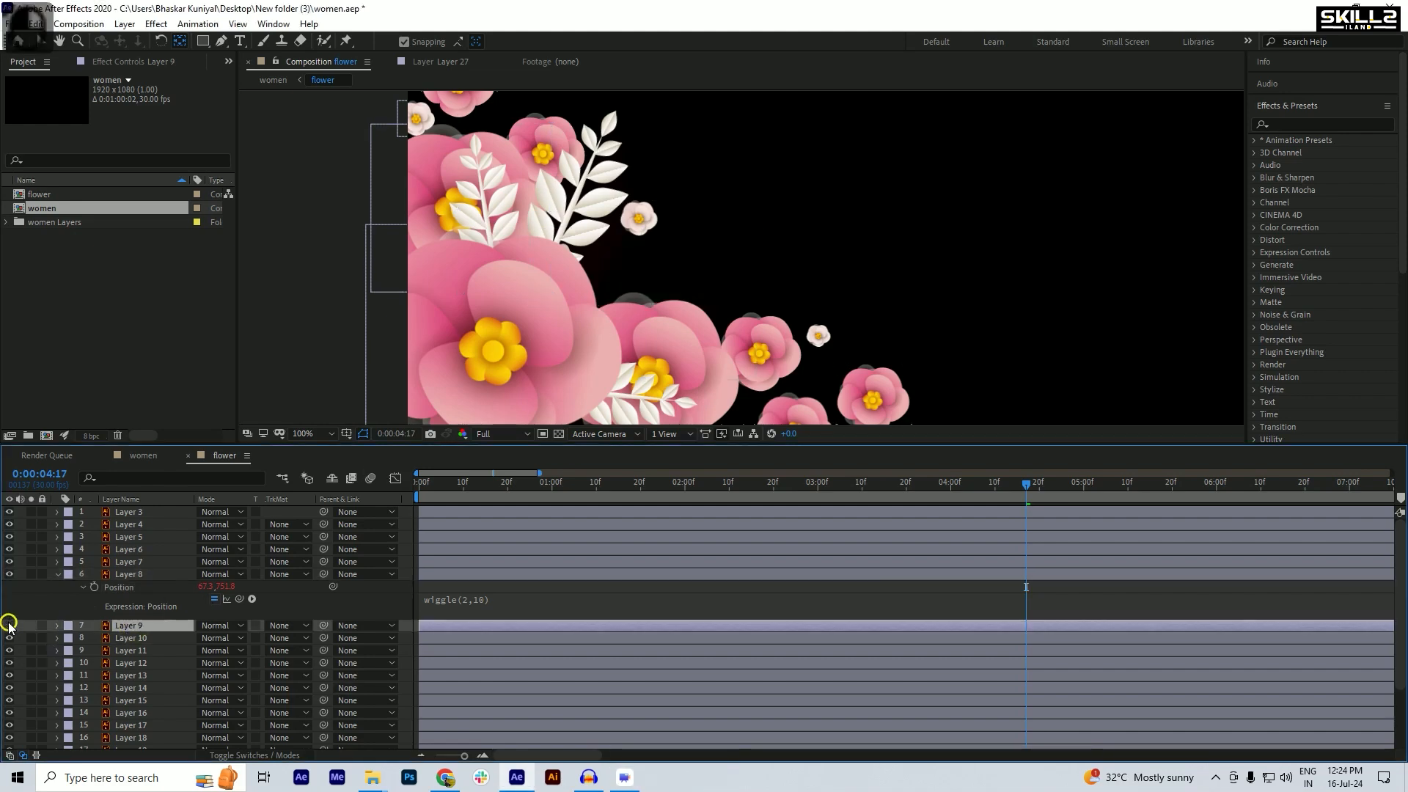
click(9, 626)
click(128, 628)
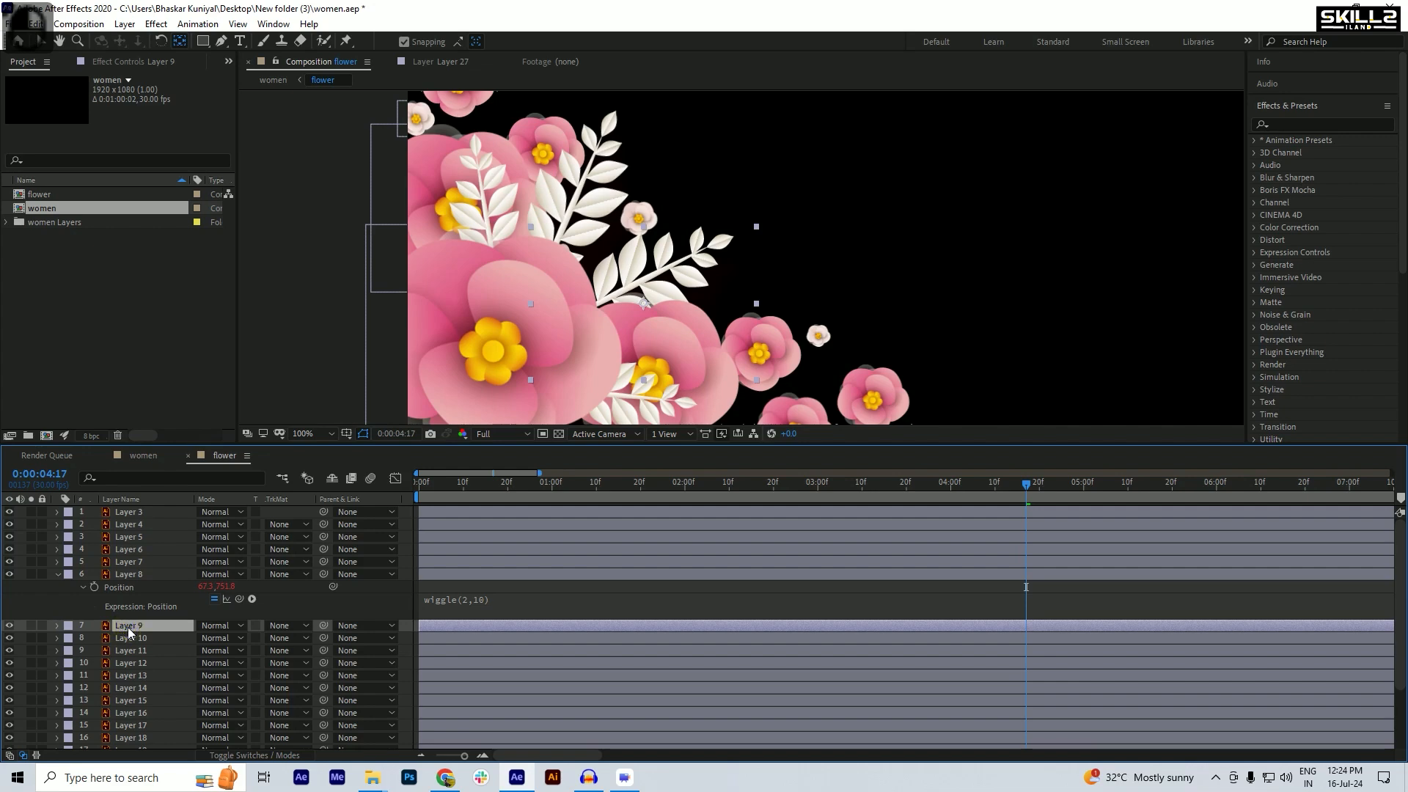
key(p)
alt+click(94, 638)
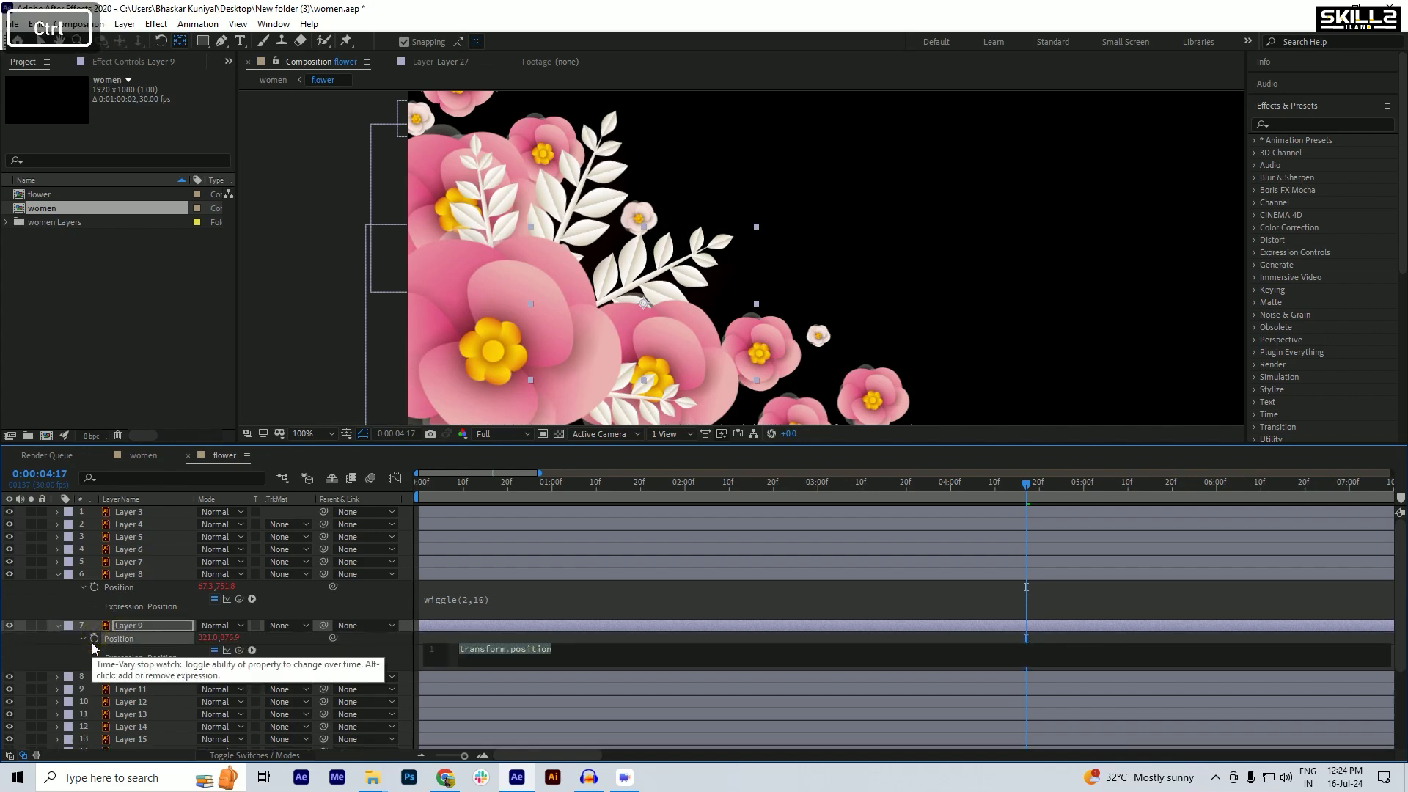
text(wiggle(2,10))
key(KP_Enter)
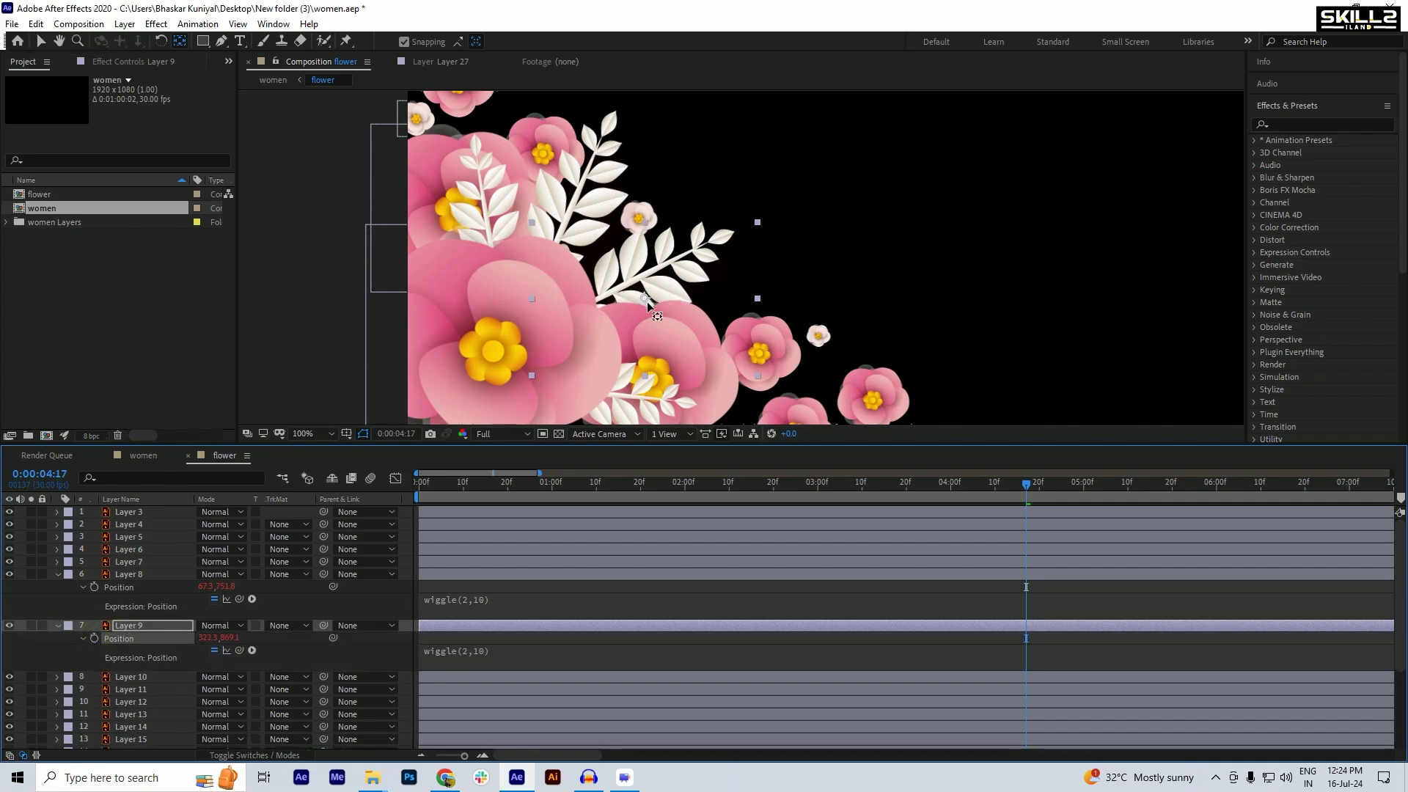
- Move Layer 9's anchor point to its leaf's stem base over the large flower, save, and collapse Layers 8 and 9
drag(644, 297, 584, 302)
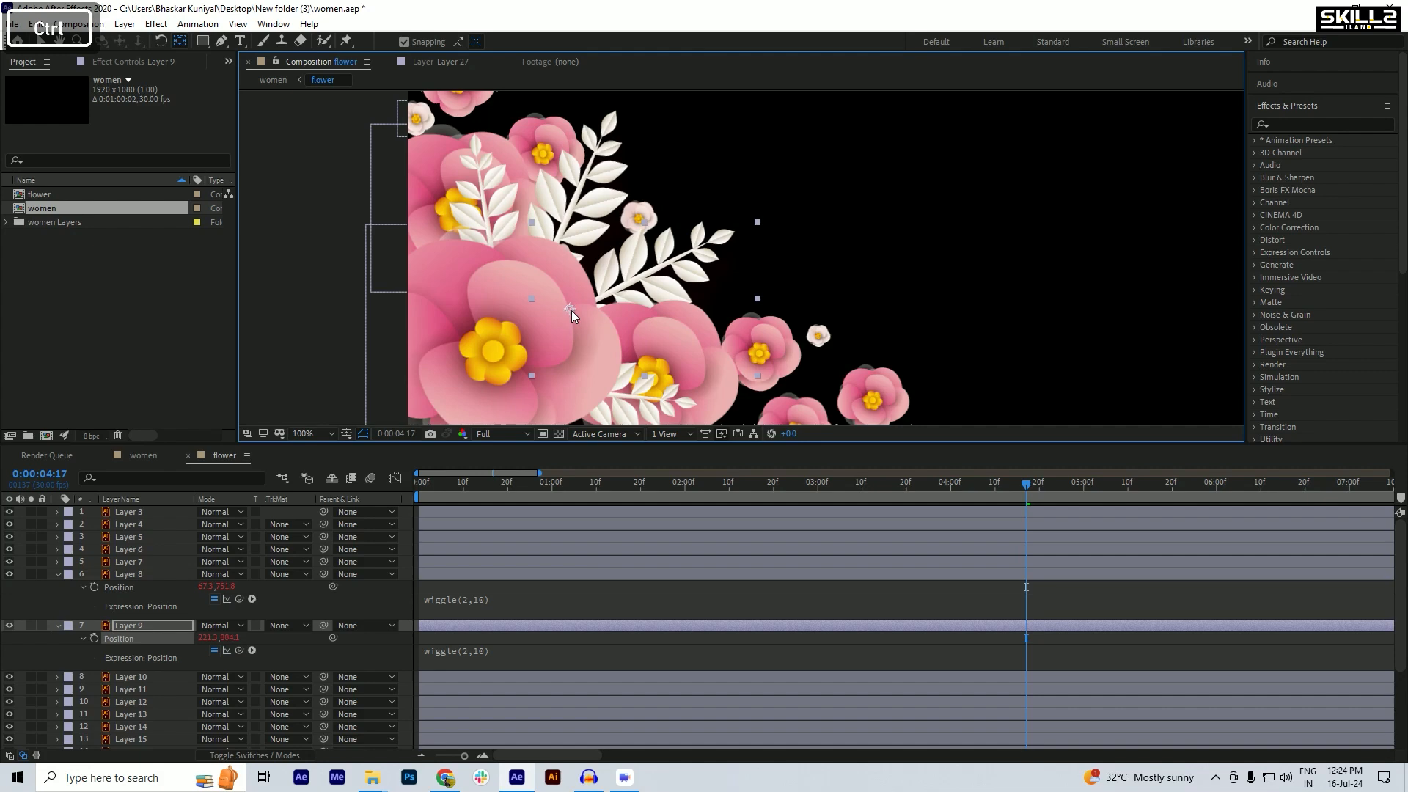
key(ctrl+s)
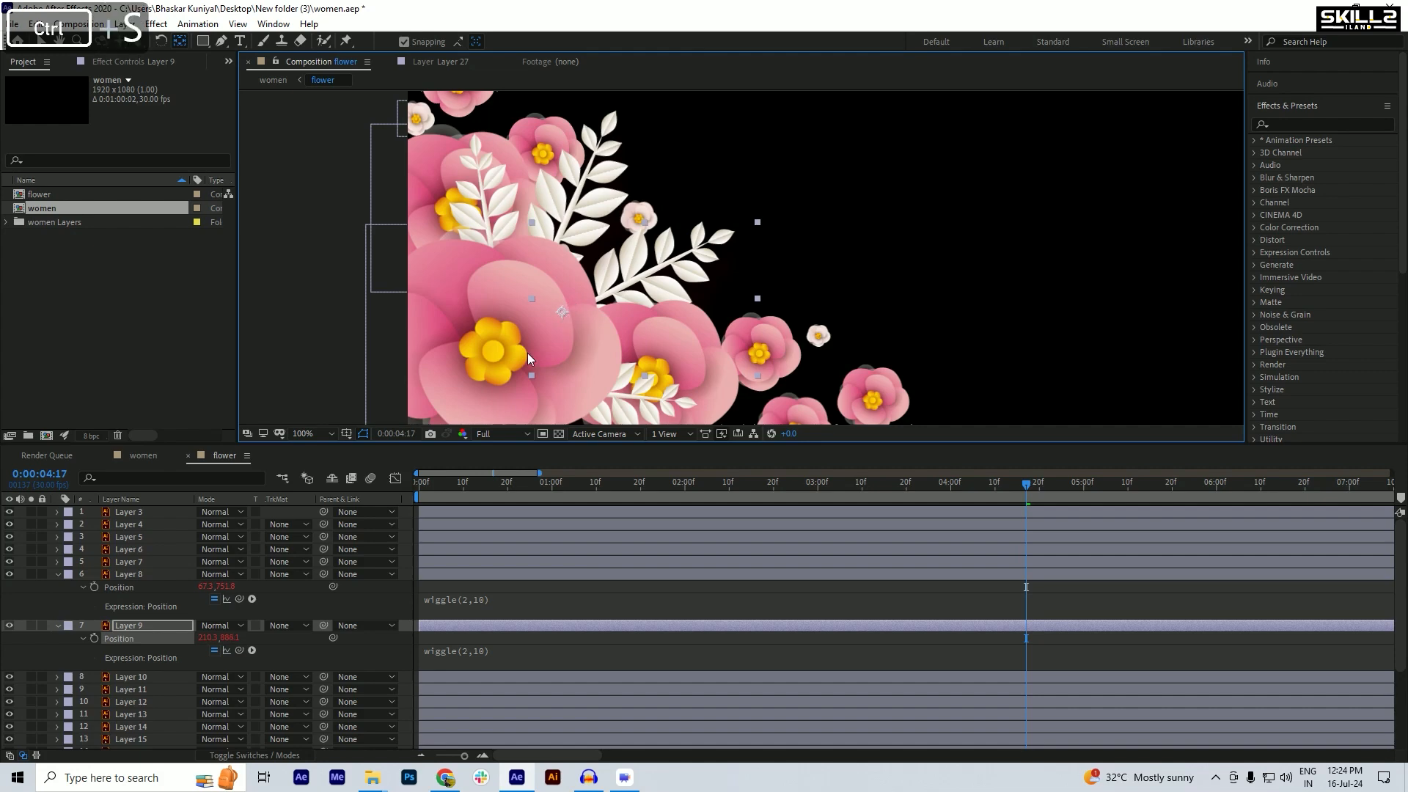
click(58, 575)
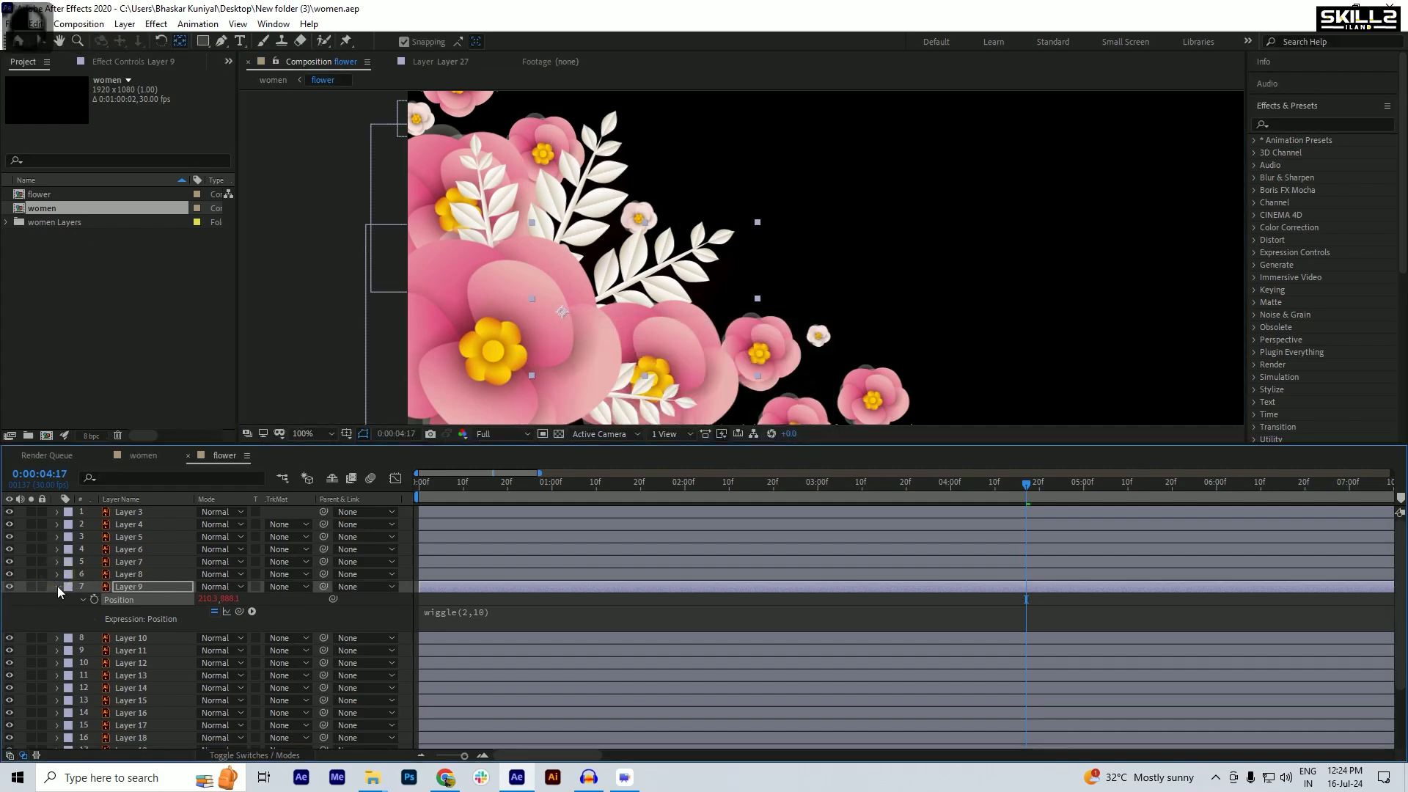
click(57, 587)
- Move Layer 10's anchor point to the yellow centre of the small white flower at the composition's lower edge
click(135, 600)
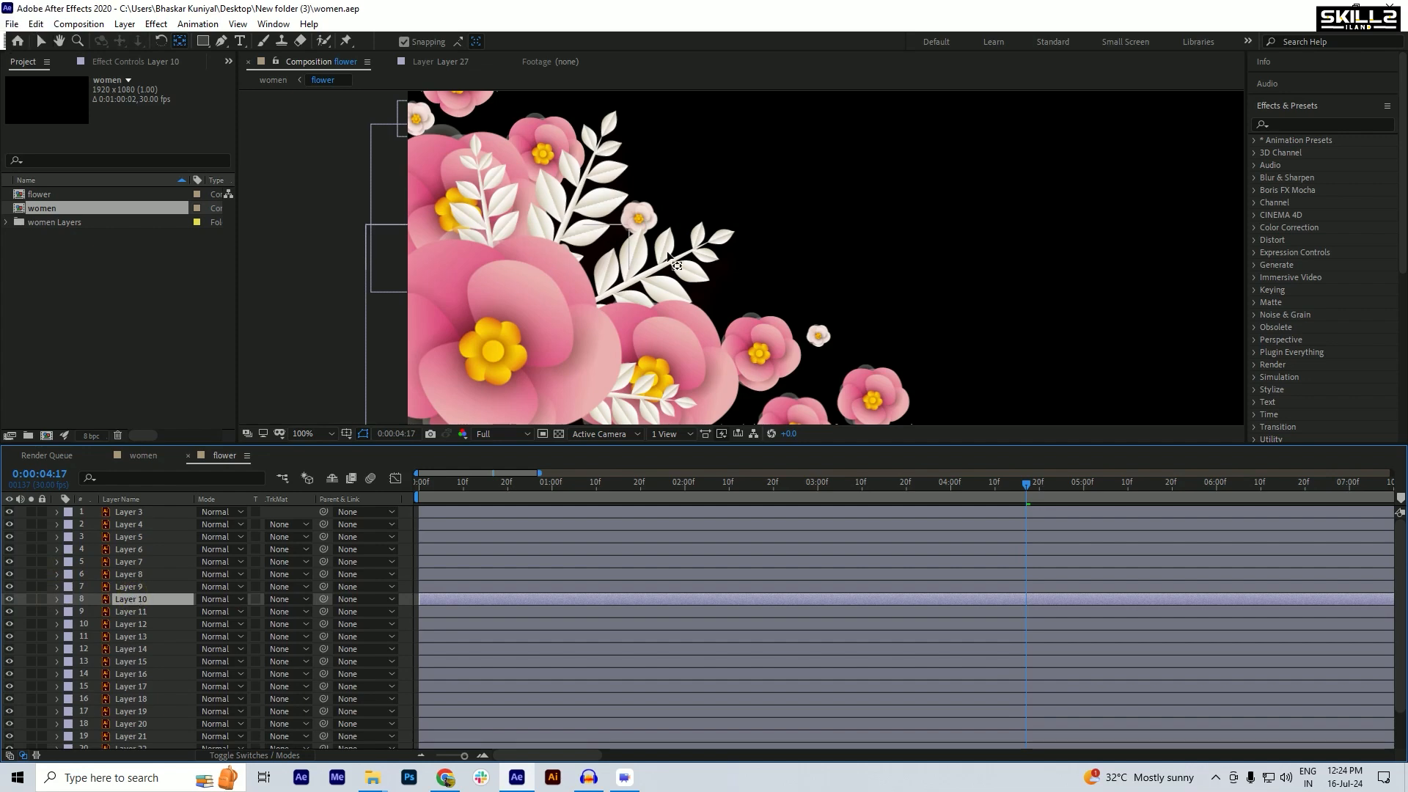
scroll(699, 231, down, 2)
scroll(836, 326, up, 2)
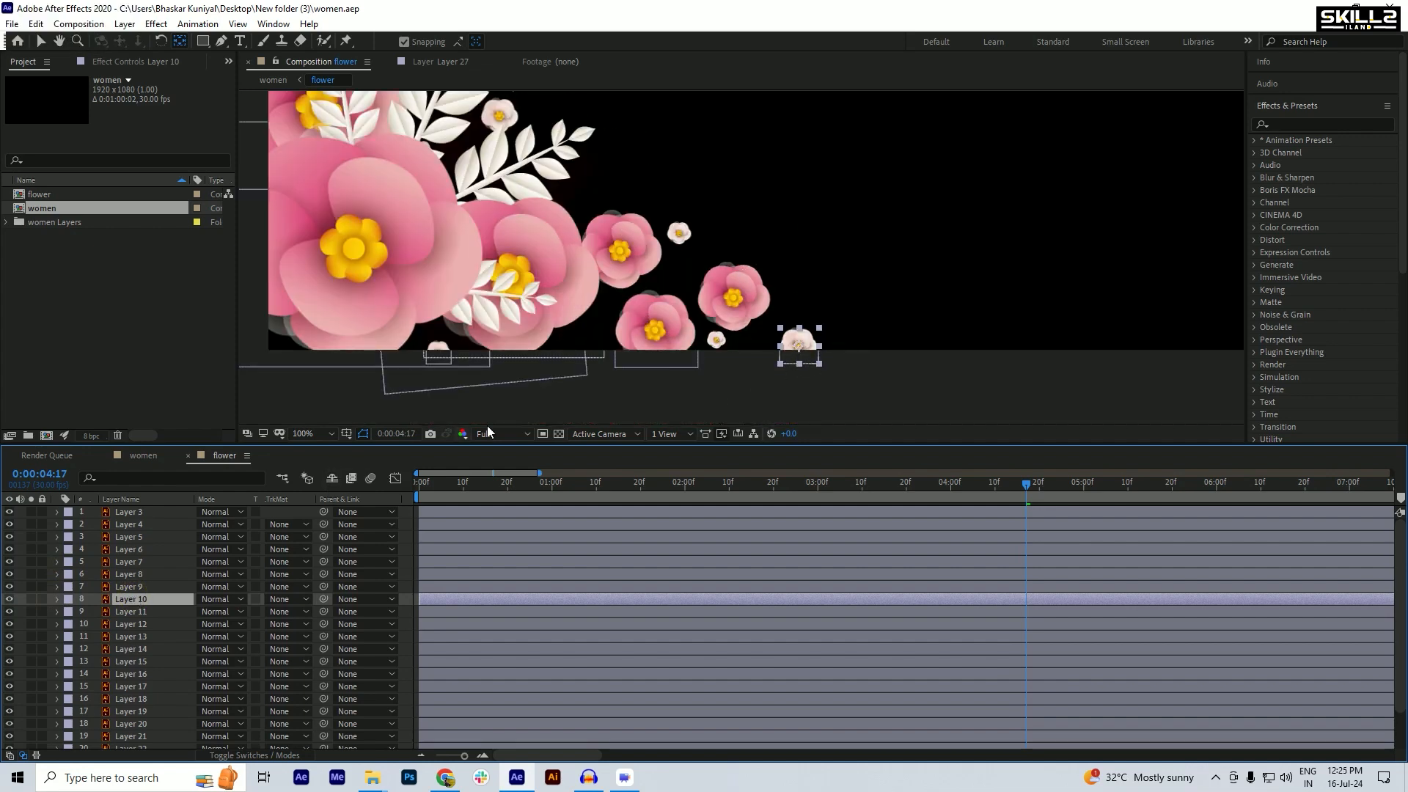
scroll(800, 351, up, 4)
scroll(797, 323, up, 2)
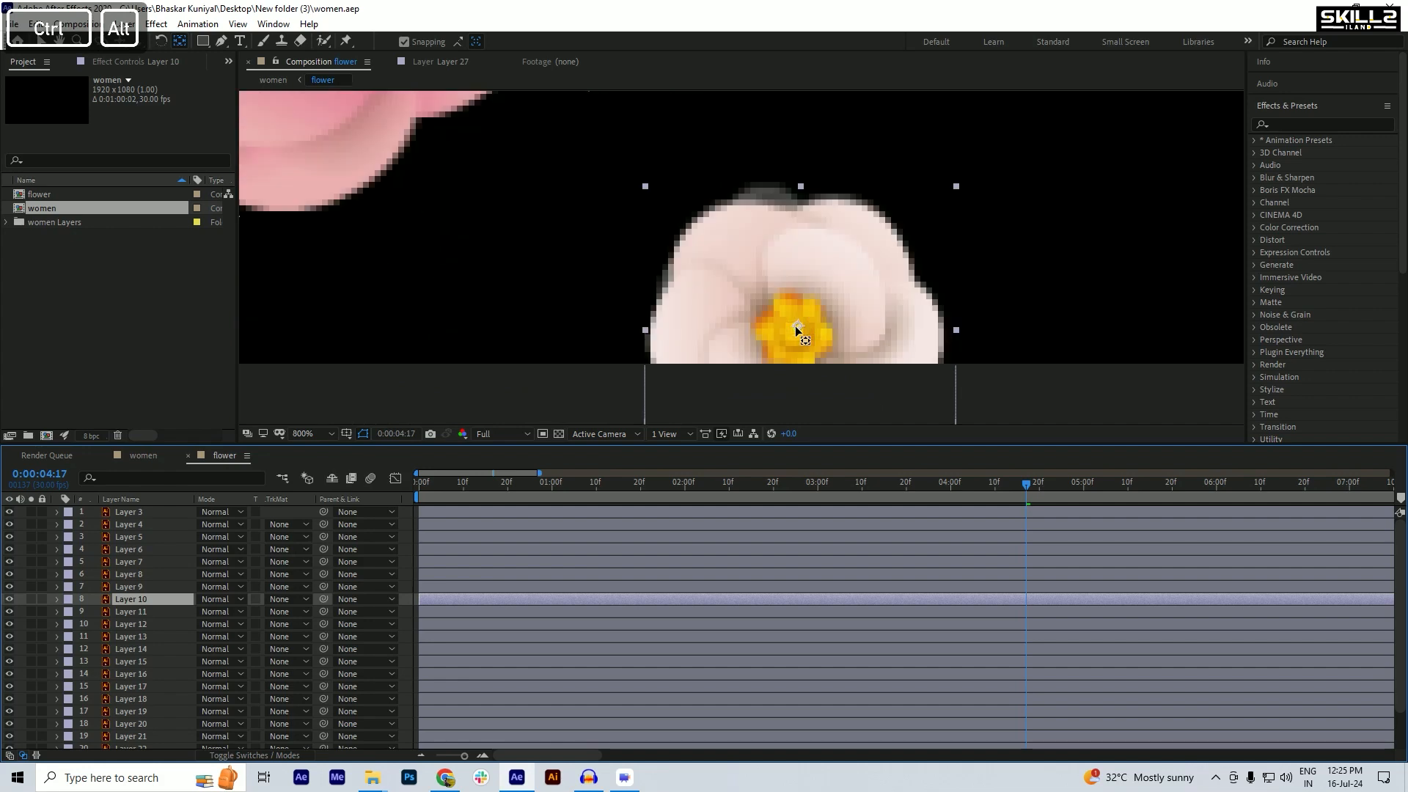
ctrl+click(797, 329)
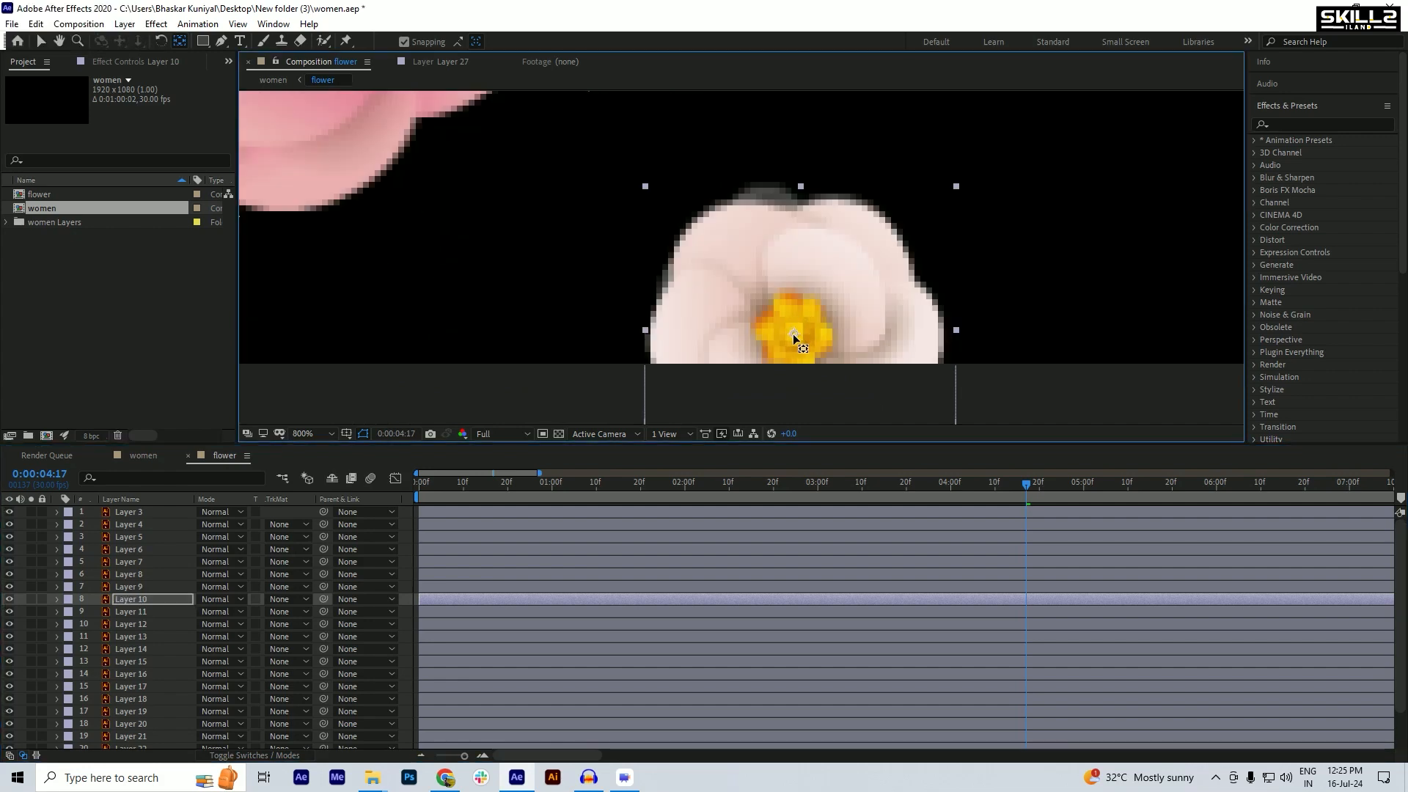
ctrl+alt+scroll(652, 315, down, 4)
- Save the project and add the expression wiggle(2,10) to Layer 10's Position
key(ctrl+s)
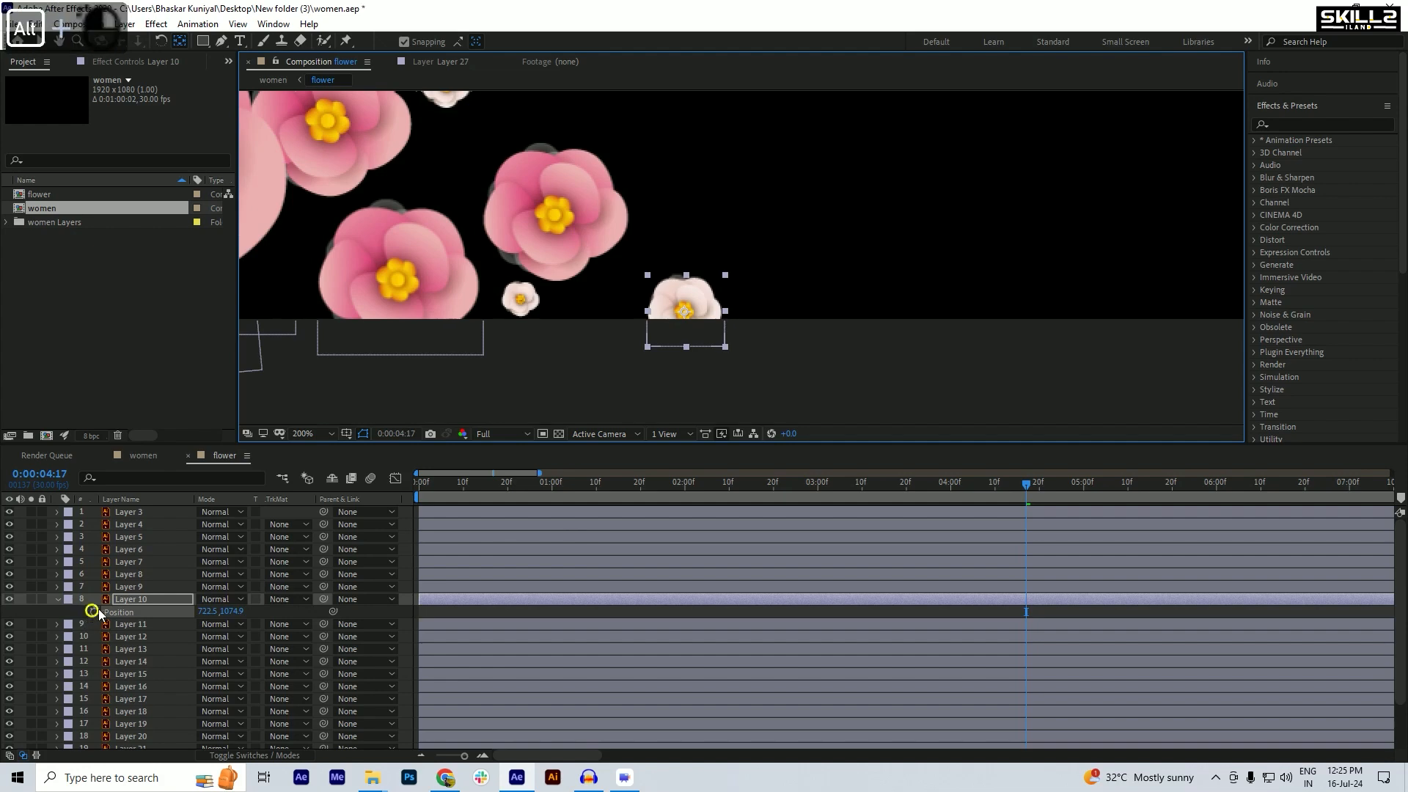
text(wiggle(2,10))
key(Return)
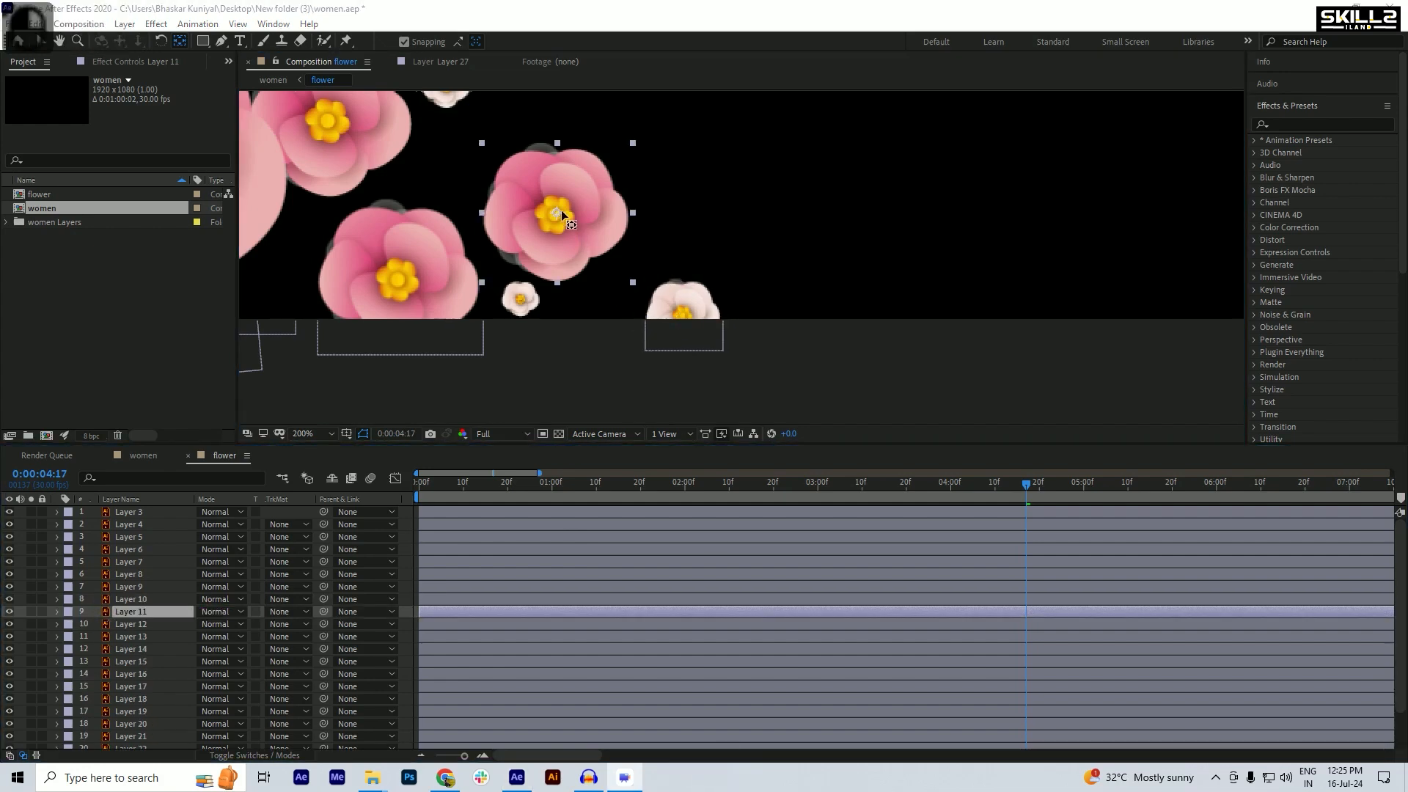
- Move Layer 11's anchor point to its pink flower's centre and add the expression wiggle(2,10) to its Position
click(556, 212)
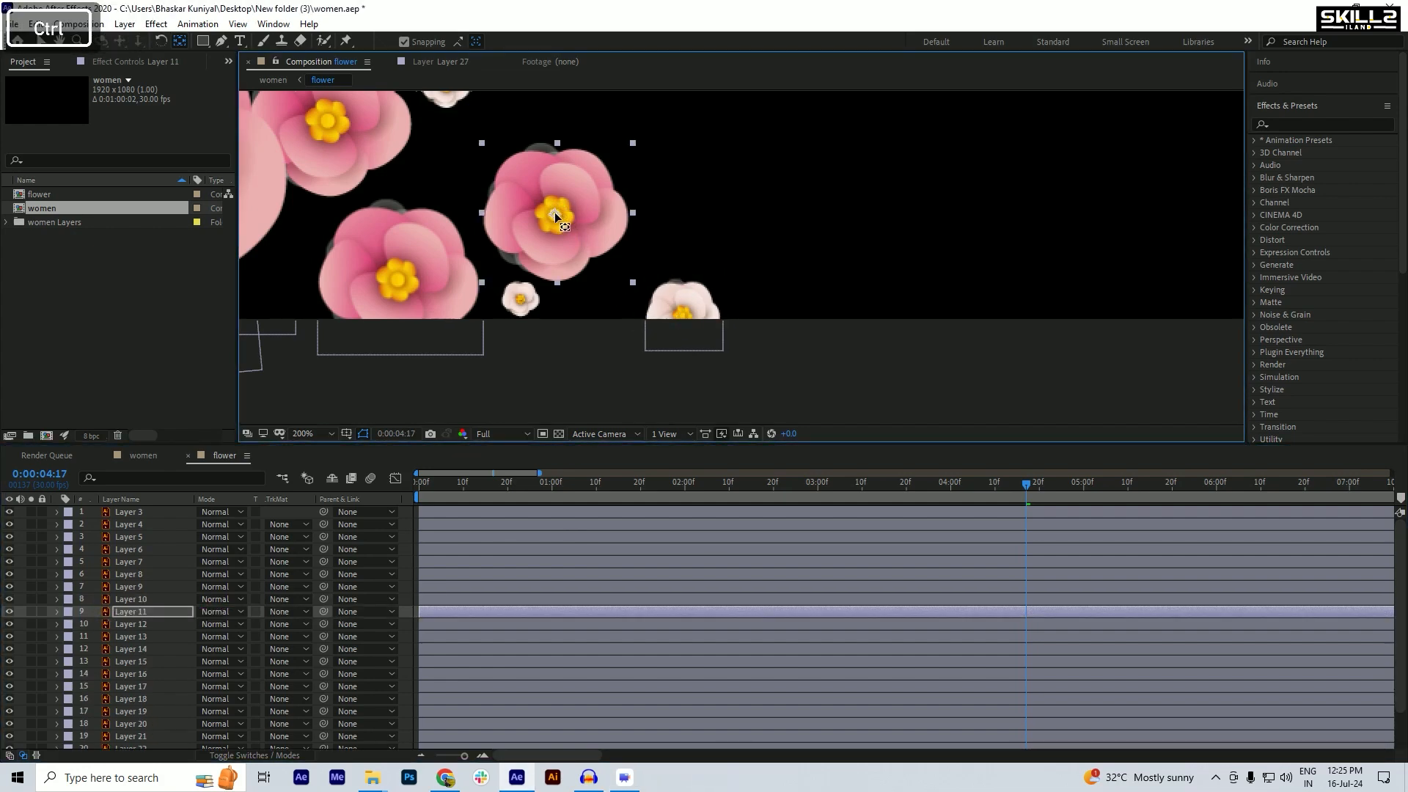
key(ctrl+s)
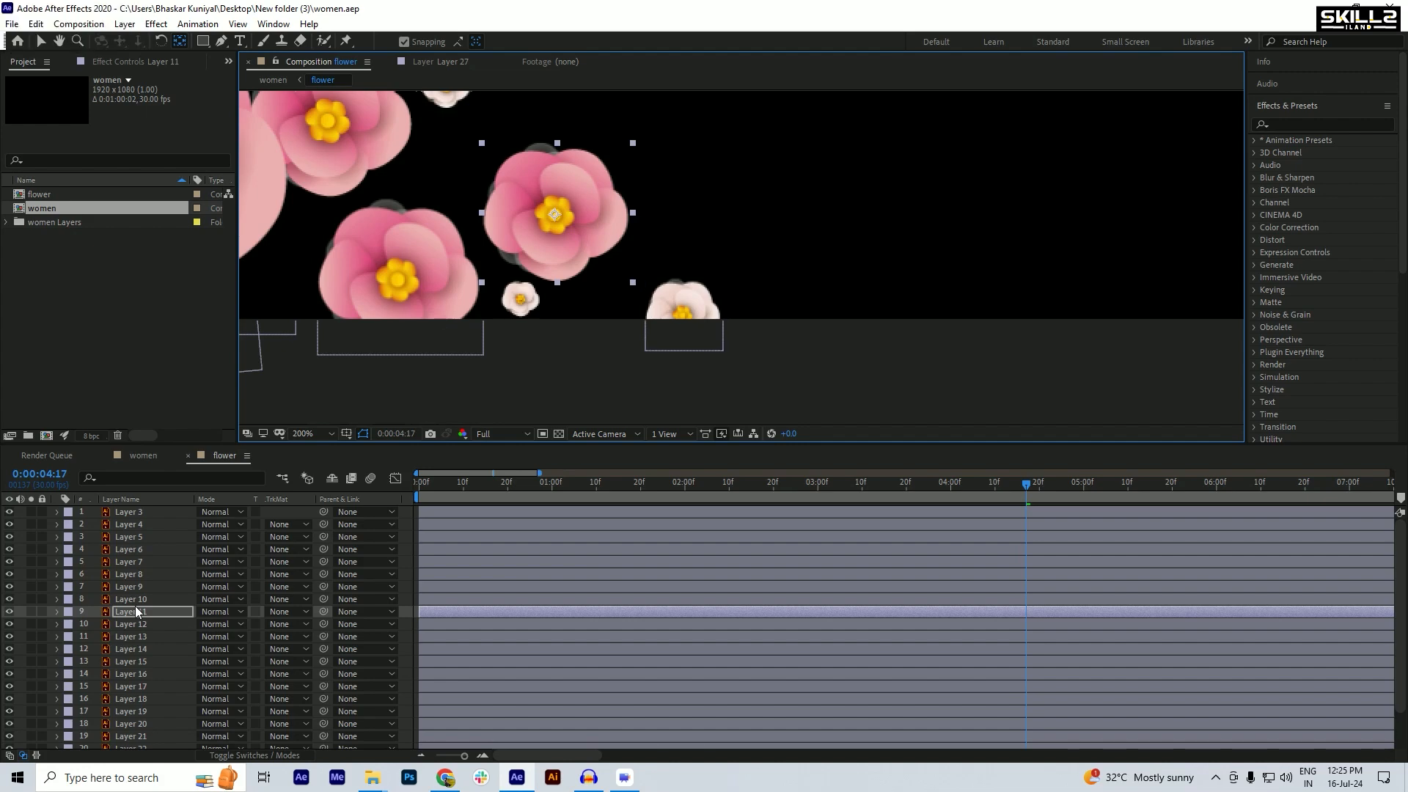
key(p)
alt+click(93, 625)
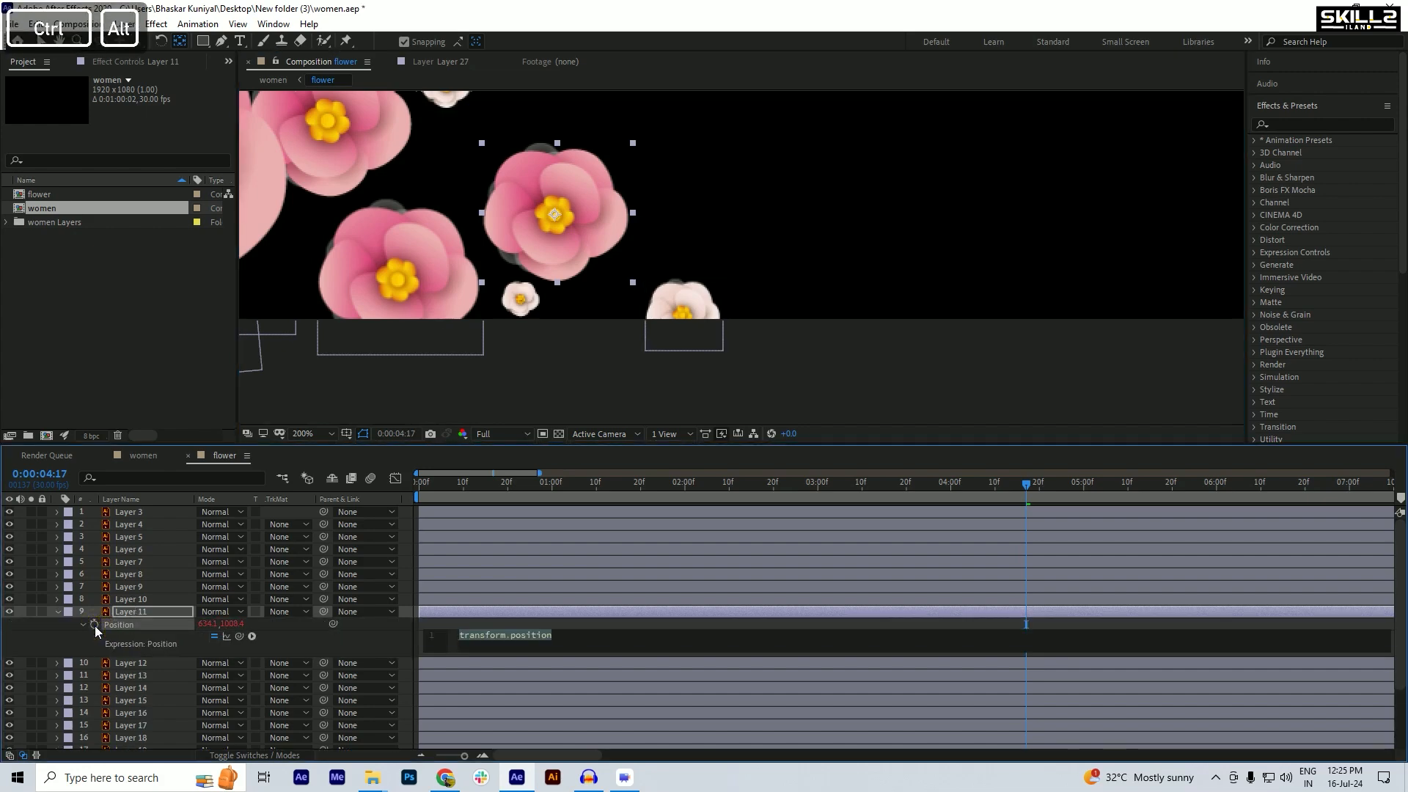
key(KP_Enter)
click(57, 612)
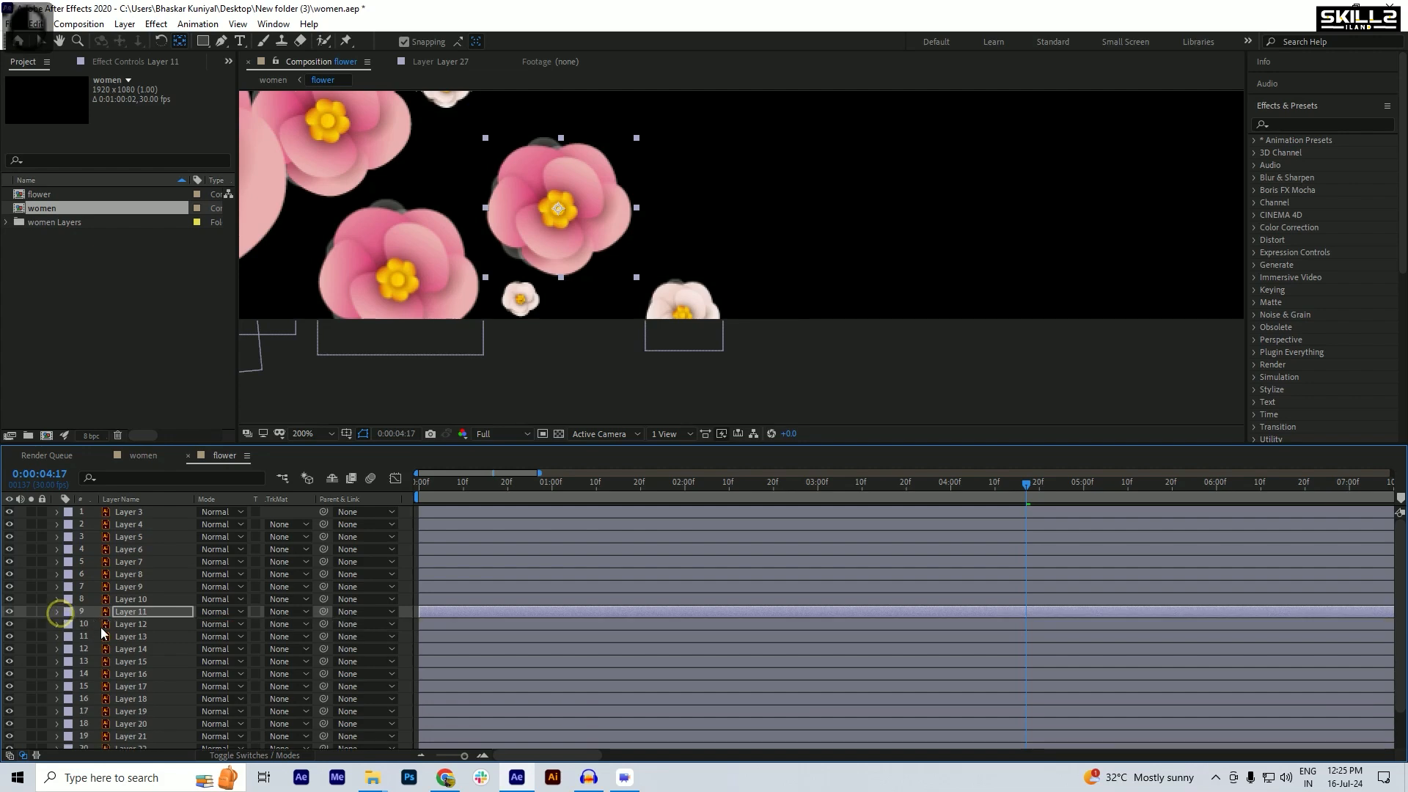
- Add the expression wiggle(2,10) to the Position of Layer 12, the small white flower at the composition's left edge
click(100, 624)
key(p)
alt+click(94, 636)
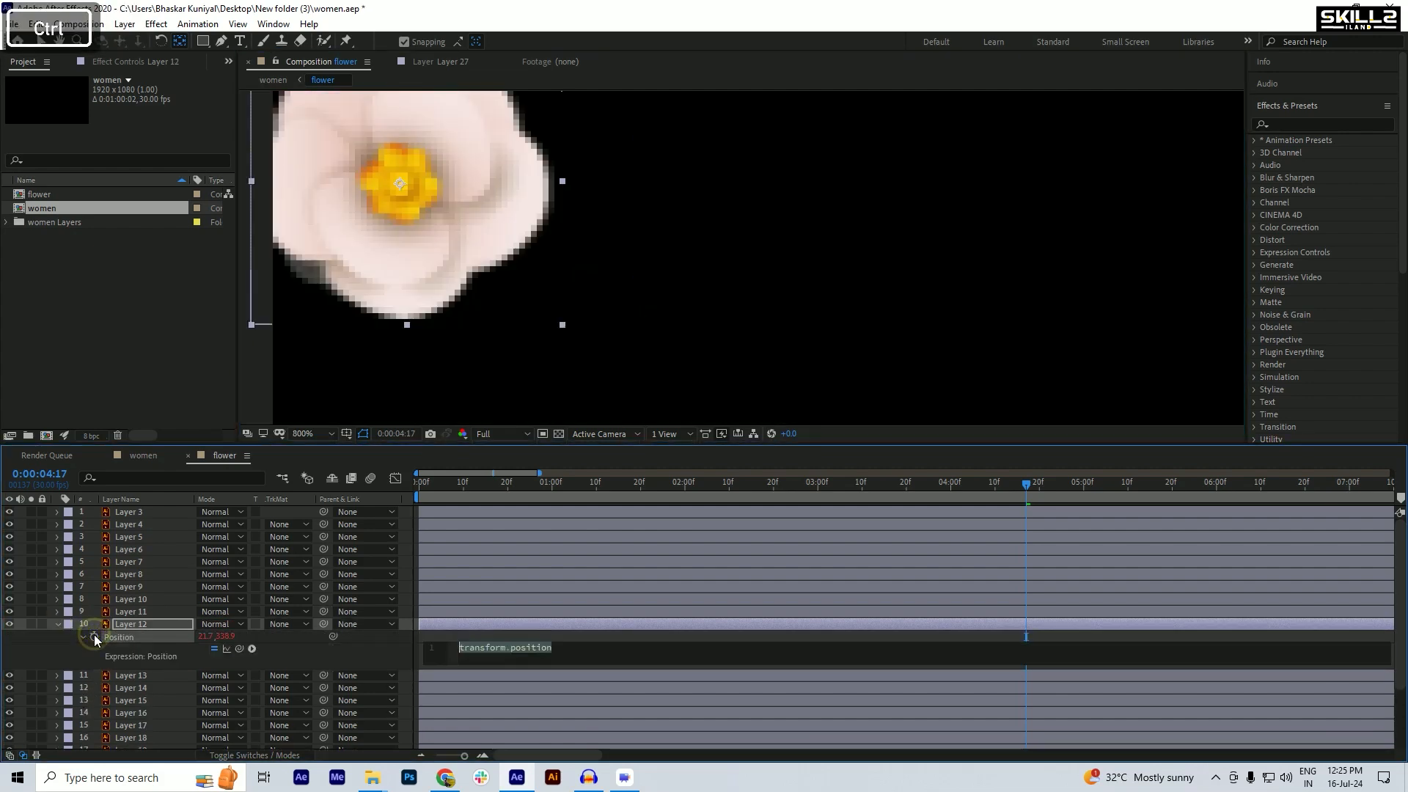
key(ctrl+v)
key(KP_Enter)
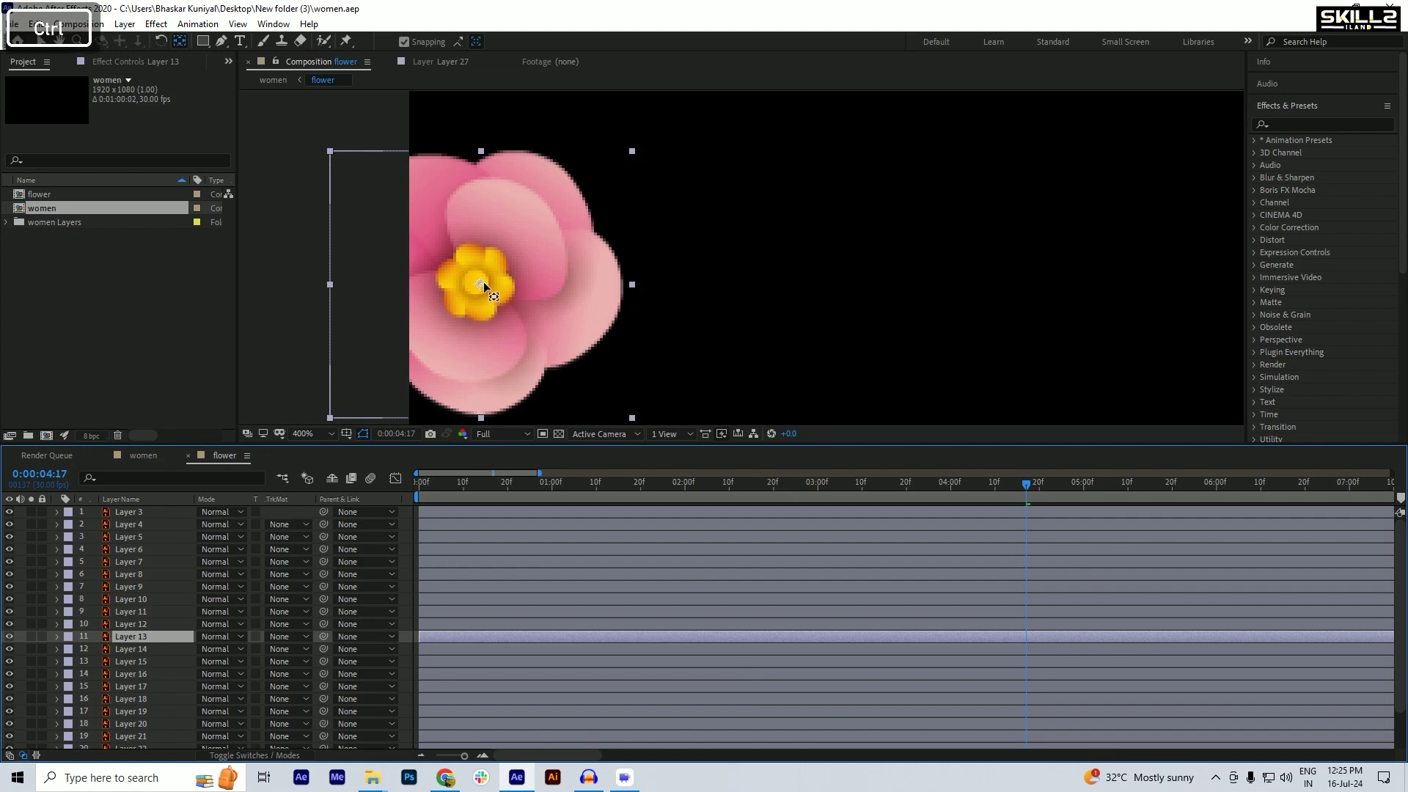
- Move Layer 13's anchor point to its flower's yellow centre, add wiggle(2,10) to its Position and save the project
drag(482, 283, 476, 280)
key(ctrl+s)
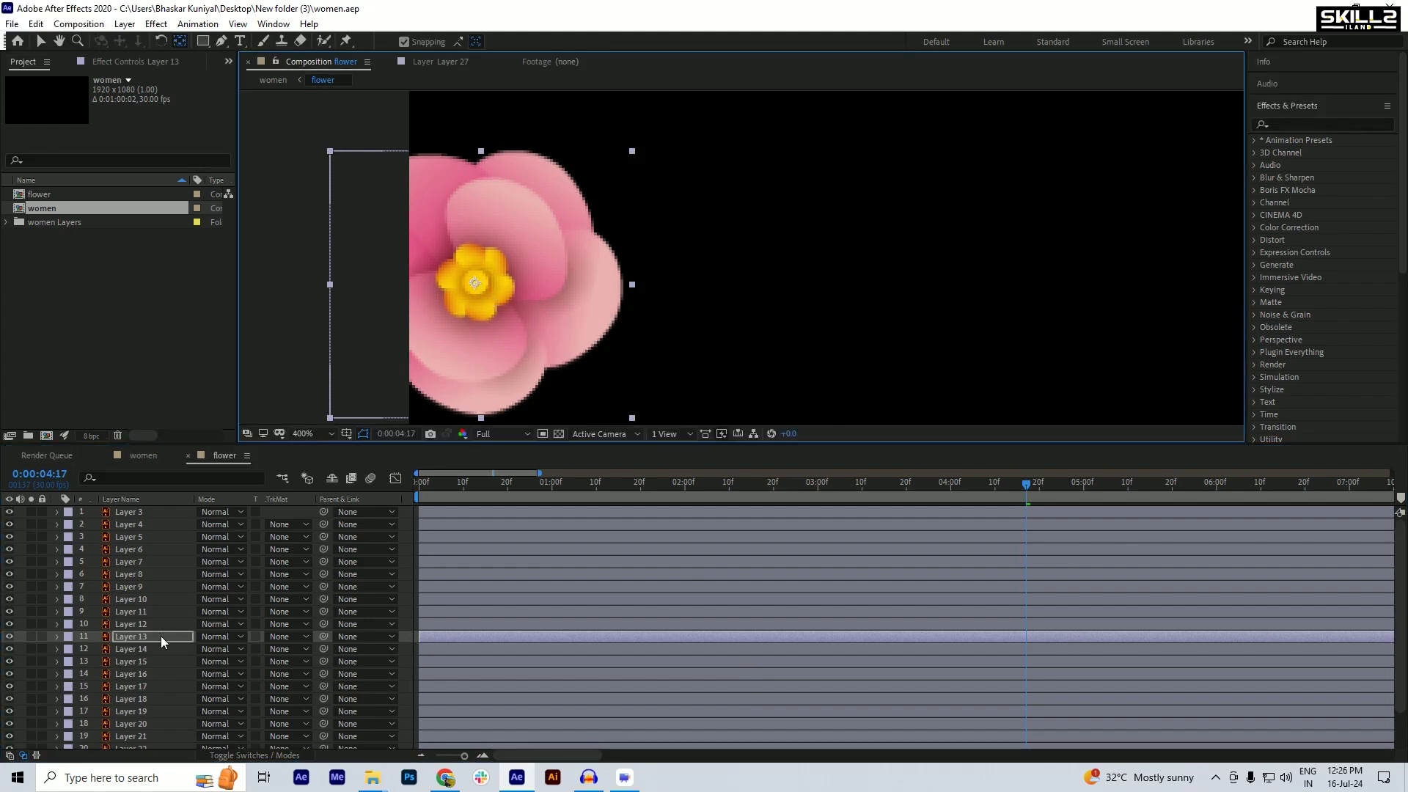
key(p)
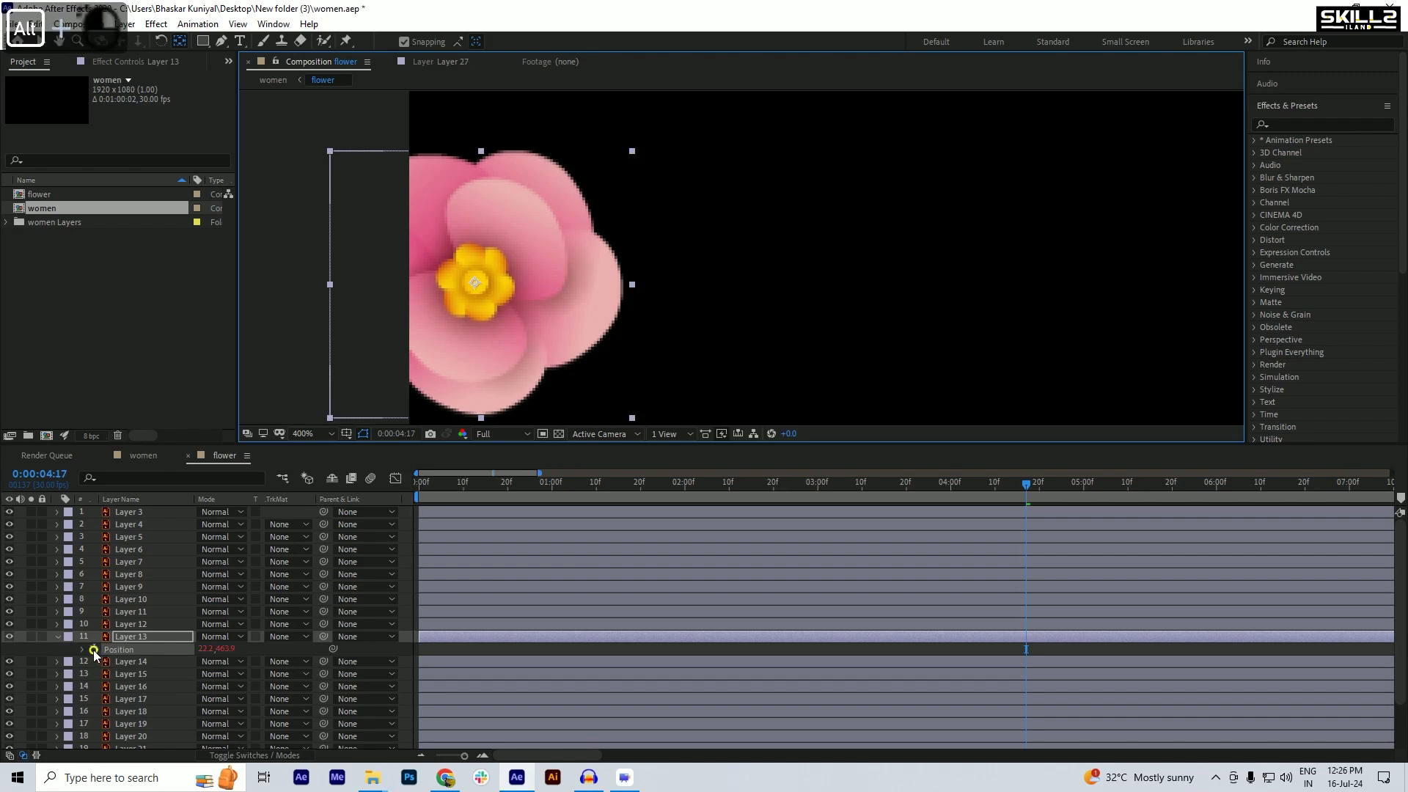
alt+click(93, 650)
text(wiggle(2,10))
key(Return)
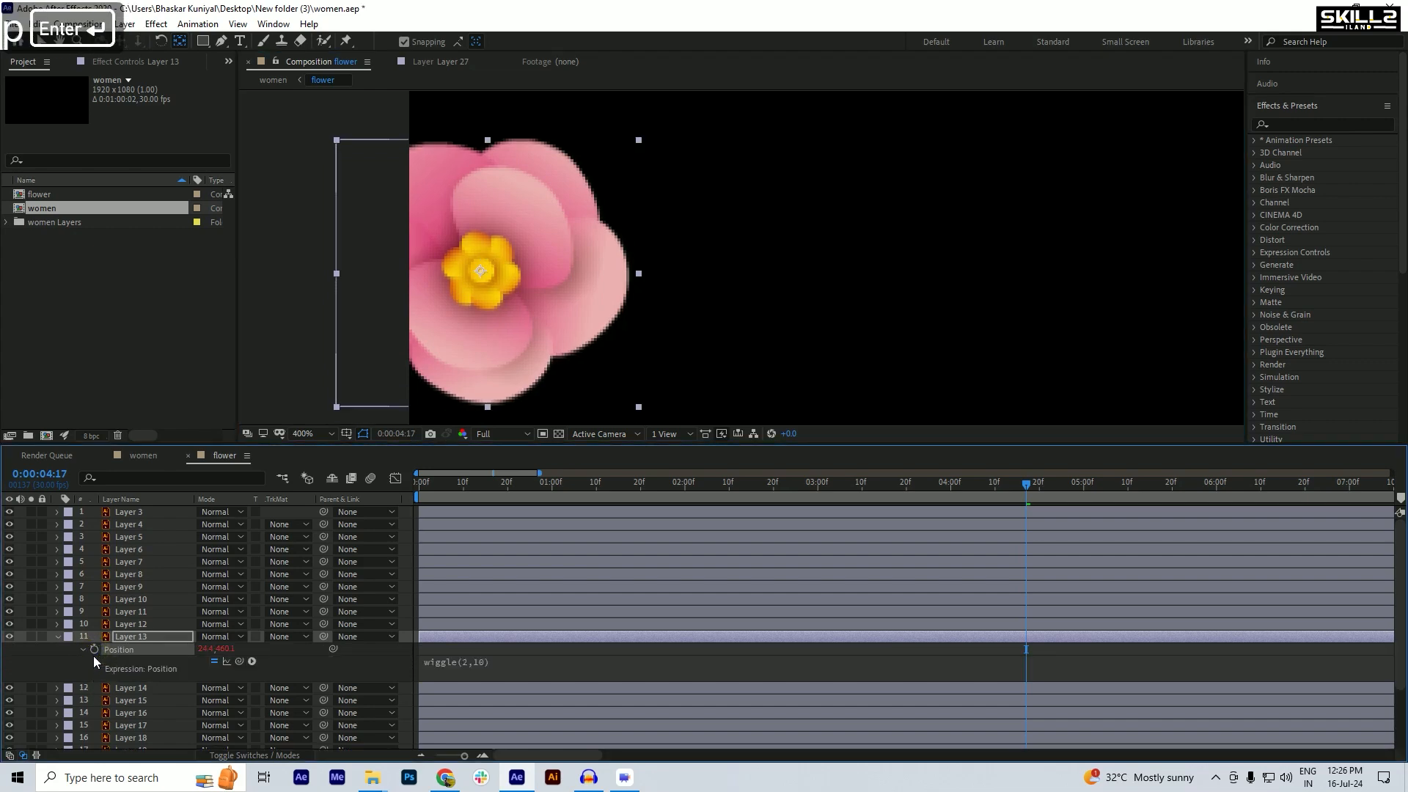
click(57, 636)
key(ctrl+s)
- Move Layer 14's anchor point to the yellow centre of its pink flower and save the project
click(136, 649)
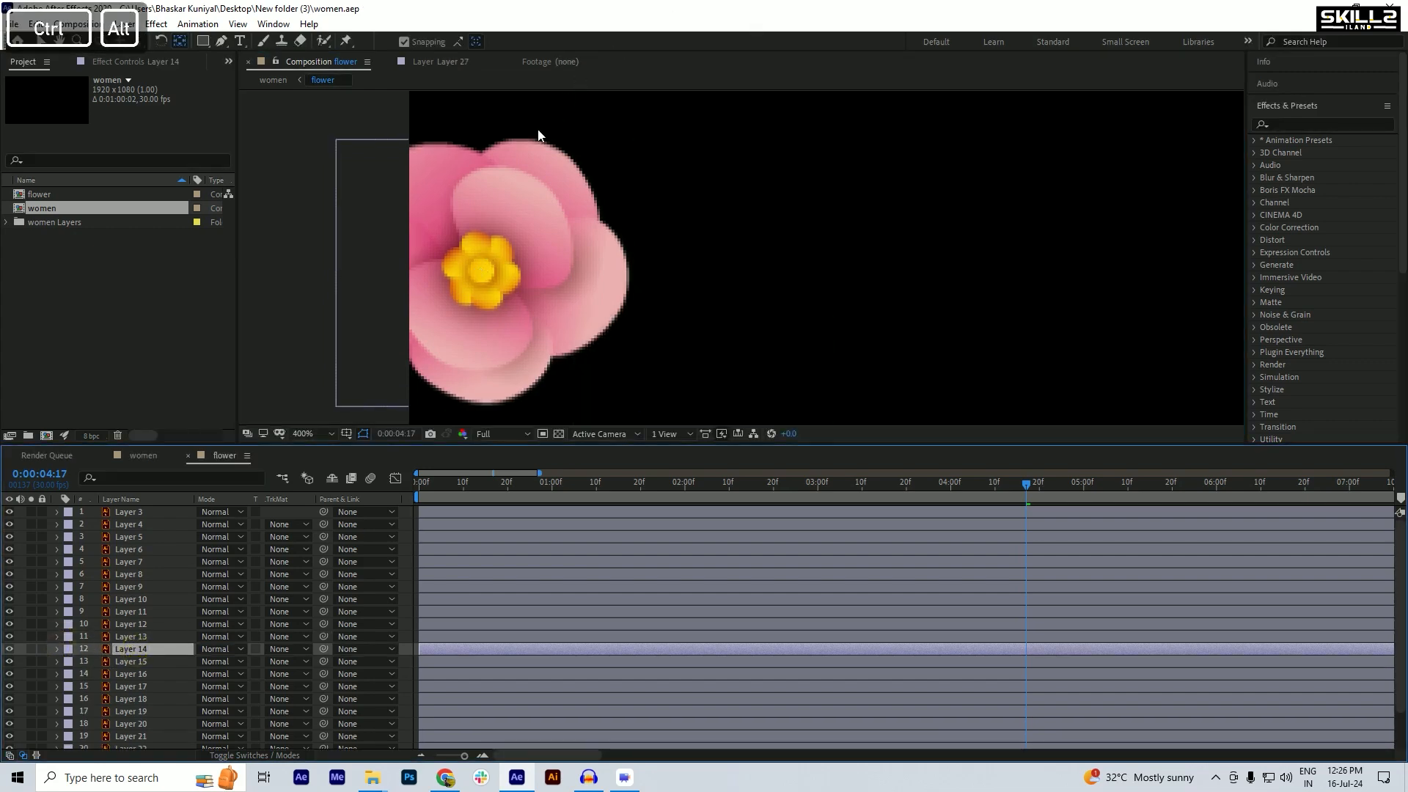
scroll(541, 218, down, 2)
scroll(565, 330, up, 2)
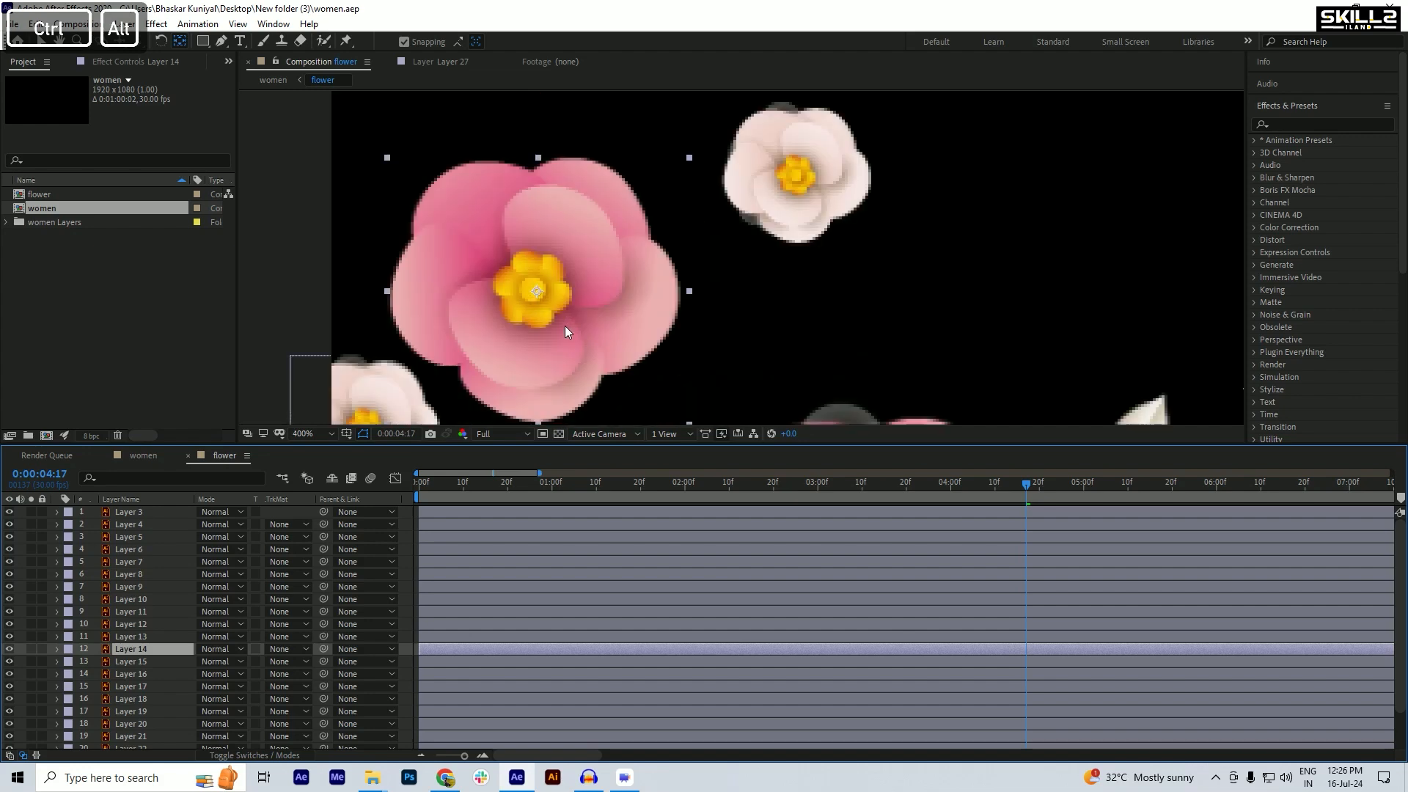
click(533, 287)
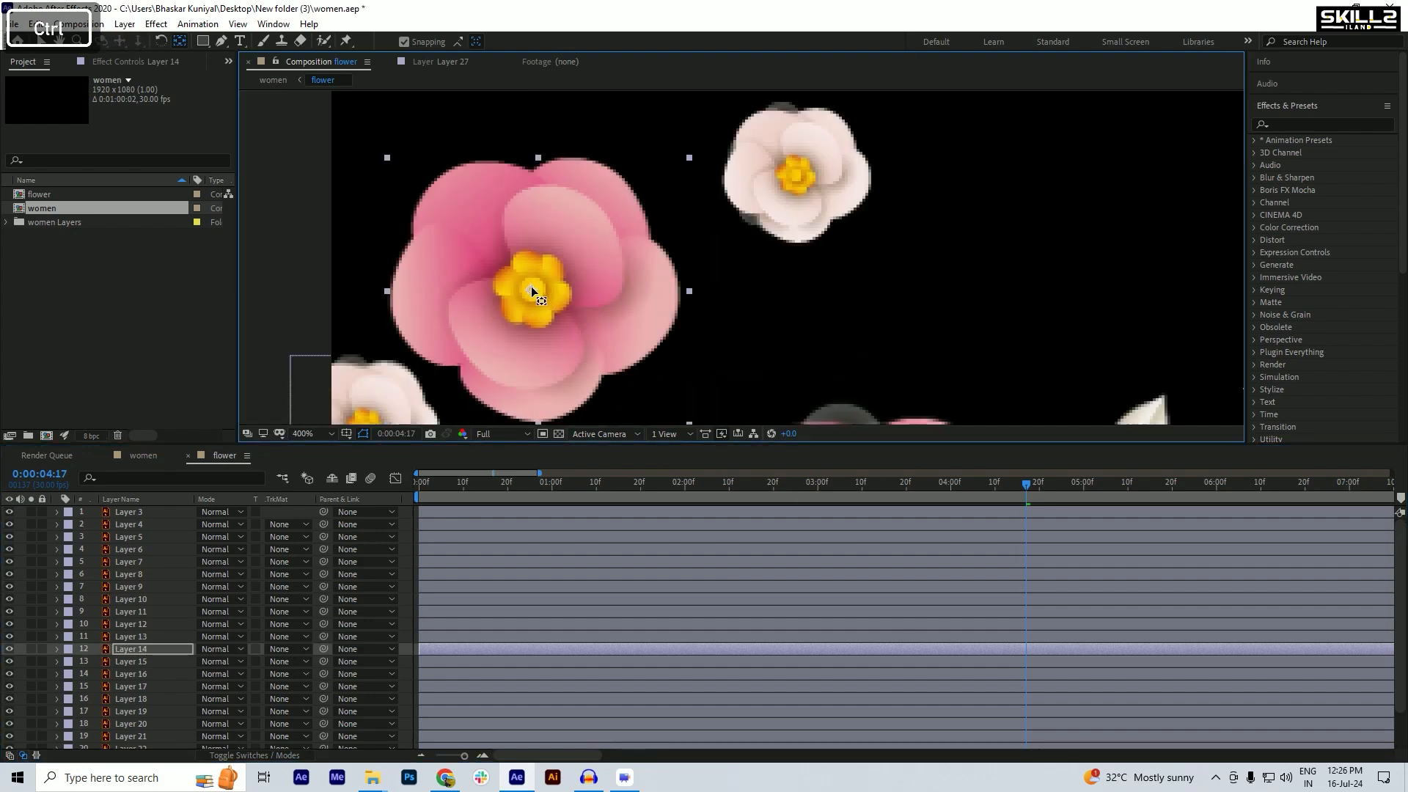
key(ctrl+s)
- Add the expression wiggle(2,10) to the Position of Layer 14 and collapse the layer's properties
key(p)
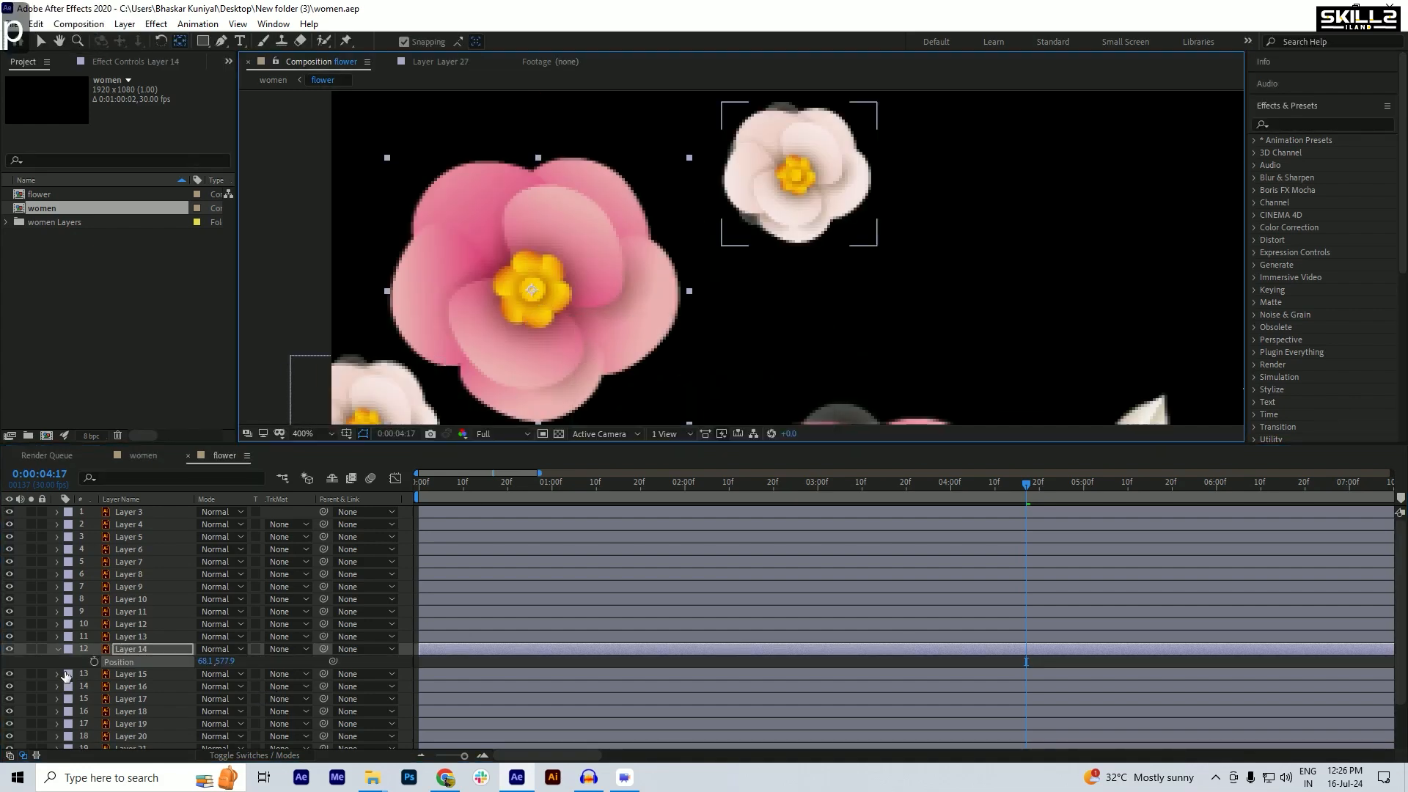
alt+click(94, 662)
text(wiggle(2,10))
key(KP_Enter)
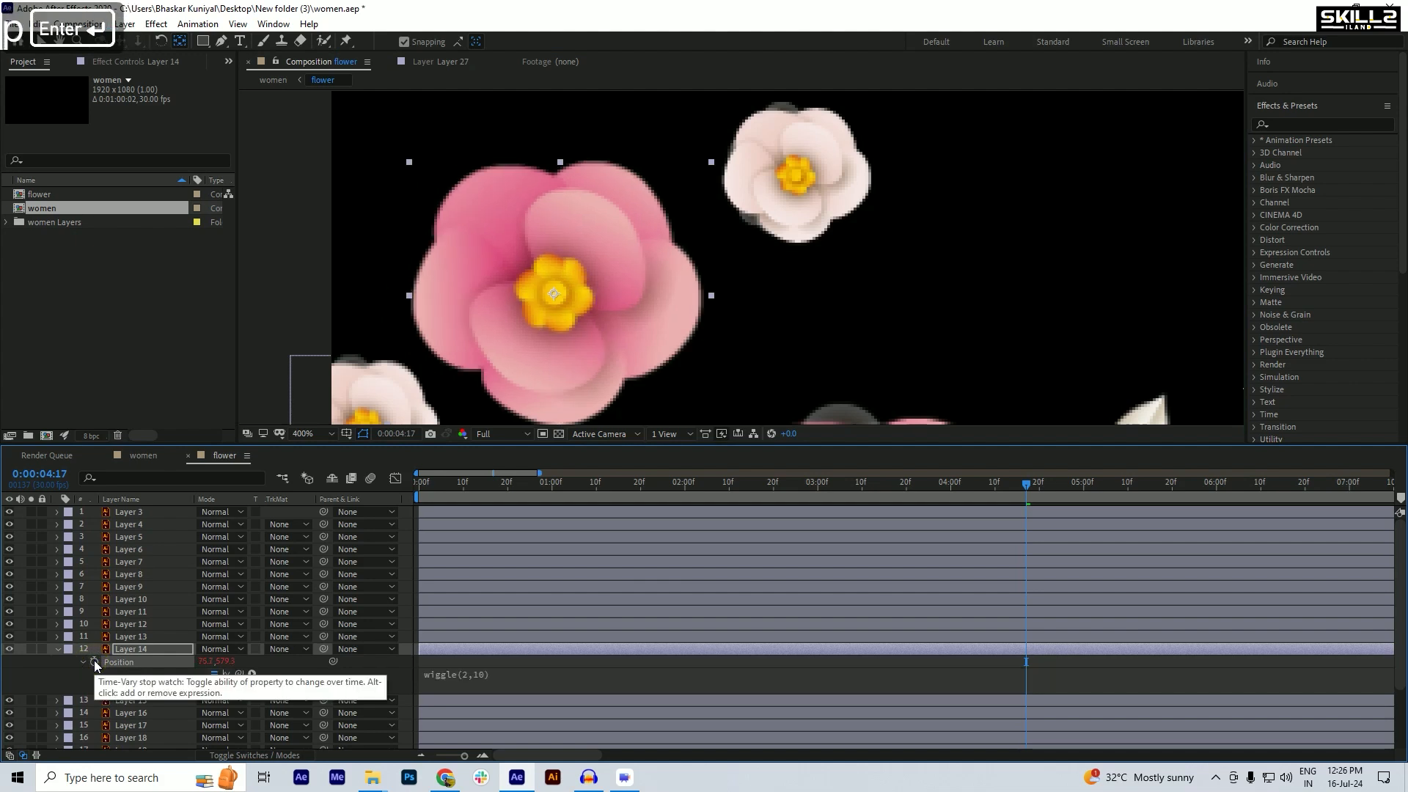
click(58, 649)
- Add the expression wiggle(2,10) to the Position of Layer 15, the small white flower, and save the project
click(126, 662)
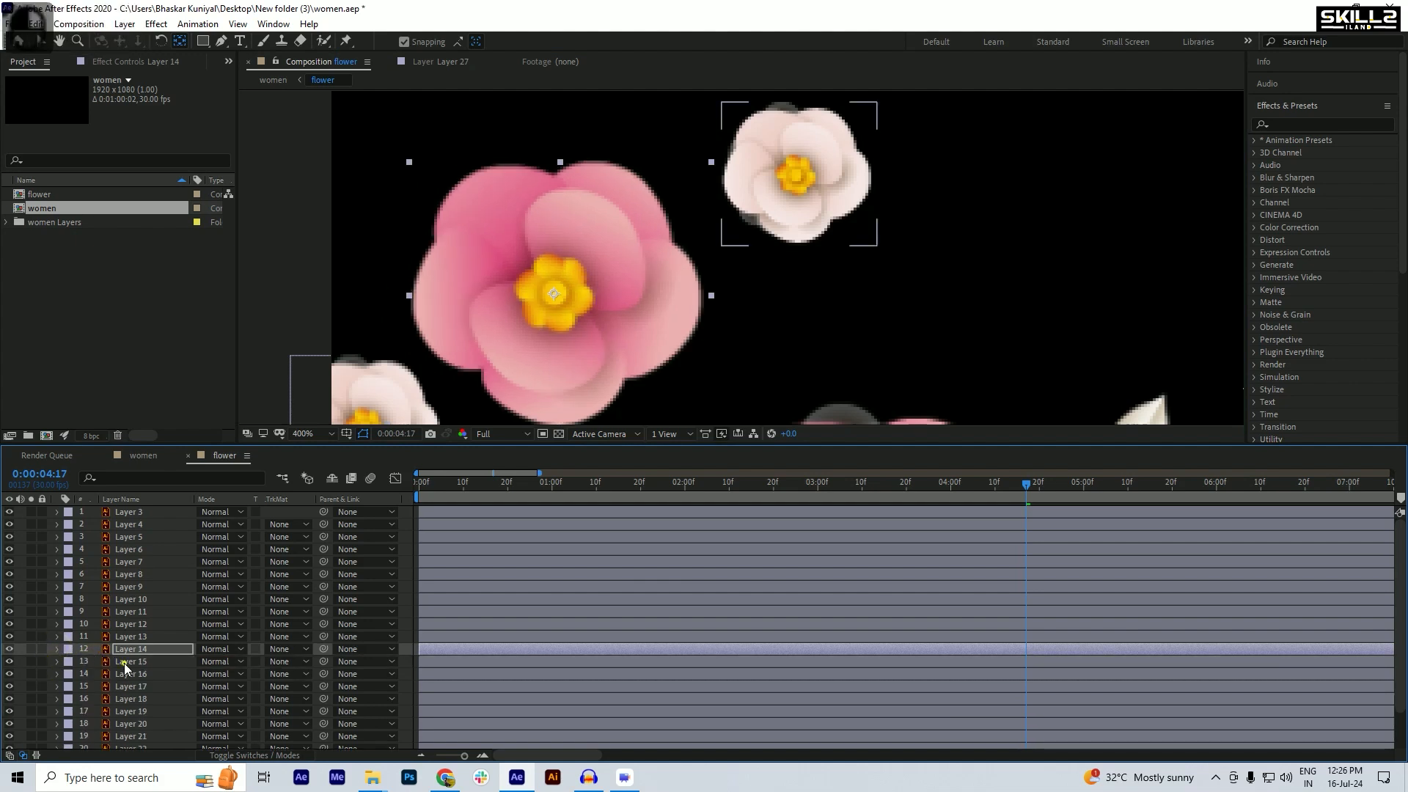
key(p)
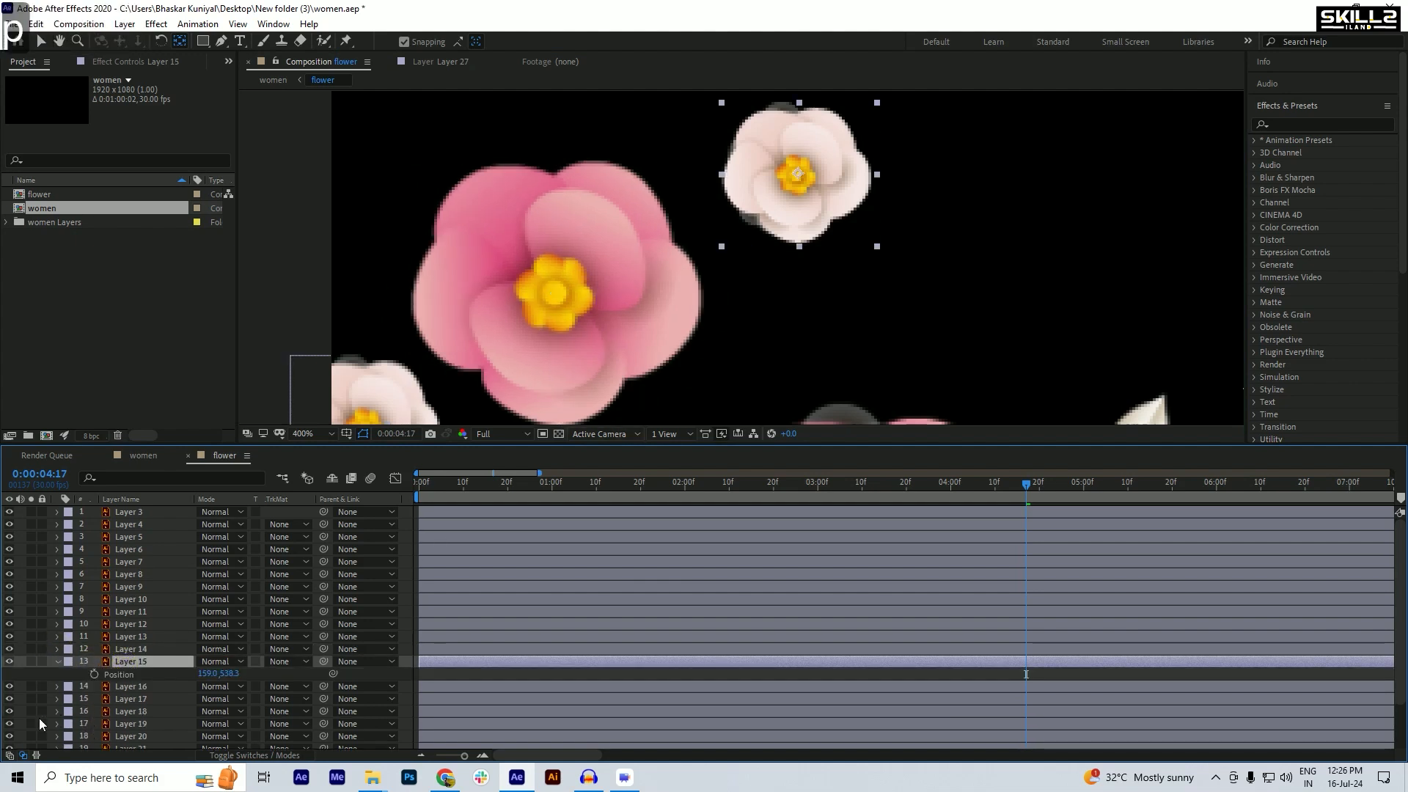
alt+click(94, 674)
text(wiggle(2,10))
key(KP_Enter)
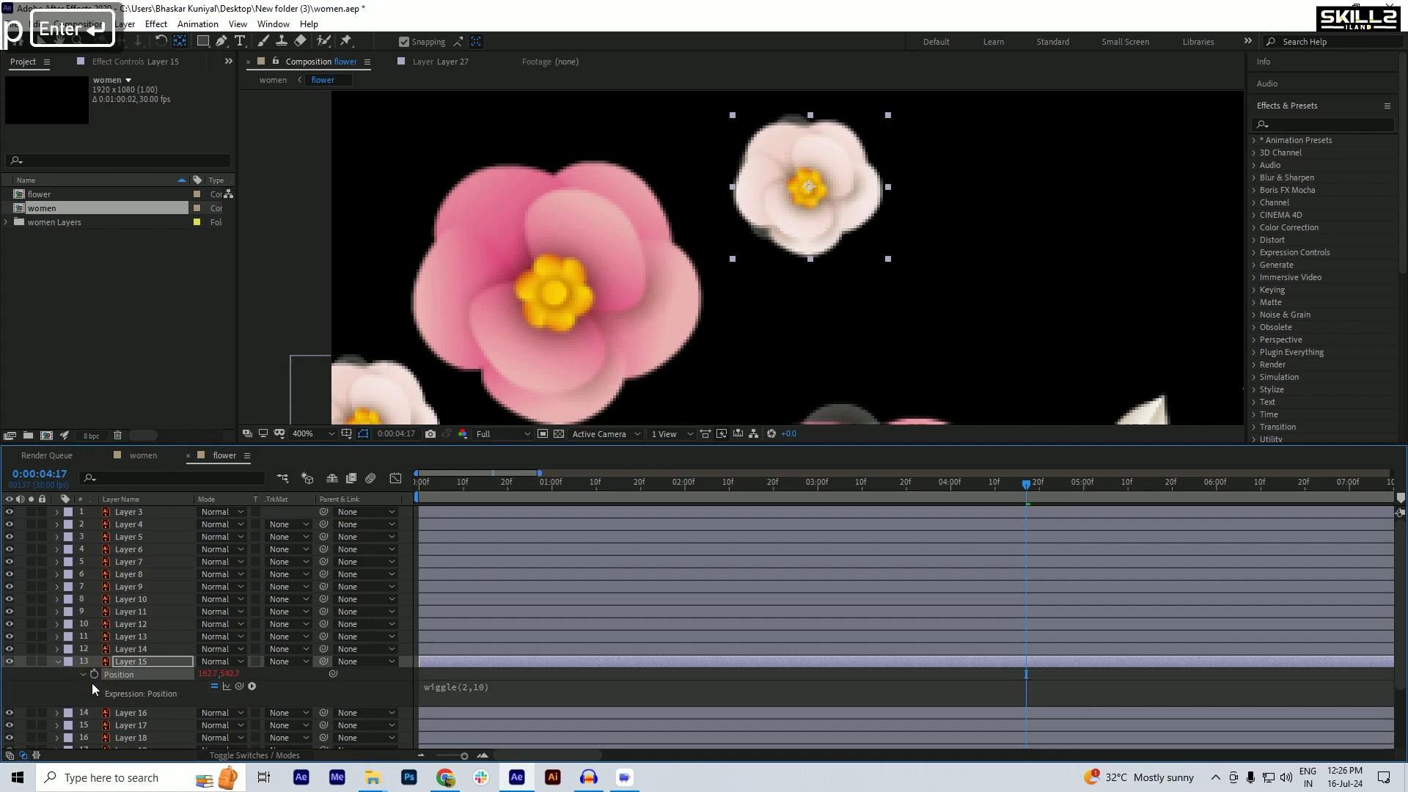
key(ctrl+s)
- Move Layer 16's anchor point to the yellow centre of its small white flower and save the project
click(124, 712)
scroll(638, 213, down, 4)
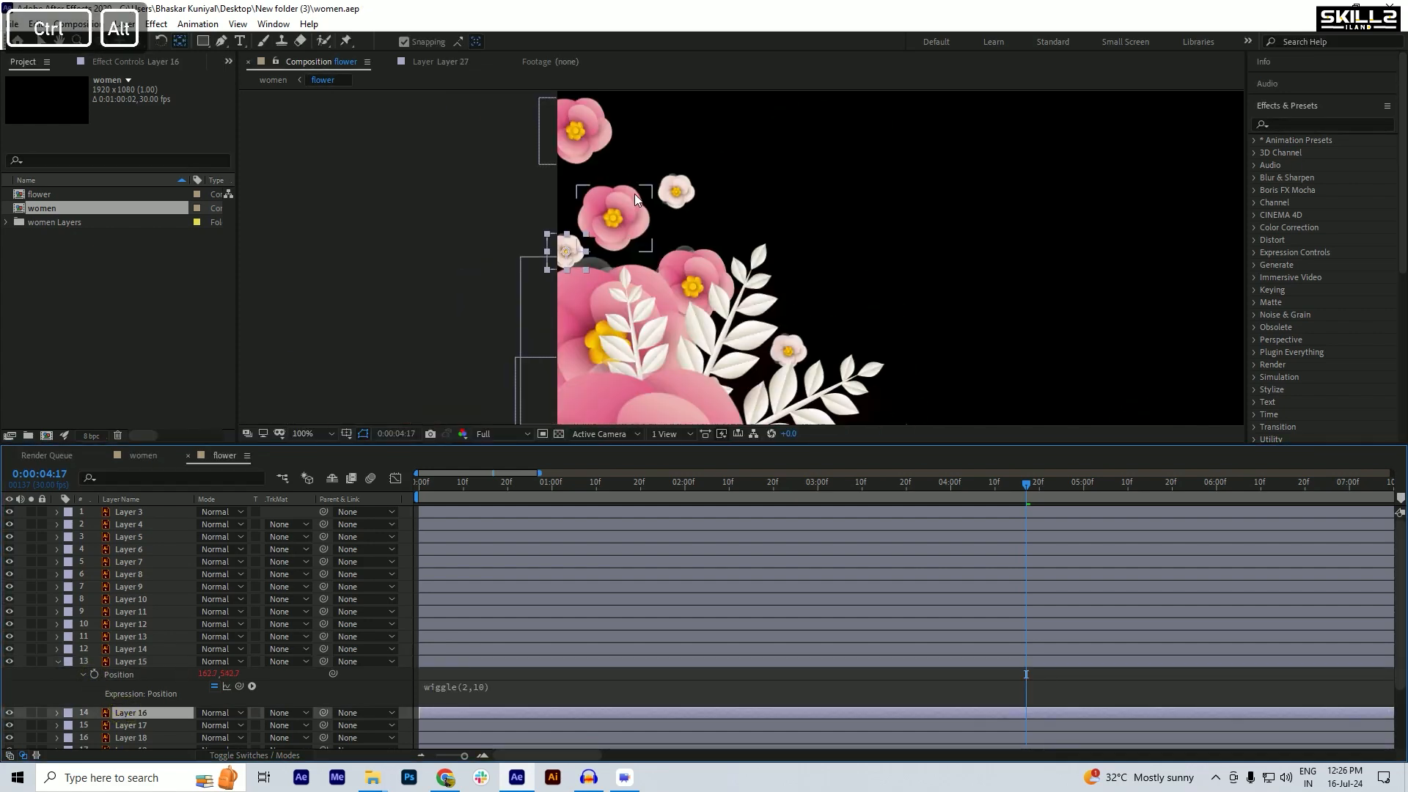
scroll(561, 253, up, 2)
scroll(561, 254, up, 2)
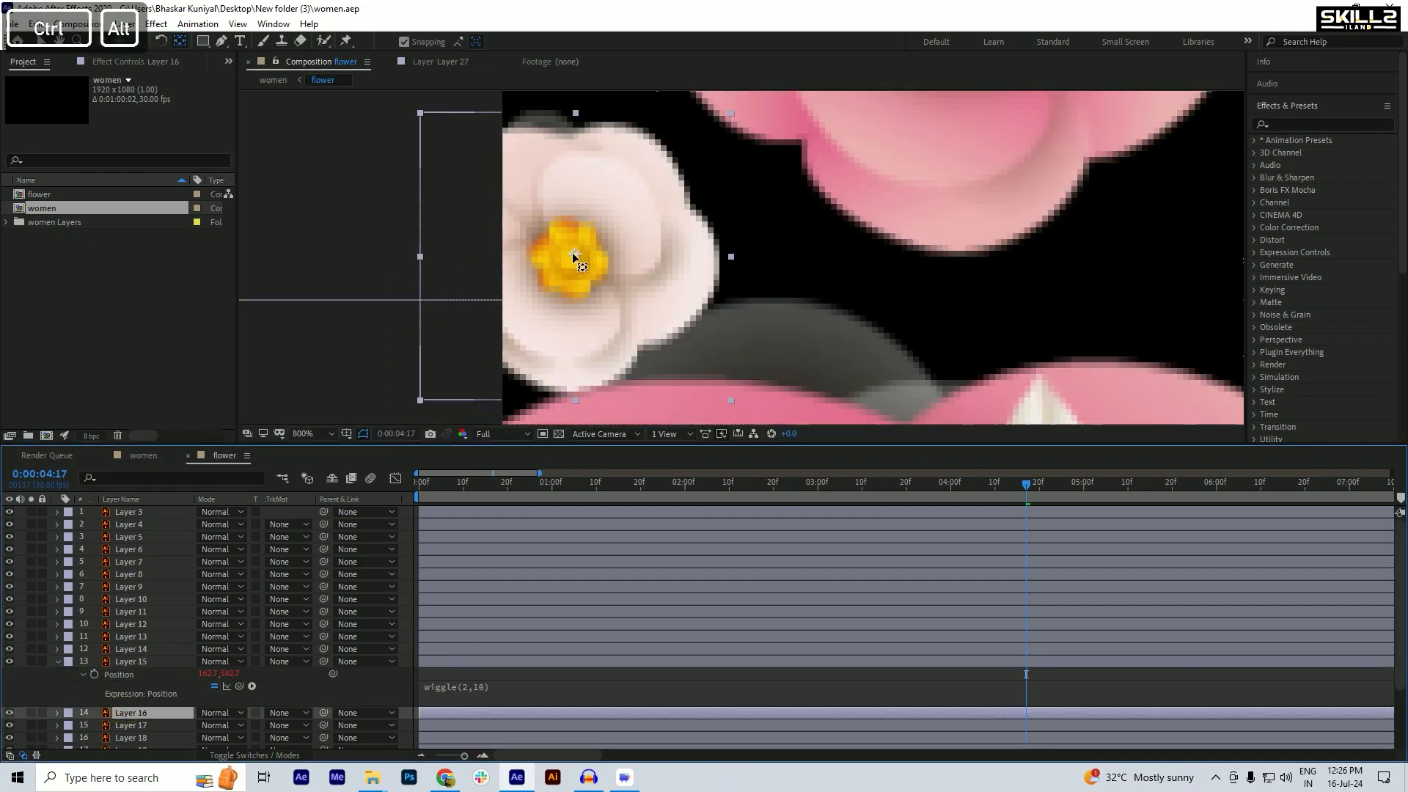
drag(574, 254, 570, 259)
key(ctrl+s)
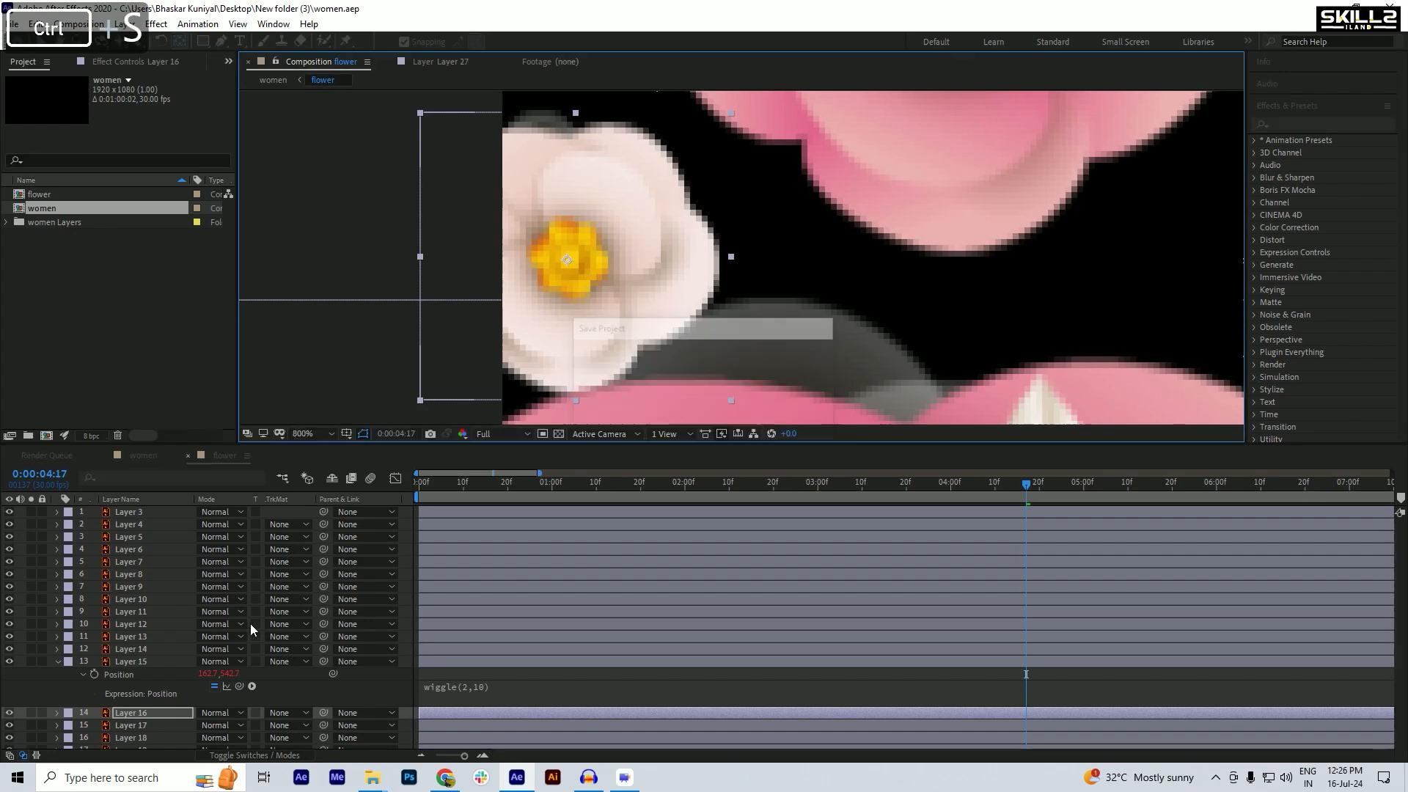
- Add the expression wiggle(2,10) to the Position of Layer 16
scroll(187, 663, down, 3)
key(p)
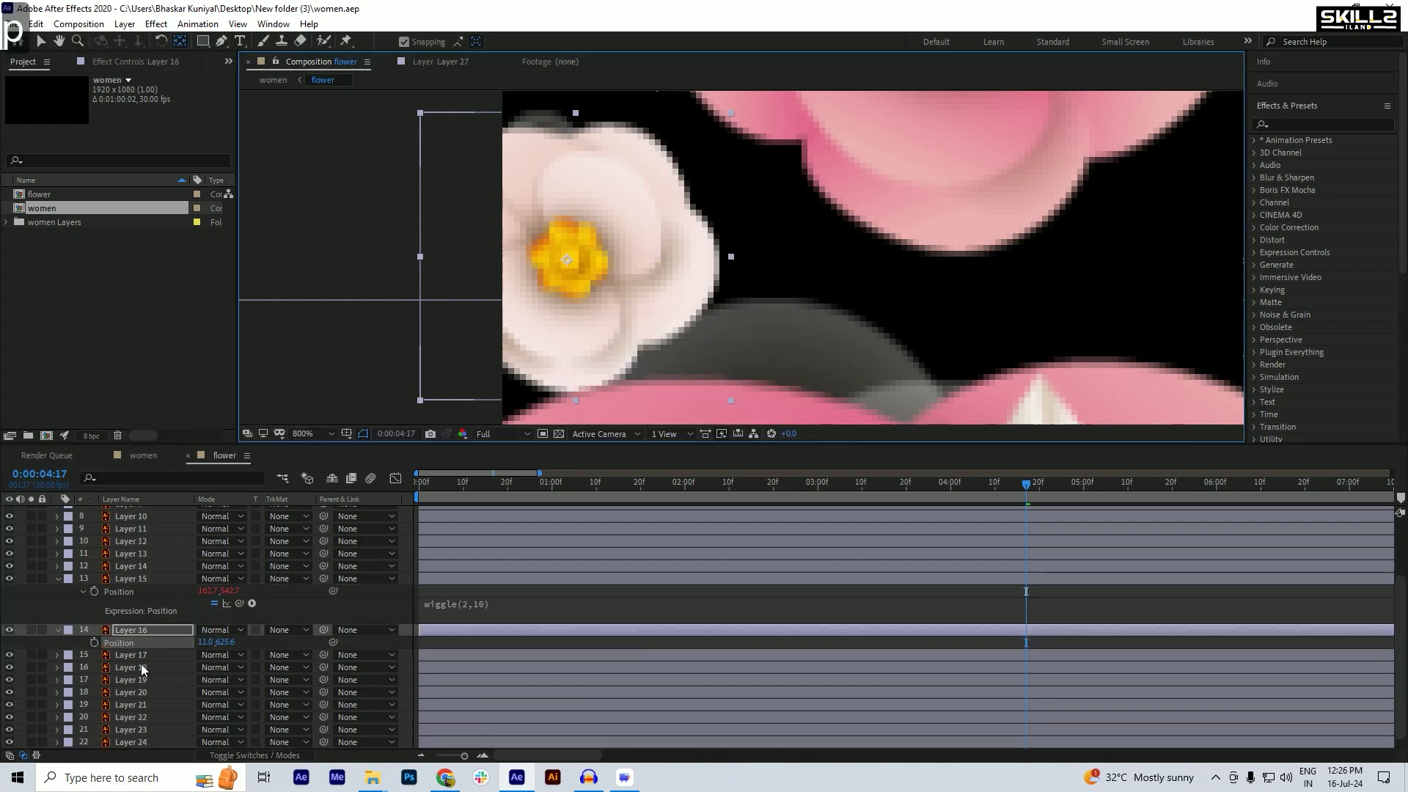
alt+click(95, 643)
text(wiggle(2,10))
key(Return)
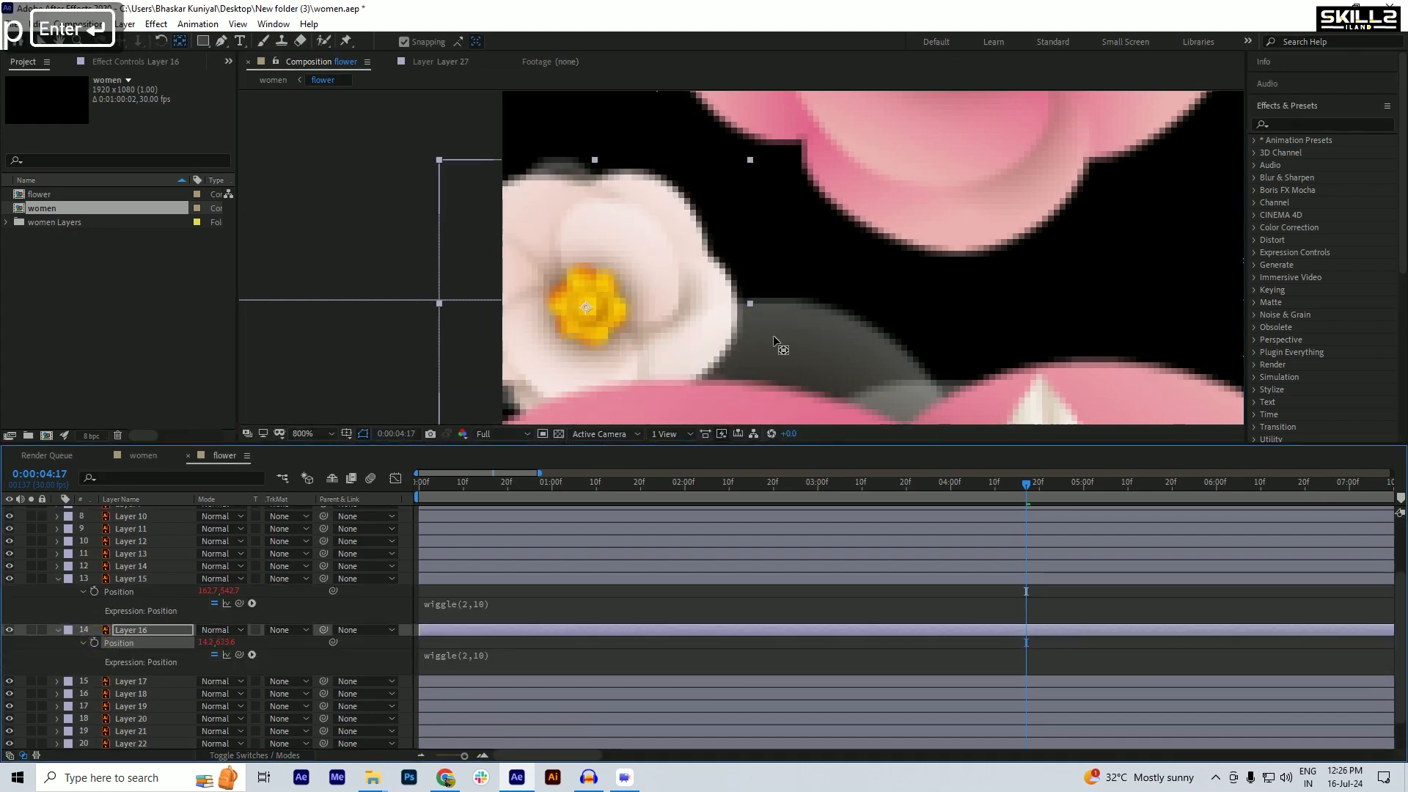
- Move Layer 17's anchor point to the yellow centre of its pink flower behind the leaves and save the project
scroll(653, 187, down, 3)
click(130, 682)
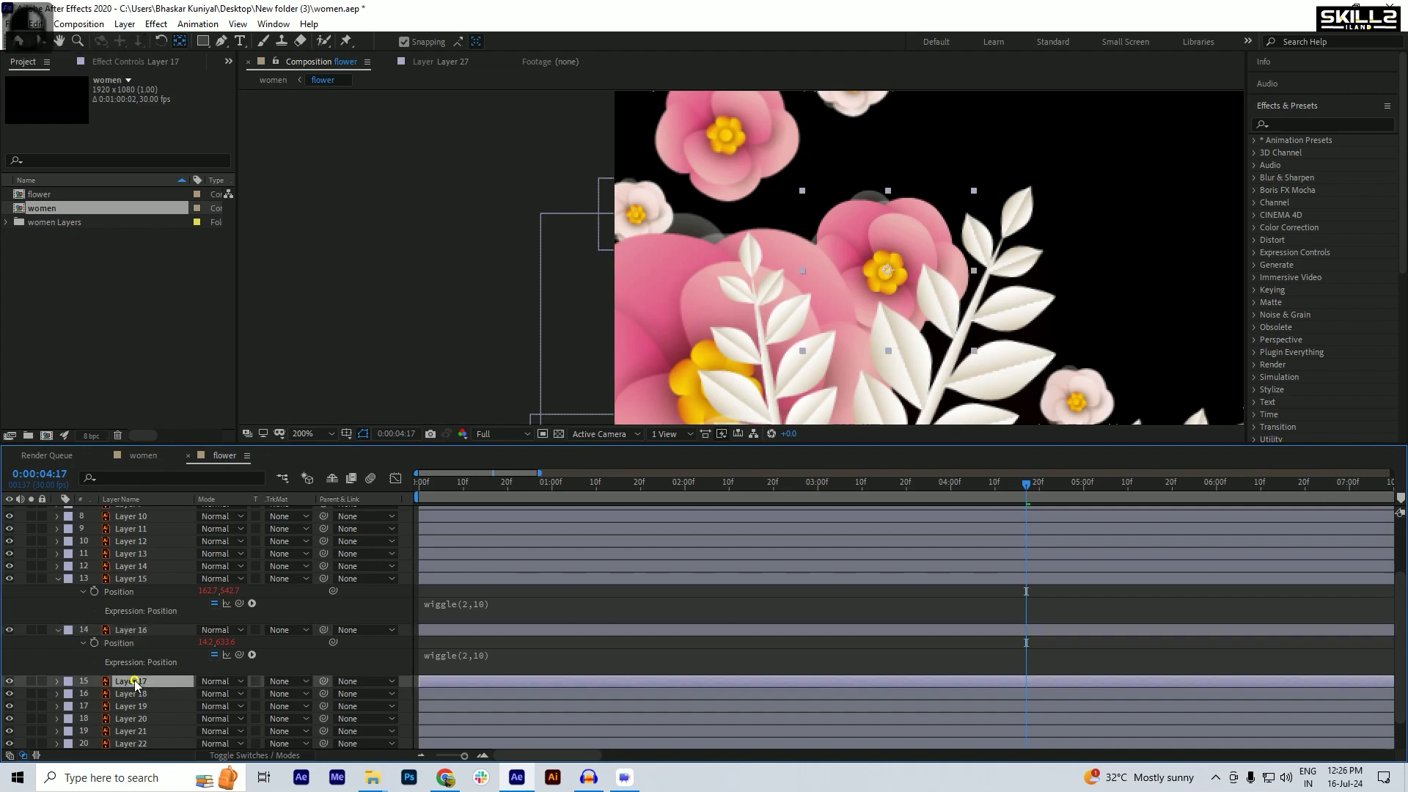
scroll(481, 194, down, 1)
scroll(608, 213, up, 1)
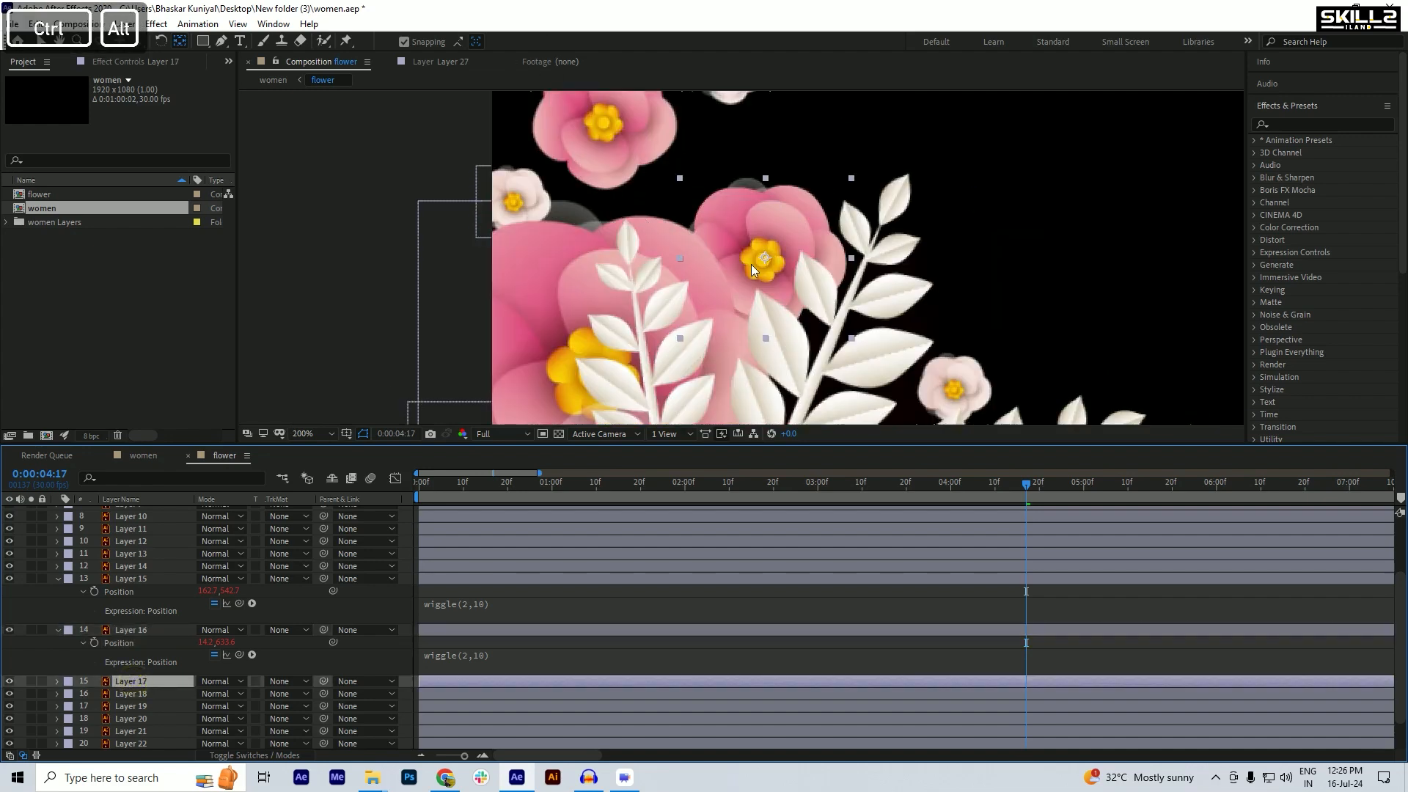
scroll(772, 251, up, 2)
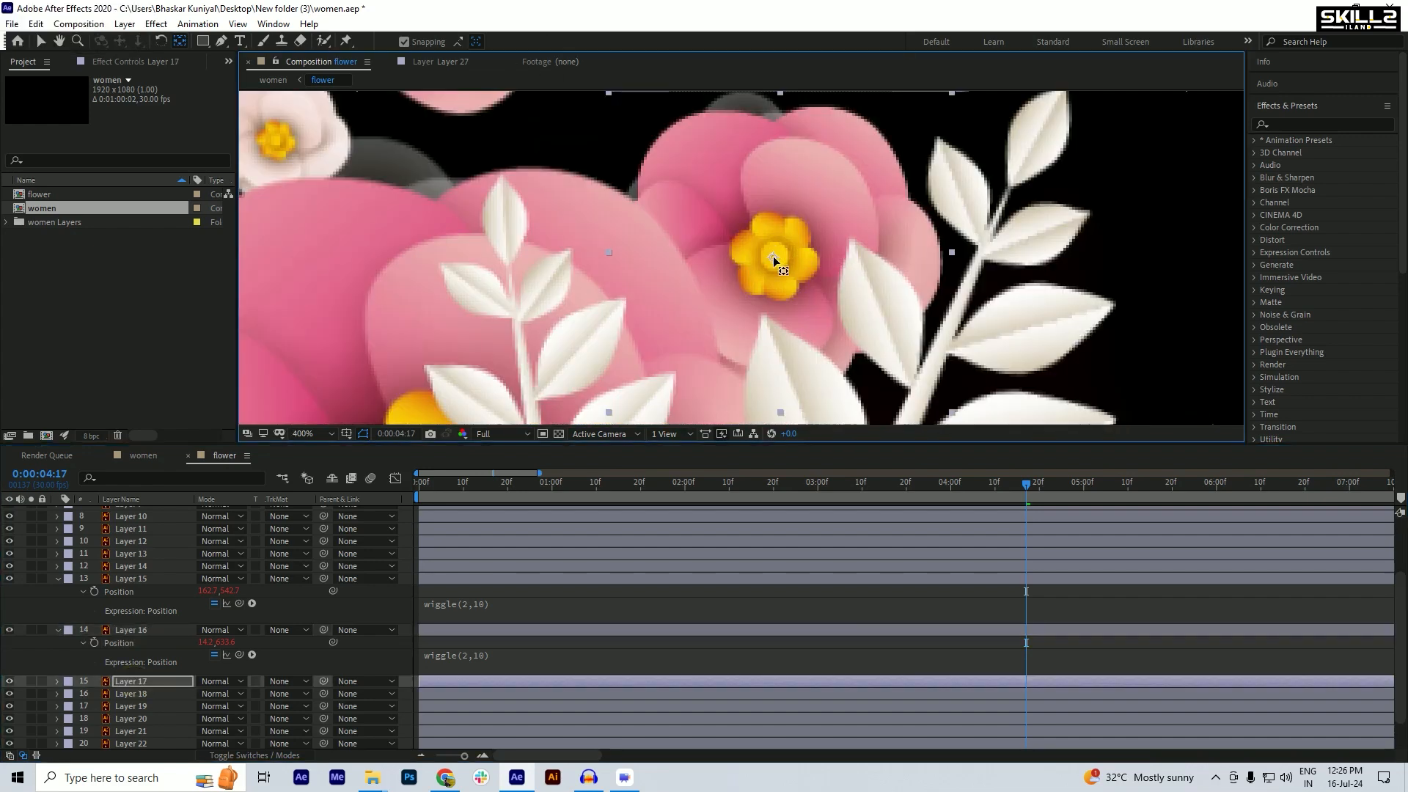
key(ctrl+s)
- Add the expression wiggle(2,10) to the Position of Layer 17
key(p)
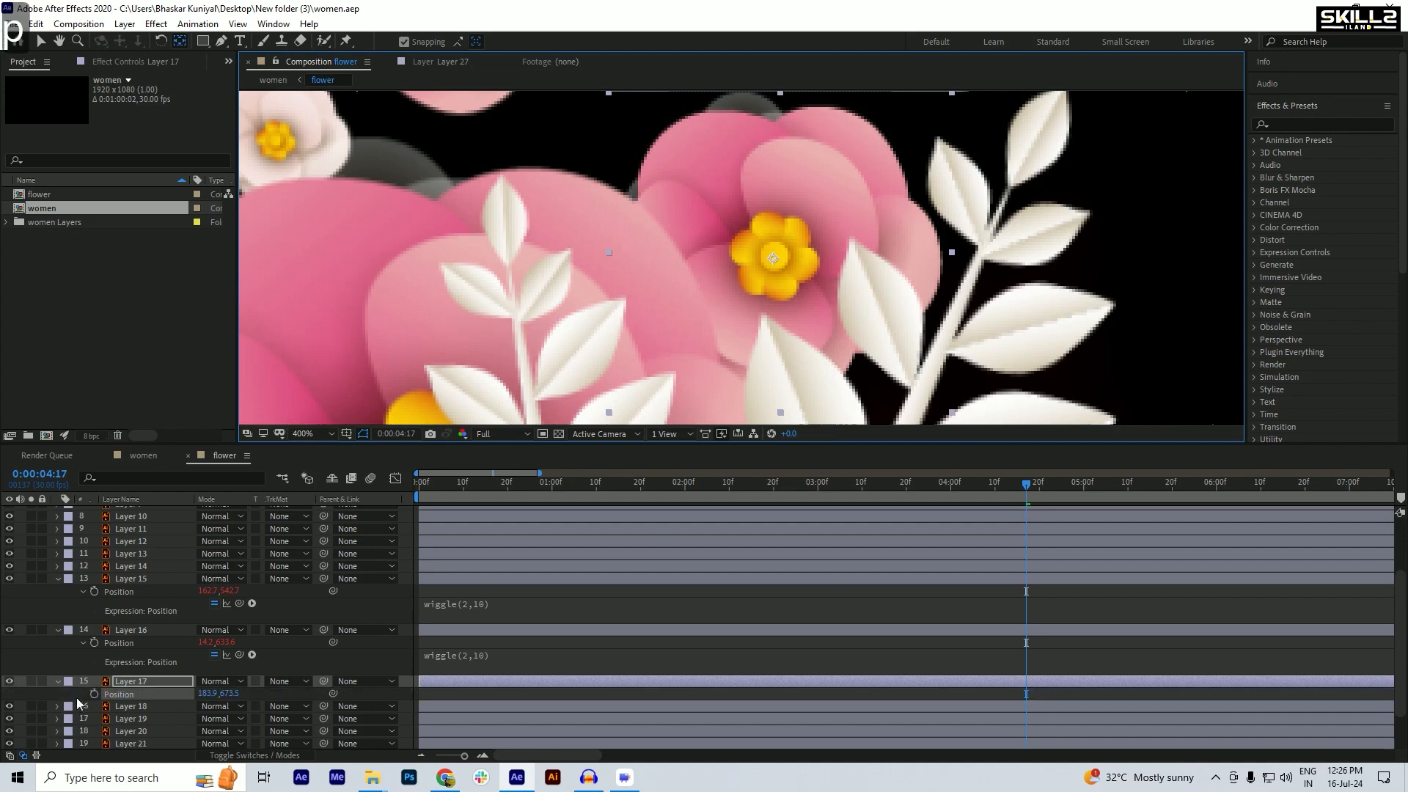
alt+click(95, 695)
text(wiggle(2,10))
key(Return)
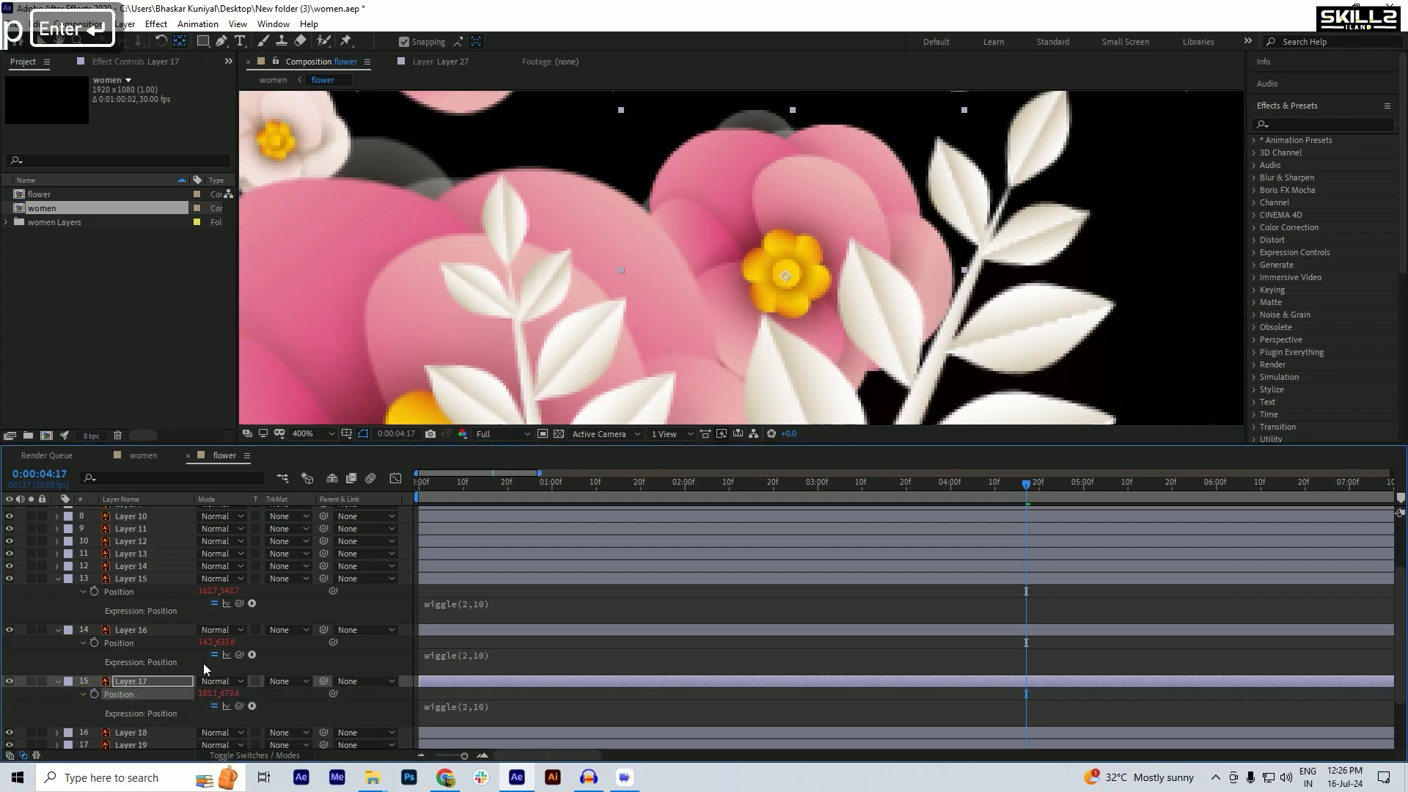
- Add the expression wiggle(2,10) to the Position of Layer 18, the small white flower between the leaf branches
scroll(212, 636, down, 2)
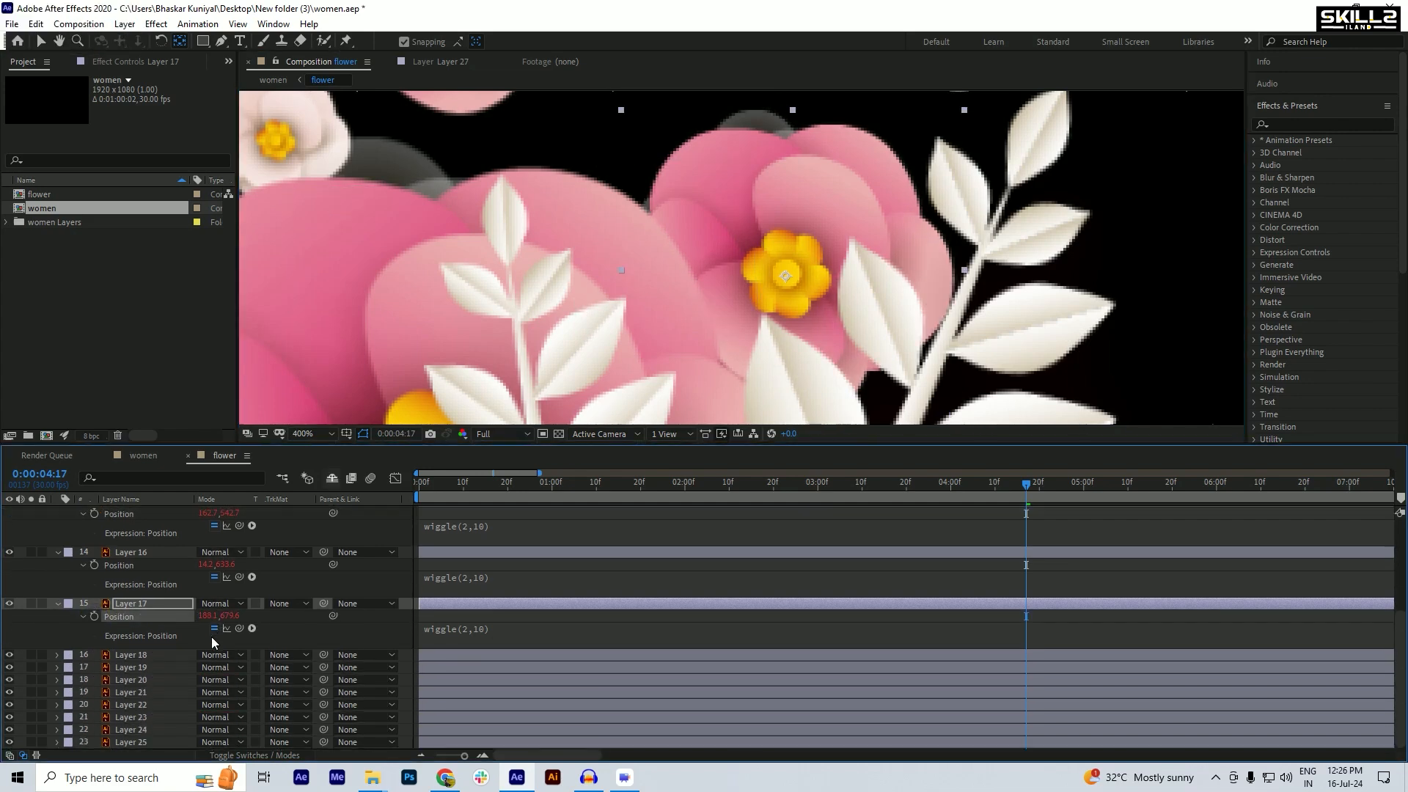
click(138, 654)
scroll(609, 182, down, 3)
scroll(697, 270, up, 2)
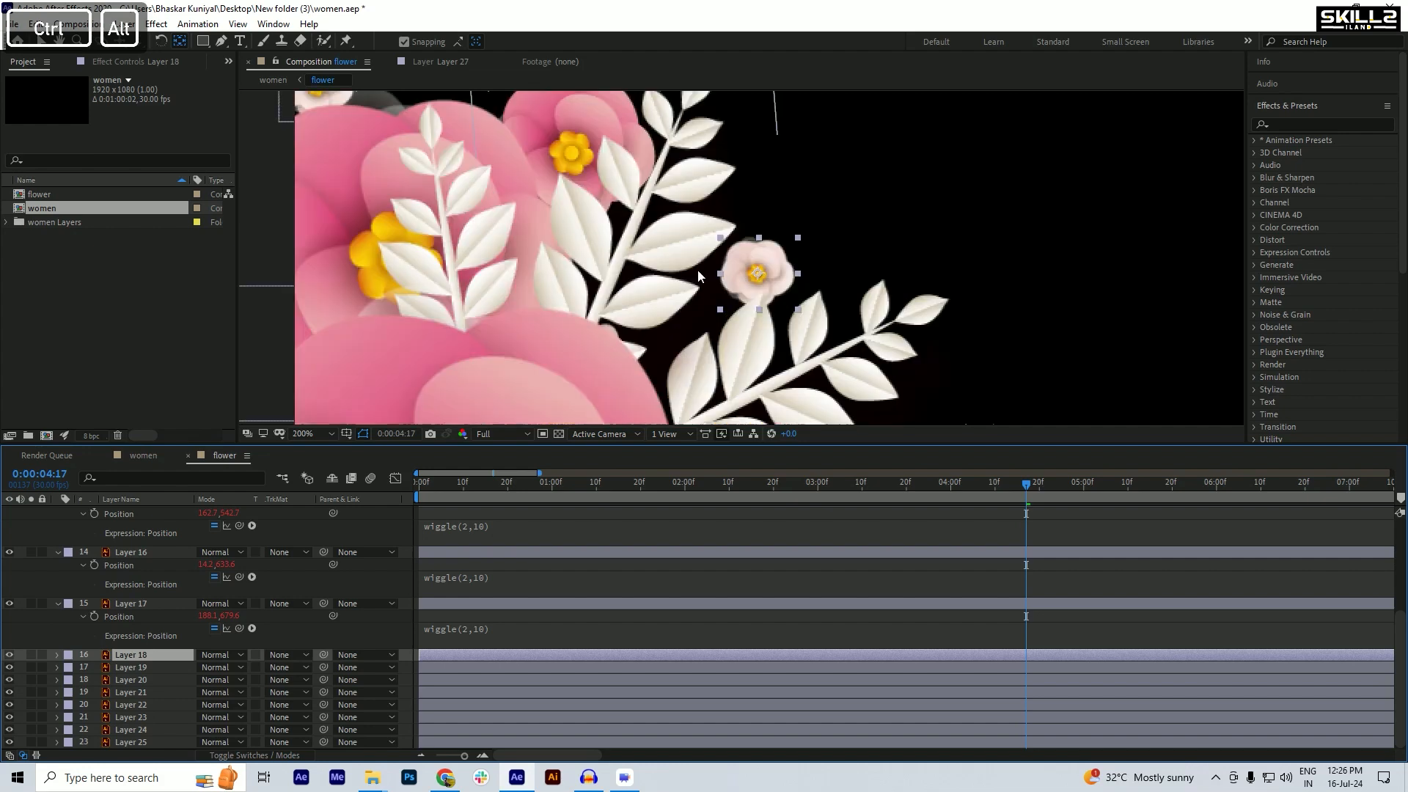
scroll(733, 273, up, 2)
key(p)
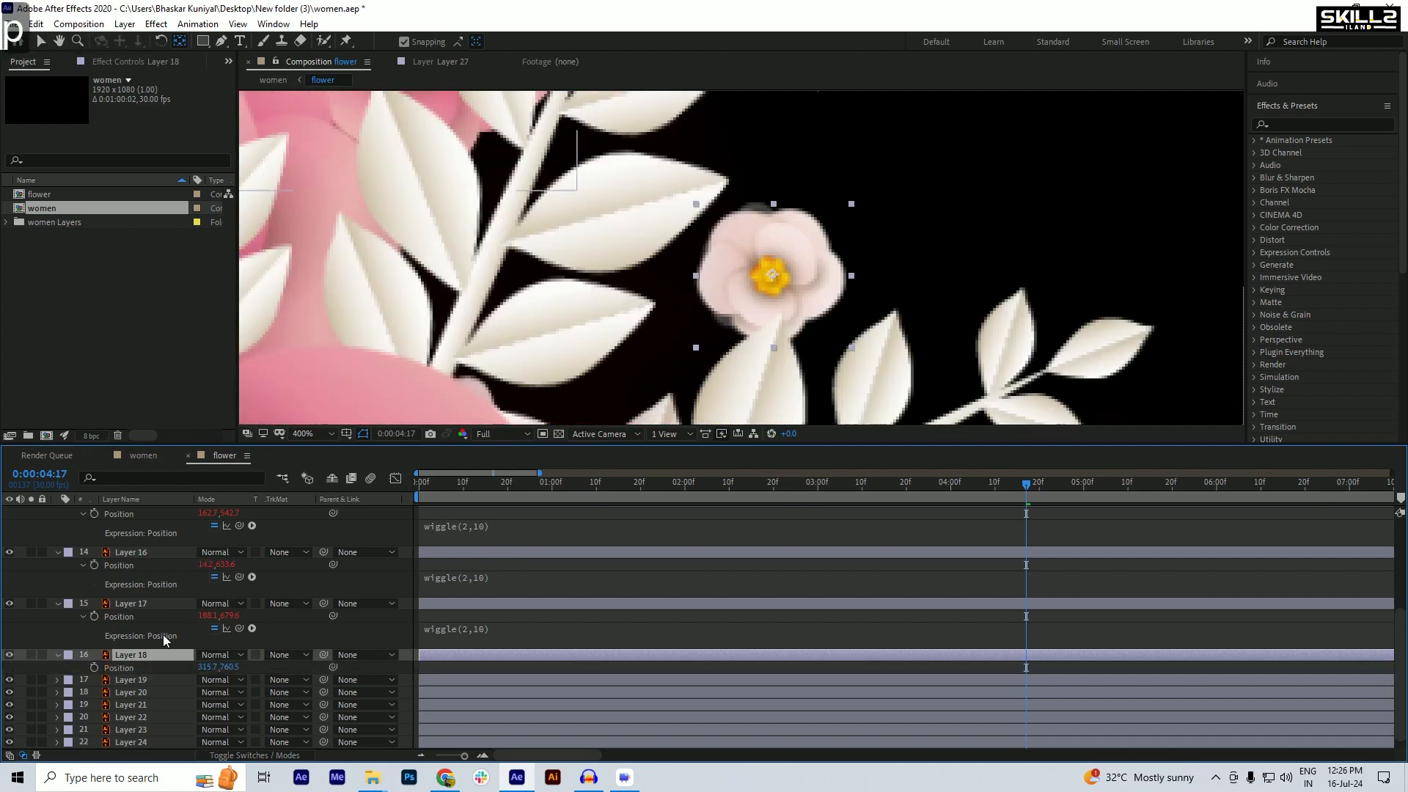
alt+click(94, 668)
text(wiggle(2,10))
key(Return)
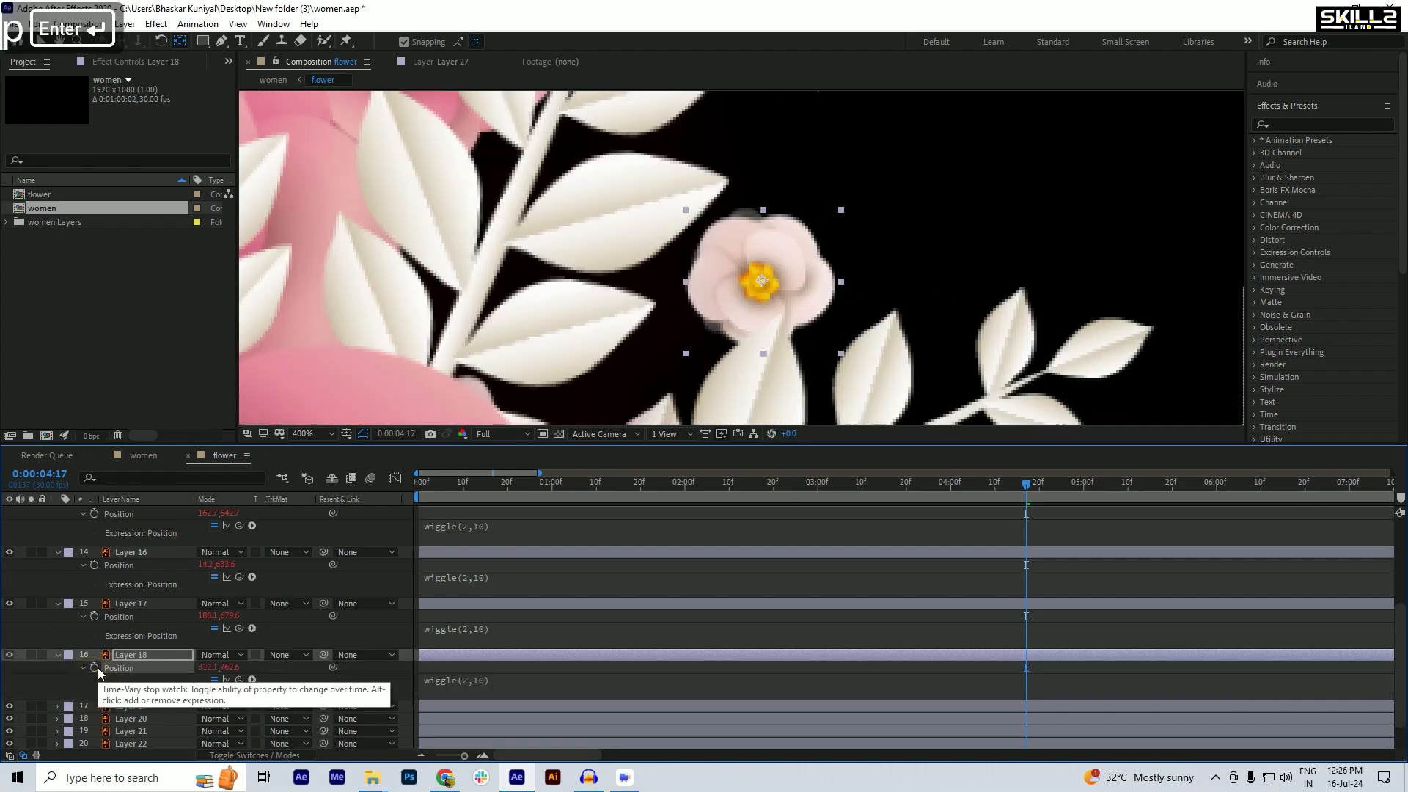
- Toggle Layer 19's visibility and solo to identify its element, and add the expression wiggle(2,10) to its Position
scroll(182, 649, down, 2)
click(132, 667)
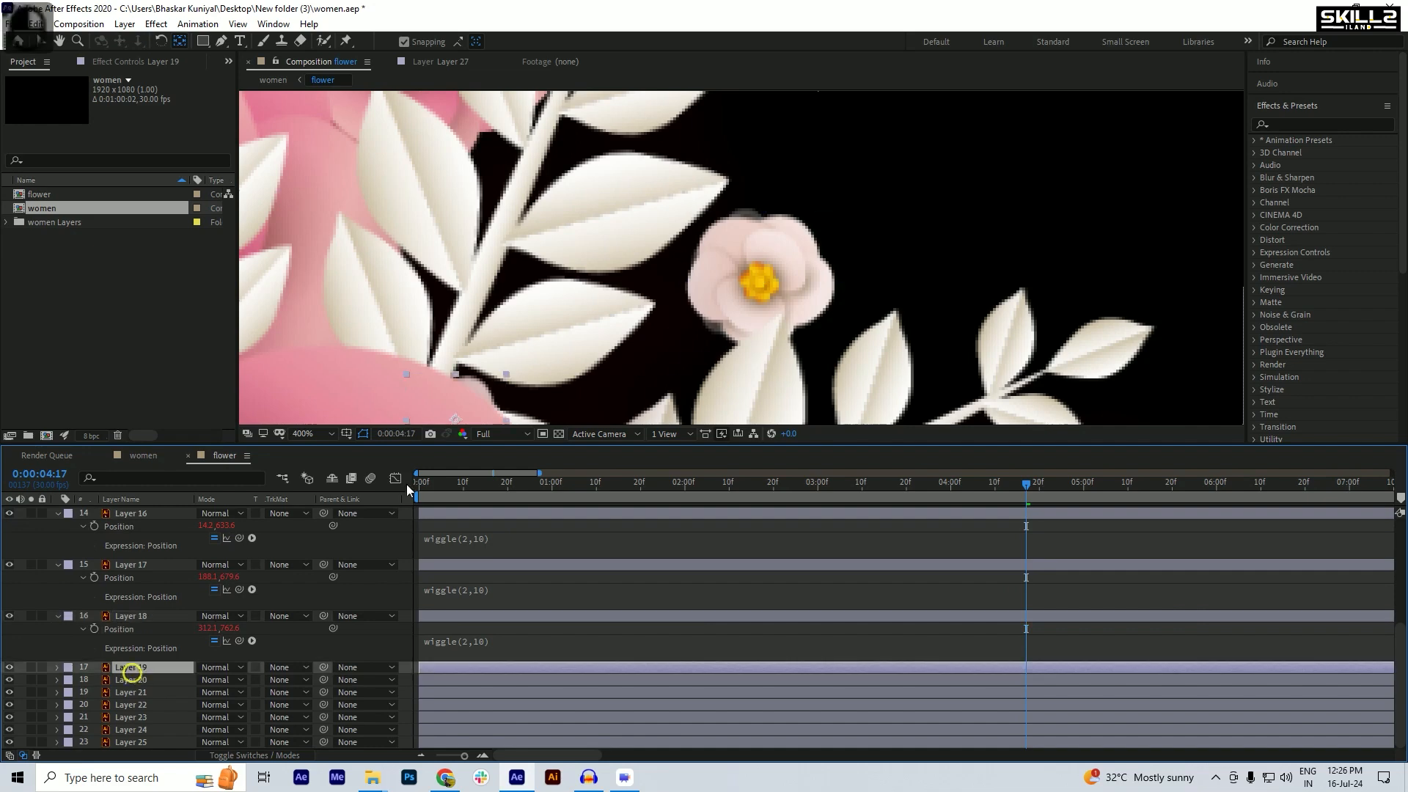
scroll(671, 210, down, 3)
scroll(656, 249, up, 1)
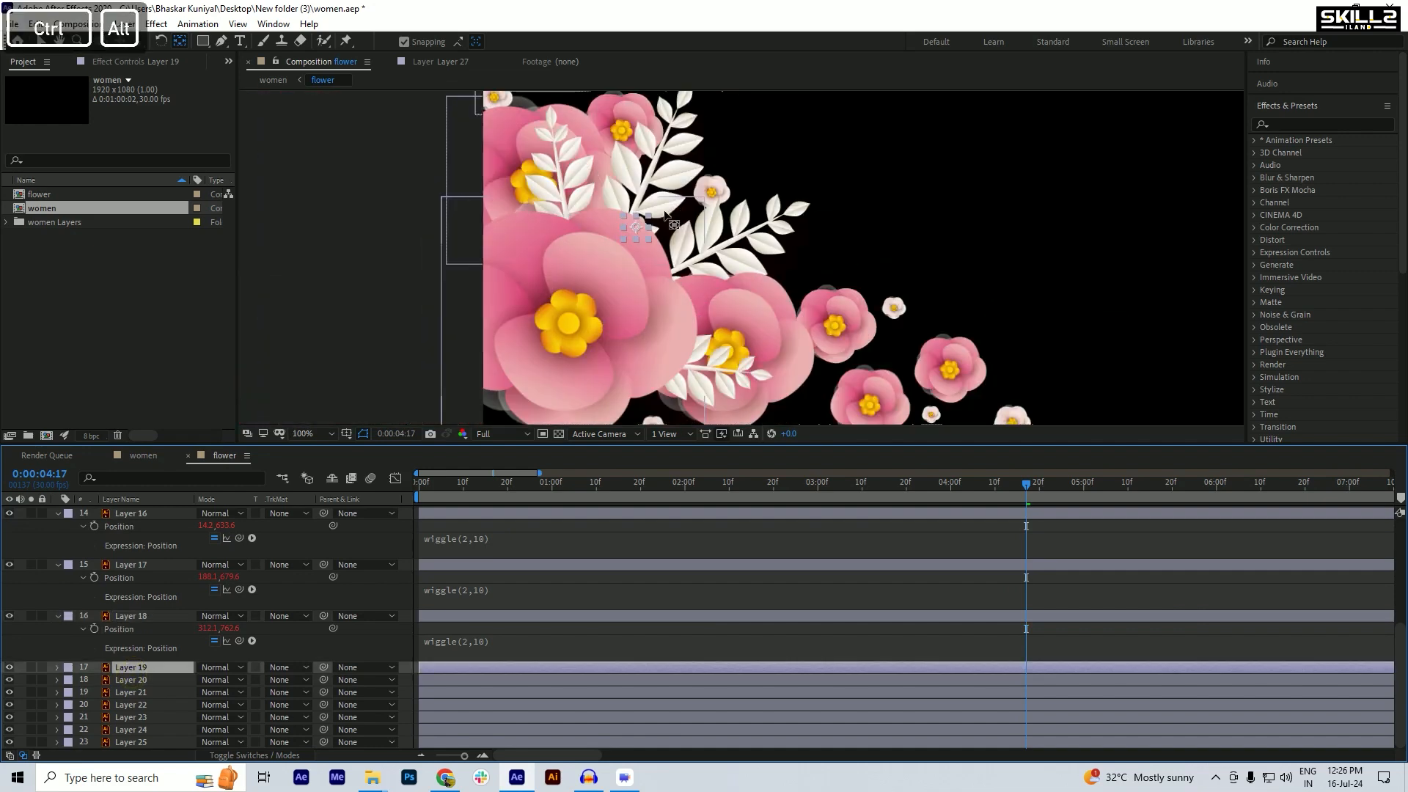
scroll(648, 226, up, 3)
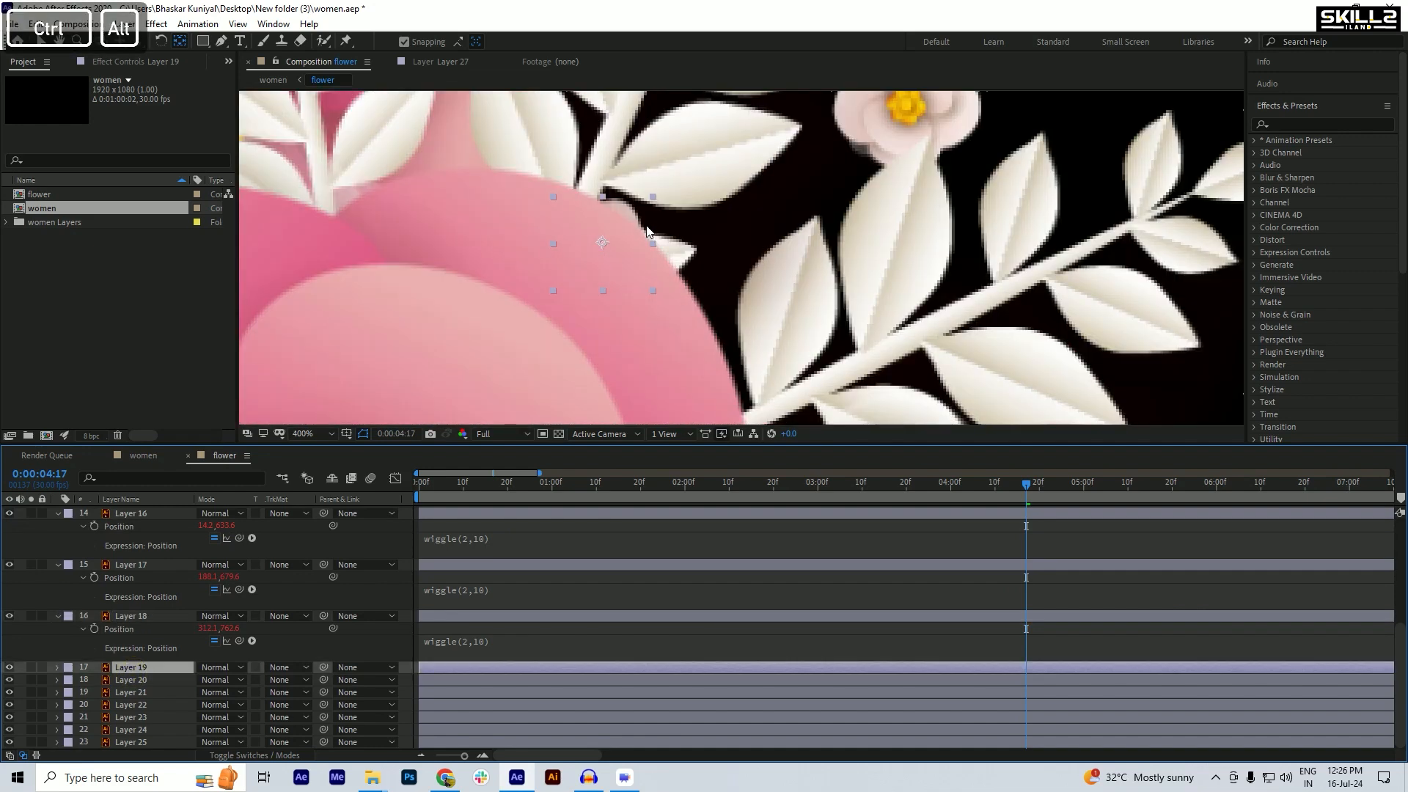
click(8, 668)
click(7, 668)
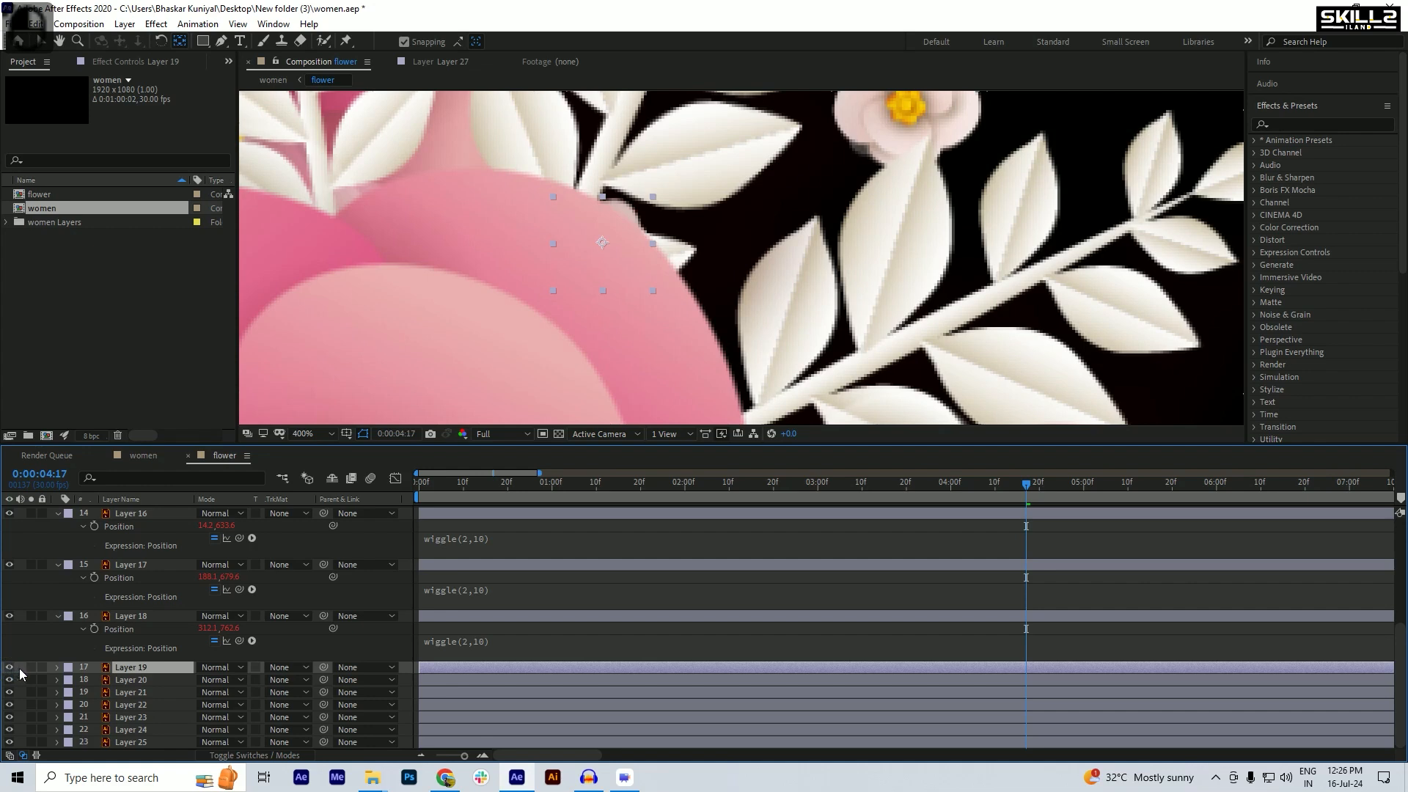
click(29, 667)
click(30, 666)
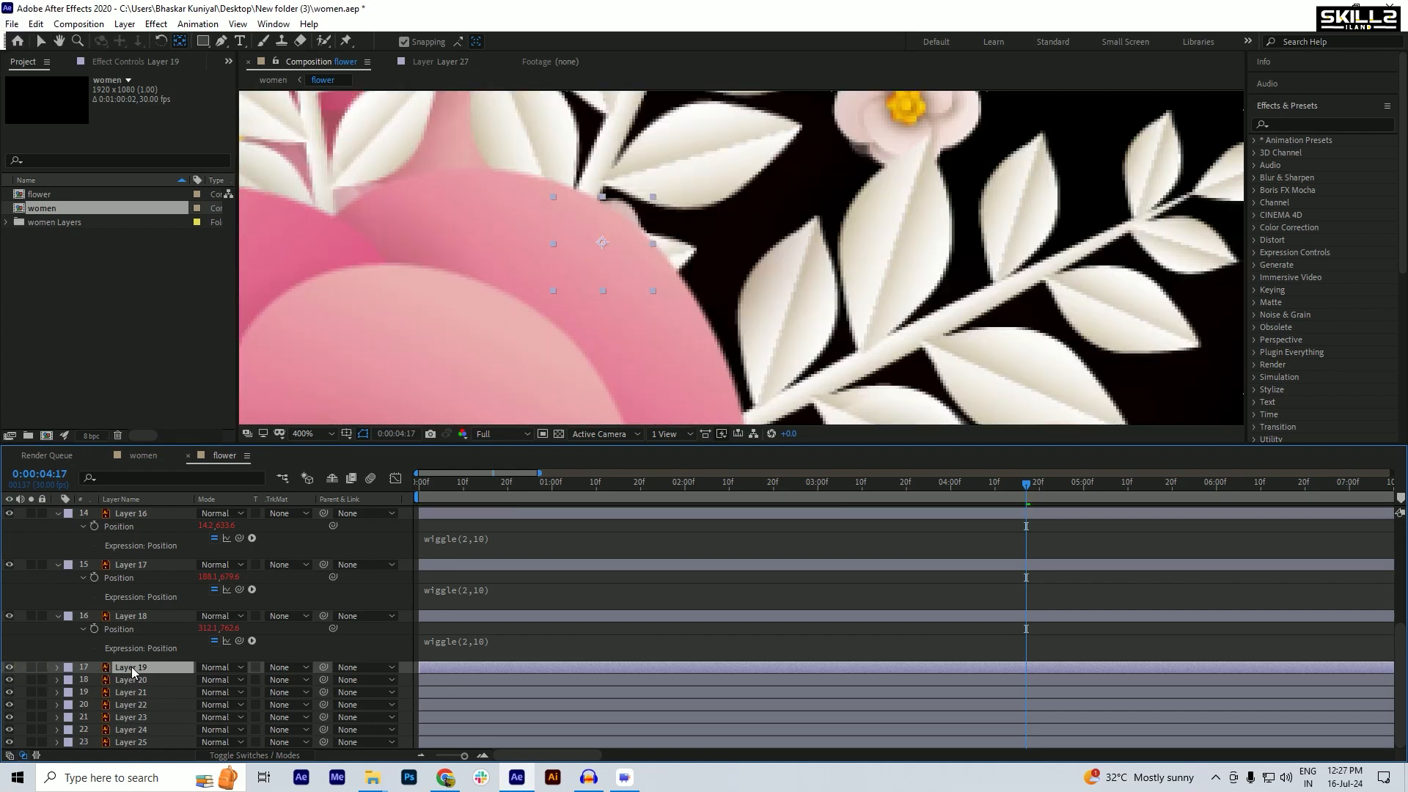
key(ctrl+v)
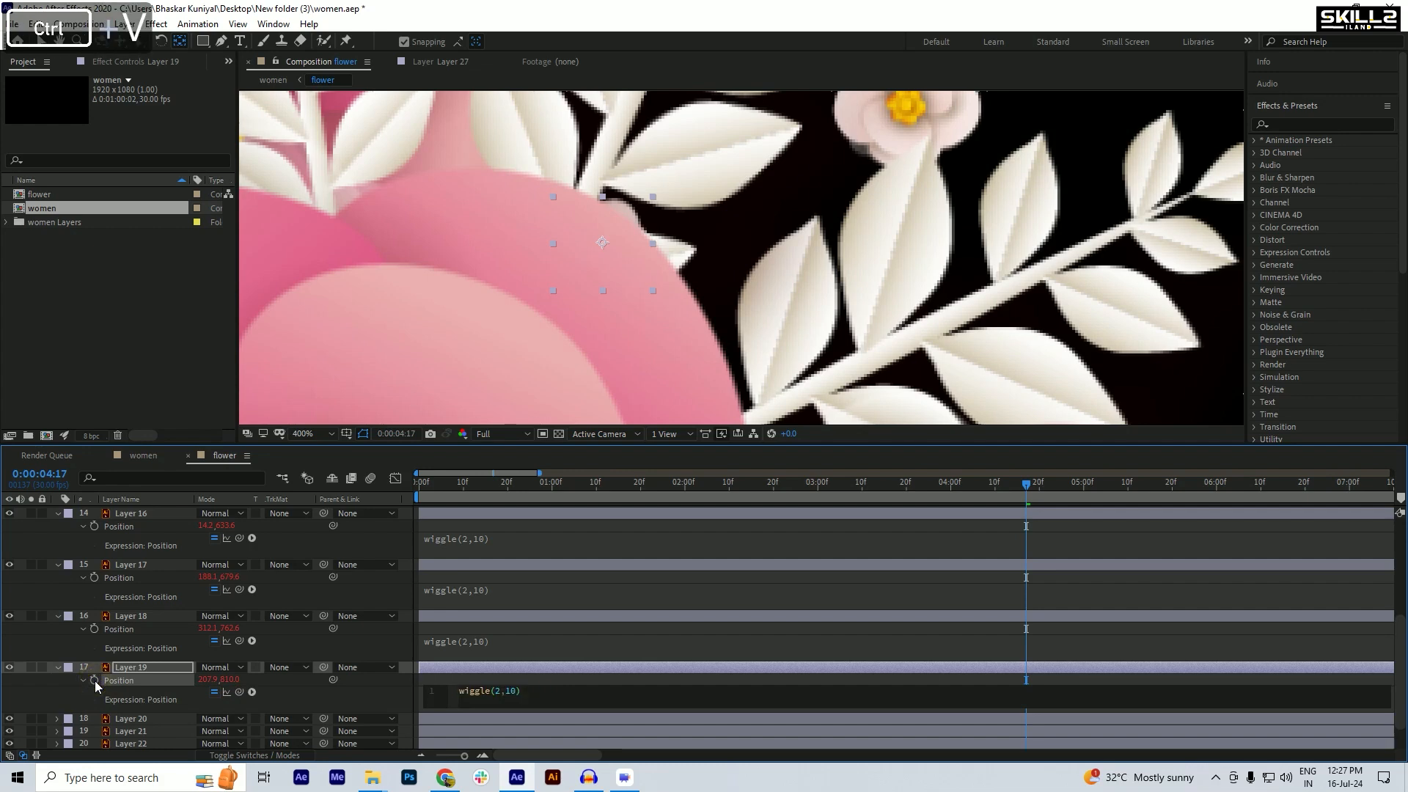
key(Return)
- Add the expression wiggle(2,10) to the Position of Layer 20, the small white flower at the composition's lower edge
click(126, 719)
scroll(694, 148, down, 2)
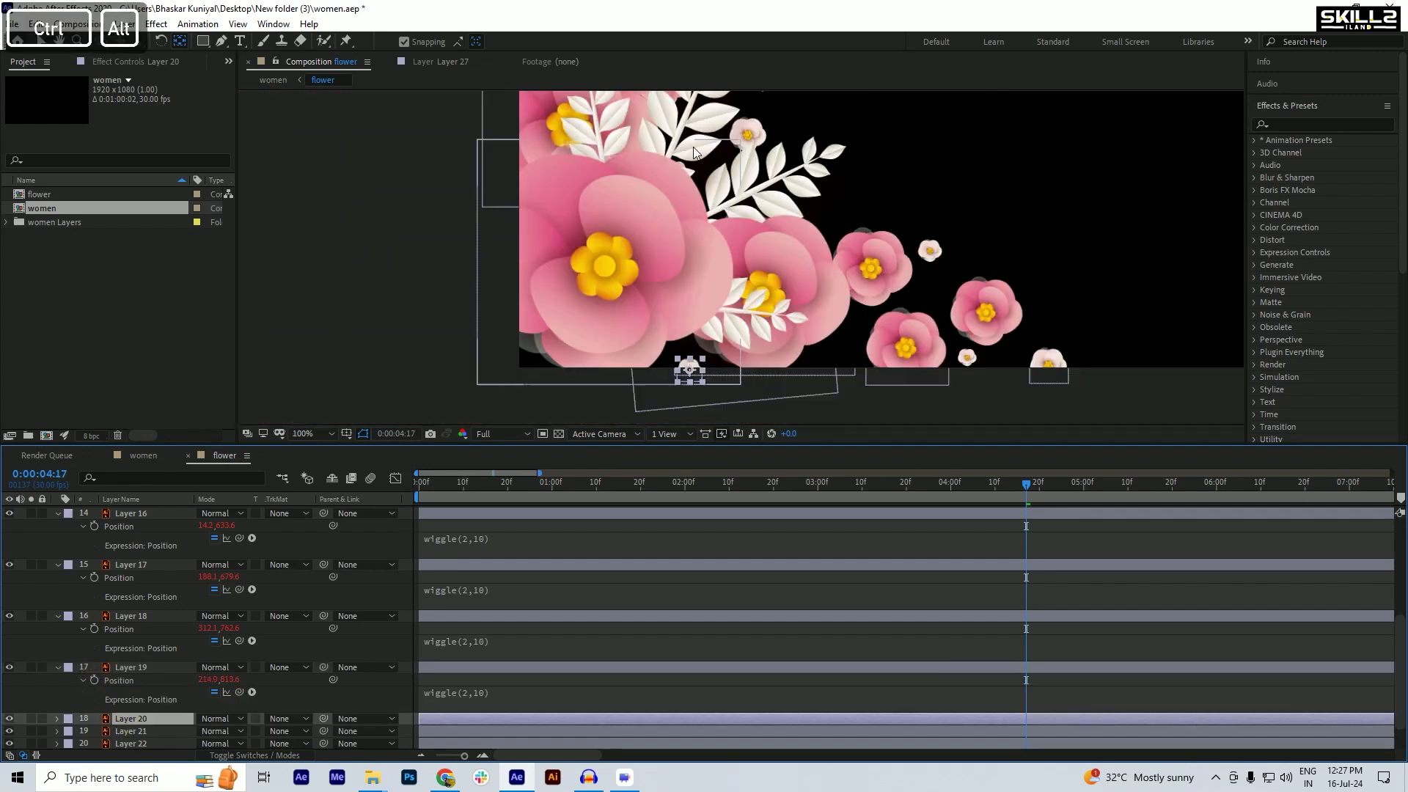
scroll(178, 653, down, 1)
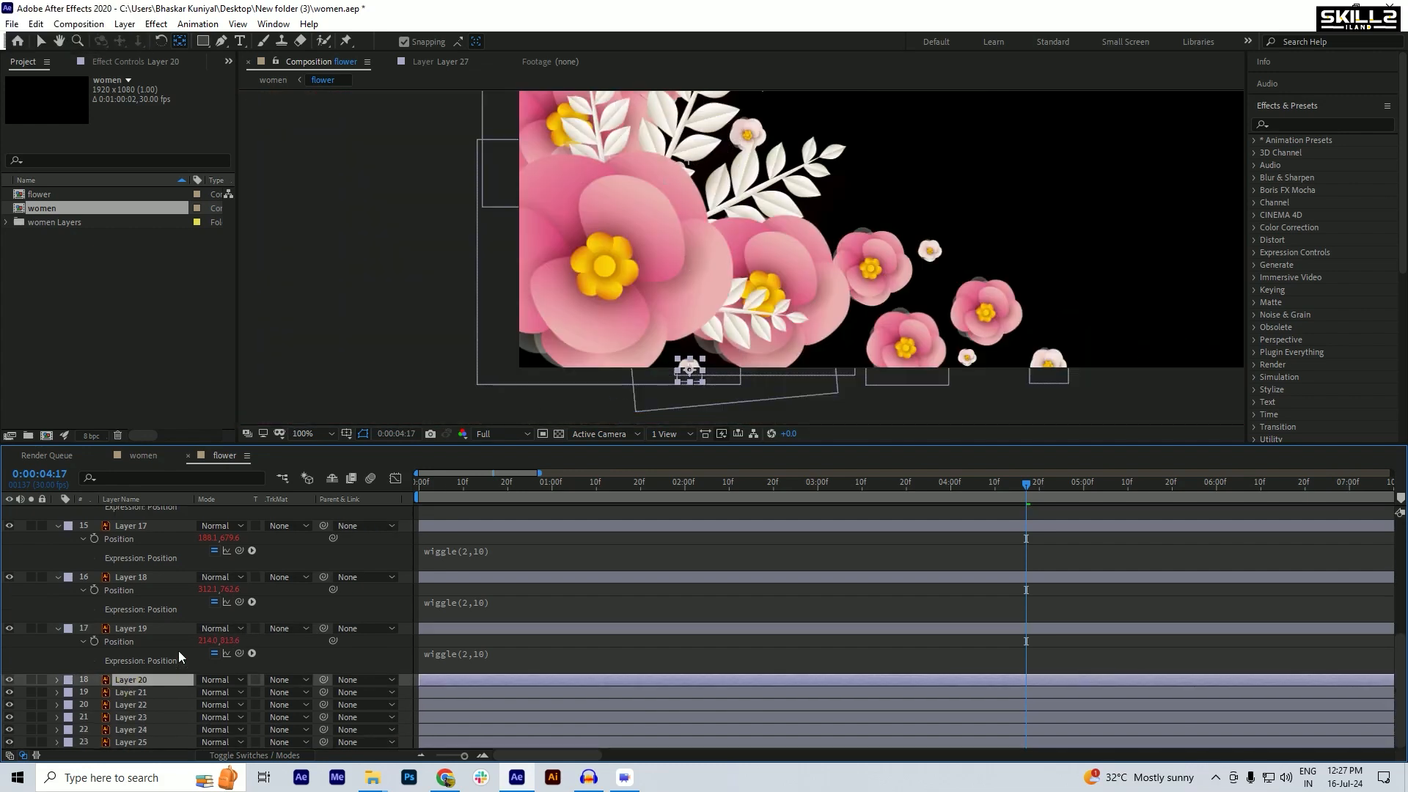
key(p)
alt+click(94, 693)
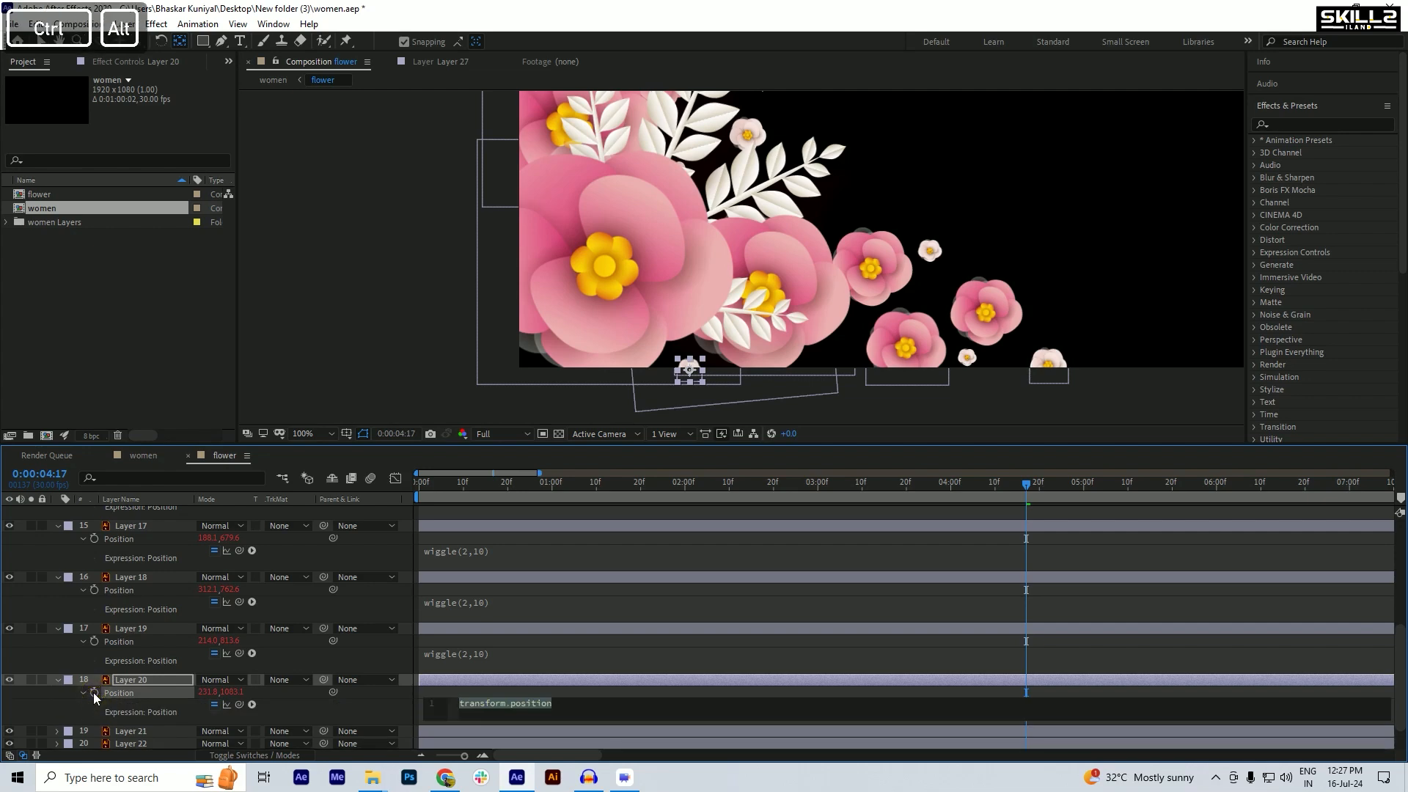
text(wiggle(2,10))
key(Return)
- Add the expression wiggle(2,10) to the Position of Layer 21, the small white flower beside the pink flowers
click(121, 731)
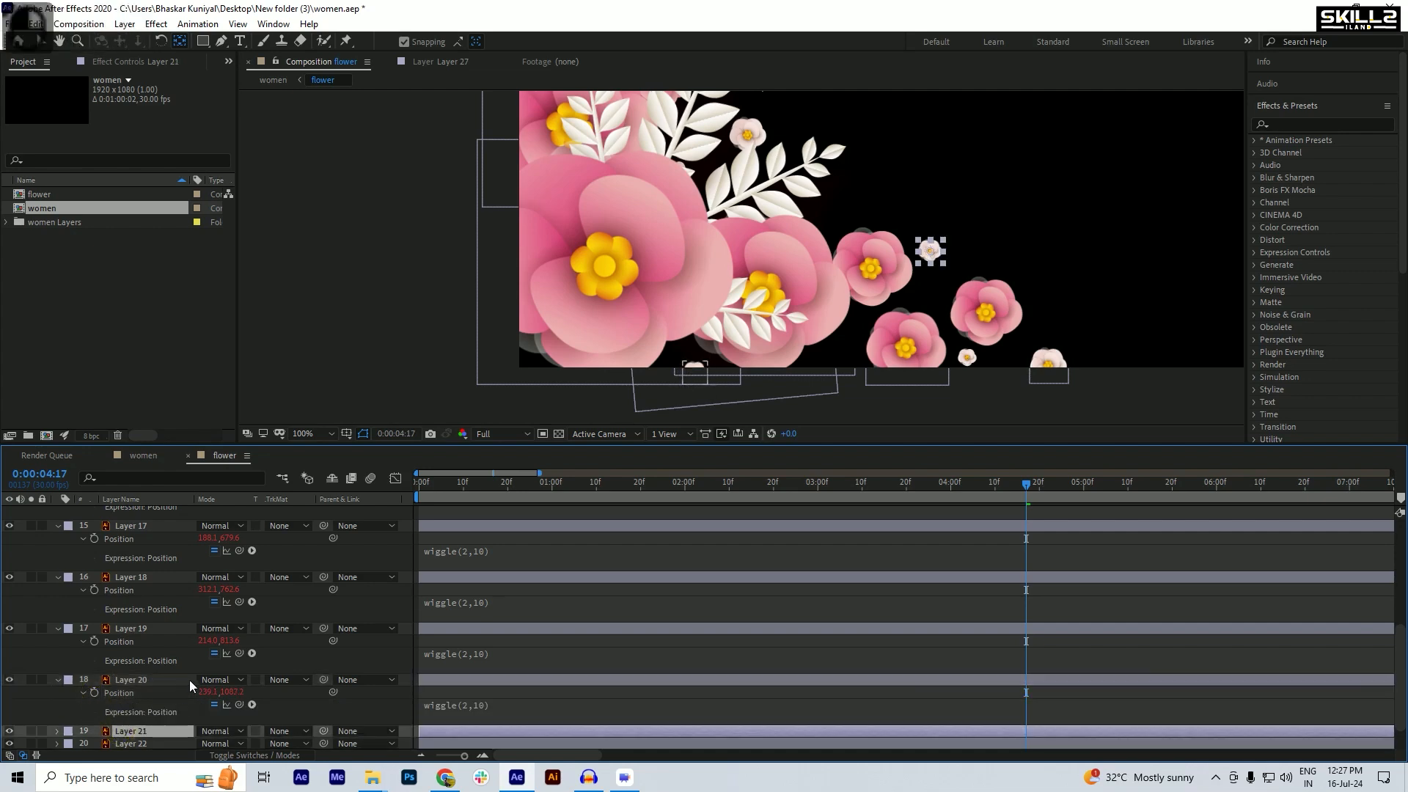
scroll(189, 680, down, 1)
key(p)
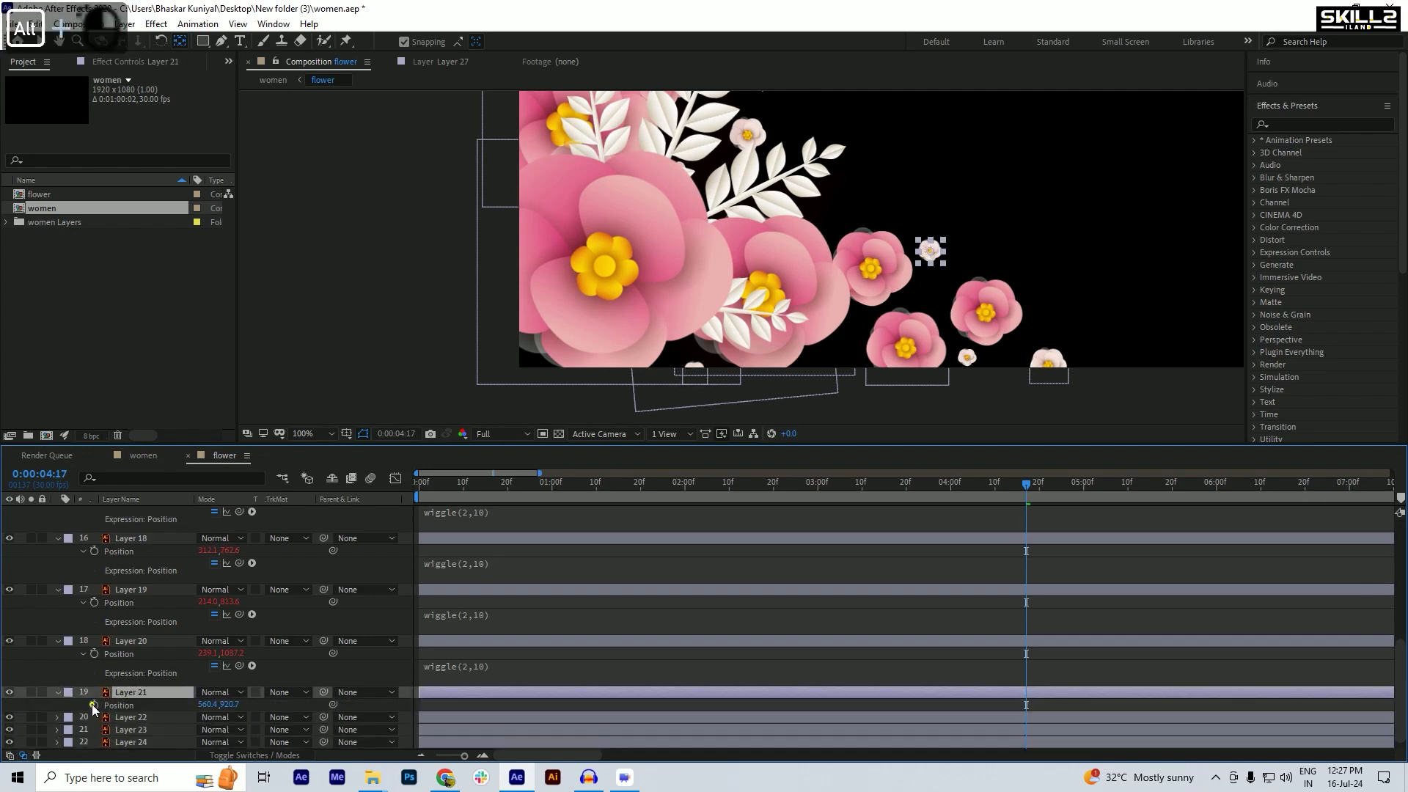
alt+click(93, 705)
text(wiggle(2,10))
key(Return)
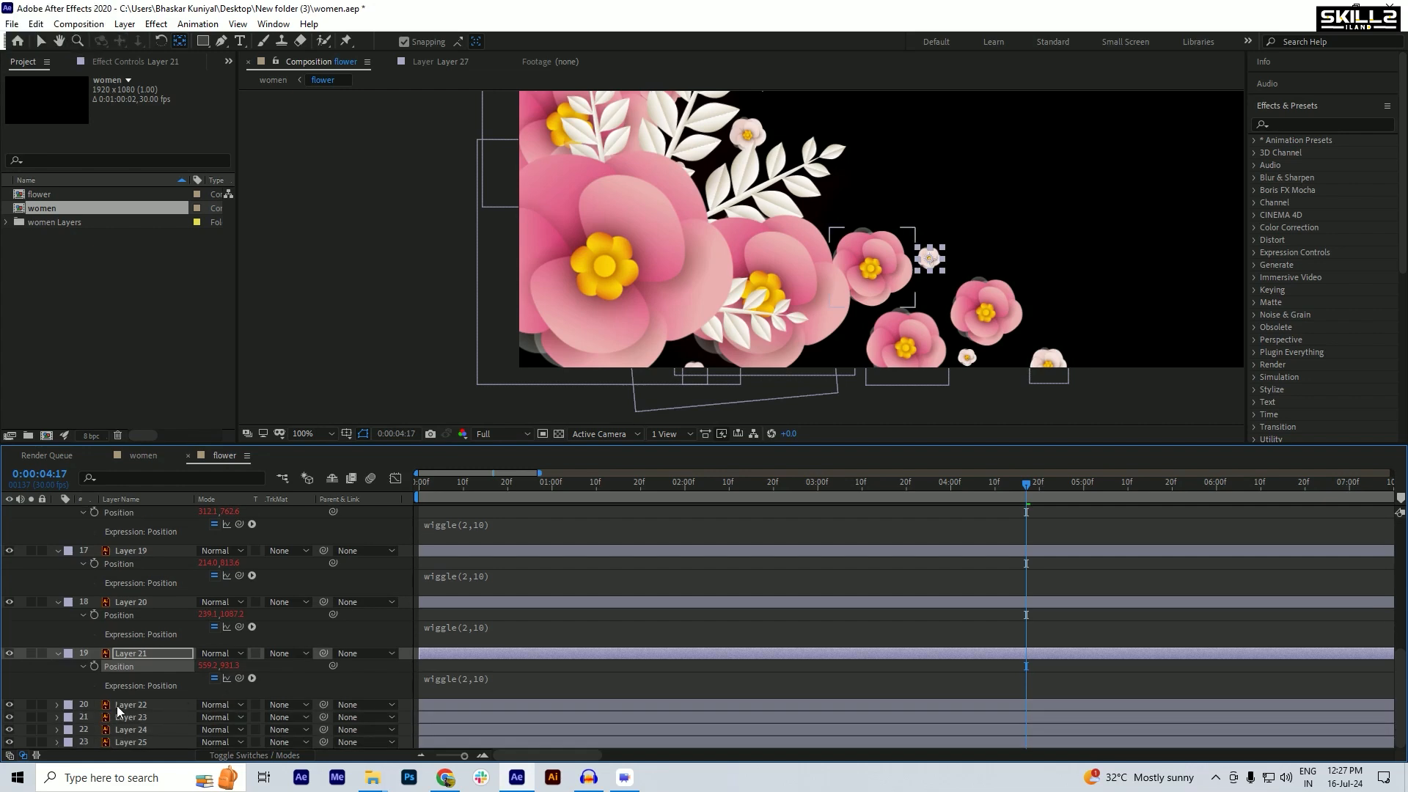
- Center Layer 22's anchor point on its pink flower, save the project, and add the expression wiggle(2,10) to the layer's Position
click(117, 705)
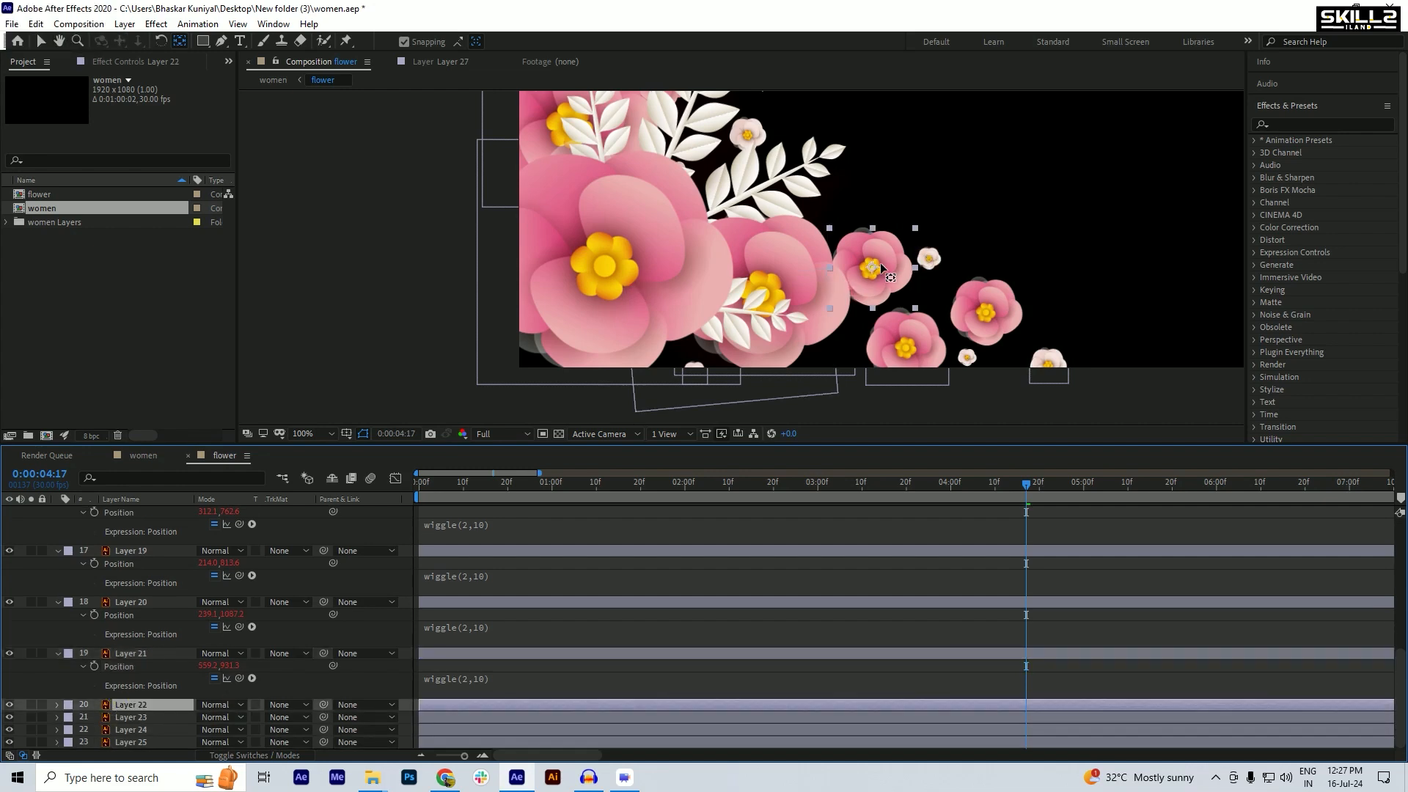
scroll(880, 262, up, 6)
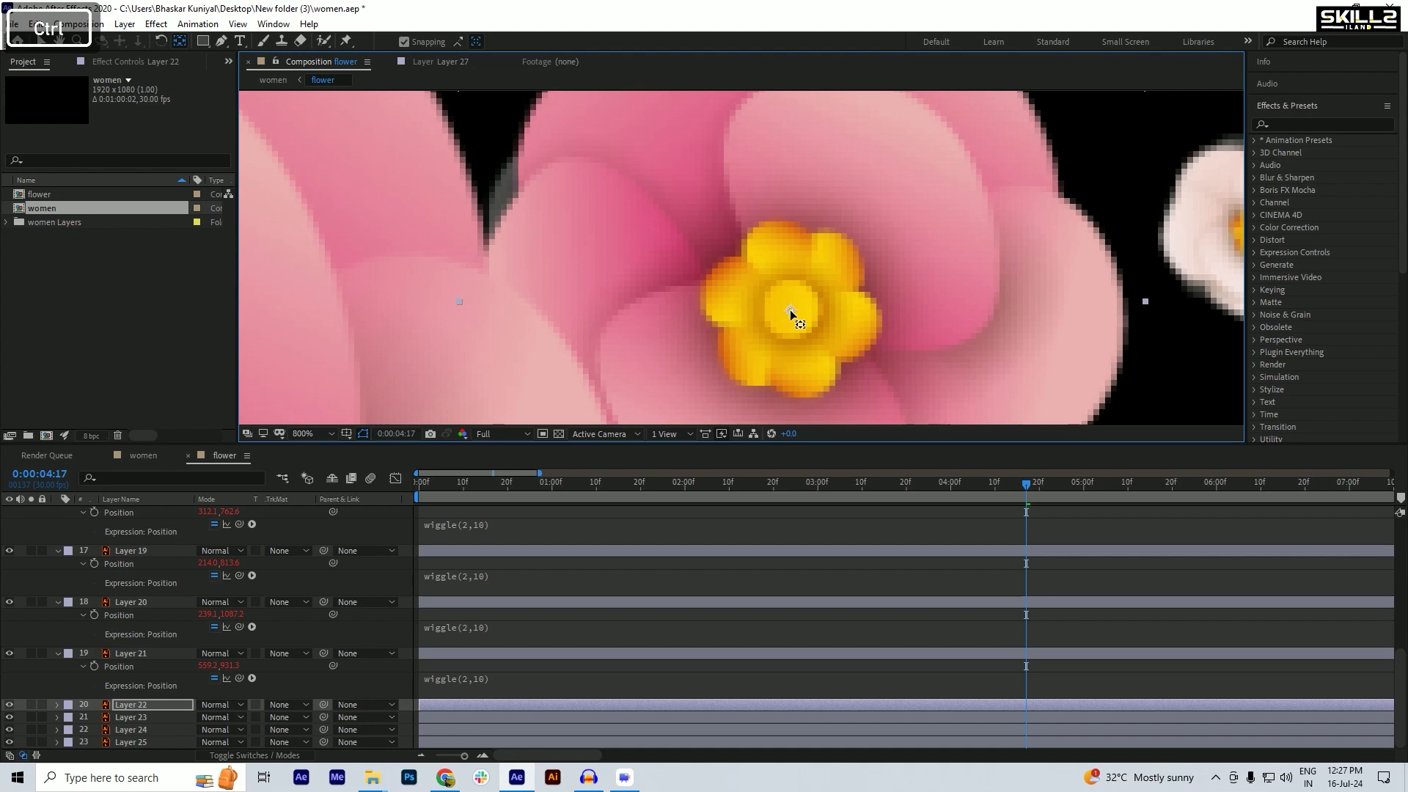
scroll(791, 312, down, 2)
scroll(741, 271, down, 4)
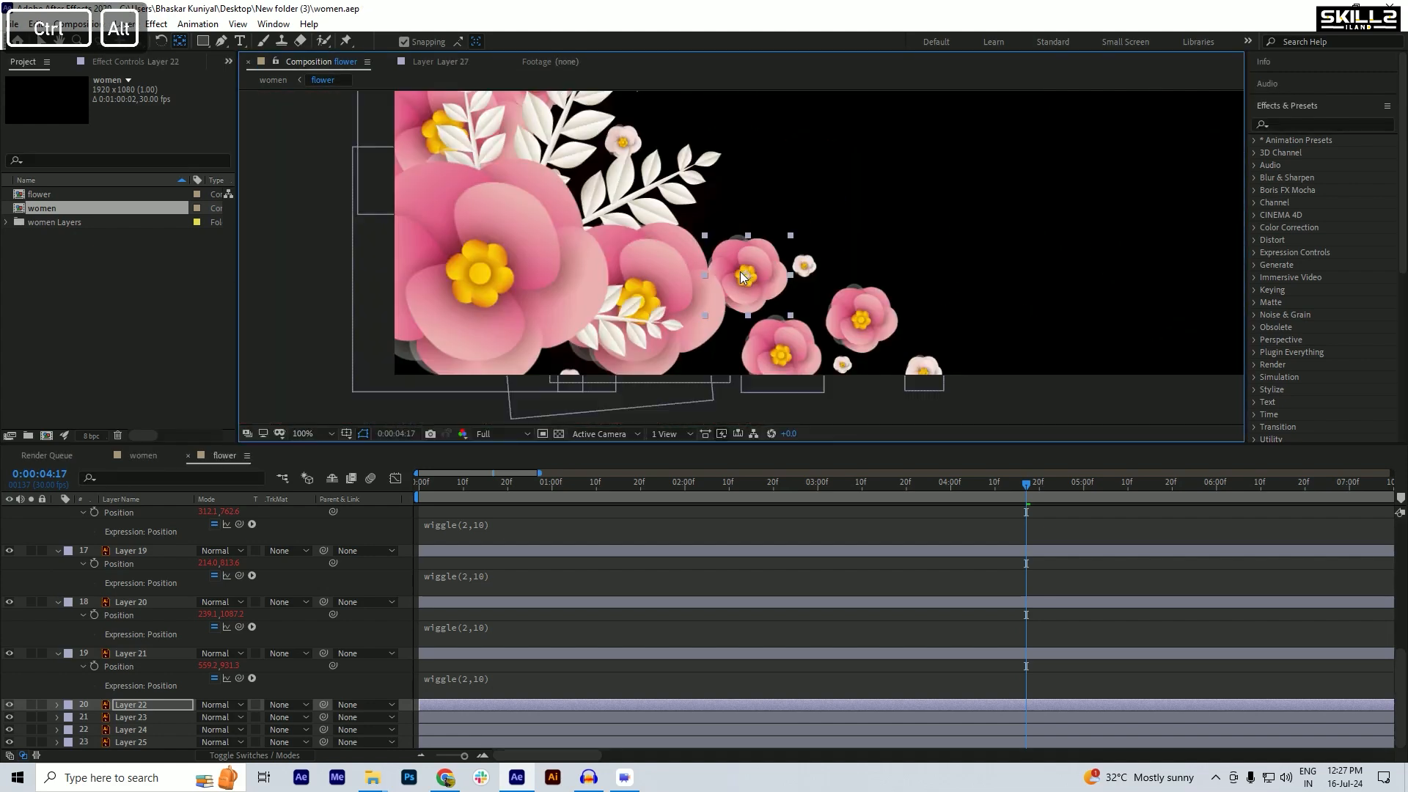
key(ctrl+s)
key(p)
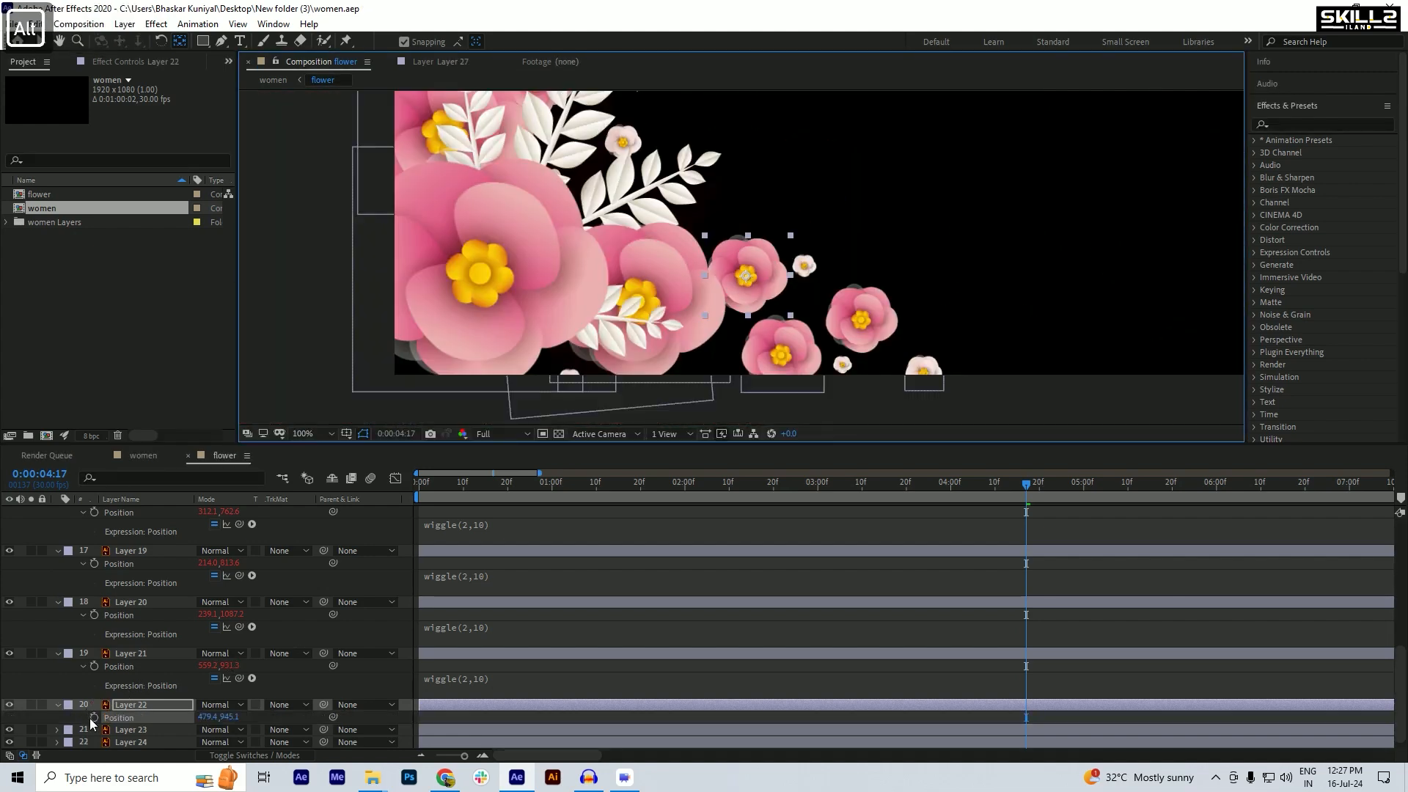
alt+click(93, 719)
text(wiggle(2,10))
key(Return)
scroll(125, 697, down, 1)
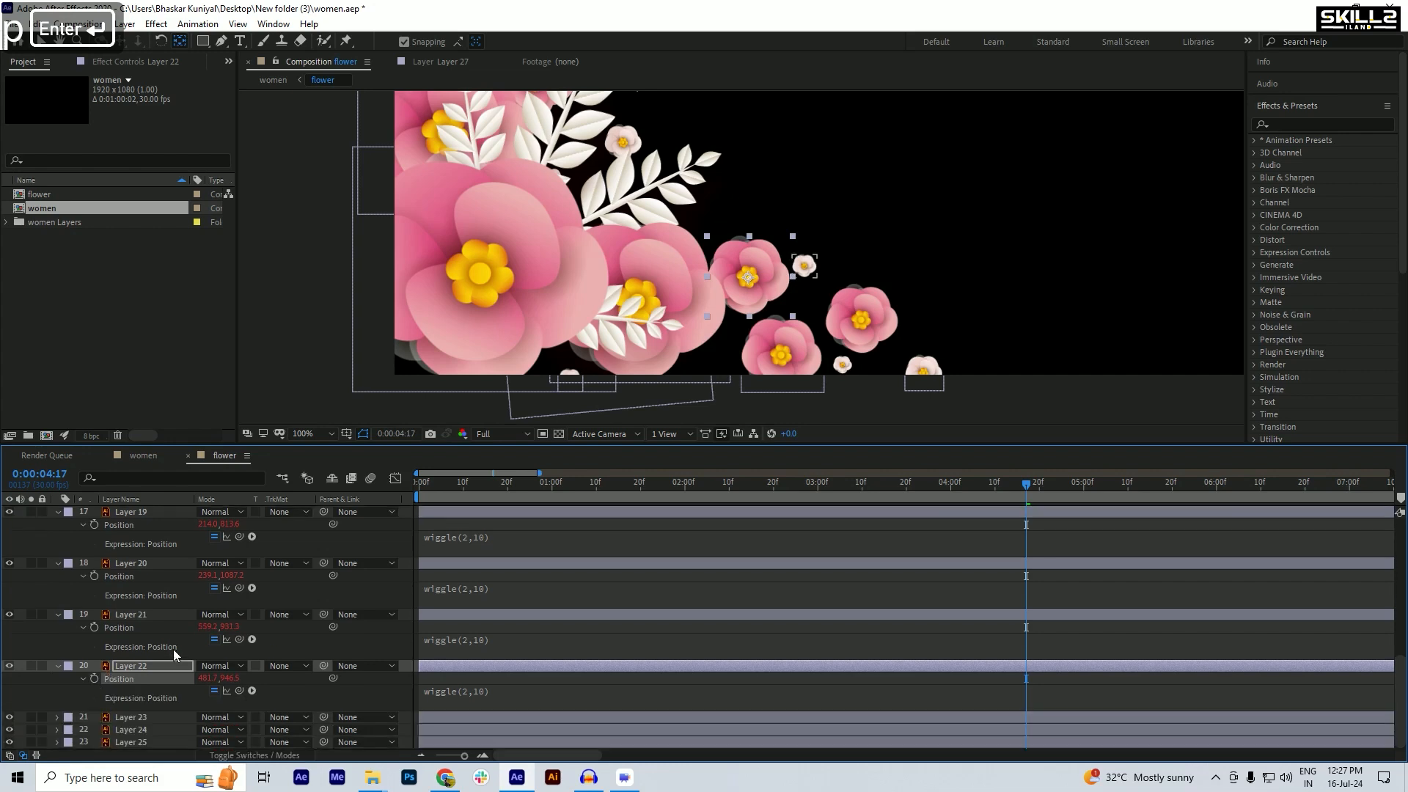
- Save the project and add the expression wiggle(2,10) to the Position of Layer 23
click(125, 719)
key(ctrl+s)
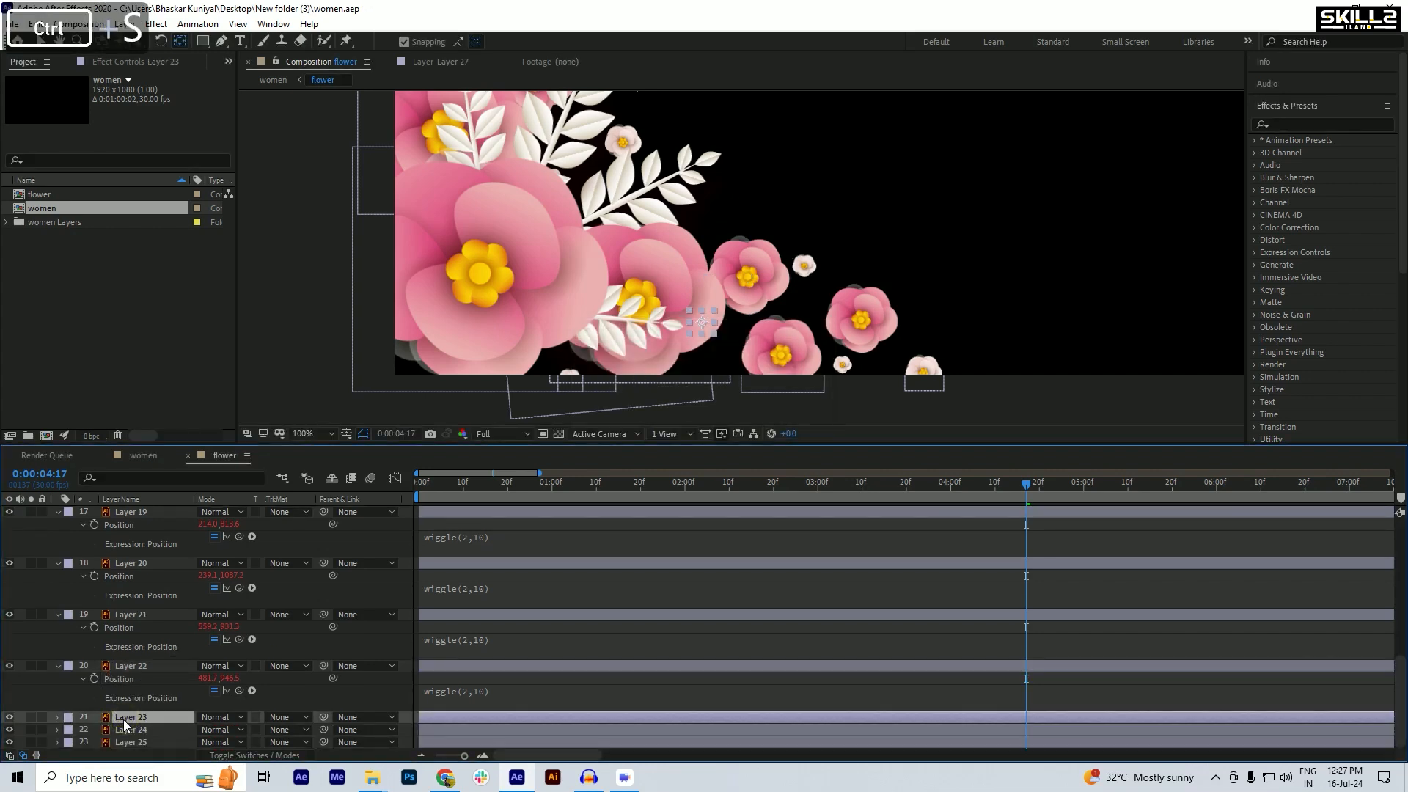
key(p)
alt+click(94, 729)
text(wiggle(2,10))
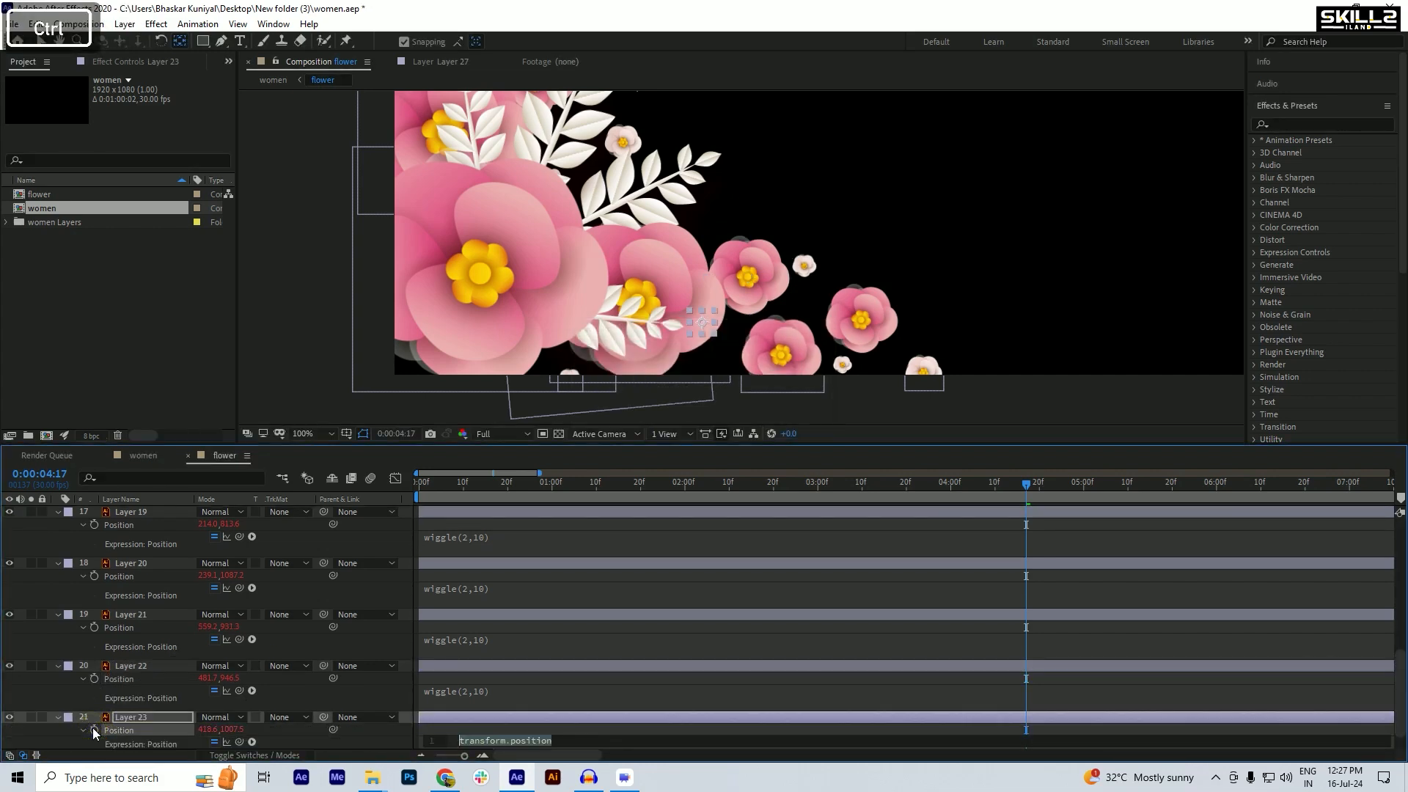
key(Return)
- Add the expression wiggle(2,10) to the Position of Layer 24, the pink flower at the composition's lower edge
click(136, 730)
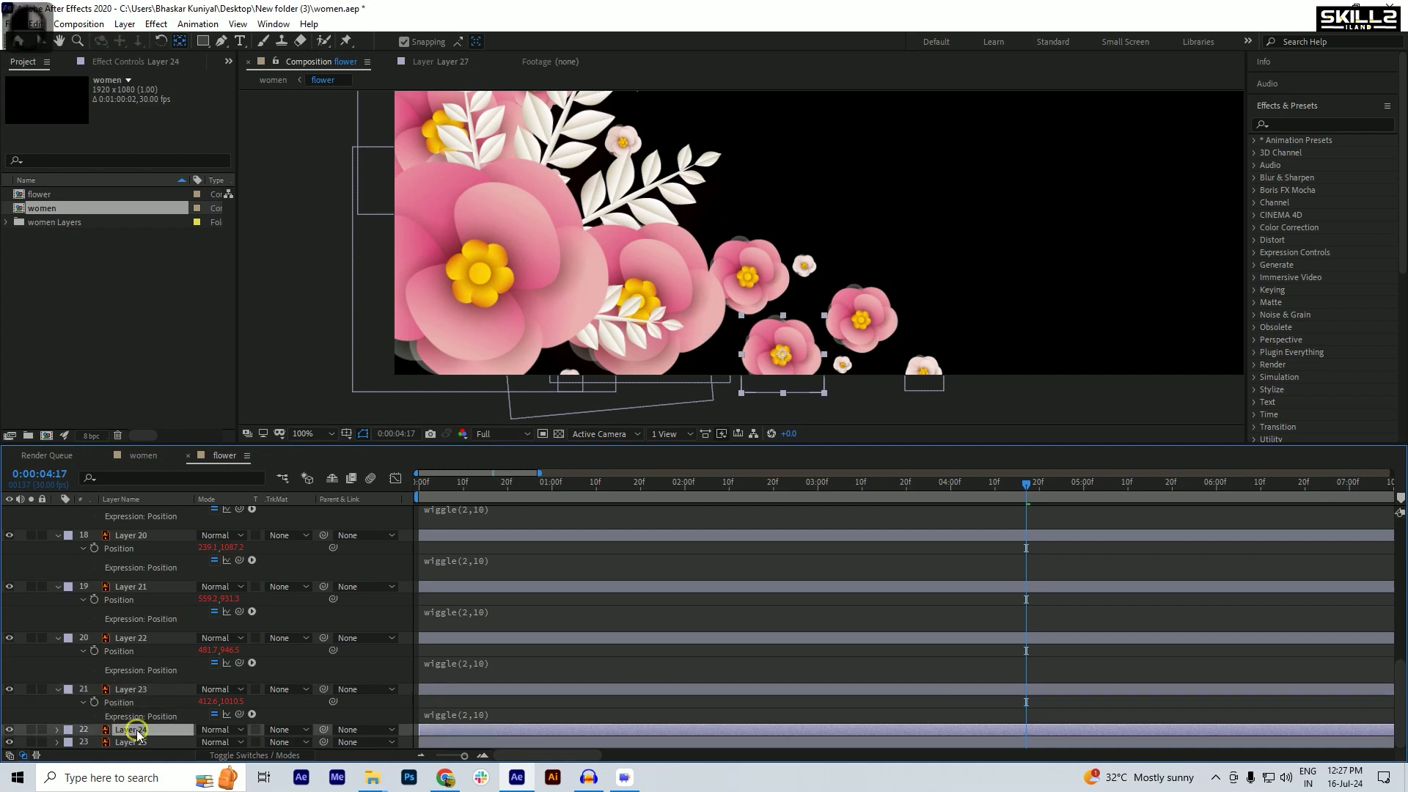
key(p)
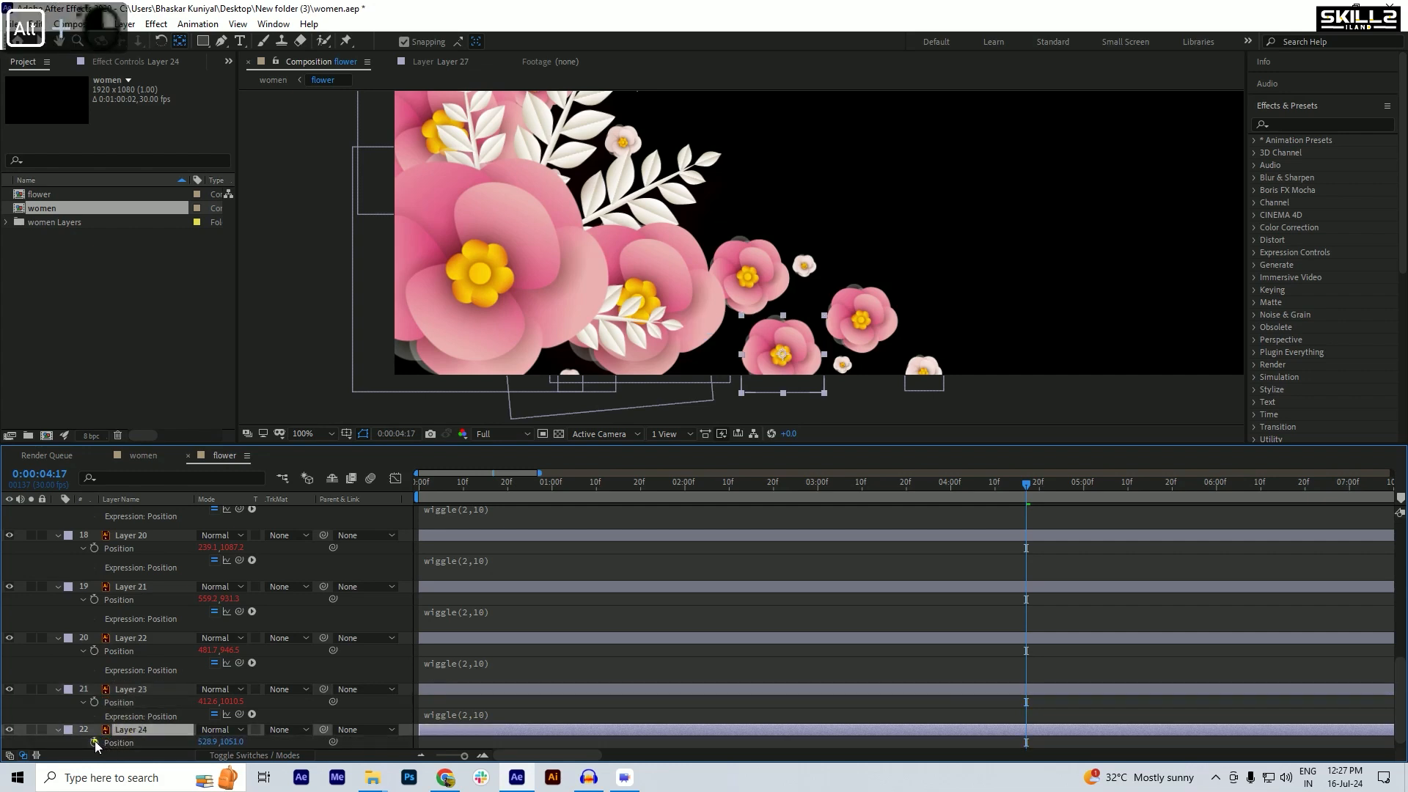
alt+click(95, 743)
text(wiggle(2,10))
key(Return)
- Move Layer 24's anchor point to the middle of the flower's yellow center and save the project
scroll(770, 336, up, 5)
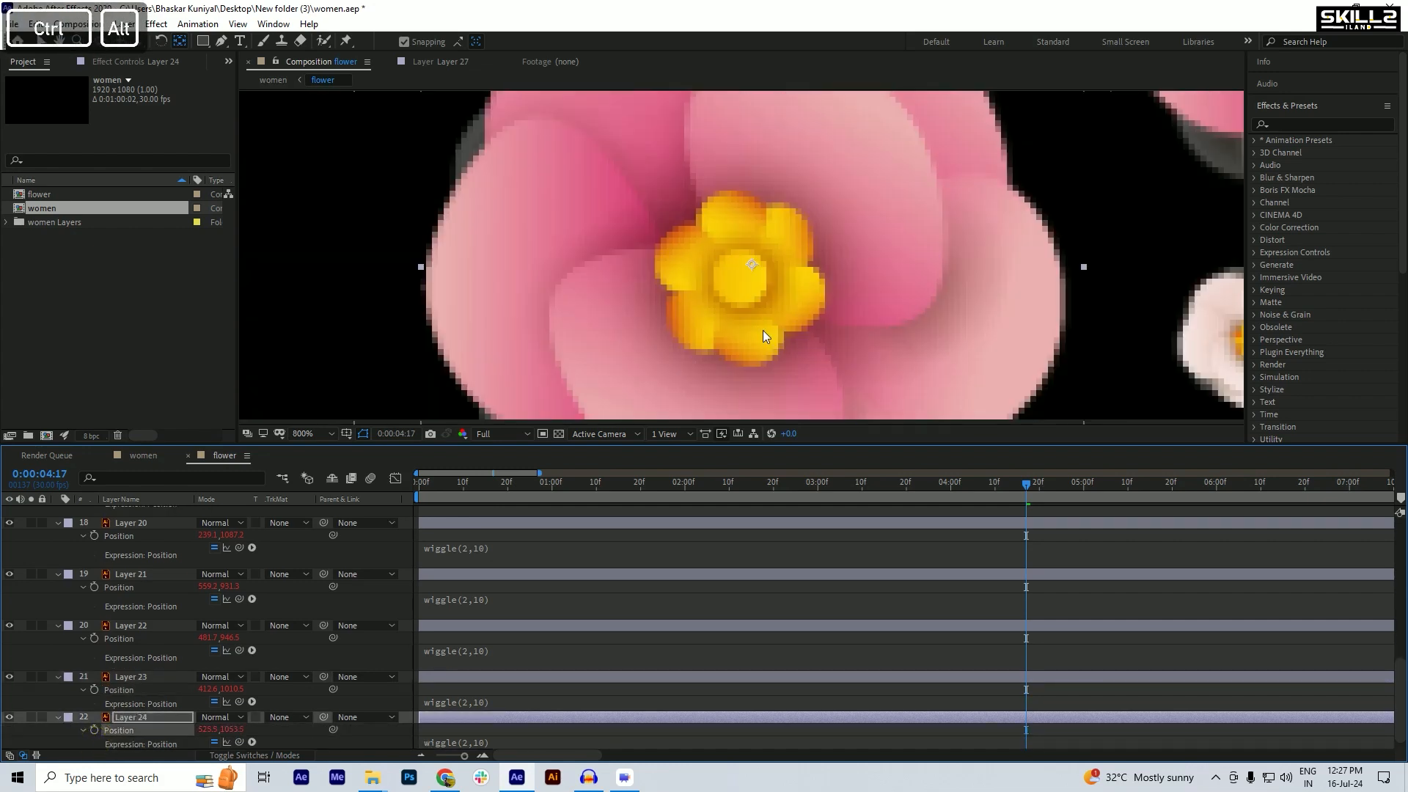
drag(754, 267, 741, 277)
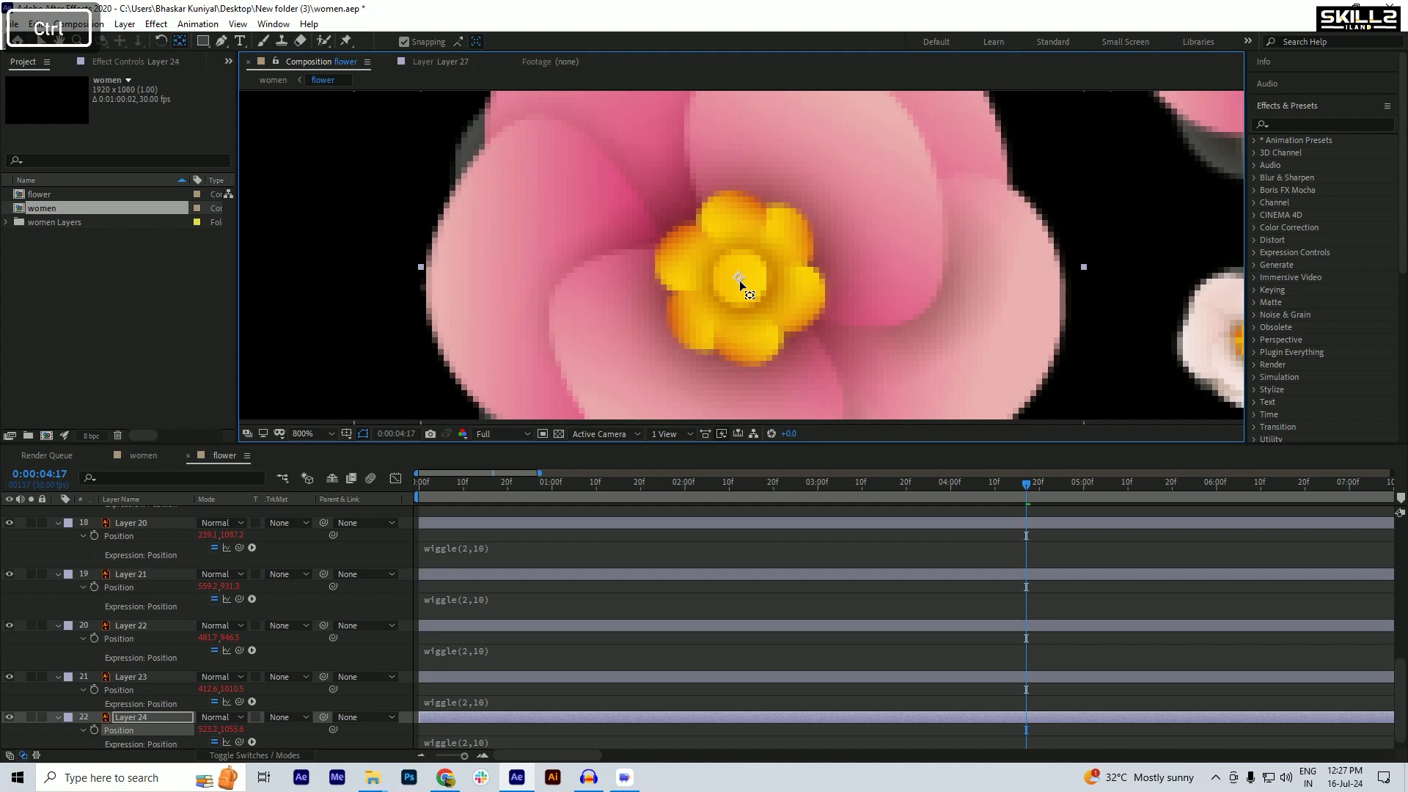
key(ctrl+s)
- Add the expression wiggle(2,10) to the Position of Layer 25, the small white flower near the composition's lower edge
scroll(136, 716, down, 3)
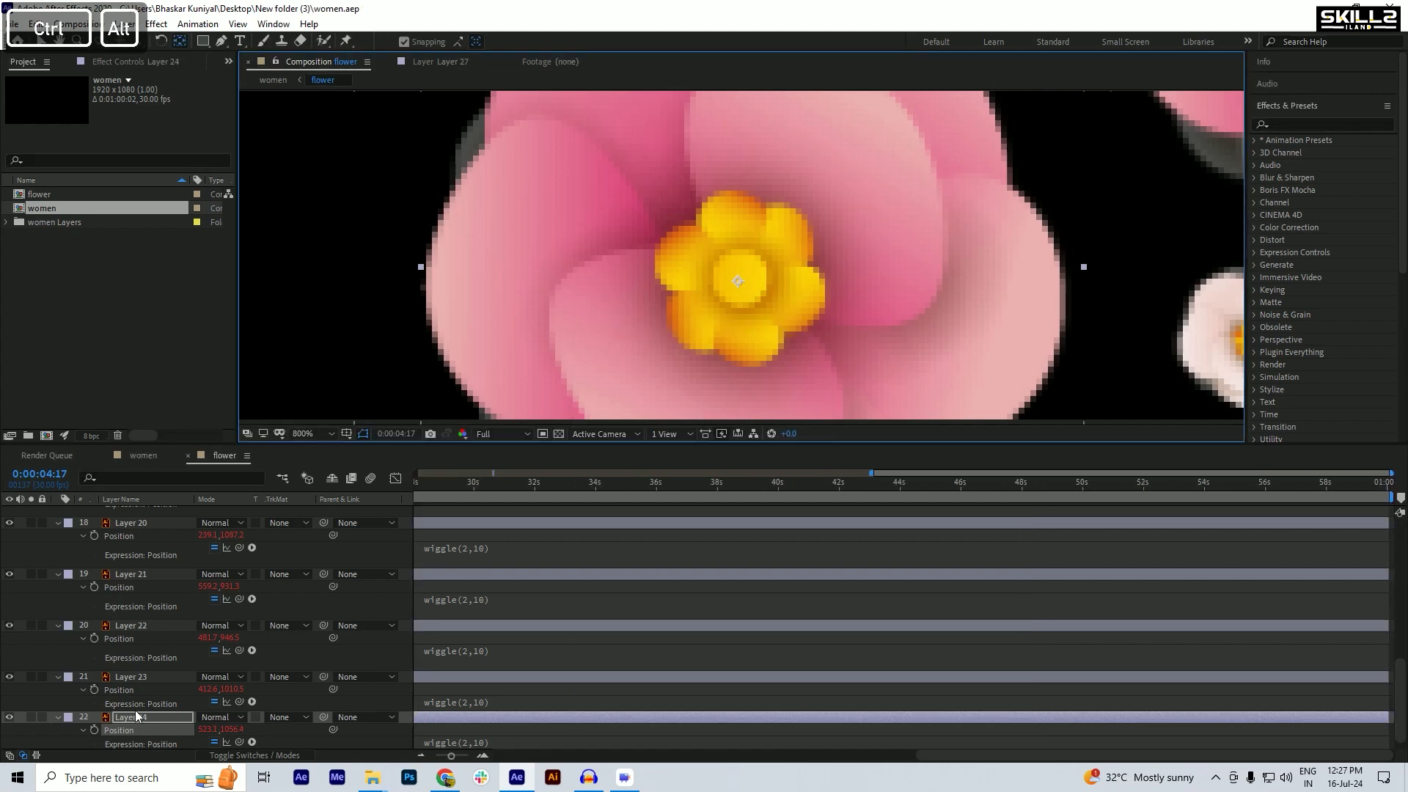
scroll(139, 715, down, 1)
click(129, 742)
scroll(774, 233, down, 2)
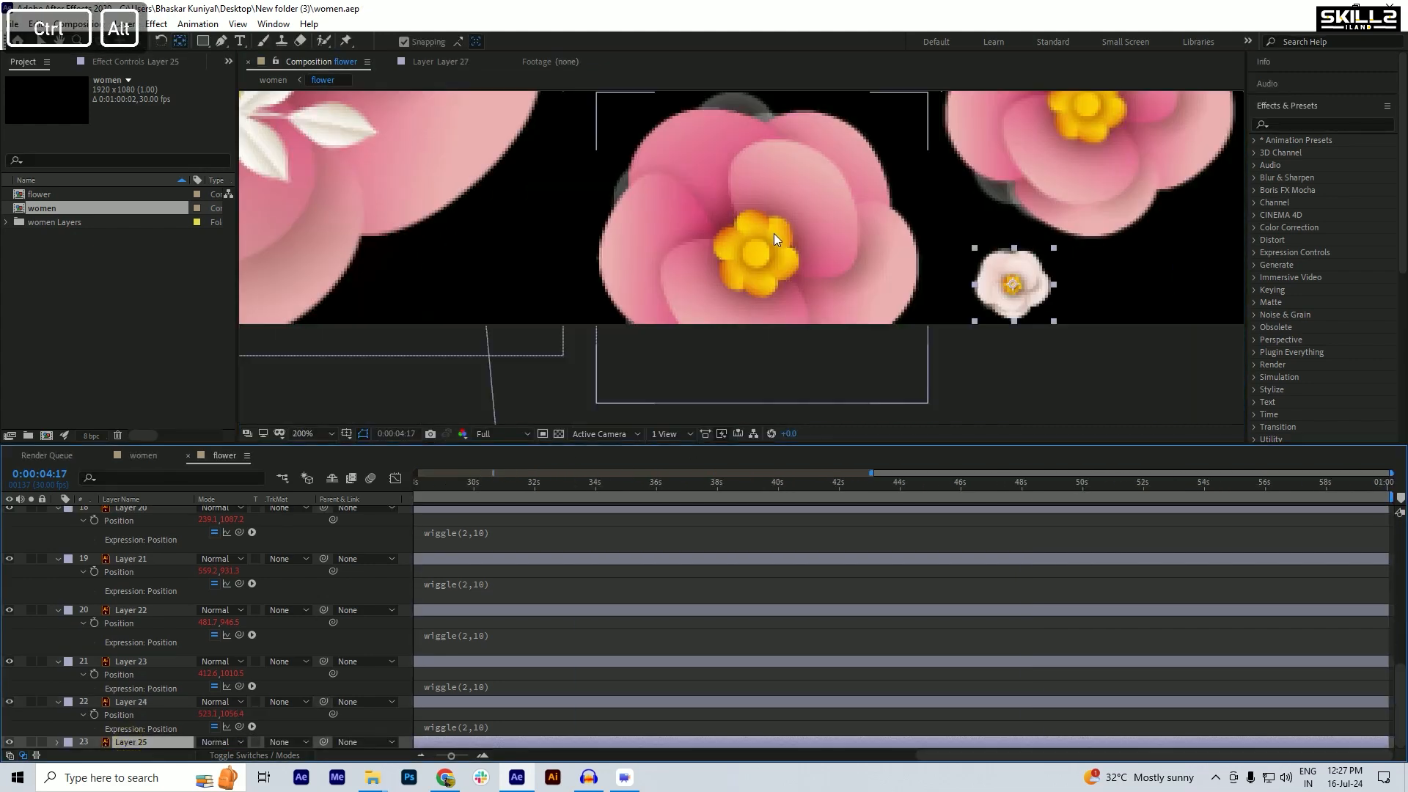
scroll(913, 257, up, 4)
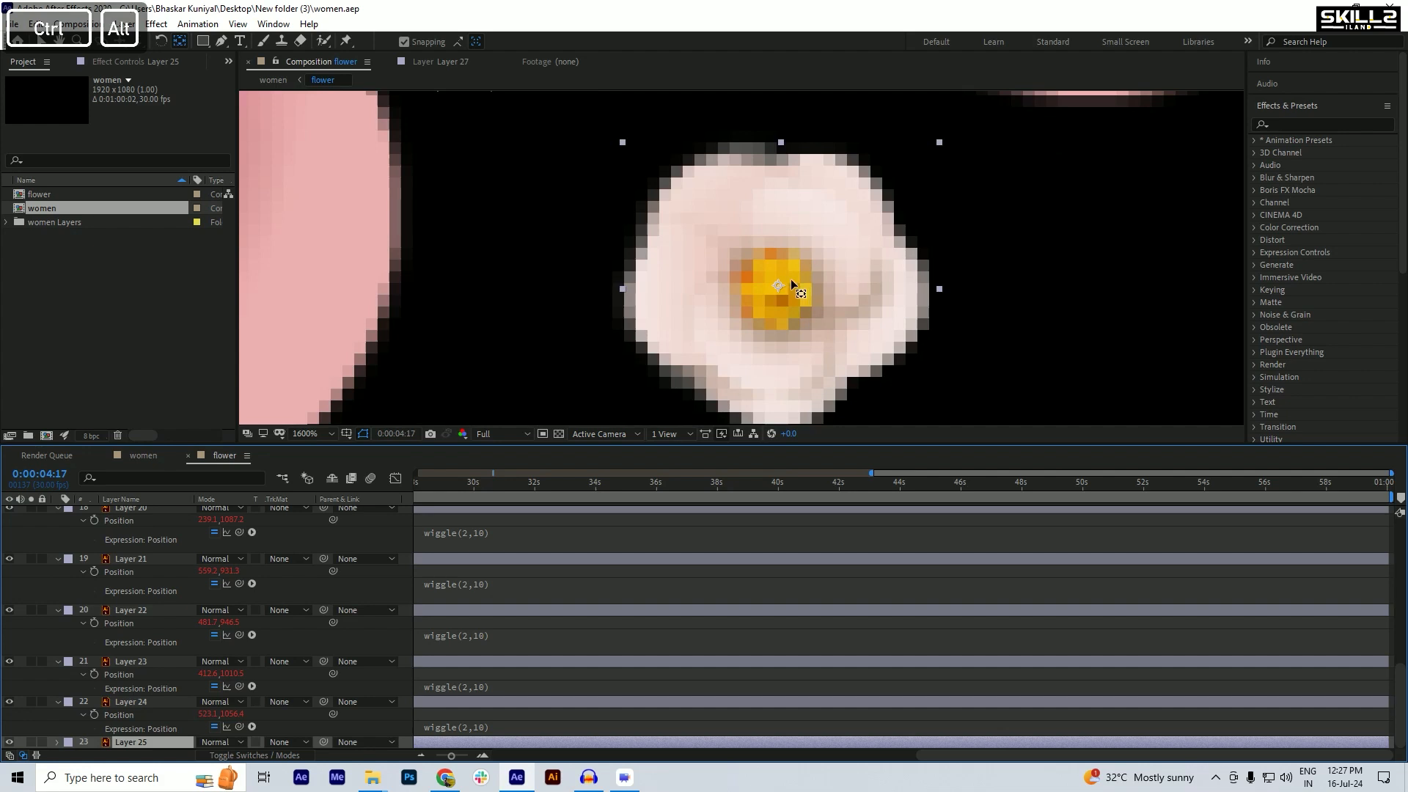
scroll(791, 285, down, 4)
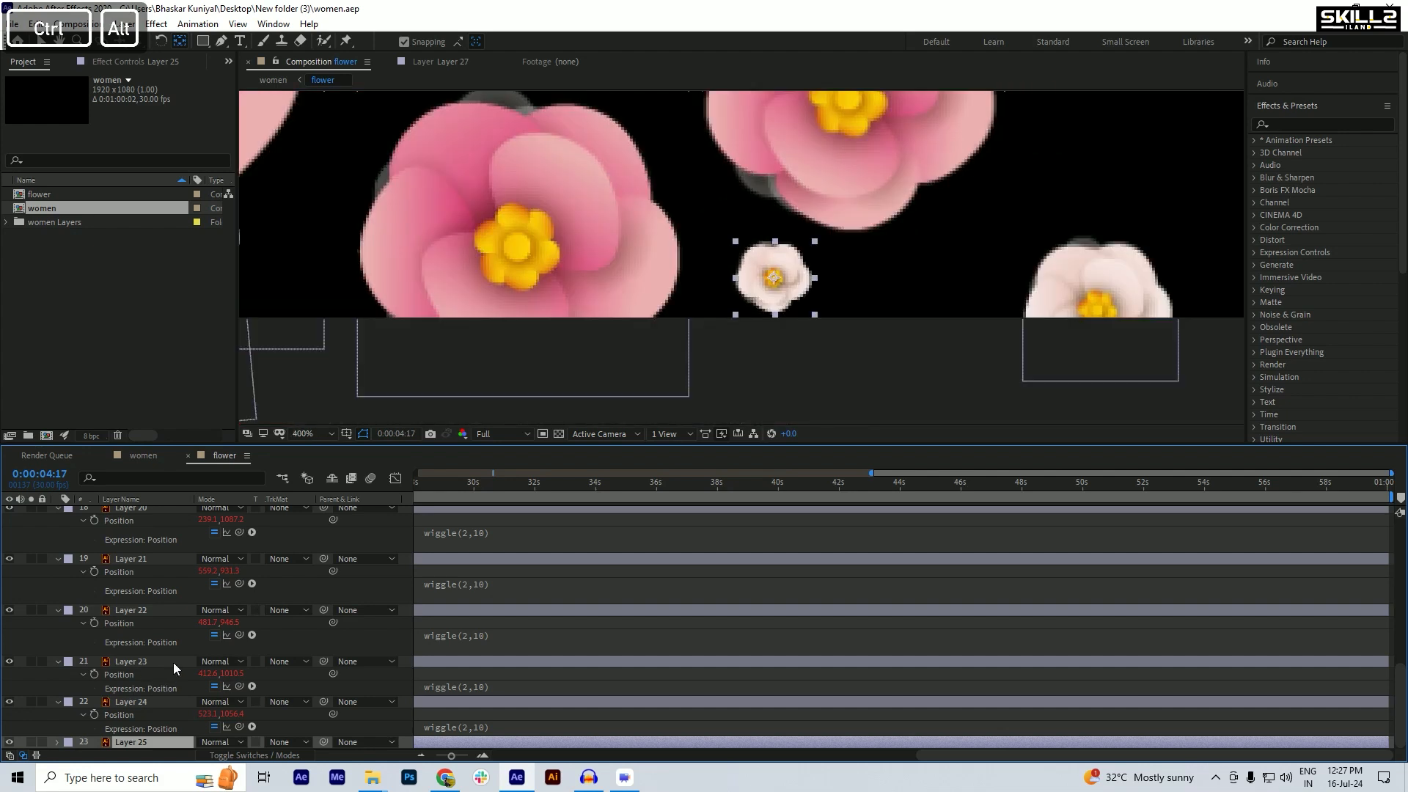
key(p)
alt+click(94, 730)
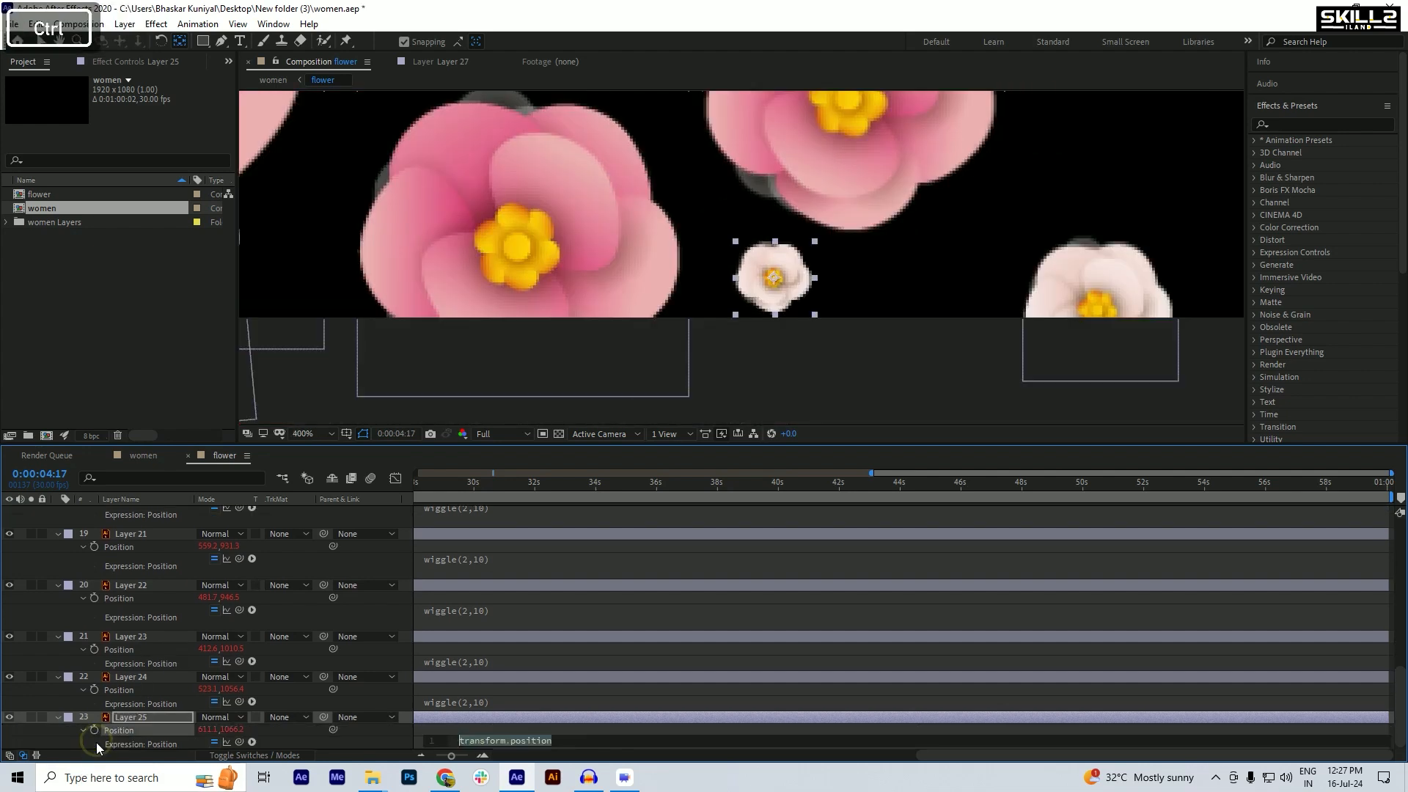
text(wiggle(2,10))
key(Return)
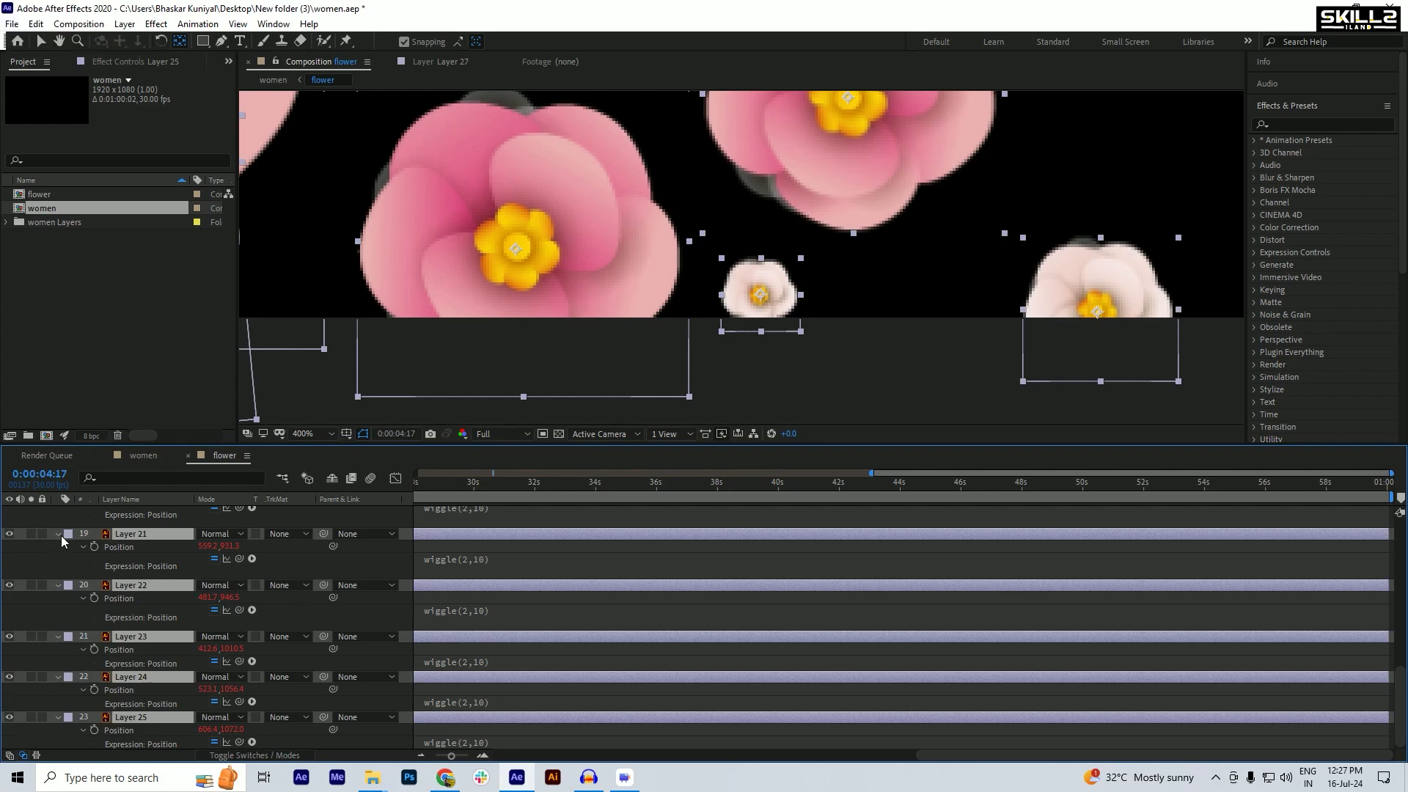
- Collapse the properties of all flower composition layers, deselect them, and save the project
click(58, 535)
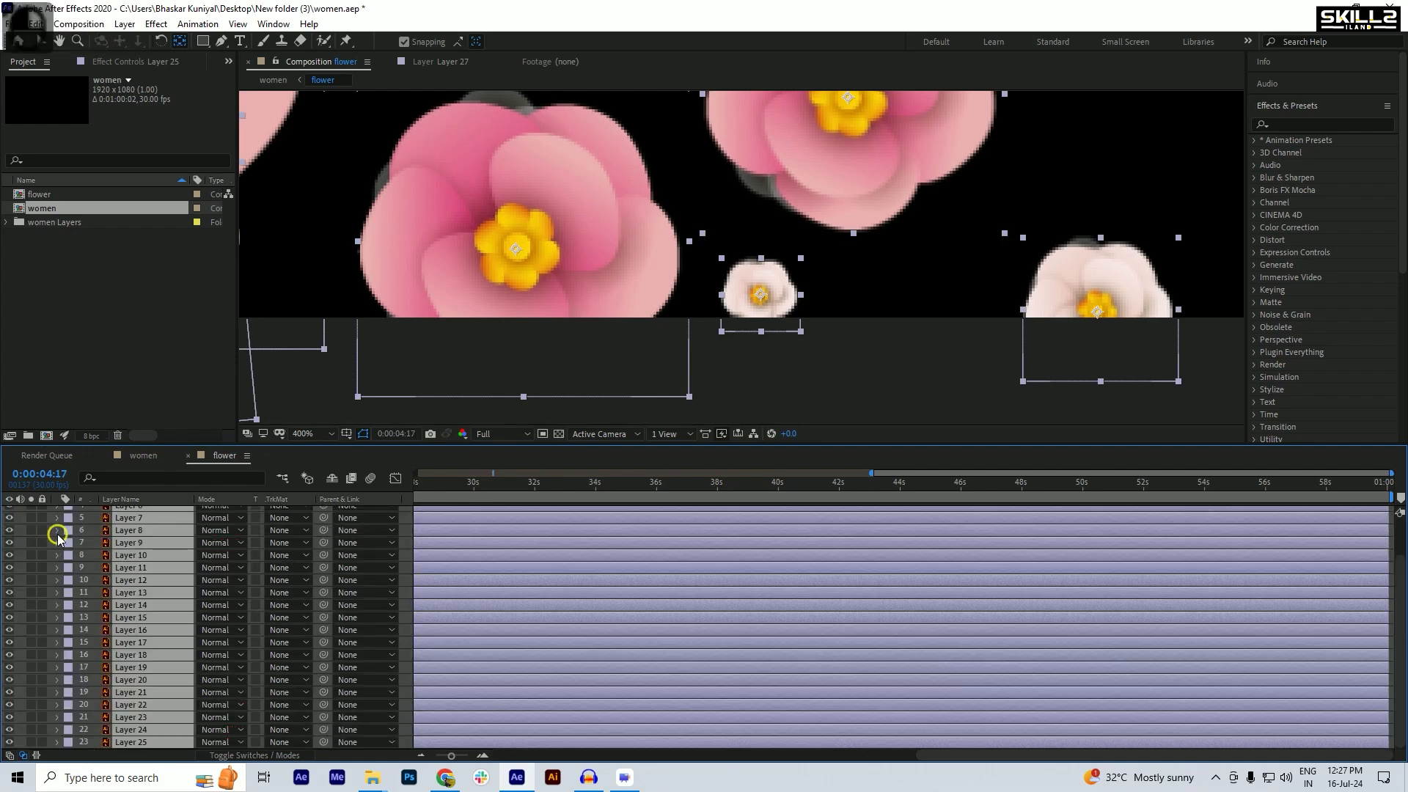
click(19, 562)
key(ctrl+s)
- Preview the flower composition's wiggle animation from the start of the timeline
scroll(713, 408, down, 1)
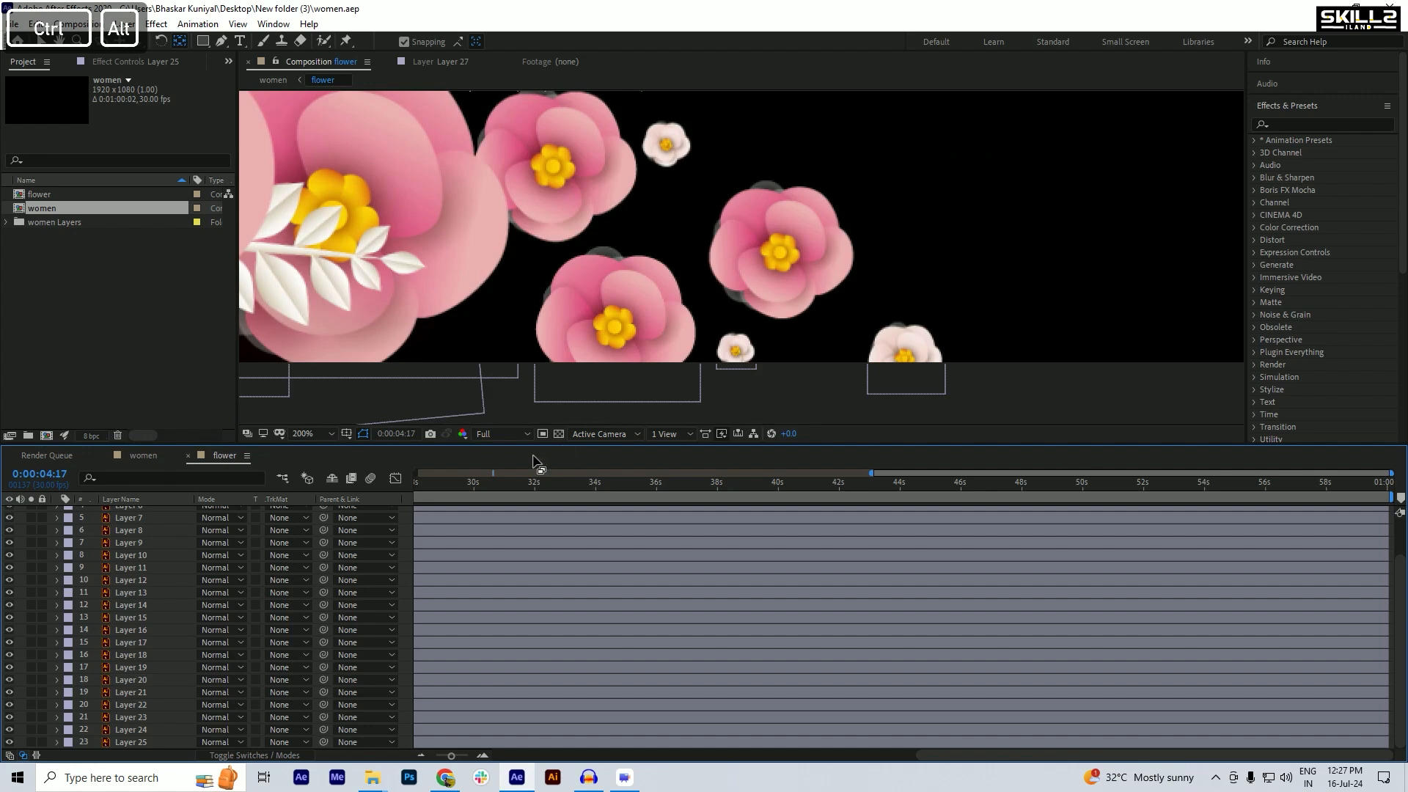
scroll(763, 249, down, 2)
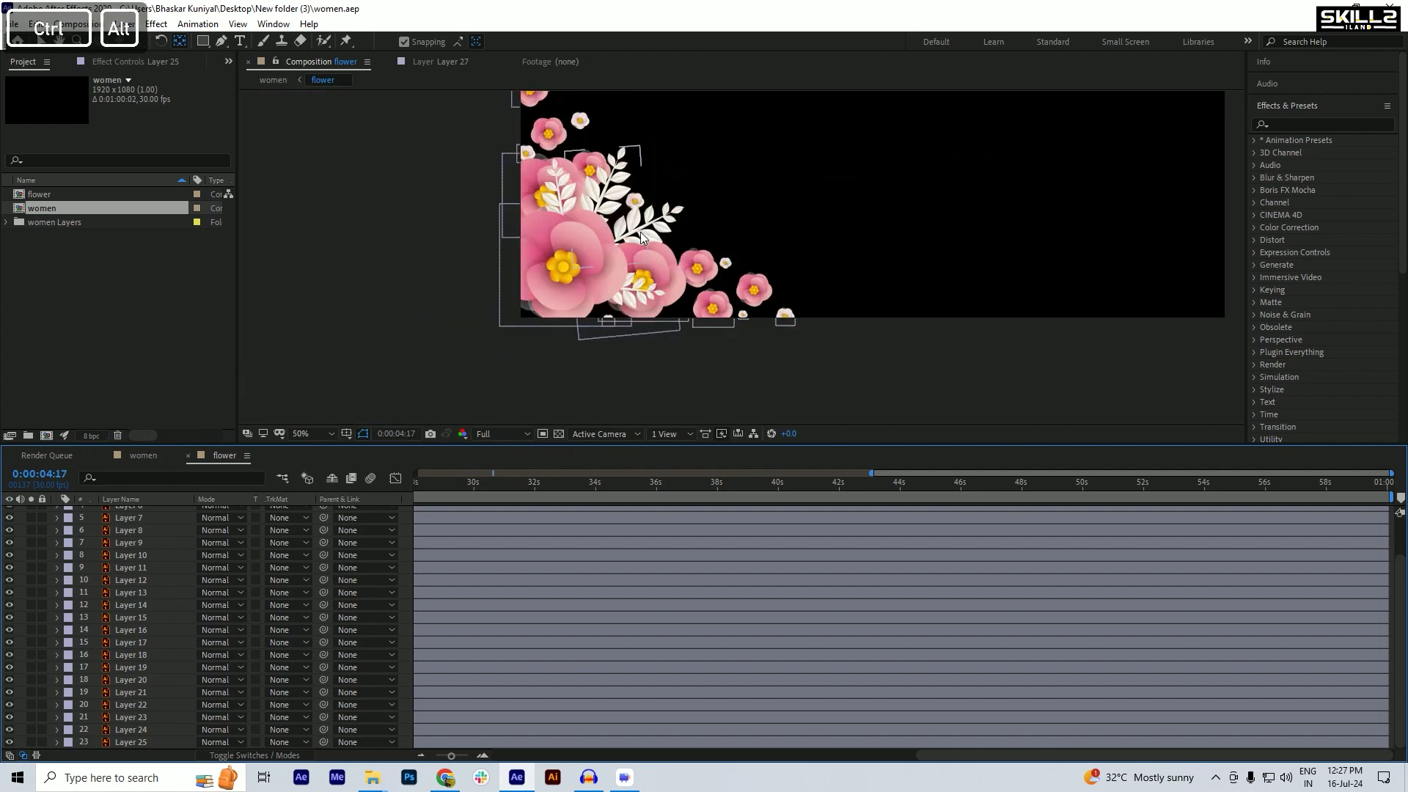
drag(609, 296, 573, 353)
drag(456, 491, 226, 511)
key(space)
scroll(751, 562, down, 2)
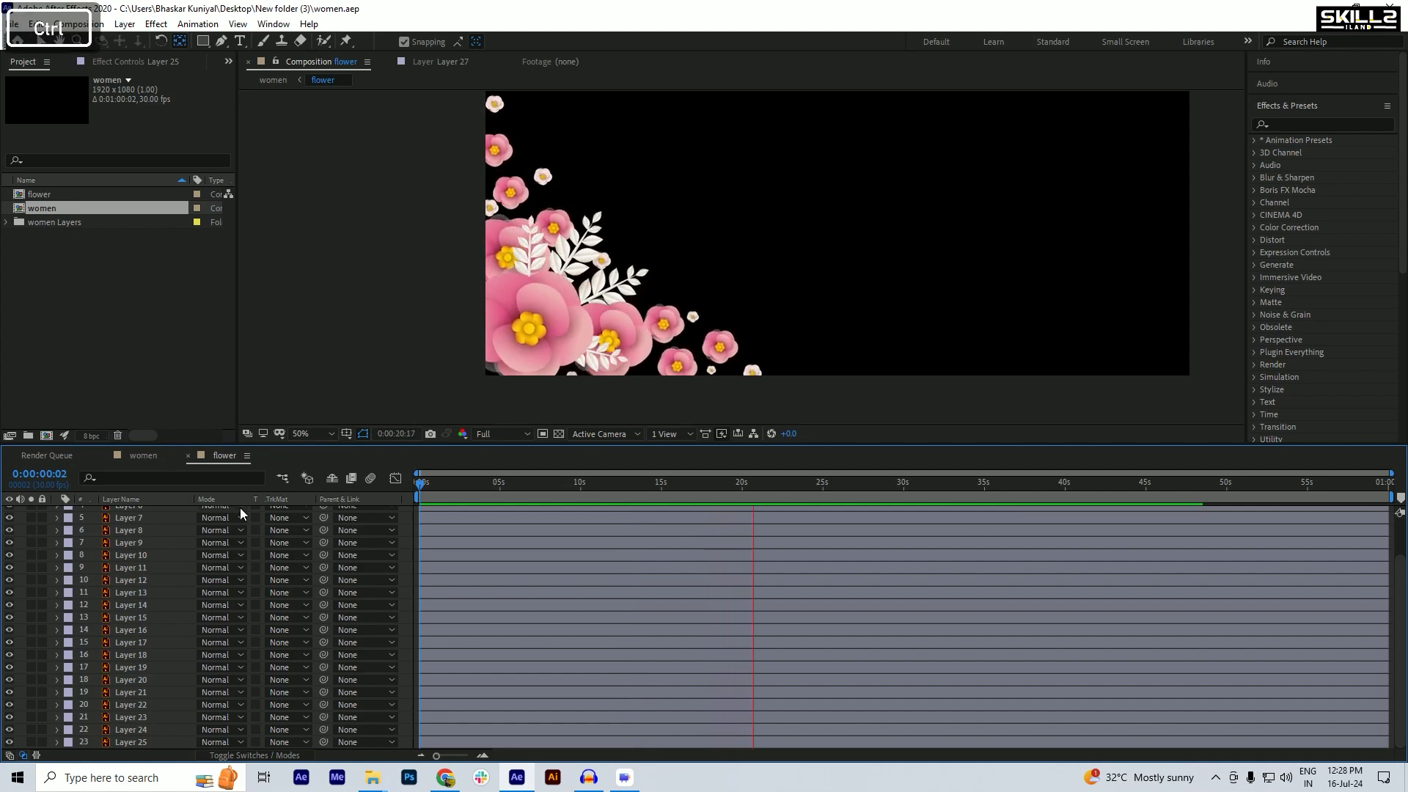
scroll(147, 569, up, 1)
scroll(146, 569, up, 1)
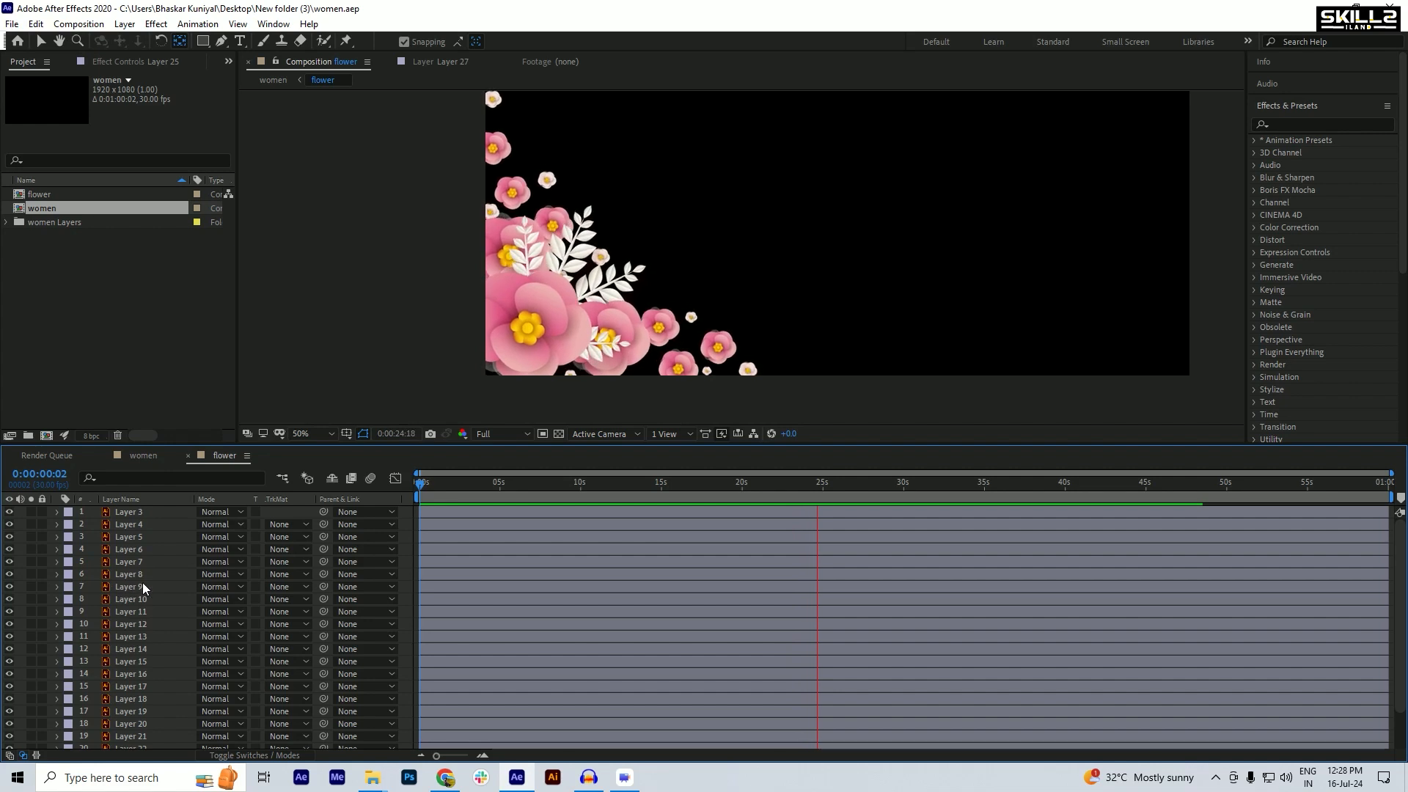
- Stop the preview, add the expression wiggle(2,40) to the Rotation of Layer 3, the large pink flower, and preview the motion
click(142, 512)
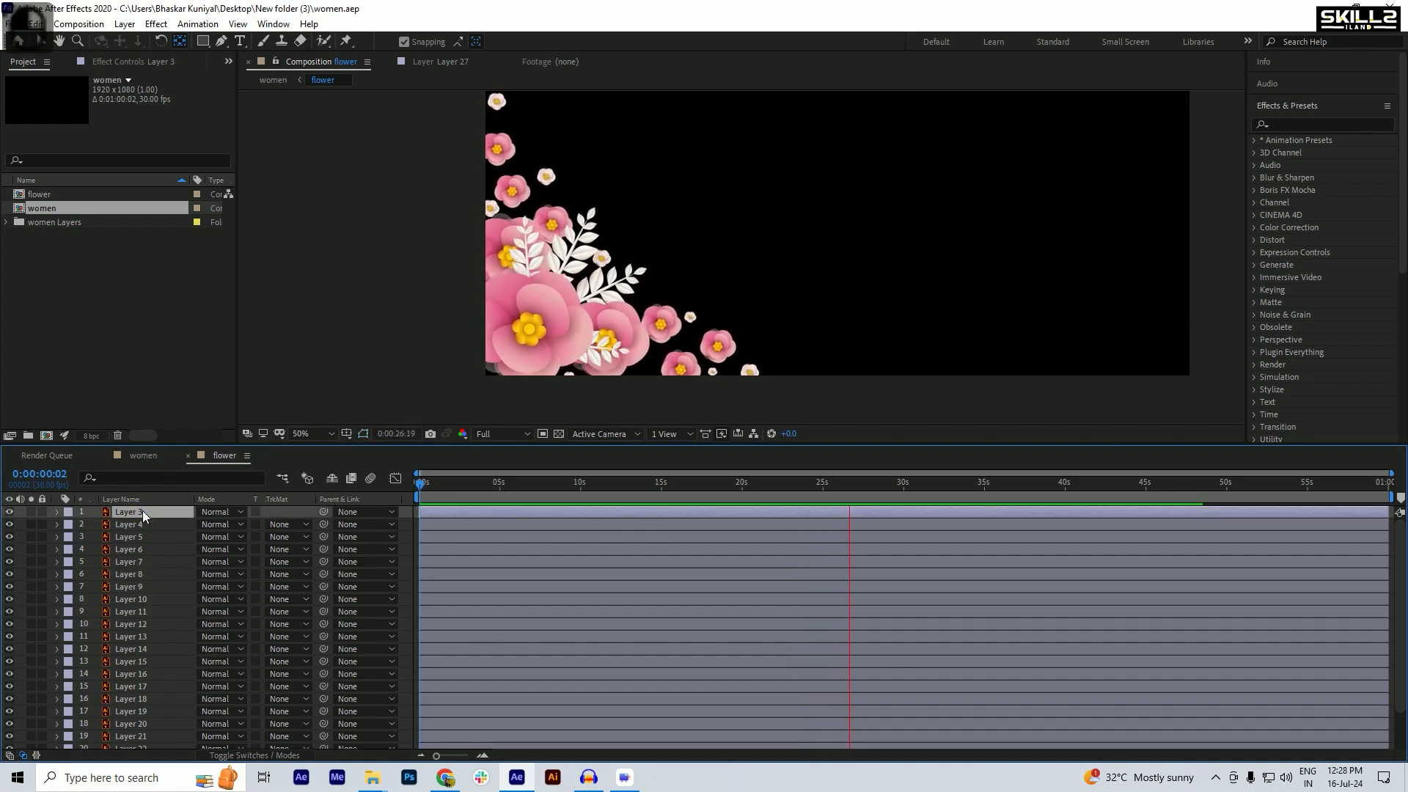
key(space)
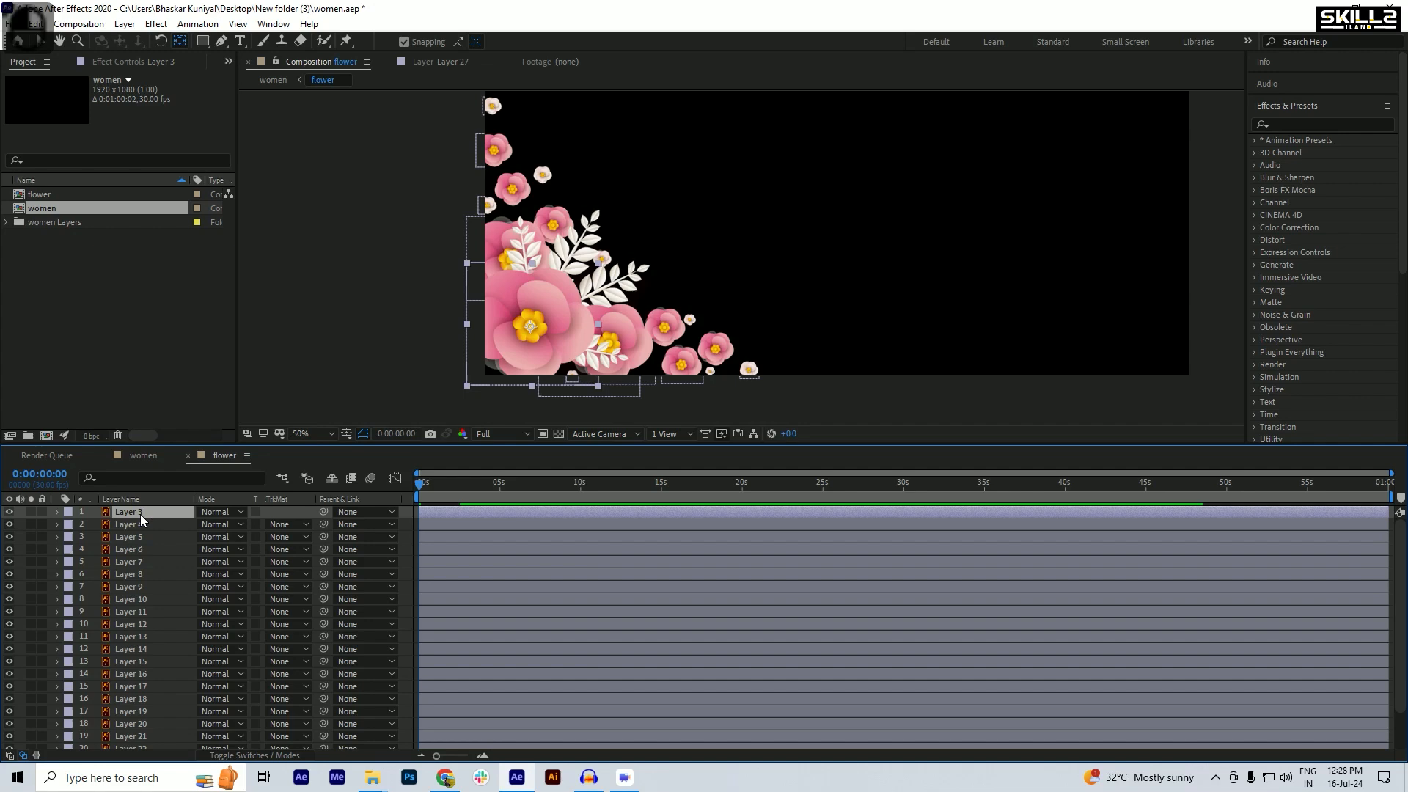
key(r)
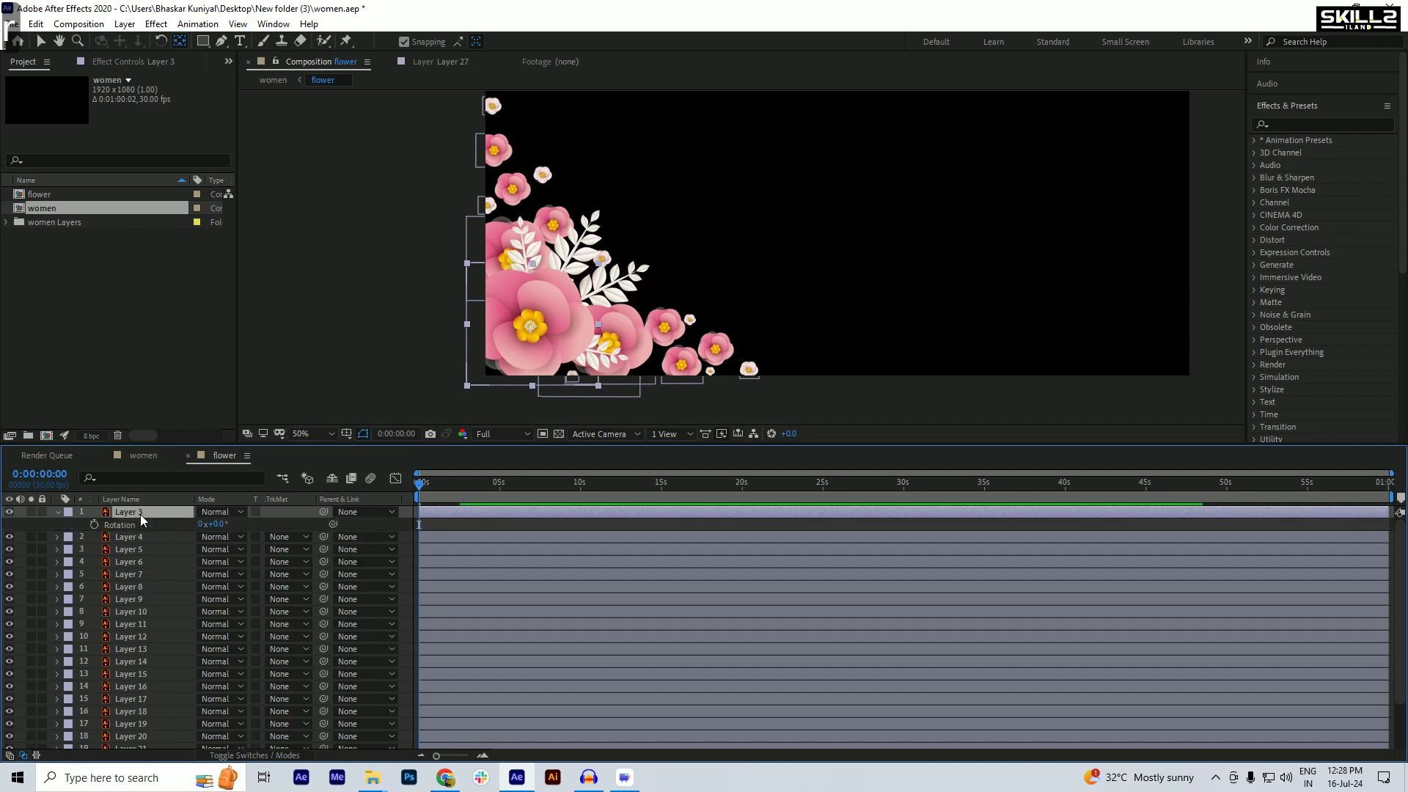
alt+click(95, 523)
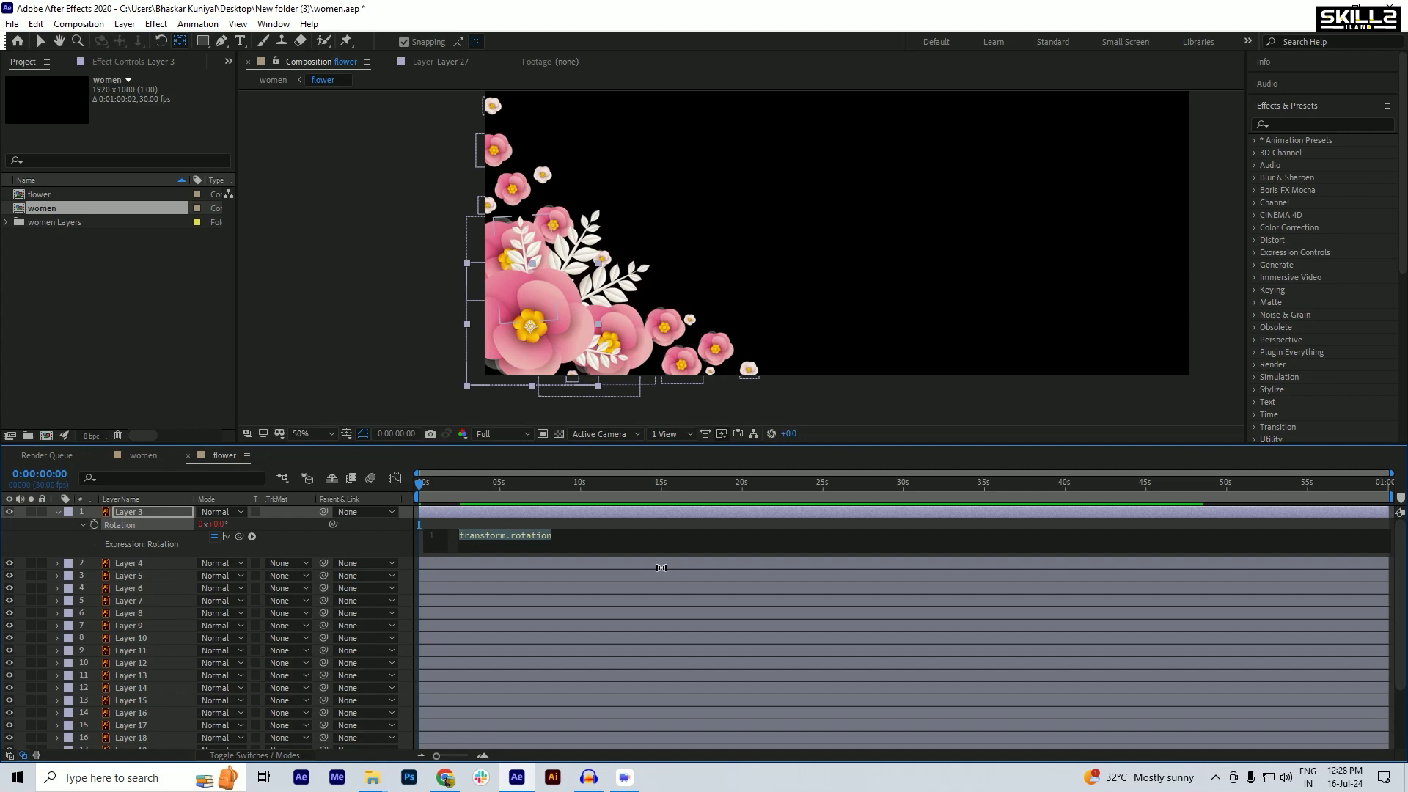
text(wiggle(2,40)
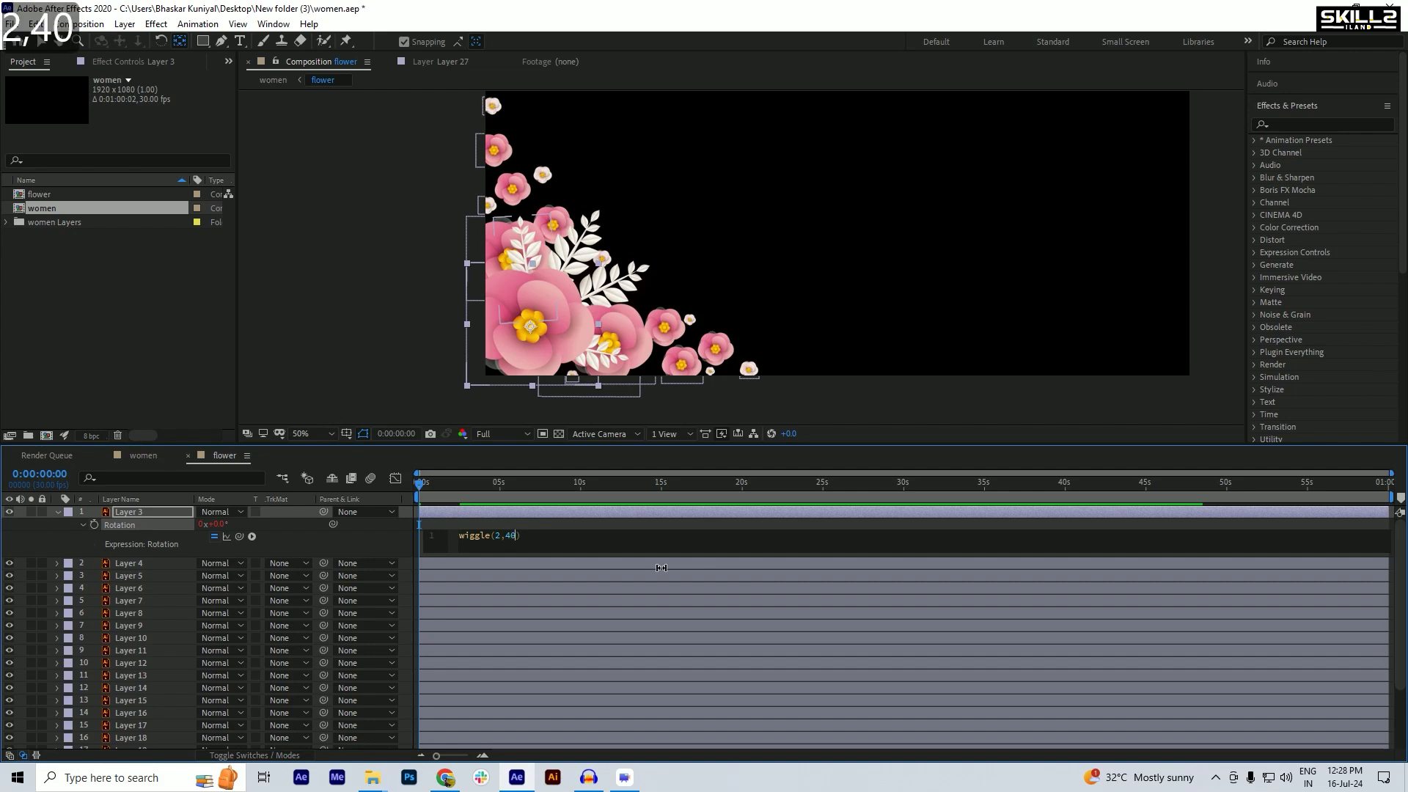
key(KP_Enter)
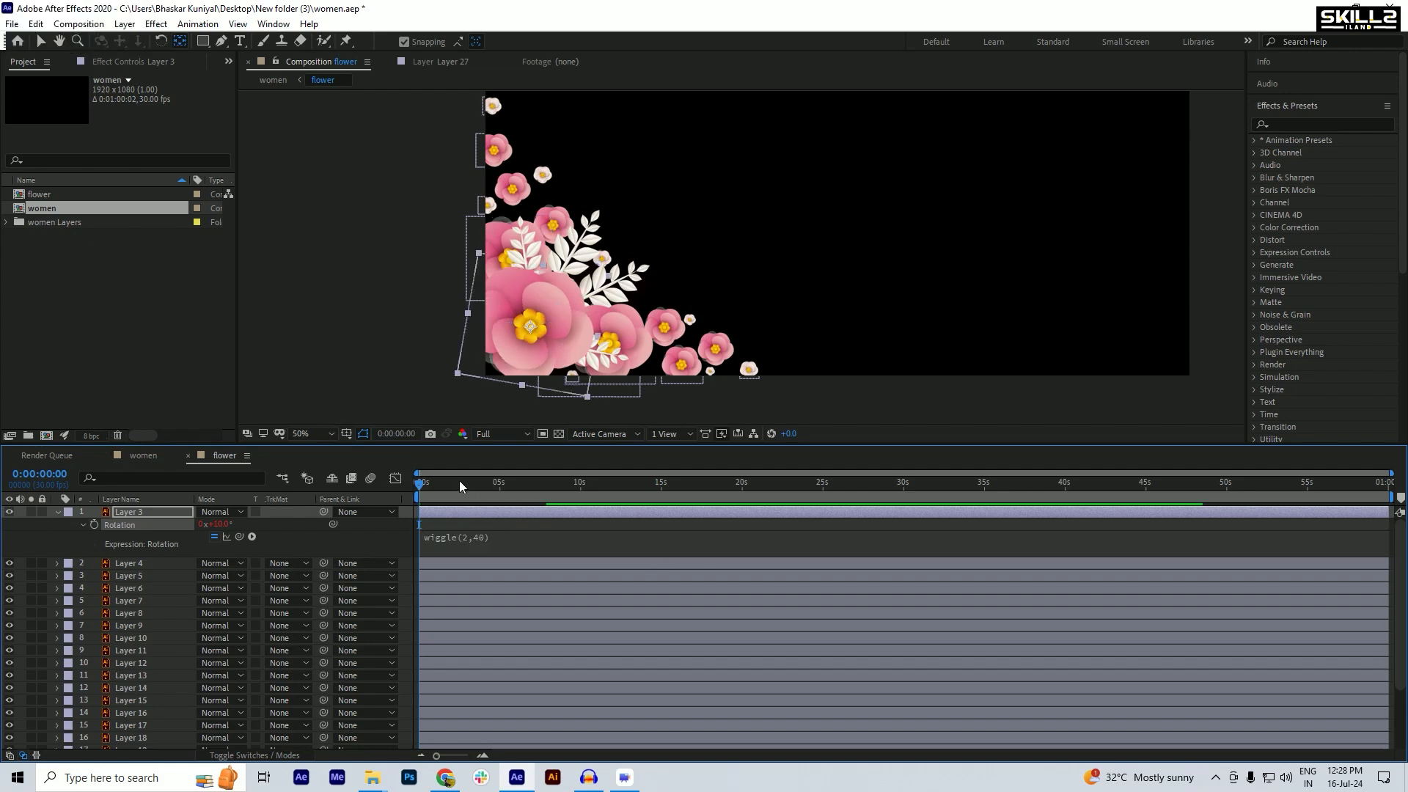
key(space)
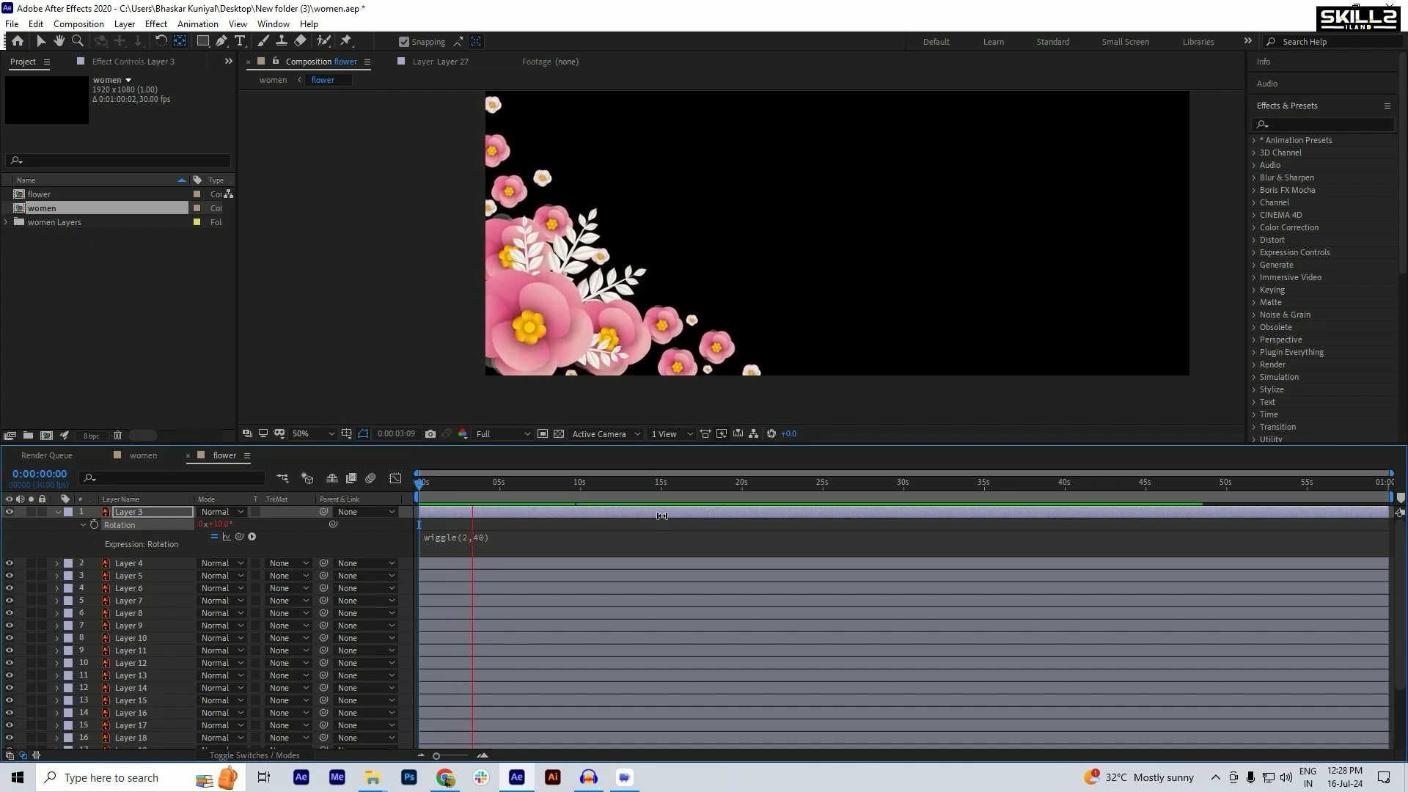
key(space)
- Change Layer 3's Rotation expression to wiggle(1,40) and preview the slower motion
click(461, 541)
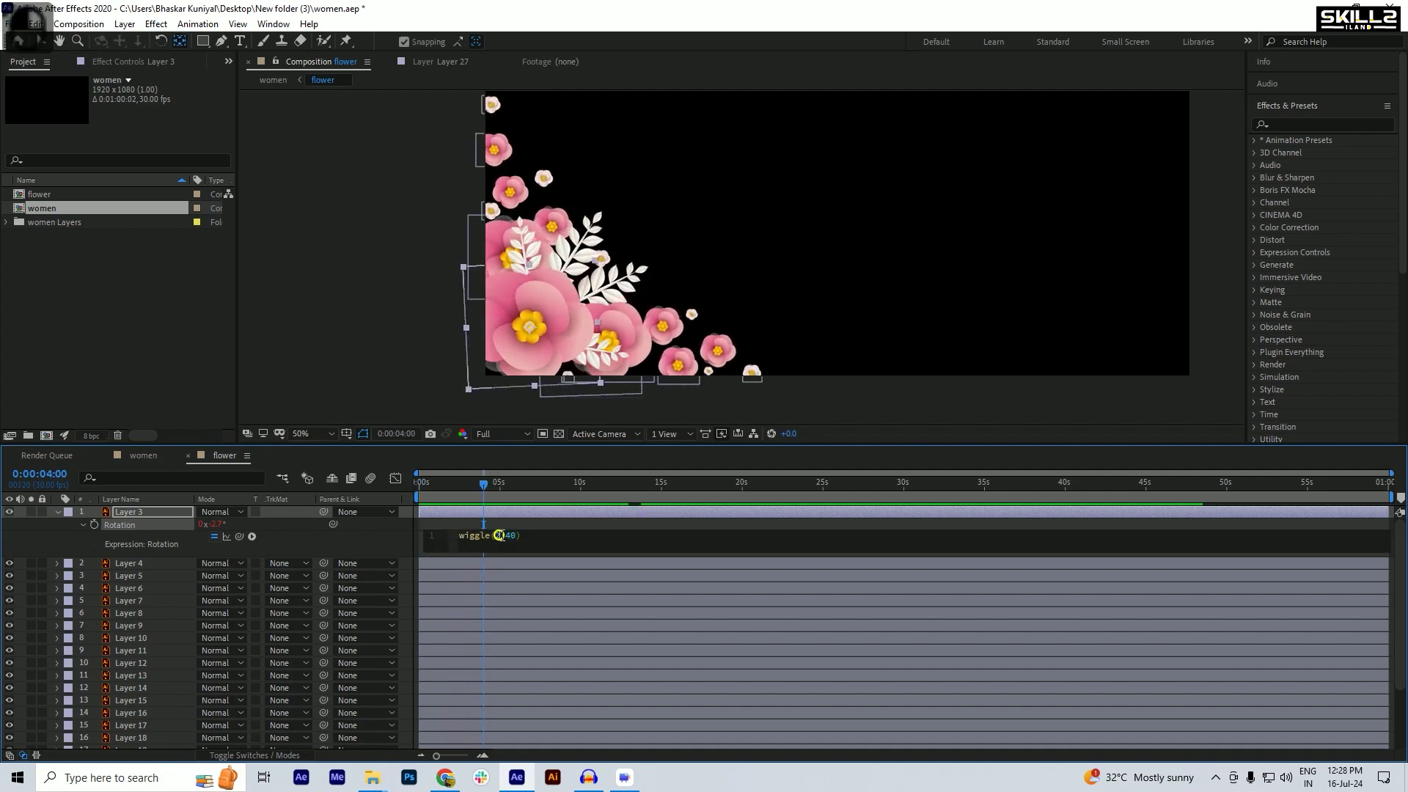
key(Left)
key(Return)
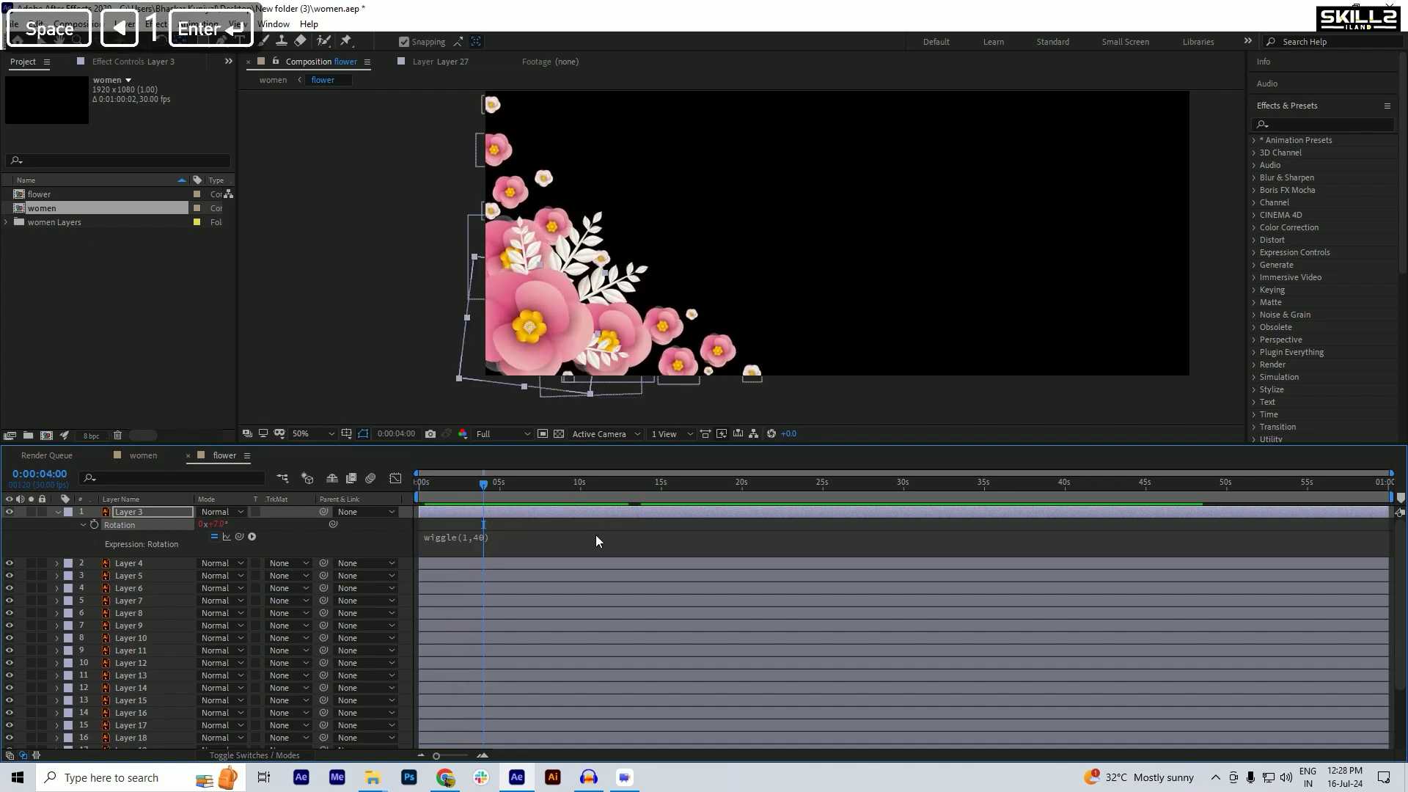
key(space)
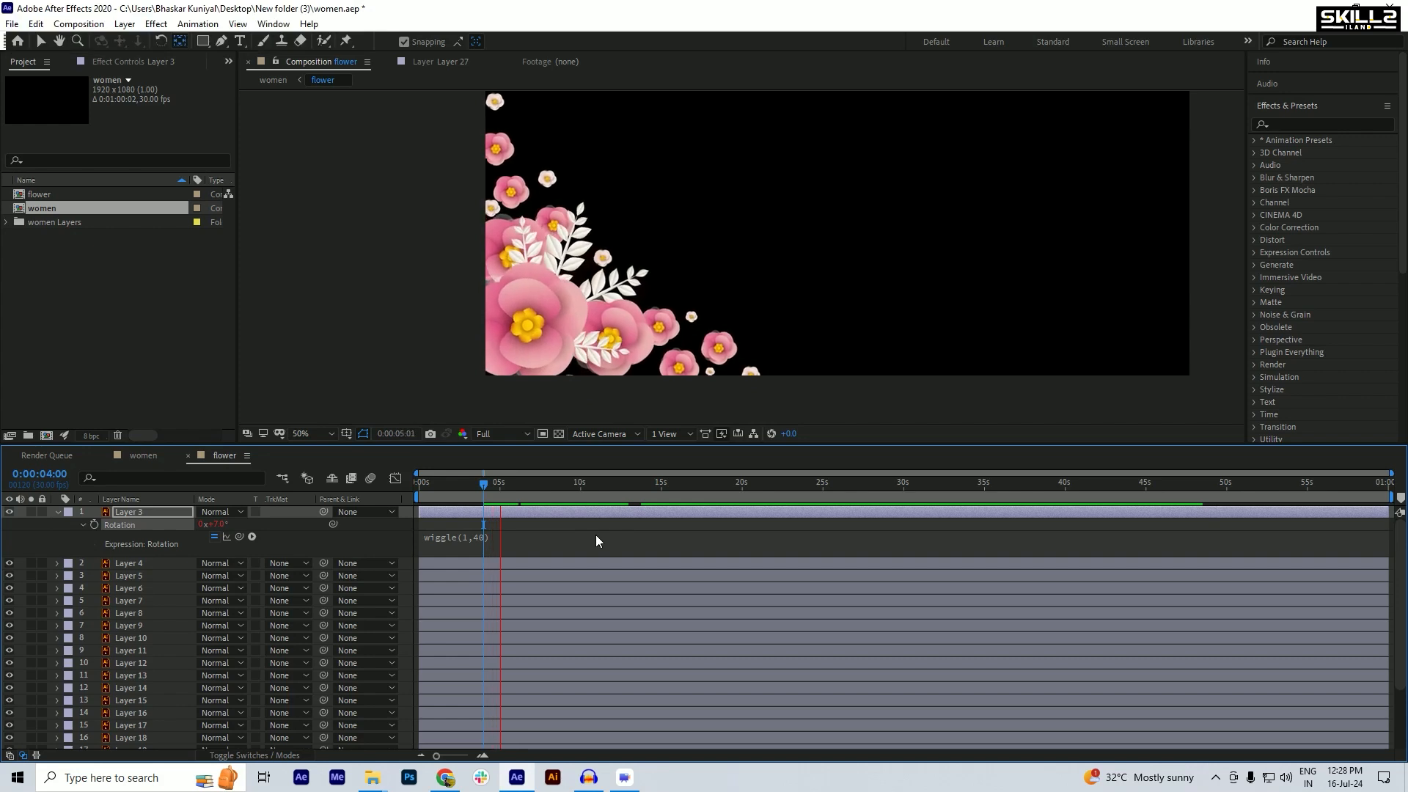
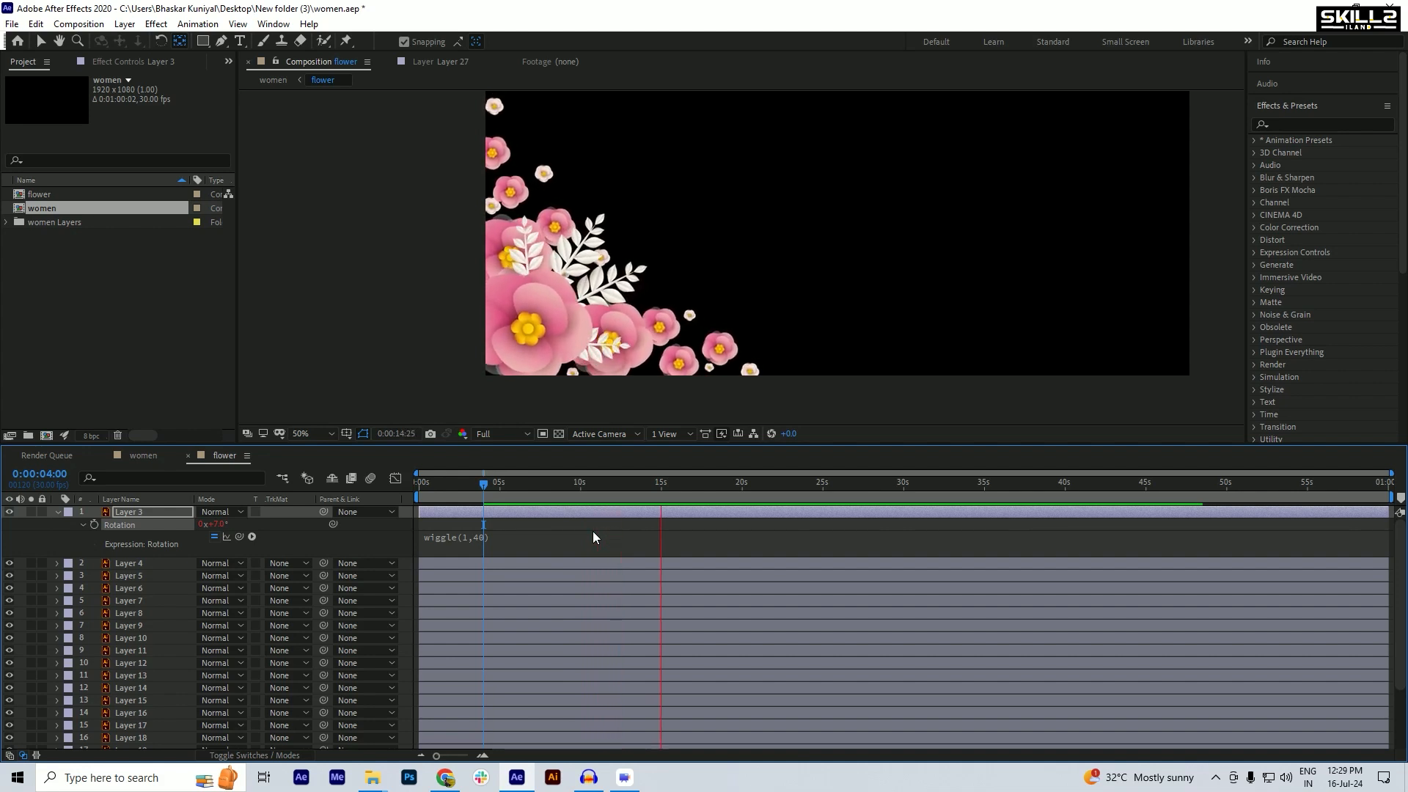
key(space)
- Copy Layer 3's entire Rotation expression and return the playhead to the start of the timeline
click(546, 538)
key(ctrl+c)
key(ctrl+a)
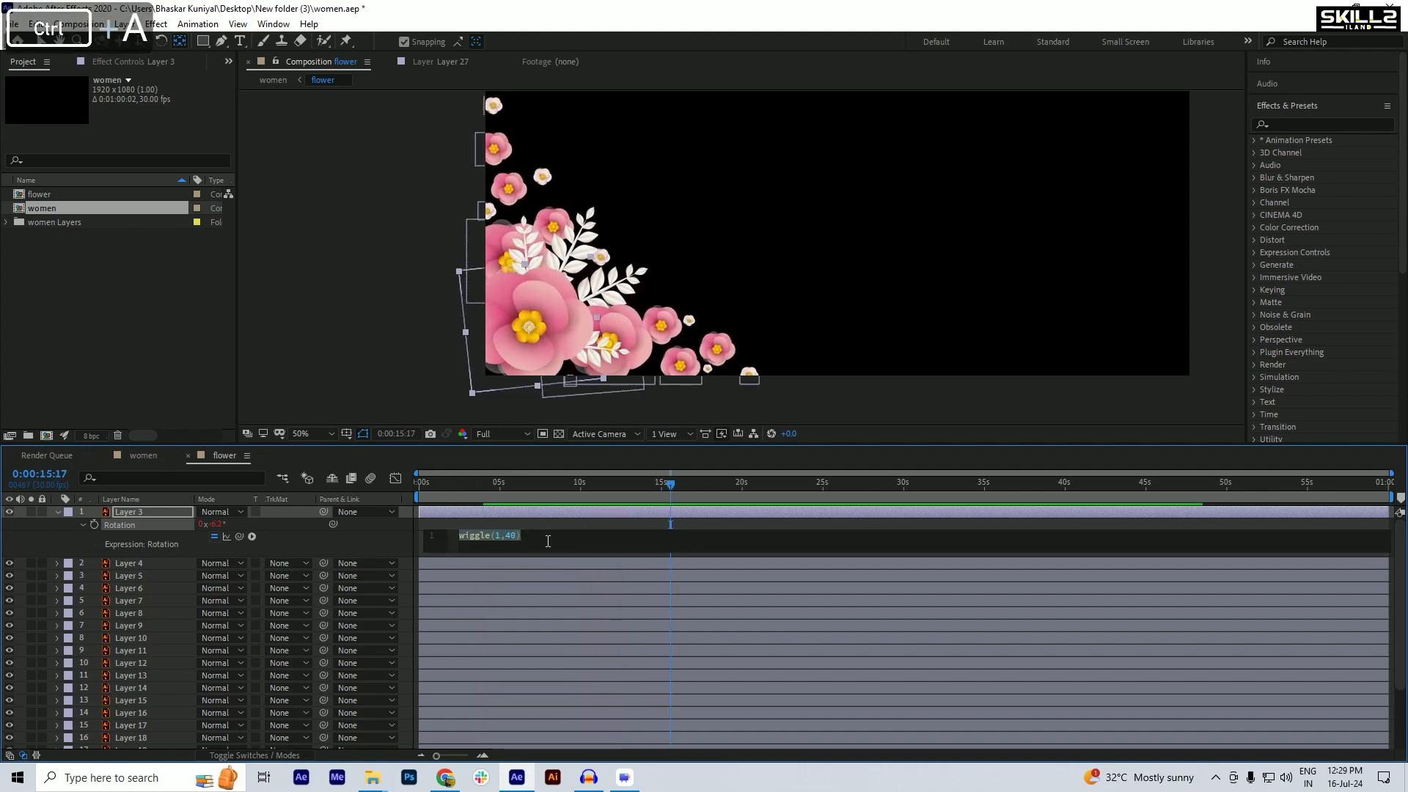
click(424, 488)
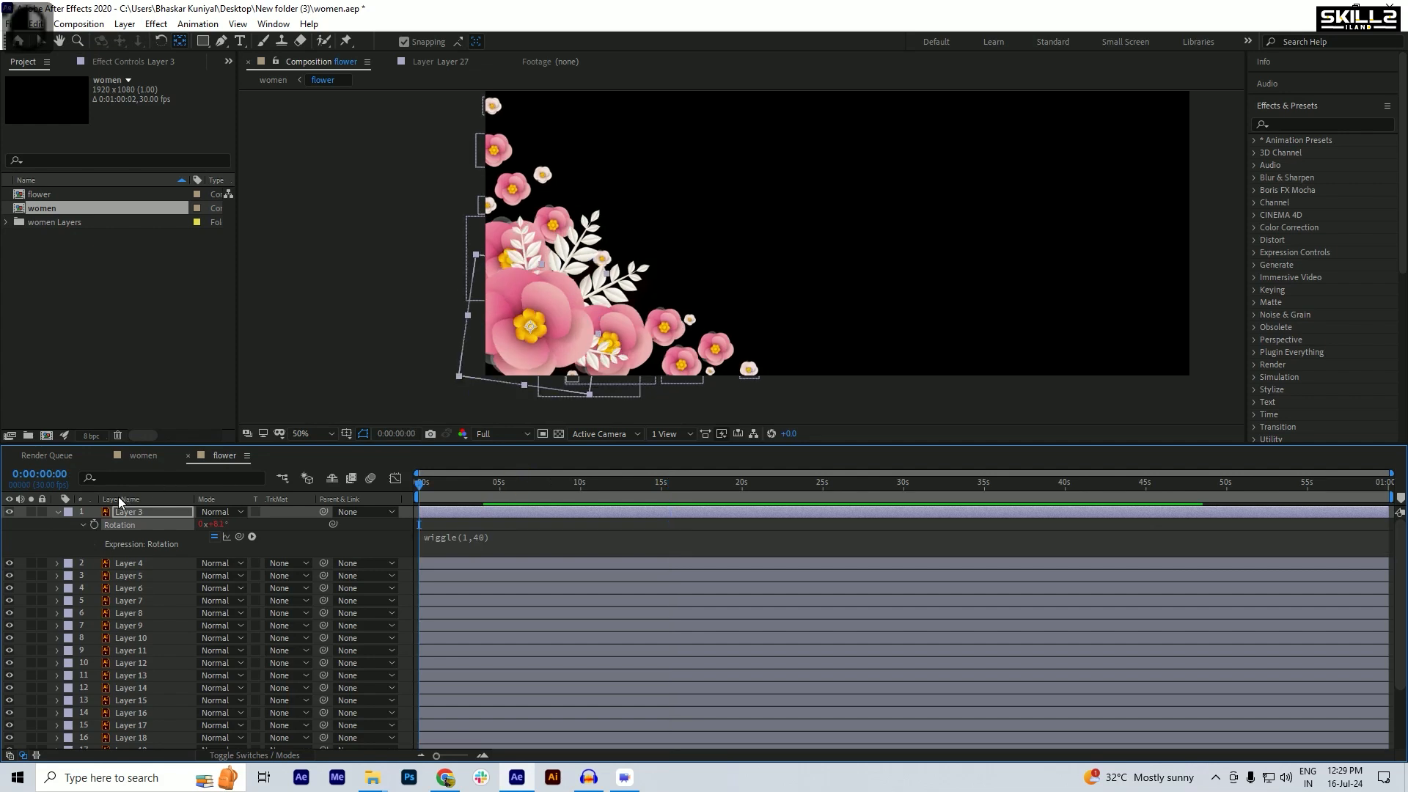
- Reveal the Rotation of Layer 7, the pink flower beside the large one, and add the expression wiggle(1,40)
click(131, 563)
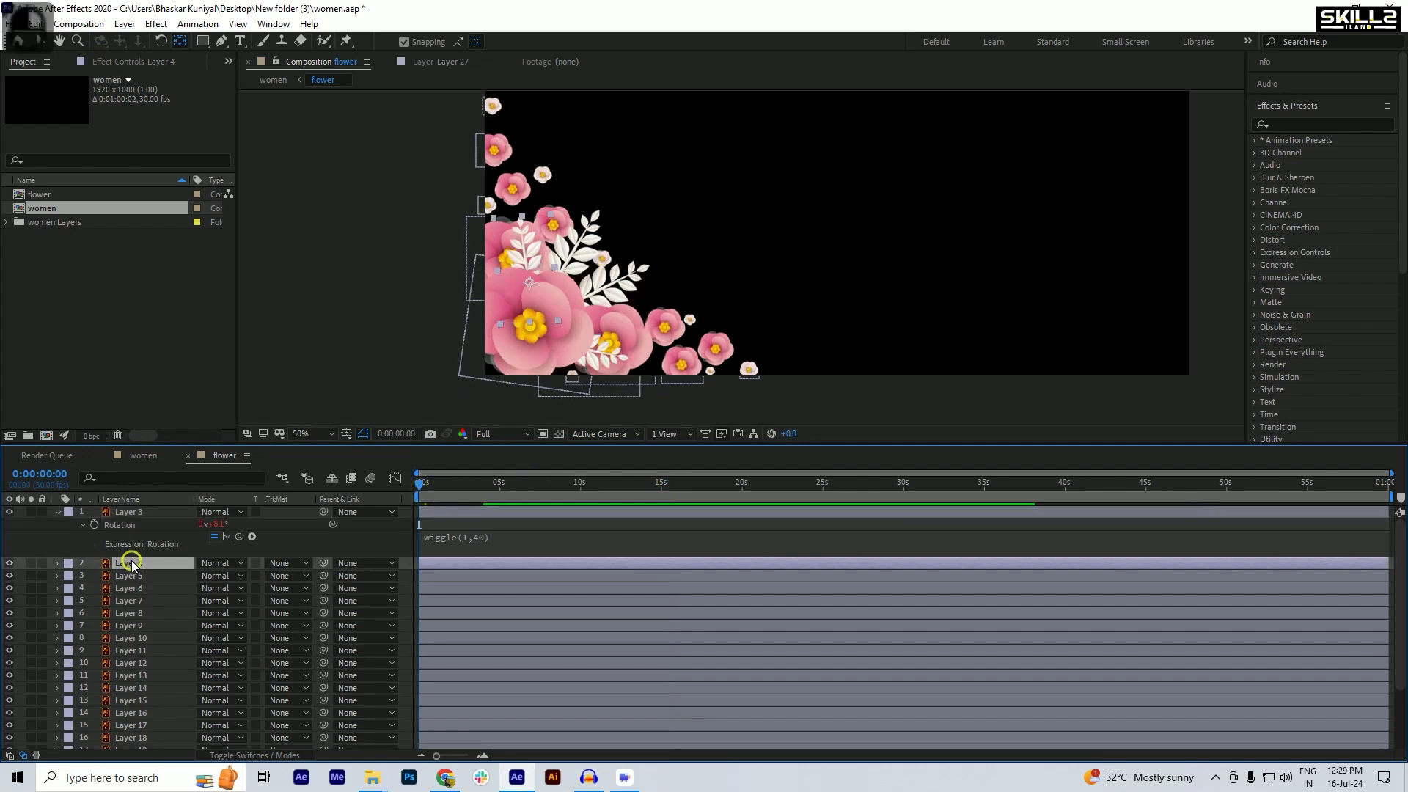
click(134, 576)
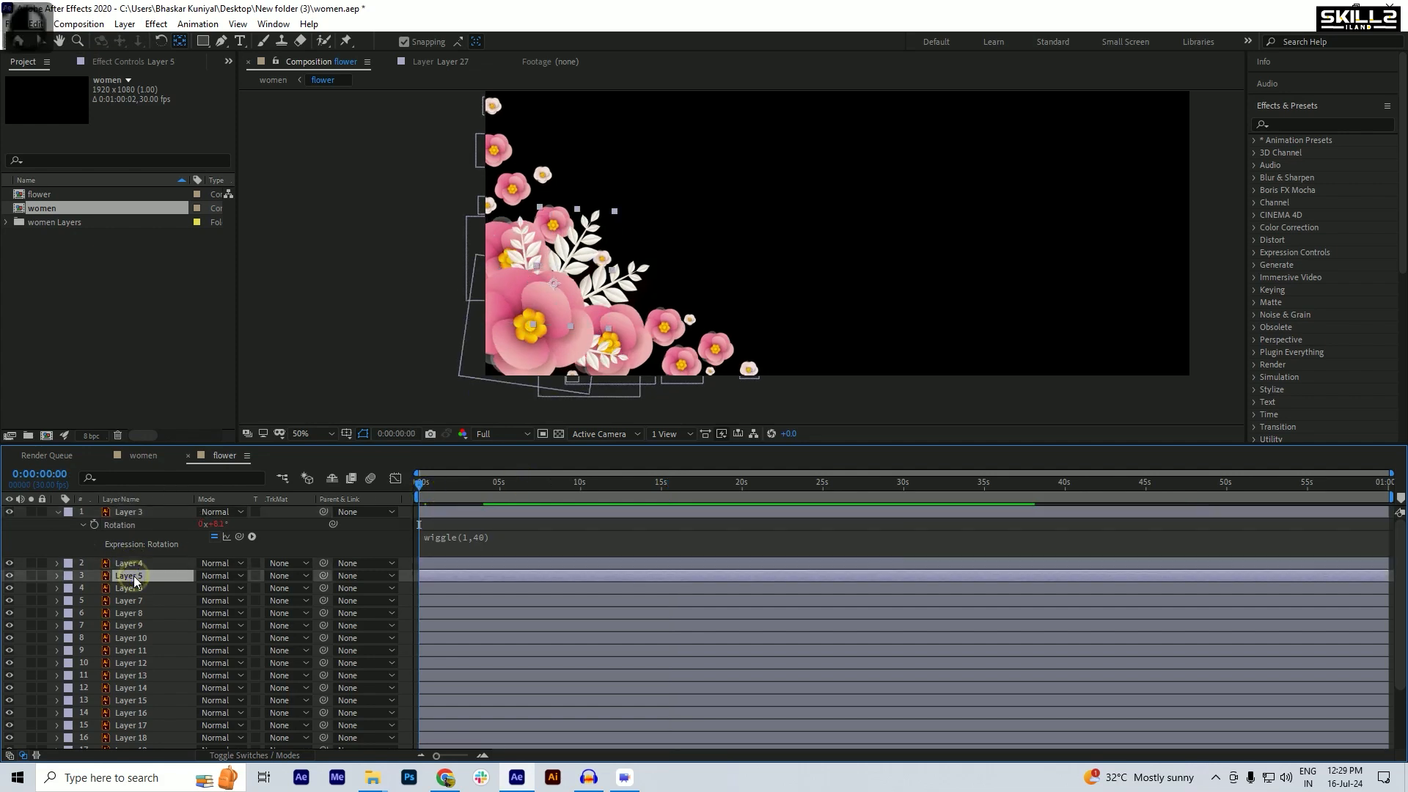
click(132, 590)
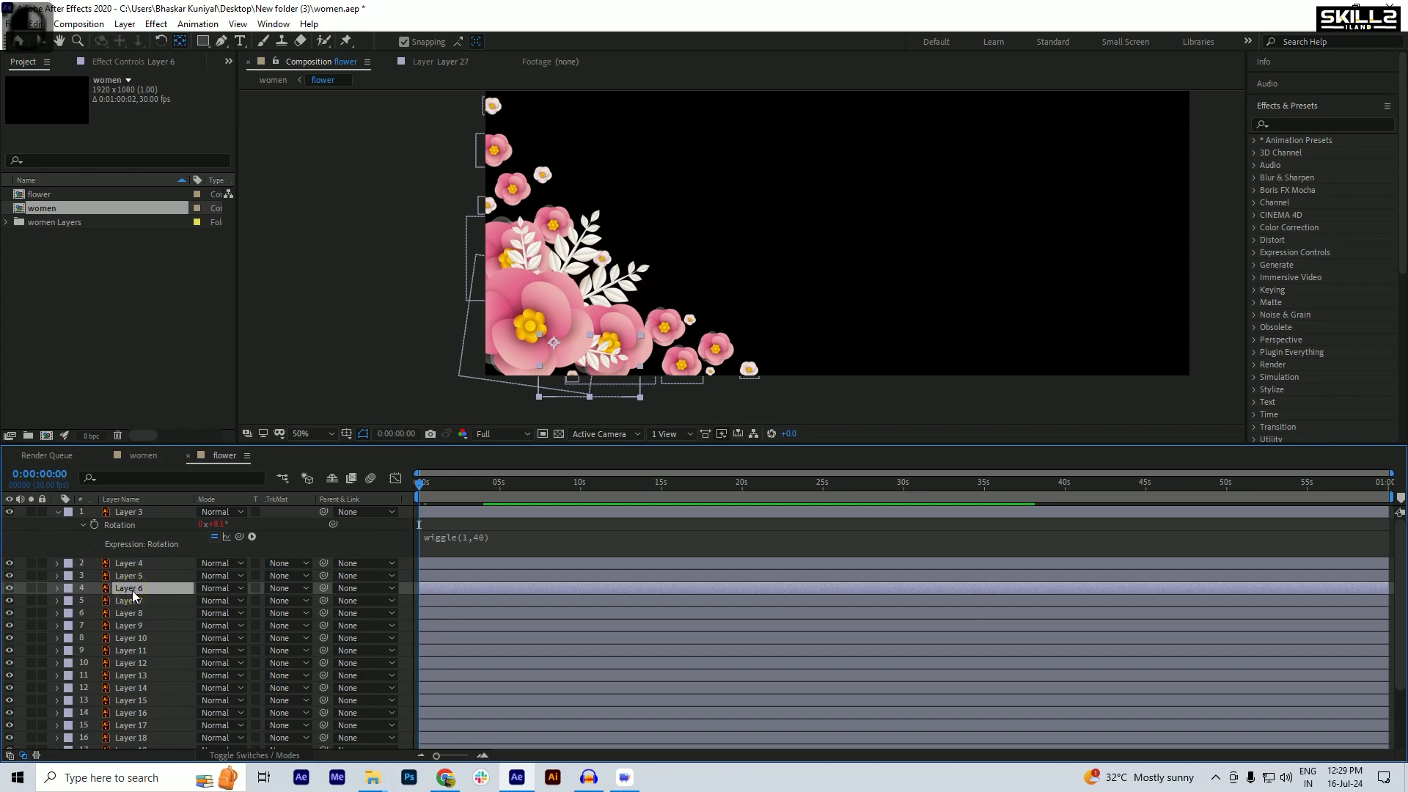
click(132, 600)
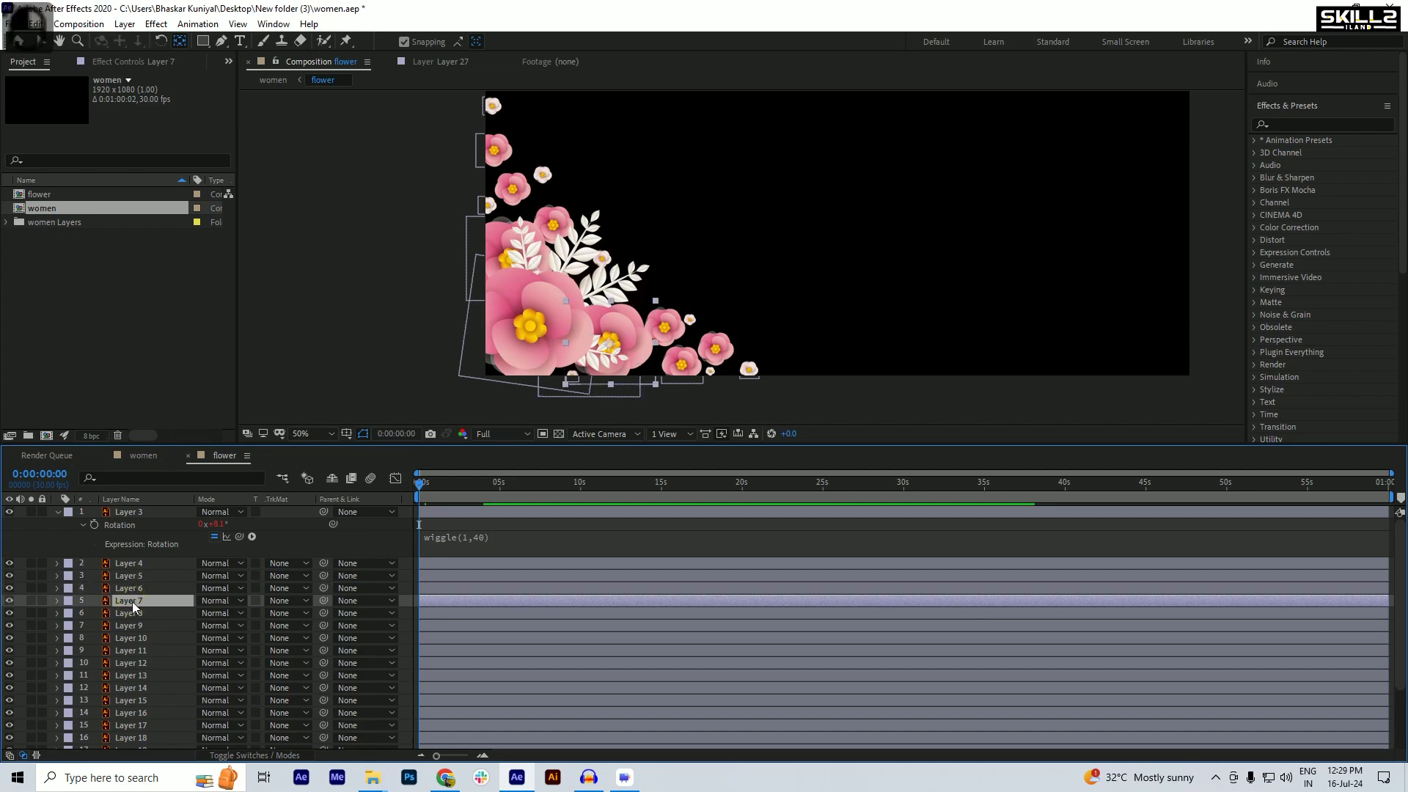
scroll(134, 602, down, 1)
key(r)
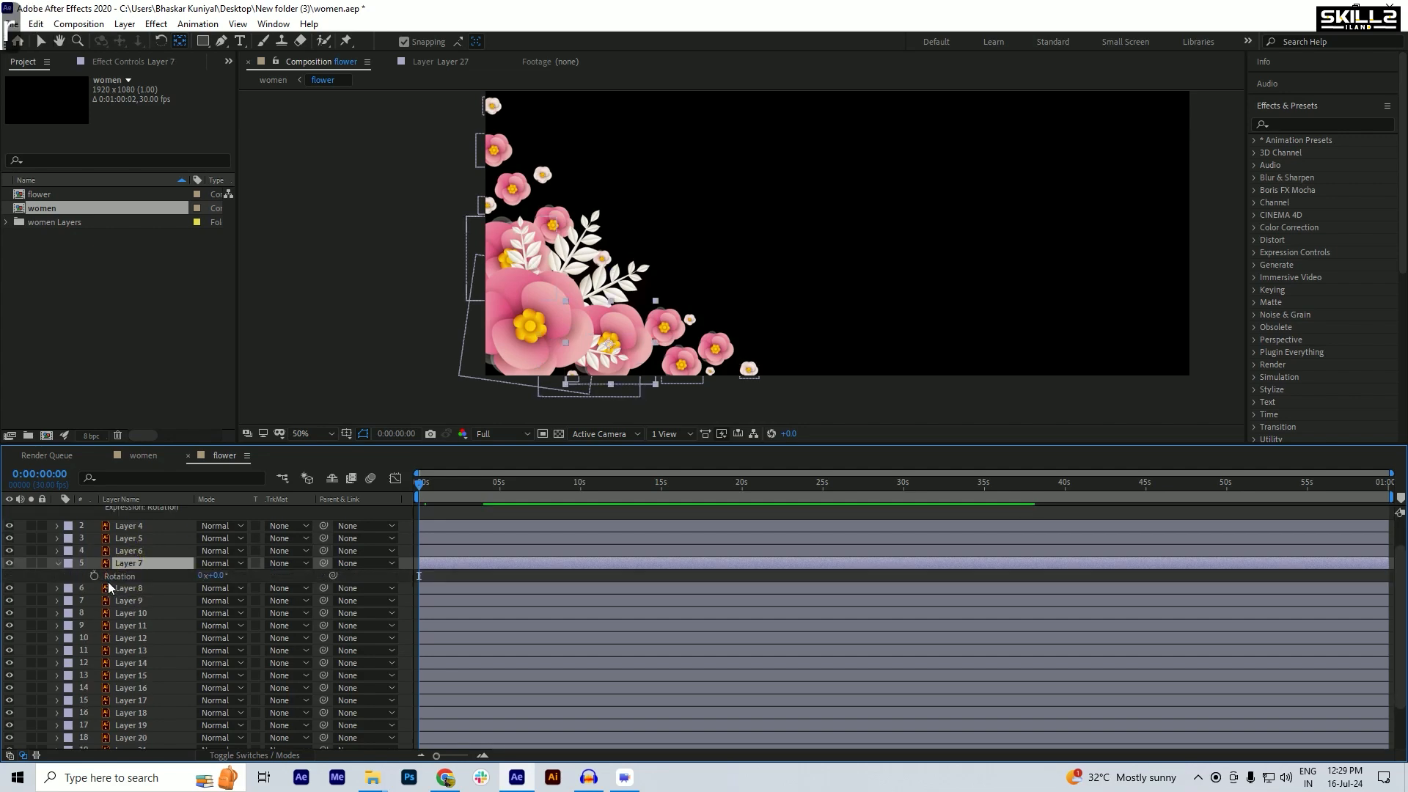
alt+click(94, 577)
text(wiggle(1,40))
key(Return)
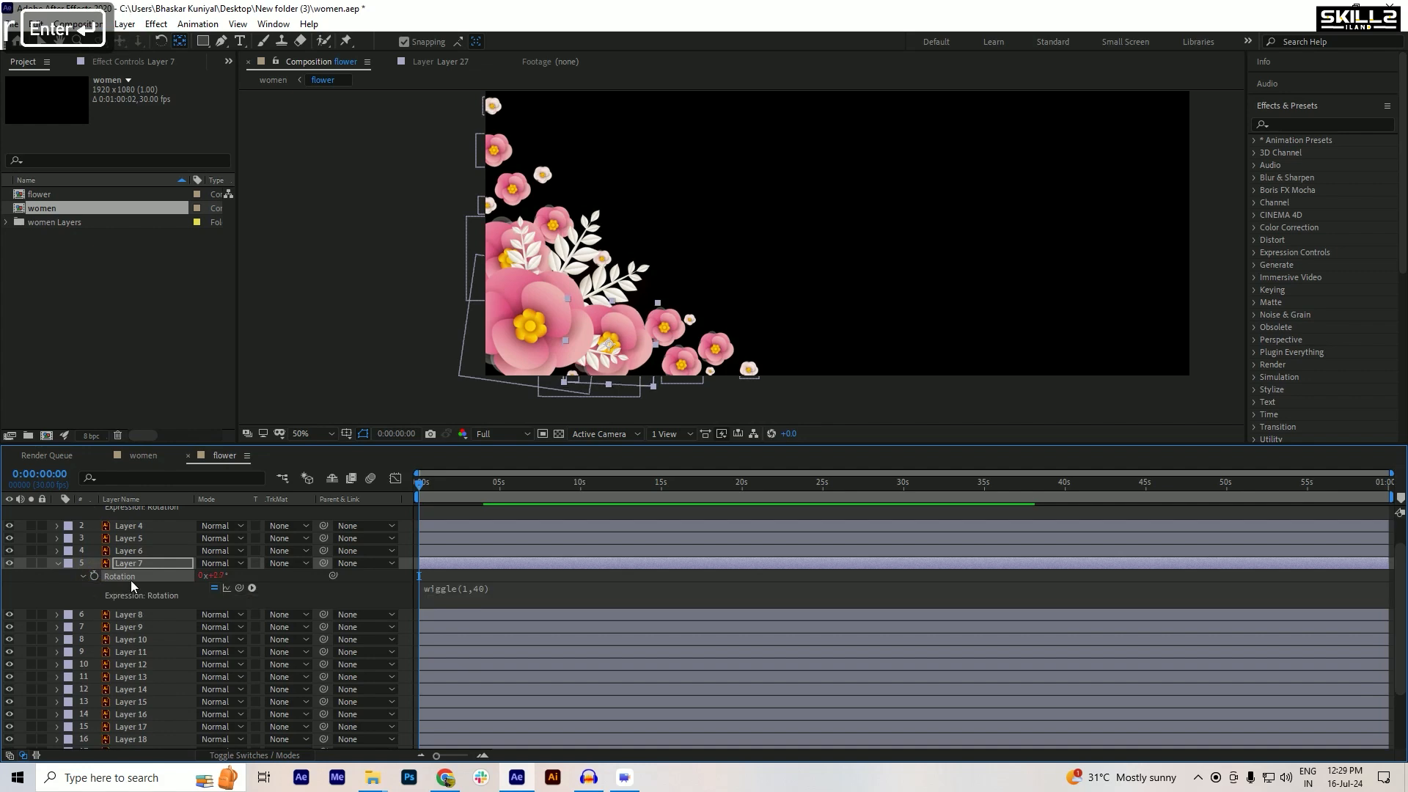
- Add the copied wiggle(1,40) expression to the Rotation of Layer 8, the pink flower at the composition's left edge
click(130, 616)
scroll(129, 625, down, 1)
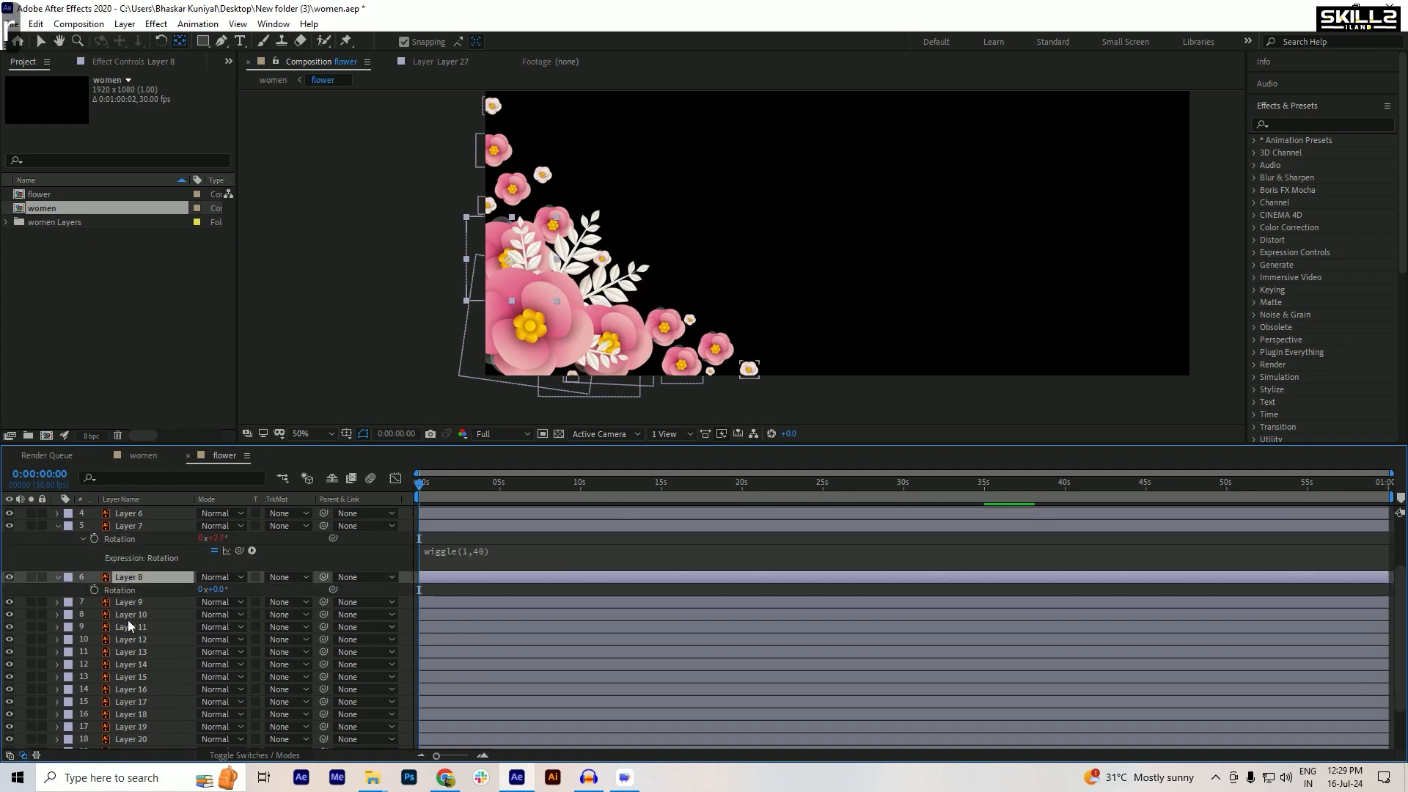
key(ctrl+v)
key(Return)
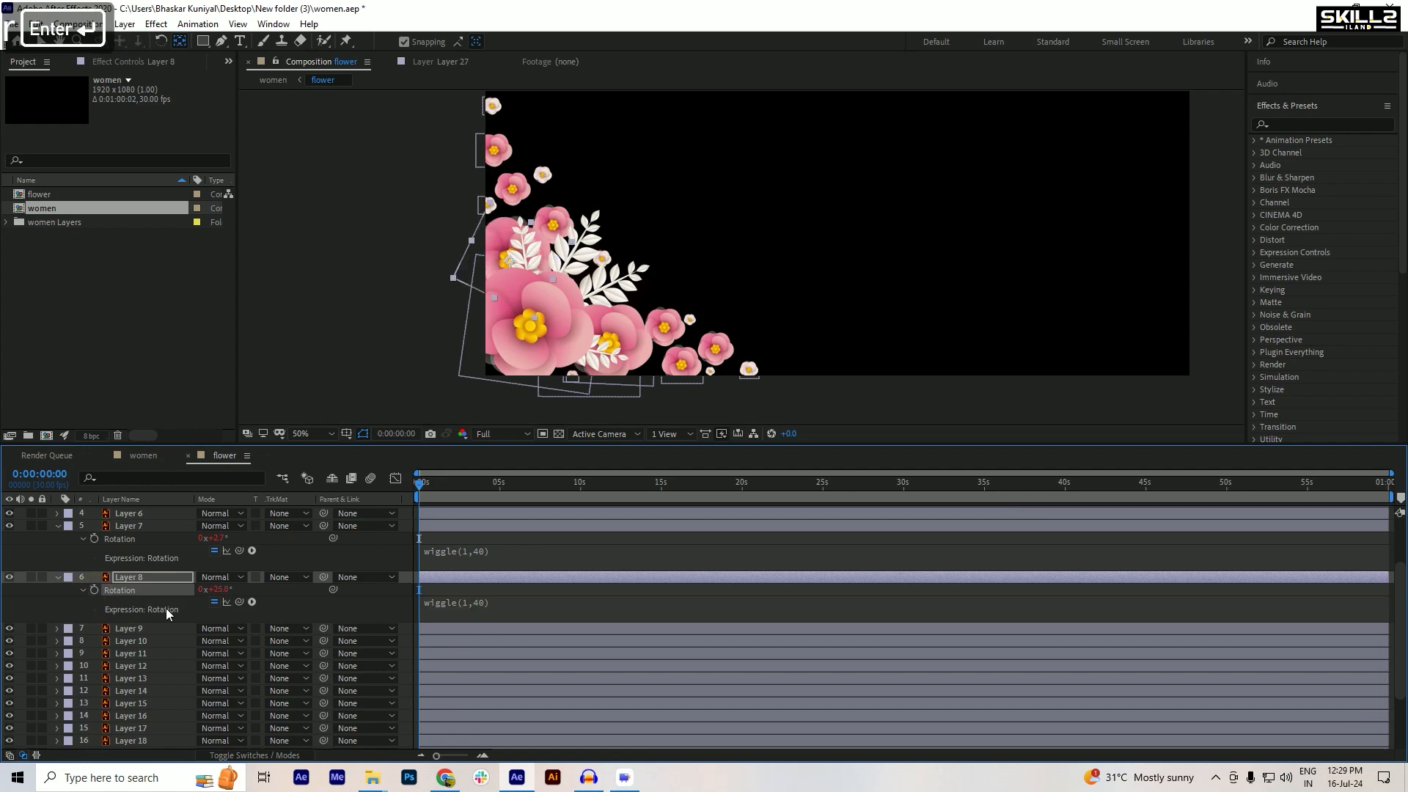
- Select Layer 9 through Layer 25 and reveal their Rotation properties
click(132, 628)
scroll(131, 628, down, 2)
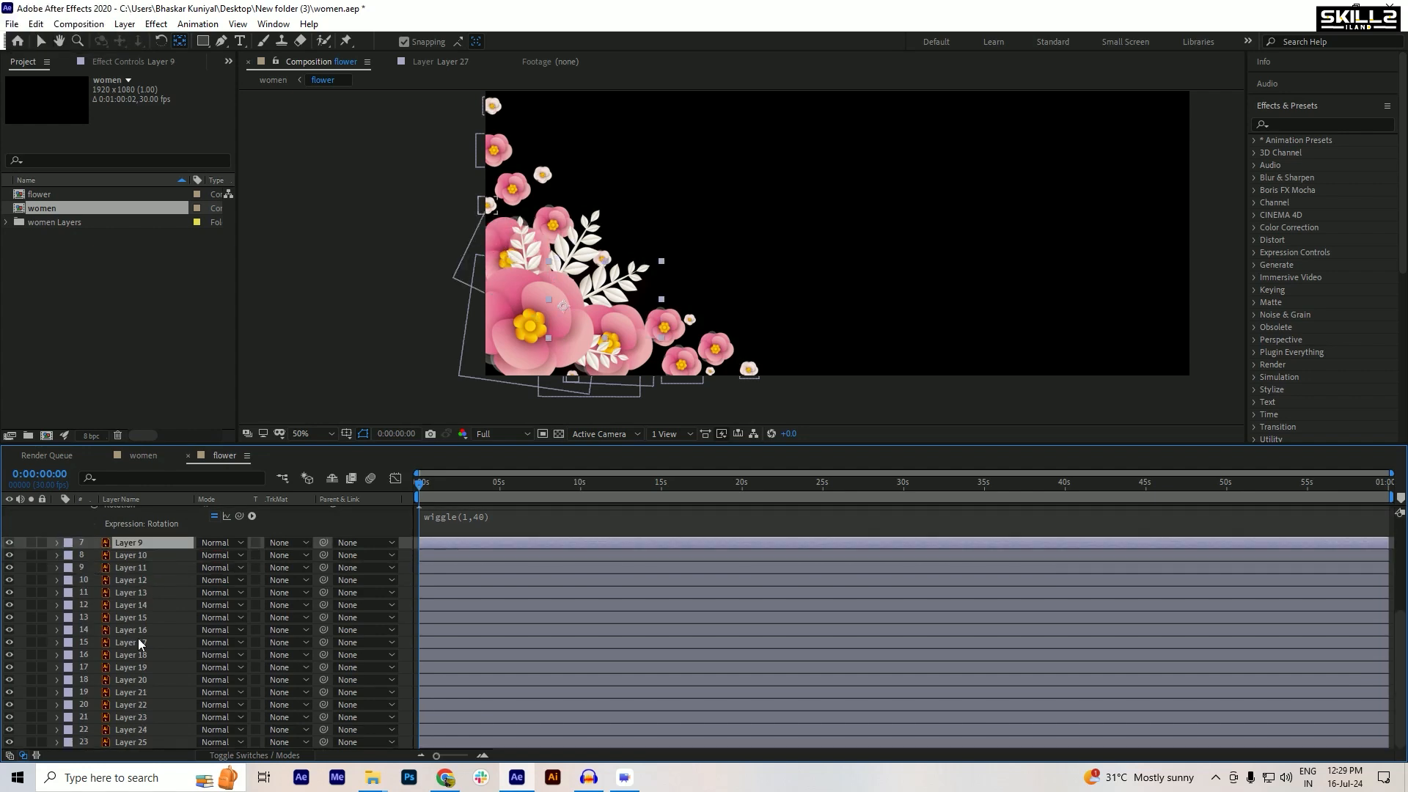
shift+click(139, 741)
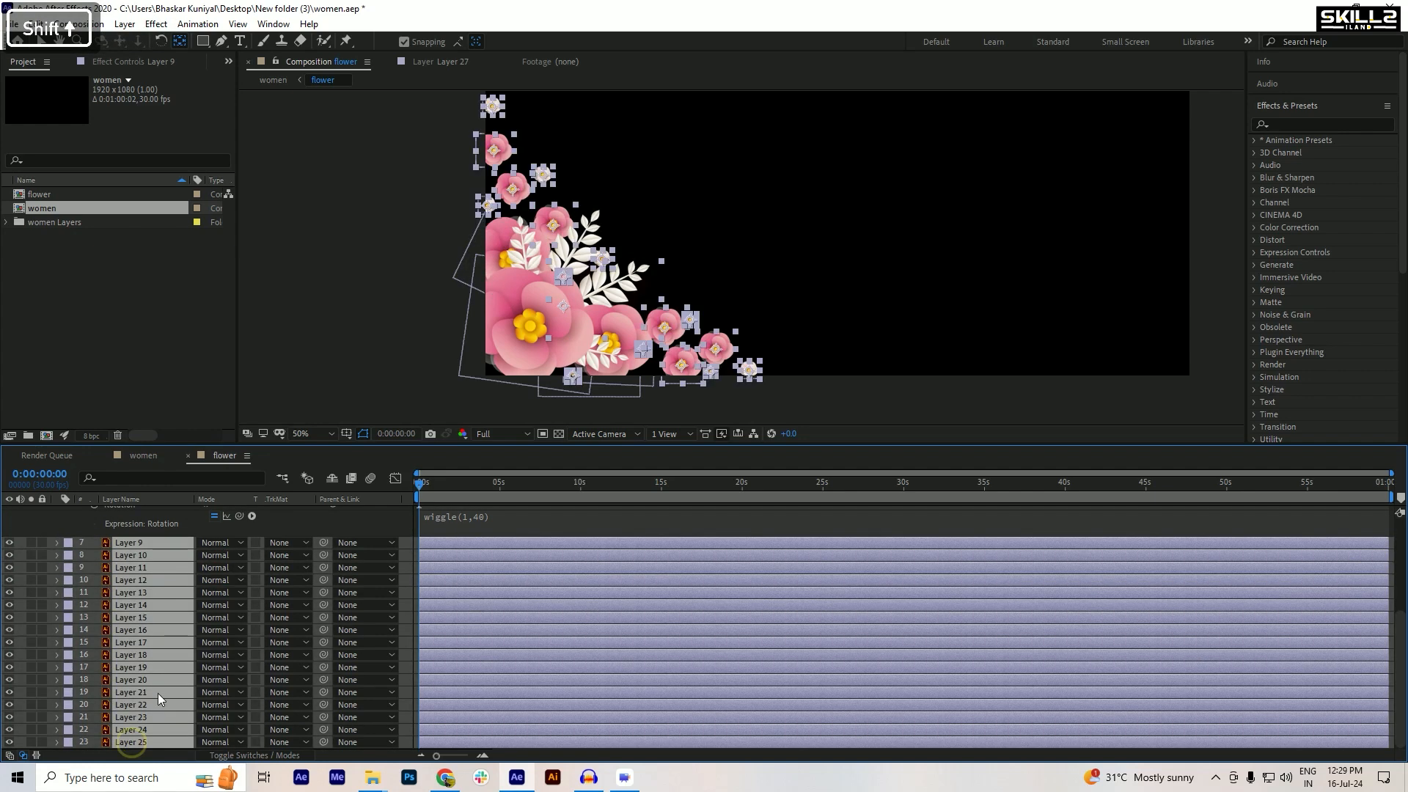
scroll(169, 660, up, 2)
key(r)
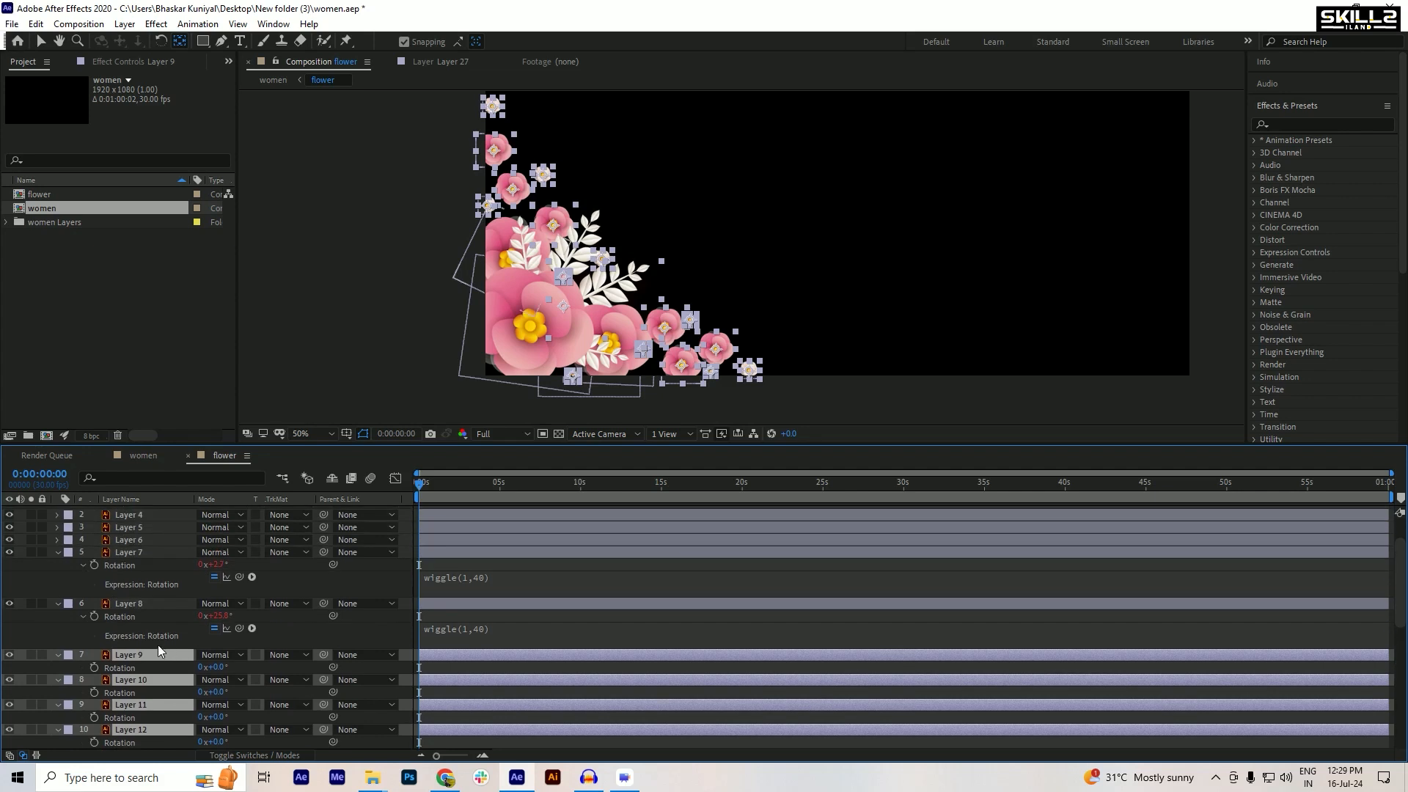
- Check which element Layer 9 is, leave it without an expression, and add wiggle(1,40) to Layer 10's Rotation
click(90, 596)
click(126, 620)
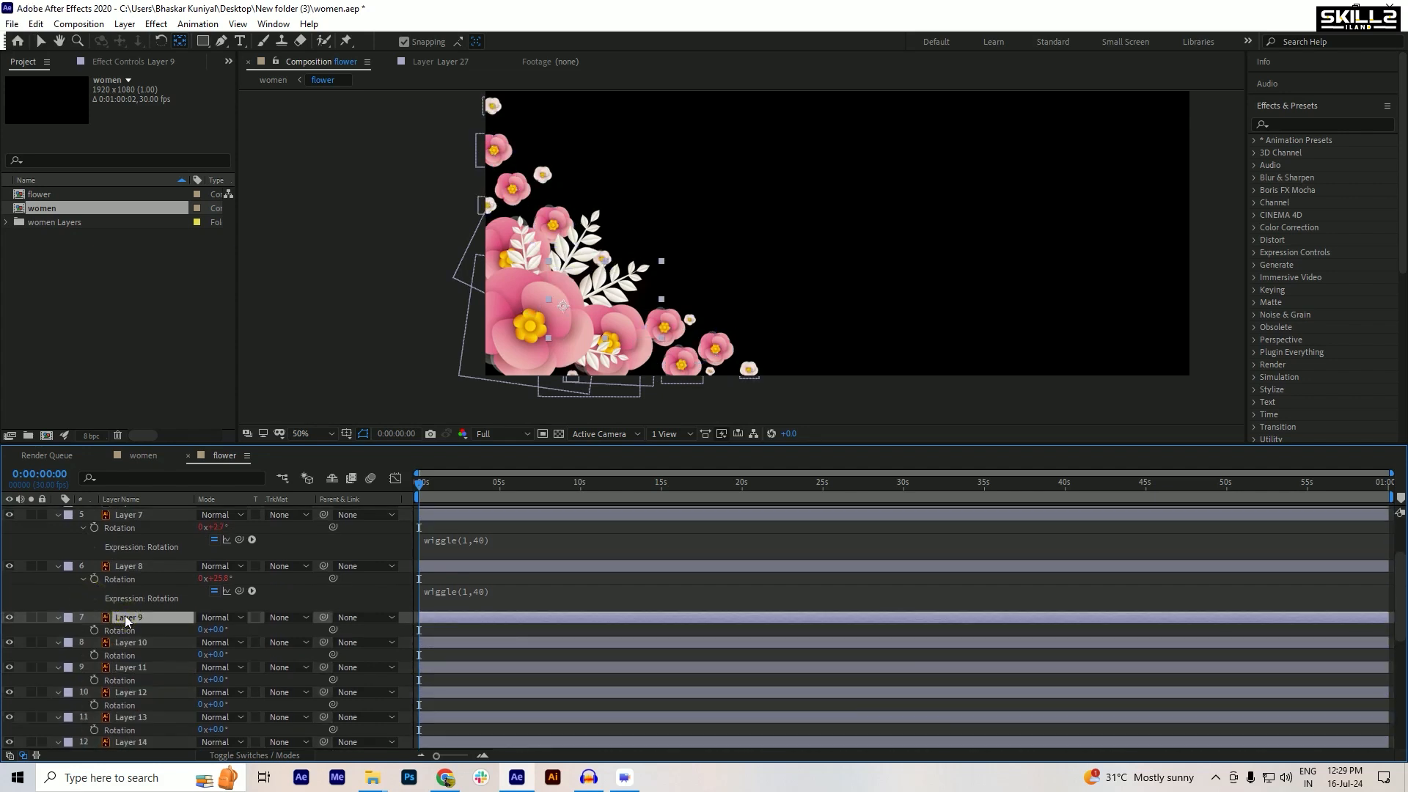
click(10, 620)
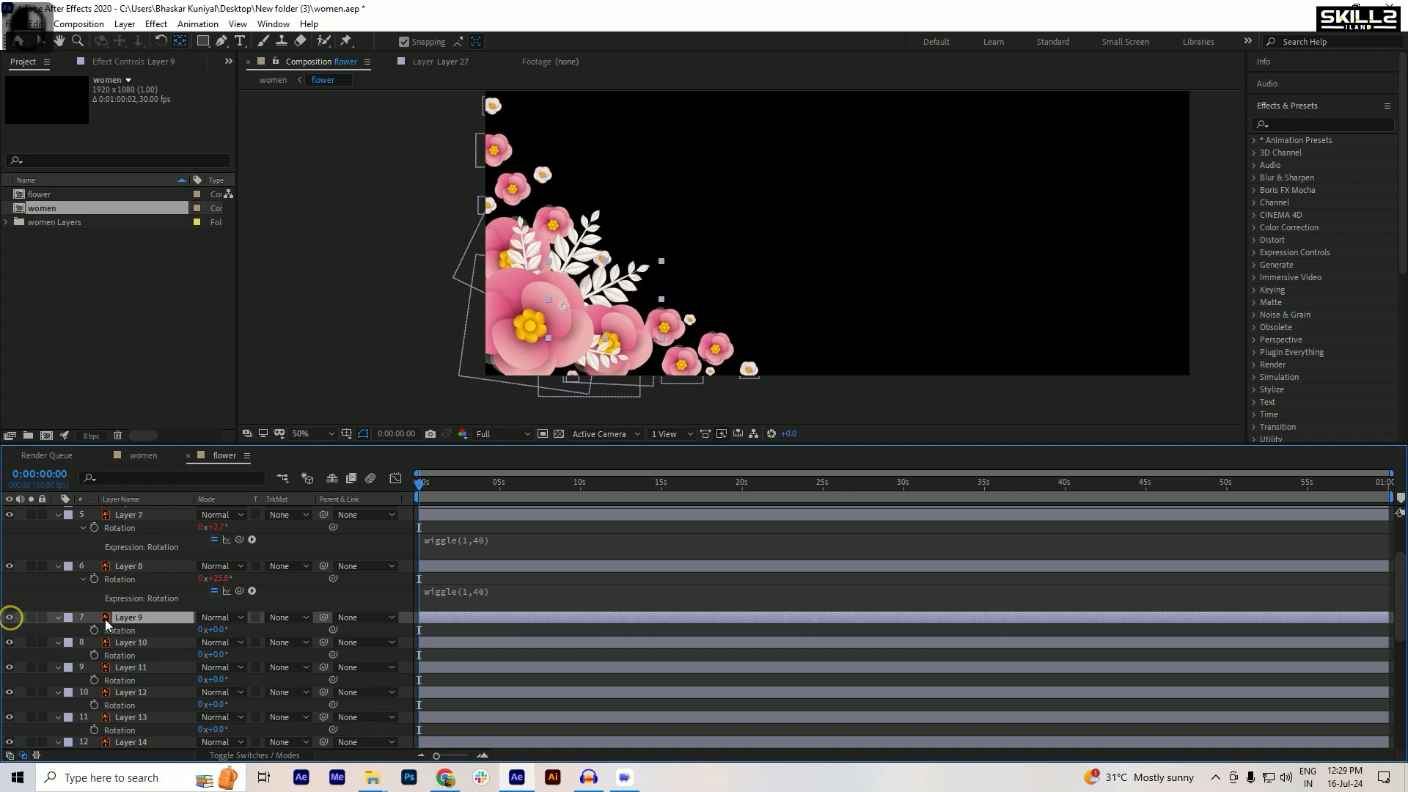
click(126, 643)
scroll(144, 640, down, 3)
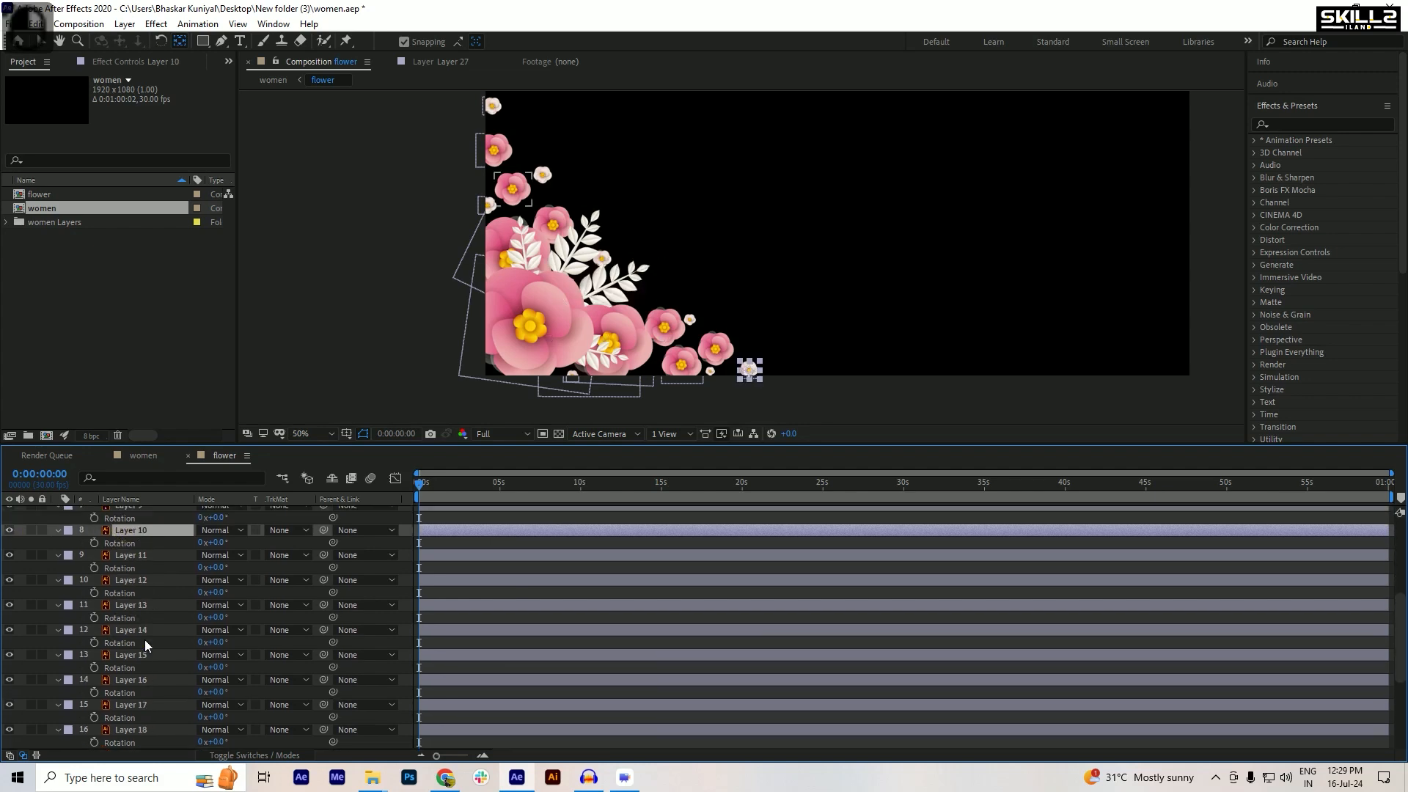
alt+click(94, 544)
text(wiggle(1,40))
key(Return)
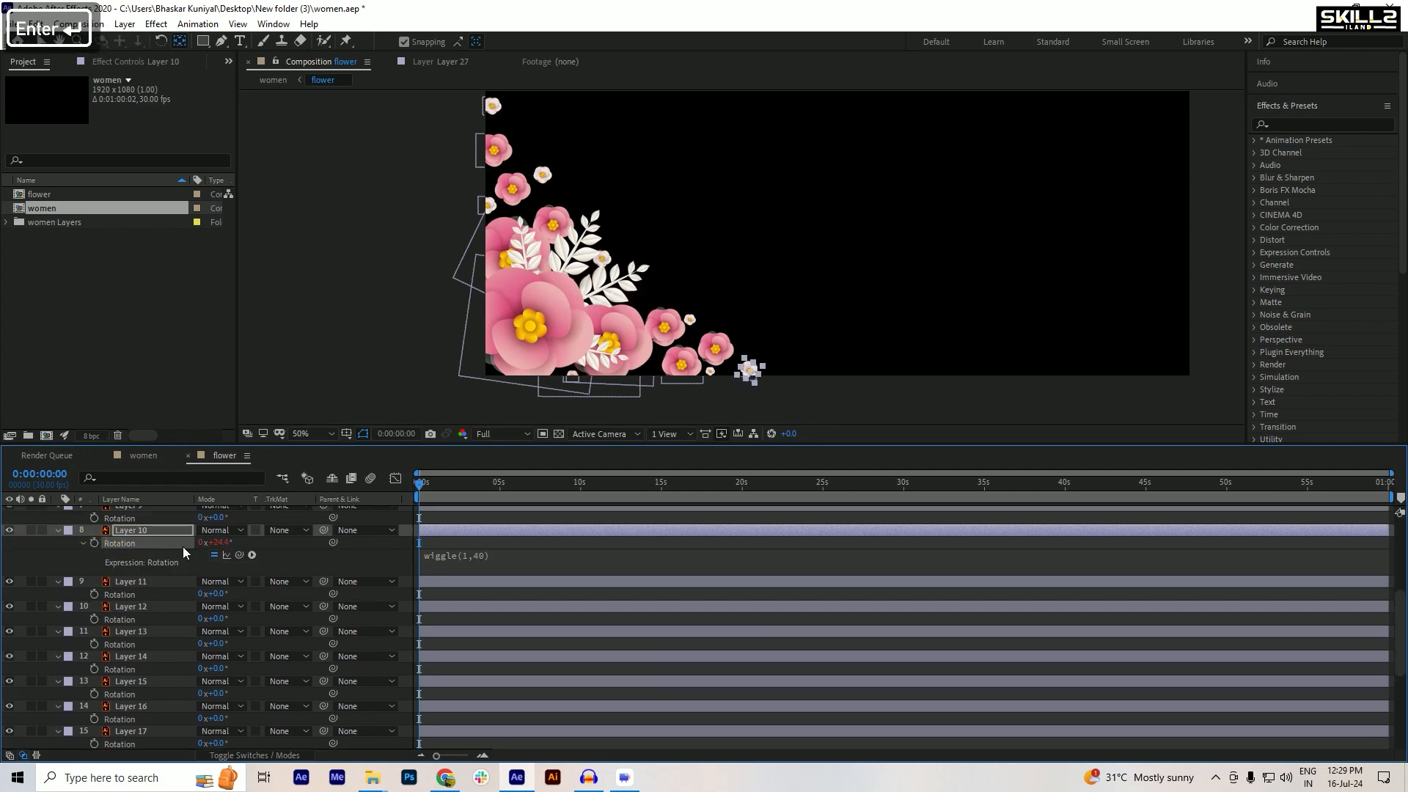
- Add the expression wiggle(1,40) to the Rotation of Layer 11 and Layer 12
click(131, 583)
alt+click(93, 594)
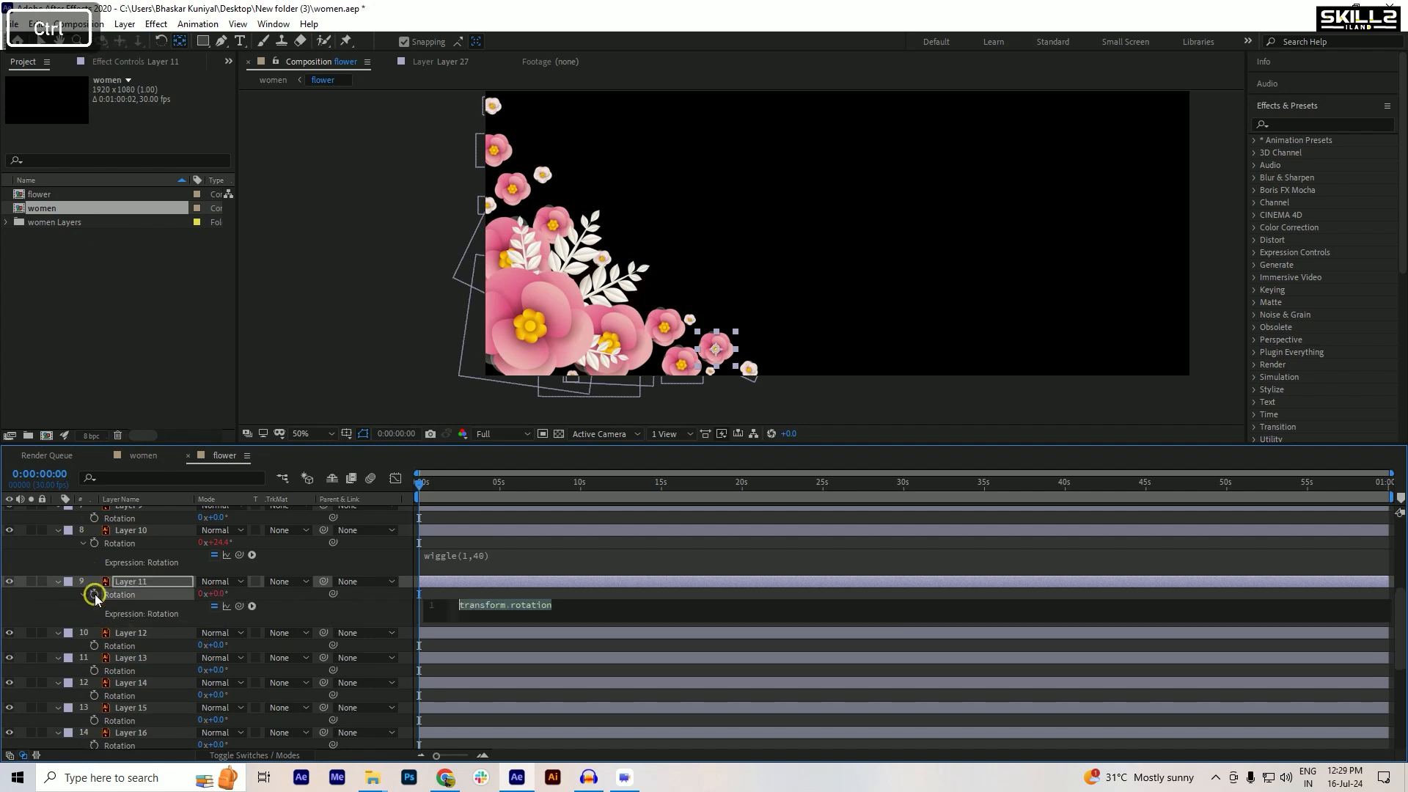
text(wiggle(1,40))
key(Return)
click(116, 632)
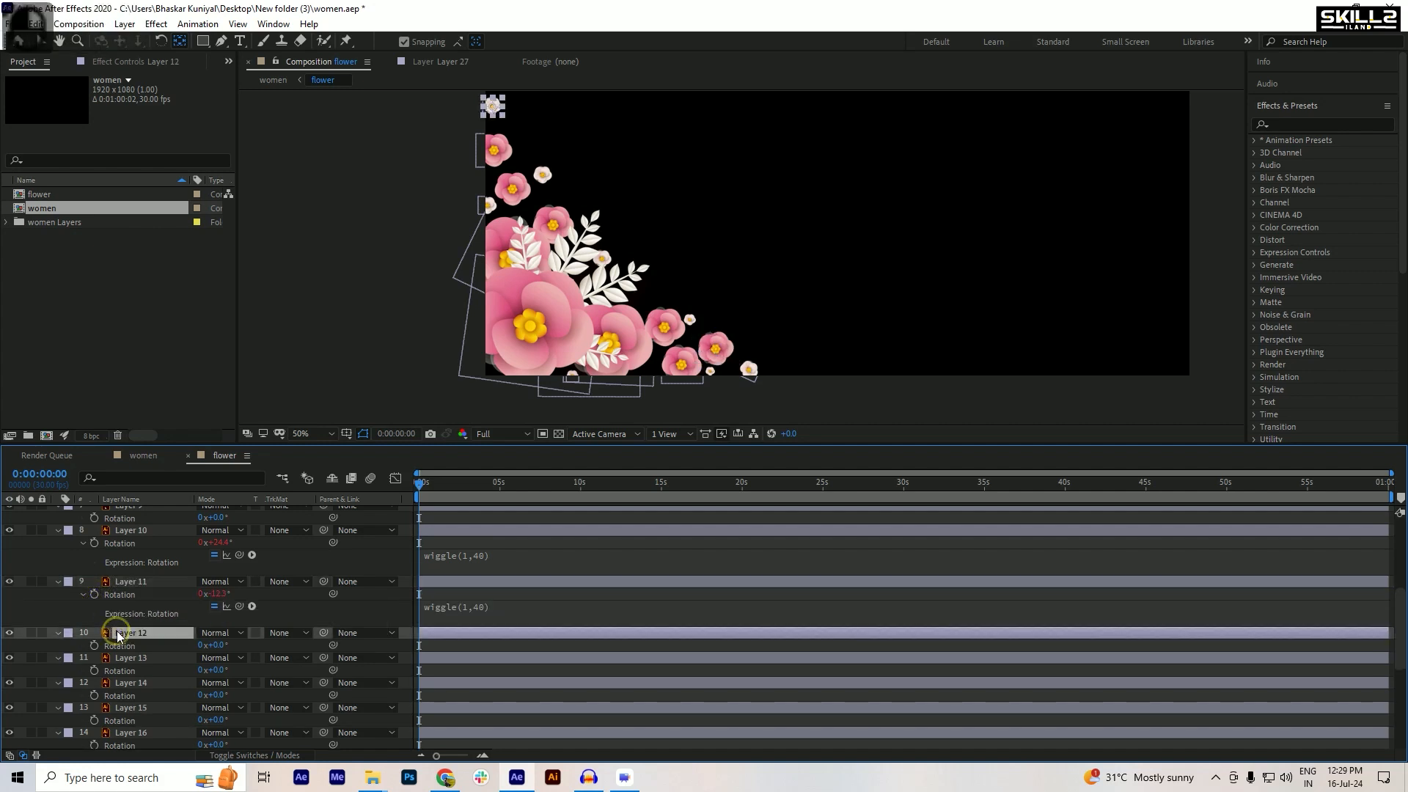
alt+click(94, 646)
text(wiggle(1,40))
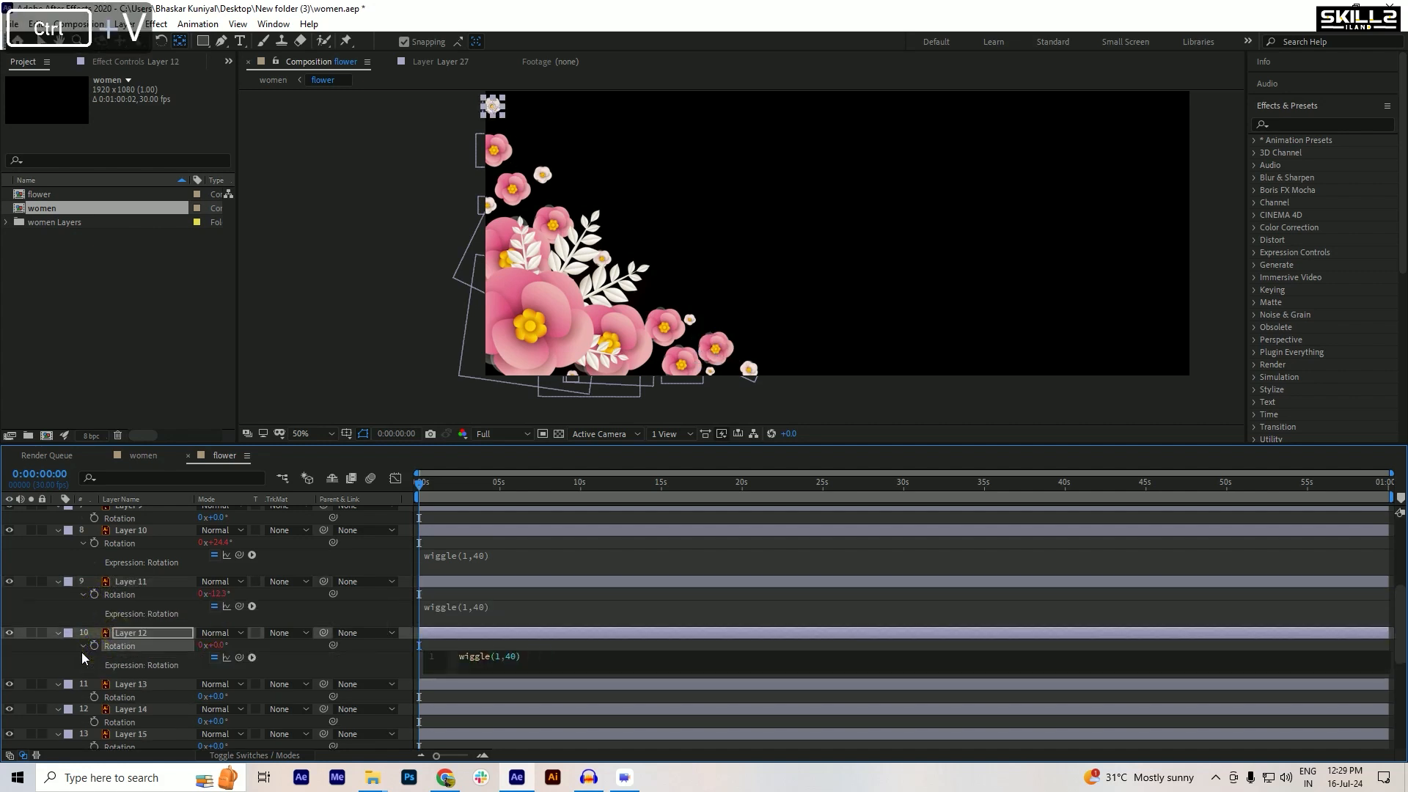
key(Return)
- Add the expression wiggle(1,40) to the Rotation of Layer 13 and Layer 14
alt+click(93, 696)
text(wiggle(1,40))
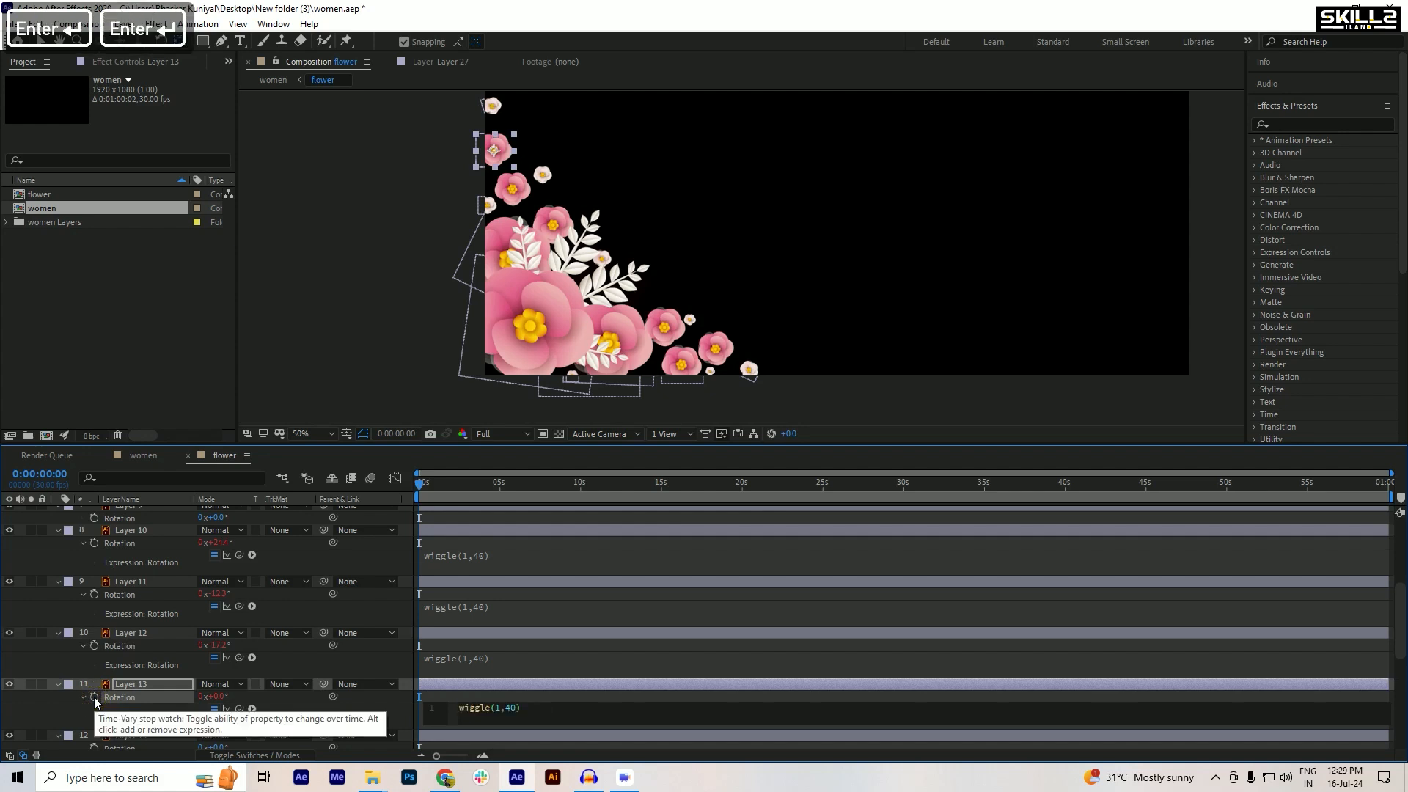
key(Return)
scroll(107, 727, down, 3)
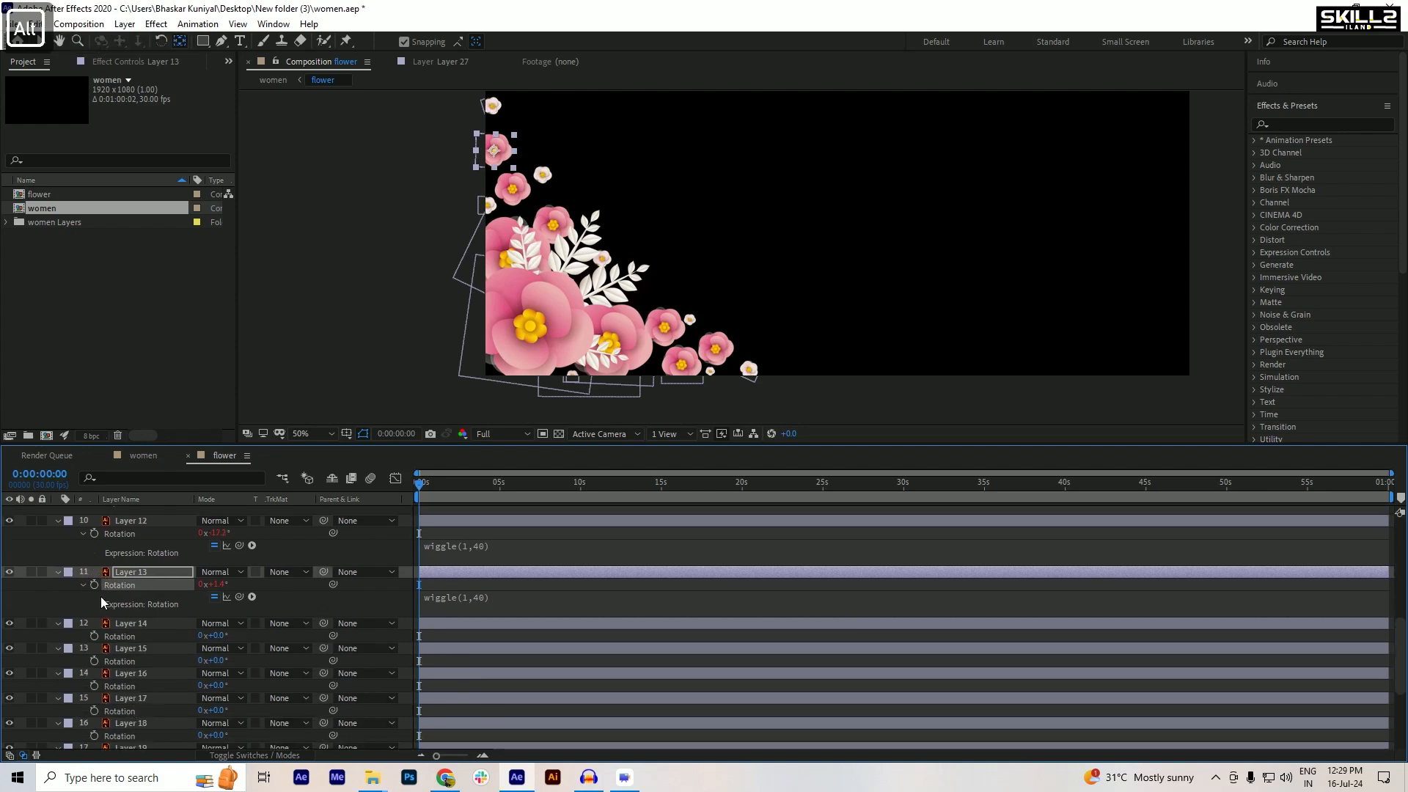
alt+click(95, 637)
text(wiggle(1,40))
key(Return)
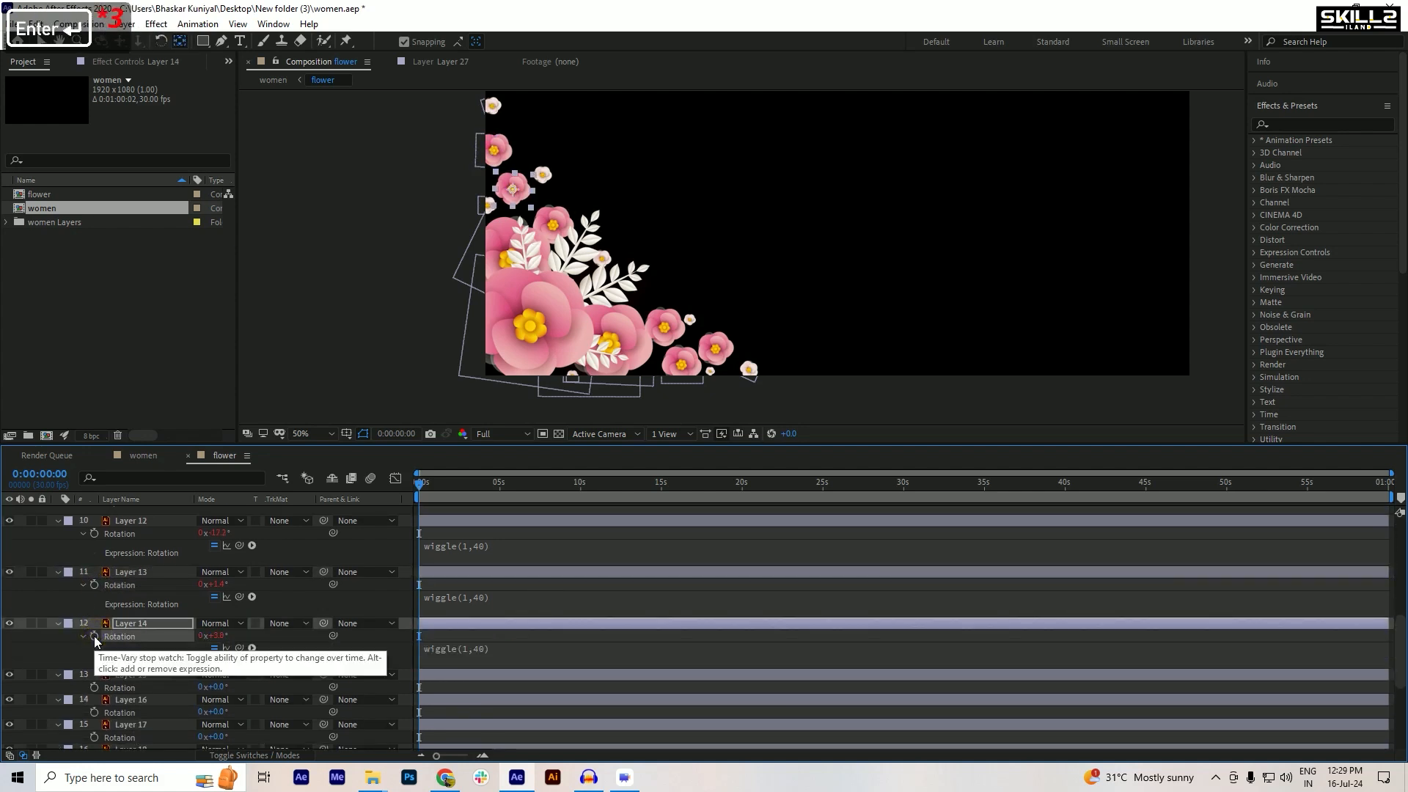
- Add the expression wiggle(1,40) to the Rotation of Layer 15 and Layer 16
alt+click(93, 688)
text(wiggle(1,40))
key(Return)
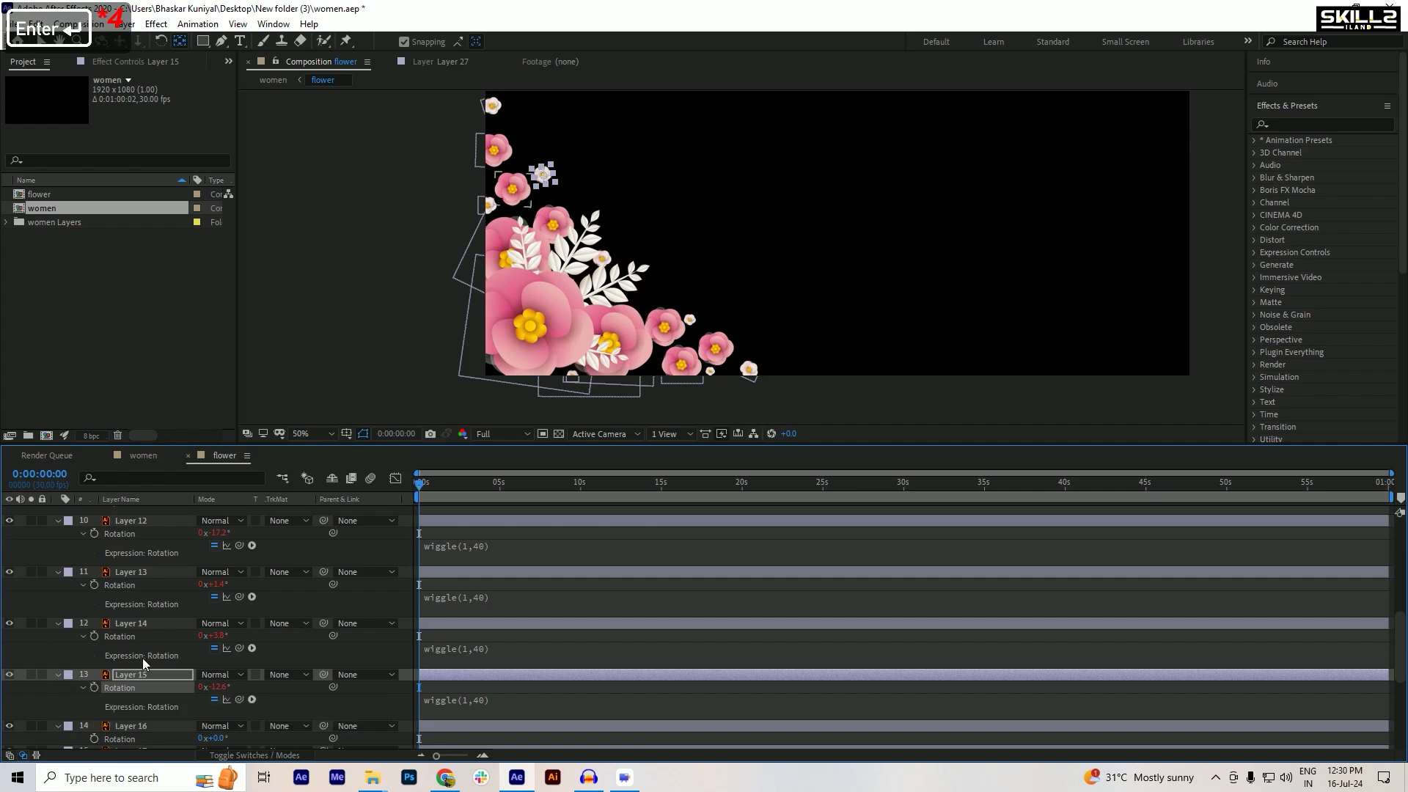
scroll(143, 658, down, 3)
alt+click(94, 626)
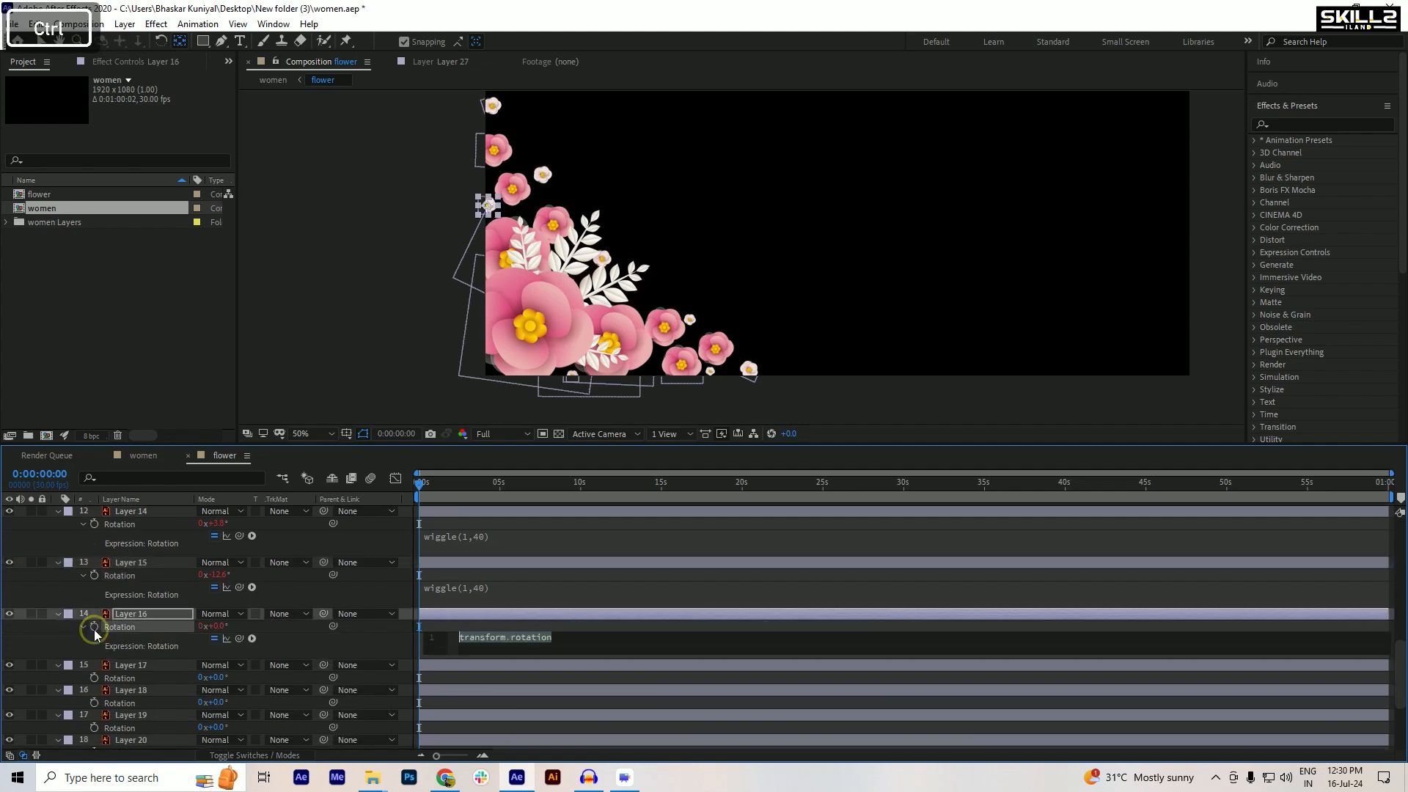
text(wiggle(1,40))
key(Return)
- Add the expression wiggle(1,40) to the Rotation of Layer 17 and Layer 18
alt+click(95, 678)
text(wiggle(1,40))
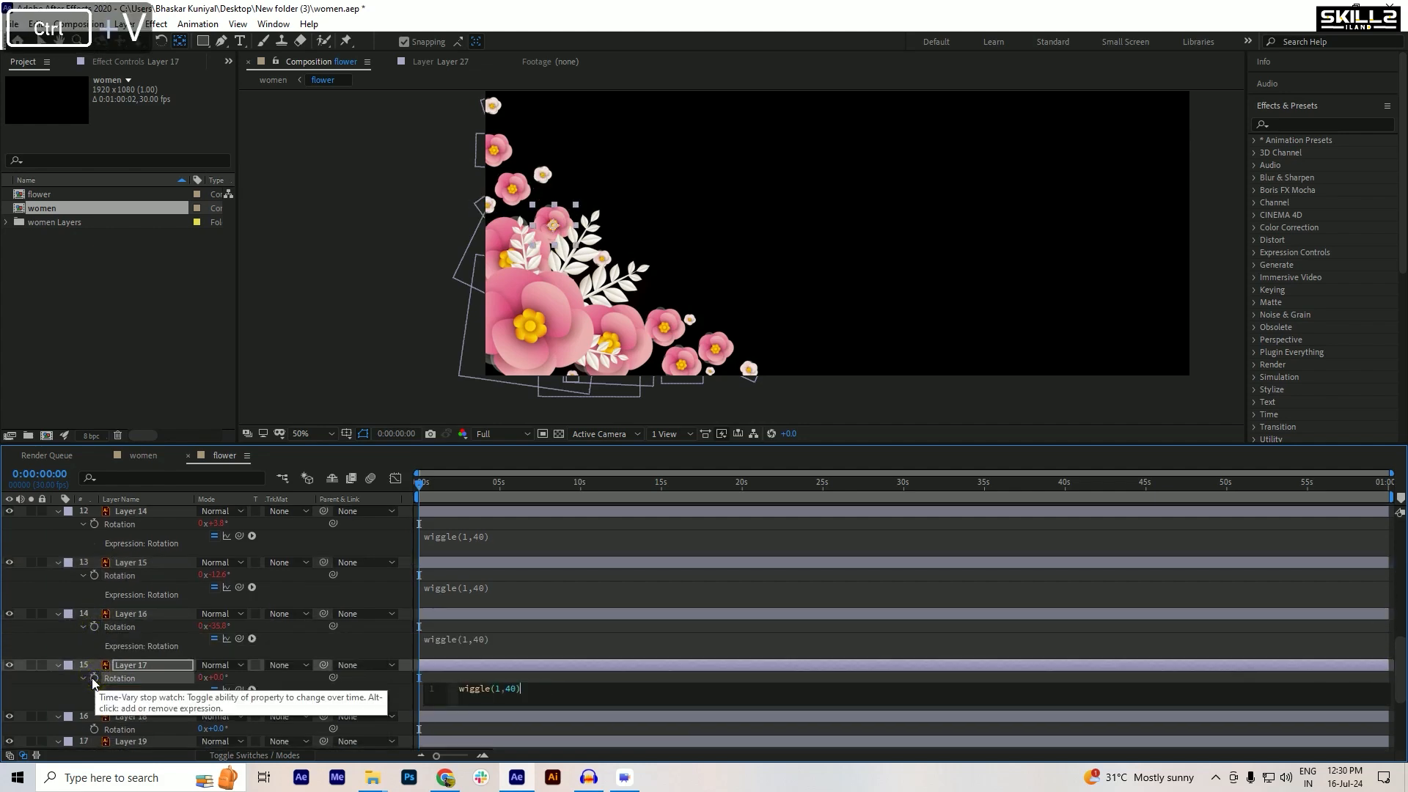
key(Return)
scroll(116, 668, down, 3)
alt+click(95, 617)
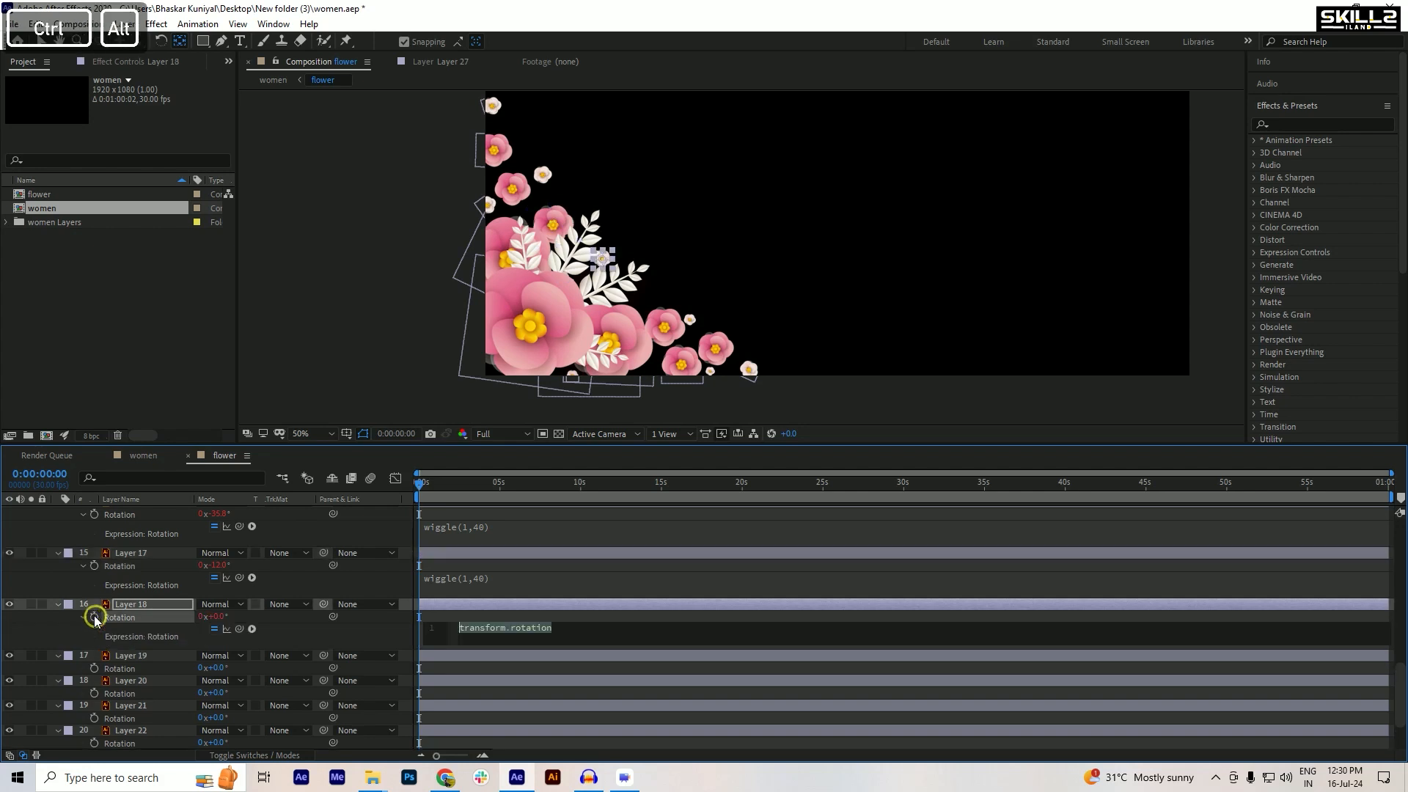
text(wiggle(1,40))
key(Return)
- Add the expression wiggle(1,40) to the Rotation of Layer 19 and Layer 20
alt+click(94, 669)
text(wiggle(1,40))
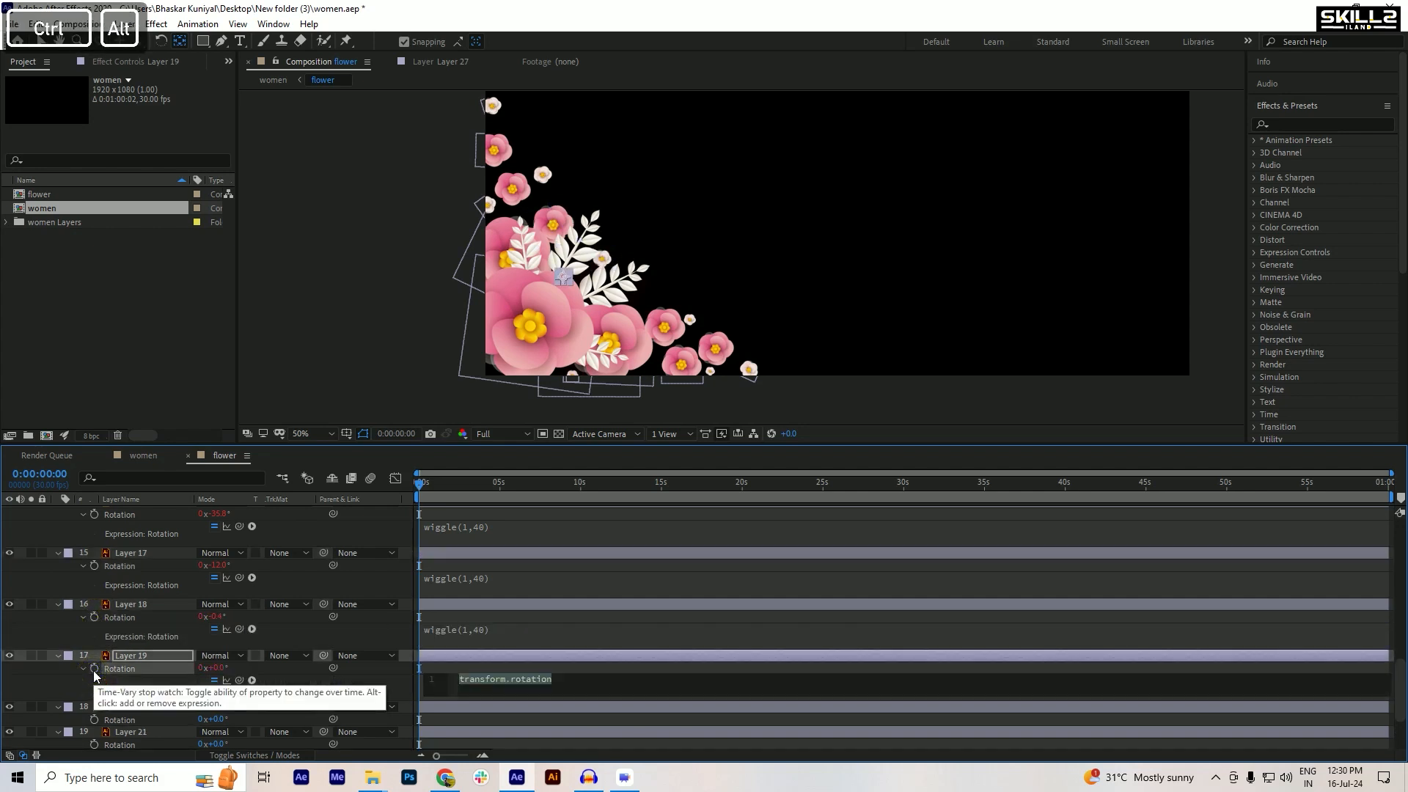
key(Return)
scroll(137, 672, down, 3)
alt+click(95, 618)
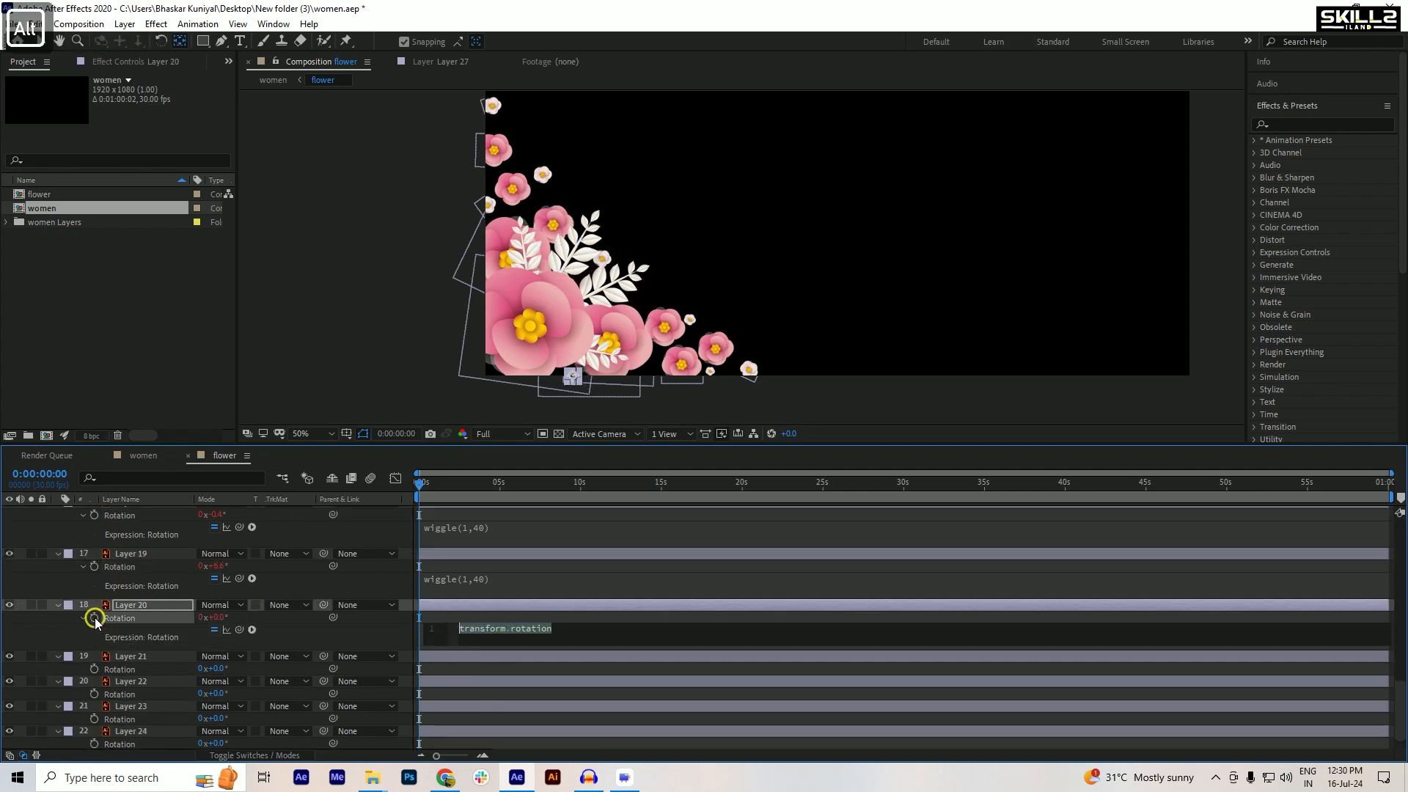
text(wiggle(1,40))
key(Return)
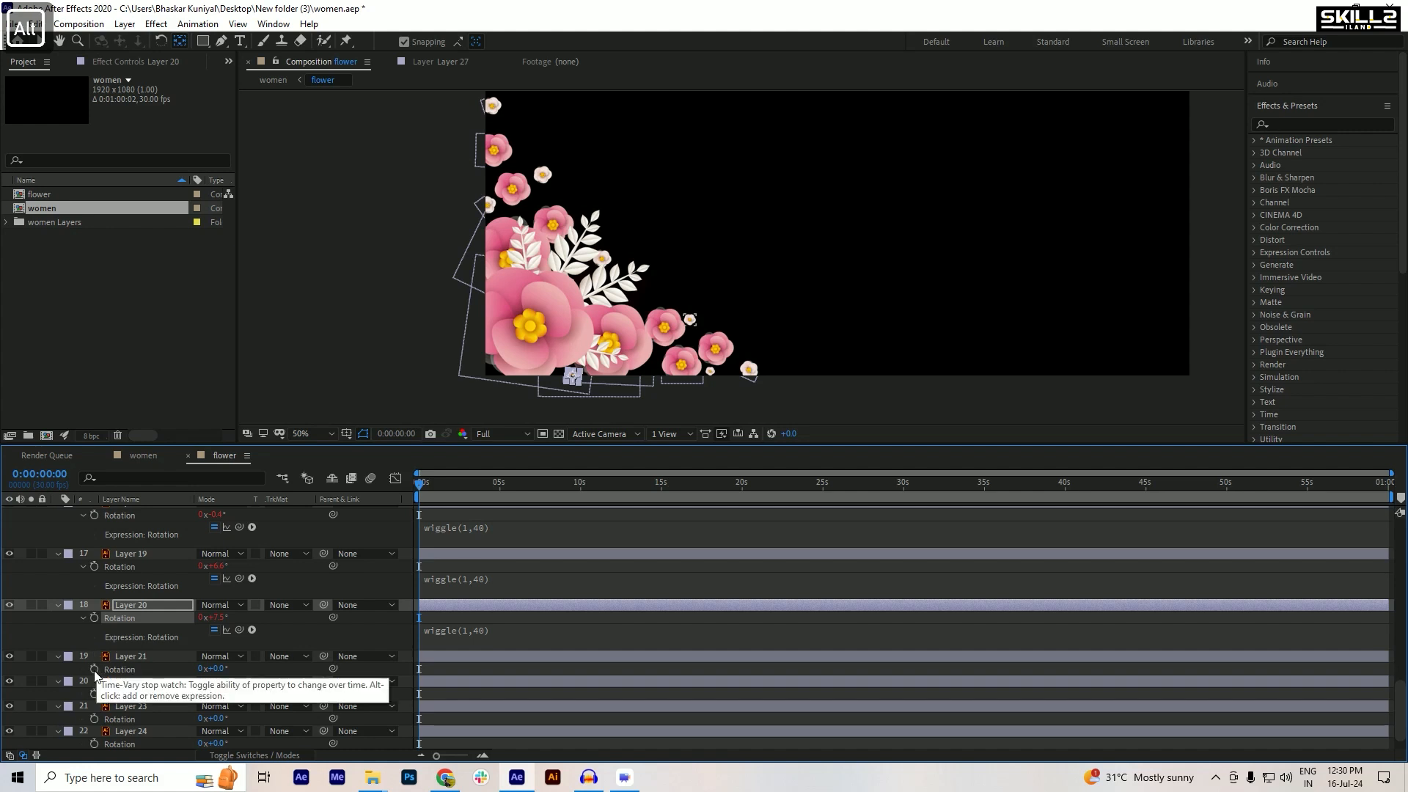
- Add the expression wiggle(1,40) to the Rotation of Layer 21 and Layer 22
alt+click(94, 669)
text(wiggle(1,40))
key(Return)
scroll(103, 654, down, 2)
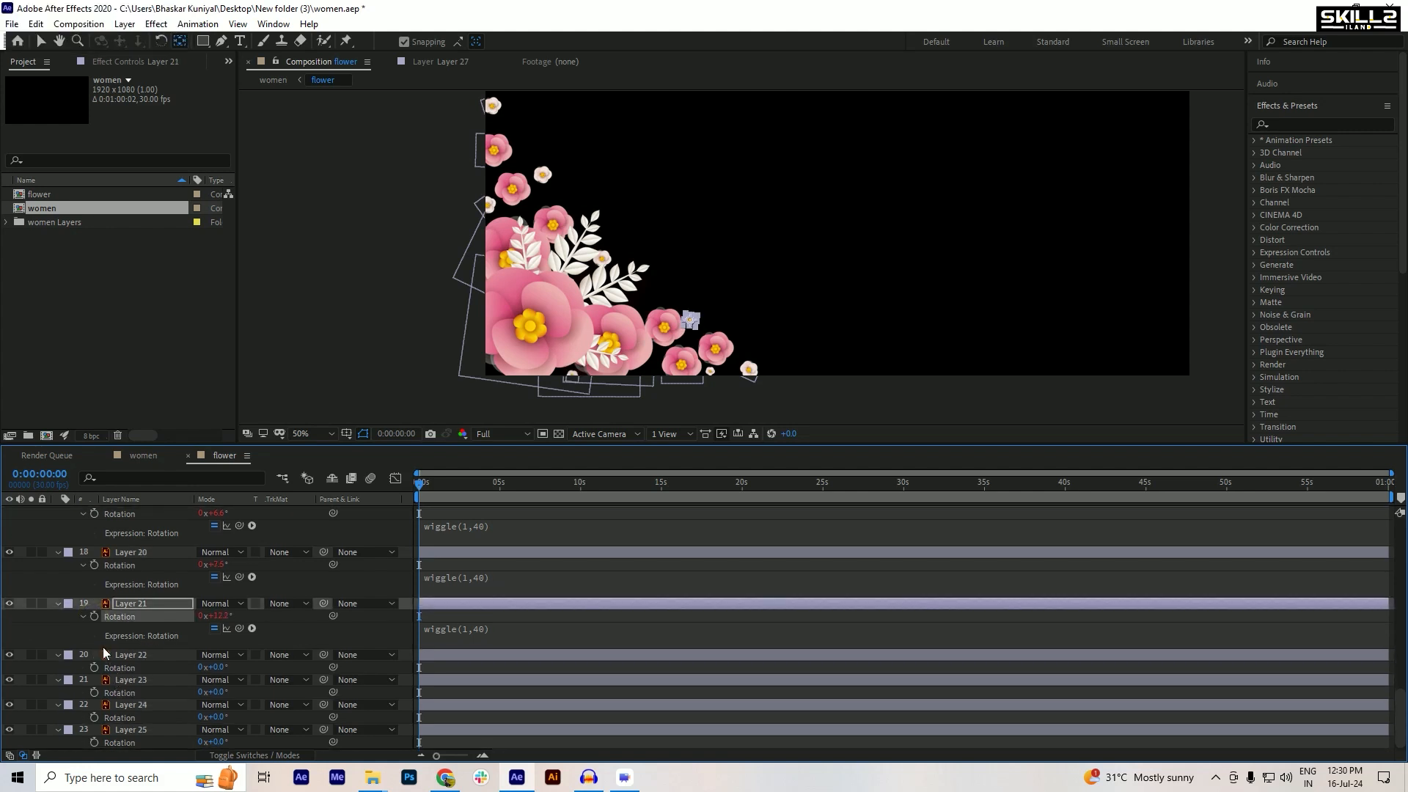
alt+click(95, 667)
text(wiggle(1,40))
key(Return)
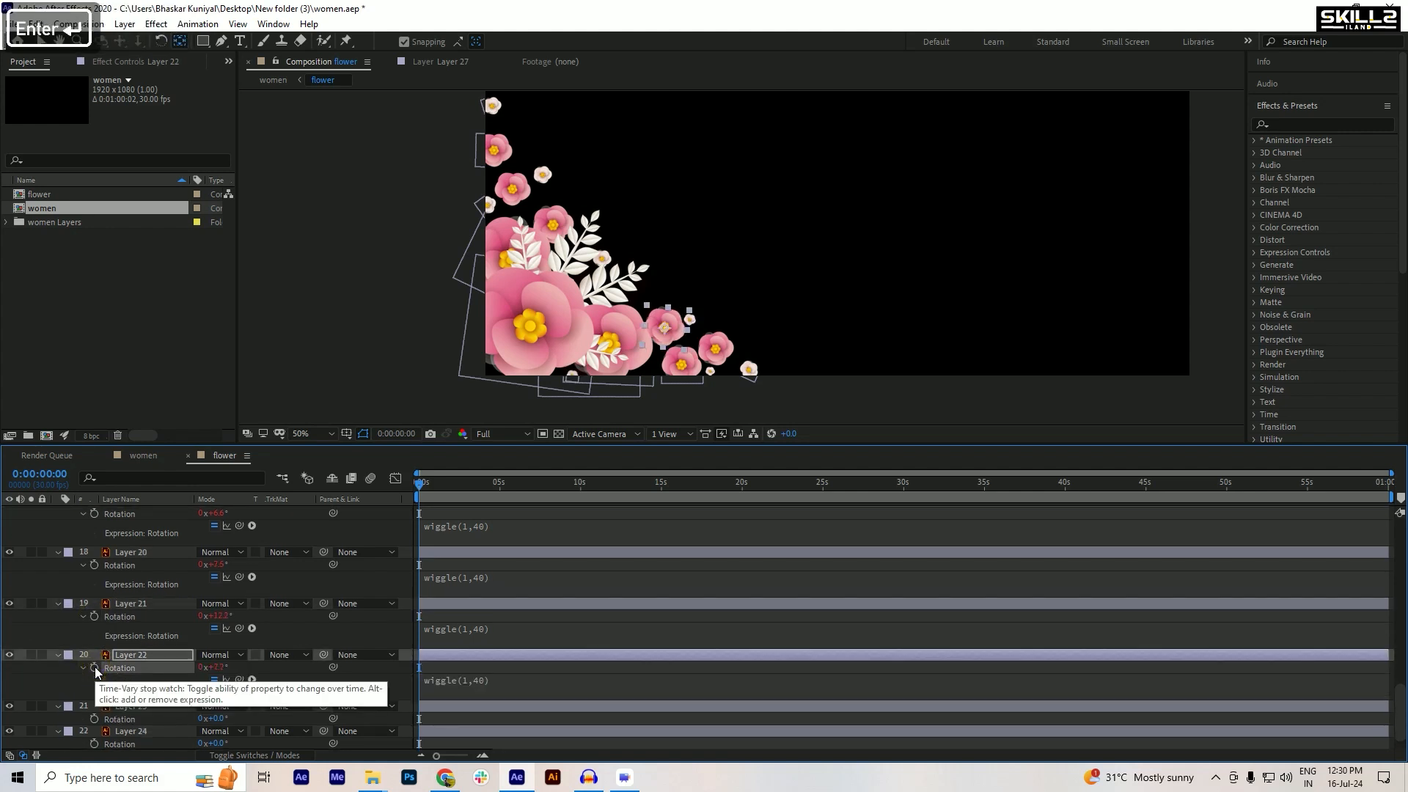
- Add the expression wiggle(1,40) to the Rotation of Layer 23 and Layer 24
scroll(95, 667, down, 1)
alt+click(94, 692)
text(wiggle(1,40))
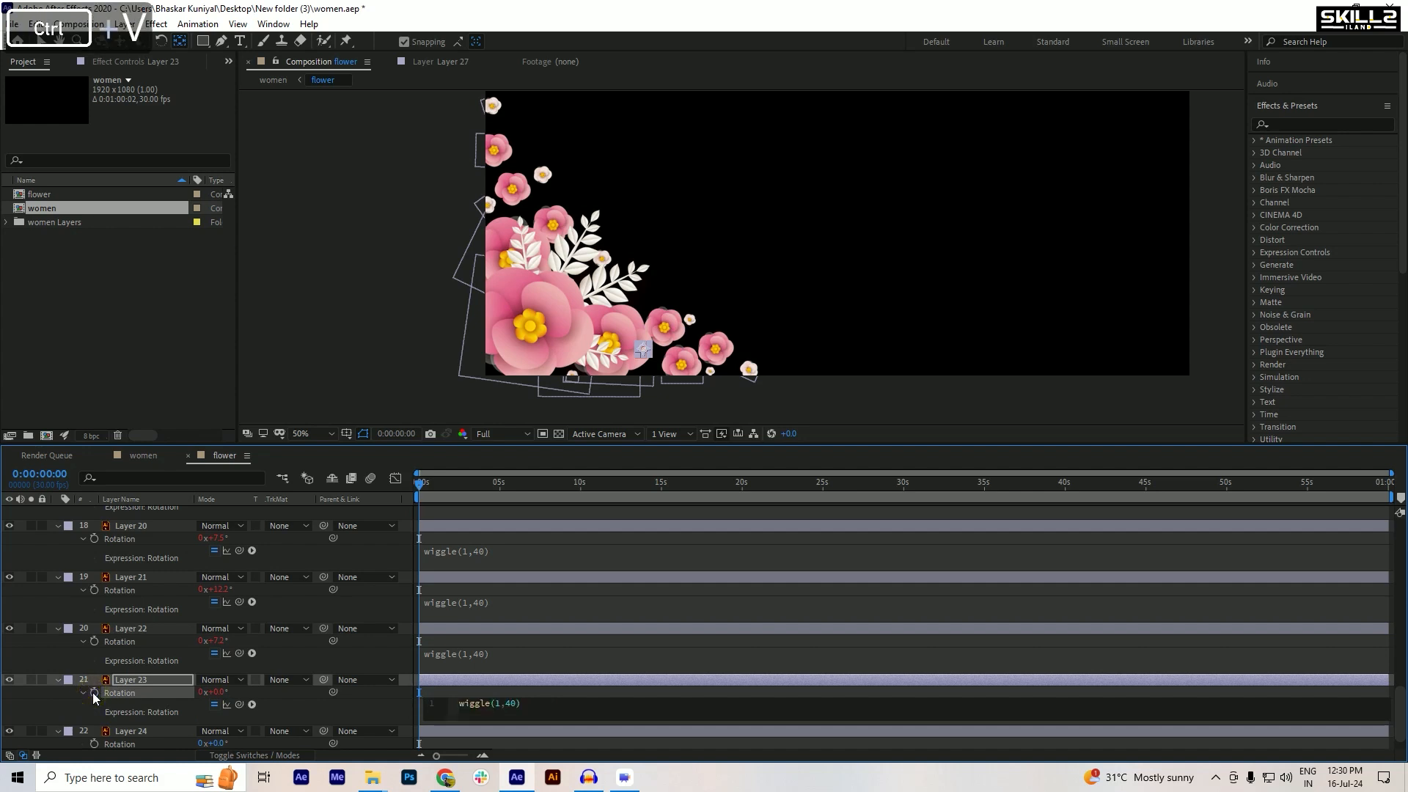
key(Return)
scroll(101, 694, down, 1)
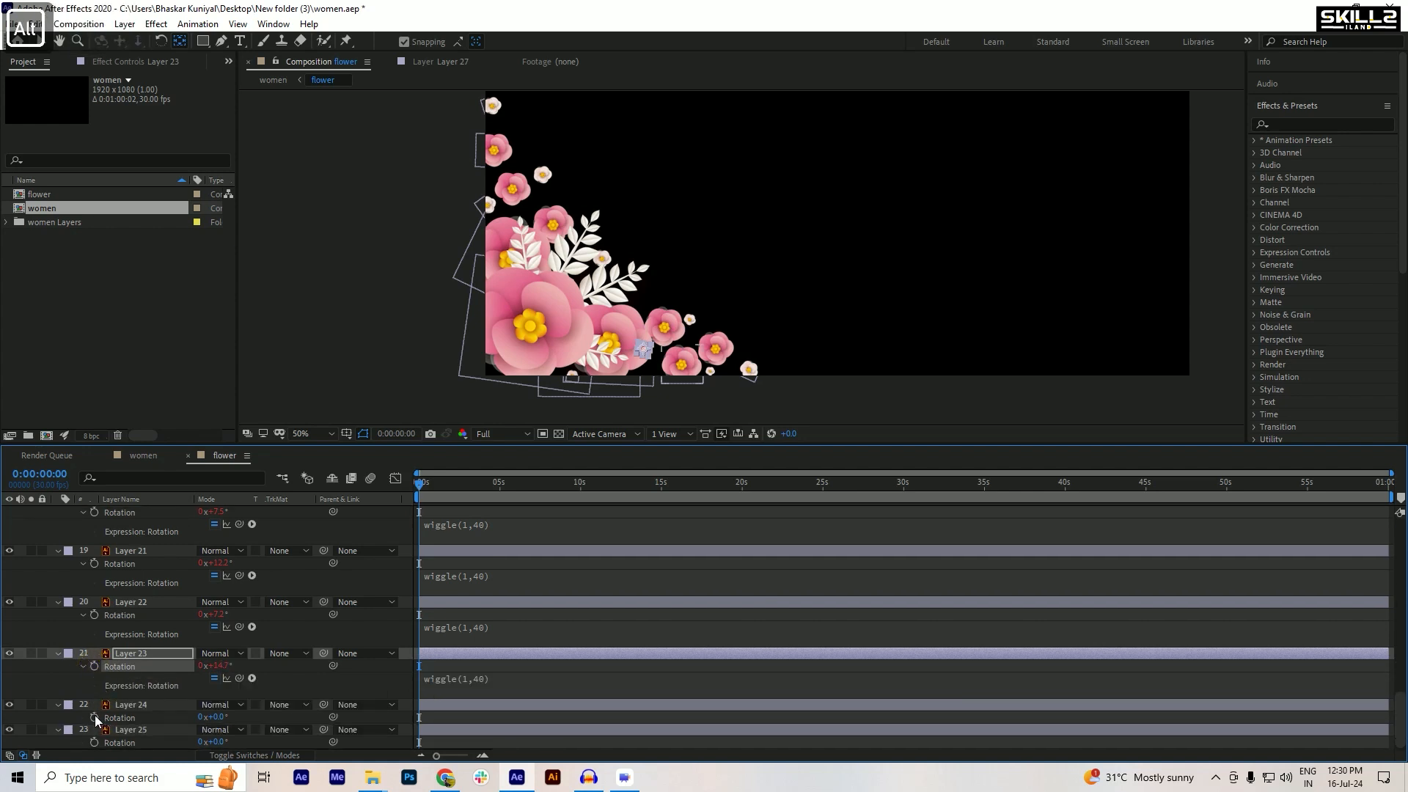
alt+click(94, 717)
text(wiggle(1,40))
key(Return)
scroll(101, 727, down, 1)
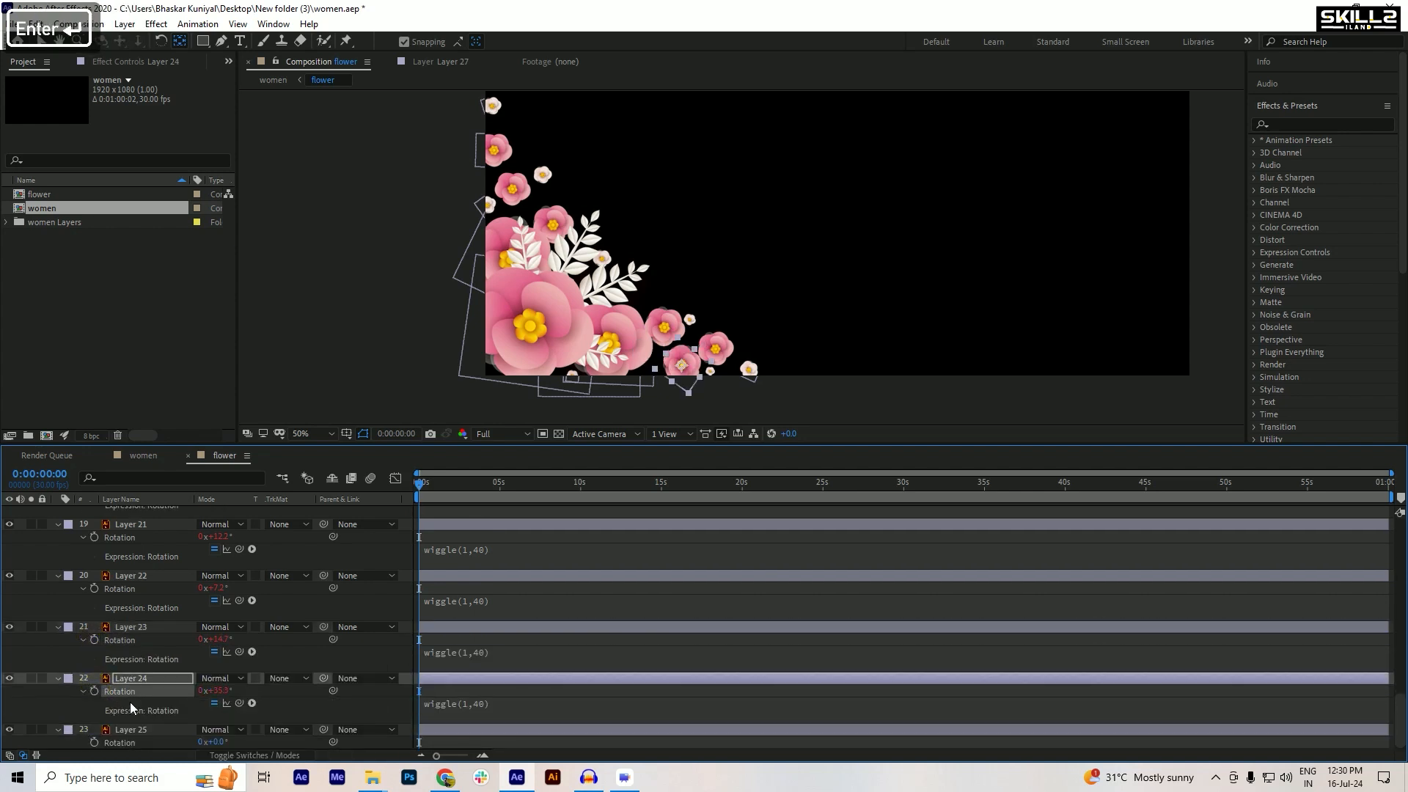
- Add the expression wiggle(1,40) to Layer 25's Rotation, and collapse the properties of all layers in the flower composition
alt+click(95, 743)
text(wiggle(1,40))
key(Return)
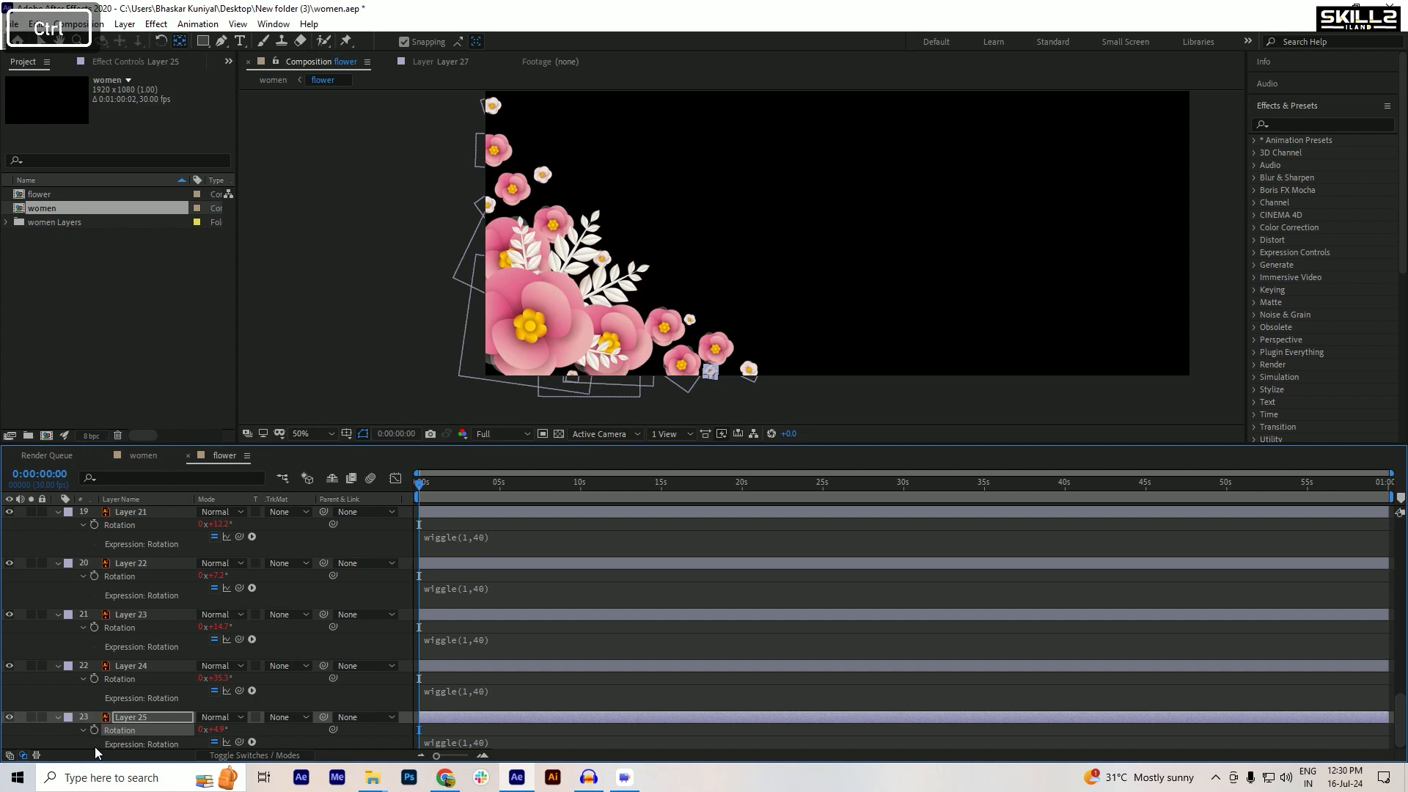
key(ctrl+a)
key(u)
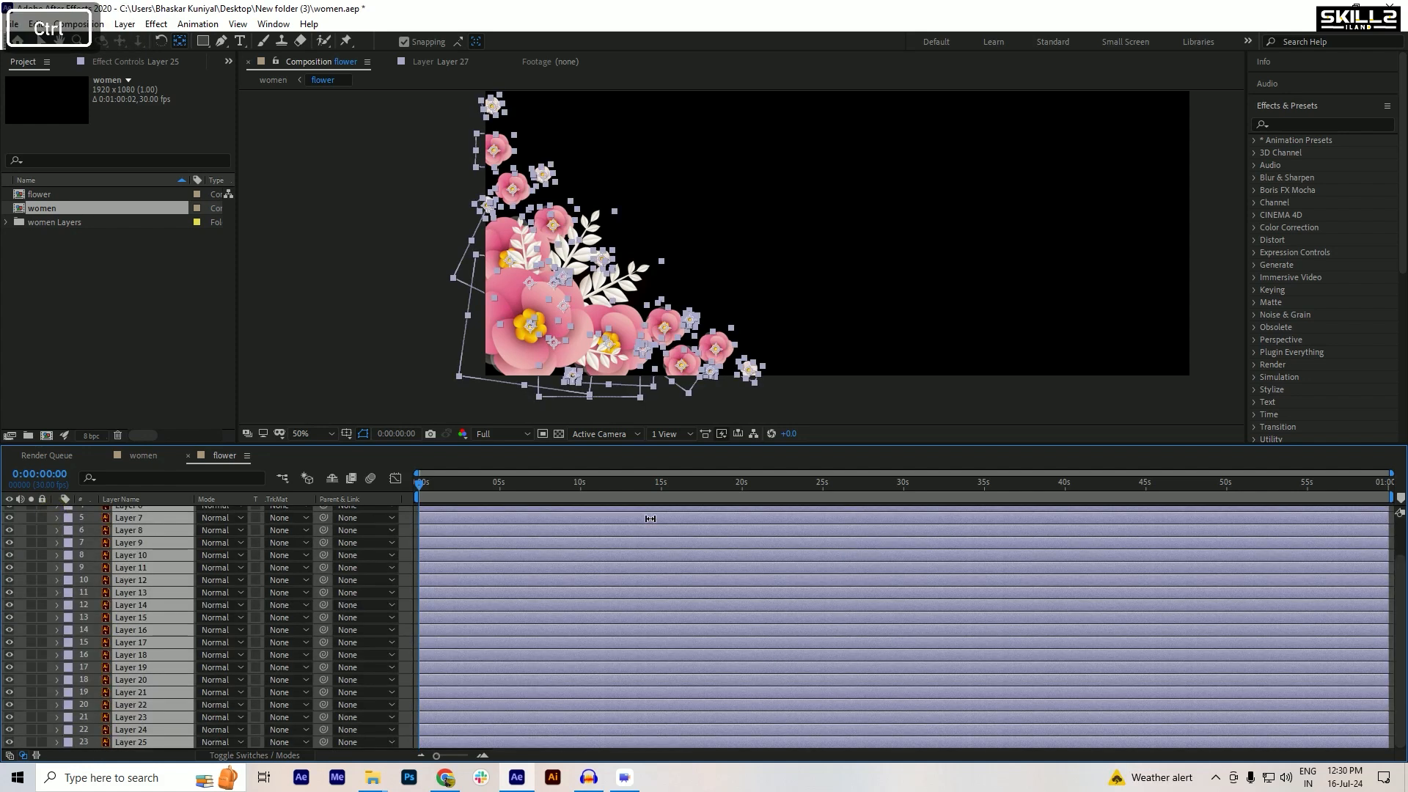
- Save the project and preview the wiggle animation in the flower composition
key(ctrl+s)
key(space)
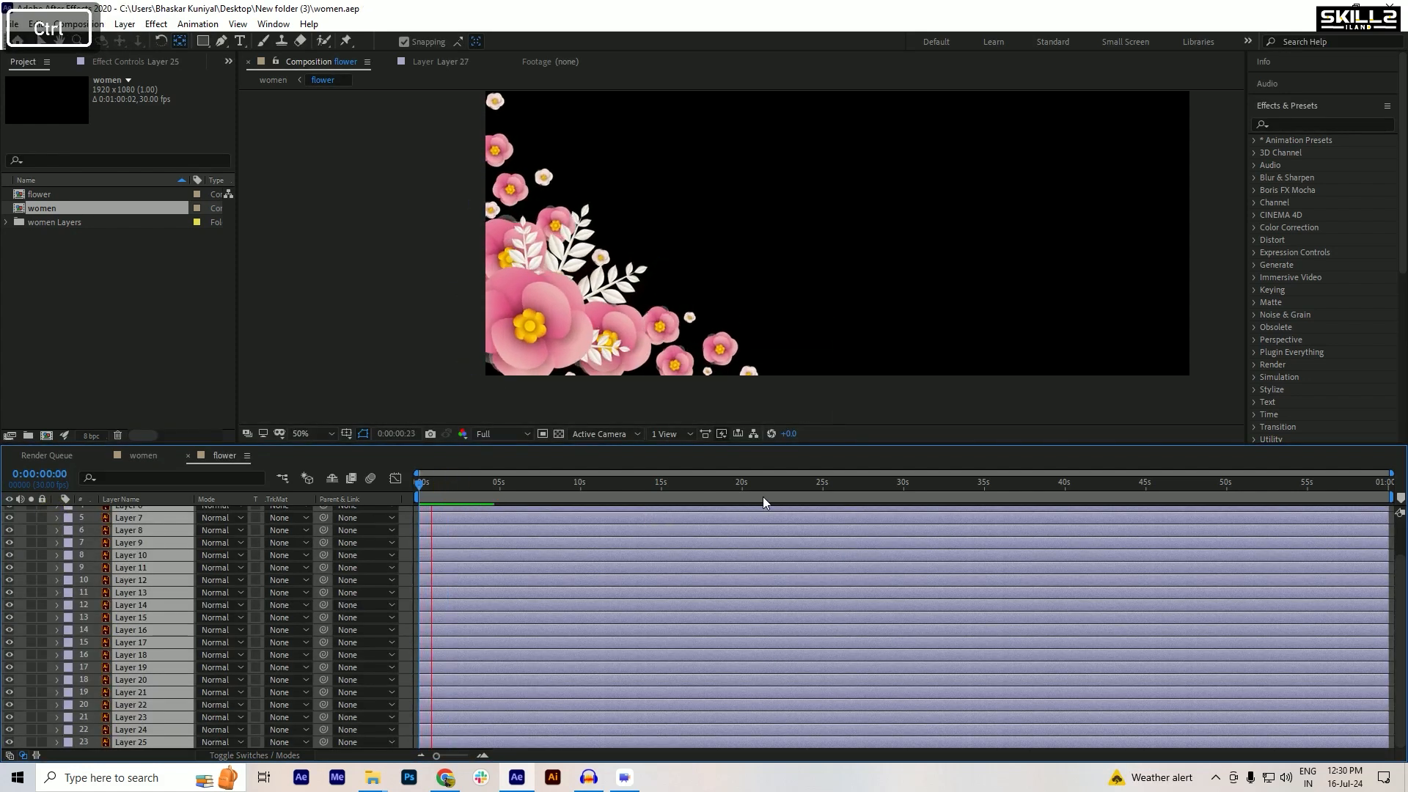
key(ctrl+s)
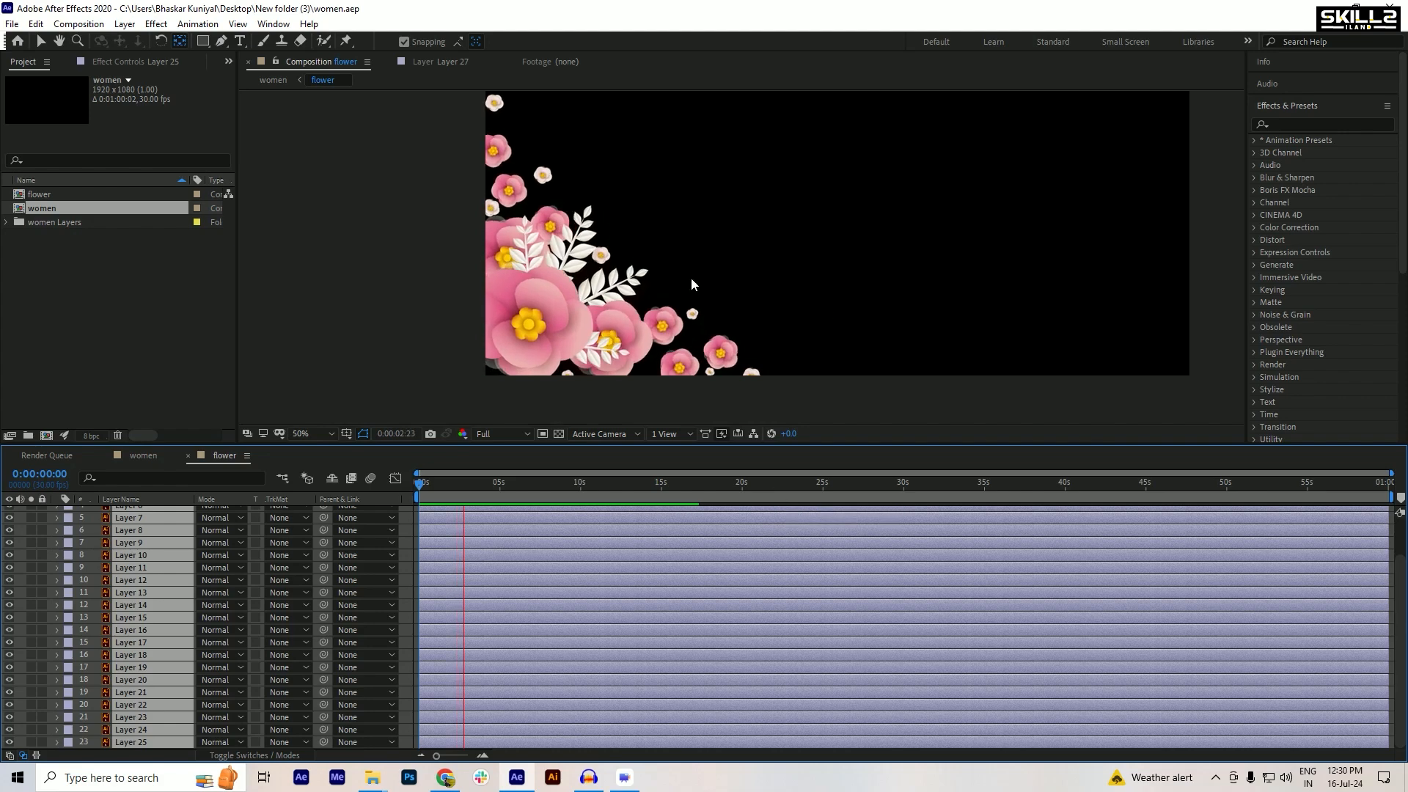
scroll(519, 363, down, 1)
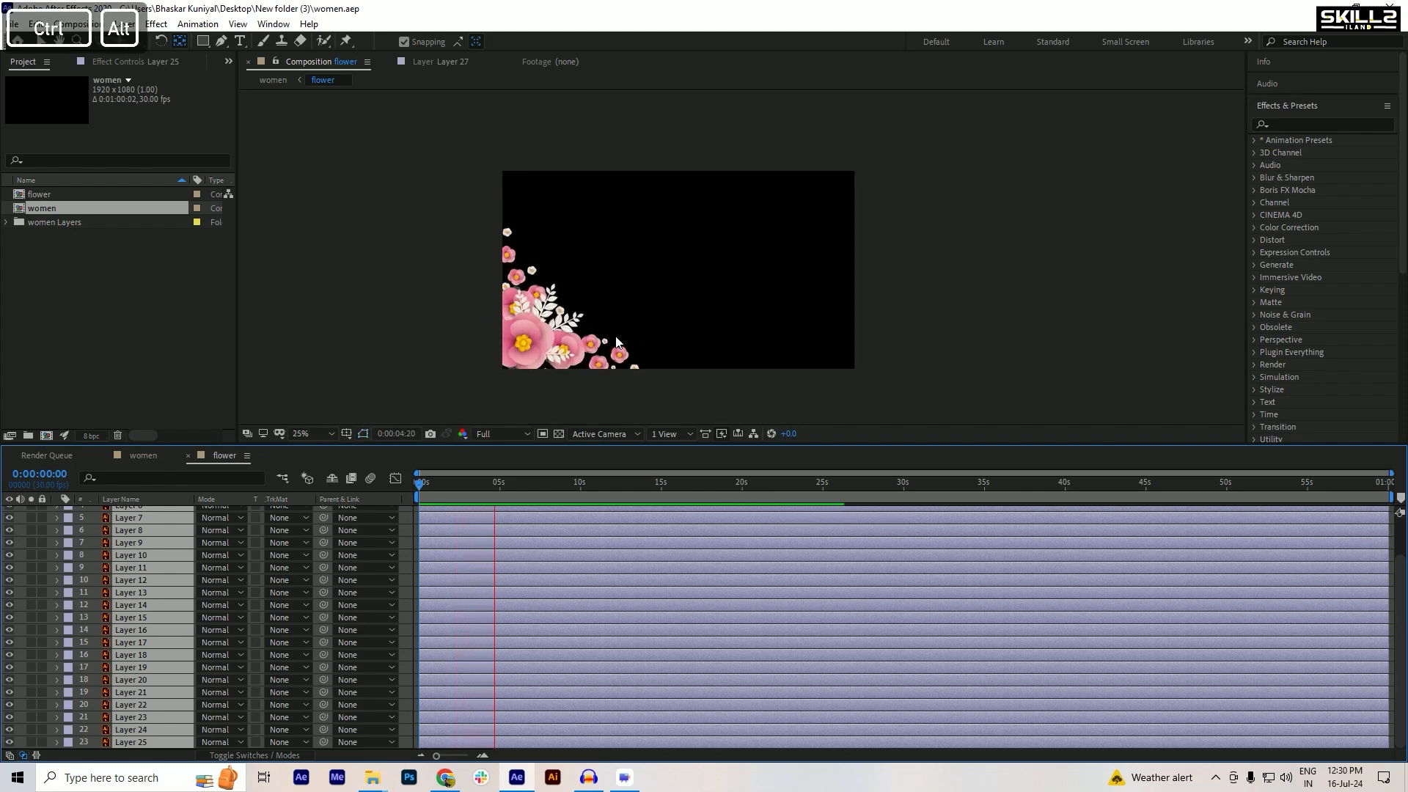
scroll(615, 336, up, 1)
key(ctrl+s)
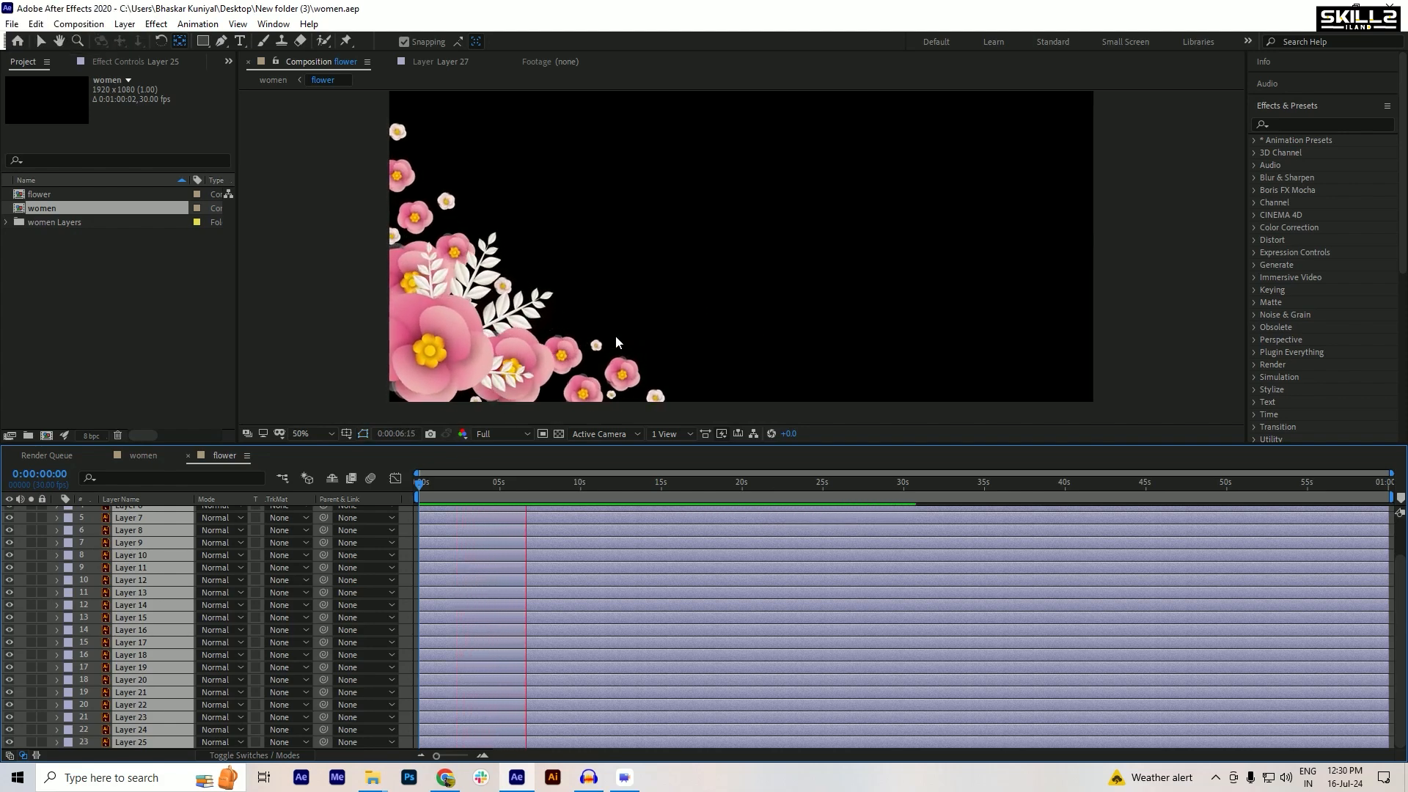
key(space)
- Apply the Drop Shadow effect to the flower layer in the women composition
click(140, 456)
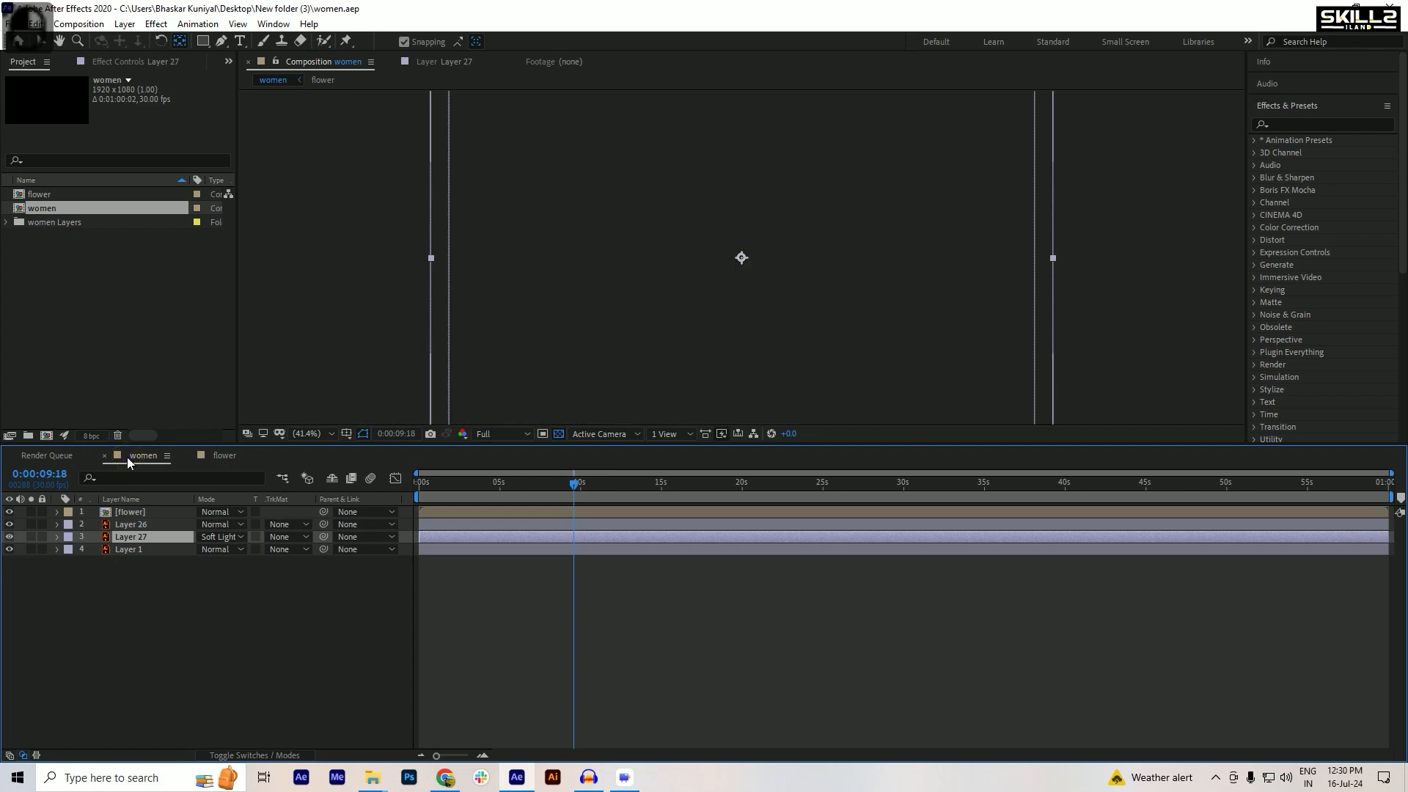
scroll(472, 259, down, 1)
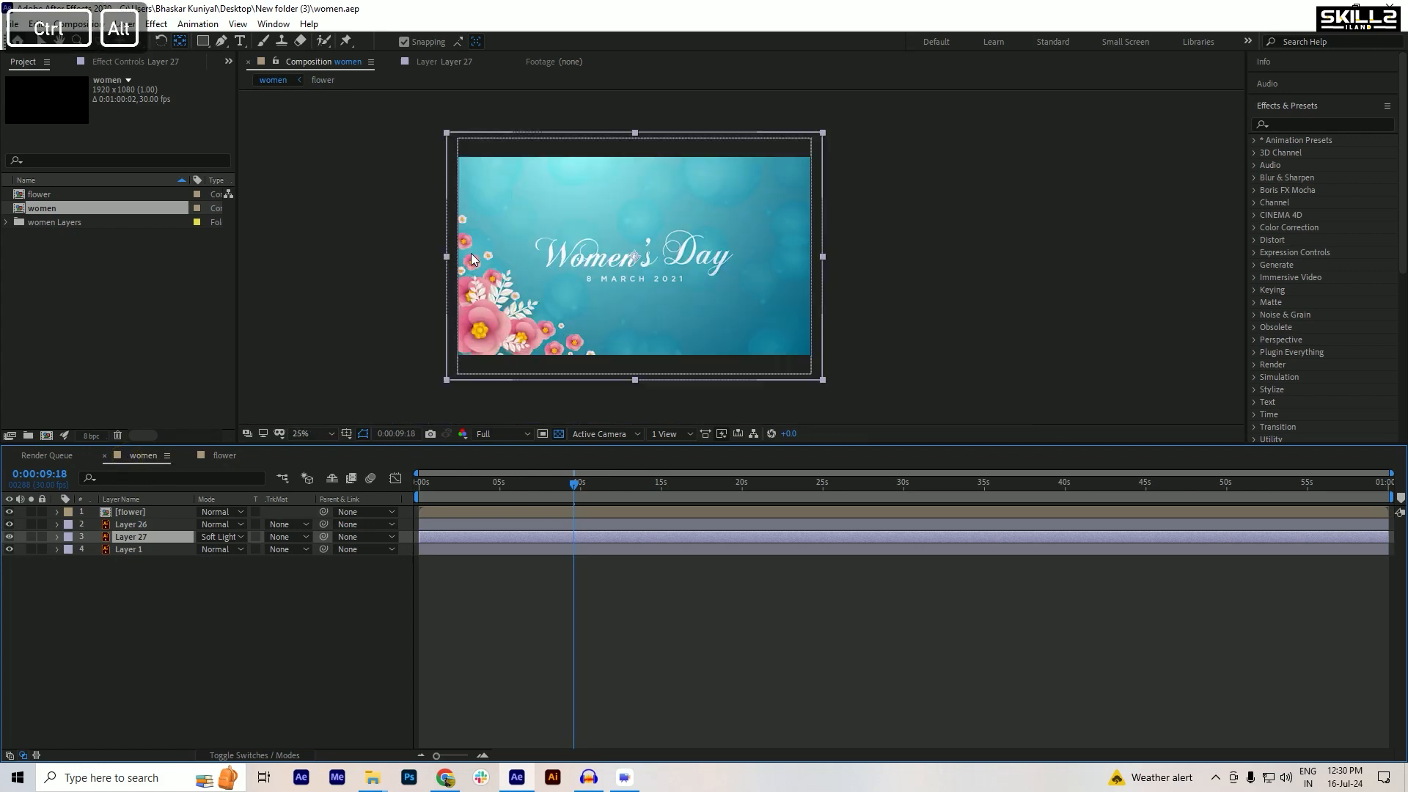
scroll(521, 259, up, 2)
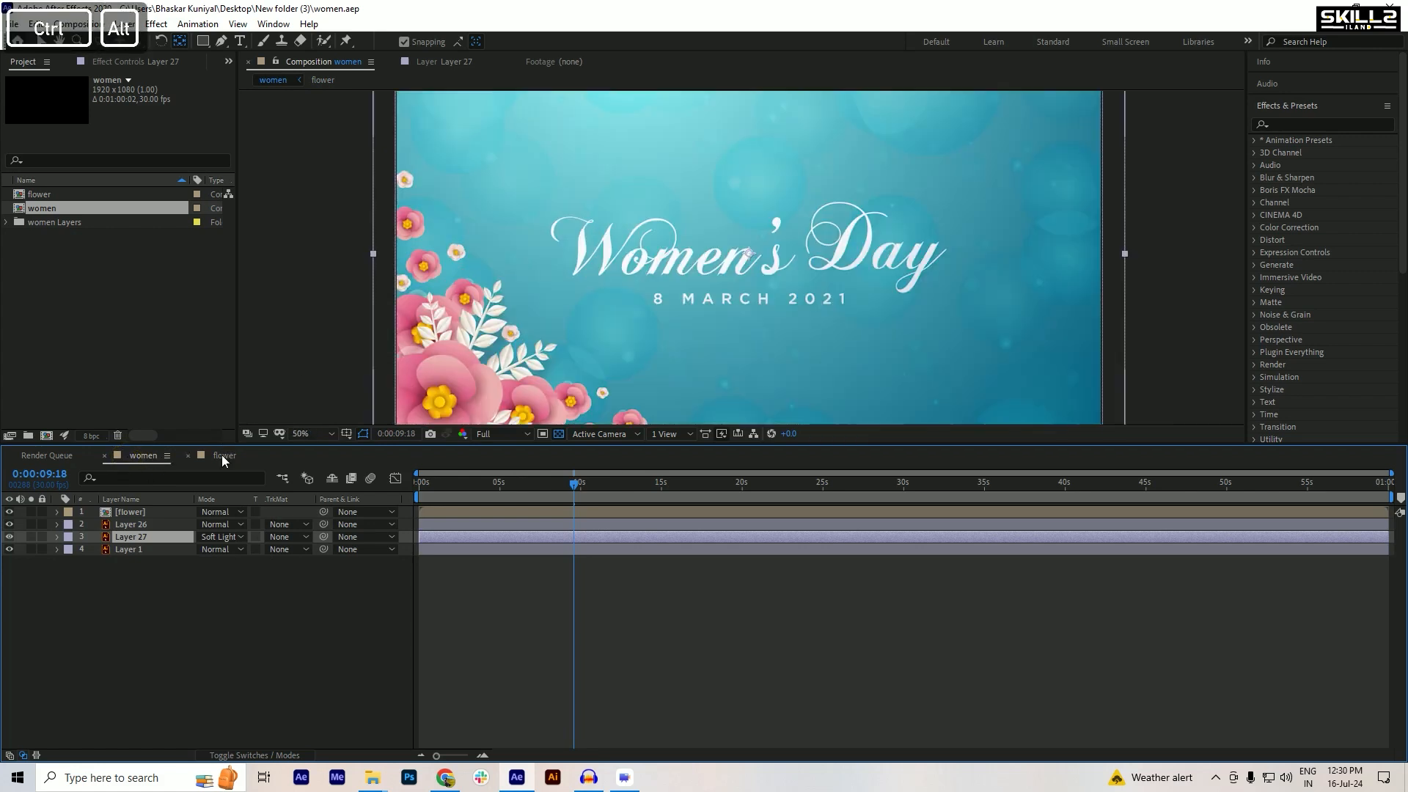
click(132, 513)
key(ctrl+s)
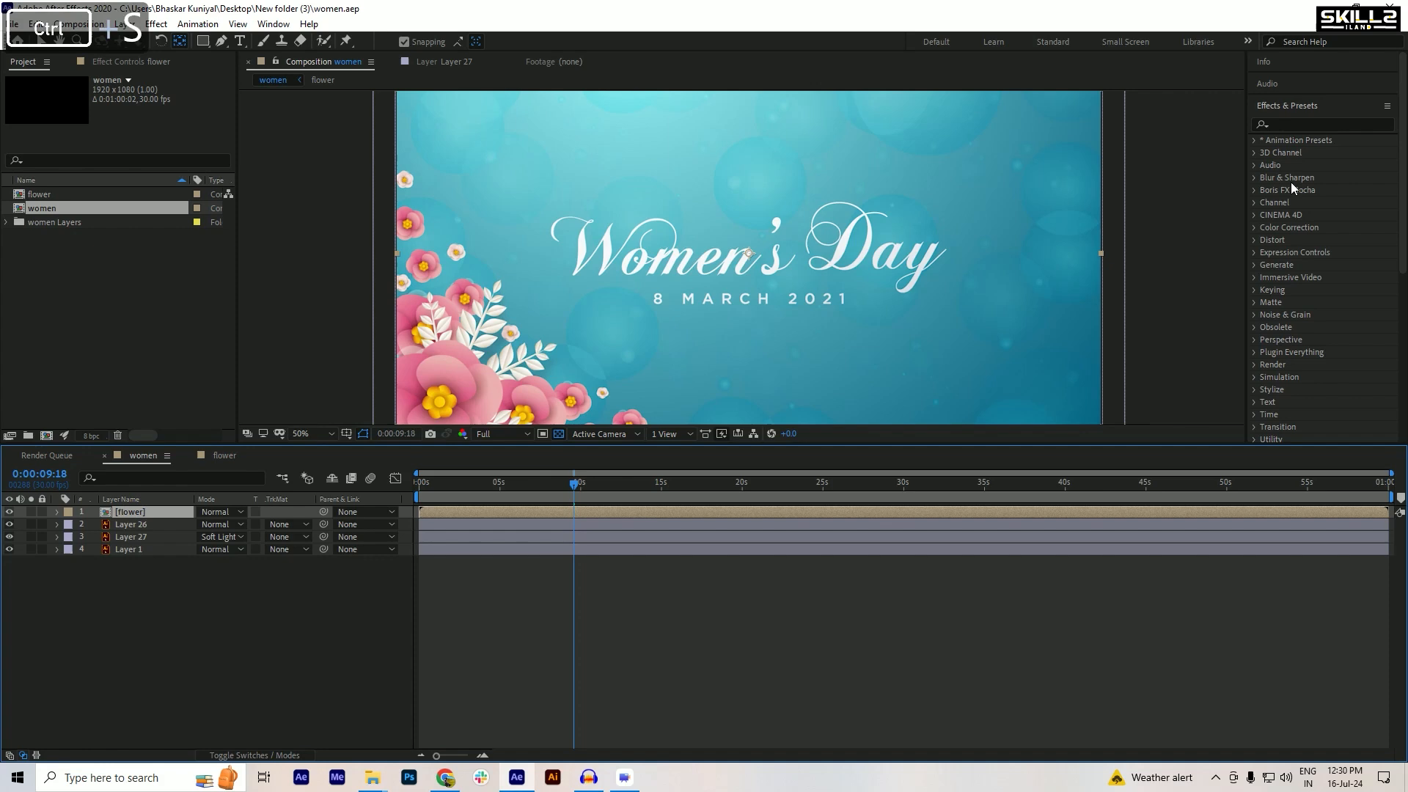
click(1302, 123)
text(drop)
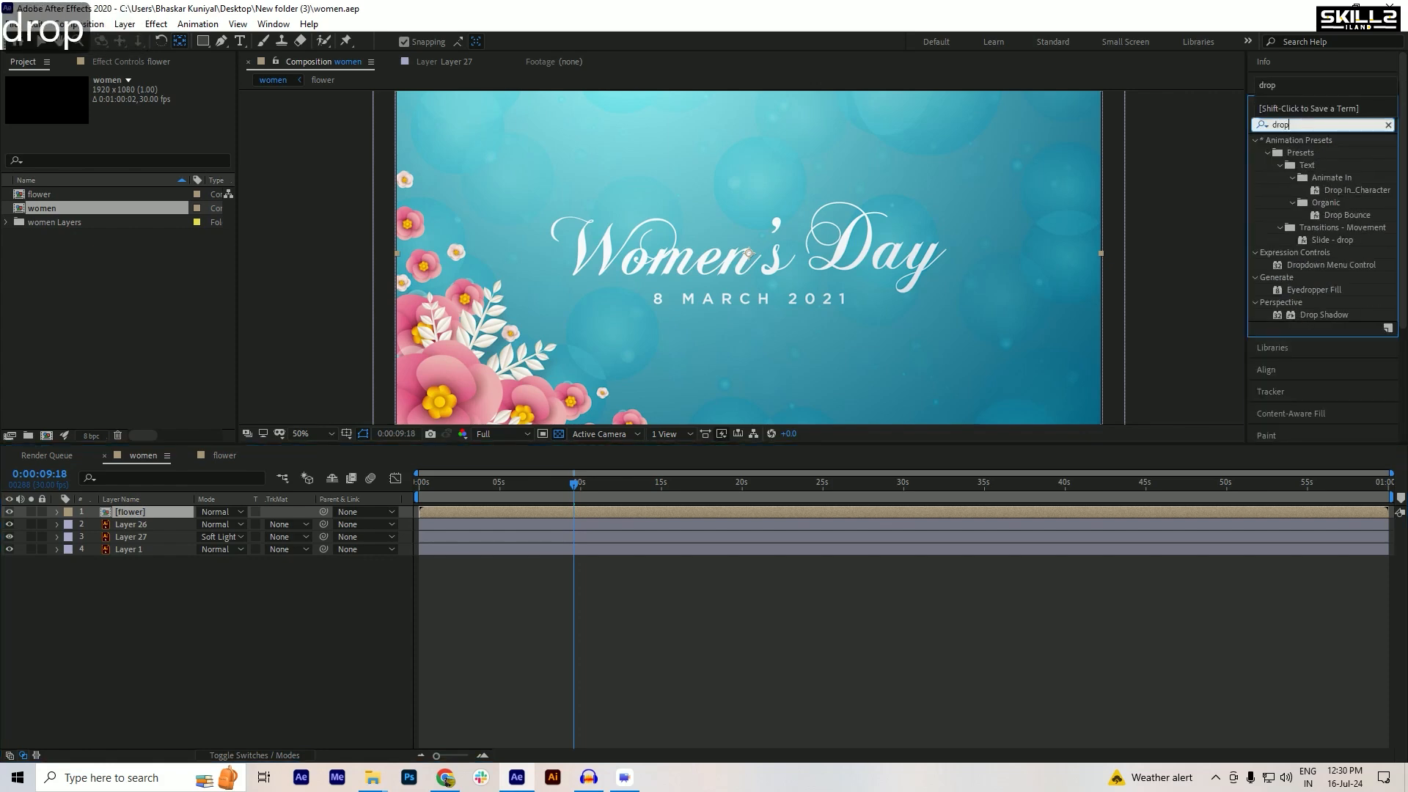
double_click(1323, 314)
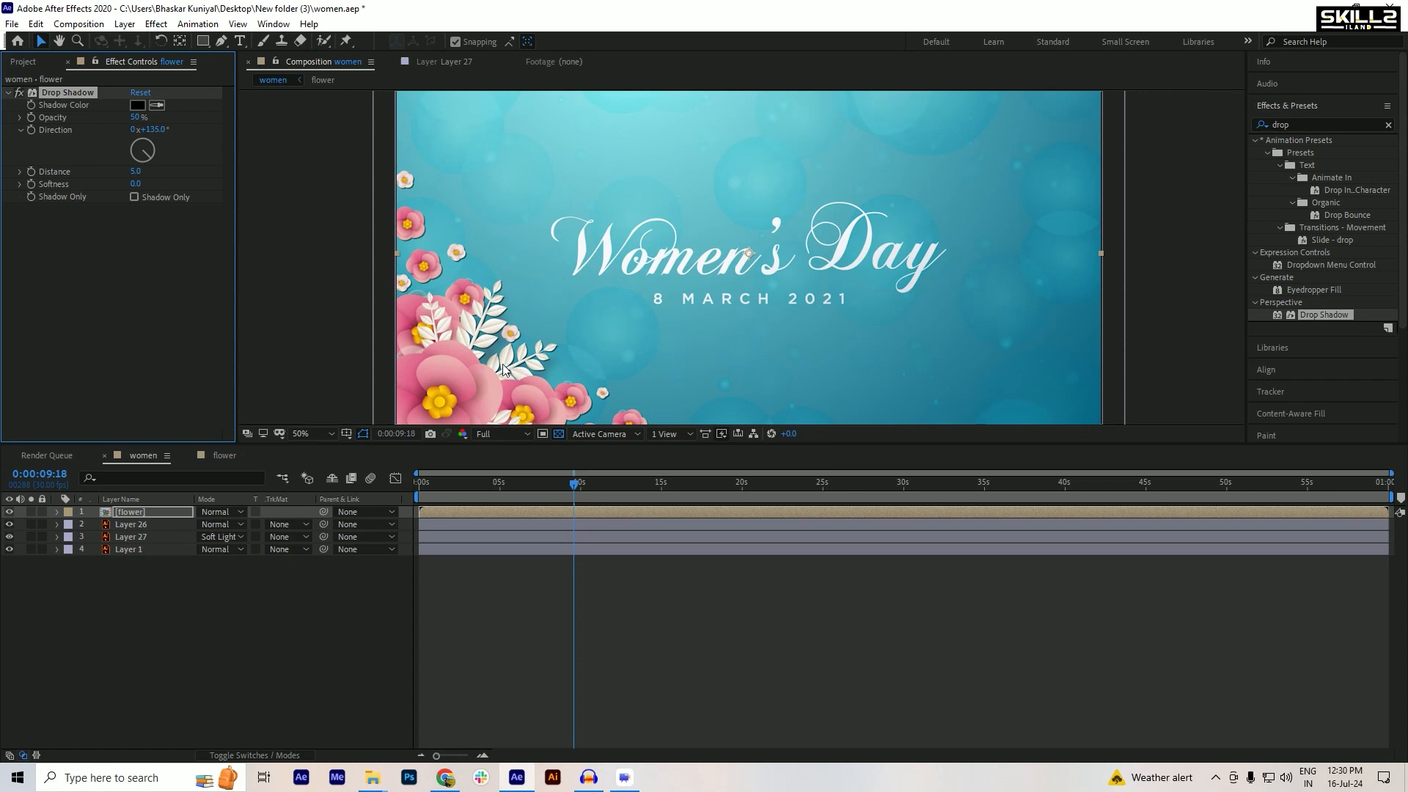
- Set the flower layer's Drop Shadow Softness to 10 and save the project
click(136, 185)
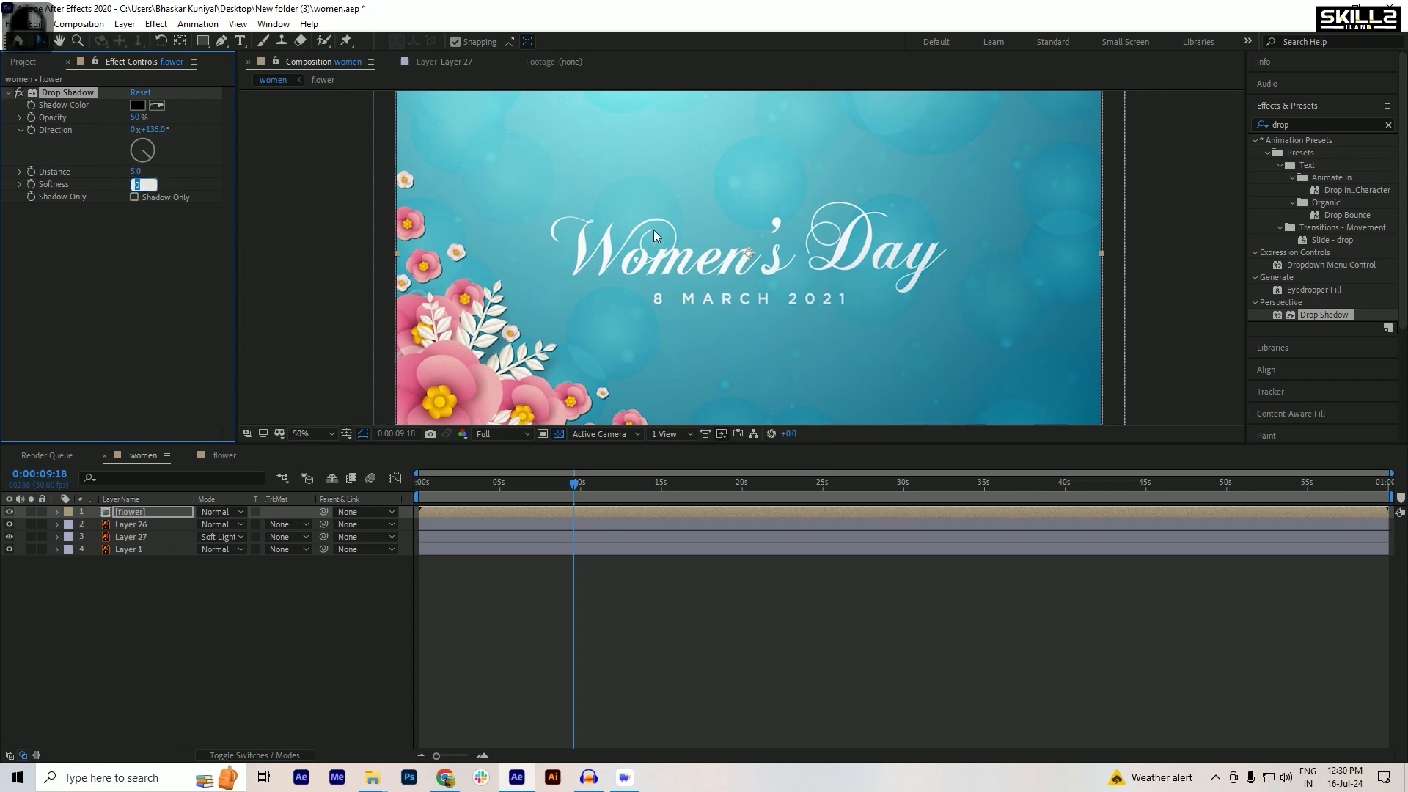
key(Return)
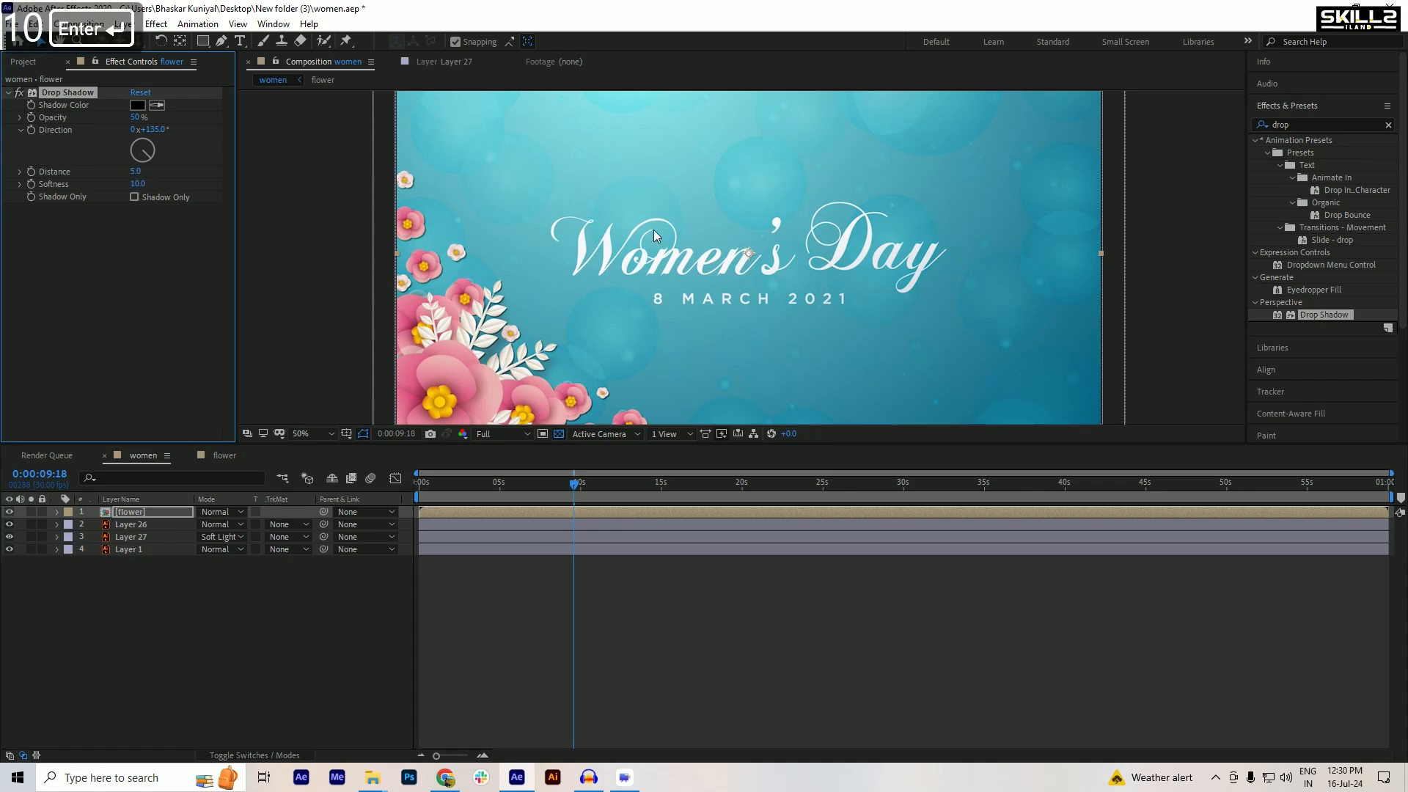
click(267, 637)
key(ctrl+s)
- Preview the women composition and examine the shadows around the flowers and leaves up close
key(space)
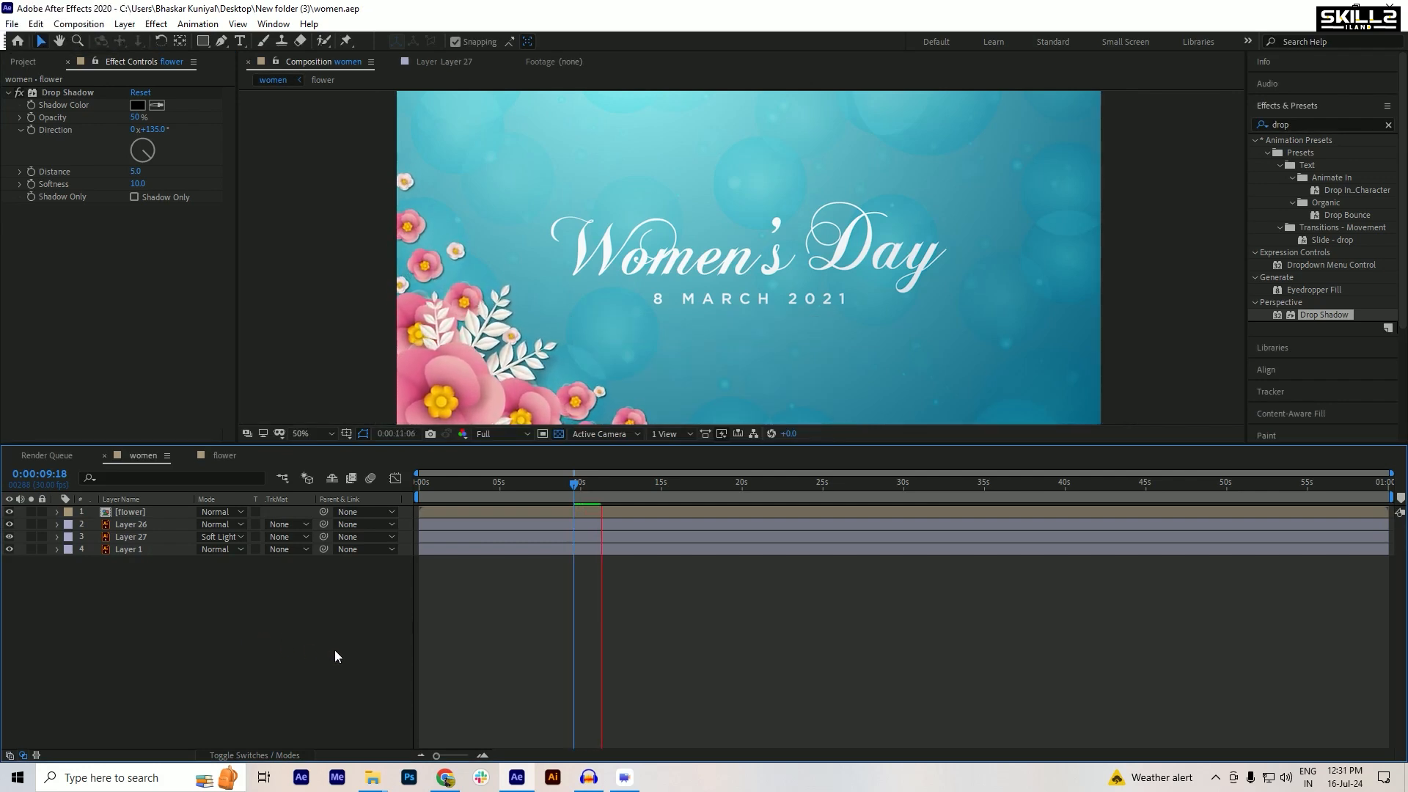
key(space)
key(ctrl+s)
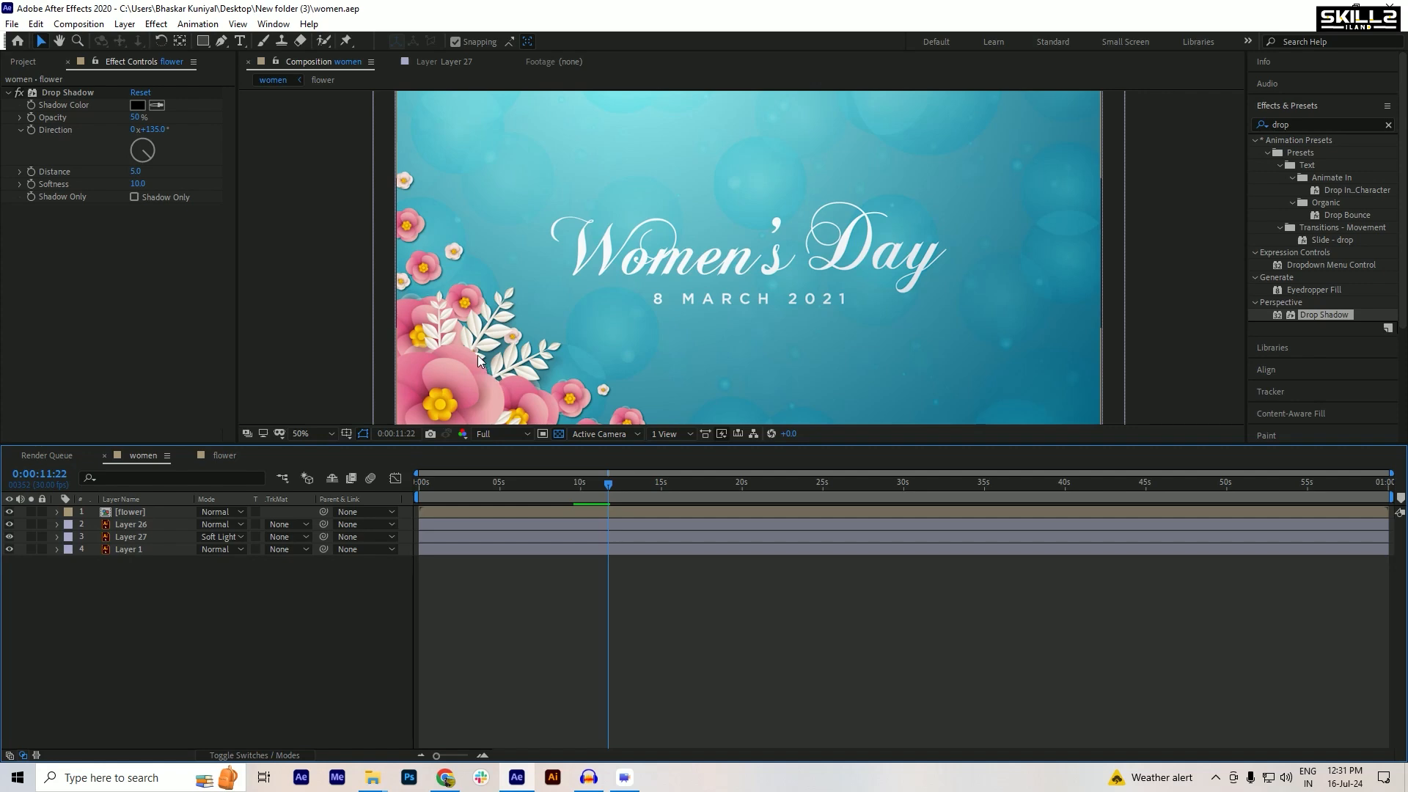
scroll(462, 343, up, 3)
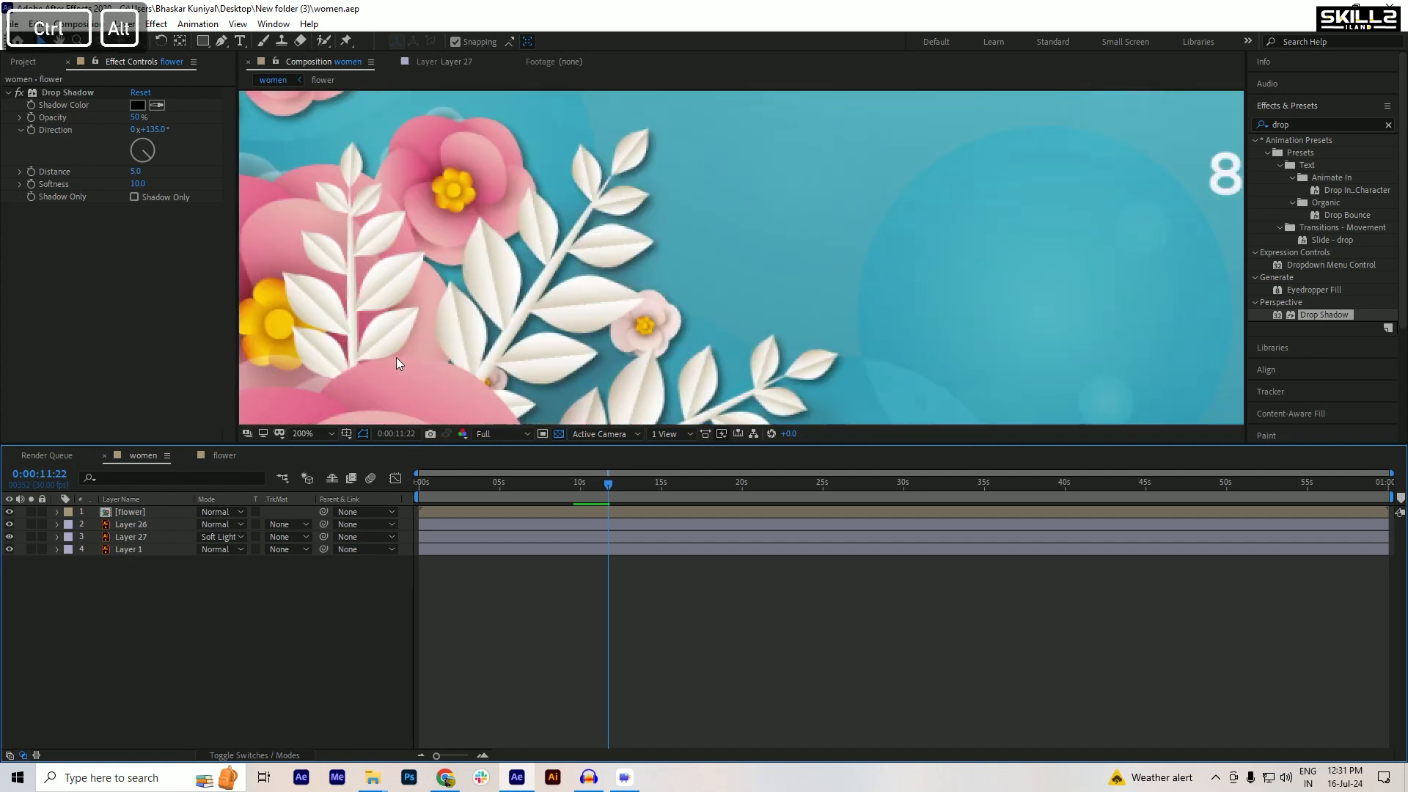
scroll(496, 323, down, 4)
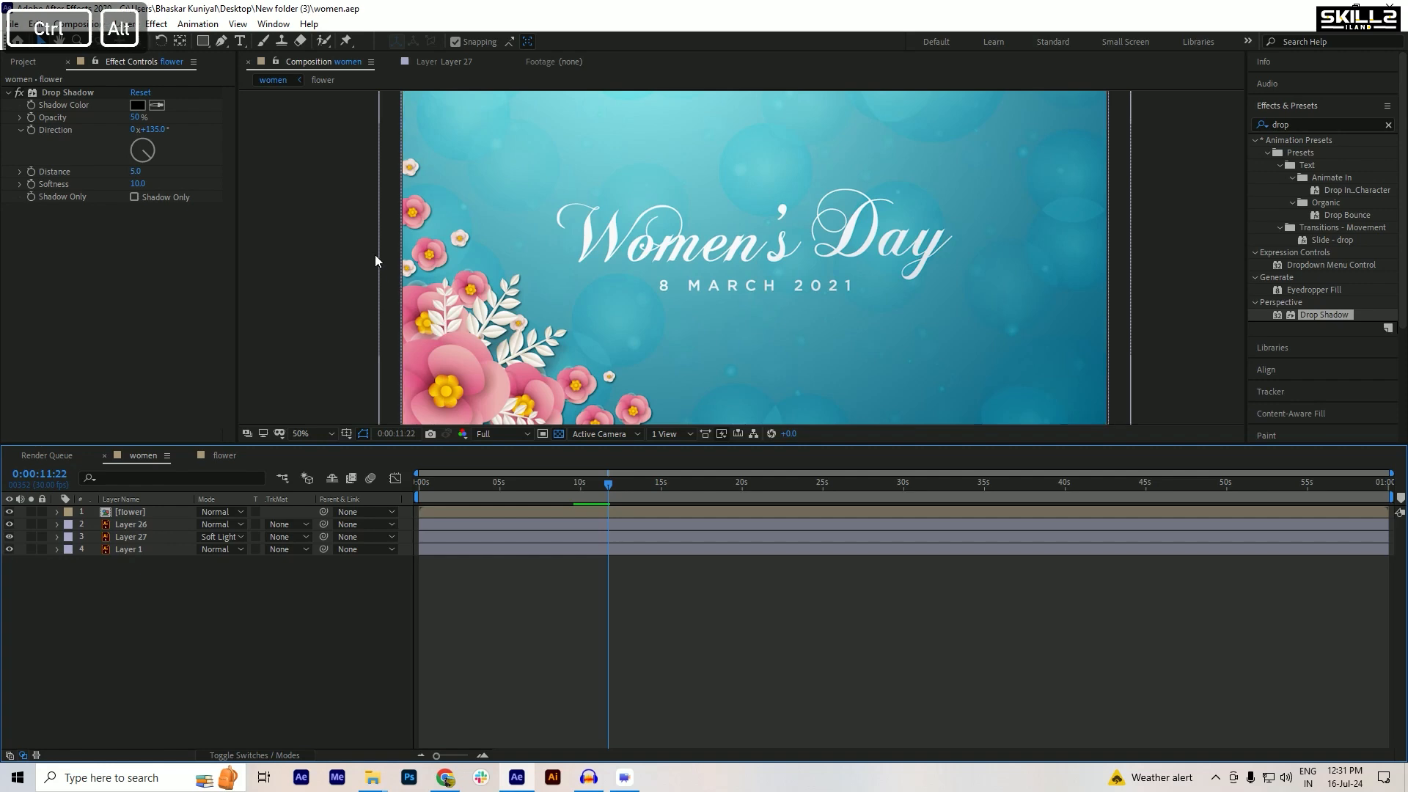
scroll(389, 261, down, 2)
scroll(402, 268, up, 2)
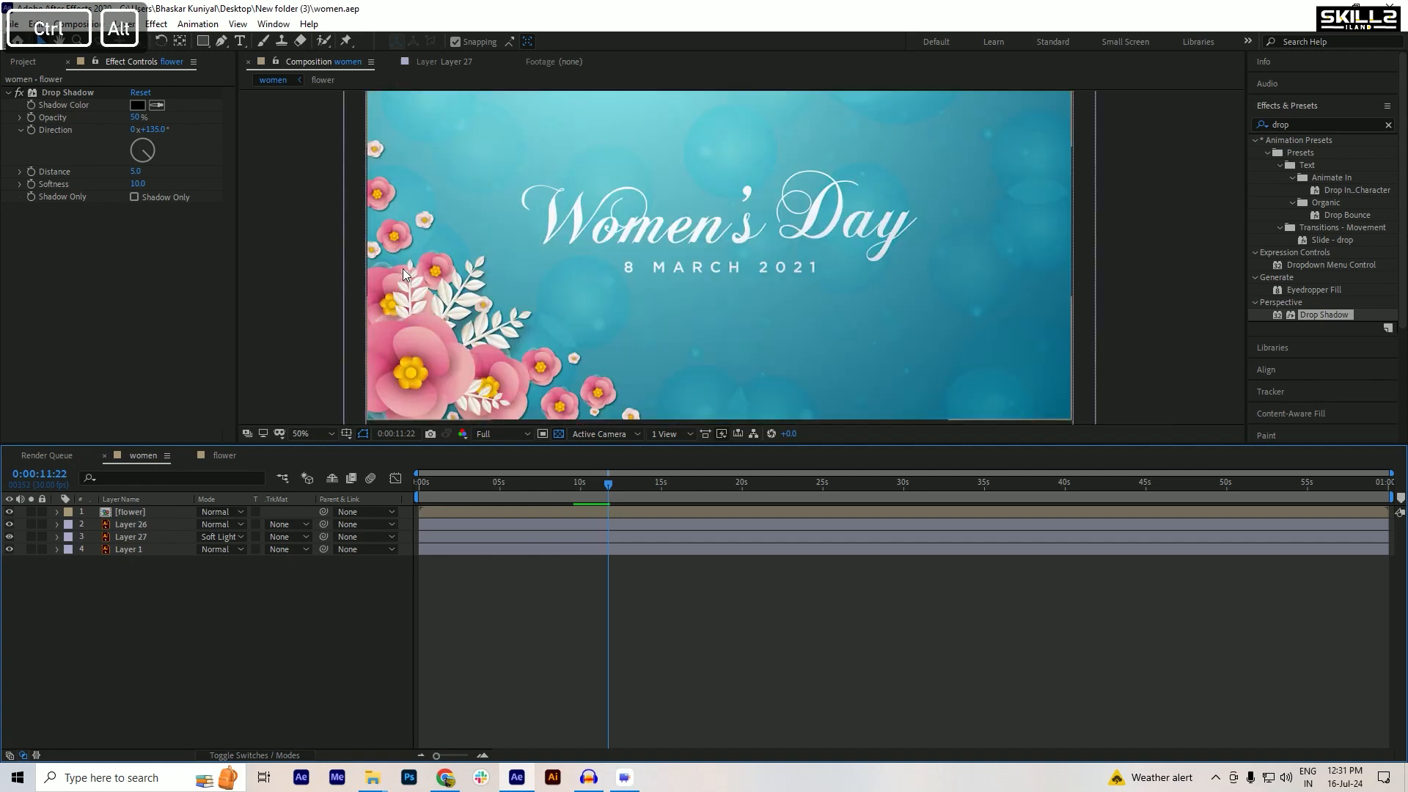
- In the flower composition, apply Drop Shadow with Softness 10 to Layer 3 and save the project
double_click(131, 512)
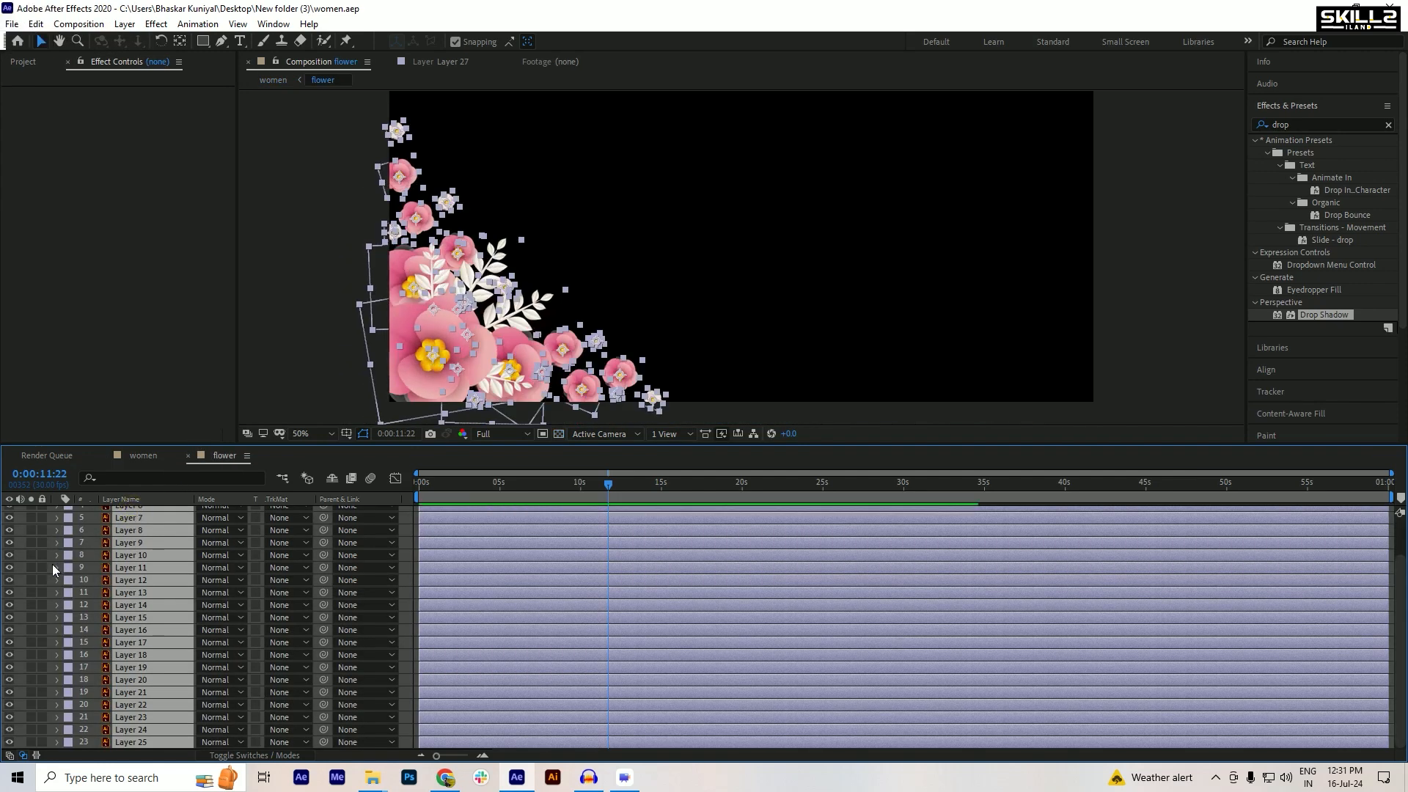
scroll(52, 568, up, 2)
click(22, 534)
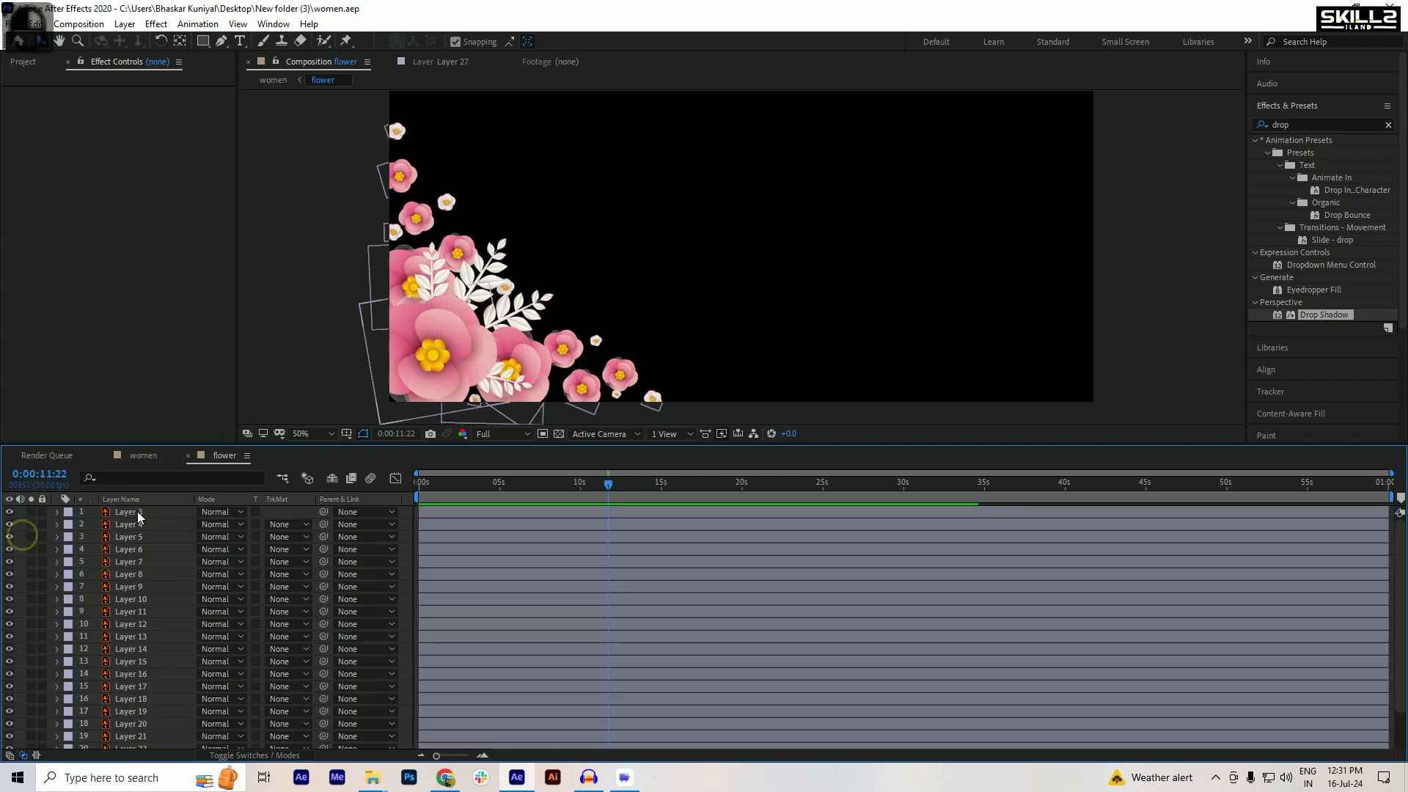
click(138, 512)
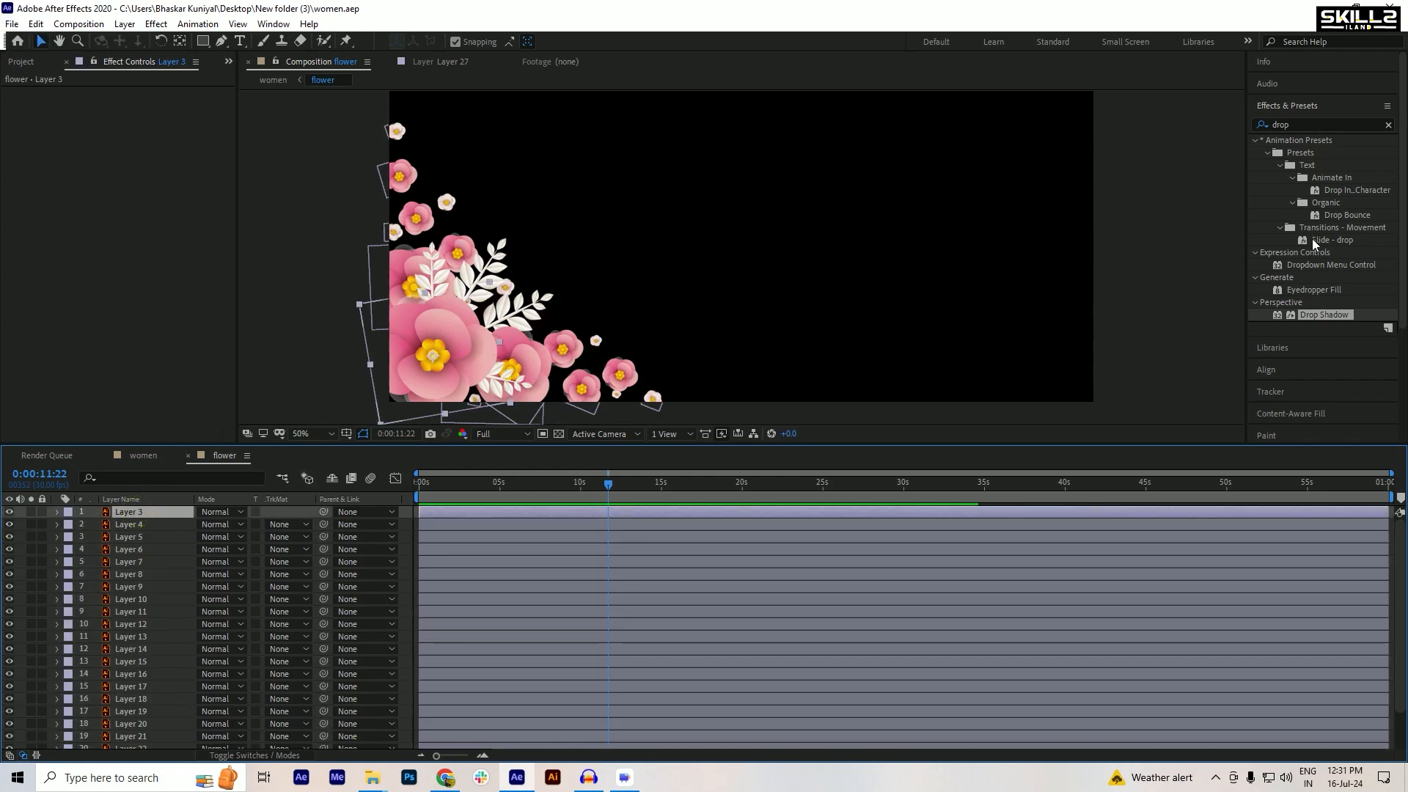
double_click(1305, 316)
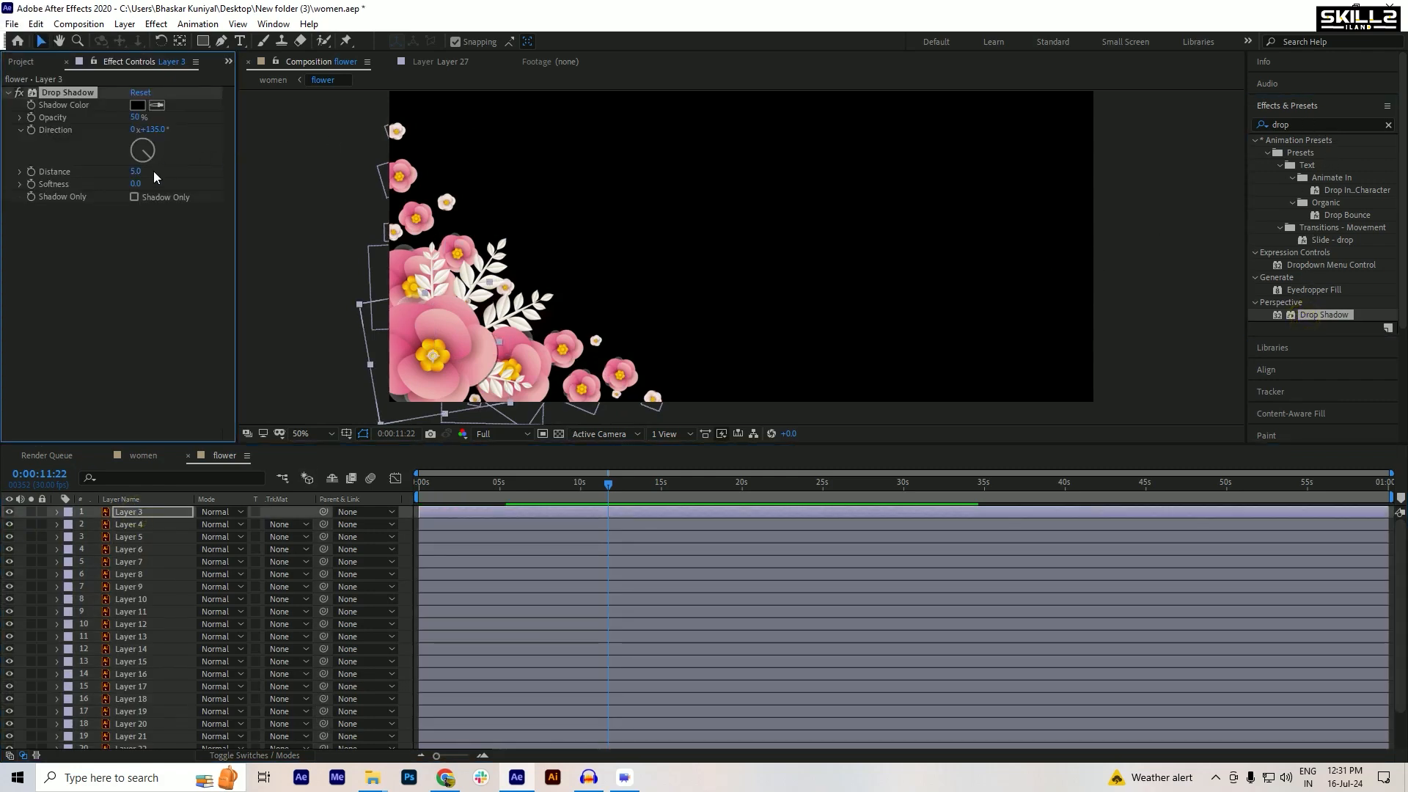
click(136, 184)
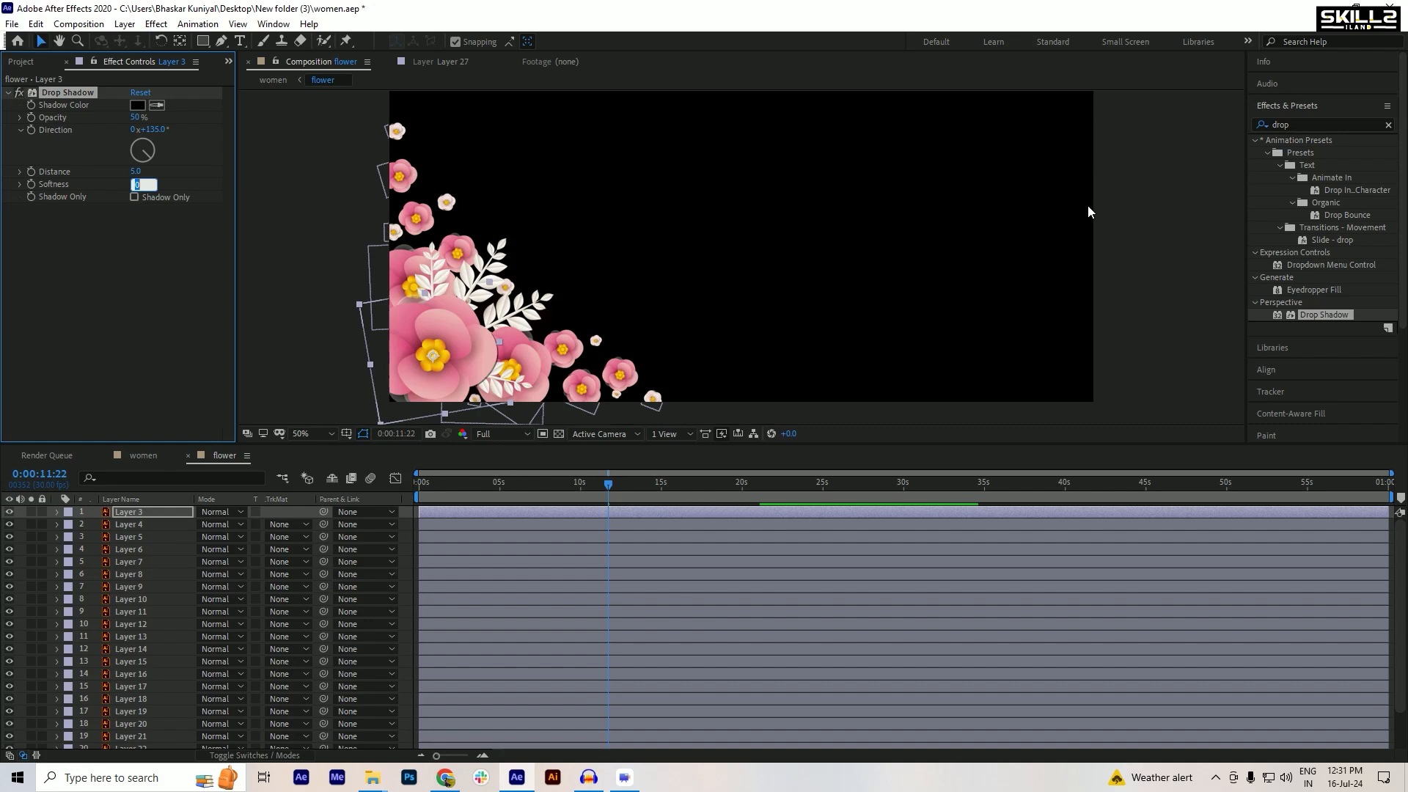
key(Return)
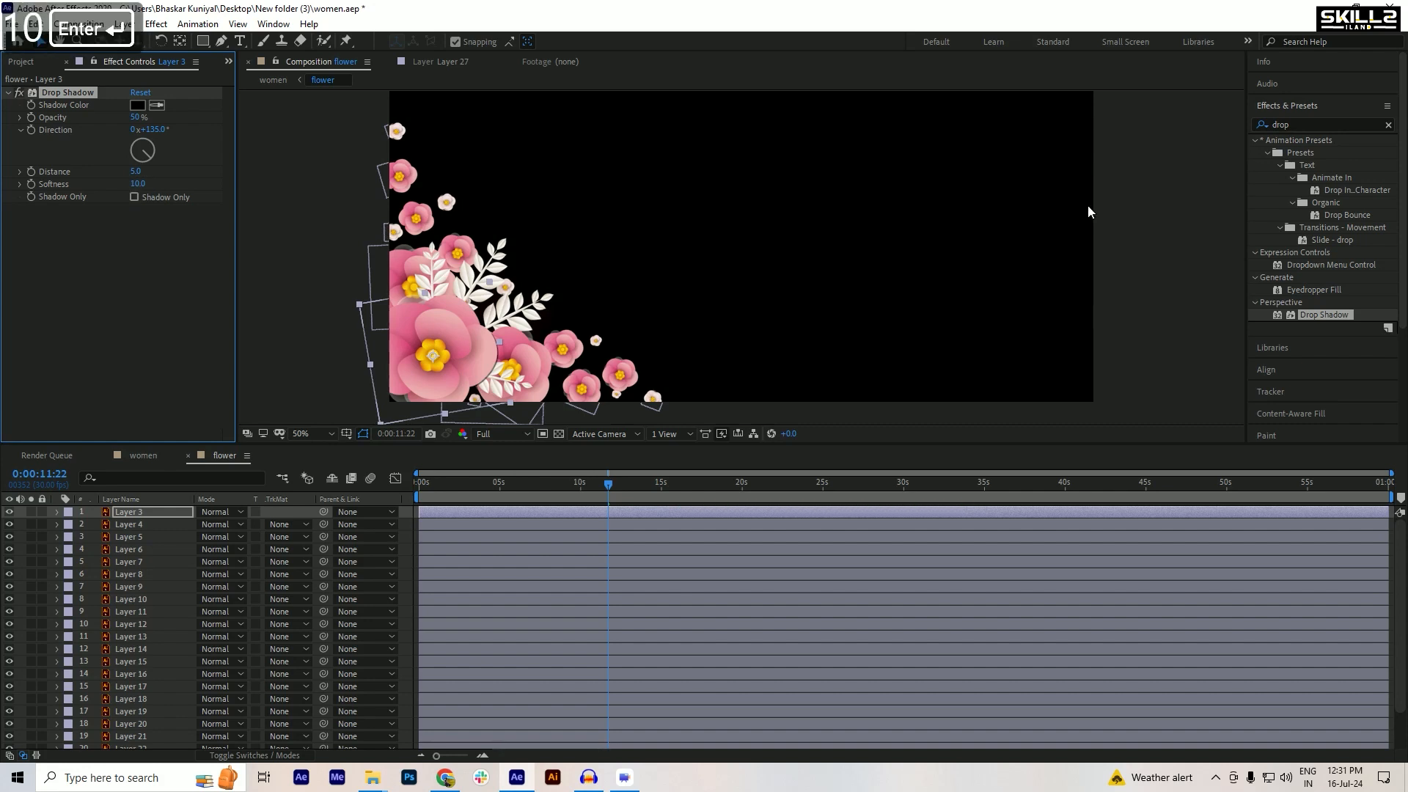
key(ctrl+s)
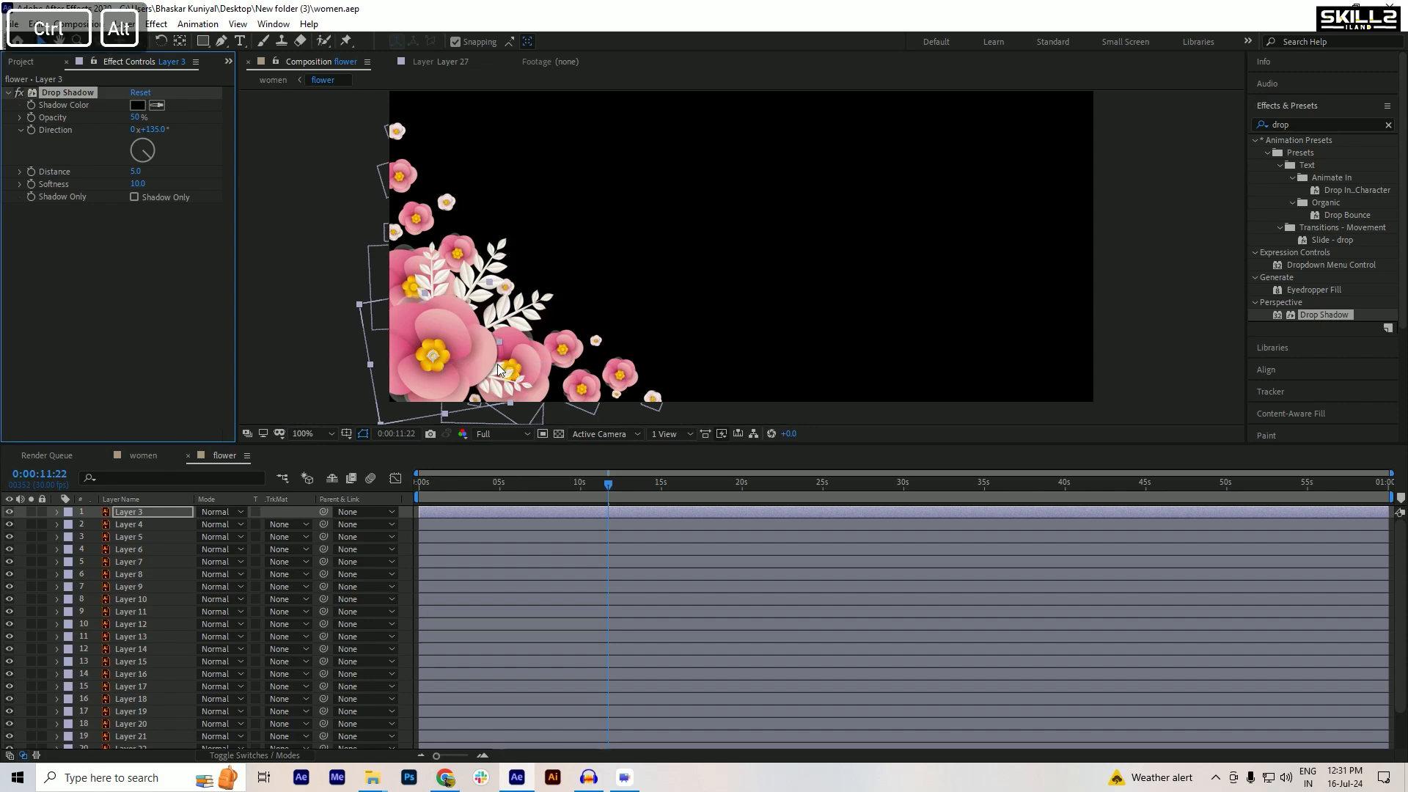
- Copy Layer 3's Drop Shadow effect onto Layers 4 through 25 and save the project
scroll(498, 279, up, 6)
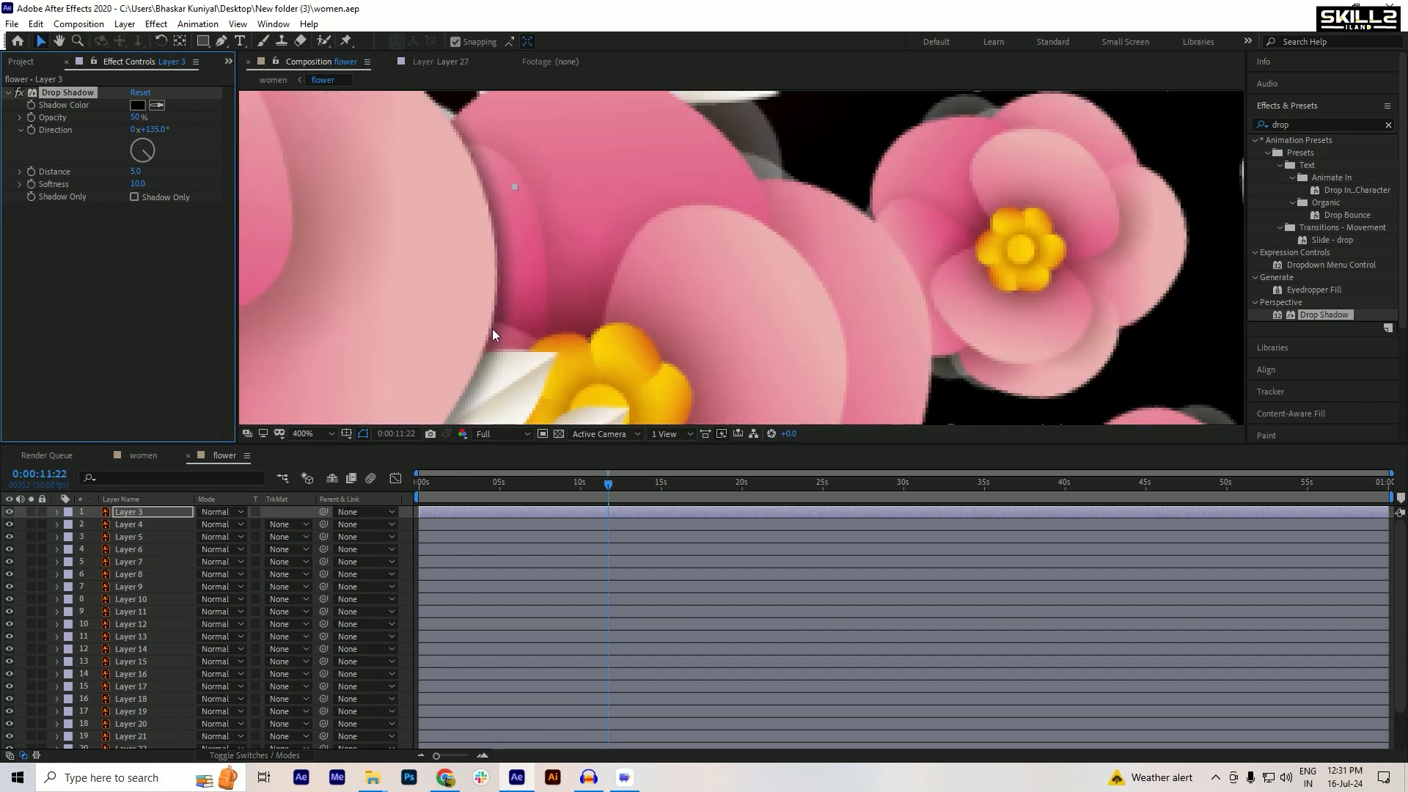
scroll(491, 330, down, 4)
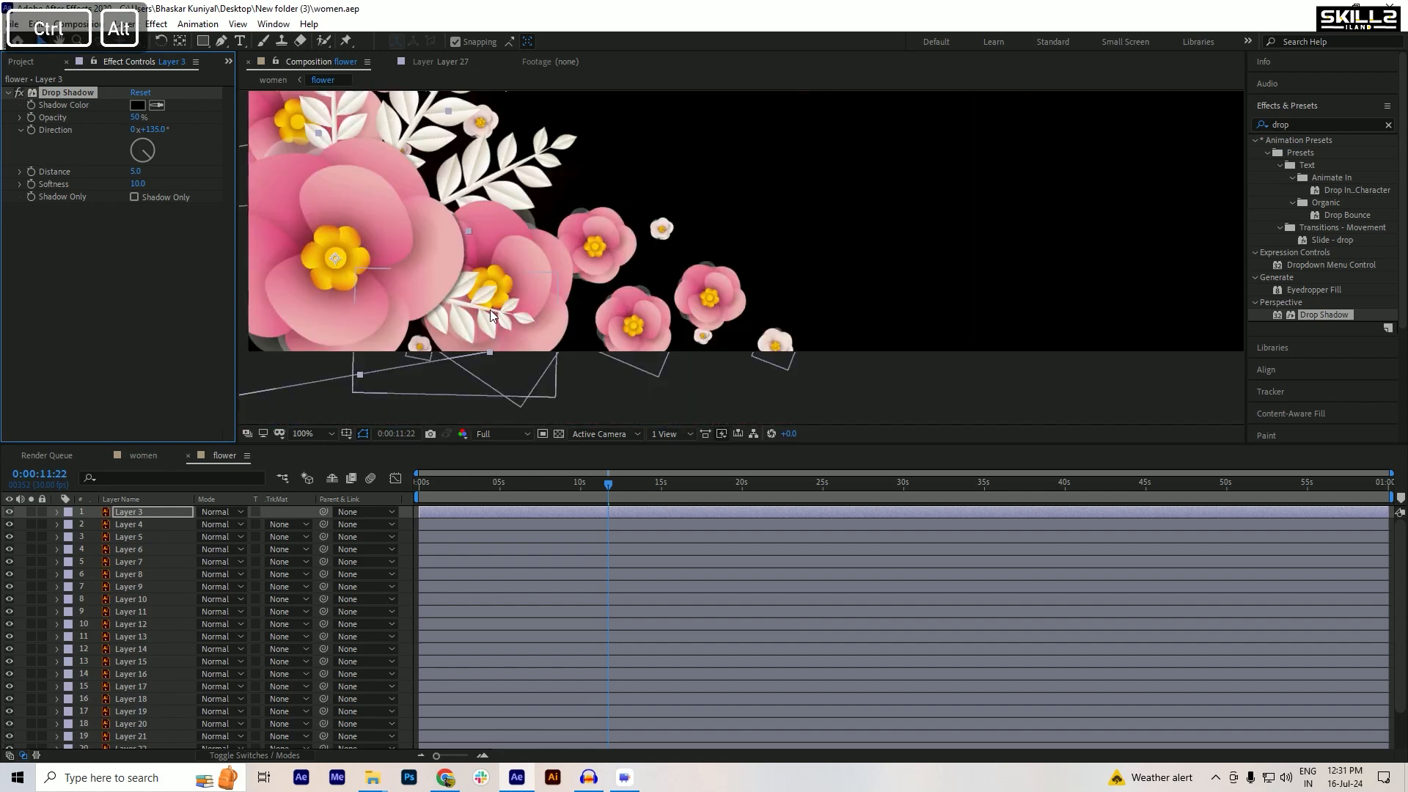
scroll(490, 310, down, 2)
key(ctrl+s)
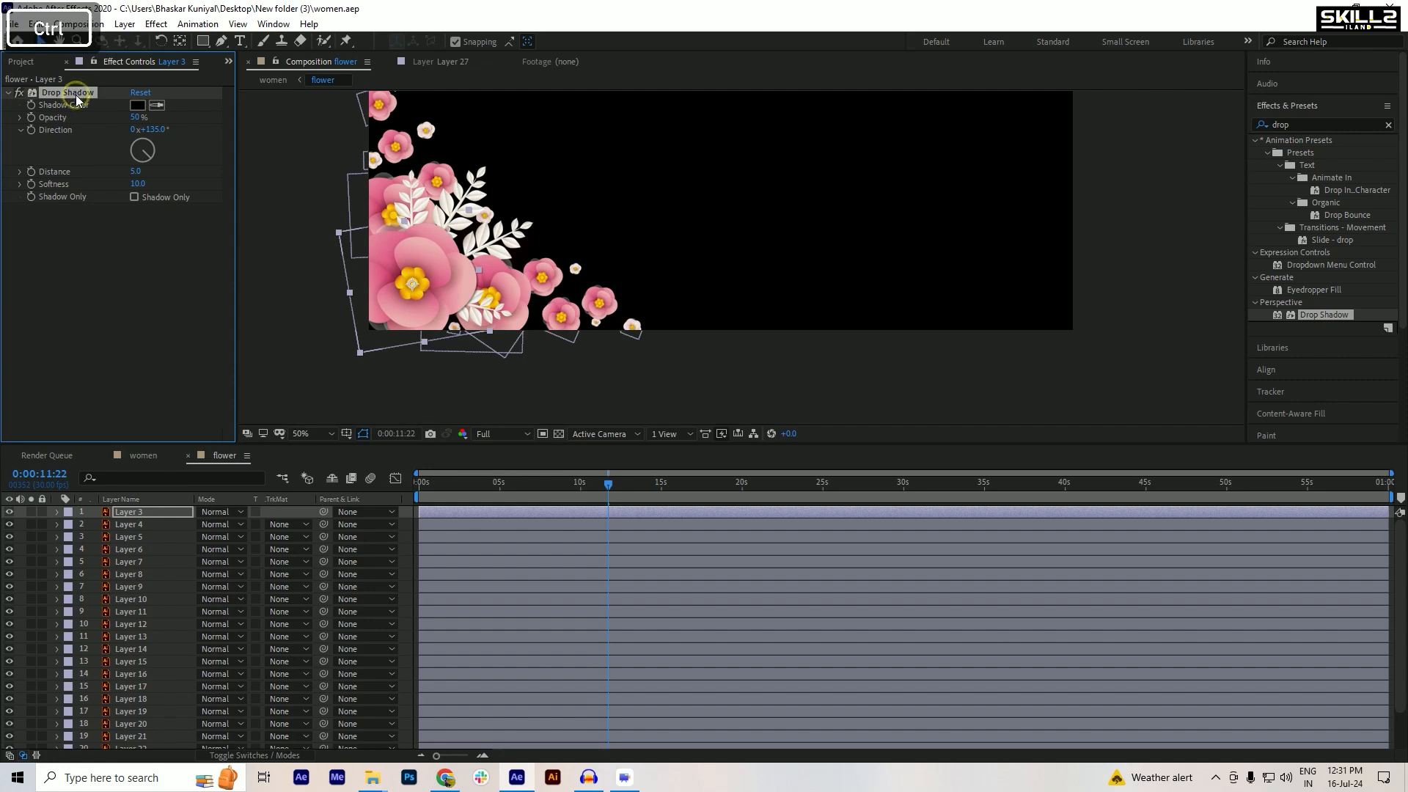
key(ctrl+c)
click(133, 523)
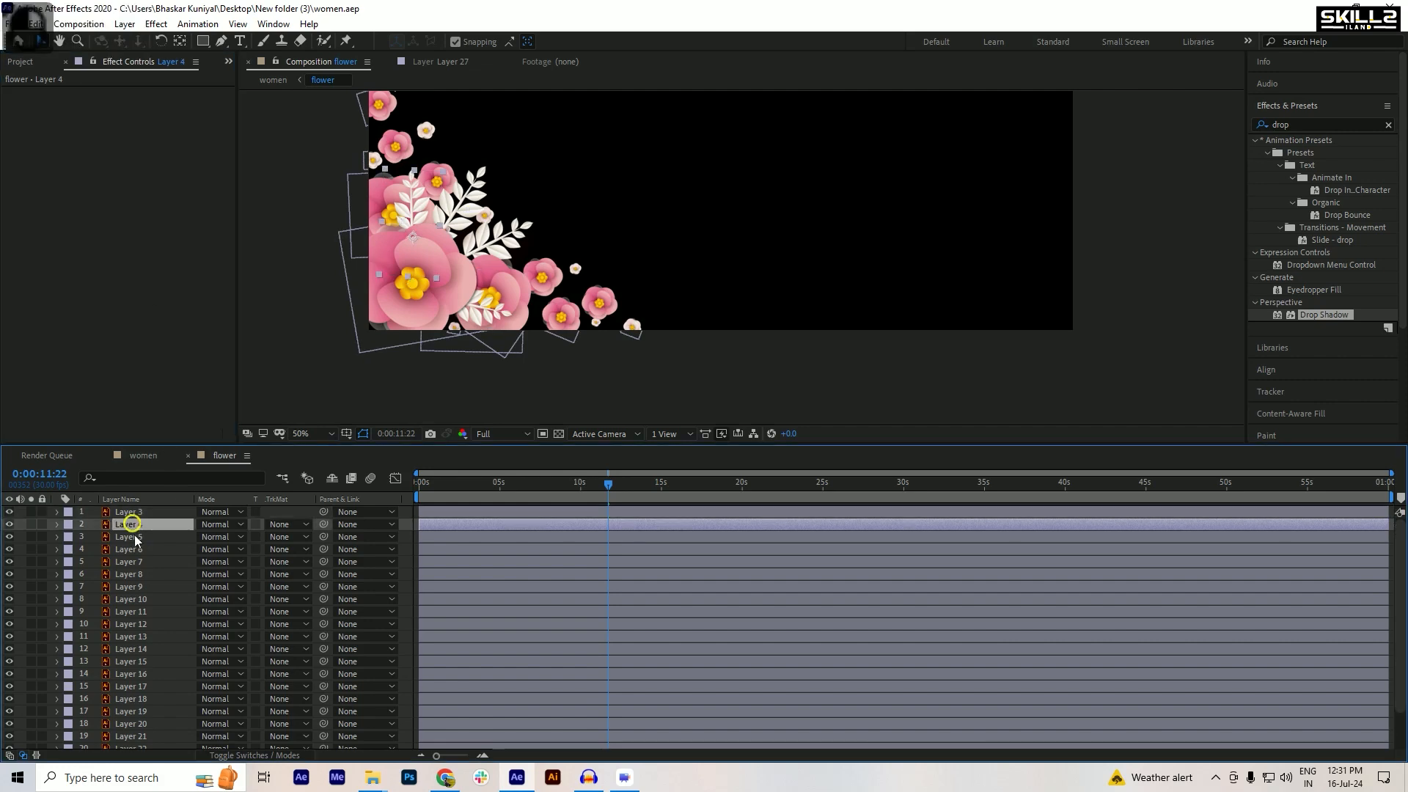
scroll(142, 565, down, 2)
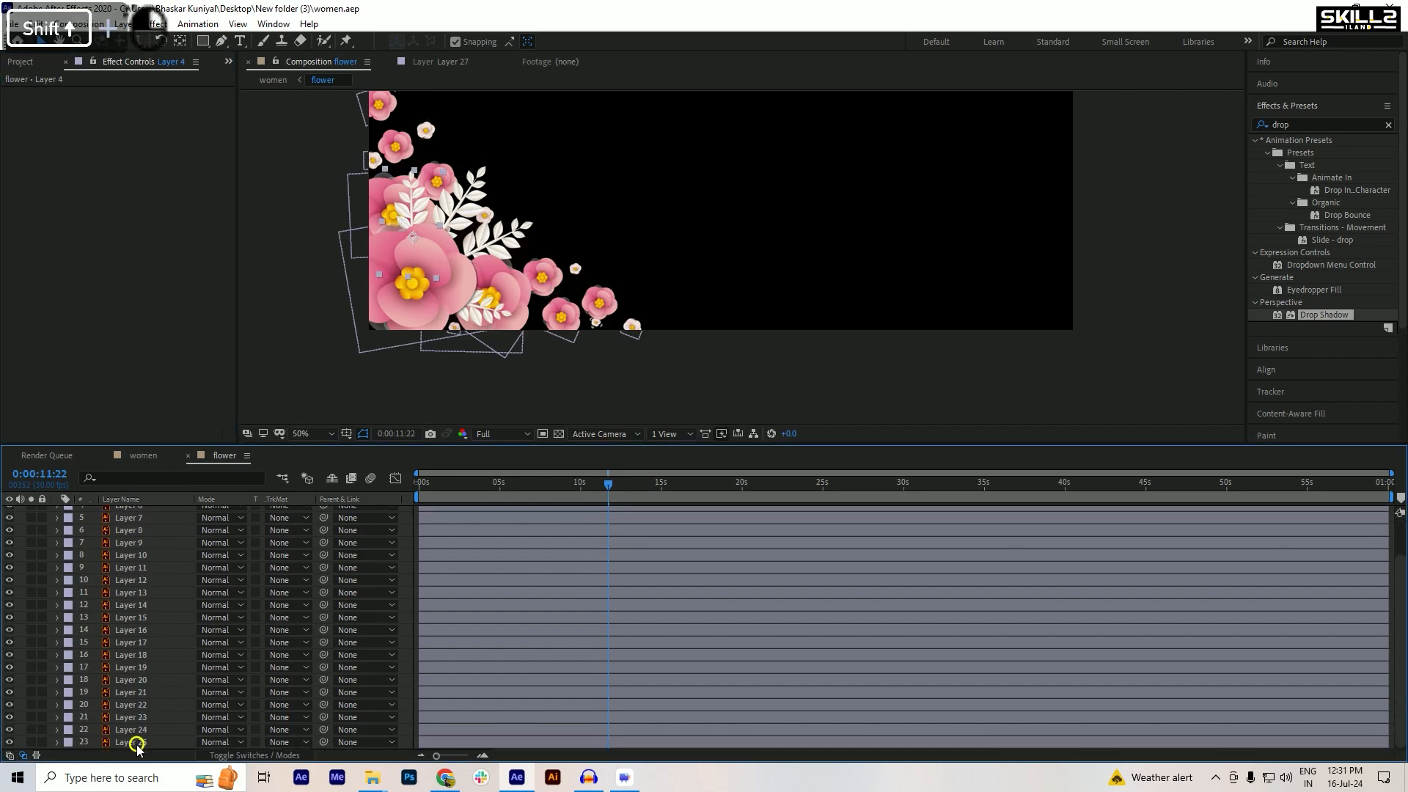
key(ctrl+a)
key(ctrl+v)
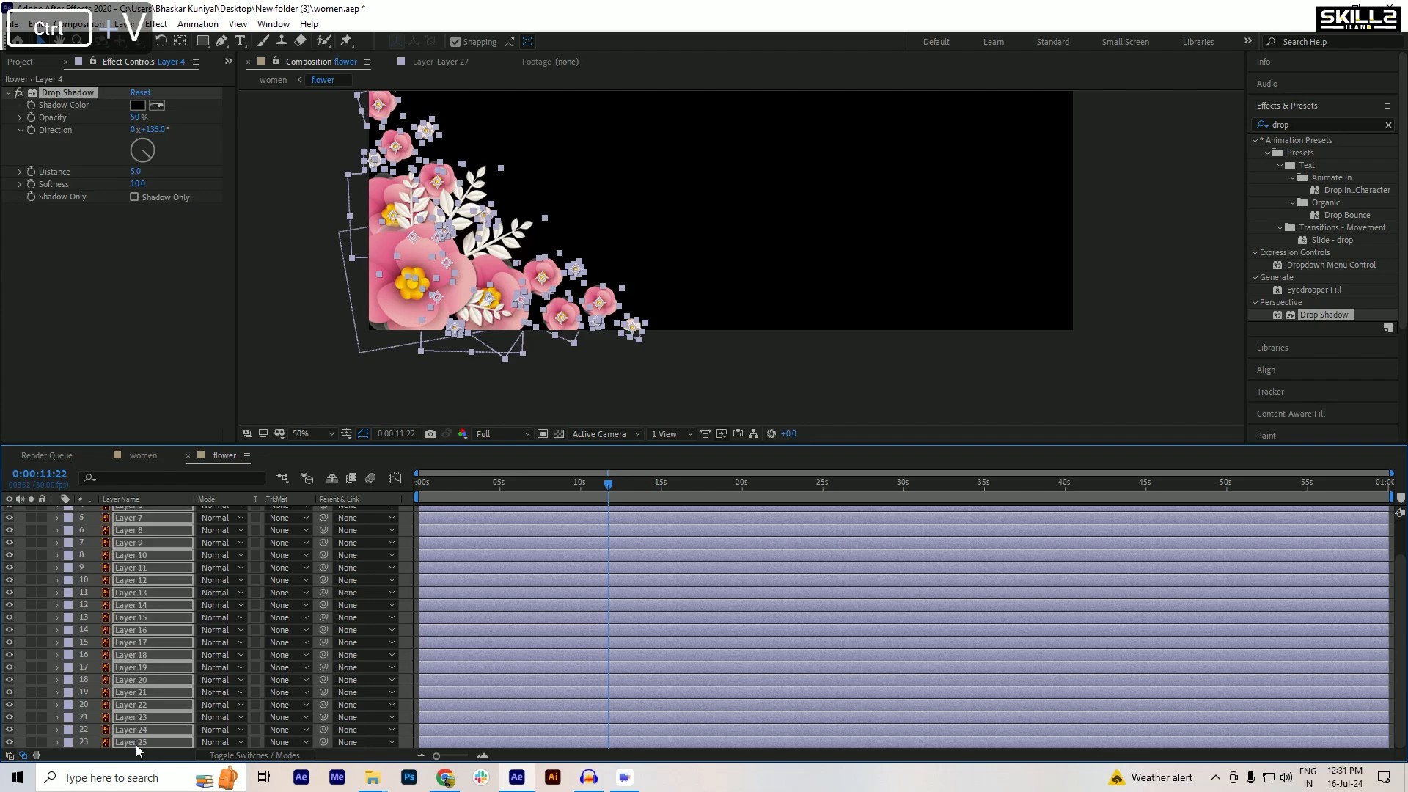
key(ctrl+s)
- Compare the women composition with the flower layer's Drop Shadow switched off and back on
click(141, 456)
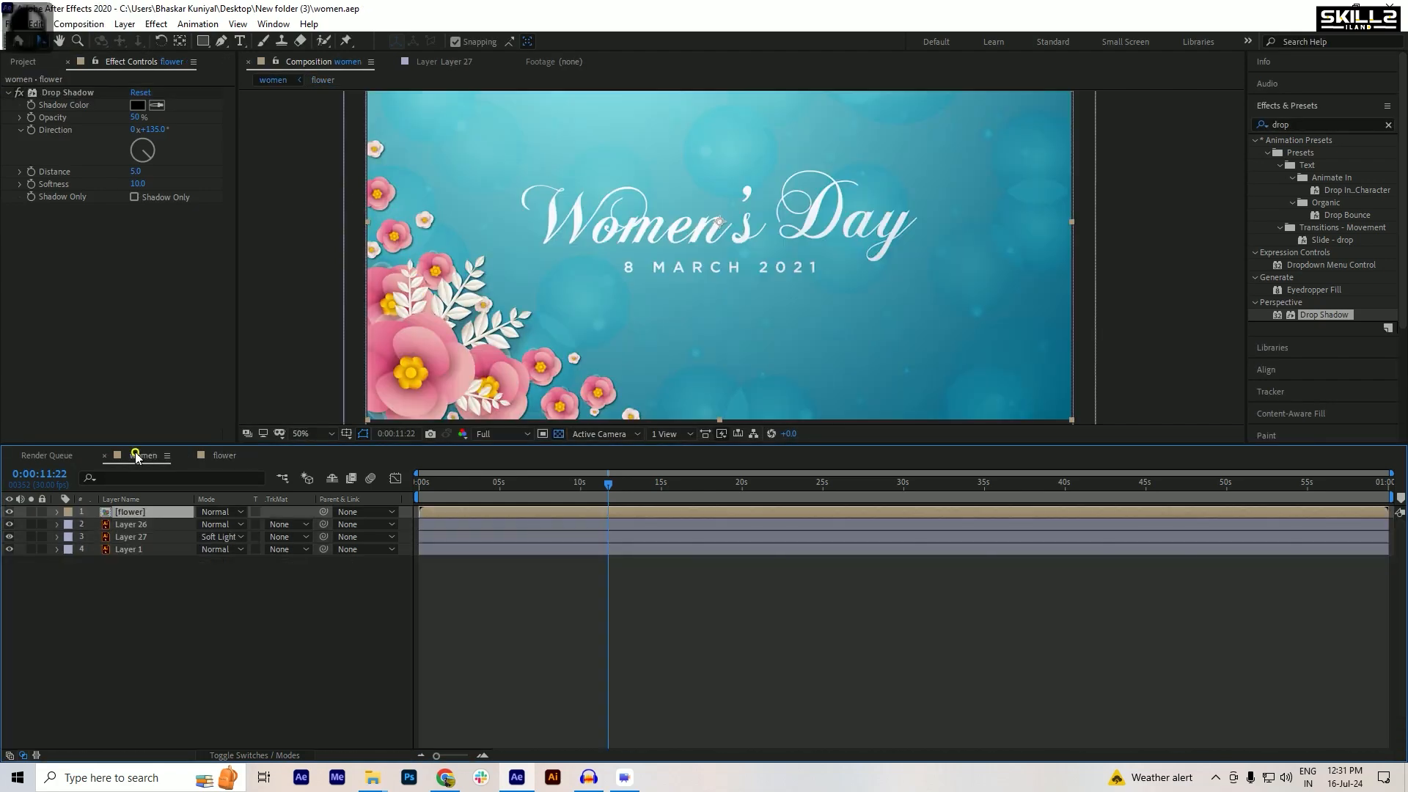
scroll(635, 177, down, 2)
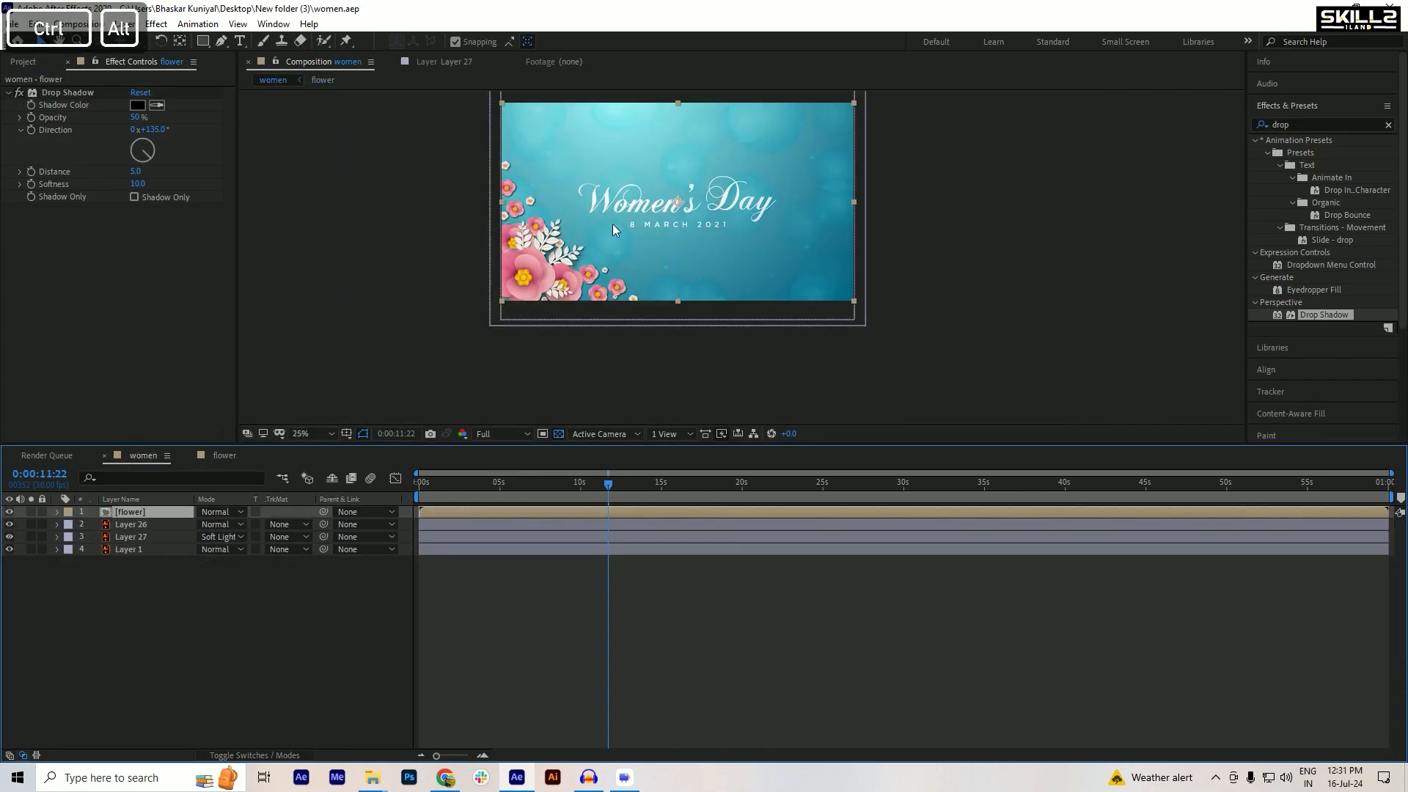
scroll(610, 227, up, 2)
key(ctrl+s)
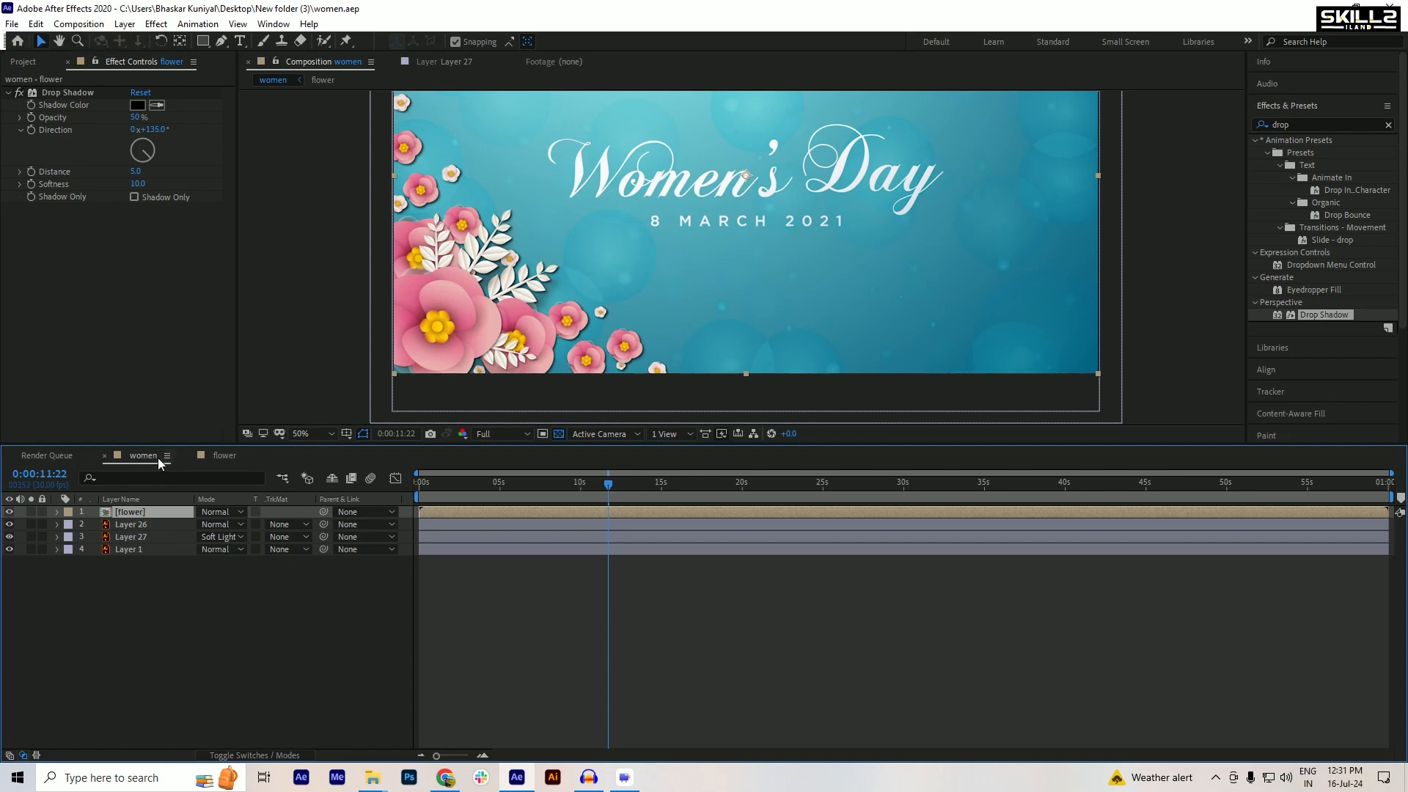
click(19, 94)
click(19, 94)
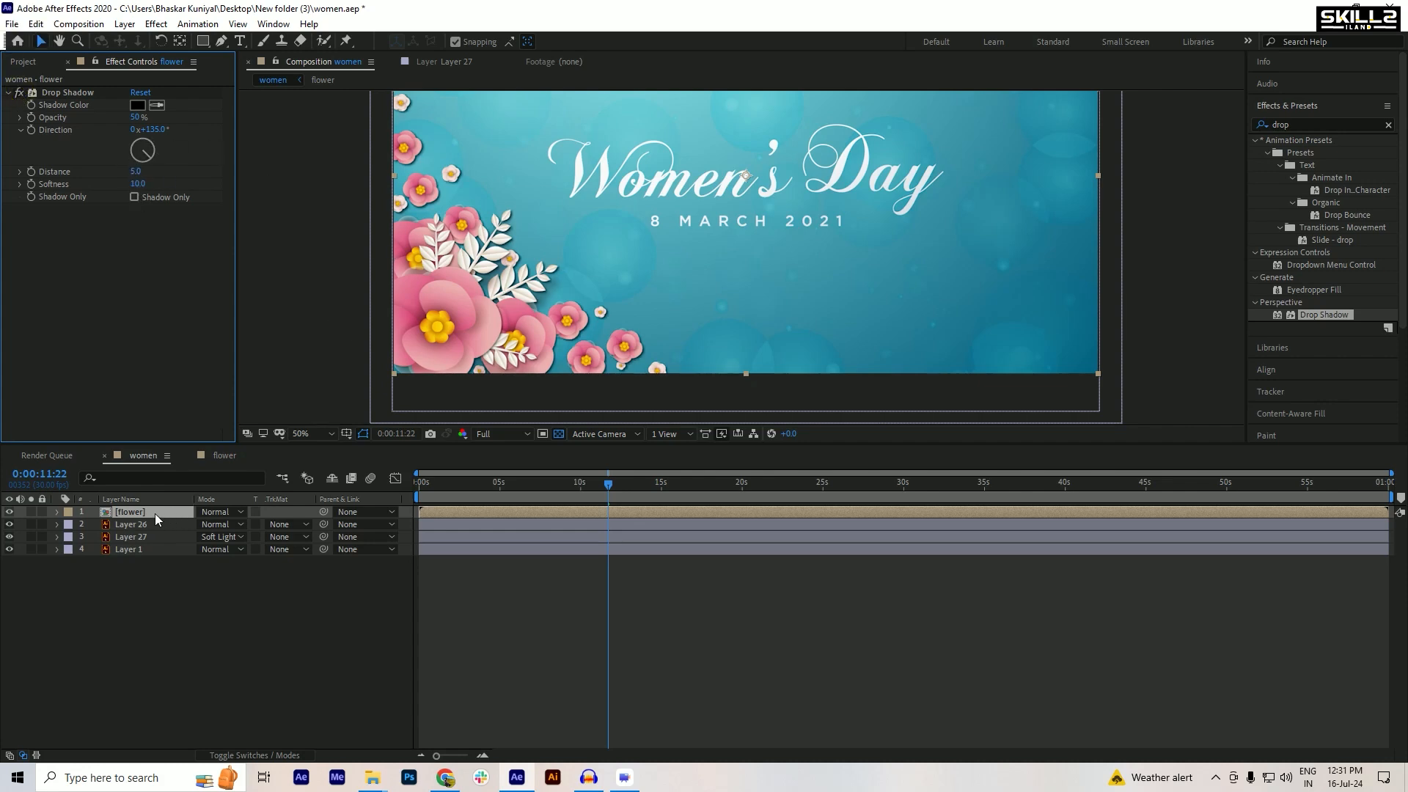
- Set the flower layer's Drop Shadow Distance to 3
click(136, 173)
text(3)
key(Return)
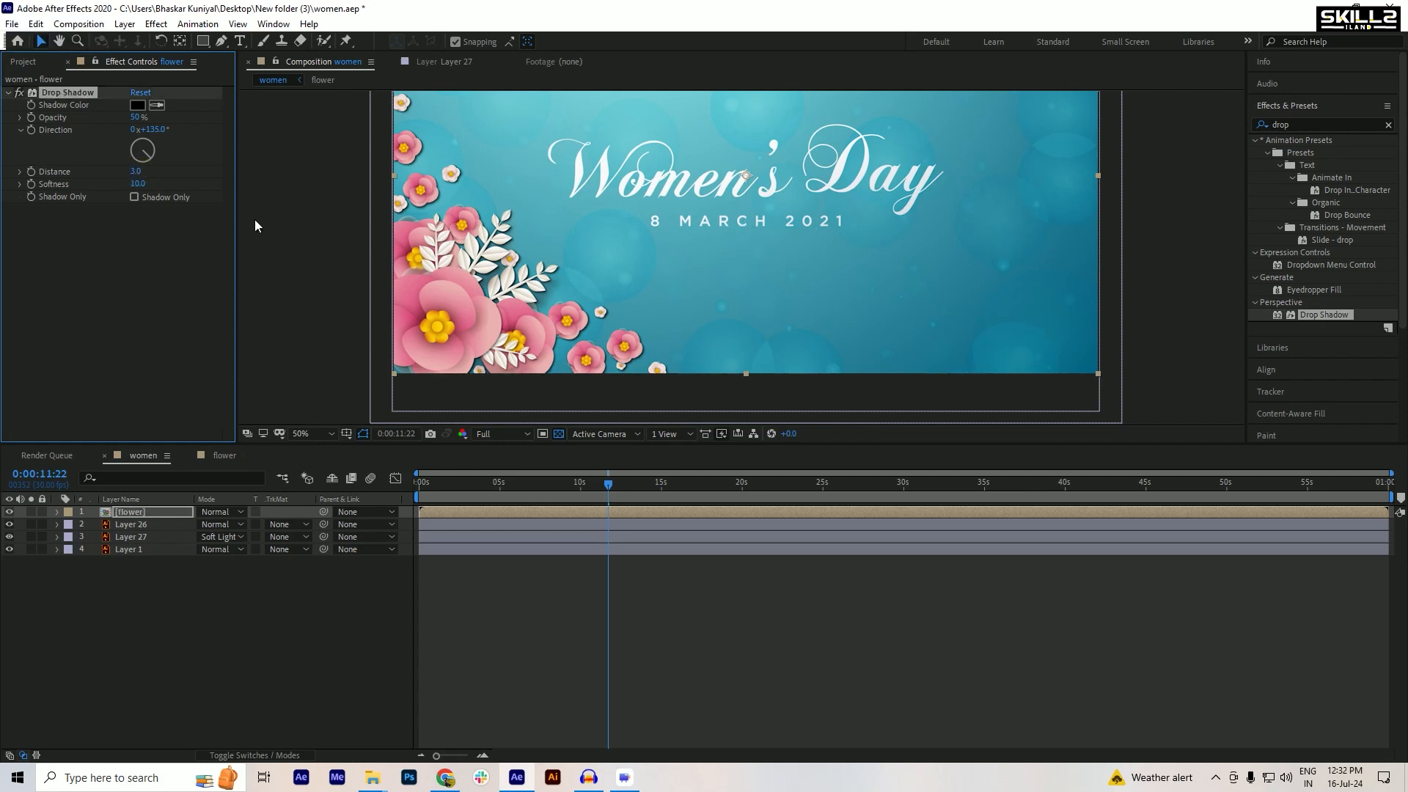
- Set the flower layer's Drop Shadow Opacity to 30% and save the project
click(137, 118)
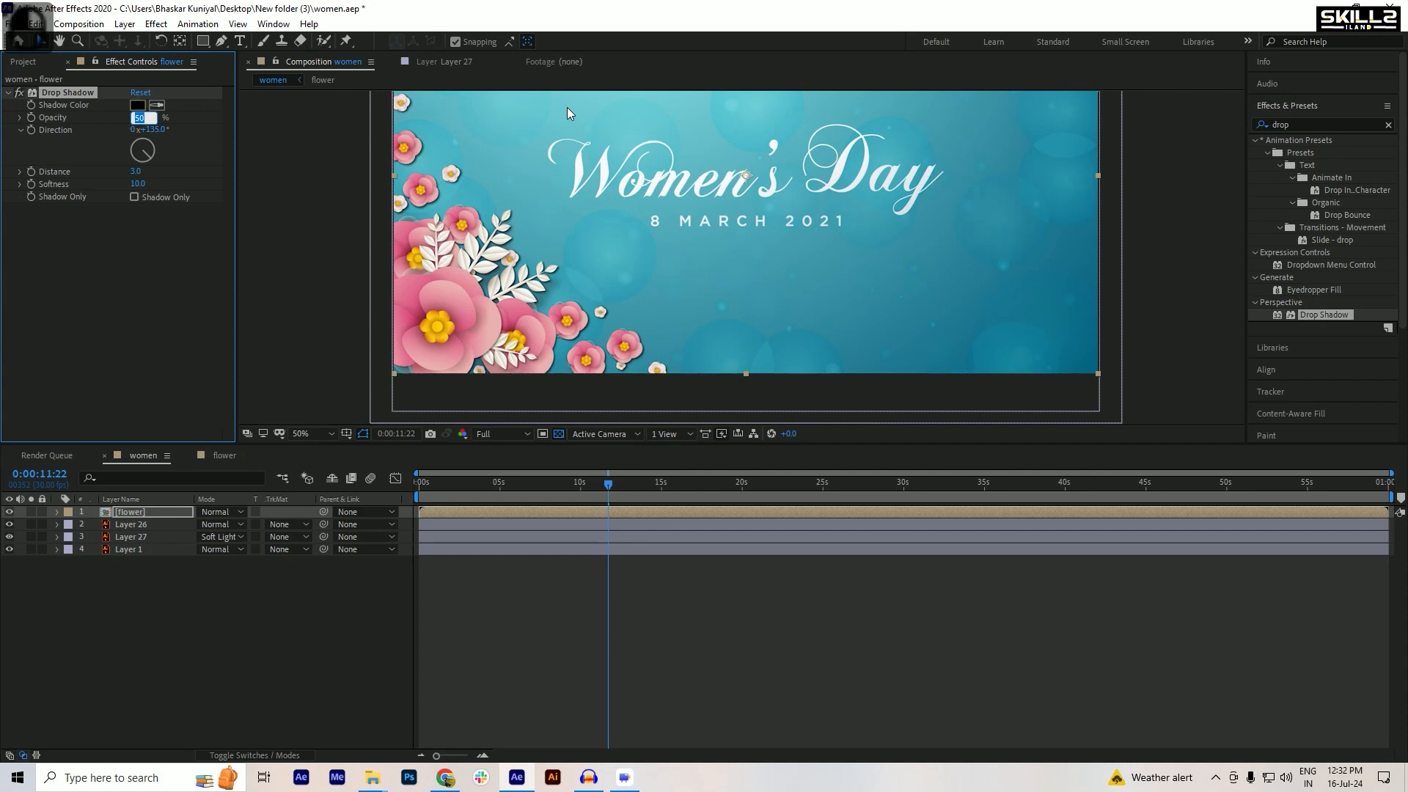
text(30)
key(Return)
key(ctrl+s)
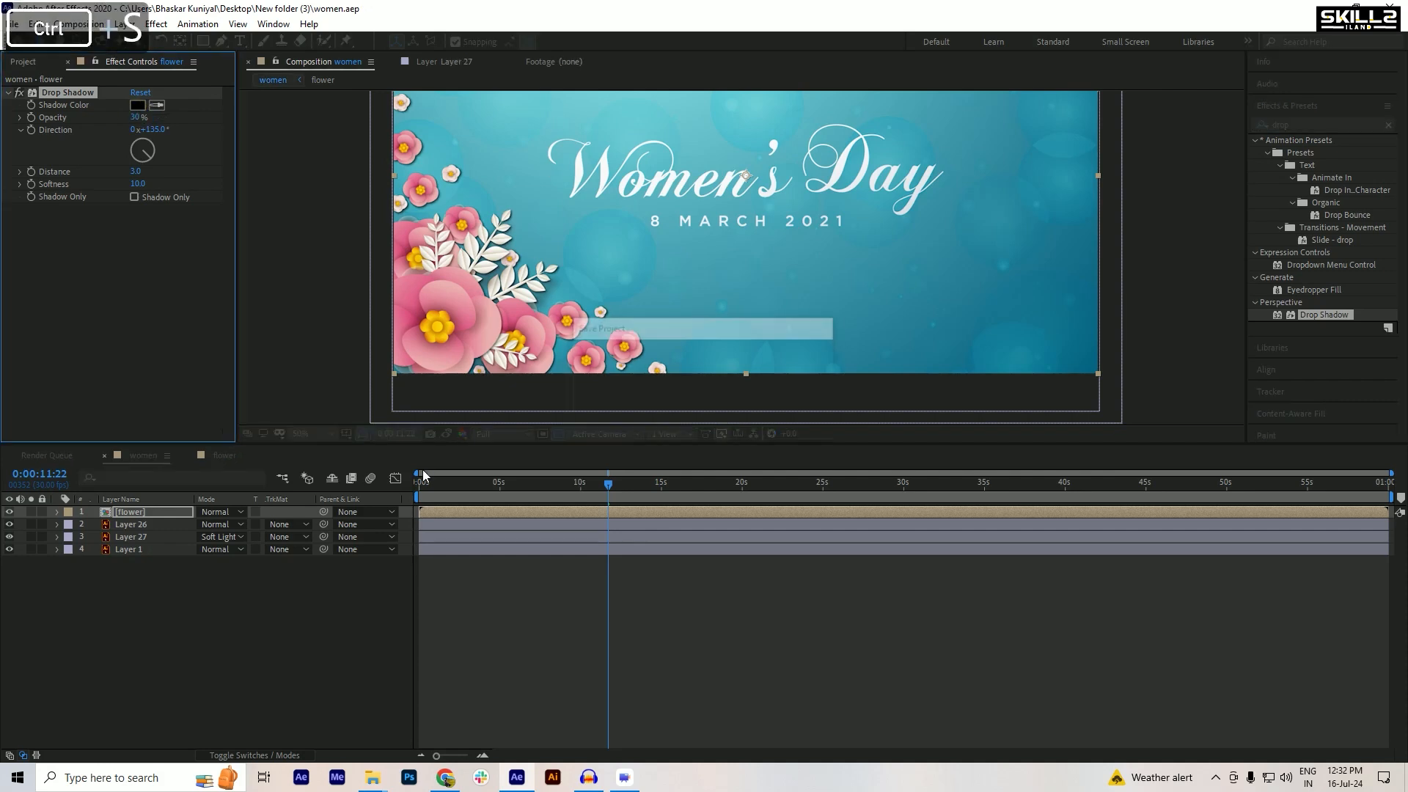
- Preview the women composition from its start to check the softened shadow, and save the project
key(space)
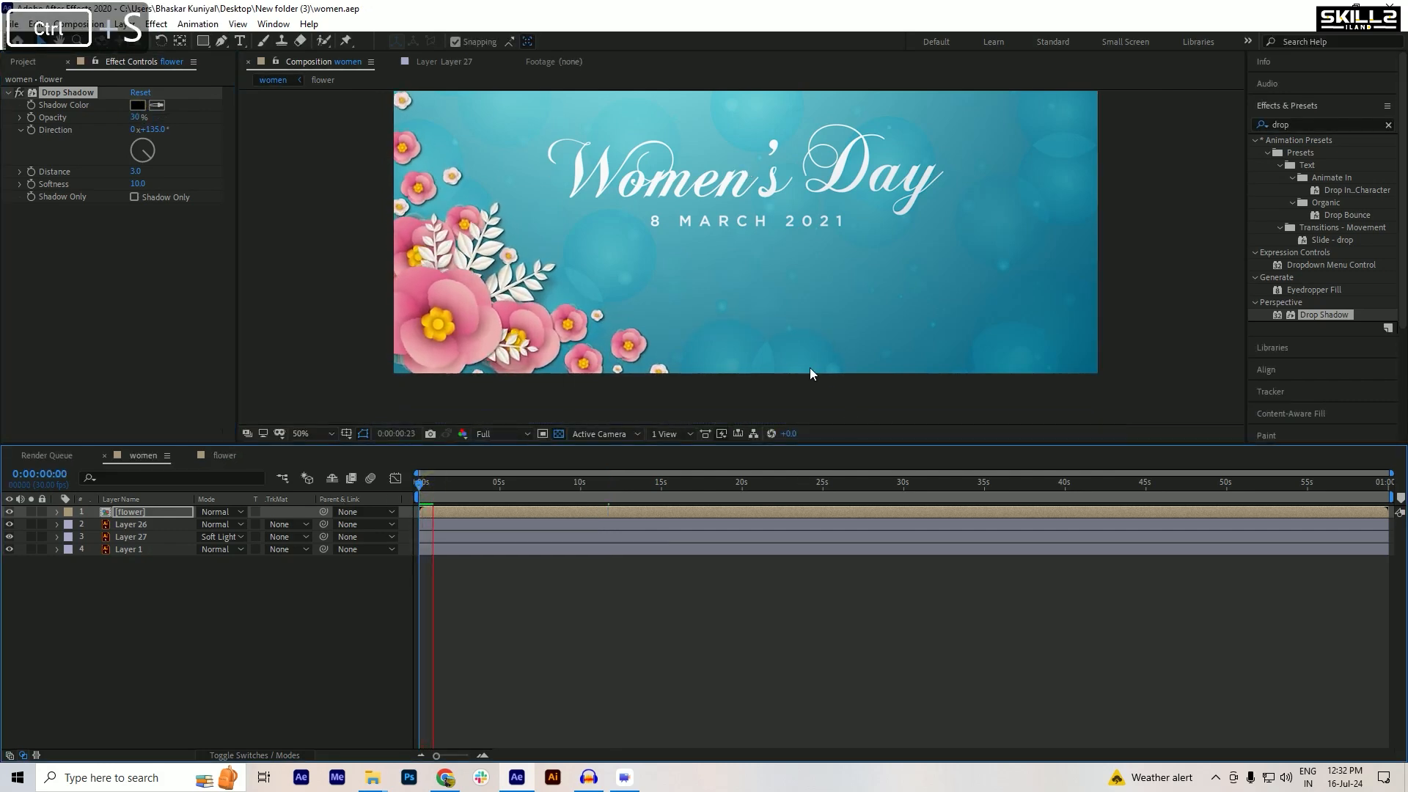
scroll(513, 311, down, 2)
scroll(685, 259, up, 2)
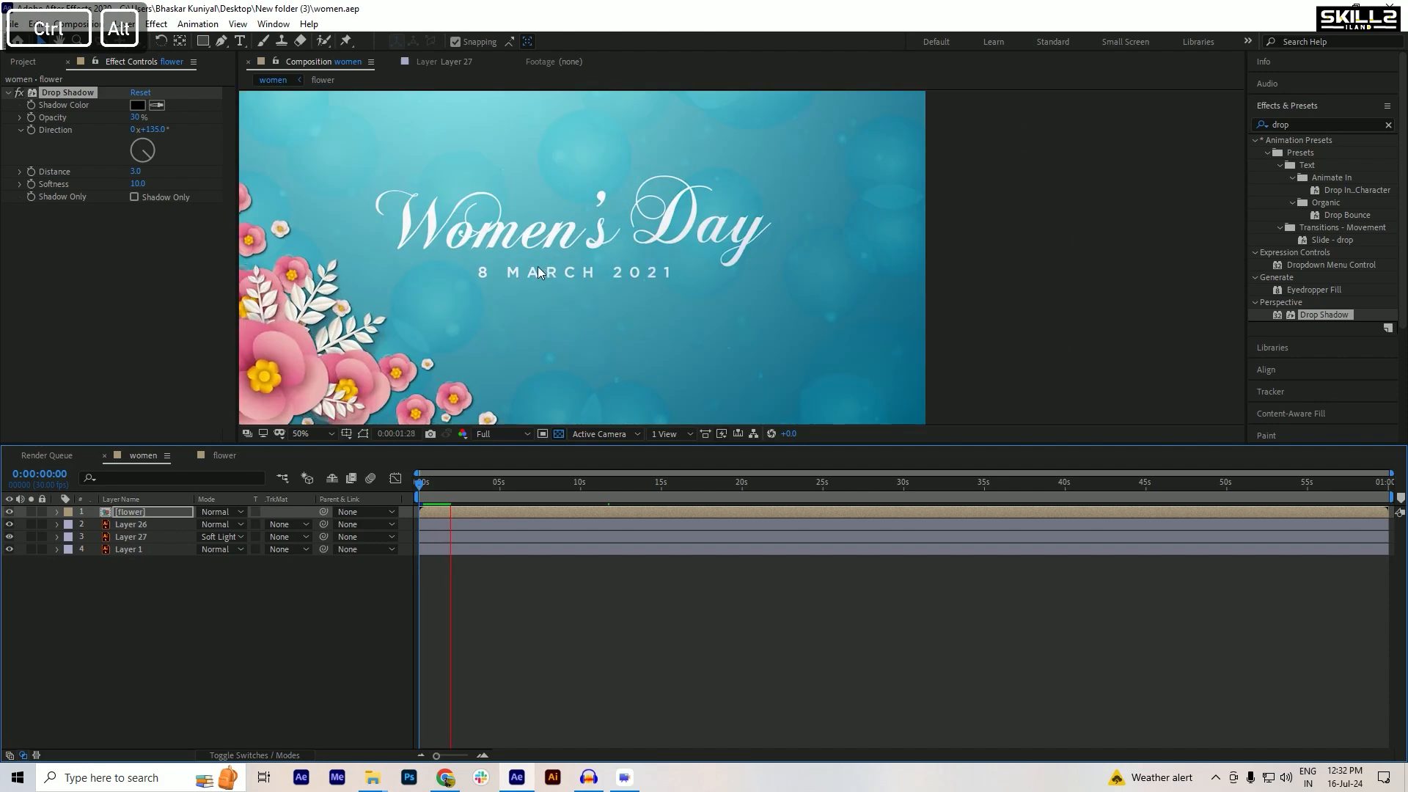
scroll(508, 266, down, 2)
key(ctrl+s)
click(154, 616)
key(space)
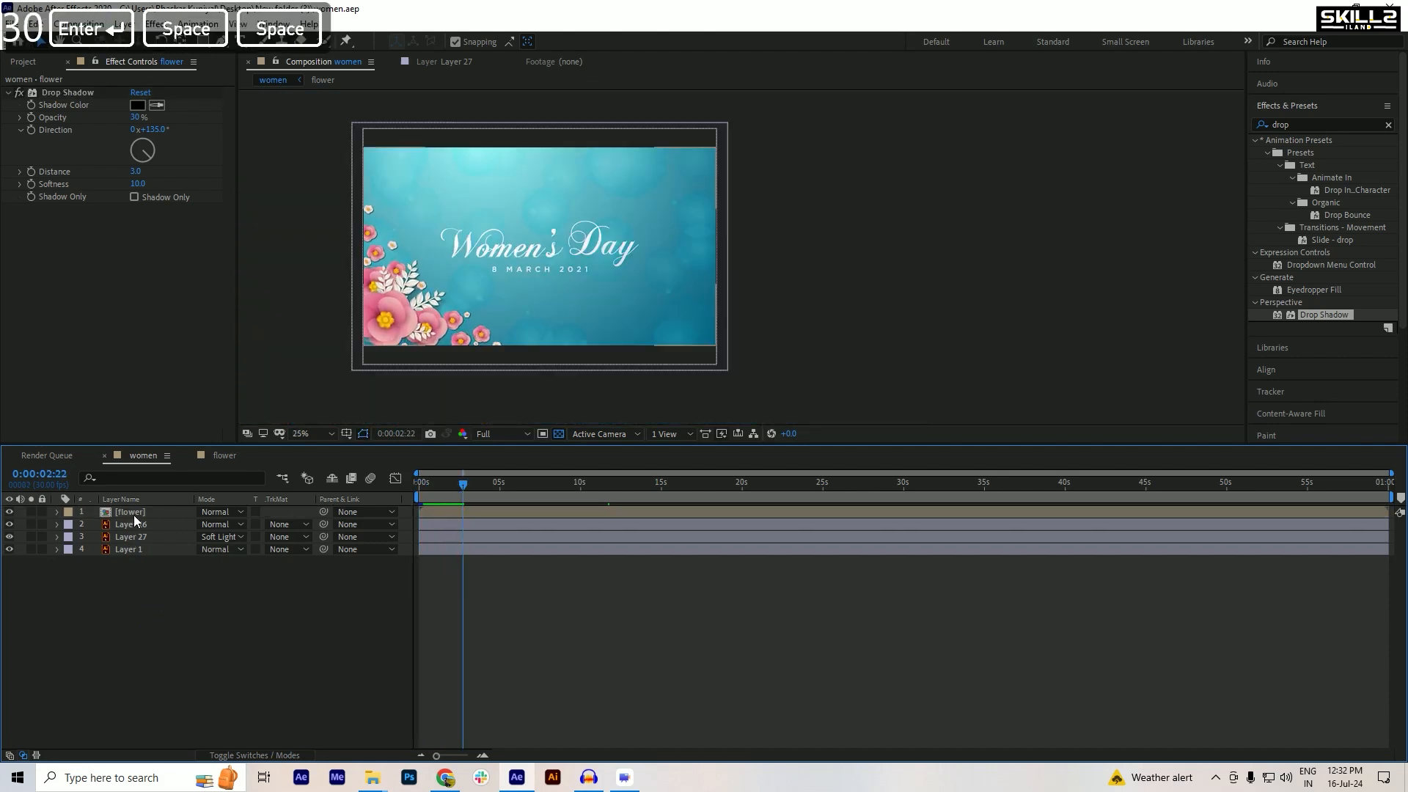
- Duplicate the flower layer in the women composition and flip the copy horizontally
click(134, 514)
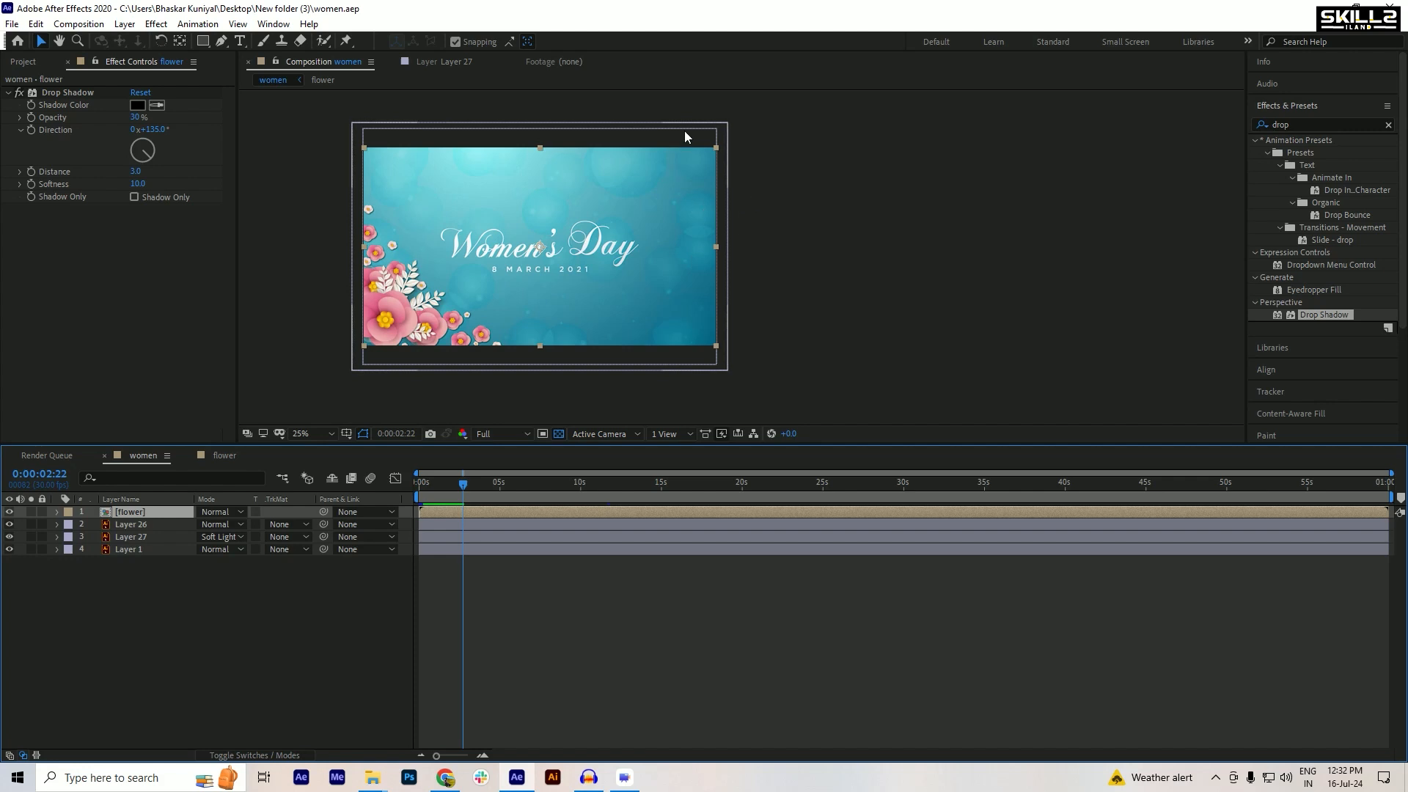
click(119, 618)
click(134, 513)
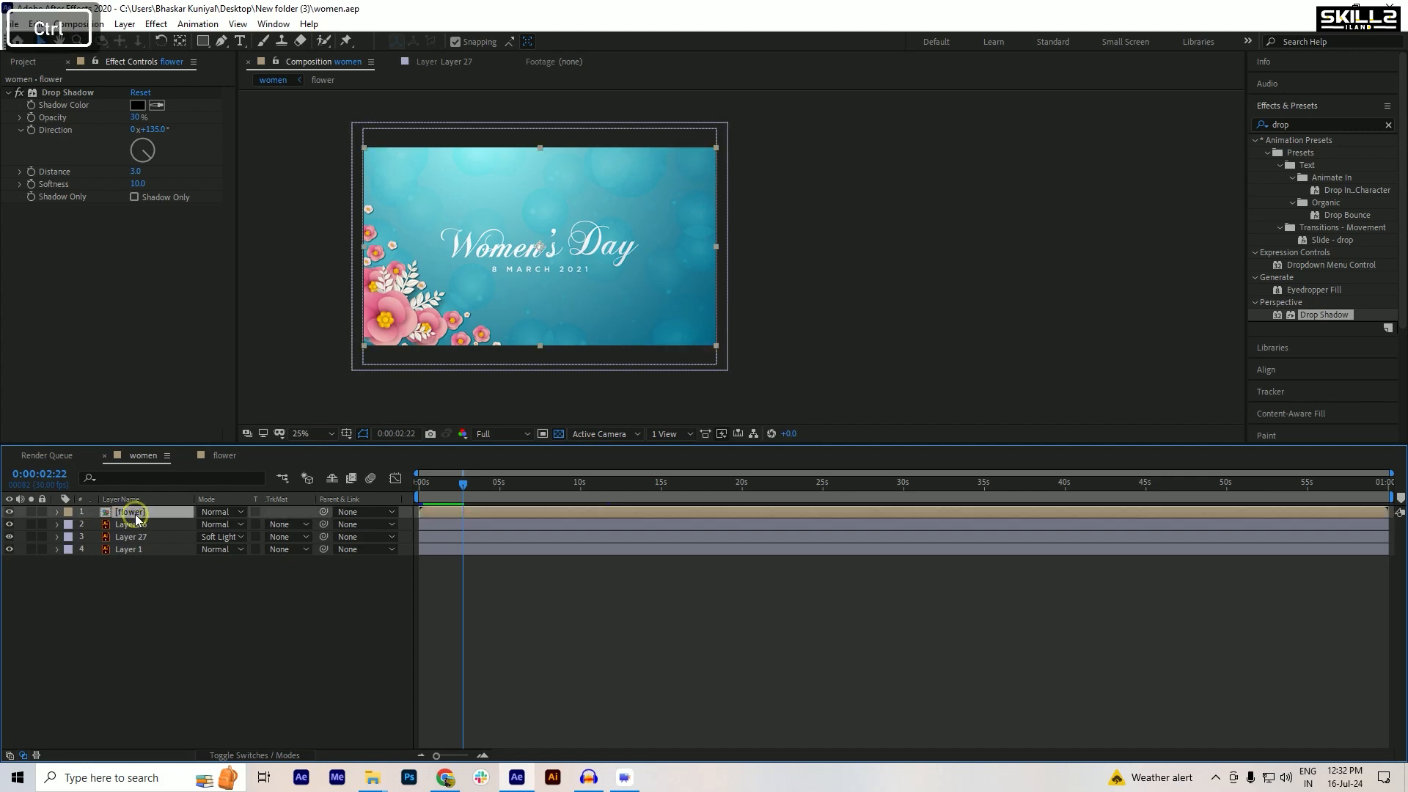
key(ctrl+d)
right_click(135, 520)
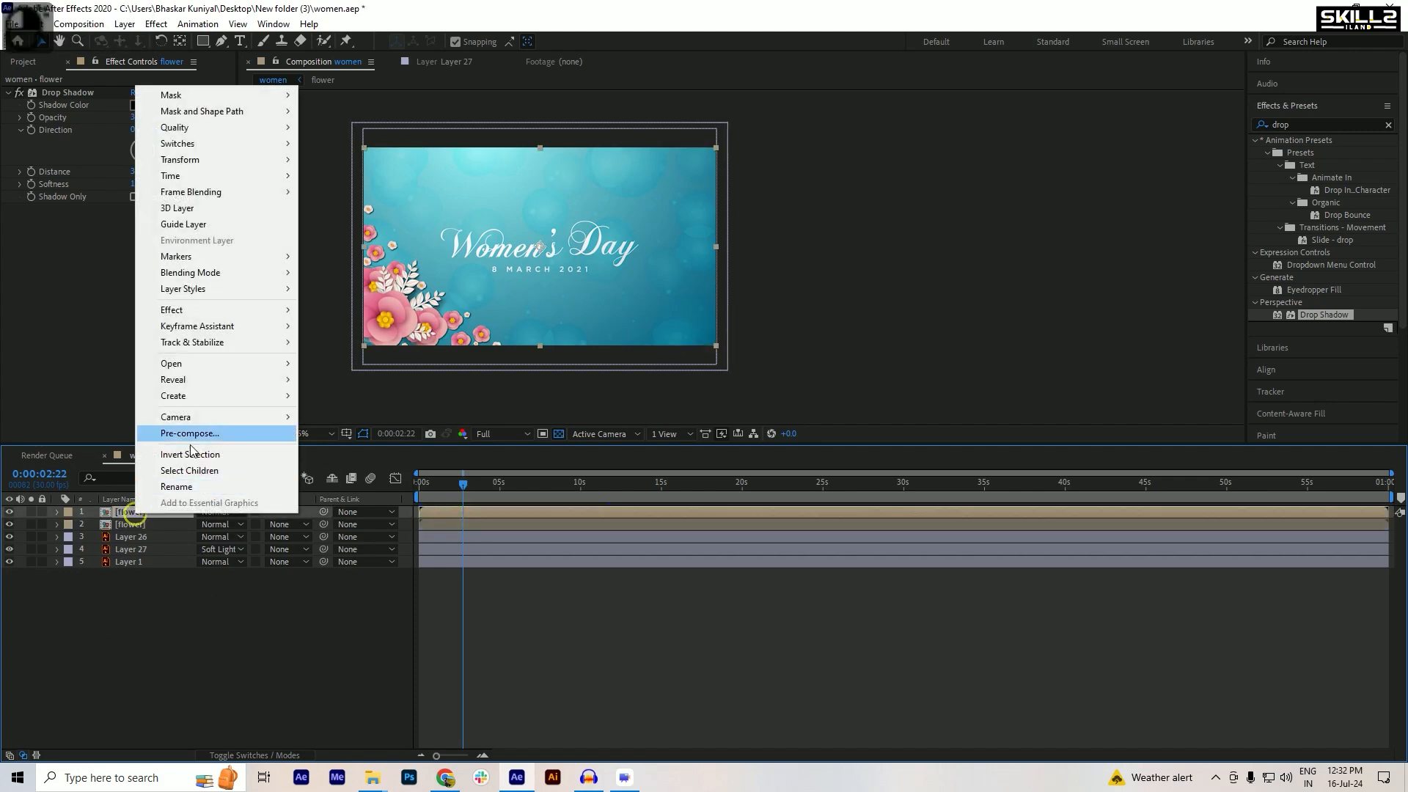
mouse_move(260, 317)
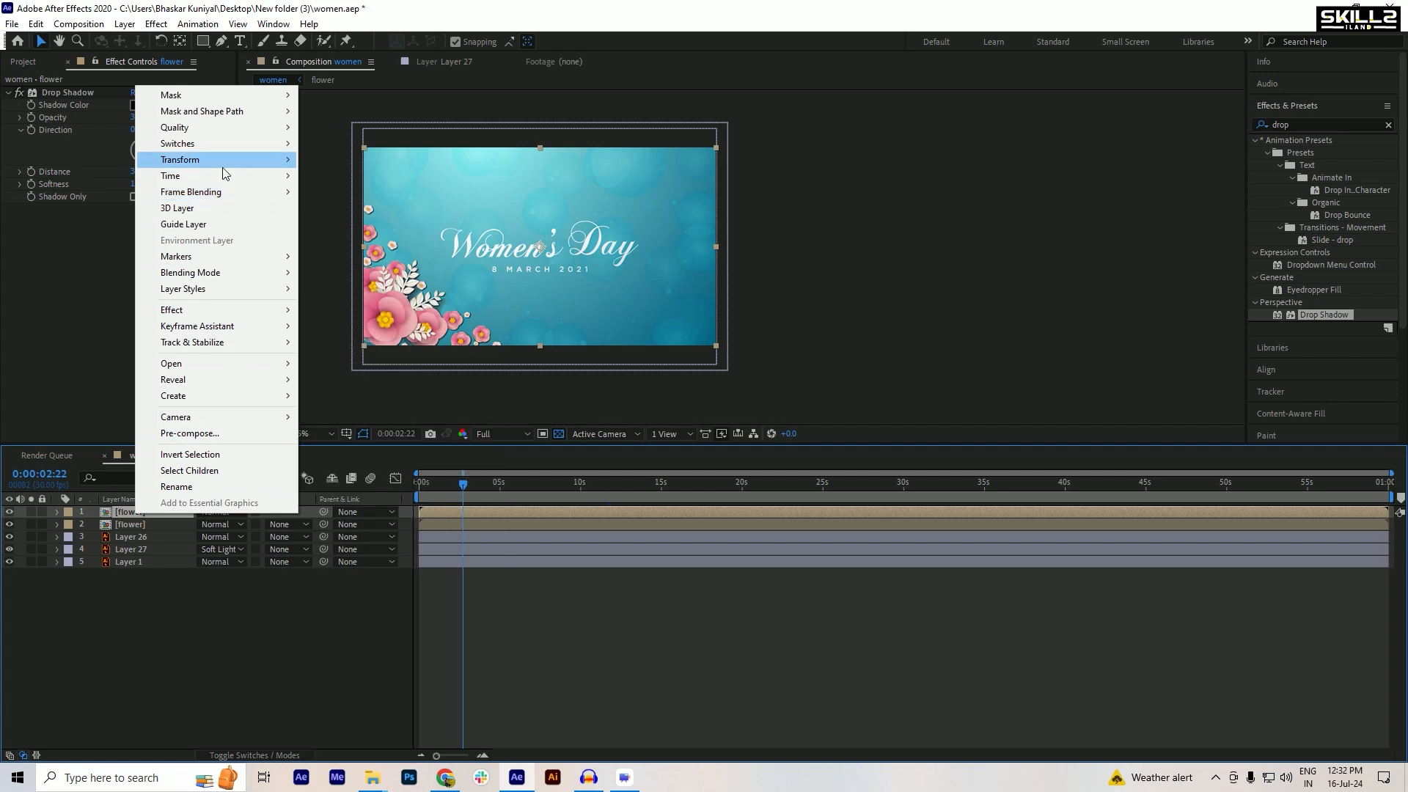
mouse_move(223, 163)
click(377, 283)
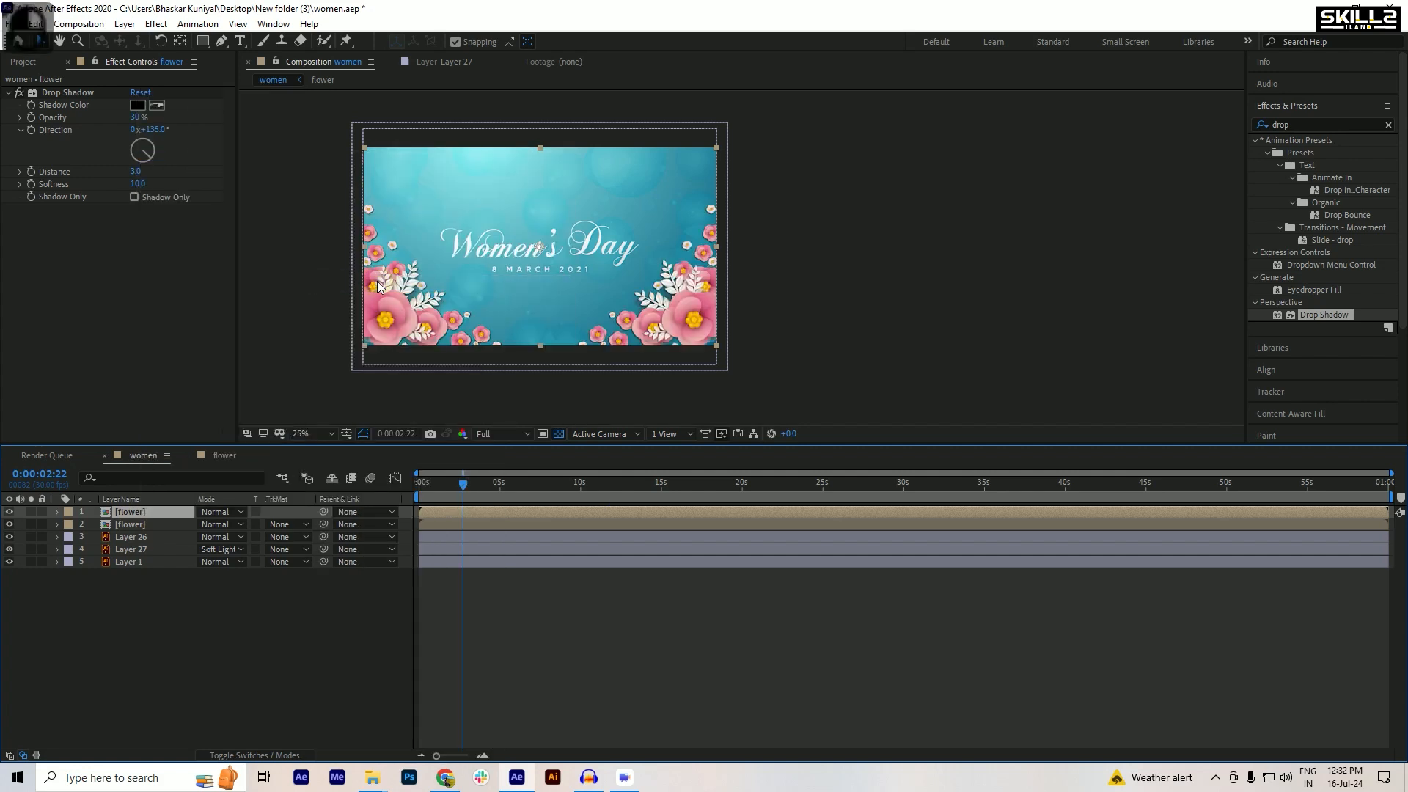
- Flip the duplicated flower layer vertically and save the project
right_click(121, 515)
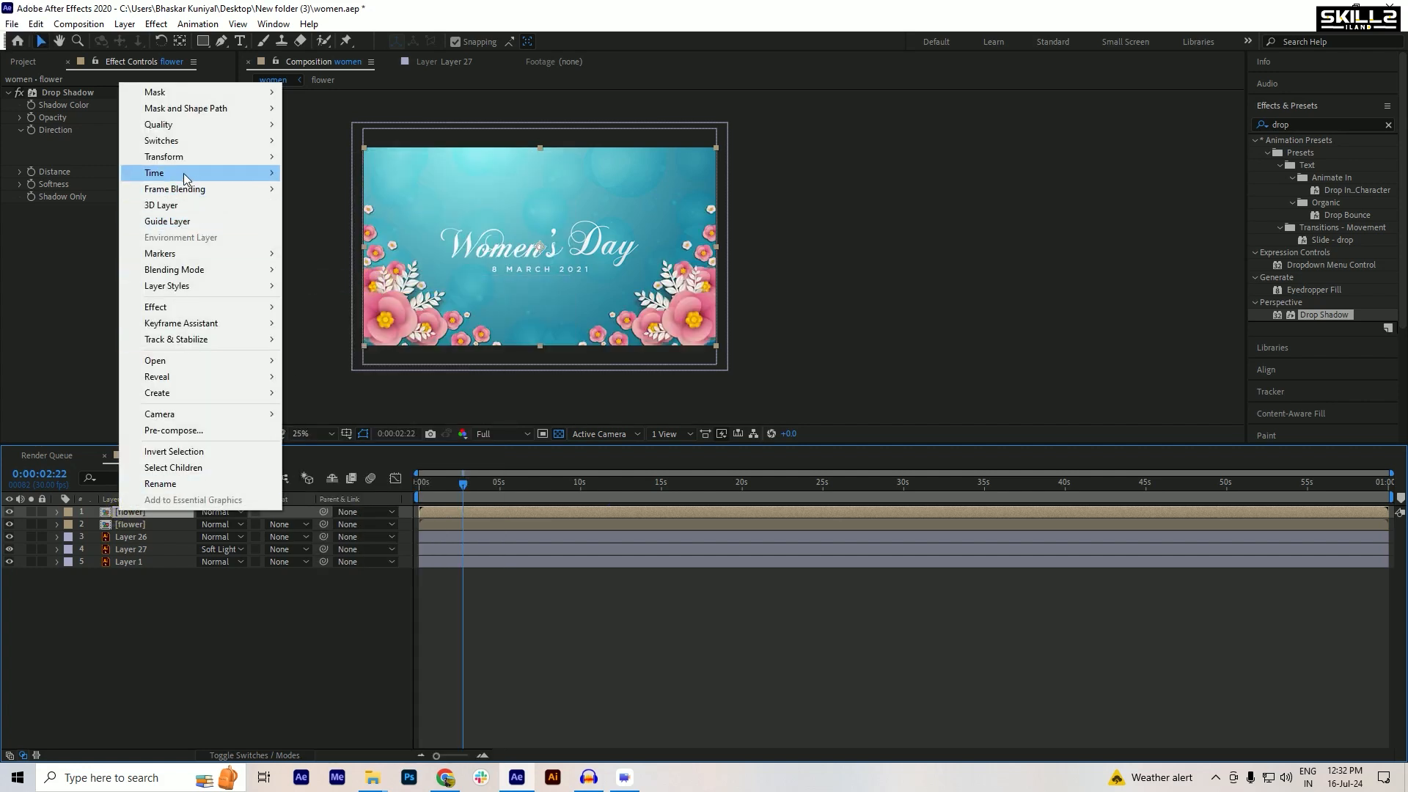
mouse_move(184, 159)
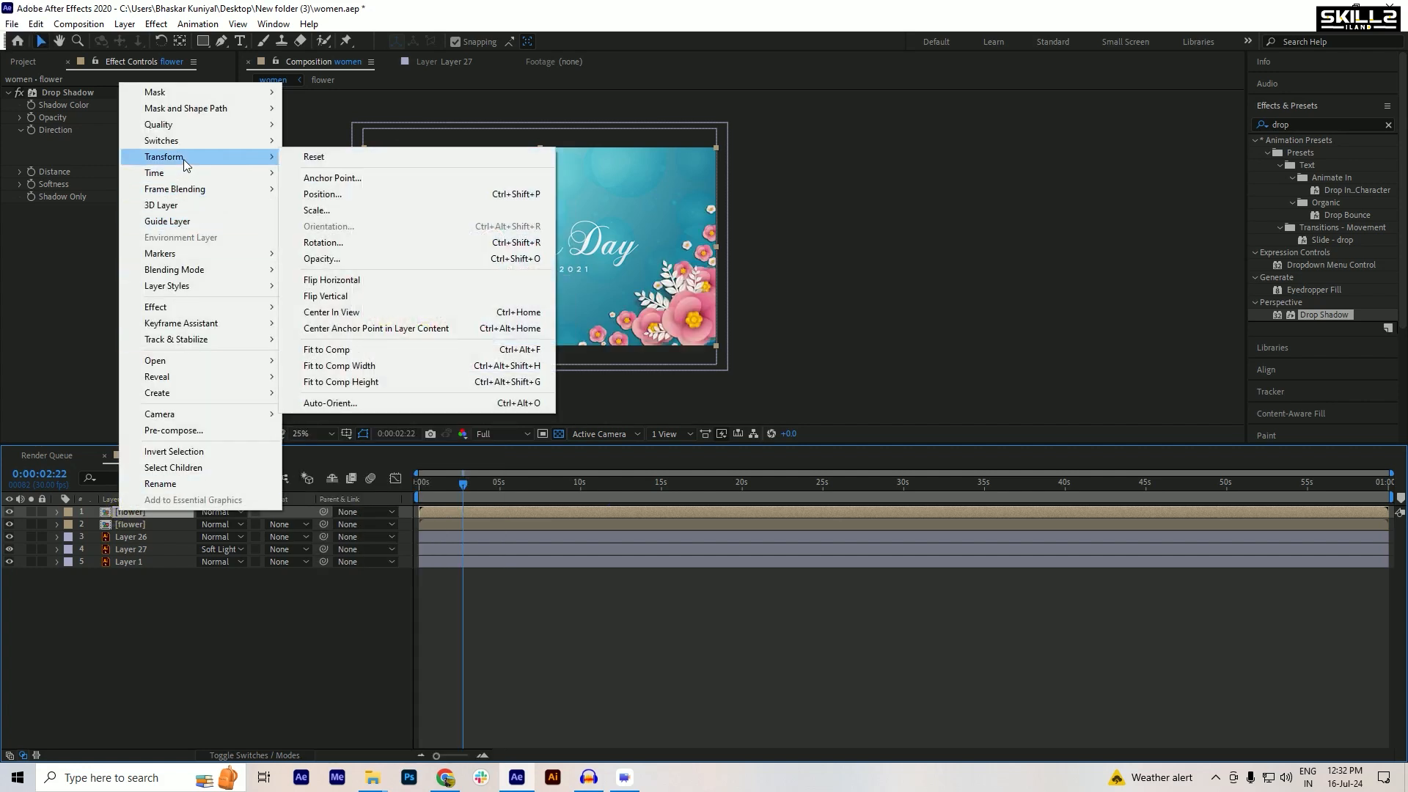
click(342, 296)
click(789, 204)
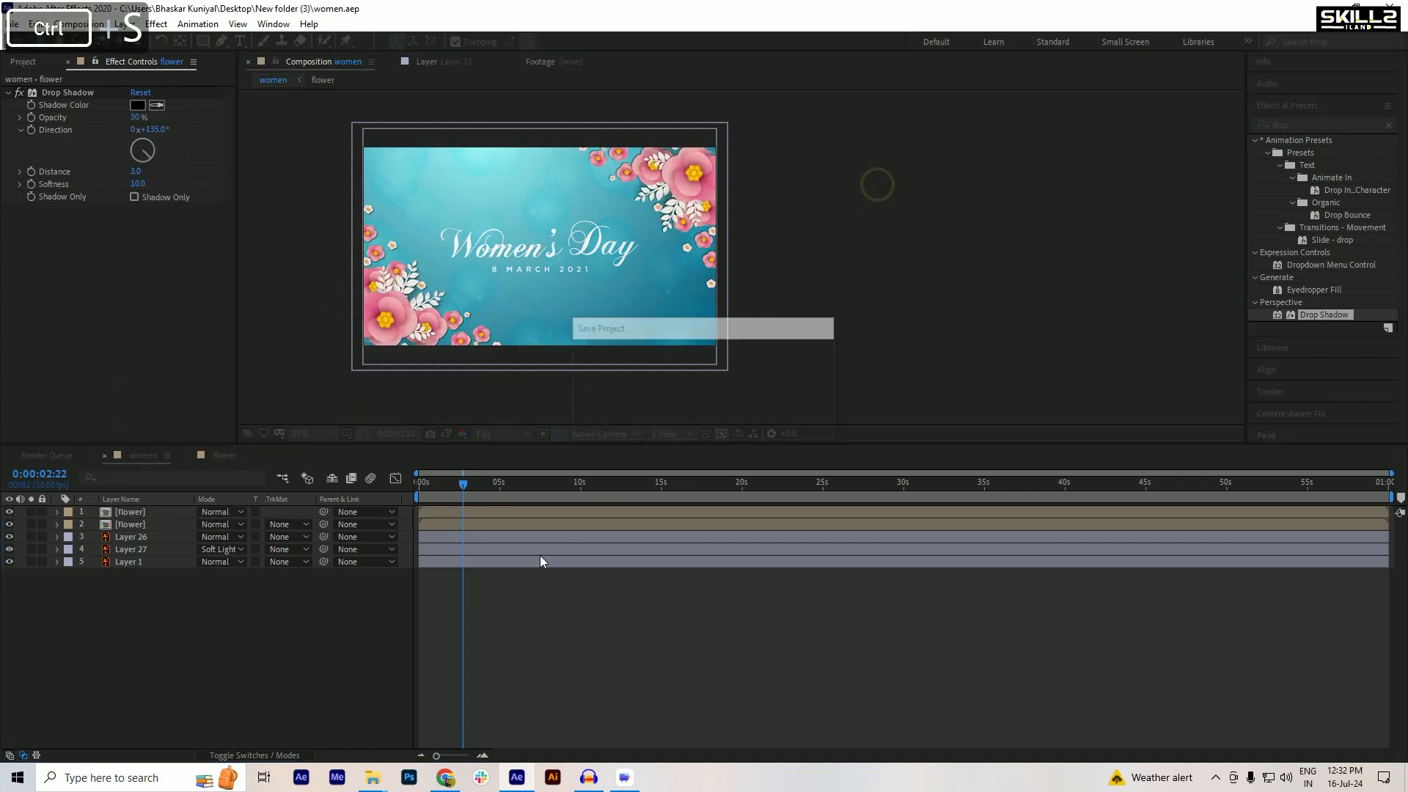
- Play the women composition from the start to review both animated flower clusters, and save the project
key(space)
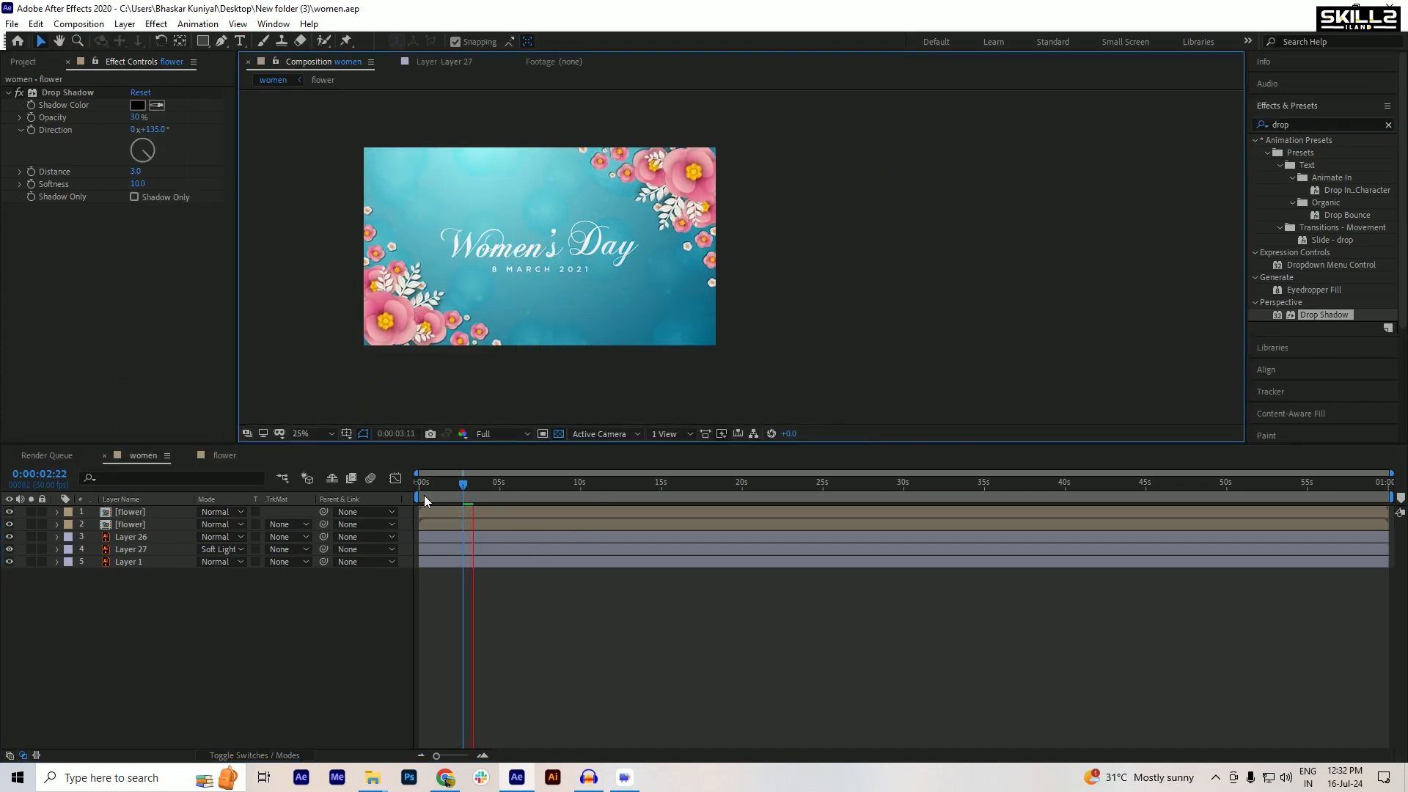
drag(440, 487, 419, 487)
key(space)
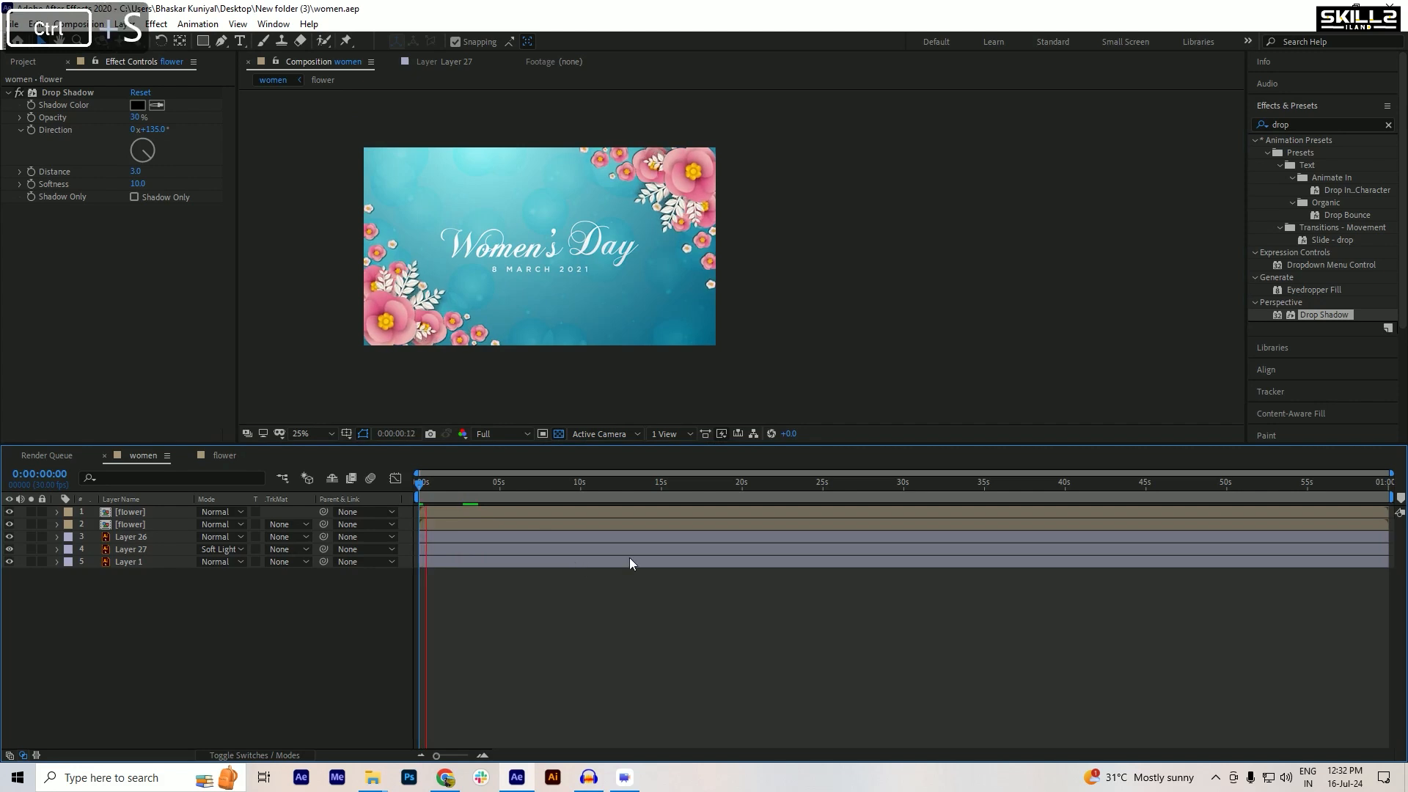
scroll(344, 229, up, 2)
key(ctrl+s)
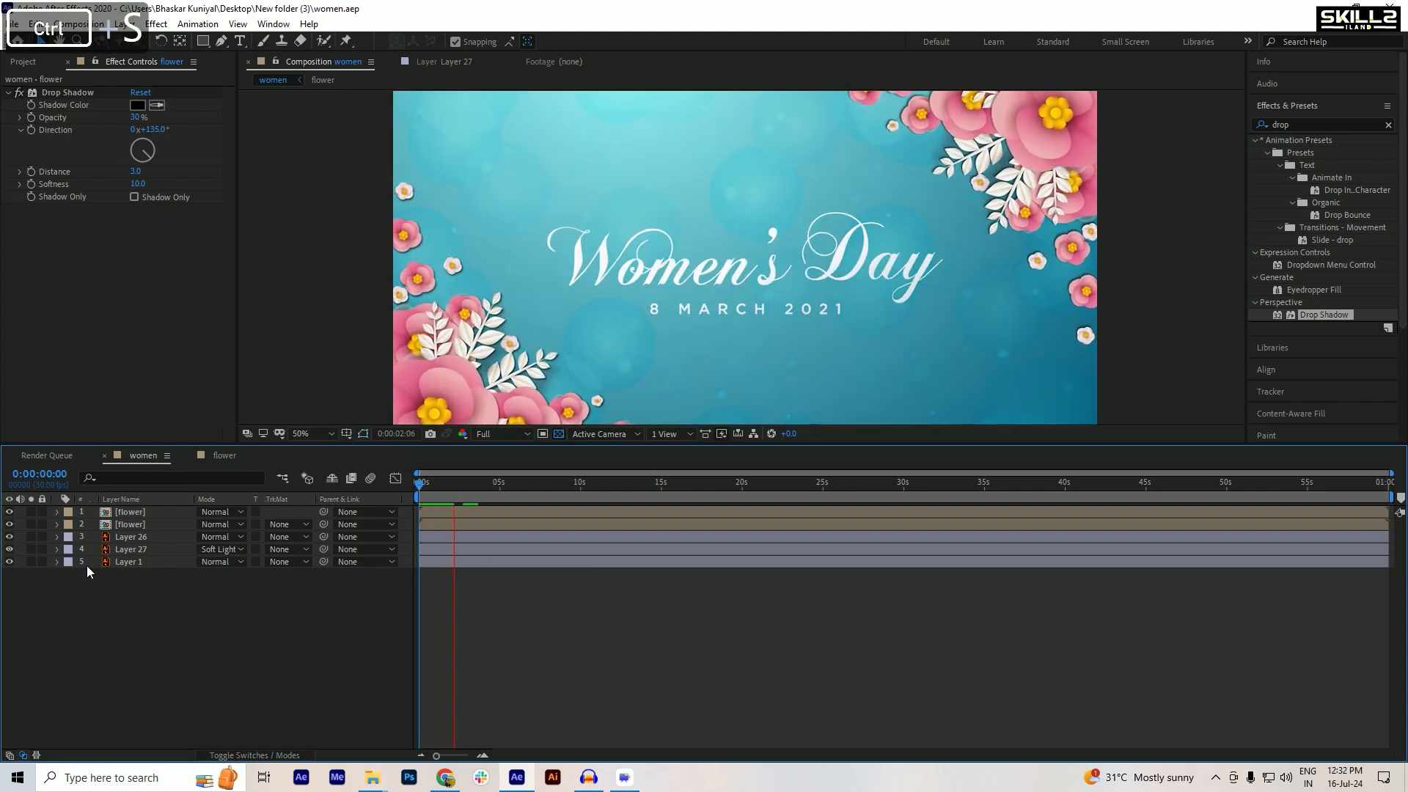
click(95, 629)
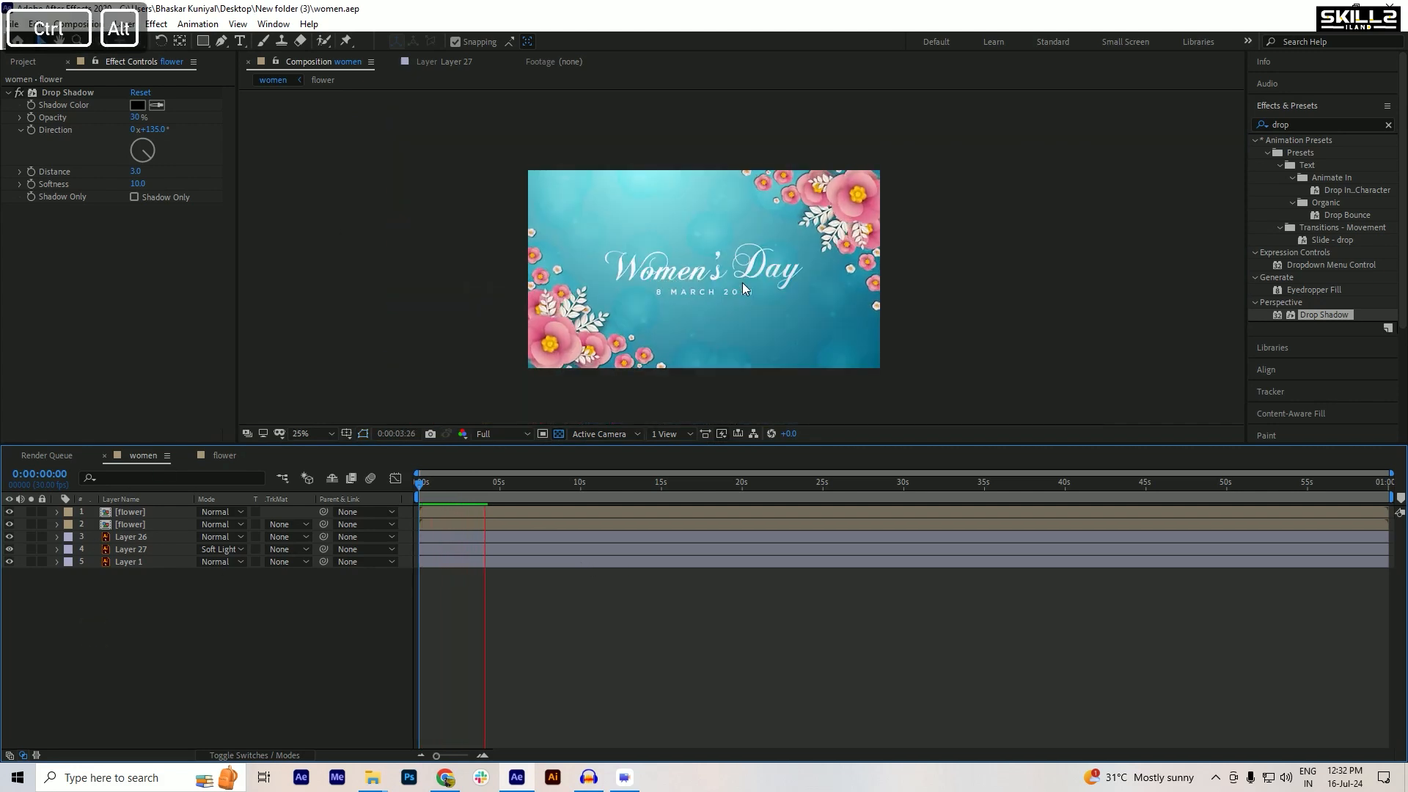
scroll(779, 285, up, 2)
scroll(698, 279, down, 2)
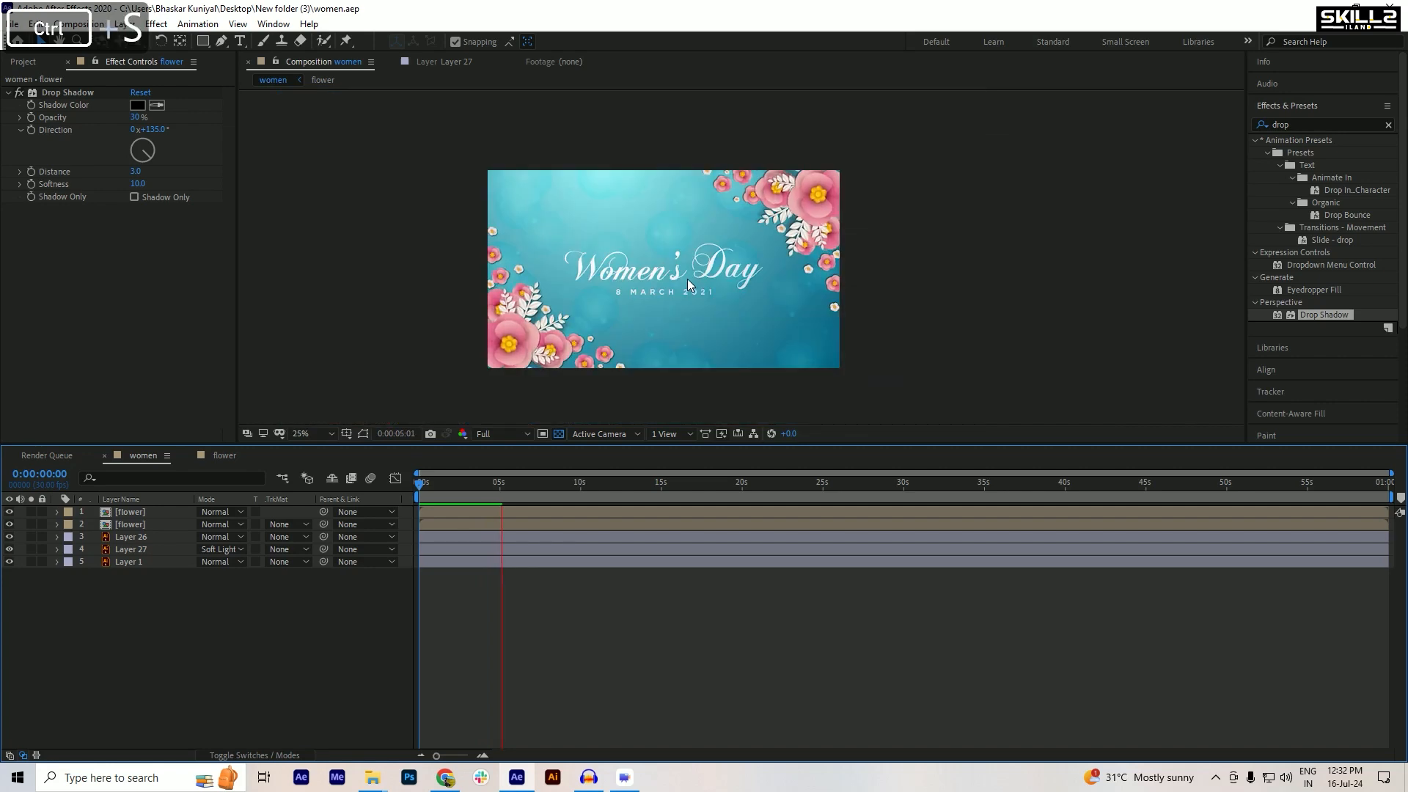
key(ctrl+s)
click(155, 637)
key(space)
key(space)
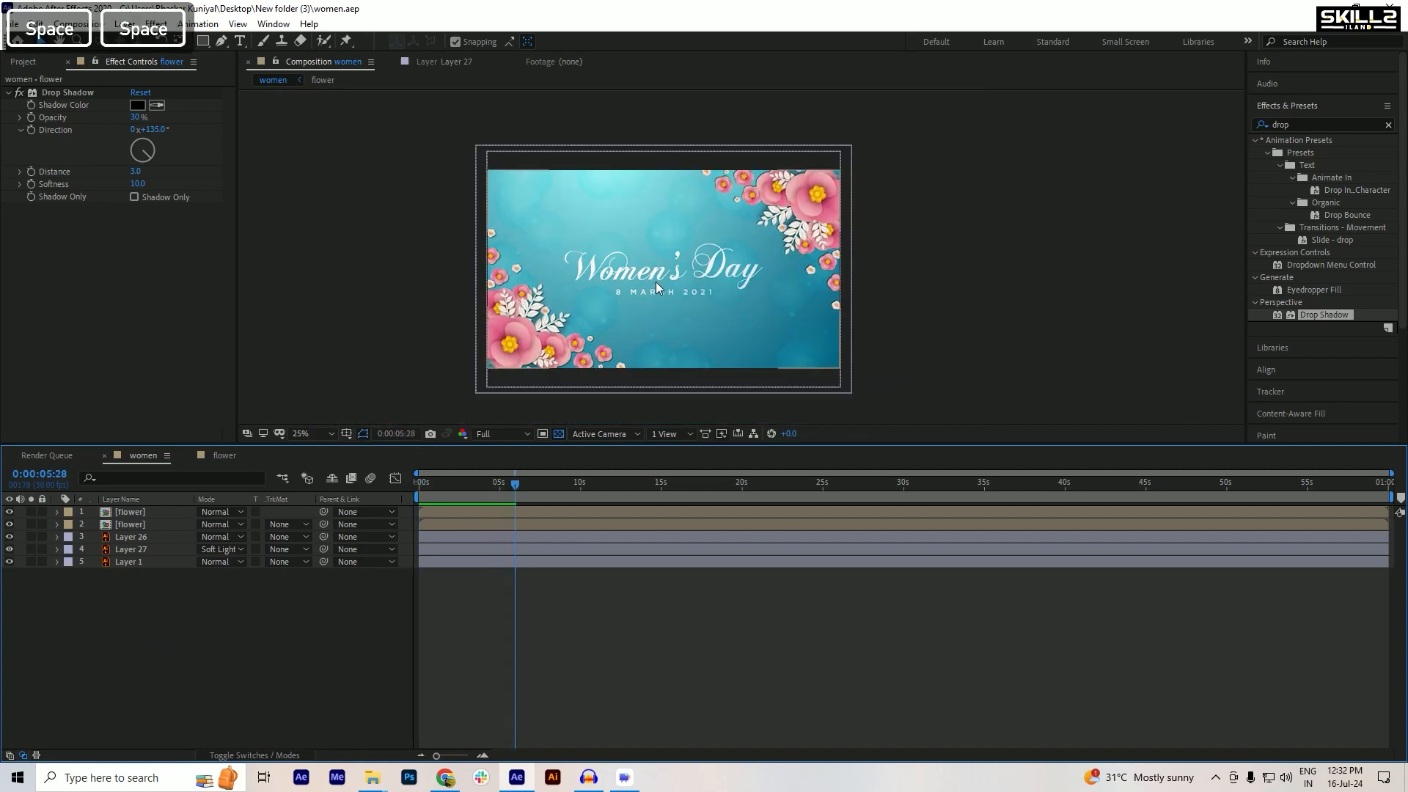
key(ctrl+s)
scroll(634, 274, up, 2)
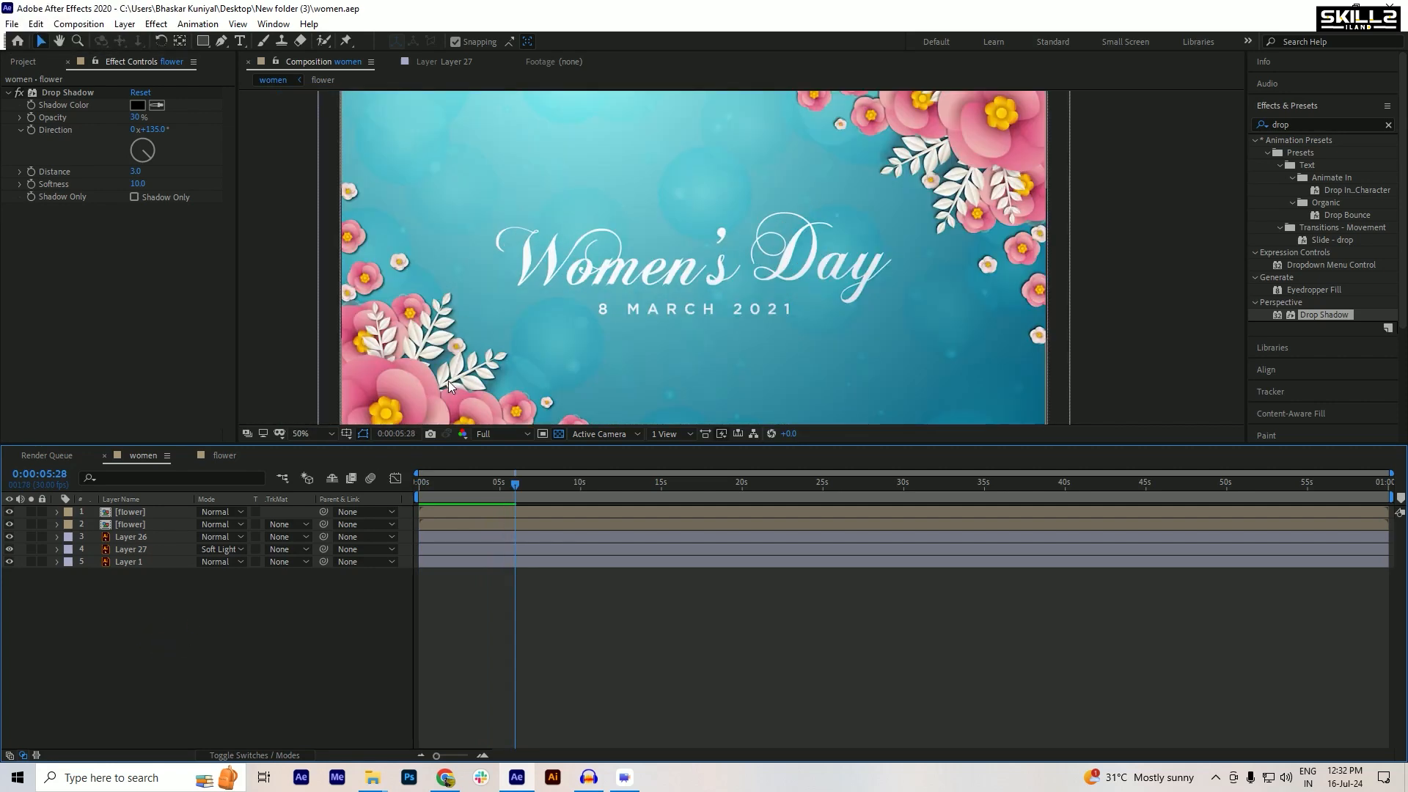
click(149, 639)
key(ctrl+s)
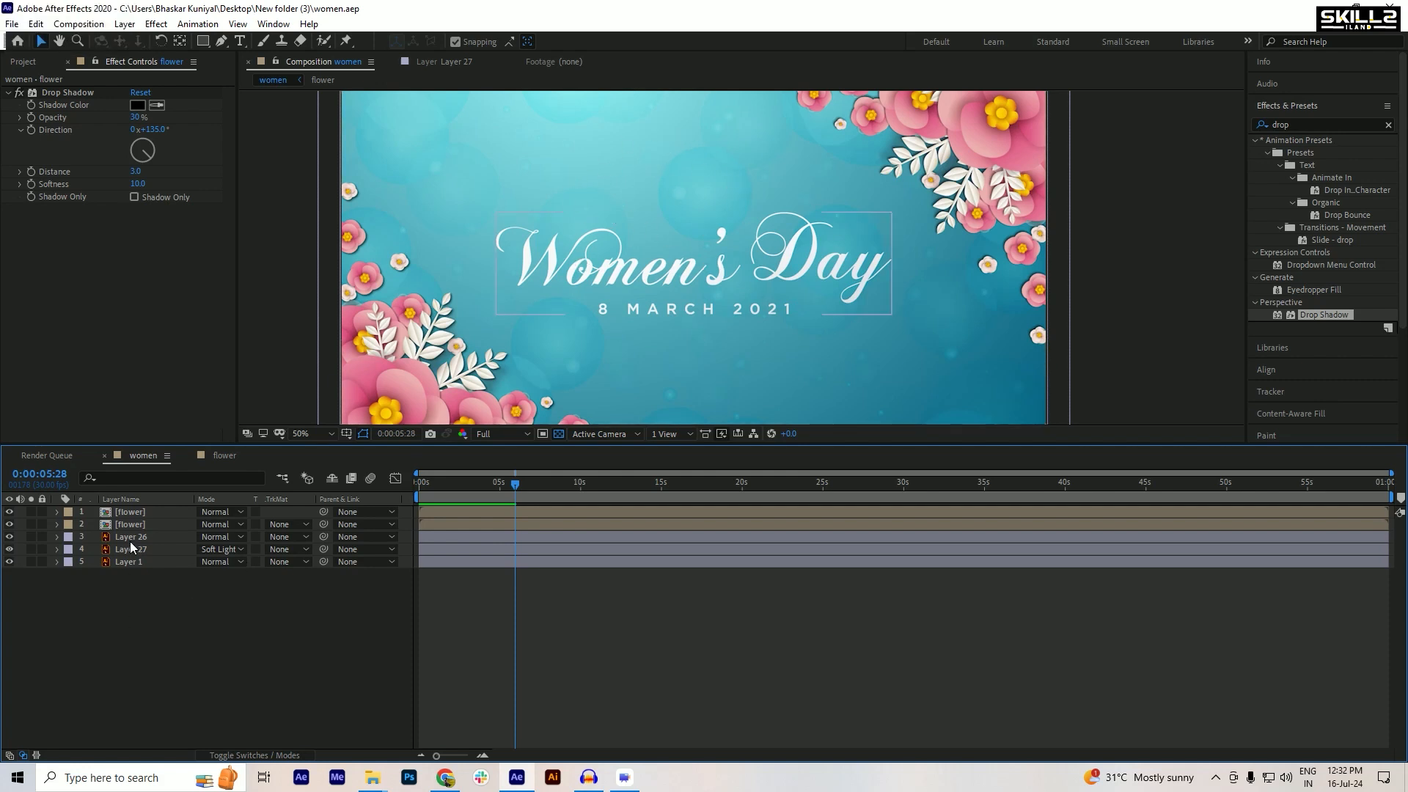
- Examine Layer 1 and Layer 26, switching Layer 26's visibility off and back on to see what it contains
click(122, 566)
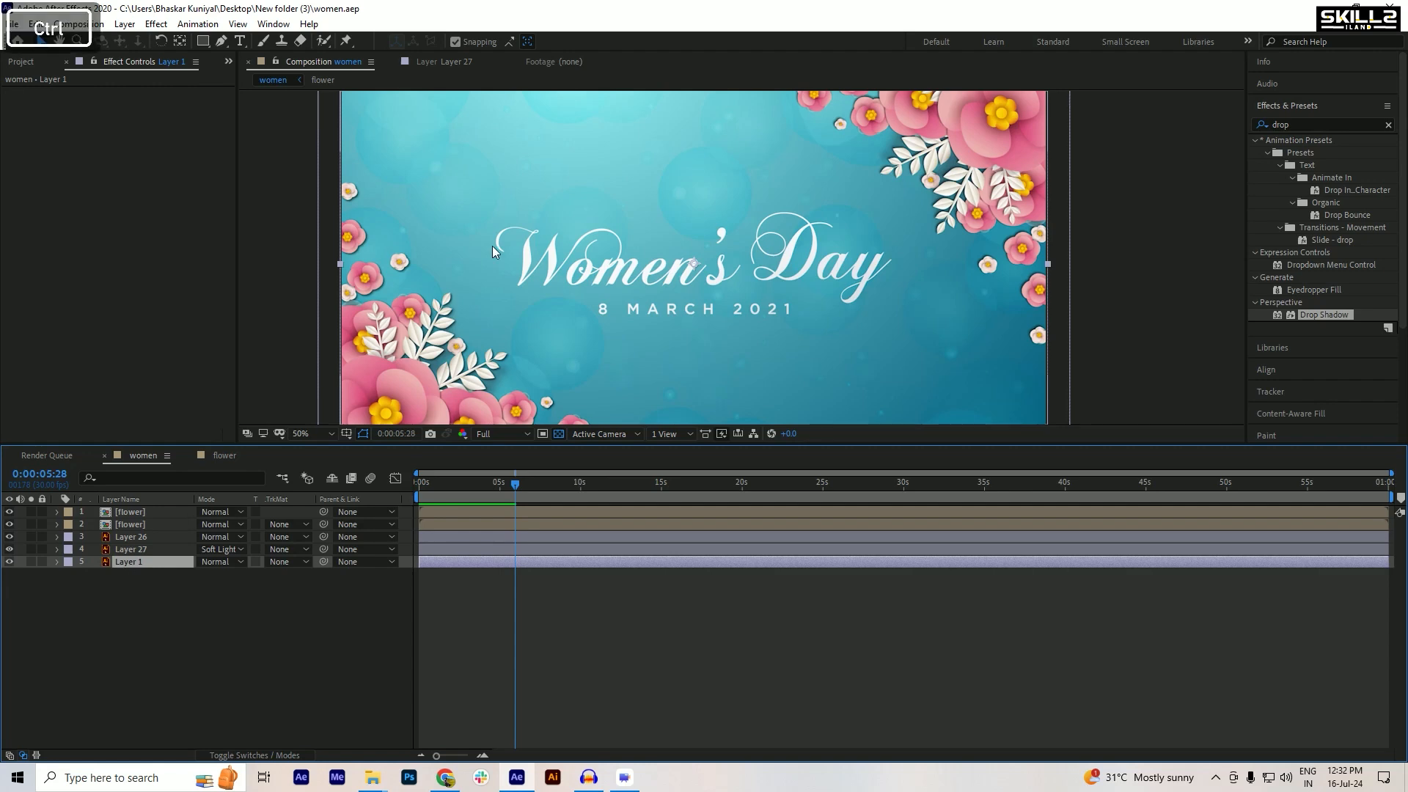
key(ctrl+s)
scroll(574, 239, down, 2)
scroll(574, 236, up, 2)
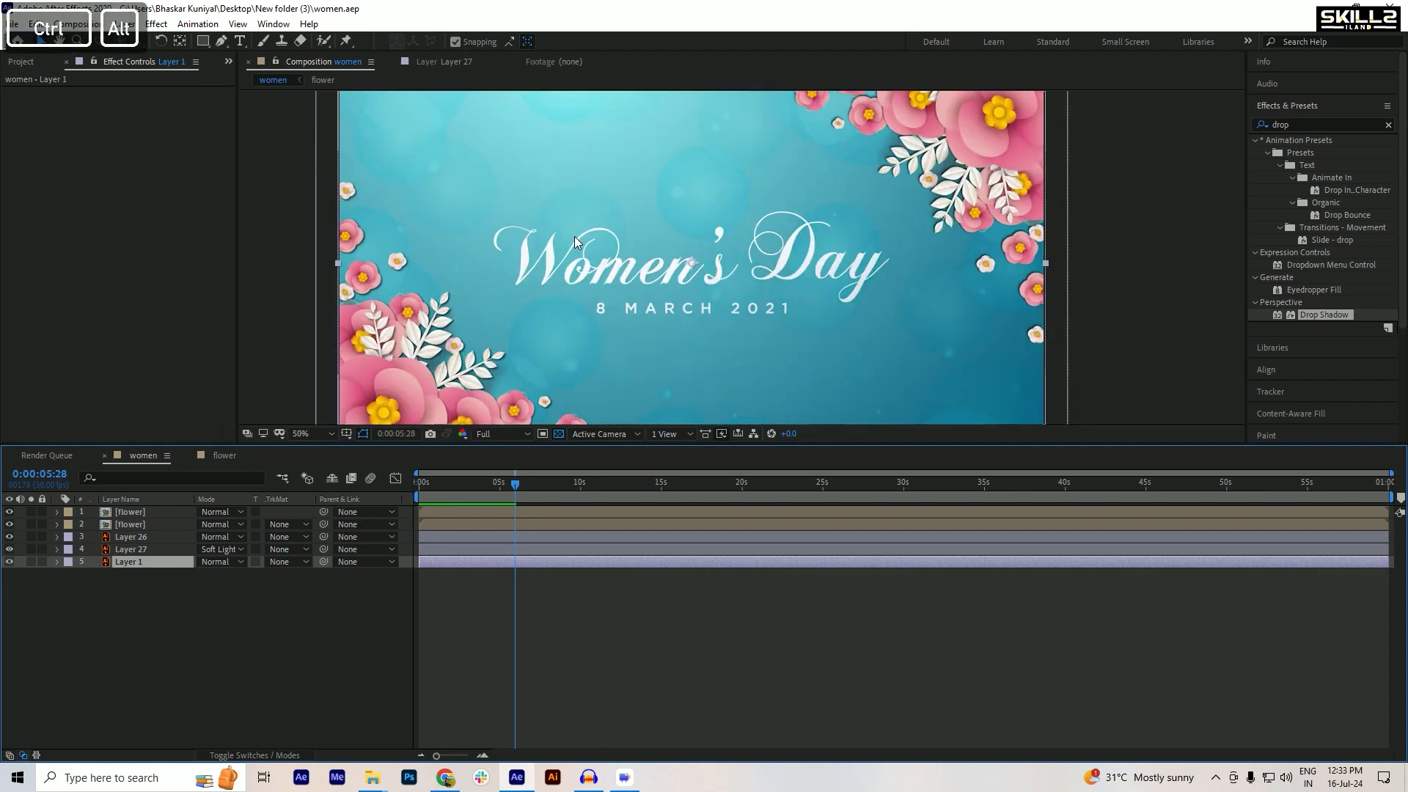
key(ctrl+s)
click(120, 537)
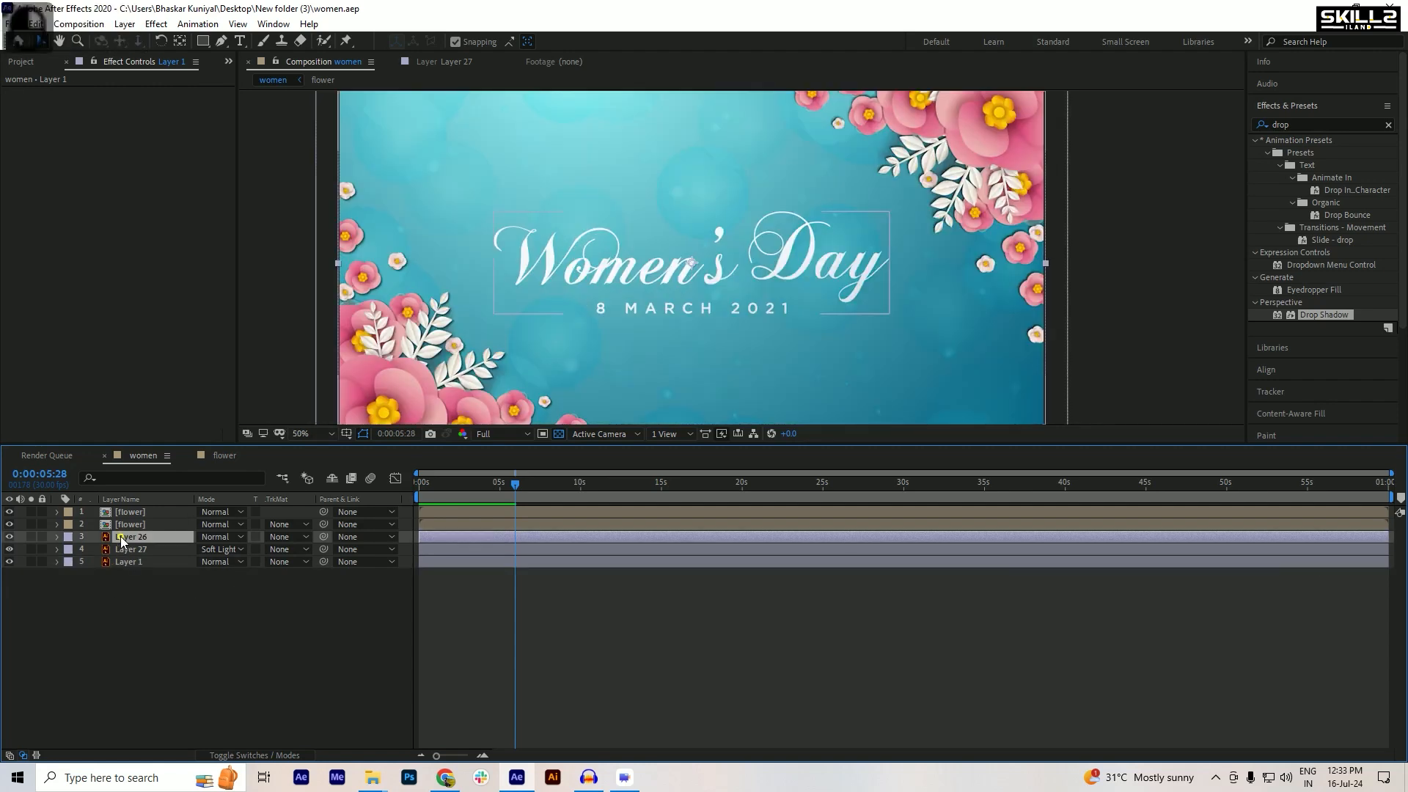
click(10, 537)
click(10, 537)
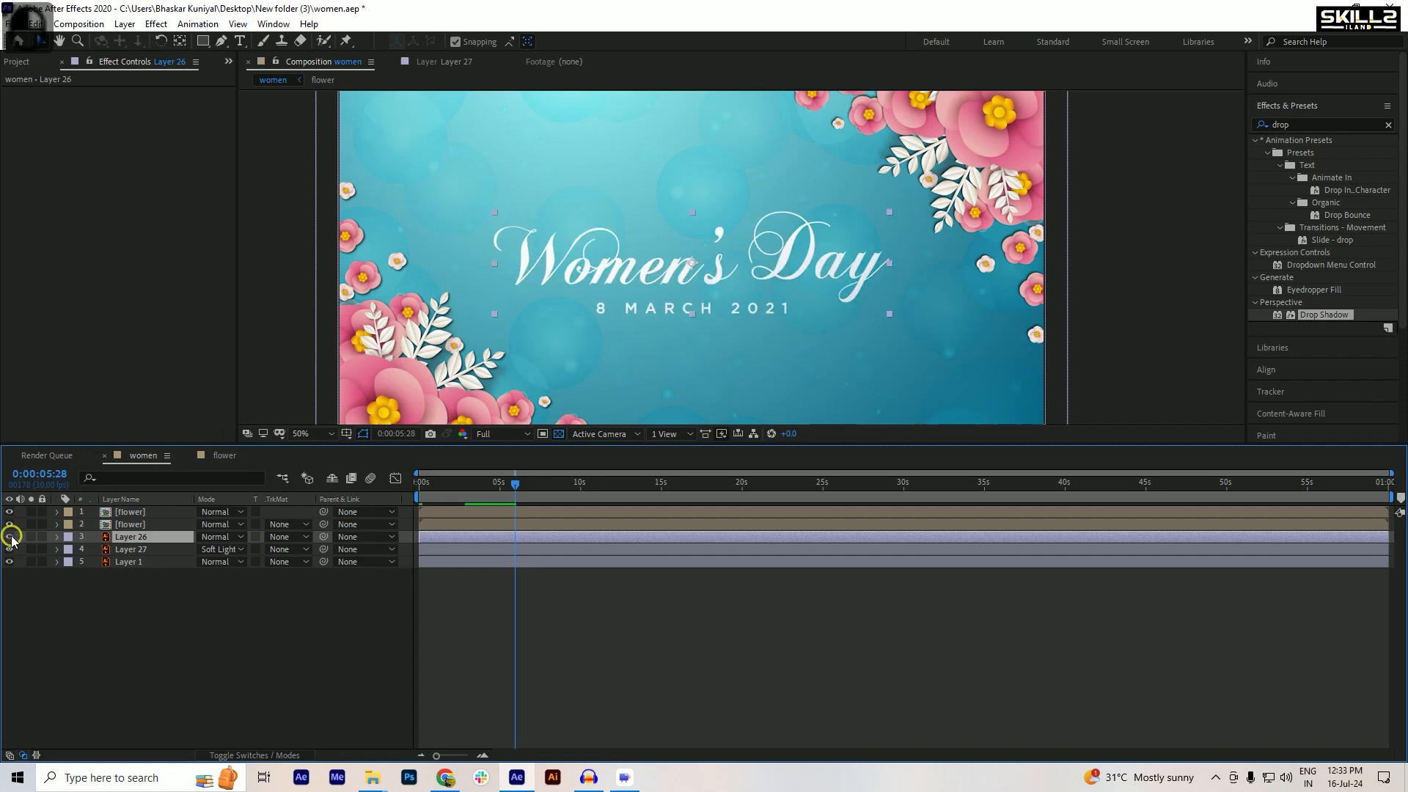
- Add a text layer reading "Women's Day" above Layer 26 and save the project
right_click(55, 650)
mouse_move(104, 491)
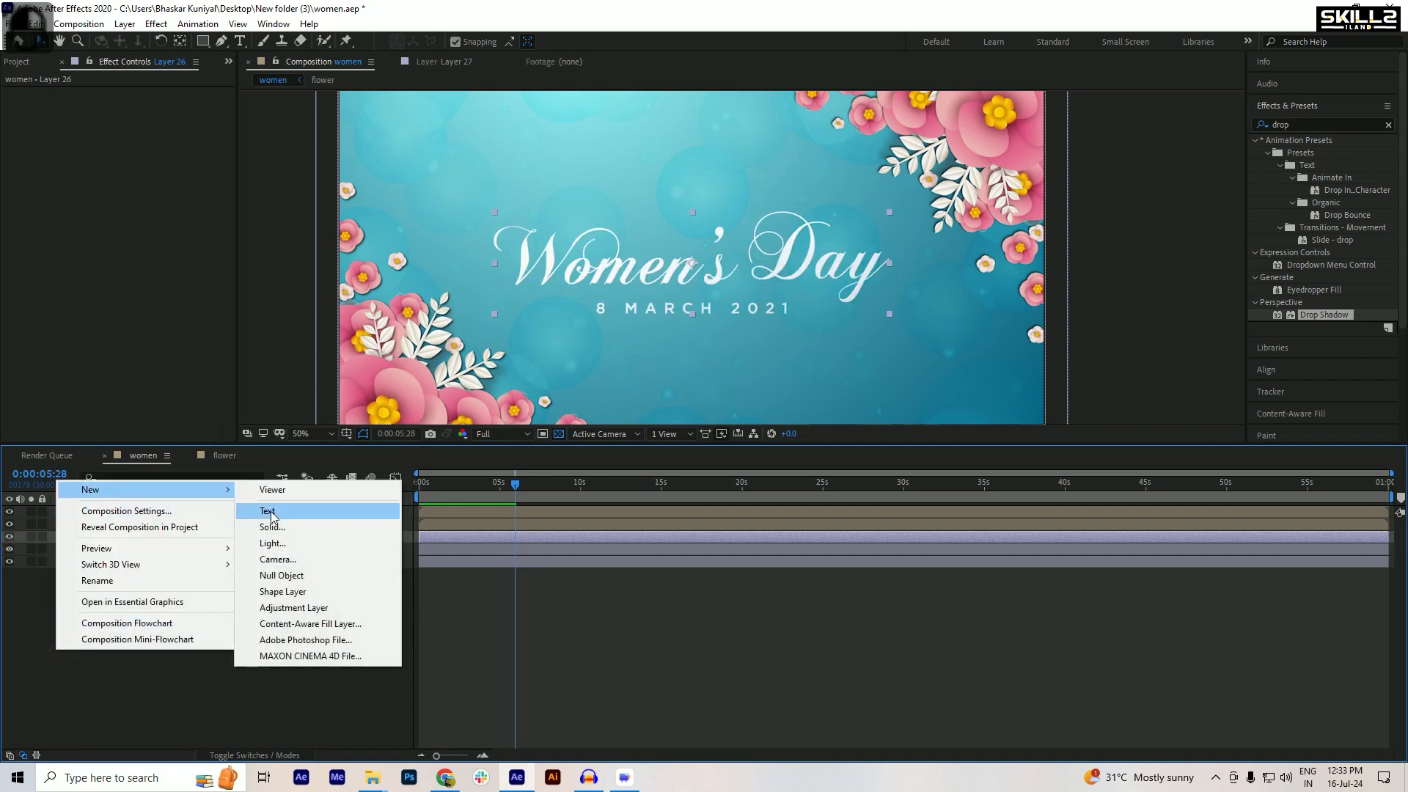
click(271, 513)
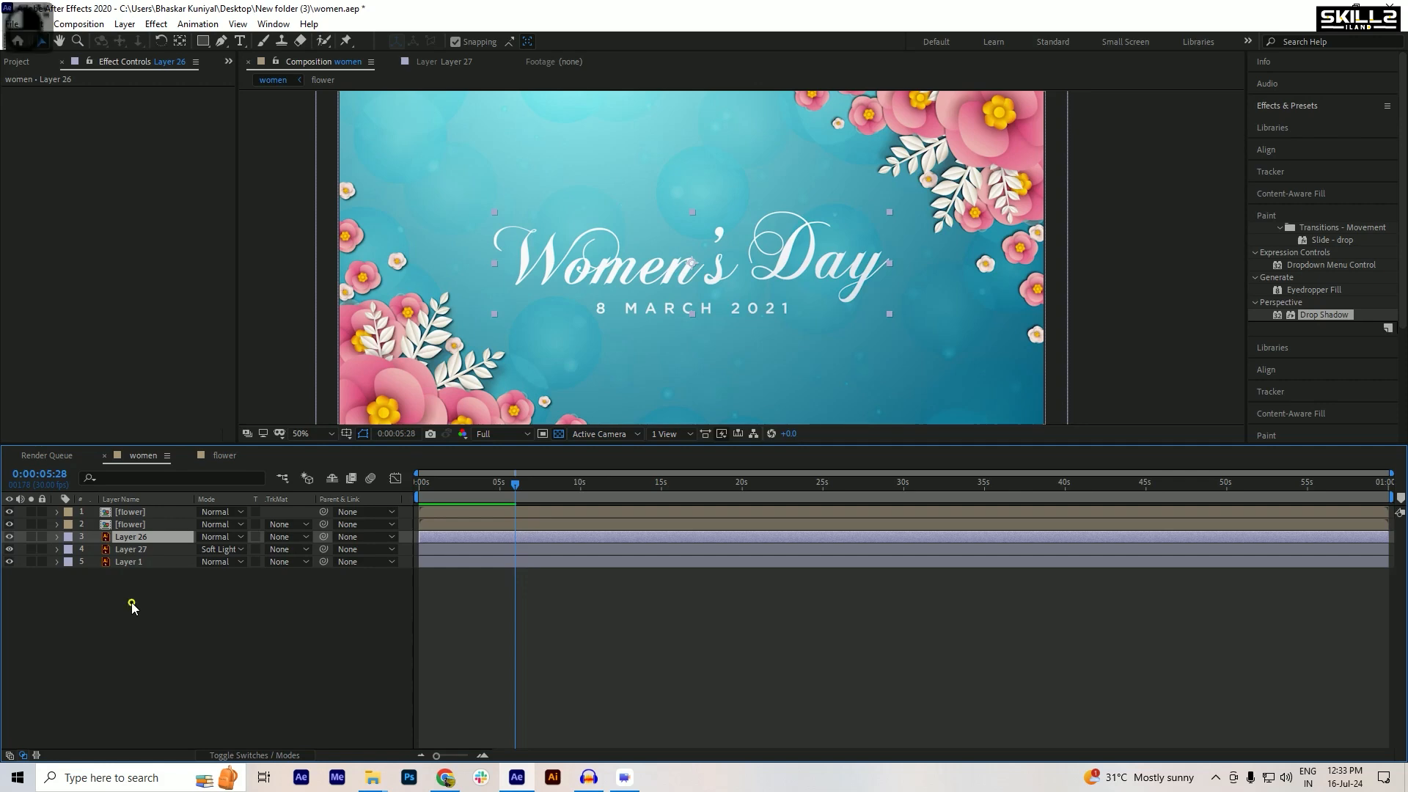
right_click(129, 535)
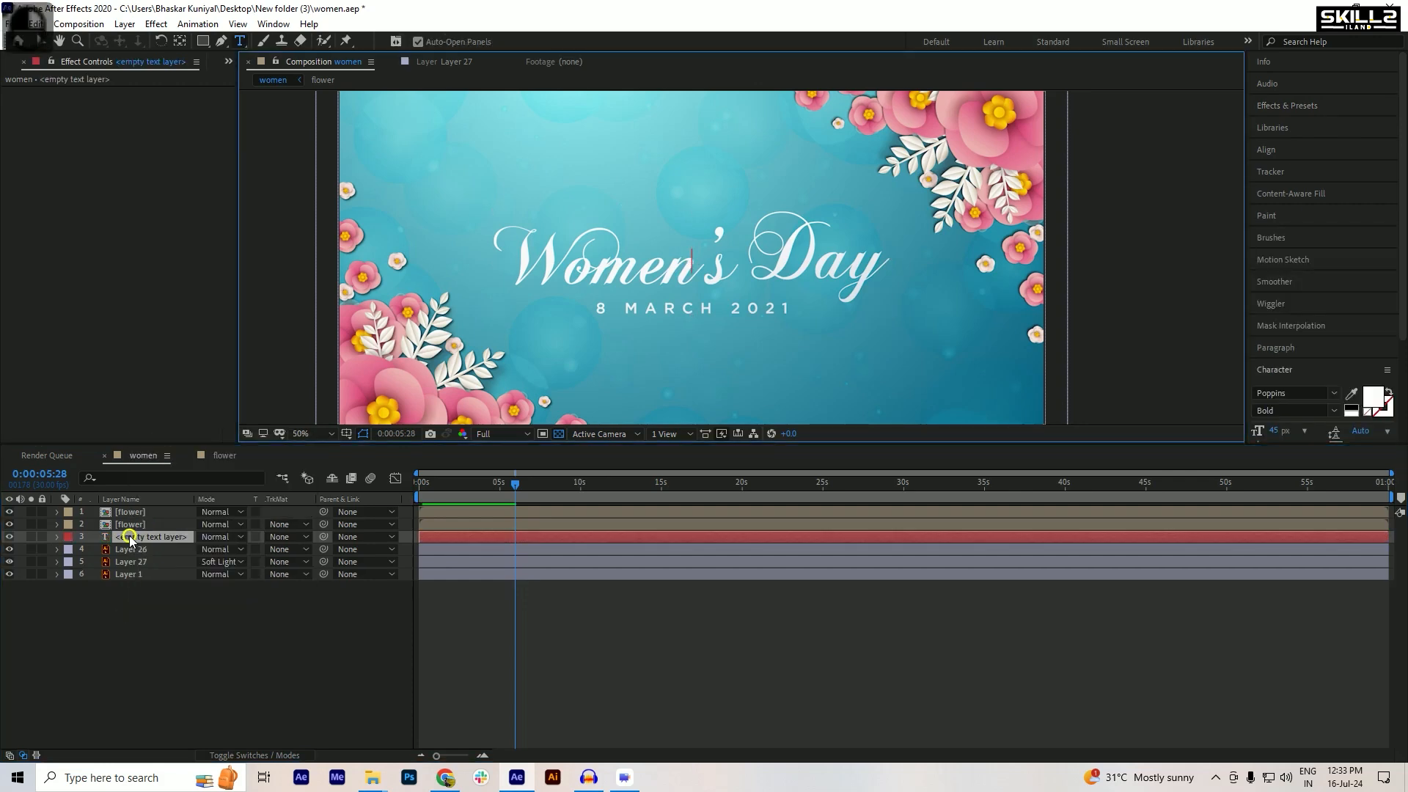
key(ctrl+a)
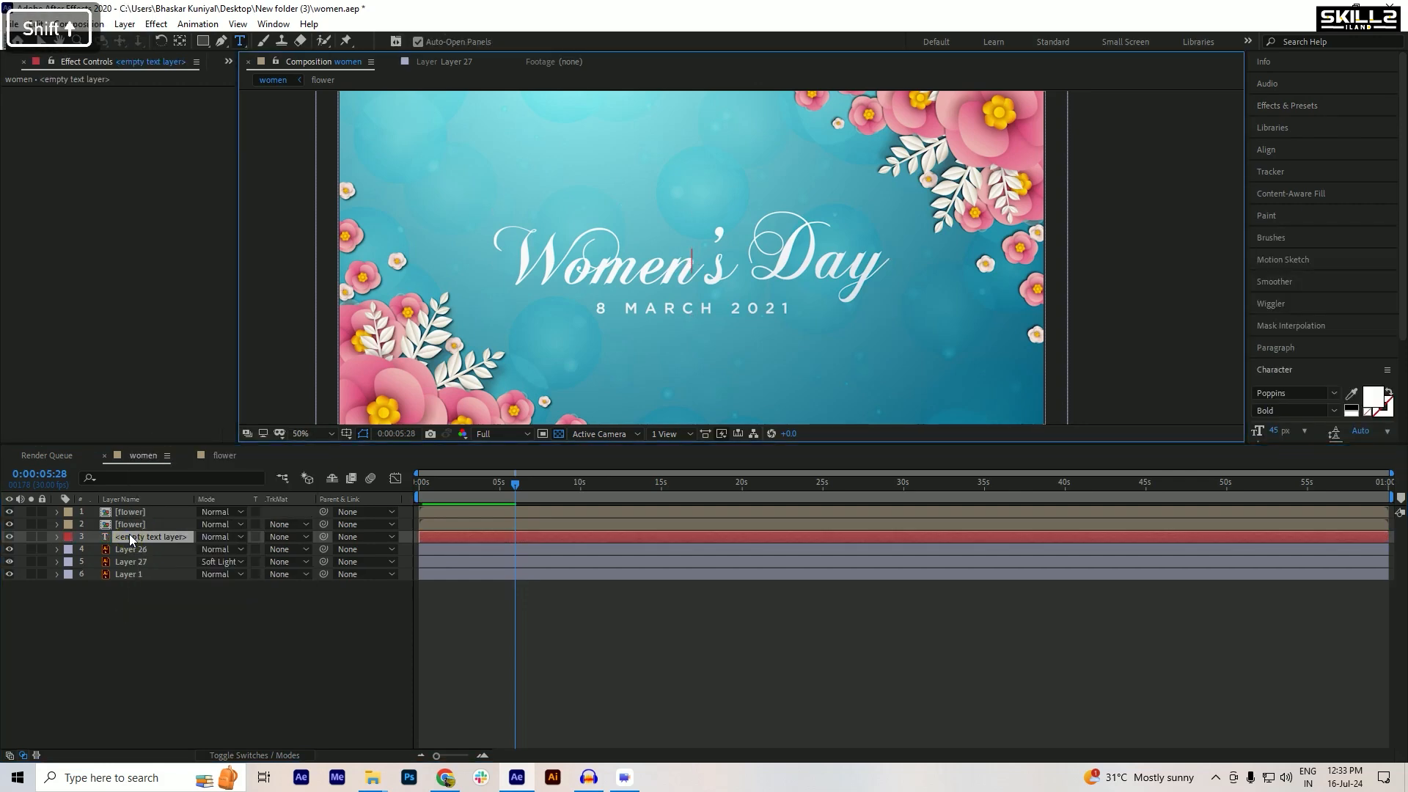
text(Women)
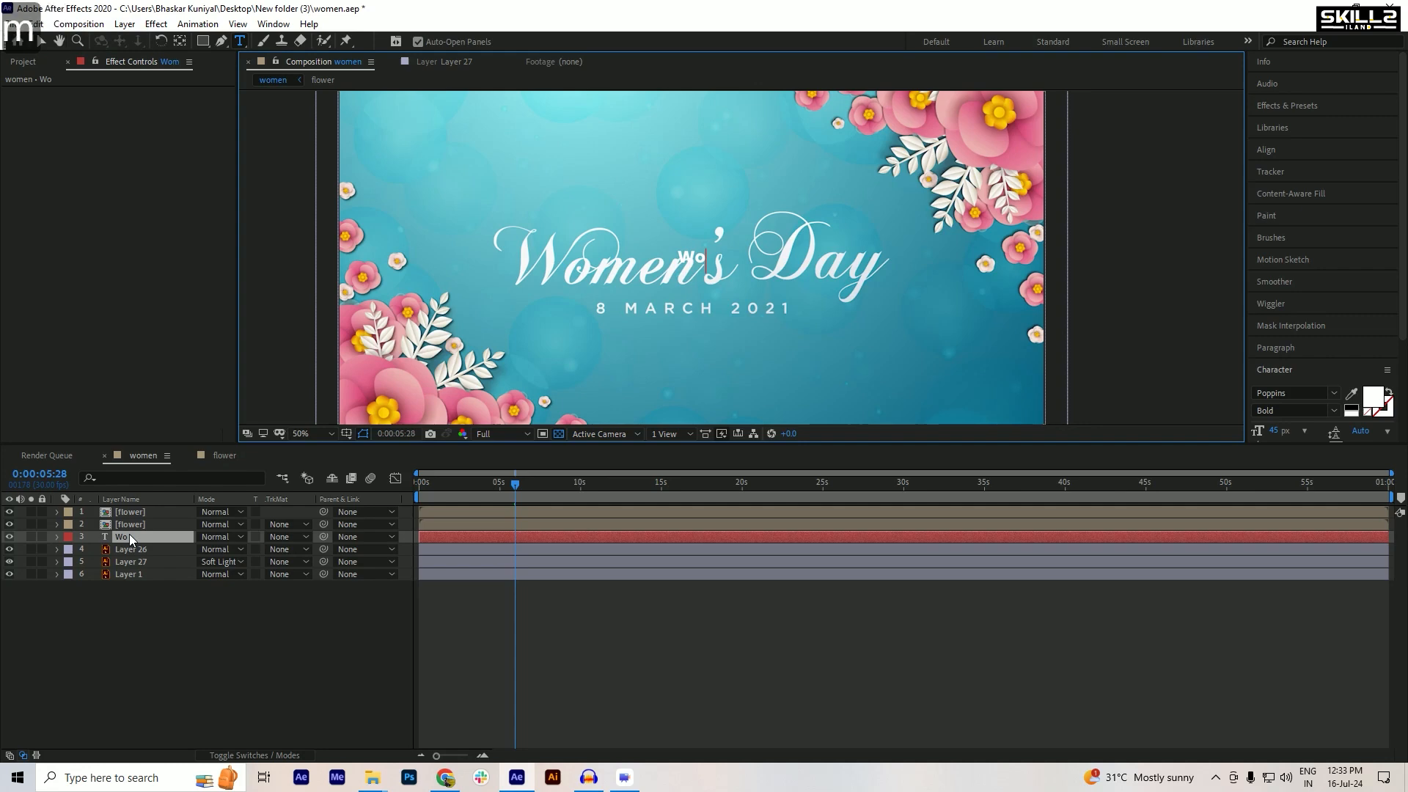
text('s)
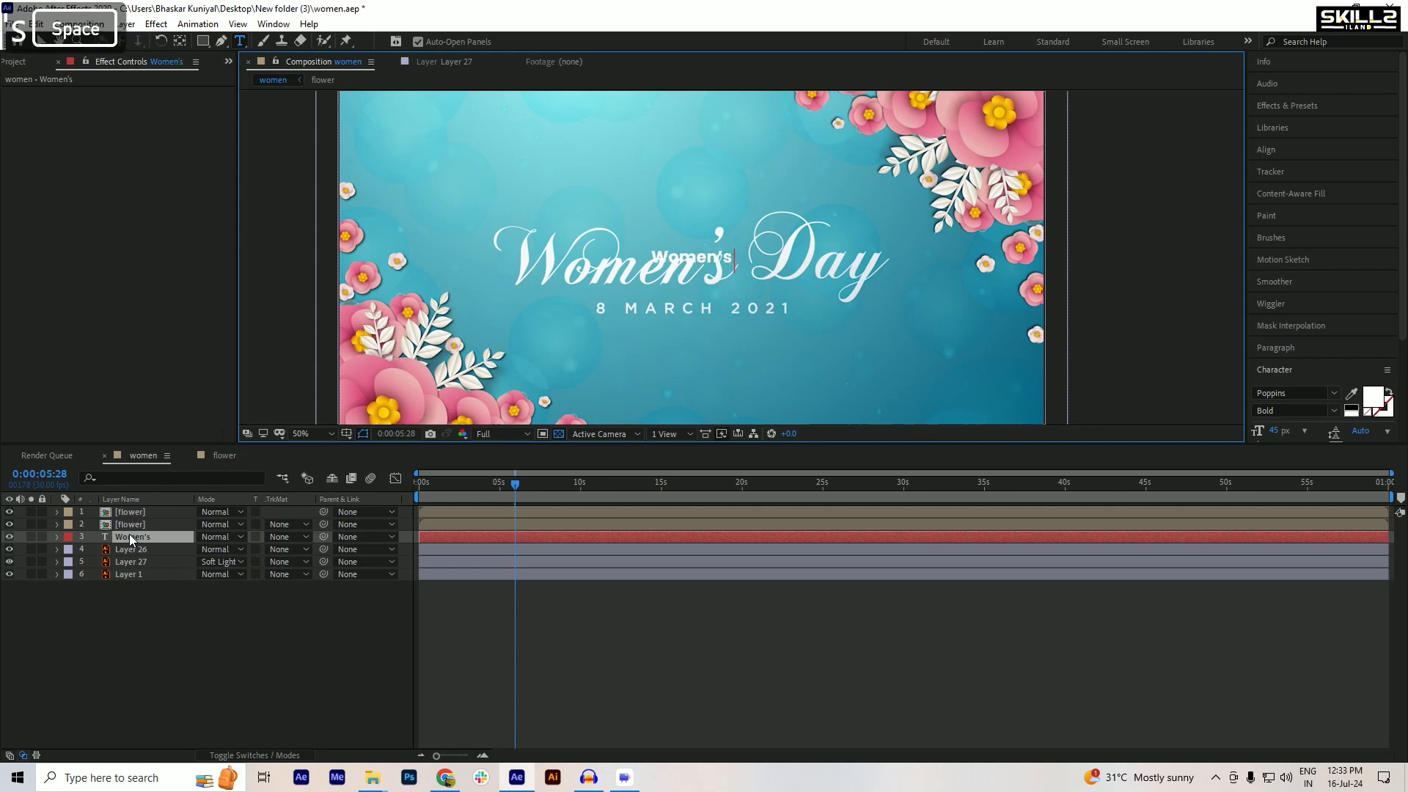
text( Day)
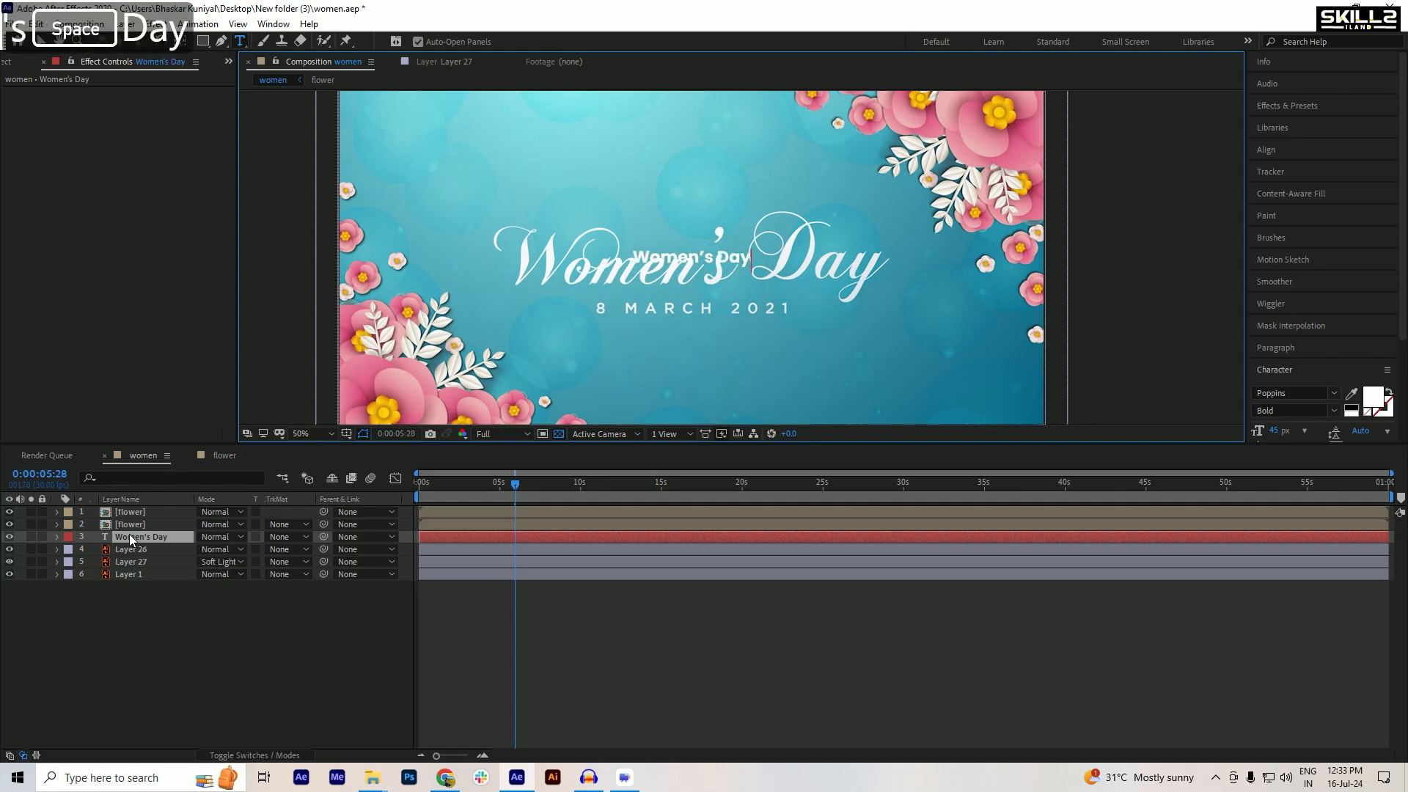
key(ctrl+s)
click(138, 584)
- Enlarge the "Women's Day" text to 137 px and hide Layer 26 behind it
click(141, 538)
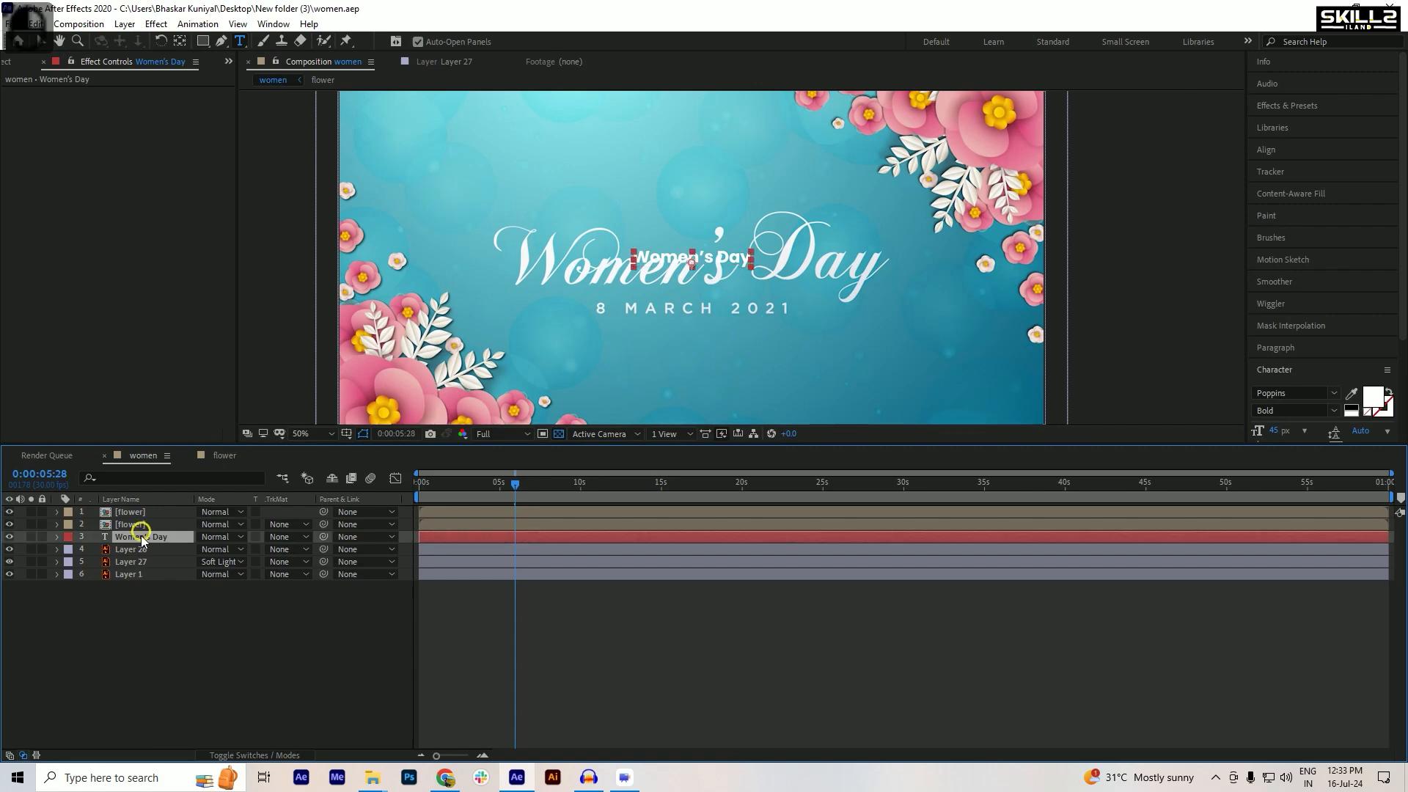
scroll(1305, 319, down, 4)
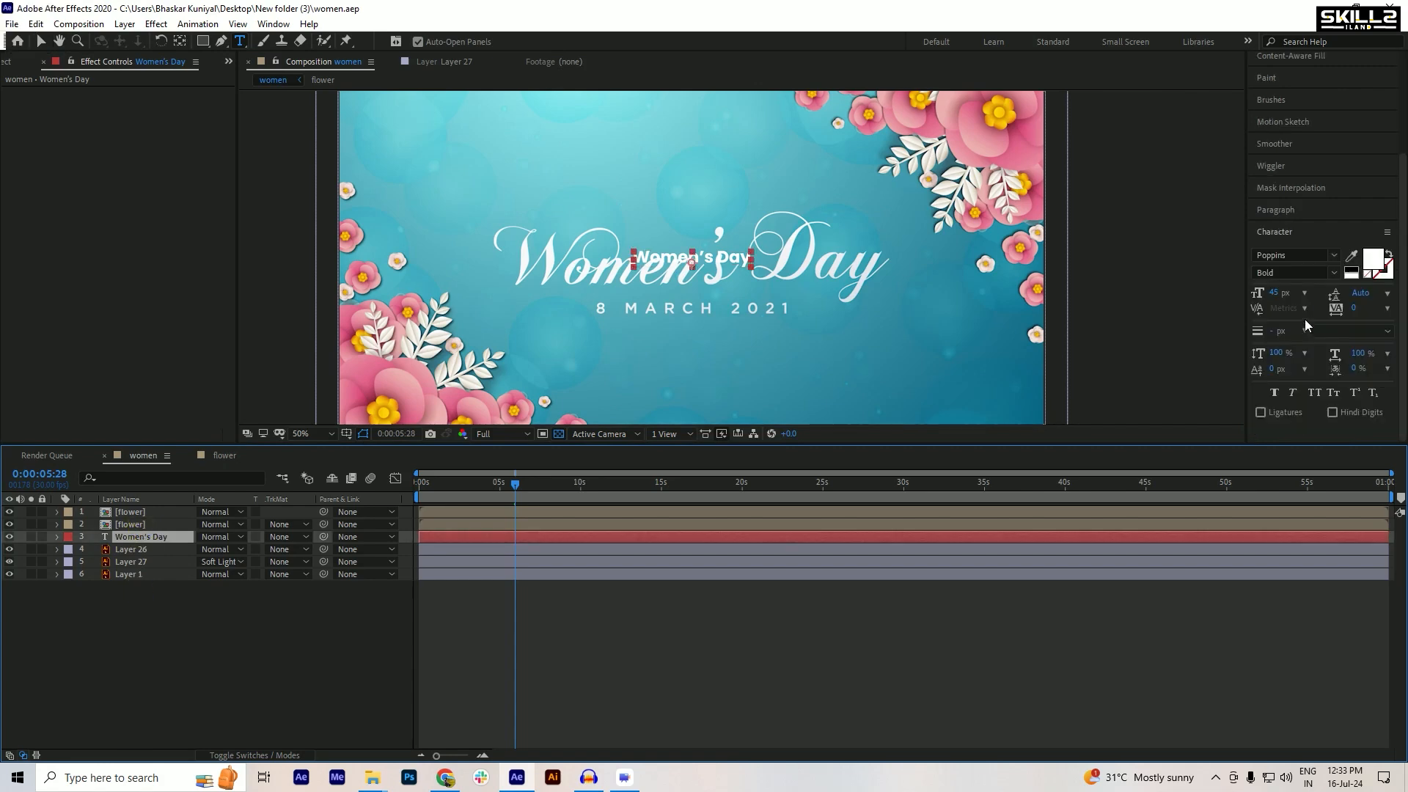
click(1277, 292)
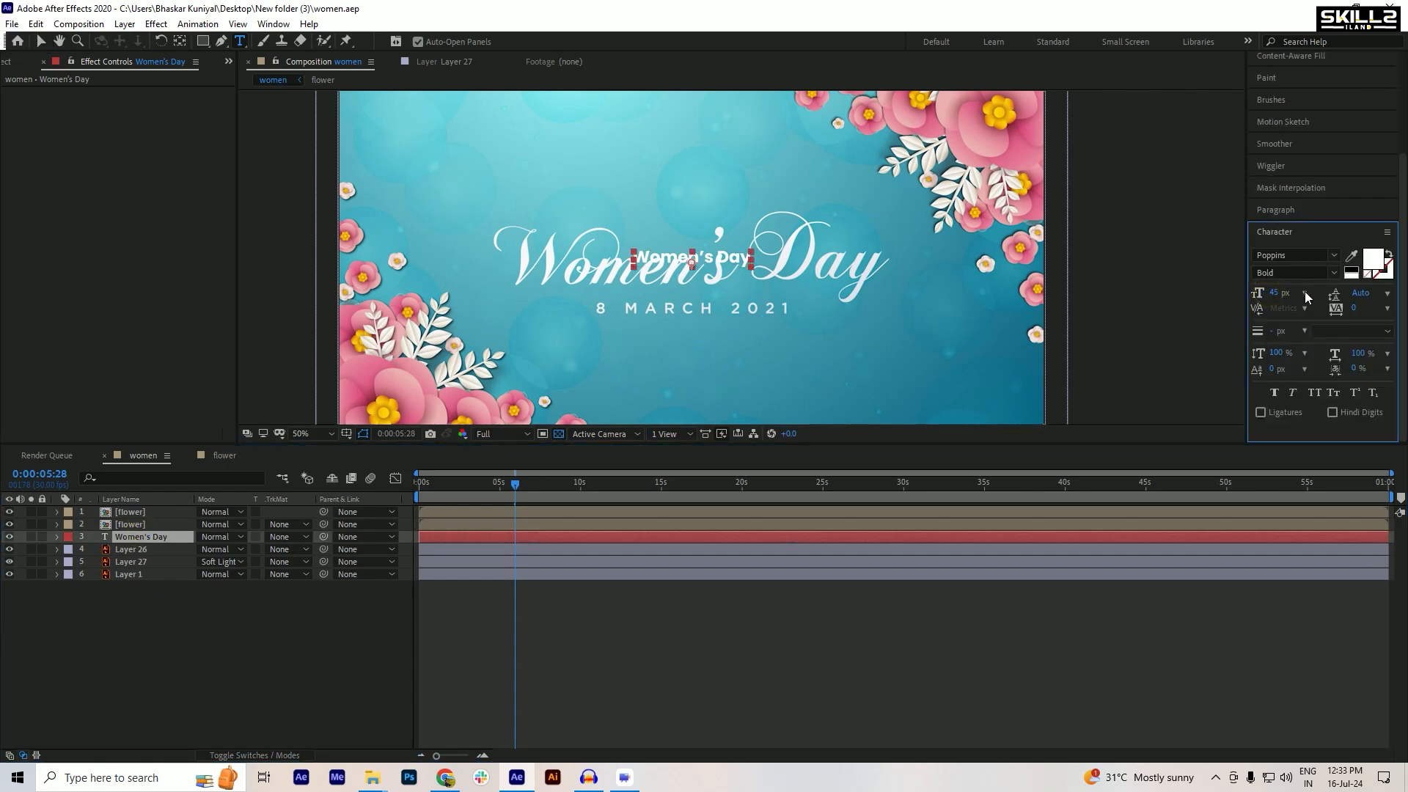
drag(1278, 294, 1337, 283)
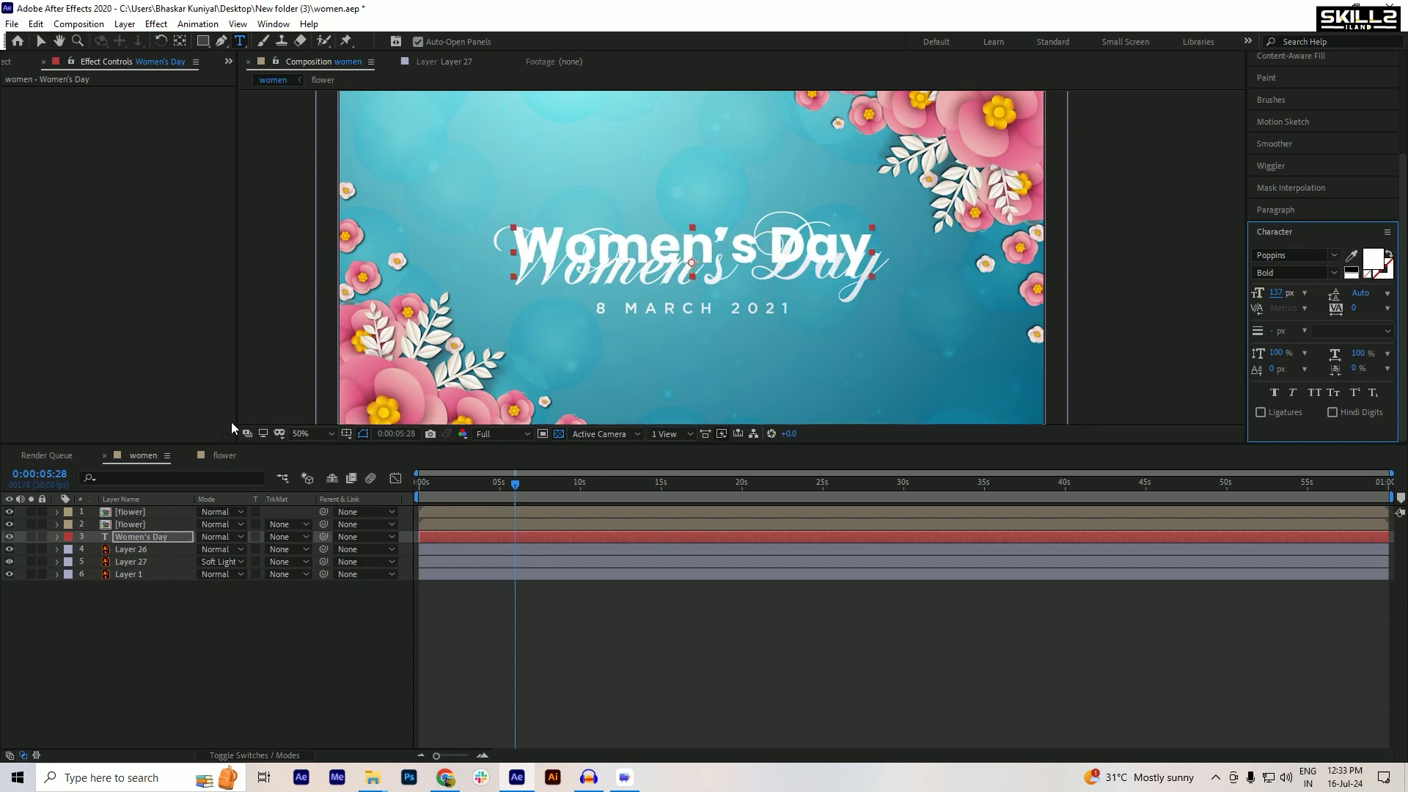
click(9, 550)
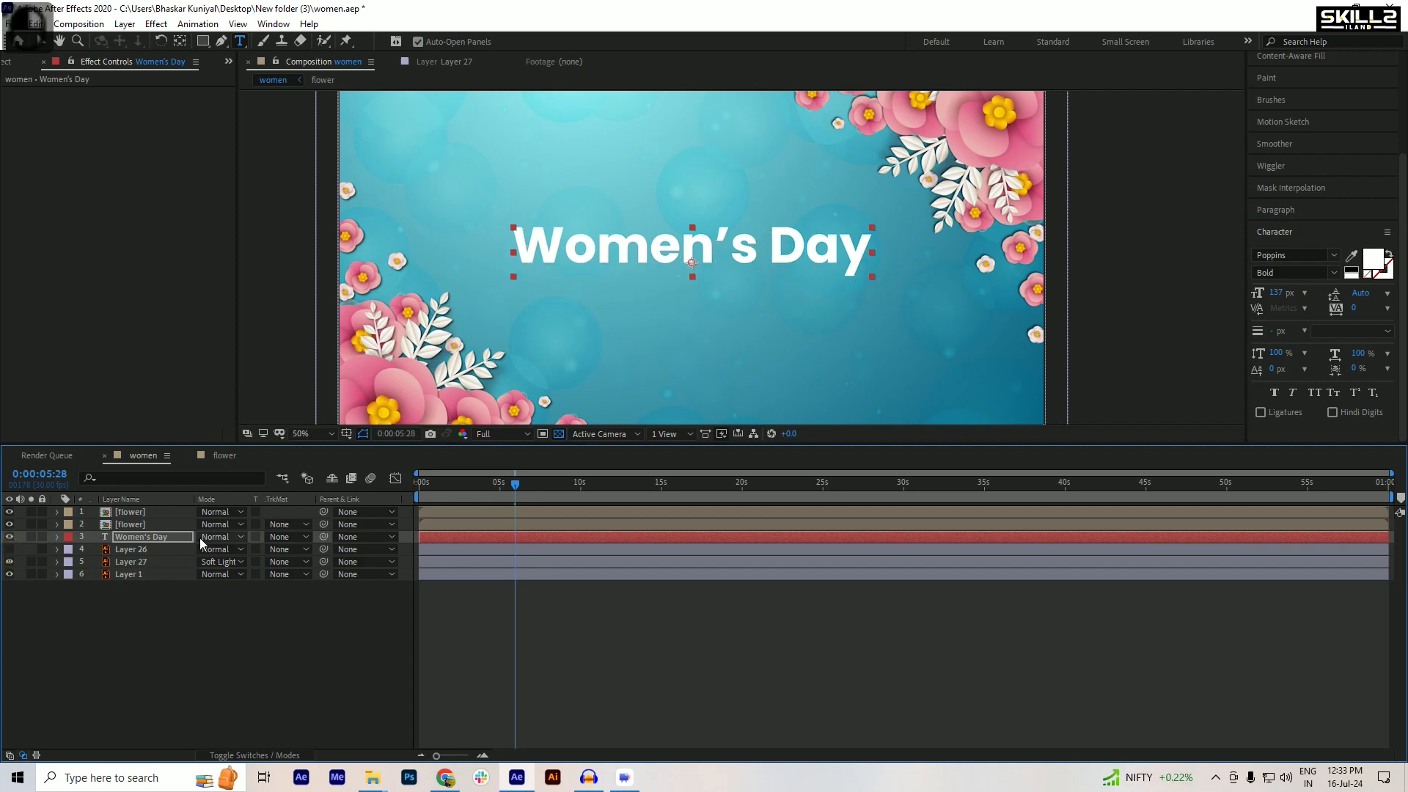
key(v)
click(686, 256)
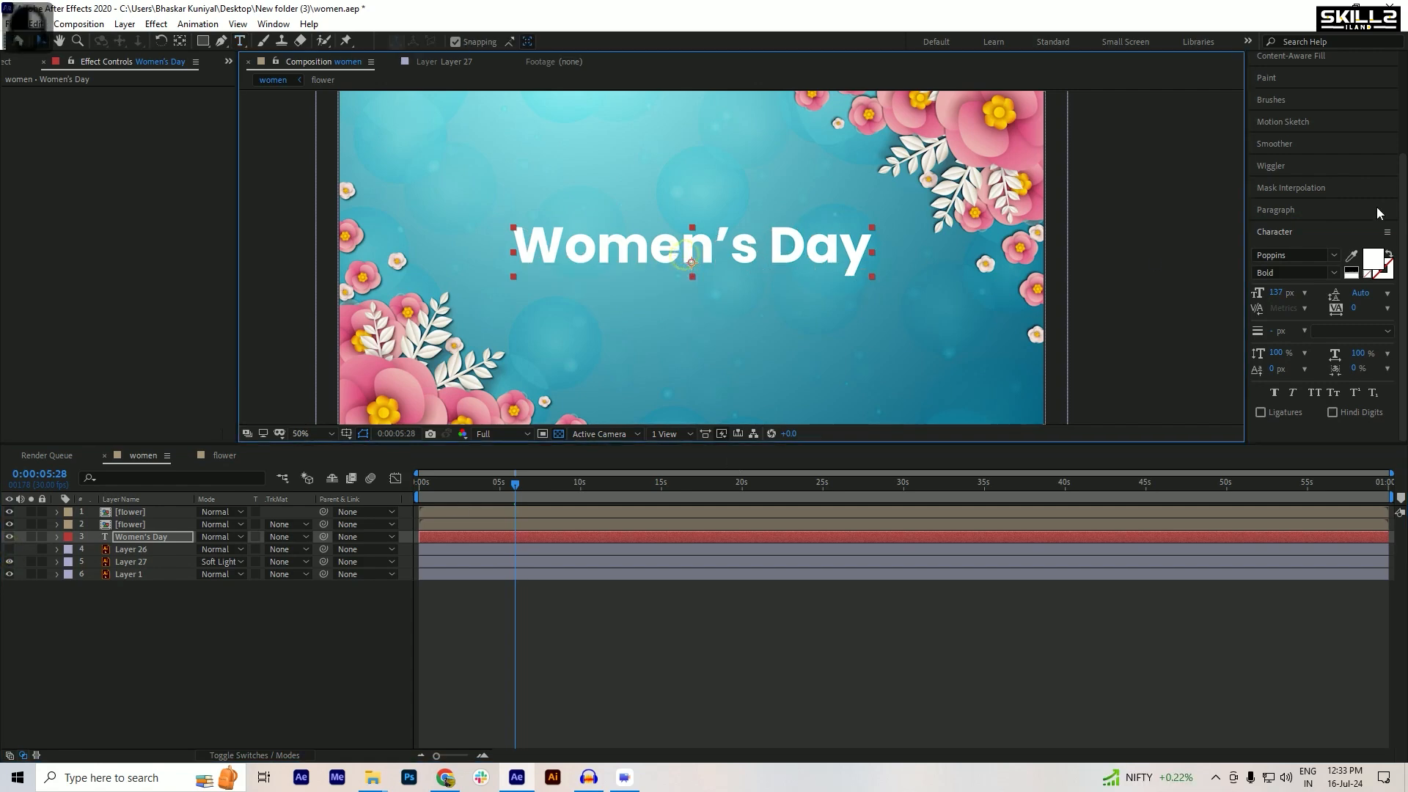
- Change the "Women's Day" text to Nexa Rust Slab, Black Shadow 01, at 121 px, and save the project
click(1334, 255)
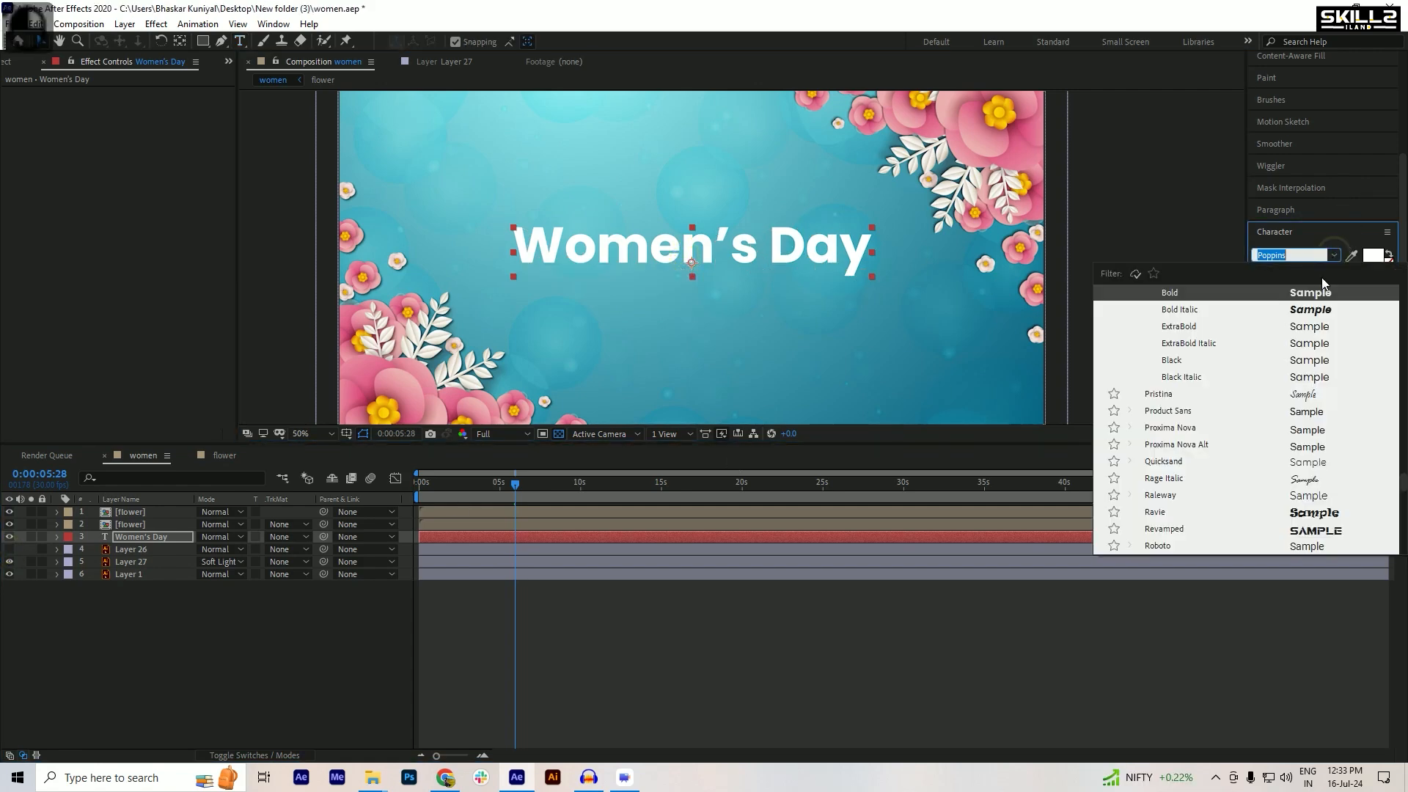
scroll(1213, 315, up, 10)
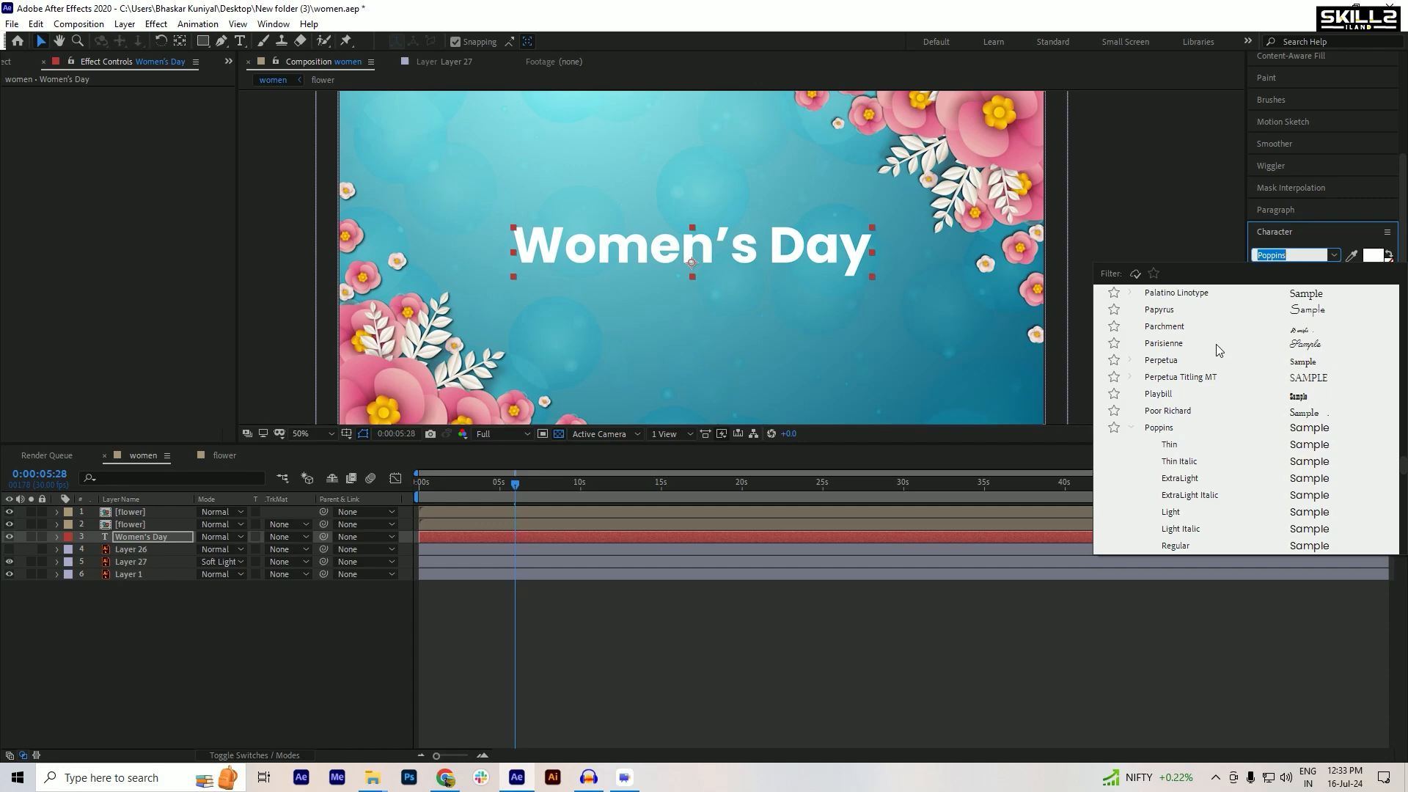
scroll(1216, 344, up, 10)
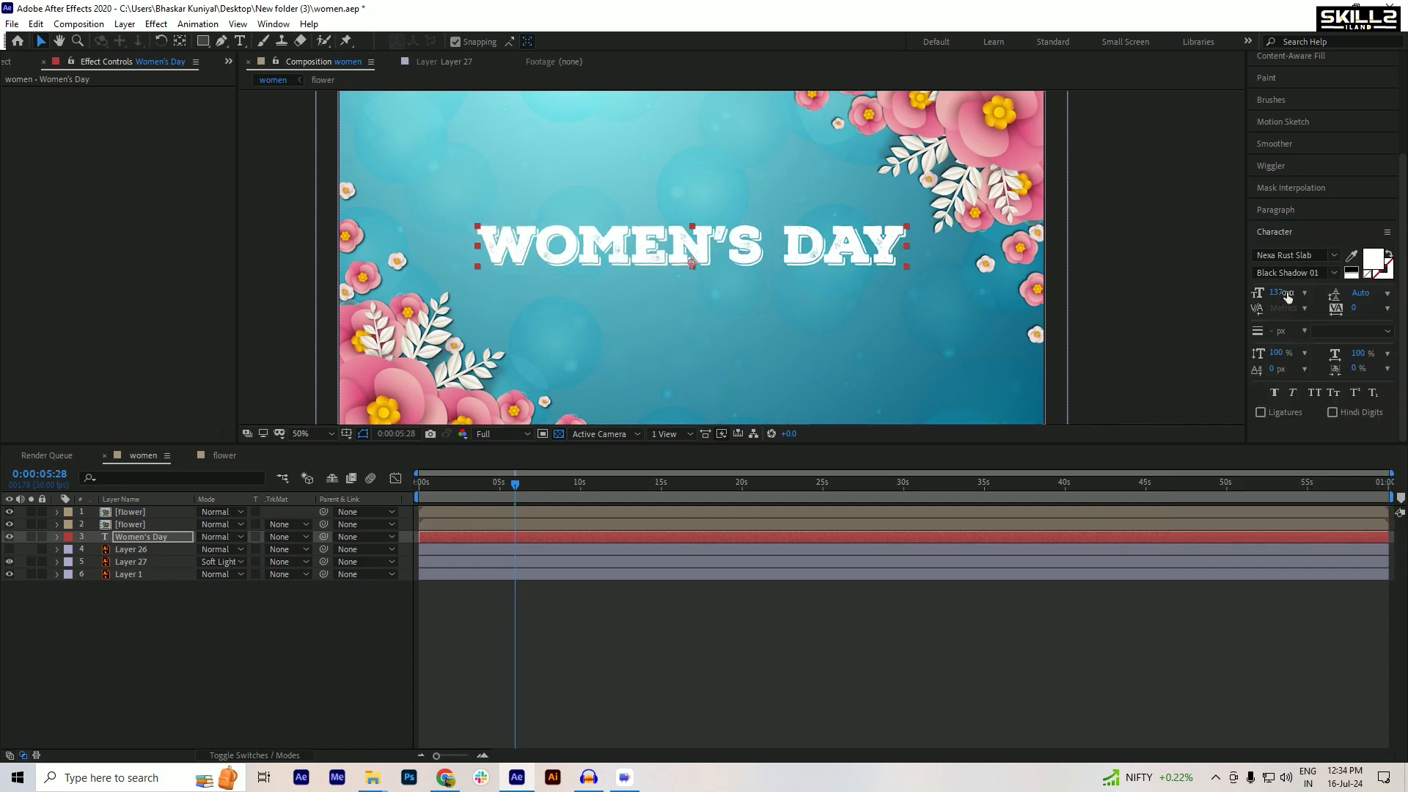
drag(1283, 295, 1268, 295)
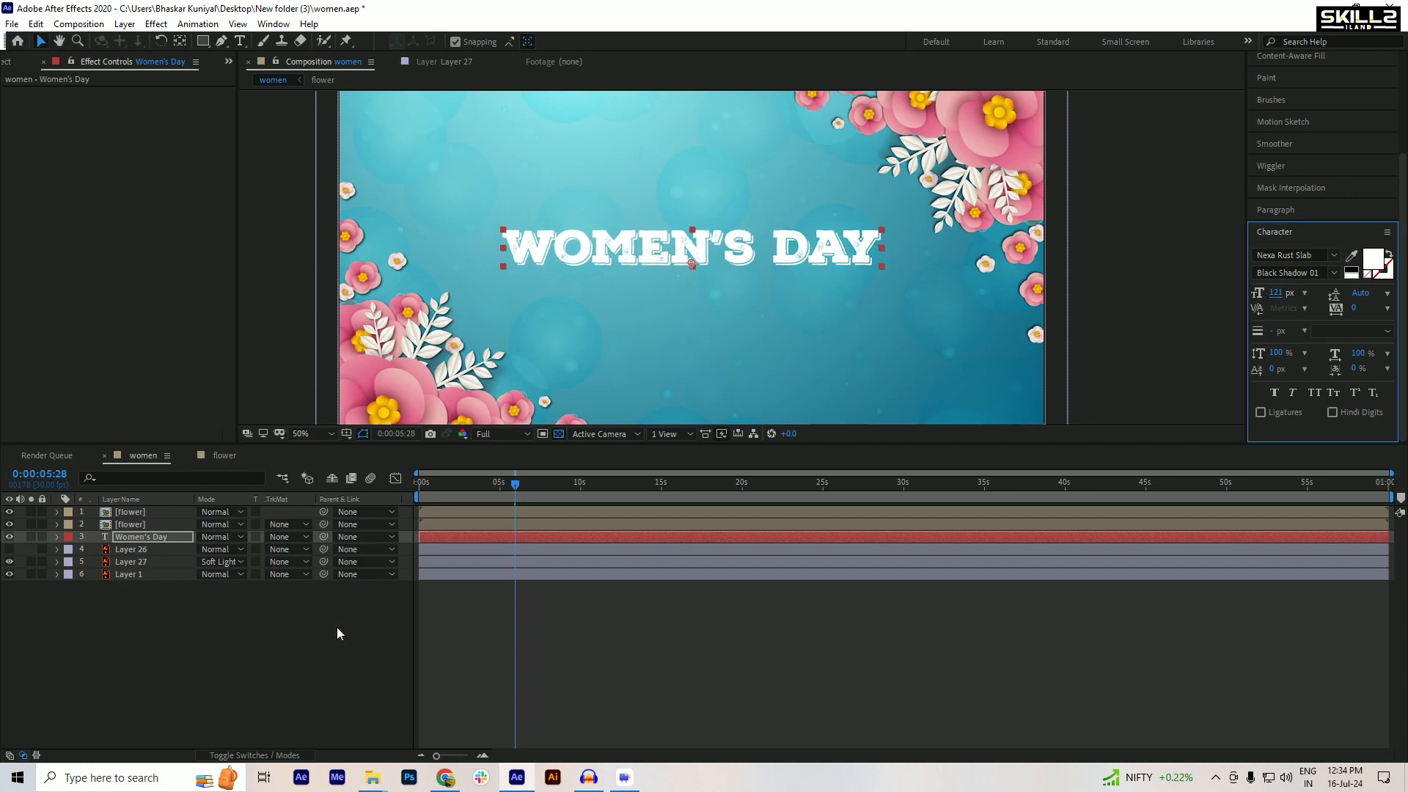
click(174, 669)
key(ctrl+s)
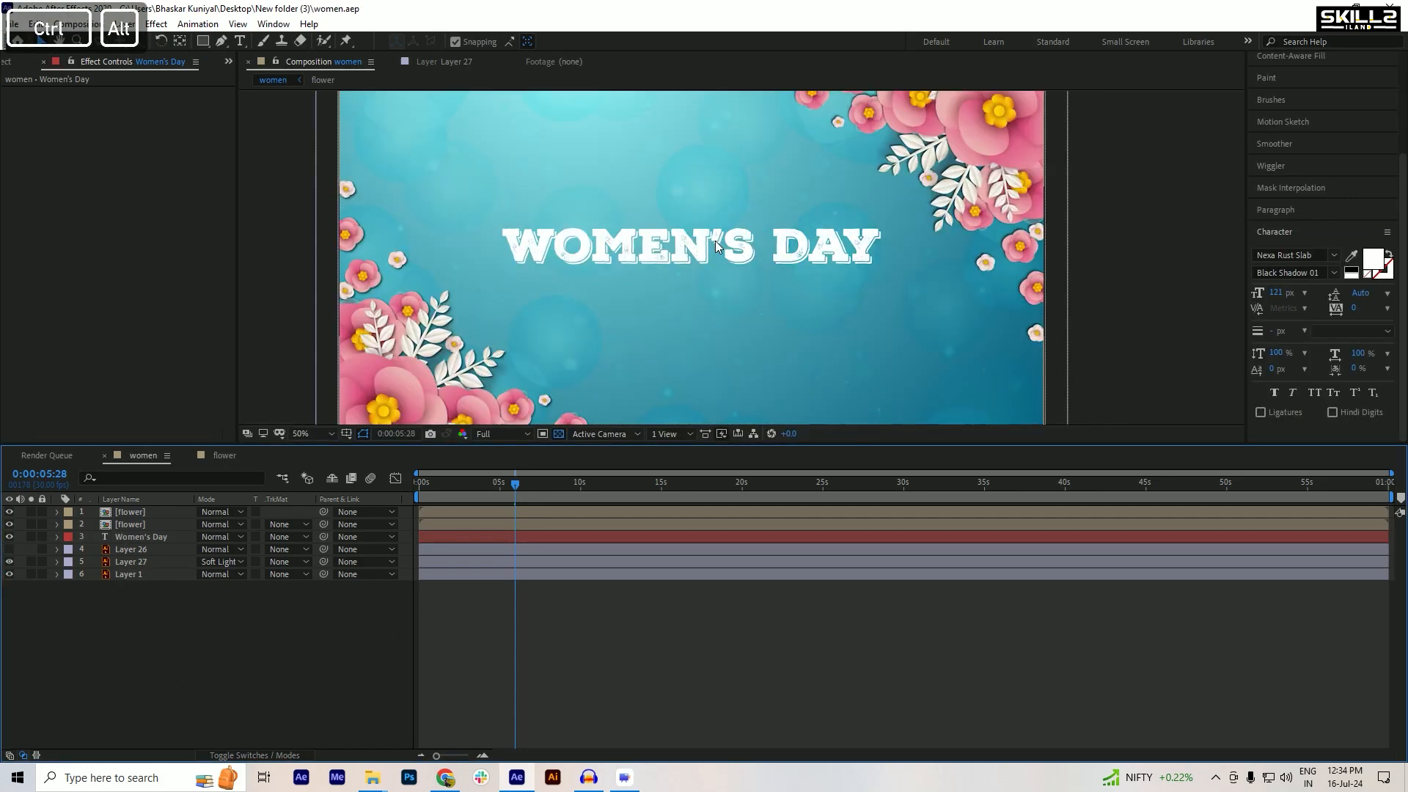
click(1334, 272)
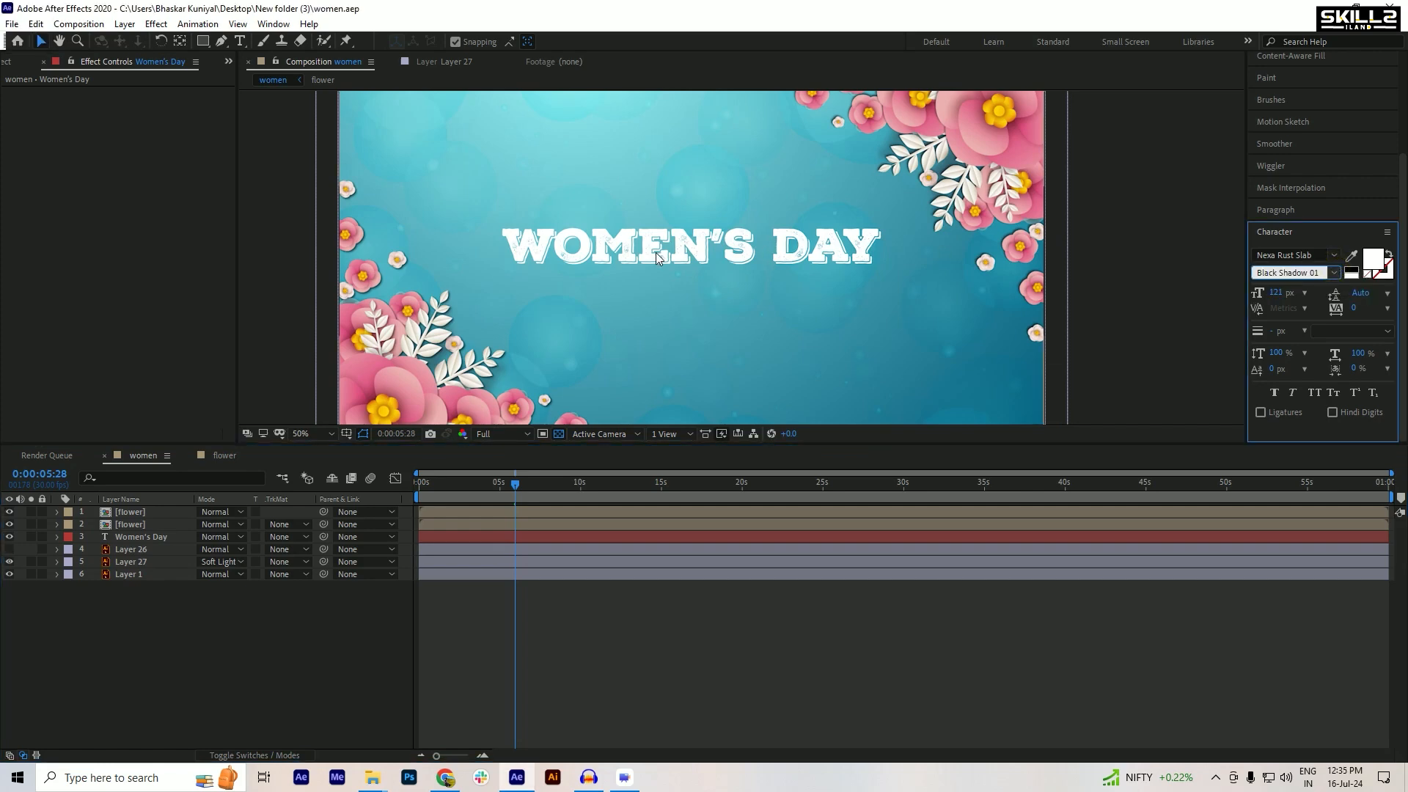
click(139, 638)
- Duplicate the "Women's Day" text layer, save the project, and move the copy down directly beneath the original title
click(136, 538)
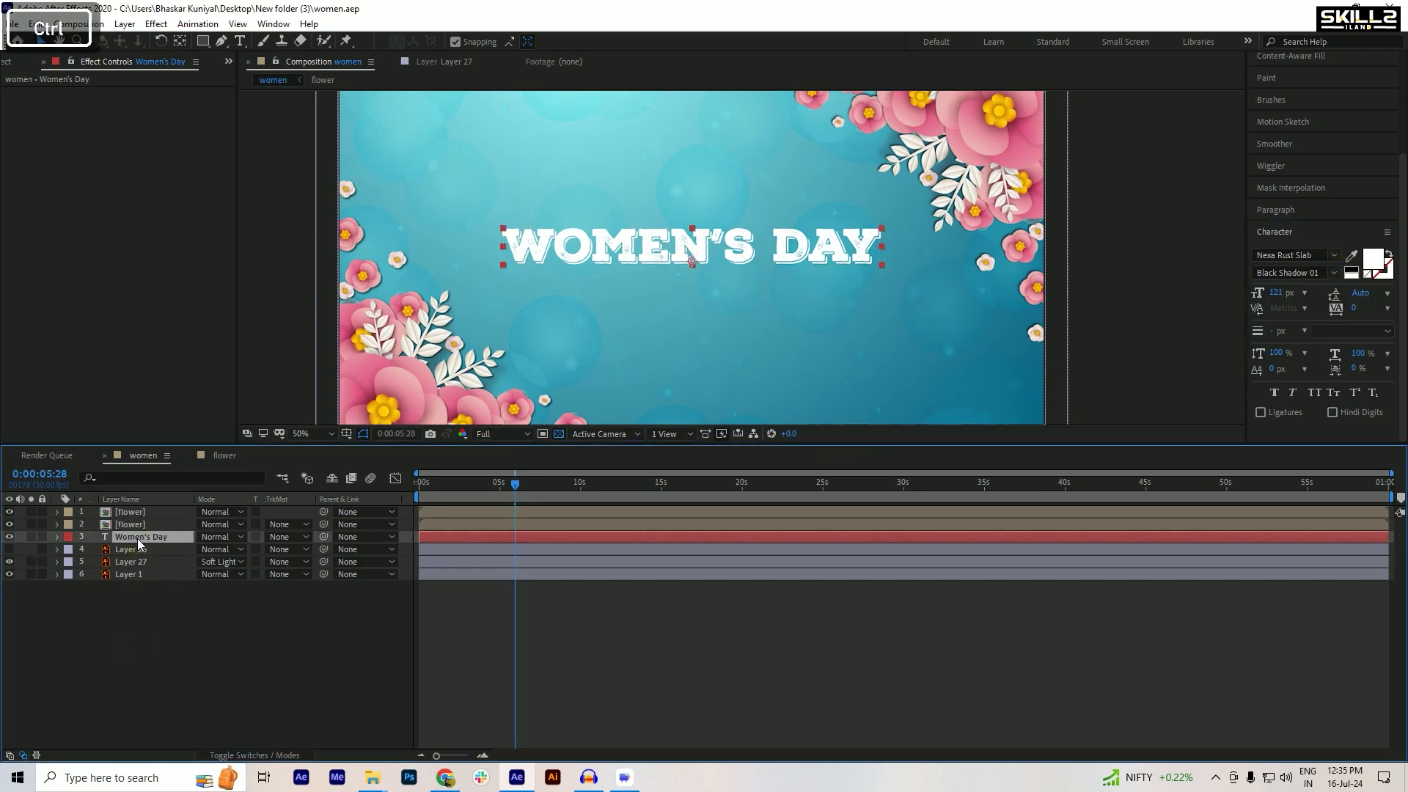
key(ctrl+d)
key(ctrl+s)
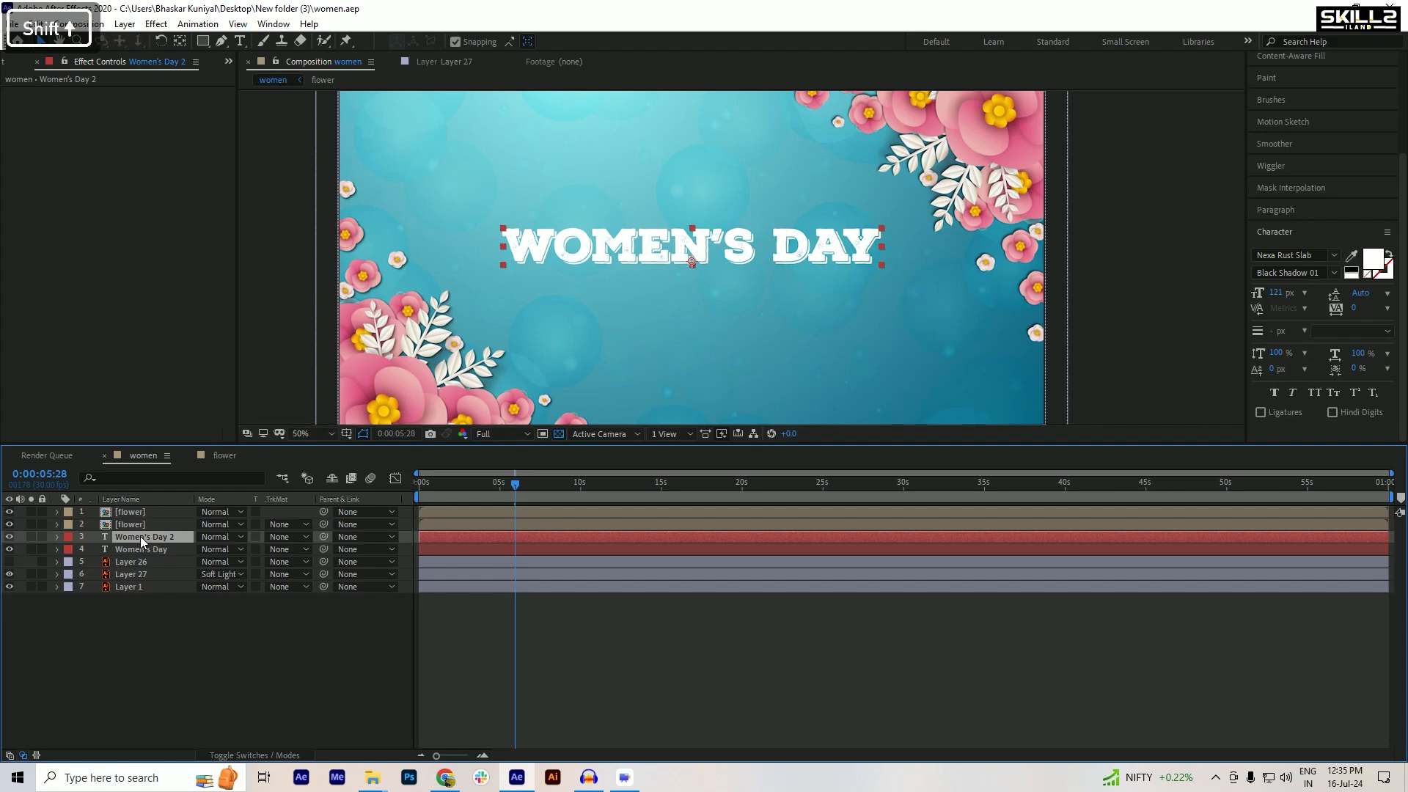
key(shift+Down)
key(shift+Down)
key(shift+Down)
key(shift+Down)
key(shift+Down)
key(shift+Down)
key(shift+Down)
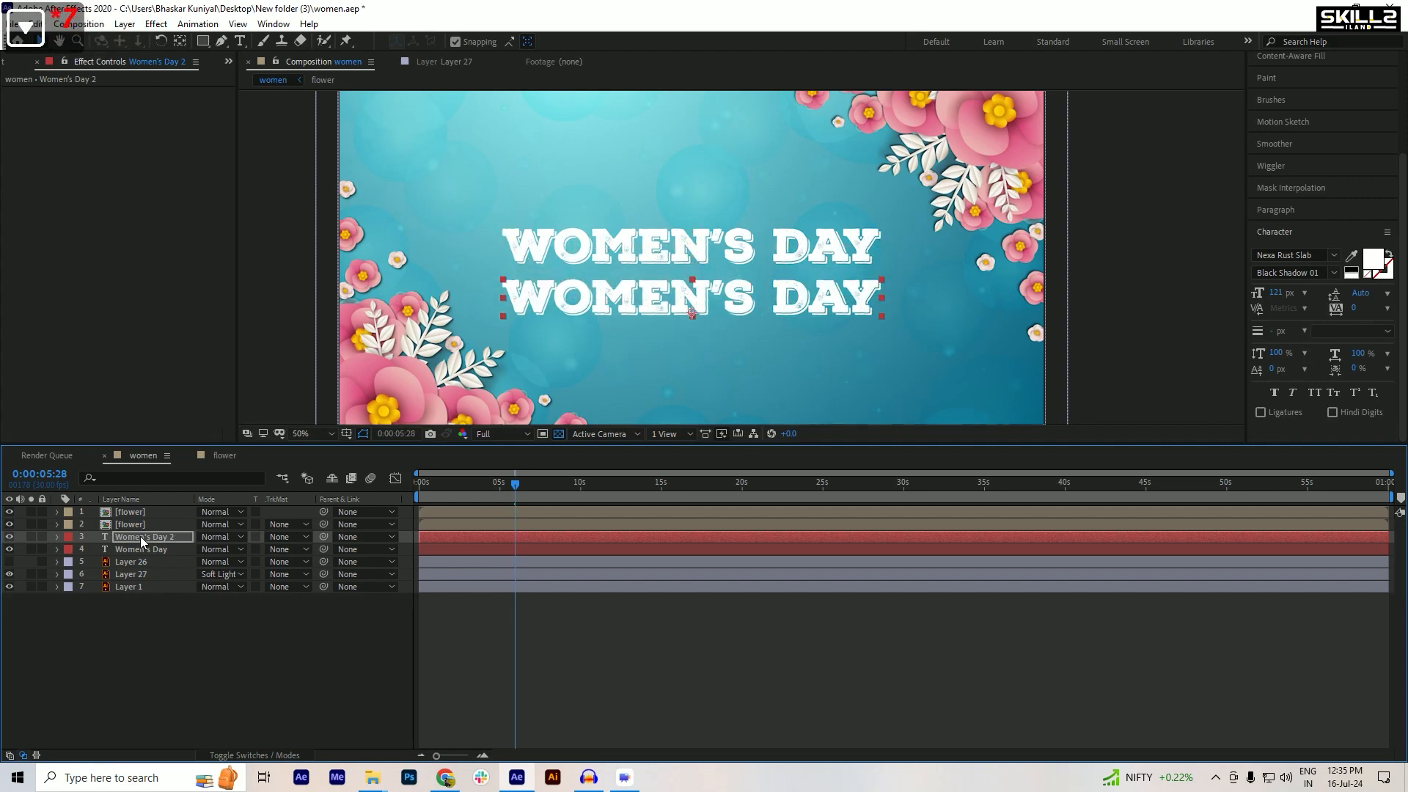
key(shift+Up)
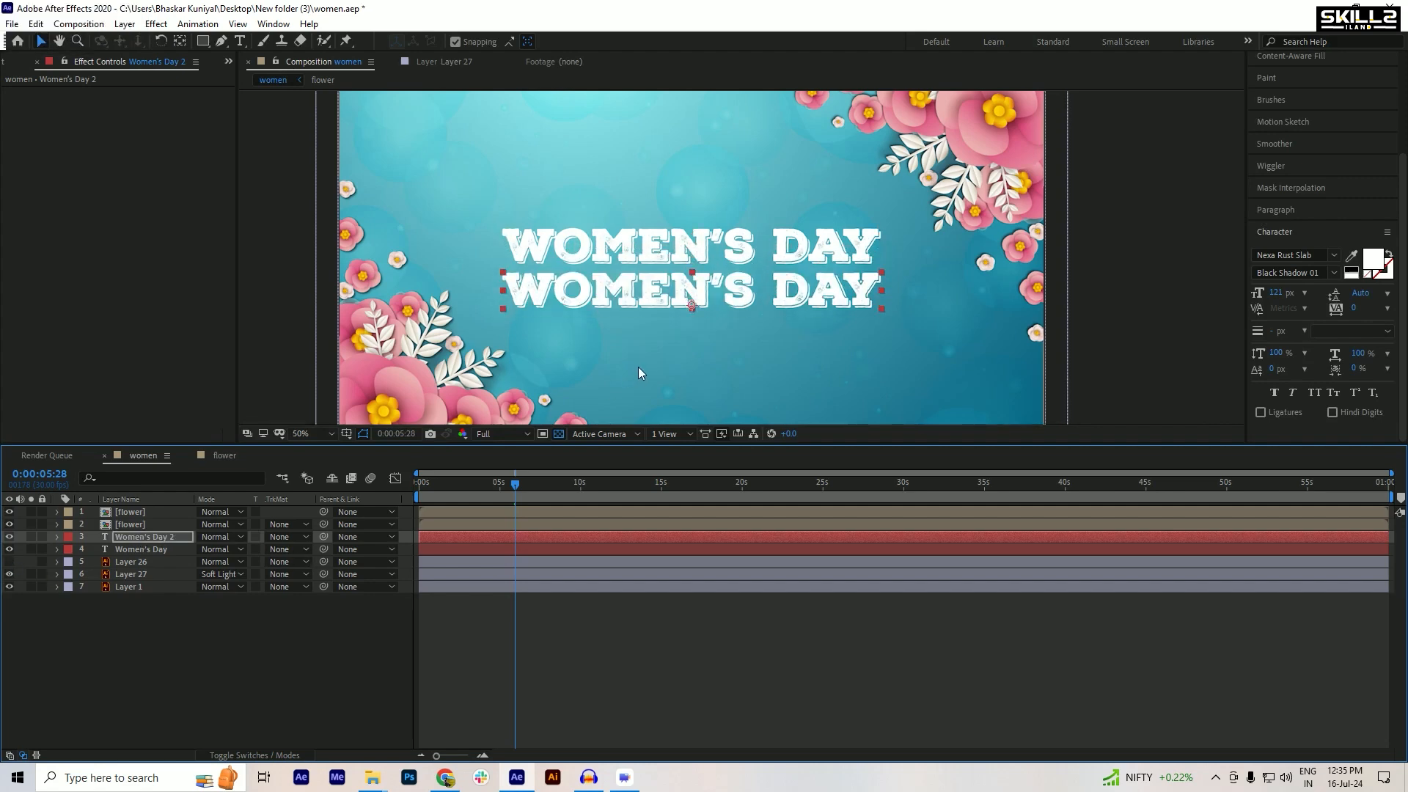
- Show Layer 26 for reference, move the duplicated text below its date line, and replace the wording with "8 March 2025"
click(10, 562)
drag(639, 296, 640, 363)
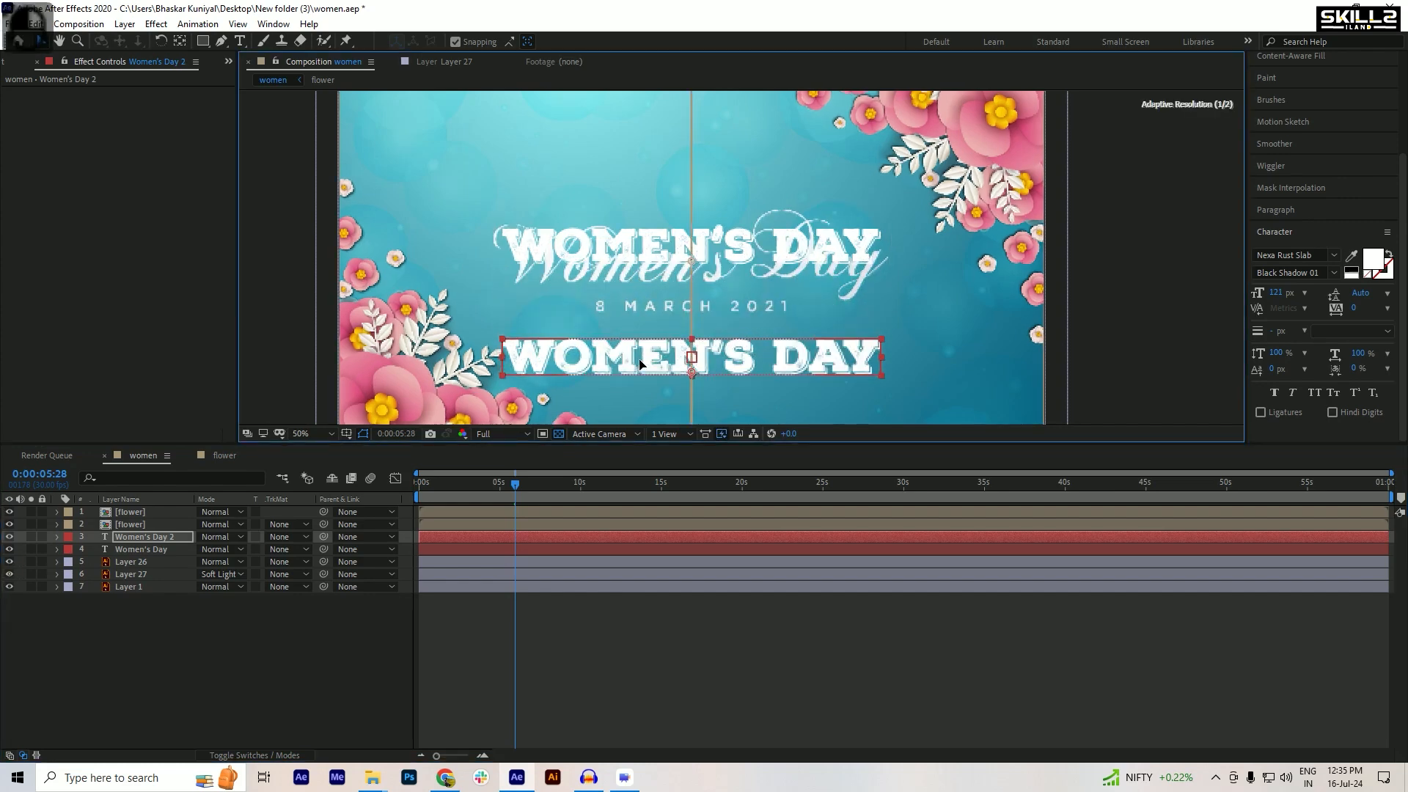
double_click(640, 360)
key(ctrl+a)
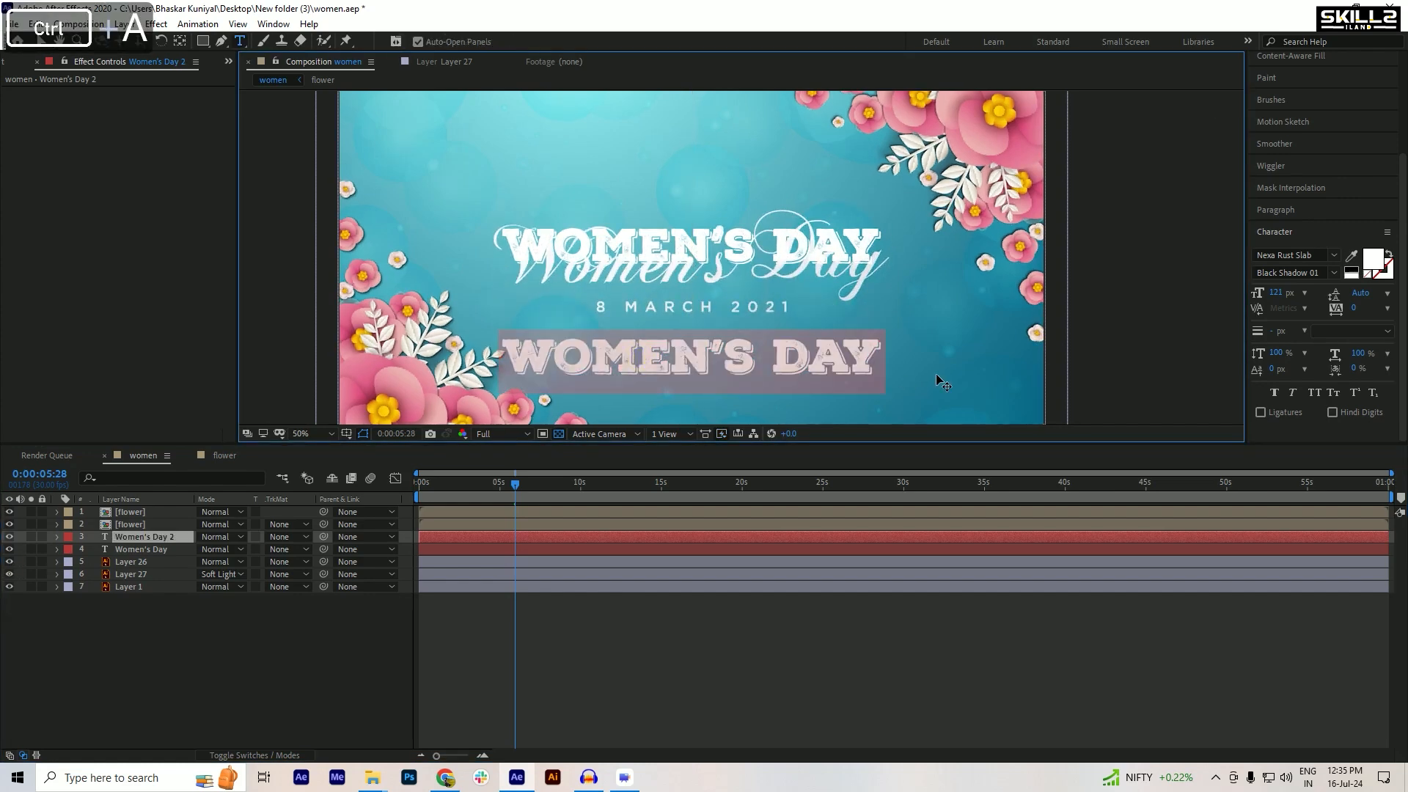
text(8 Marc)
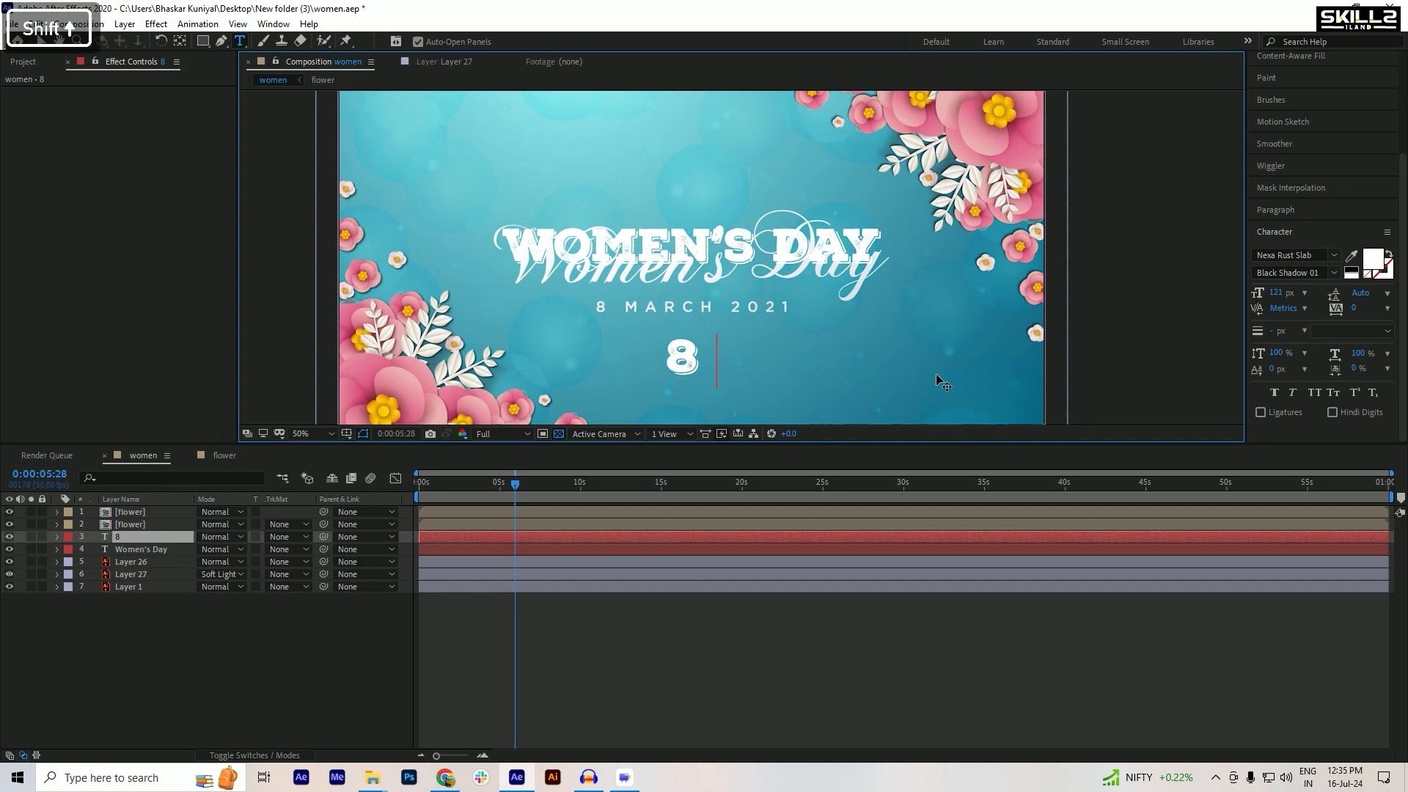
text(h 202)
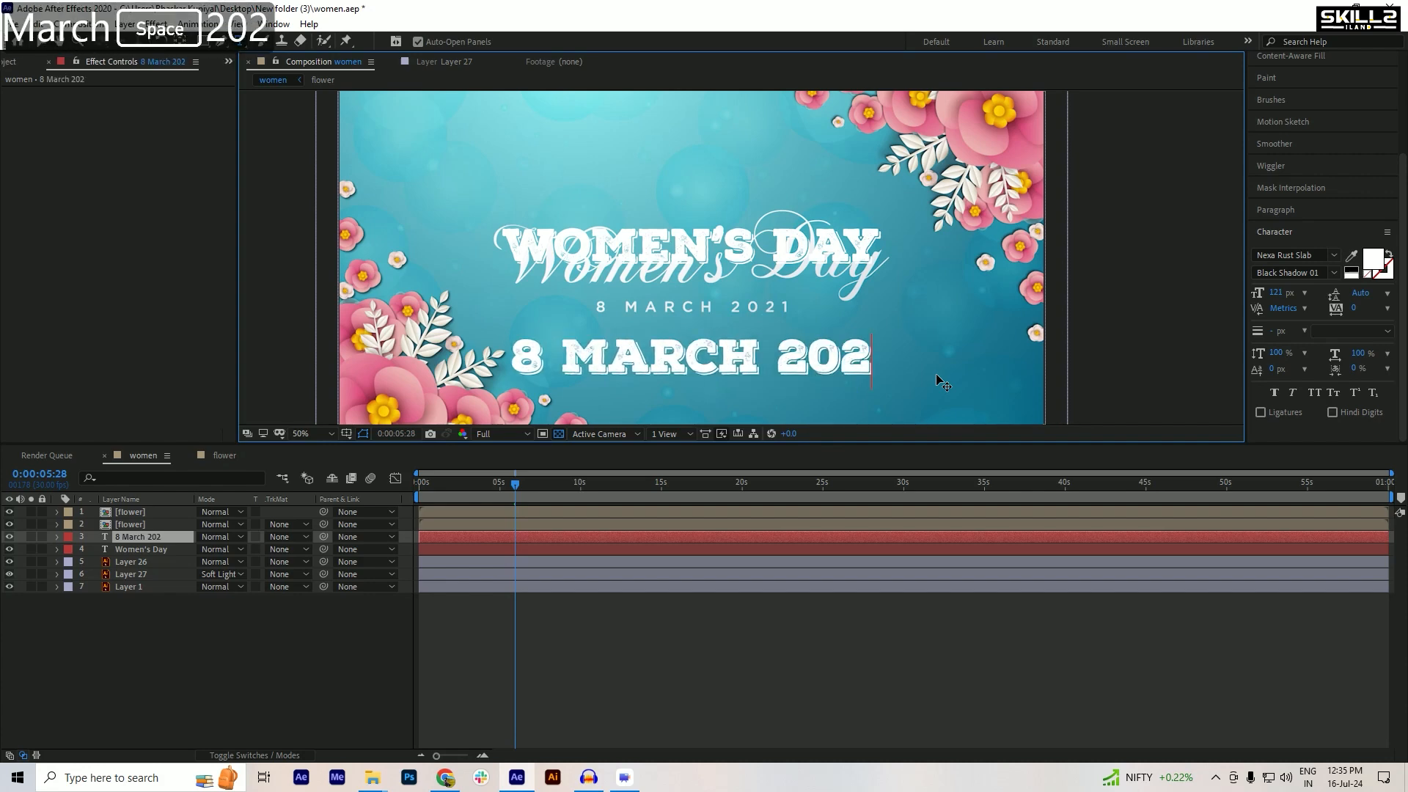
text(5)
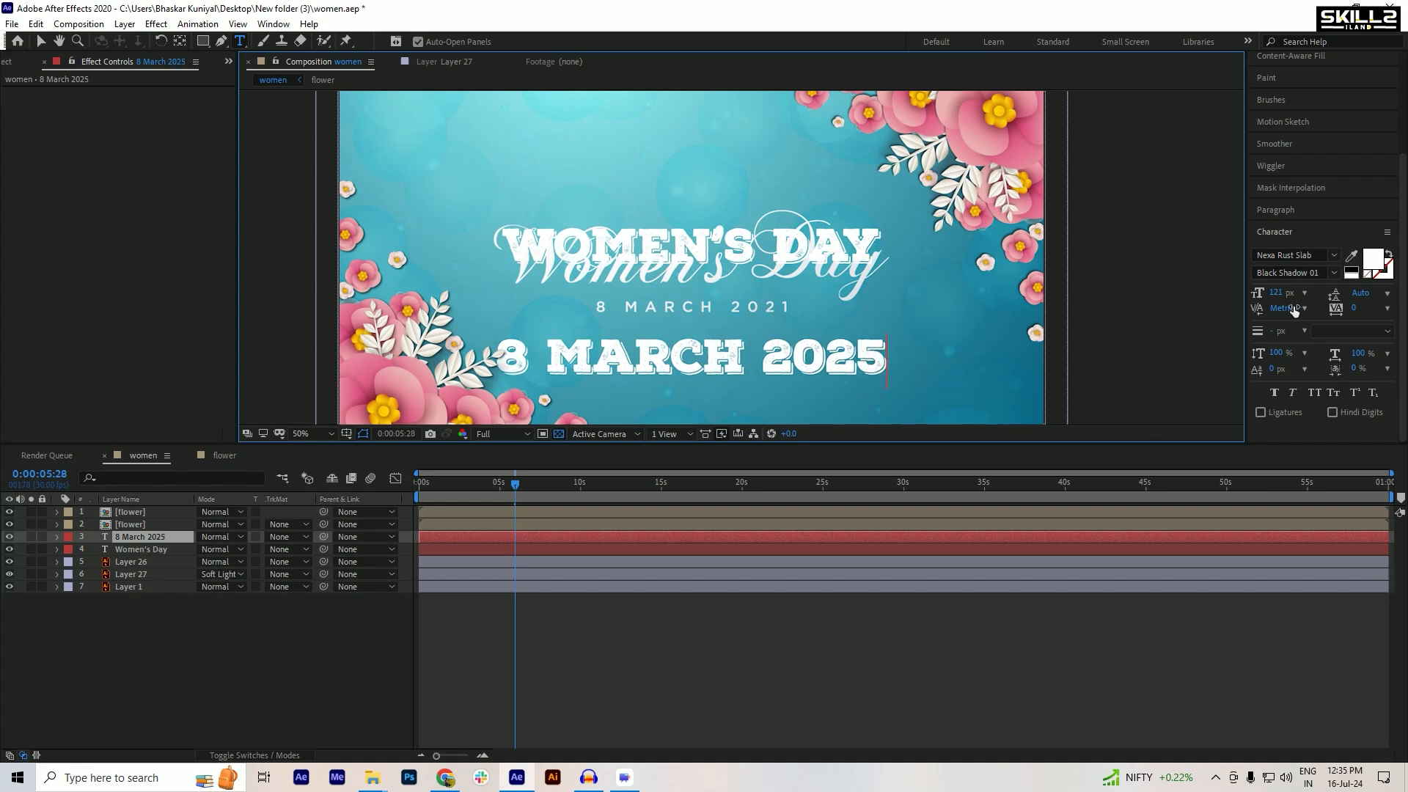
- Reduce the "8 March 2025" text to 54 px and place it over the original date line
drag(1275, 292, 1249, 293)
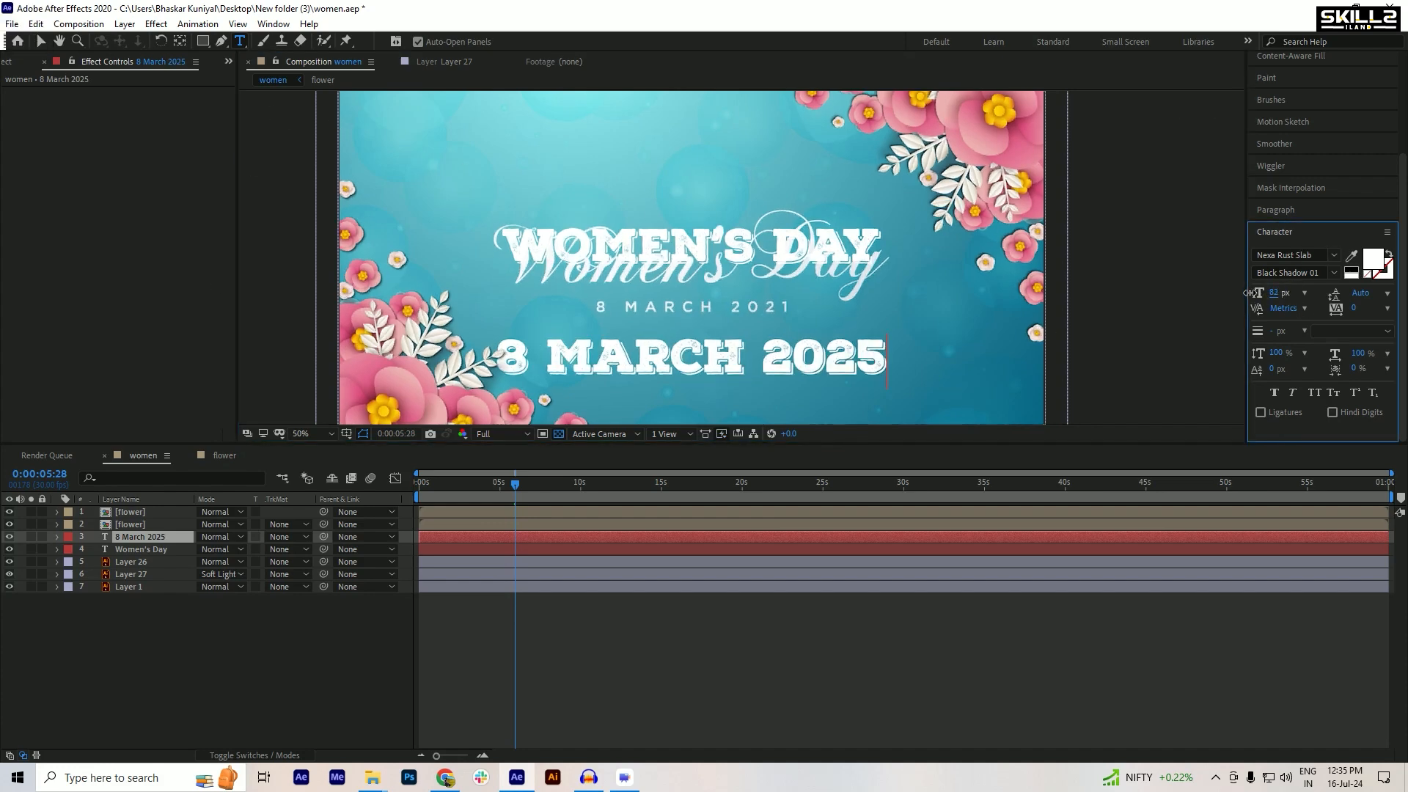
click(129, 538)
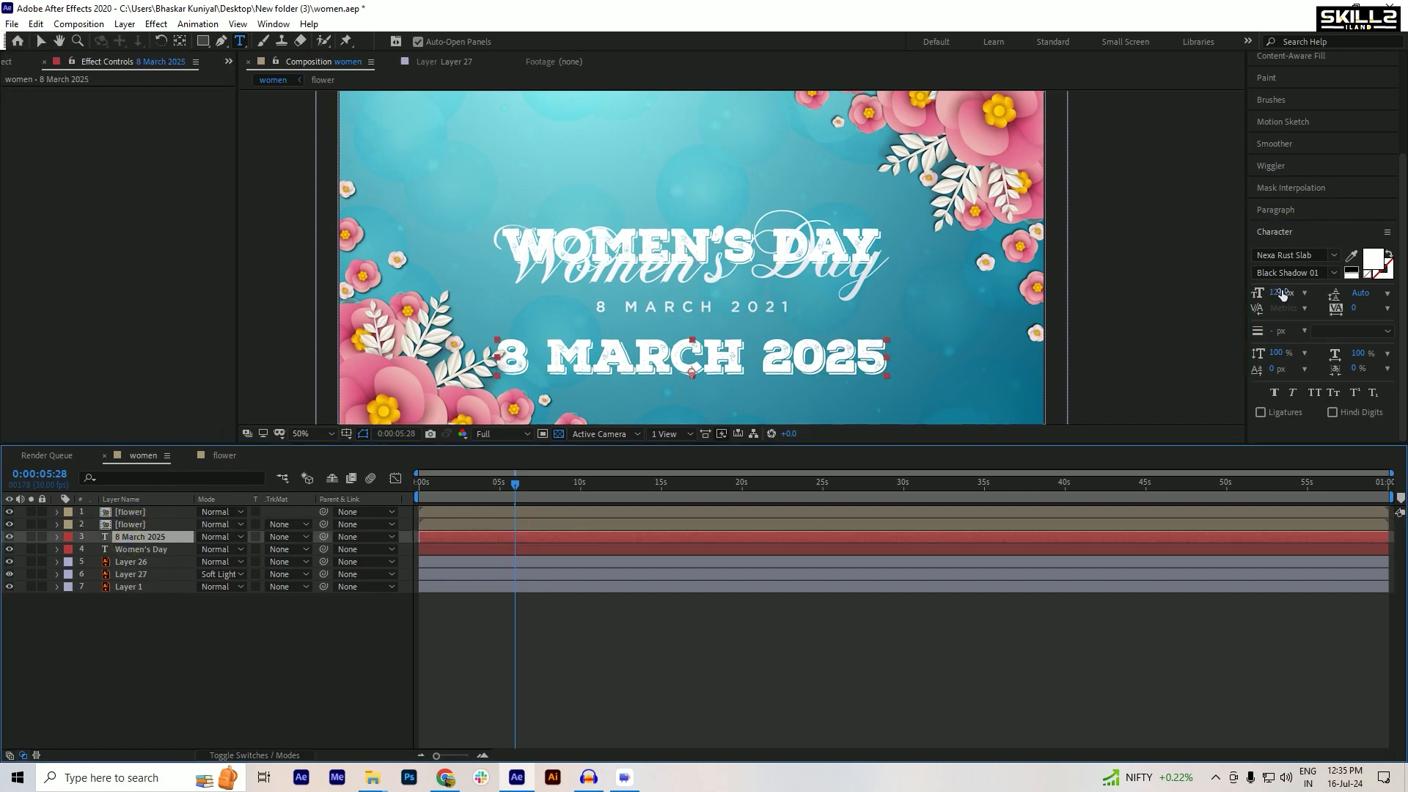
drag(1282, 293, 1236, 296)
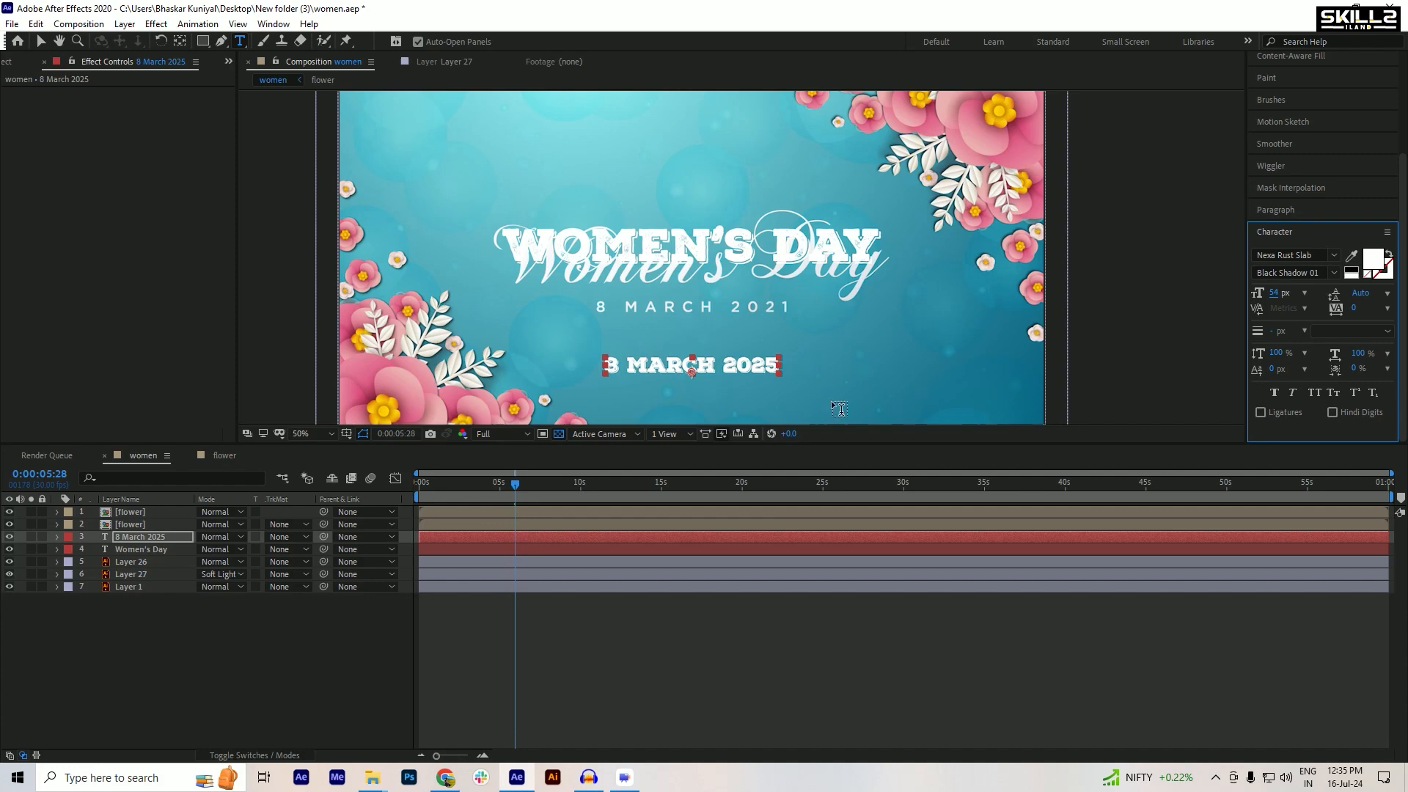
key(v)
drag(682, 369, 682, 308)
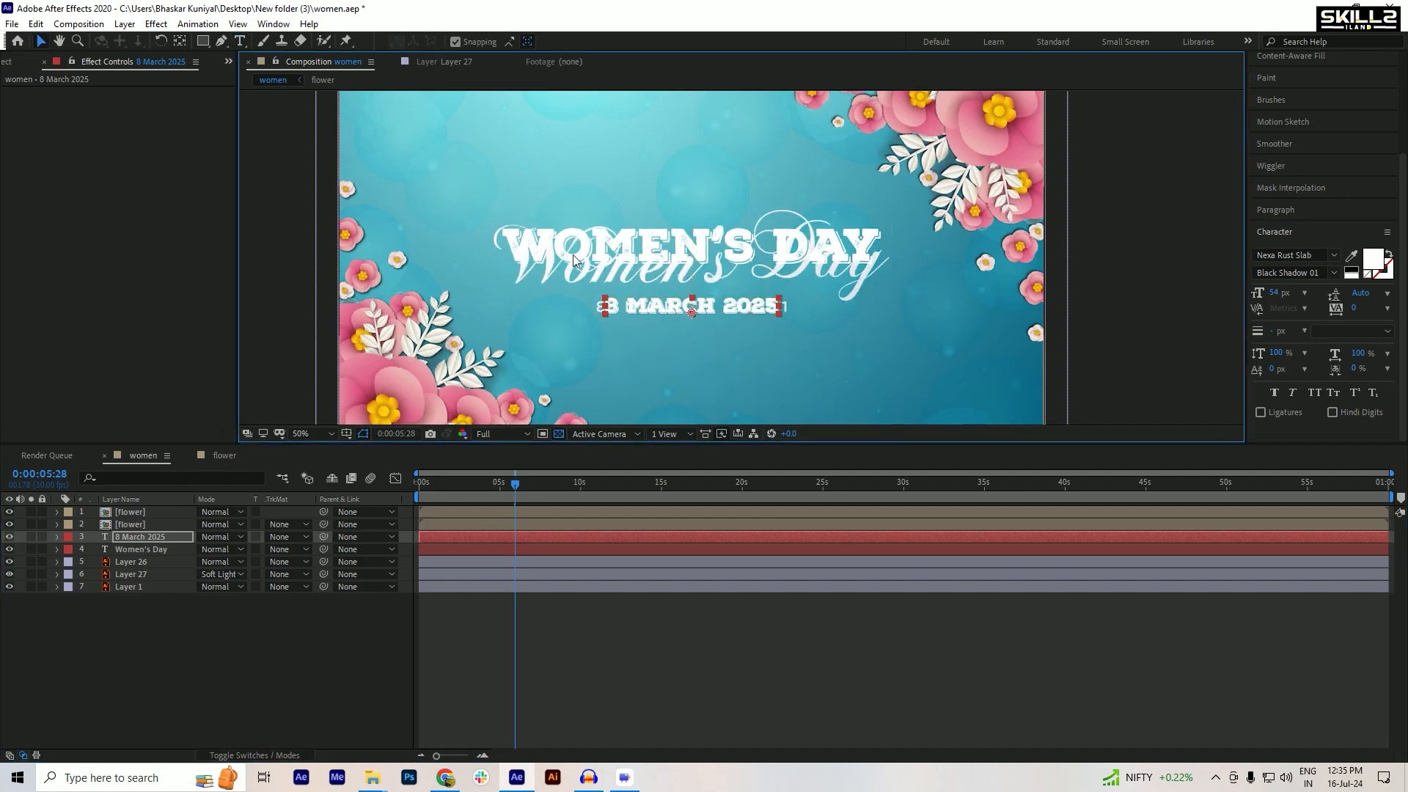
- Hide the original artwork text on Layer 26 and save the project
click(639, 249)
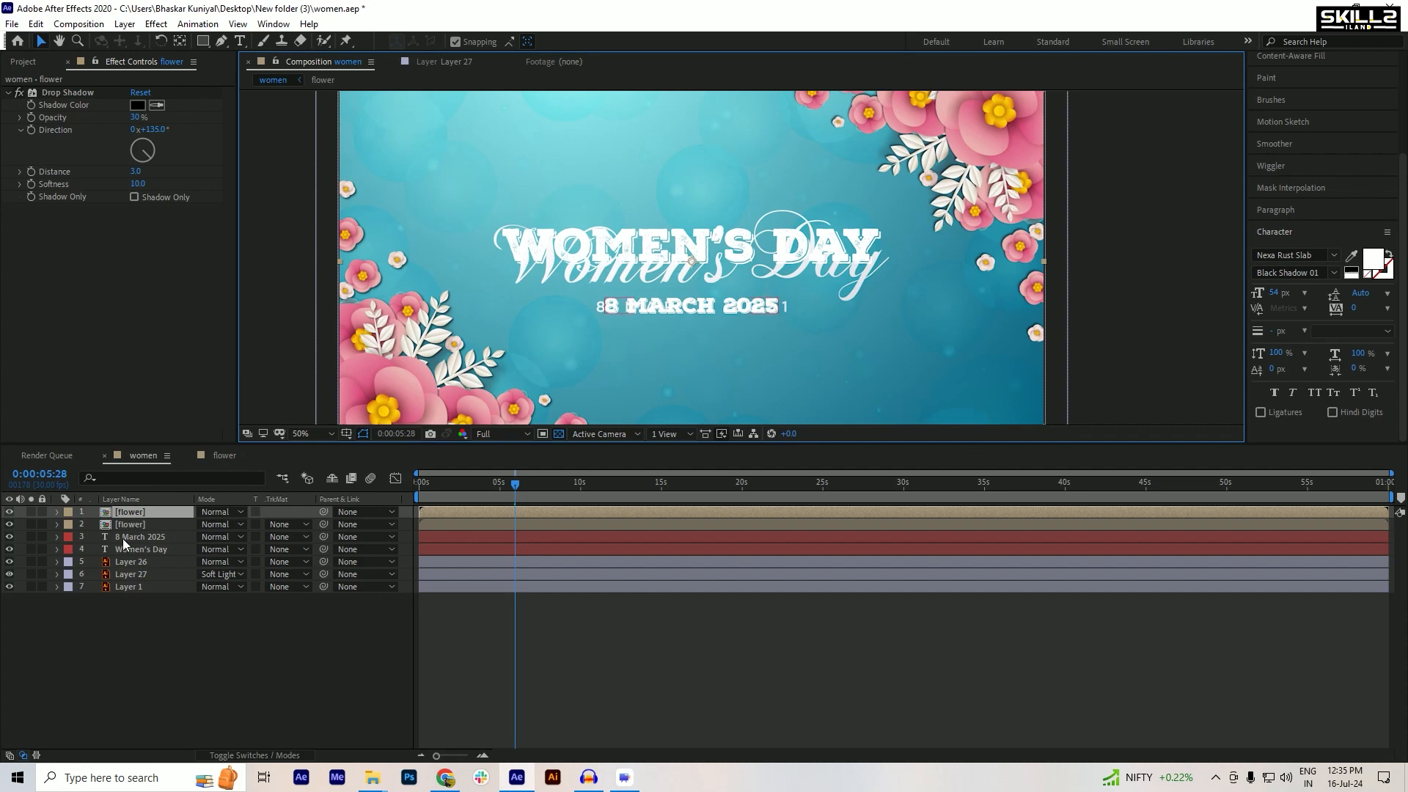
click(124, 562)
click(10, 562)
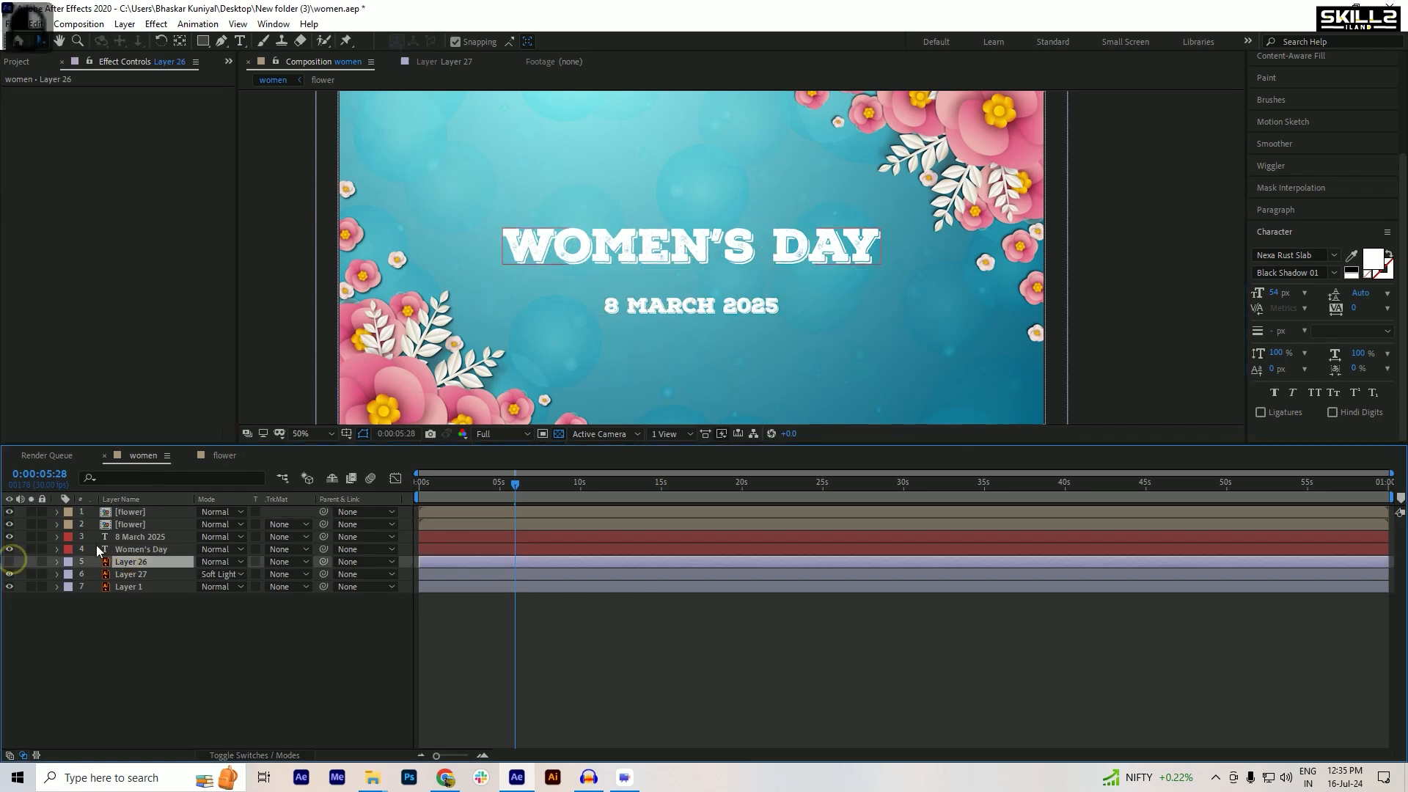
click(150, 662)
key(ctrl+s)
- Display the Title/Action Safe guides over the women composition to check the text placement
click(690, 236)
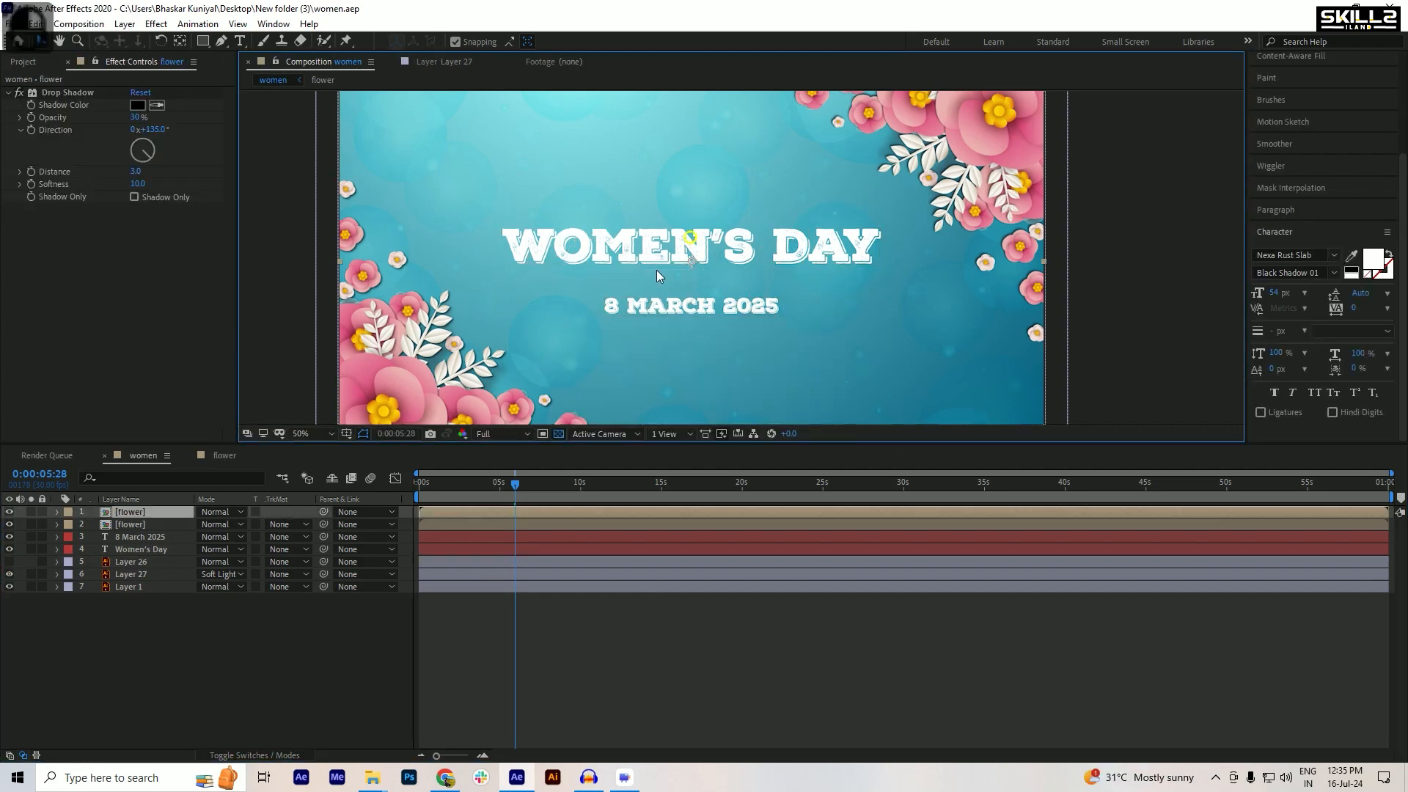
click(360, 434)
click(349, 453)
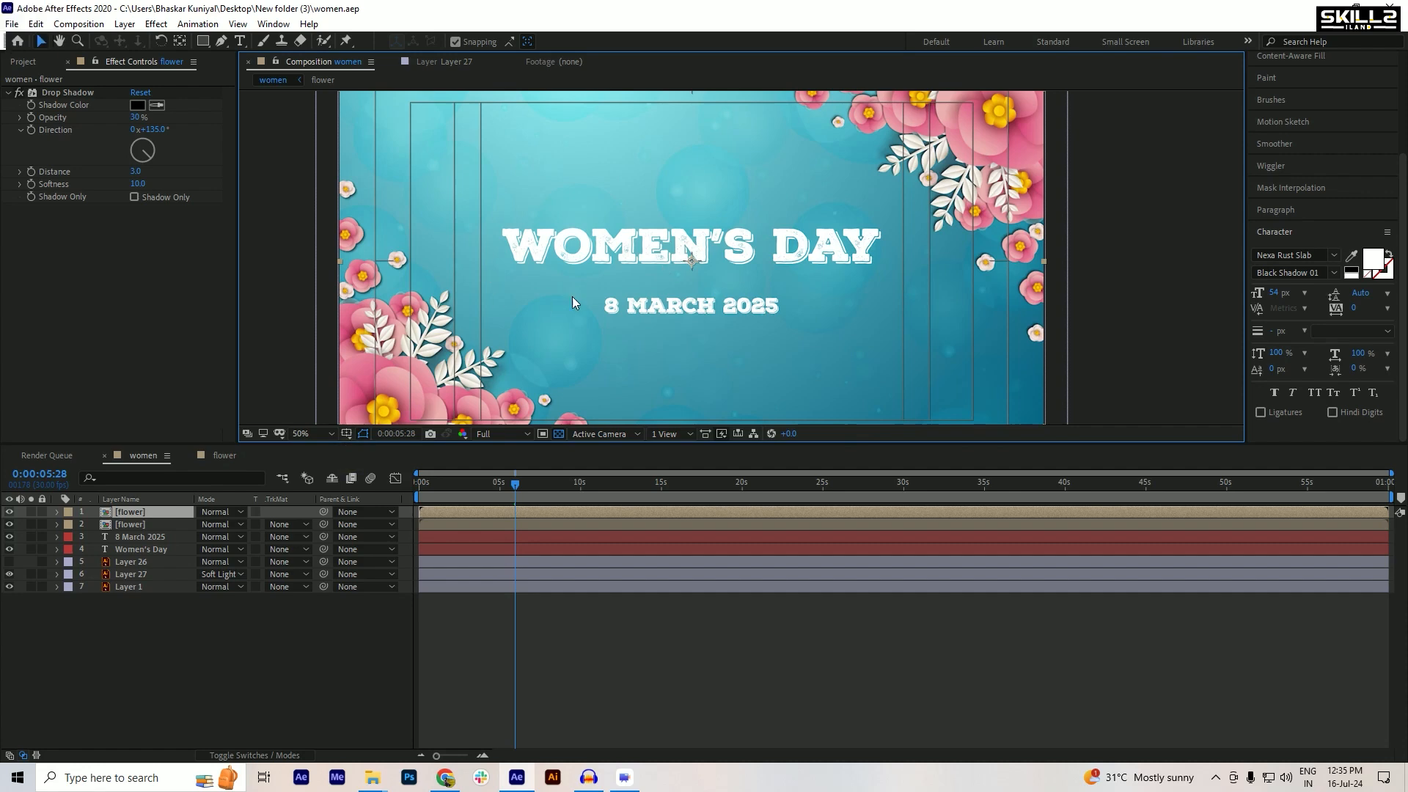
click(346, 433)
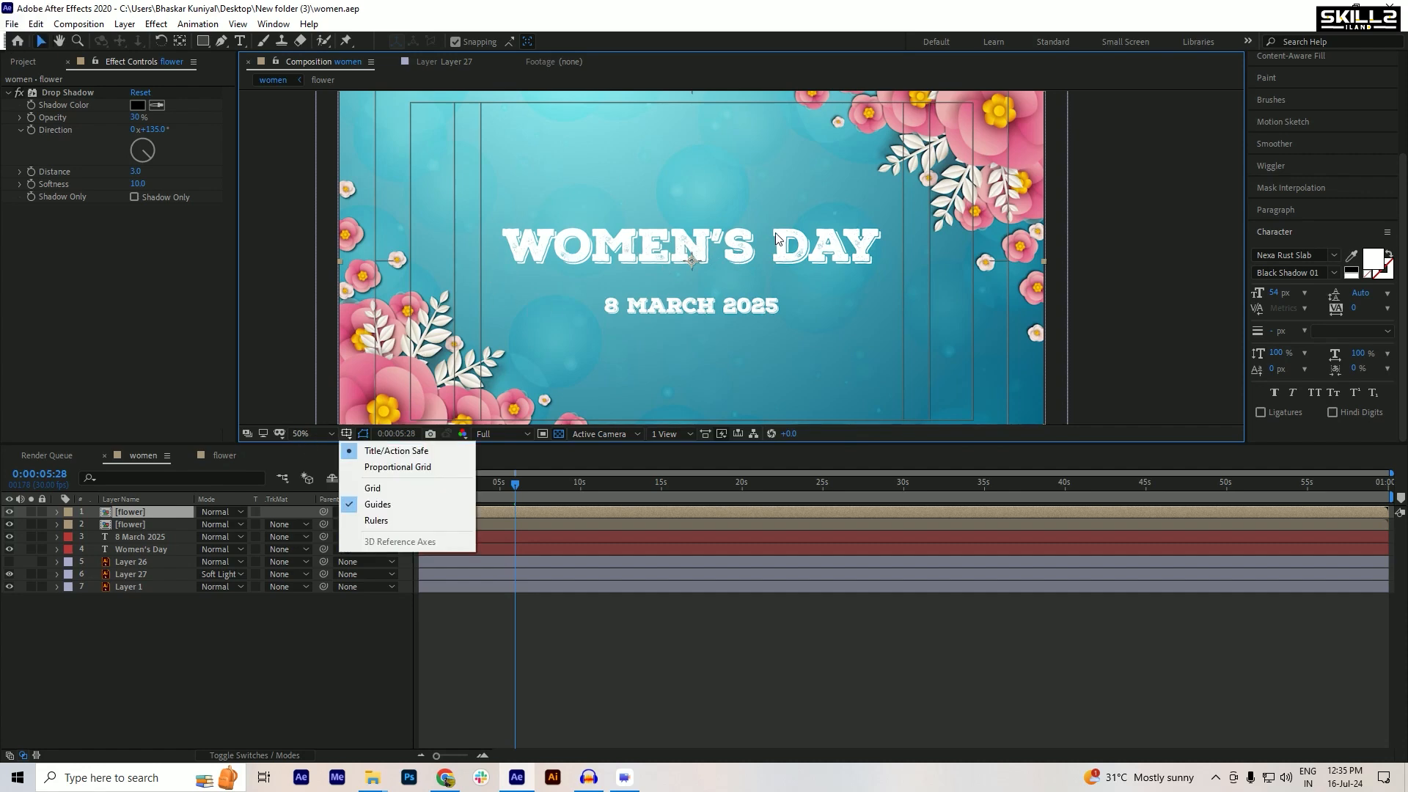
click(455, 303)
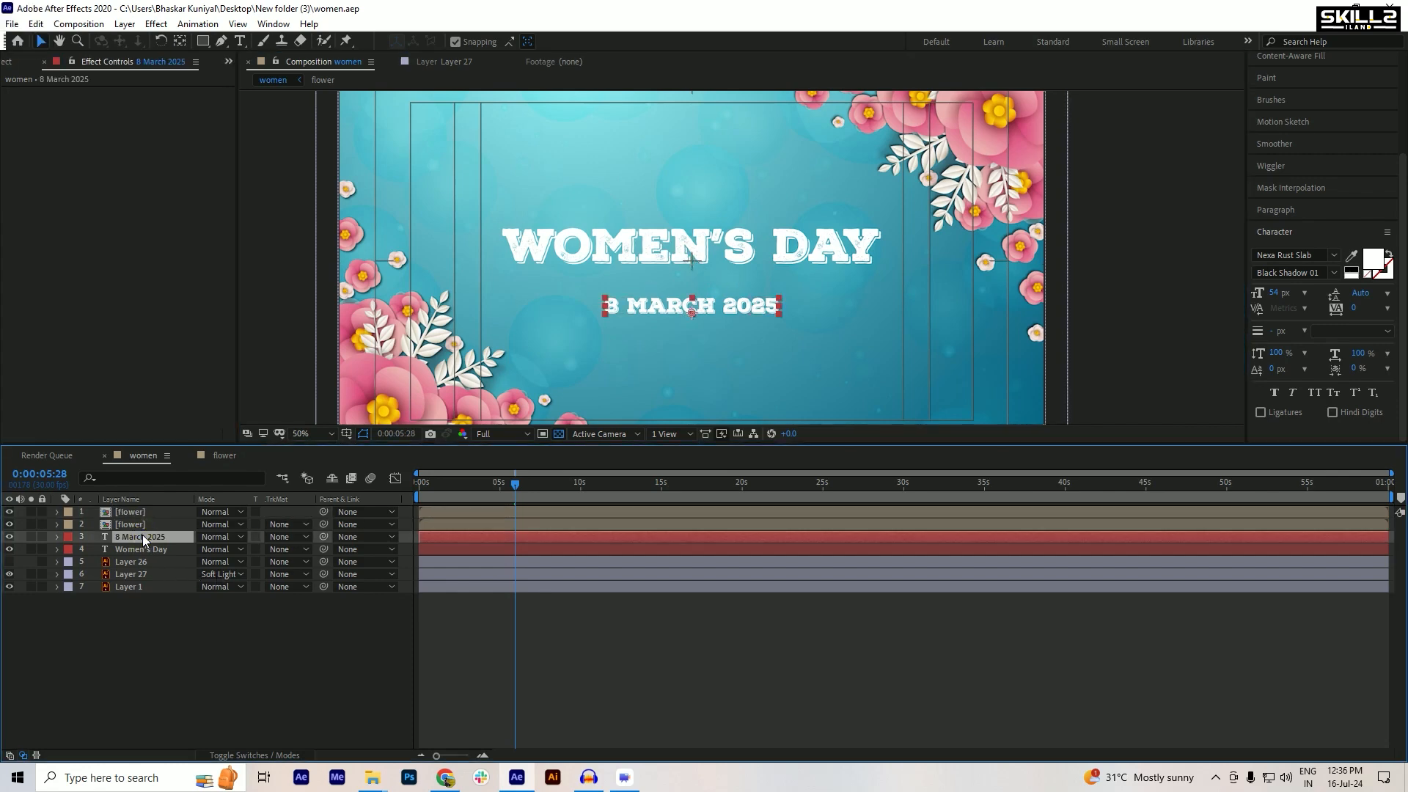
- Move the "8 March 2025" text up about 36 px, close beneath the "Women's Day" title, and save the project
key(shift+Up)
key(shift+Up)
key(shift+Up)
key(shift+Up)
key(Down)
key(Down)
key(Down)
key(Down)
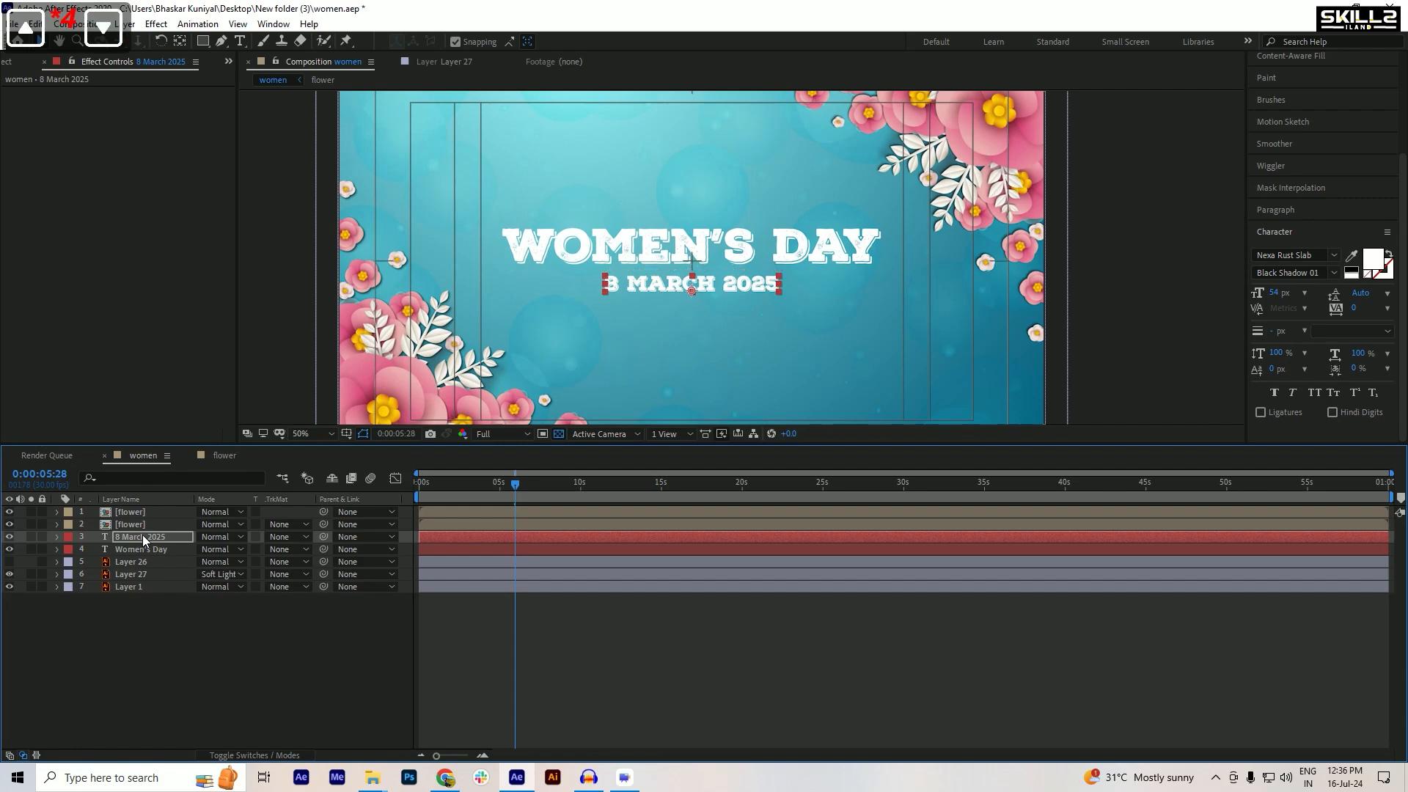
key(ctrl+s)
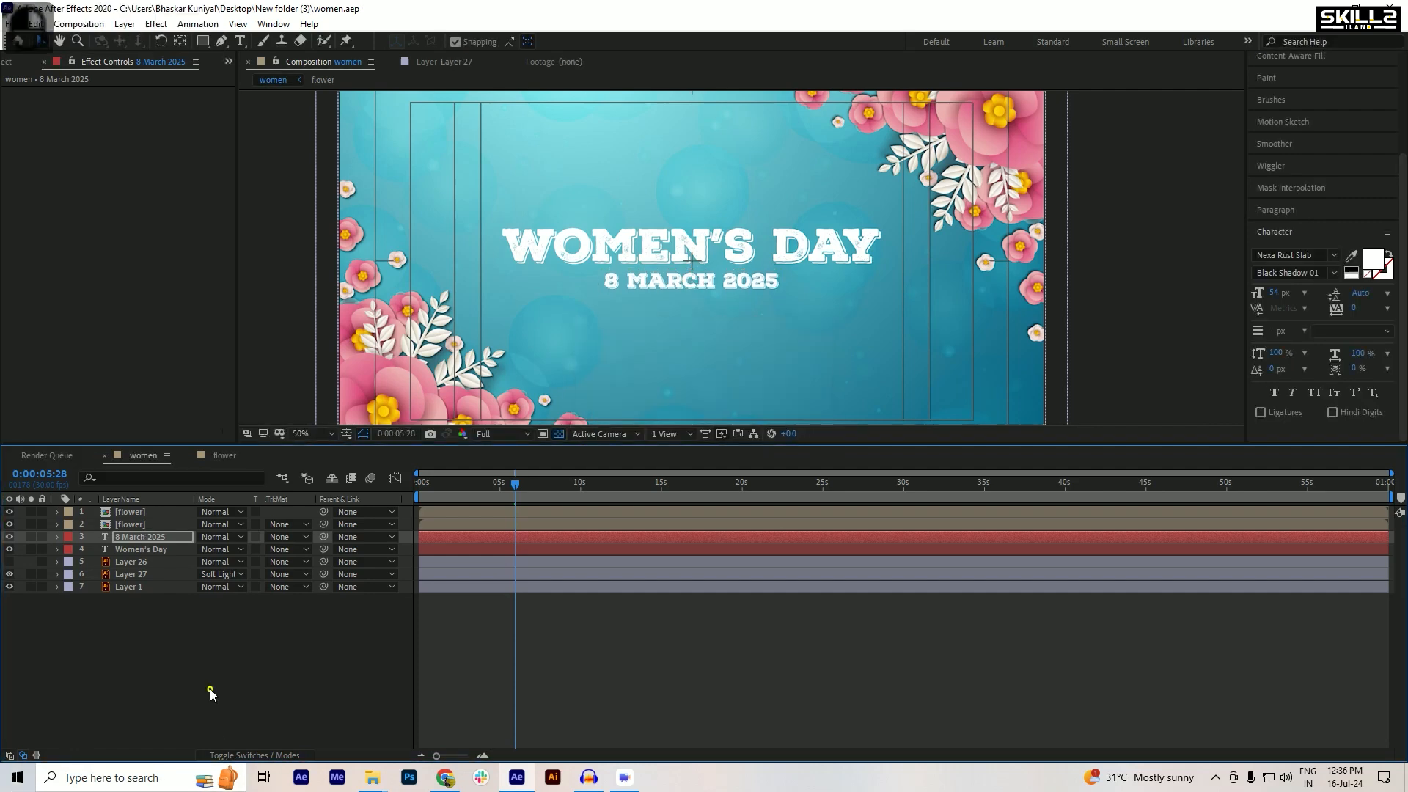
click(209, 689)
- Apply the Drop Shadow effect to the "Women's Day" text layer
click(136, 548)
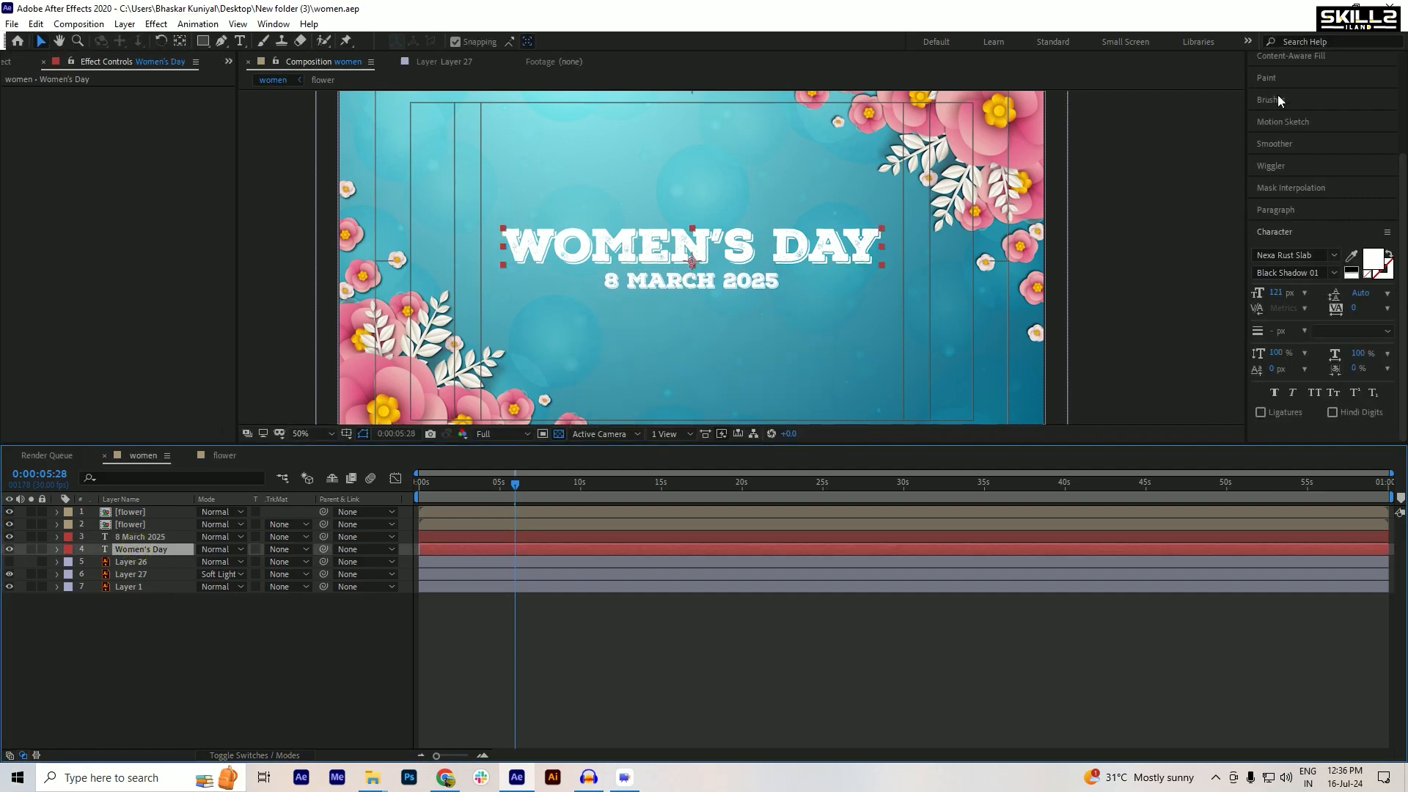
scroll(1297, 168, up, 3)
click(1304, 107)
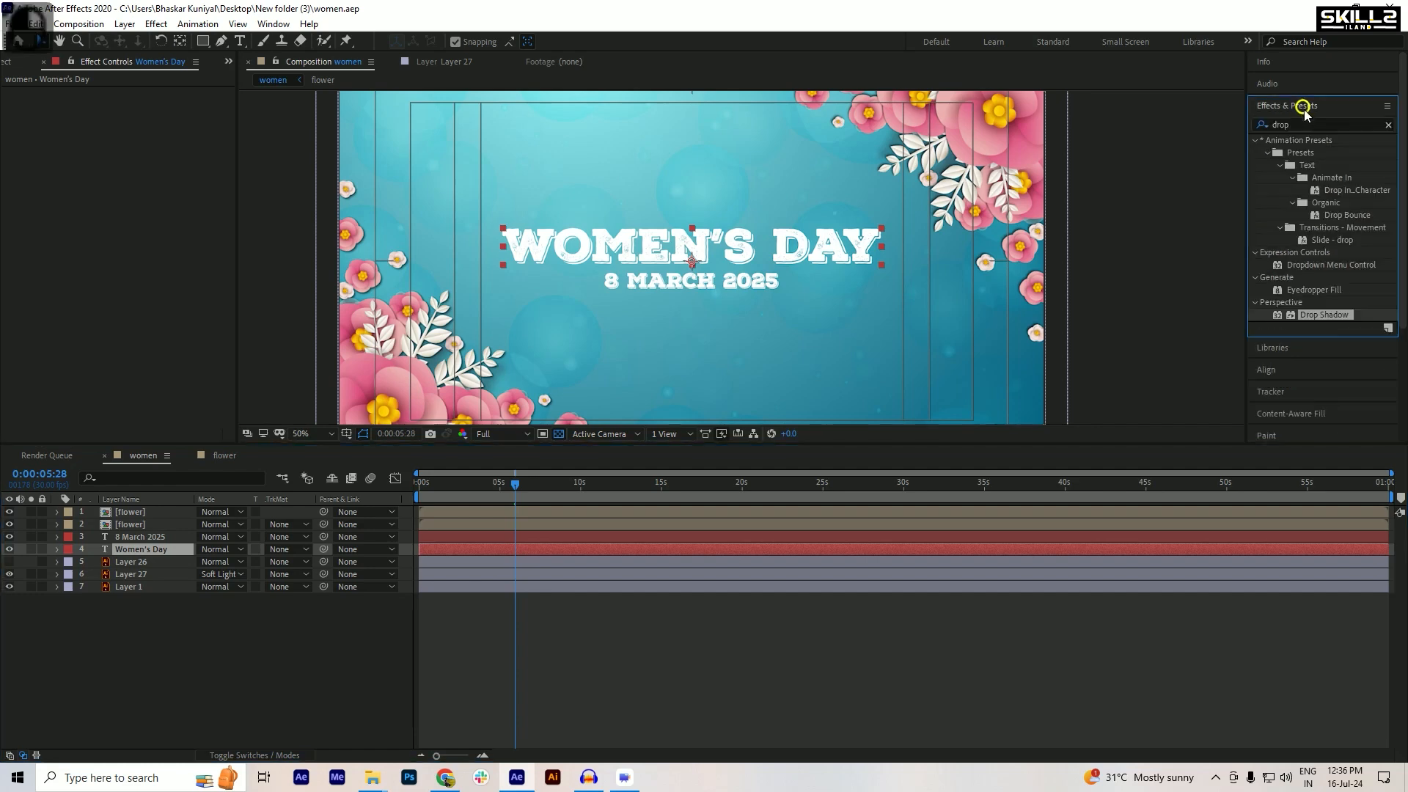
double_click(1310, 315)
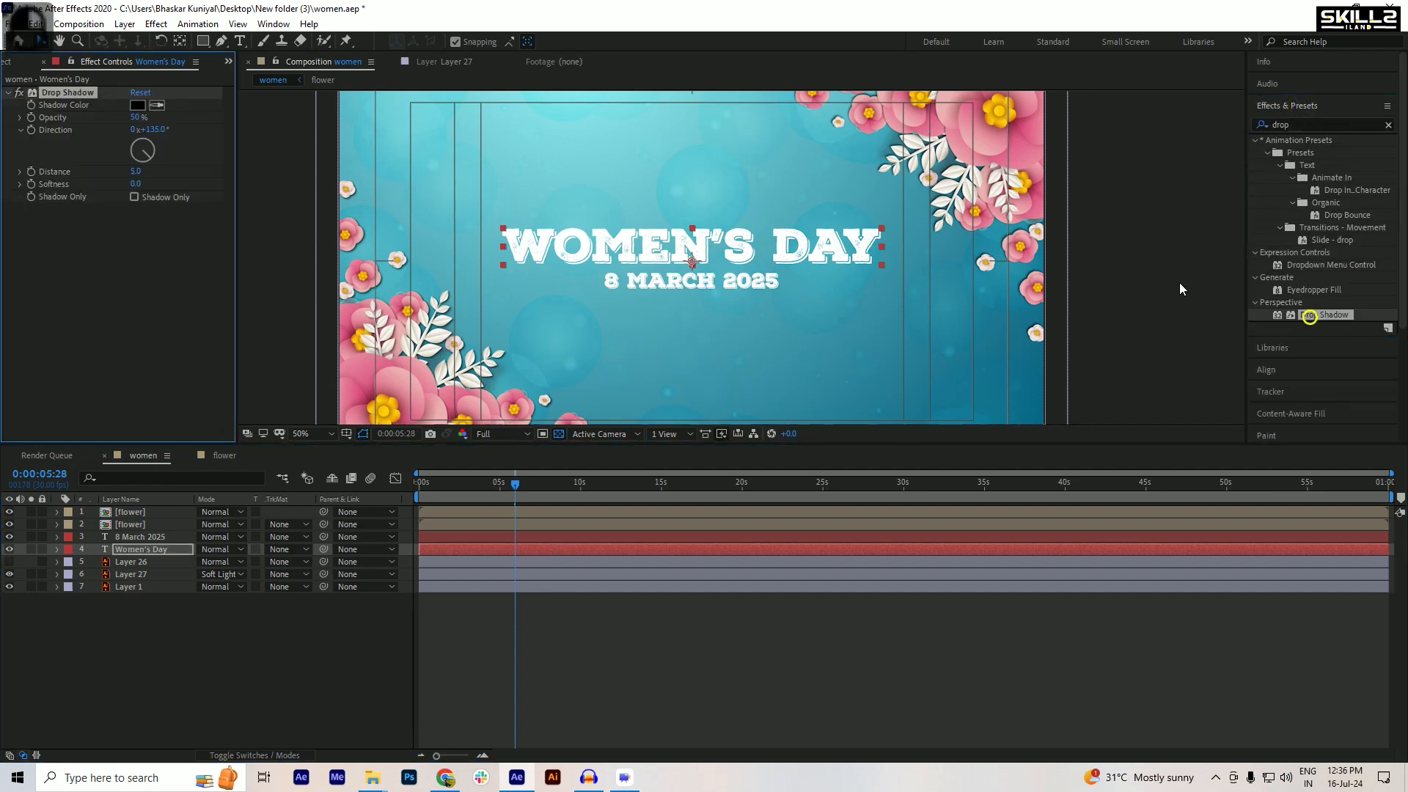
- Set the softness of the title's drop shadow to 10, check the result up close and save the project
click(134, 184)
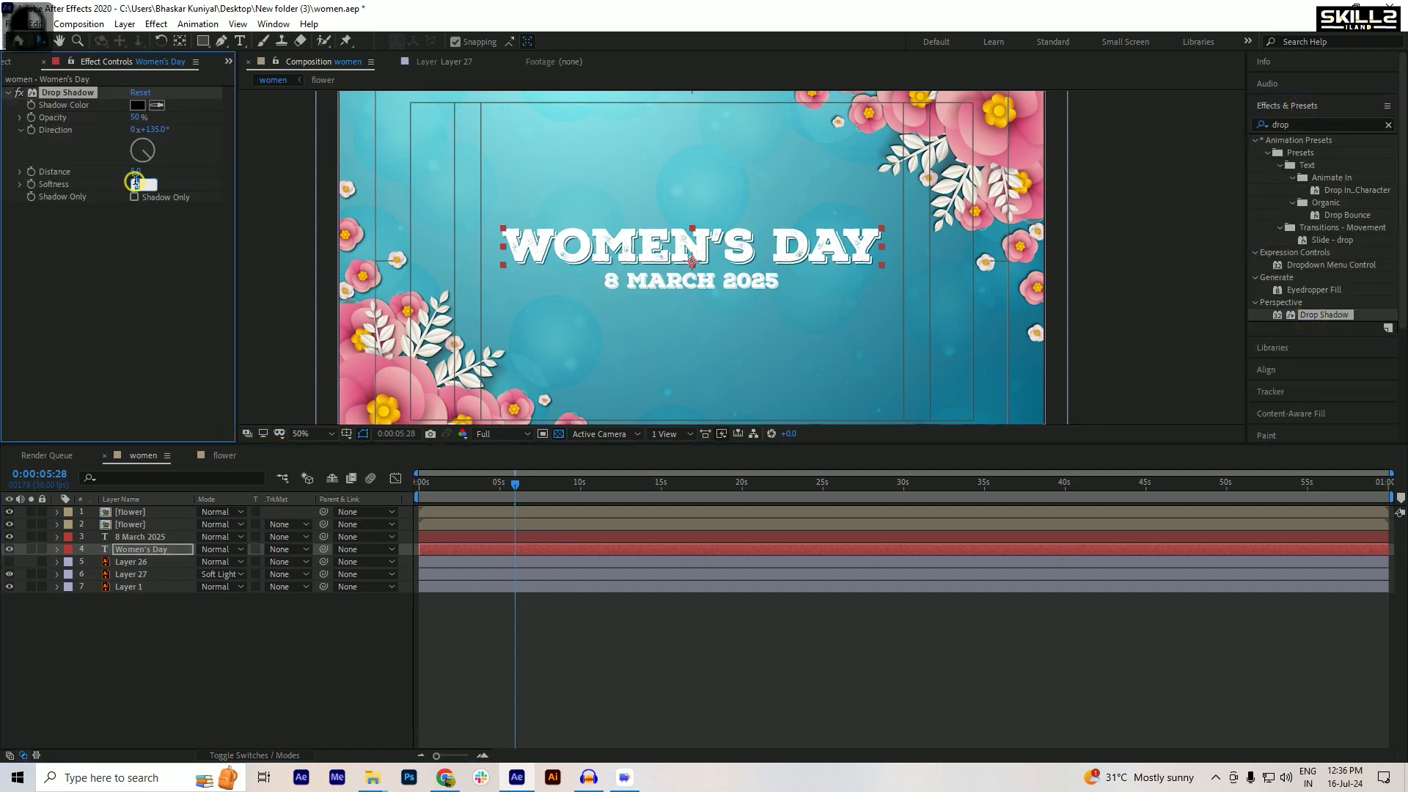
text(10)
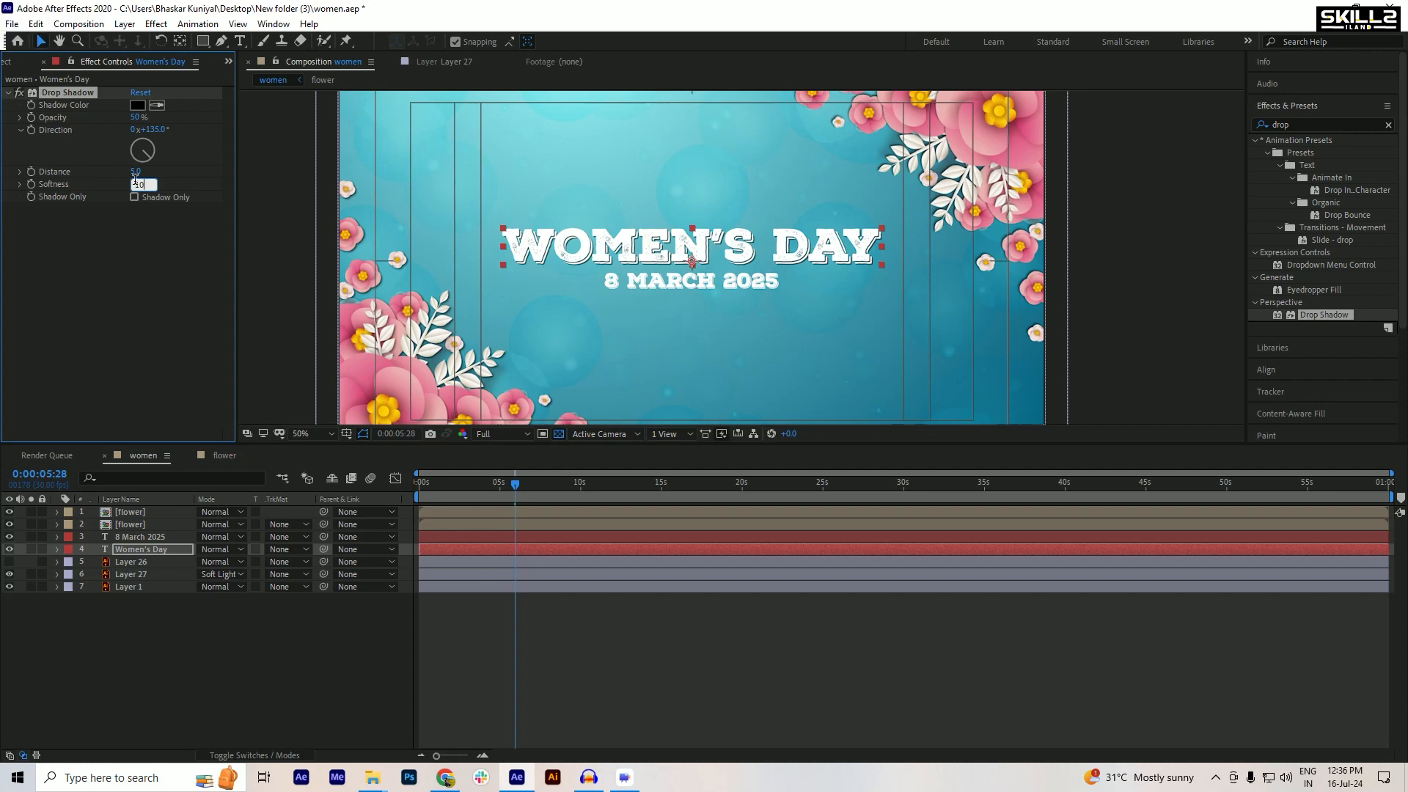
key(Return)
click(149, 644)
key(ctrl+s)
scroll(728, 214, up, 2)
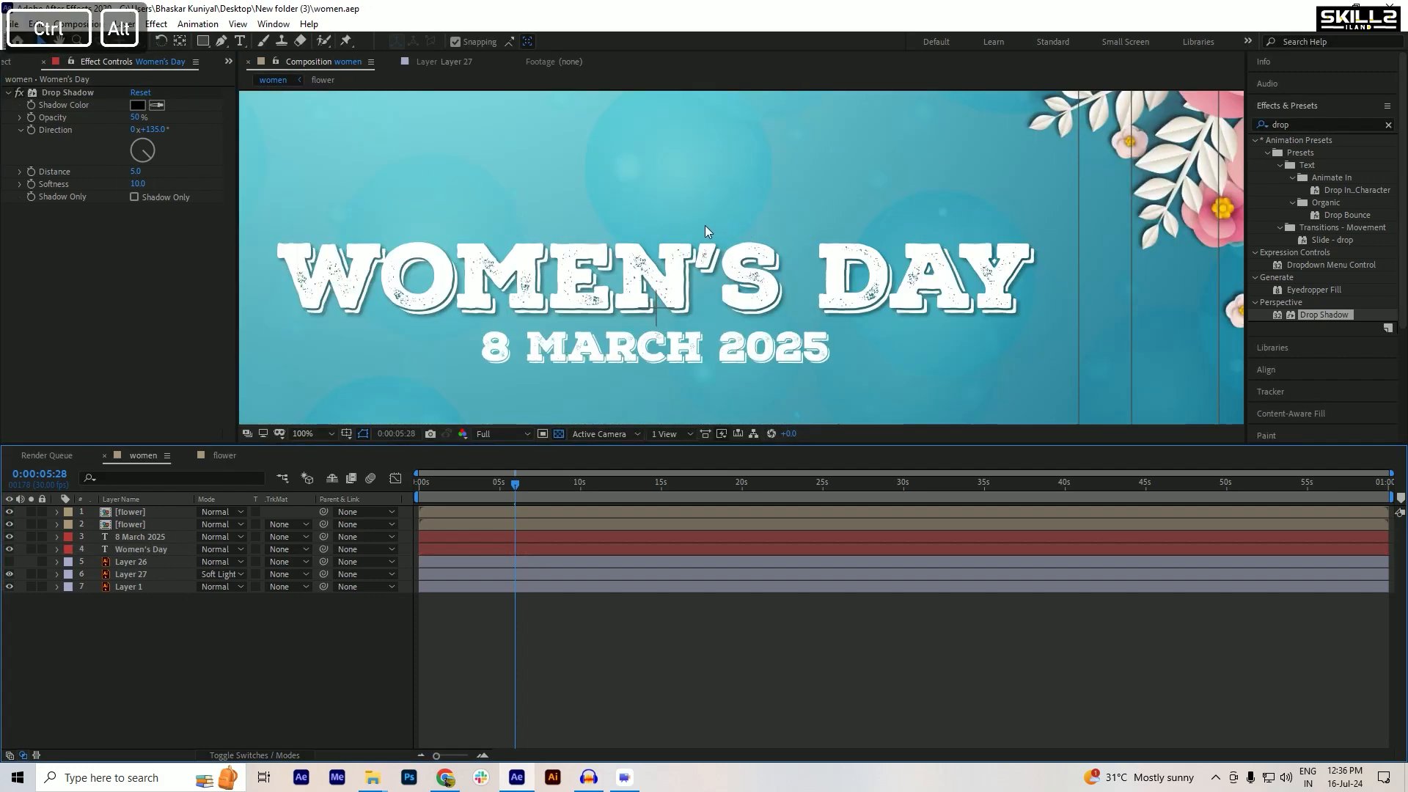
scroll(666, 230, down, 2)
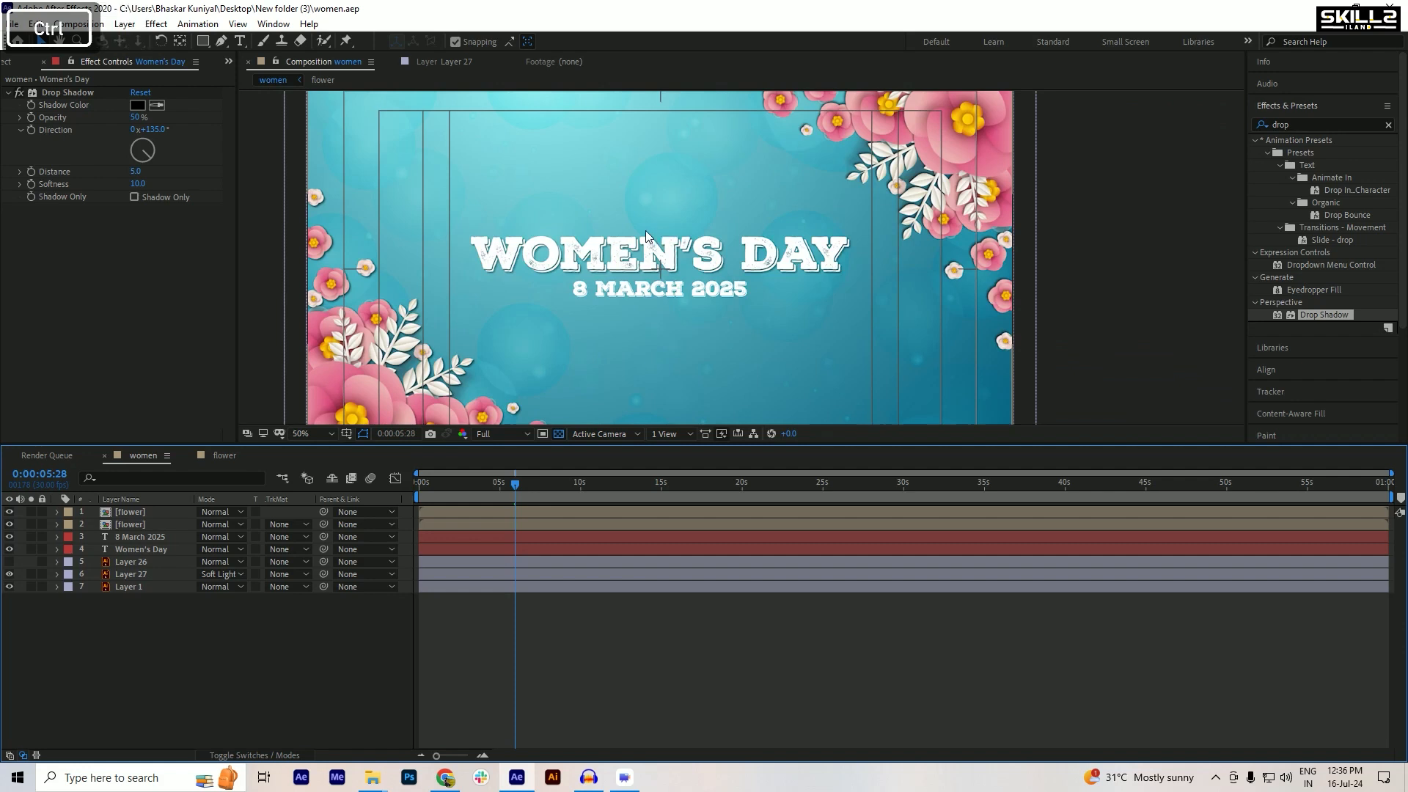
key(ctrl+s)
- Copy the Drop Shadow effect from the "Women's Day" layer to the "8 March 2025" text layer and save the project
click(63, 96)
key(ctrl+c)
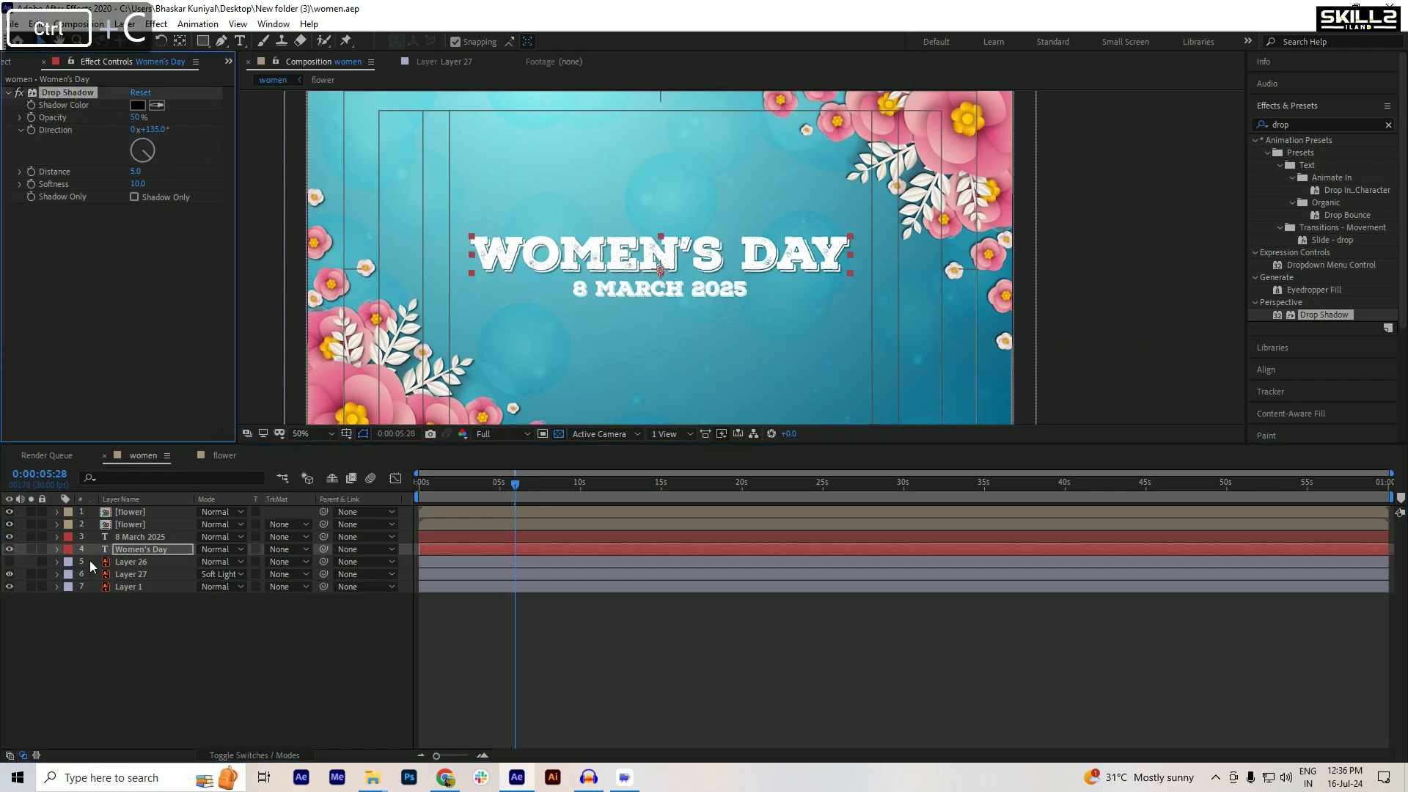
click(136, 538)
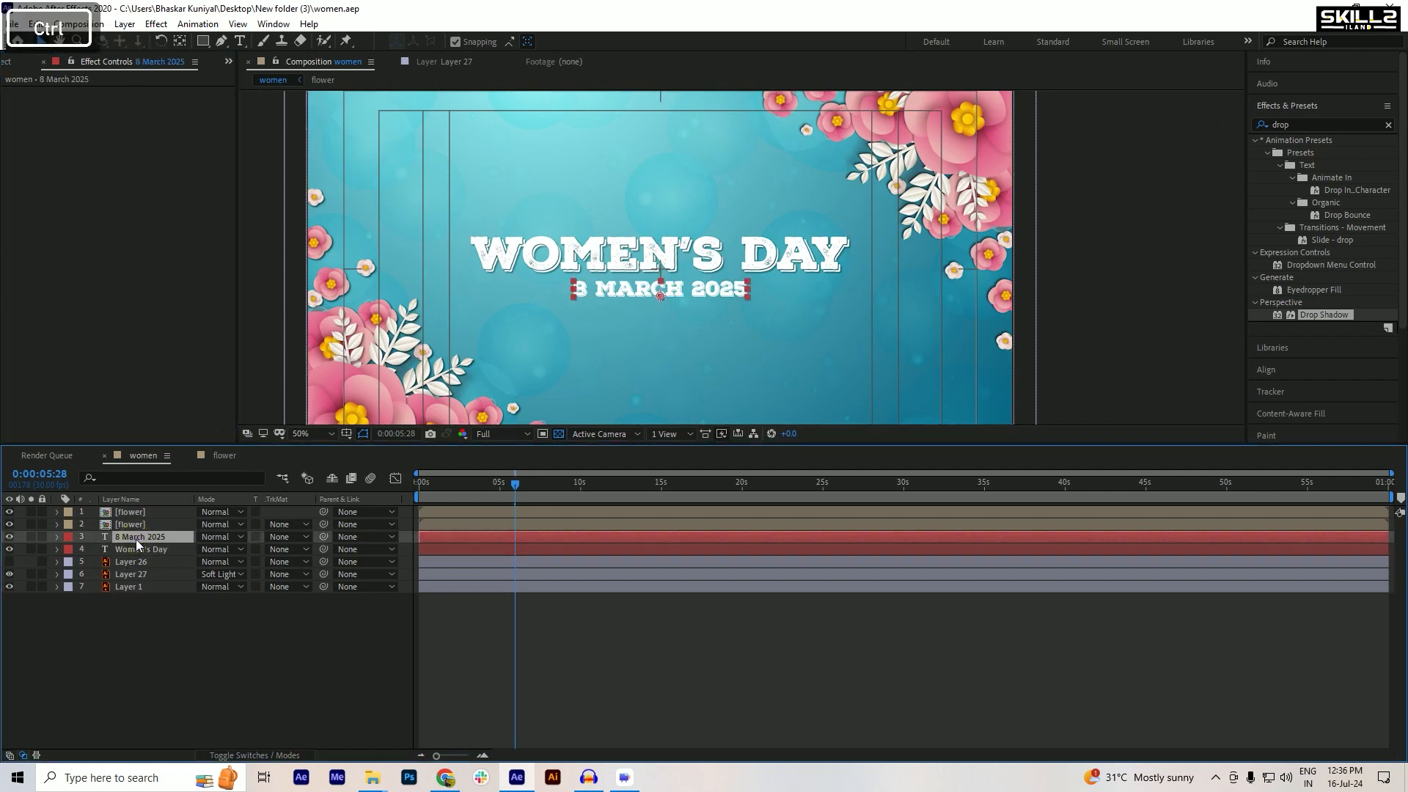
key(ctrl+v)
key(ctrl+s)
click(137, 676)
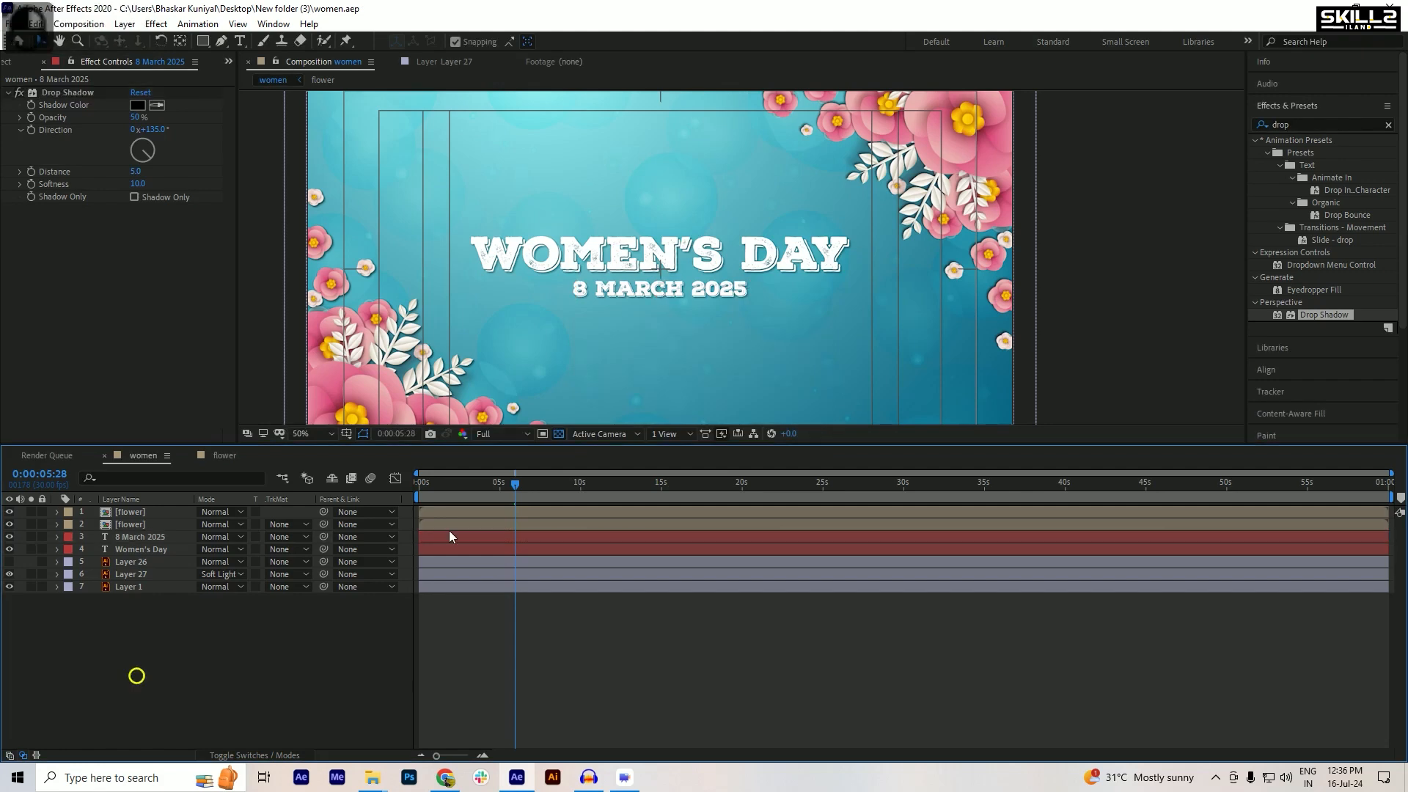
- Clear the effects search and browse the available font families for the "8 March 2025" text
scroll(635, 293, up, 2)
click(635, 300)
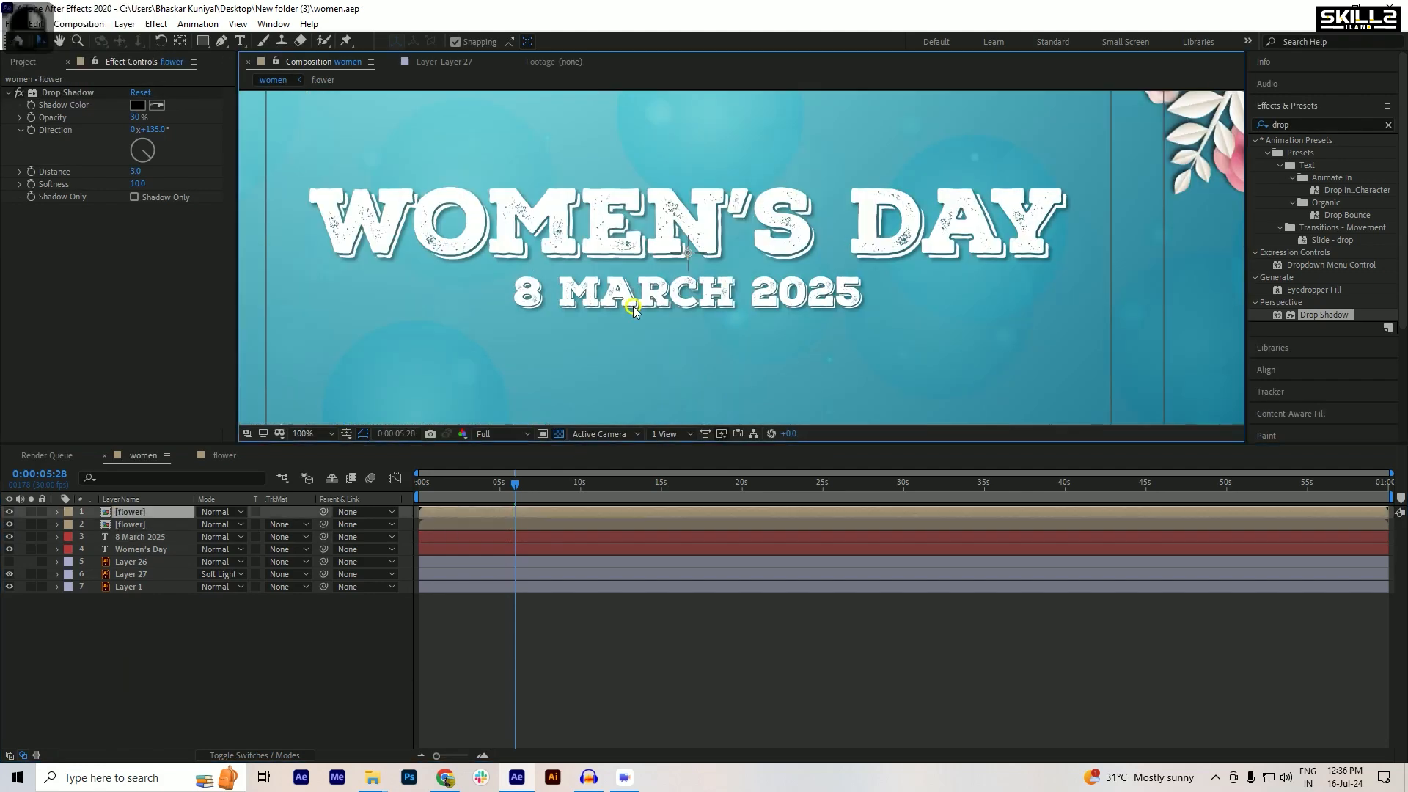
click(132, 548)
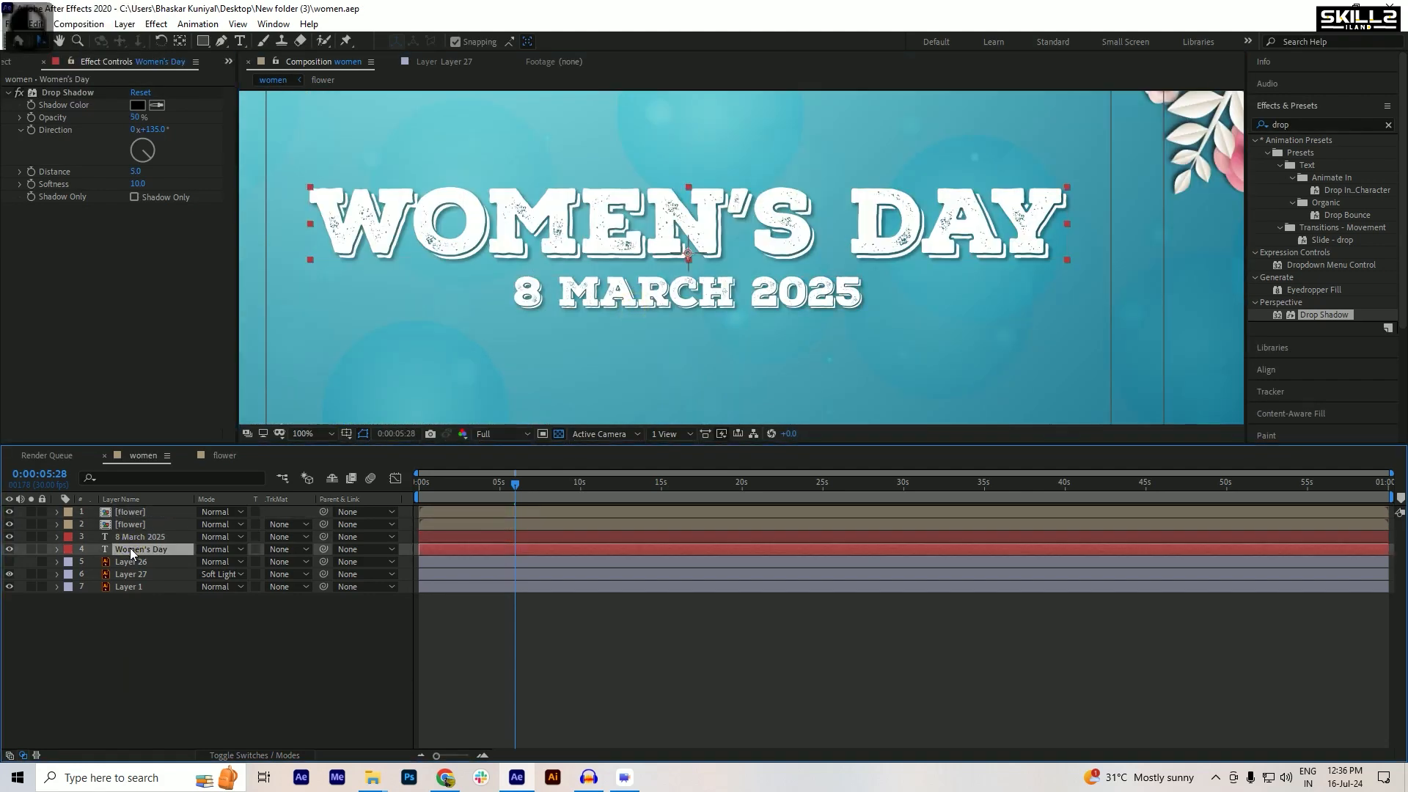
click(142, 536)
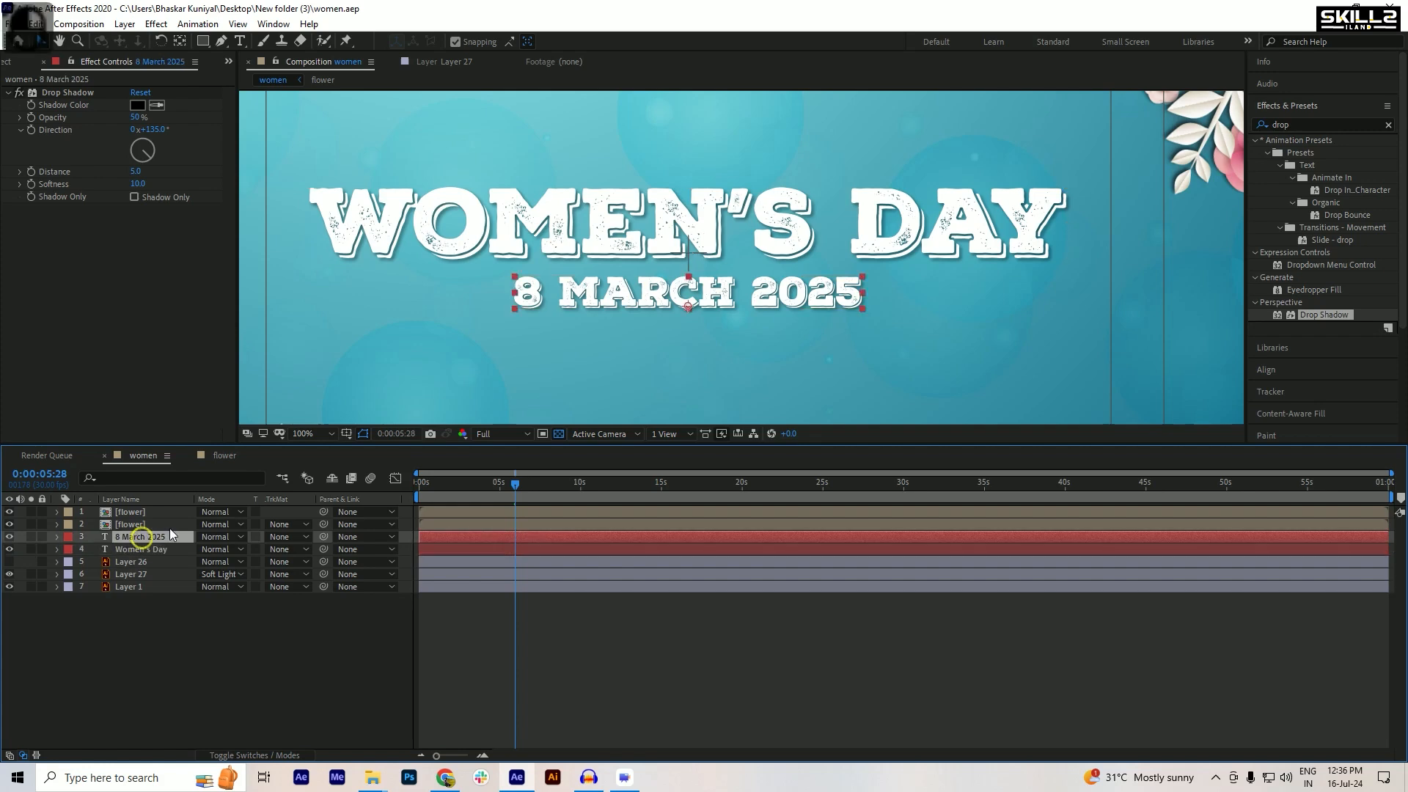
click(1390, 124)
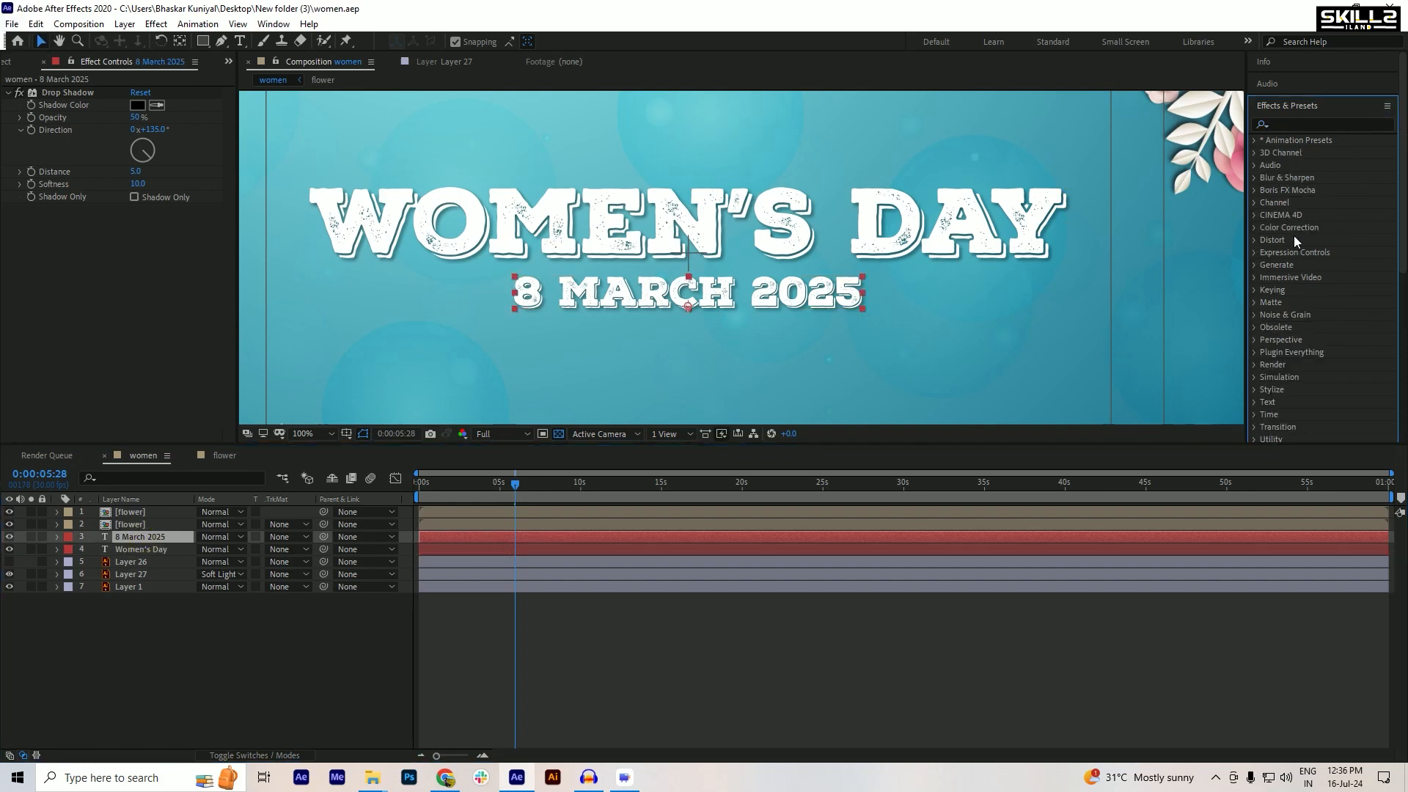
scroll(1283, 87, down, 5)
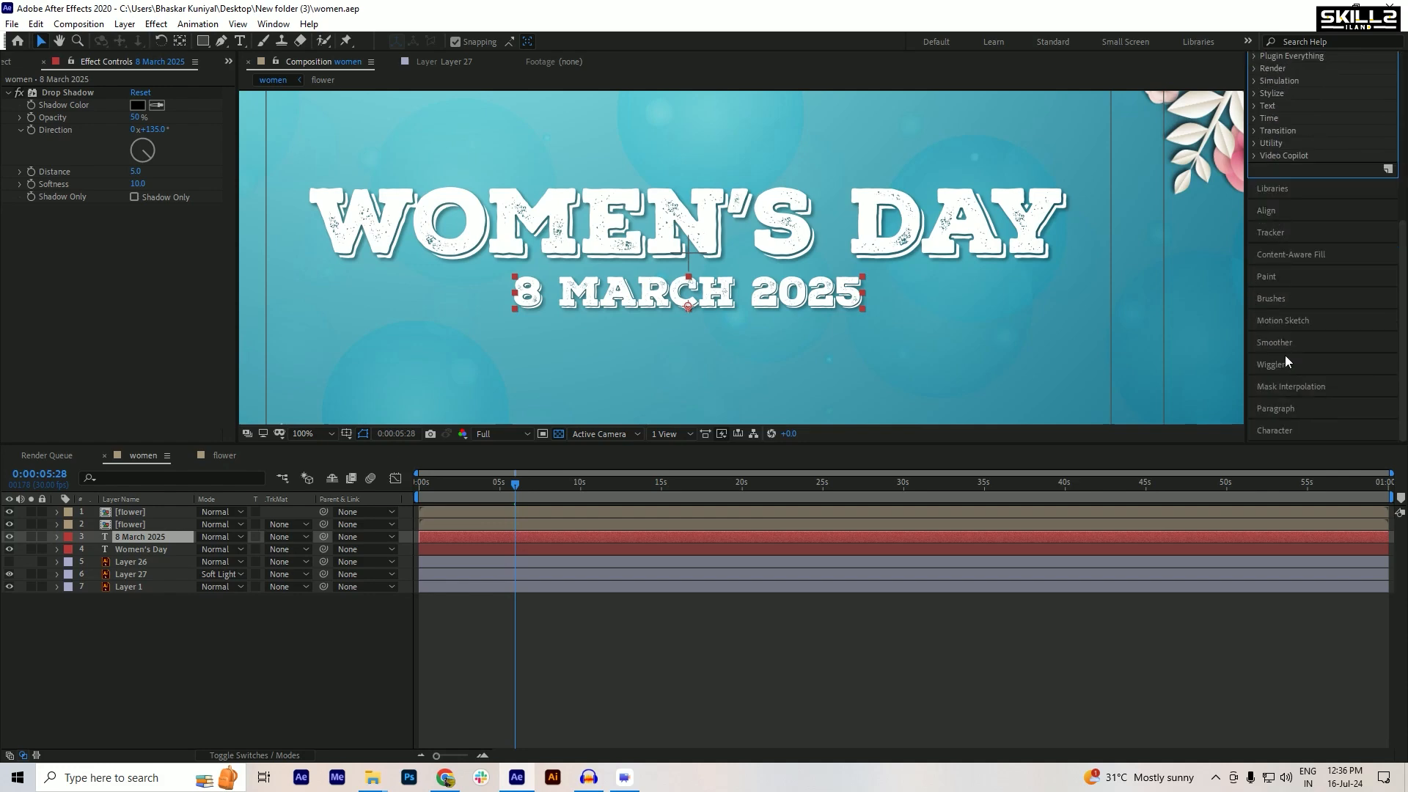
click(1287, 426)
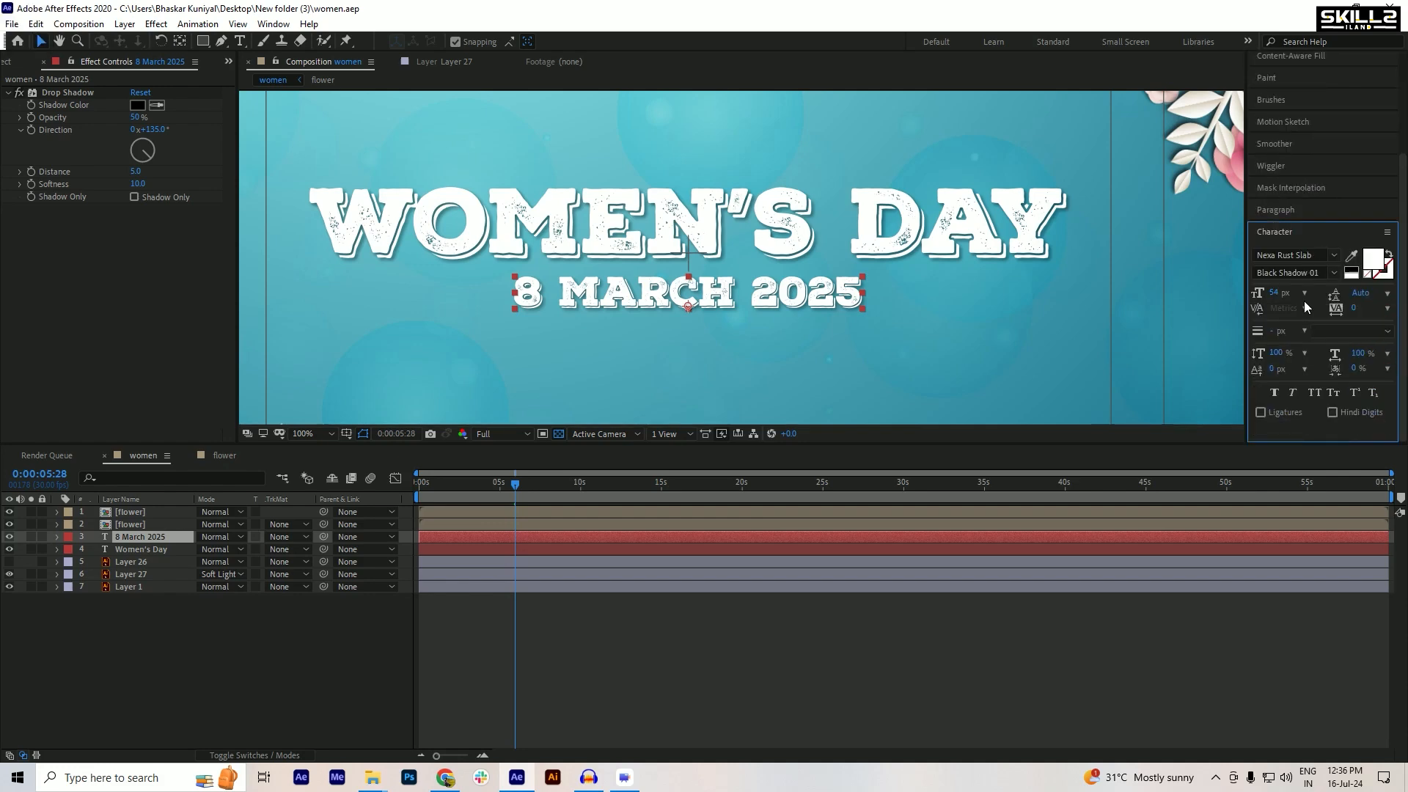
click(1333, 257)
scroll(1181, 337, up, 10)
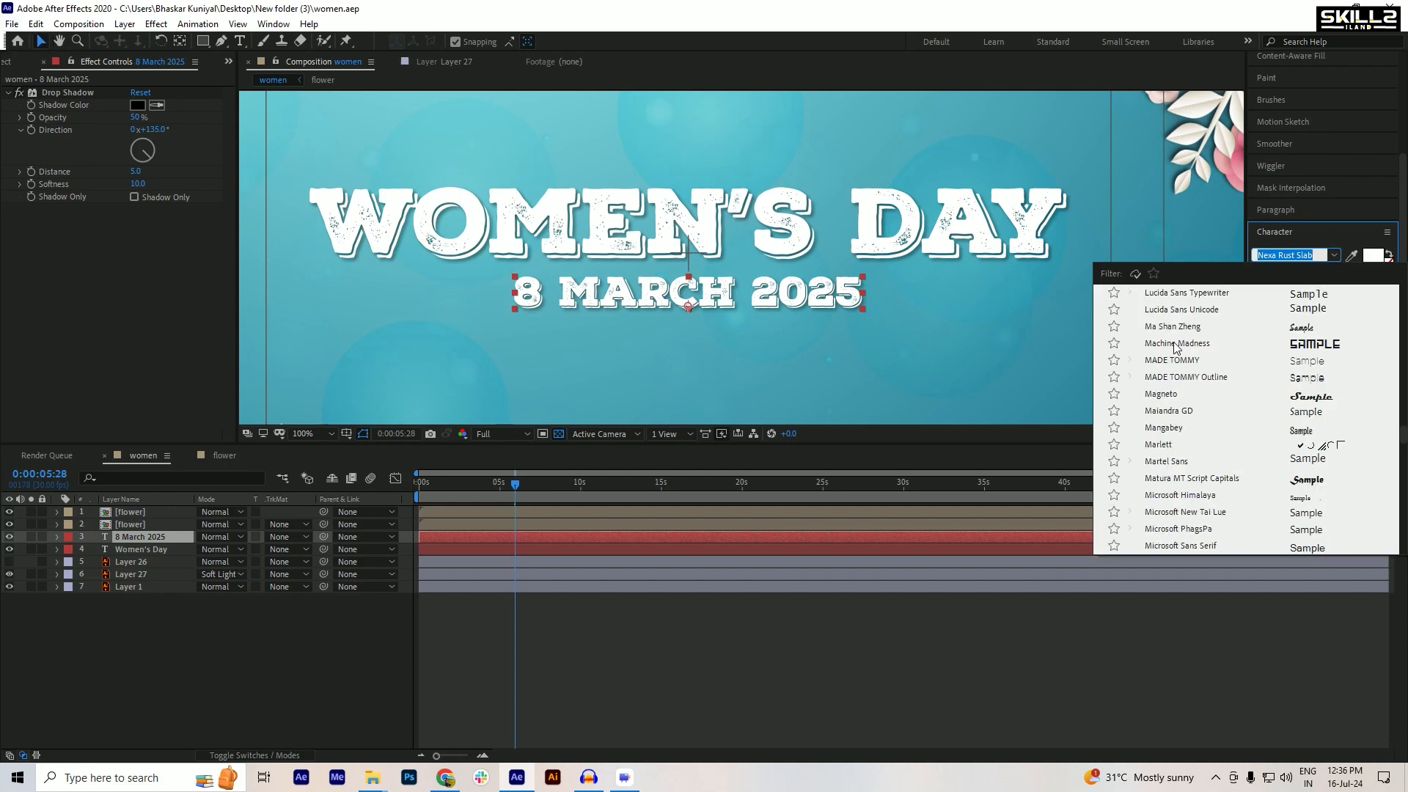
- Change the font of the "8 March 2025" text to Open Sans in the Semibold style
scroll(1174, 347, down, 3)
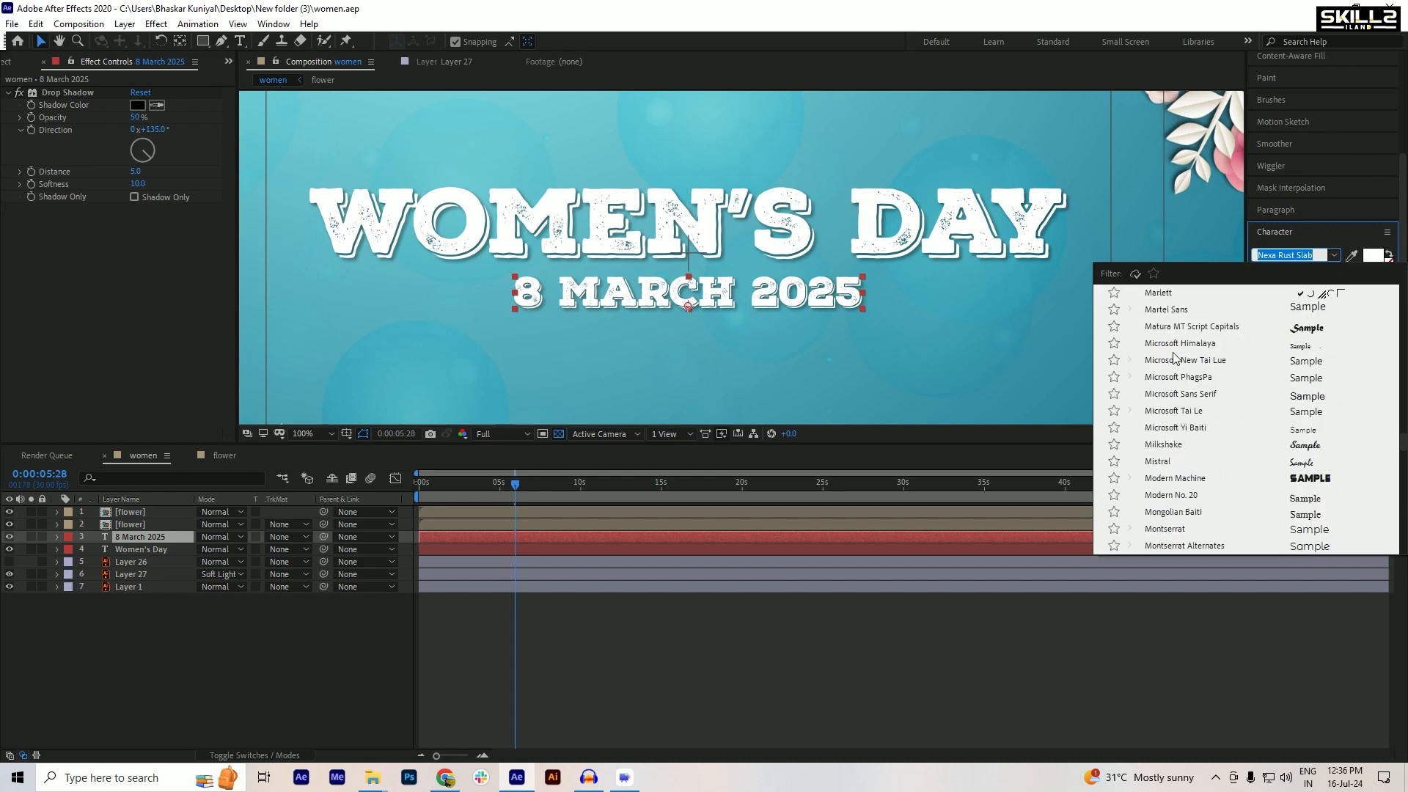
scroll(1174, 358, up, 20)
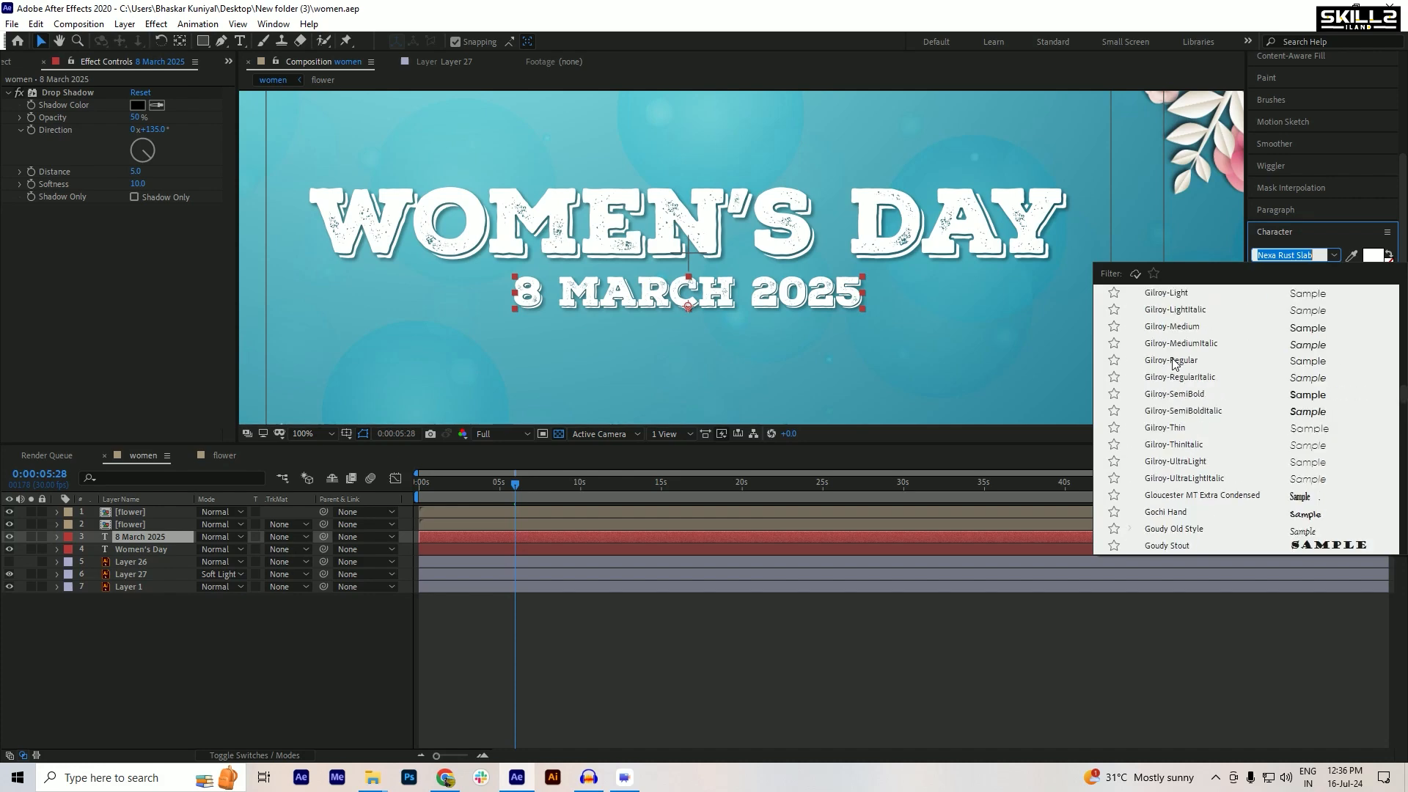
scroll(1174, 363, up, 20)
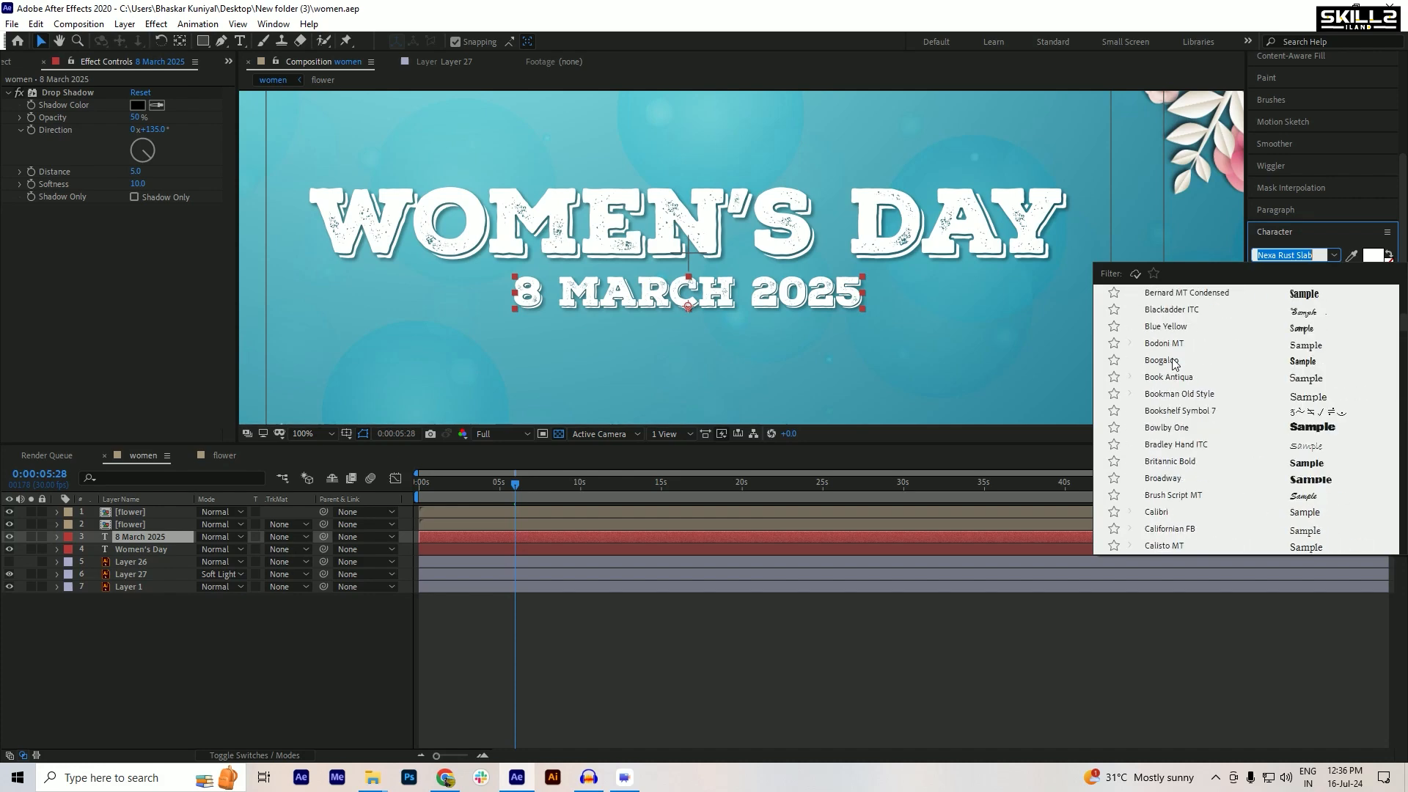
scroll(1175, 364, up, 9)
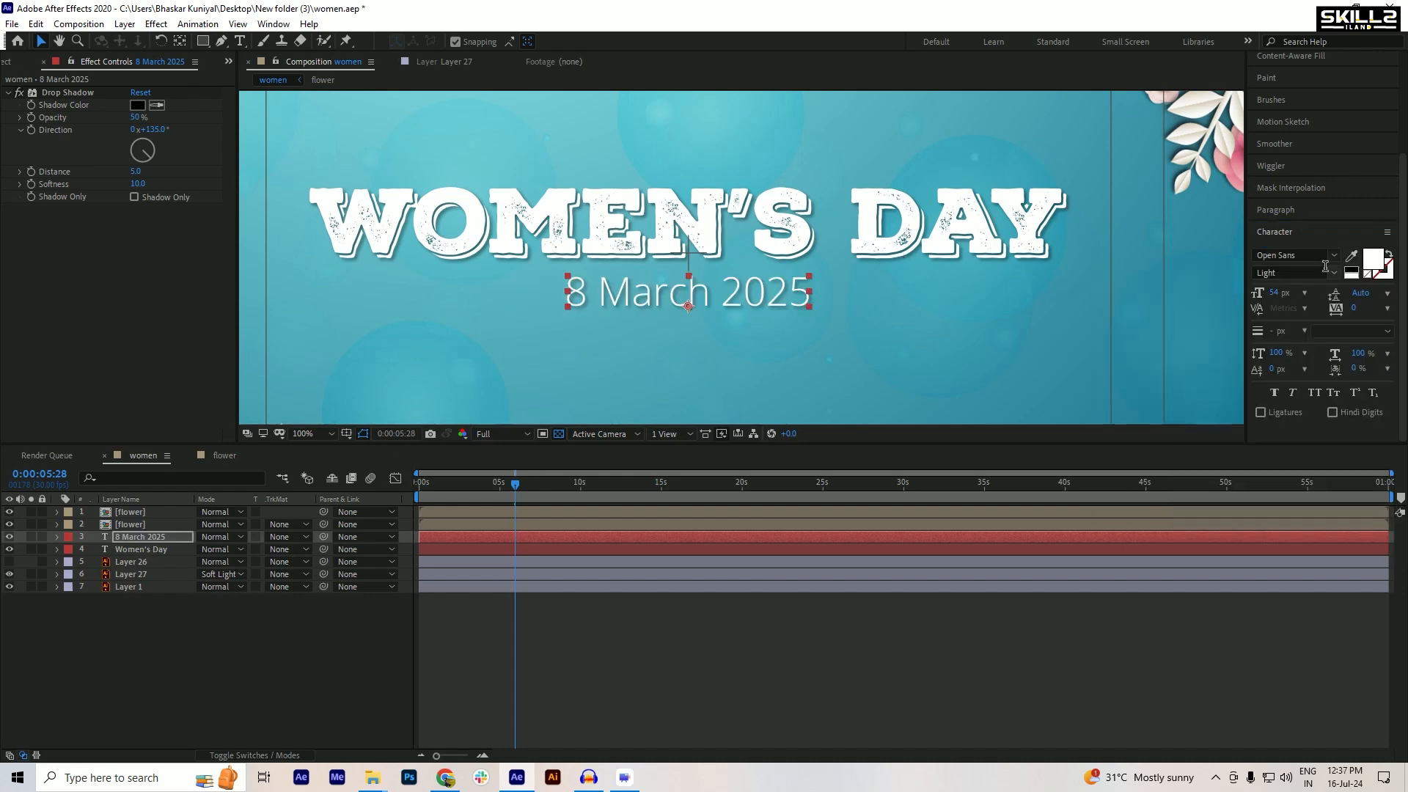
click(1333, 273)
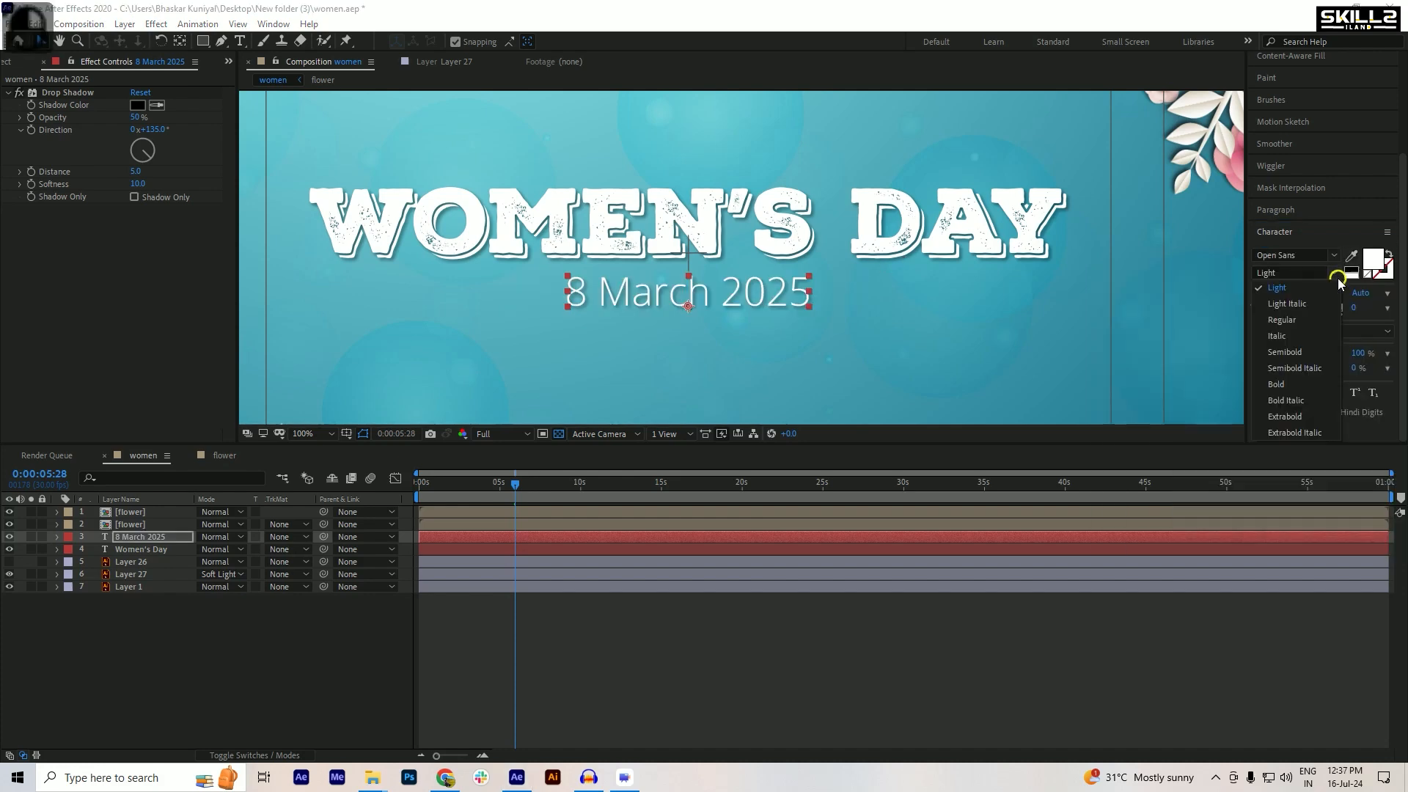
click(1296, 353)
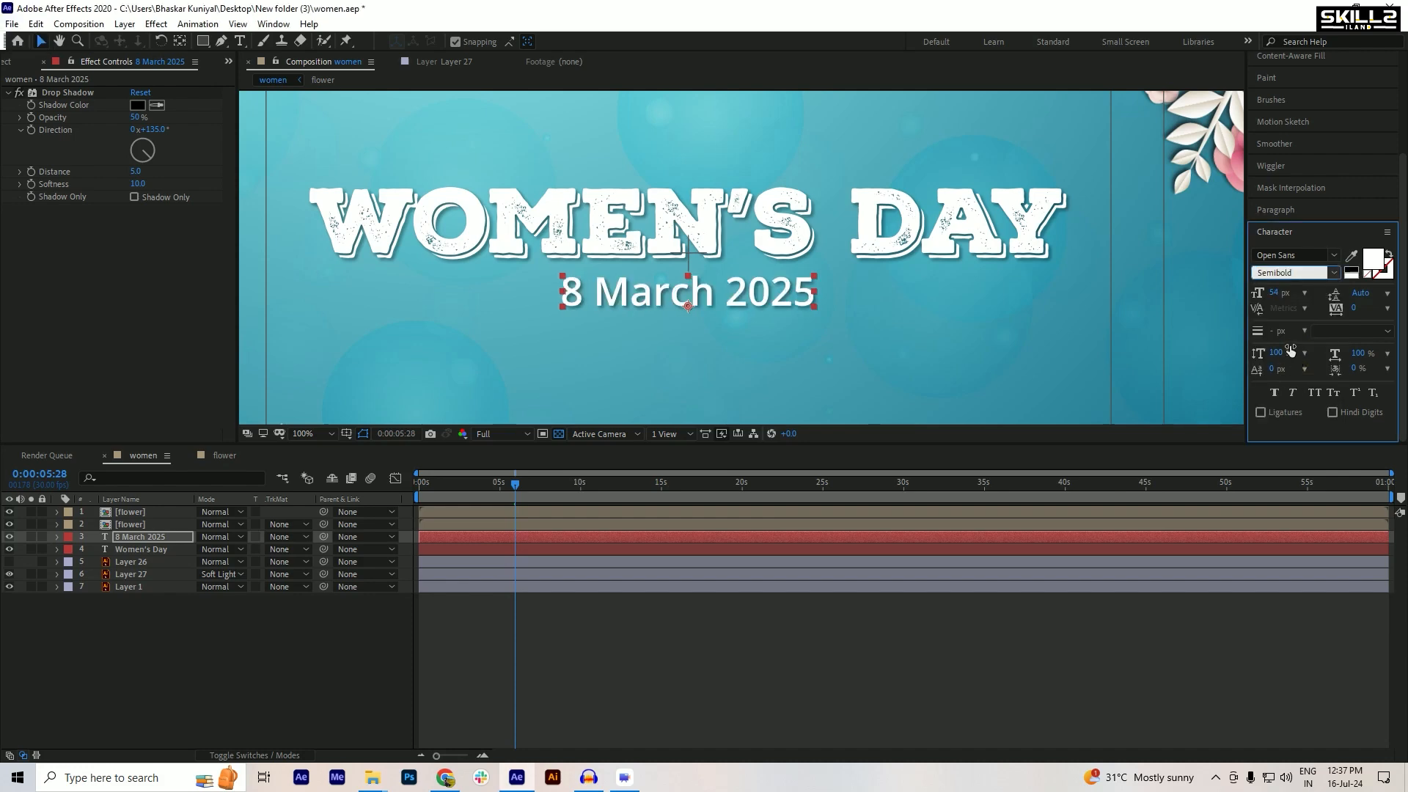
- Set the date text's size to 44 px and its tracking to 76, and save the project
drag(1273, 294, 1283, 335)
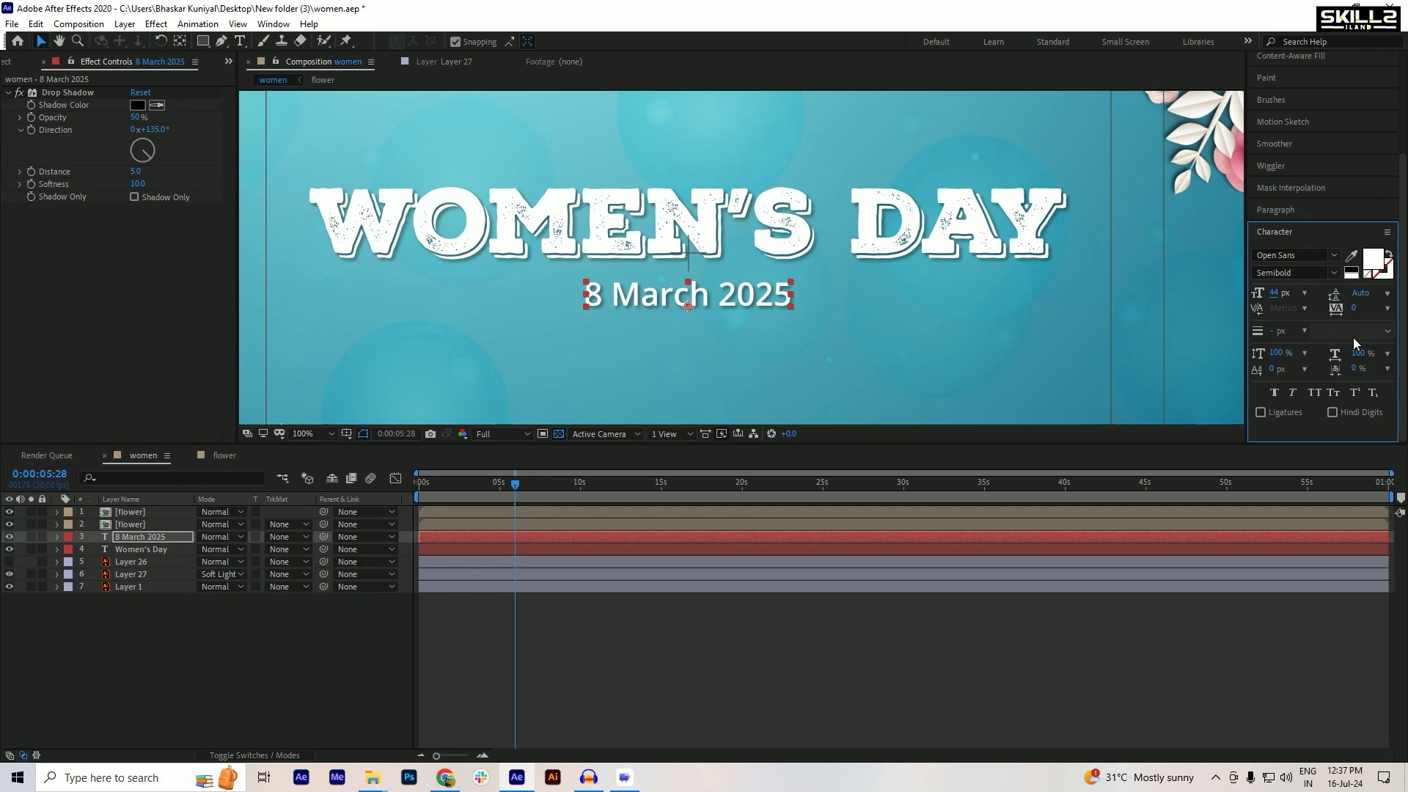
drag(1357, 354, 1397, 354)
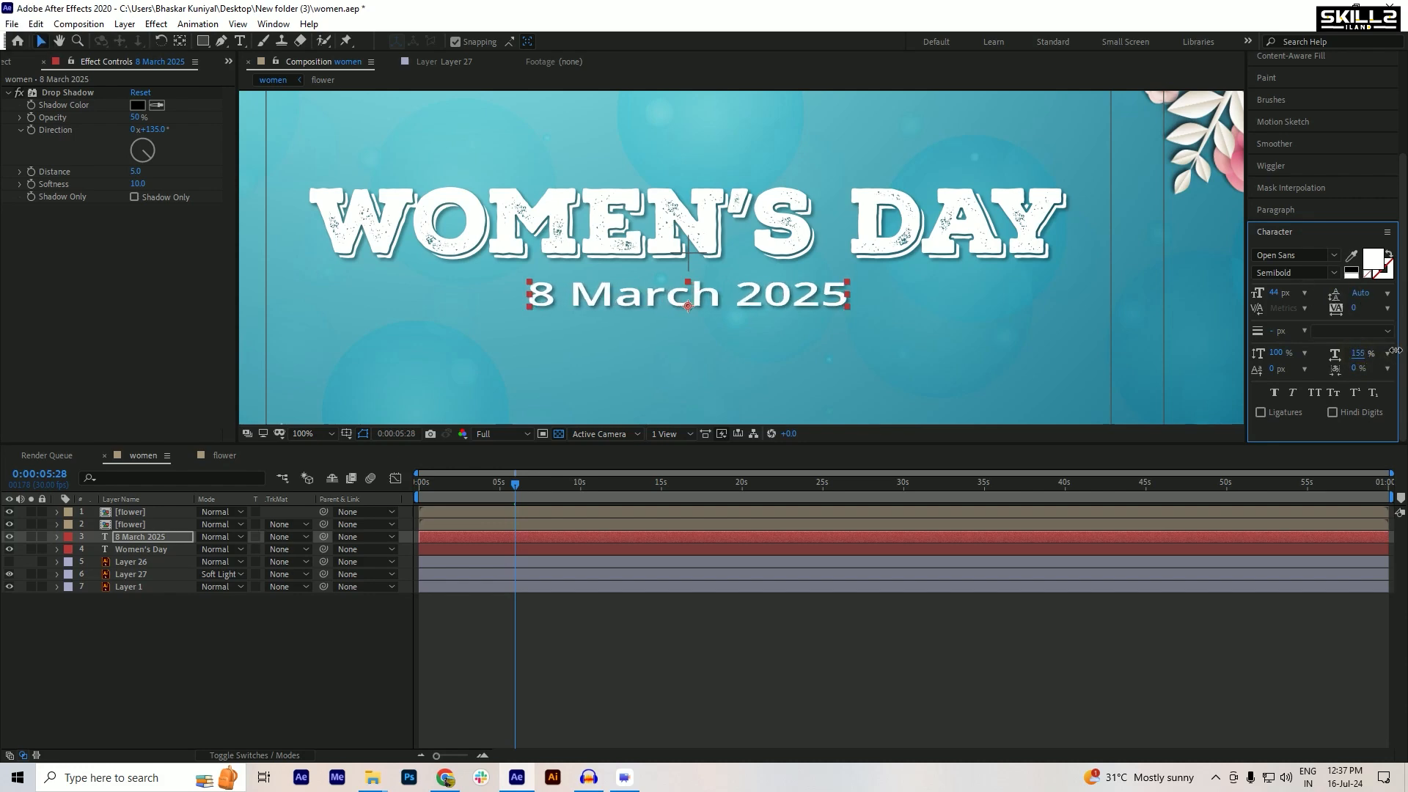
key(ctrl+z)
drag(1356, 308, 1407, 308)
key(ctrl+s)
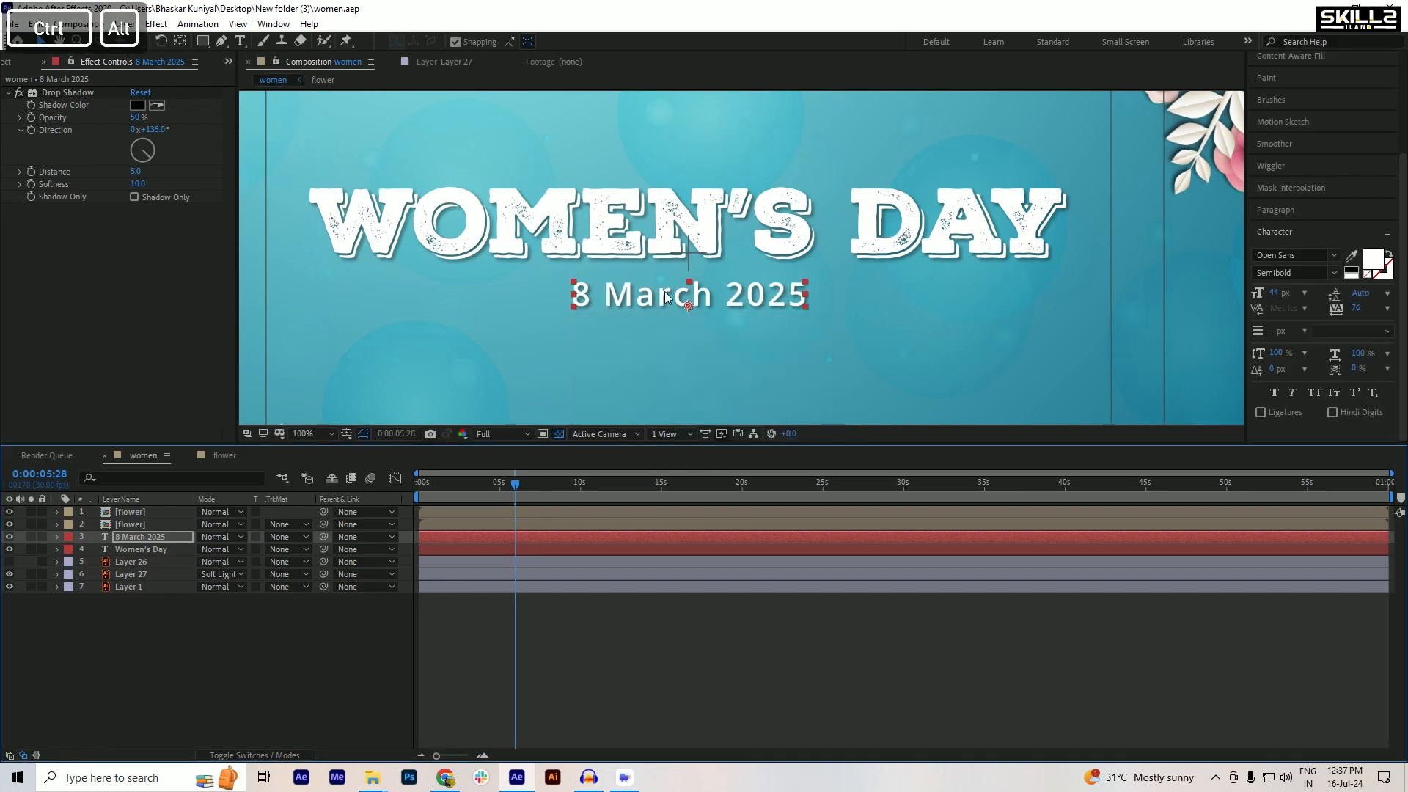
scroll(665, 292, down, 2)
key(ctrl+s)
click(162, 639)
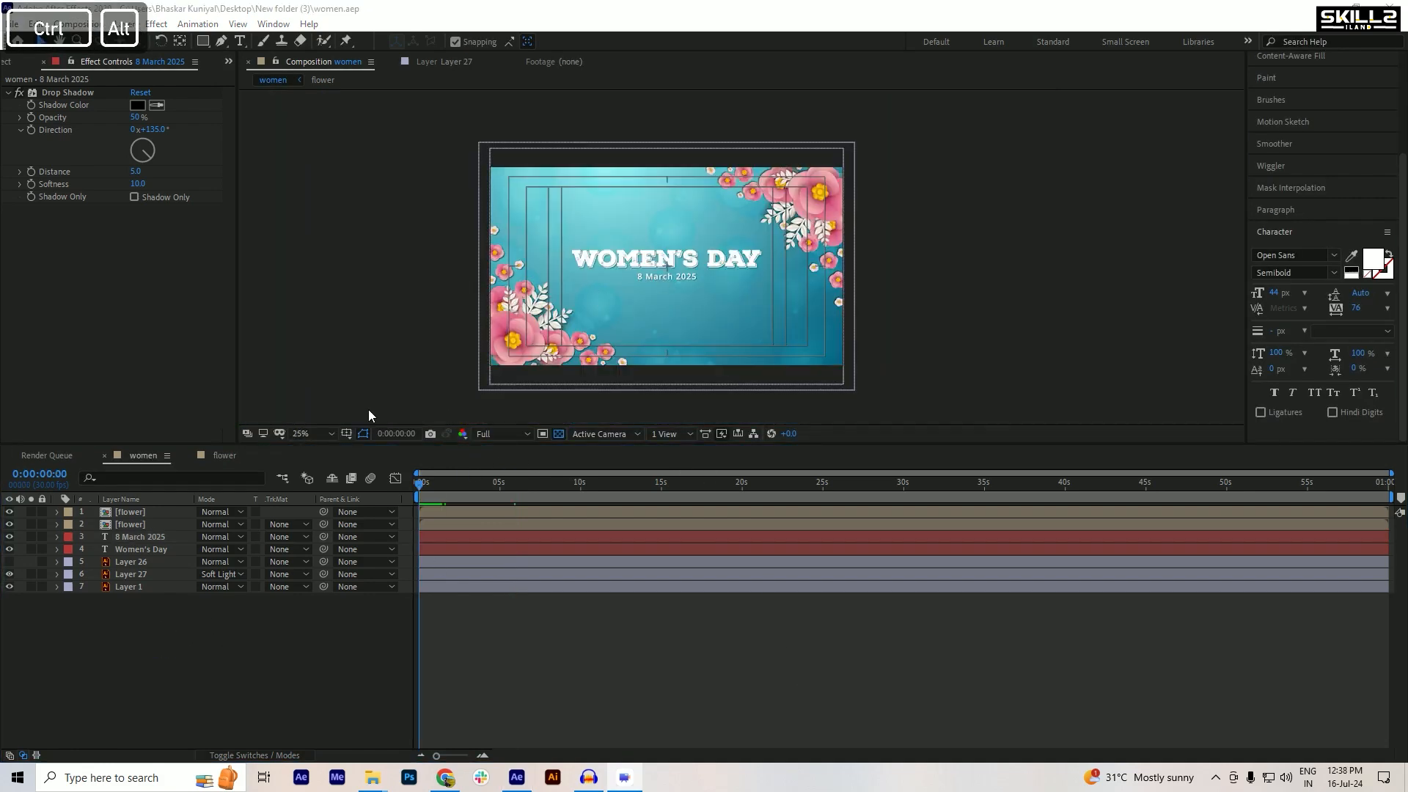
- Add a Position keyframe at 0:00 to both flower layers and save the project
click(307, 434)
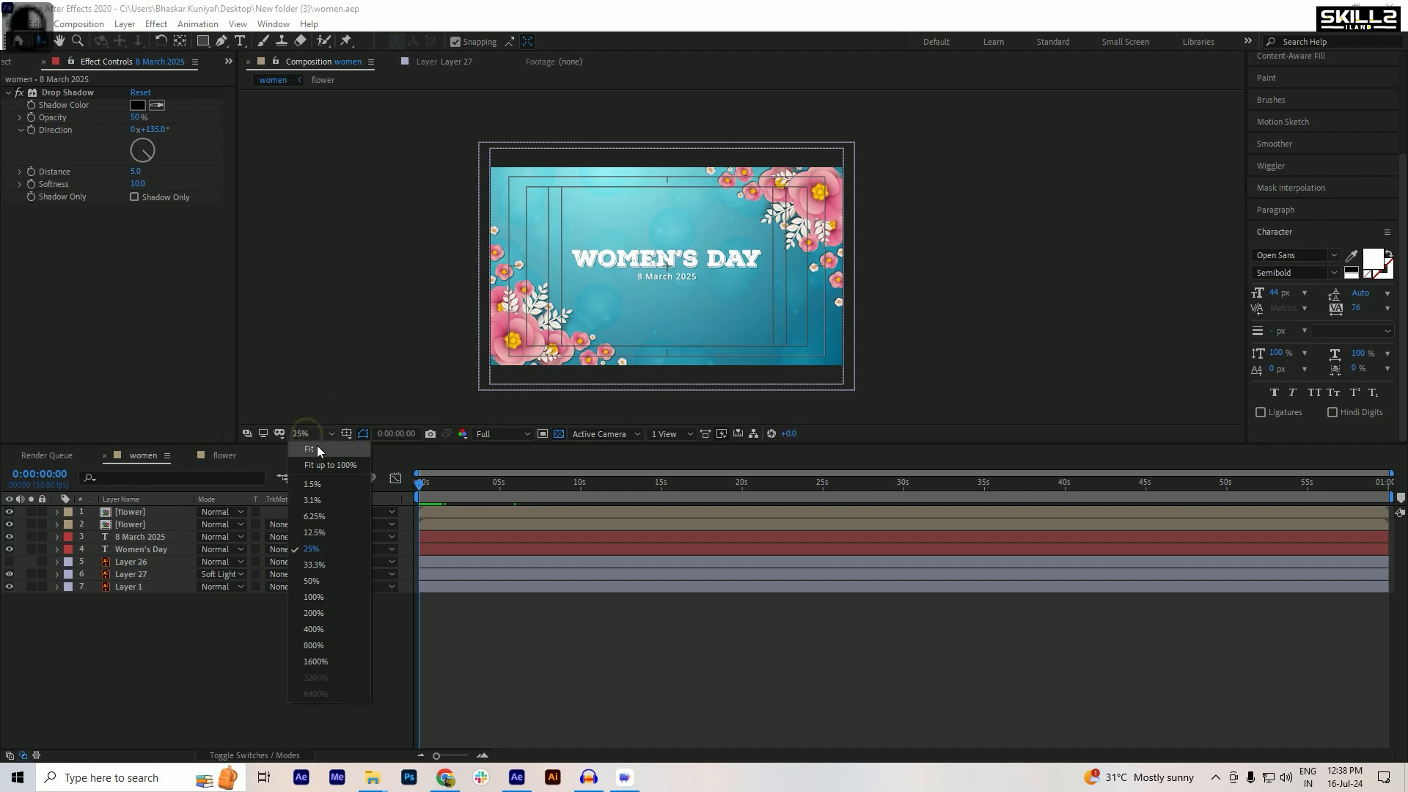
click(317, 446)
click(431, 493)
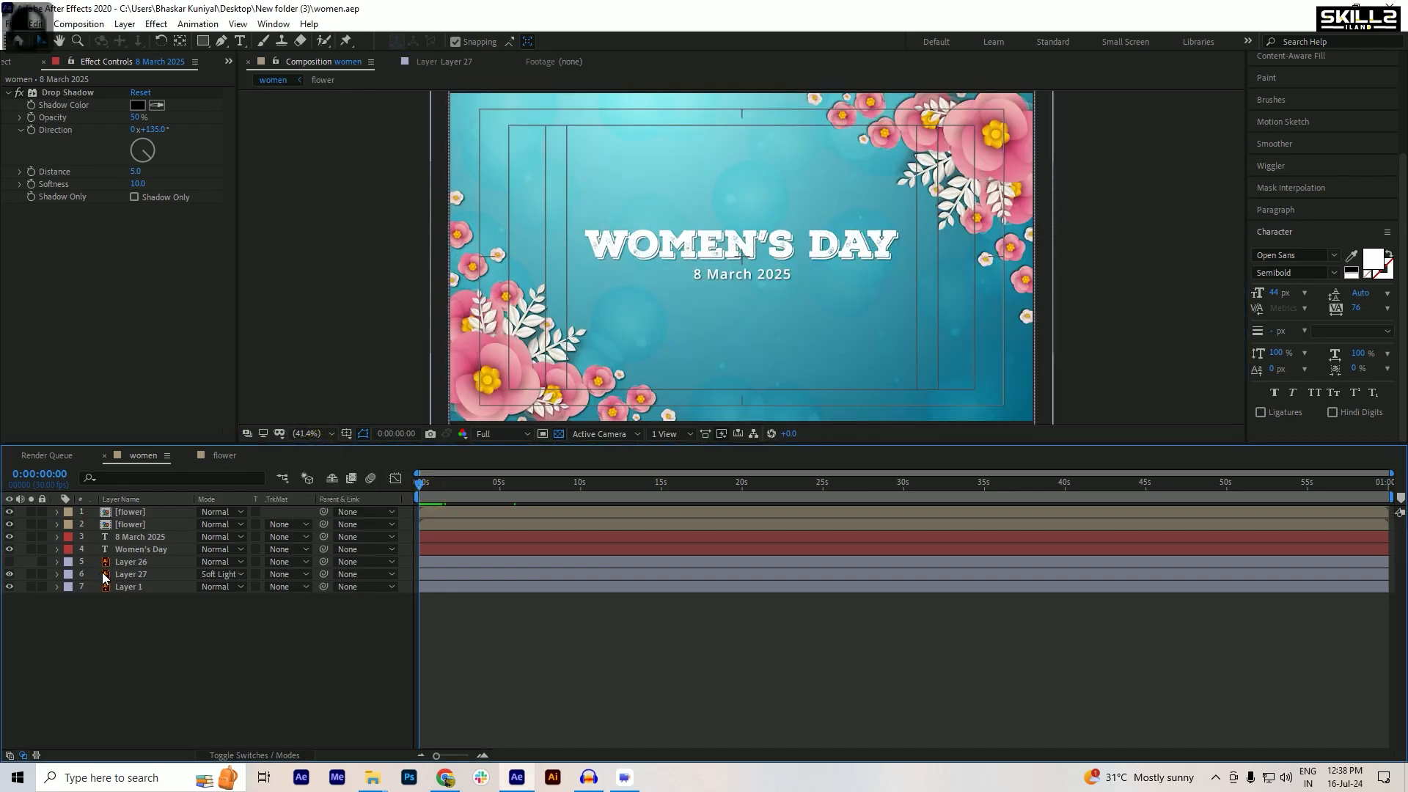
click(130, 524)
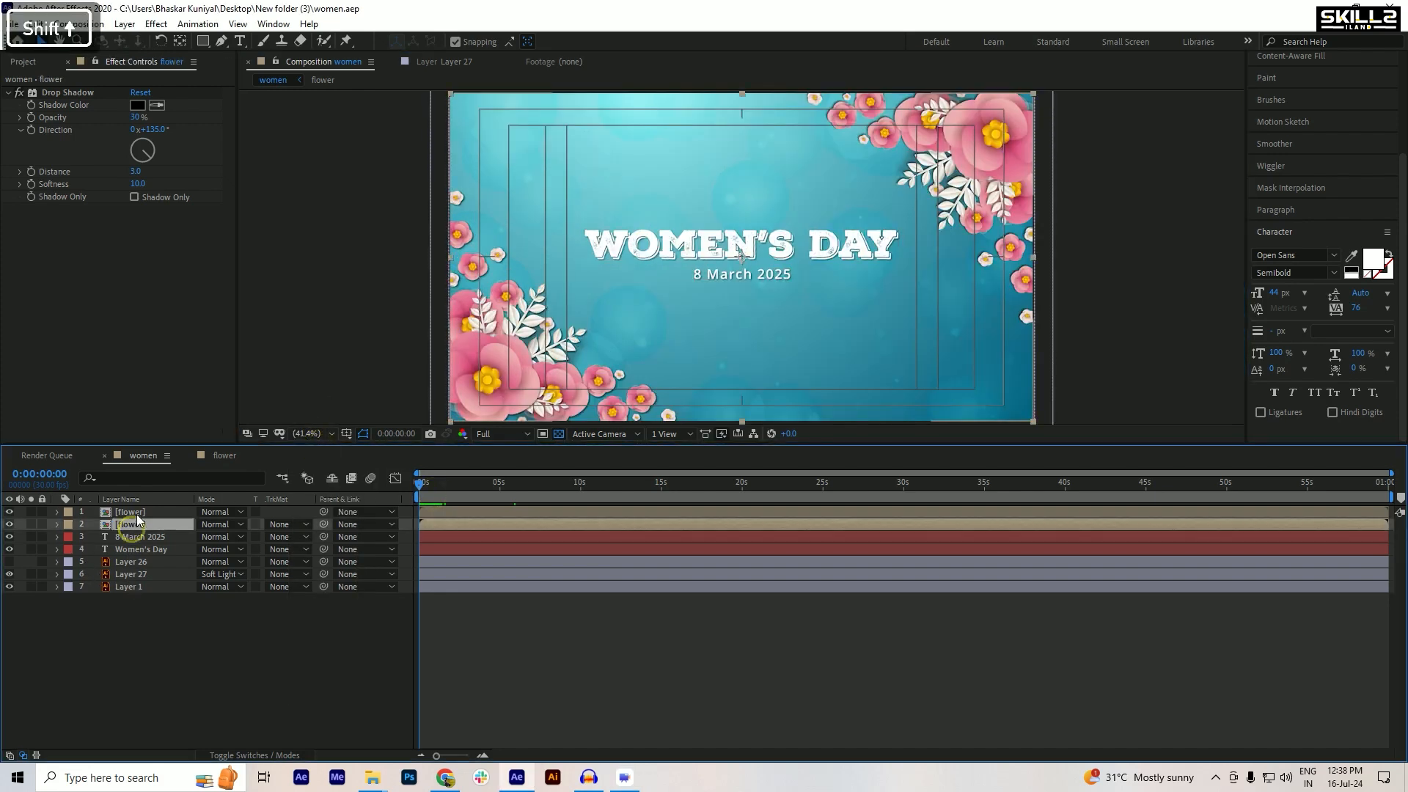
shift+click(138, 512)
key(p)
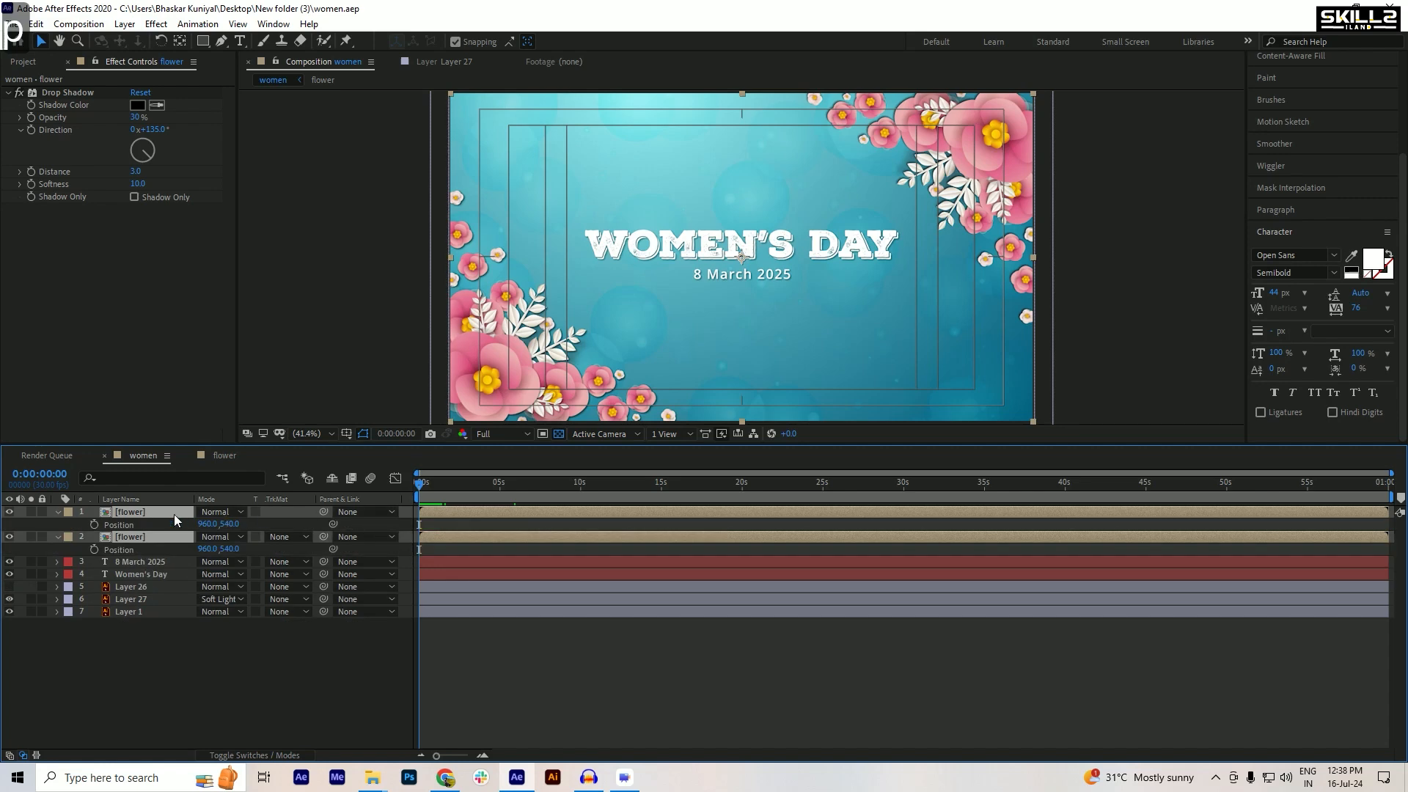
click(94, 525)
key(ctrl+s)
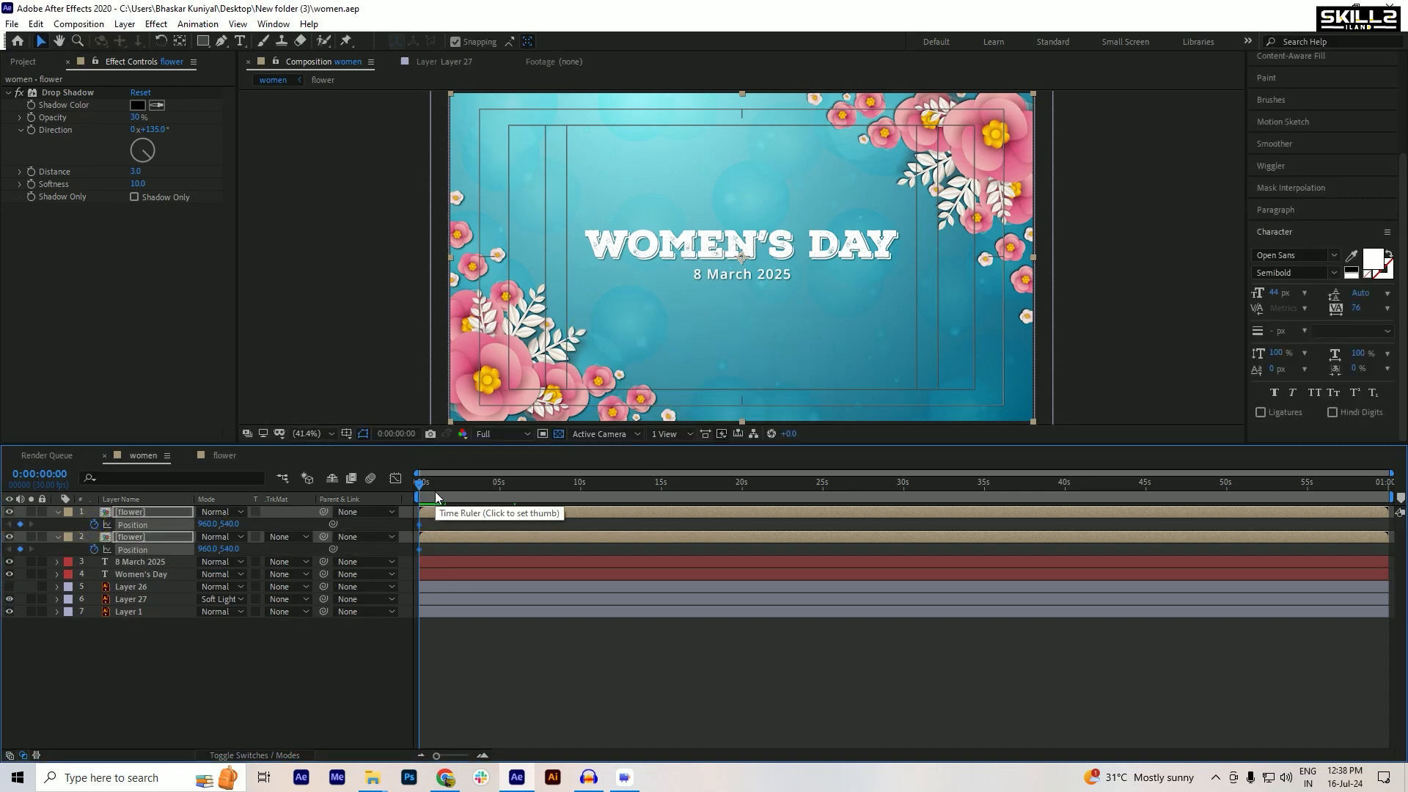
- Add a second Position keyframe at frame 20 to both flower layers and return to their first keyframe
scroll(418, 511, up, 5)
click(505, 483)
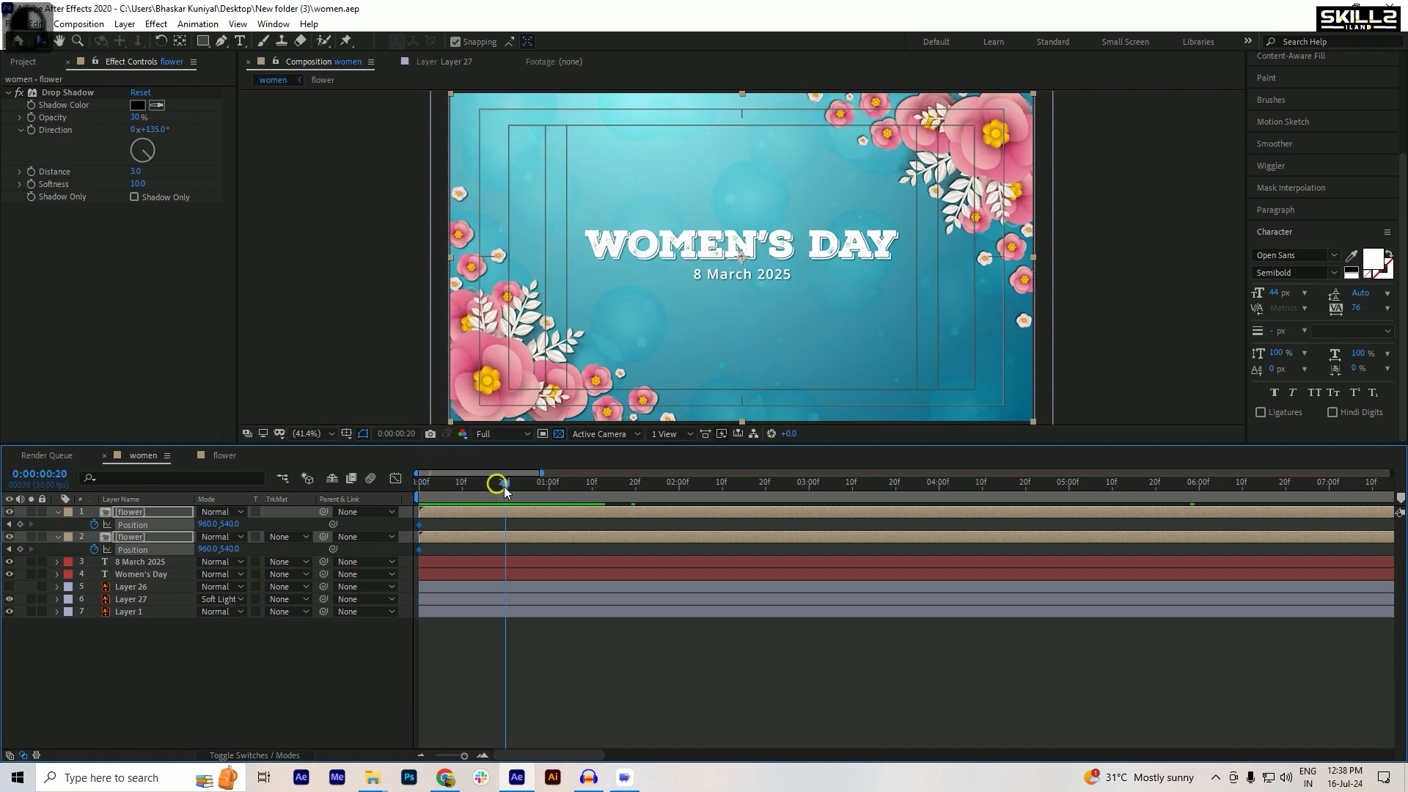
click(20, 524)
click(10, 525)
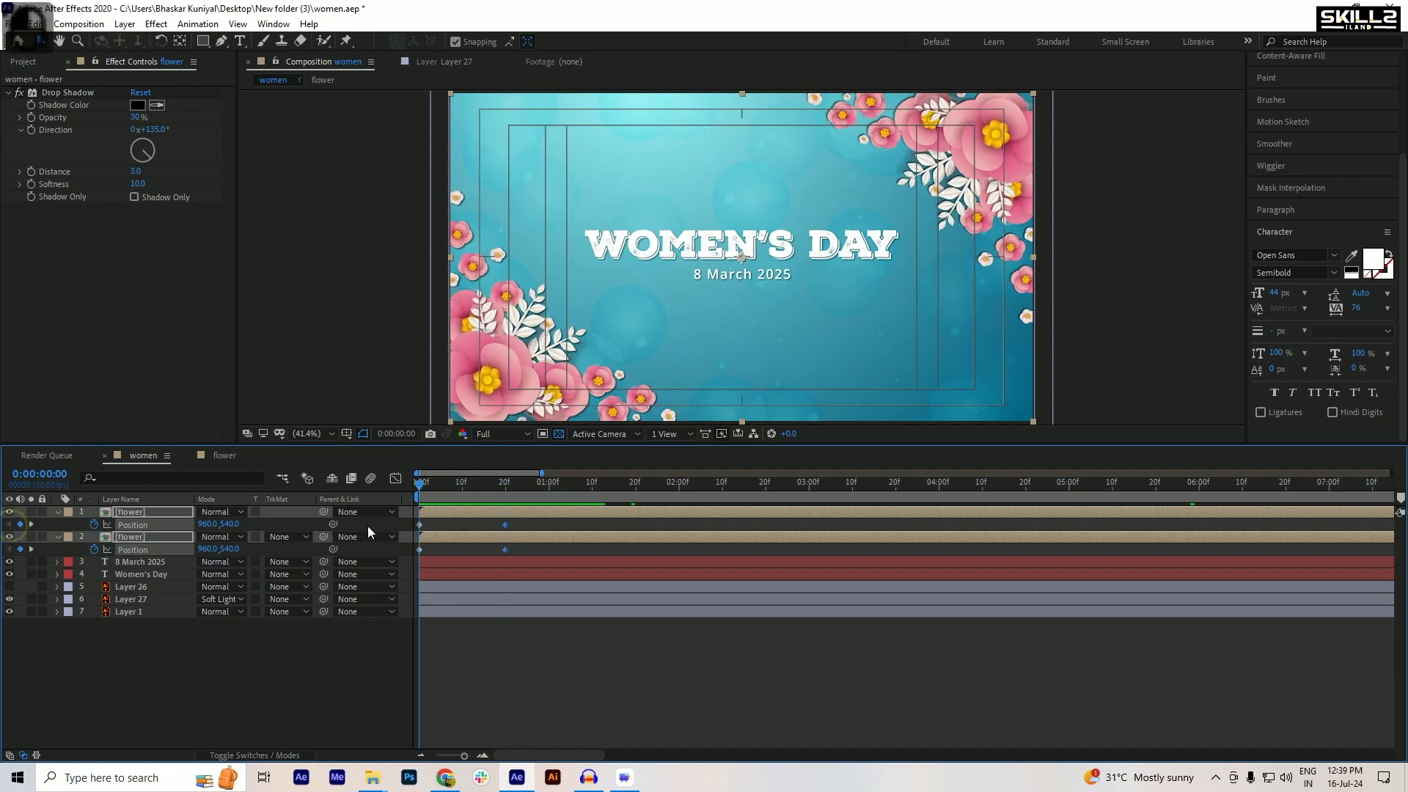
- Move the top flower layer off the canvas's upper-right corner at frame 0, to position 1620, 200, and save the project
click(440, 525)
click(449, 516)
key(ctrl+s)
key(shift+Left)
key(shift+Left)
key(shift+Left)
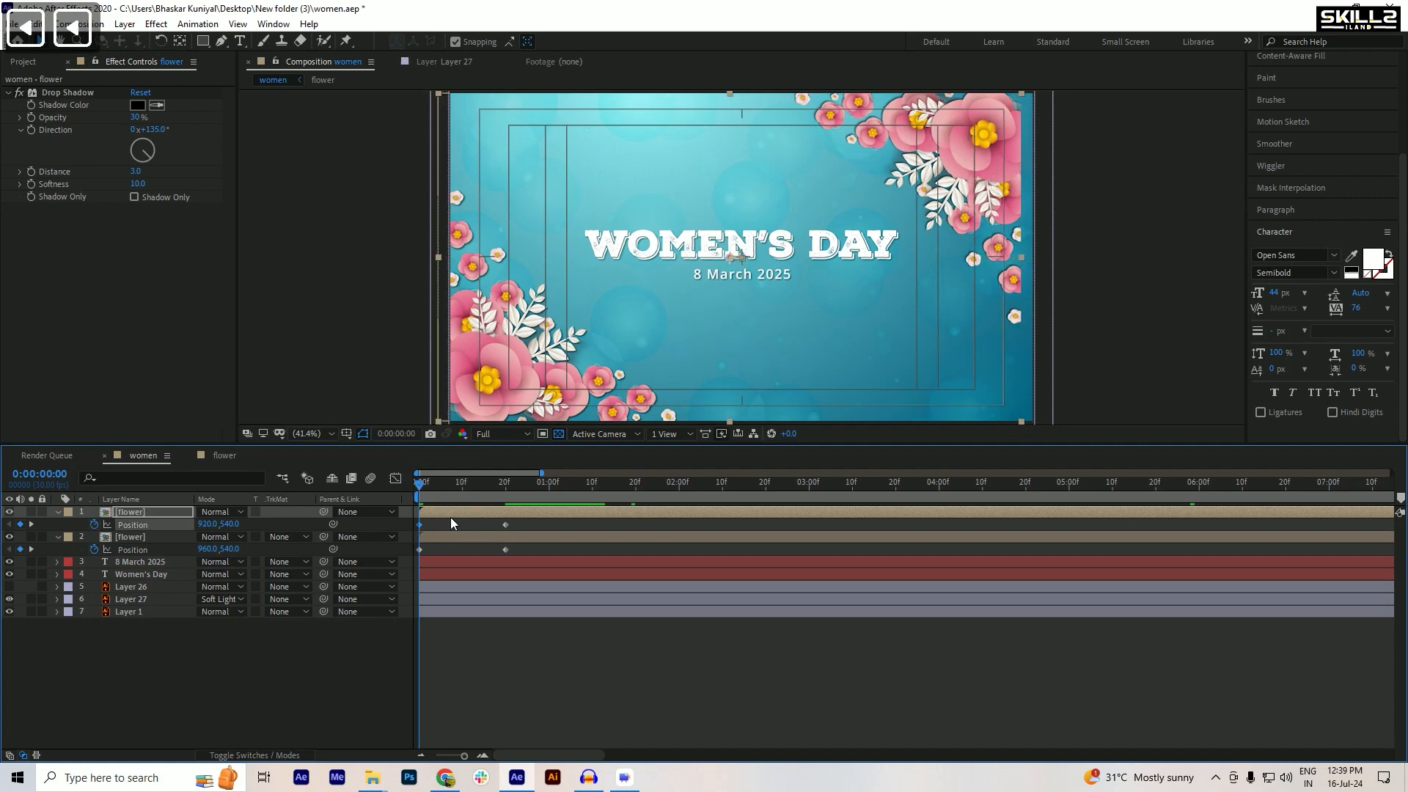
key(shift+Right)
key(shift+Right)
key(shift+Right)
key(shift+Right)
key(shift+Right)
key(shift+Right)
key(shift+Right)
key(shift+Right)
key(shift+Right)
key(shift+Right)
key(shift+Right)
key(shift+Right)
key(shift+Right)
key(shift+Right)
key(shift+Right)
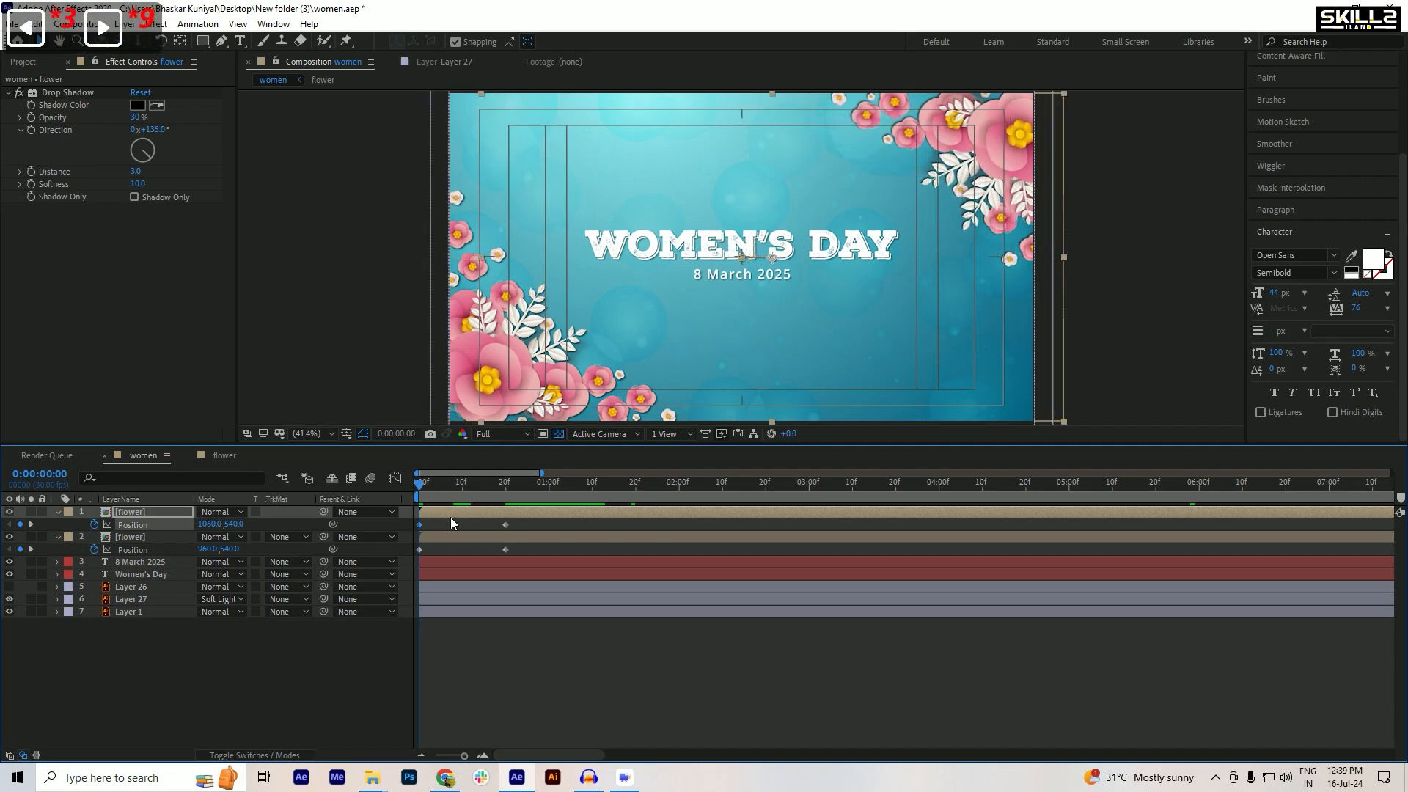
key(shift+Right)
key(shift+Right)
key(shift+Right)
key(shift+Right)
key(shift+Right)
key(shift+Right)
key(shift+Right)
key(shift+Right)
key(shift+Right)
key(shift+Right)
key(shift+Right)
key(shift+Right)
key(shift+Right)
key(shift+Right)
key(shift+Right)
key(shift+Right)
key(shift+Right)
key(shift+Right)
key(shift+Right)
key(shift+Right)
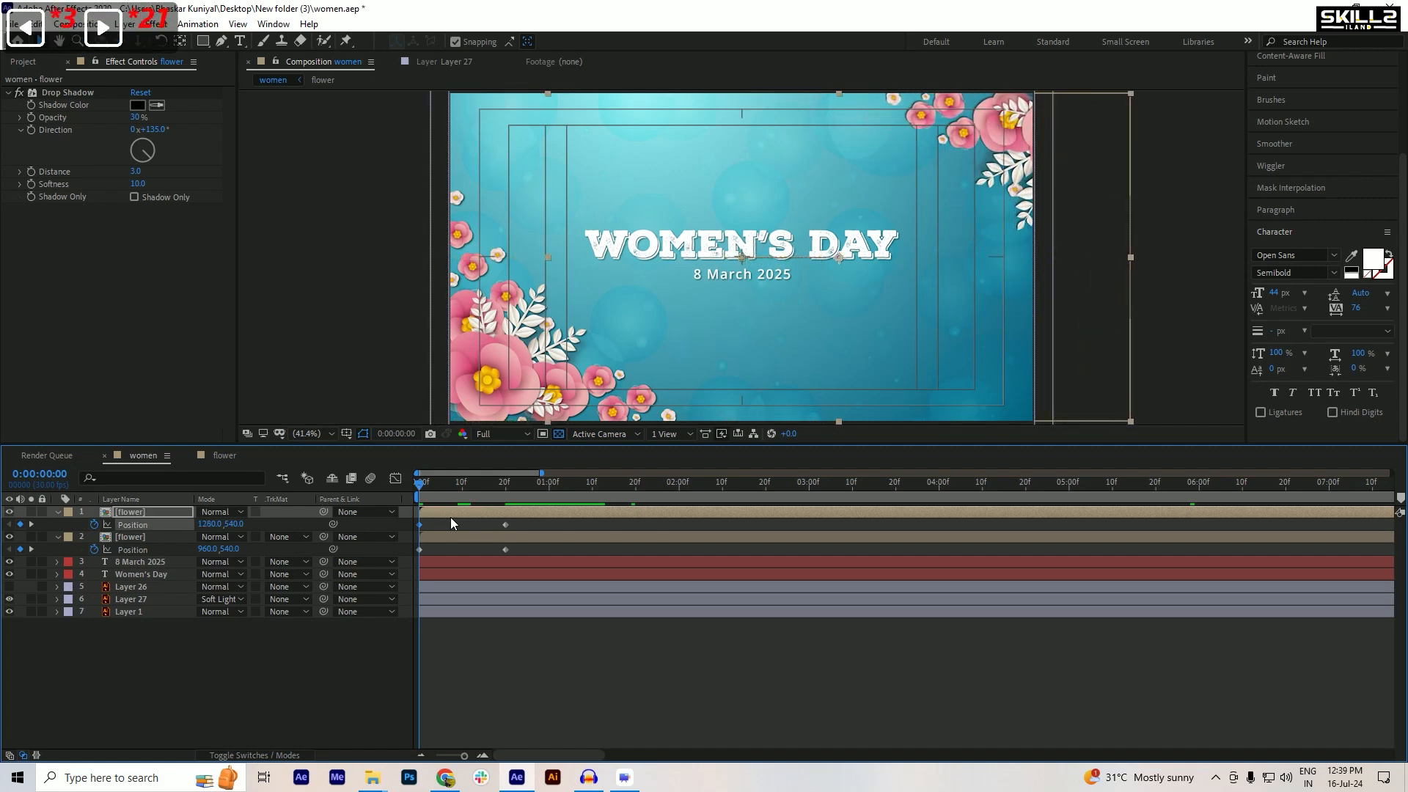
key(shift+Right)
key(shift+Right)
key(shift+Right)
key(shift+Right)
key(shift+Right)
key(shift+Right)
key(shift+Right)
key(shift+Right)
key(shift+Right)
key(shift+Right)
key(shift+Right)
key(shift+Right)
key(shift+Right)
key(shift+Right)
key(shift+Right)
key(shift+Right)
key(shift+Right)
key(shift+Right)
key(shift+Right)
key(shift+Right)
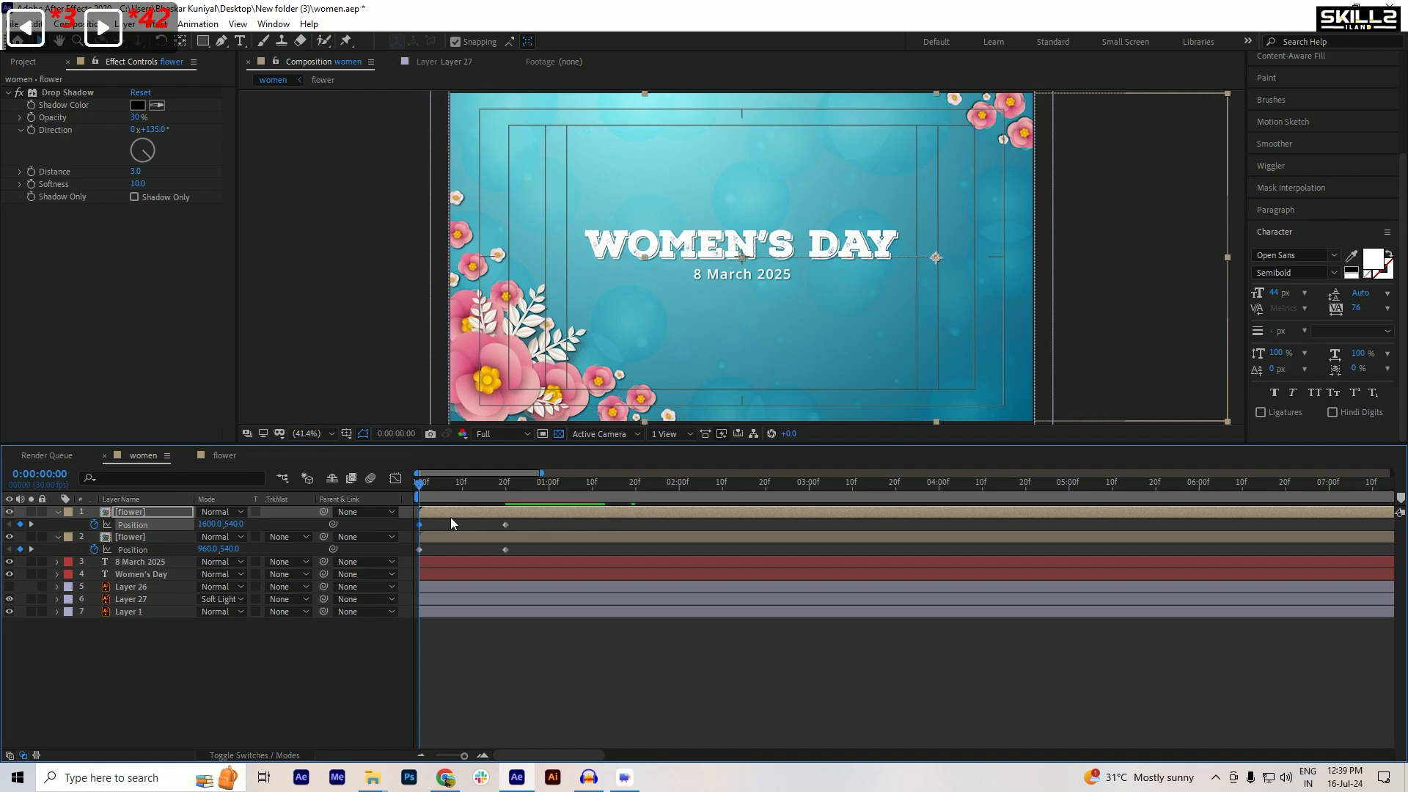
key(shift+Up)
key(shift+Up)
key(shift+Up)
key(shift+Up)
key(shift+Up)
key(shift+Up)
key(shift+Up)
key(shift+Up)
key(shift+Up)
key(shift+Up)
key(shift+Up)
key(shift+Up)
key(shift+Up)
key(shift+Up)
key(shift+Up)
key(shift+Up)
key(shift+Up)
key(shift+Up)
key(shift+Up)
key(shift+Up)
key(shift+Up)
key(shift+Up)
key(shift+Up)
key(shift+Up)
key(shift+Up)
key(shift+Up)
key(shift+Up)
key(shift+Up)
key(shift+Up)
key(shift+Up)
key(shift+Up)
key(shift+Up)
key(shift+Up)
key(shift+Up)
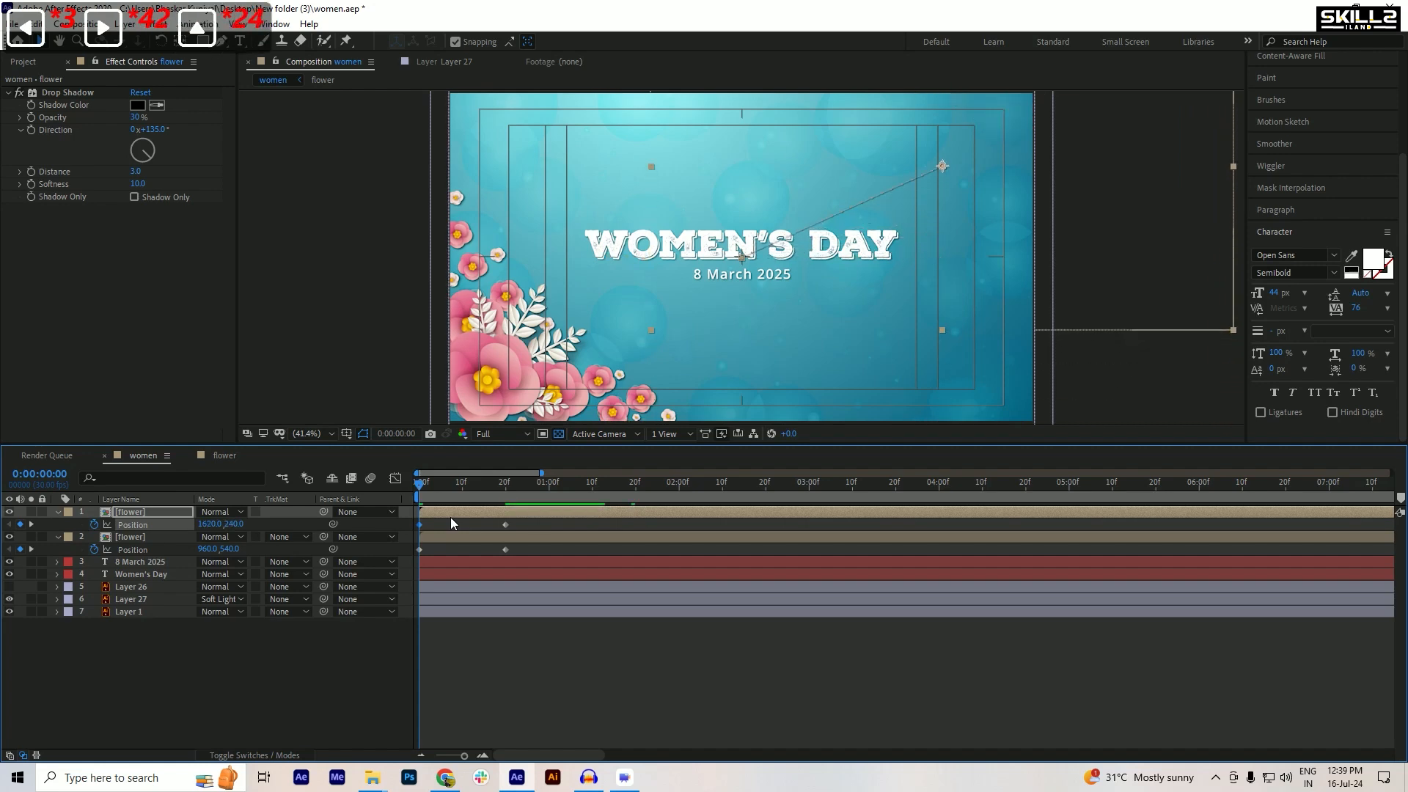
key(ctrl+s)
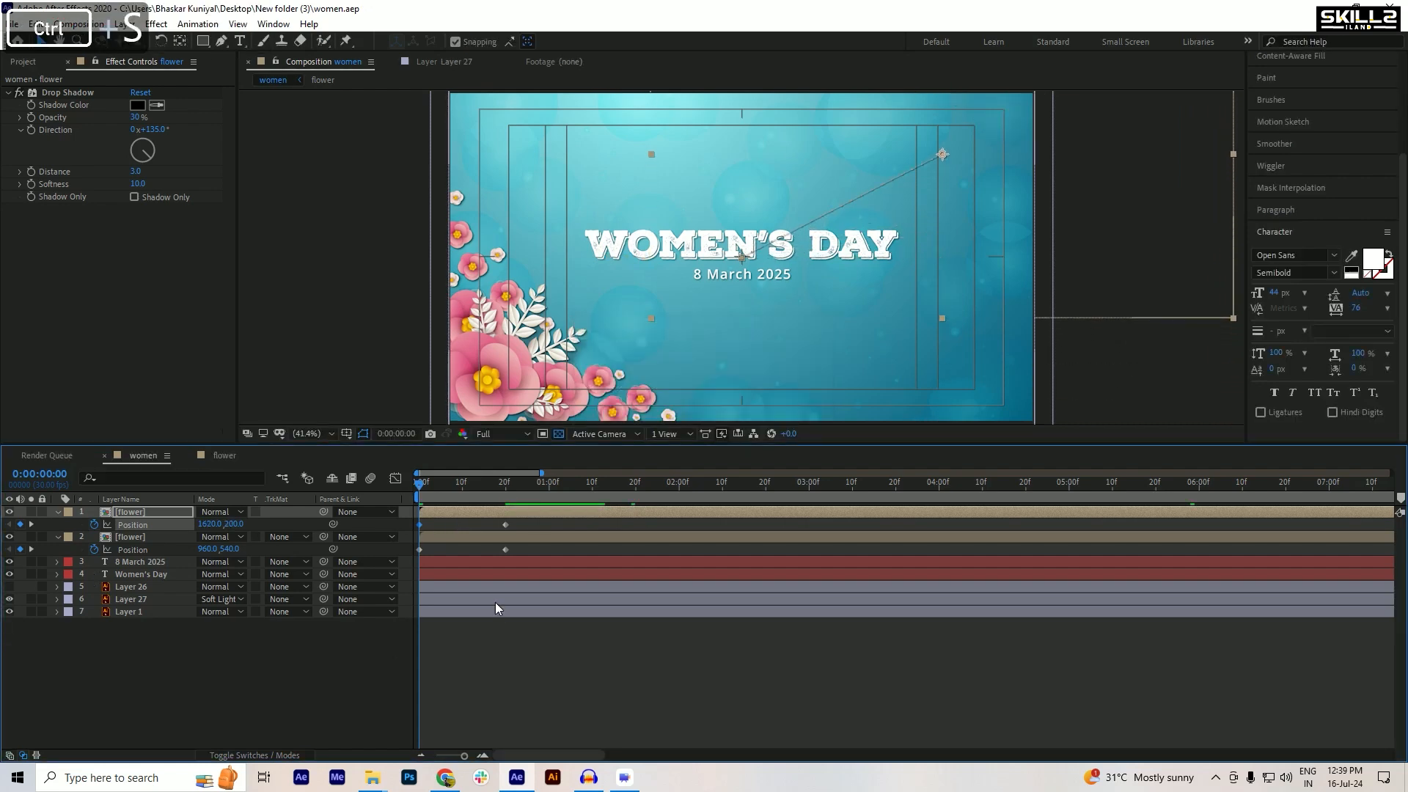
- Move the second flower layer off the canvas's lower-left corner at frame 0, to position 440, 920, and save the project
click(502, 540)
key(shift+Left)
key(shift+Left)
key(shift+Left)
key(shift+Left)
key(shift+Left)
key(shift+Left)
key(shift+Left)
key(shift+Left)
key(shift+Left)
key(shift+Left)
key(shift+Left)
key(shift+Left)
key(shift+Left)
key(shift+Left)
key(shift+Left)
key(shift+Left)
key(shift+Left)
key(shift+Left)
key(shift+Left)
key(shift+Left)
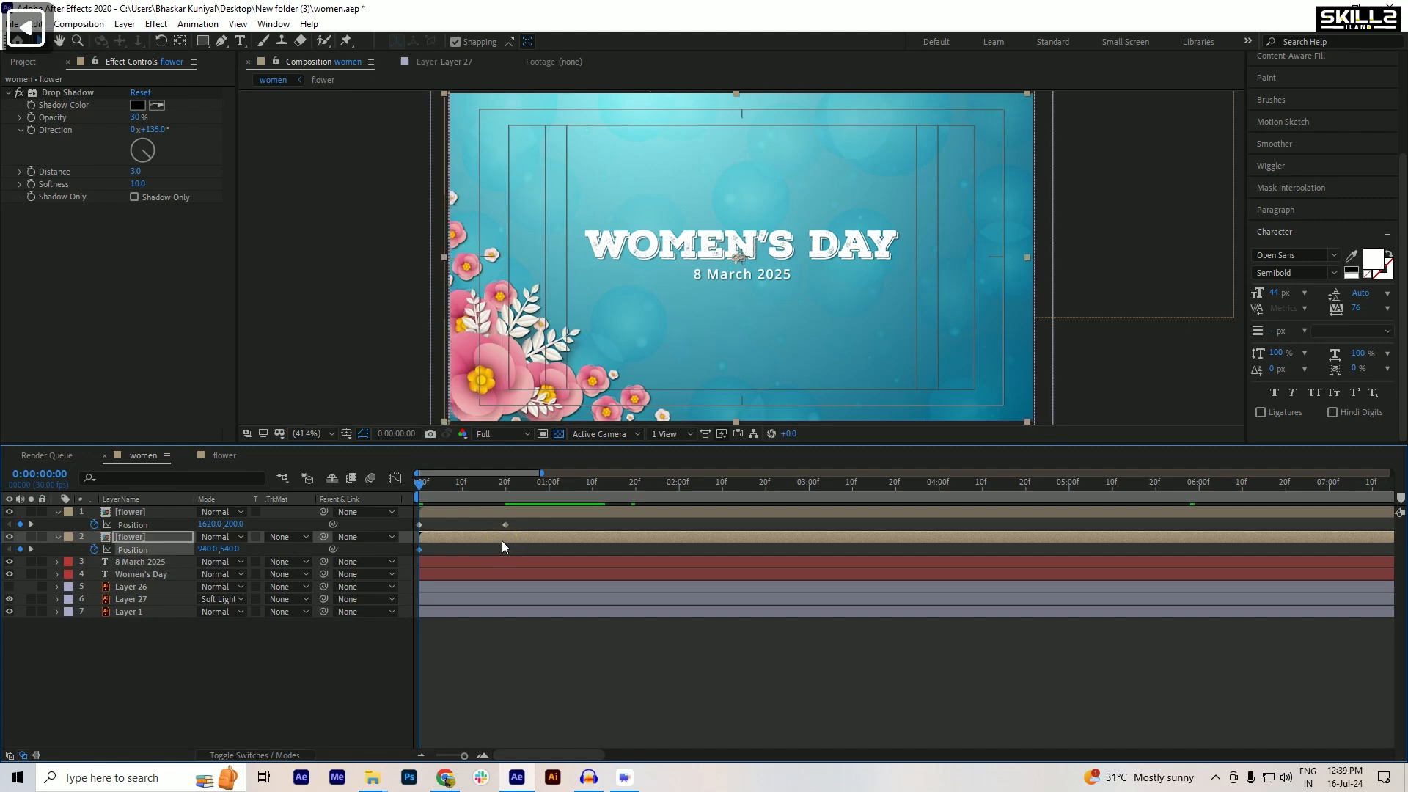
key(shift+Down)
key(shift+Down)
key(shift+Left)
key(shift+Left)
key(shift+Left)
key(shift+Left)
key(shift+Left)
key(shift+Left)
key(shift+Left)
key(shift+Left)
key(shift+Left)
key(shift+Left)
key(shift+Left)
key(shift+Left)
key(shift+Left)
key(shift+Left)
key(shift+Left)
key(shift+Left)
key(shift+Left)
key(shift+Left)
key(shift+Left)
key(shift+Left)
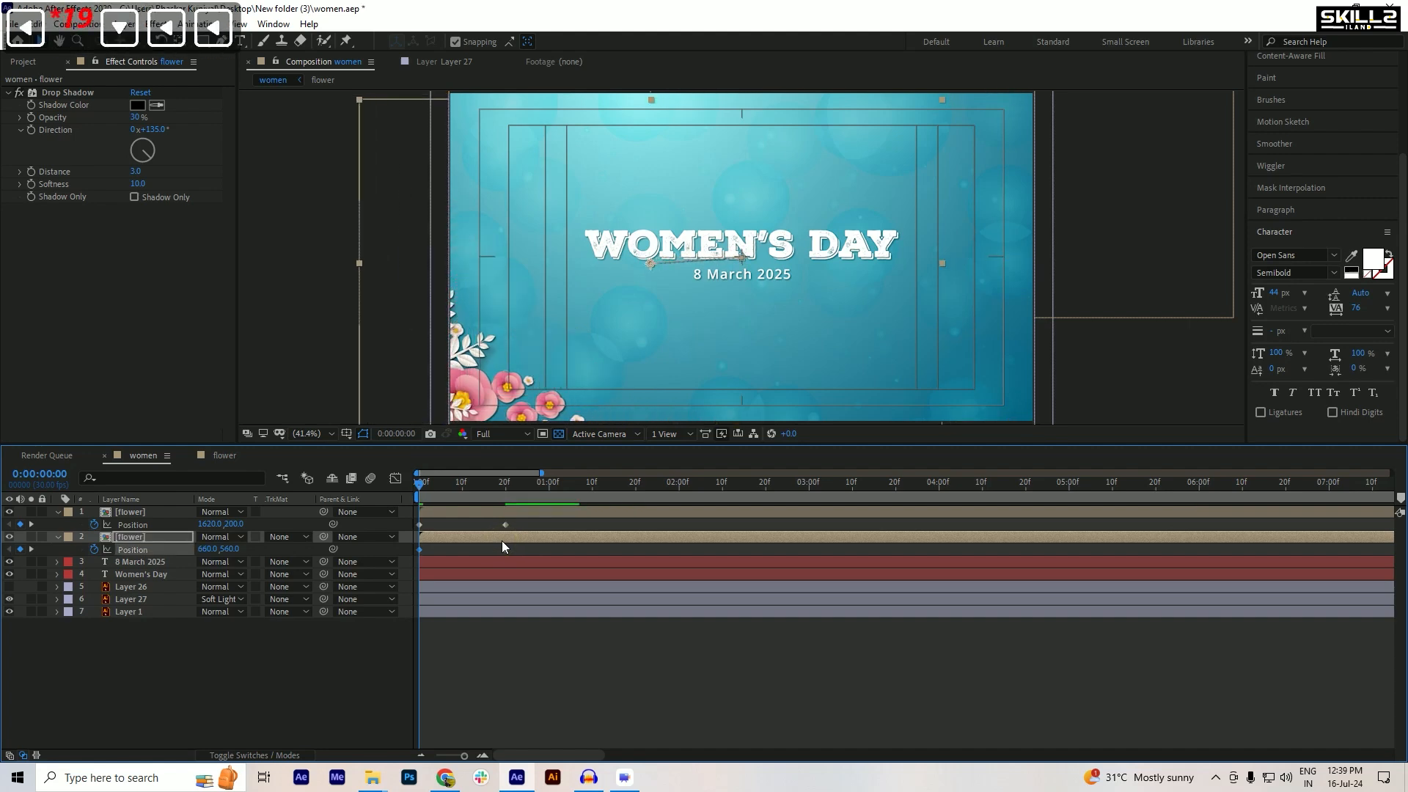
key(shift+Down)
key(shift+Down)
key(shift+Down)
key(shift+Down)
key(shift+Down)
key(shift+Down)
key(shift+Down)
key(shift+Down)
key(shift+Down)
key(shift+Down)
key(shift+Down)
key(shift+Down)
key(shift+Down)
key(shift+Down)
key(shift+Down)
key(shift+Down)
key(shift+Down)
key(shift+Down)
key(shift+Down)
key(shift+Down)
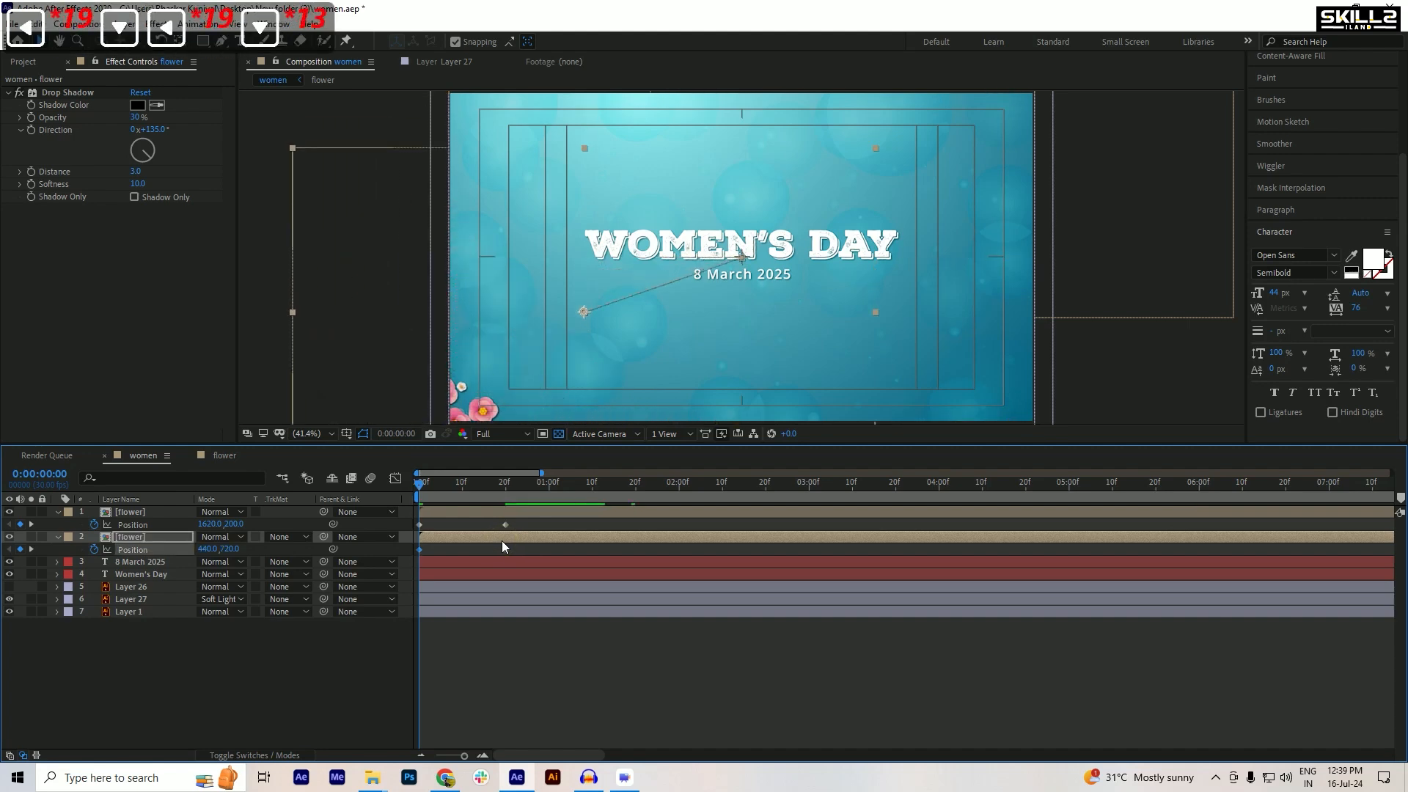
key(shift+Down)
key(shift+Down)
key(ctrl+s)
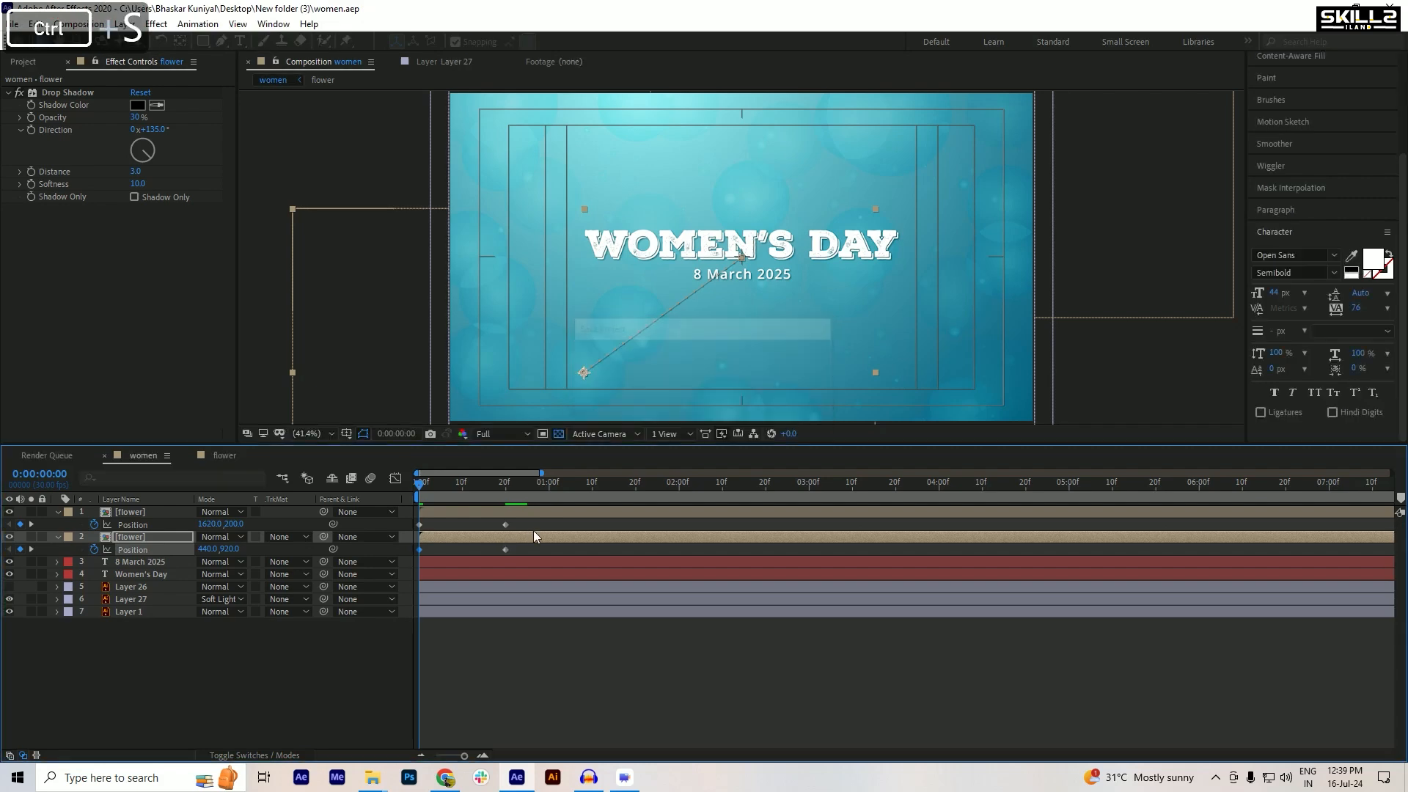
- Apply Easy Ease to all Position keyframes of both flower layers and preview the animation
drag(523, 523, 405, 526)
key(F9)
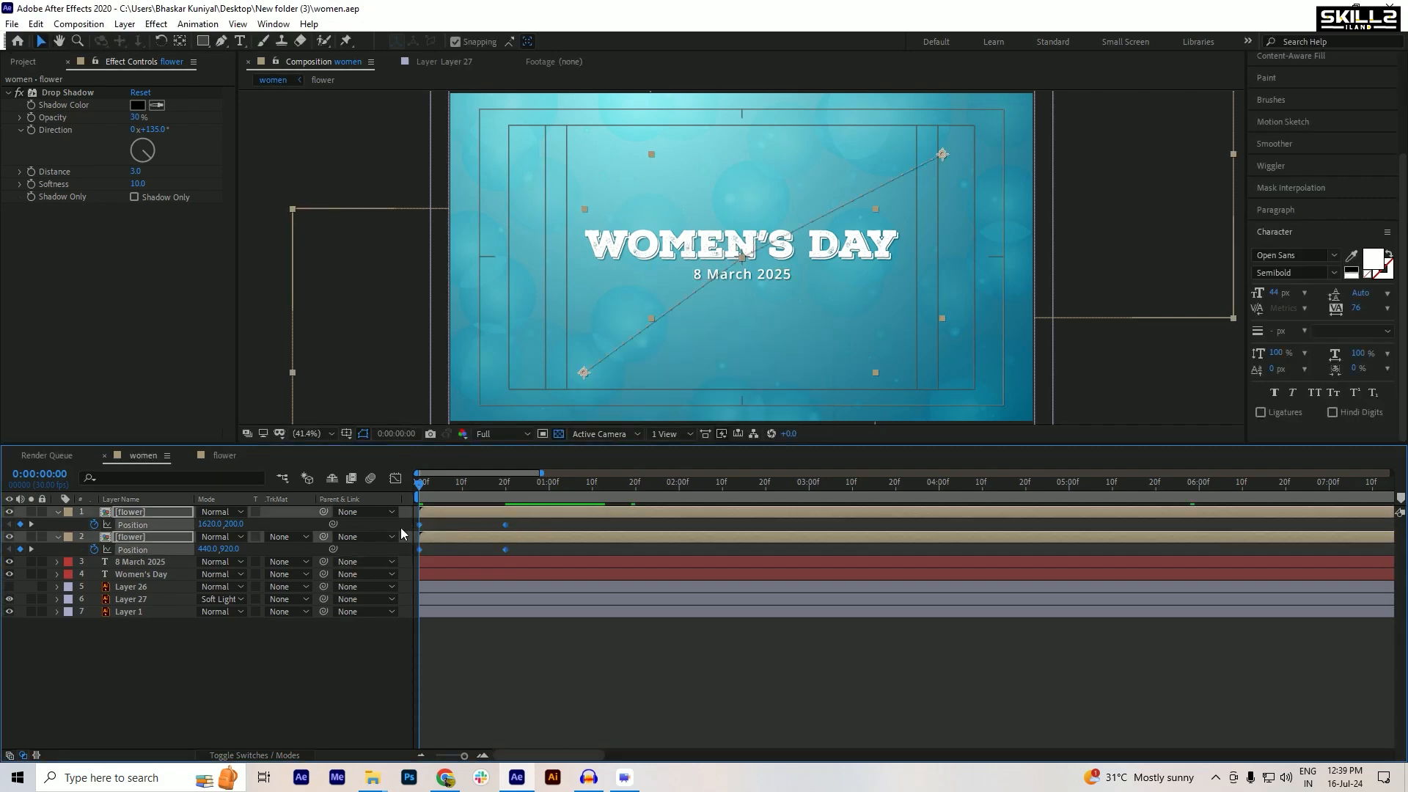
key(space)
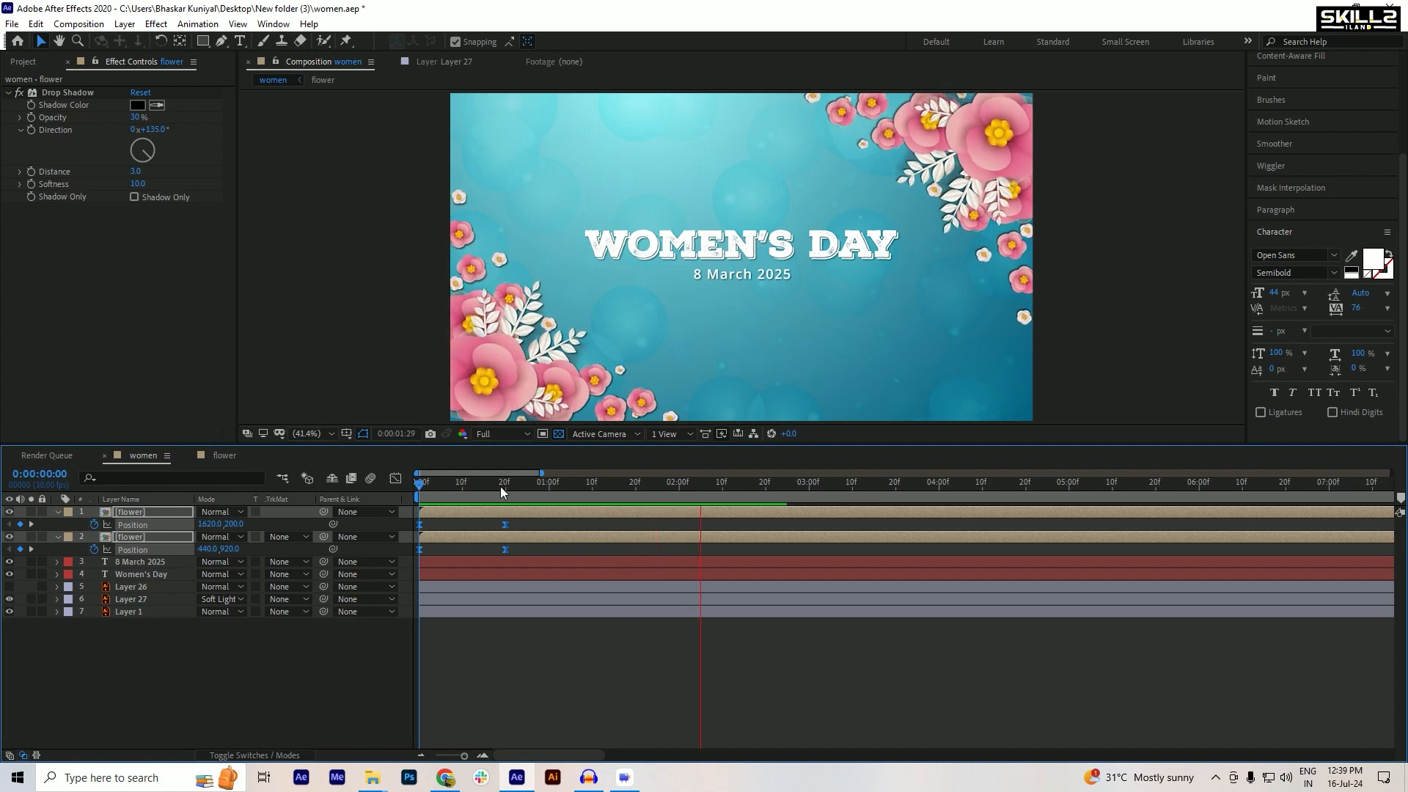
key(space)
key(space)
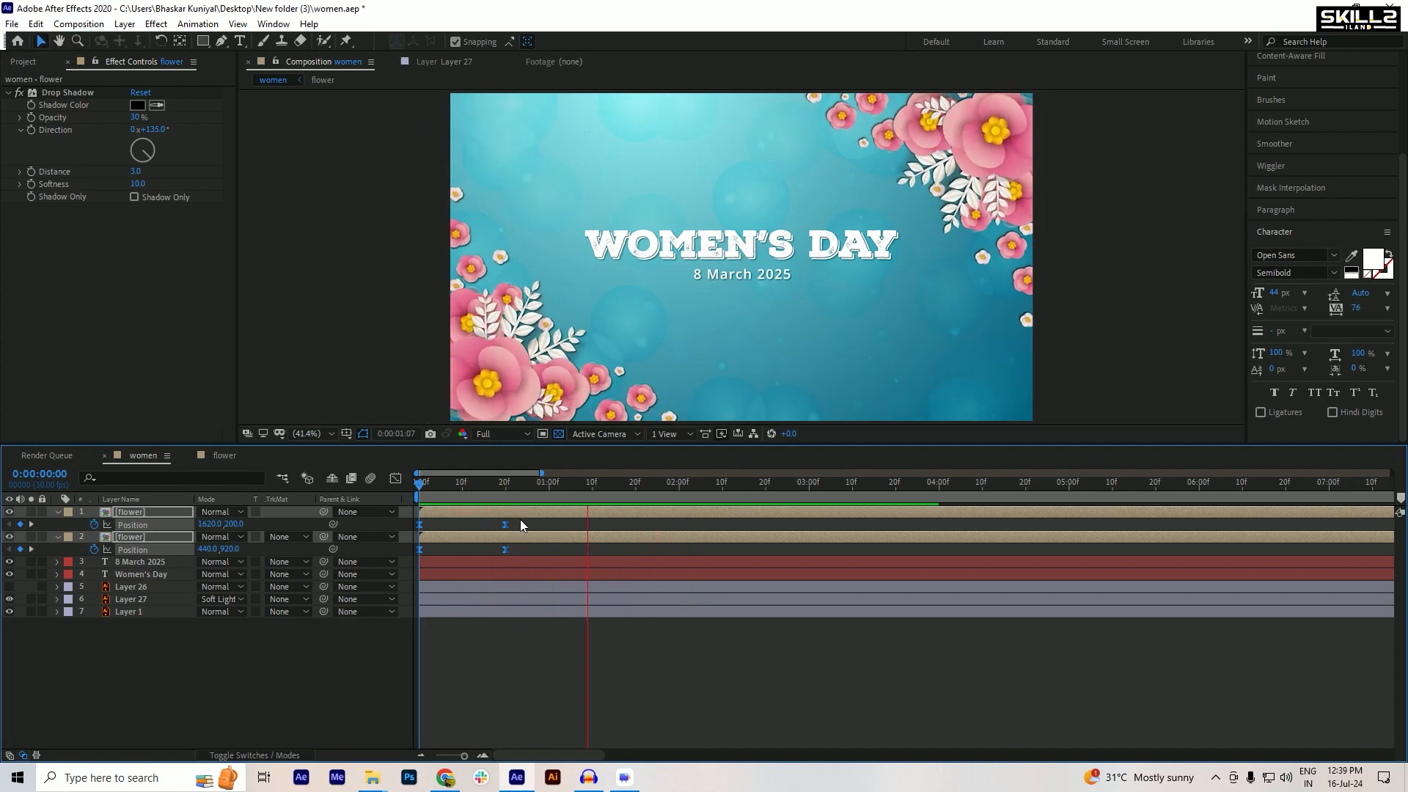
key(space)
- In the speed graph, reduce the outgoing influence of both flower layers' first Position keyframes to 0.01%
click(395, 478)
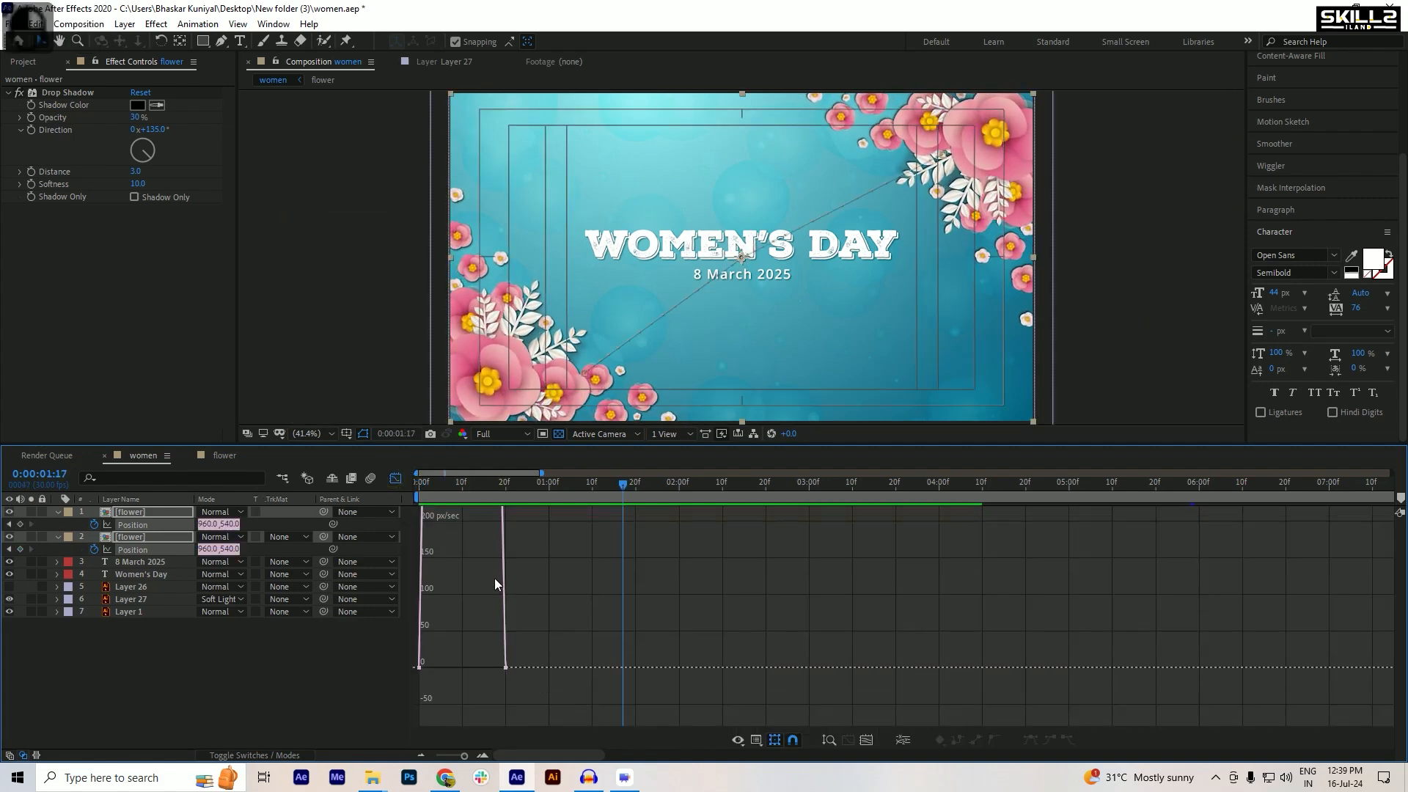
click(451, 618)
scroll(395, 660, up, 8)
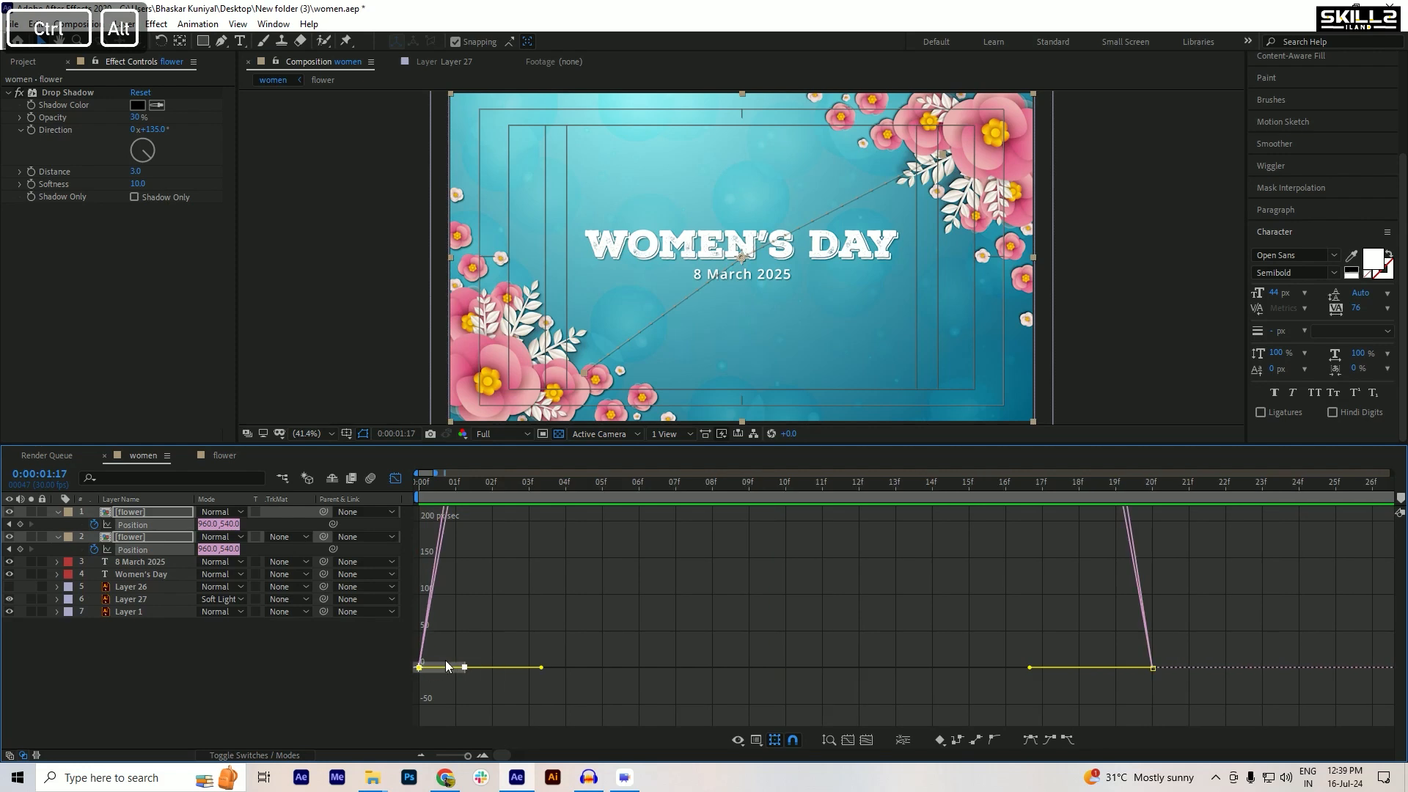
drag(543, 667, 418, 663)
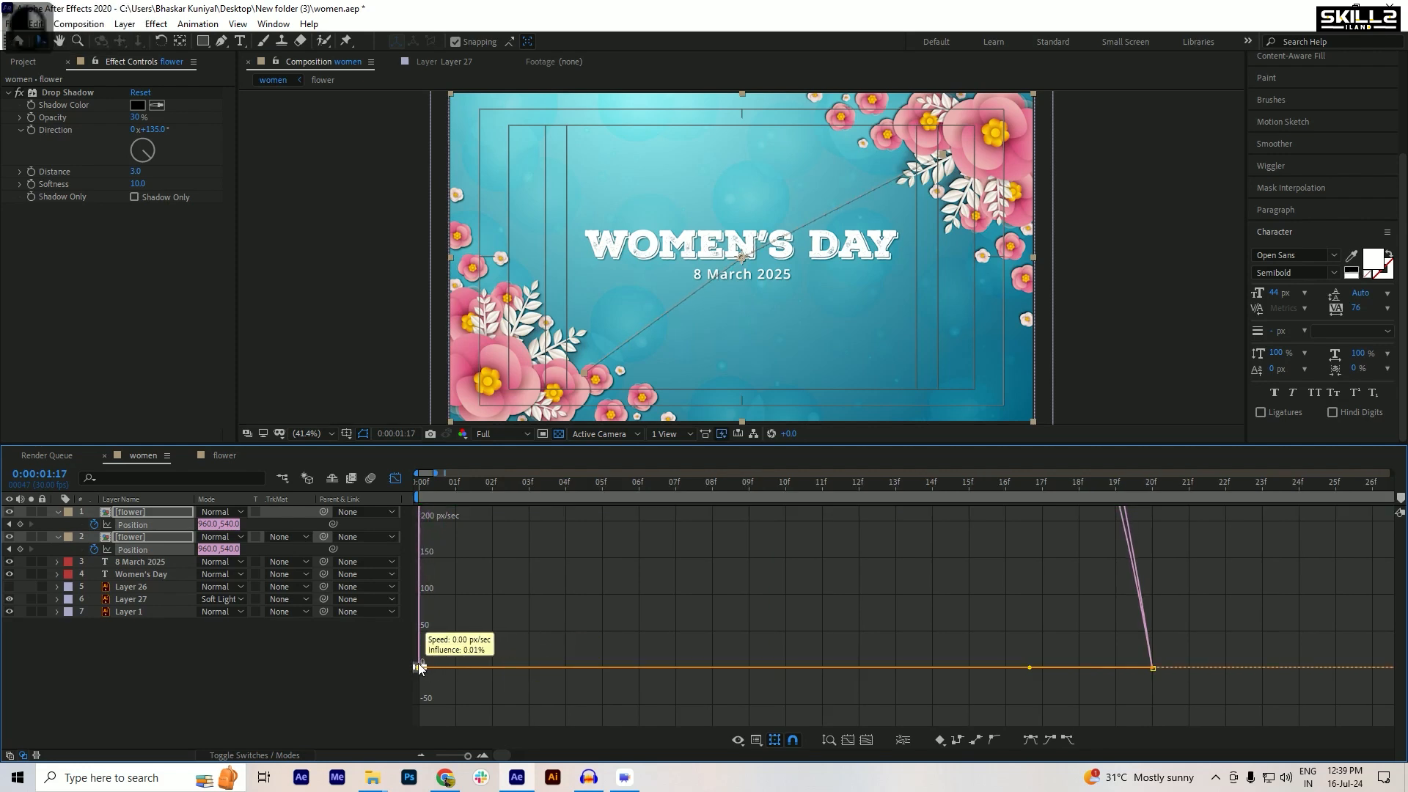
- Increase the incoming influence of both flower layers' frame 20 keyframes, preview the motion from the start and save the project
drag(1198, 610, 1098, 712)
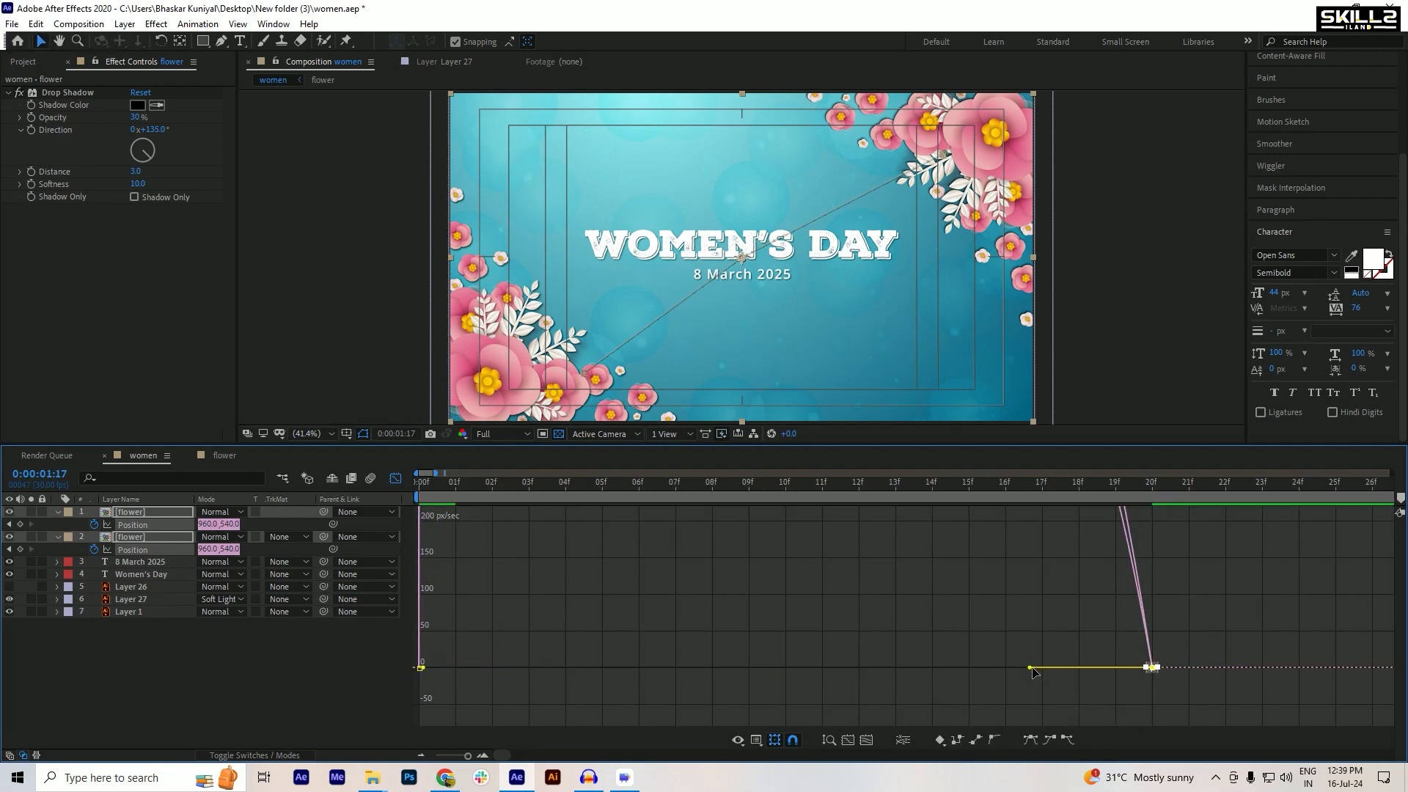
drag(1027, 667, 834, 671)
scroll(684, 636, down, 8)
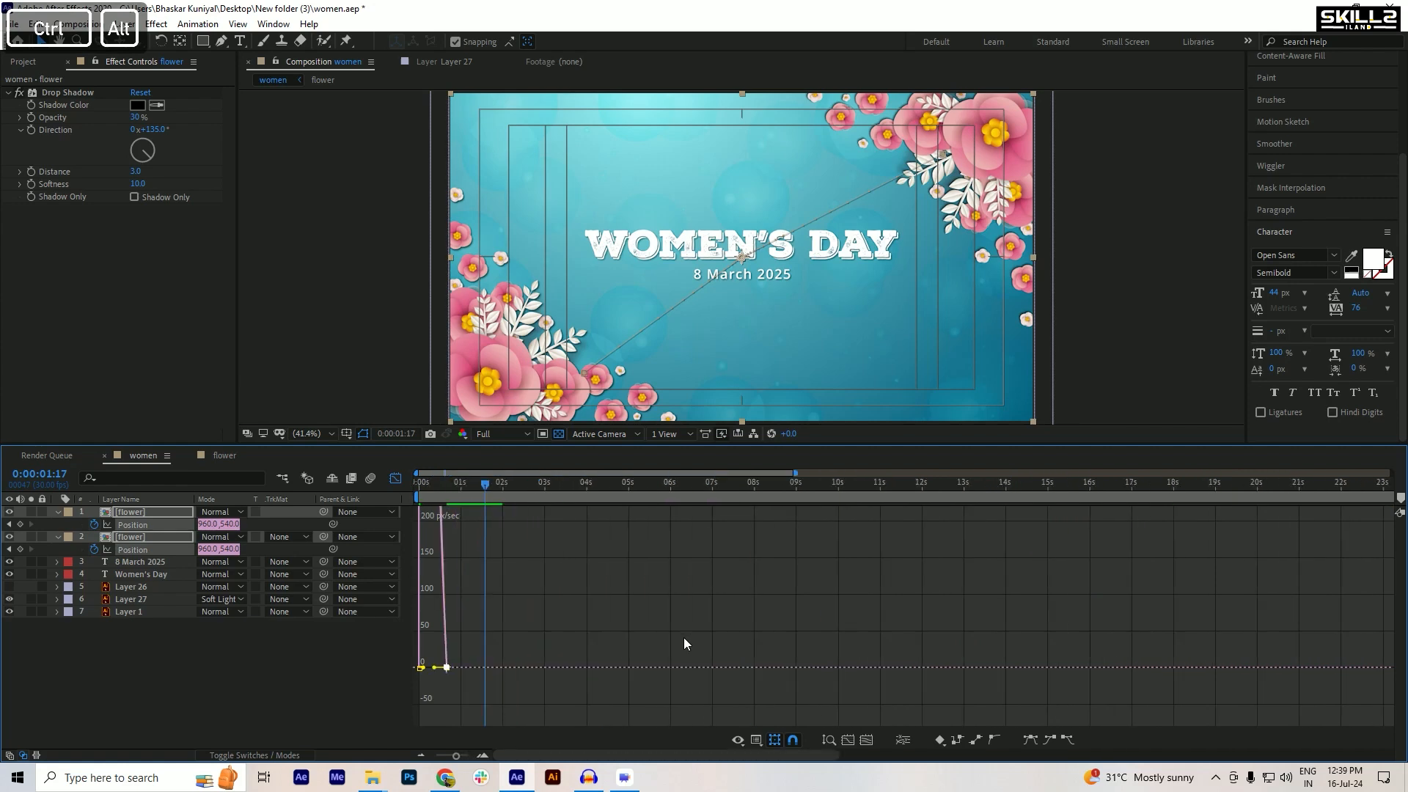
click(395, 478)
drag(457, 484, 413, 487)
key(space)
key(space)
key(ctrl+s)
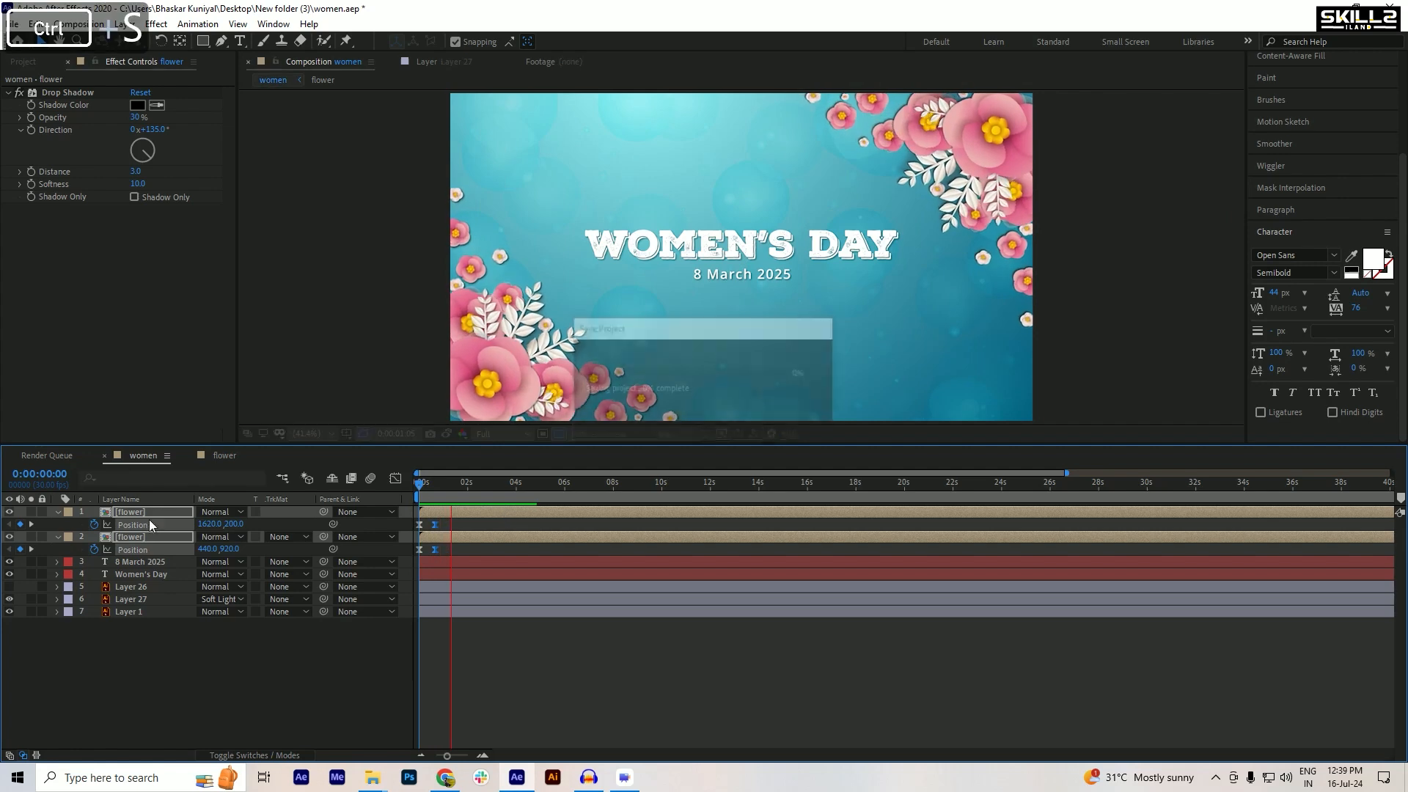
- Collapse the properties of both flower layers and save the project
click(55, 512)
click(78, 623)
key(ctrl+s)
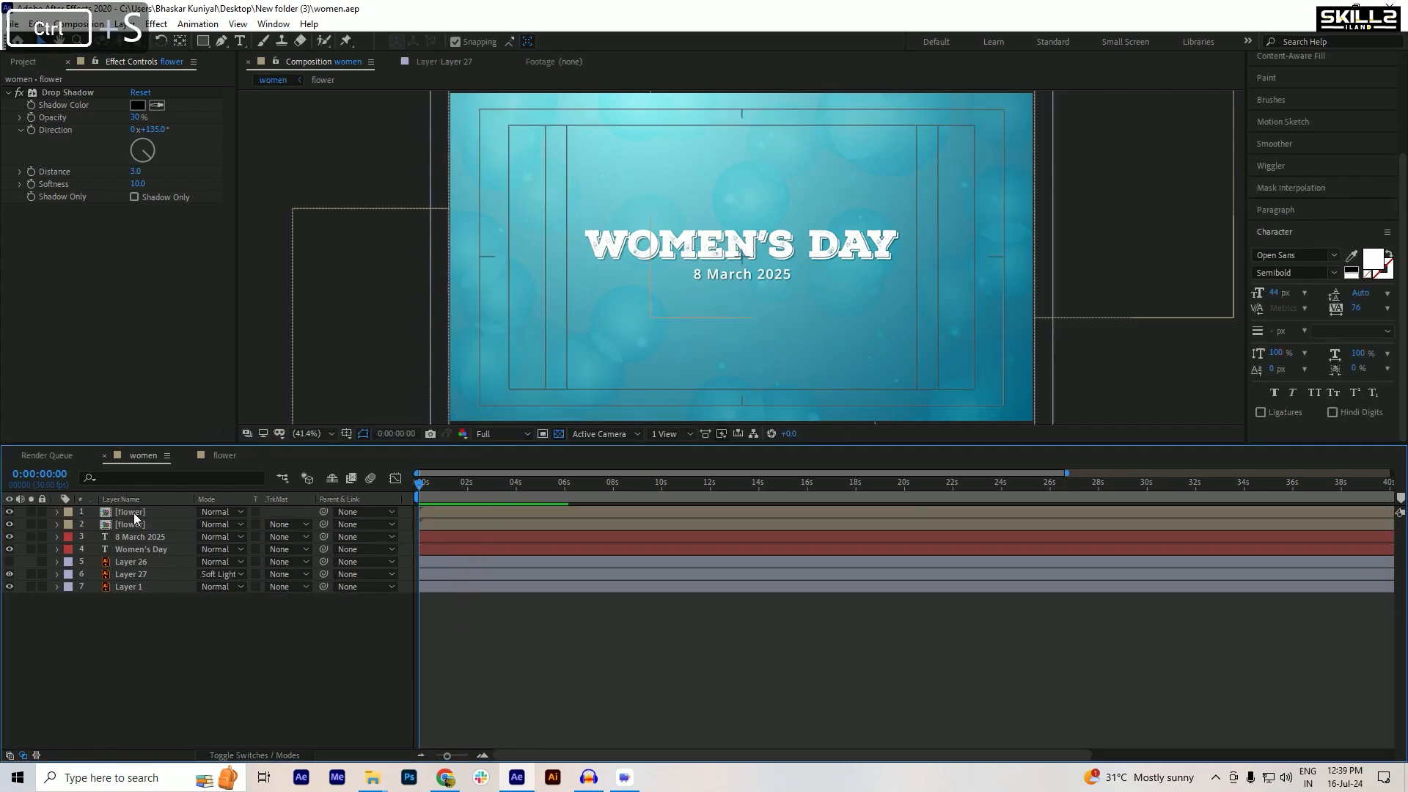
- Select the Women's Day text layer, save the project and bring up the effects and presets list
click(135, 513)
click(135, 528)
click(136, 547)
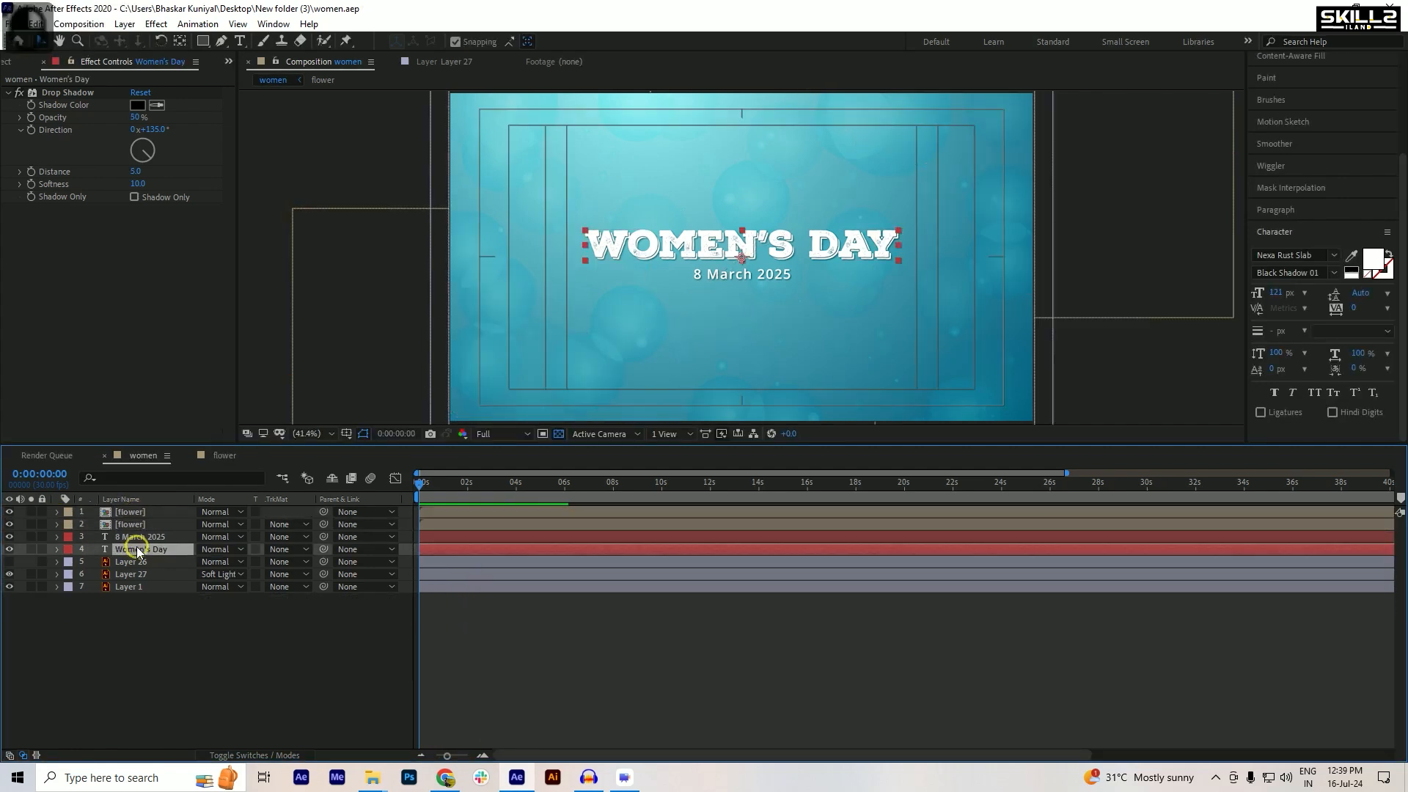
key(ctrl+s)
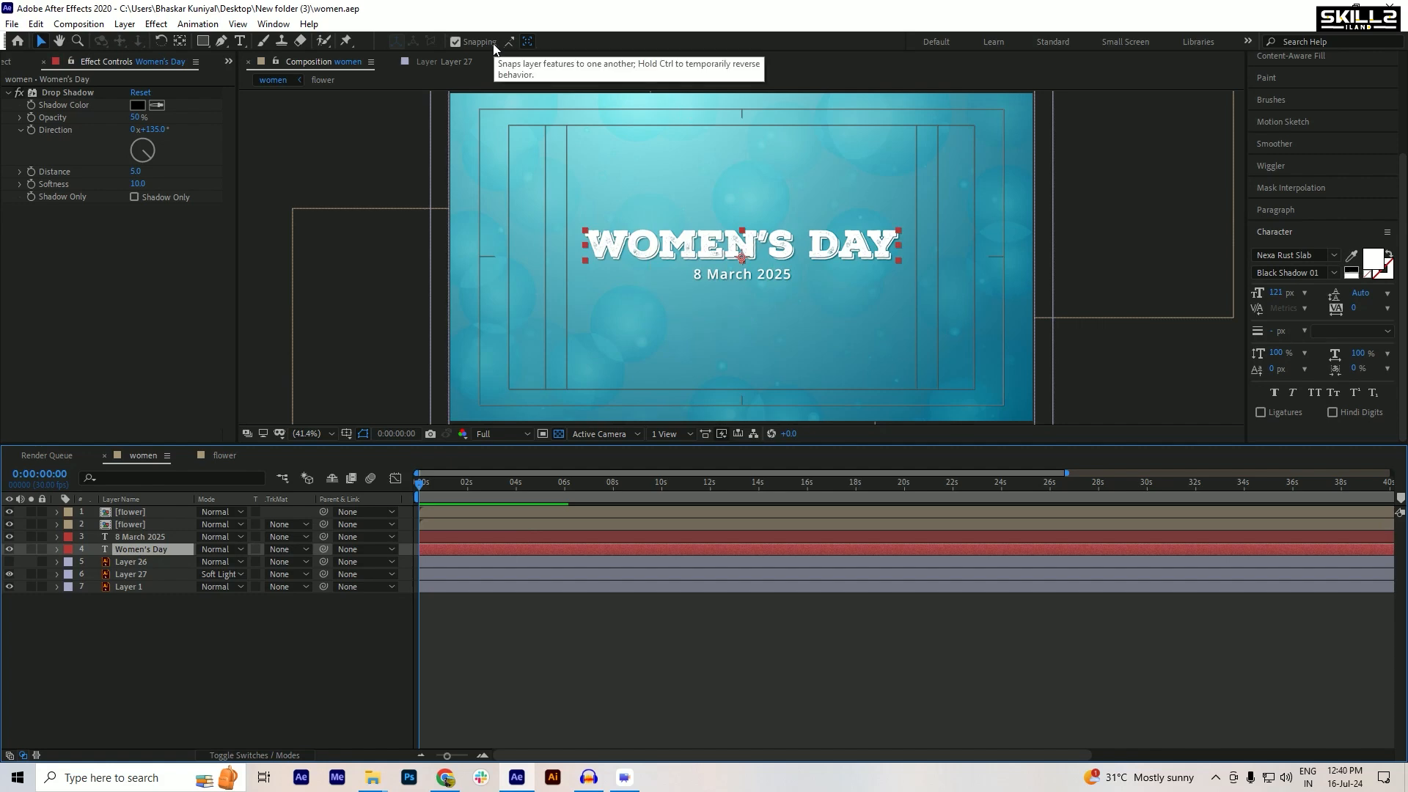
scroll(1310, 95, up, 4)
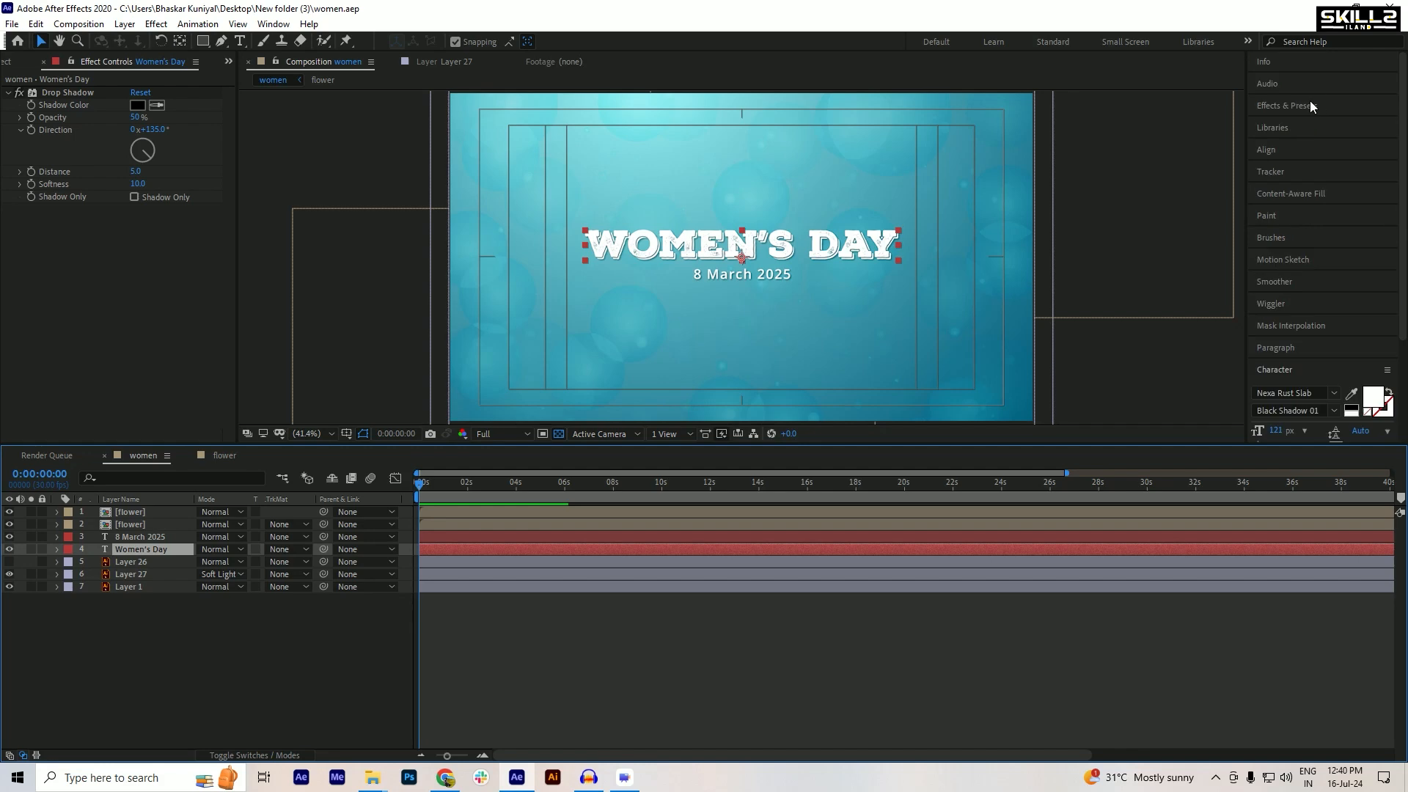
click(1285, 105)
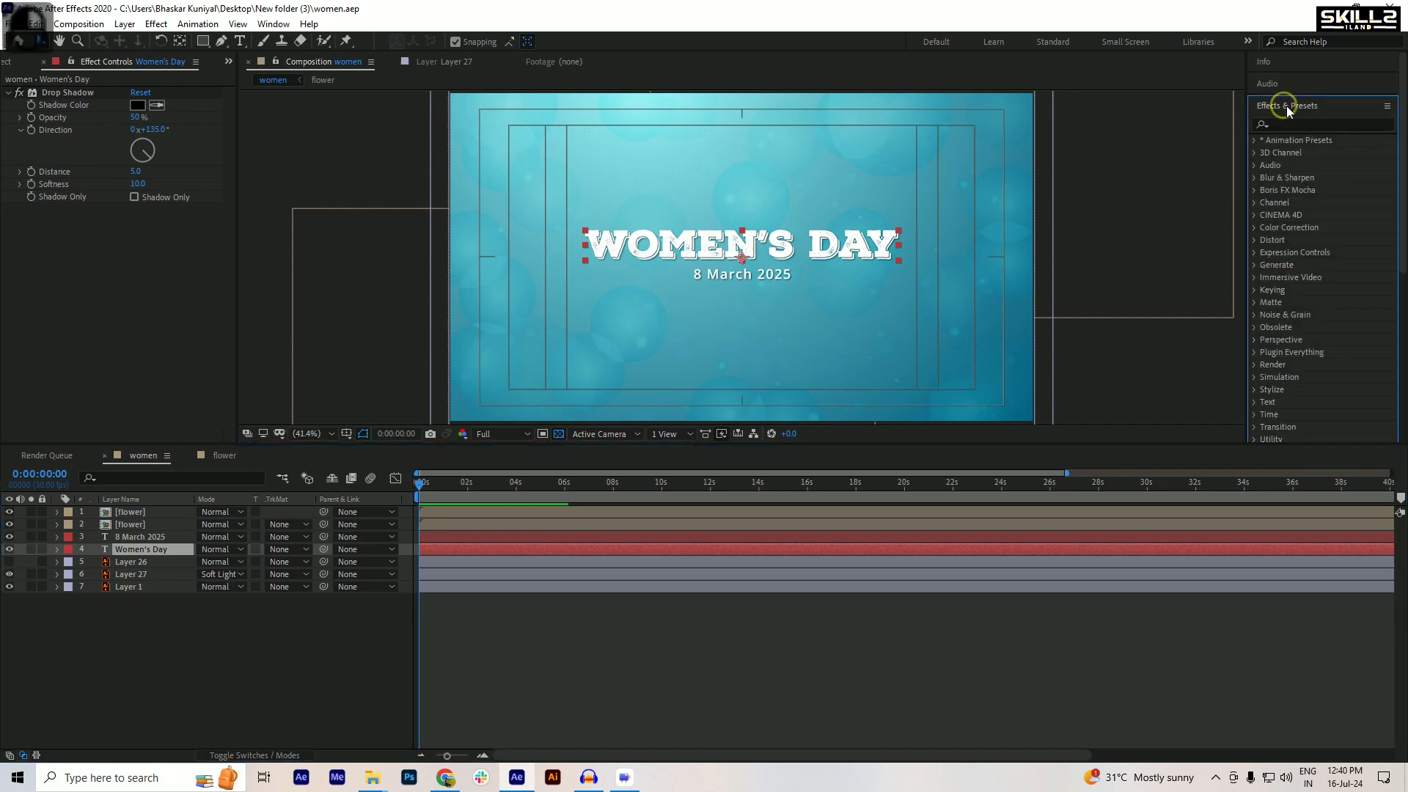
- Browse the text animation presets in the Blurs, Expressions and Fill and Stroke categories
click(1255, 140)
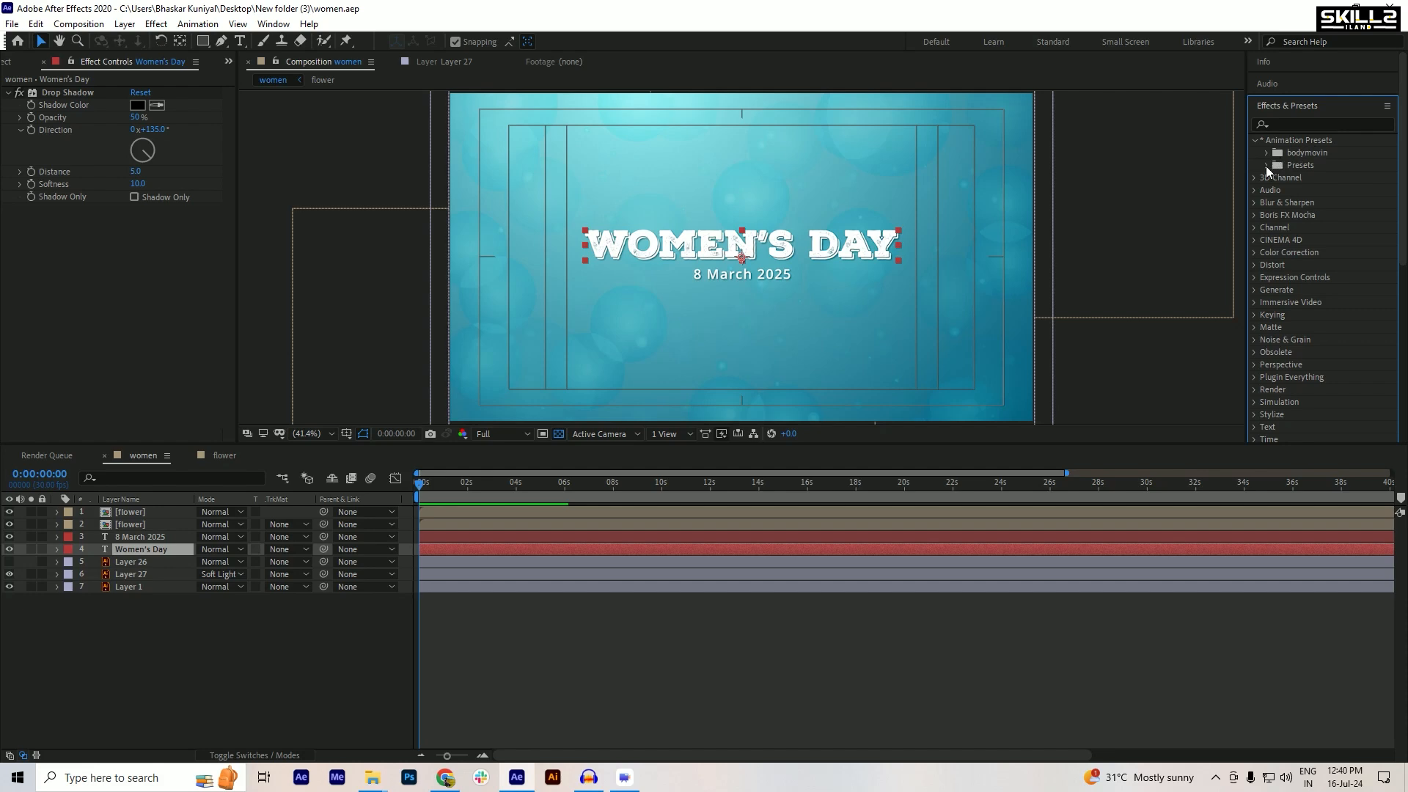
click(1267, 165)
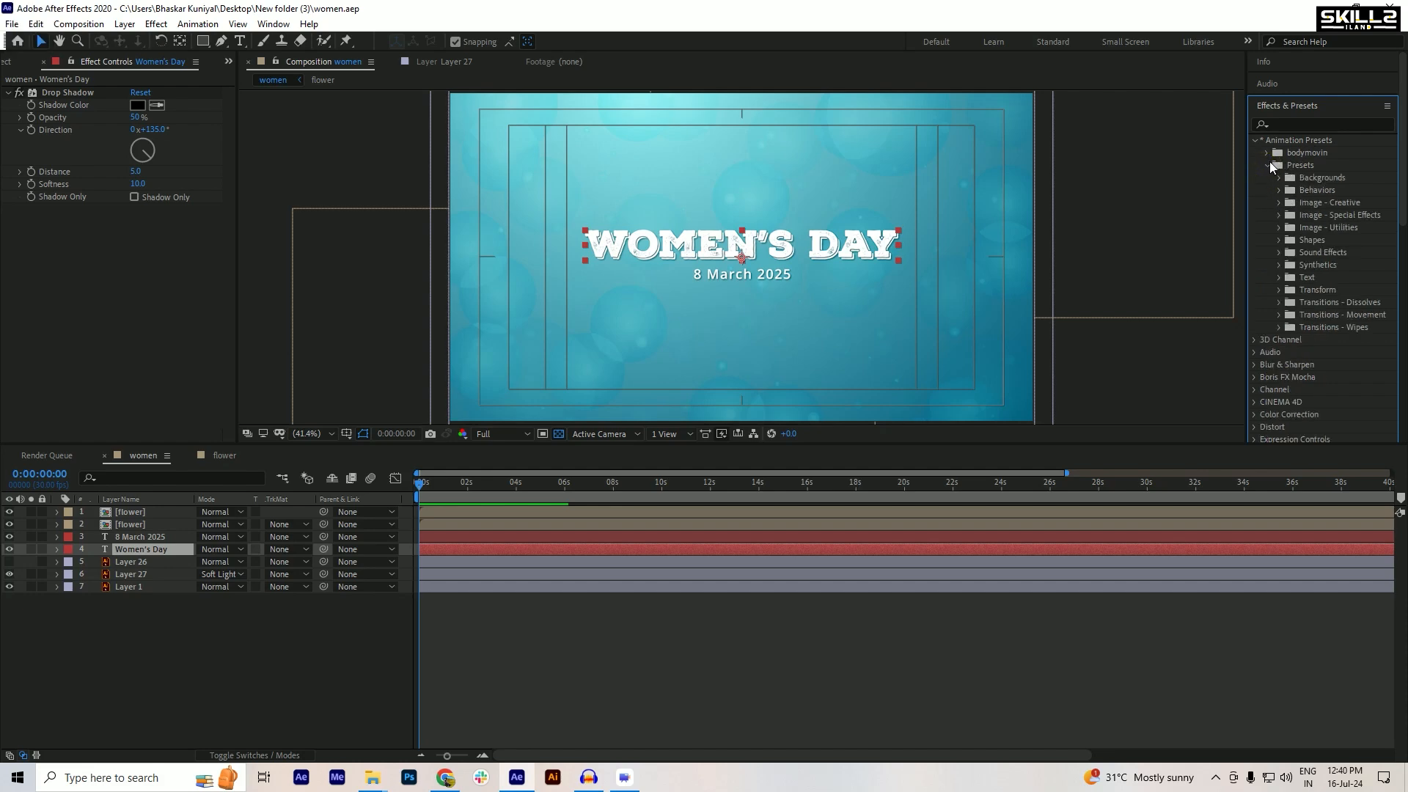
click(1280, 278)
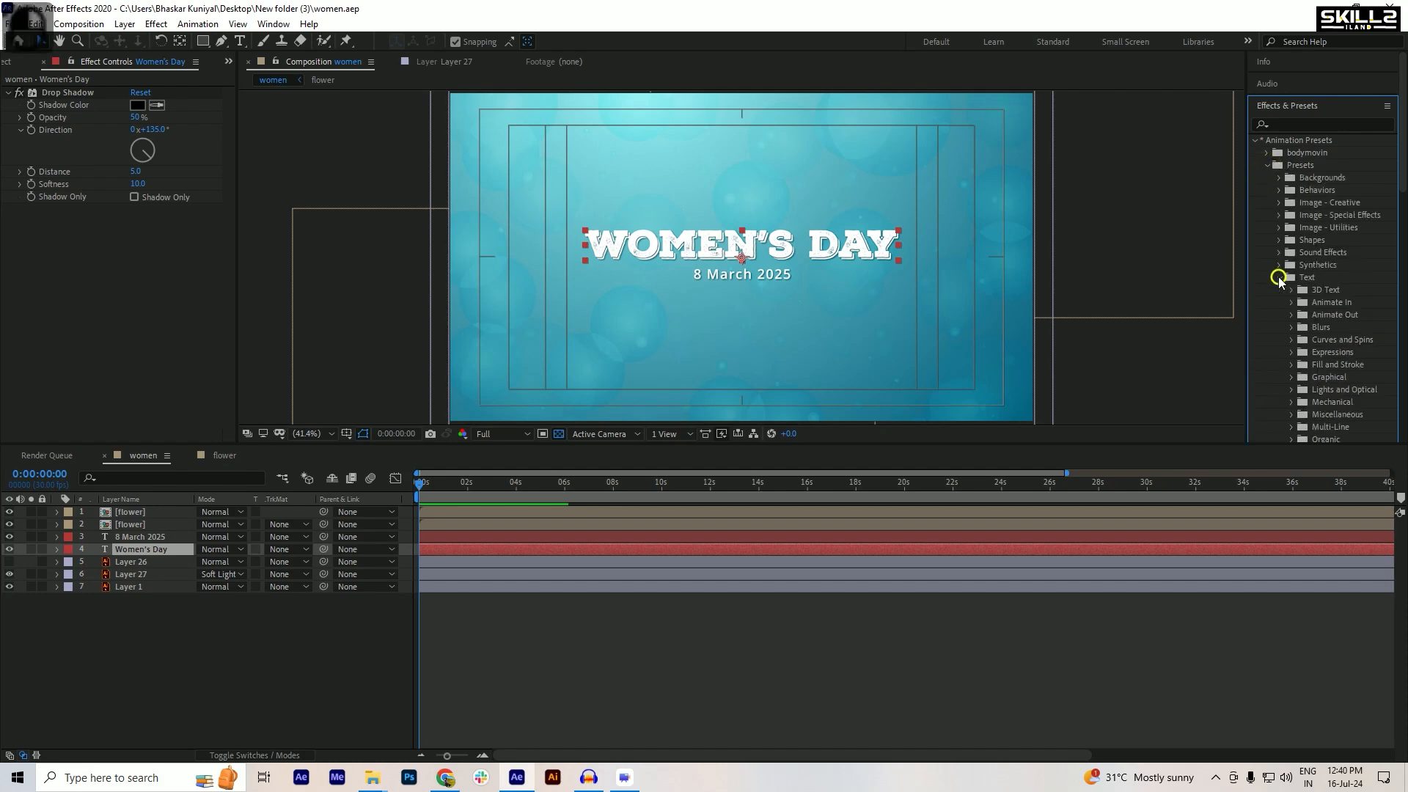
scroll(1288, 293, down, 2)
scroll(1299, 248, down, 1)
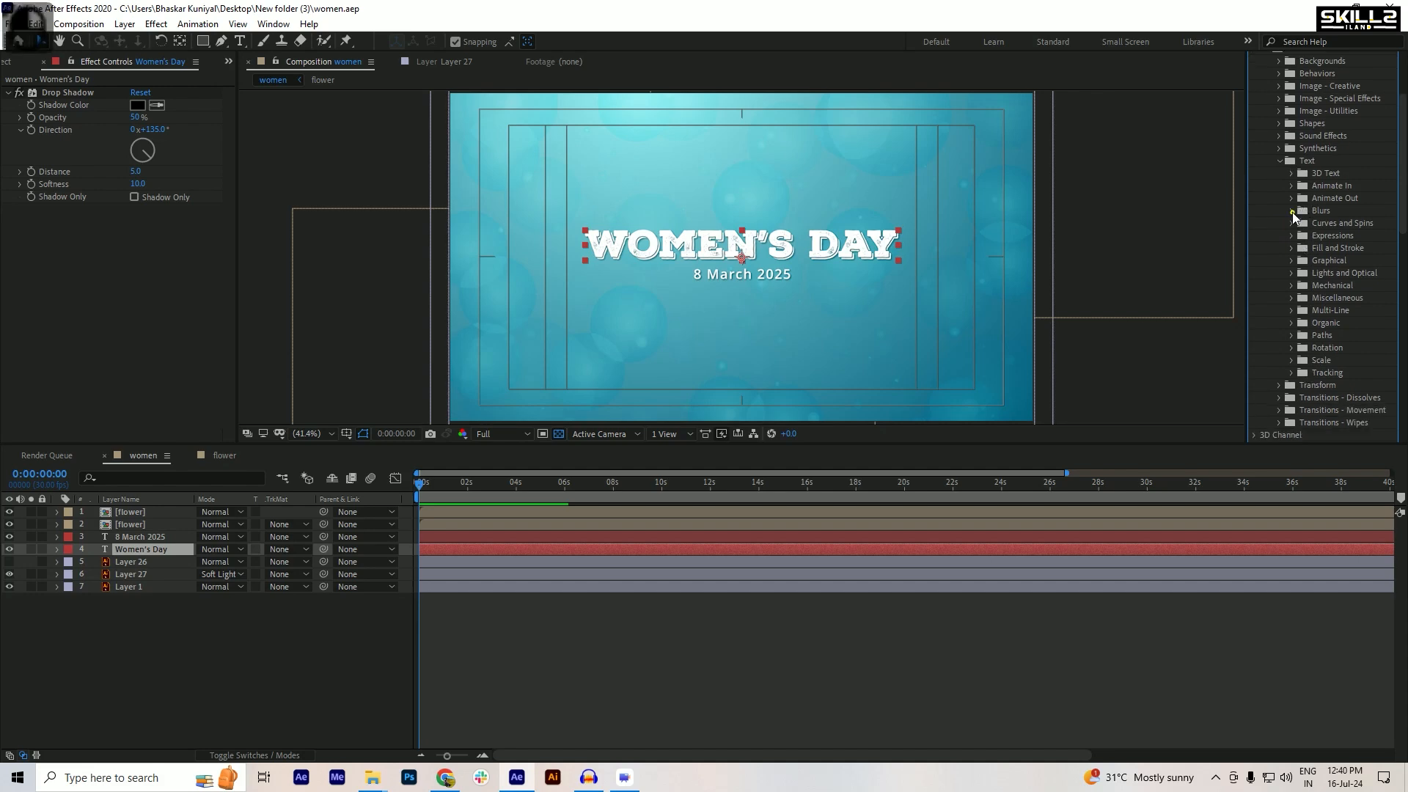
click(1292, 211)
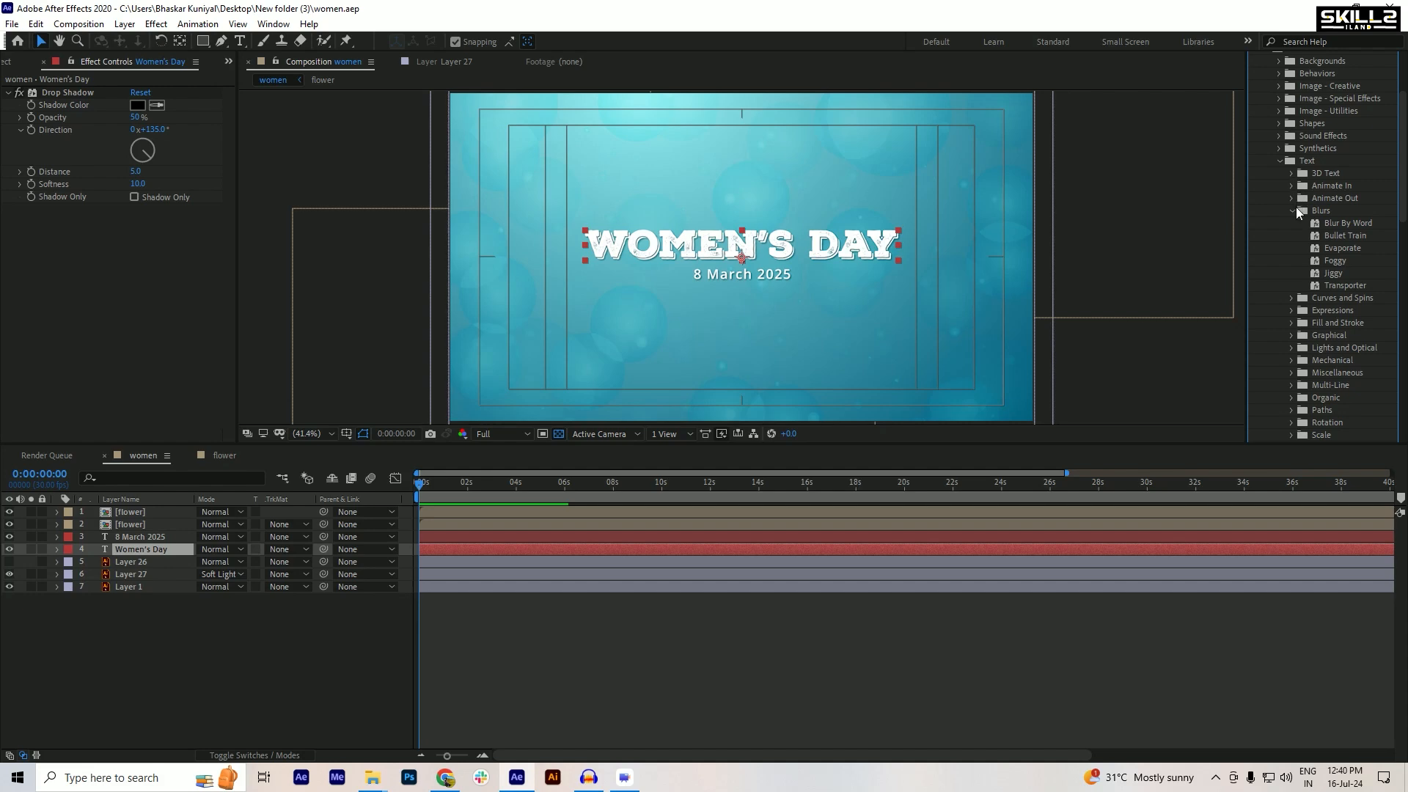
scroll(1297, 207, down, 3)
click(1293, 193)
scroll(1336, 206, down, 1)
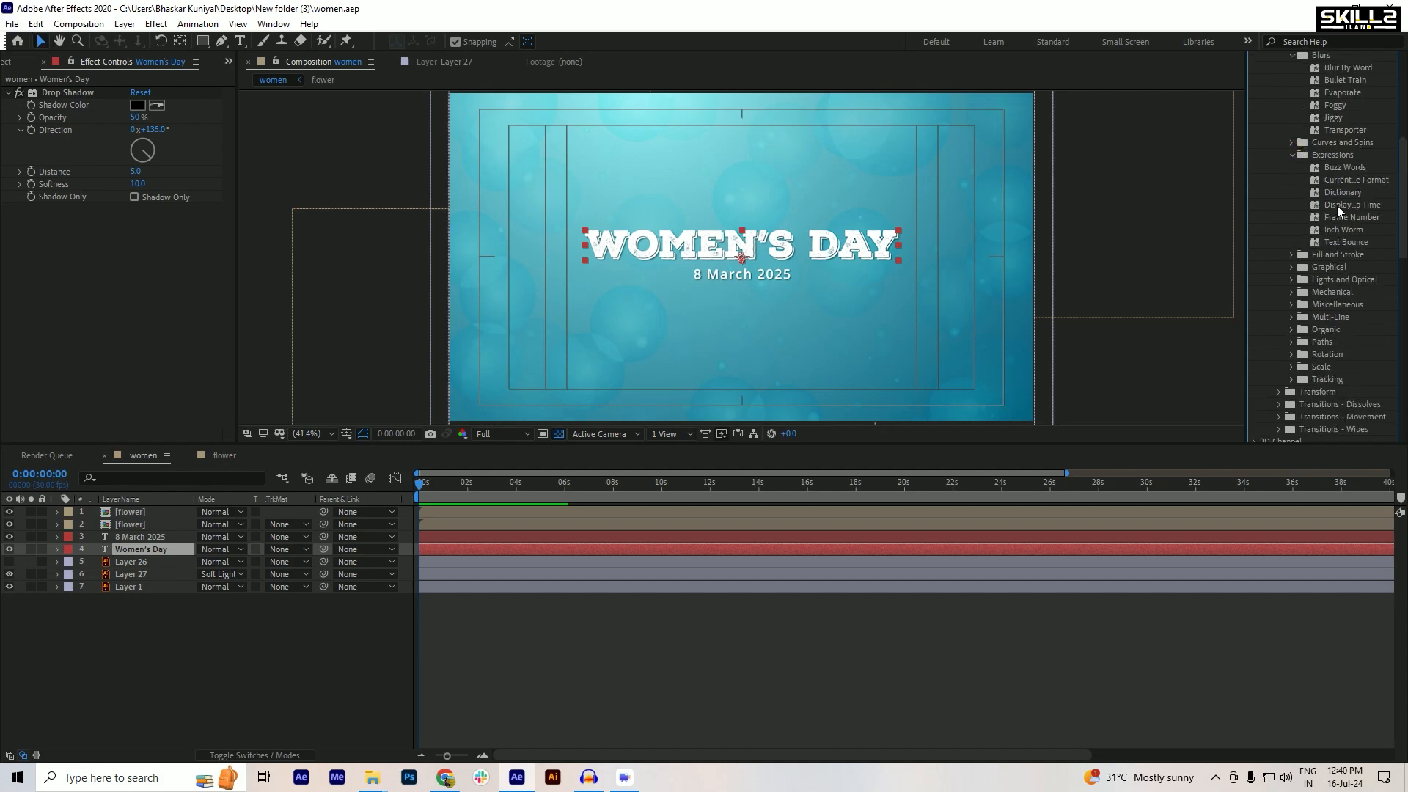
click(1292, 257)
scroll(1292, 260, down, 3)
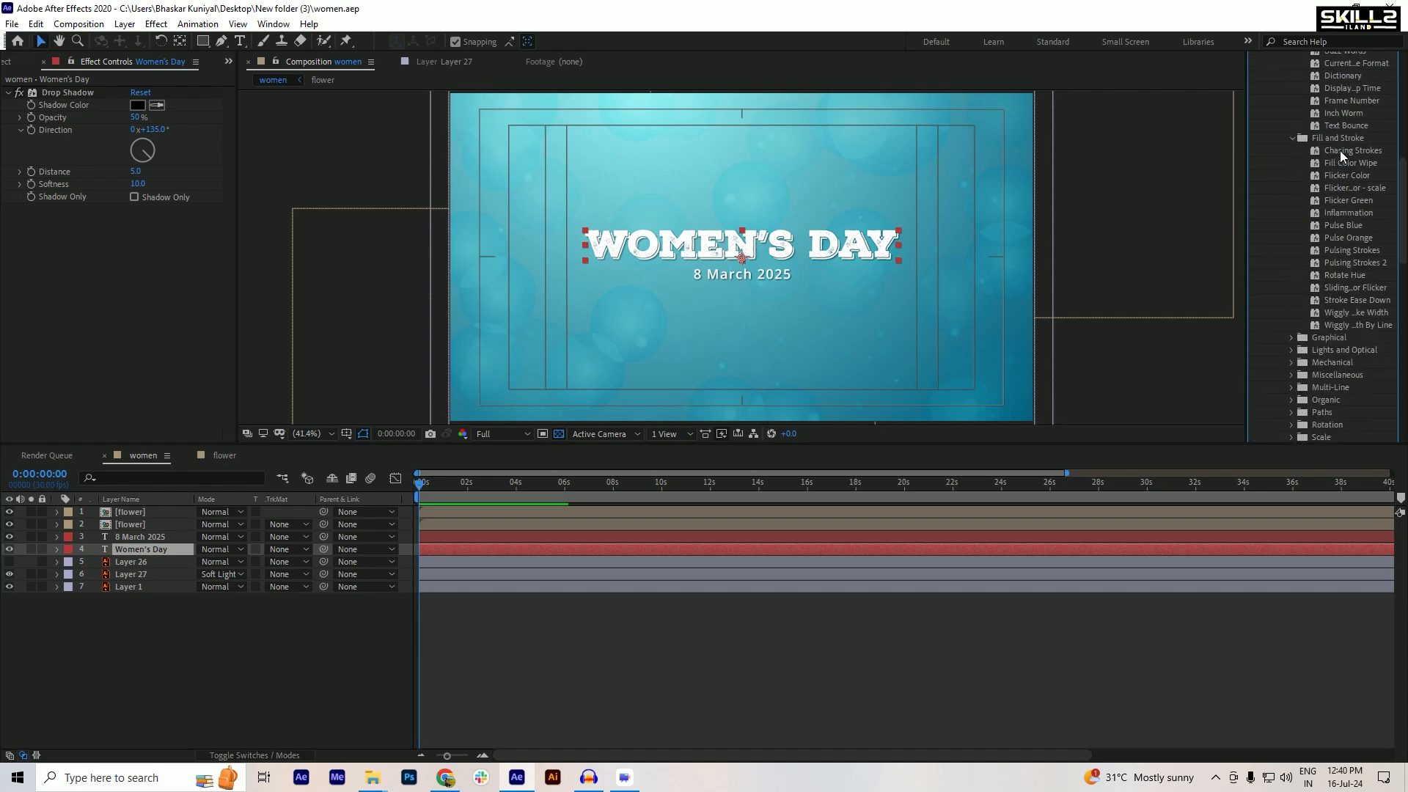
- Try the Chasing Strokes preset on the Women's Day text, preview it and undo it
double_click(1340, 152)
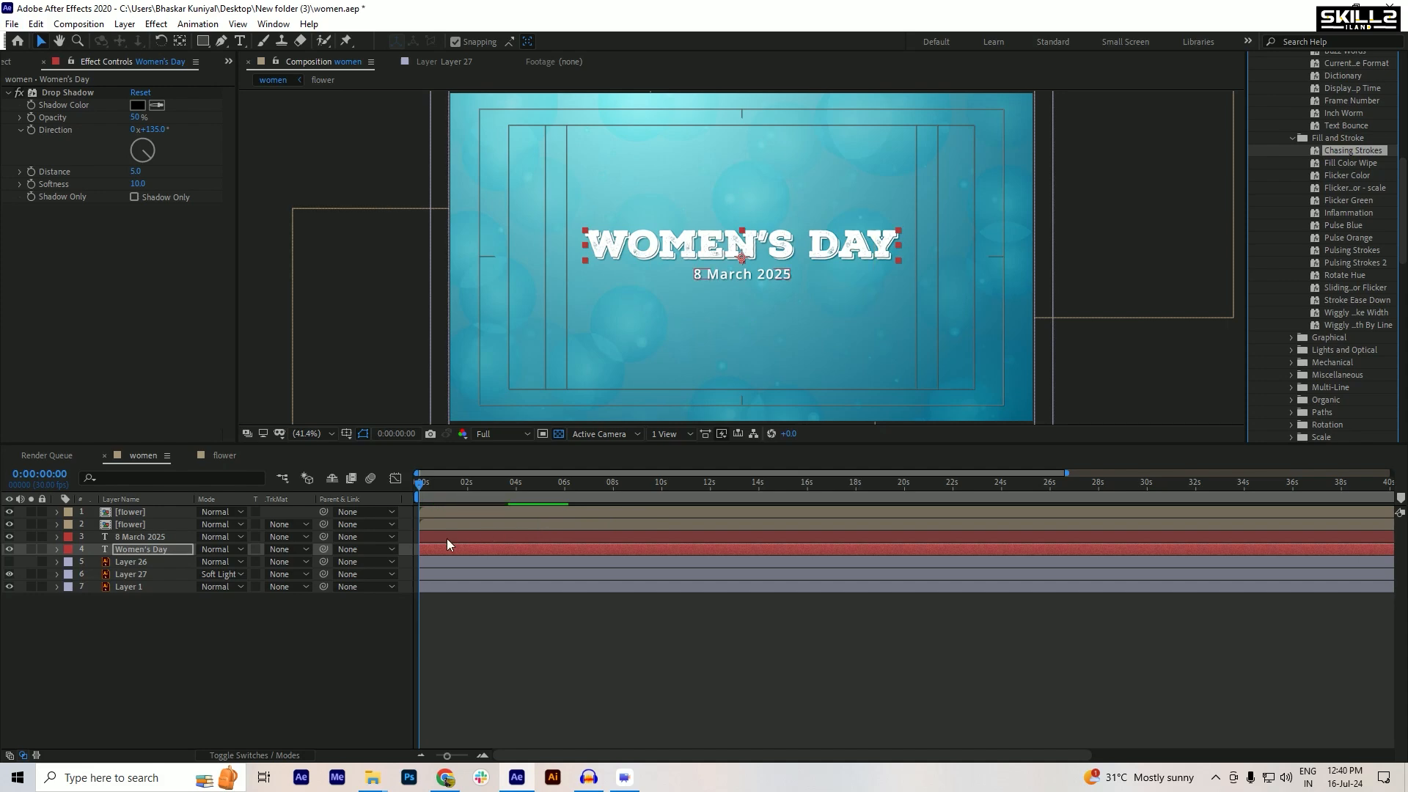
key(space)
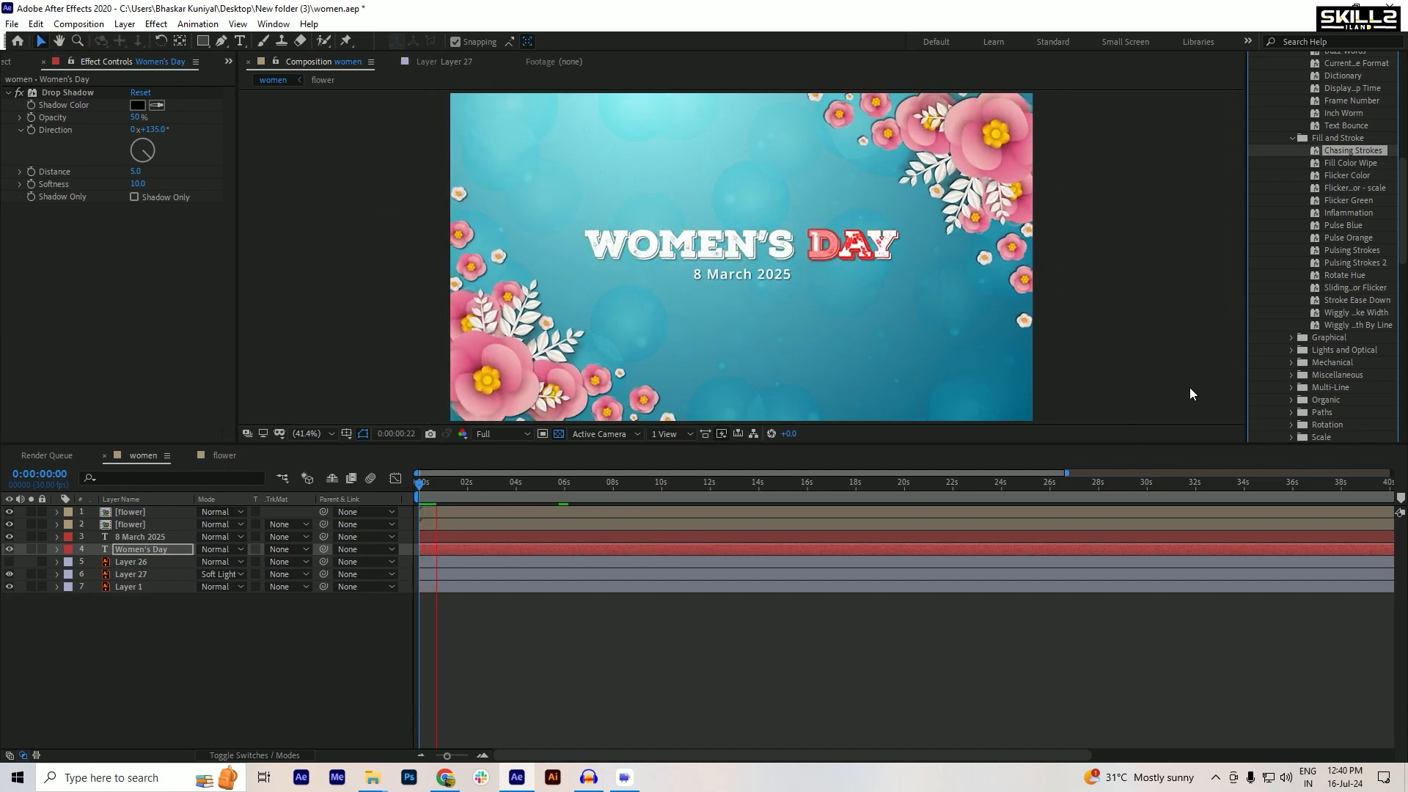
key(space)
key(ctrl+z)
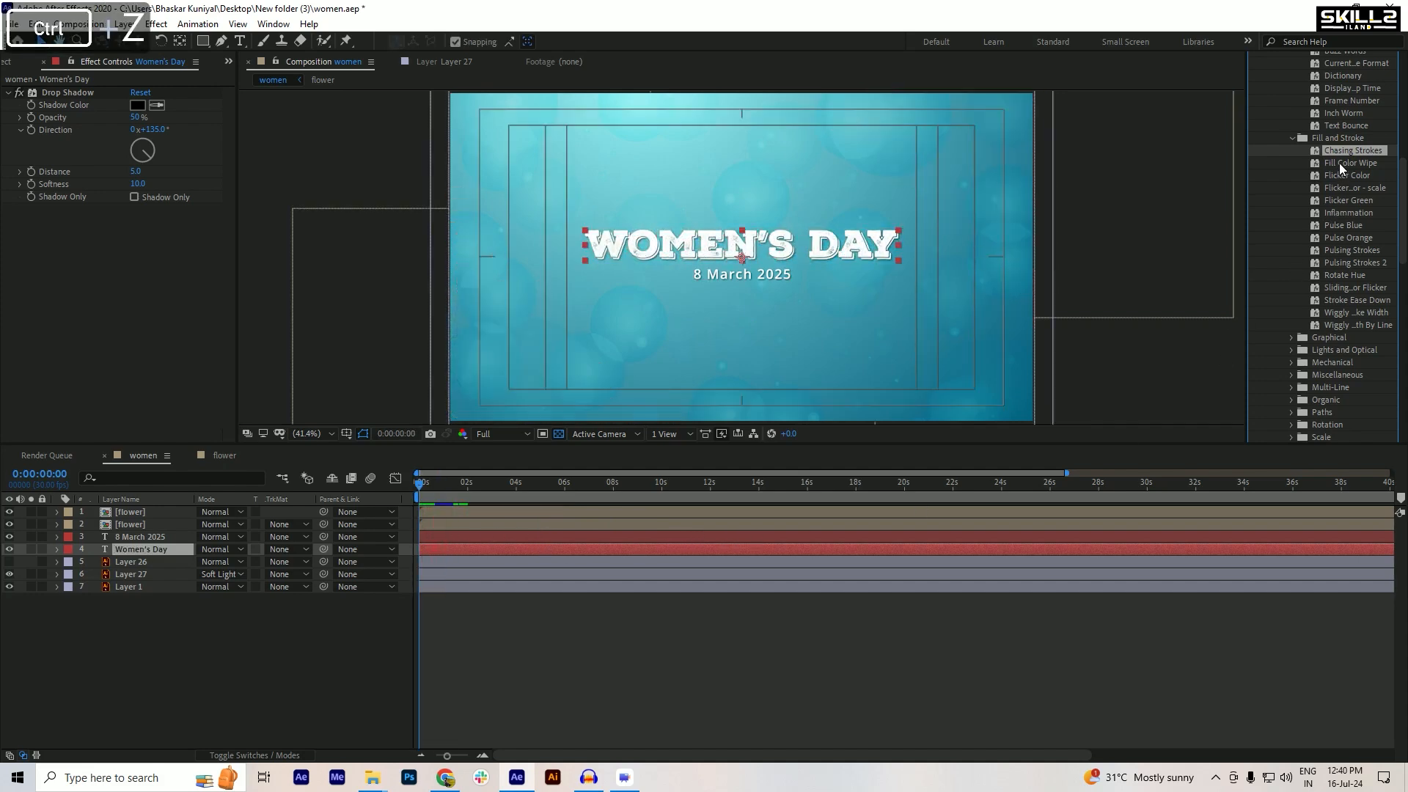
- Try the Fill Color Wipe preset on the Women's Day text, preview it and undo it
double_click(1339, 163)
key(space)
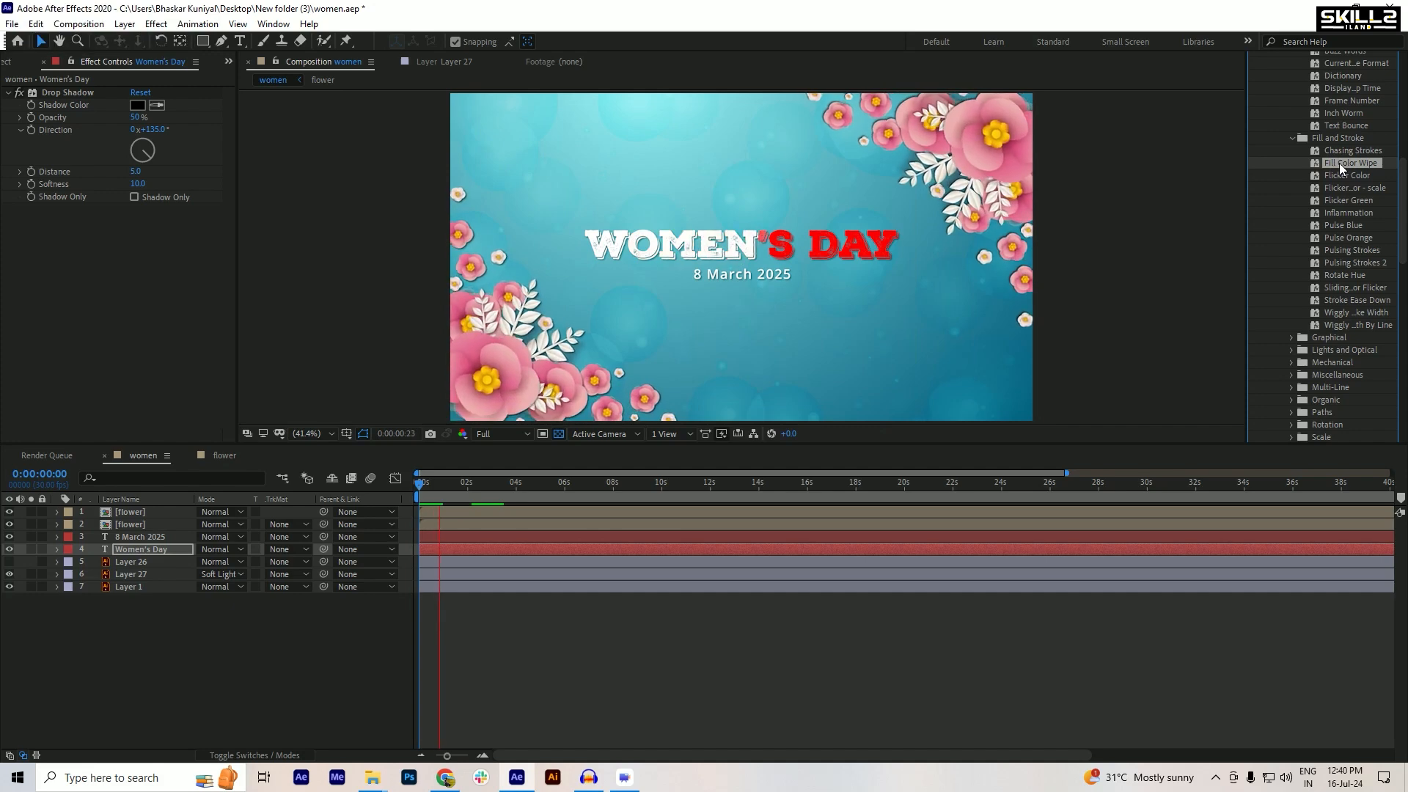
key(space)
key(ctrl+z)
- Try the Flicker Color preset on the Women's Day text, preview it and undo it
click(1345, 174)
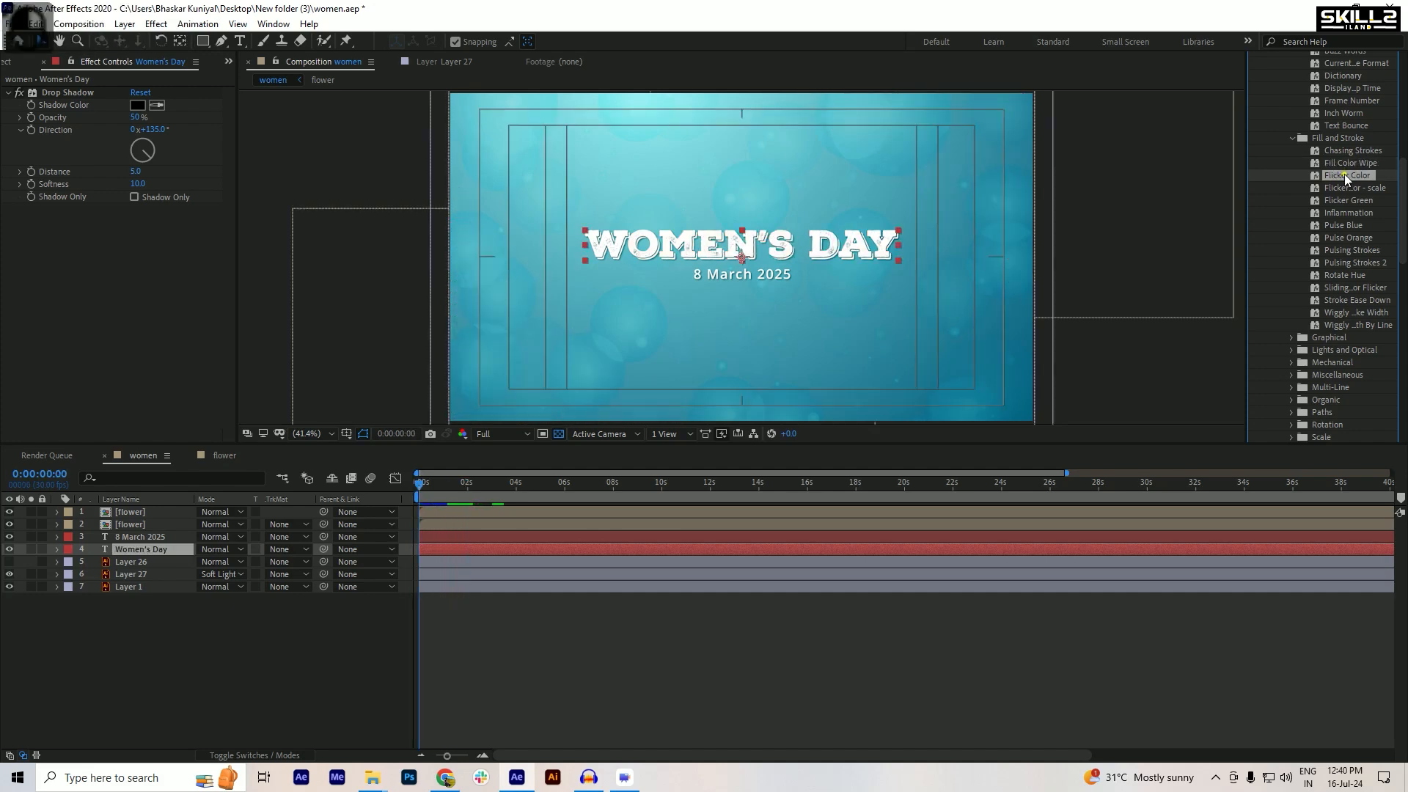
double_click(1345, 175)
key(space)
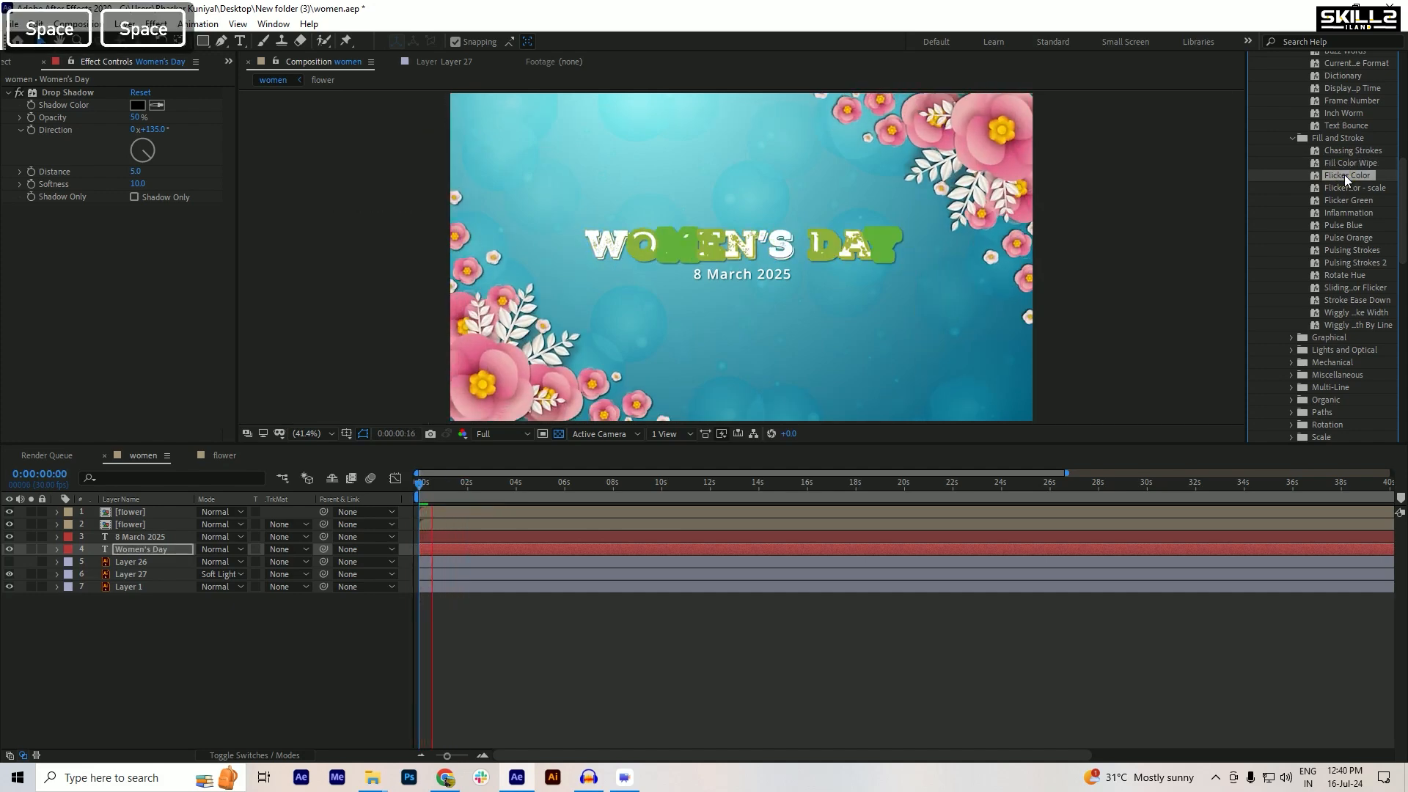
key(space)
key(ctrl+z)
- Try the Flicker Color - scale preset on the Women's Day text, preview it and undo it
double_click(1348, 187)
key(space)
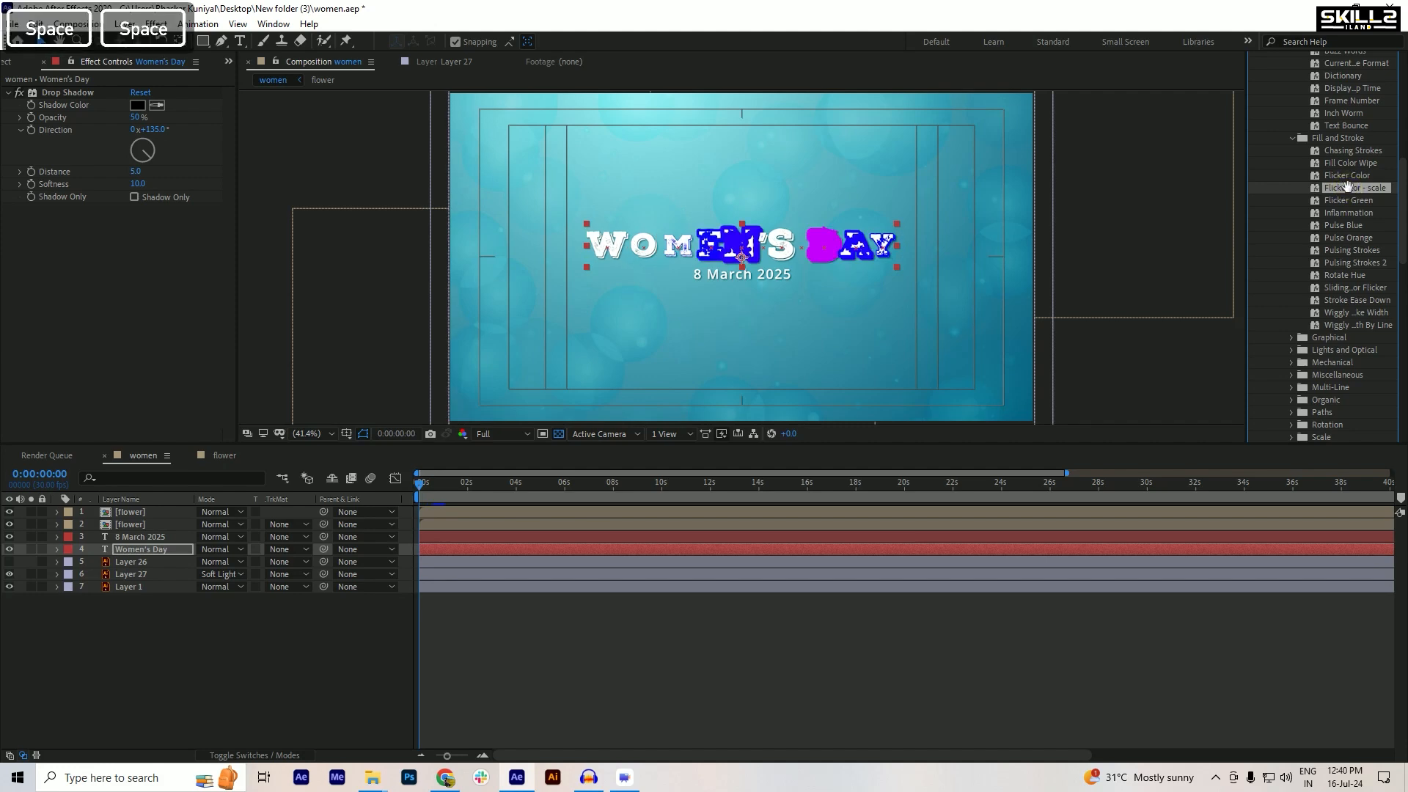
key(space)
key(ctrl+z)
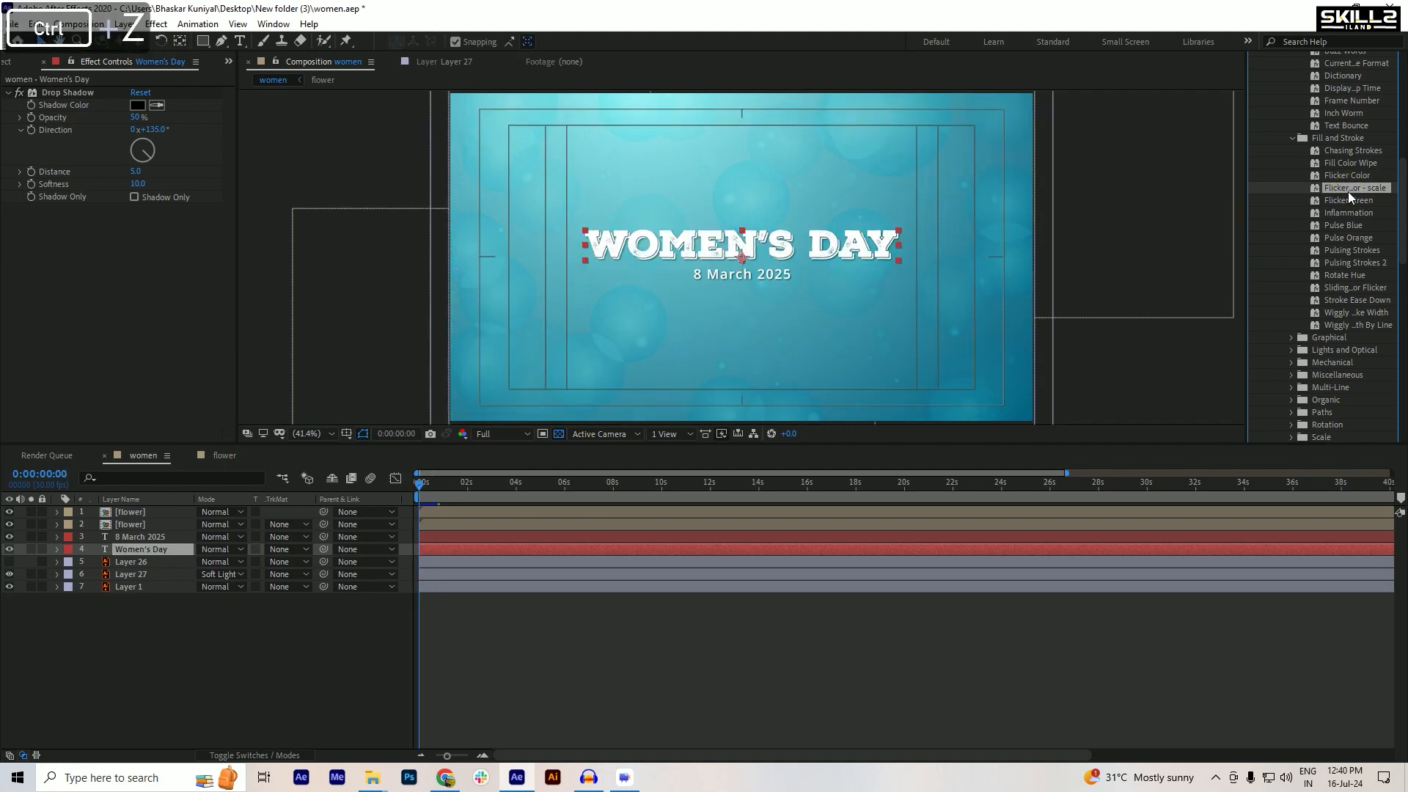
- Try the Flicker Green preset on the Women's Day text, preview it and undo it
double_click(1347, 199)
key(space)
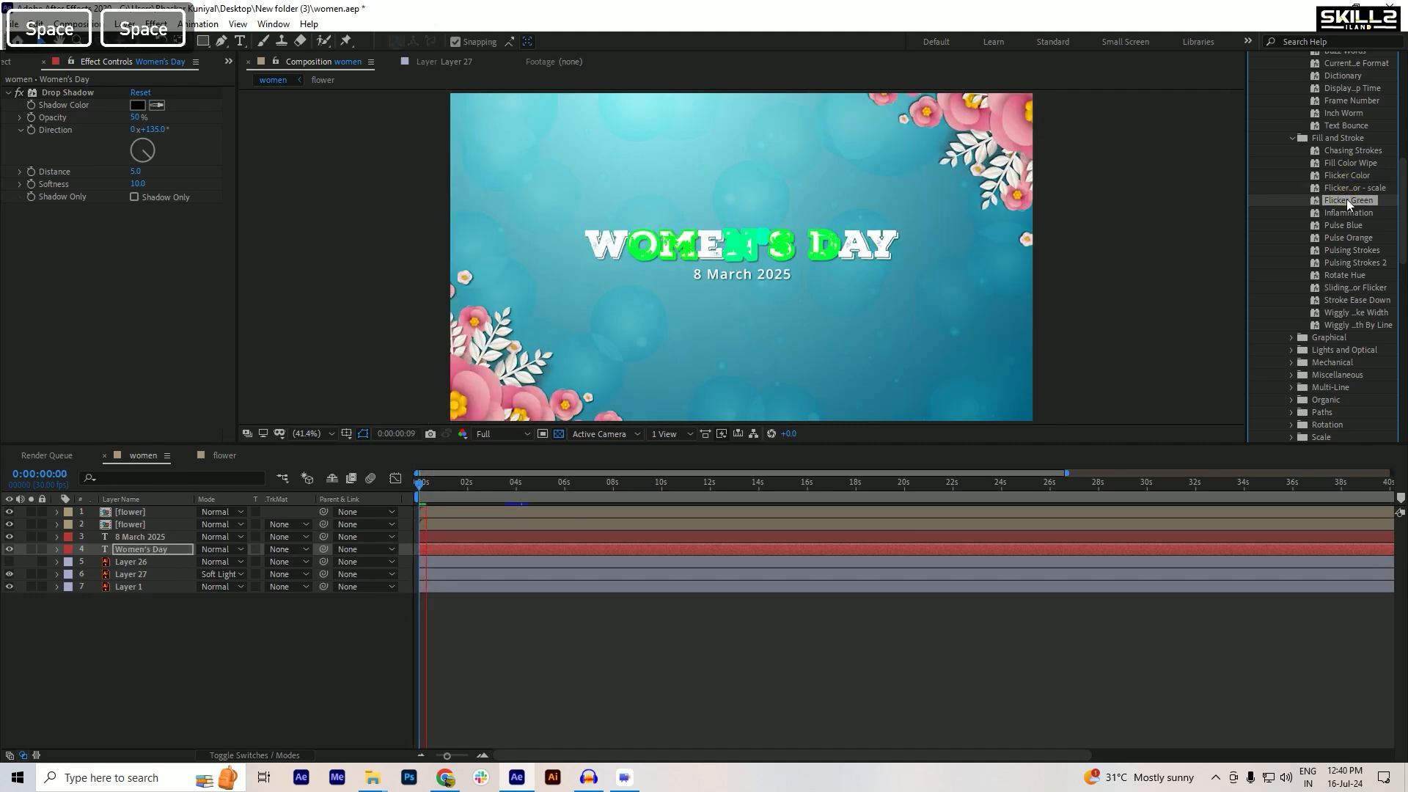
key(ctrl+z)
scroll(1344, 209, down, 2)
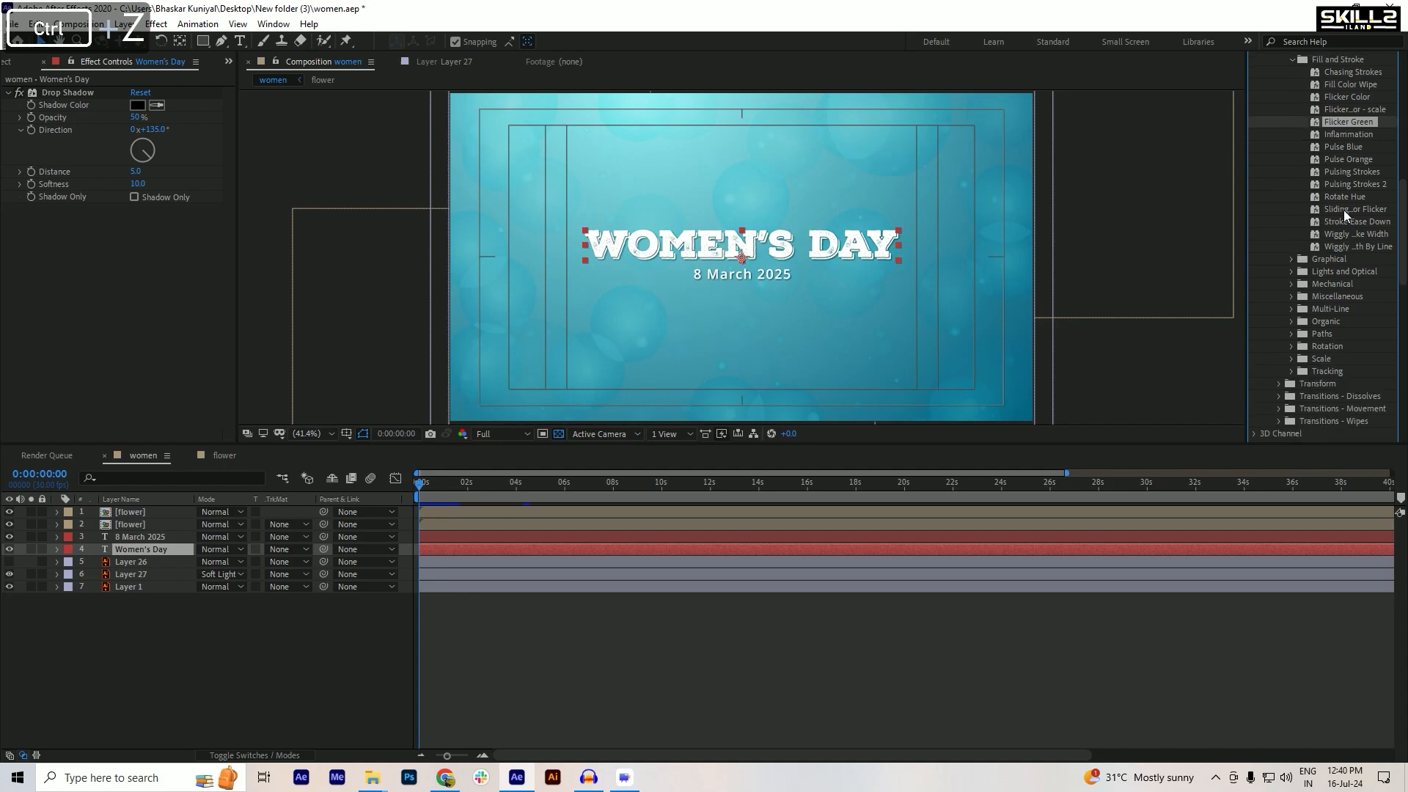
- Try the Bars Blinky graphical preset on the Women's Day text, preview it and undo it
click(1290, 261)
scroll(1323, 233, down, 3)
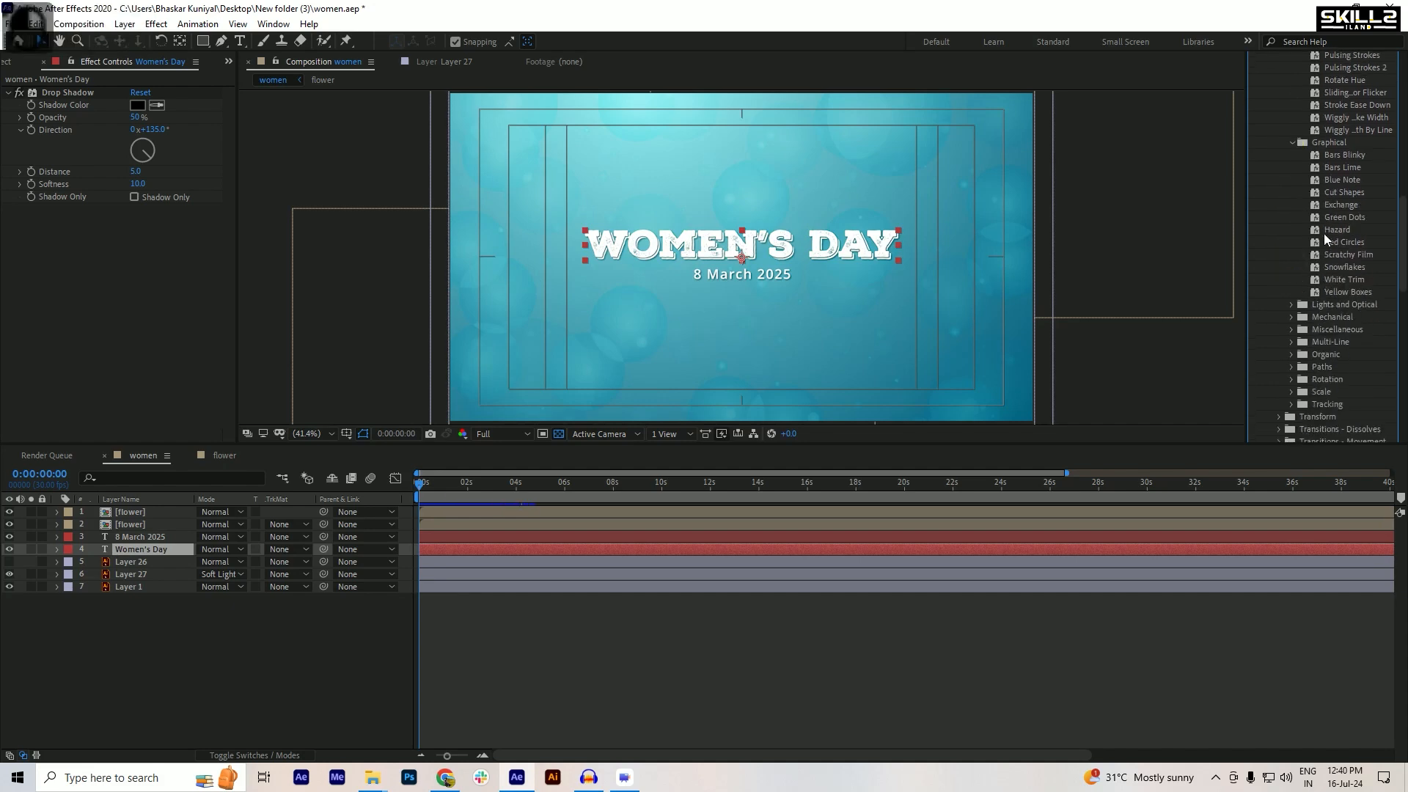
double_click(1335, 156)
key(space)
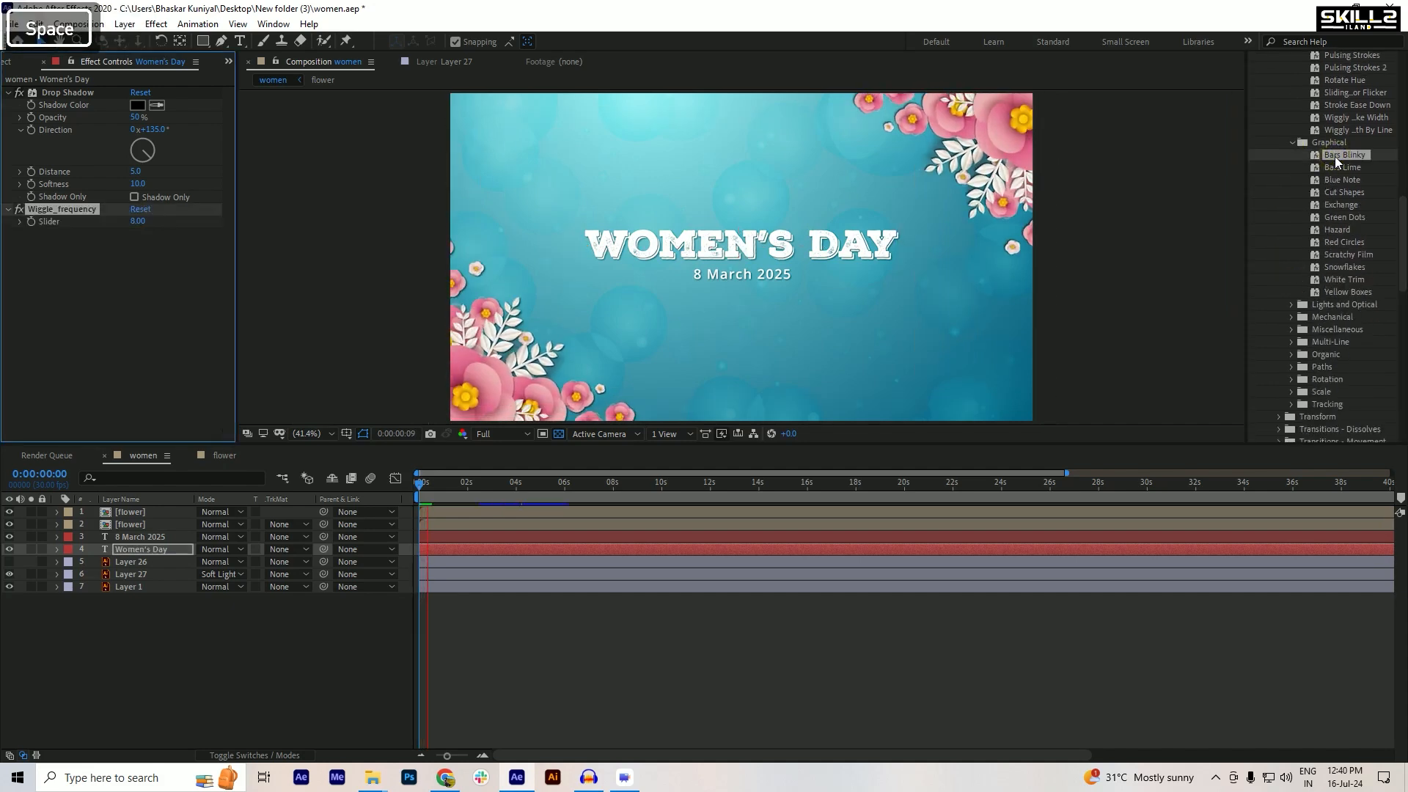
key(space)
key(ctrl+z)
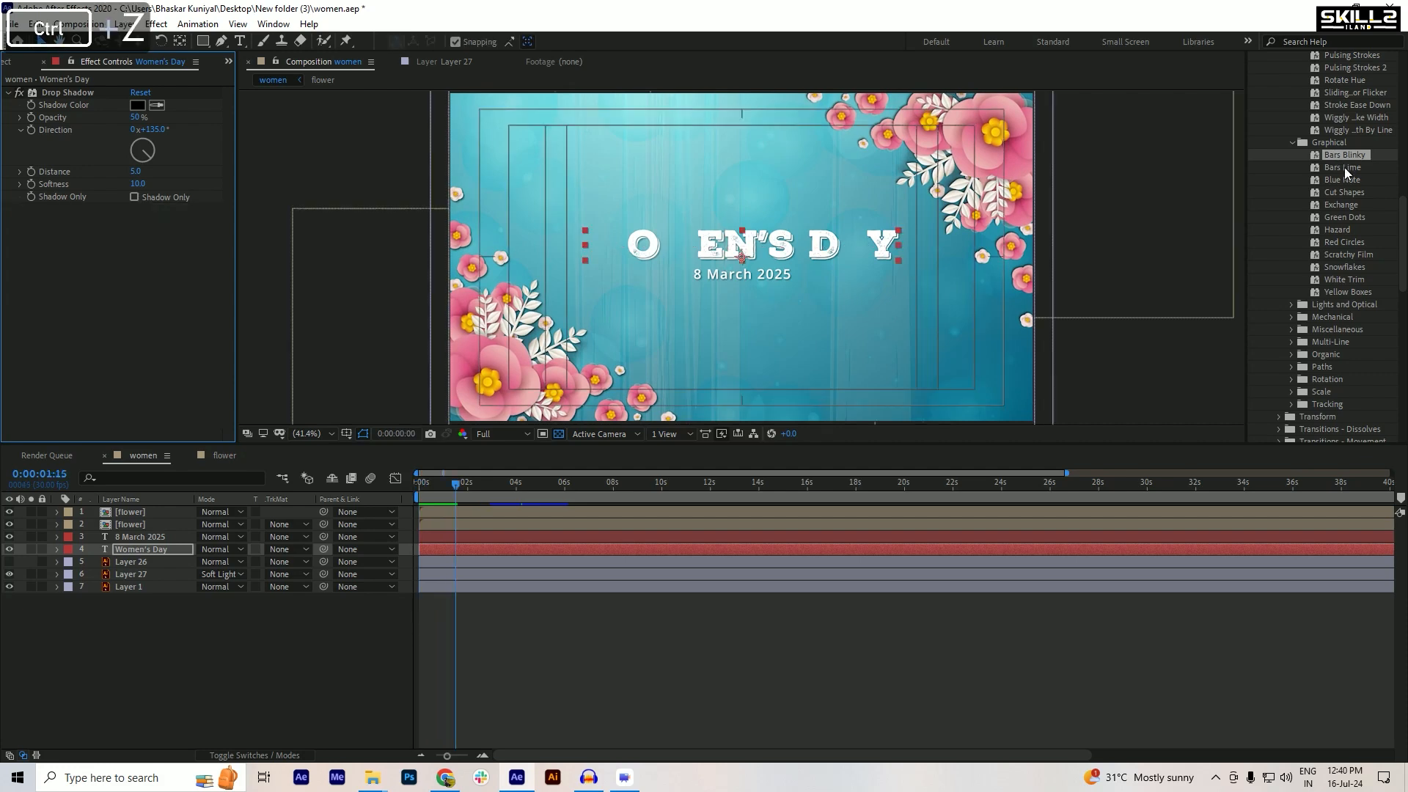
key(Home)
- Try the Autumn organic preset on the Women's Day text, preview it and undo it
scroll(1344, 173, down, 3)
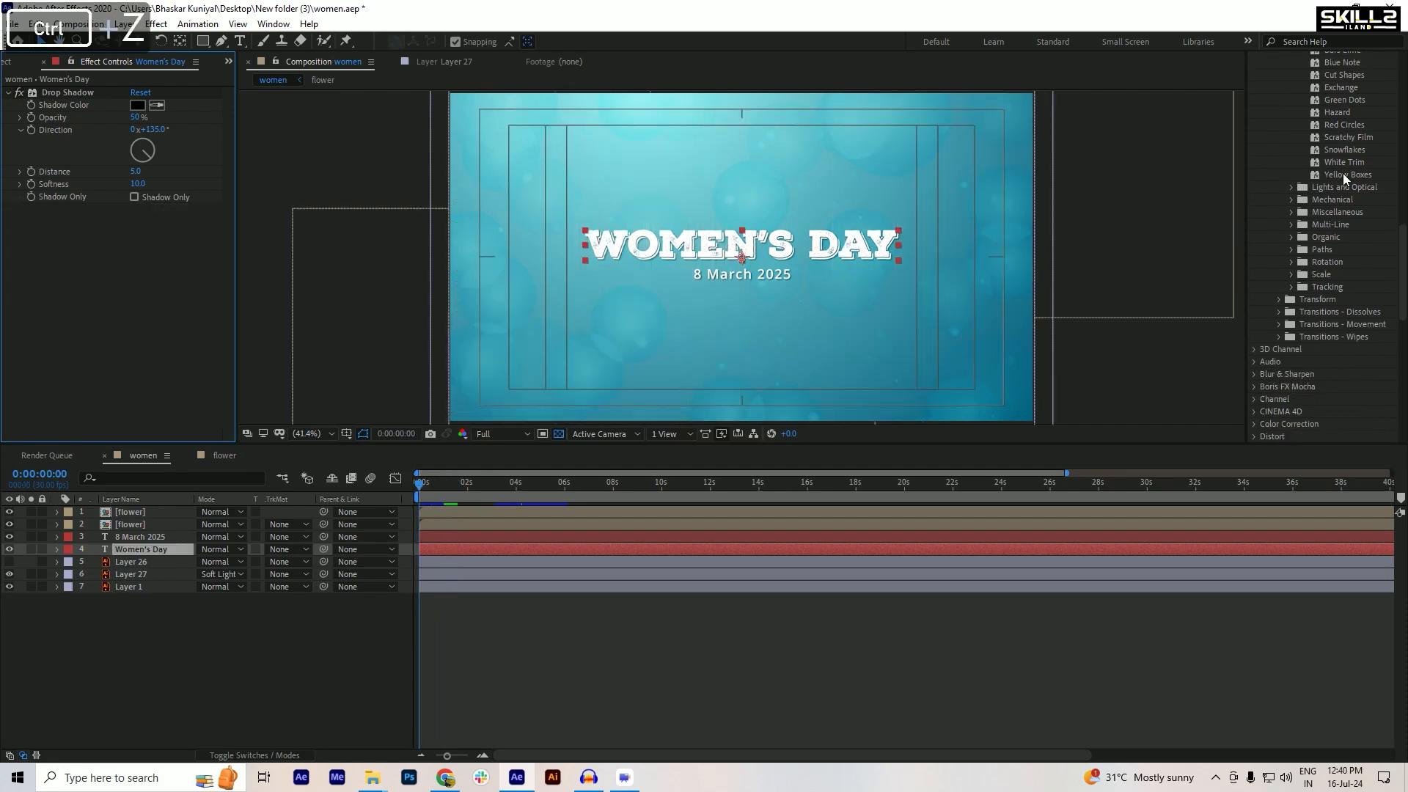
click(1292, 237)
scroll(1291, 245, down, 3)
click(1334, 133)
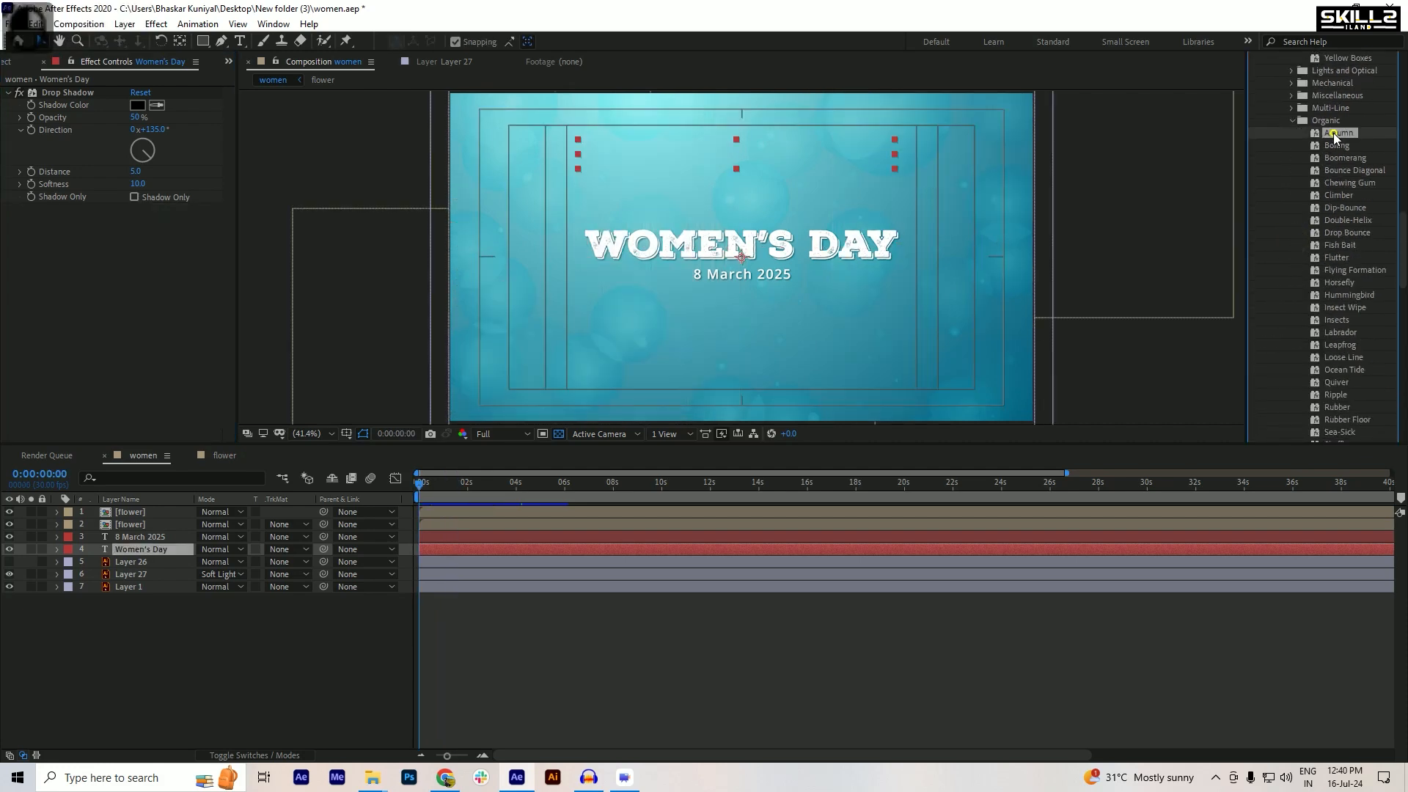
double_click(1334, 133)
key(space)
key(ctrl+z)
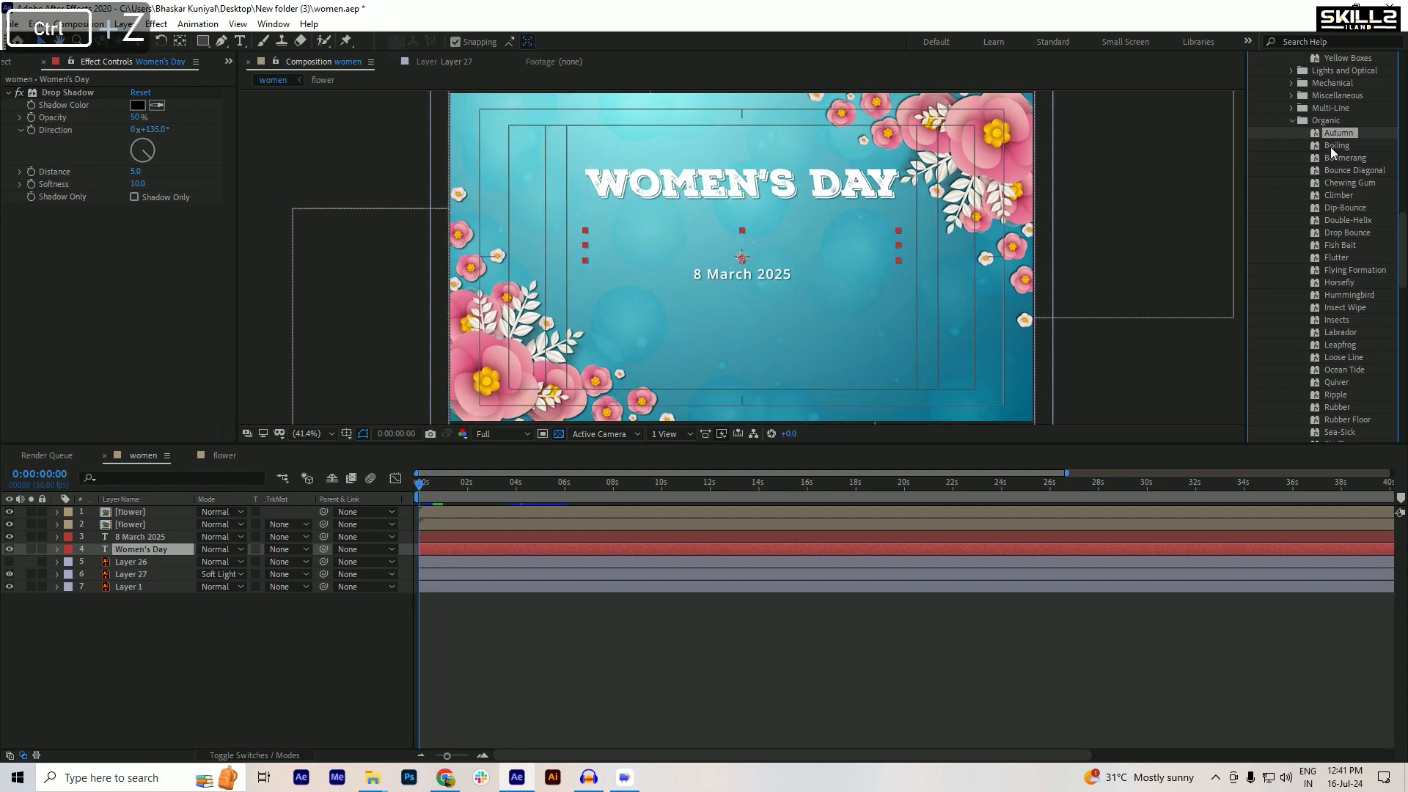
- Try the Boiling and Boomerang presets in turn on the Women's Day text, previewing and undoing each
double_click(1335, 145)
key(space)
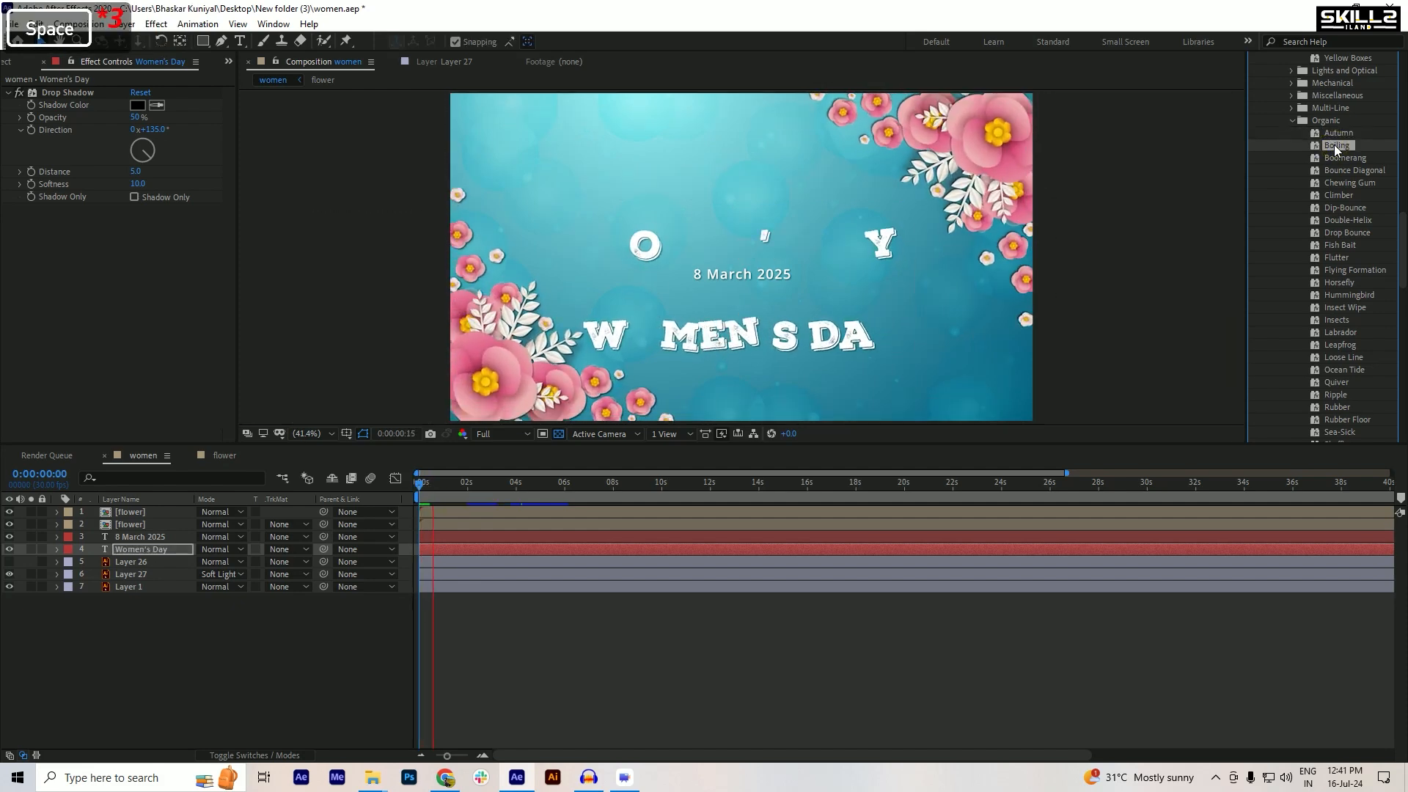
key(ctrl+z)
double_click(1335, 158)
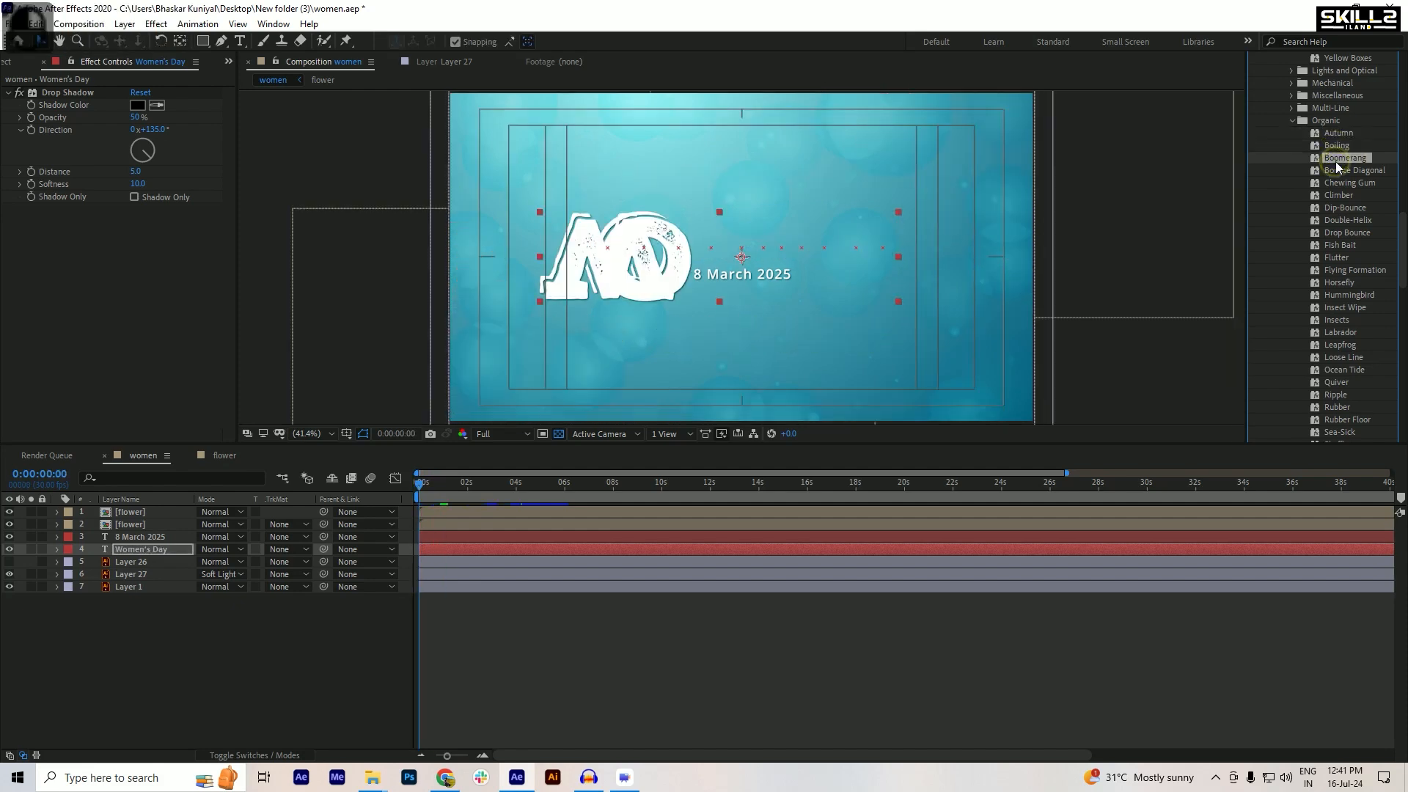
key(space)
key(ctrl+z)
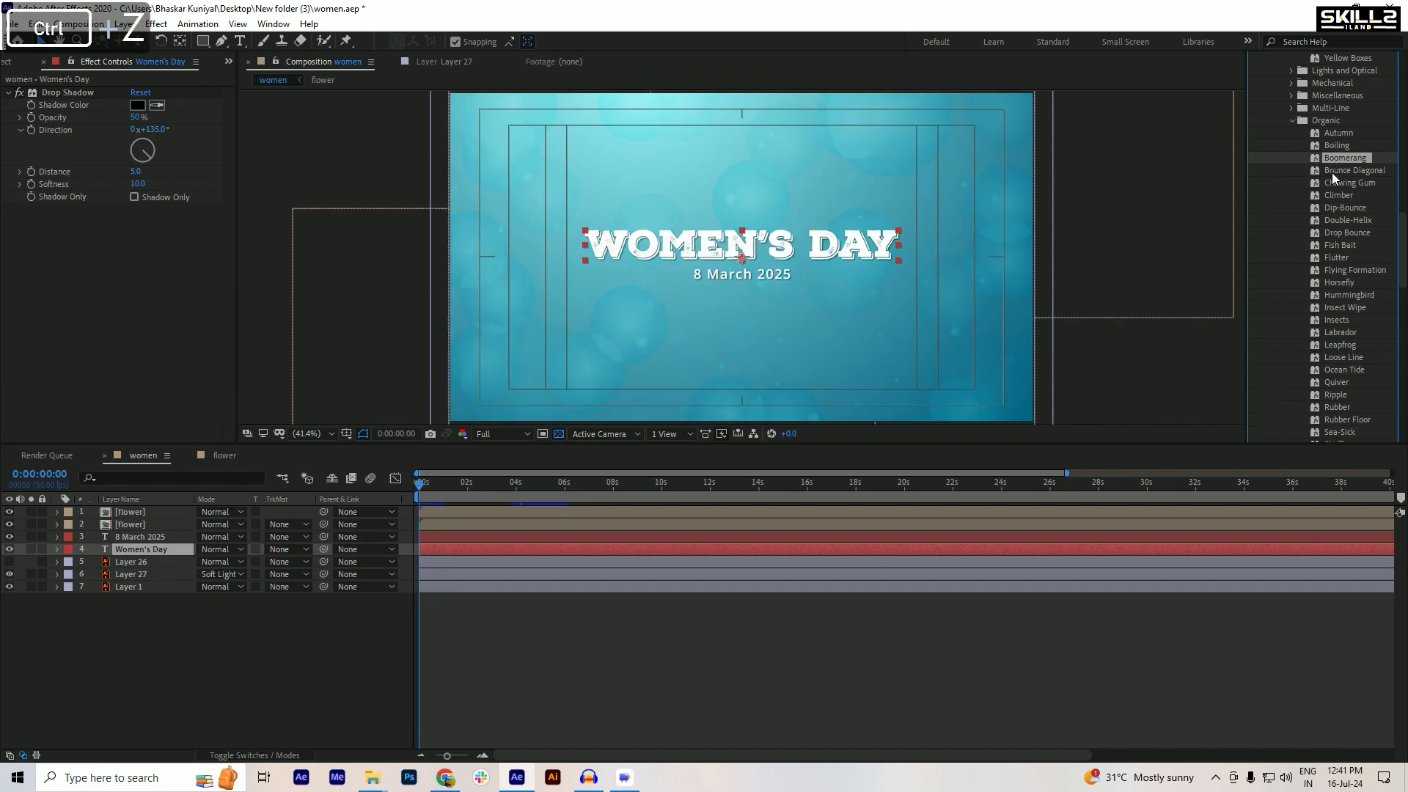
- Try the Bounce Diagonal and Chewing Gum presets in turn on the Women's Day text, previewing and undoing each
double_click(1332, 173)
key(space)
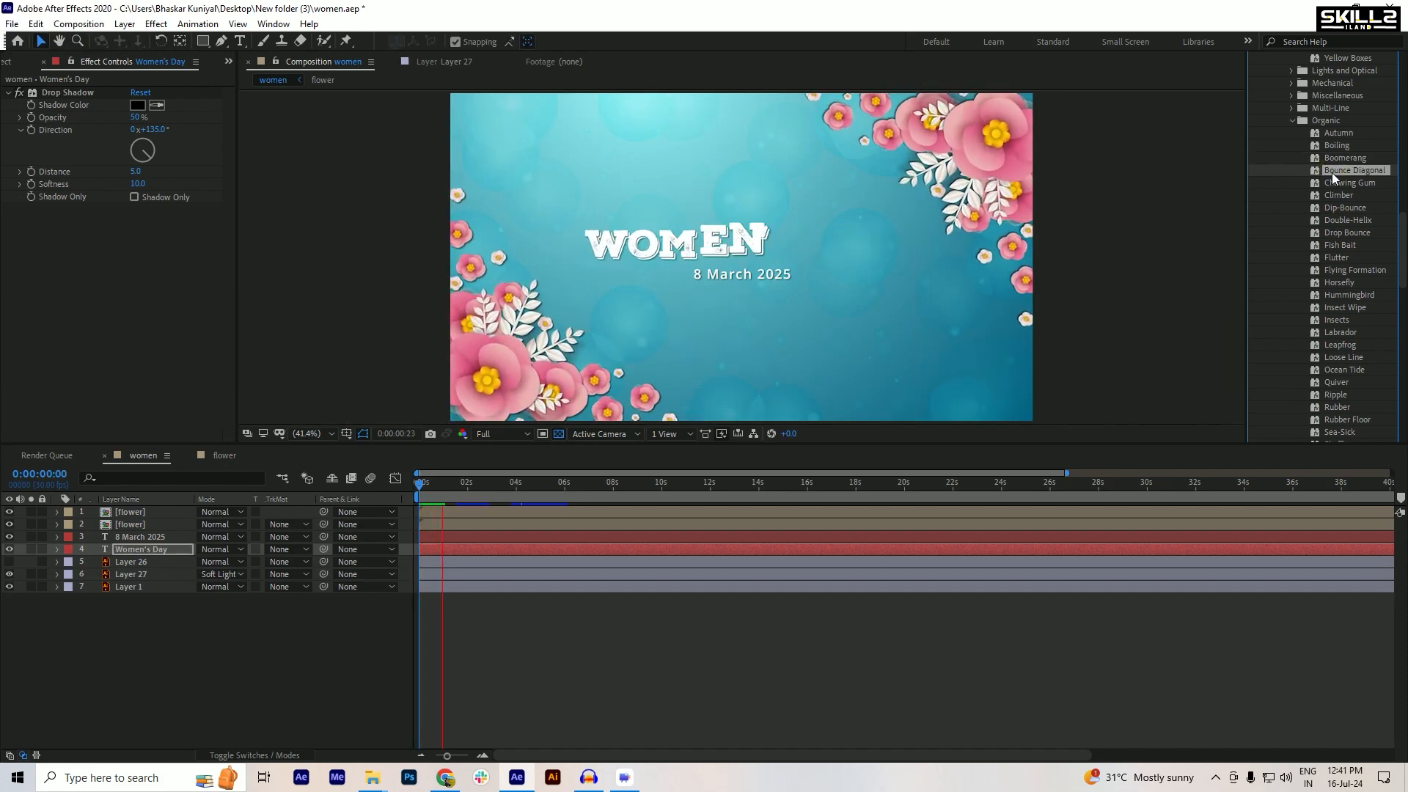
key(space)
key(ctrl+z)
double_click(1334, 183)
key(space)
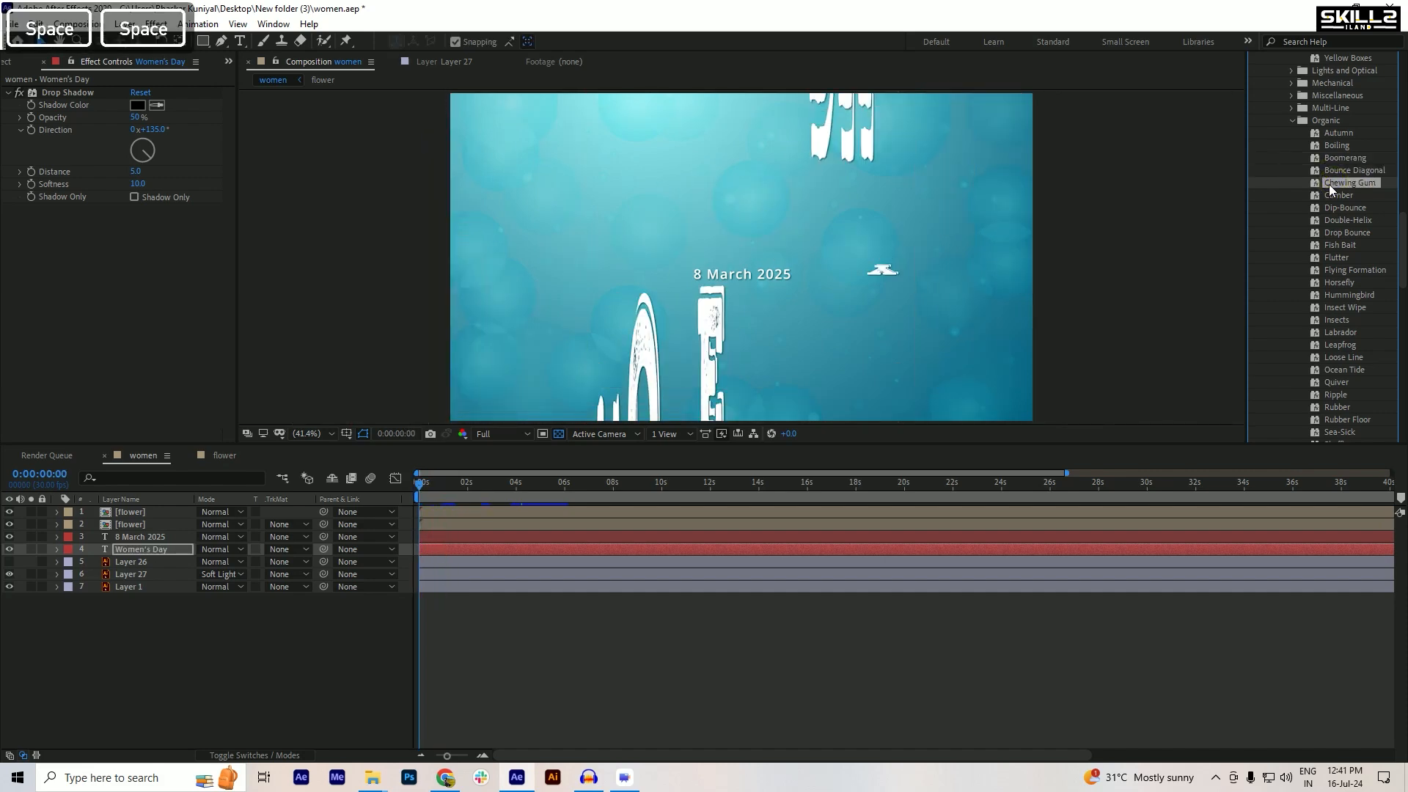
key(space)
key(ctrl+z)
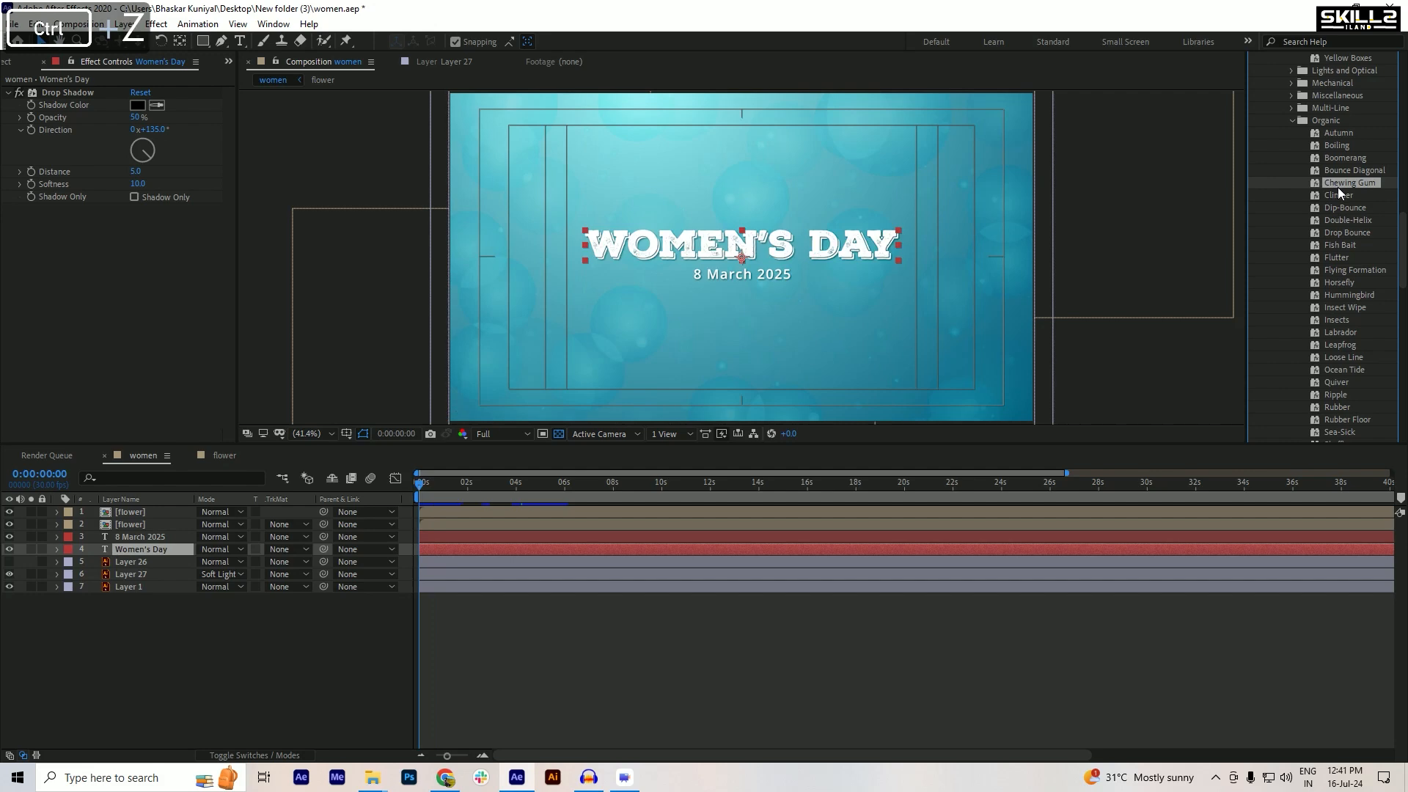
- Try the Dip-Bounce preset on the Women's Day text, preview it and undo it
scroll(1338, 187, down, 3)
double_click(1341, 170)
key(space)
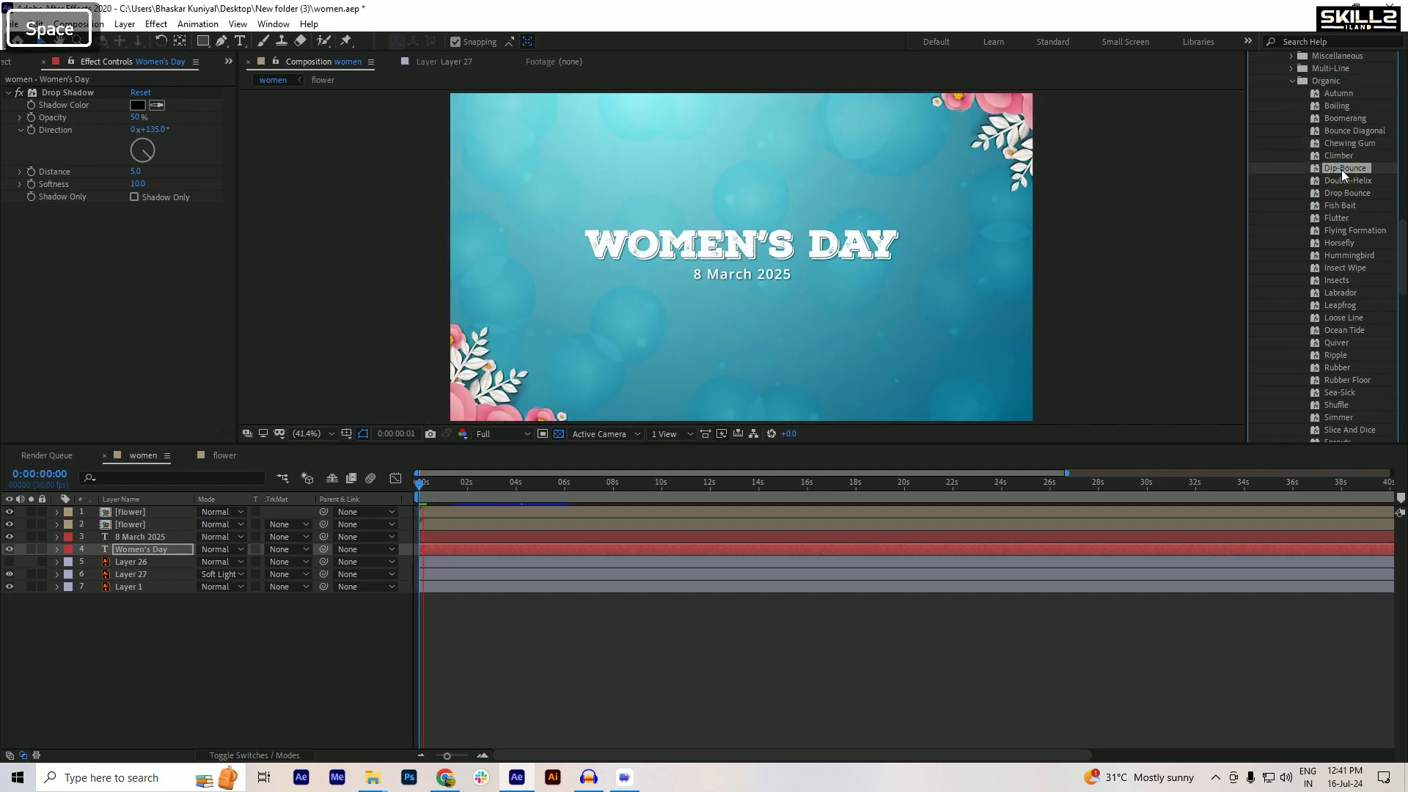
key(space)
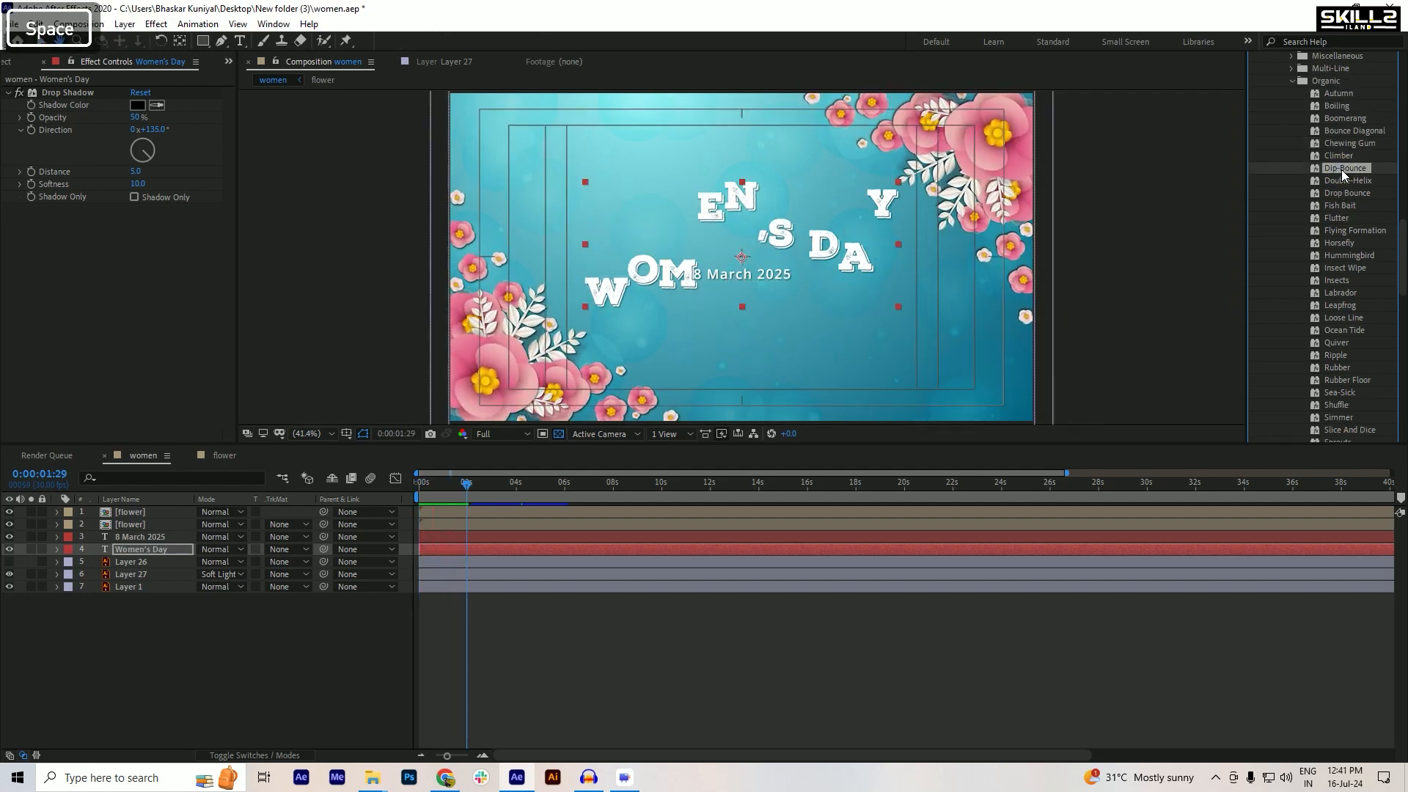
key(ctrl+z)
- Try the Extend tracking preset on the Women's Day text, preview it and undo it
scroll(1330, 199, down, 4)
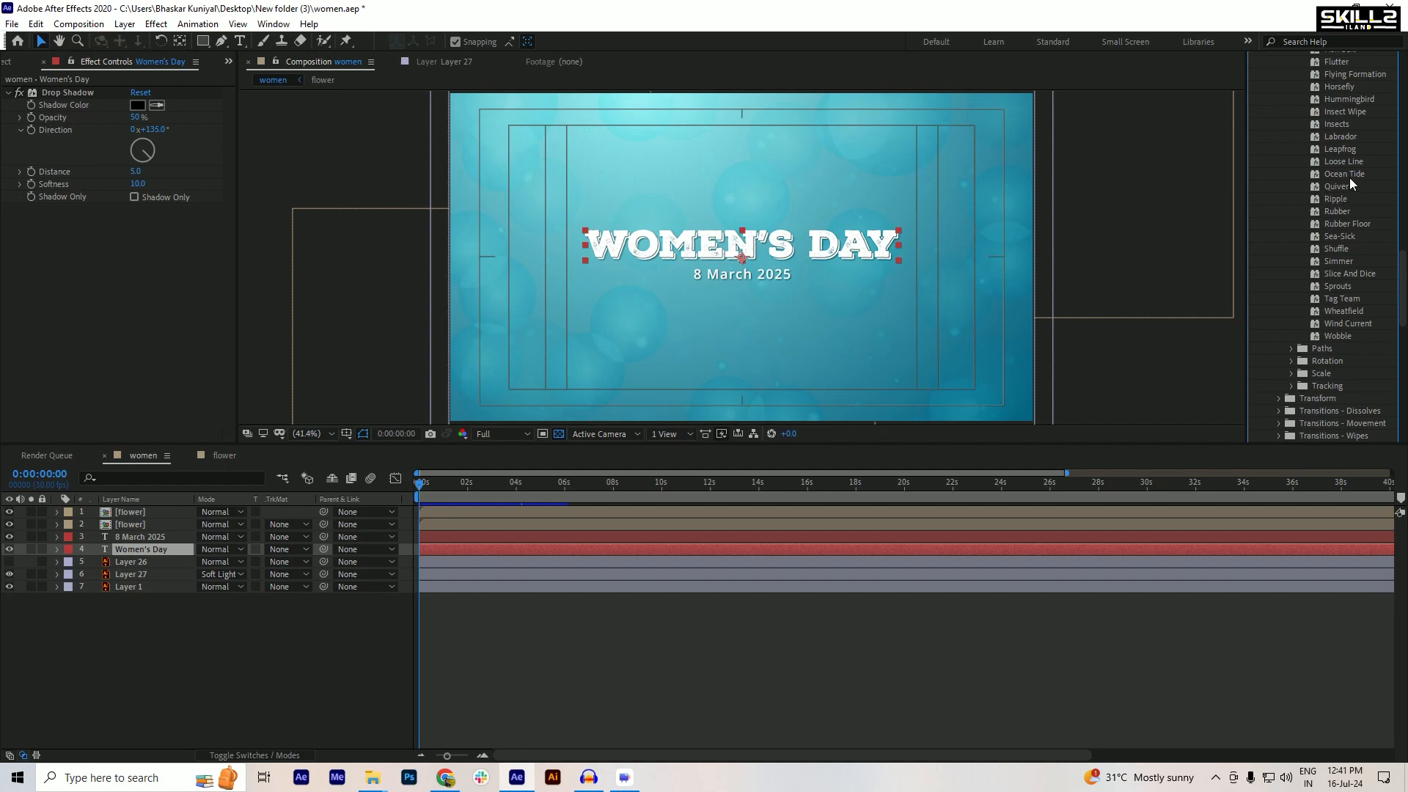
scroll(1349, 178, down, 5)
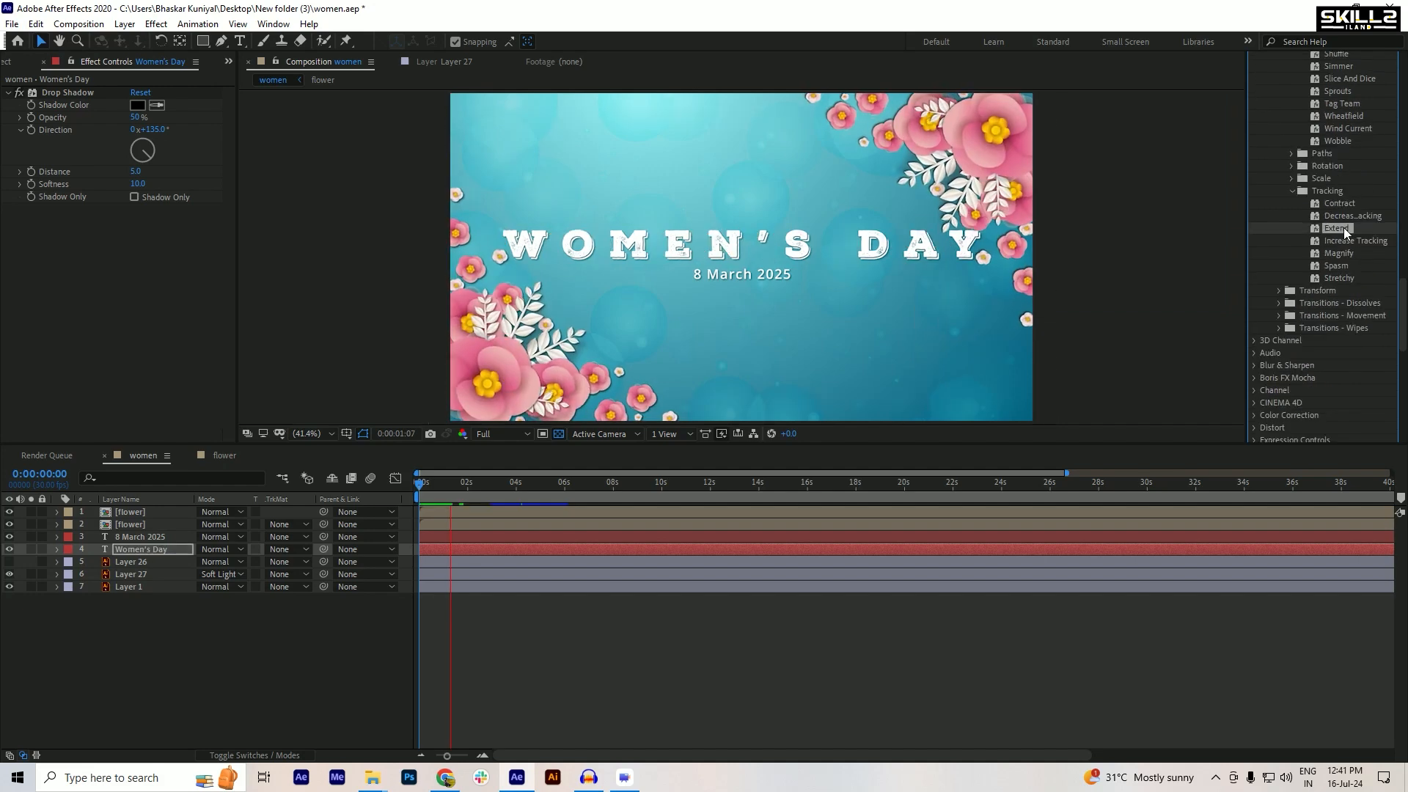
key(ctrl+z)
- Try the Center Spiral animate-in preset on the Women's Day text, preview it and undo it
scroll(1349, 210, up, 7)
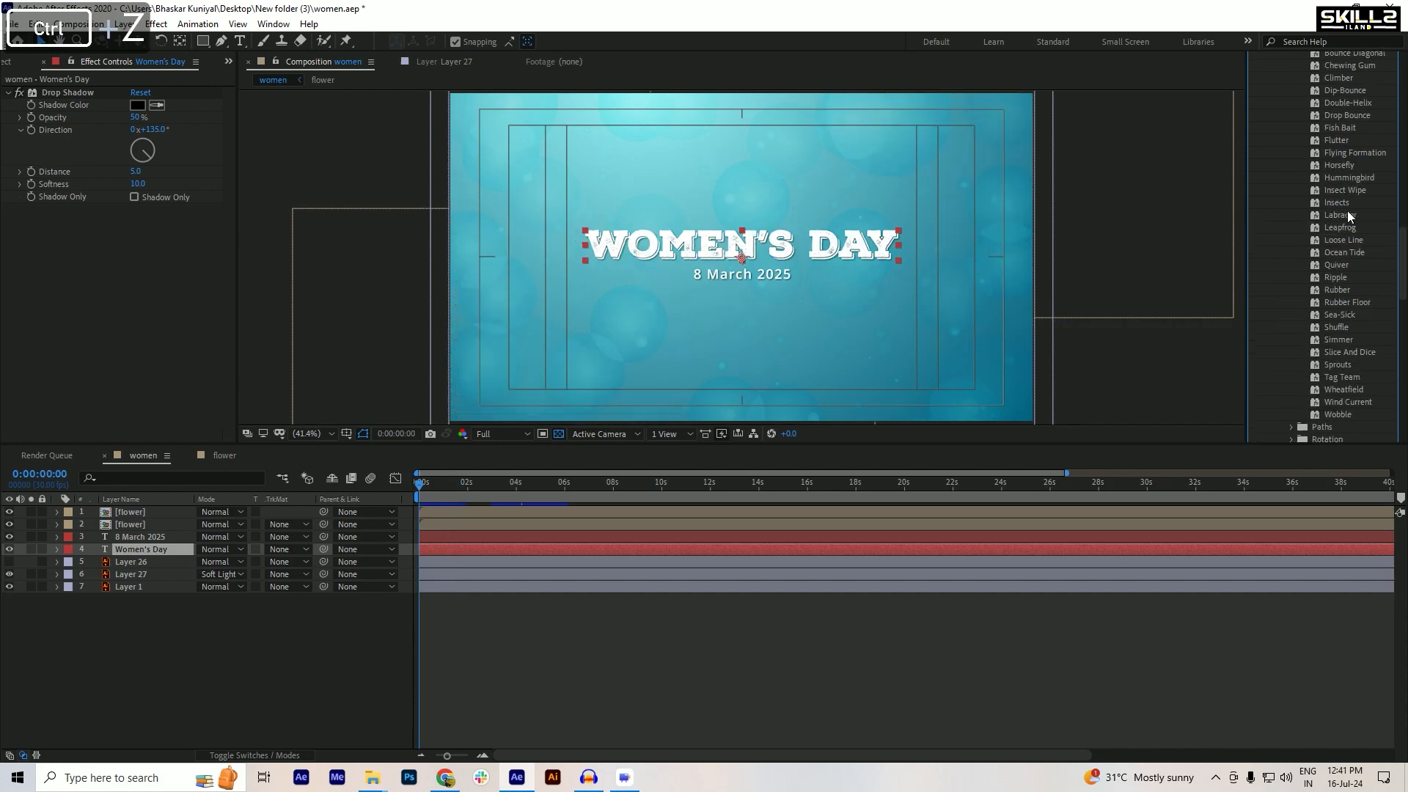
scroll(1349, 210, up, 10)
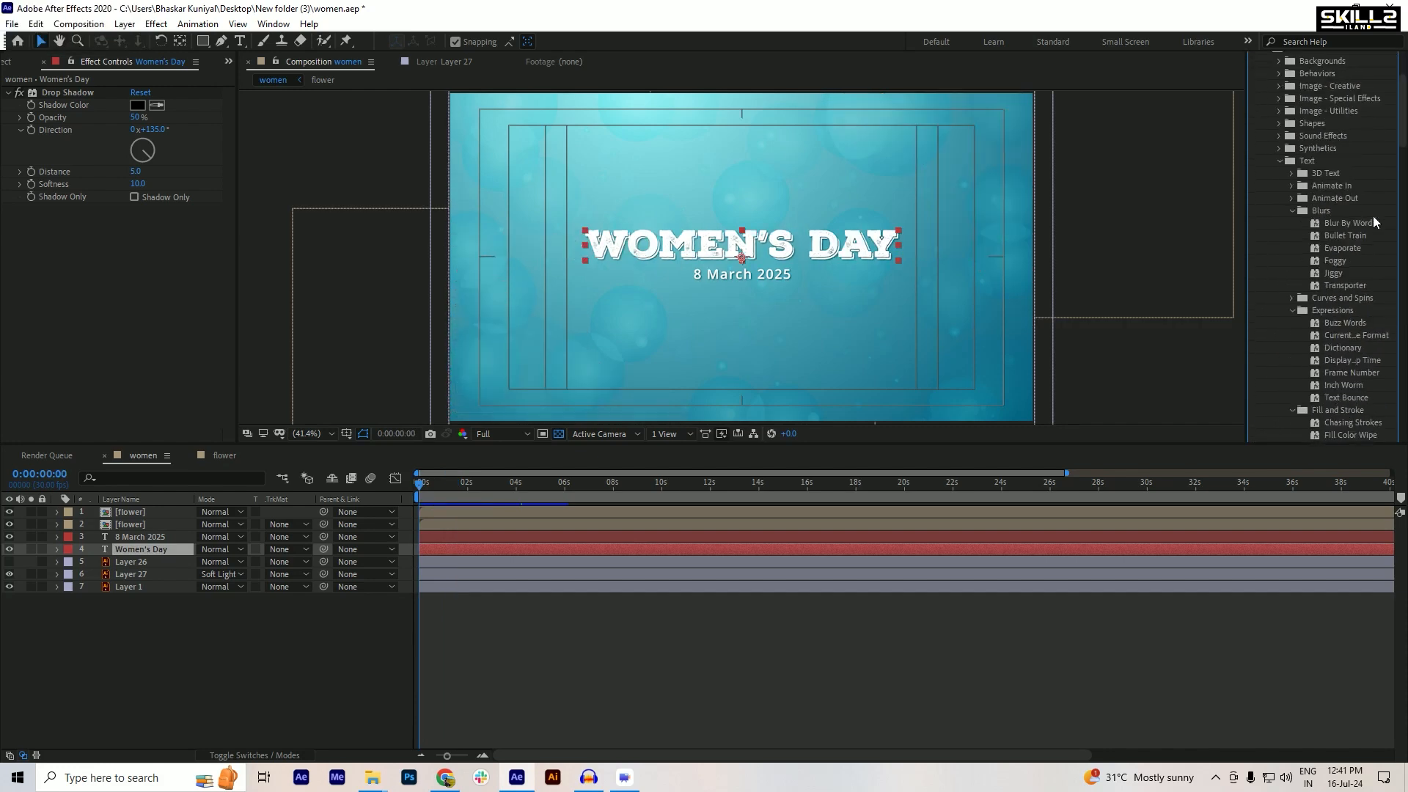
click(1292, 187)
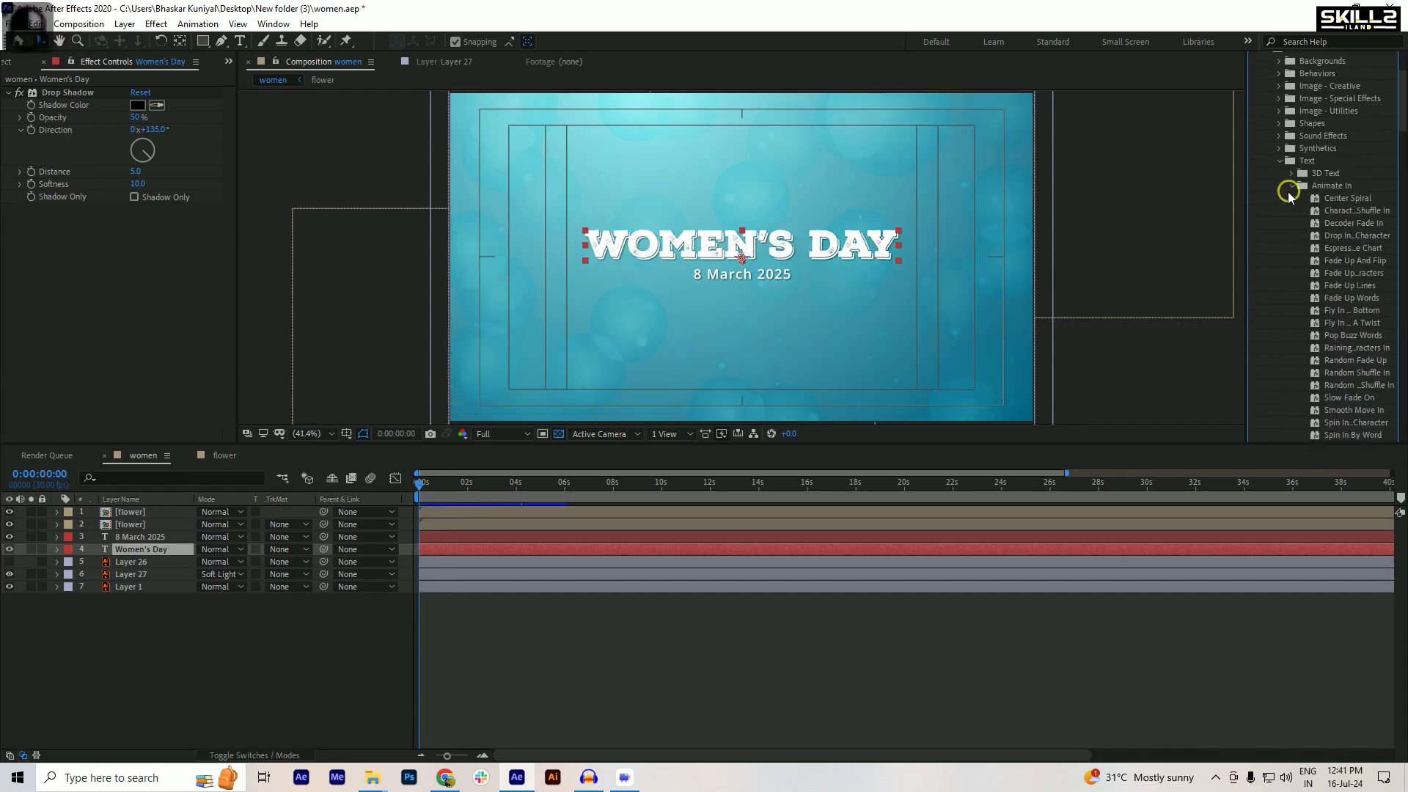
scroll(1297, 194, down, 1)
double_click(1351, 160)
key(space)
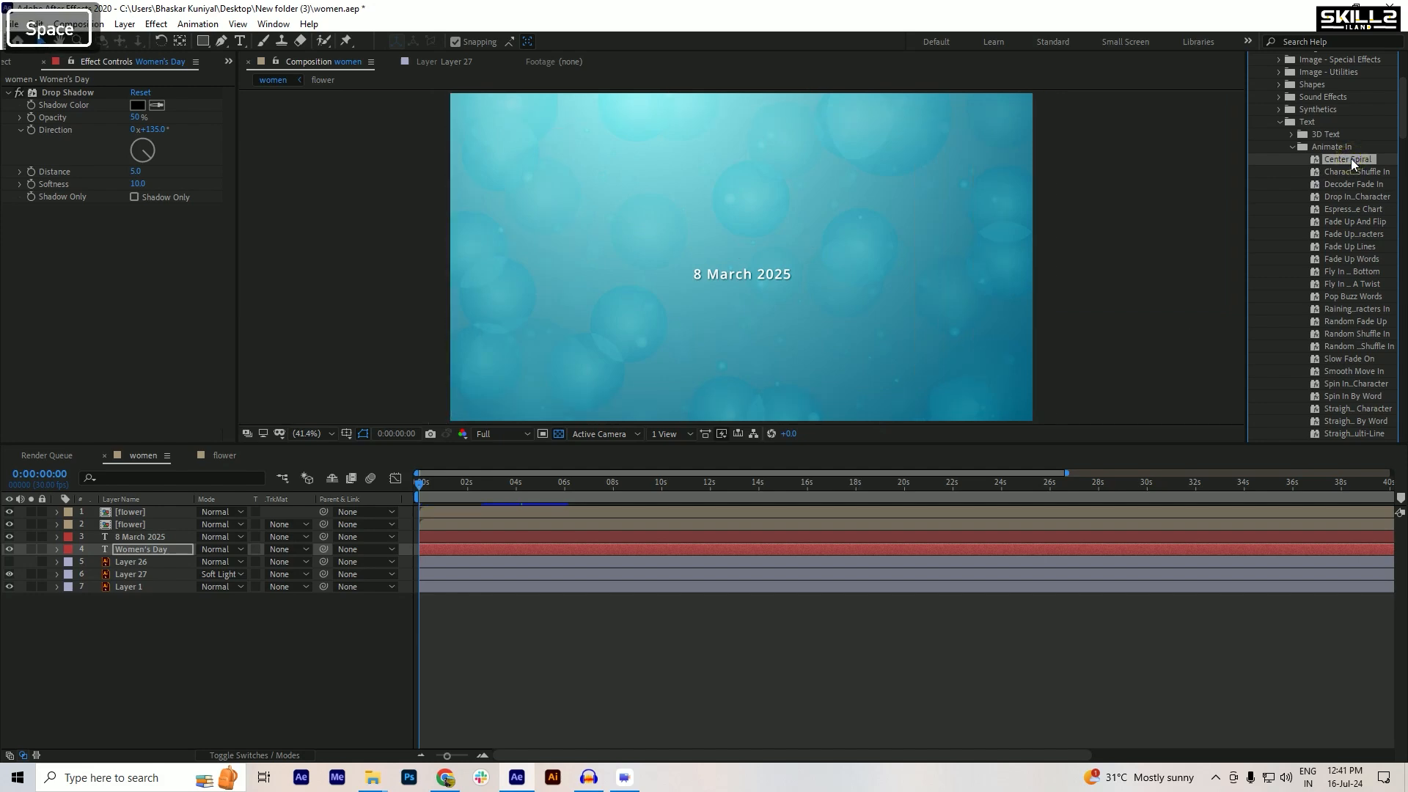
key(space)
key(ctrl+z)
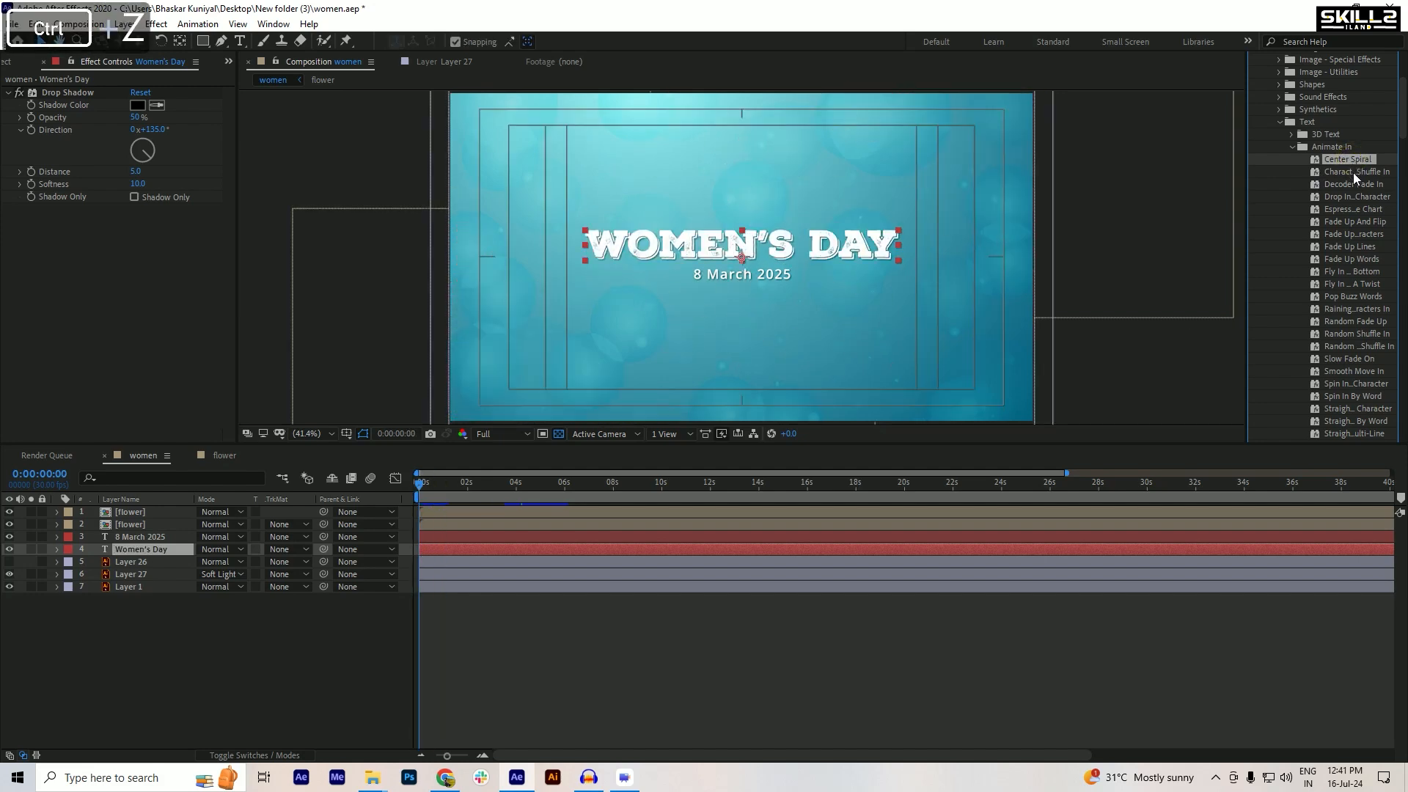
- Try the Character Shuffle In and Decoder Fade In presets in turn on the Women's Day text, previewing and undoing each
double_click(1353, 173)
key(space)
key(space)
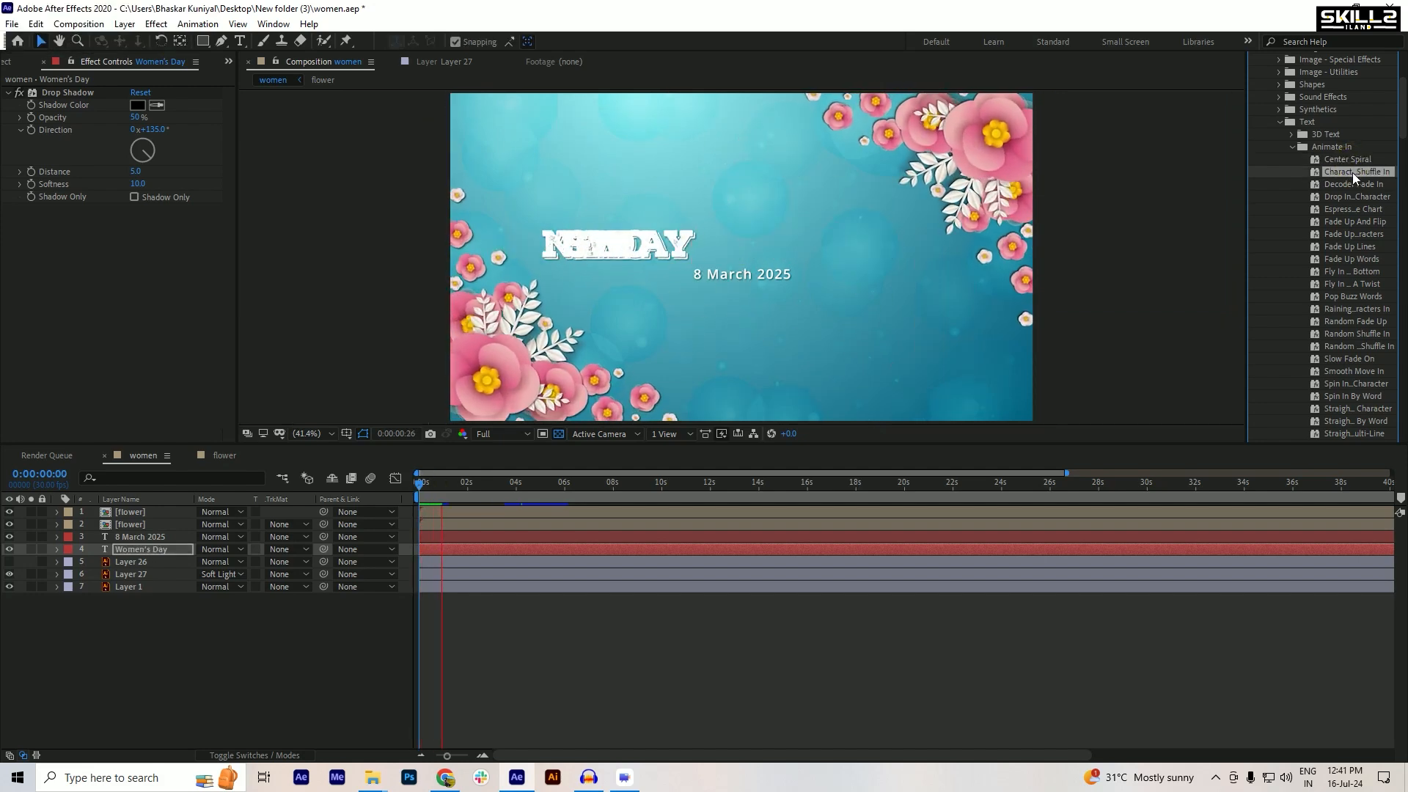
key(space)
key(ctrl+z)
double_click(1350, 184)
key(space)
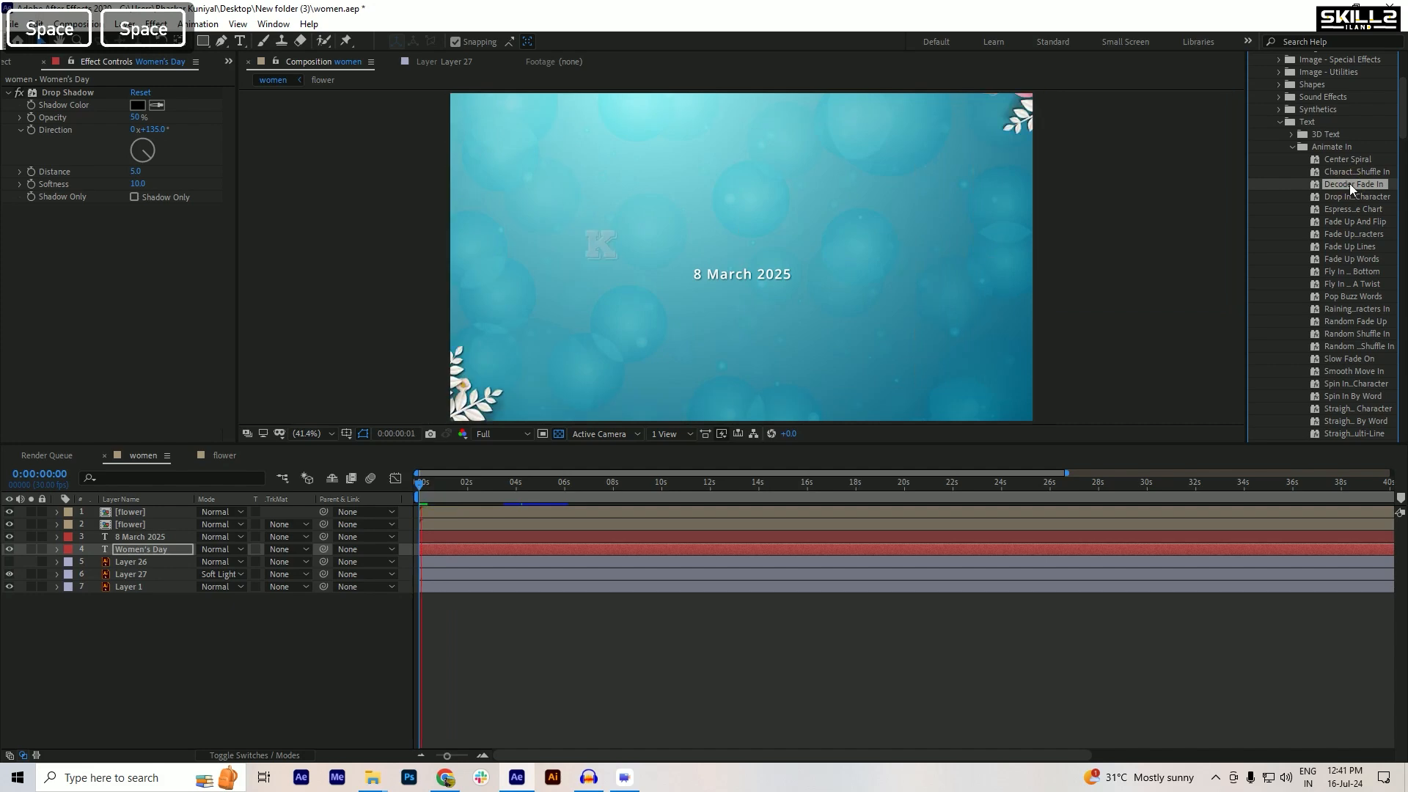
key(space)
key(ctrl+z)
- Try the Drop In By Character preset on the Women's Day text, preview it and undo it
double_click(1348, 195)
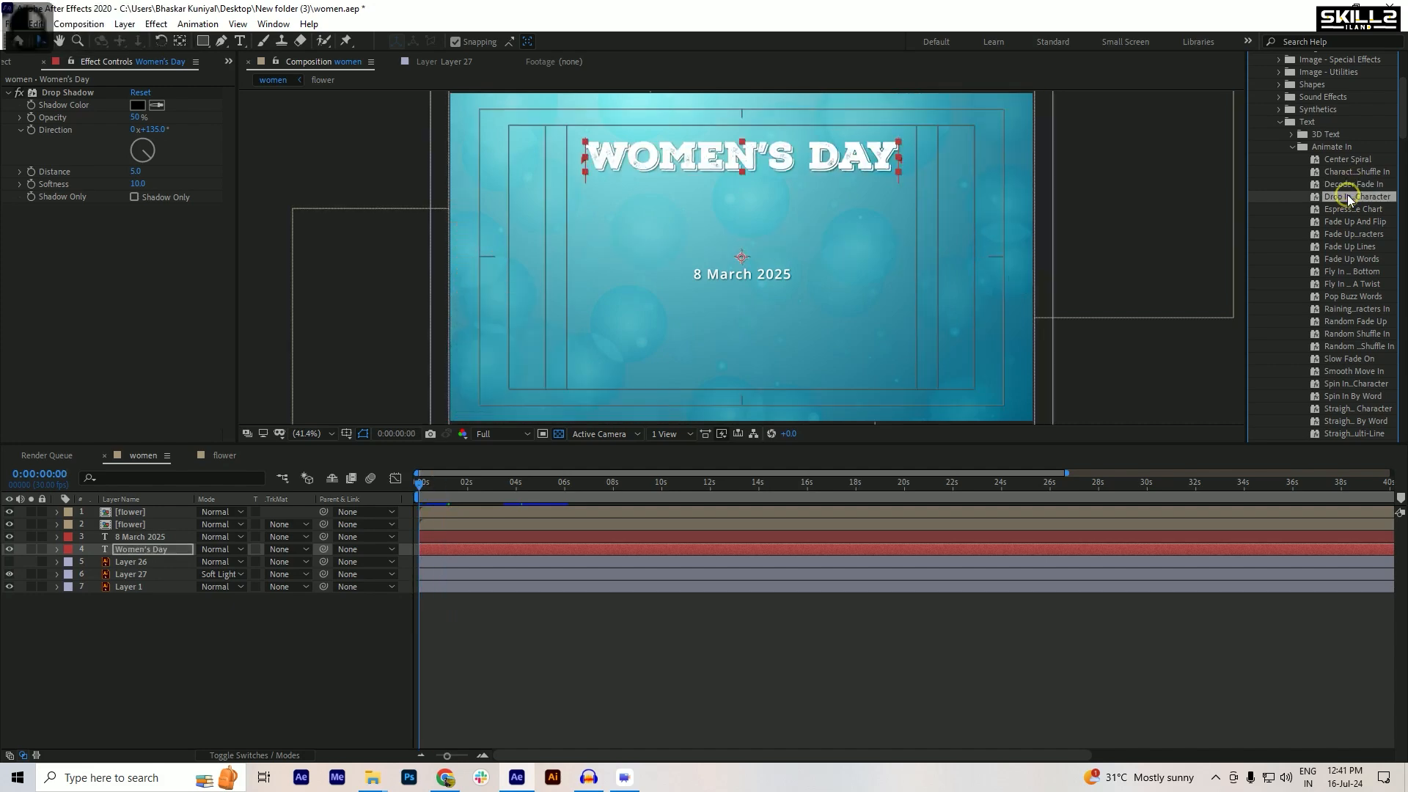
key(space)
key(space)
key(ctrl+z)
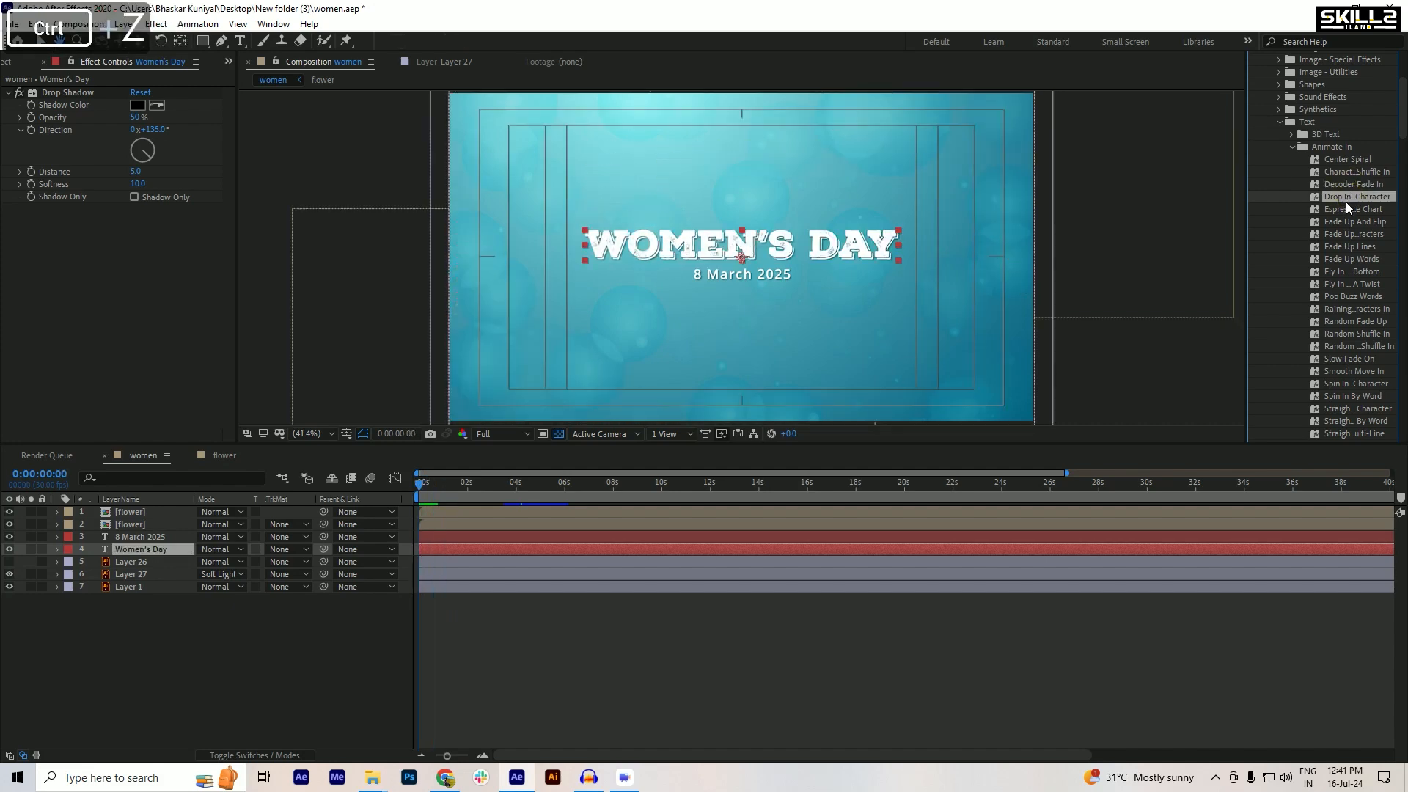
- Try the Espresso Eye Chart and Fade Up And Flip presets in turn on the Women's Day text, previewing and undoing each
double_click(1346, 208)
key(space)
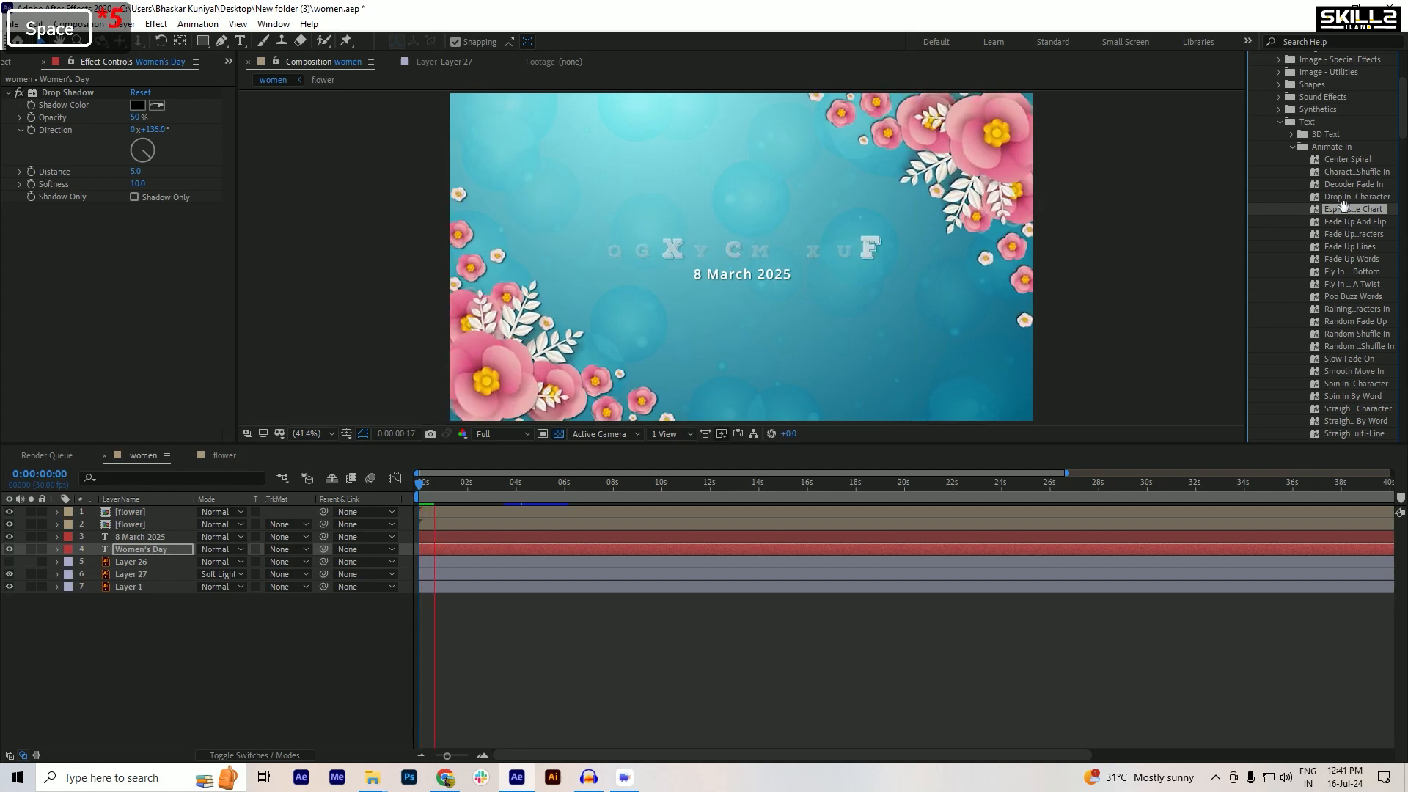
key(ctrl+z)
click(1347, 221)
double_click(1346, 223)
key(space)
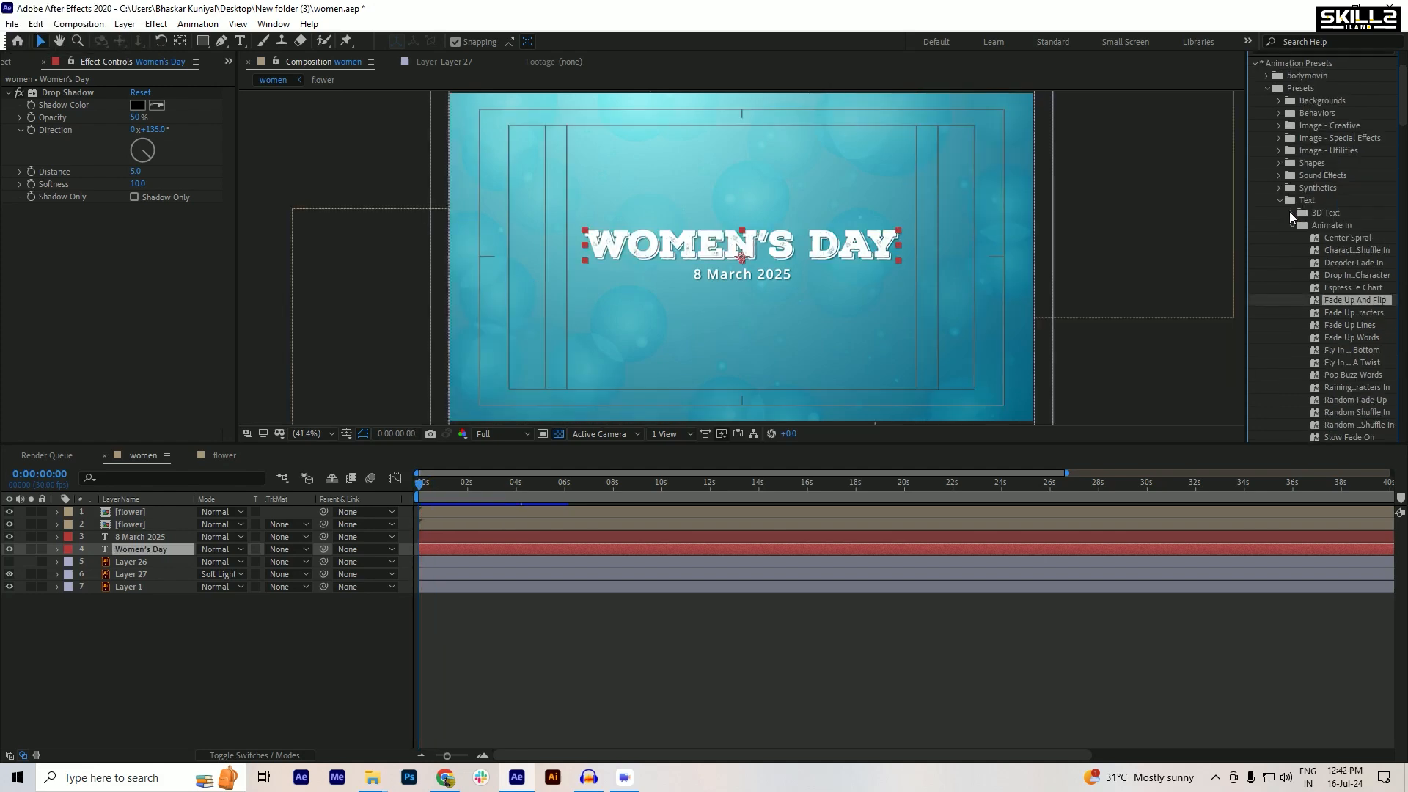
- Try the 3D Basic Position Z Cascade preset on the Women's Day text, preview it and undo it
click(1291, 213)
scroll(1292, 215, down, 1)
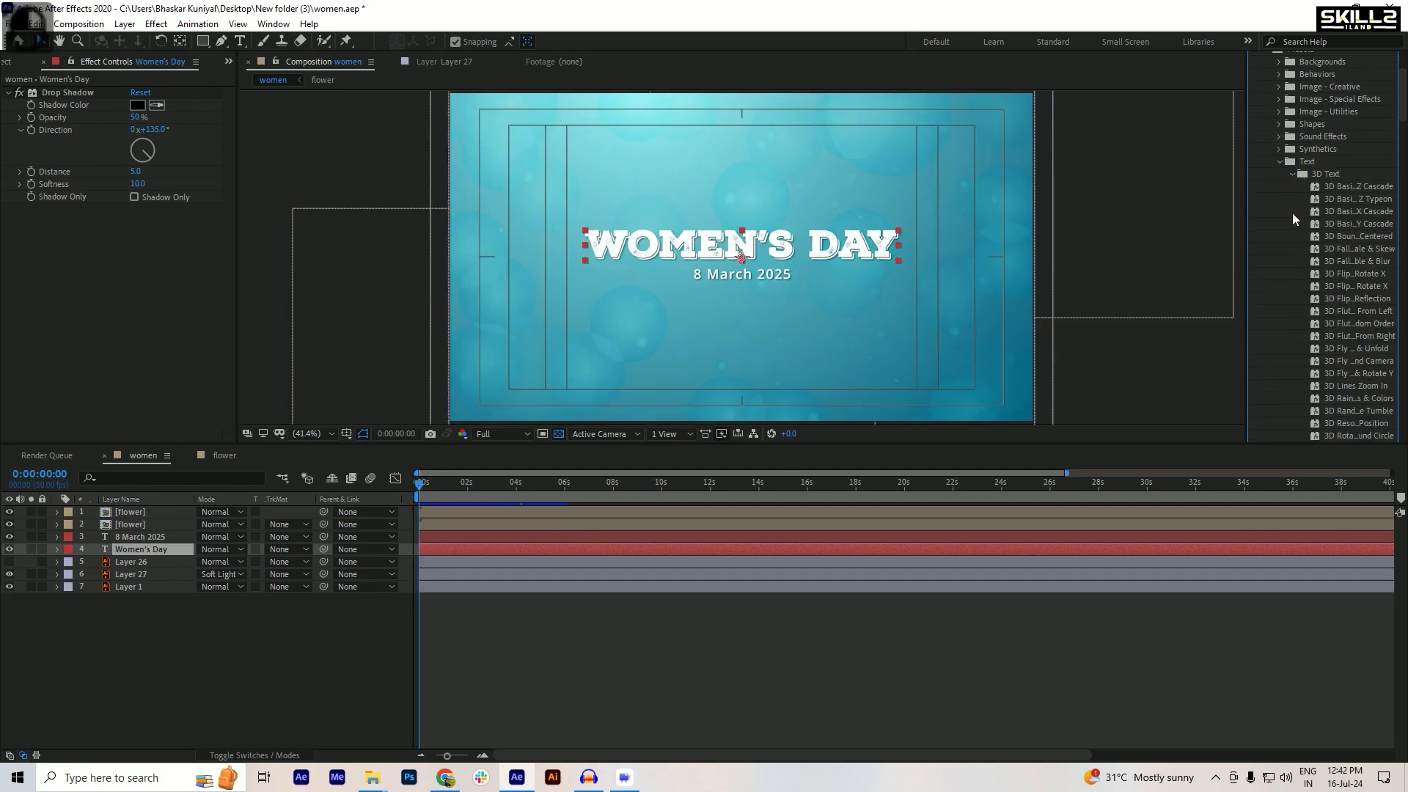
double_click(1340, 185)
key(space)
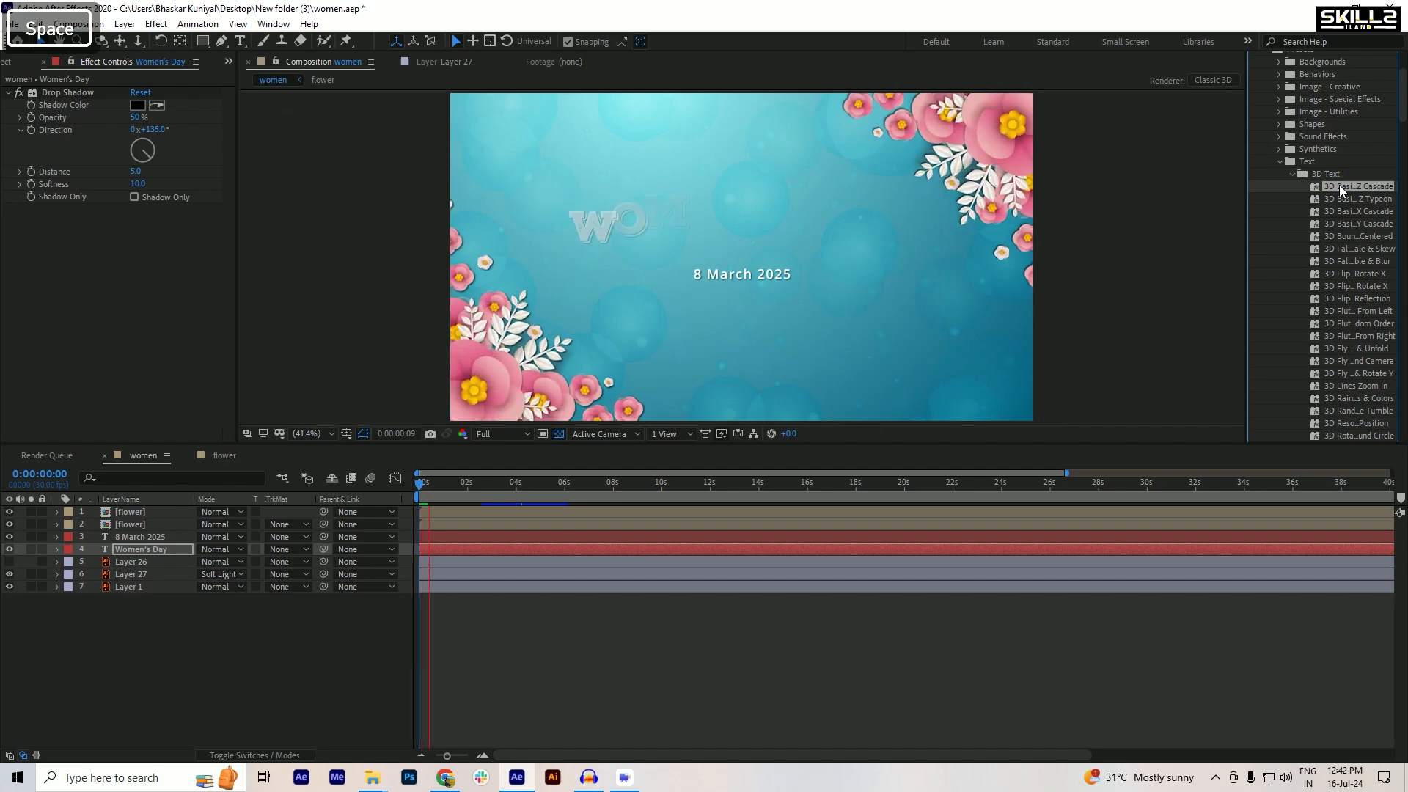
key(space)
key(ctrl+z)
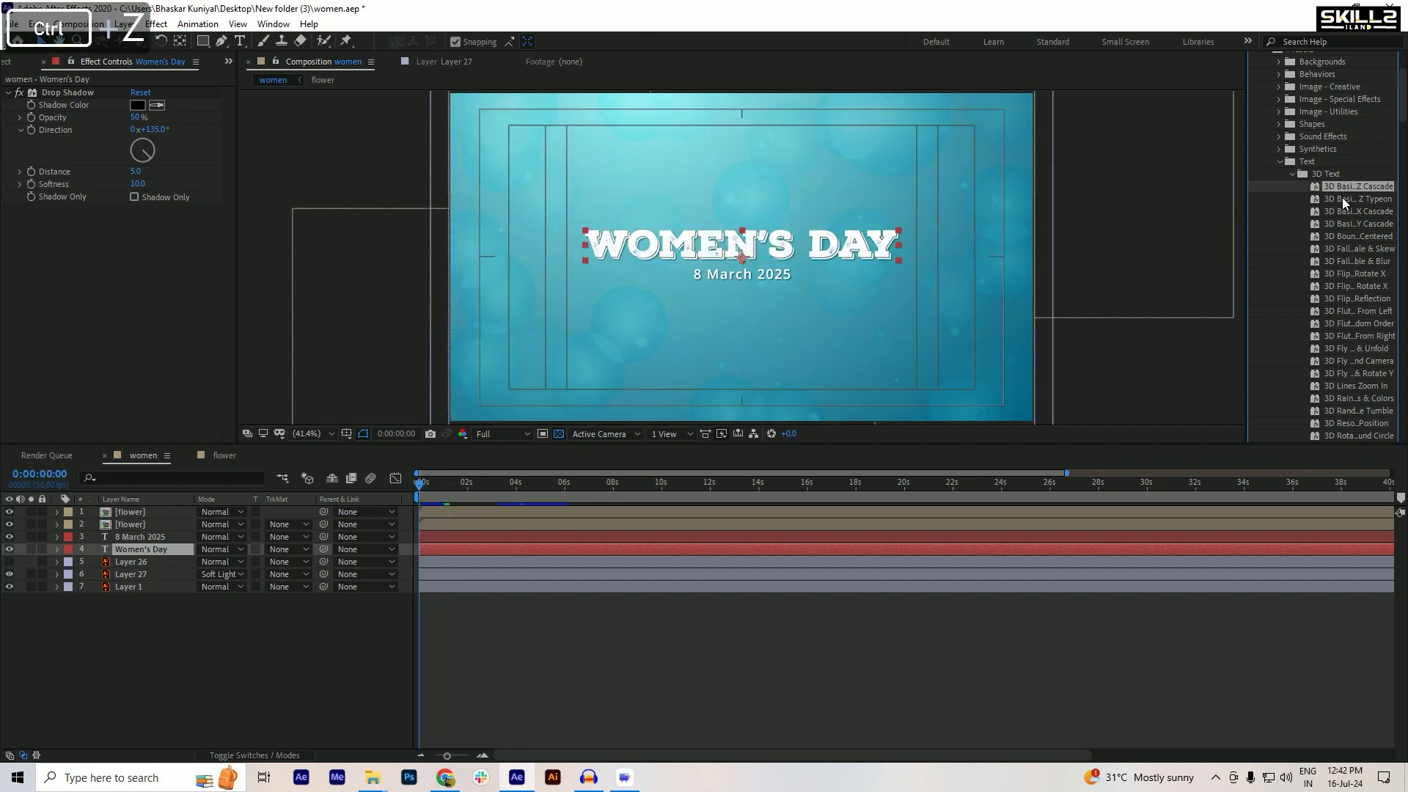
- Apply the 3D Basic Rotate Y Cascade preset to the Women's Day text and preview it
double_click(1357, 224)
key(space)
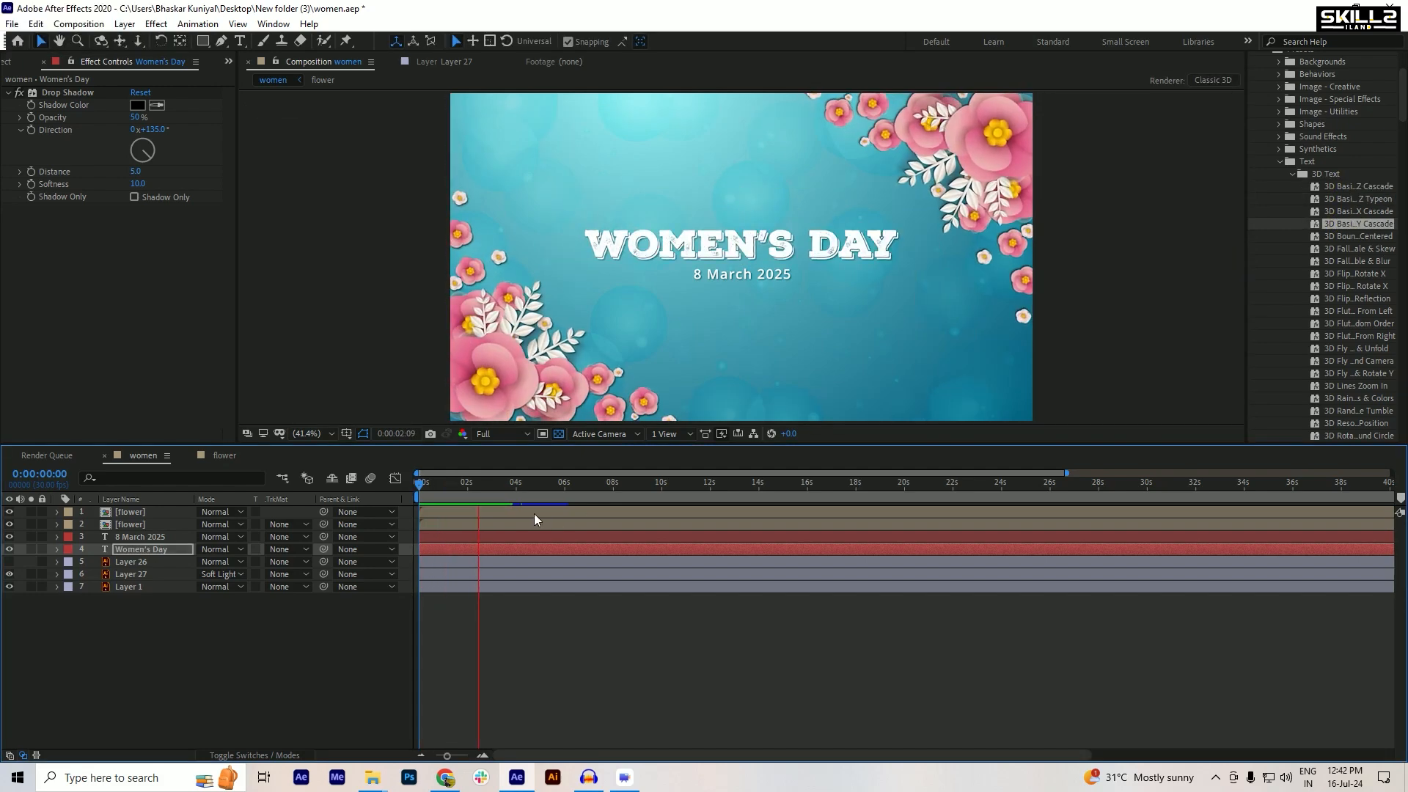
key(space)
- Apply the 3D Basic Rotate Y Cascade preset to the 8 March 2025 text starting at 0:00:01:00 and preview it
drag(438, 484, 443, 512)
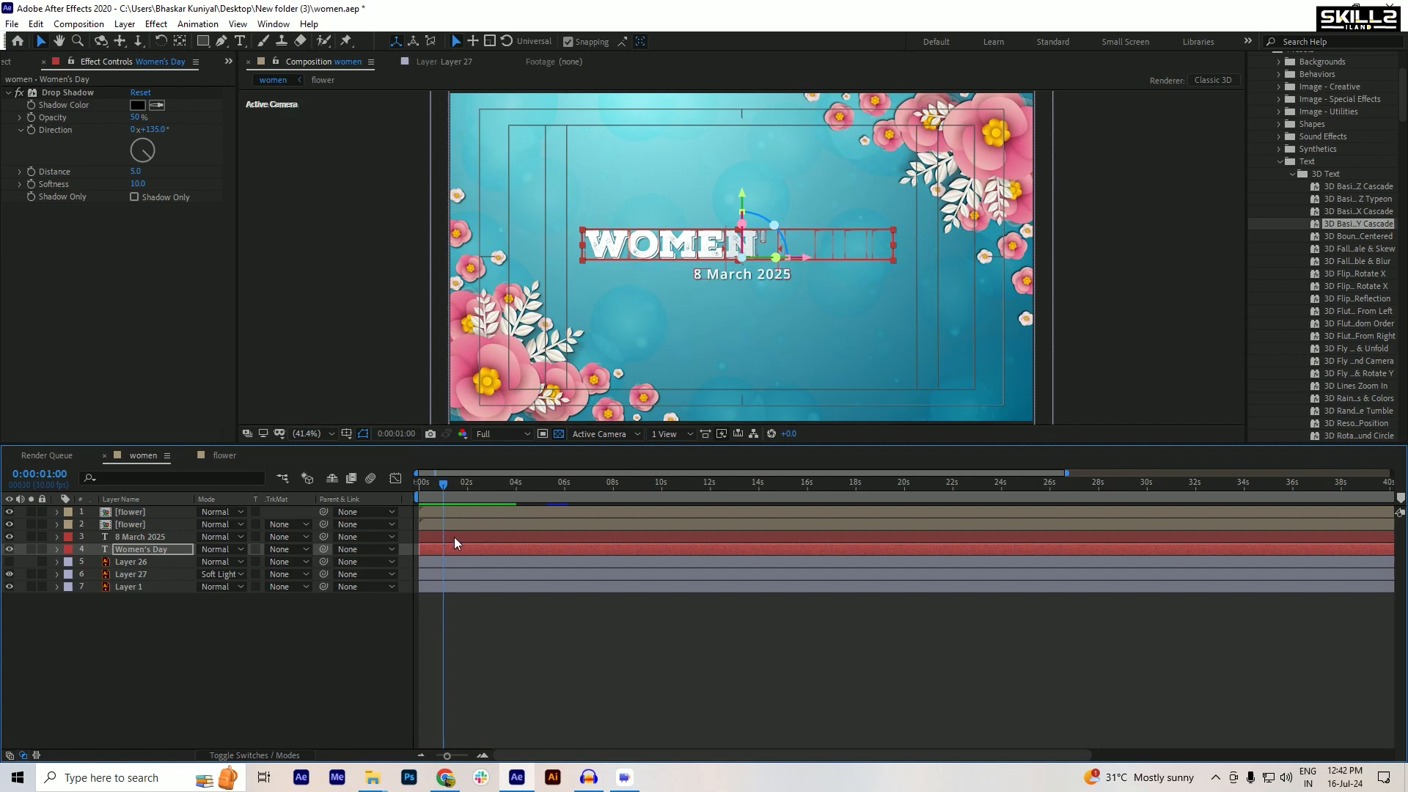
click(455, 537)
click(1345, 224)
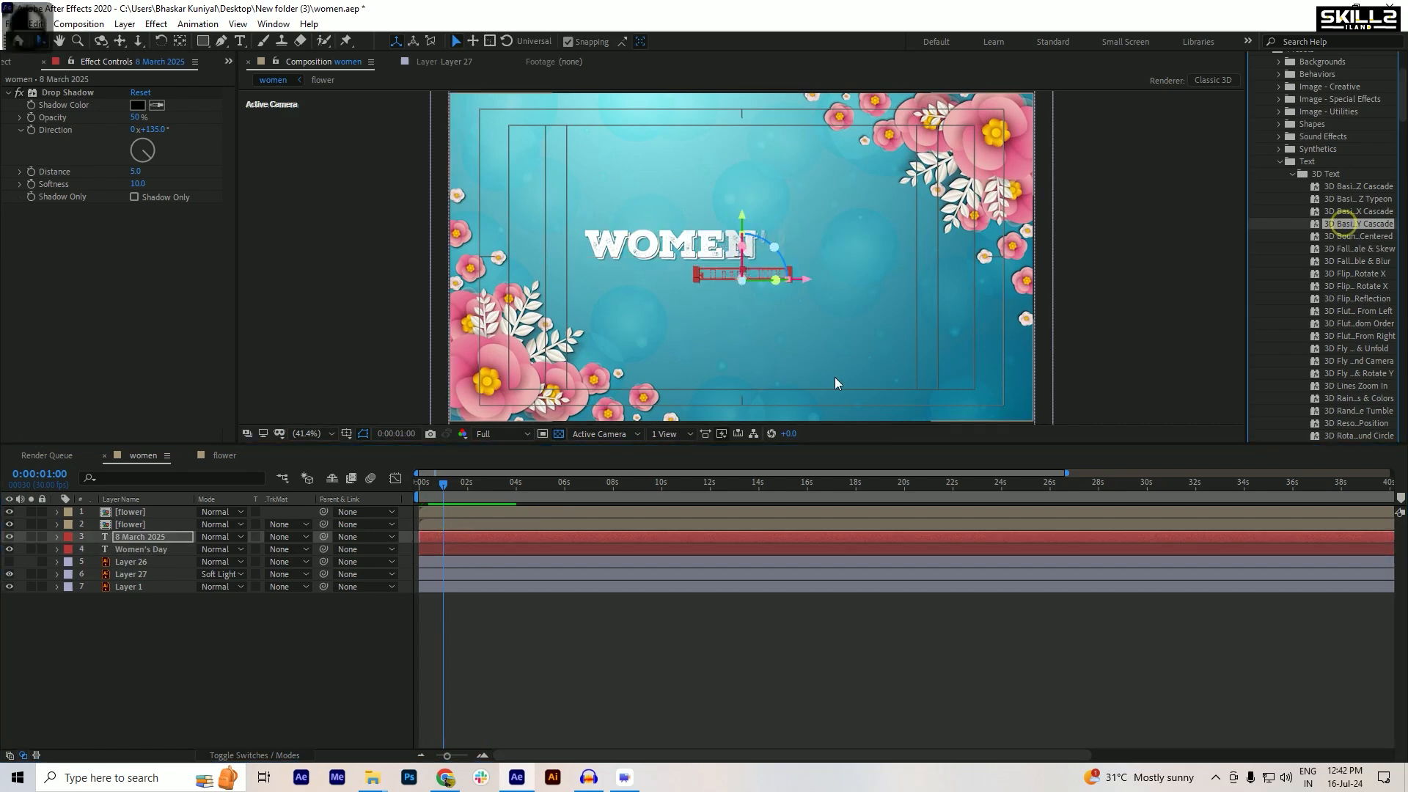
key(space)
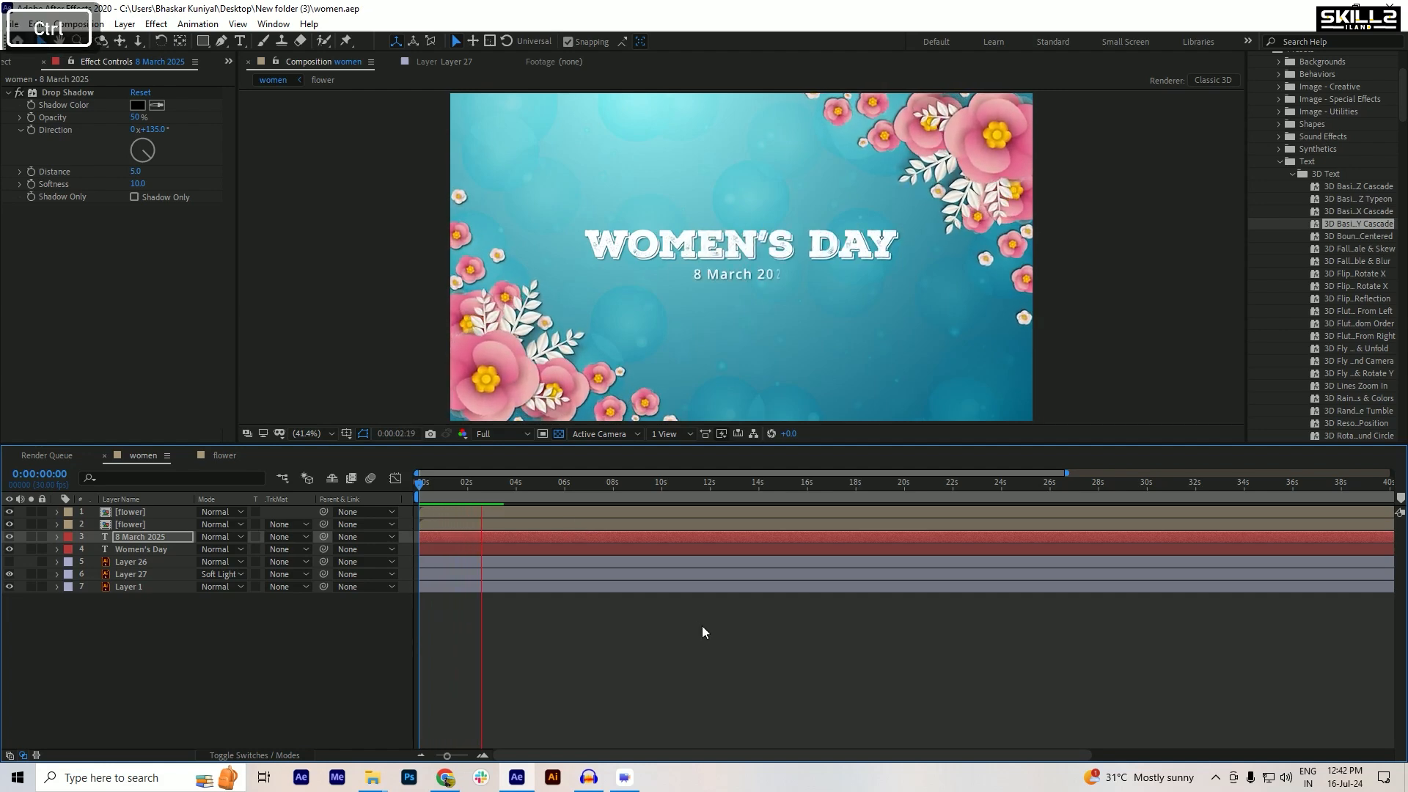
- Save the project and replay the preview of the women composition
key(ctrl+s)
drag(490, 488, 455, 491)
key(space)
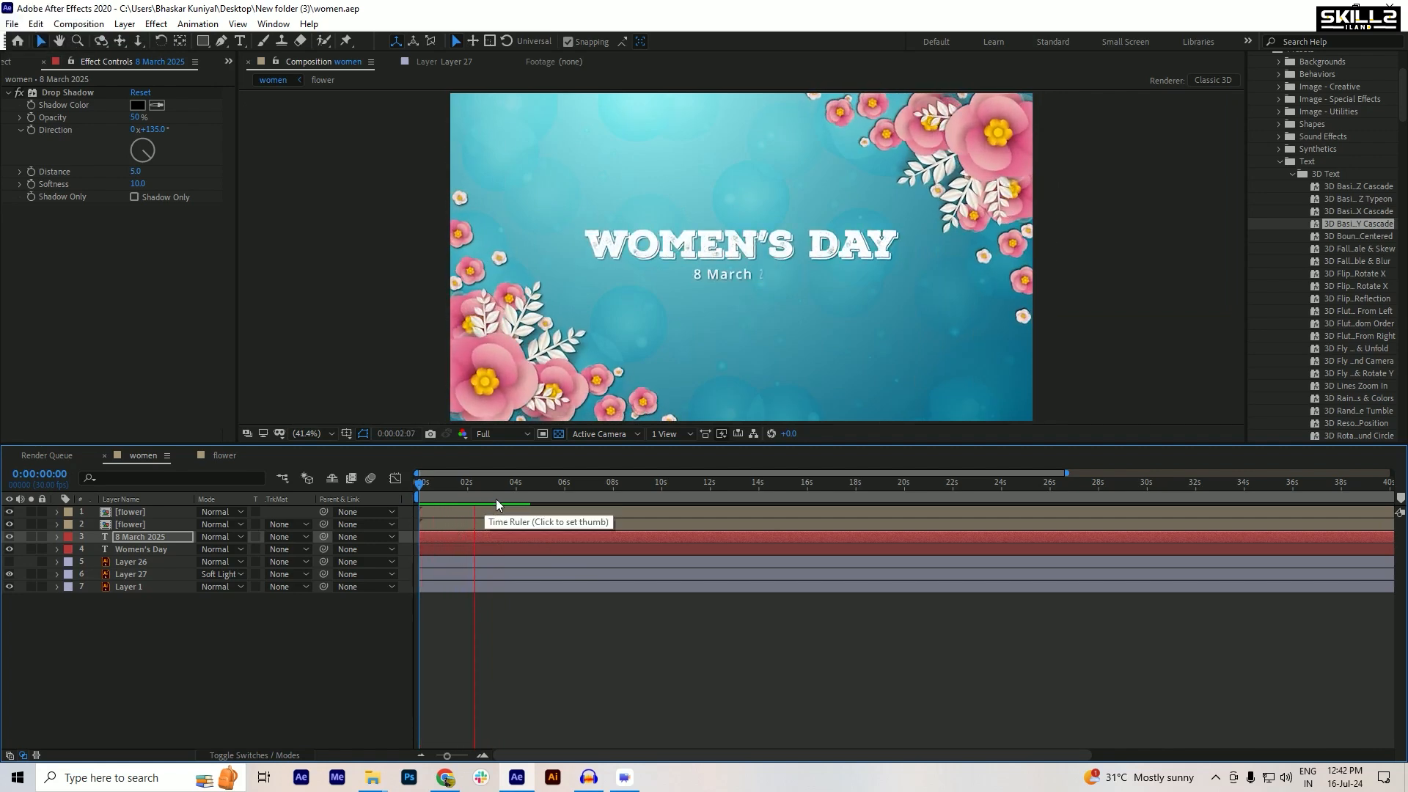
- Split the Women's Day text layer at 0:00:03:12 and save the project
key(space)
drag(489, 497, 502, 495)
click(505, 547)
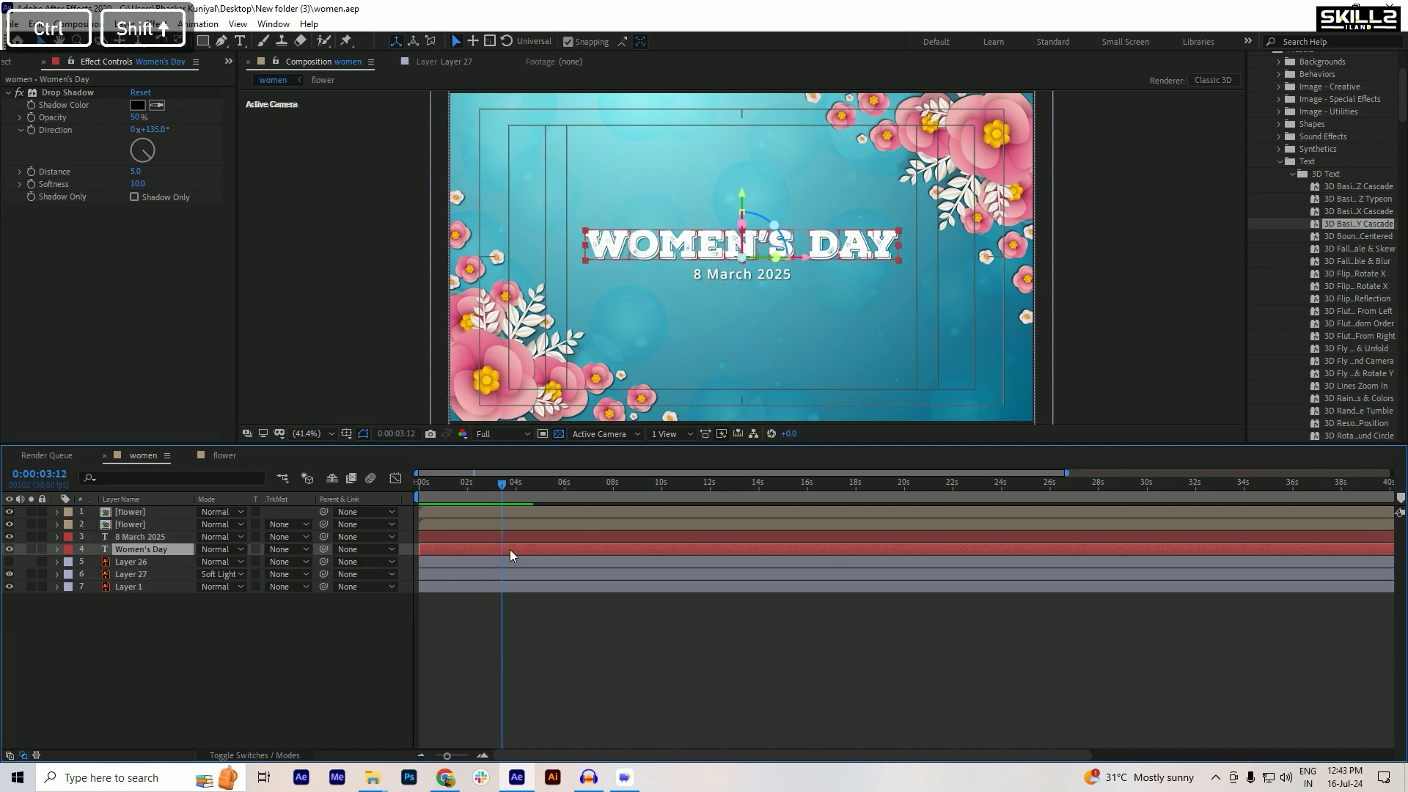
key(ctrl+shift+d)
key(ctrl+s)
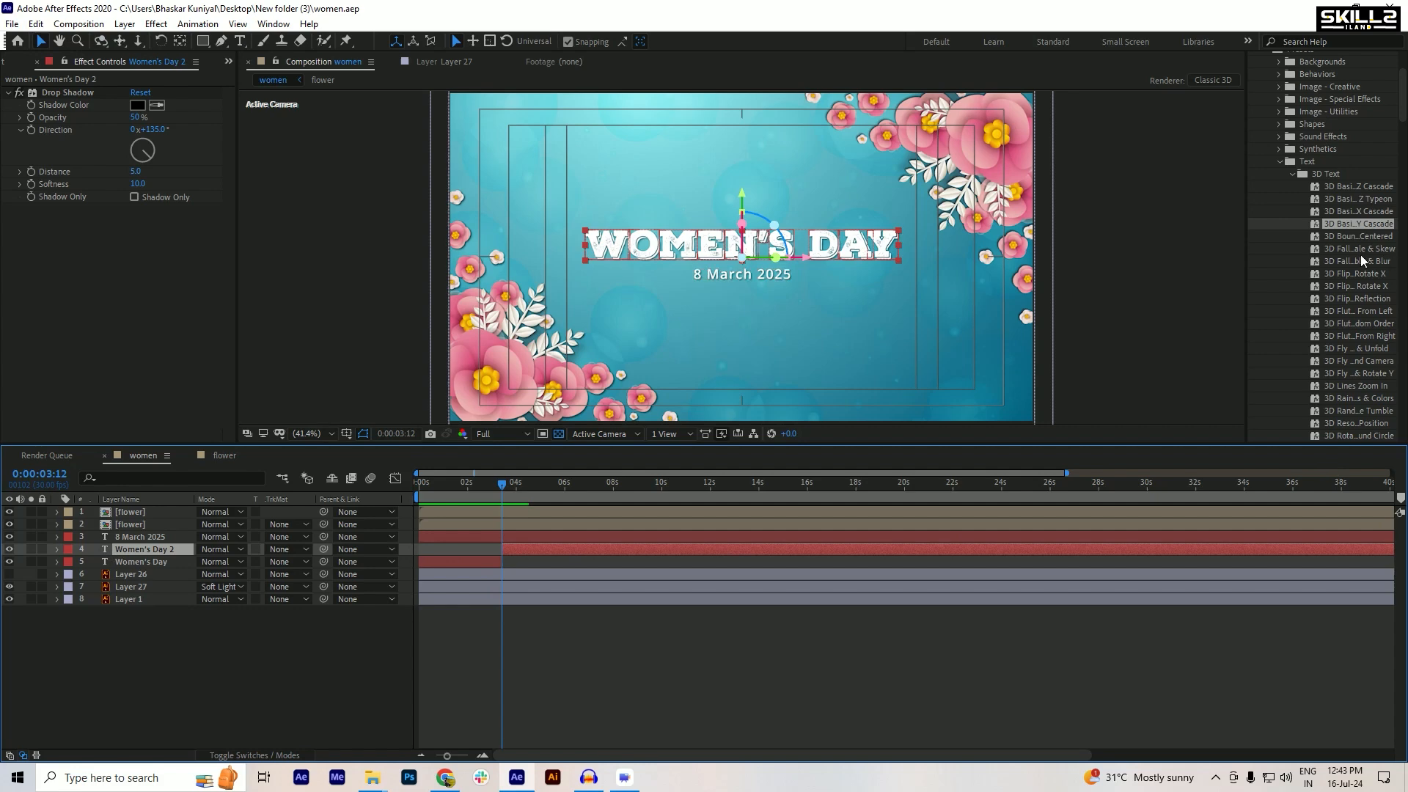
- Try the Broadway text preset on the second Women's Day layer at 0:00:03:12, preview it from the start and undo it
click(1280, 161)
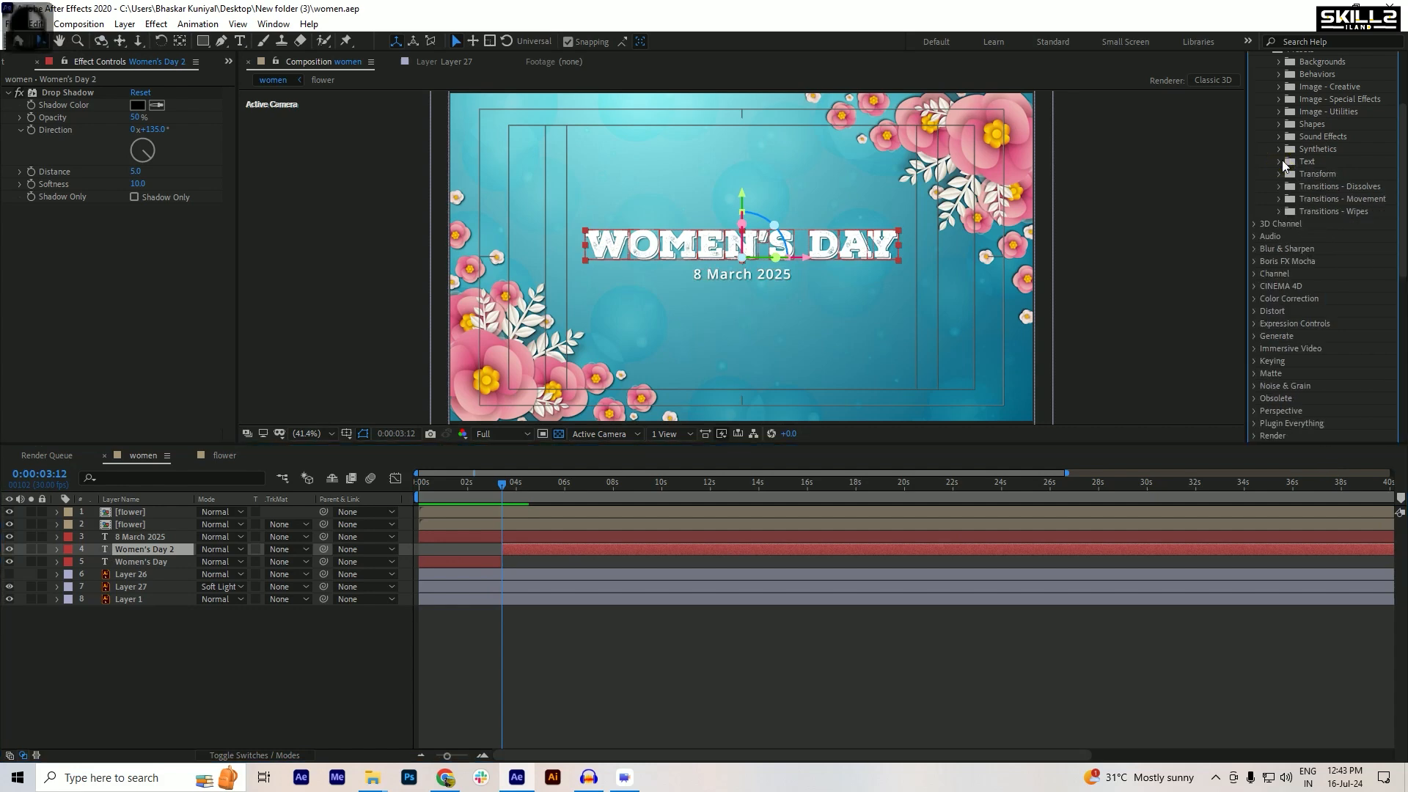
click(1285, 162)
scroll(1285, 169, down, 5)
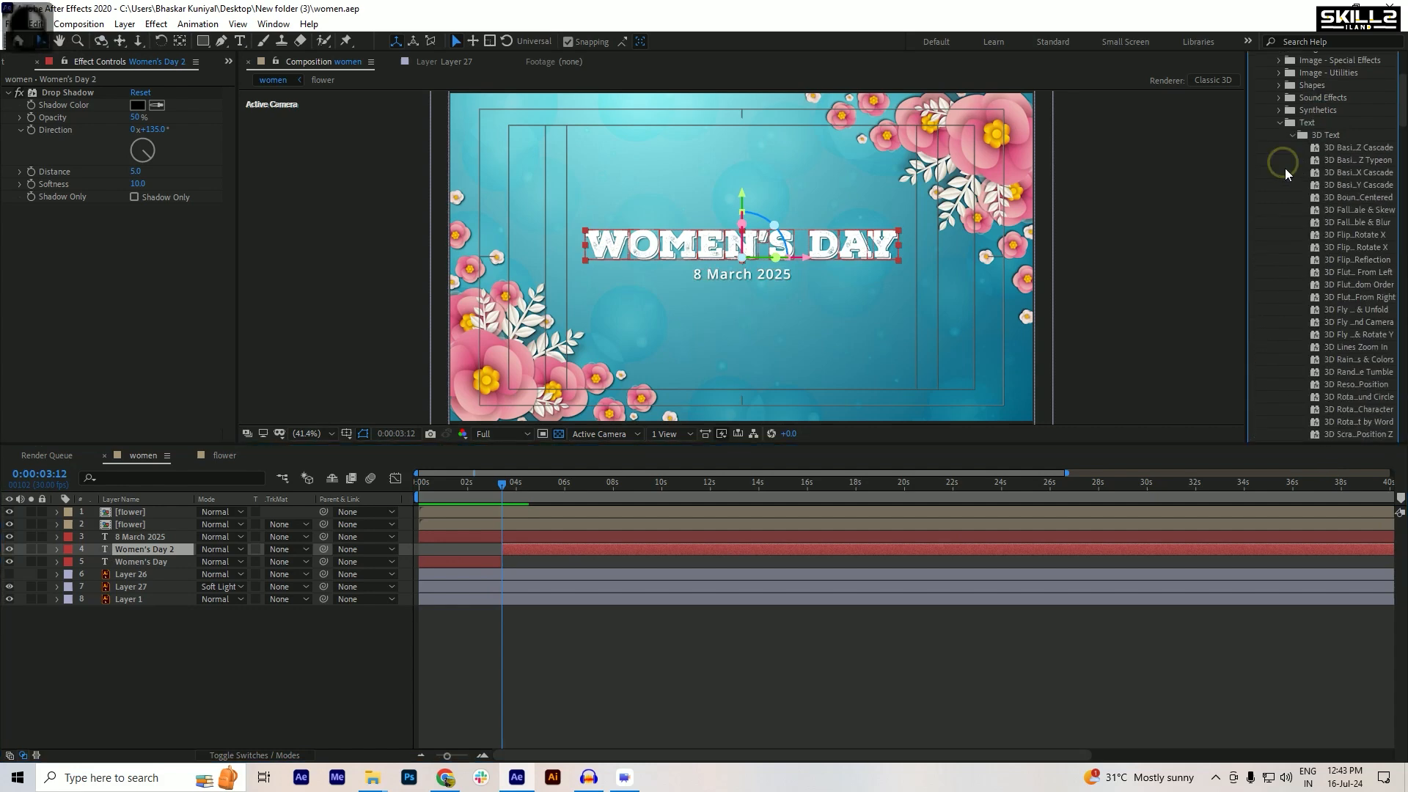
scroll(1289, 176, down, 5)
scroll(1302, 207, down, 3)
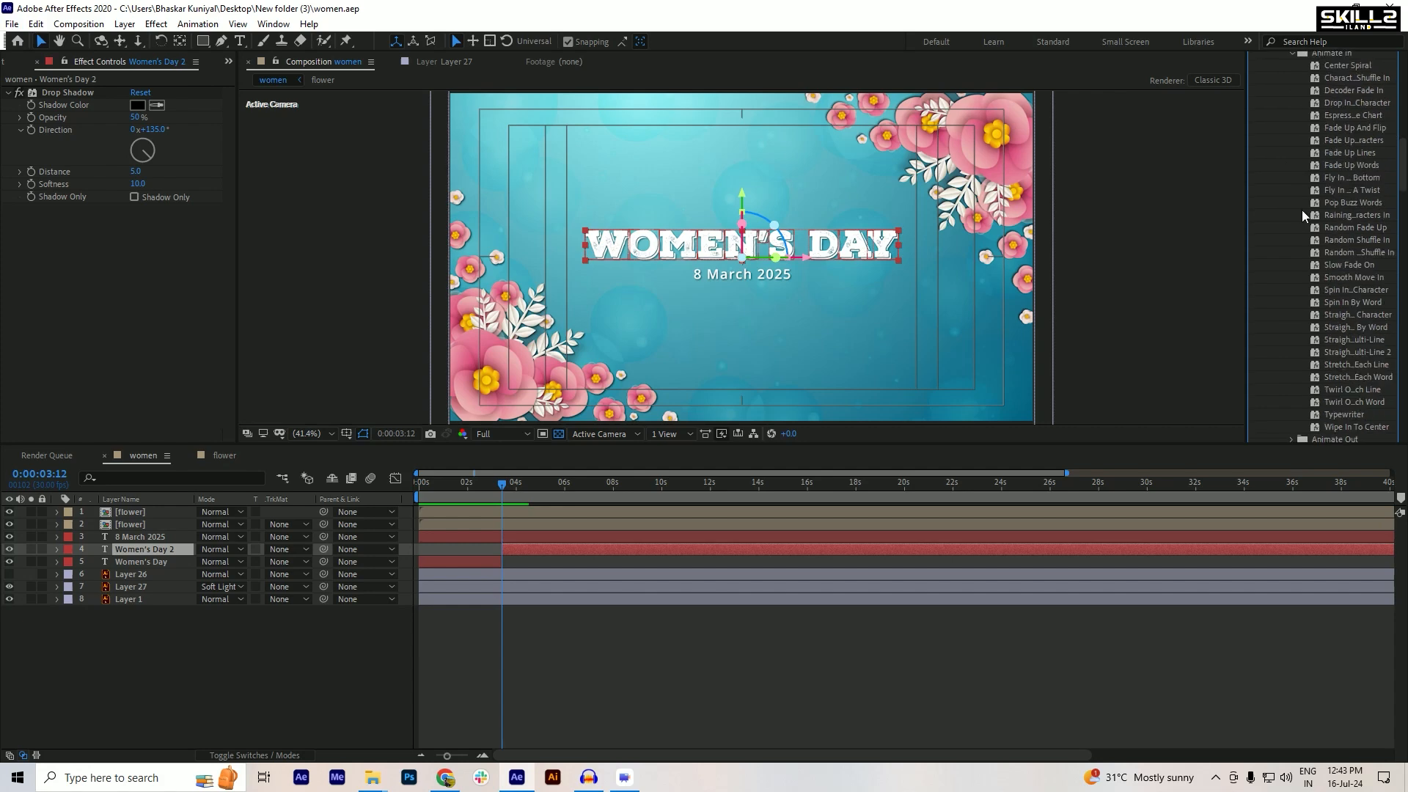
scroll(1342, 220, down, 8)
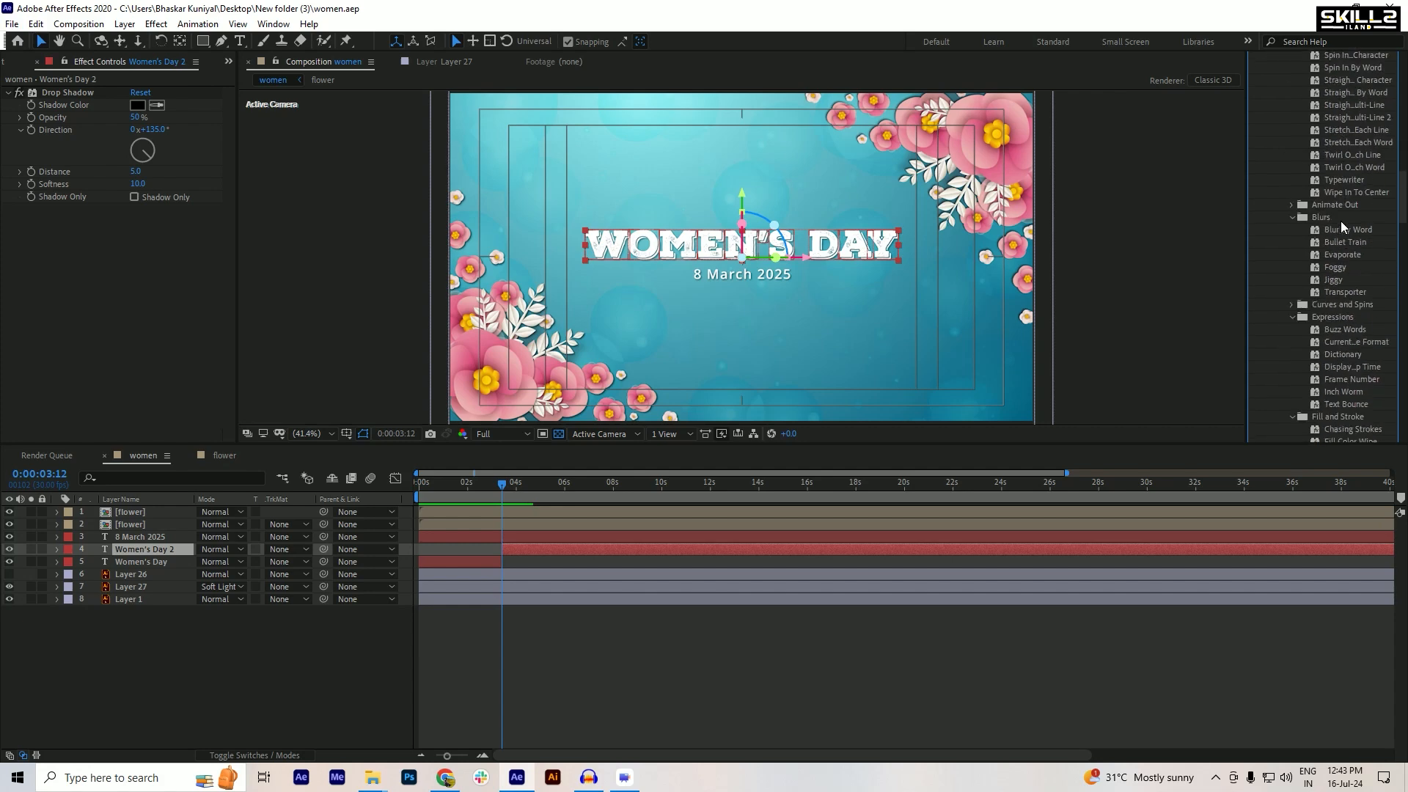
scroll(1341, 224, down, 1)
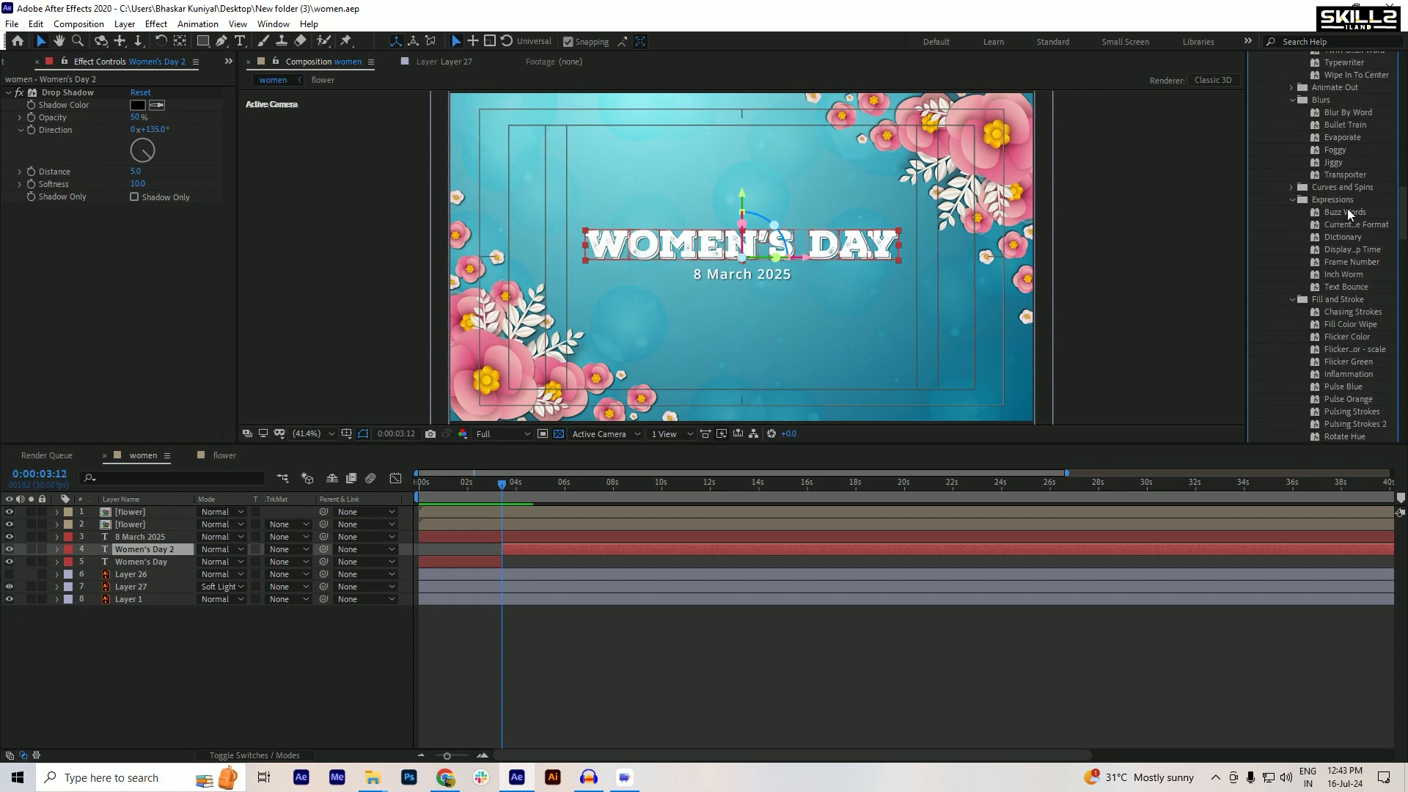
scroll(1348, 209, down, 10)
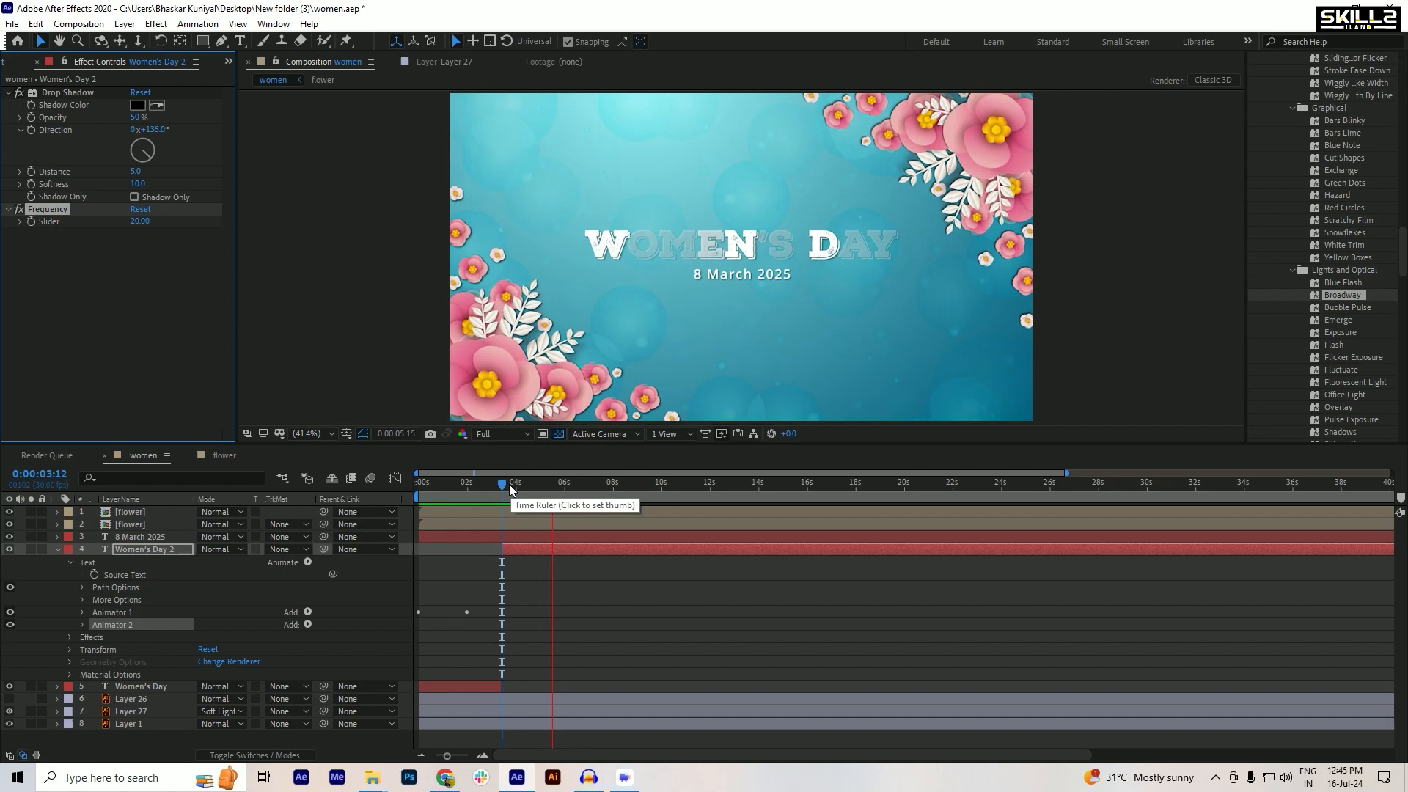
drag(509, 485, 316, 489)
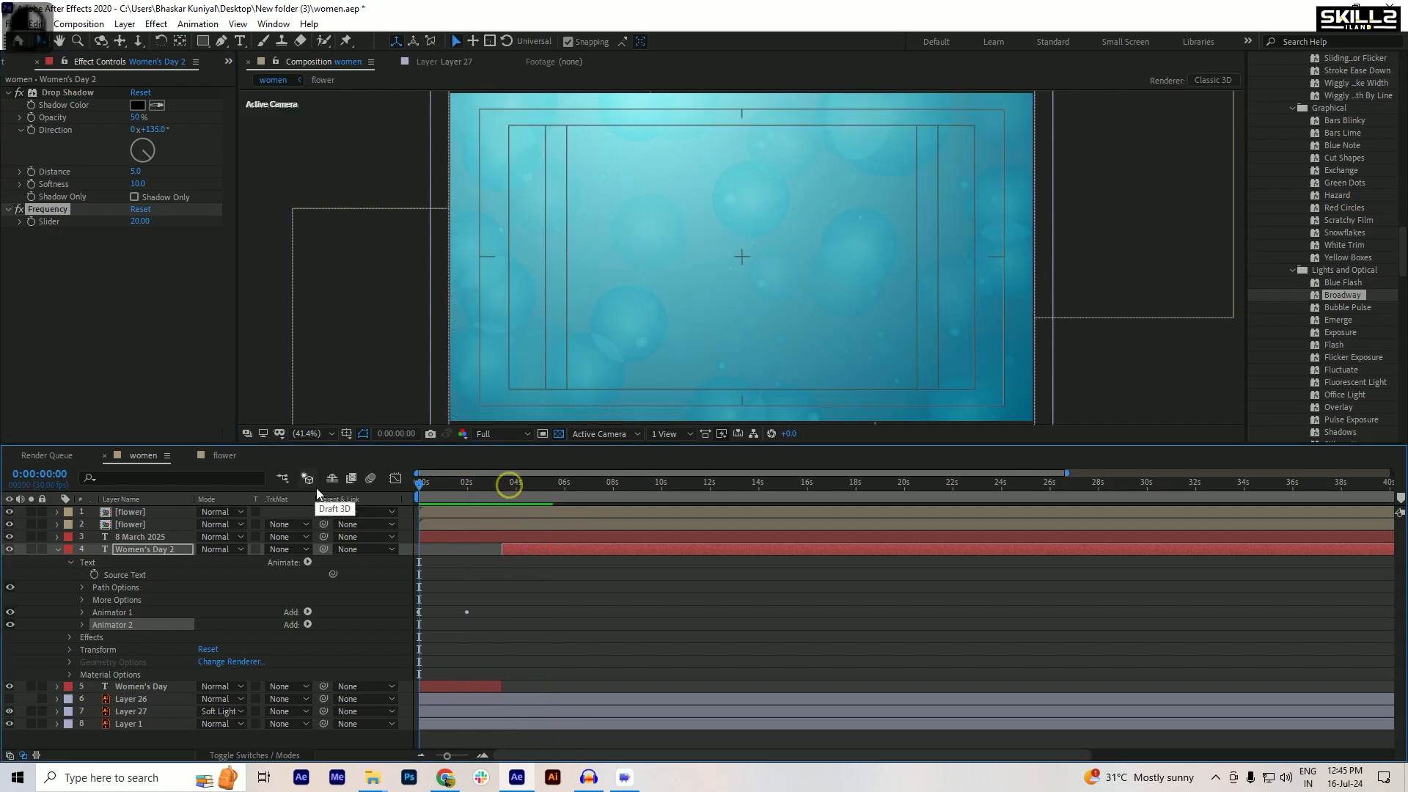
key(space)
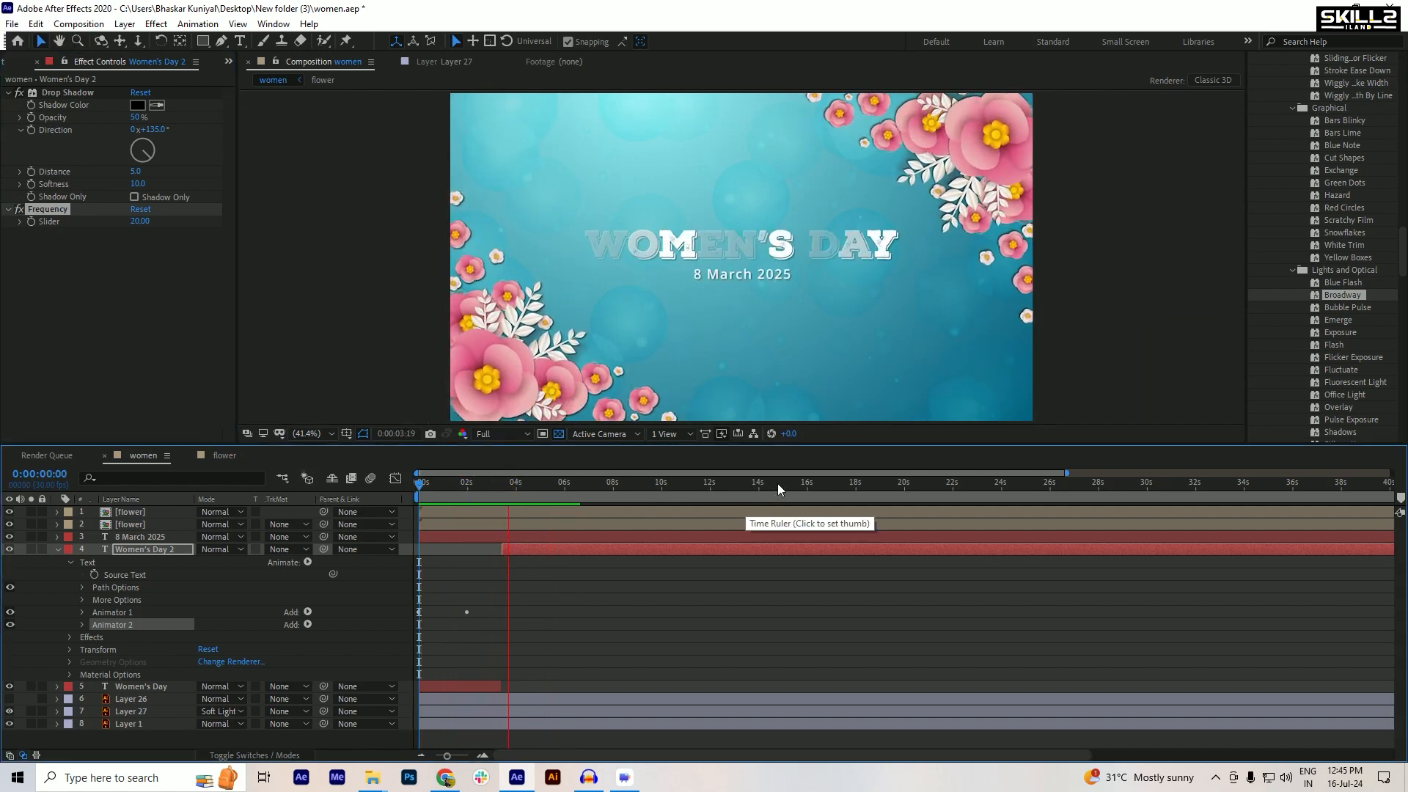
key(space)
key(ctrl+z)
key(ctrl+z)
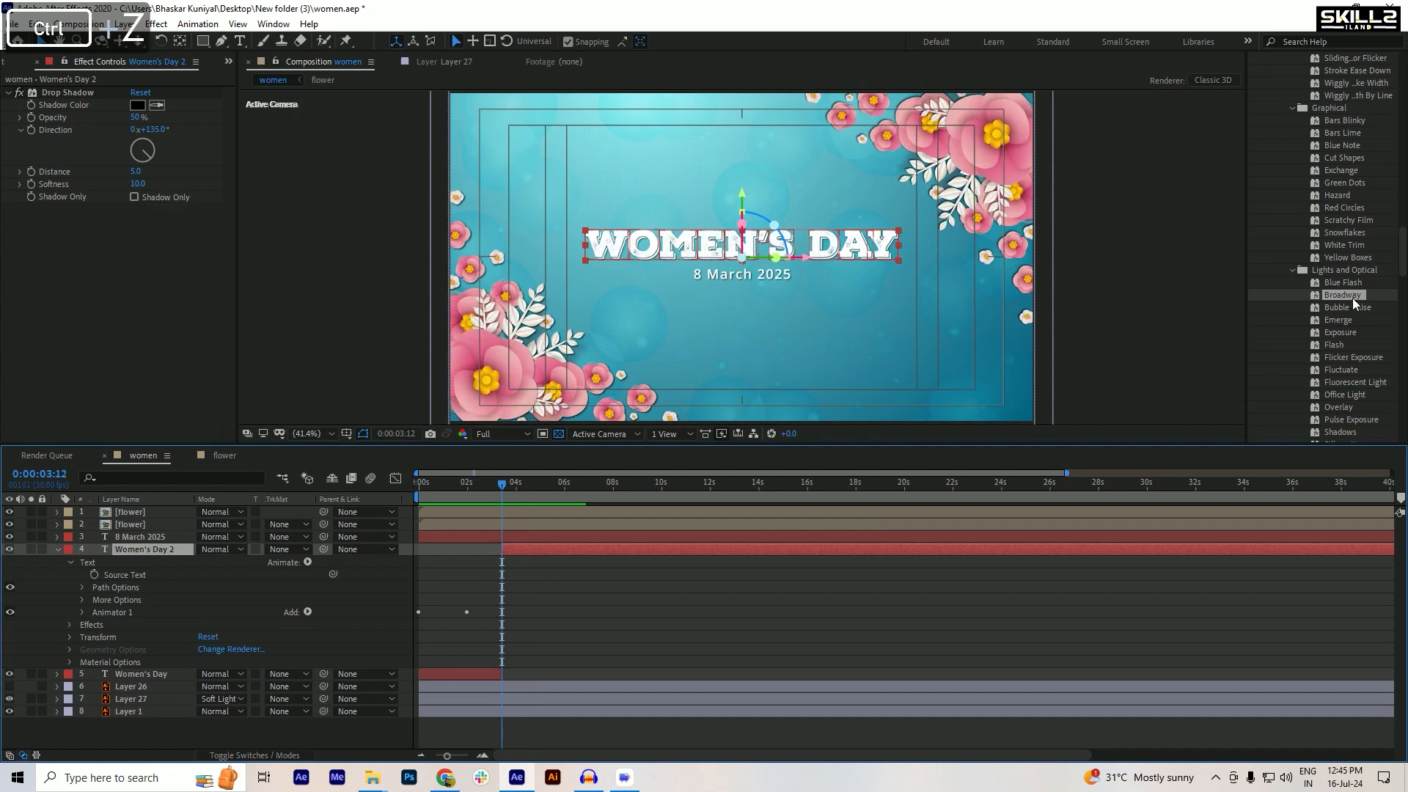
- Apply the Bubble Pulse preset to the second Women's Day layer at 0:00:03:12, preview the composition and save the project
click(1345, 307)
double_click(1344, 306)
key(space)
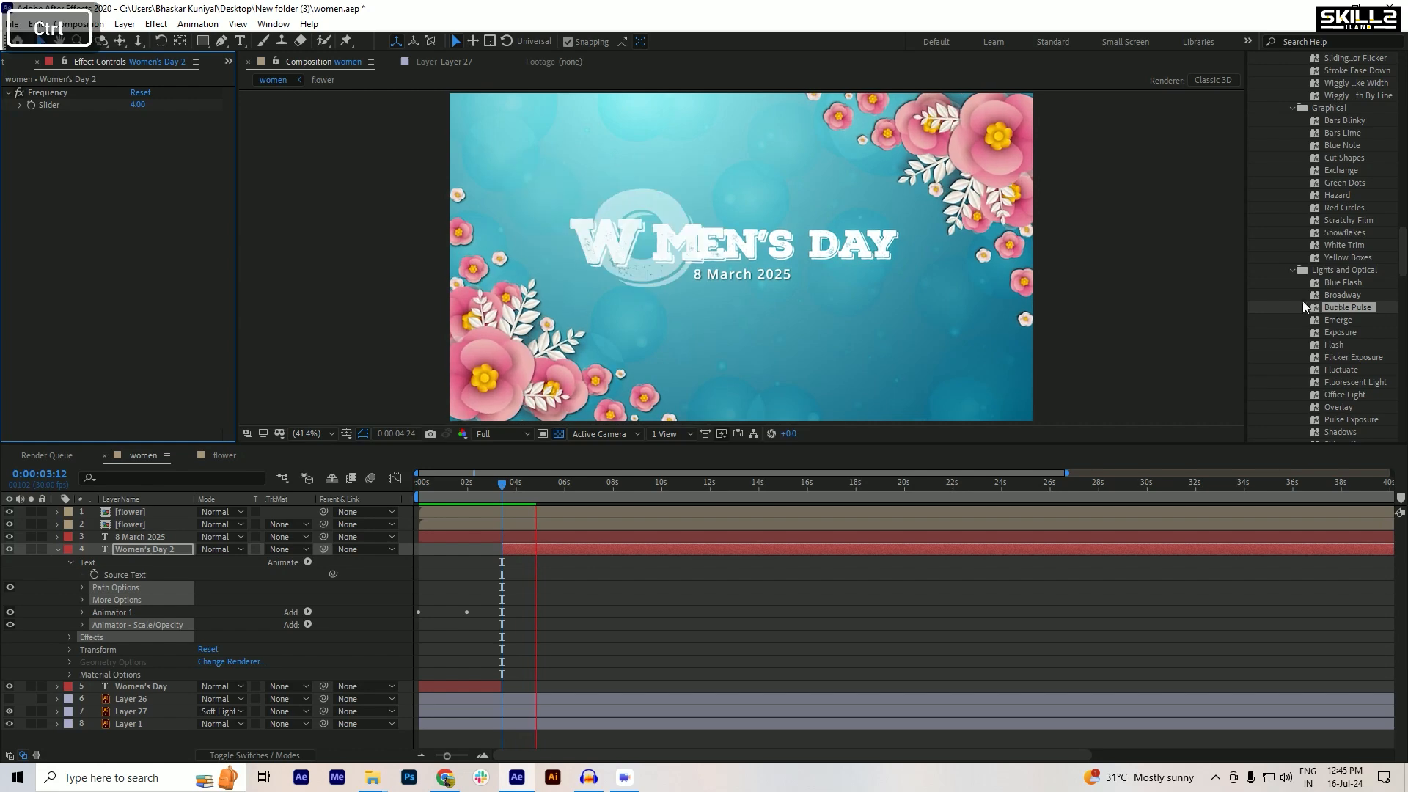
key(ctrl+s)
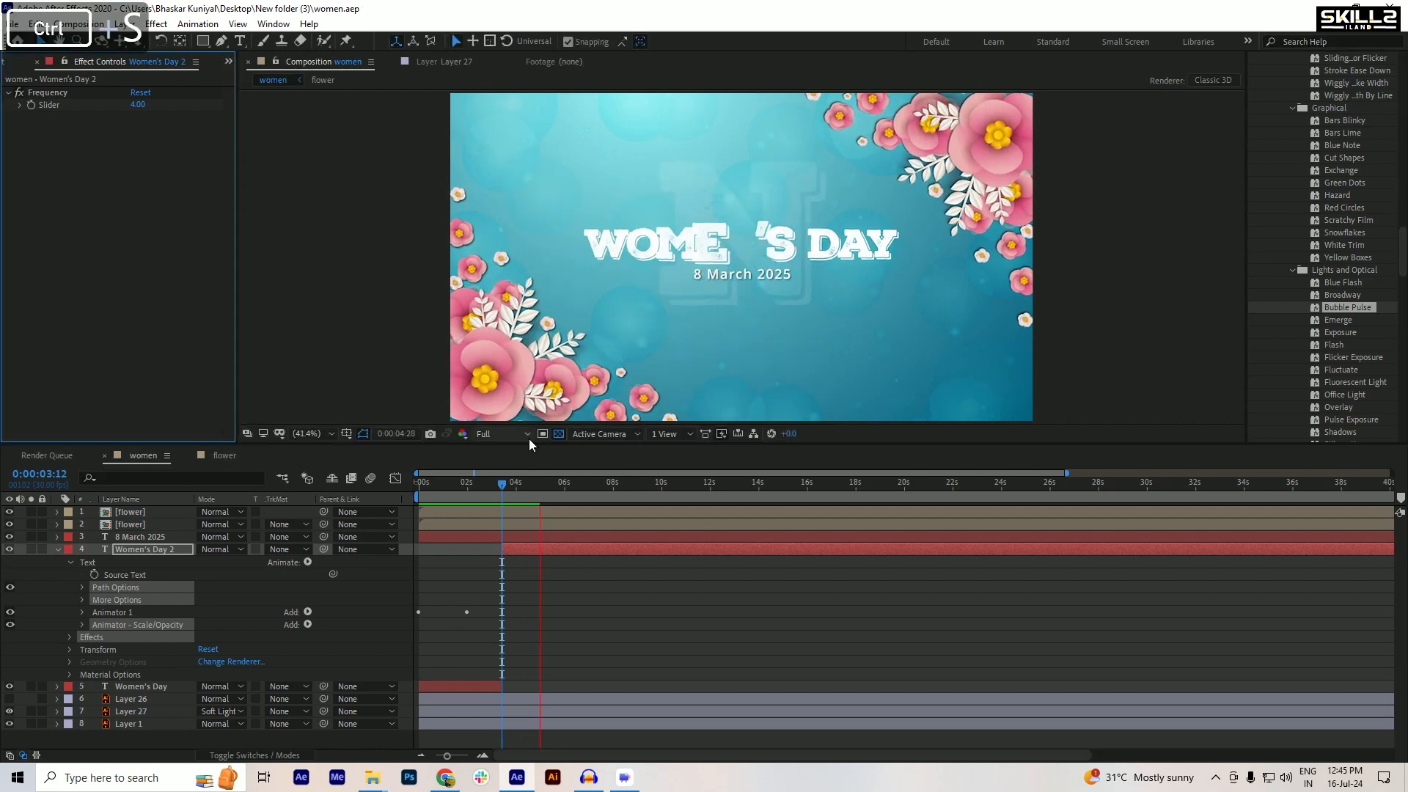
click(60, 550)
key(space)
key(space)
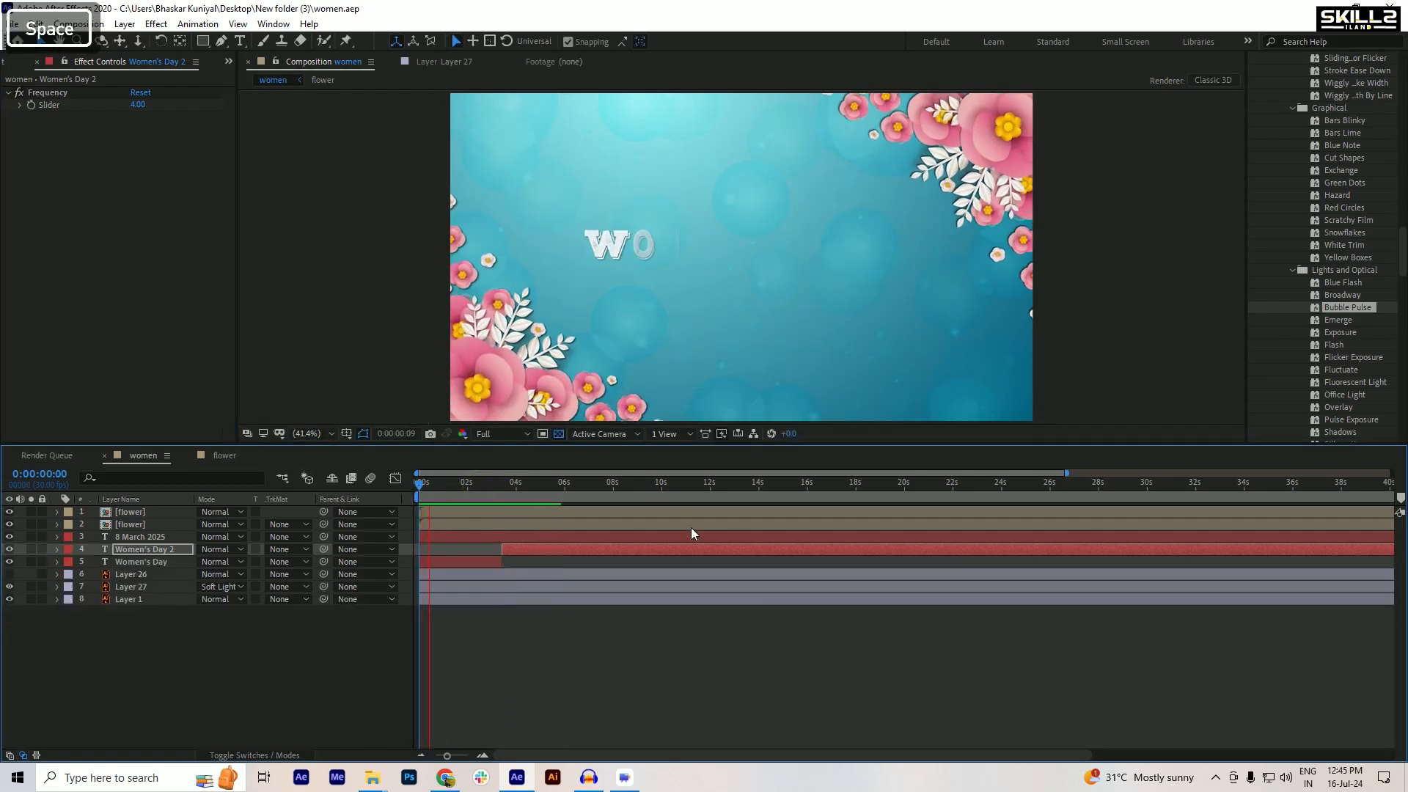
key(ctrl+s)
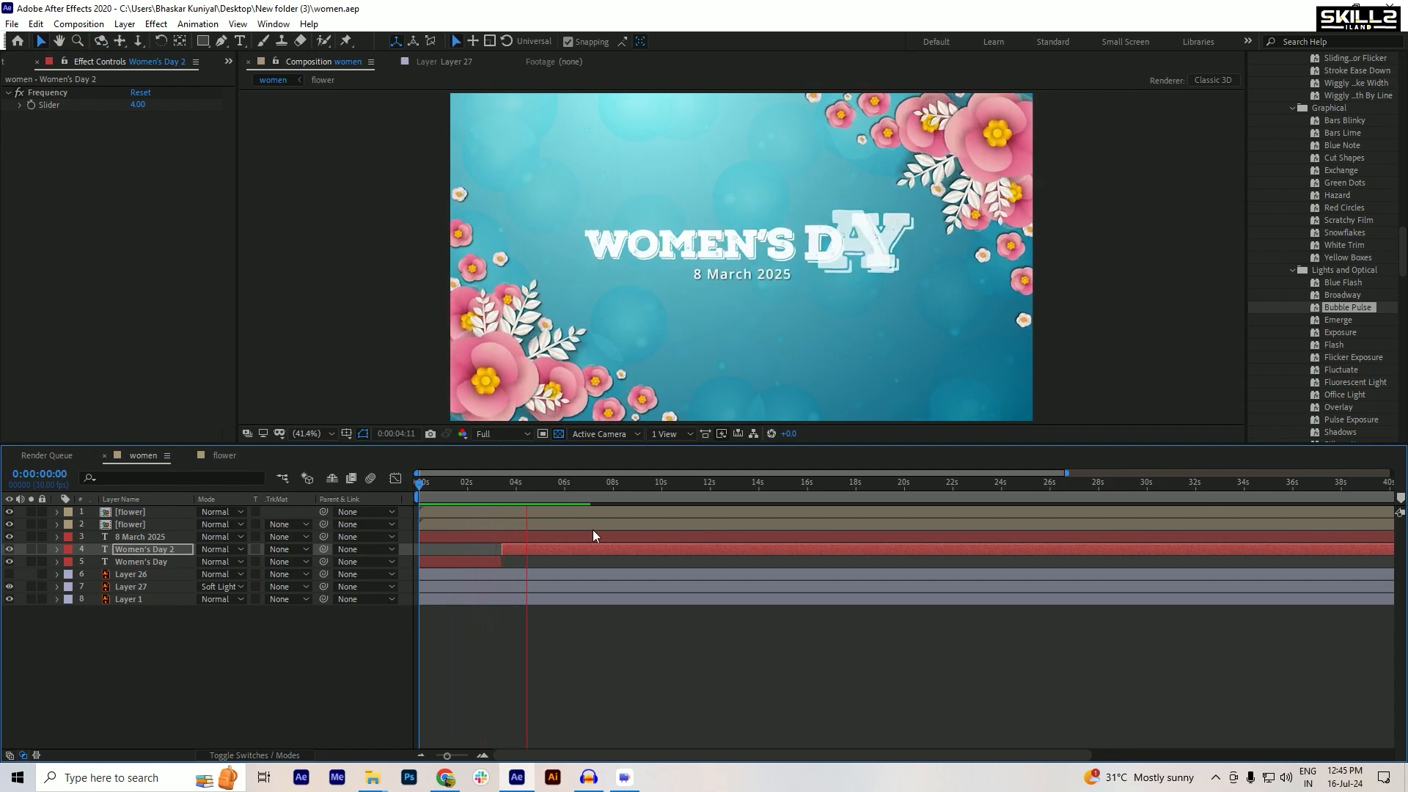
- Check the transition between the two Women's Day text layers and replay the composition from the start
scroll(470, 538, up, 2)
drag(601, 488, 557, 492)
key(space)
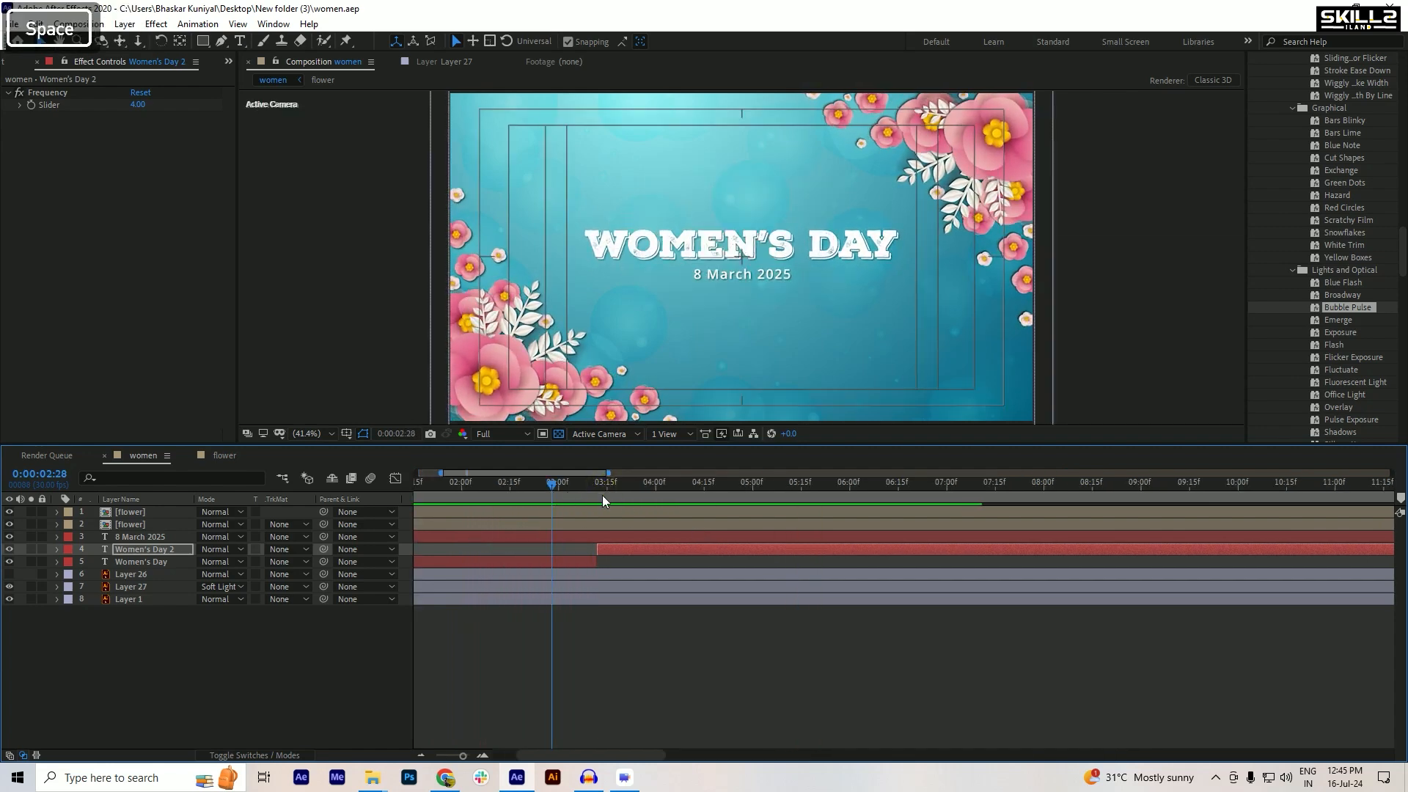
scroll(628, 499, down, 3)
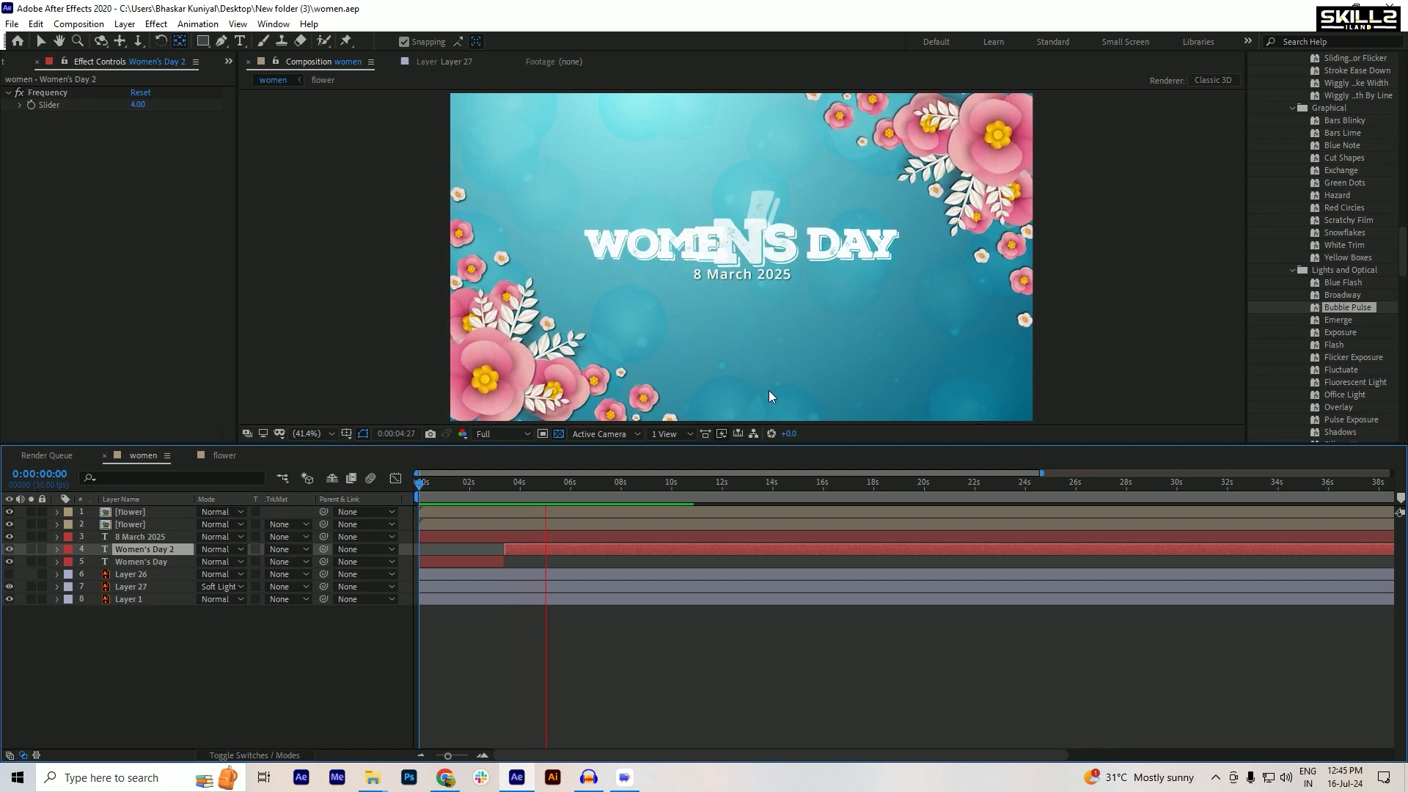
ctrl+click(128, 674)
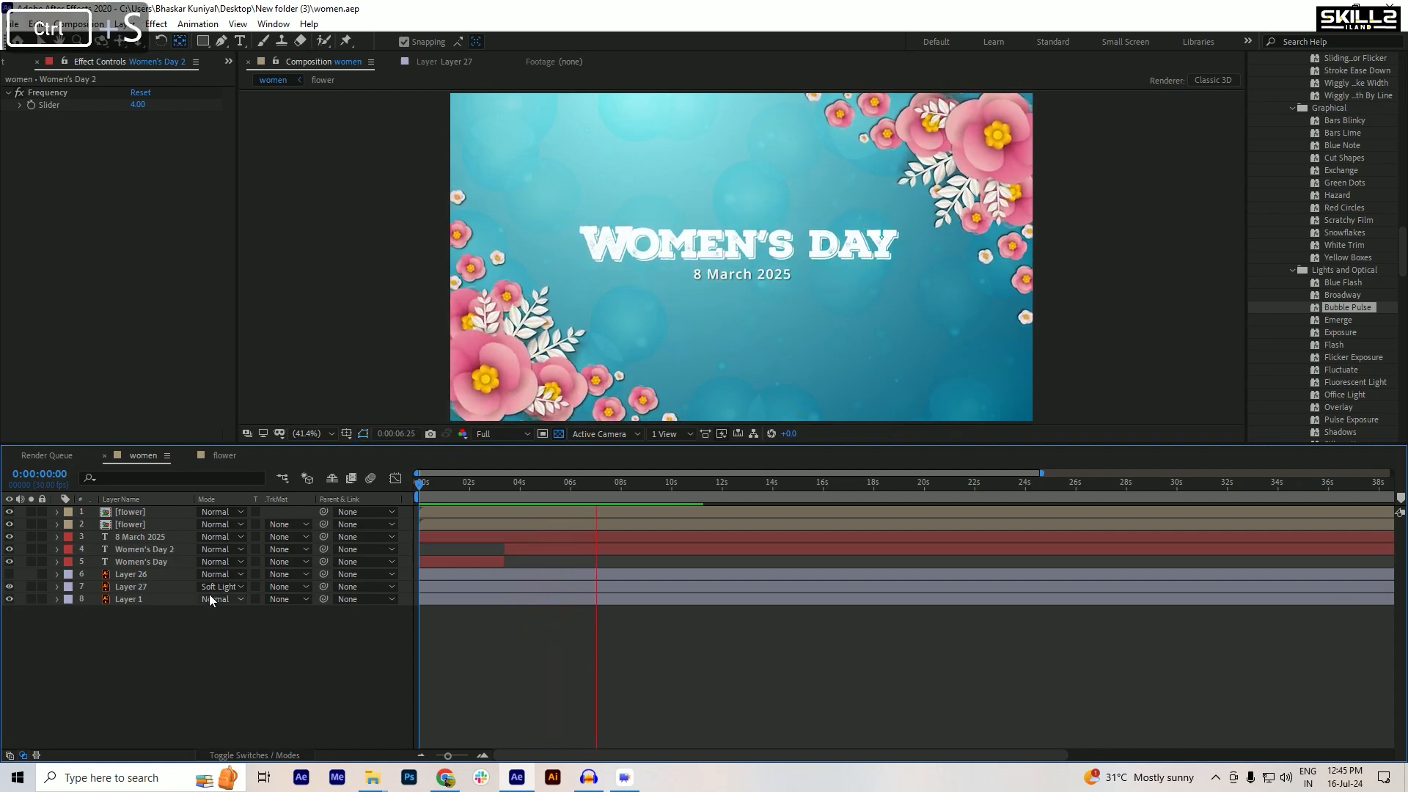
key(space)
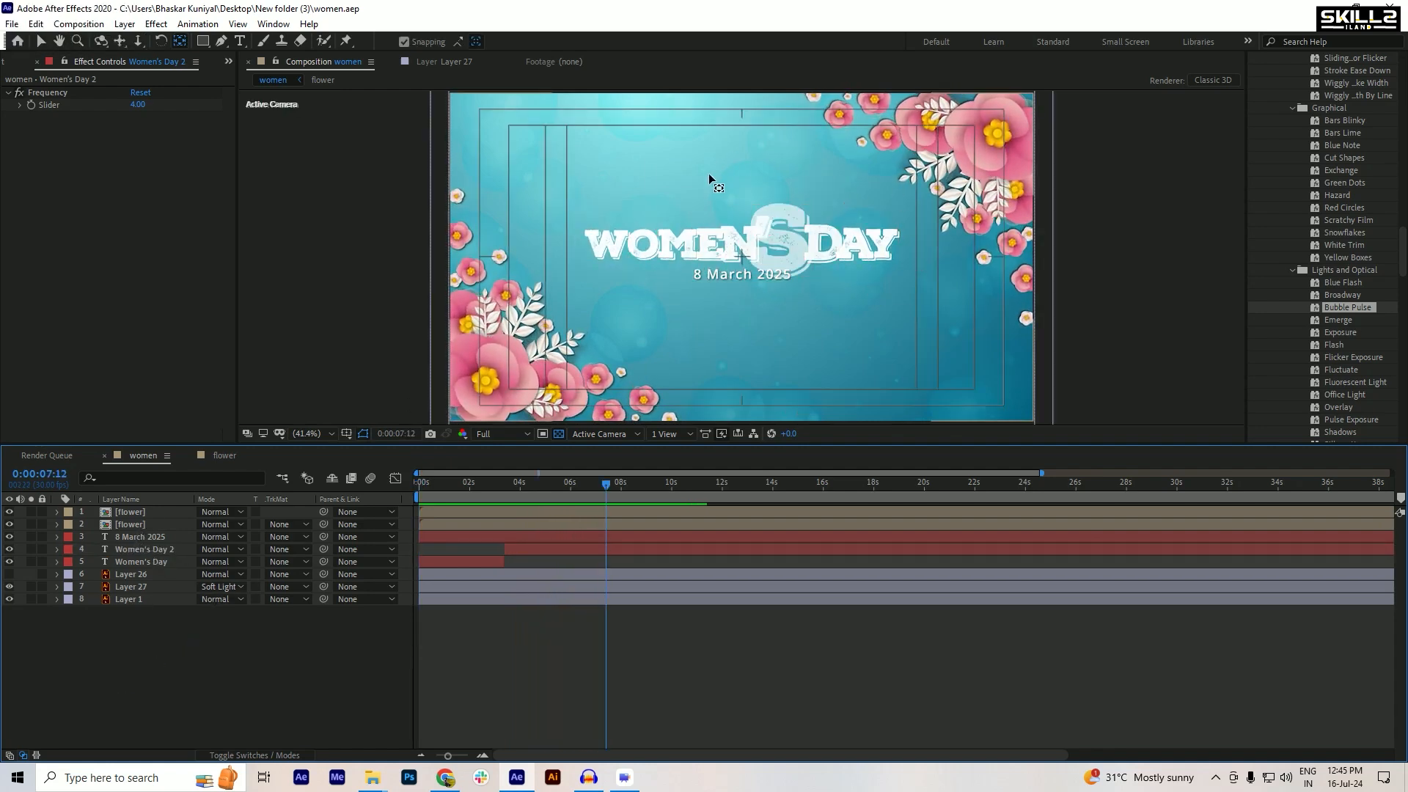
ctrl+click(162, 644)
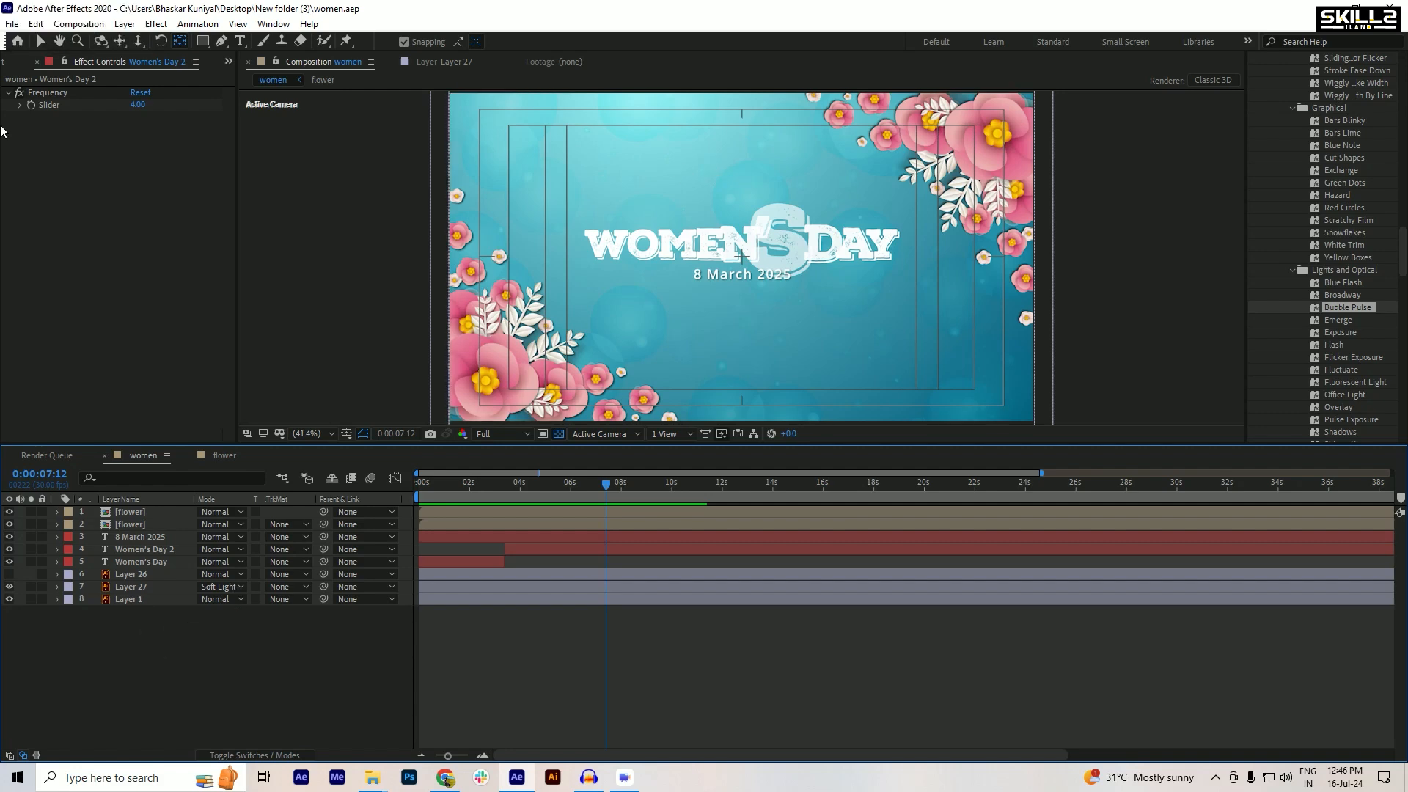
- Show the project files, switch to Chrome, search for "pixels" in a new tab and open the Pexels site
click(14, 62)
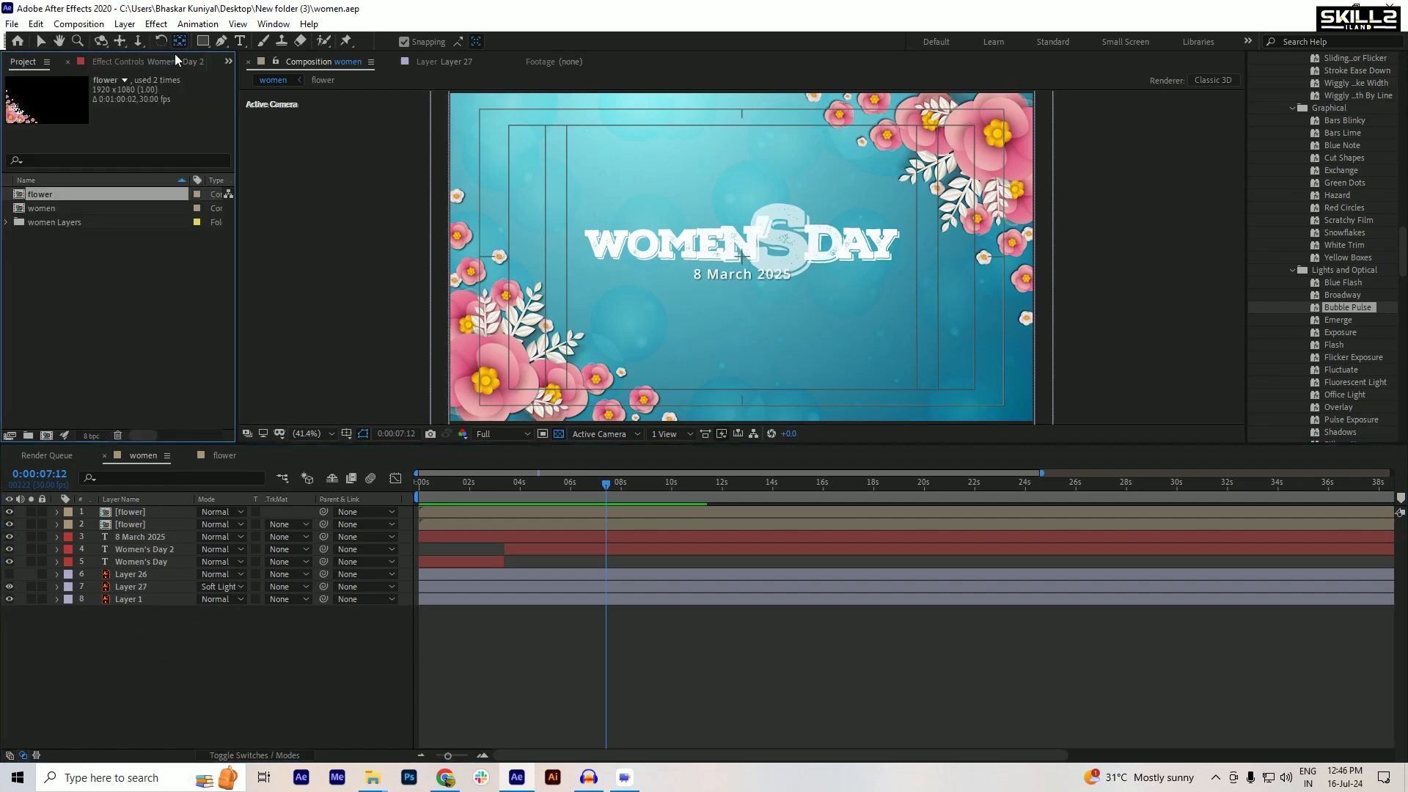
click(445, 779)
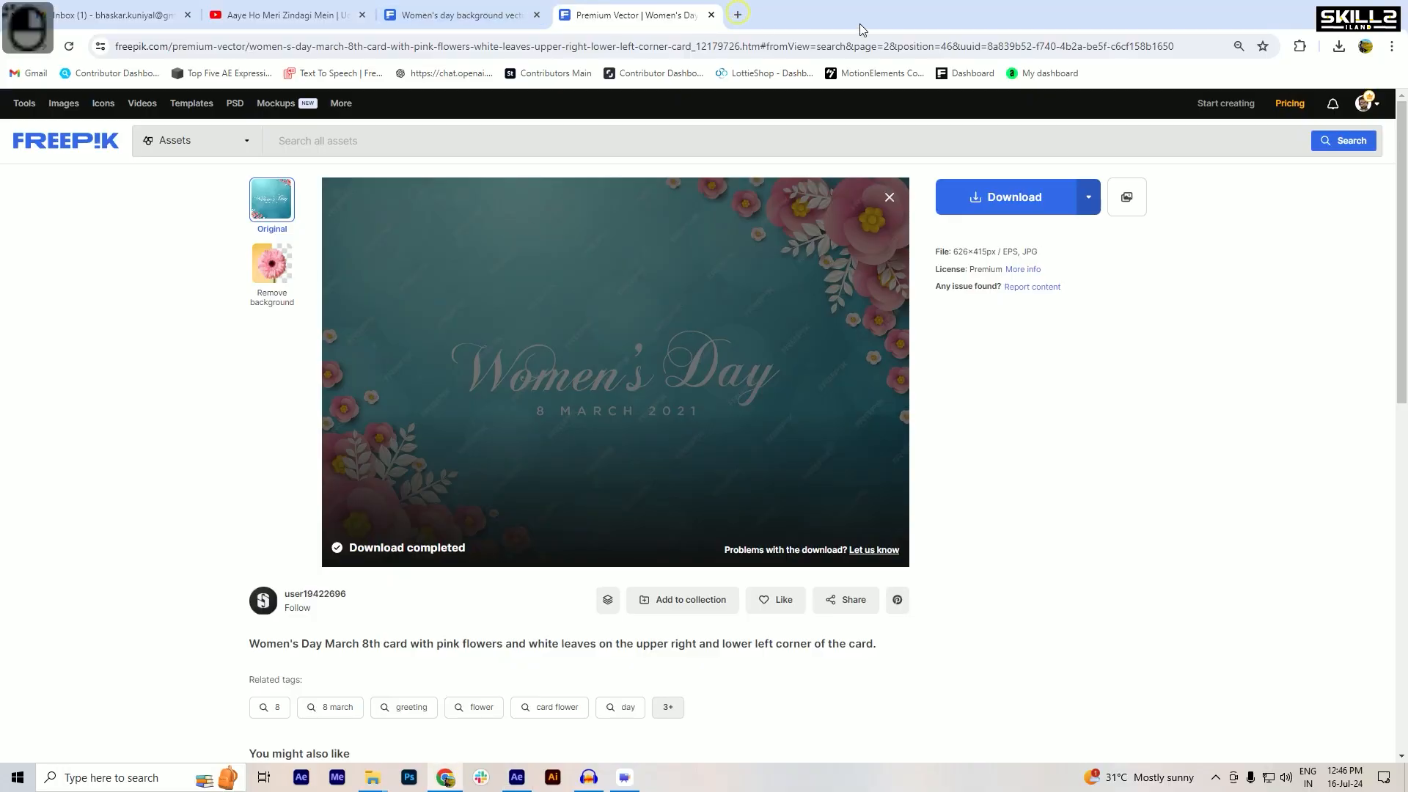
key(ctrl+t)
text(pixels)
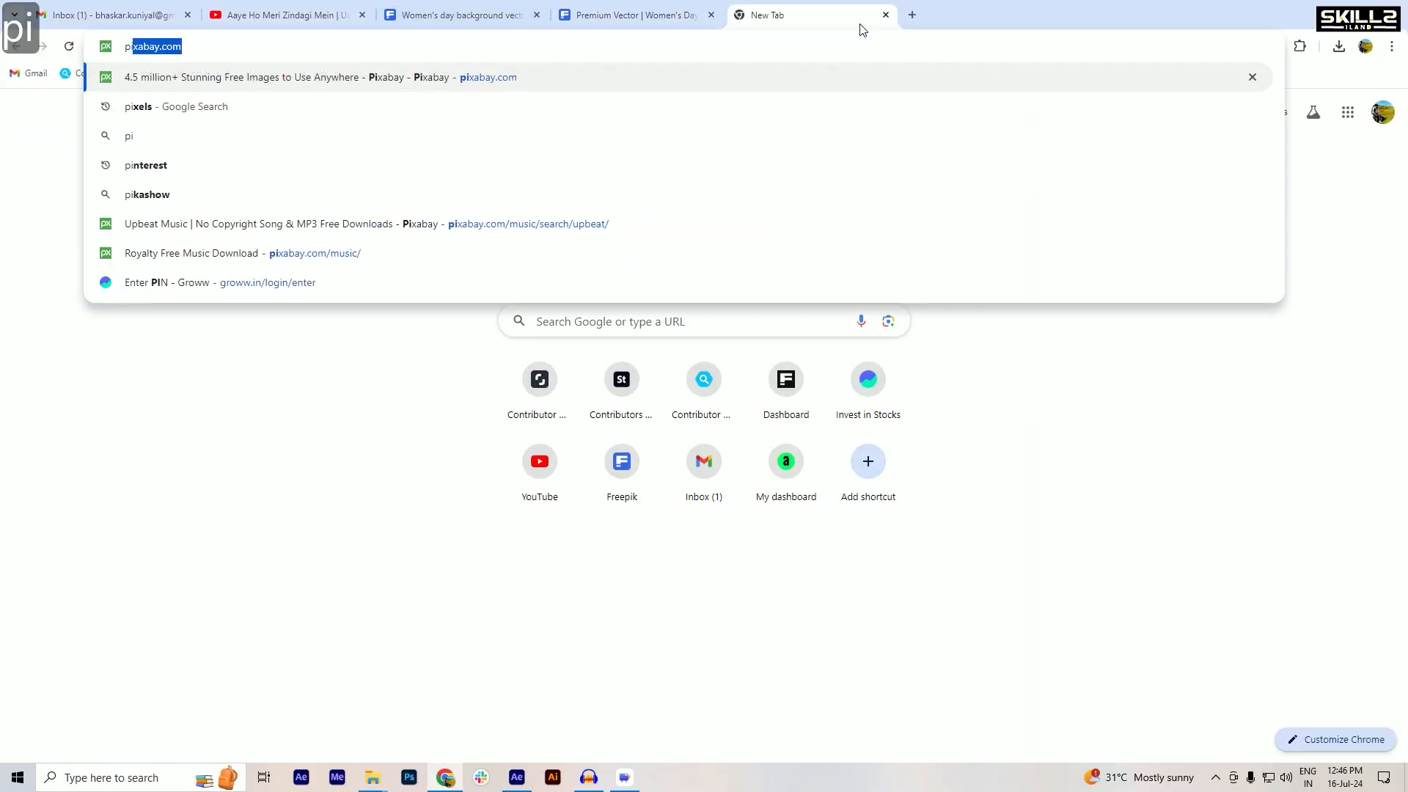
key(Return)
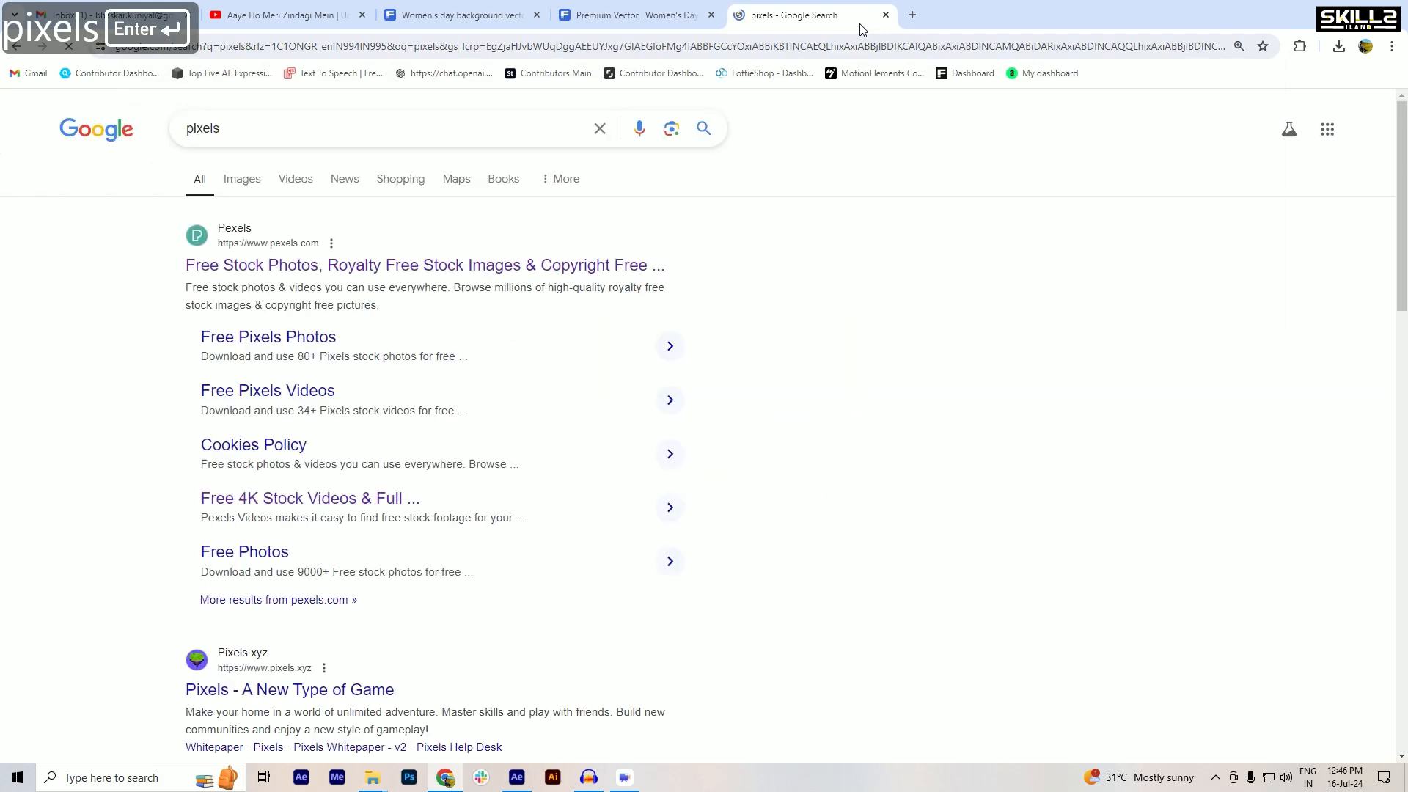
click(319, 268)
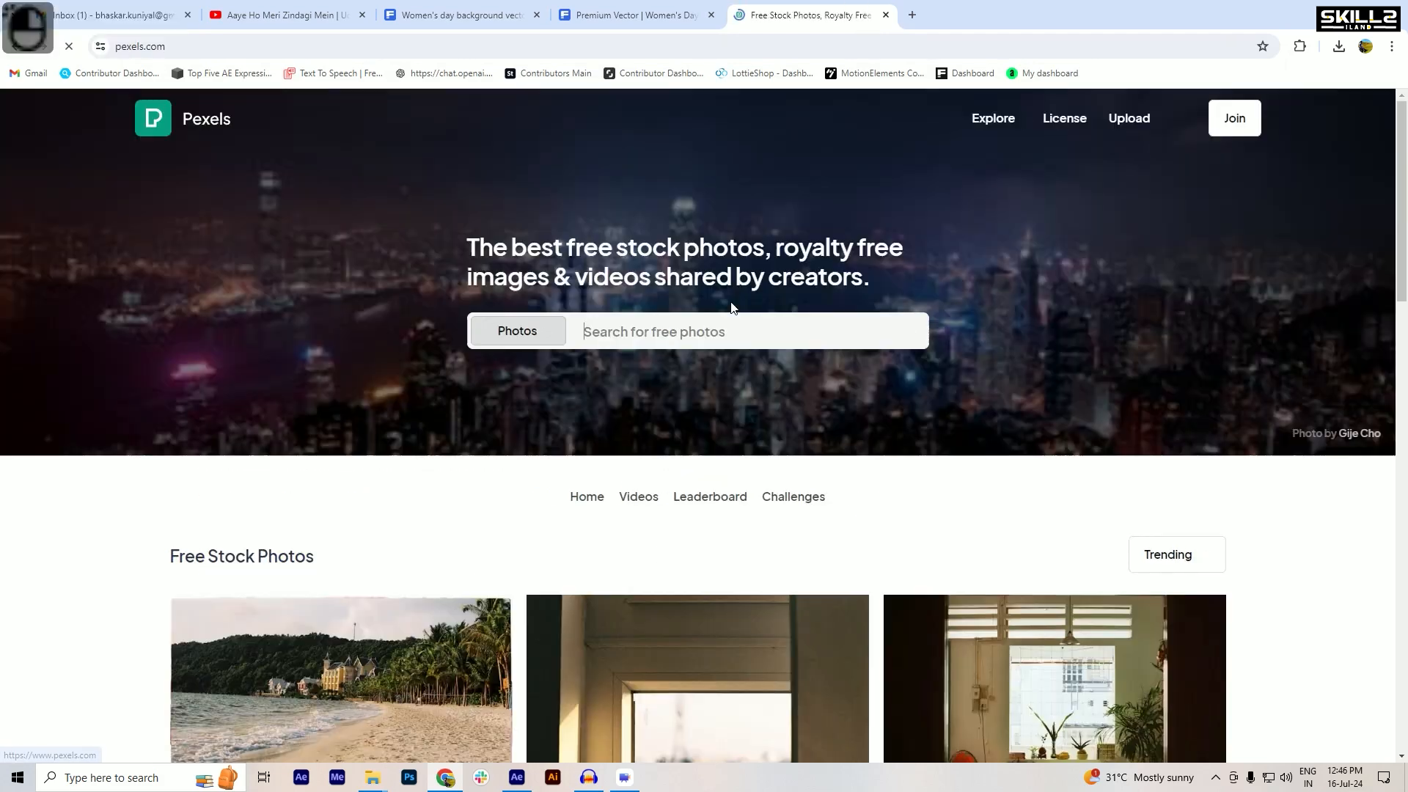
- Search Pexels for "particle" with the search type set to Videos
click(545, 331)
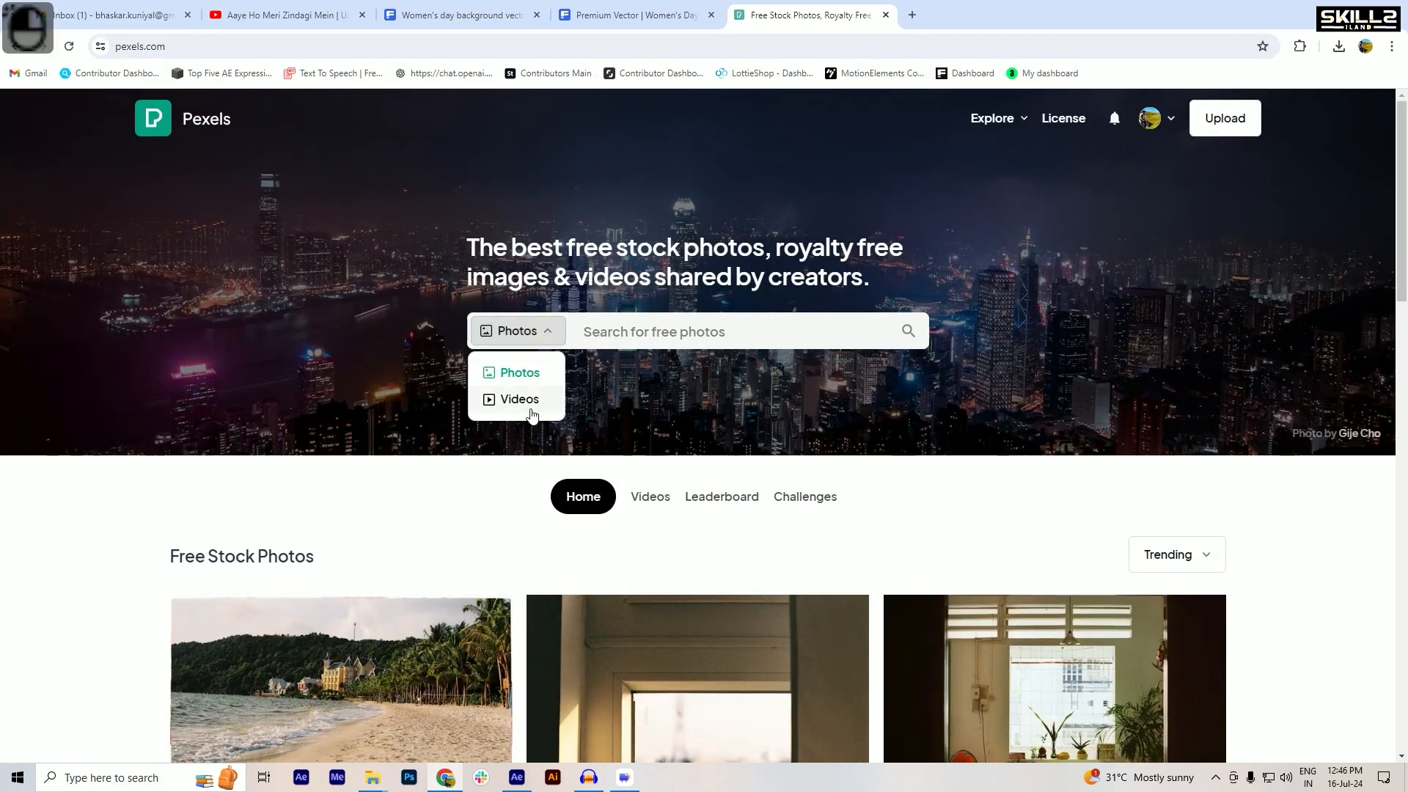
click(526, 401)
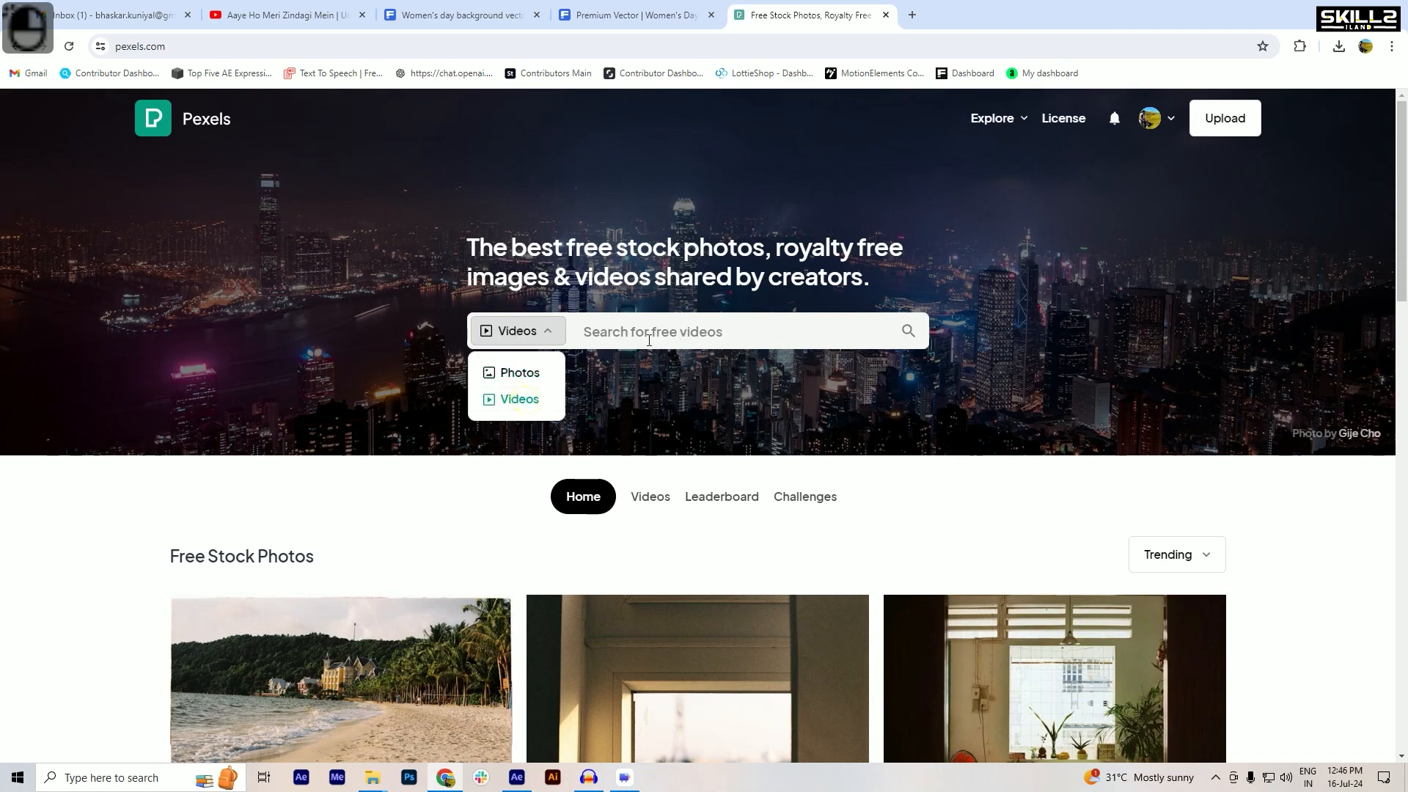
click(649, 338)
text(particle)
key(Return)
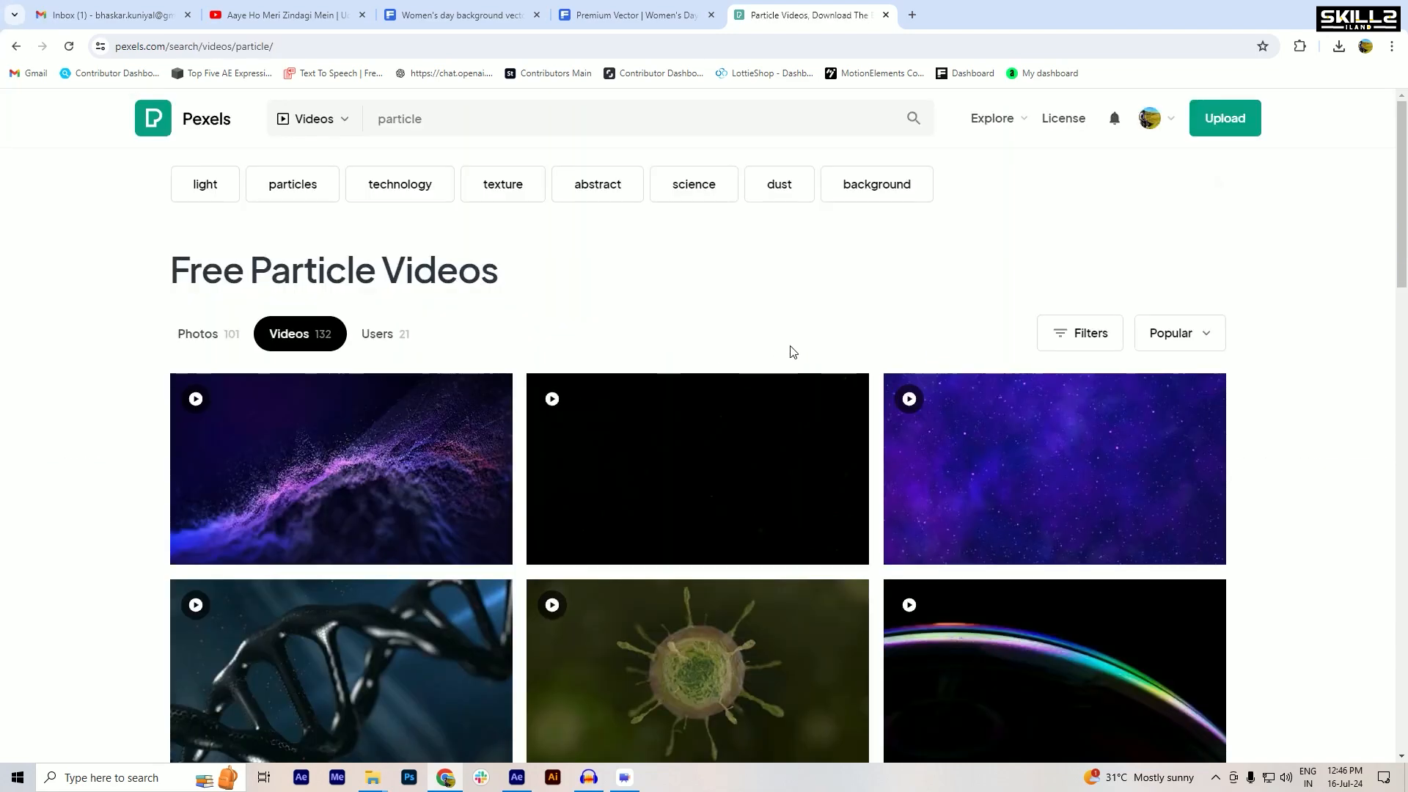
- Download the Gold Dust Floating on Dark Background video in Full HD 1920x1080 and dismiss the thank-you popup
scroll(807, 353, down, 2)
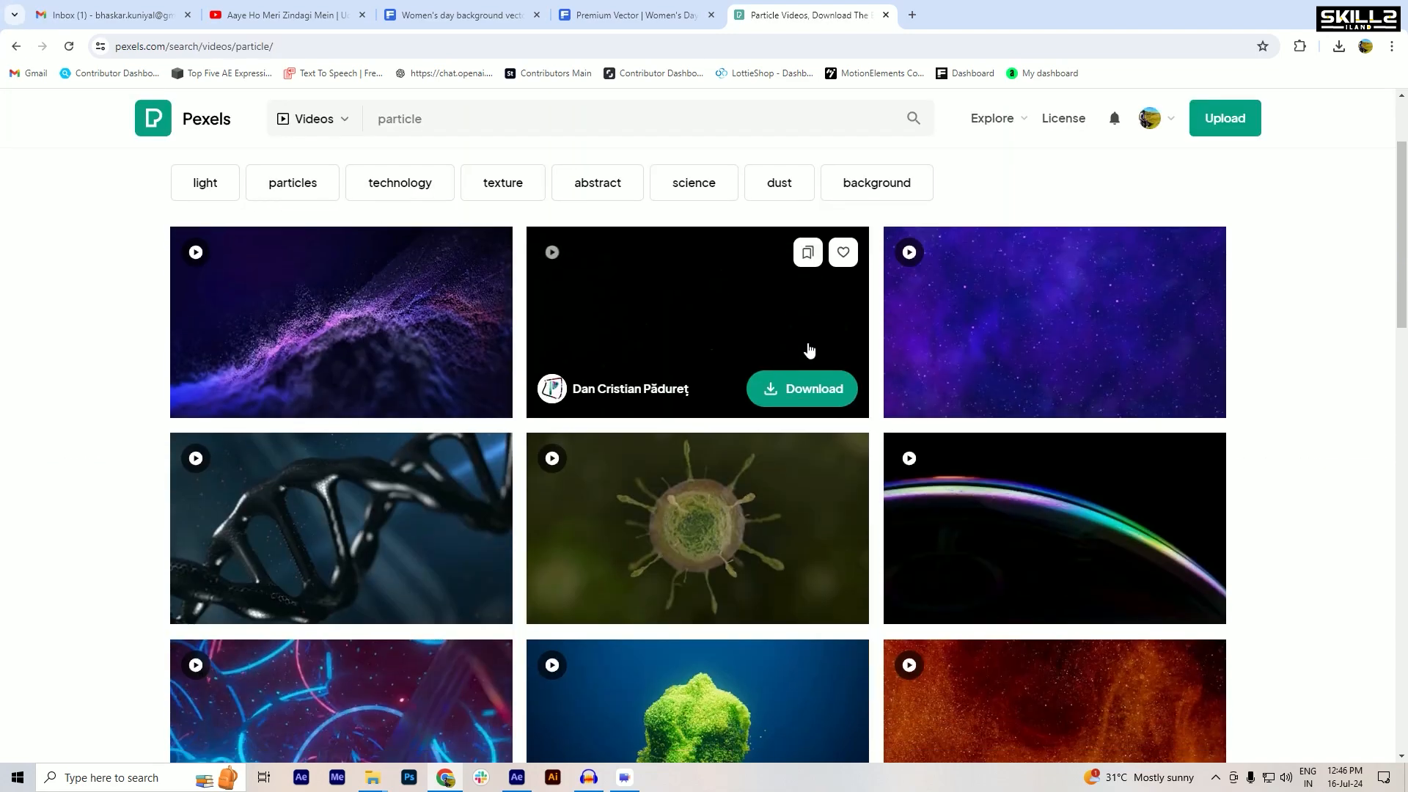
scroll(1099, 341, down, 3)
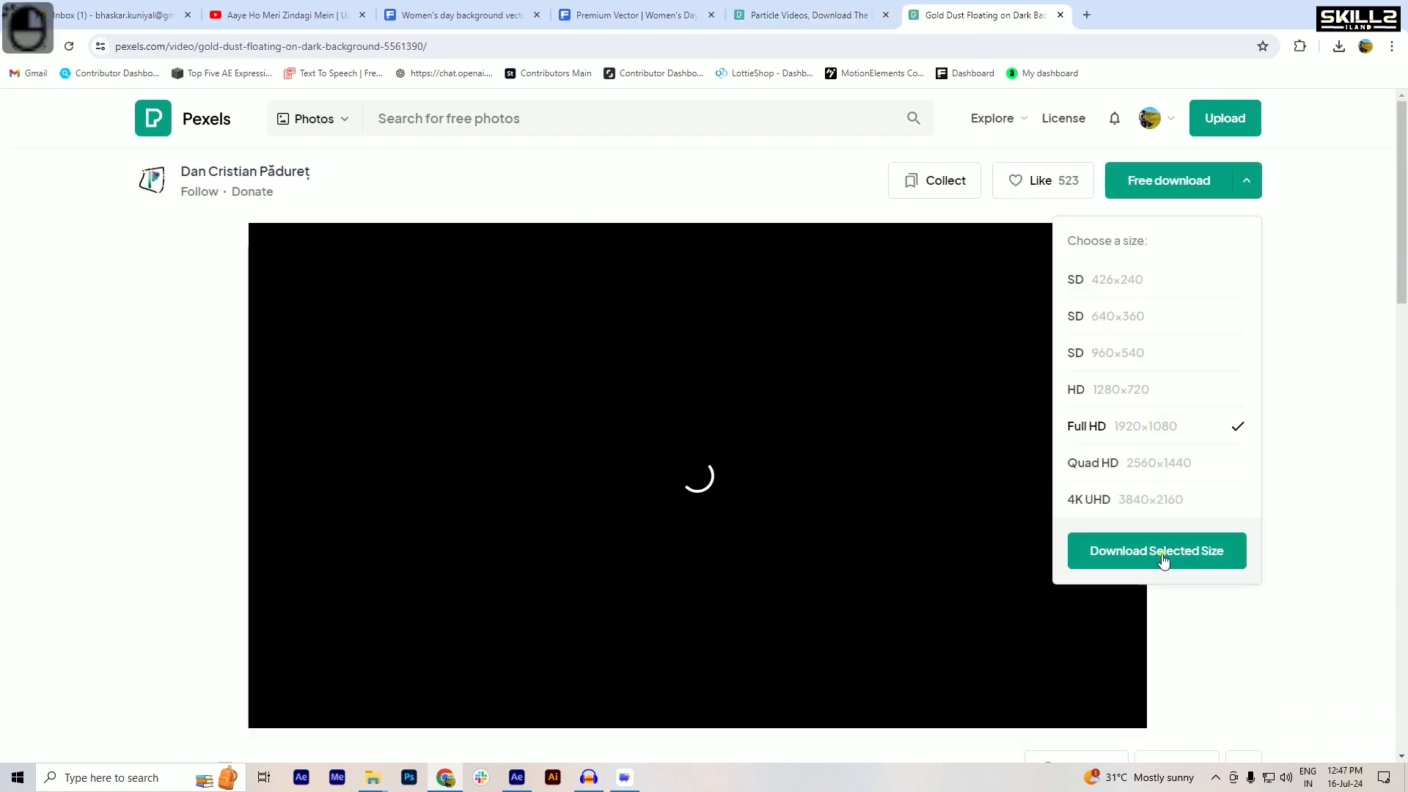
click(1163, 560)
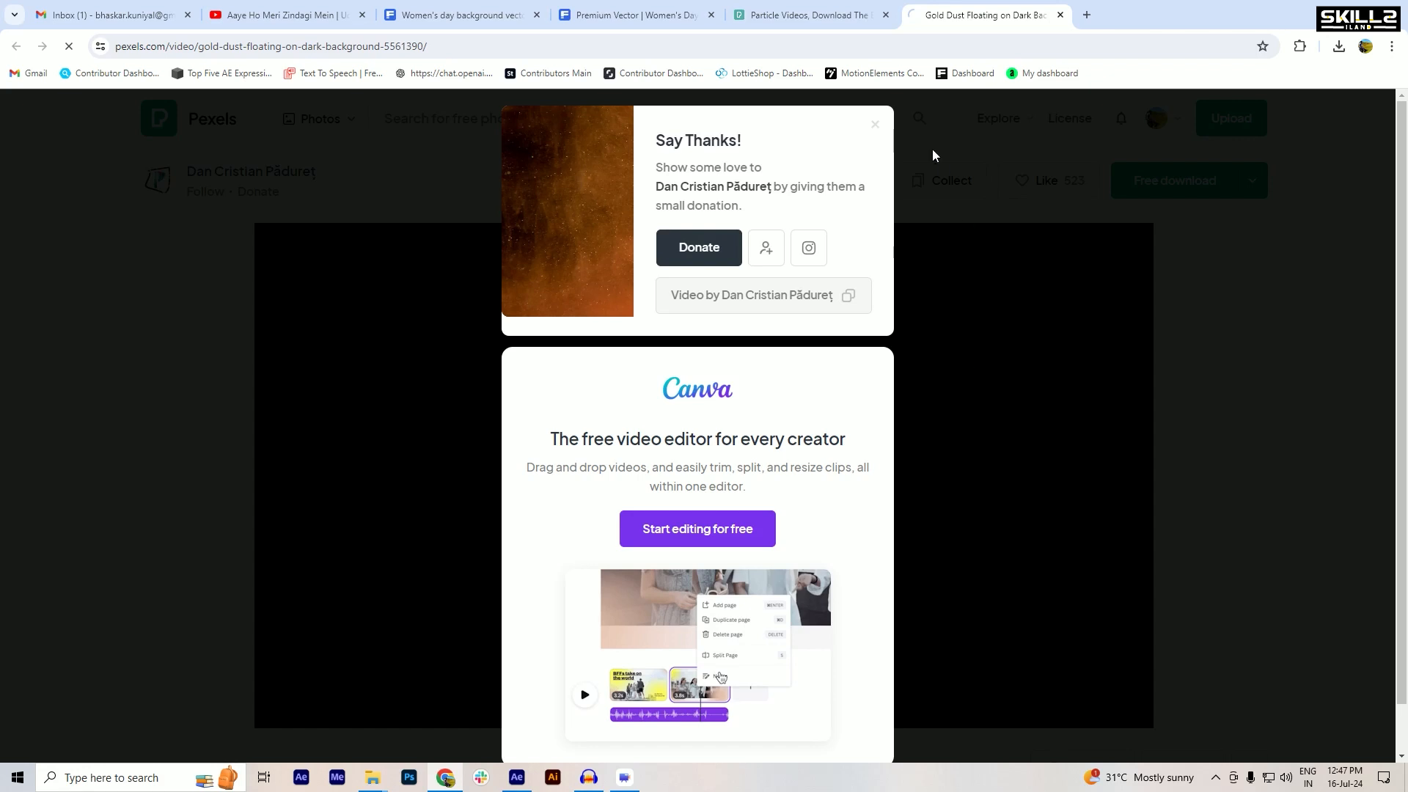
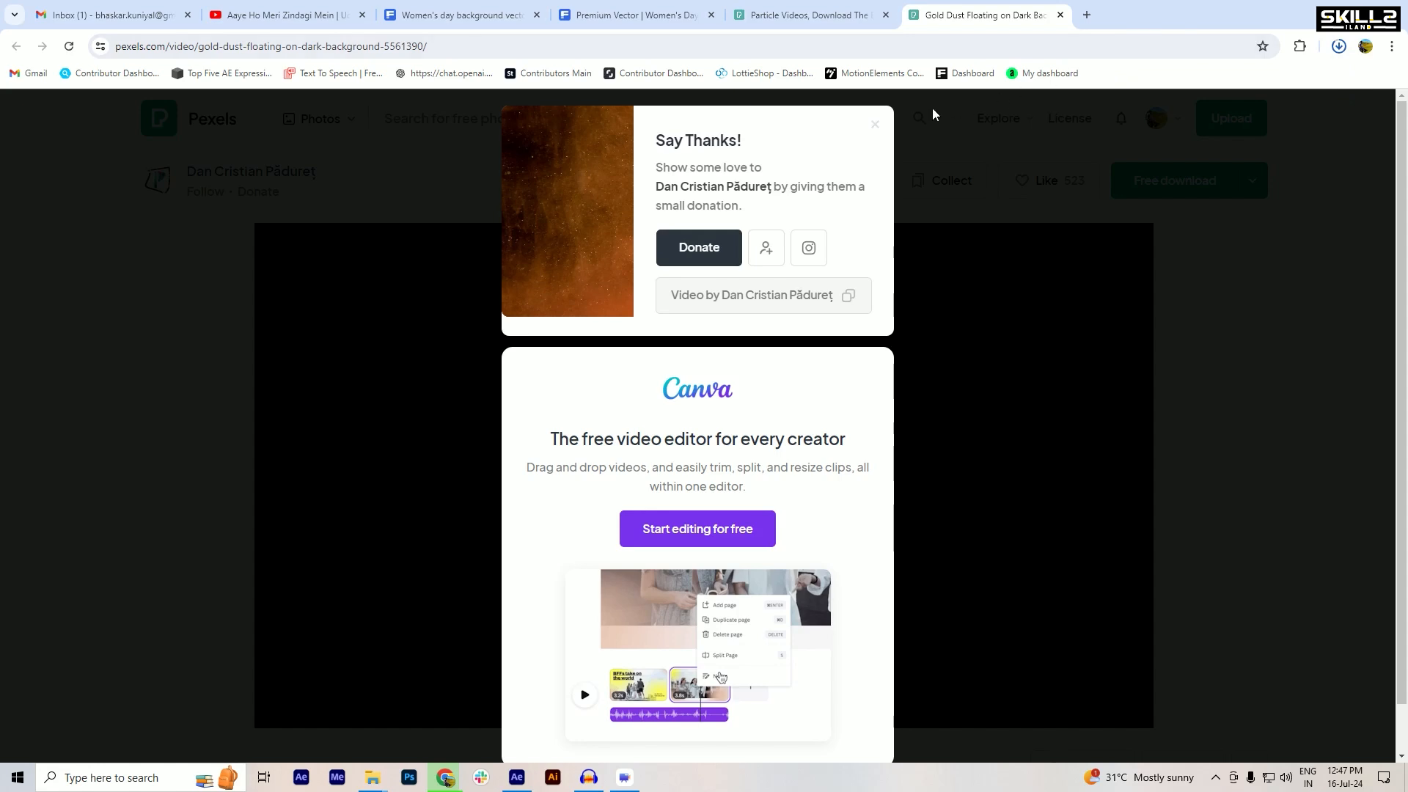
click(876, 126)
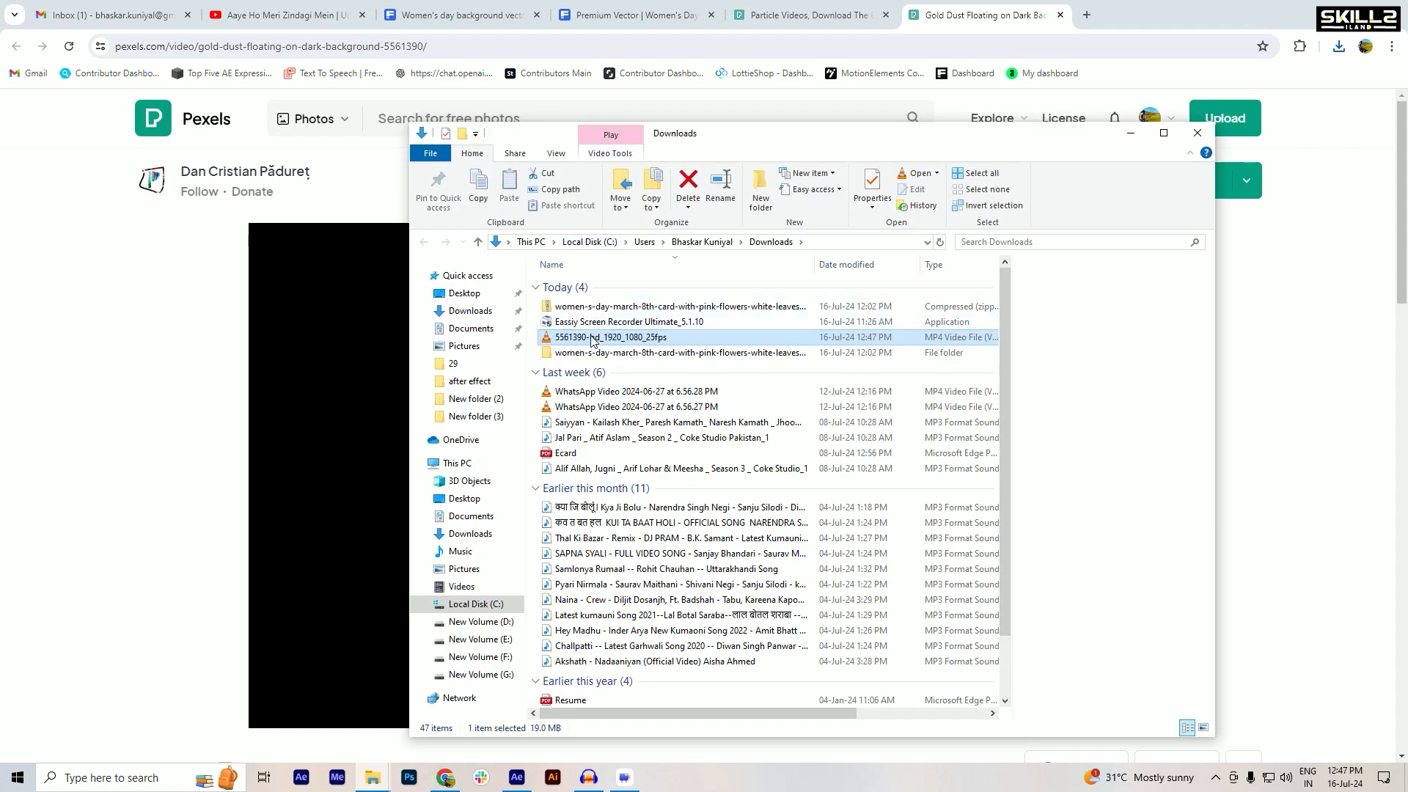
- Switch to After Effects, import 5561390-hd_1920_1080_25fps.mp4 and place it in the women composition directly above Layer 26
click(516, 778)
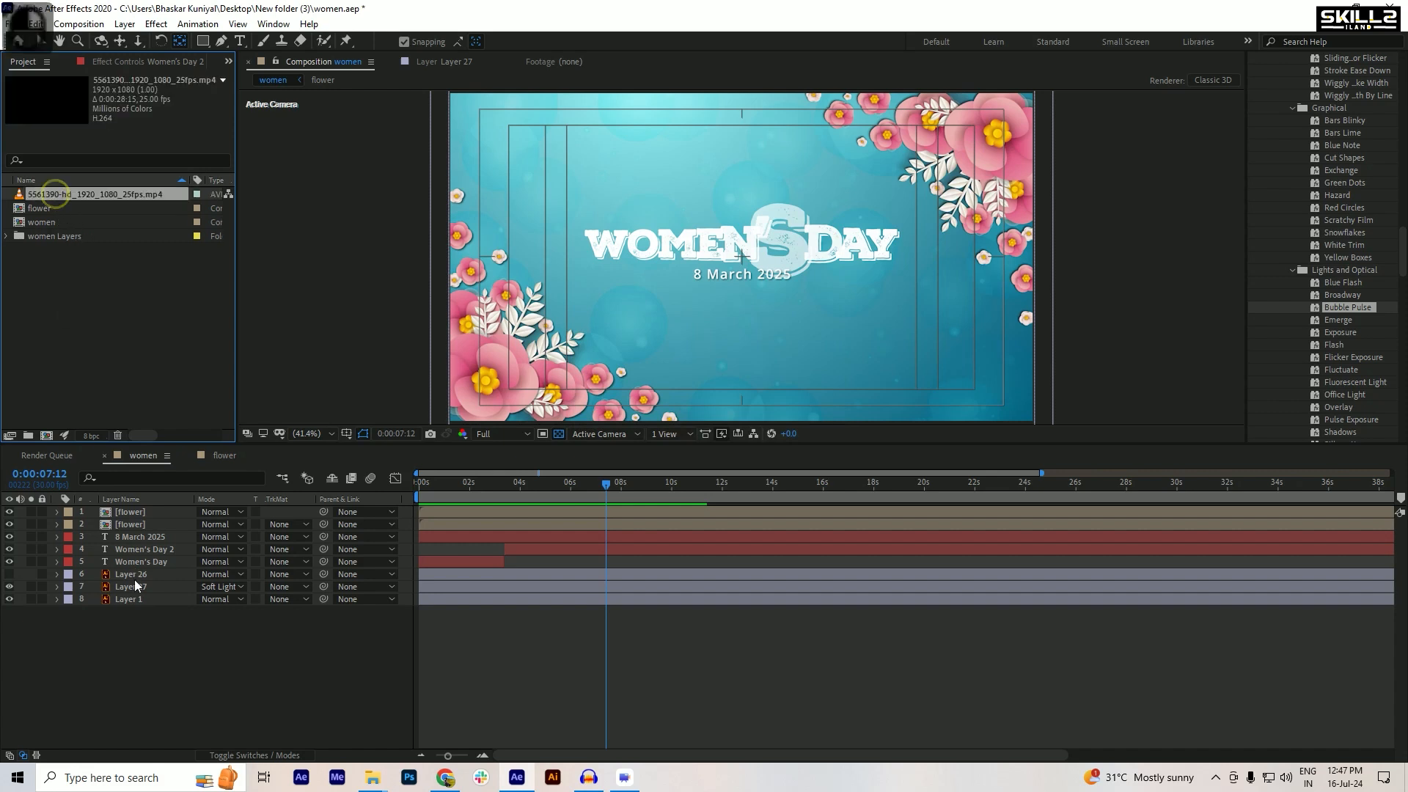
drag(136, 584, 121, 575)
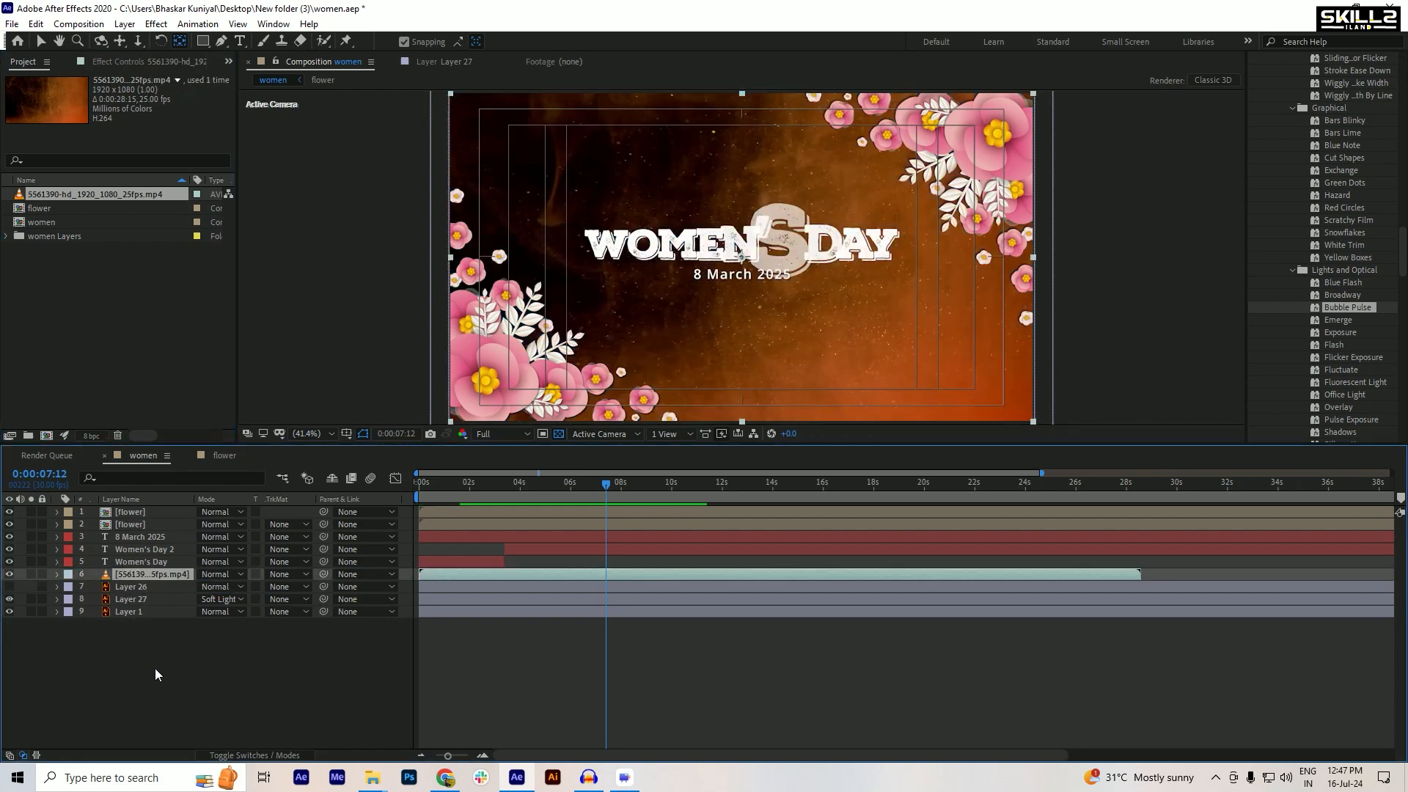
- Return to the composition start and change the gold dust video layer's blending mode to Screen, finally setting it to Add
drag(468, 490, 389, 495)
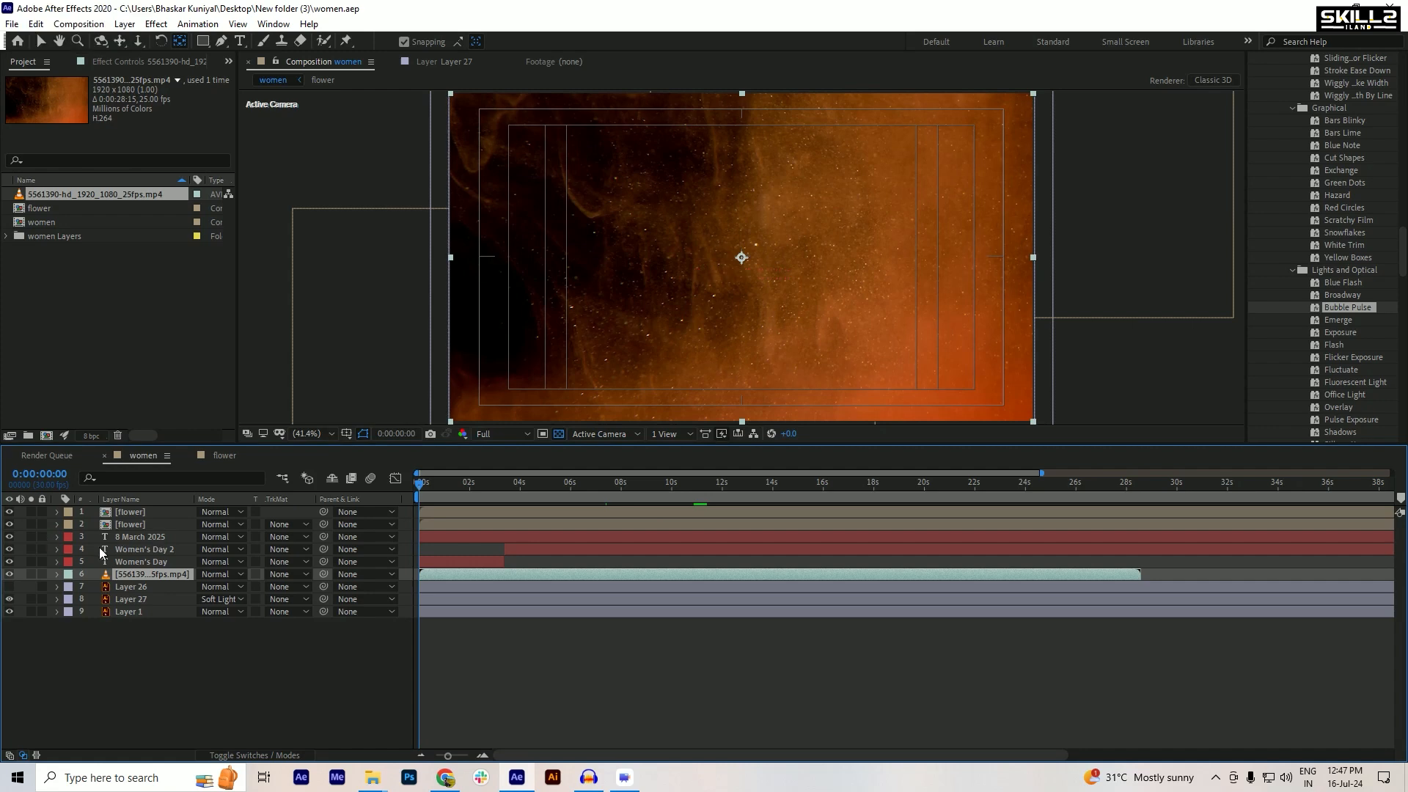
click(232, 579)
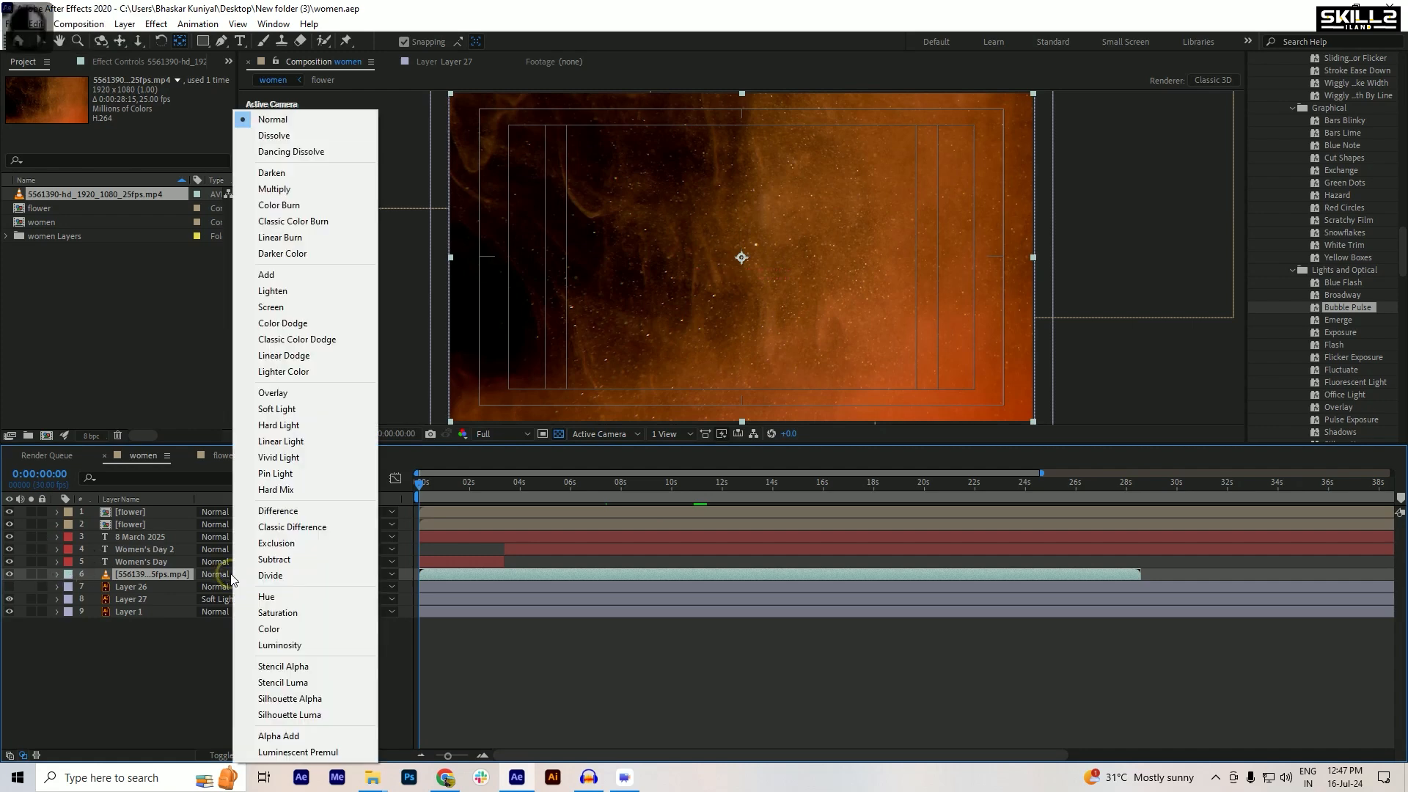
click(288, 309)
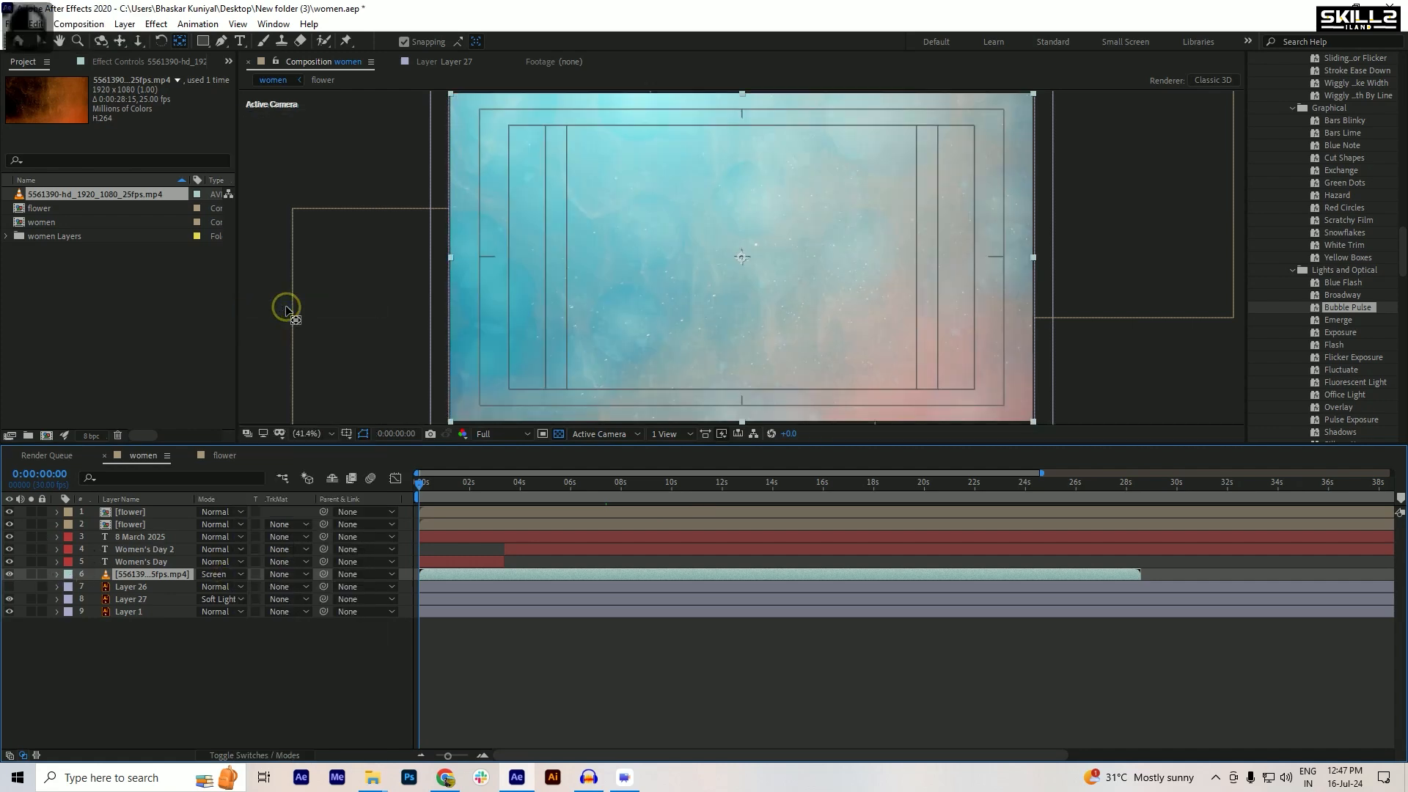
click(214, 579)
click(275, 276)
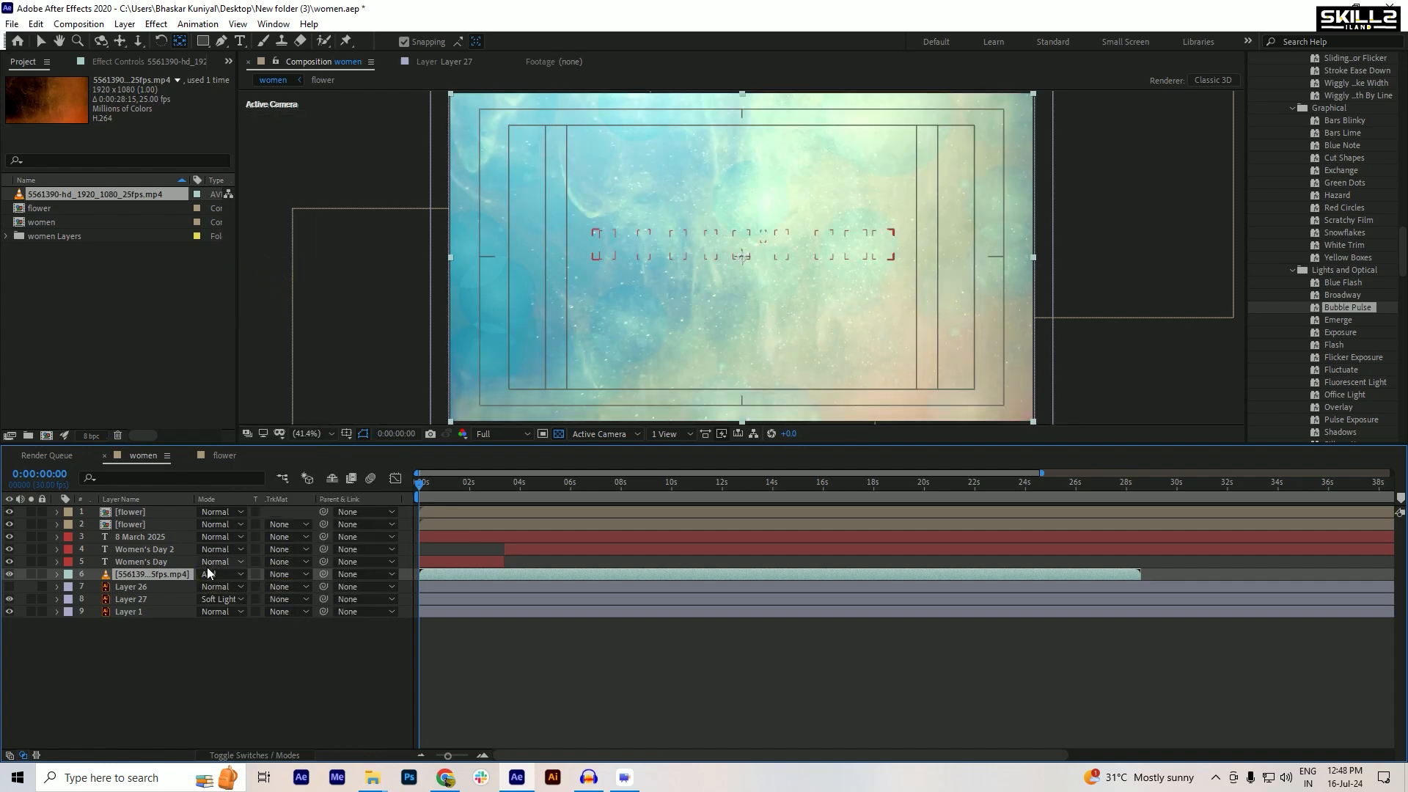
- Set the gold dust video layer's opacity to 20%, preview the composition and save the project
key(t)
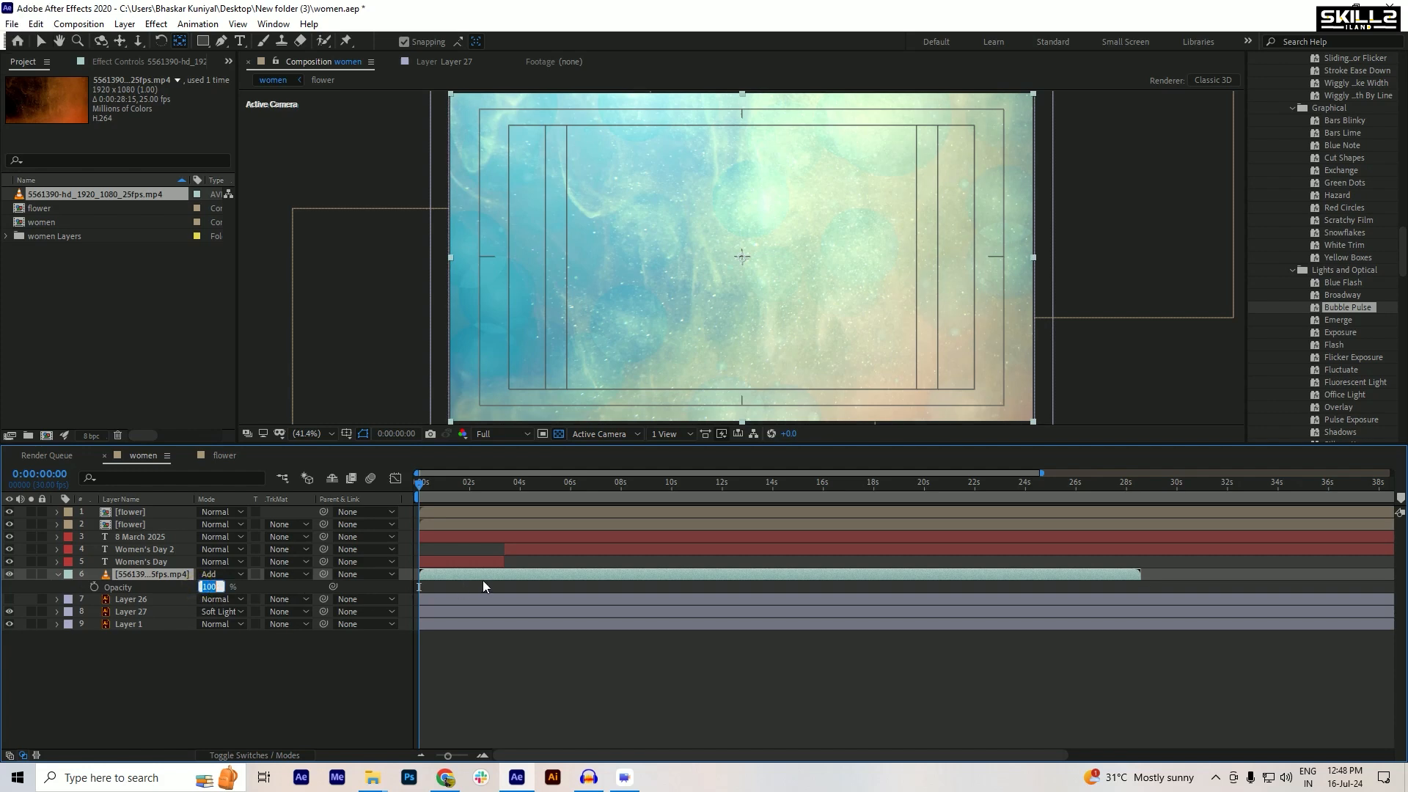
key(Return)
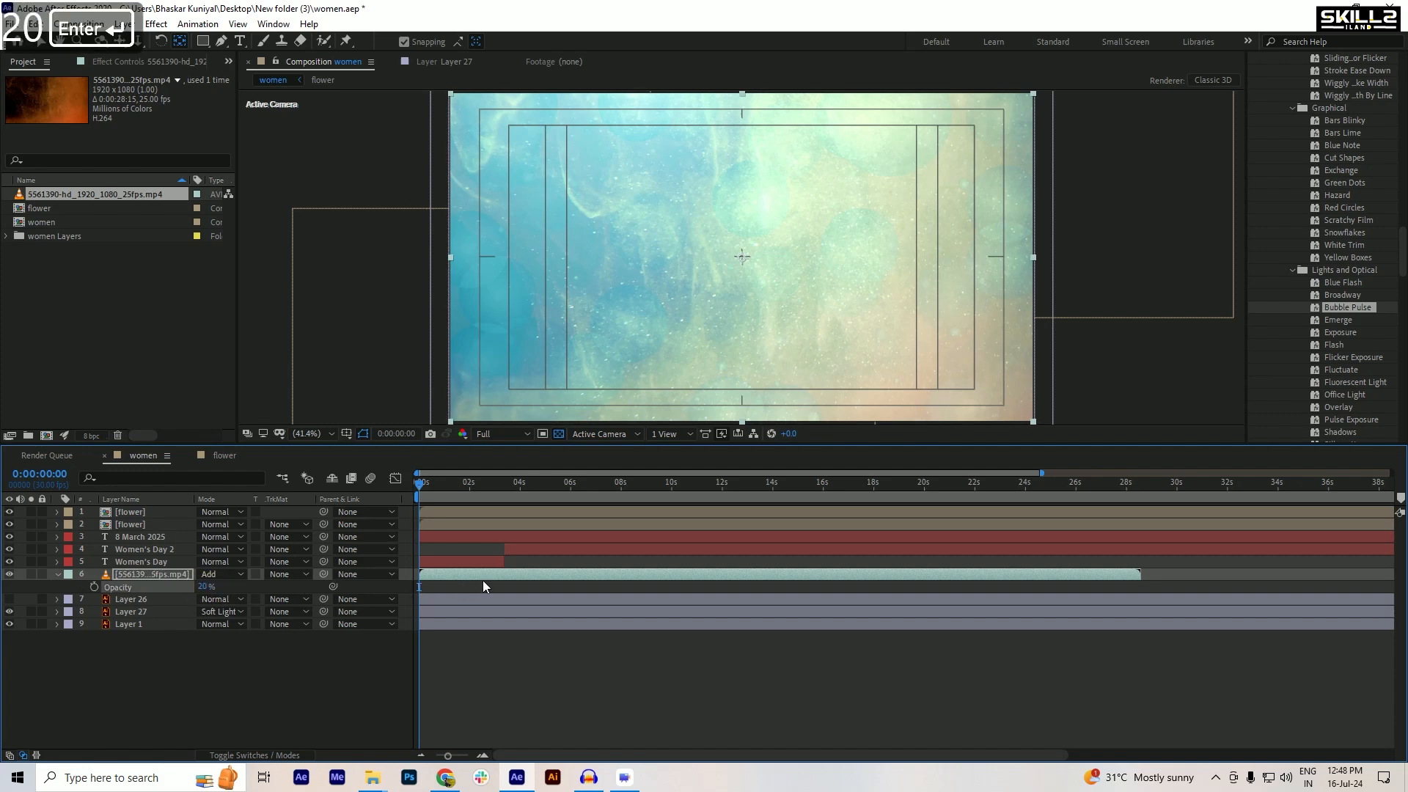
key(space)
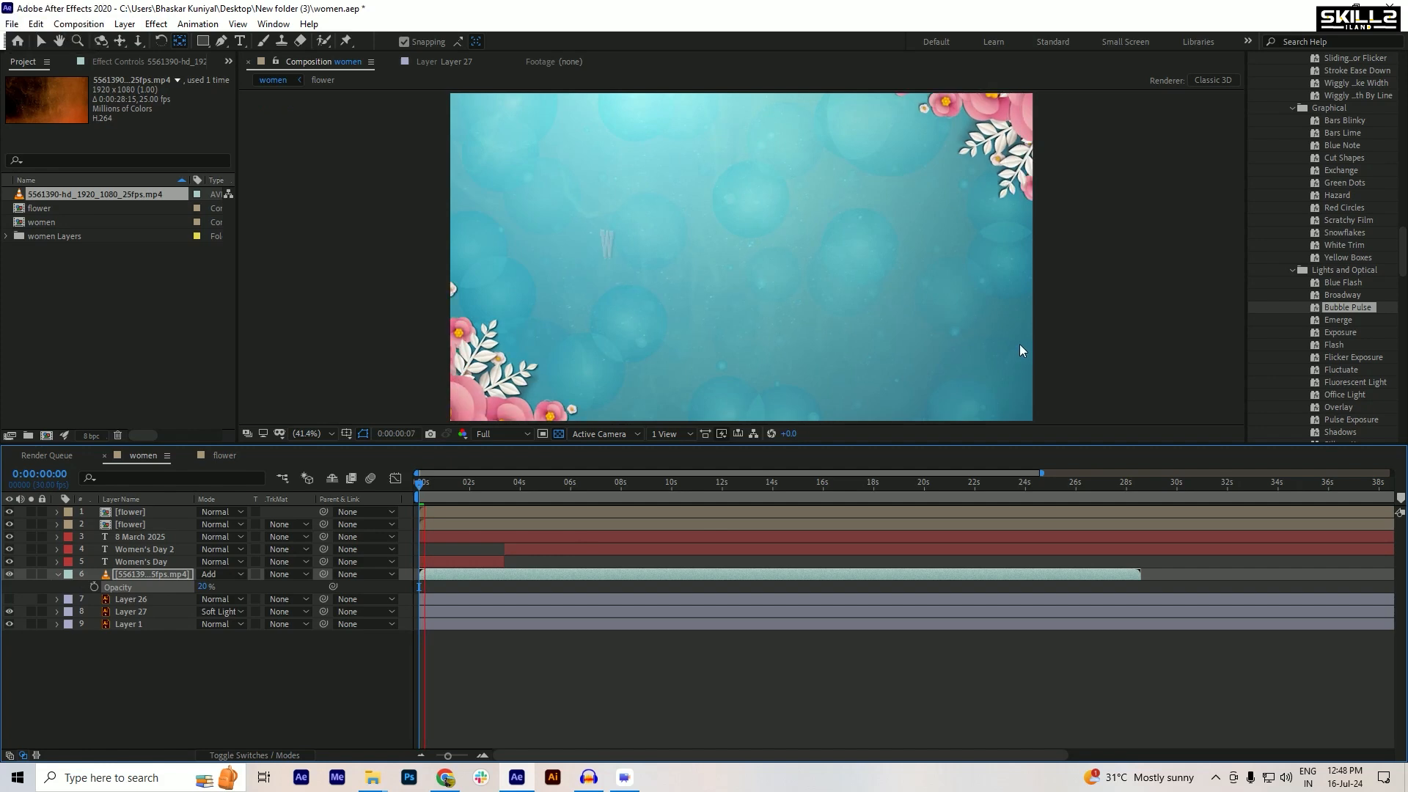
key(ctrl+s)
- Set the gold dust layer's opacity to 15% and inspect the title area up close during playback
click(203, 587)
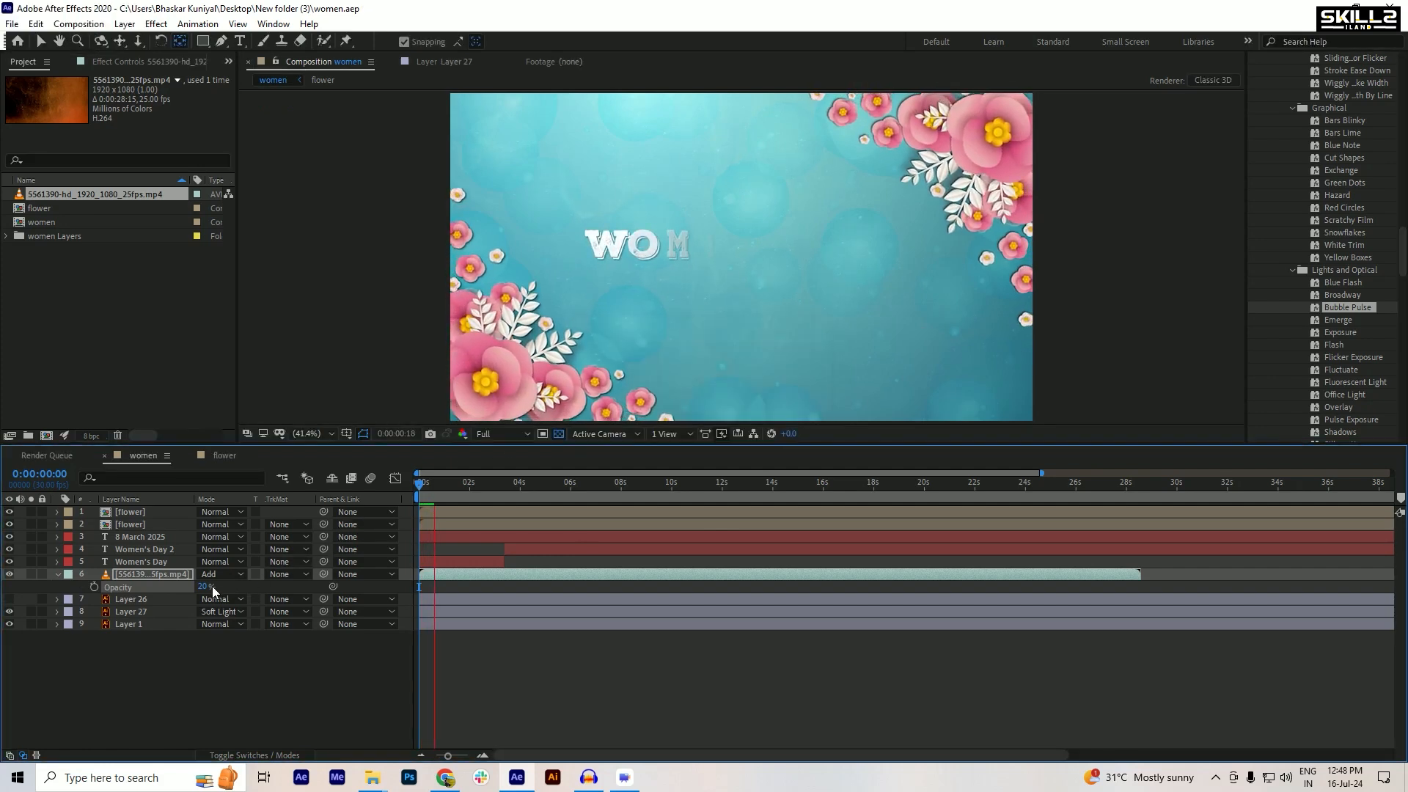
text(15)
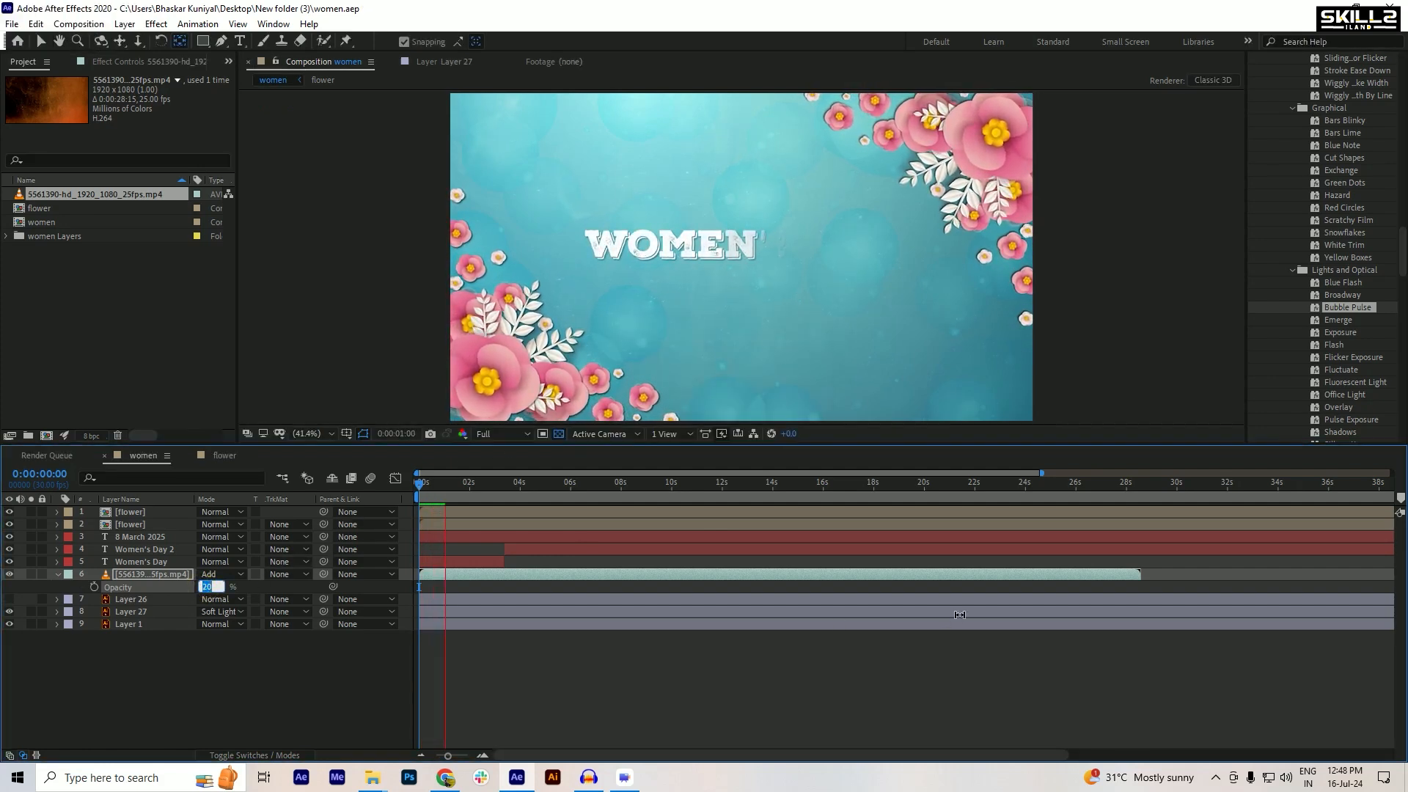
key(Return)
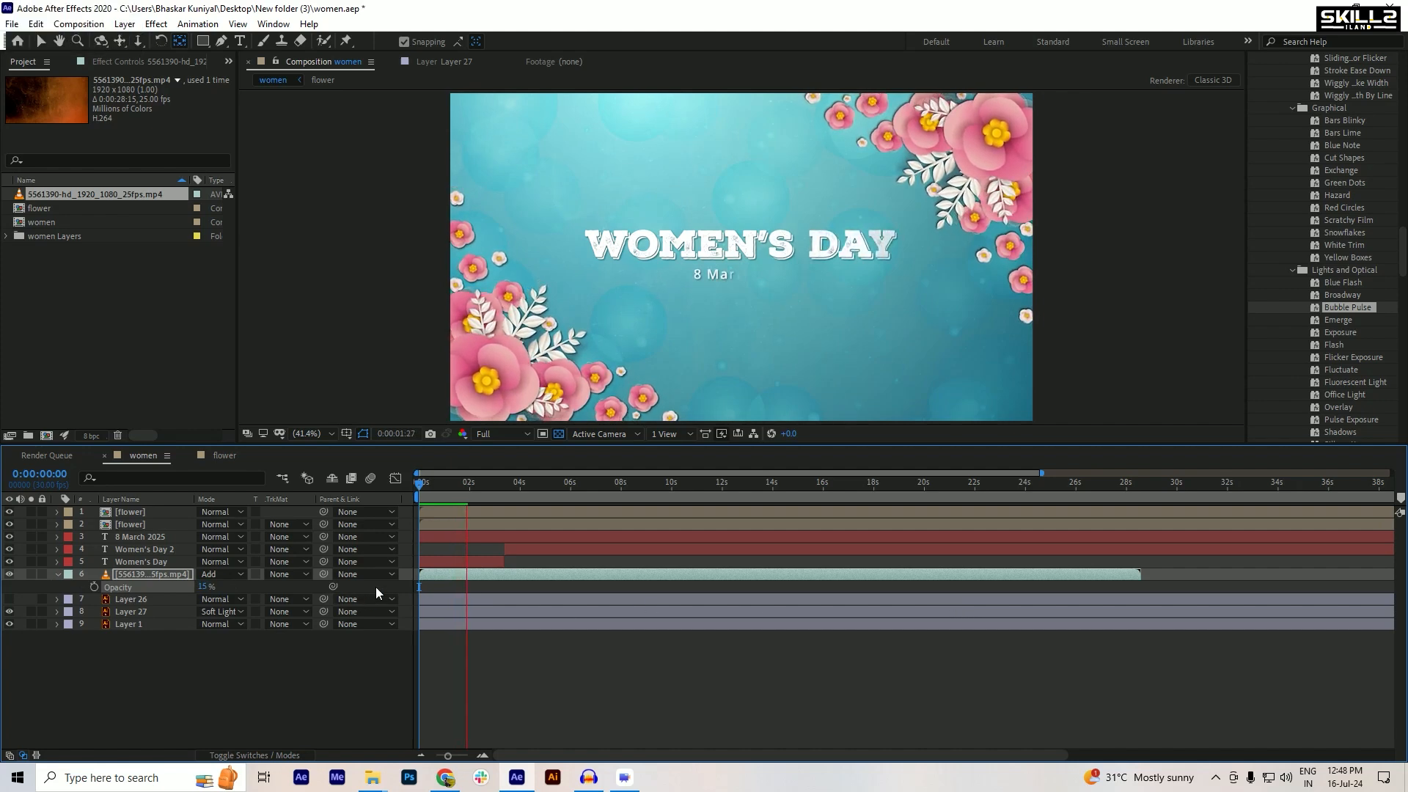
scroll(759, 270, up, 1)
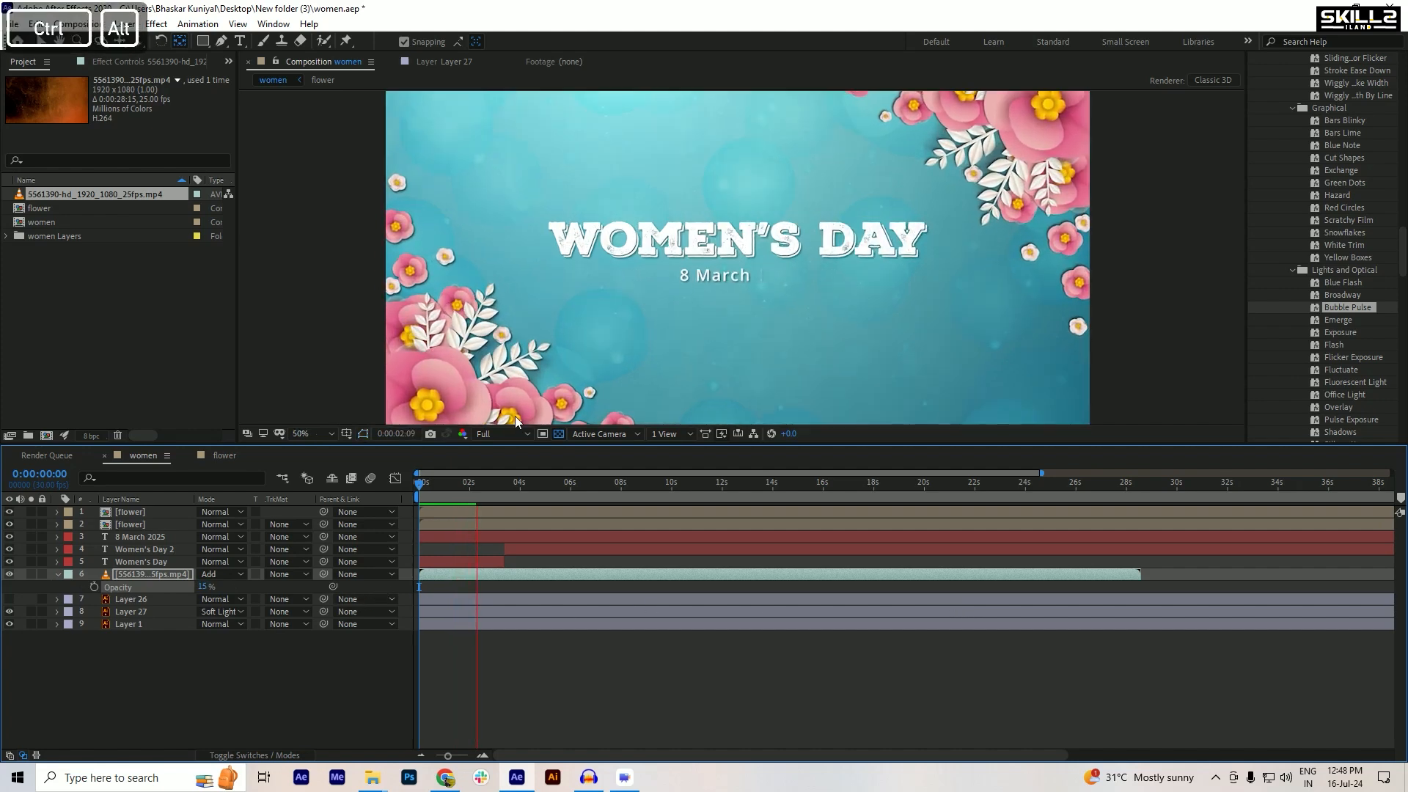
scroll(686, 234, up, 2)
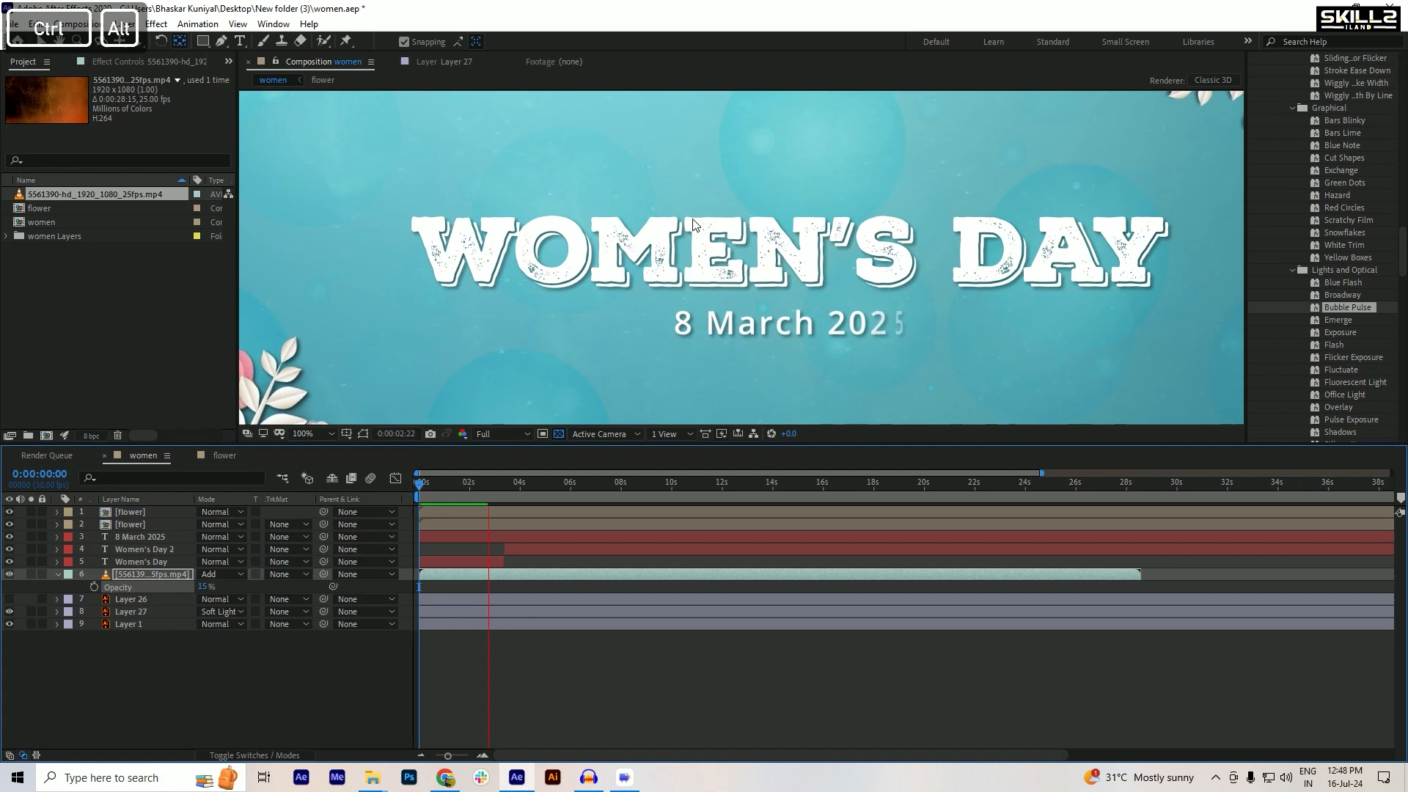
- Set the gold dust video layer's opacity to 10%
click(203, 587)
text(10)
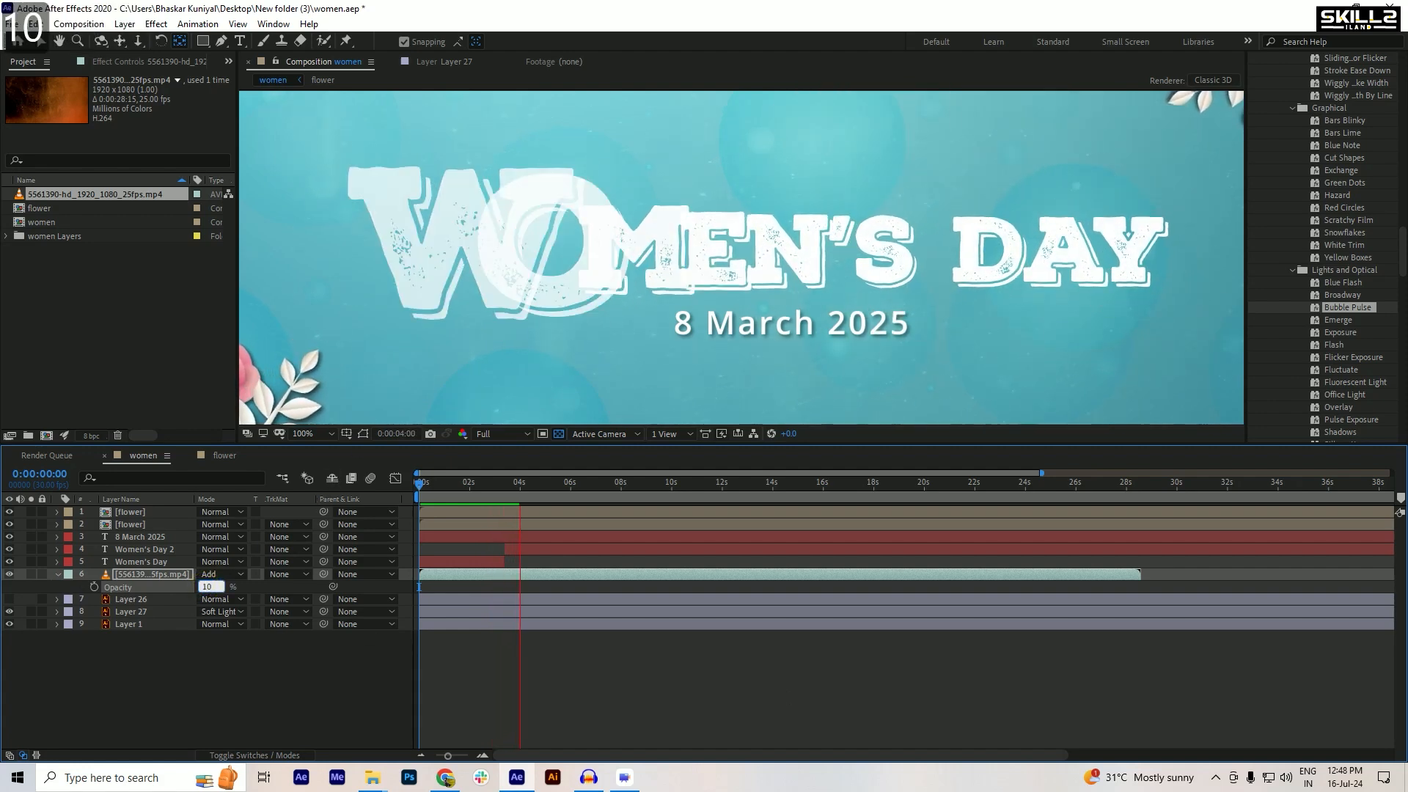
key(Return)
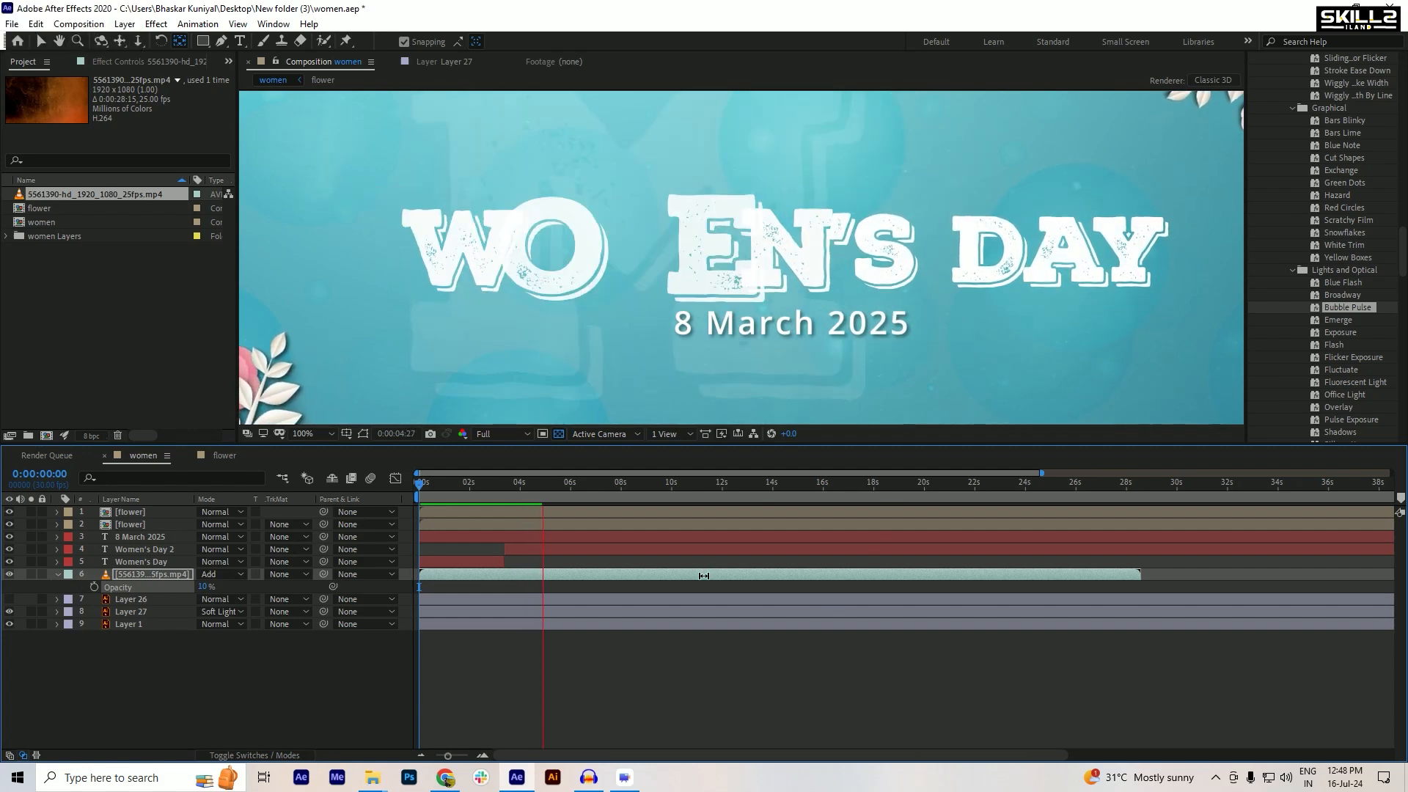
- Shift the gold dust video layer about 5.5 seconds earlier so it ends near 23 s, preview it and save the project
key(v)
drag(727, 570, 586, 576)
key(space)
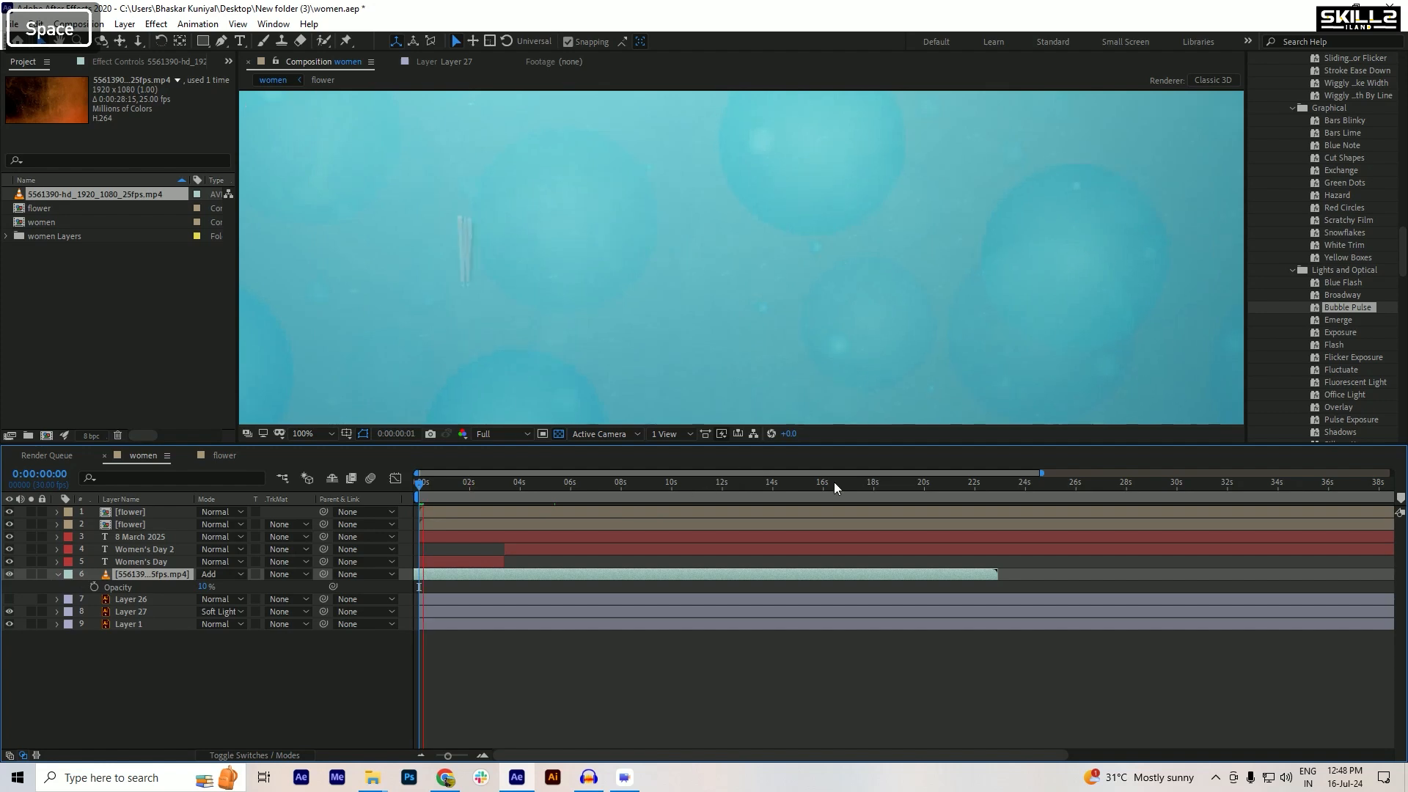
key(ctrl+s)
scroll(678, 213, down, 1)
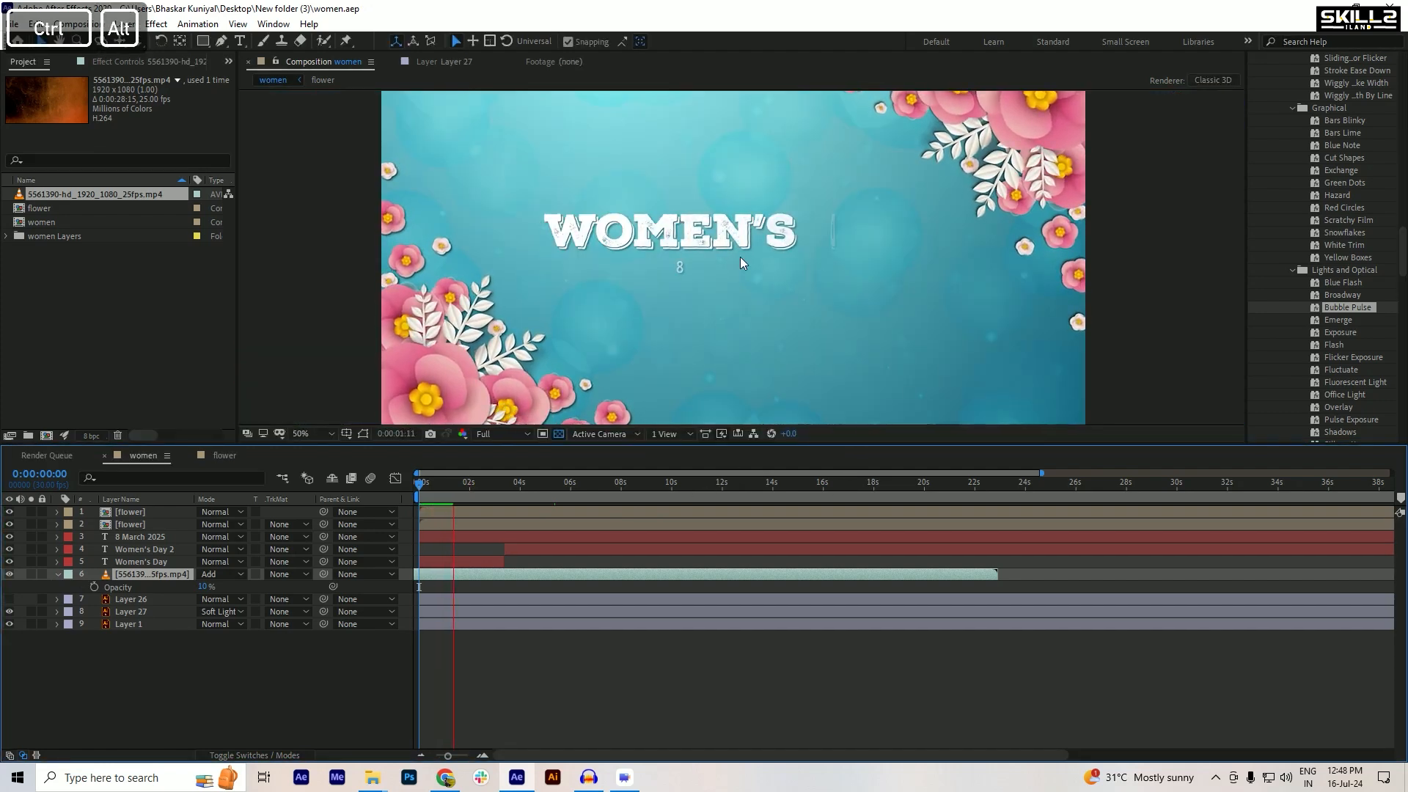
scroll(741, 257, down, 1)
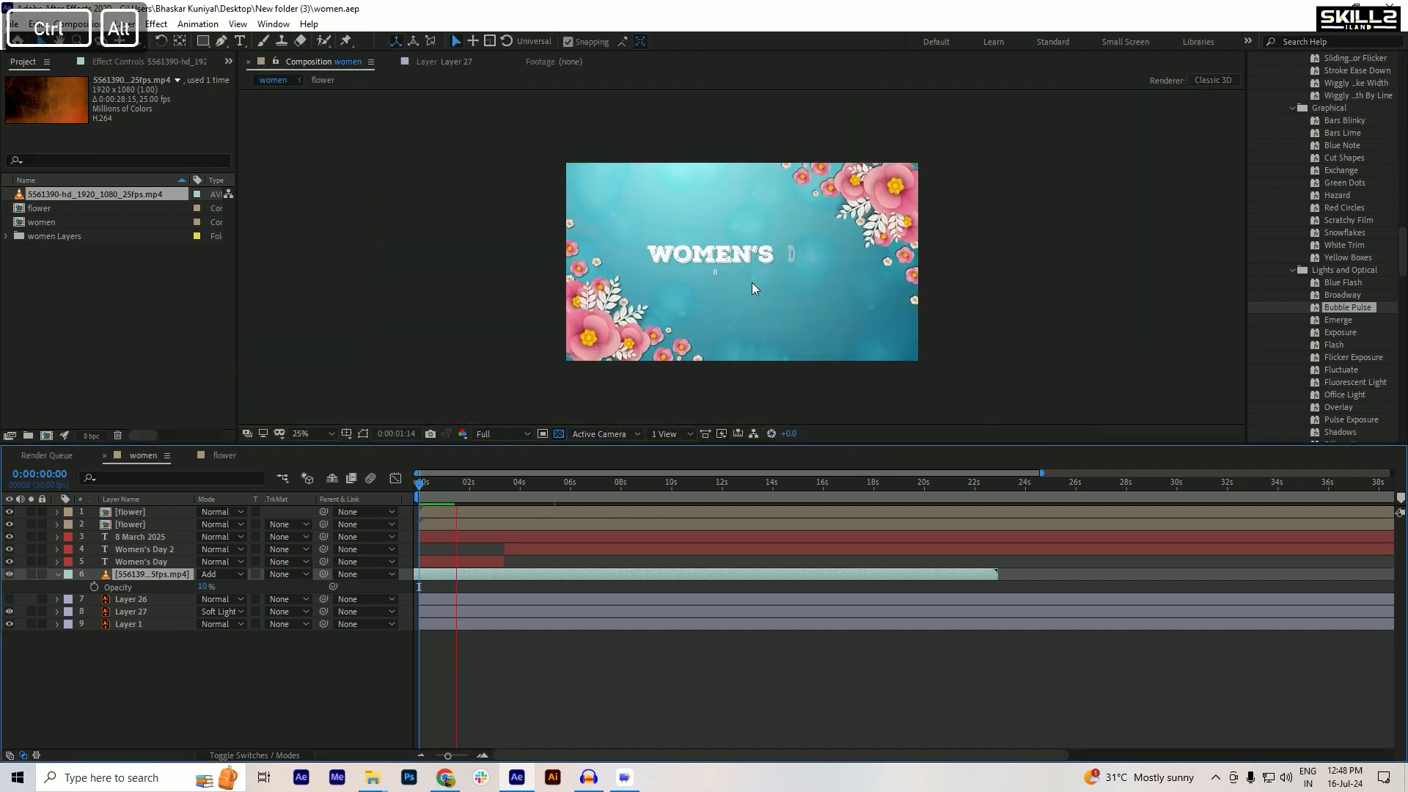
- Move the current time to 0:00:01:25 and add a black 1920 x 1080 px solid layer to the women composition
click(57, 575)
click(117, 662)
right_click(121, 666)
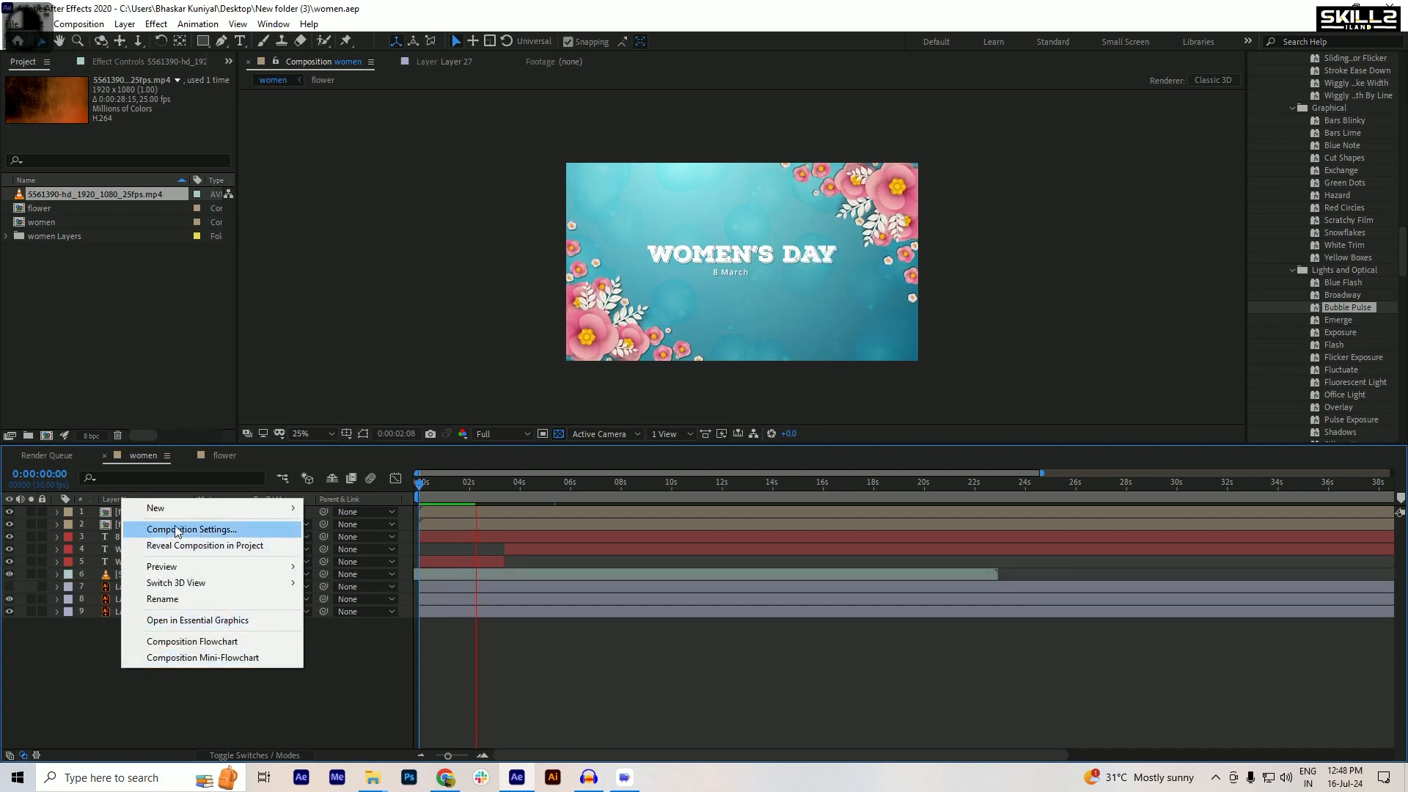
mouse_move(180, 510)
click(485, 503)
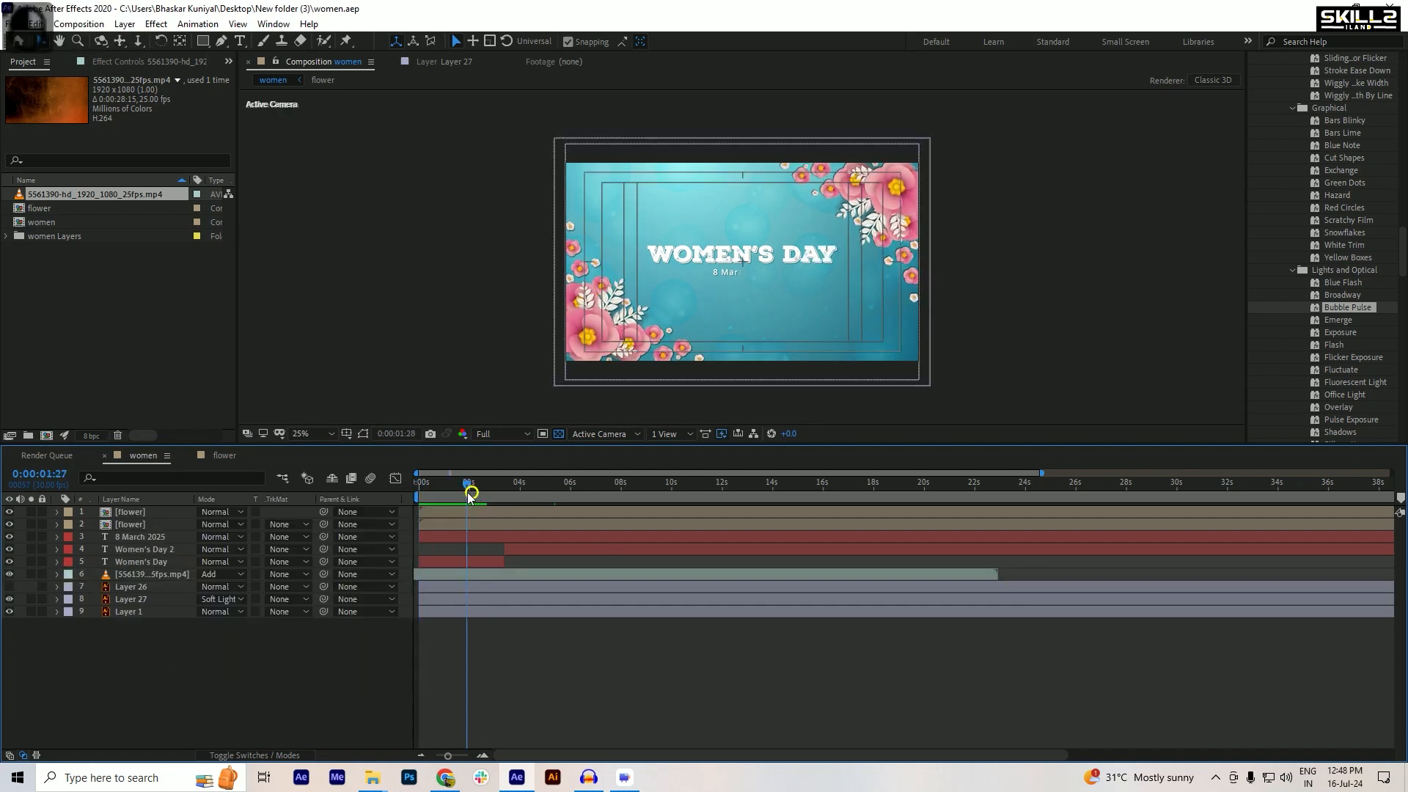
right_click(151, 696)
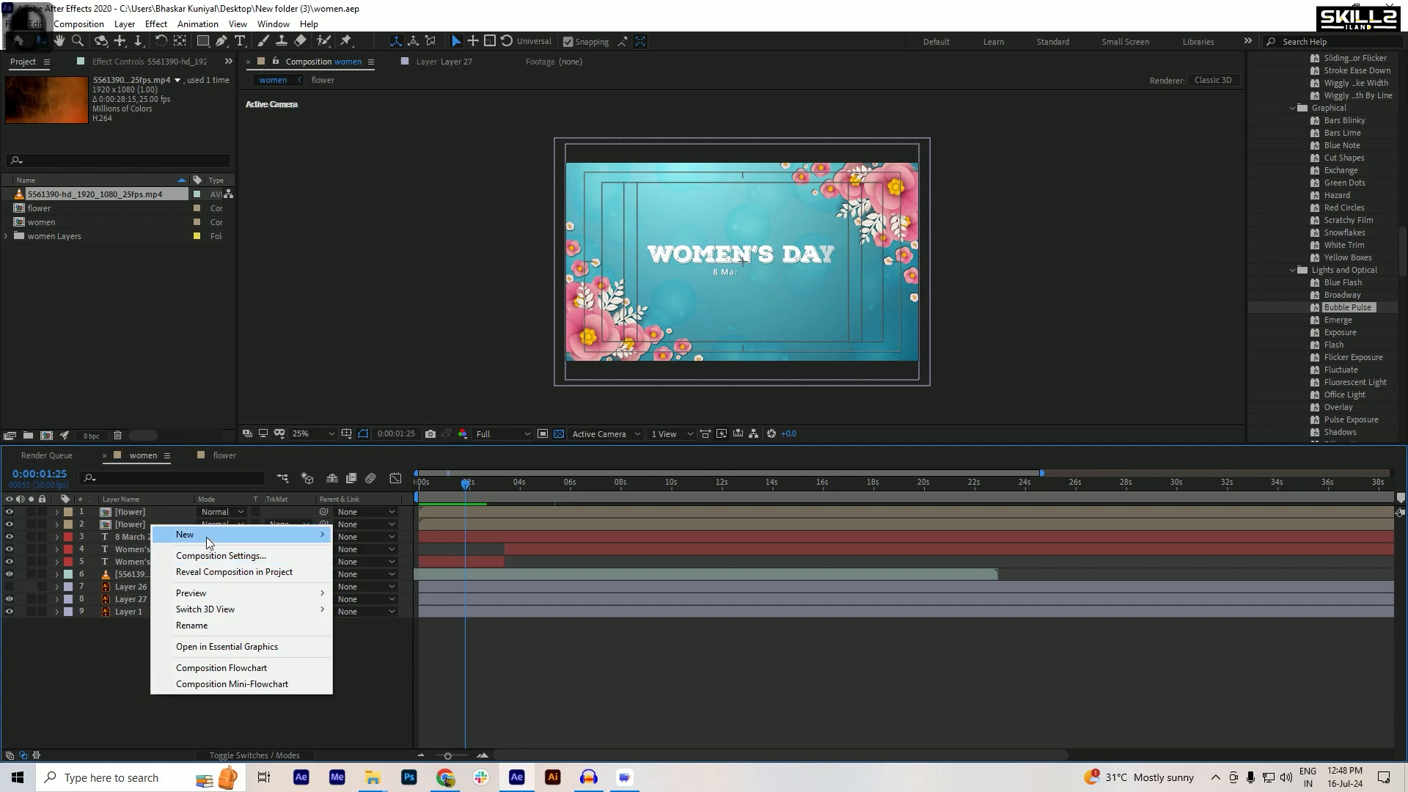
mouse_move(187, 535)
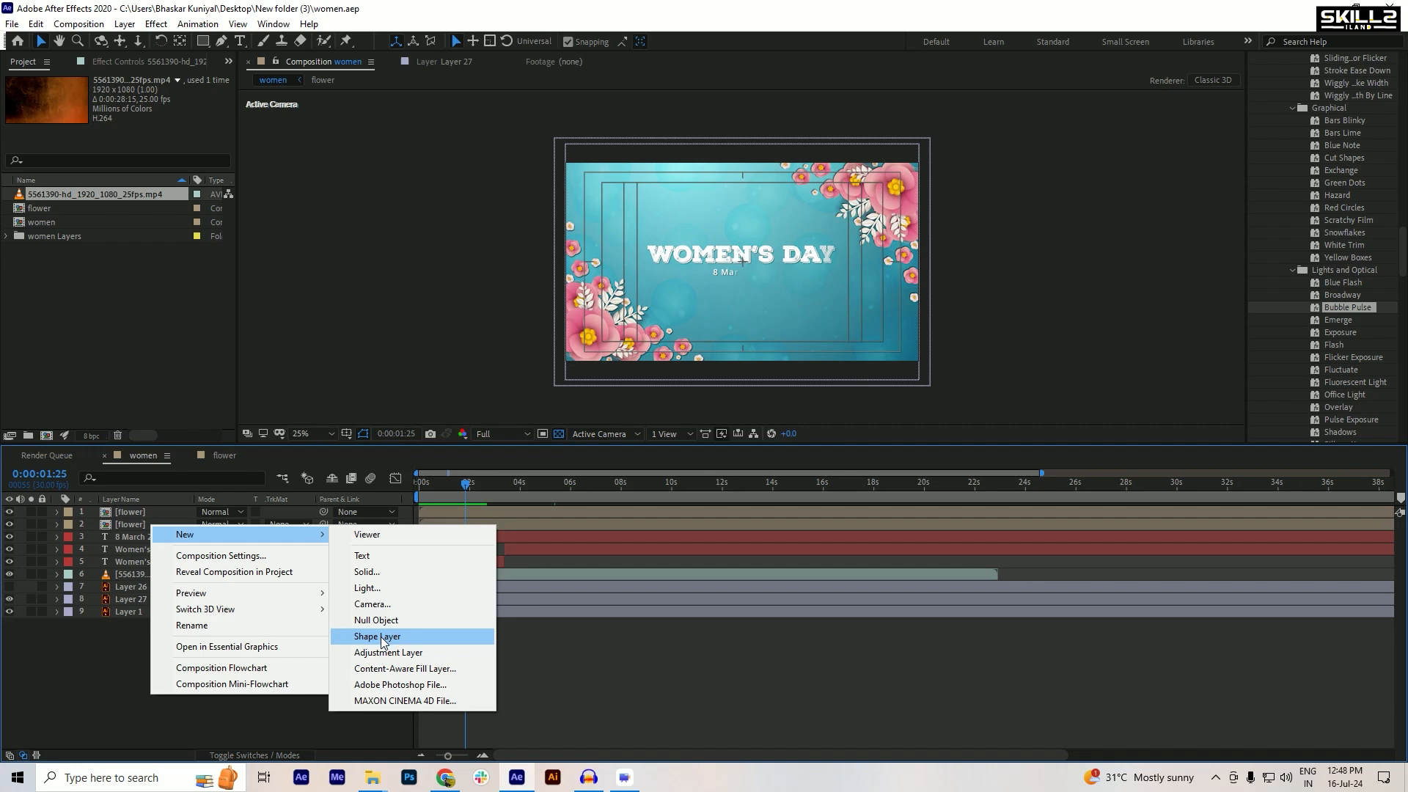
click(380, 573)
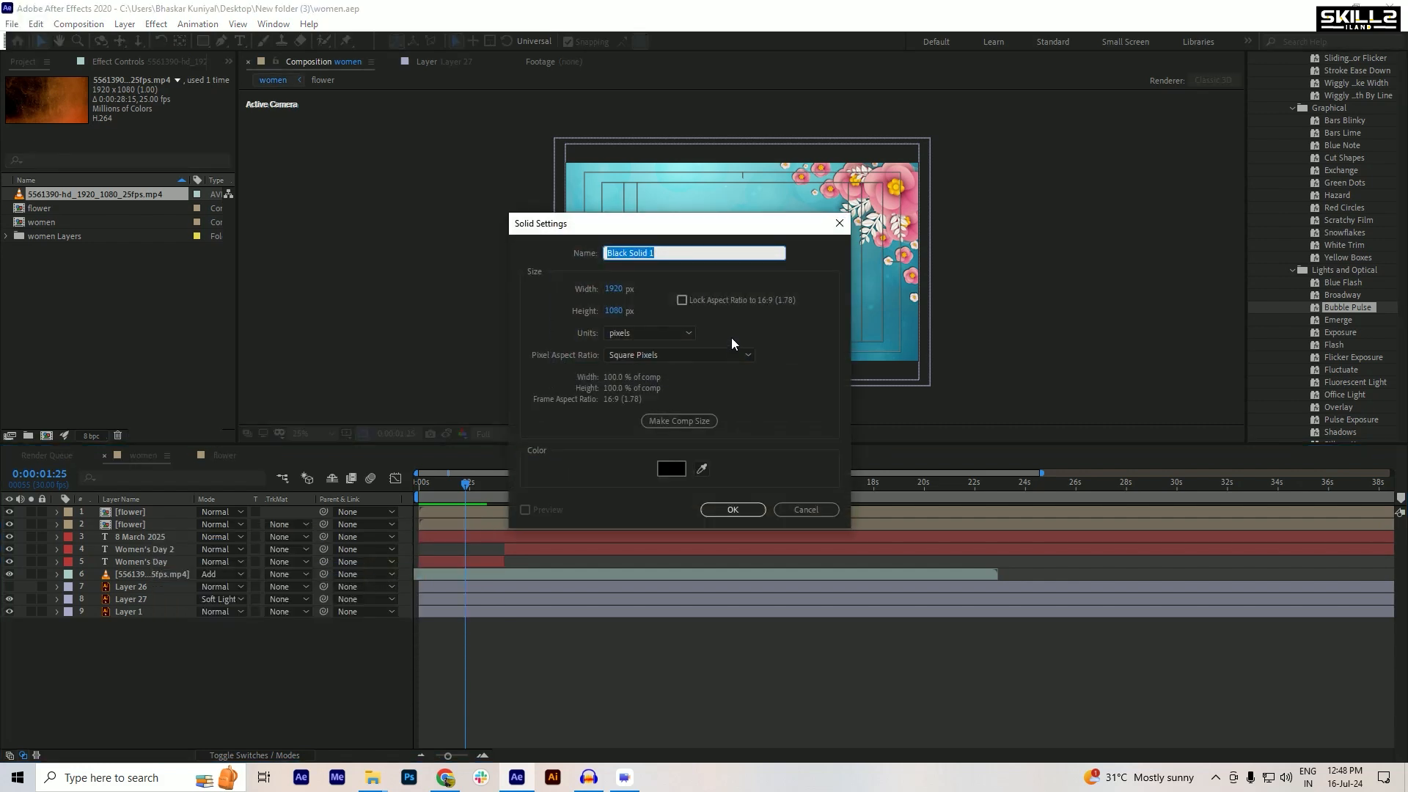
click(732, 510)
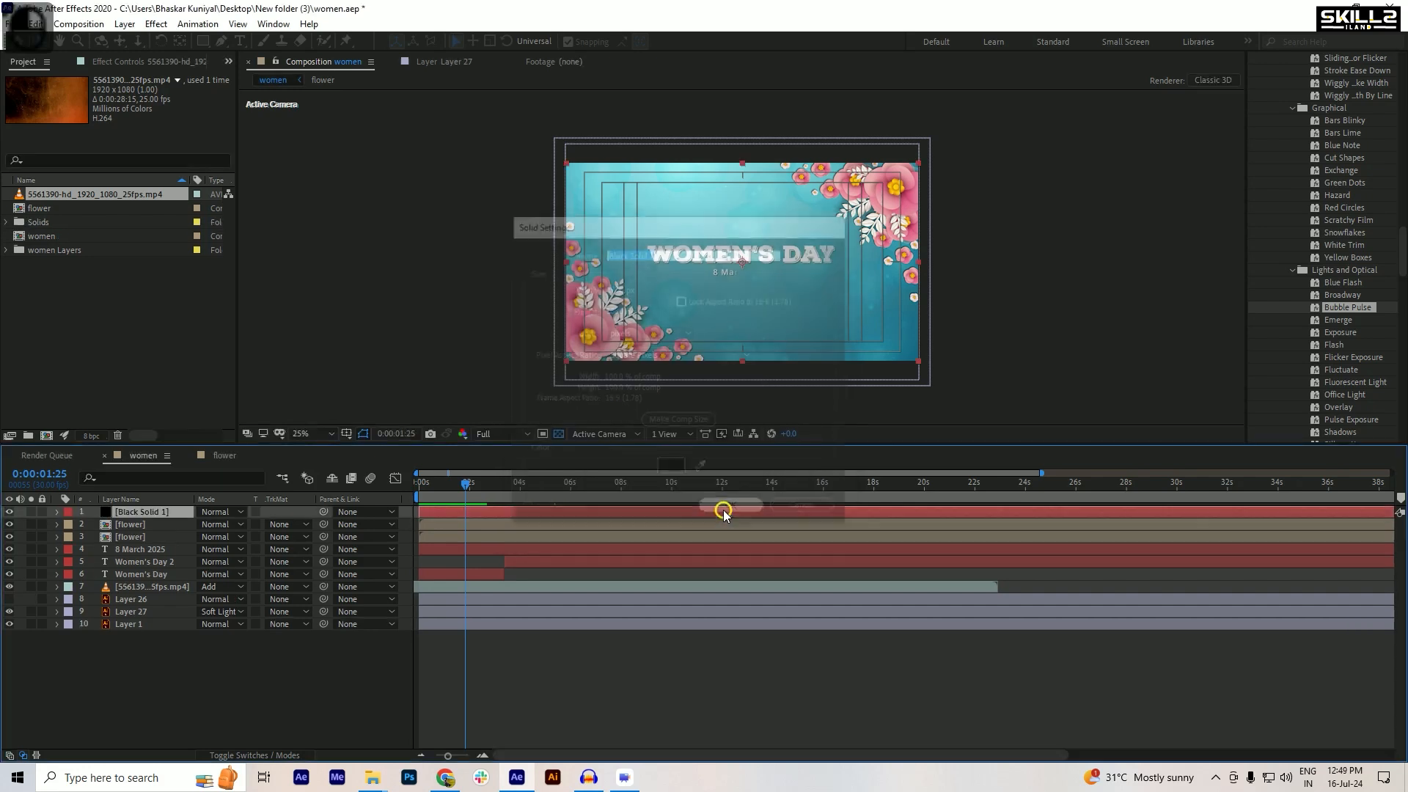
- Search the effects for "particl" and apply CC Particle World to the black solid
scroll(1294, 151, up, 15)
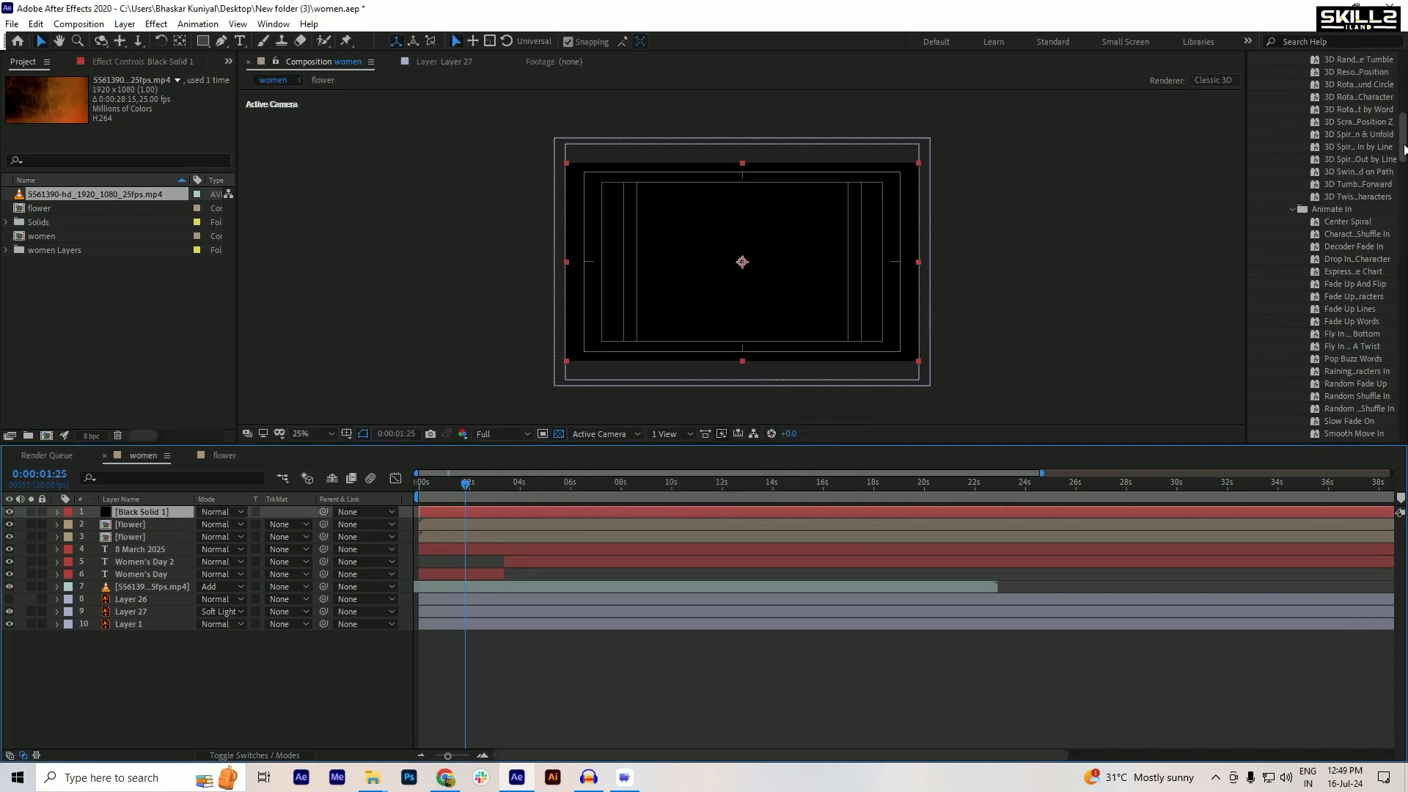
scroll(1402, 147, up, 10)
click(1314, 122)
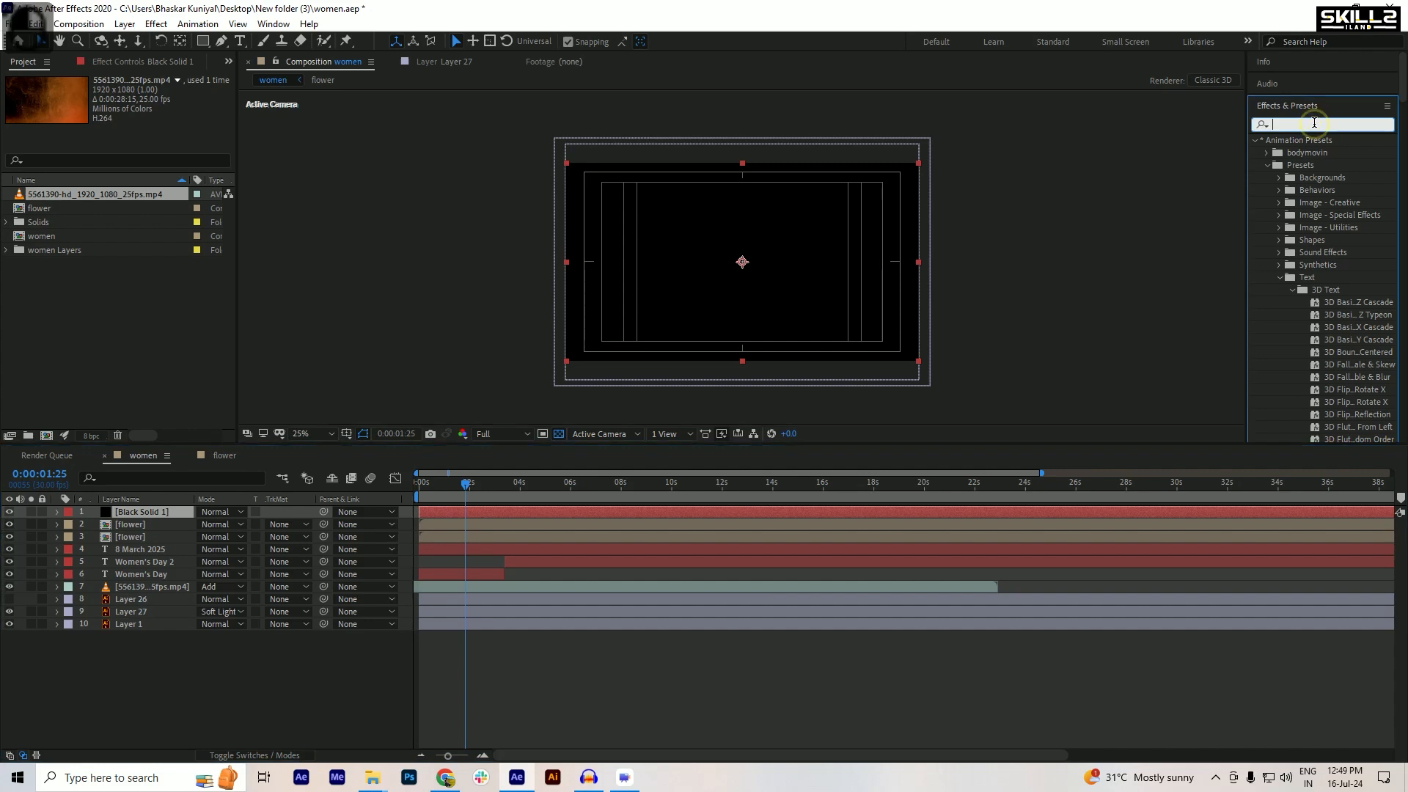
text(par)
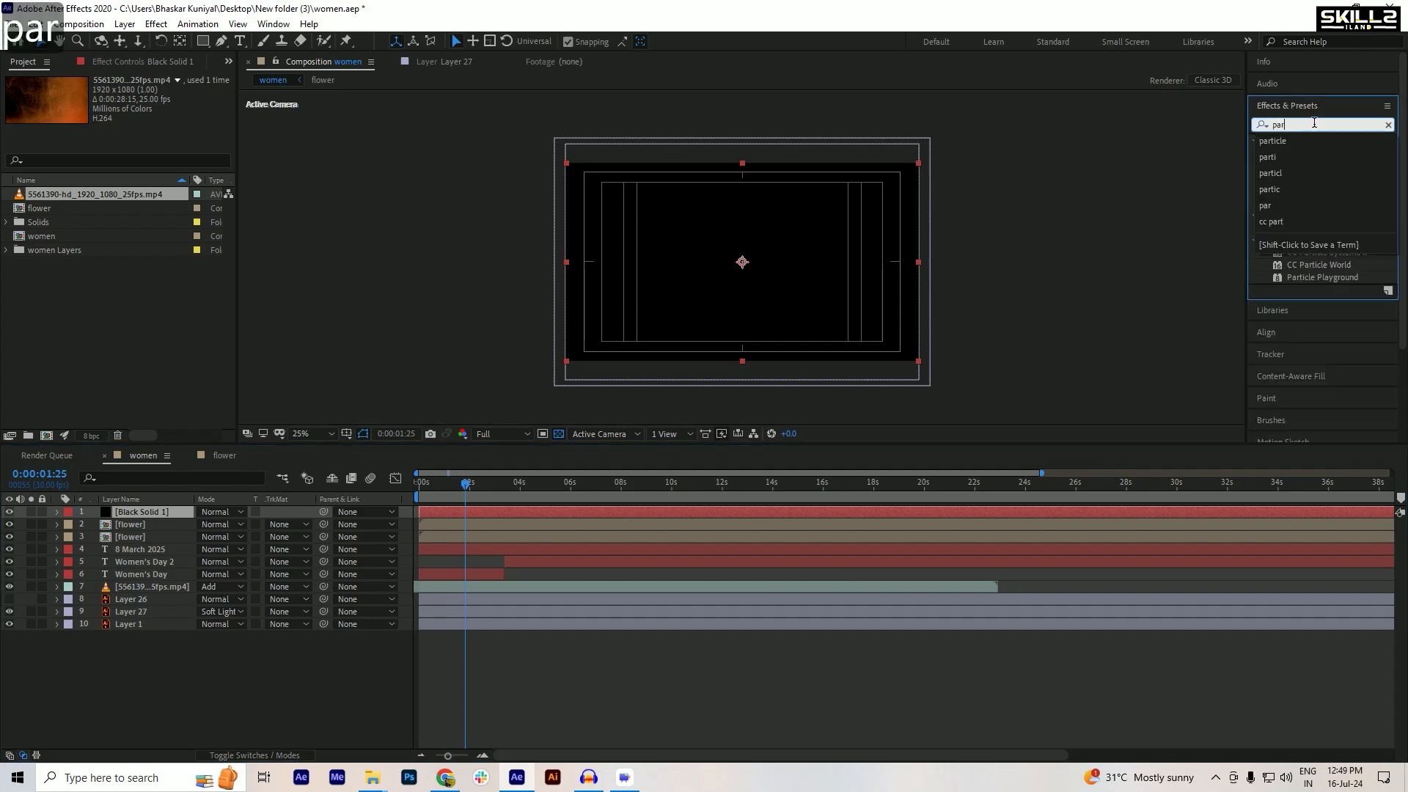
text(ticl)
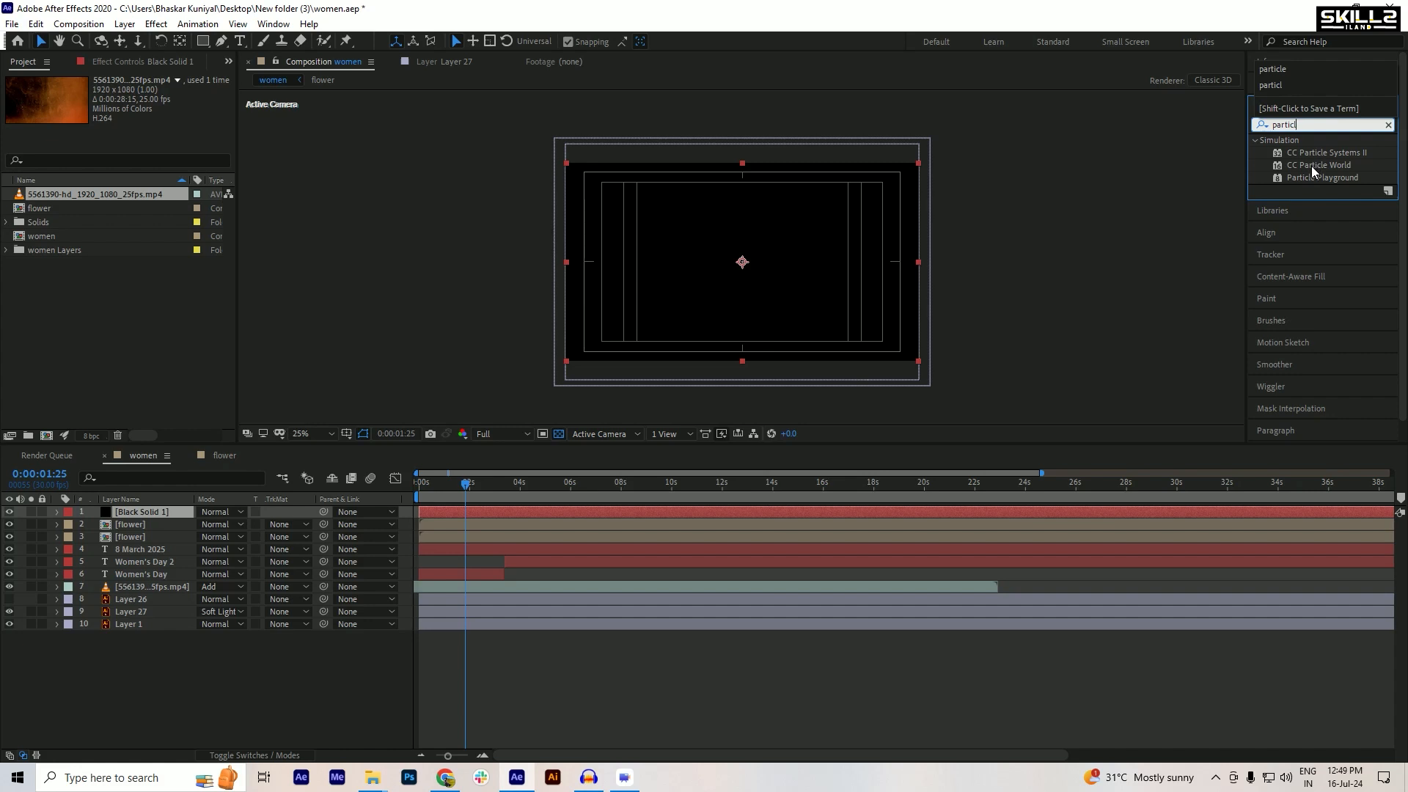
drag(1321, 164, 822, 161)
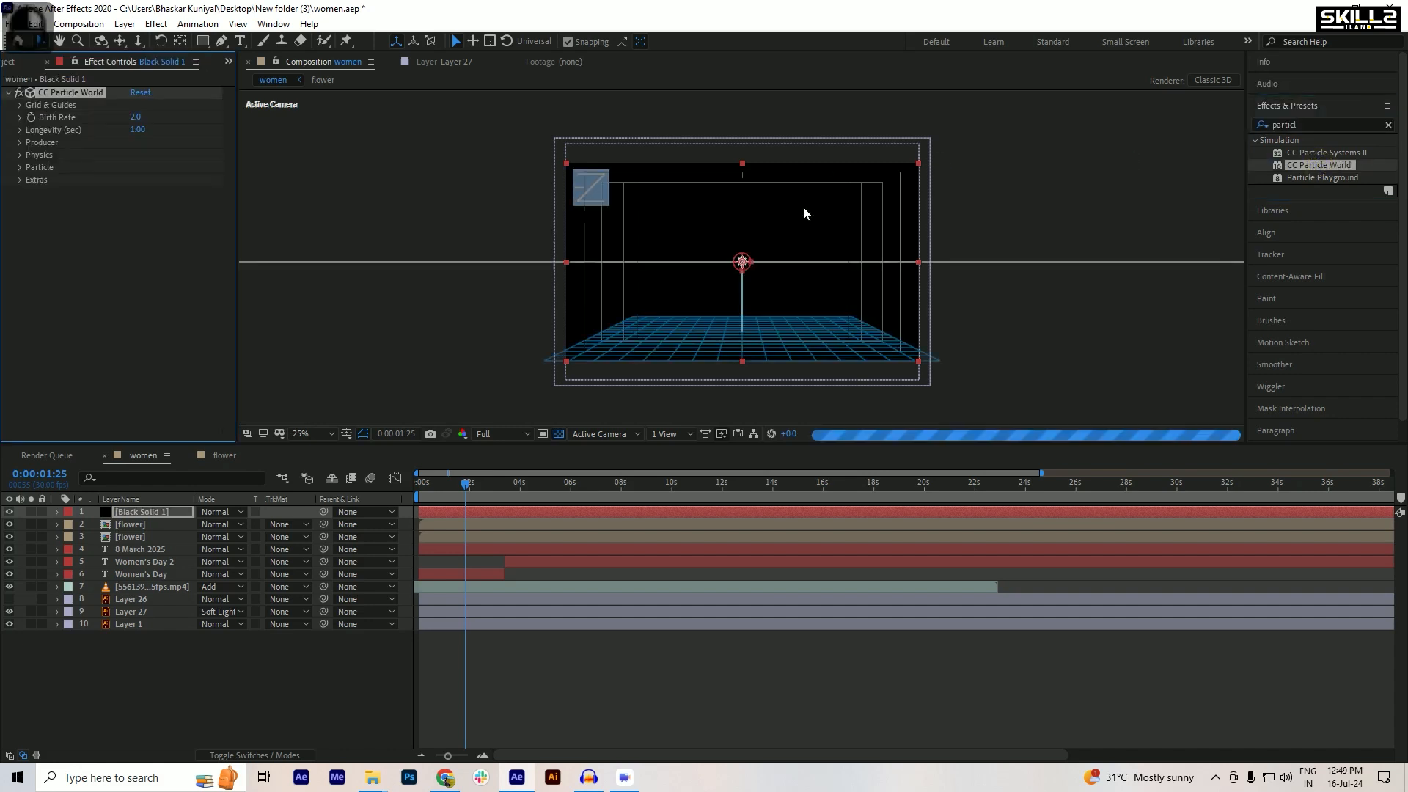
scroll(787, 270, up, 2)
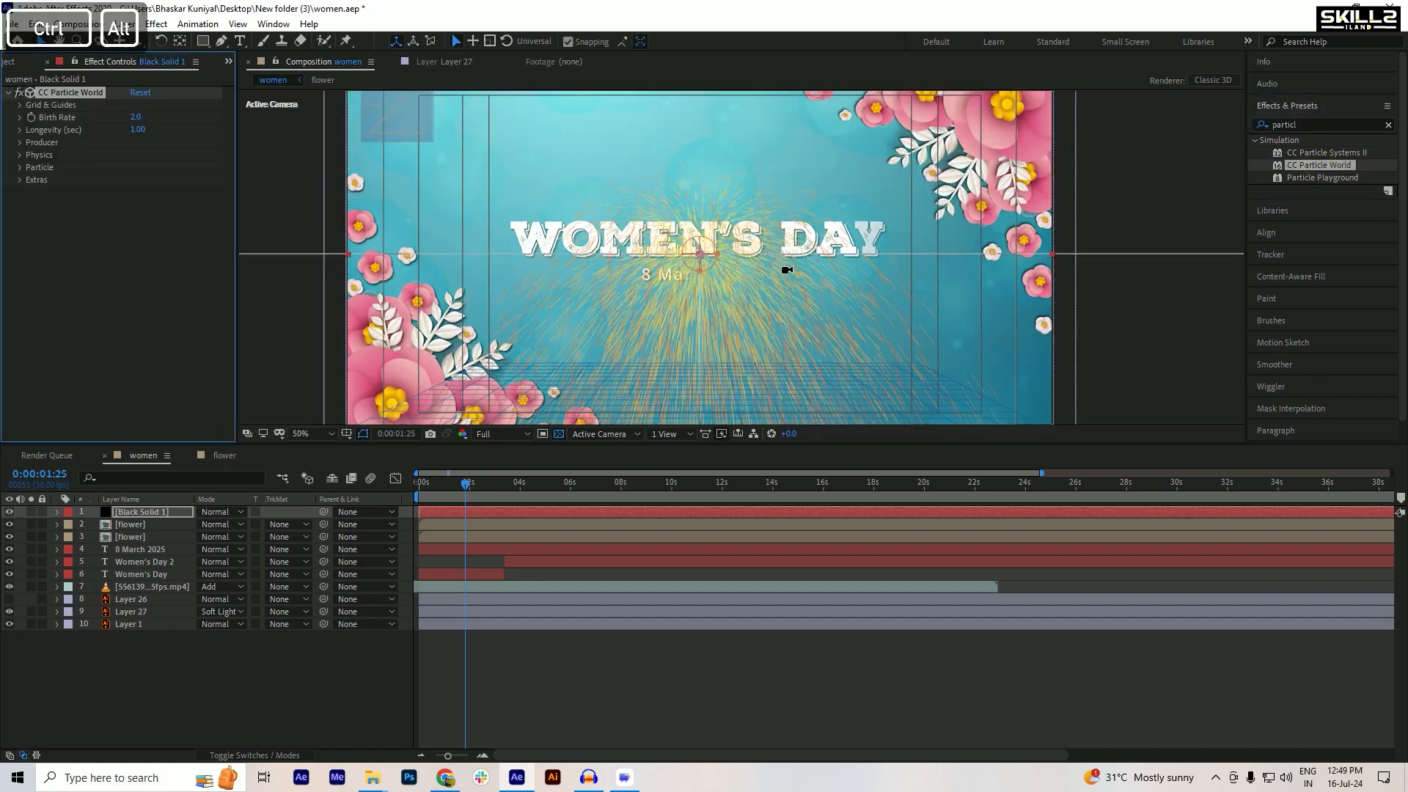
- Expand the Longevity, Producer and Physics settings of CC Particle World and set the Physics animation to Direction Axis
click(19, 105)
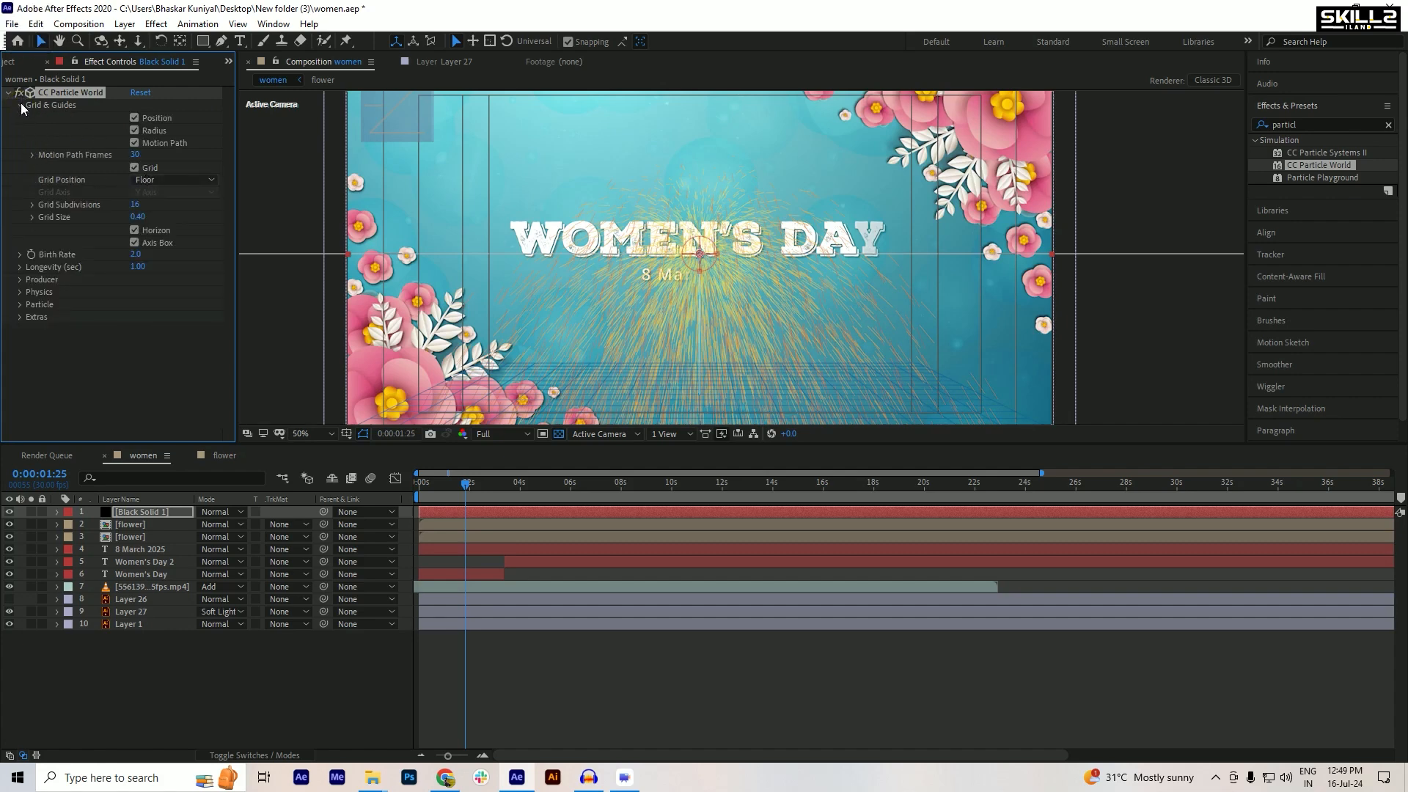
click(22, 106)
click(20, 129)
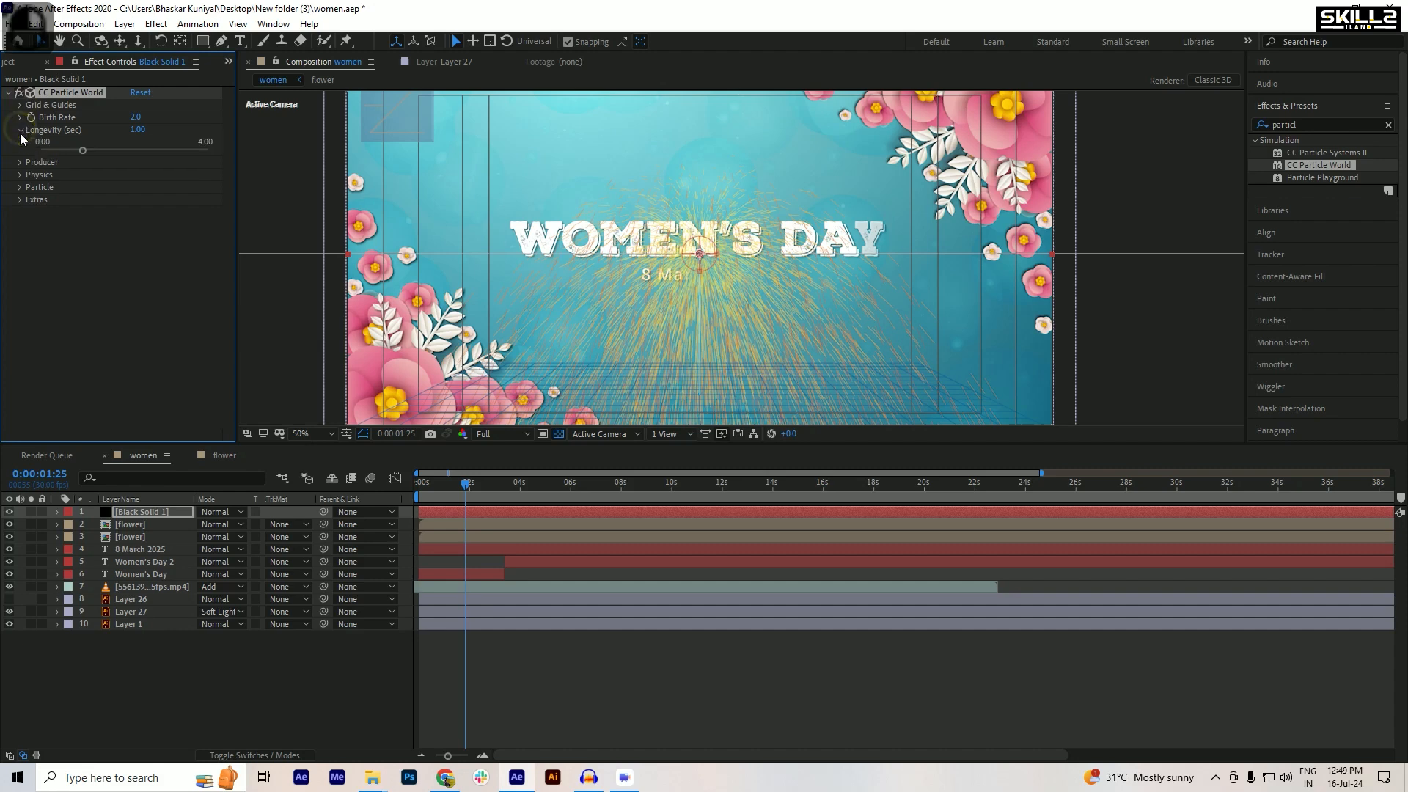
click(21, 161)
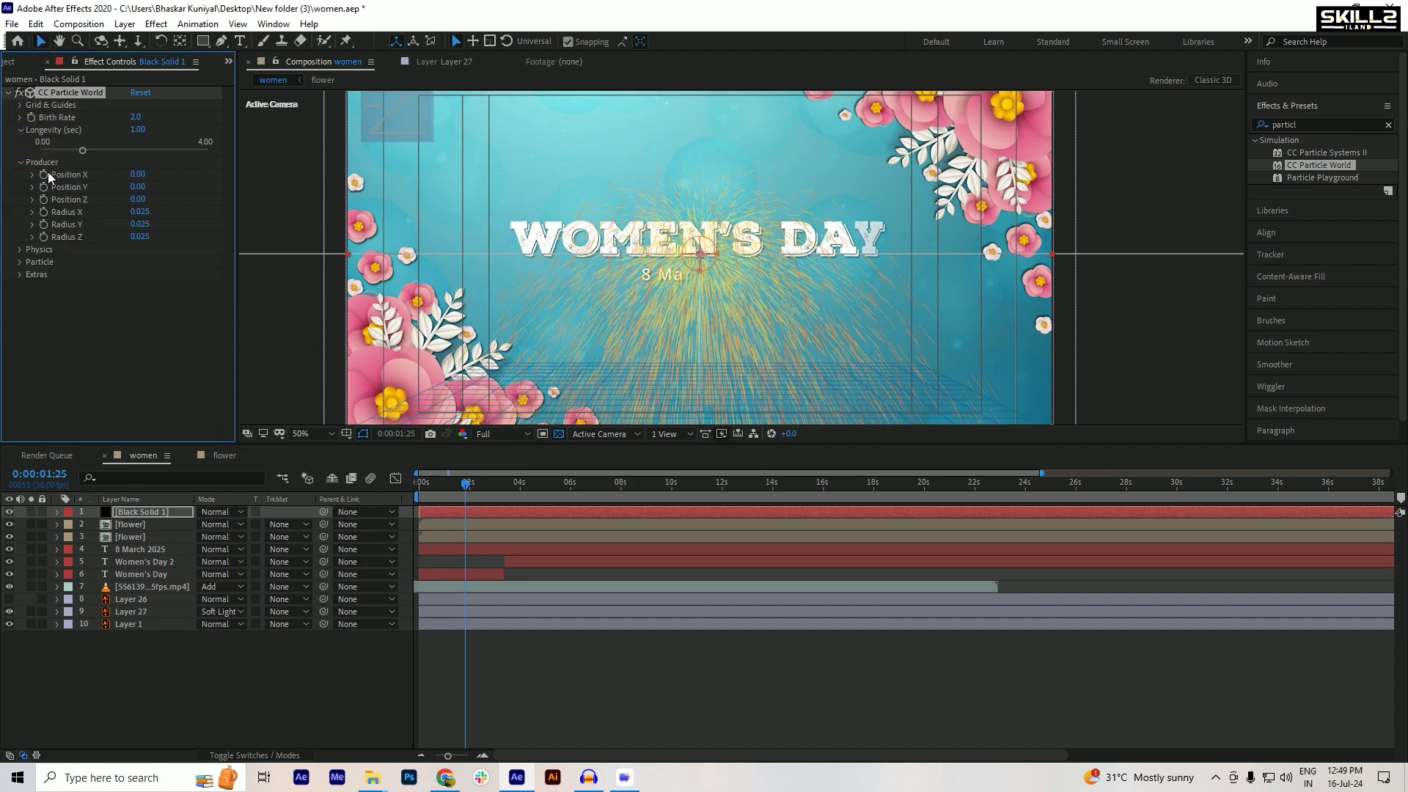
click(21, 250)
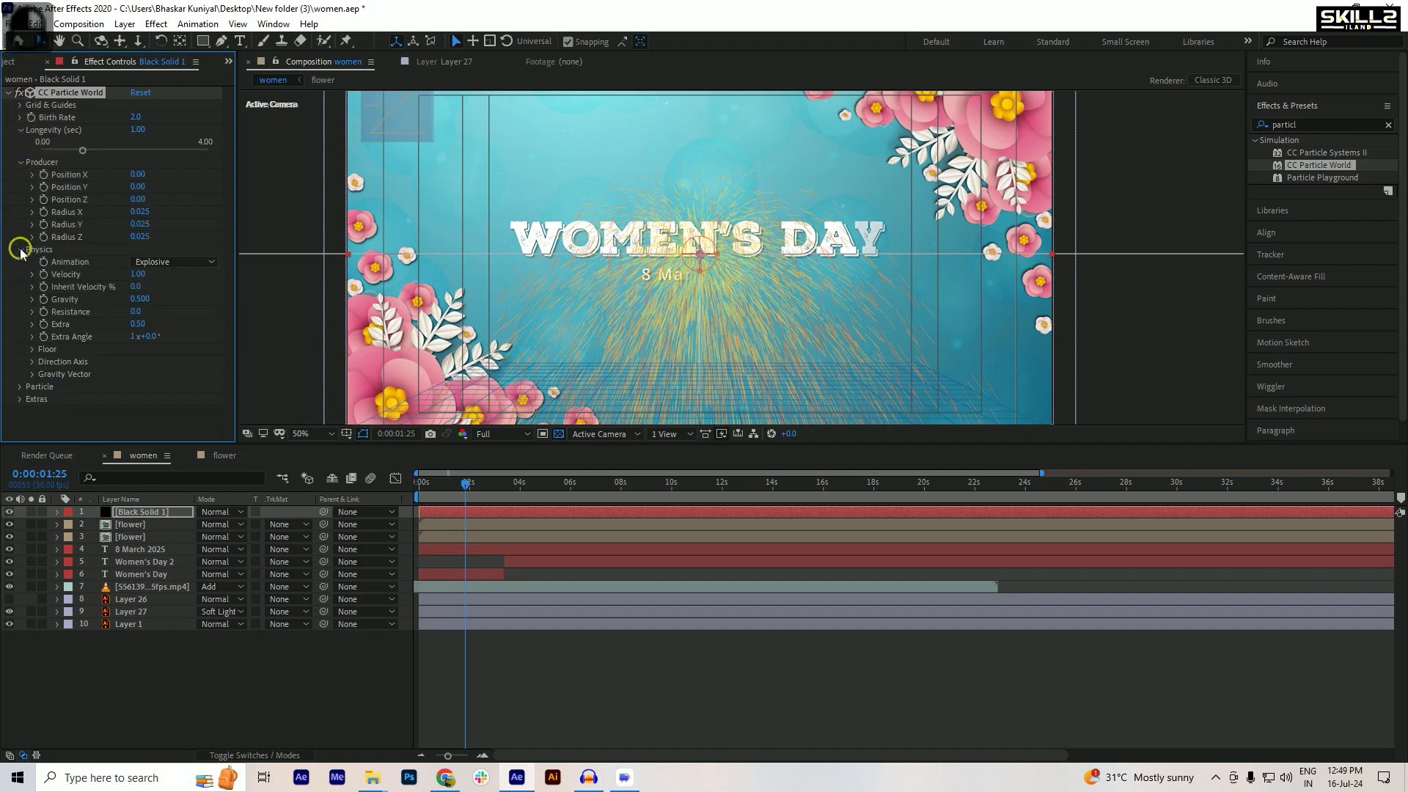
click(153, 261)
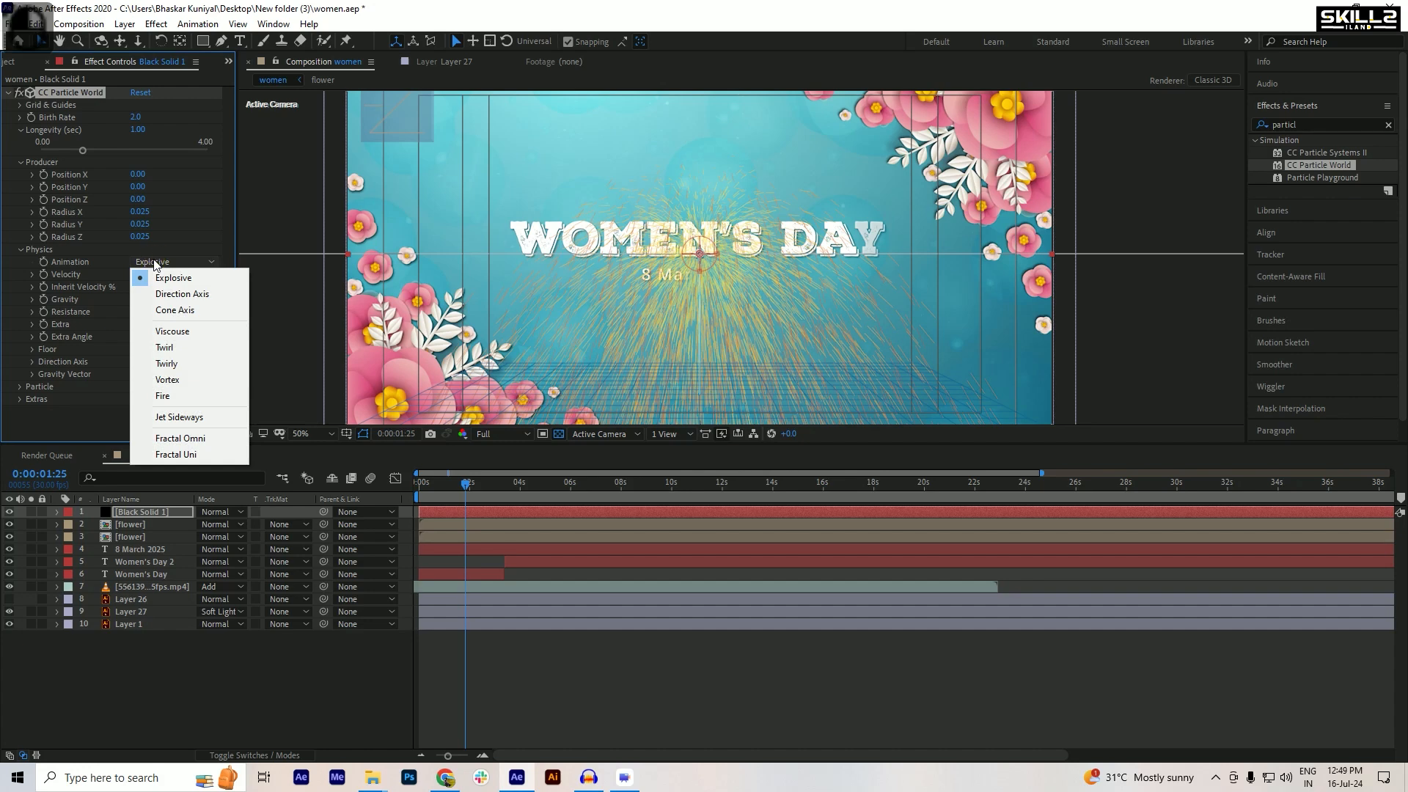
click(182, 293)
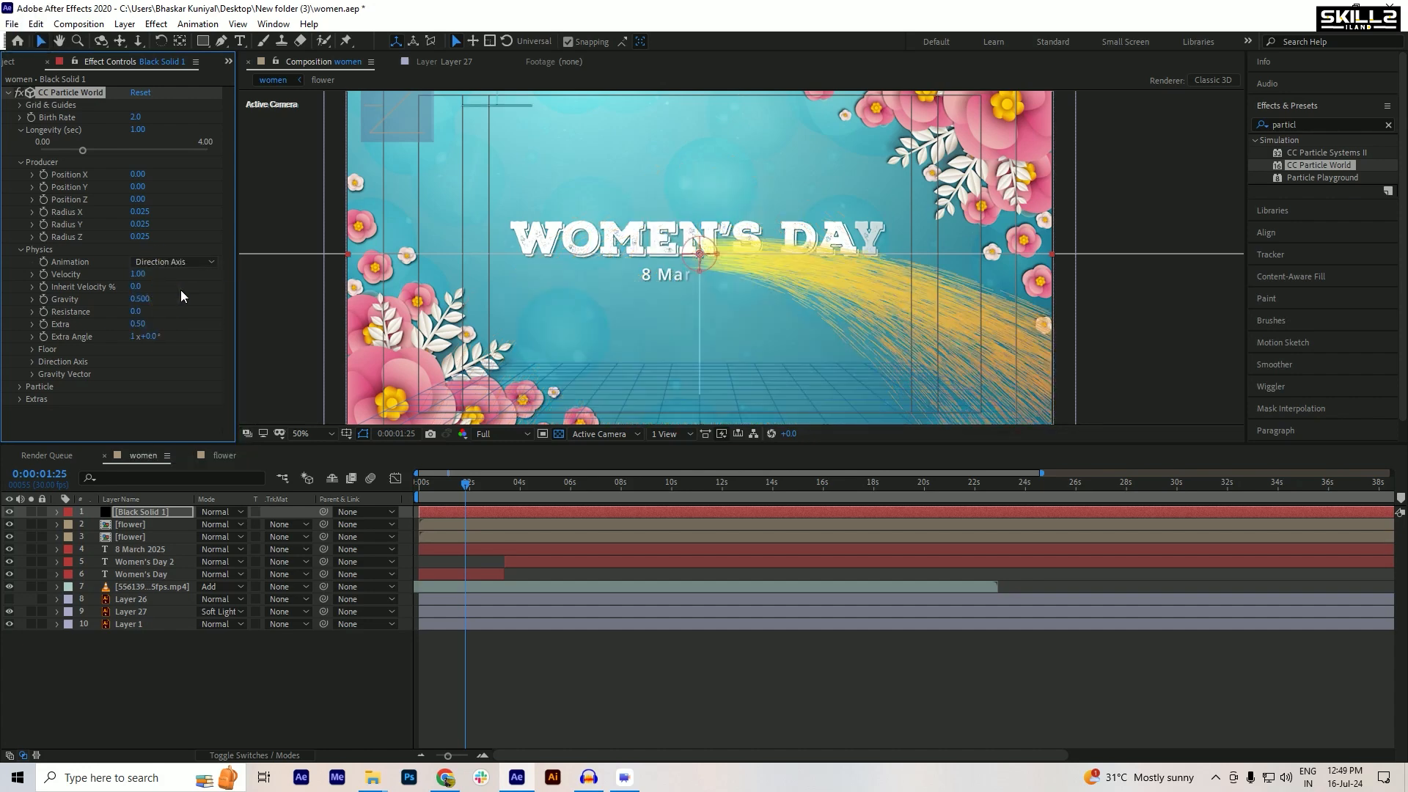
- Set the Physics animation of CC Particle World to Explosive
click(168, 263)
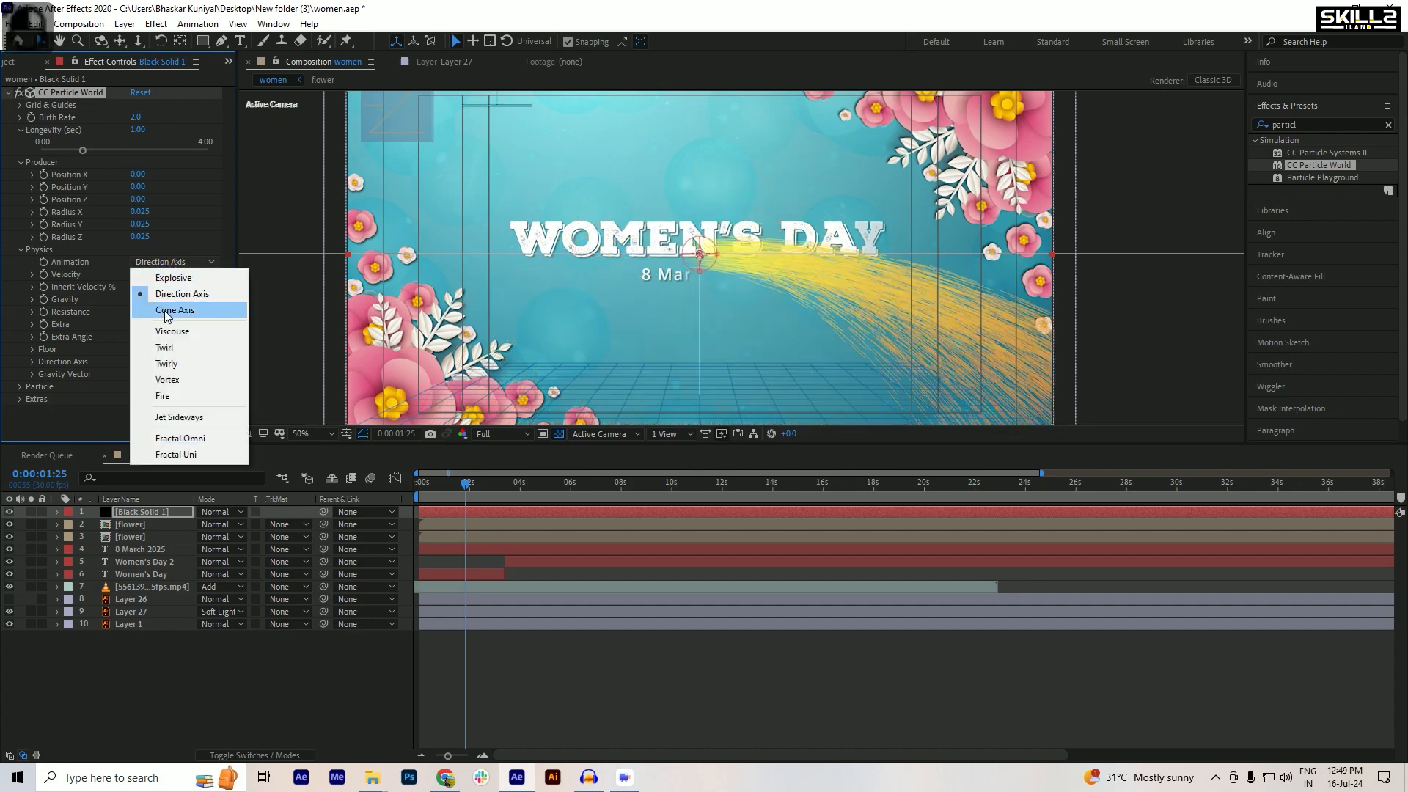
click(165, 311)
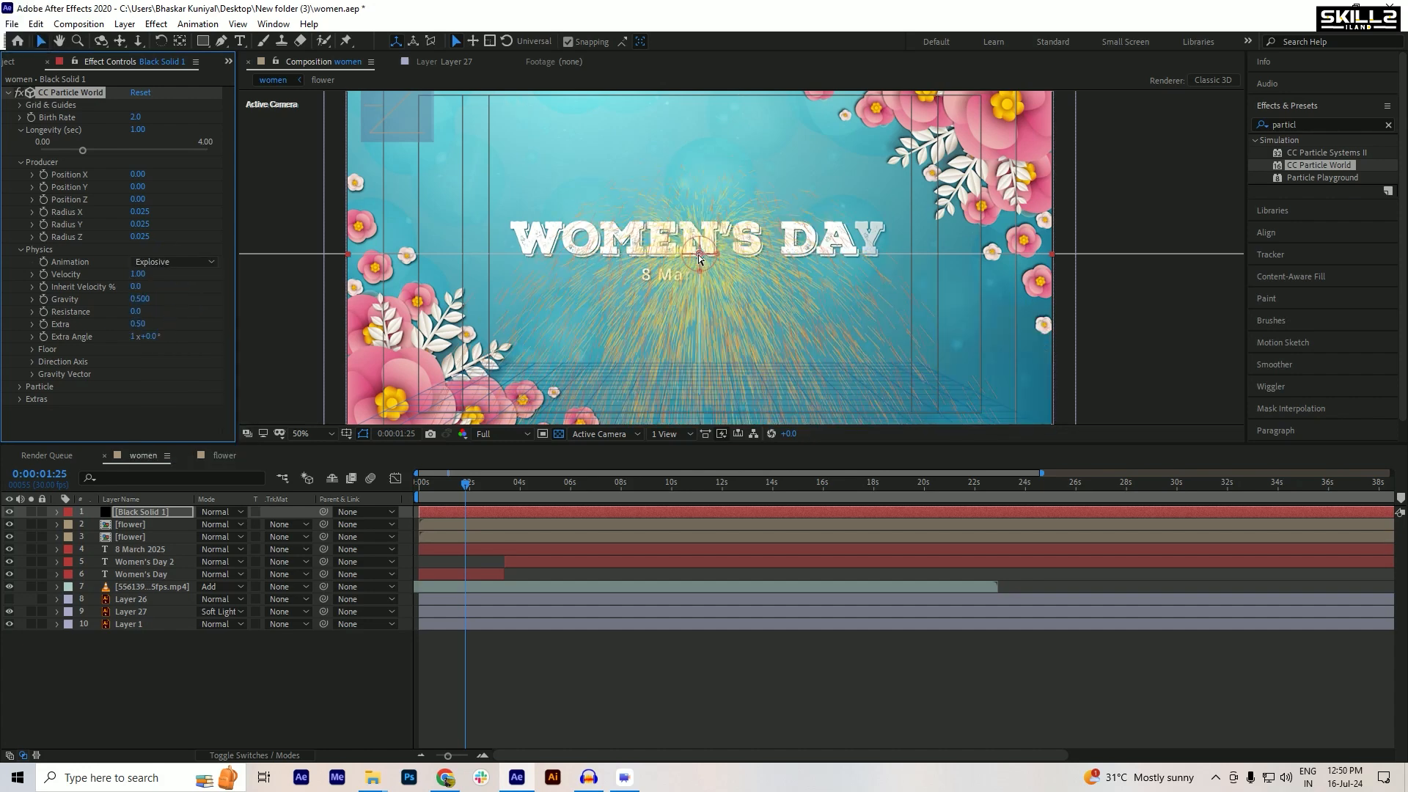
- Try the particle producer slightly above the composition centre and return it to Position X 0.00 and Position Y 0.00
drag(700, 254, 690, 220)
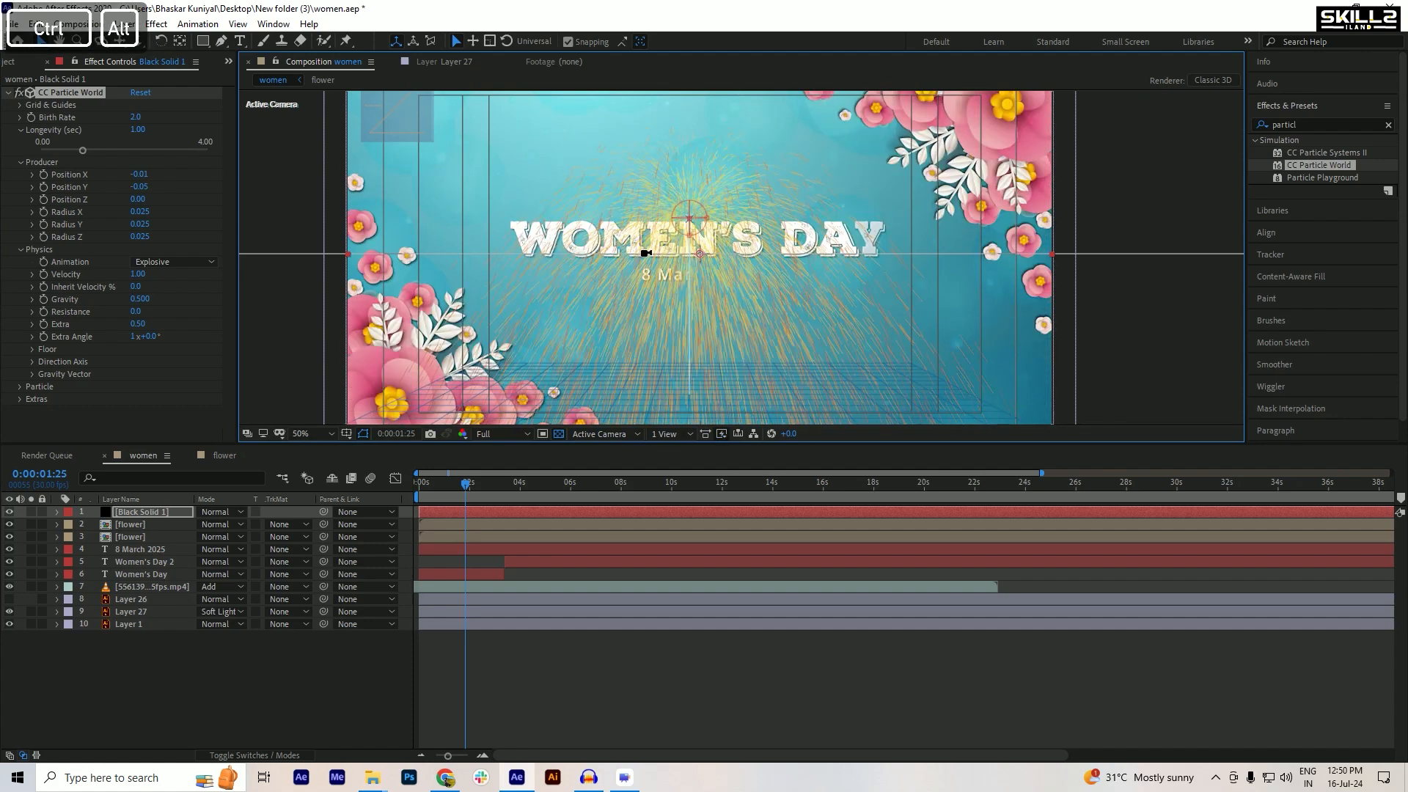
scroll(657, 254, down, 1)
scroll(689, 220, up, 1)
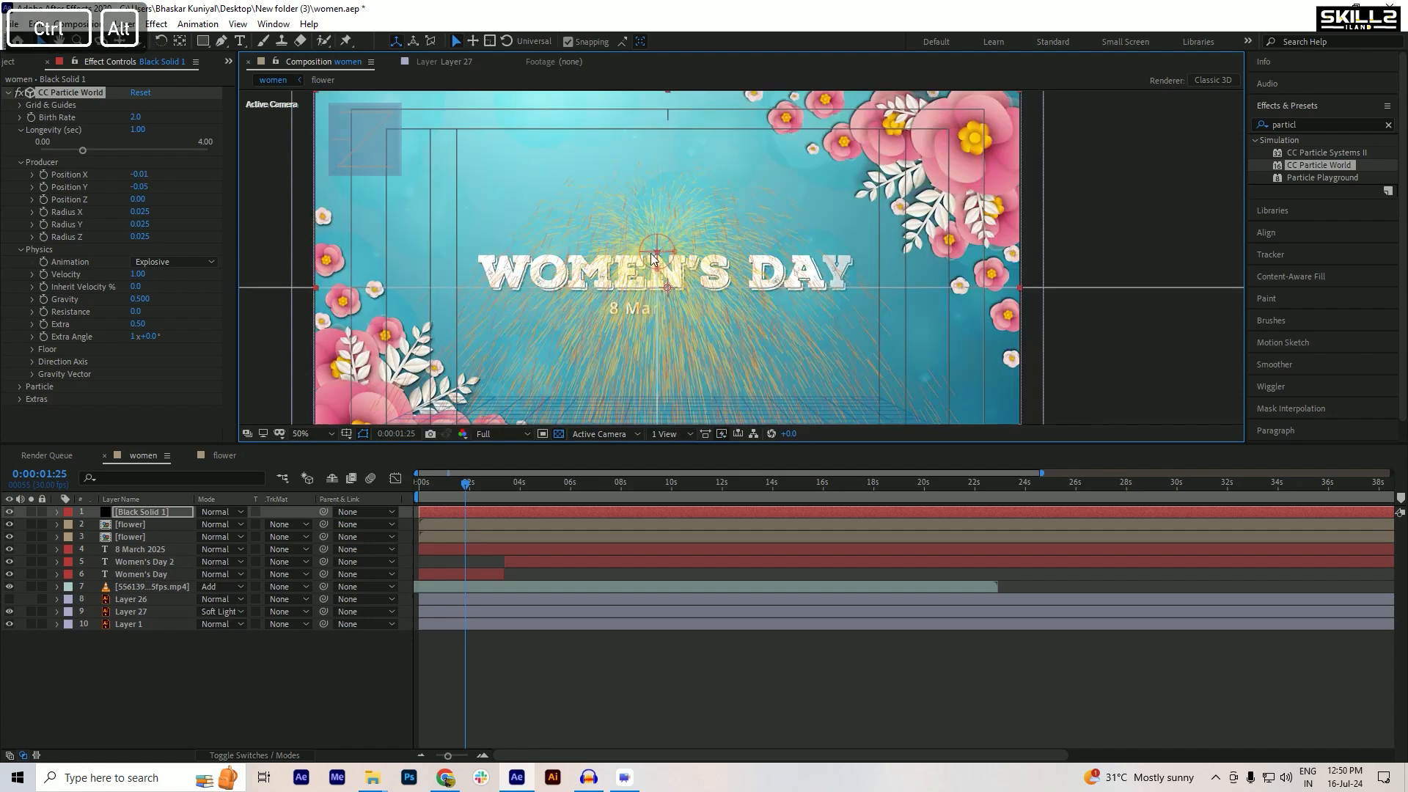
drag(654, 258, 666, 291)
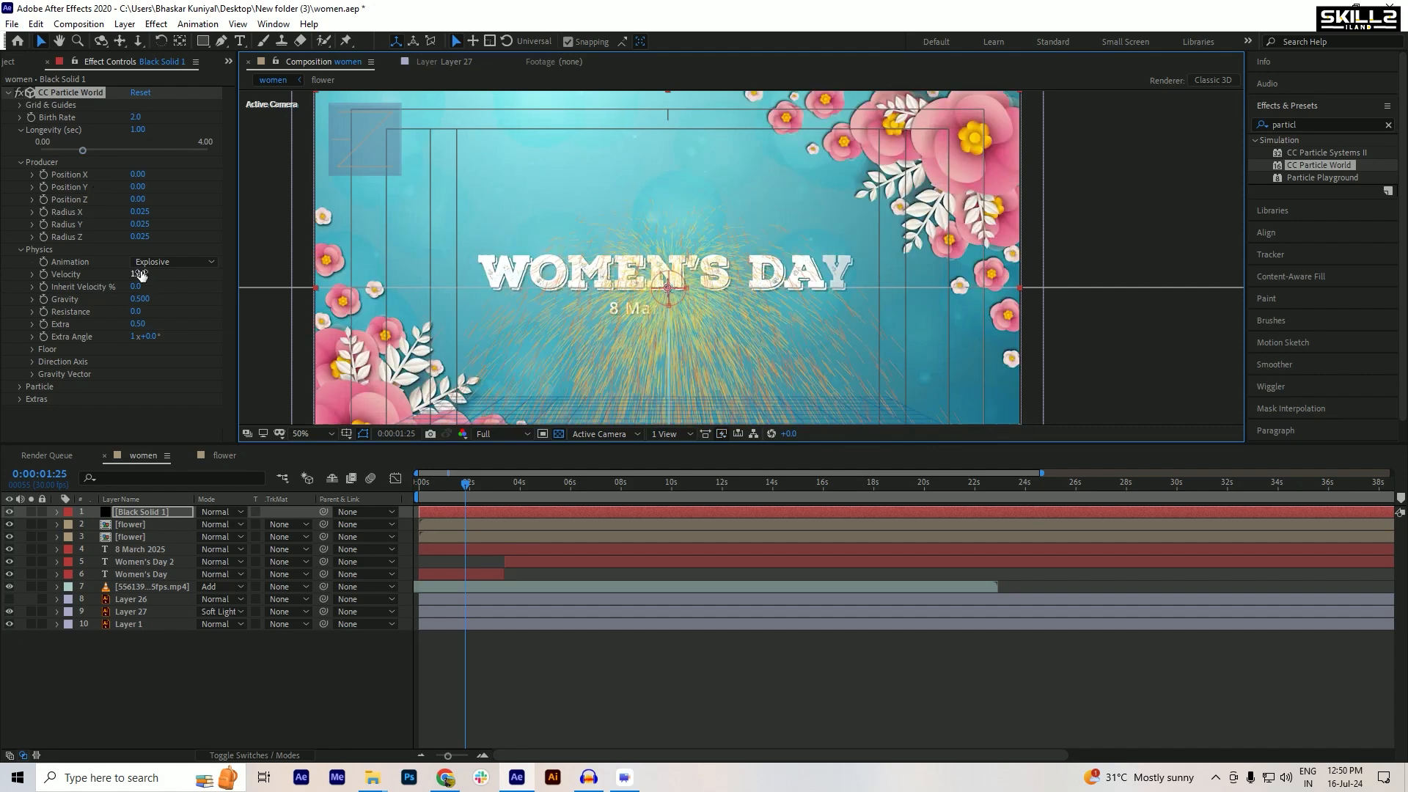
- Reduce the CC Particle World velocity to 0
drag(142, 275, 105, 279)
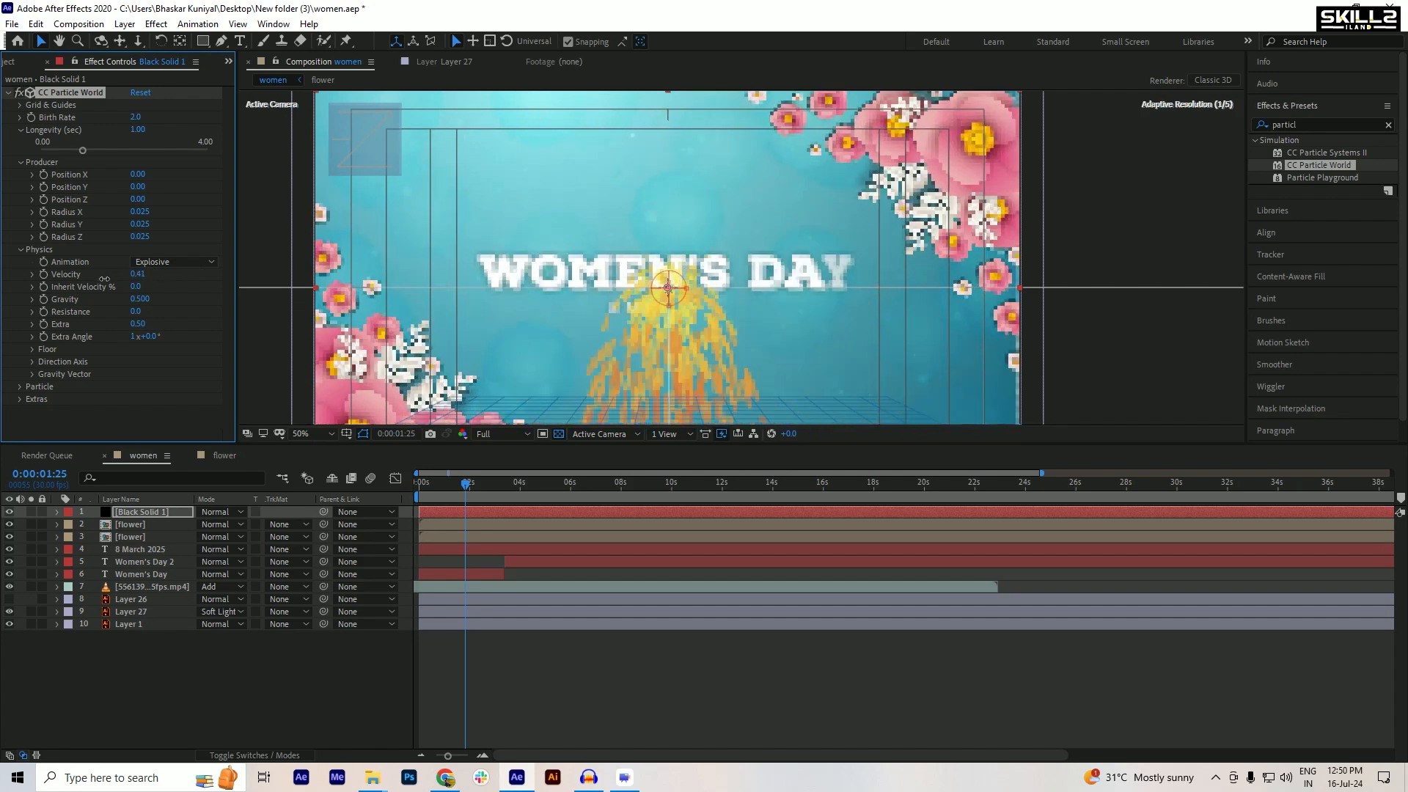
click(138, 273)
text(0)
key(Return)
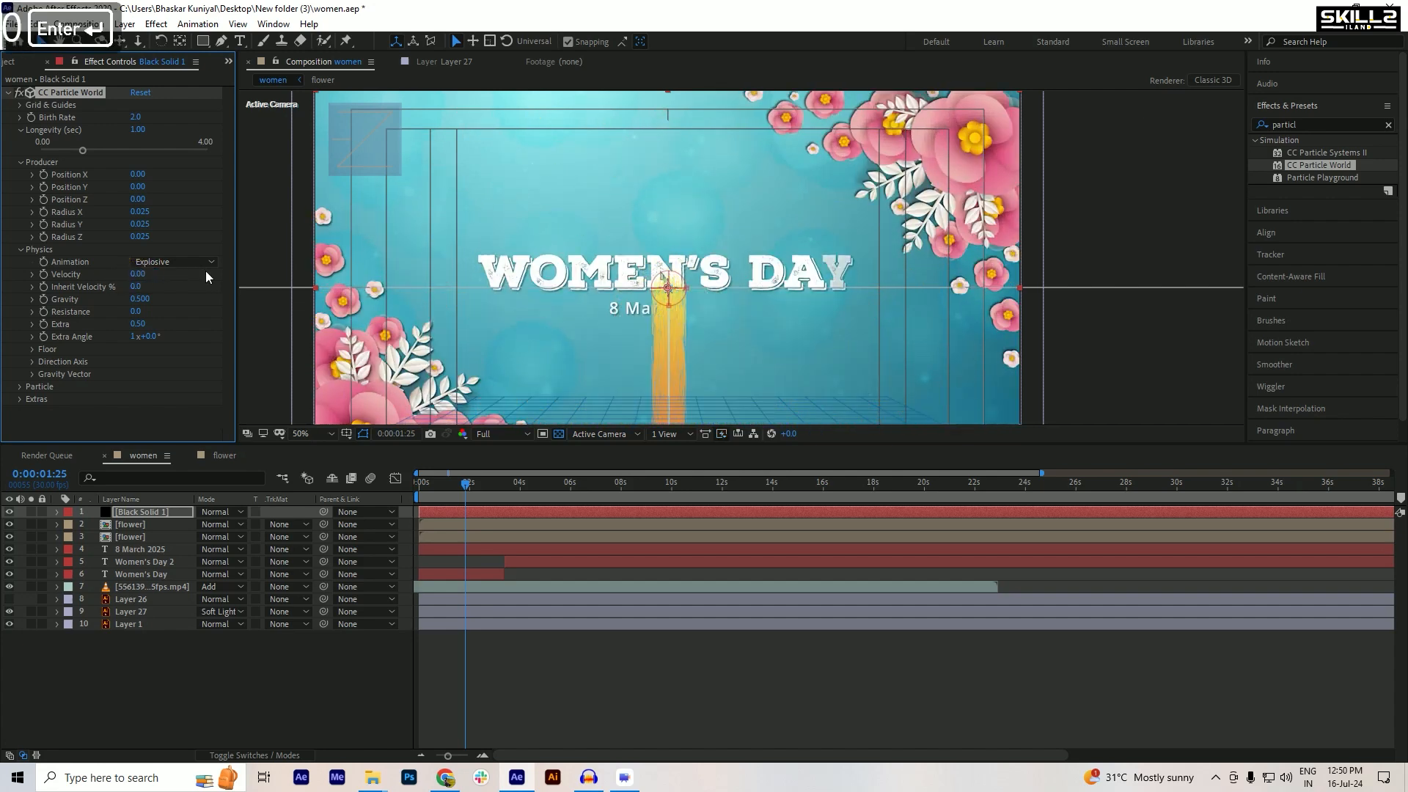
- Try the Direction Axis animation for the particles and set it back to Explosive
click(153, 263)
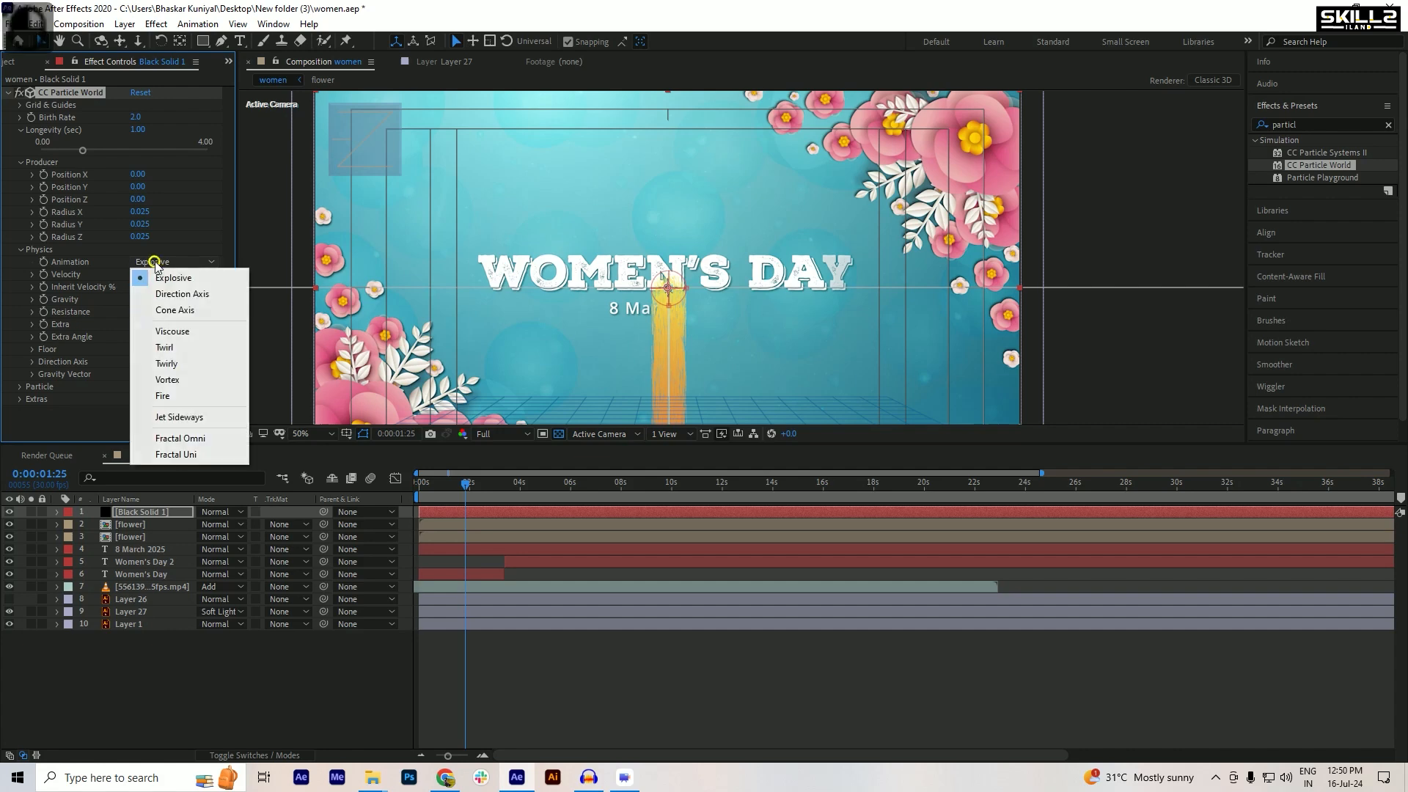
click(162, 293)
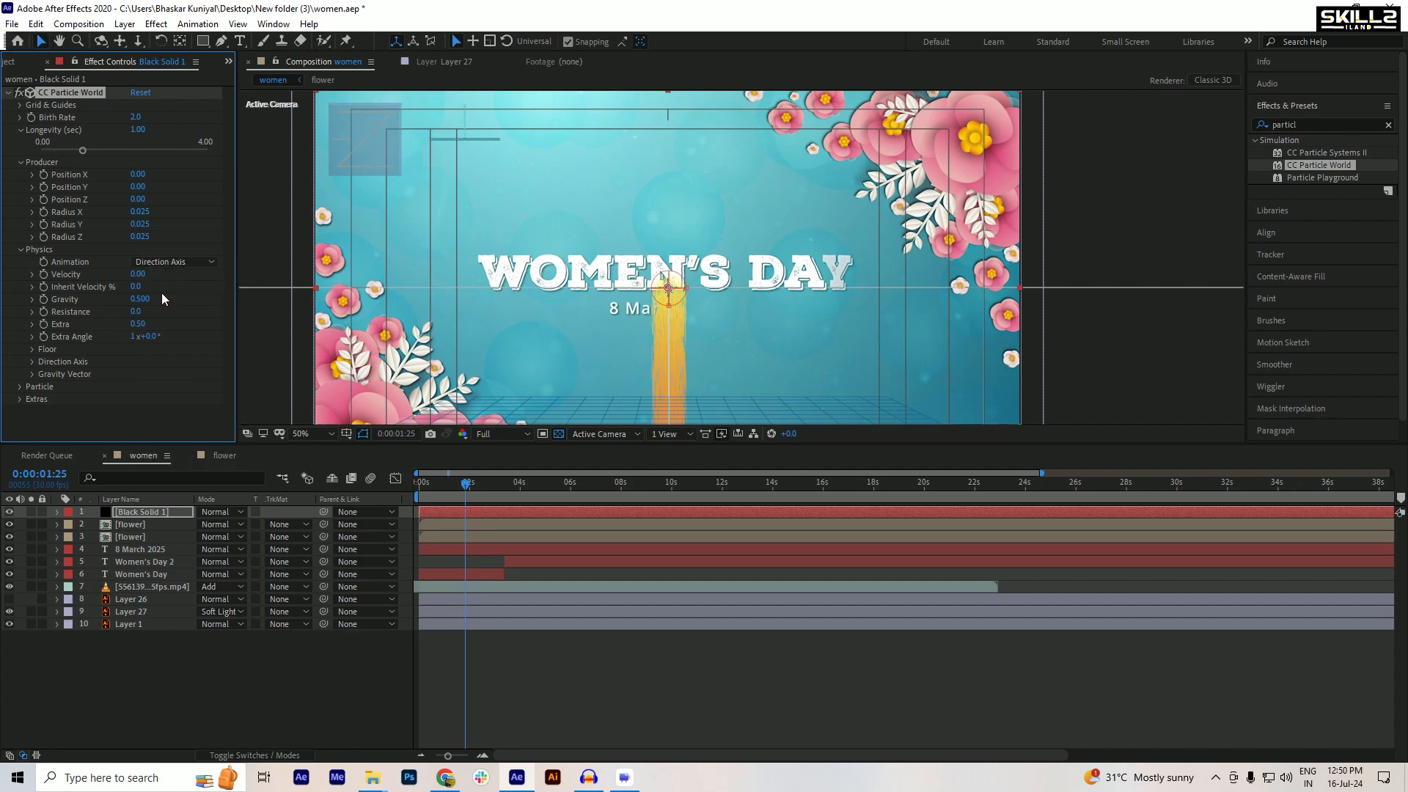
click(161, 266)
click(165, 277)
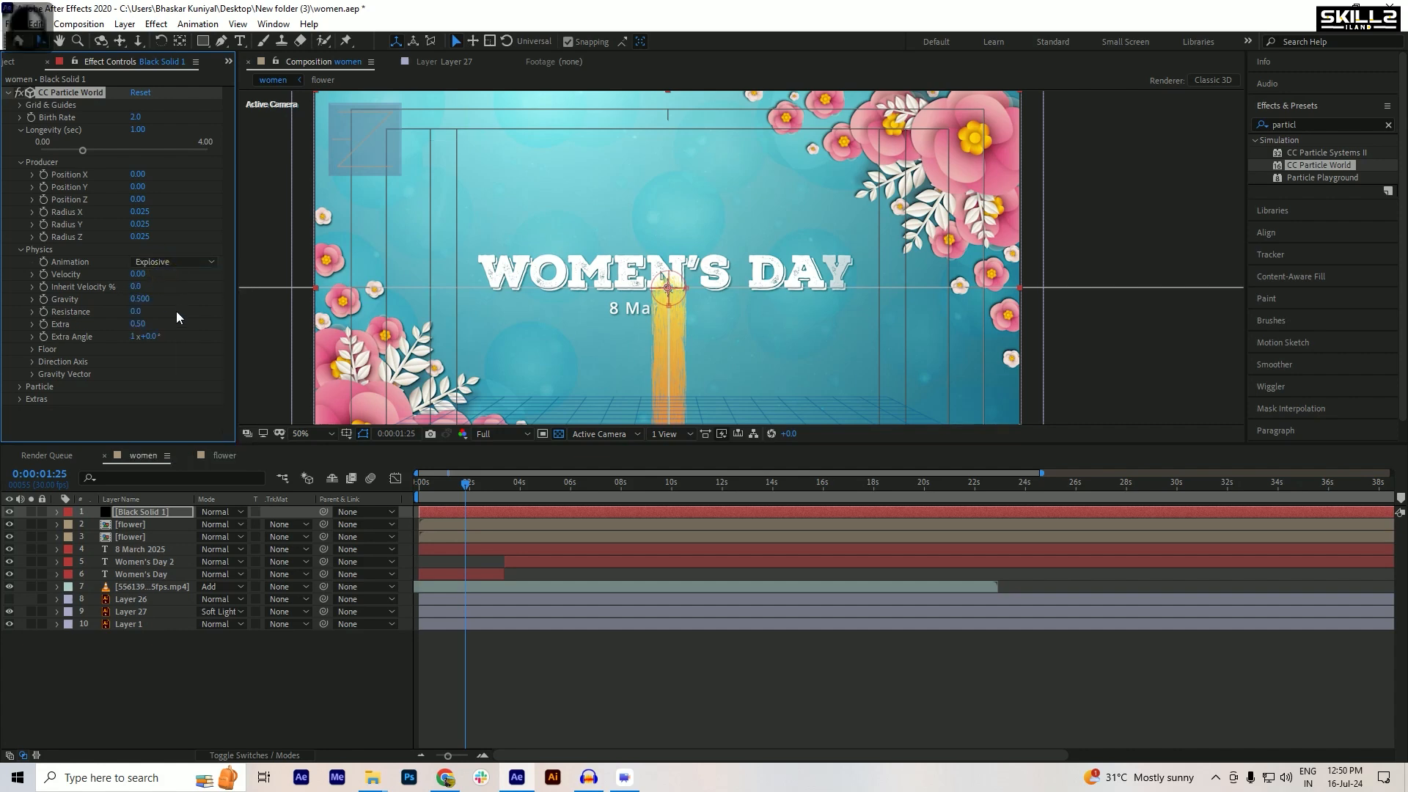
- Set the particle gravity to 0 and raise the velocity to 1.19 so the particles spread evenly outward
click(139, 299)
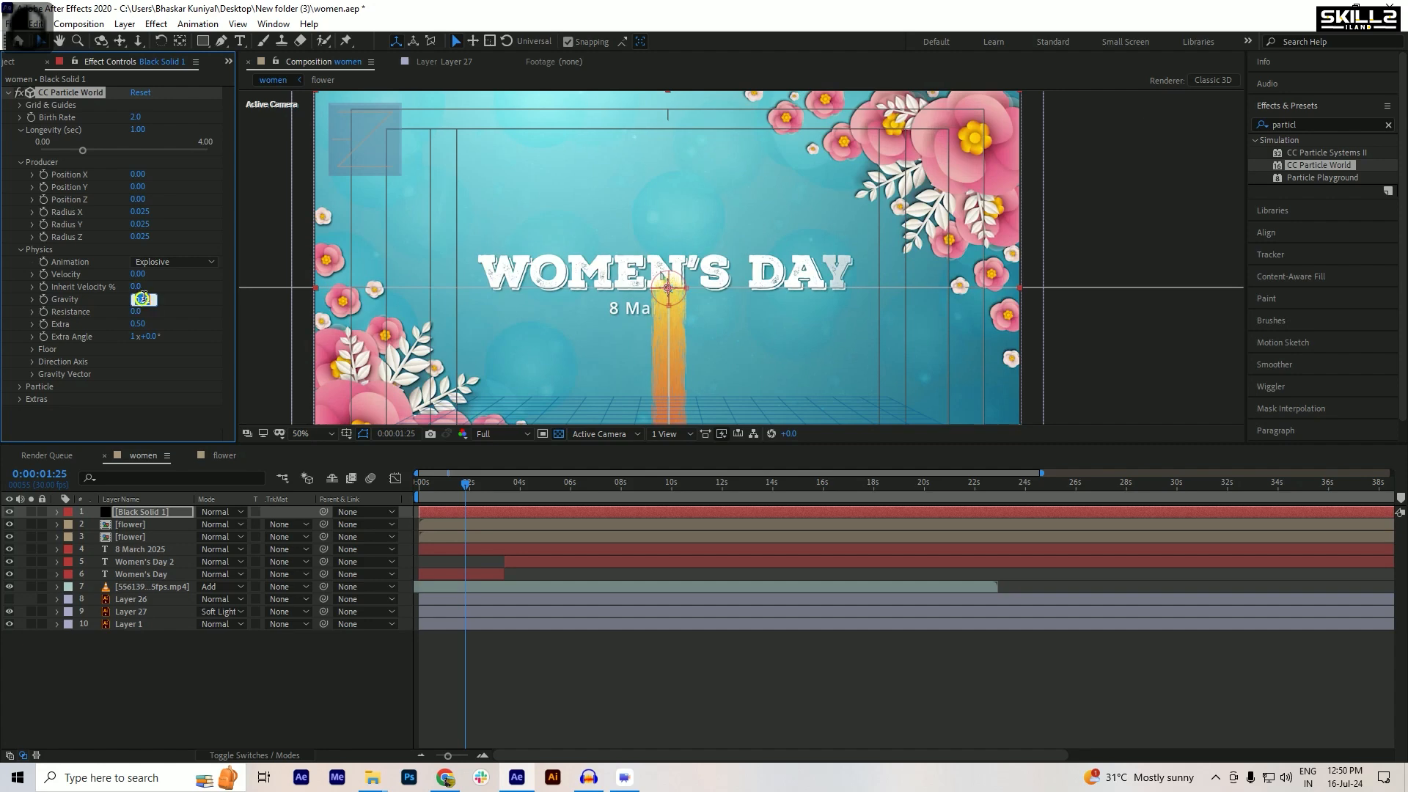
text(0)
key(Return)
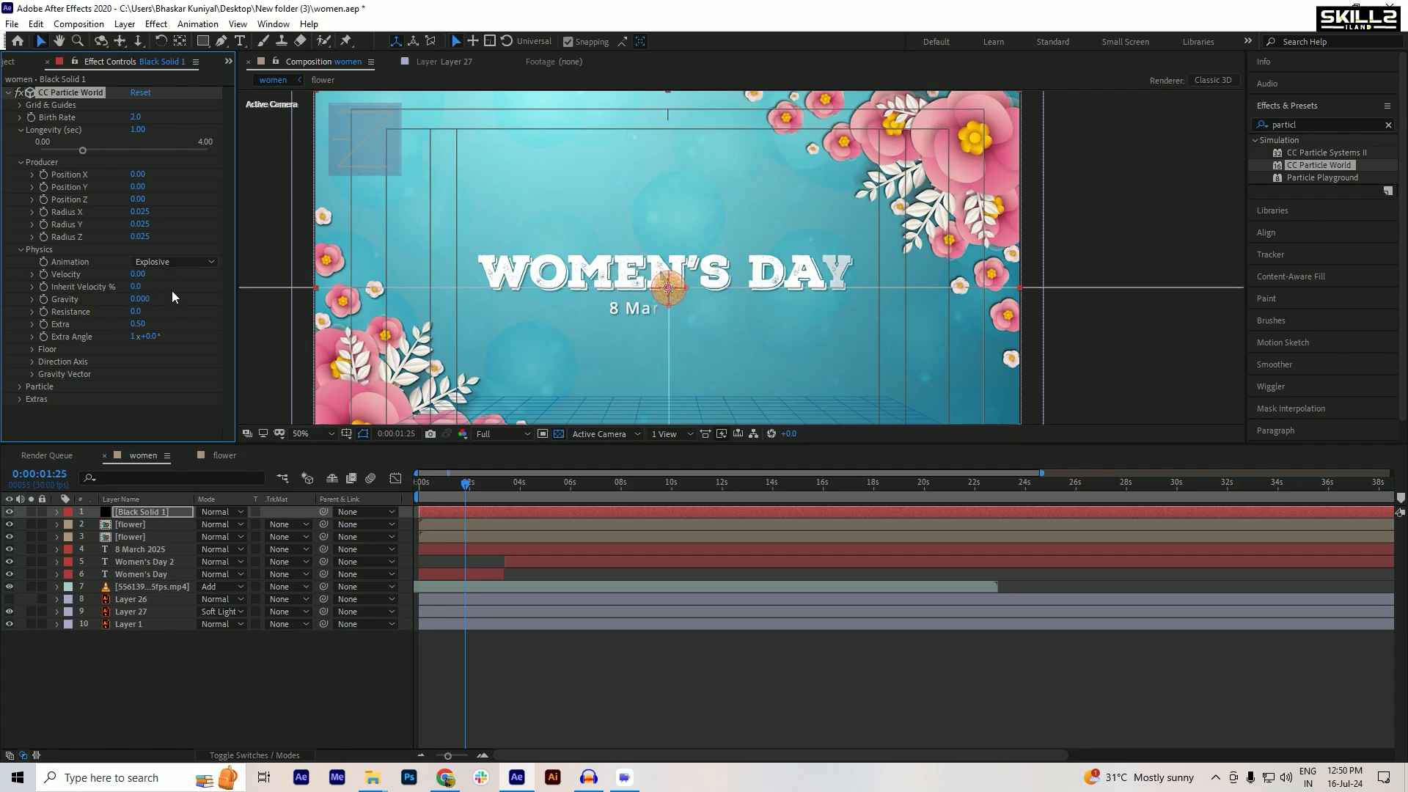
click(138, 274)
text(0.87)
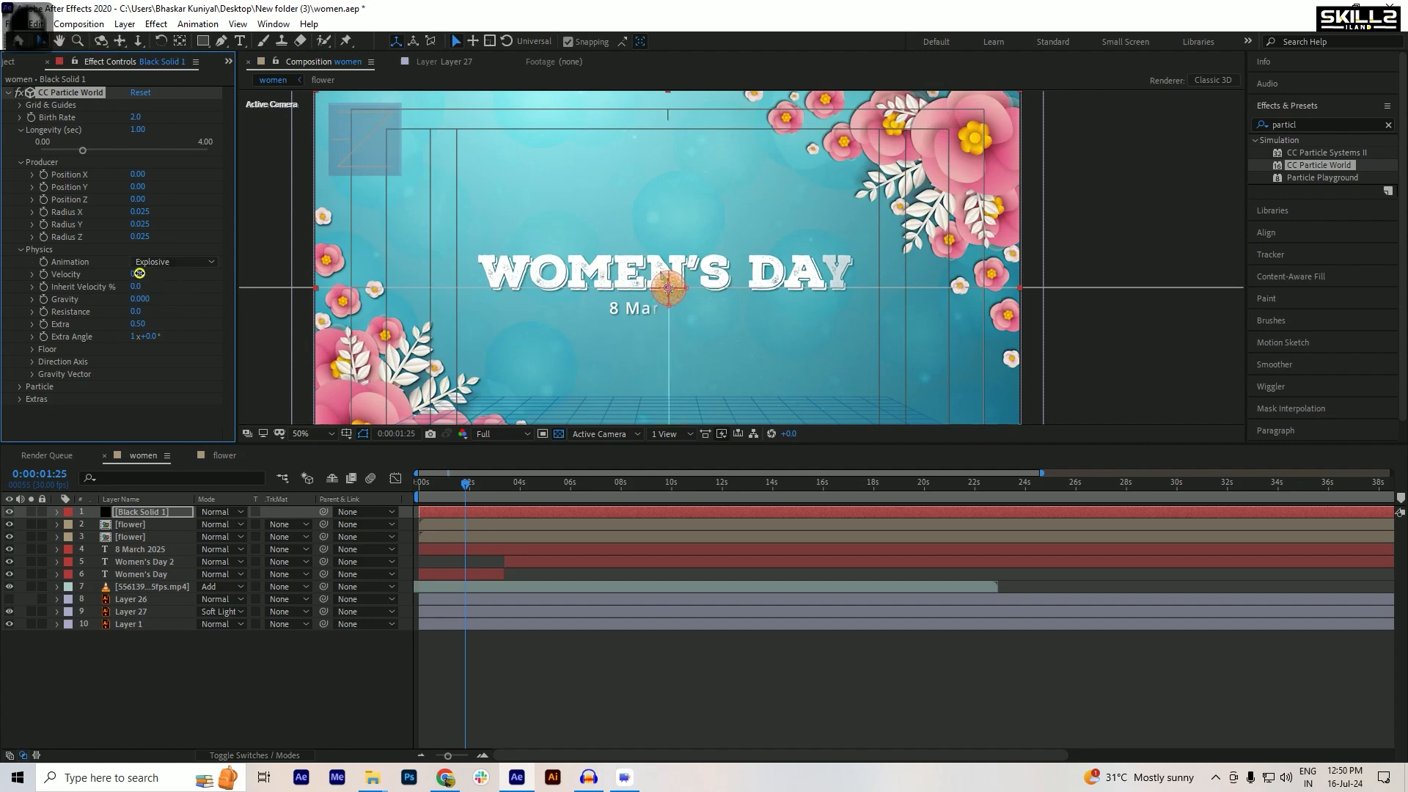
key(Return)
drag(197, 267, 216, 263)
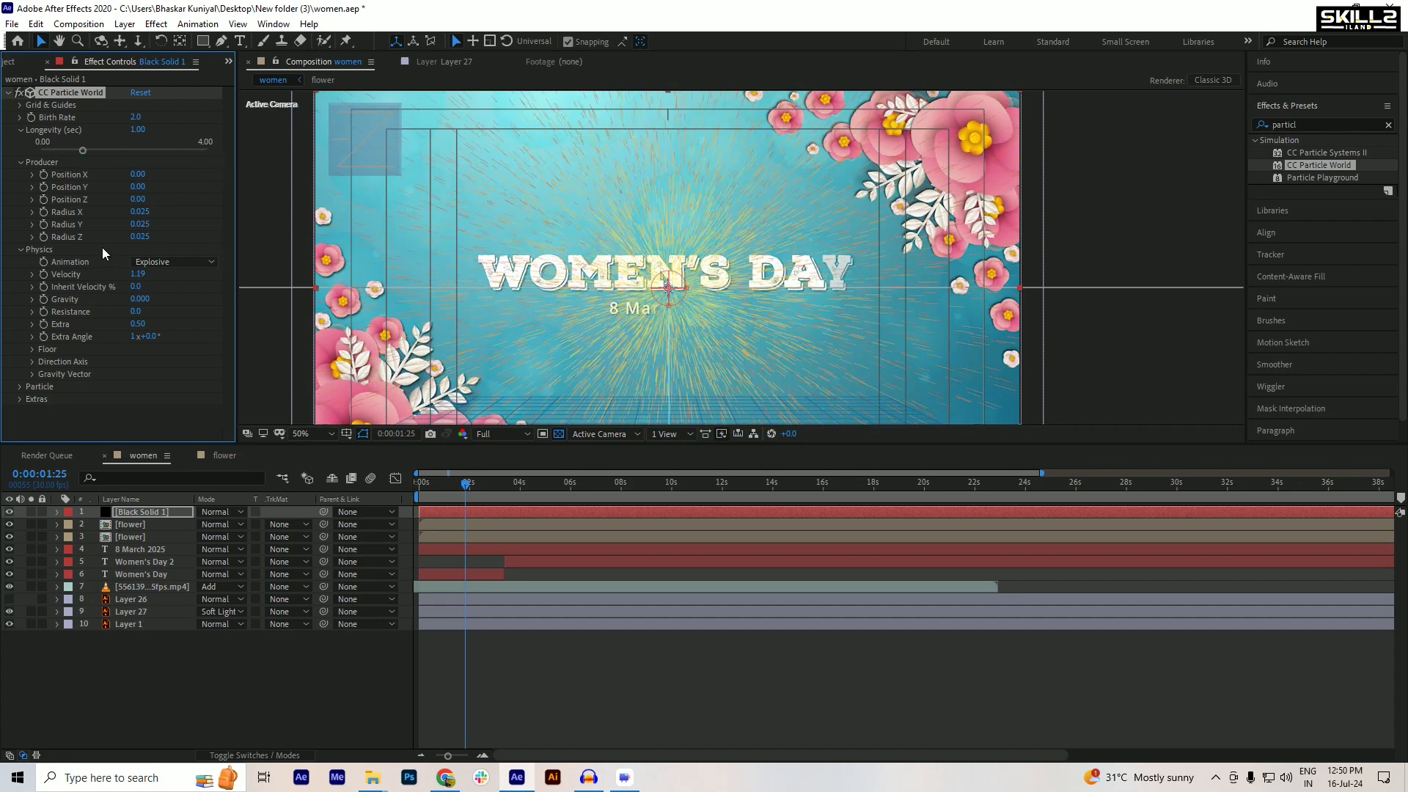
- Expand the Particle settings and try the Shaded Sphere and Faded Sphere particle types
click(19, 387)
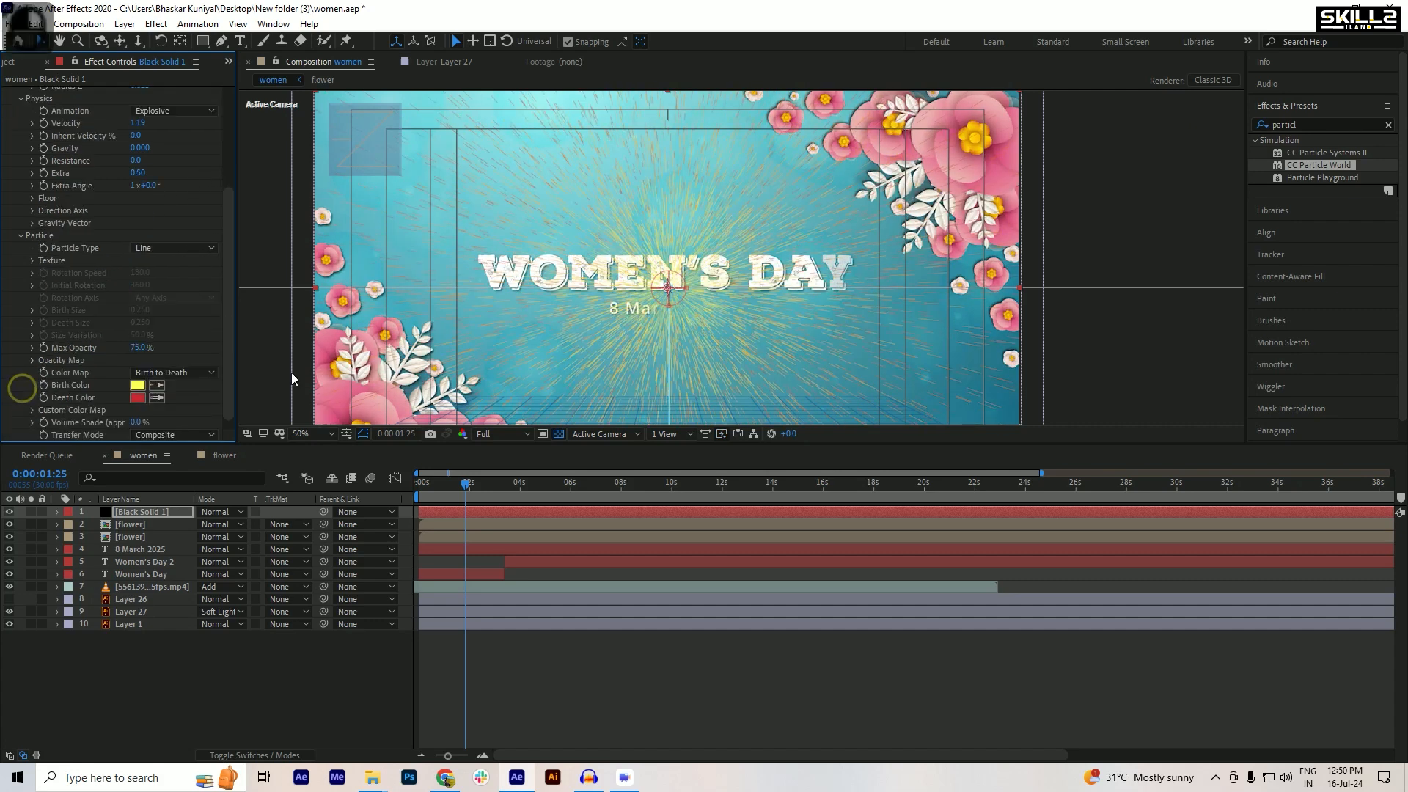
click(154, 247)
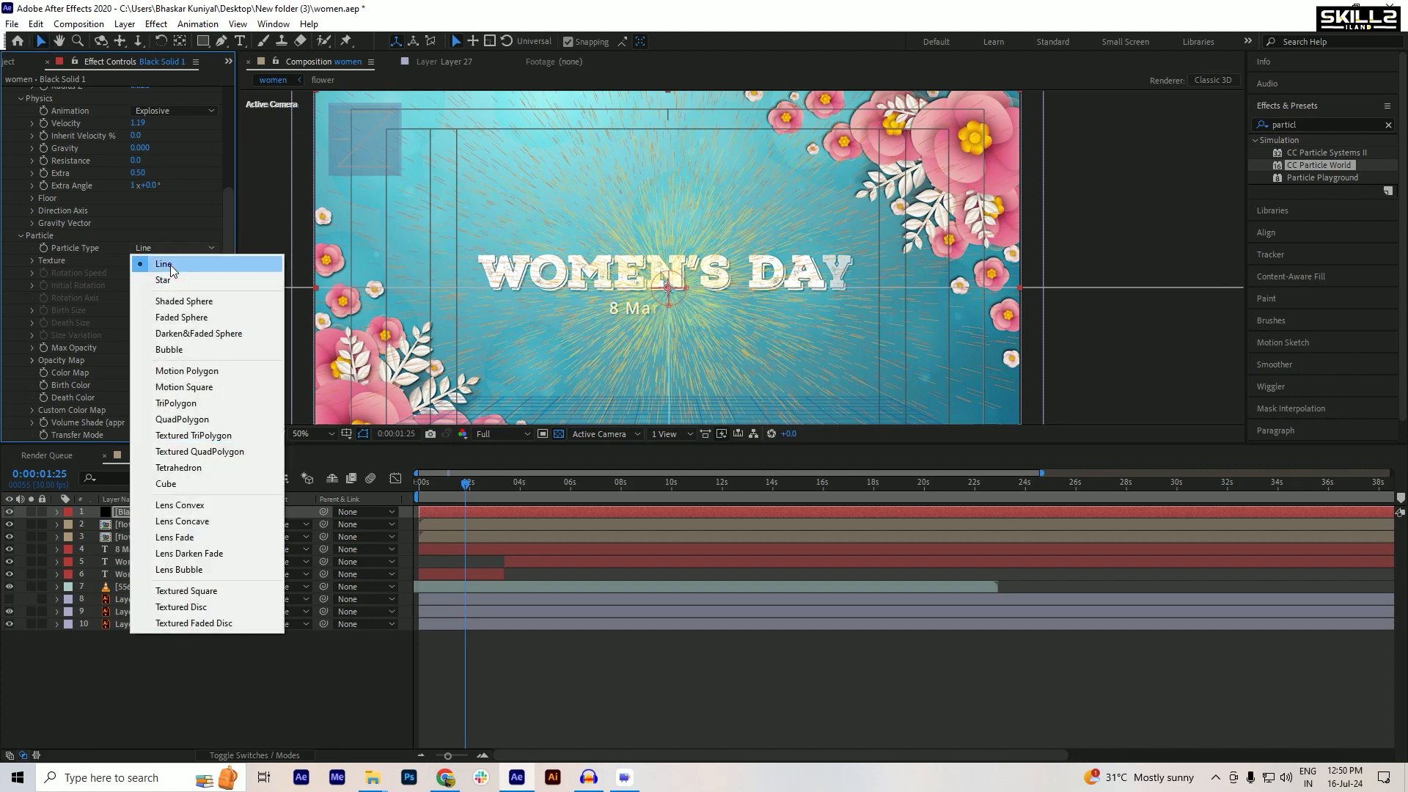
click(178, 304)
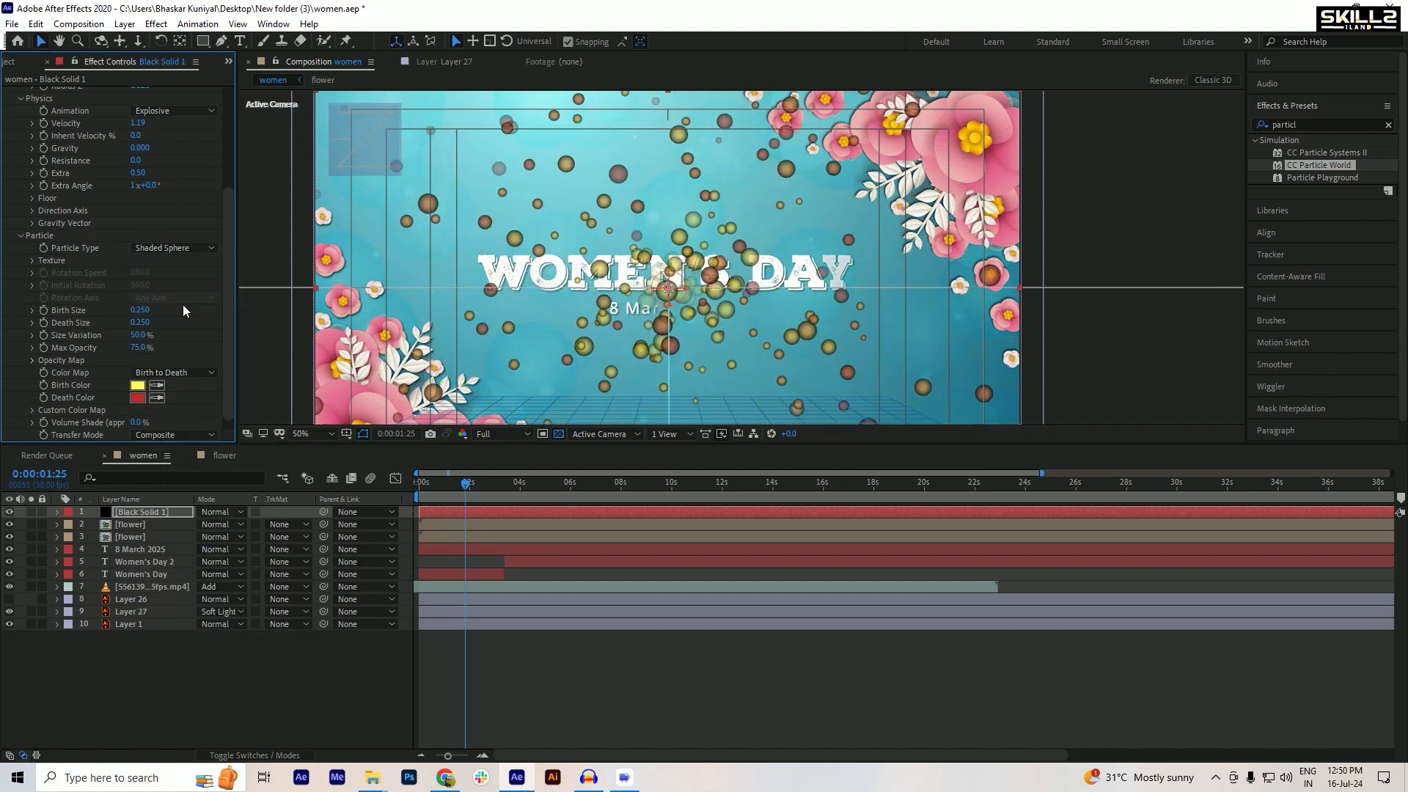
click(185, 252)
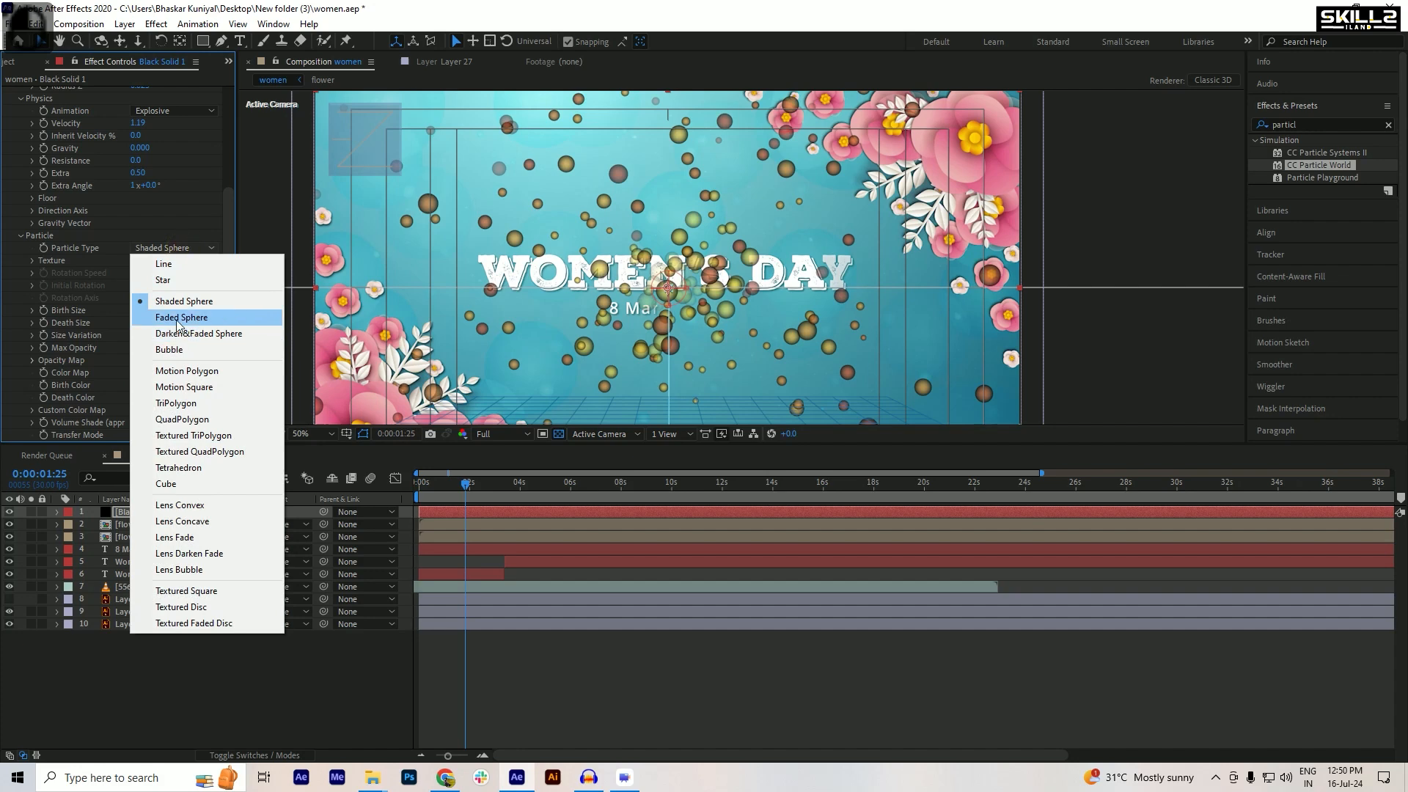
click(198, 319)
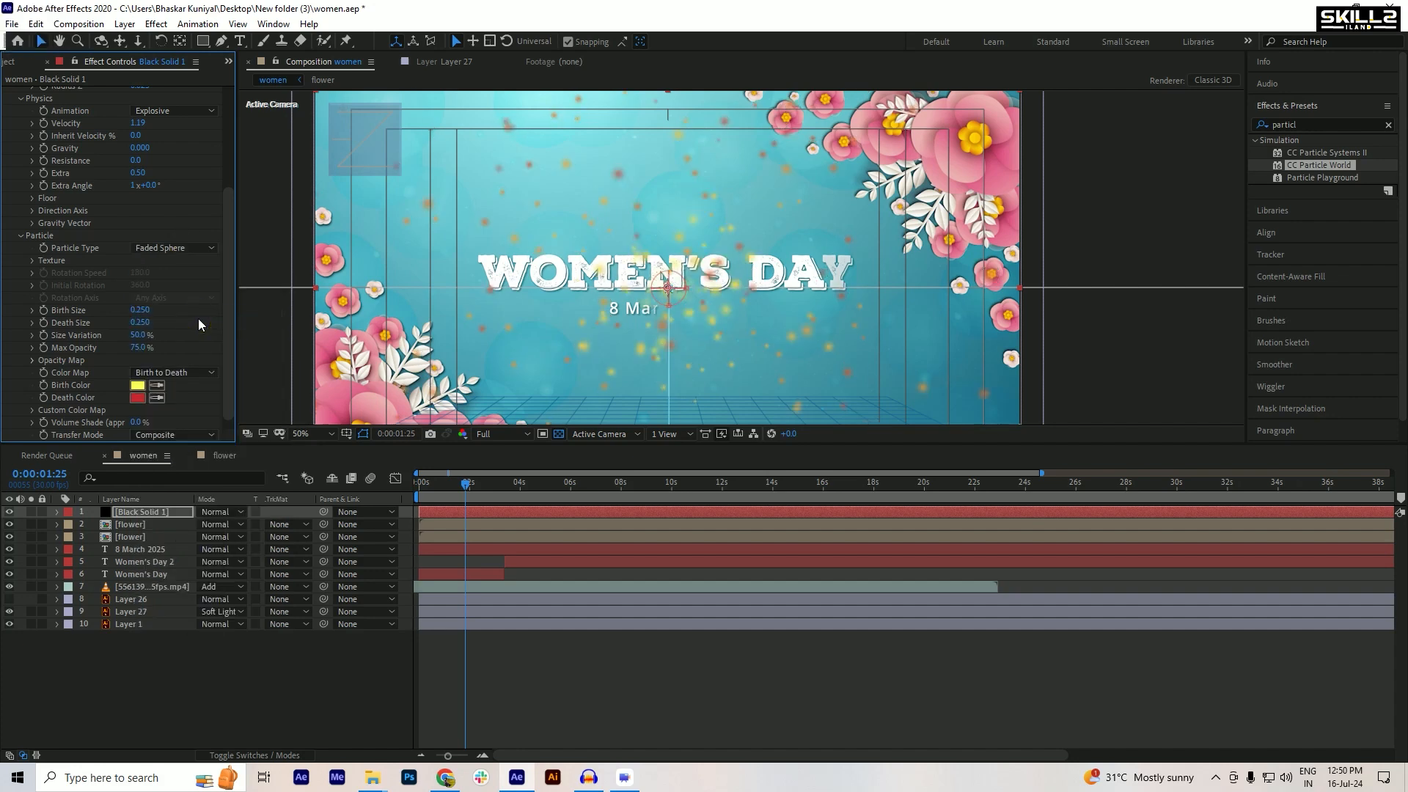
- Sample the teal background of the composition for both the particles' birth color and death color
click(158, 385)
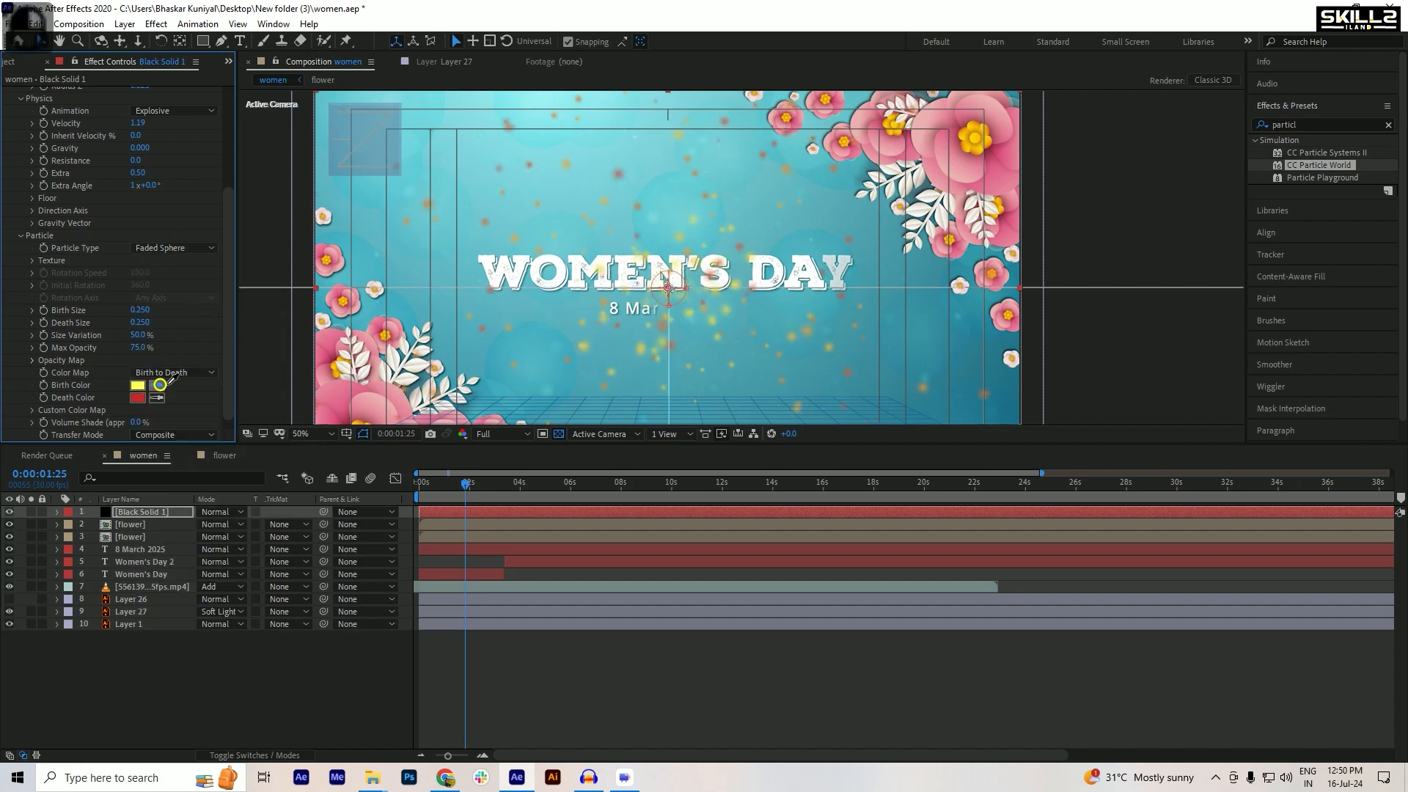
click(519, 348)
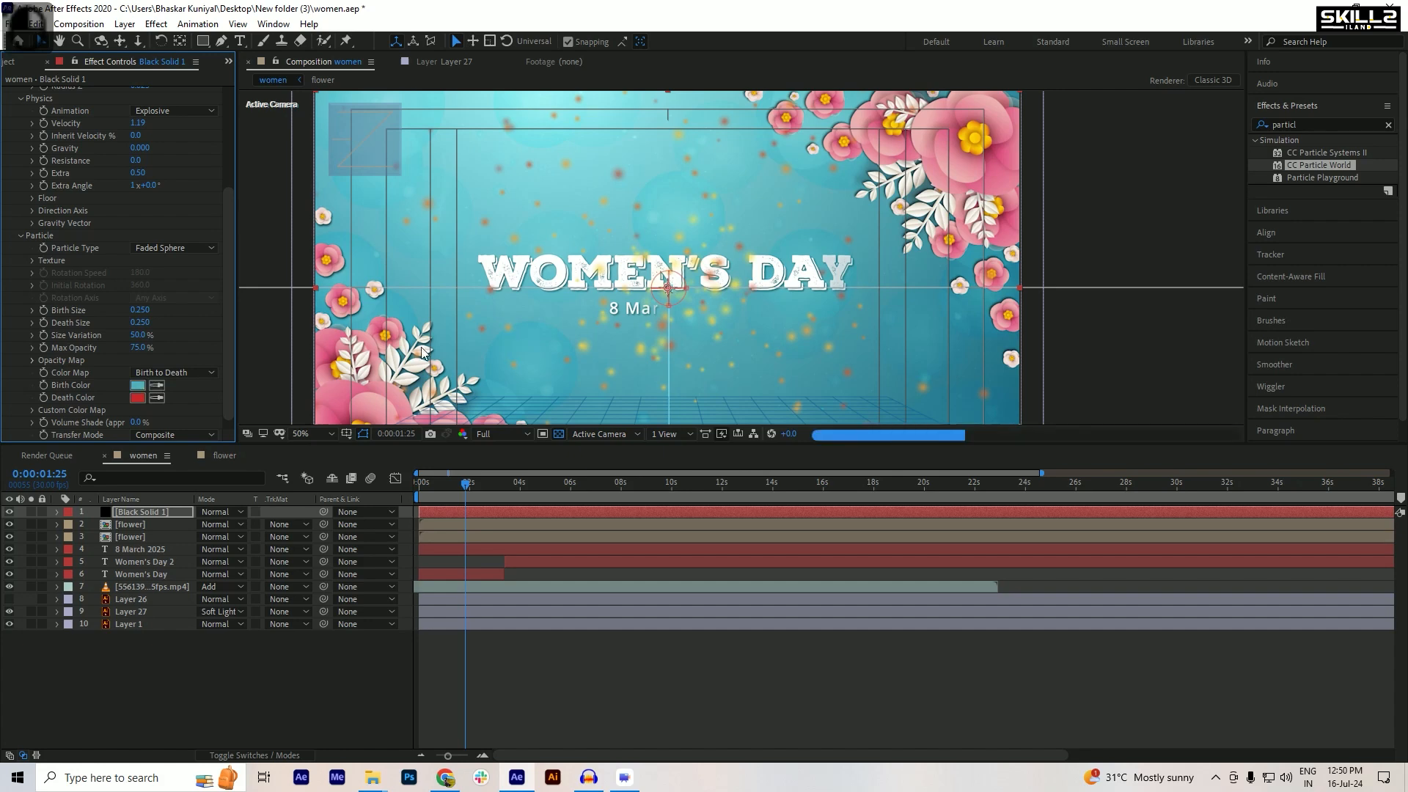
click(158, 398)
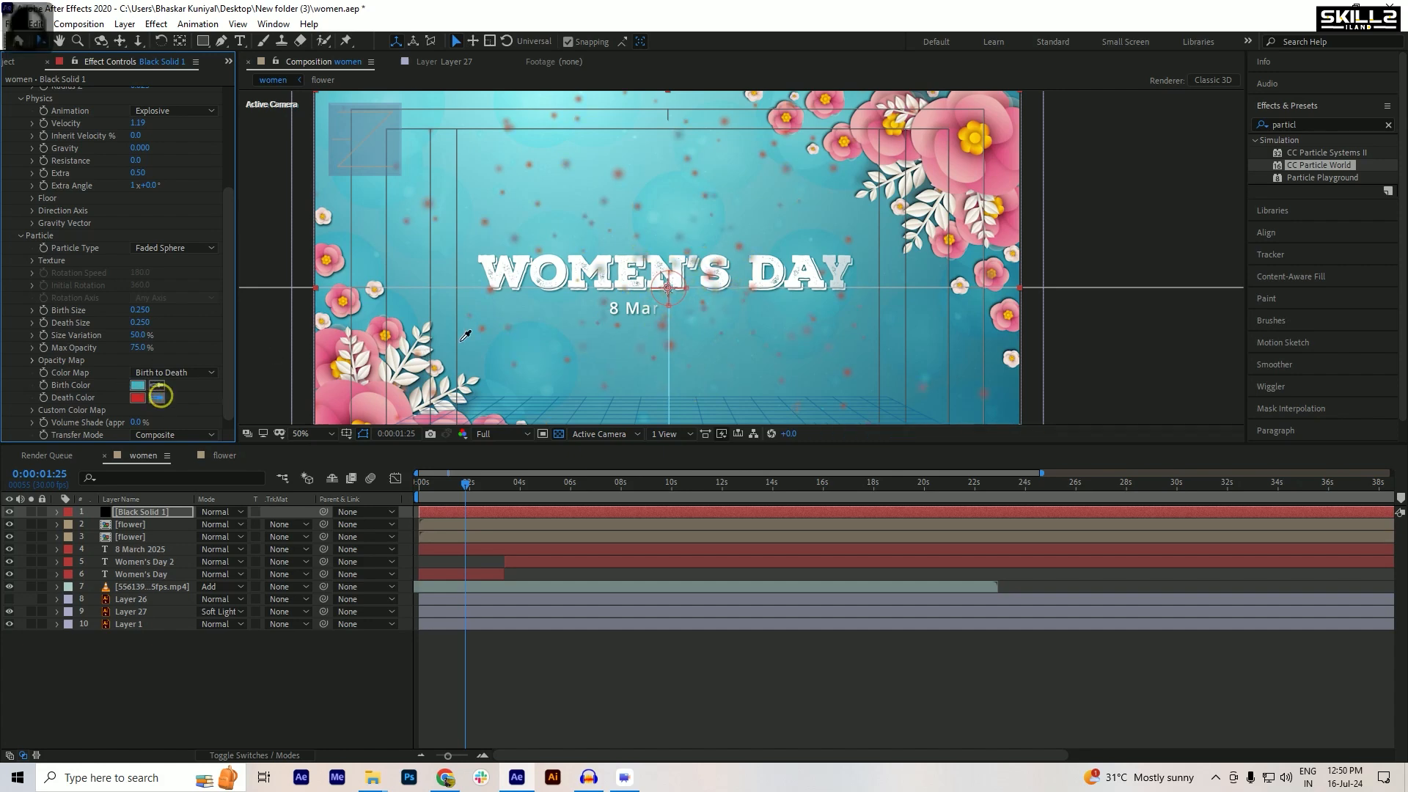
click(530, 315)
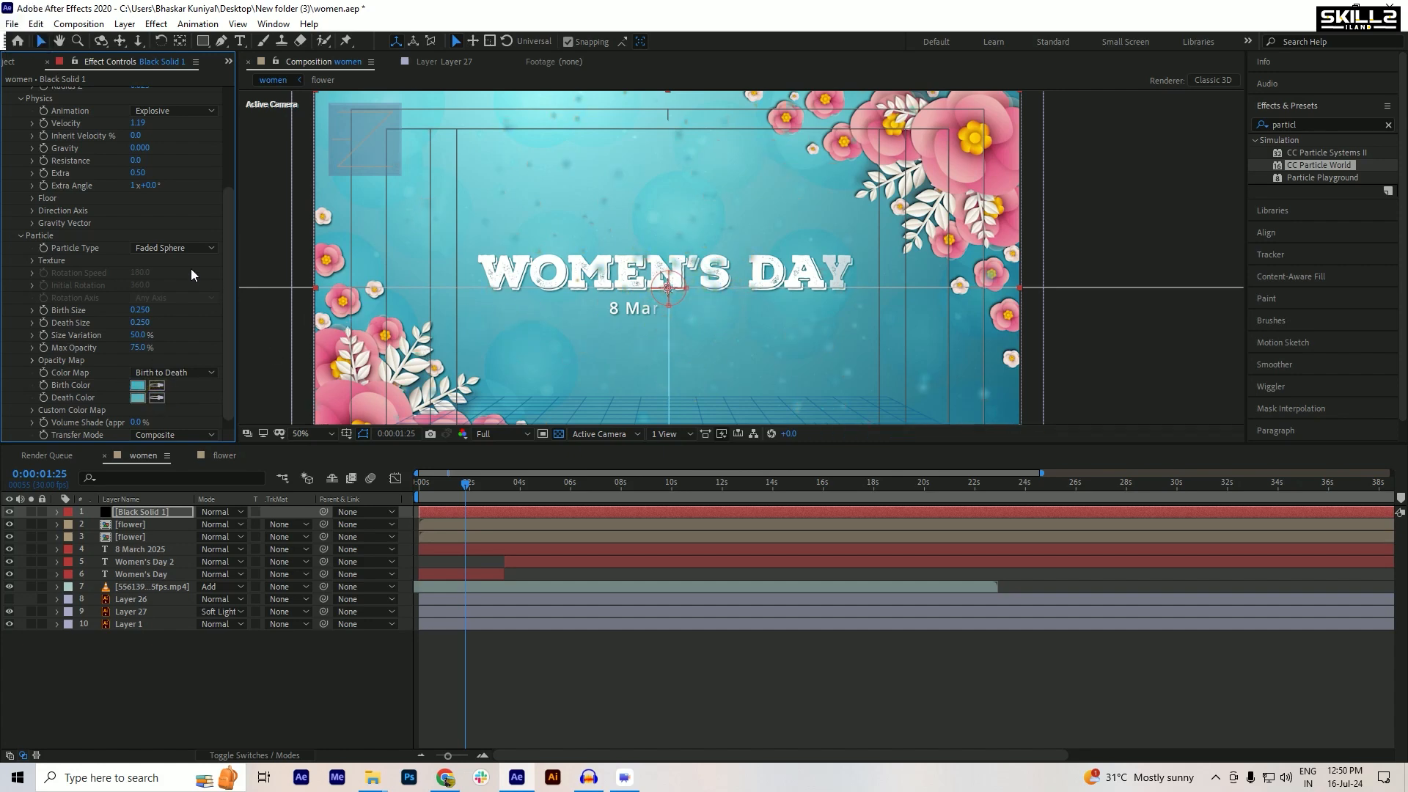
- Change the particle type to Bubble, with a birth size of 0.940 and a death size of 1.120
click(169, 249)
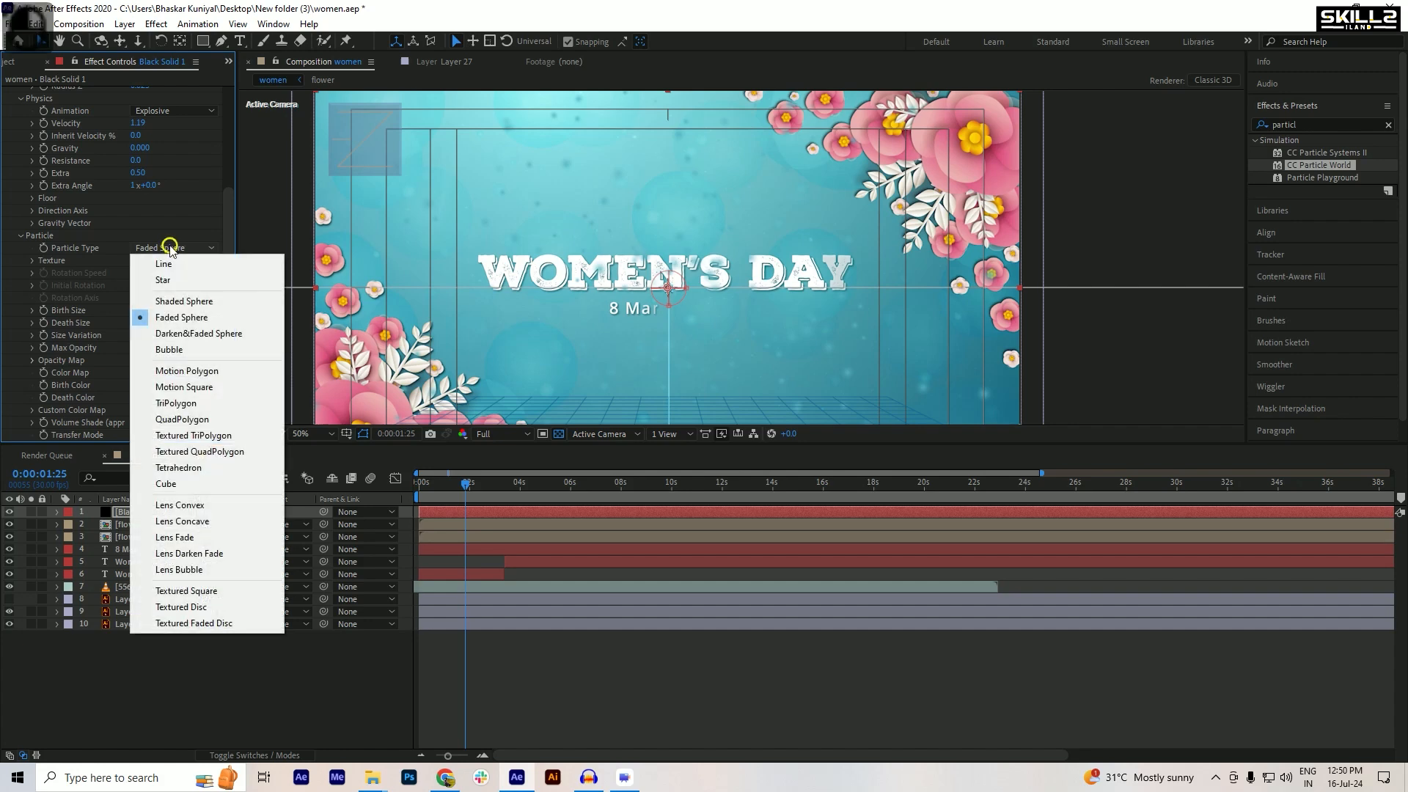
click(176, 352)
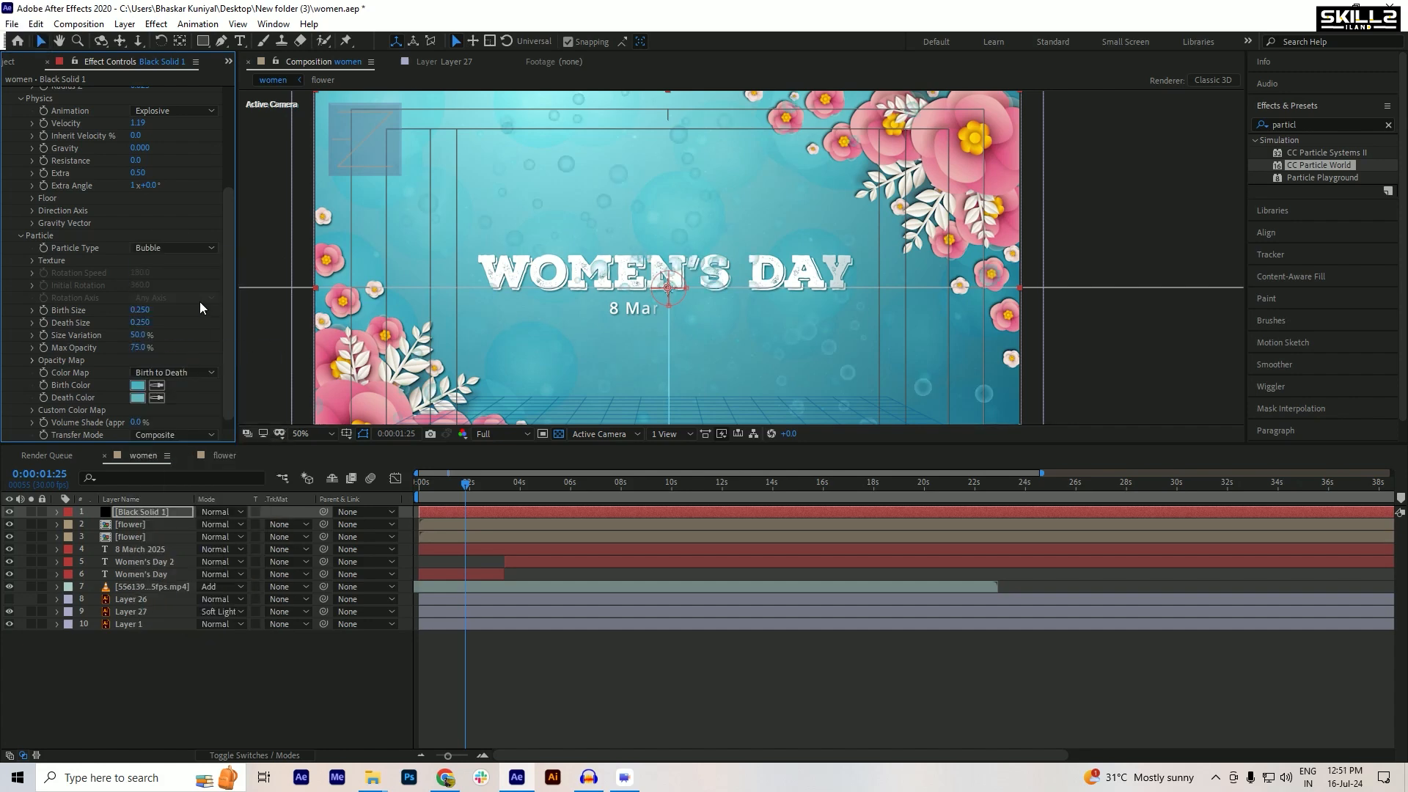
scroll(200, 303, down, 1)
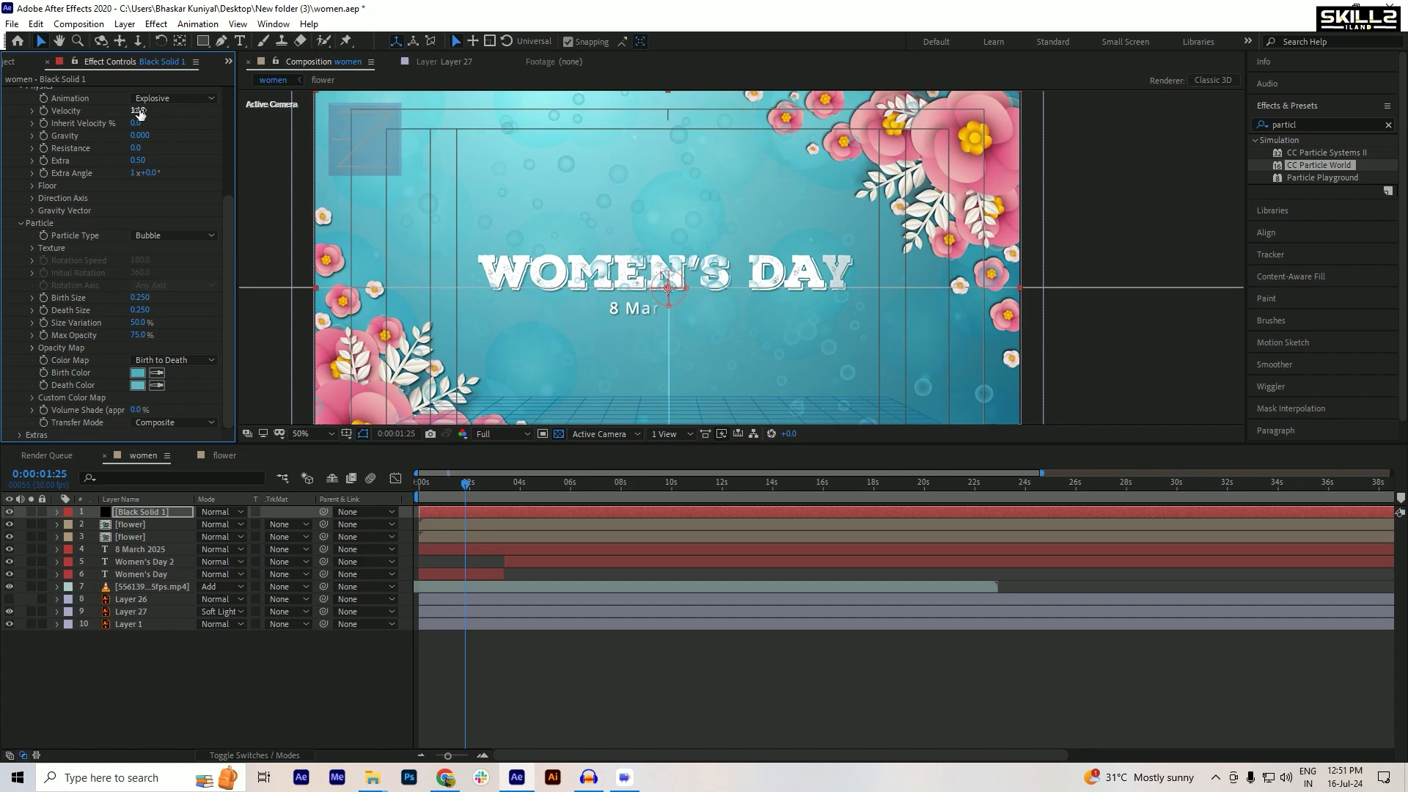
scroll(171, 172, up, 5)
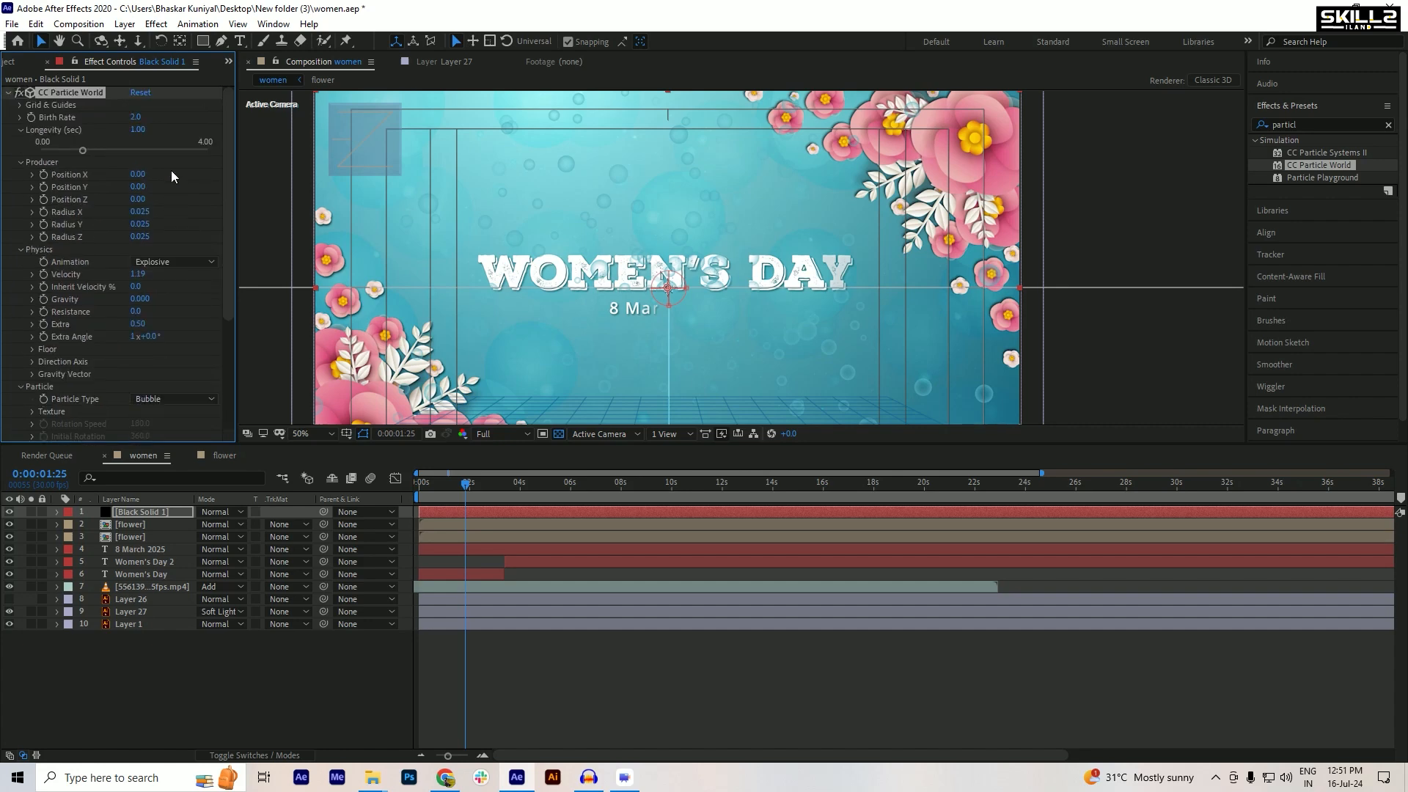
scroll(171, 176, down, 5)
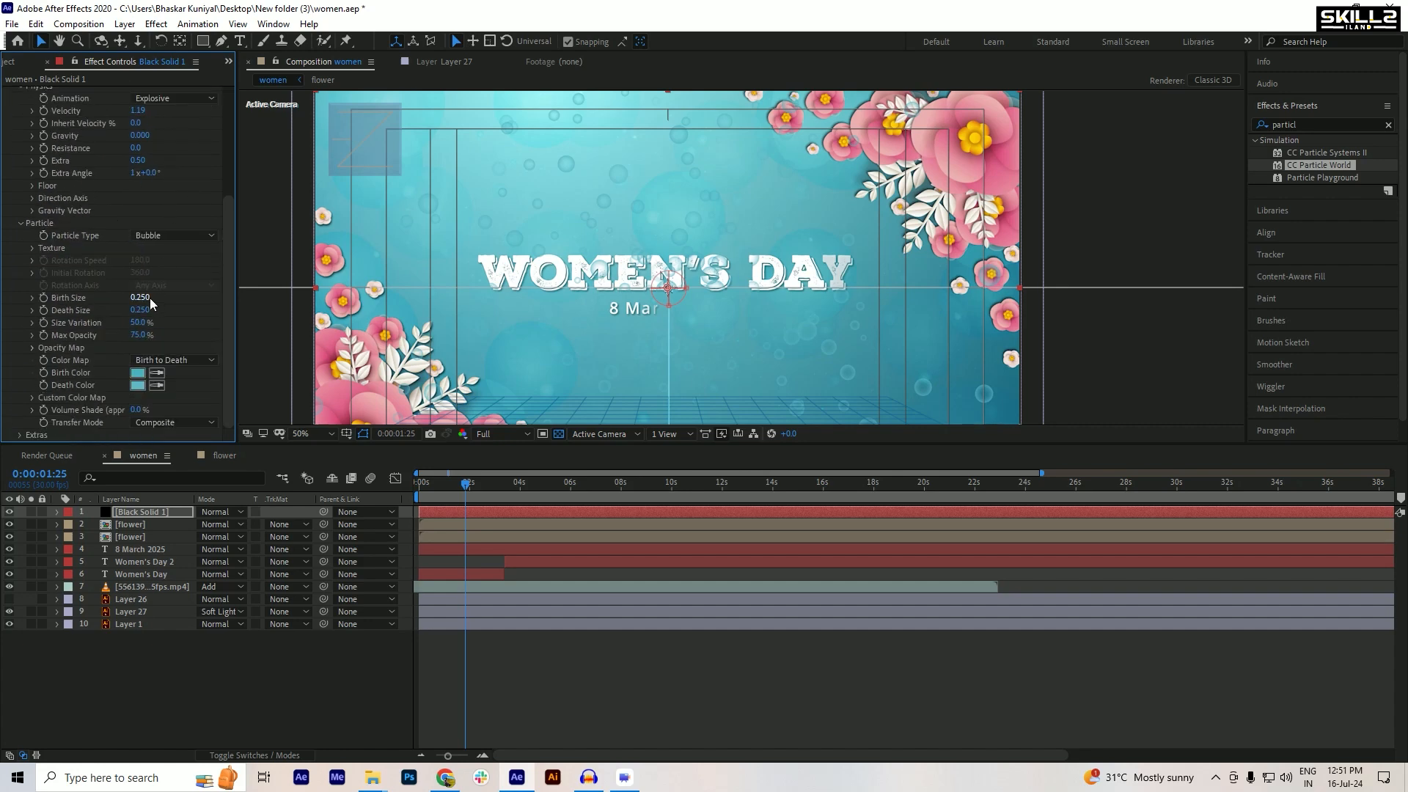
drag(150, 297, 200, 305)
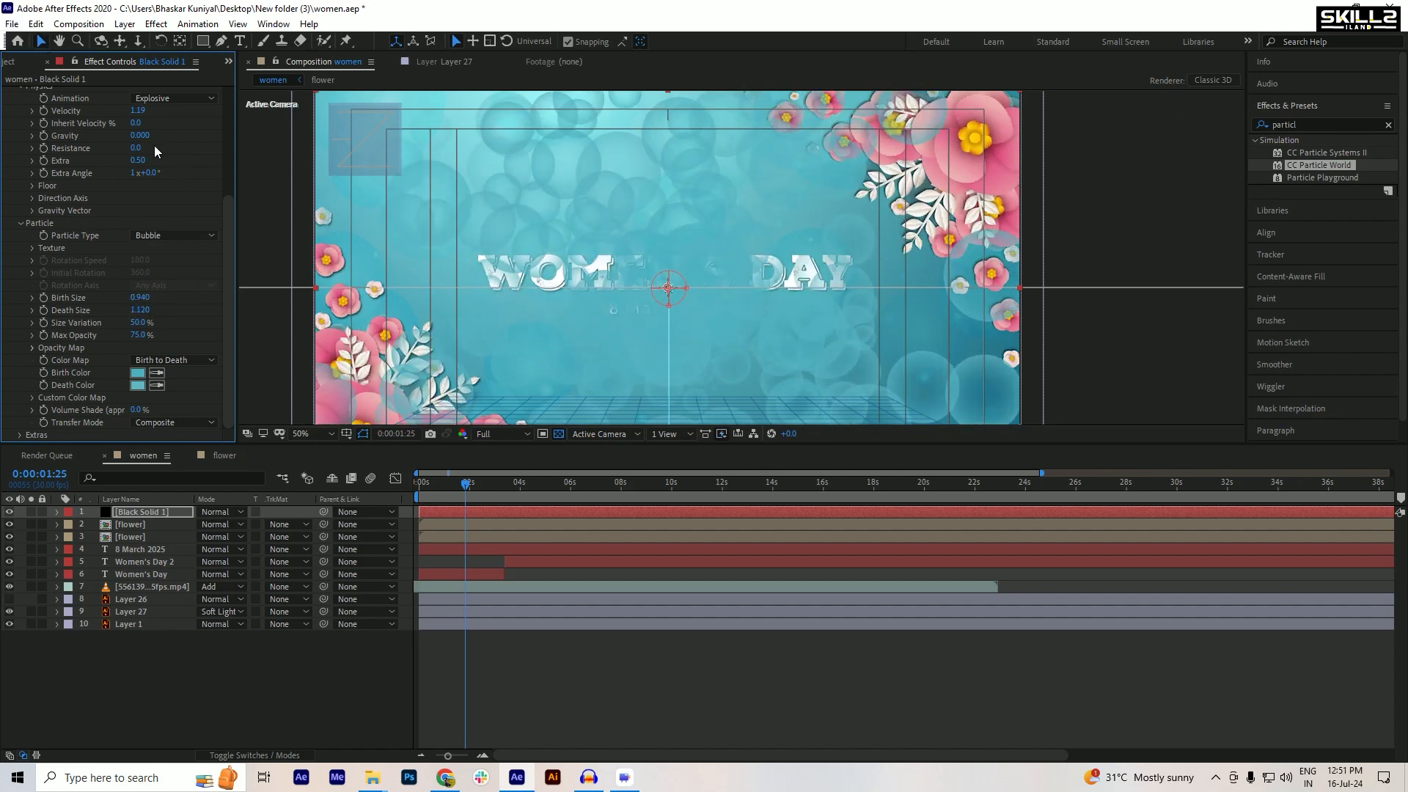
- Set the particle birth rate to 1.0 and preview the women composition from its start
scroll(182, 223, up, 5)
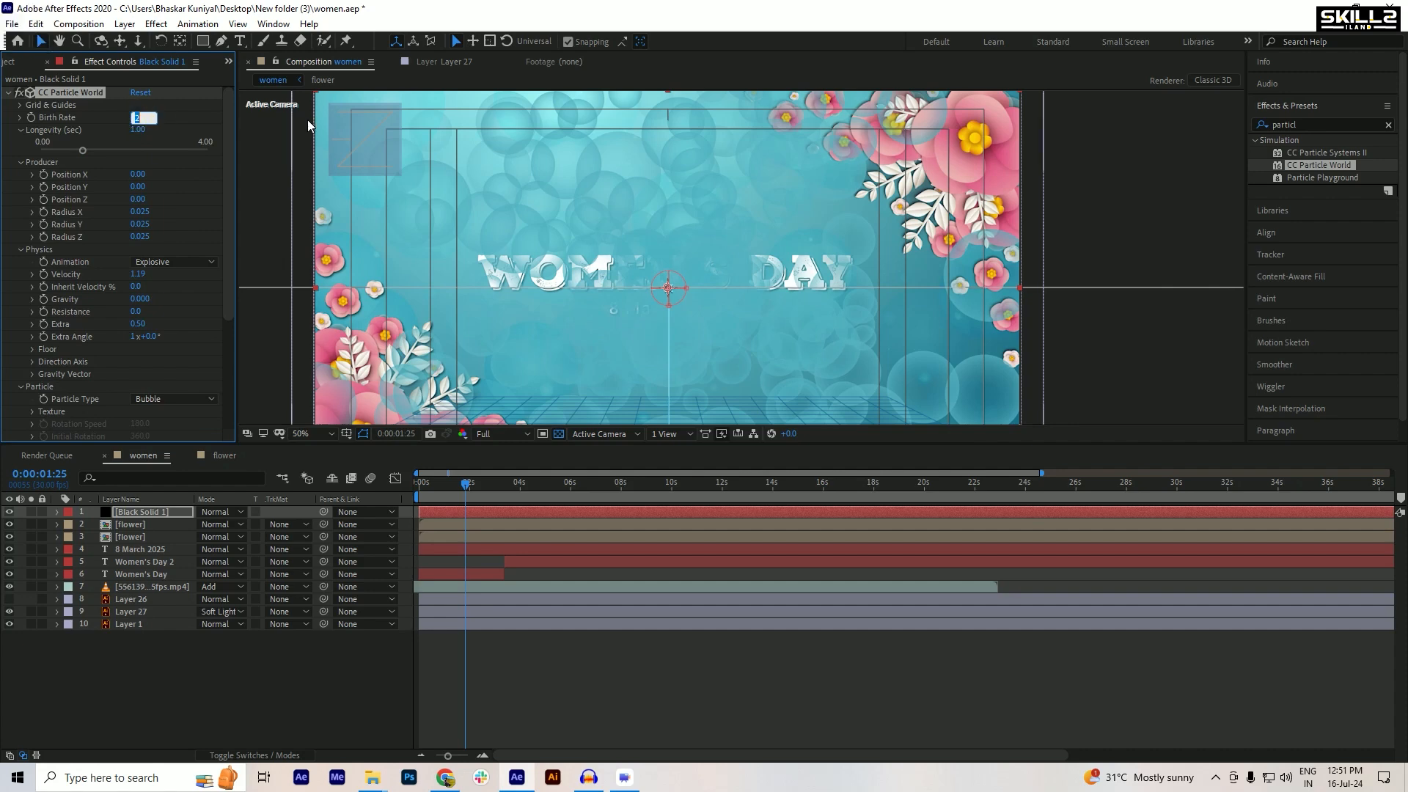
key(Return)
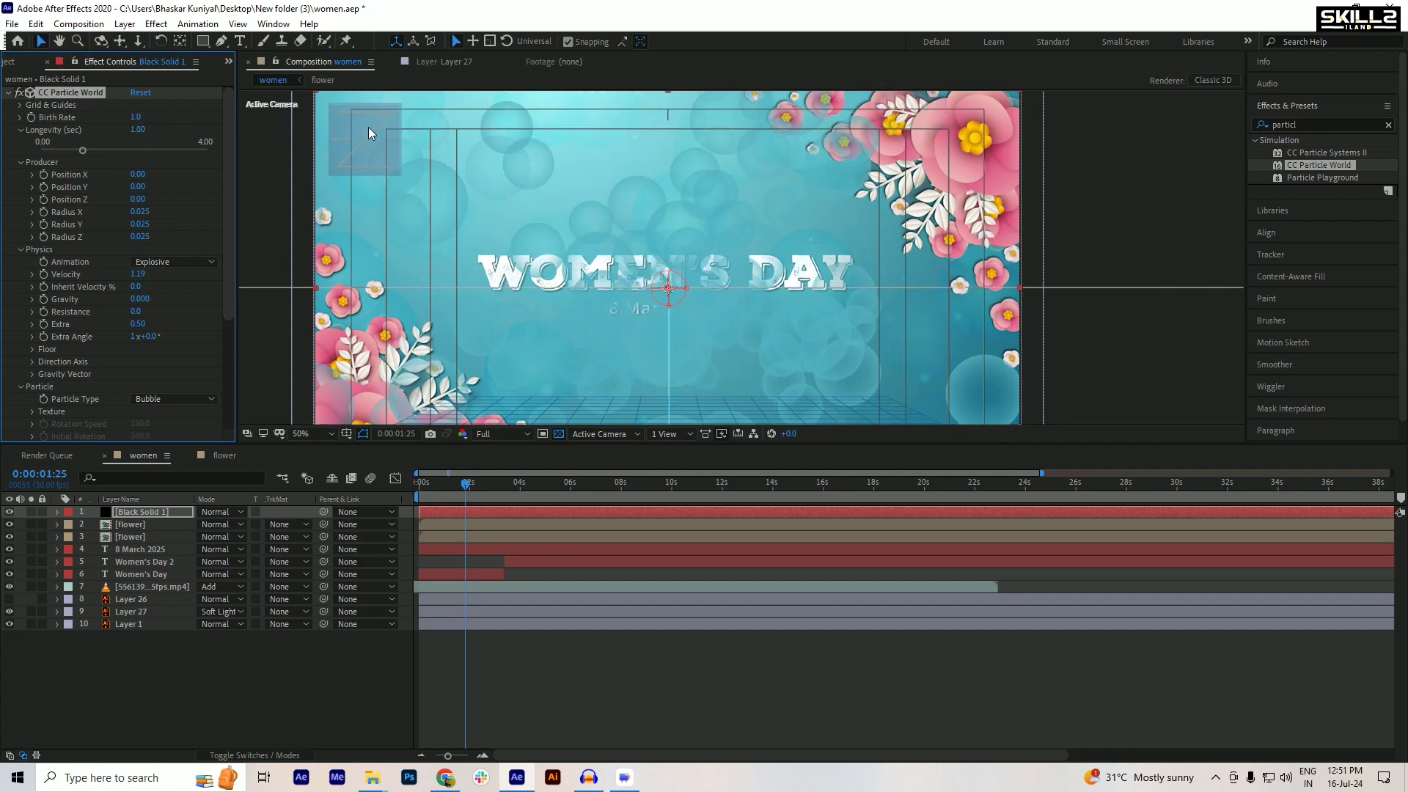
key(Home)
key(space)
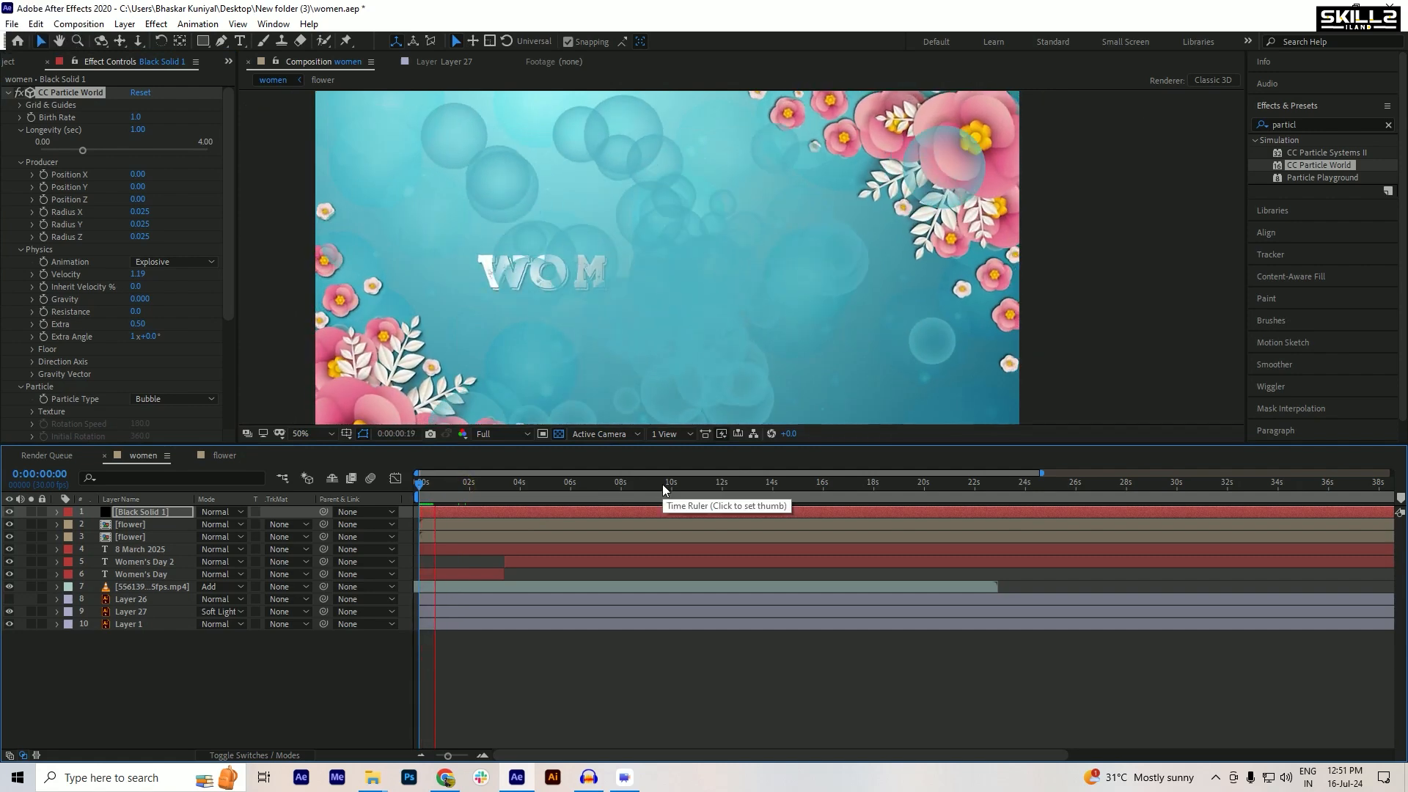
key(space)
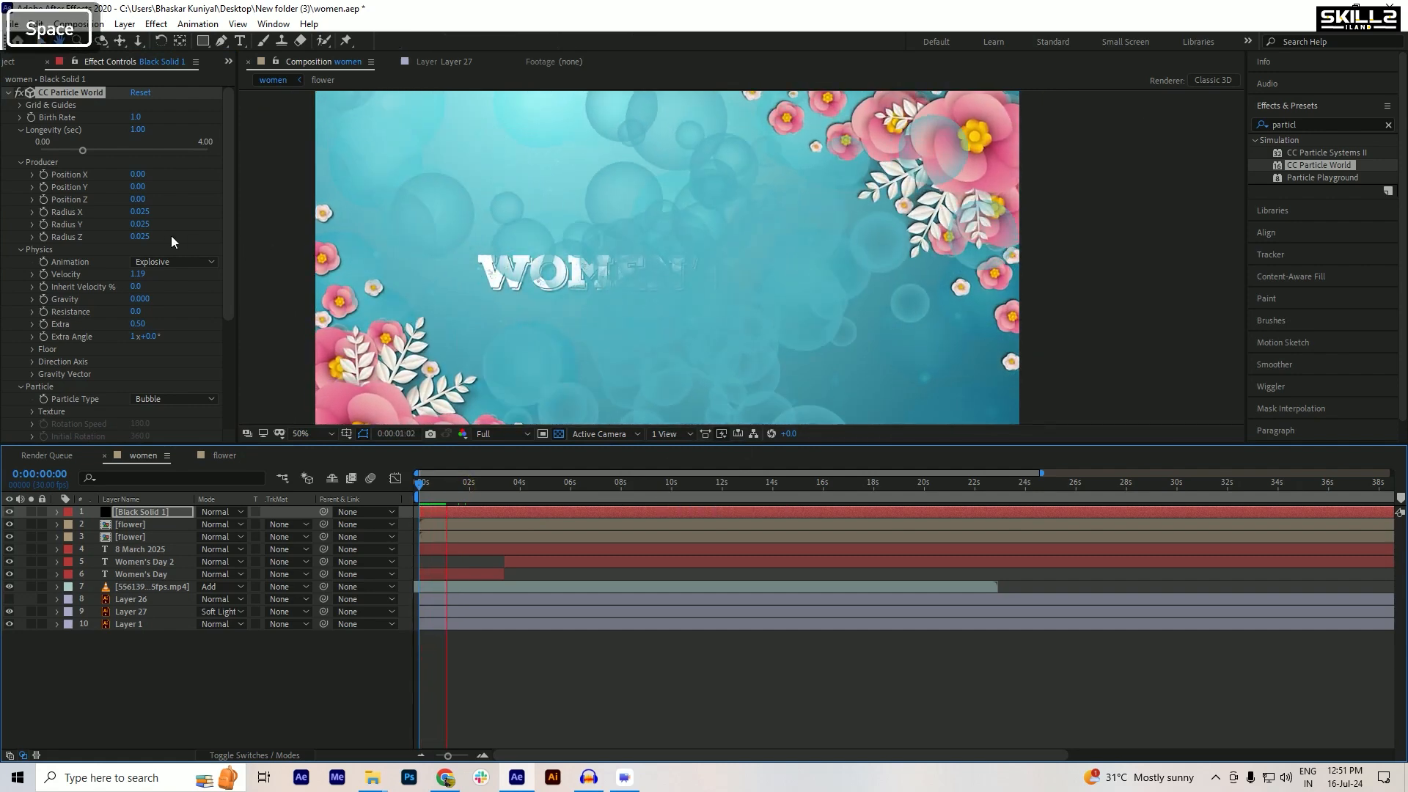
- Set the velocity of the bubble particles to 0.5
click(139, 274)
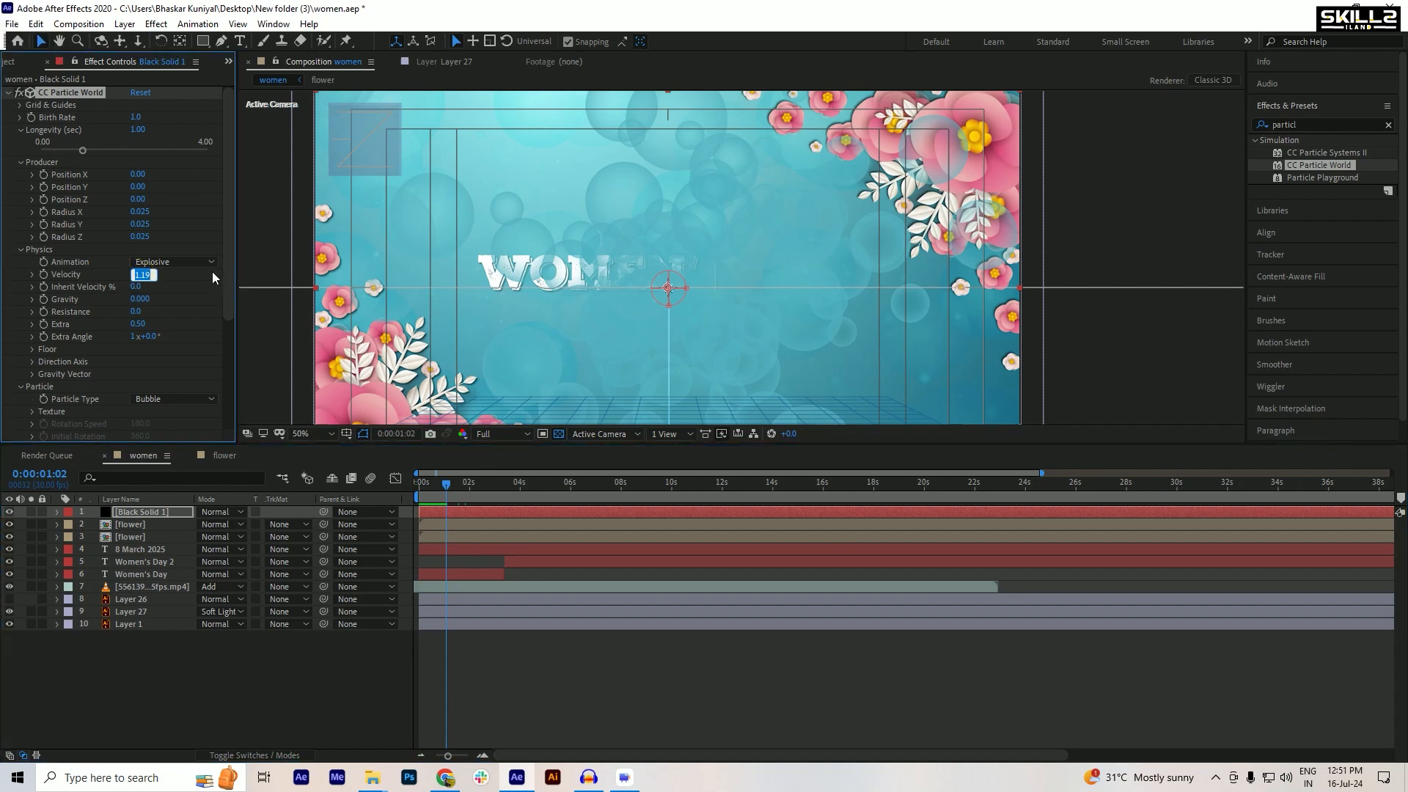
text(0.5)
key(Return)
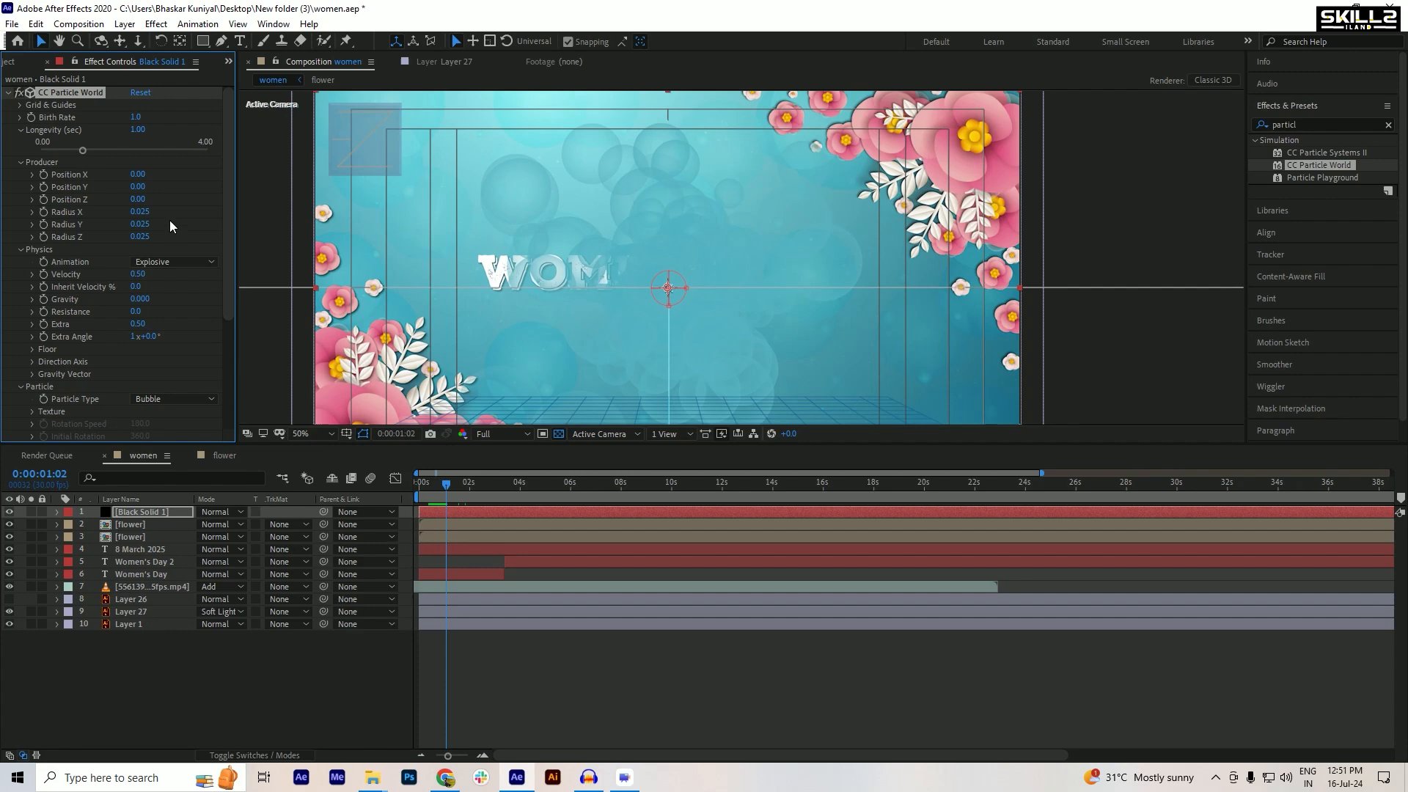
- Set the particle longevity to 4.00 seconds and the velocity to 0.02, previewing the bubbles
drag(85, 151, 237, 151)
key(space)
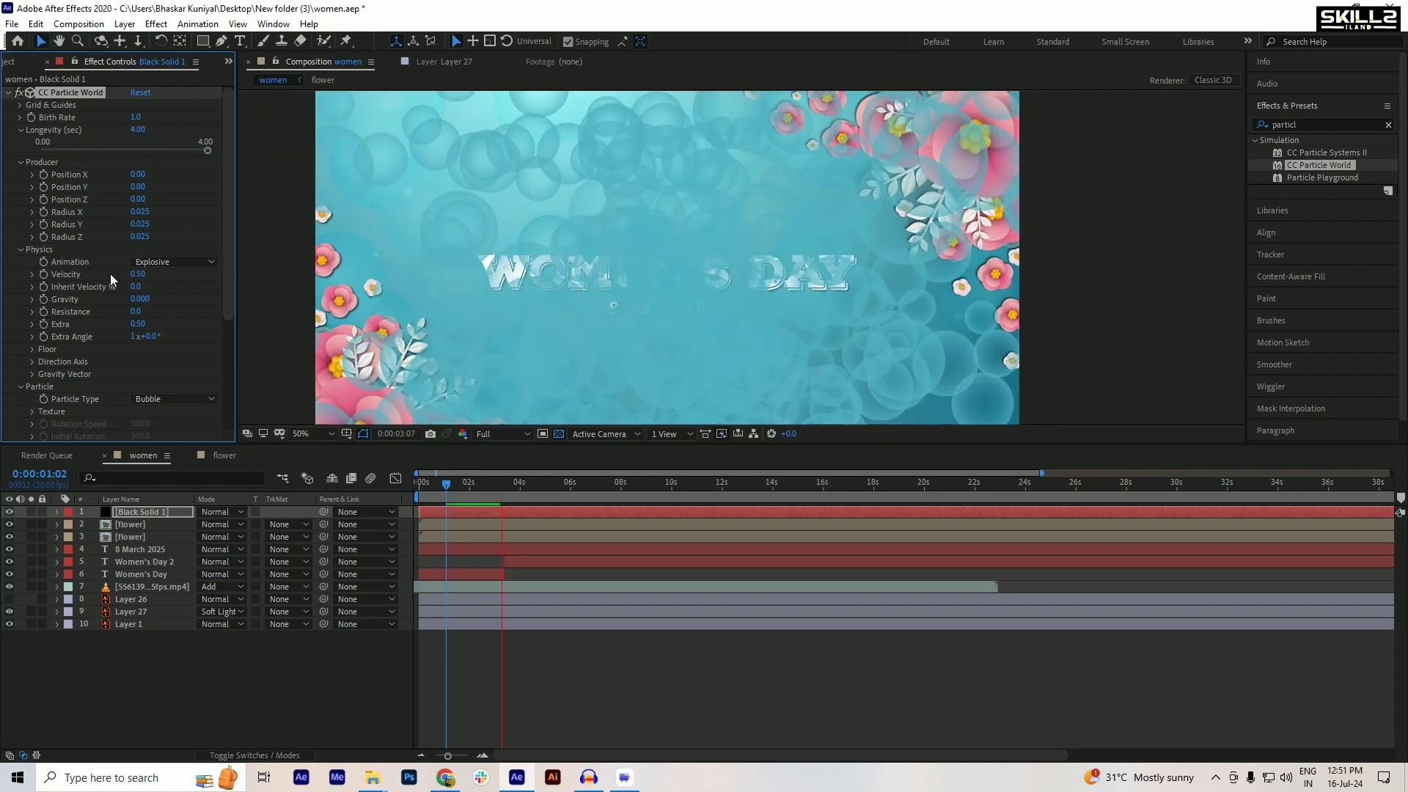
click(139, 275)
text(0.02)
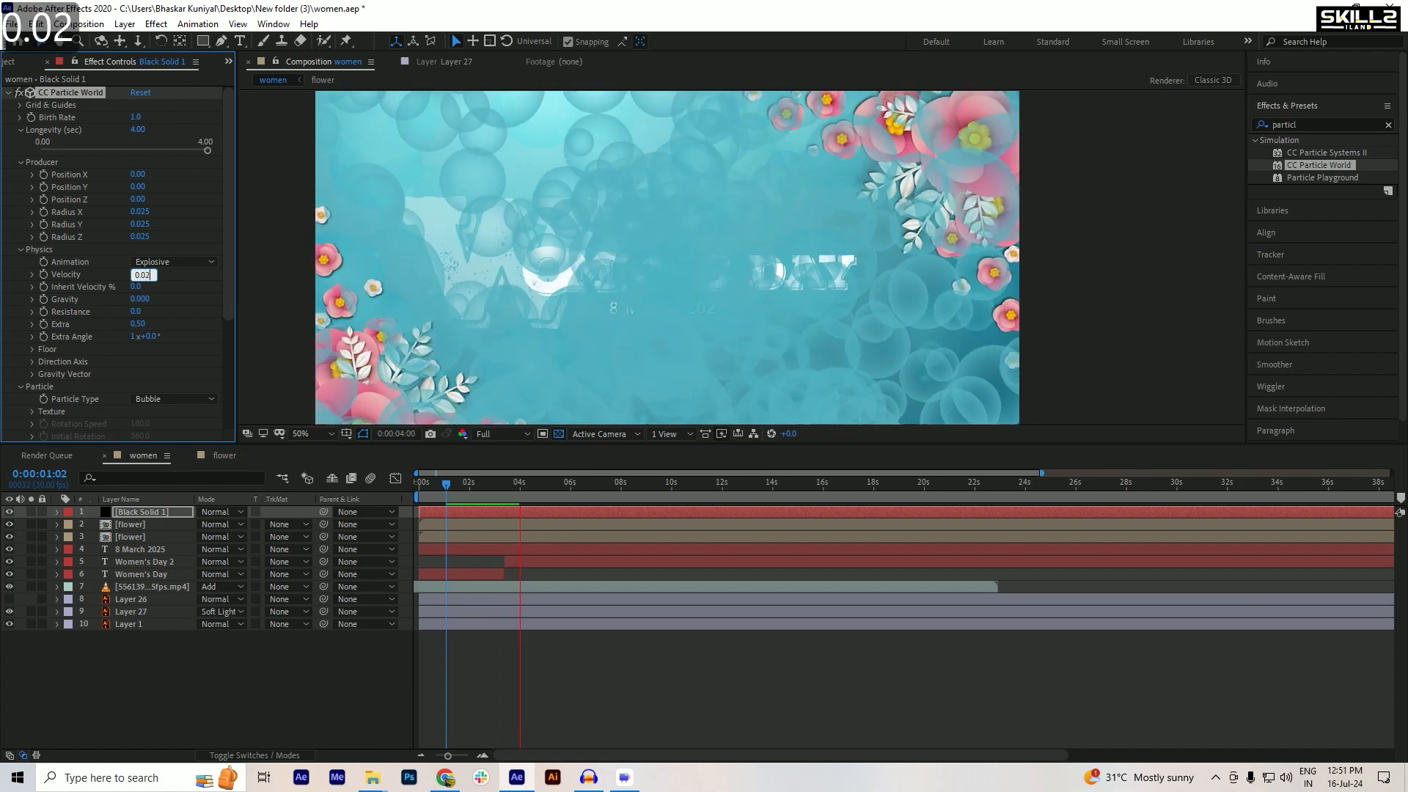
key(Return)
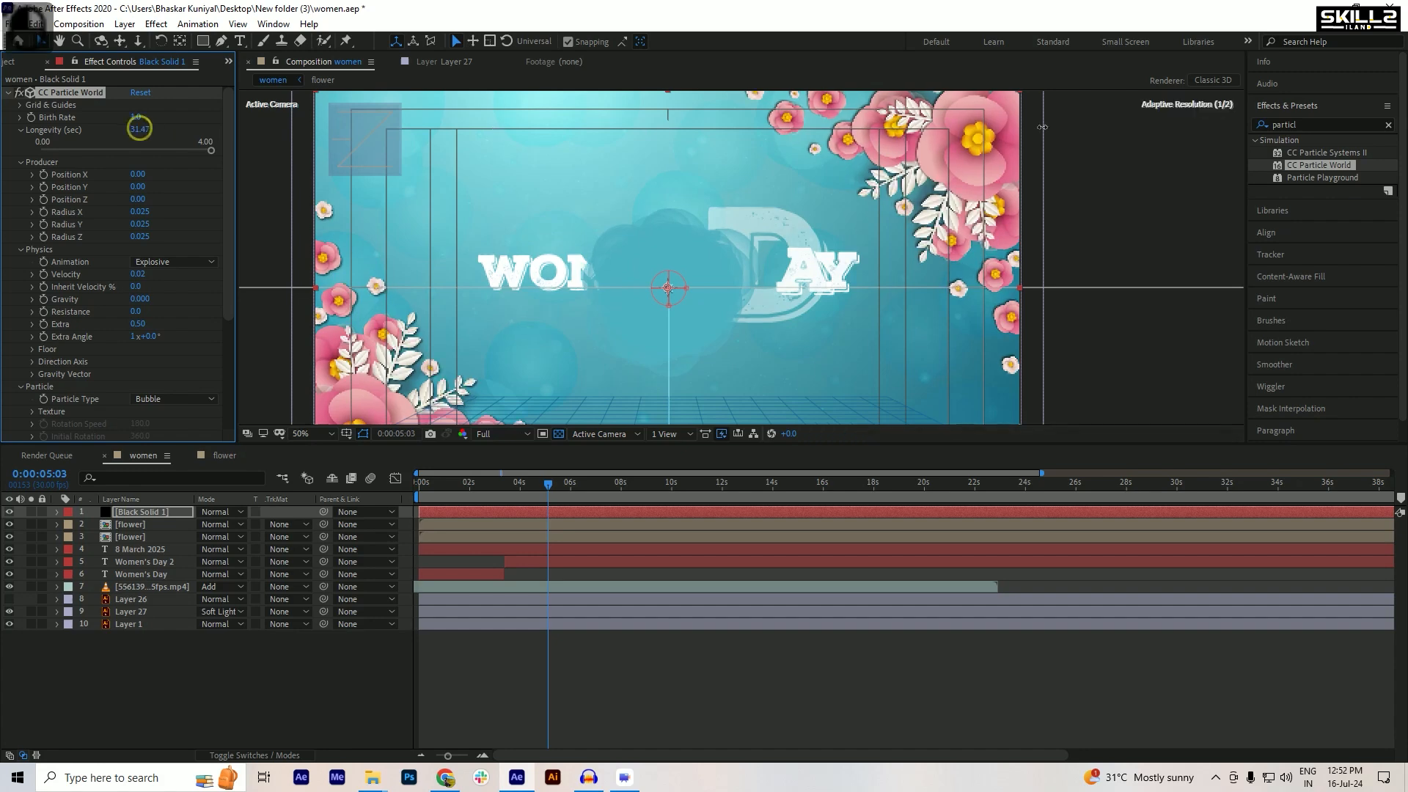
- Raise the particle longevity to 34.90 seconds, set the velocity to 0.05 and preview the bubbles
drag(139, 130, 1113, 143)
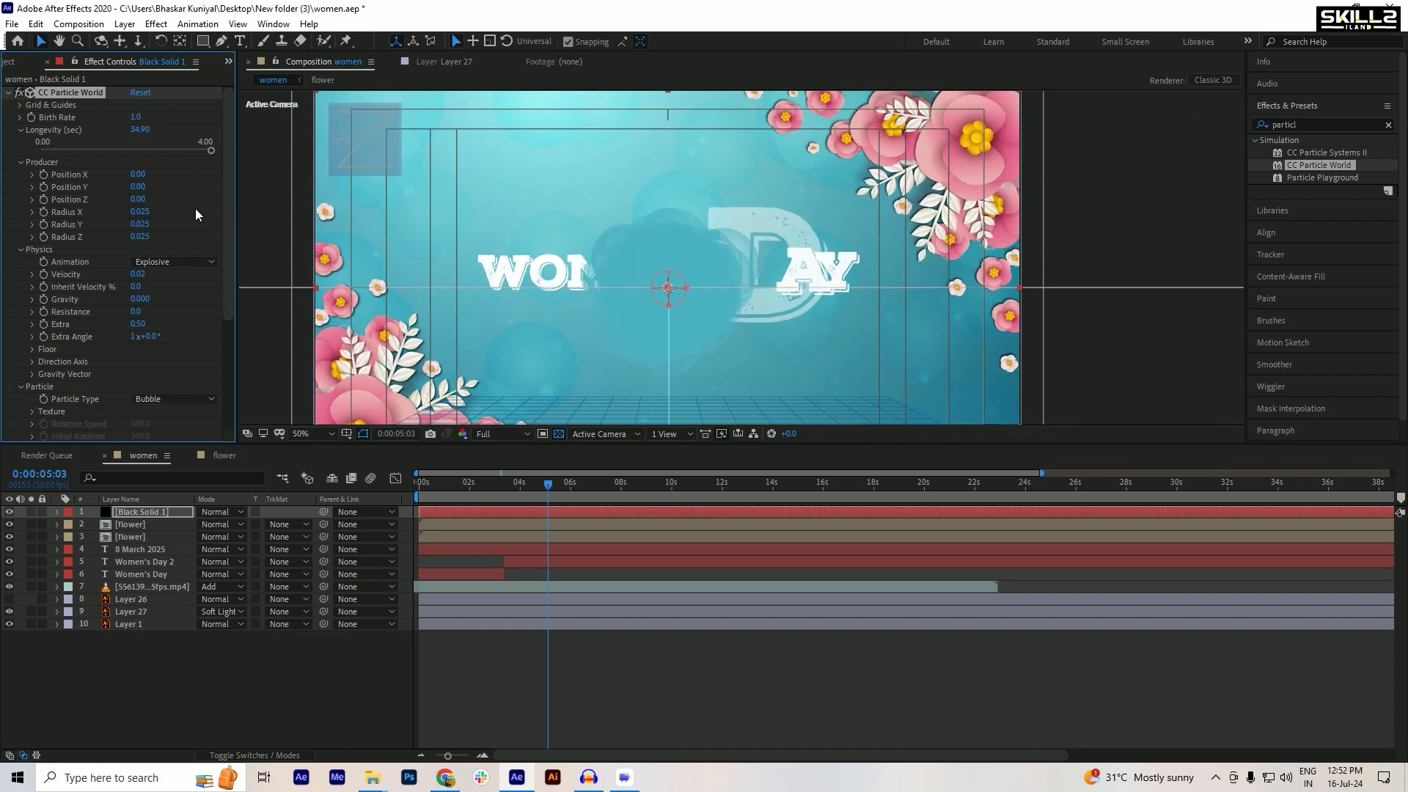
click(136, 274)
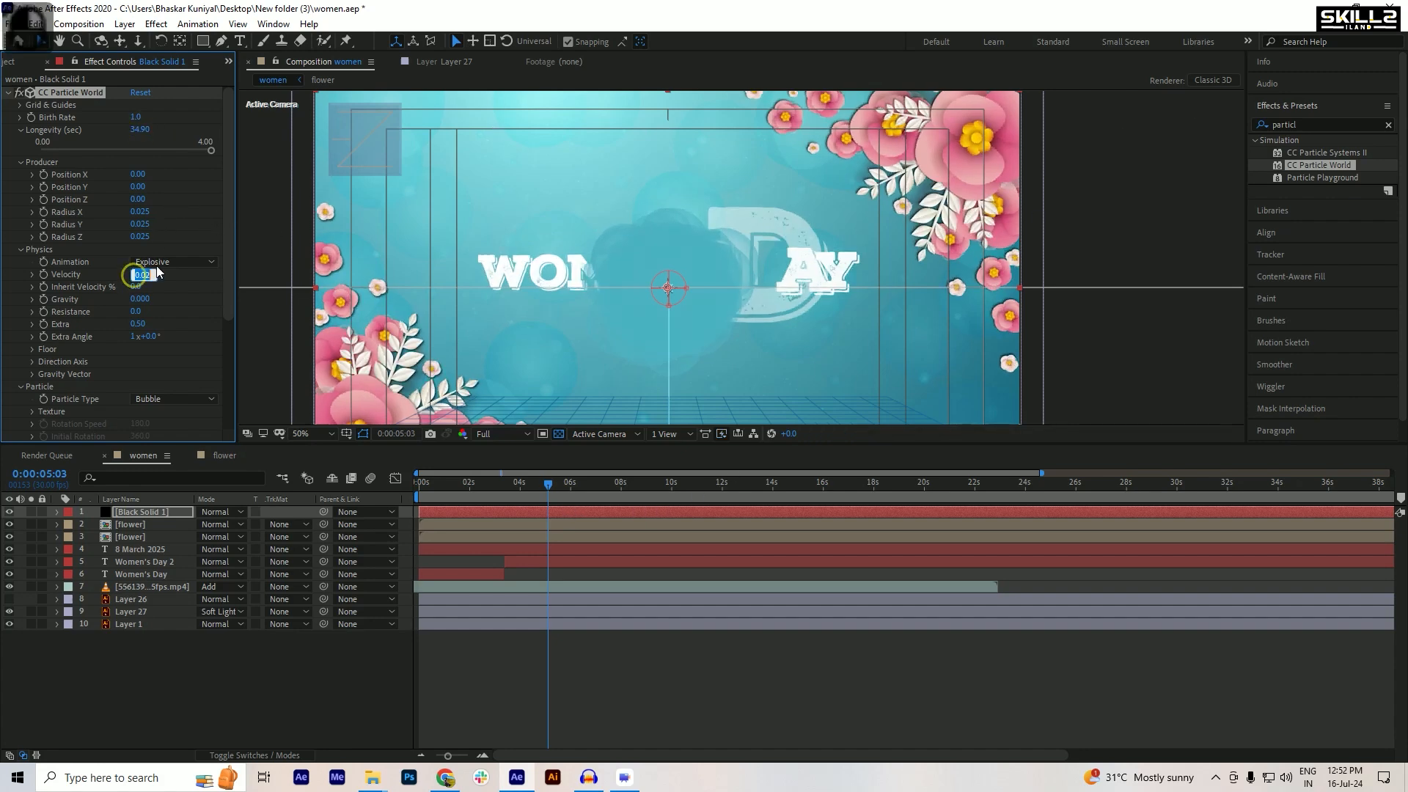
text(0)
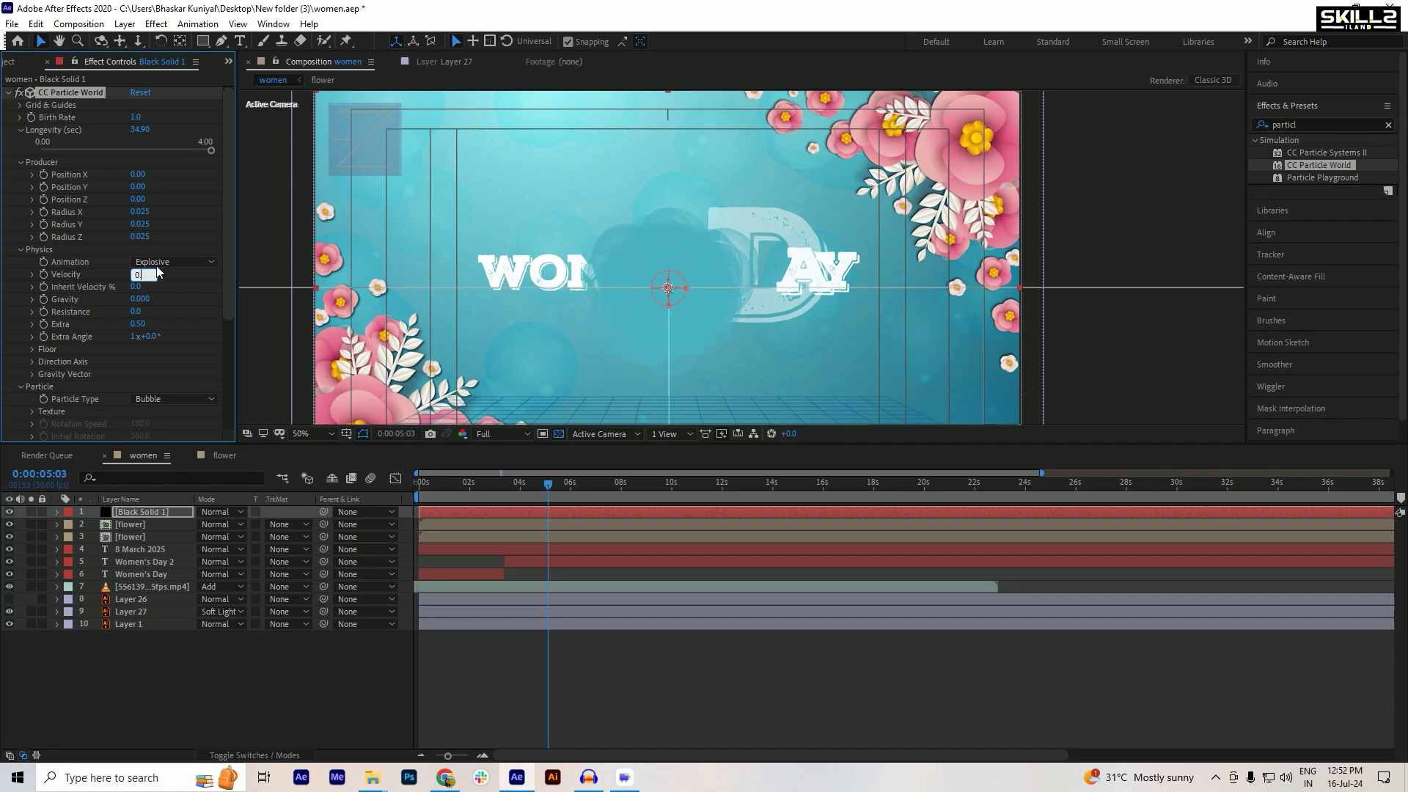
text(.05)
key(Return)
key(space)
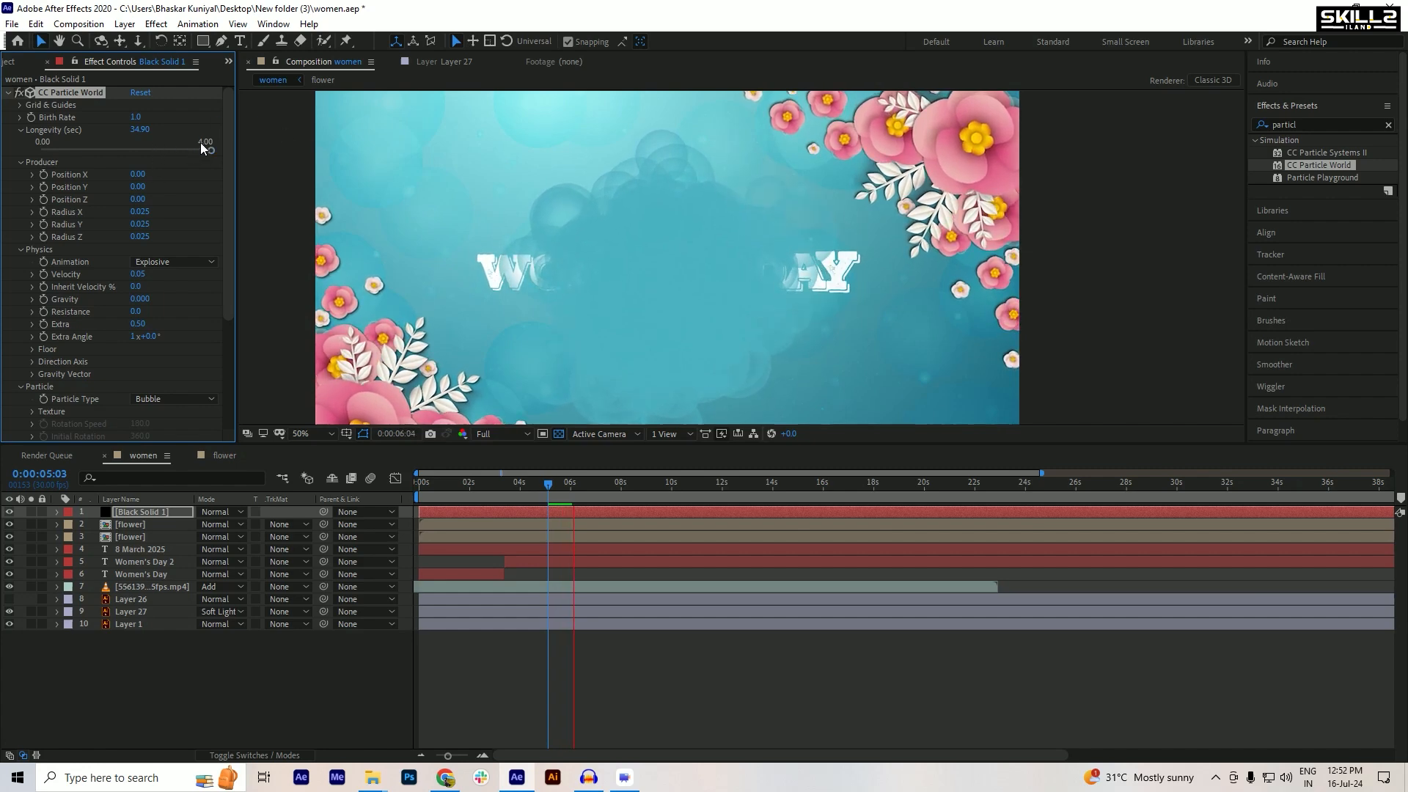
- Set the particle longevity to 52.22 seconds and the velocity to 0.1, and preview the composition from 0:00:07:27
click(137, 129)
drag(137, 129, 1402, 129)
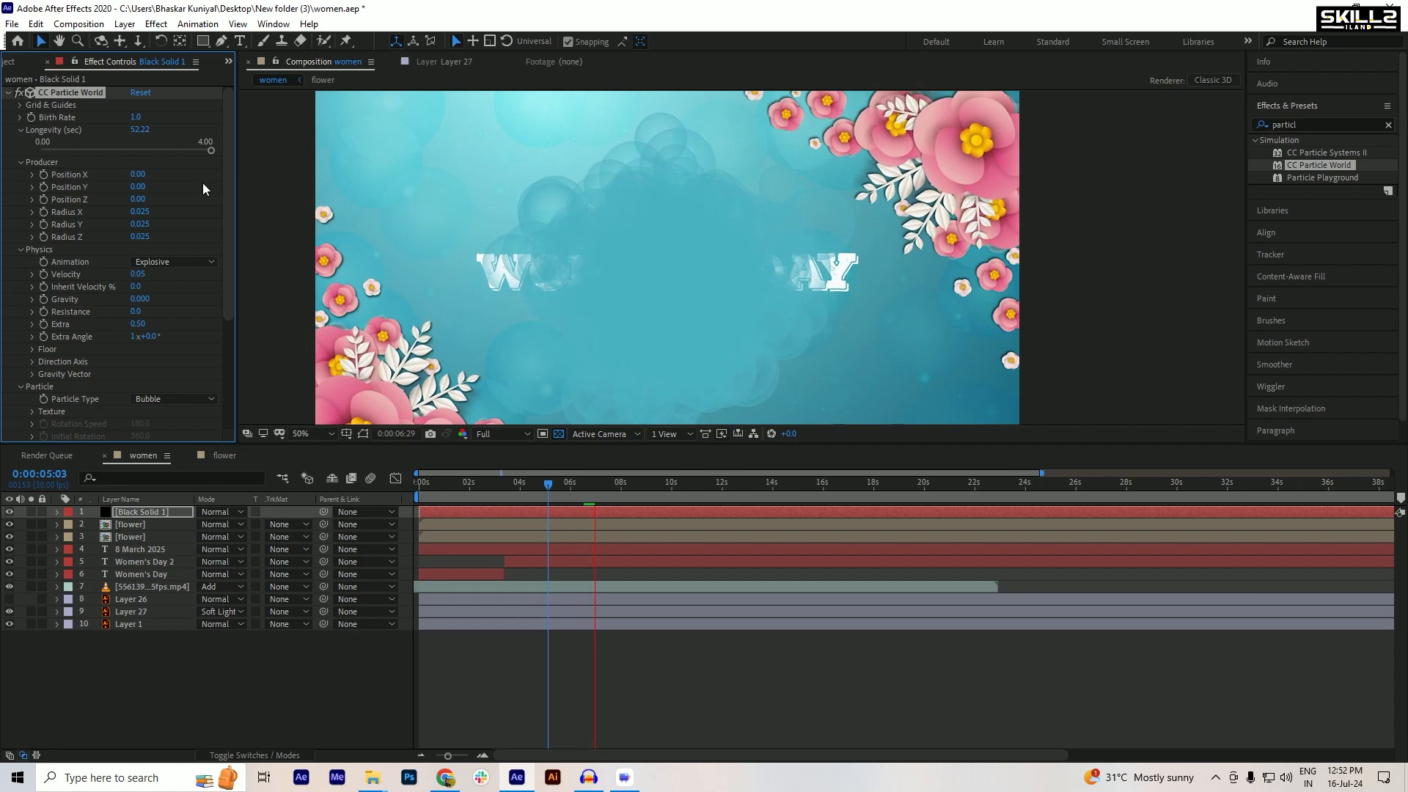
click(139, 273)
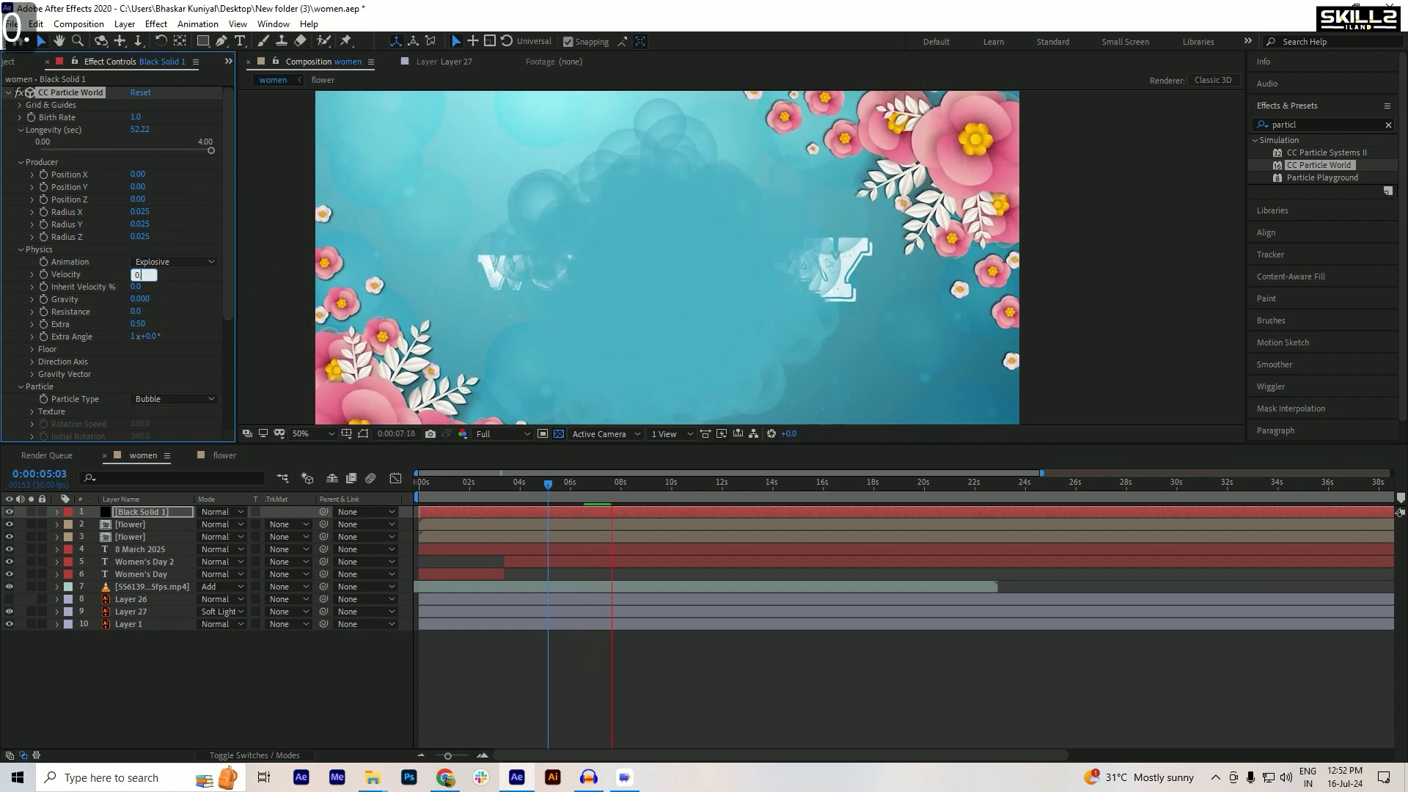
text(.1)
key(Return)
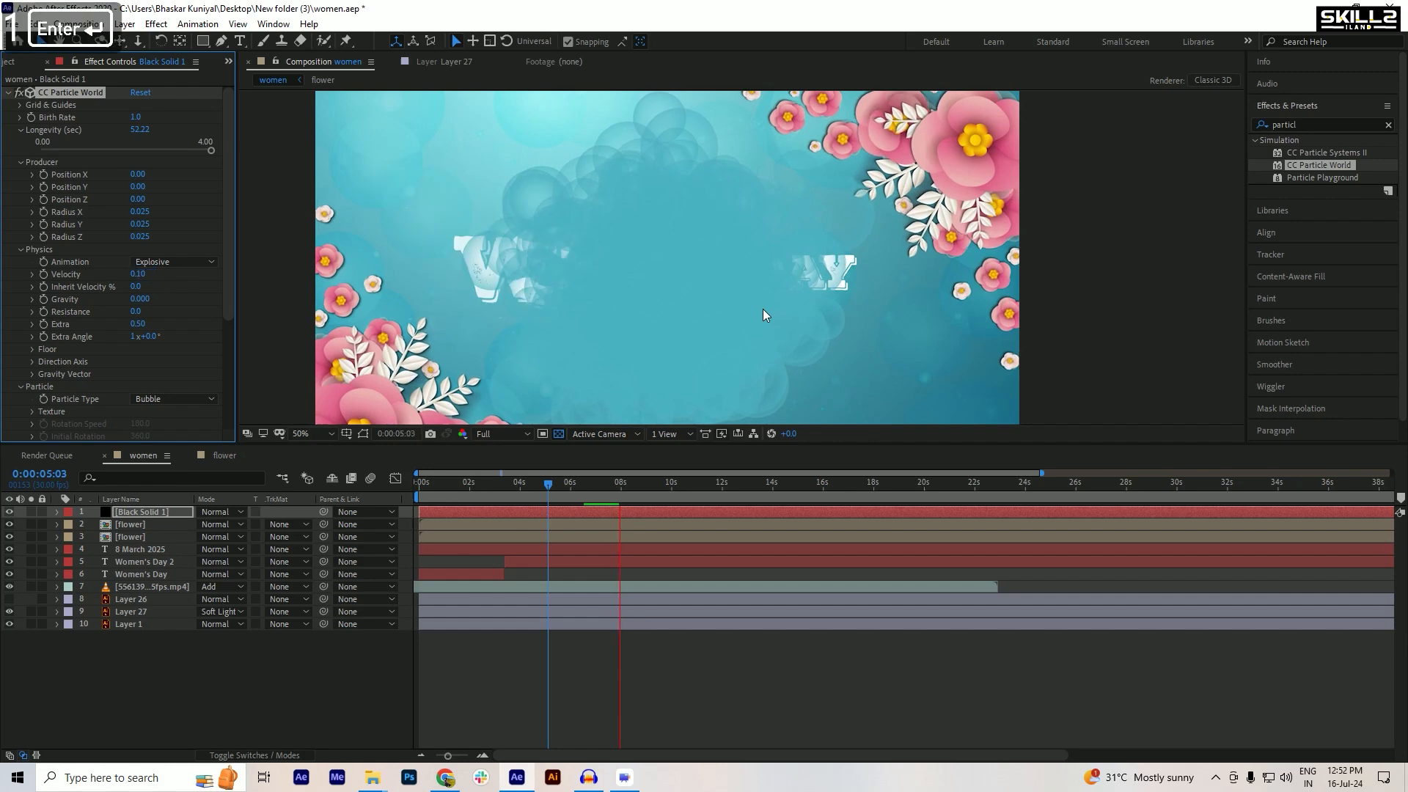
key(space)
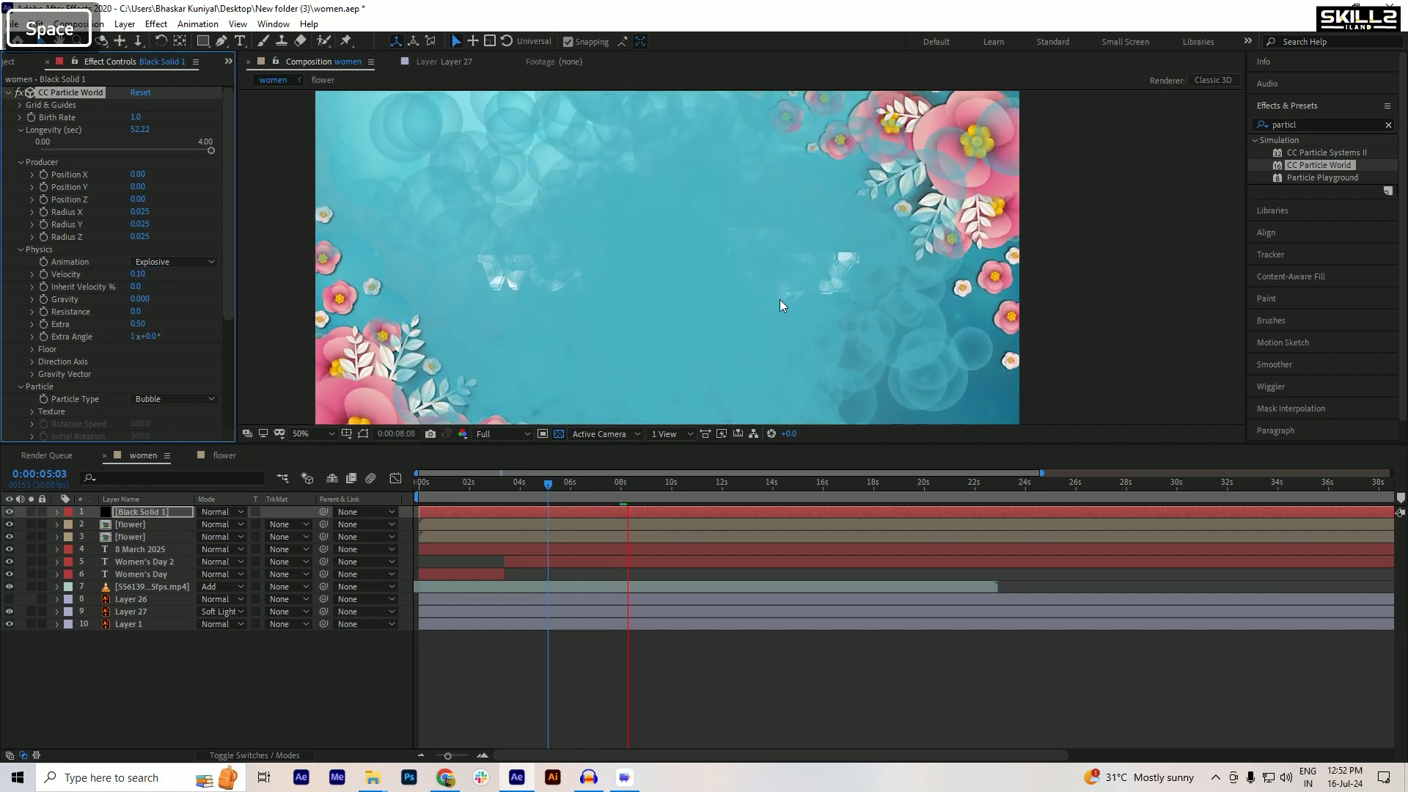
drag(576, 490, 464, 490)
key(space)
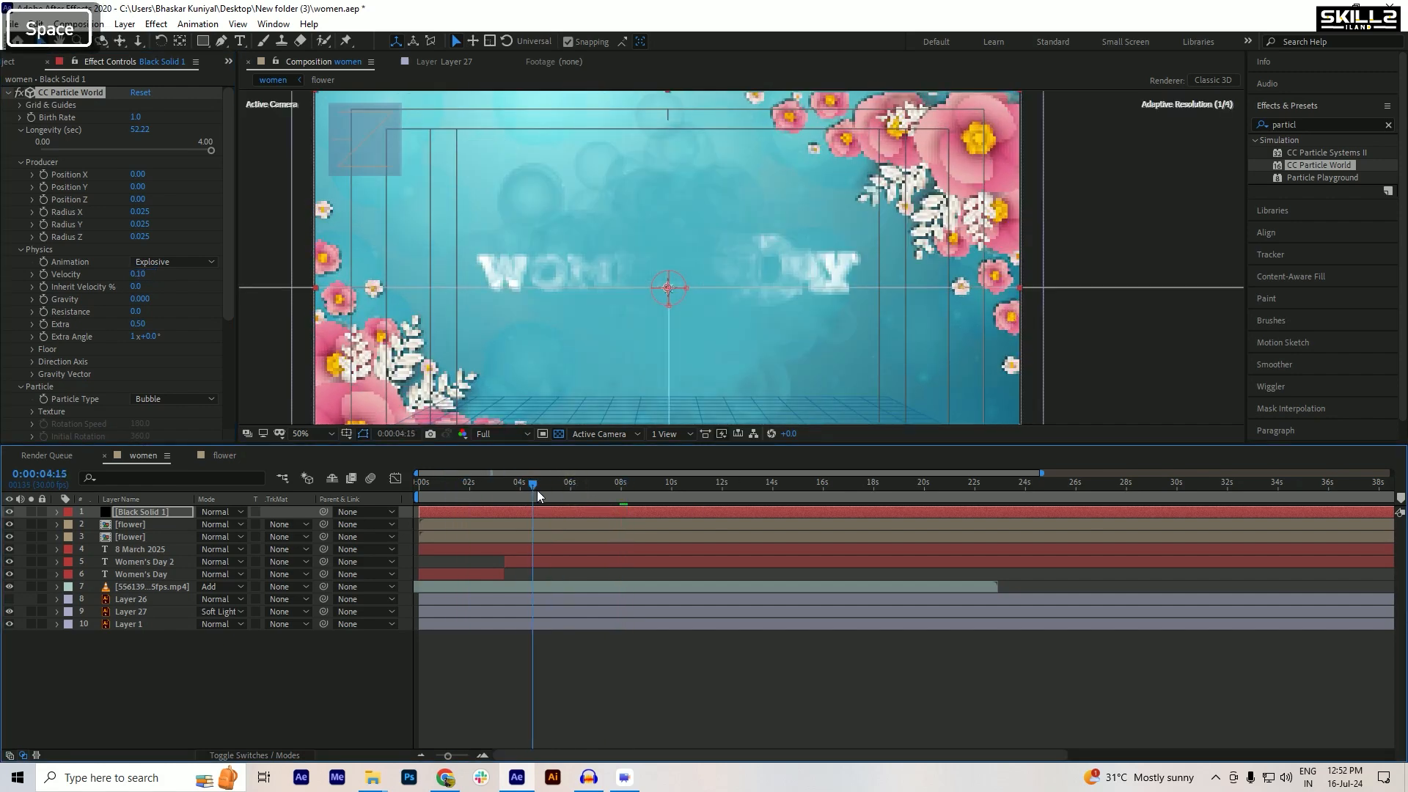
click(618, 486)
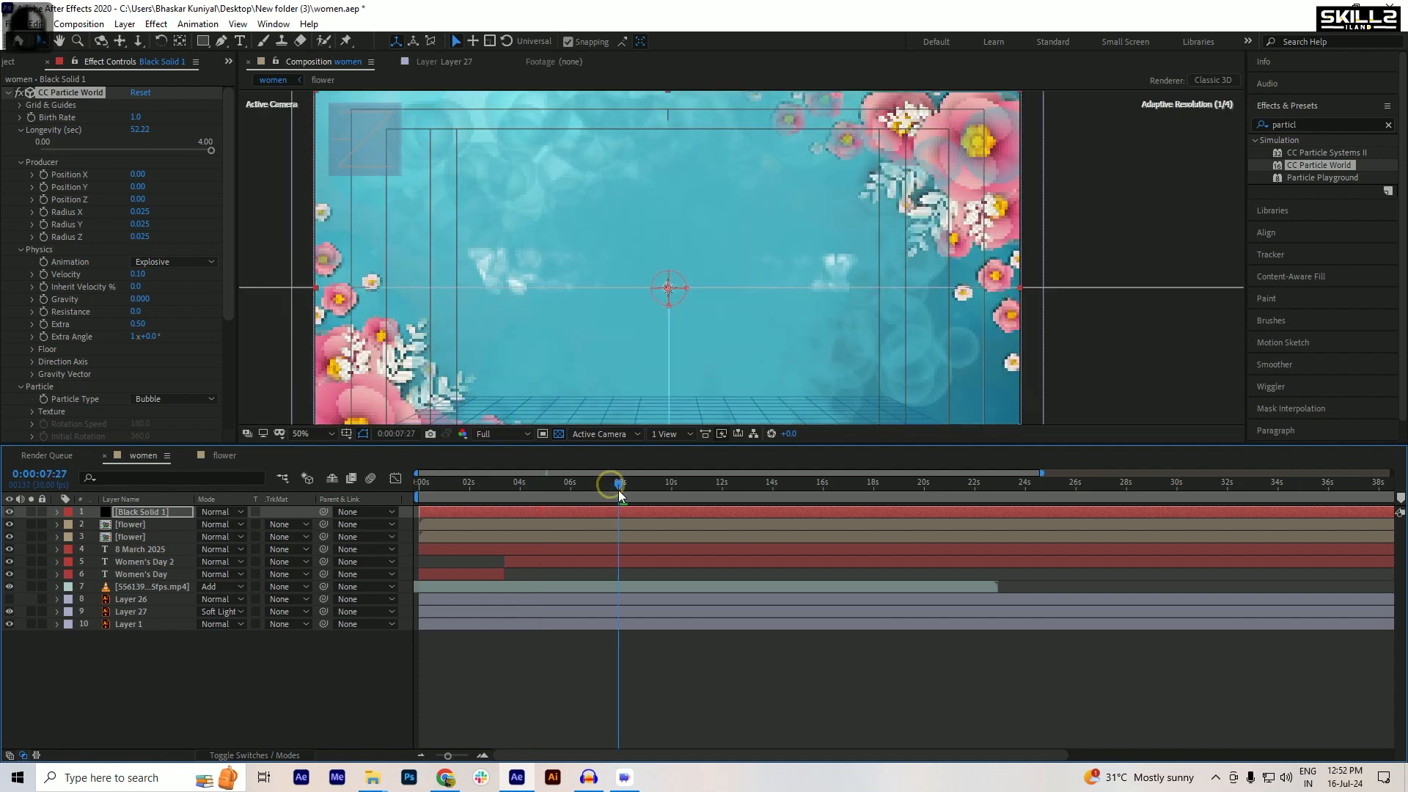
key(space)
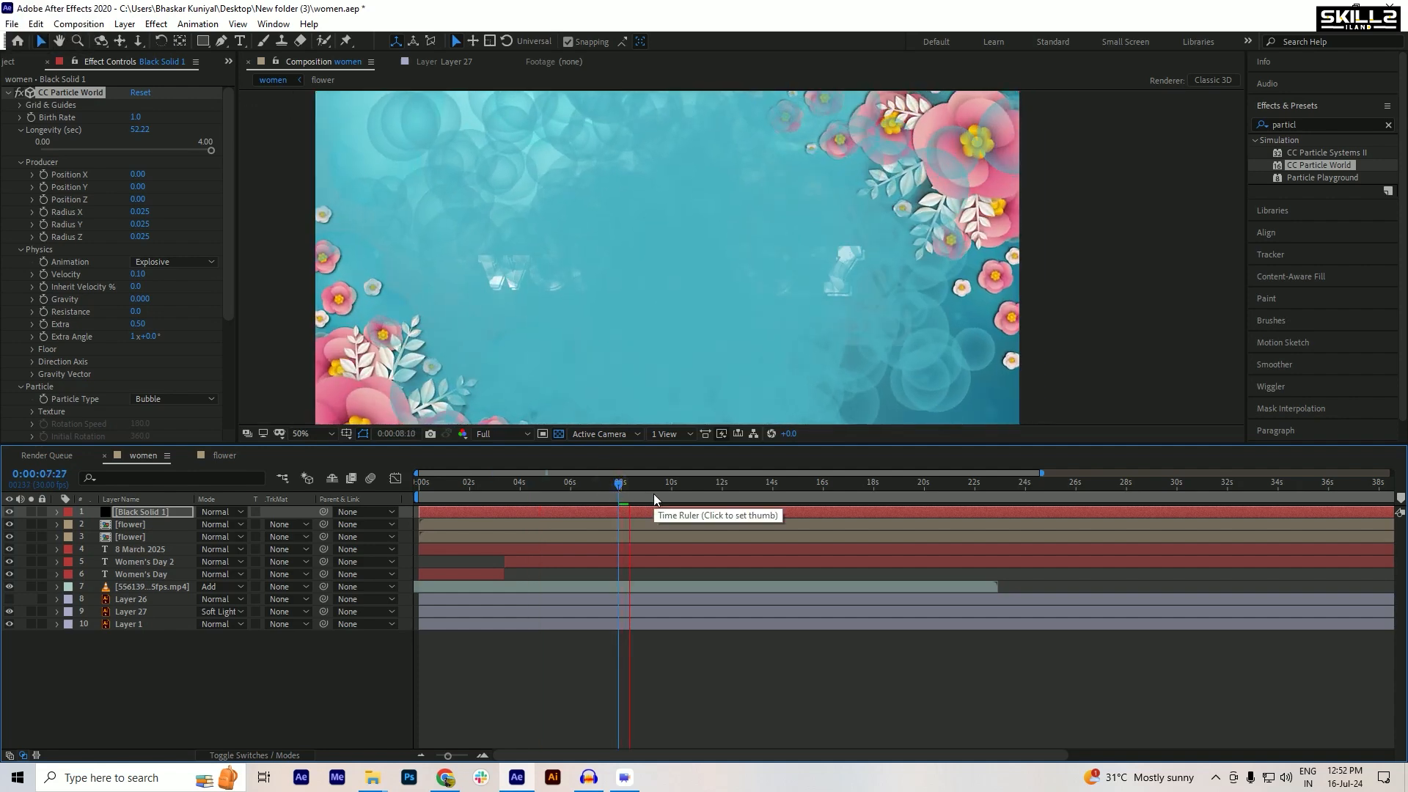
- Reduce the particle birth rate to 0.5
click(139, 117)
text(0.5)
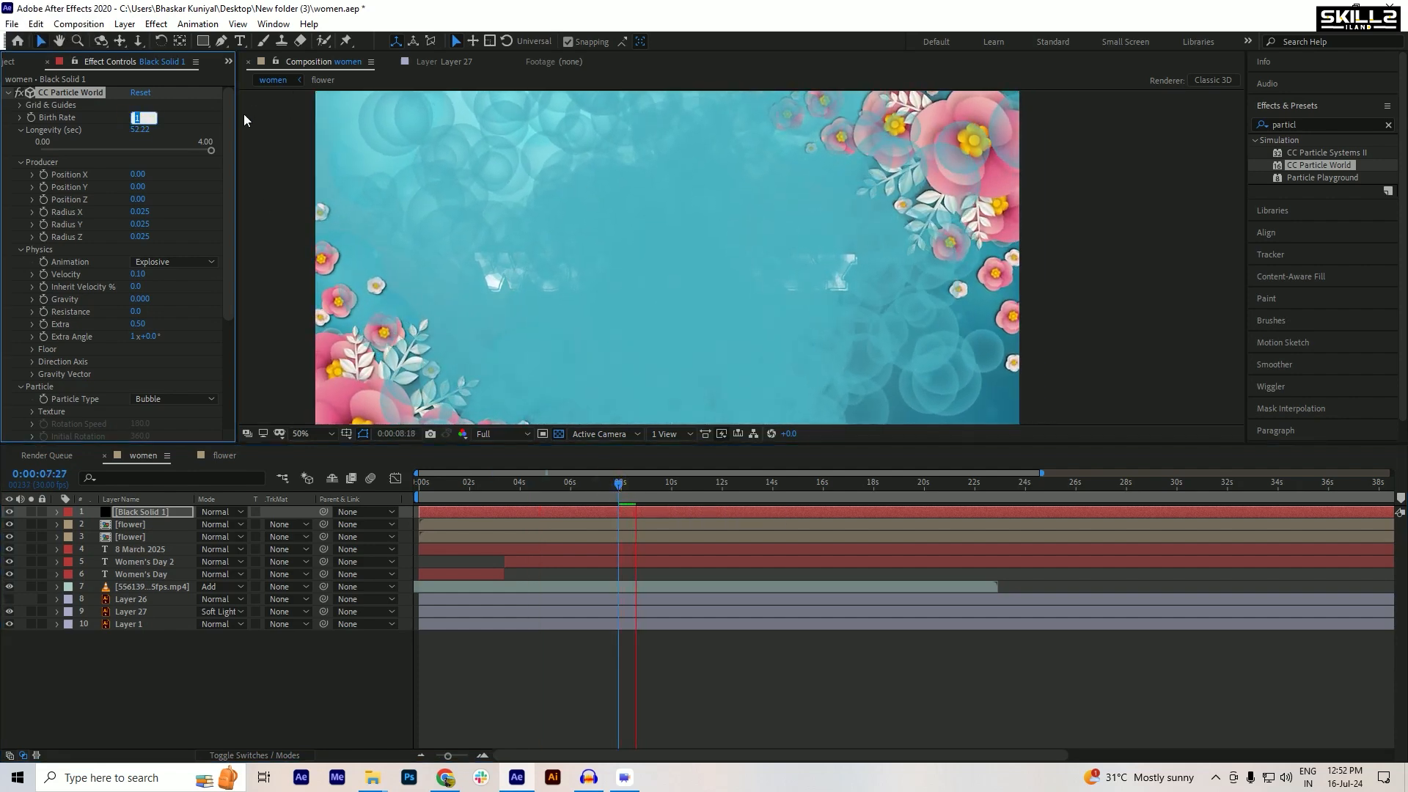
key(Return)
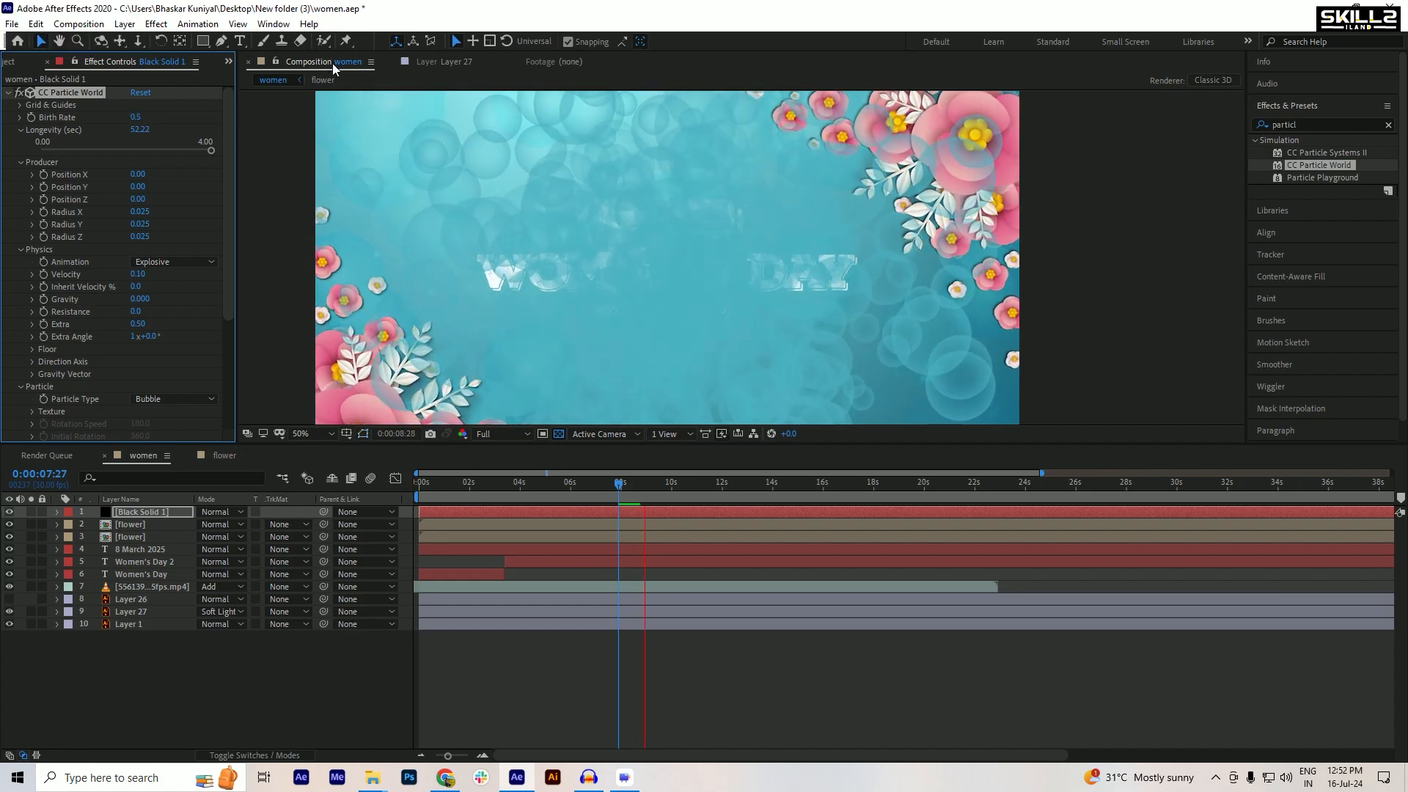
- Set the death size of the bubble particles to 0.94
scroll(122, 349, down, 3)
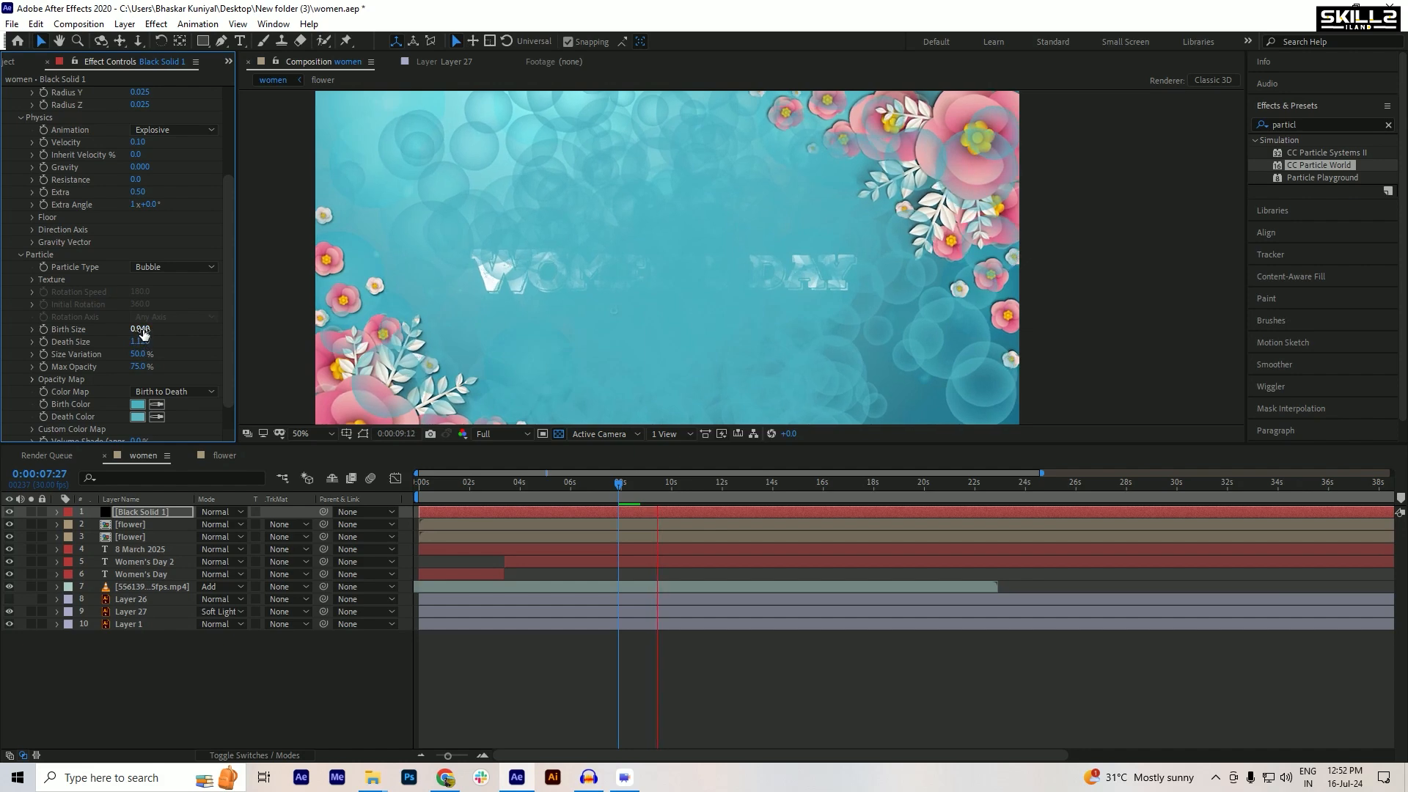
click(142, 342)
text(0.94)
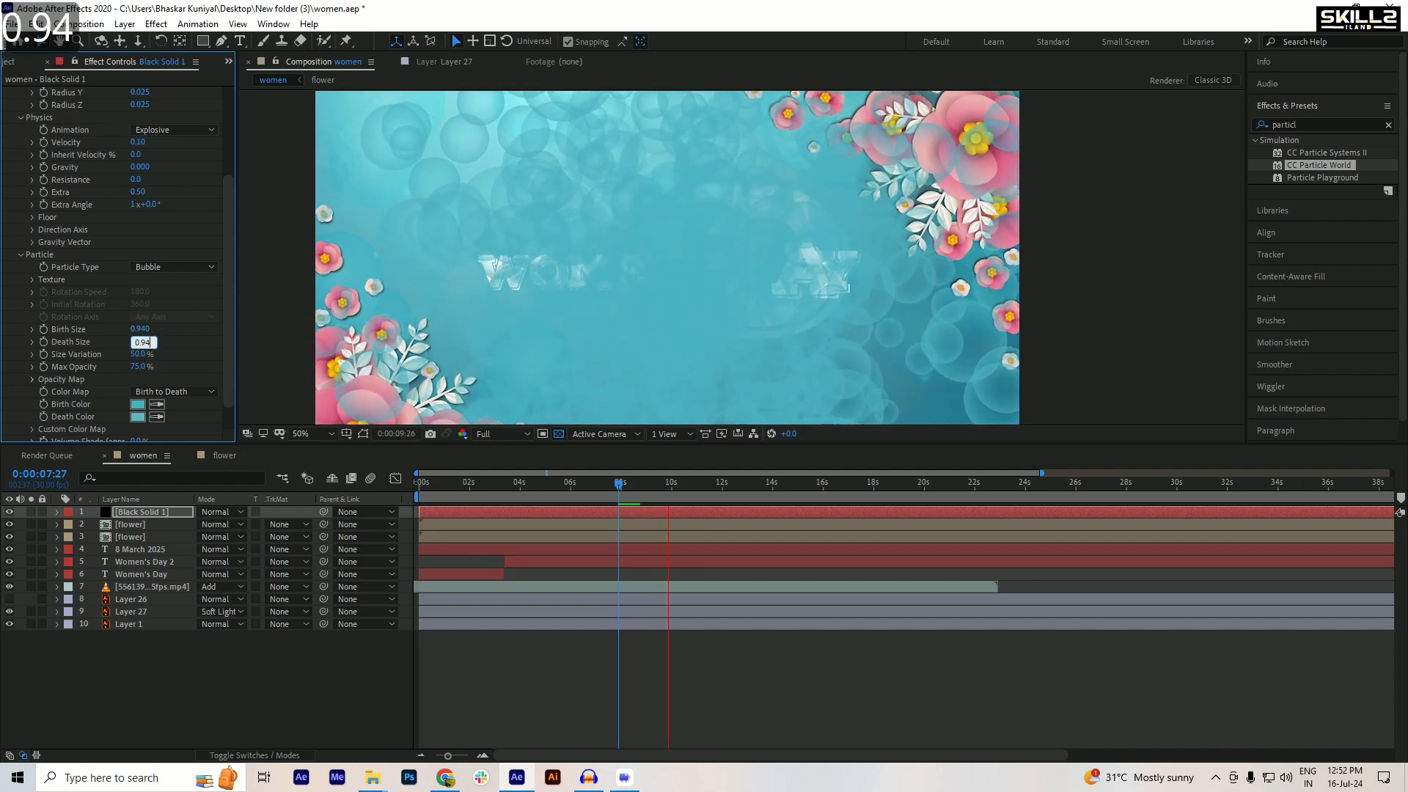
key(Return)
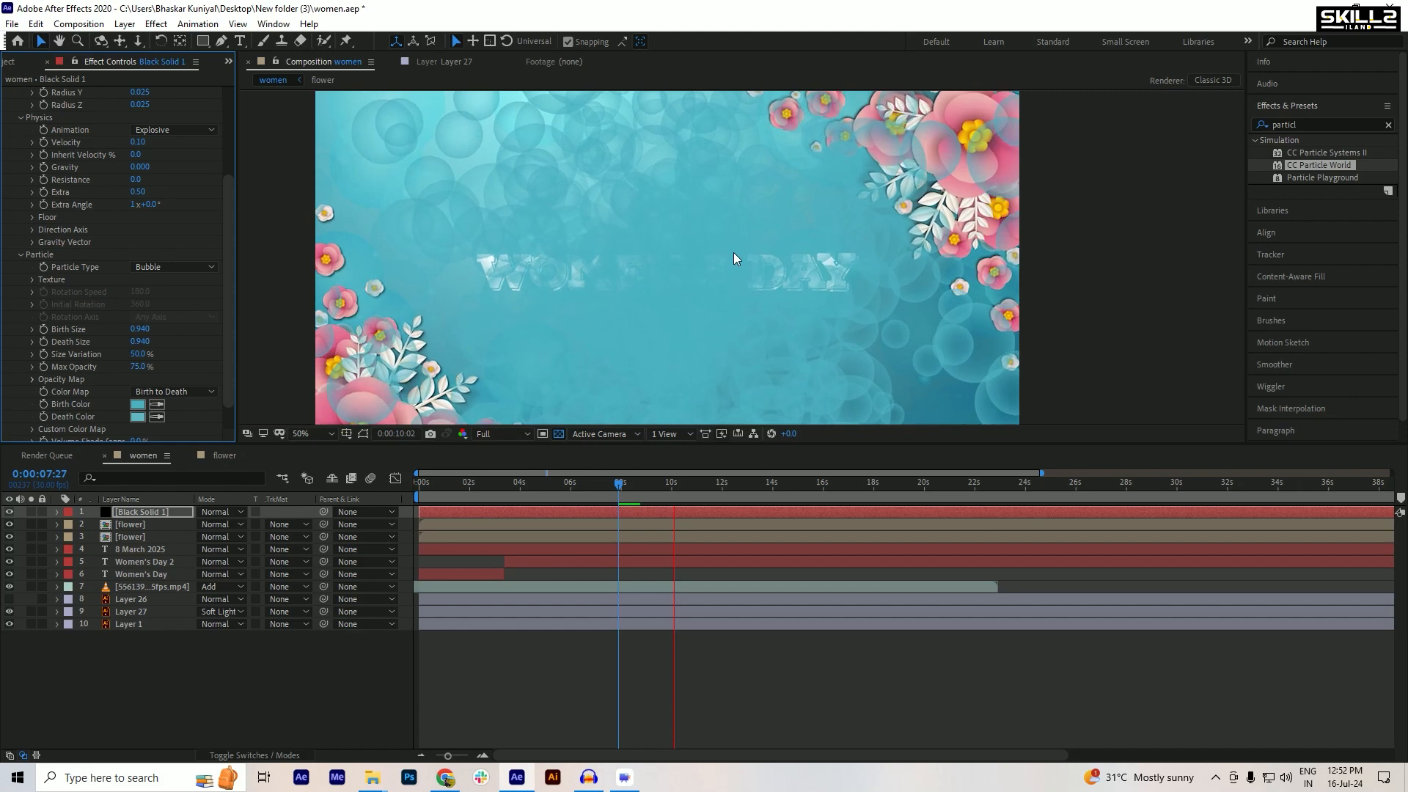
- Set the particle birth rate to 0.2 and collapse the CC Particle World settings
scroll(186, 135, up, 5)
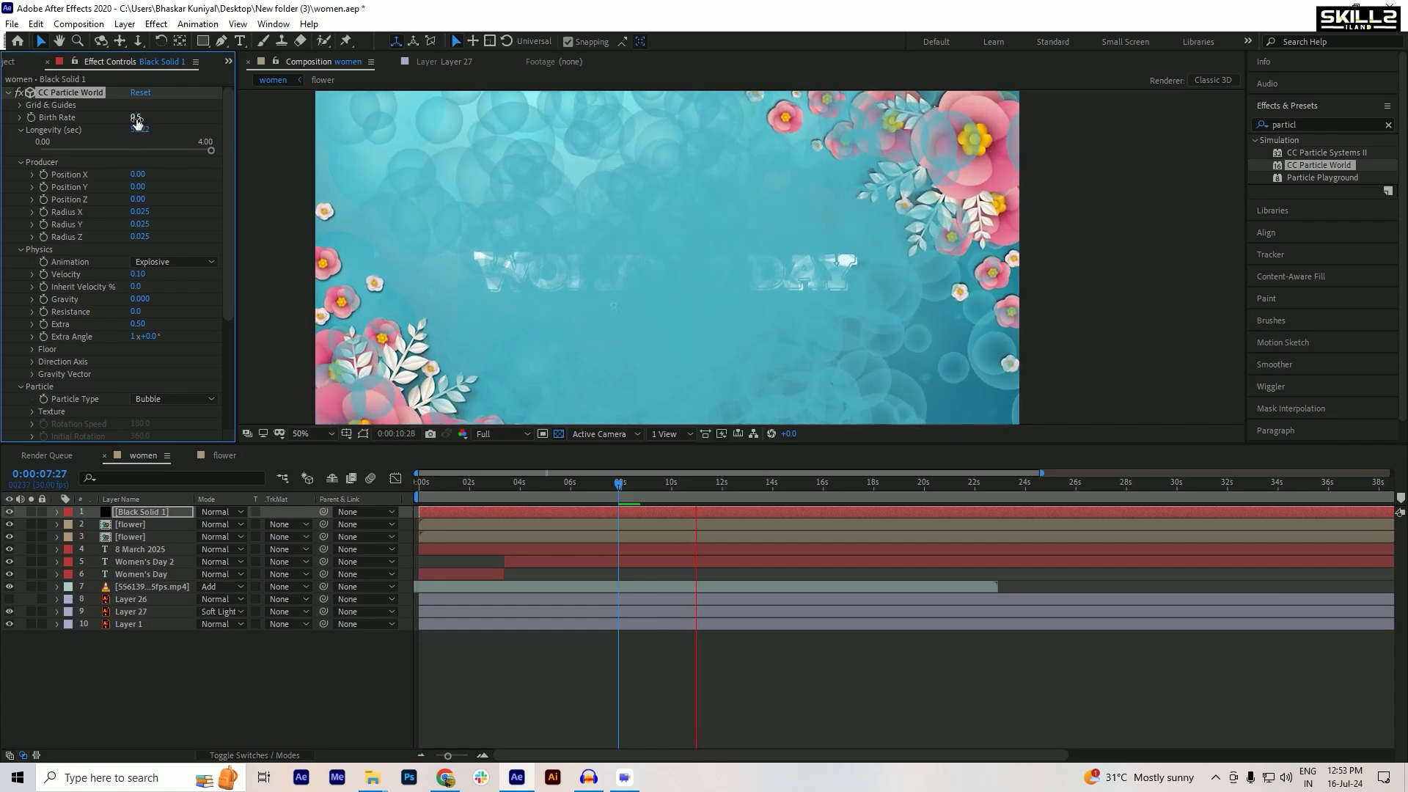
click(137, 119)
text(0)
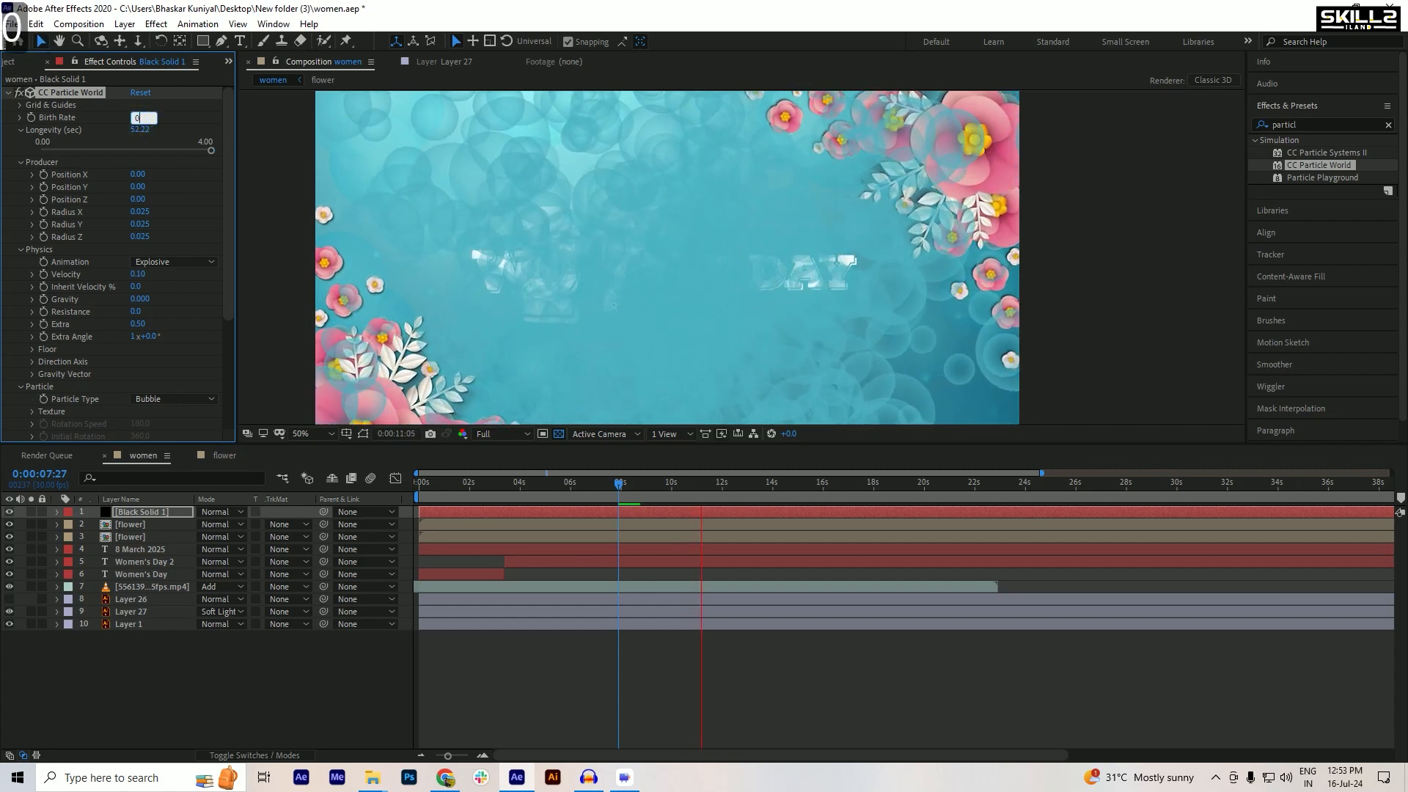
text(.2)
key(Return)
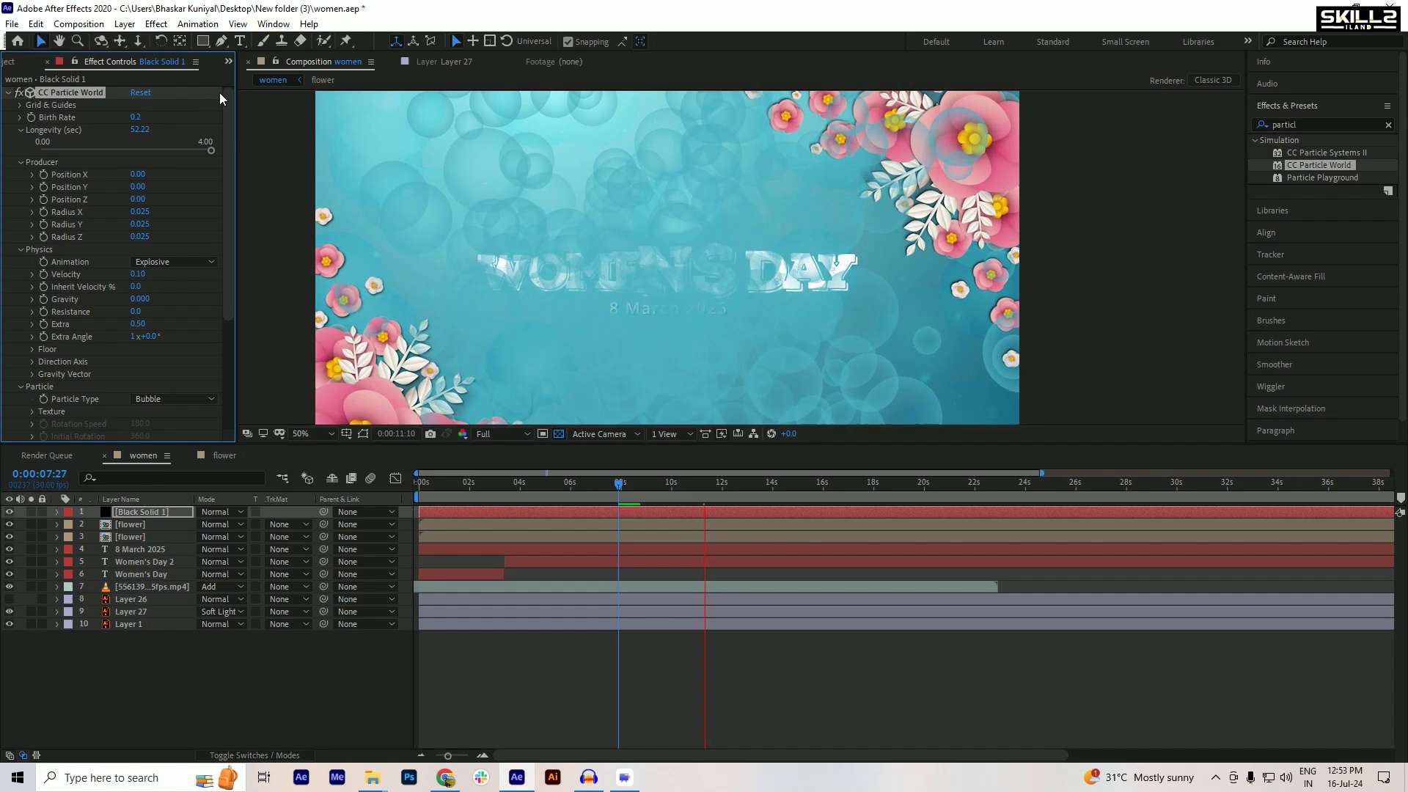
click(9, 94)
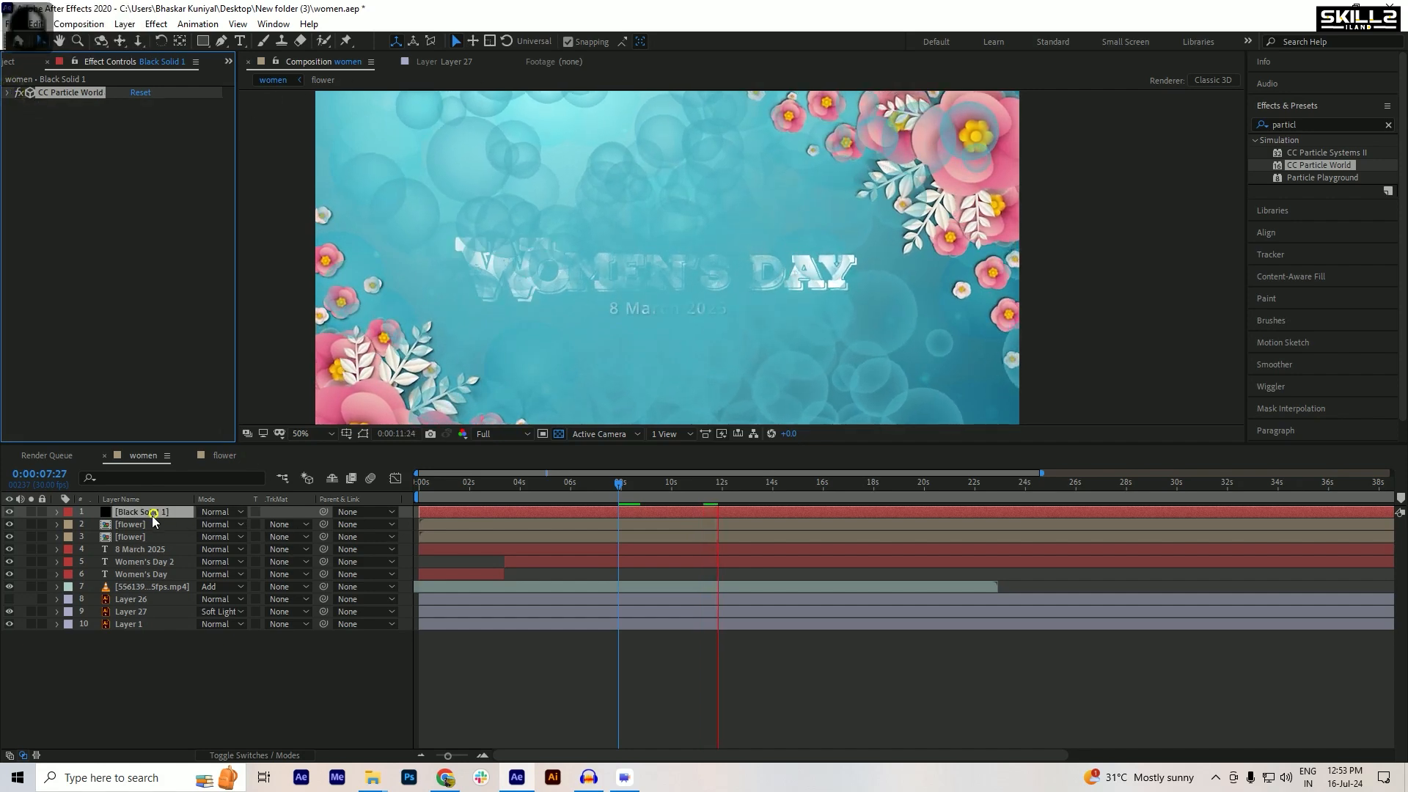
- Move the Black Solid 1 layer directly below the gold dust footage and set its opacity to 15%
drag(152, 517, 185, 596)
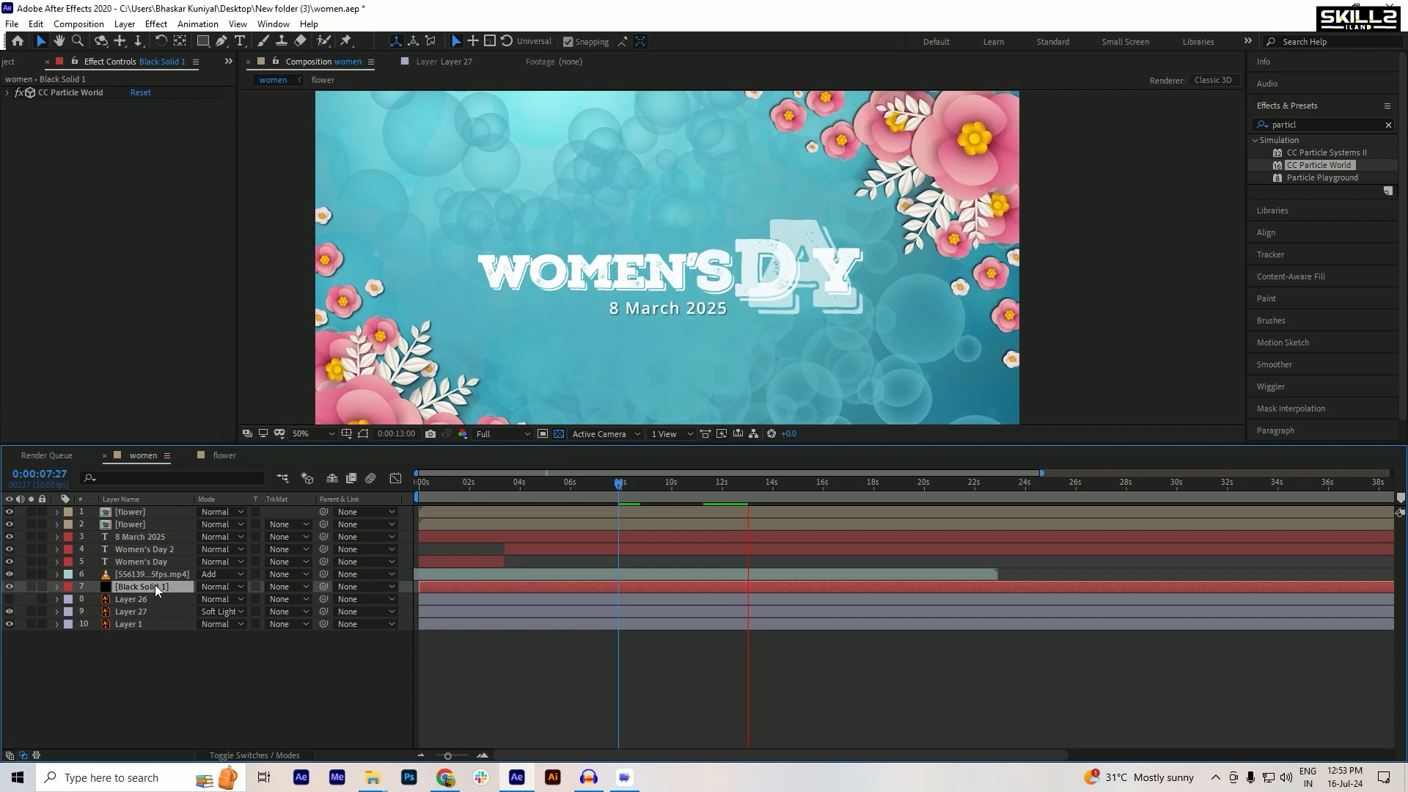
key(t)
drag(213, 599, 143, 600)
click(203, 600)
text(15)
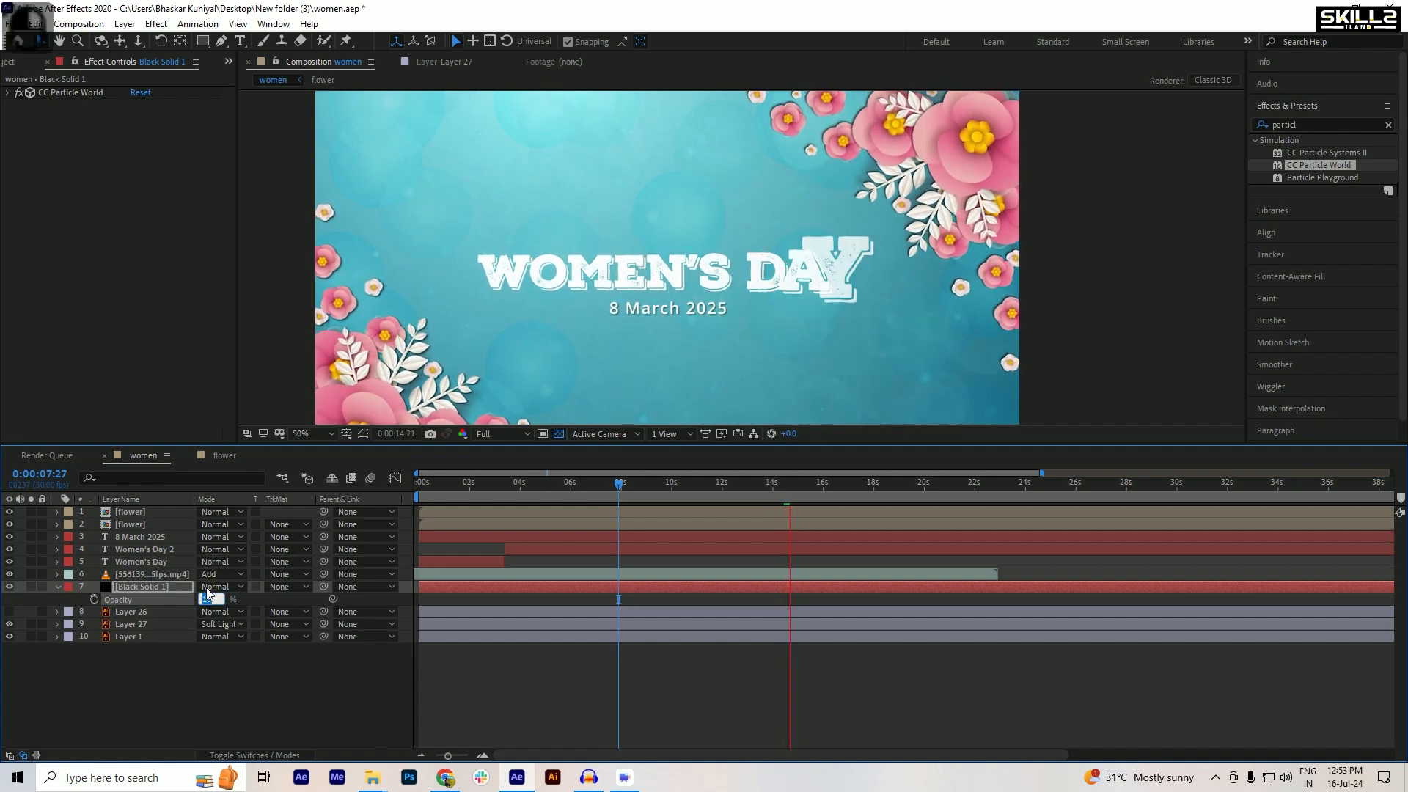
key(Return)
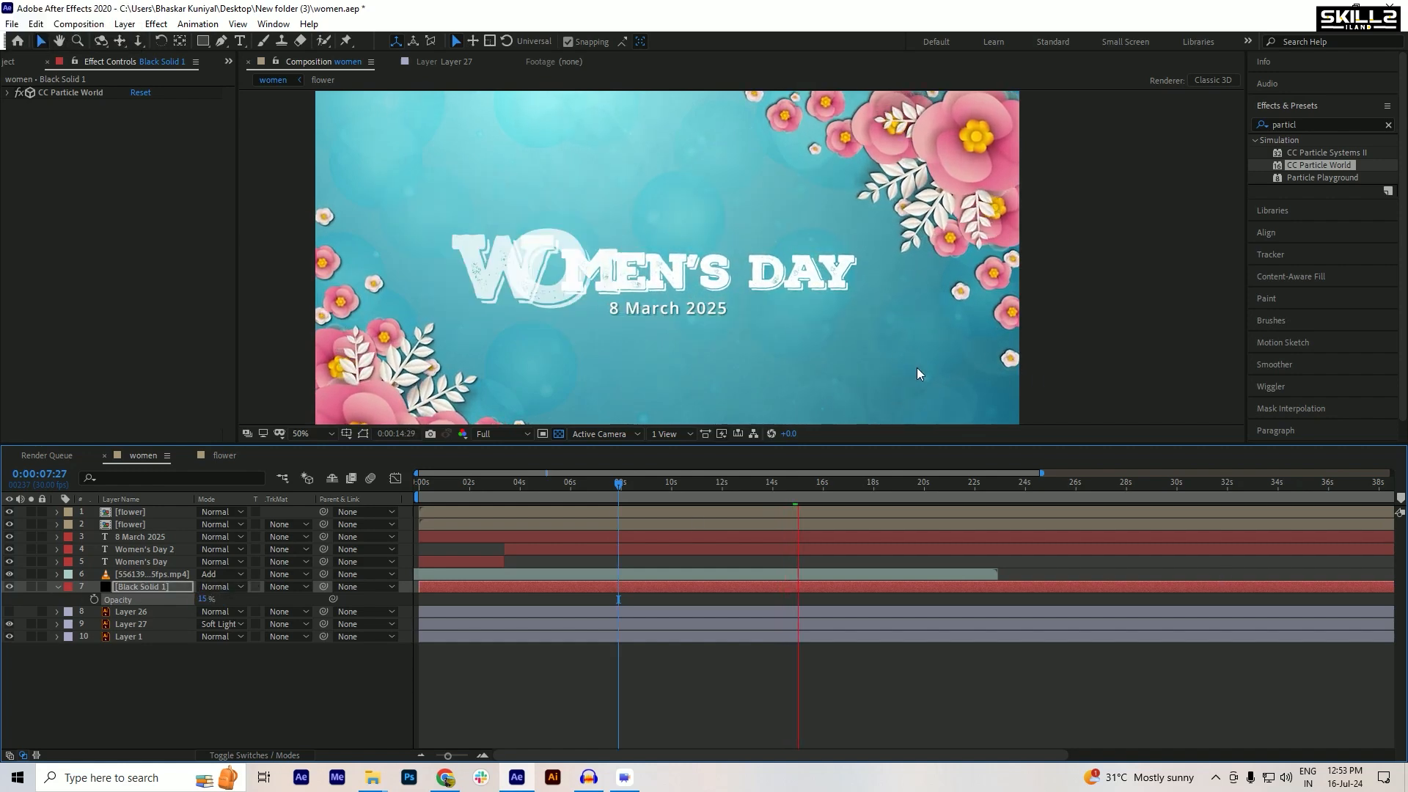
- Lower the opacity of the Black Solid 1 layer to 10% and check the faint bubbles in the preview
scroll(974, 385, up, 2)
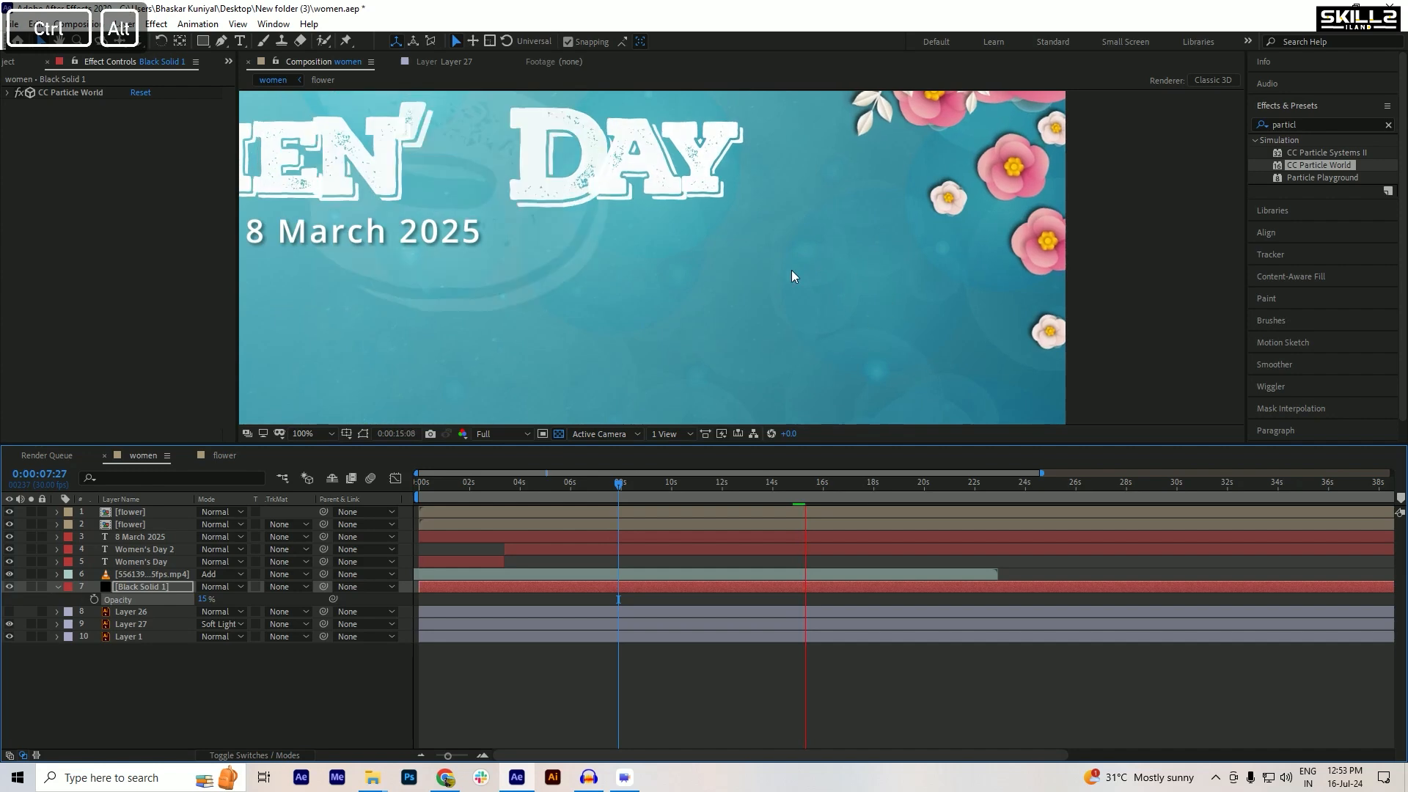
click(203, 599)
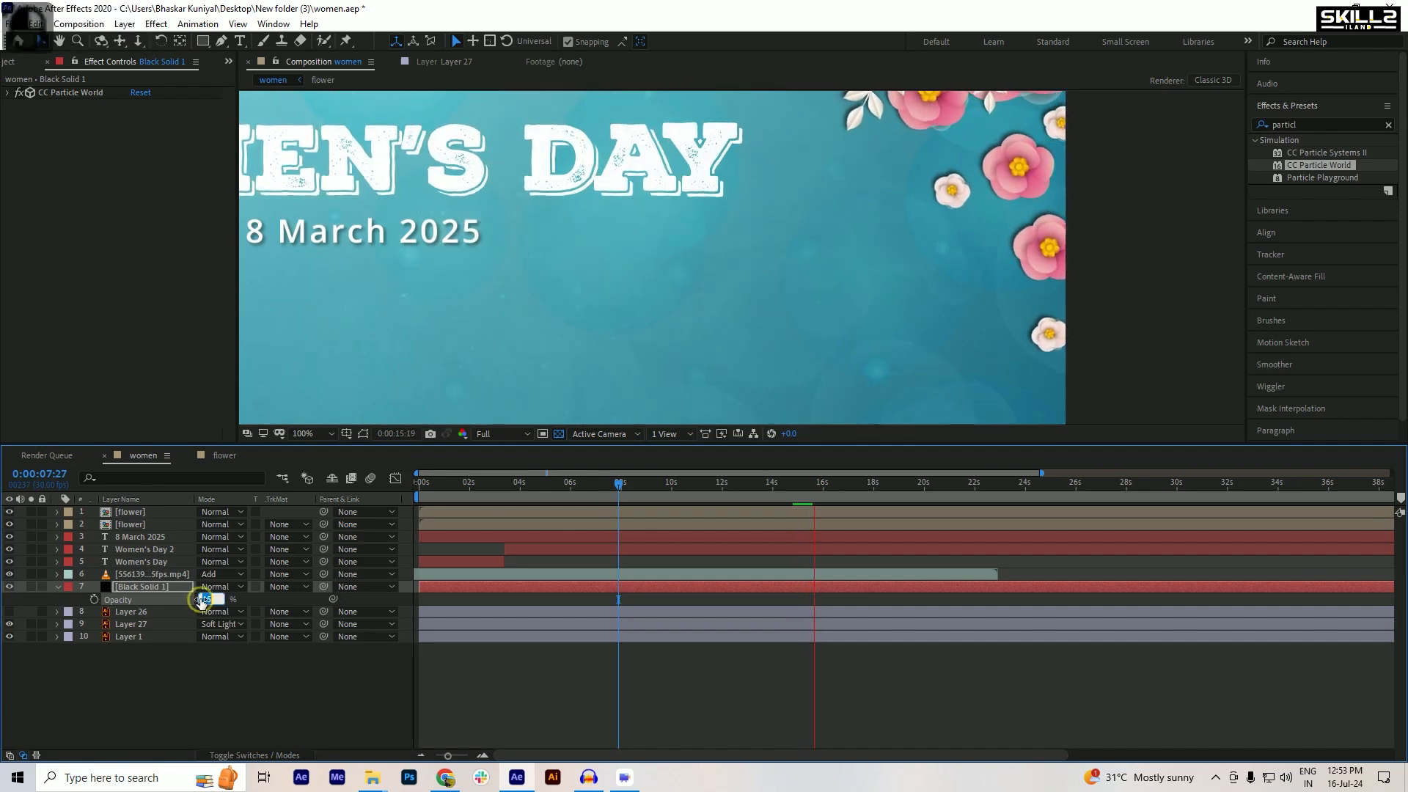
text(10)
key(Return)
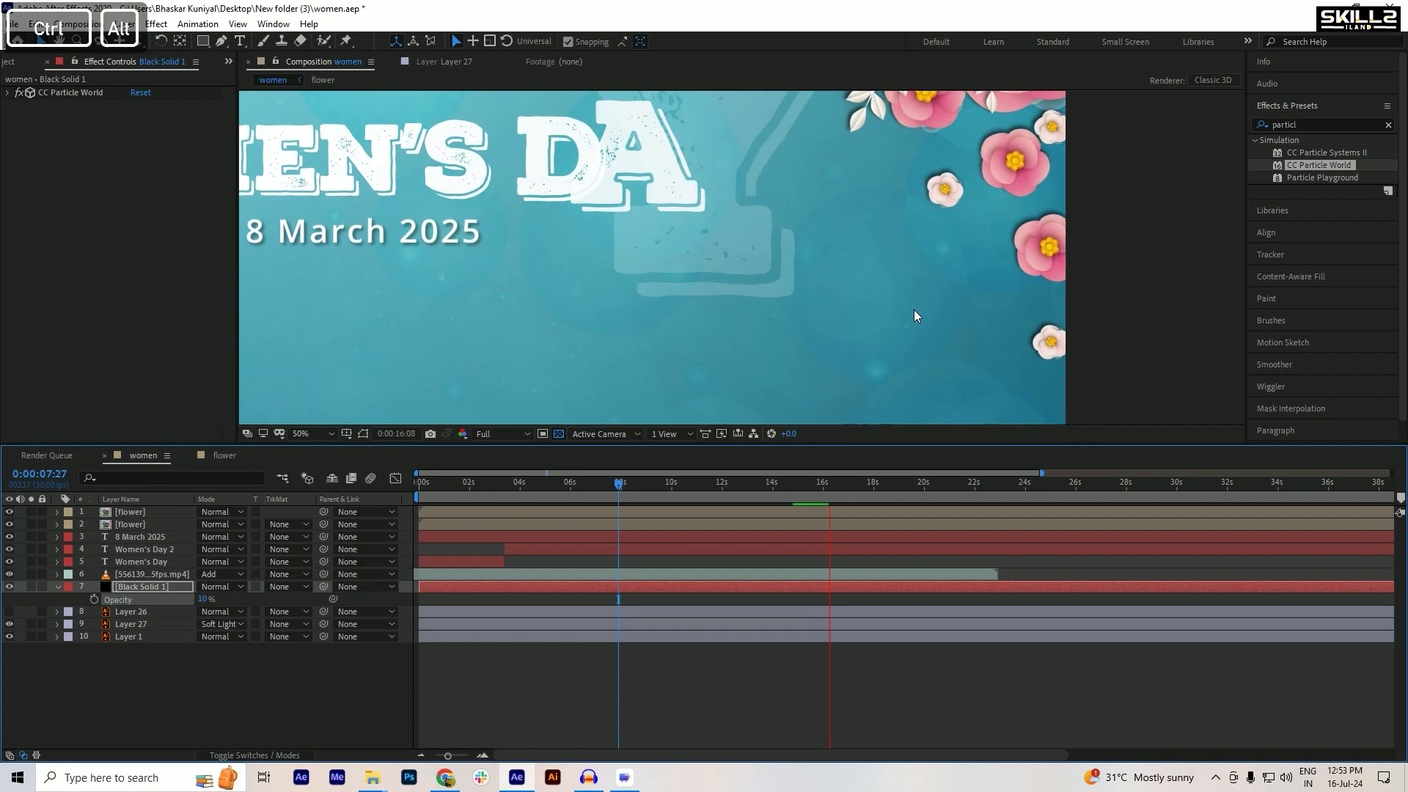
scroll(914, 309, down, 2)
scroll(785, 284, down, 2)
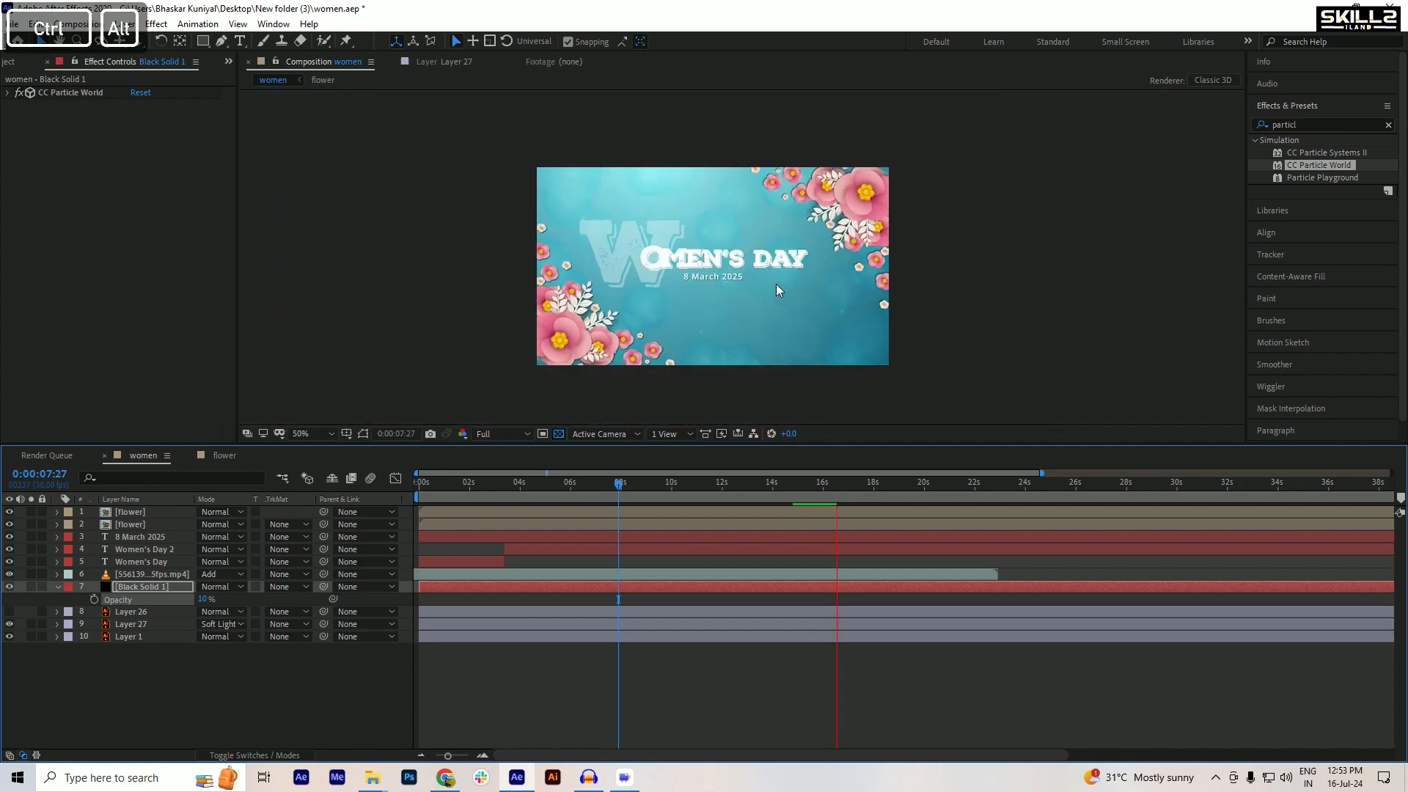
scroll(776, 283, up, 2)
- Collapse the Black Solid 1 layer's properties, deselect it and save the project
key(ctrl+s)
scroll(535, 270, down, 2)
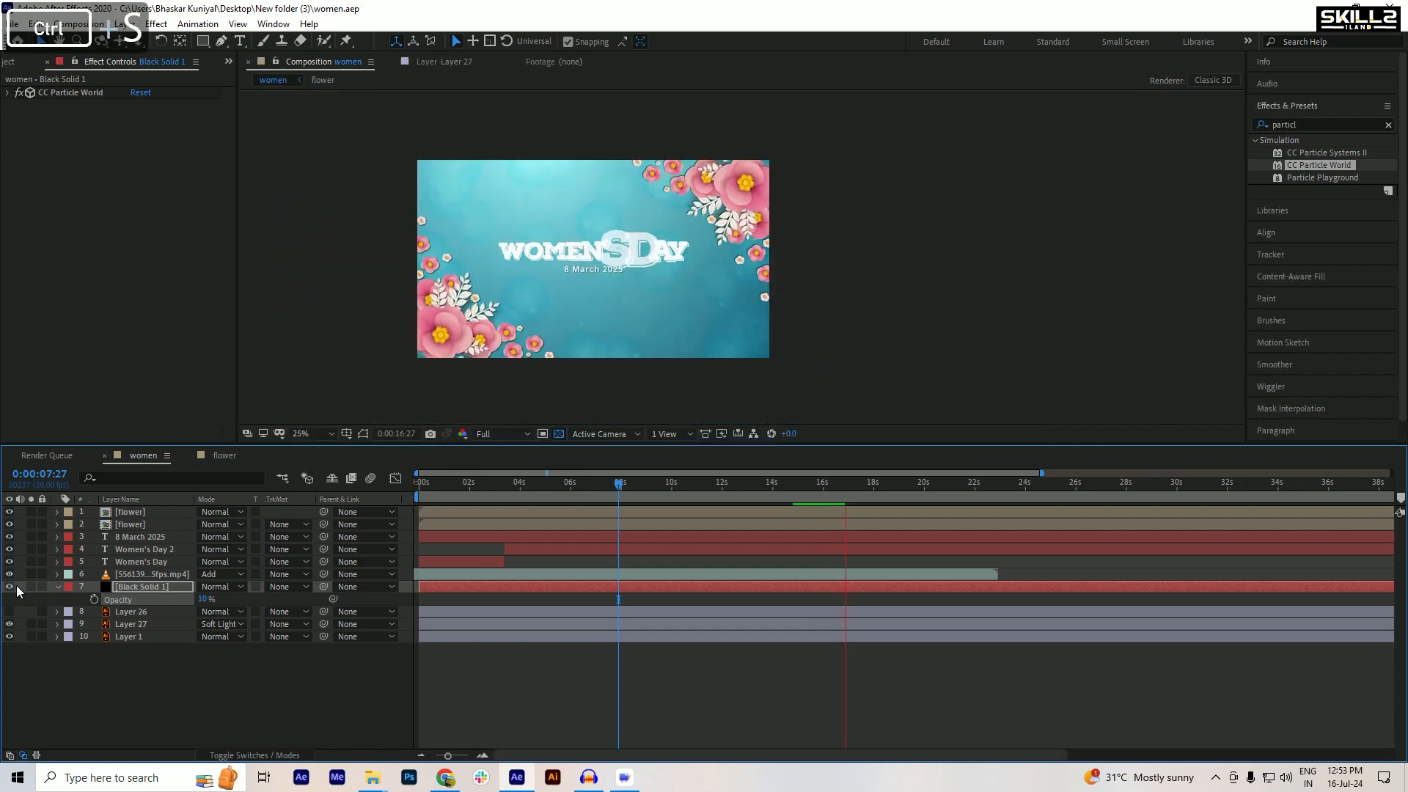
click(57, 586)
click(128, 683)
key(ctrl+s)
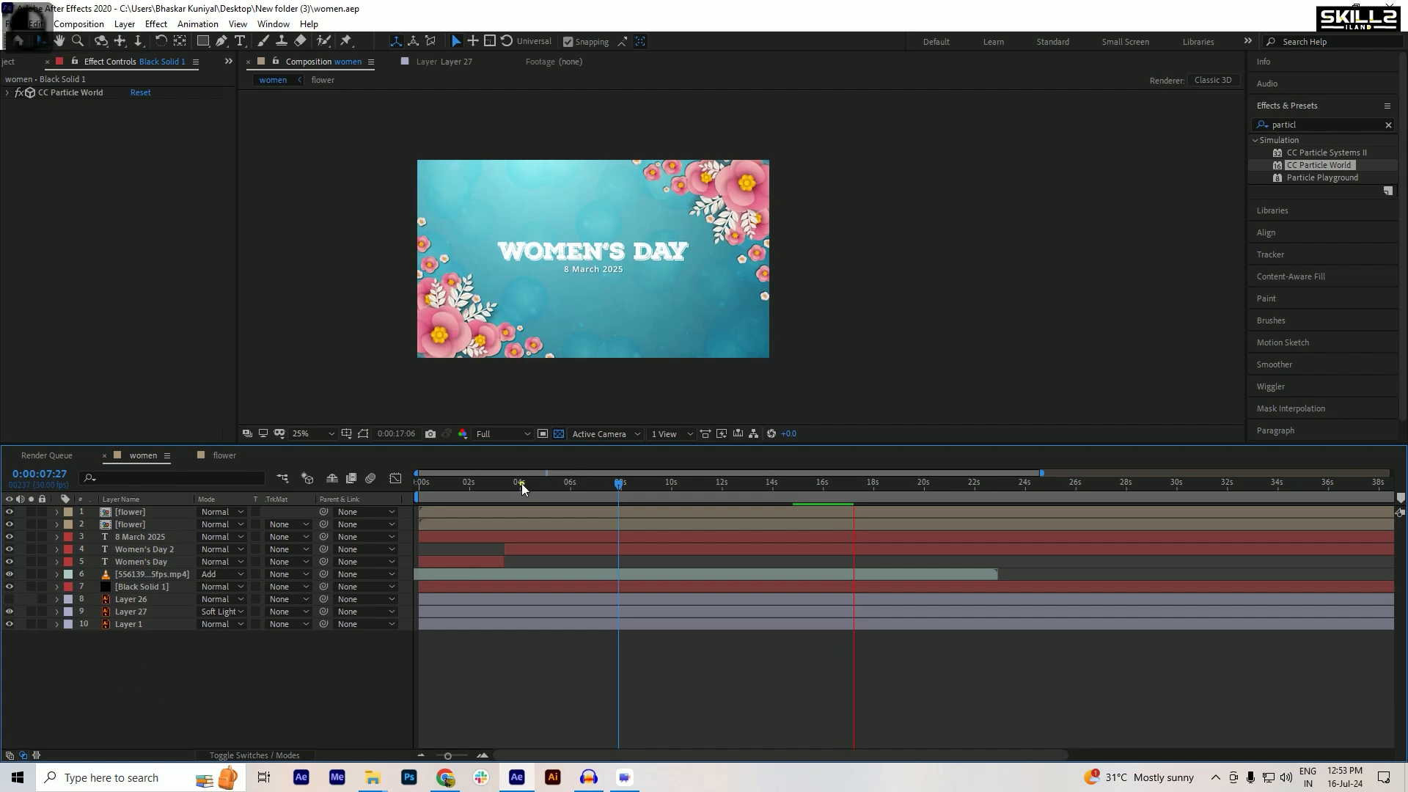
- Preview the women composition from its start, fit it to the viewer and save the project
drag(521, 483, 358, 493)
key(space)
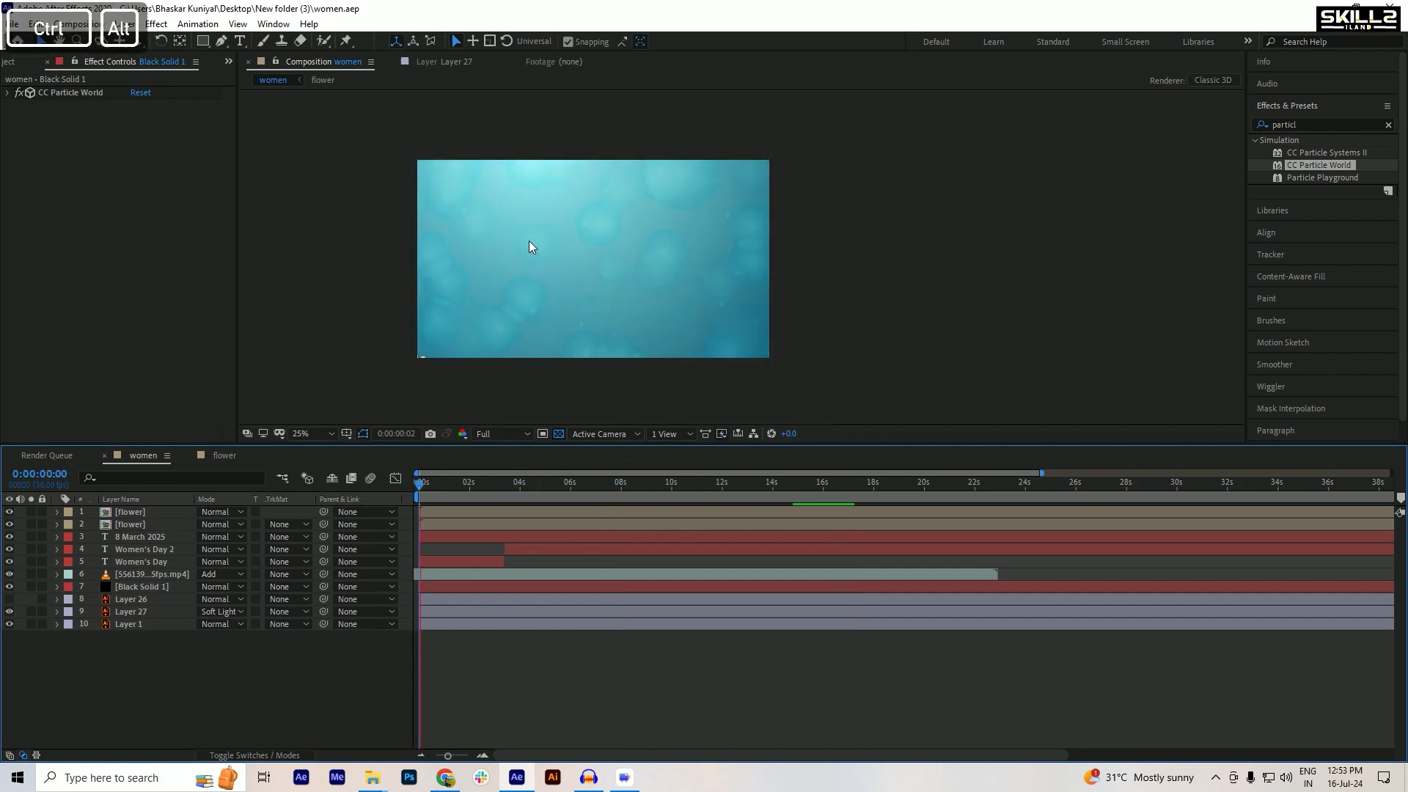
click(311, 434)
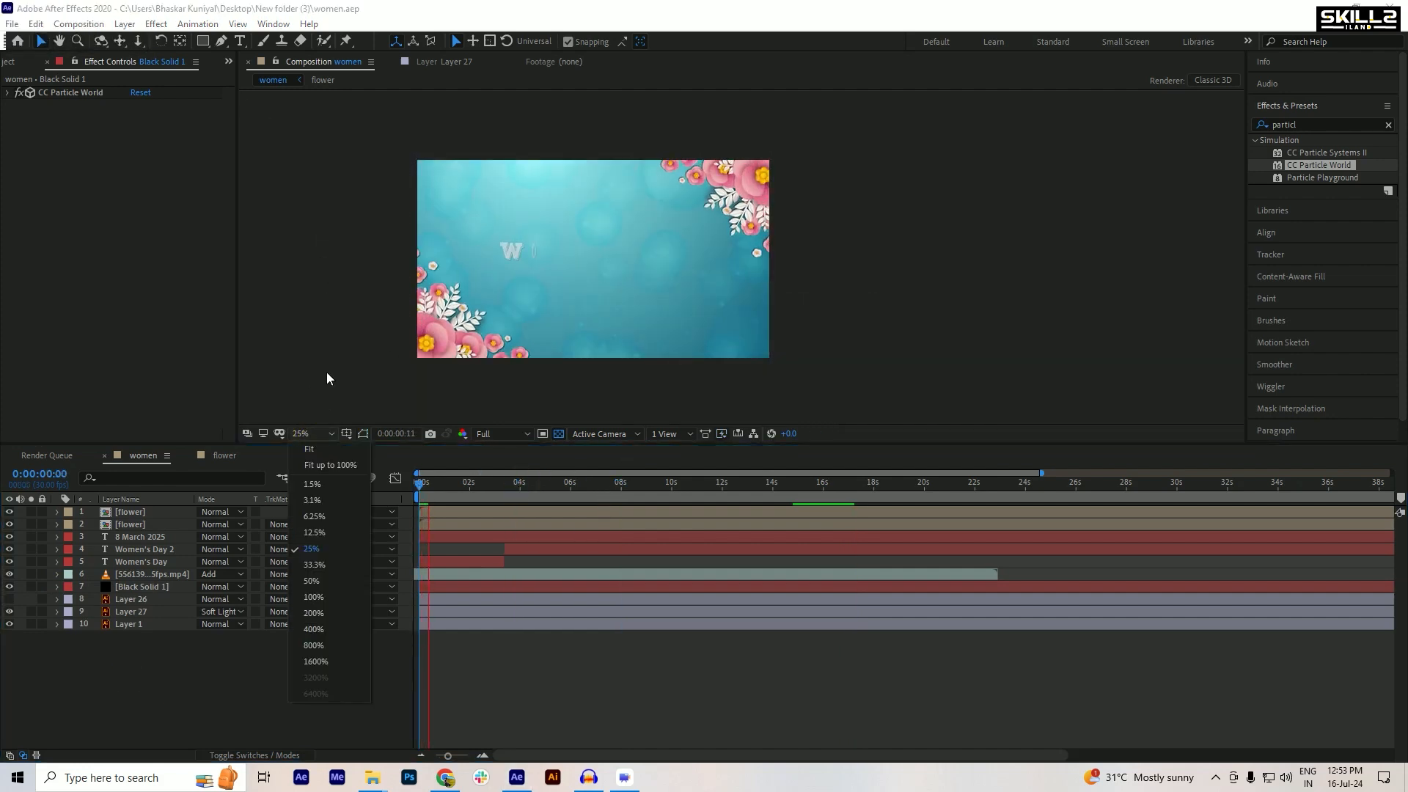
click(315, 449)
key(ctrl+s)
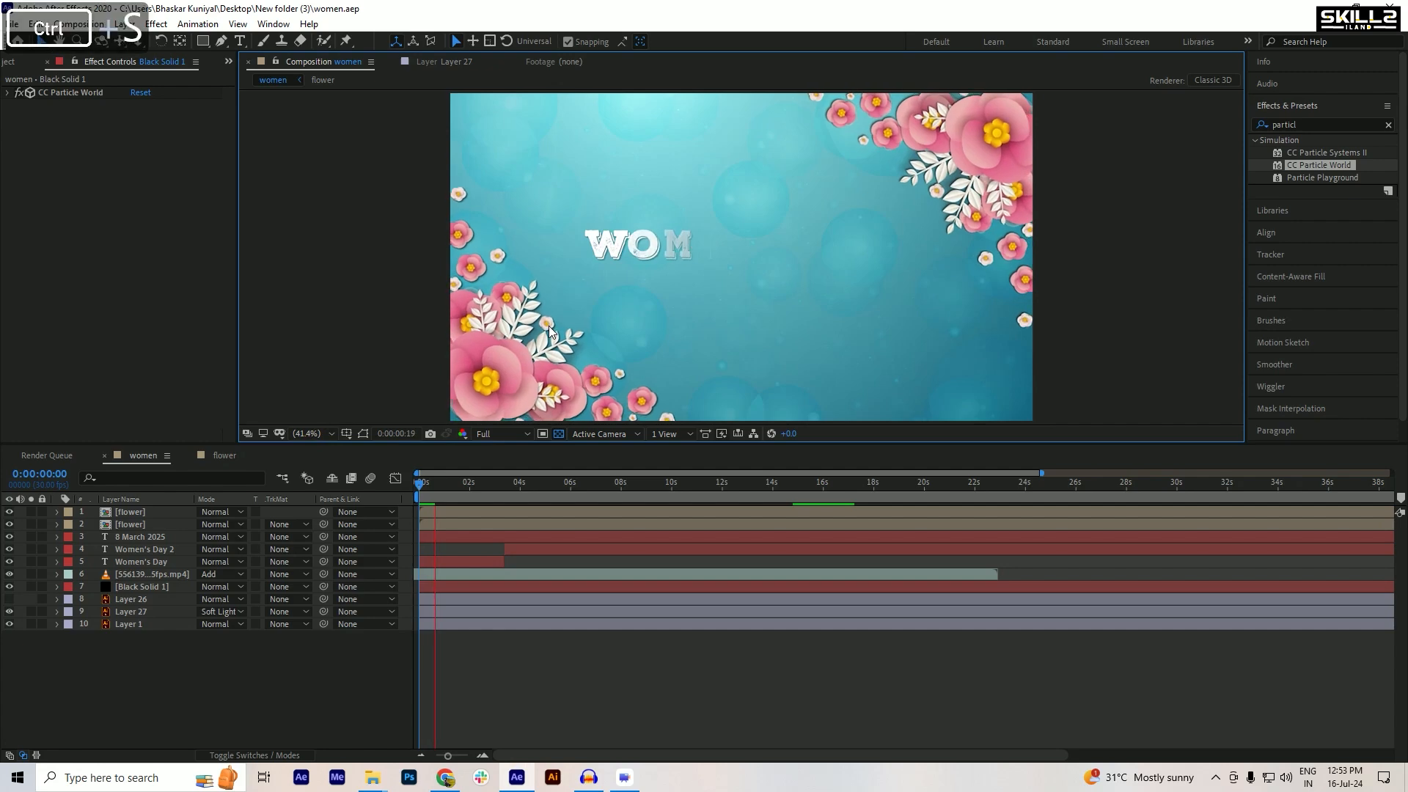
- Add the Hue/Saturation effect to the Layer 1 background and toggle its visibility off and on to check the layer
drag(432, 495, 446, 495)
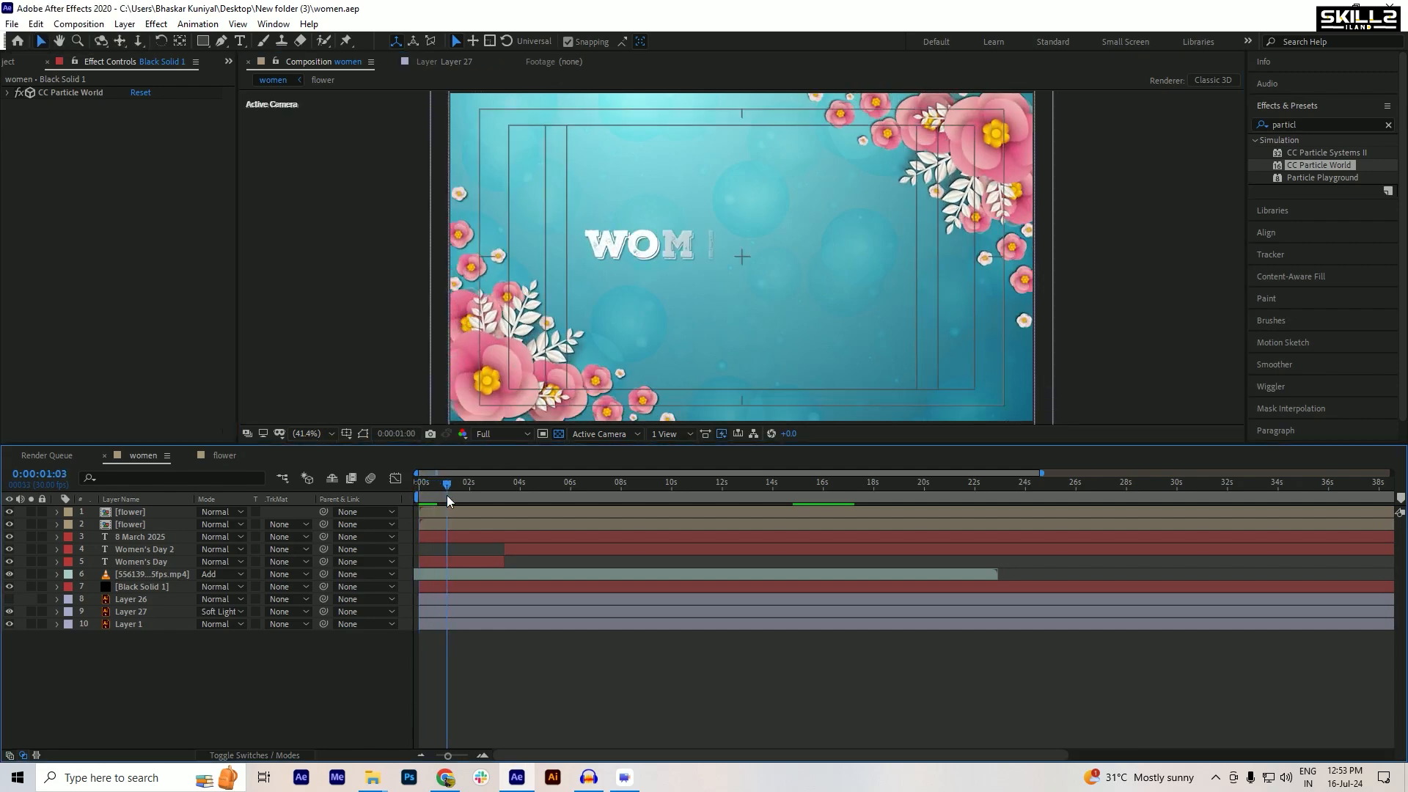
click(766, 287)
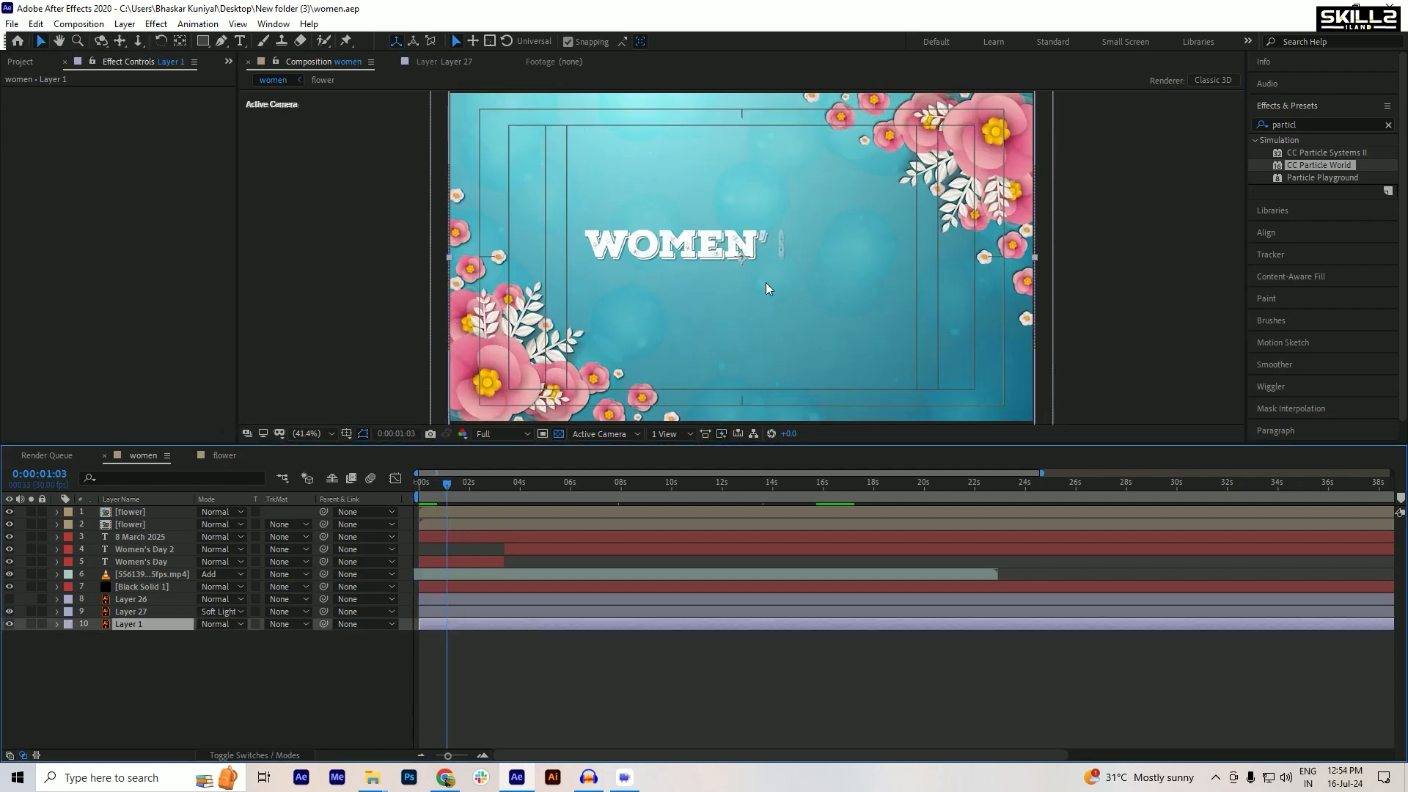
click(1386, 124)
click(1309, 124)
text(hu)
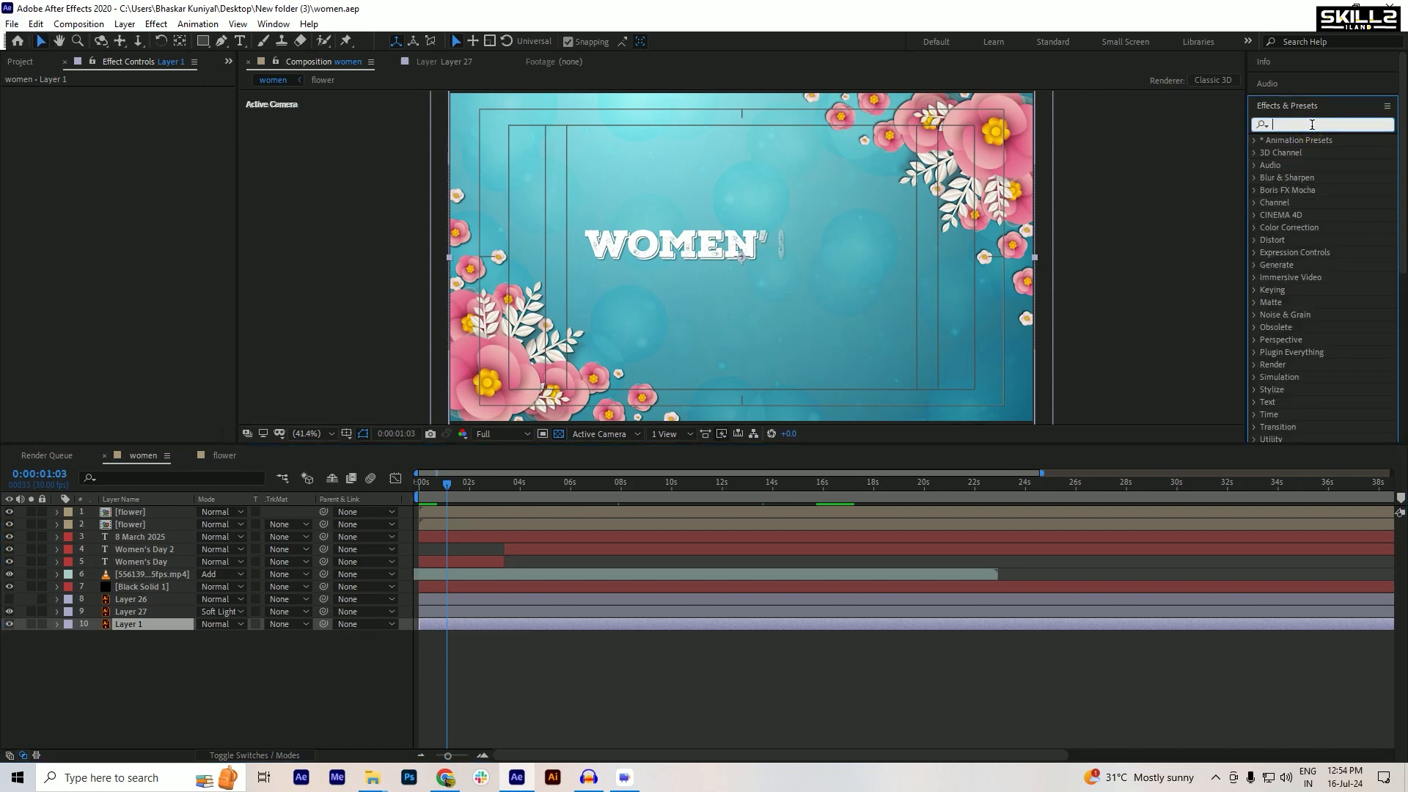
text(e)
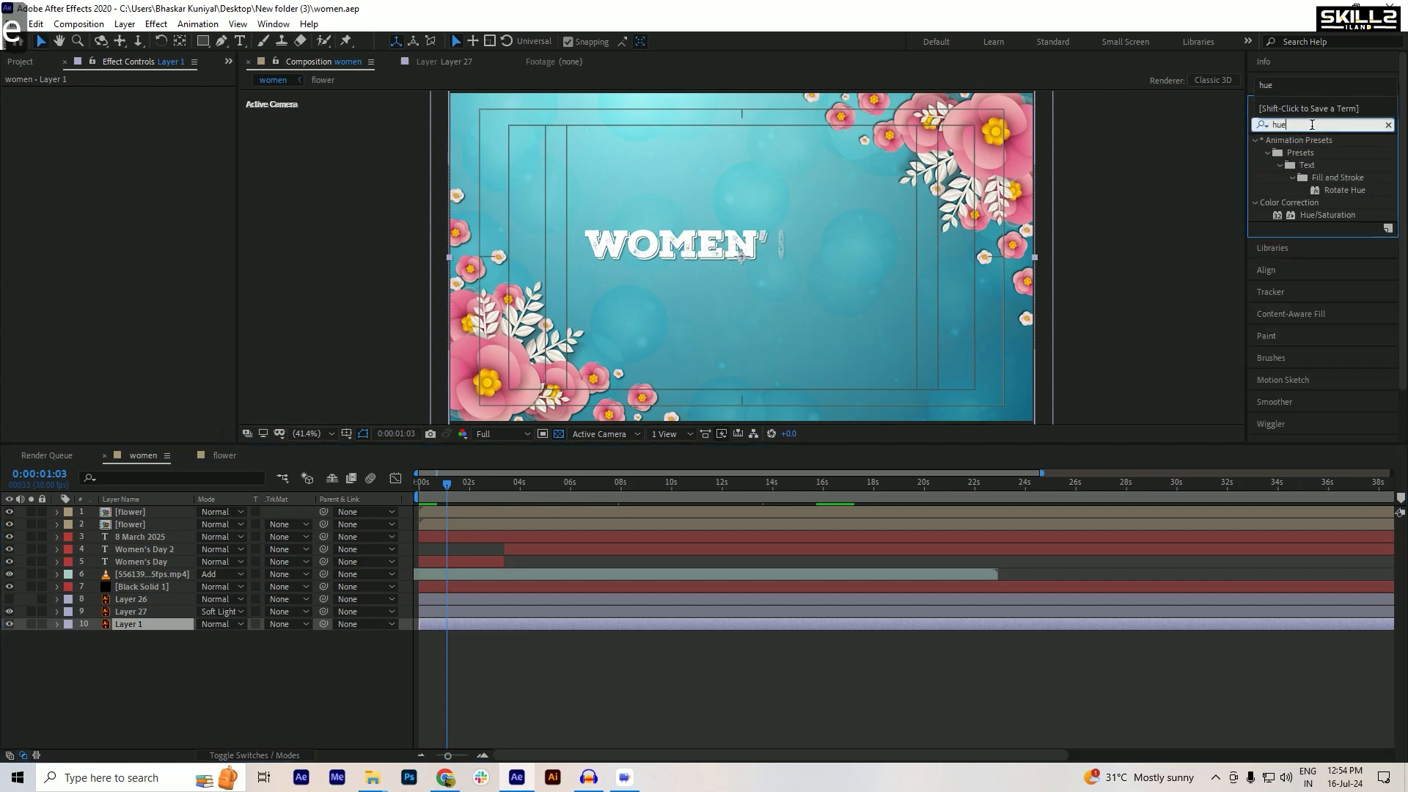
click(1317, 216)
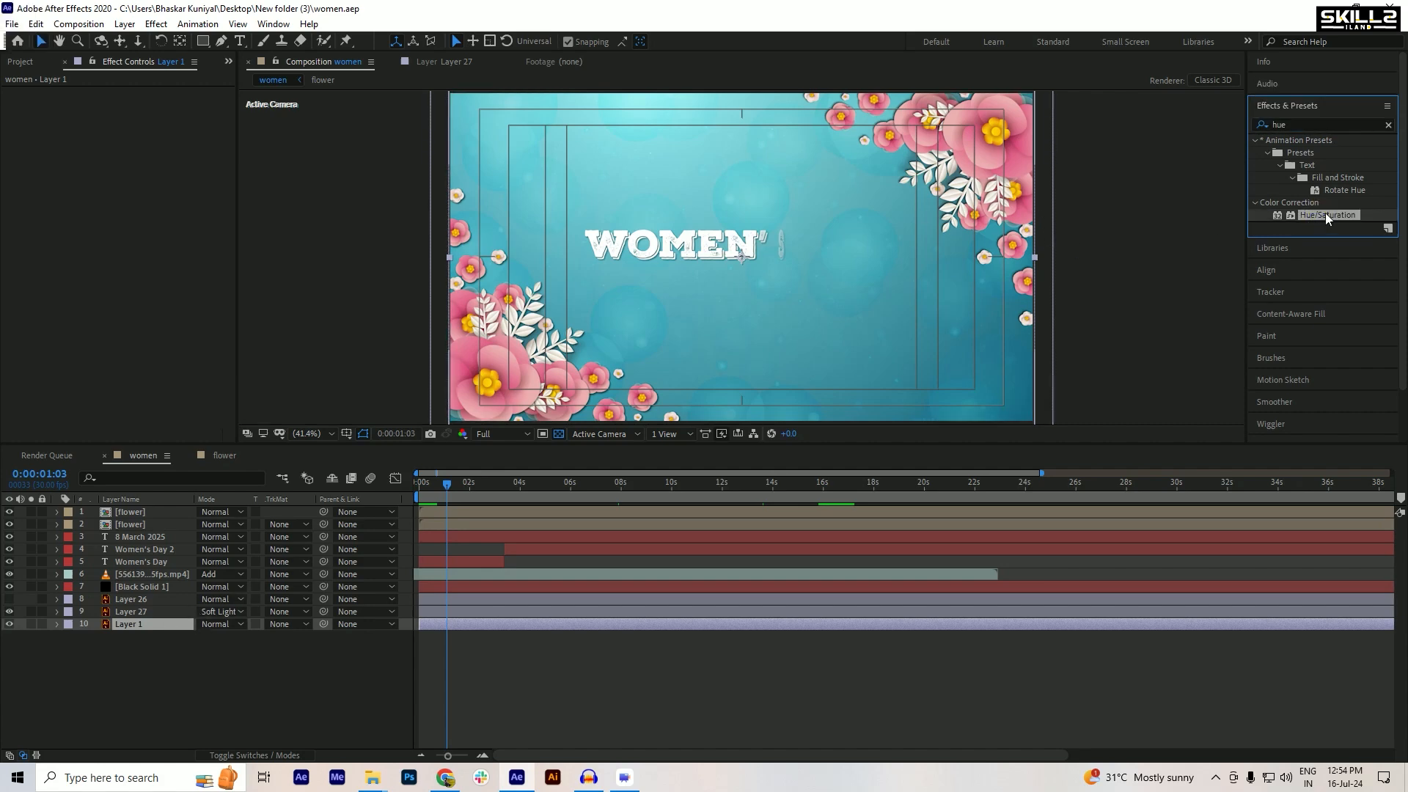
double_click(1326, 213)
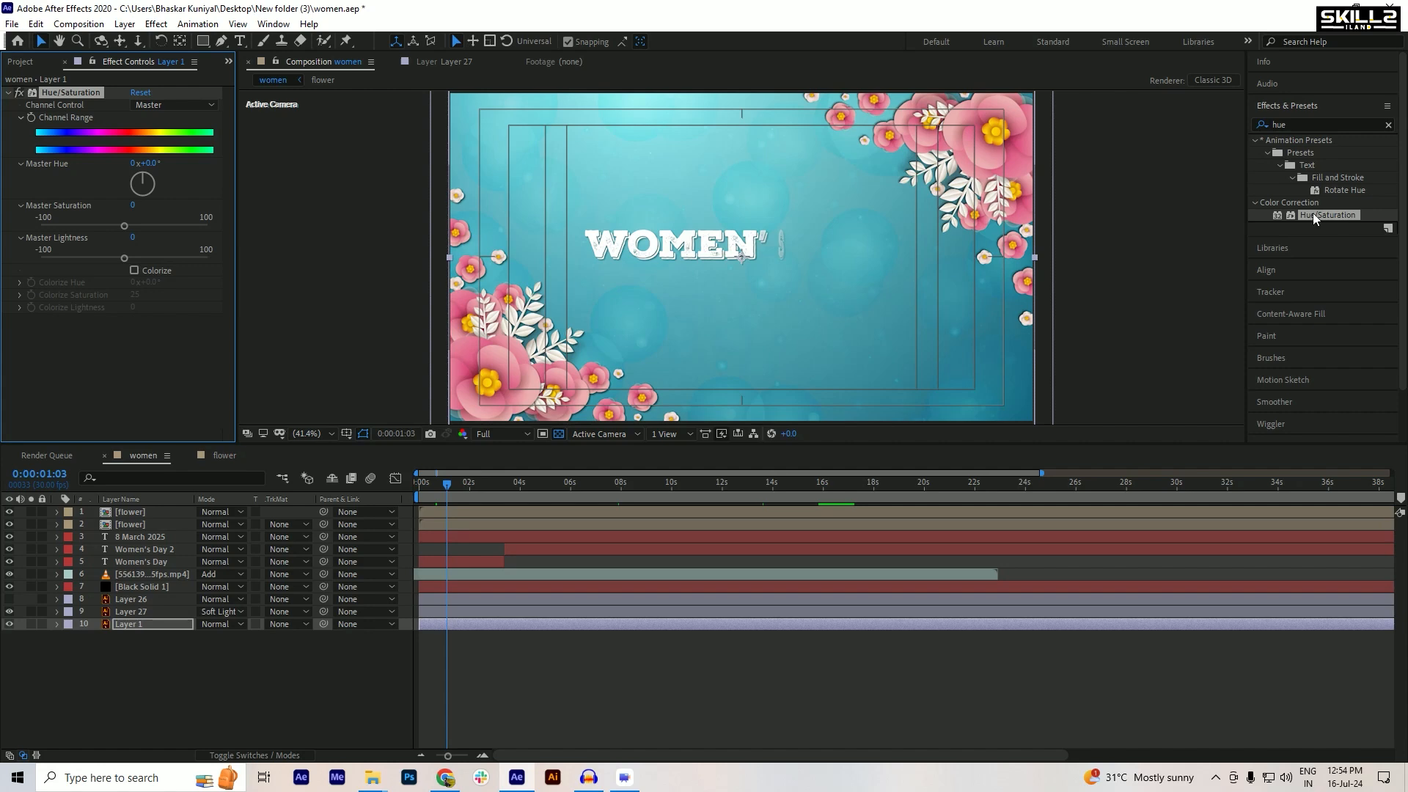
click(11, 624)
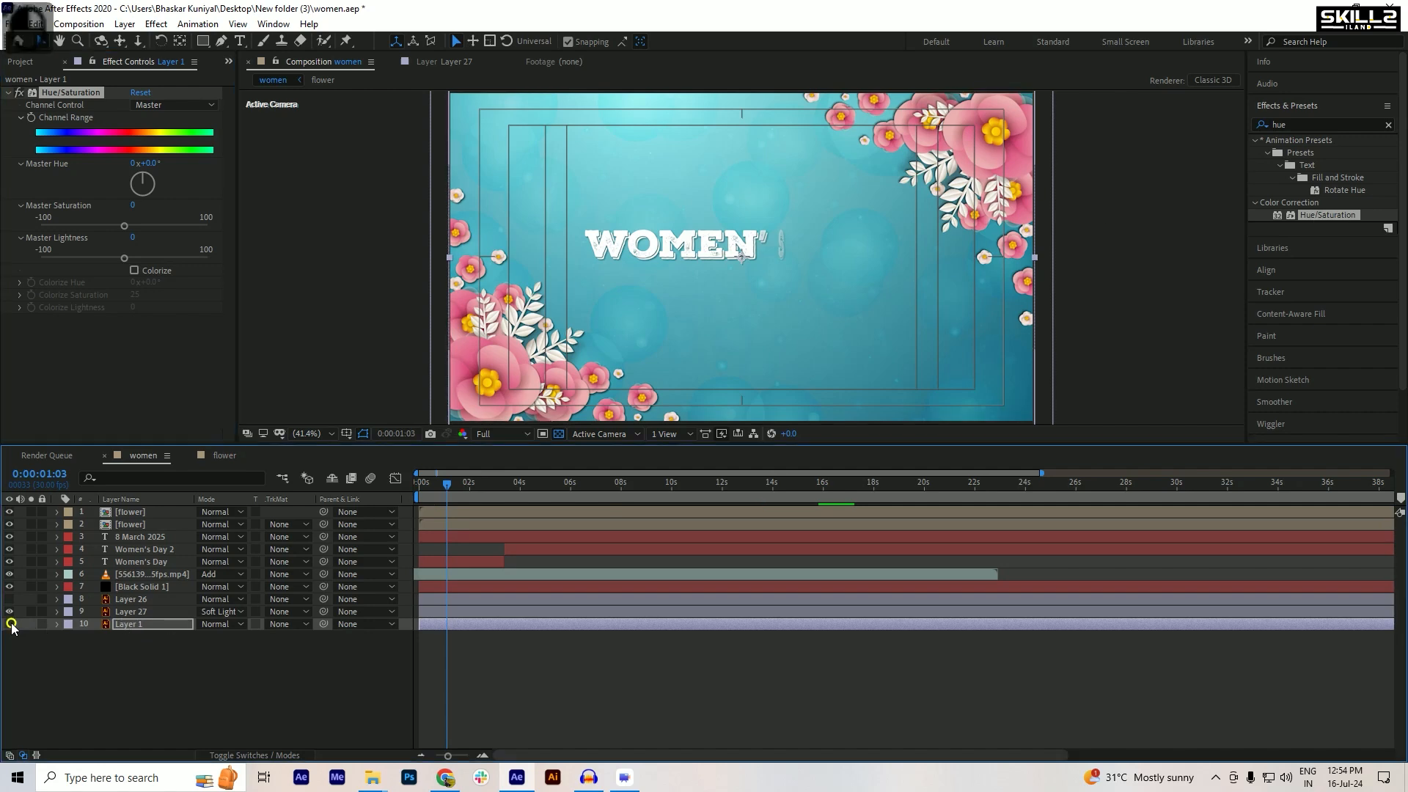
click(11, 624)
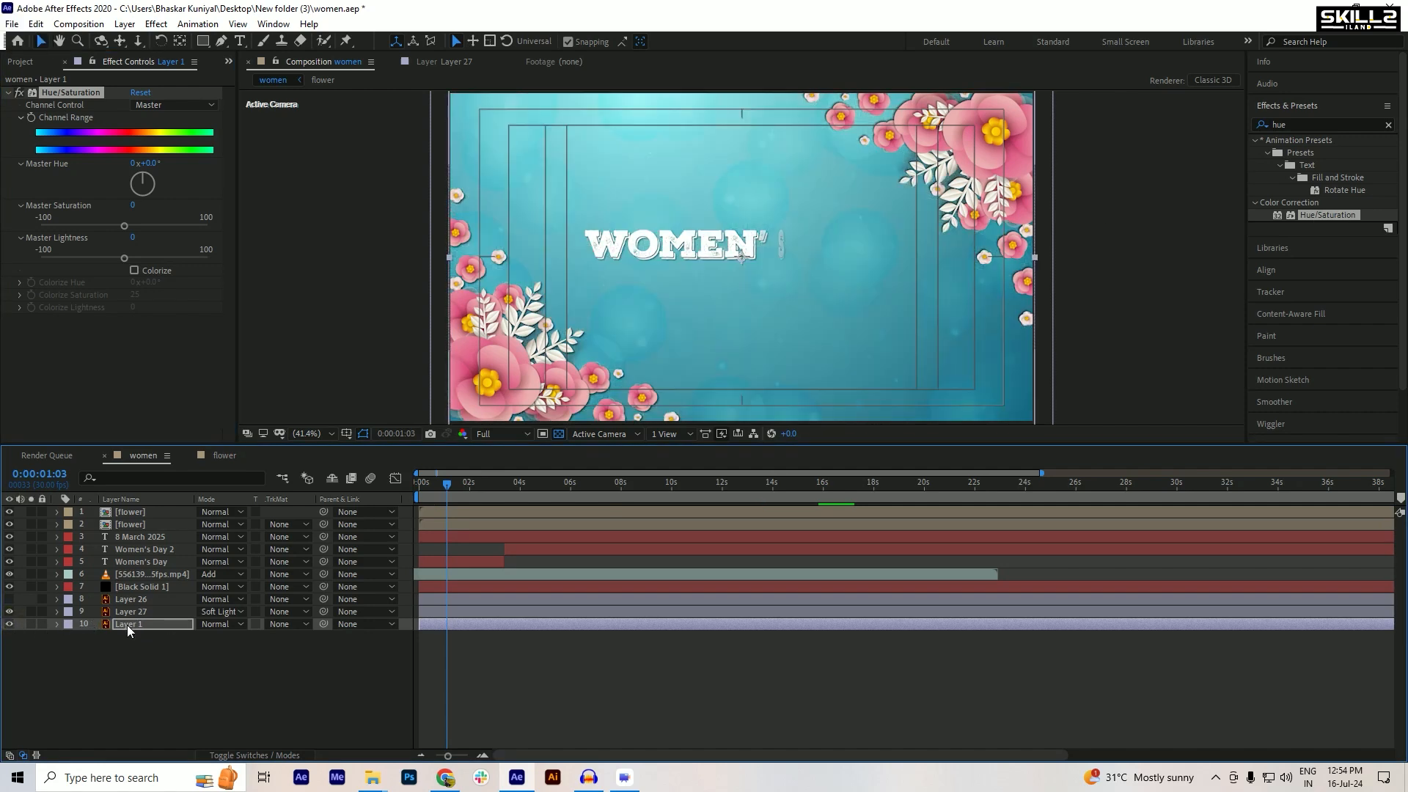
- Enable Colorize in Layer 1's Hue/Saturation effect, with Colorize Saturation 50 and Colorize Hue +114° for a green background
click(135, 270)
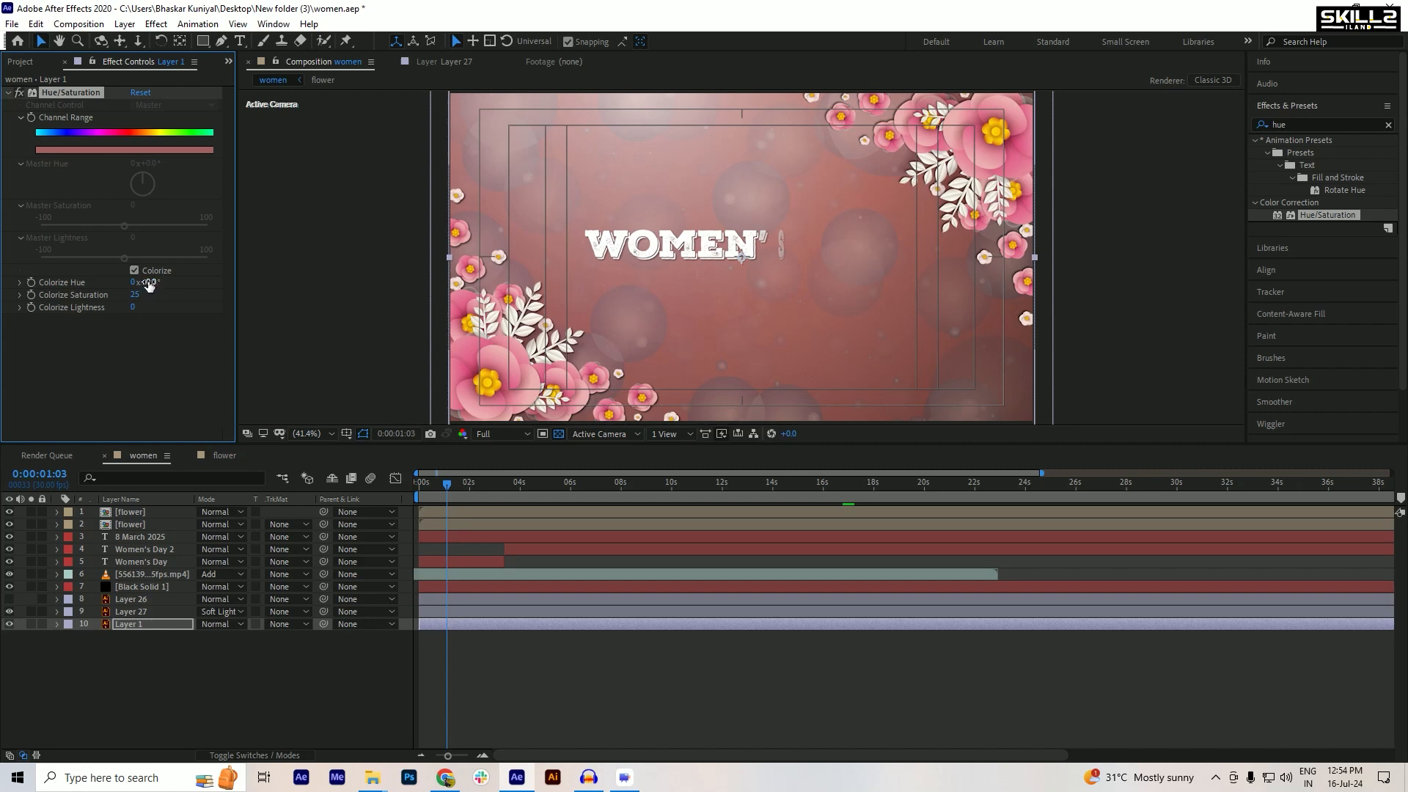
drag(132, 296, 138, 294)
text(50)
key(Return)
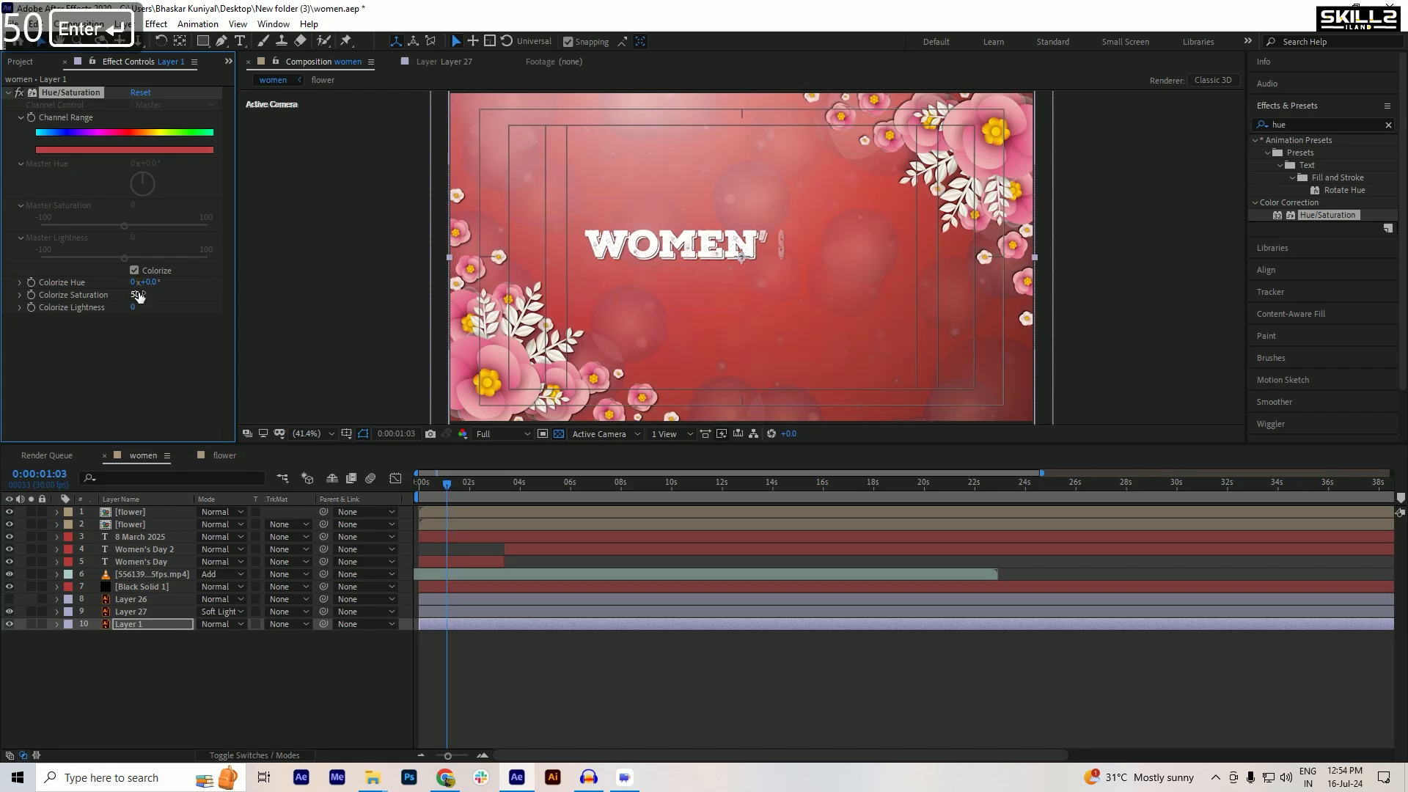
drag(148, 288, 185, 281)
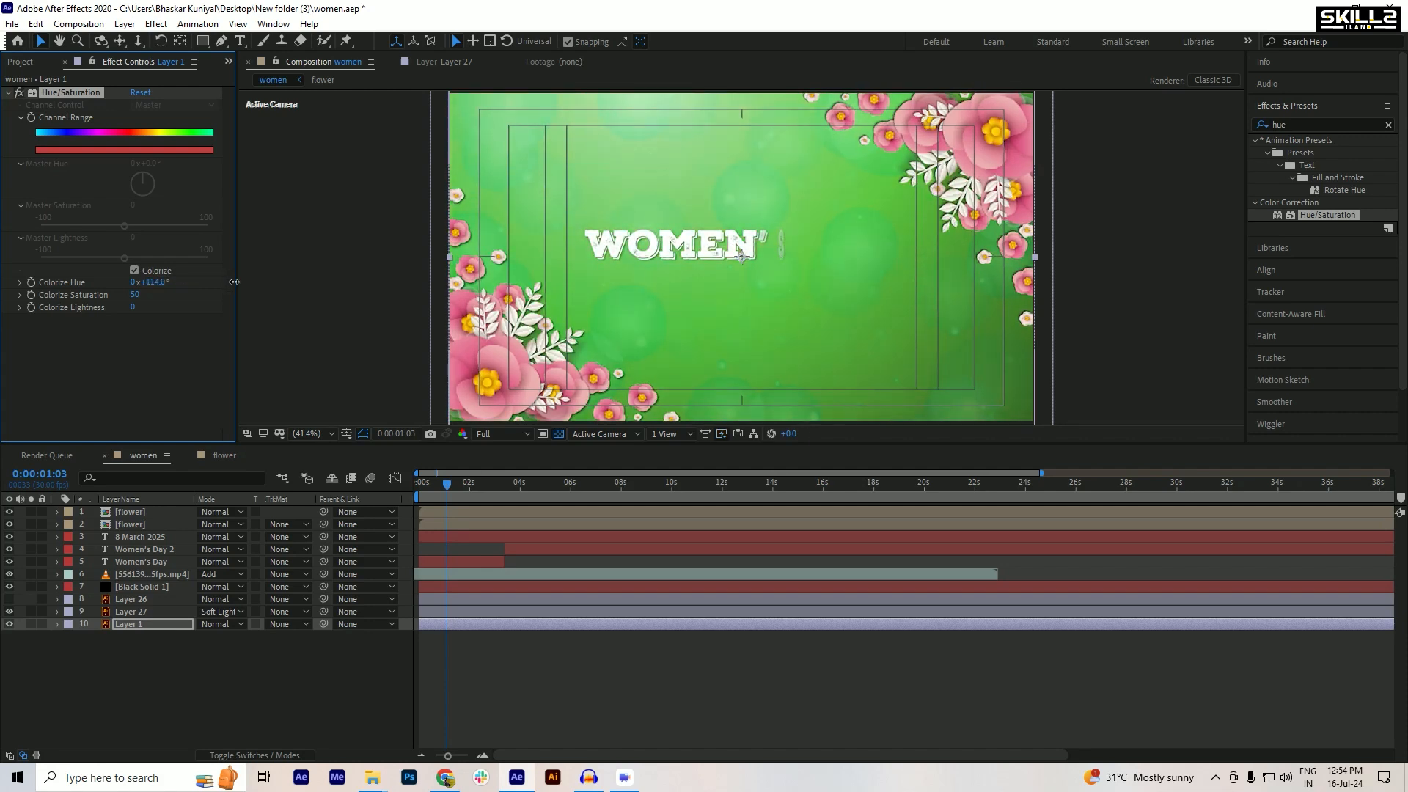
- Deselect the background layer, preview the recoloured women composition from its start and save the project
click(262, 681)
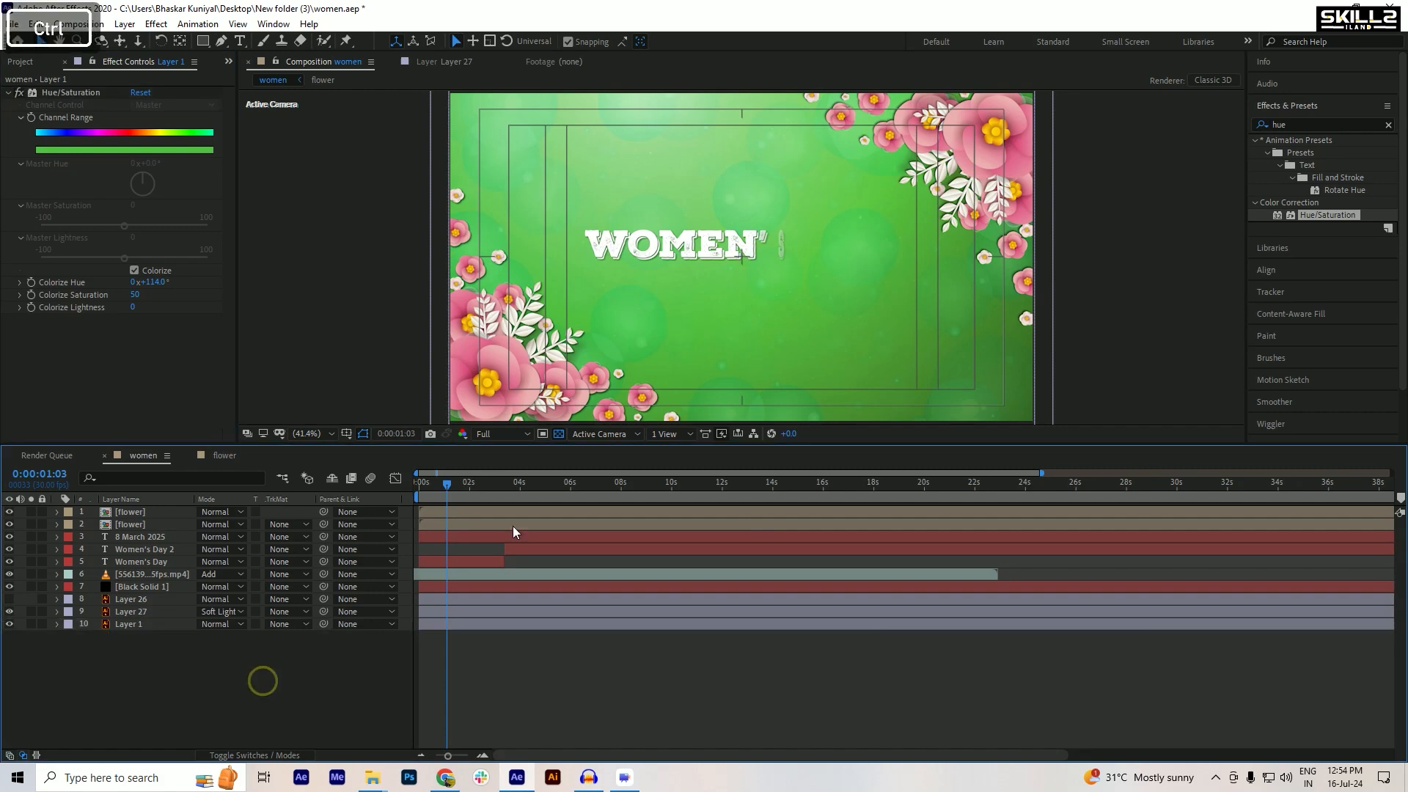
key(ctrl+s)
drag(447, 484, 420, 484)
key(space)
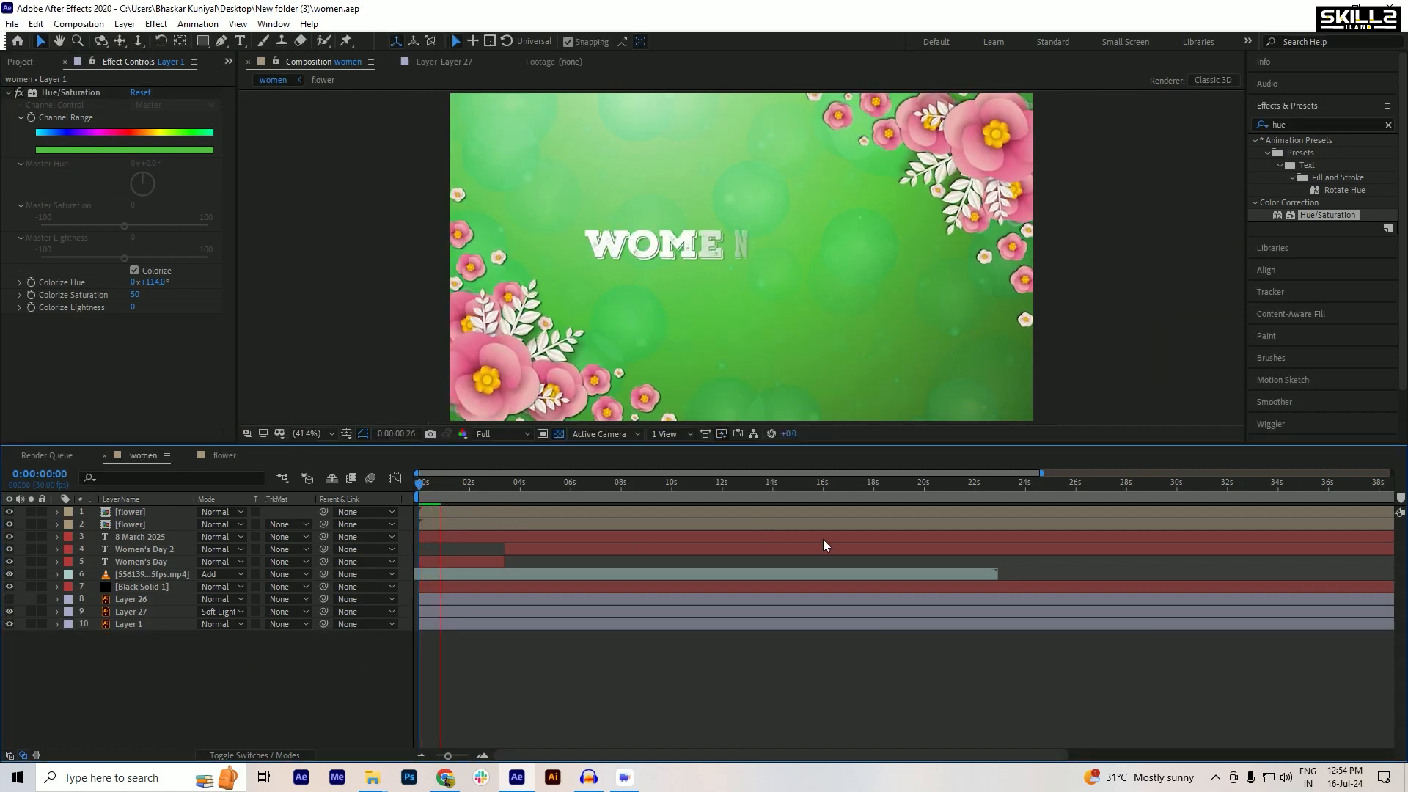
key(ctrl+s)
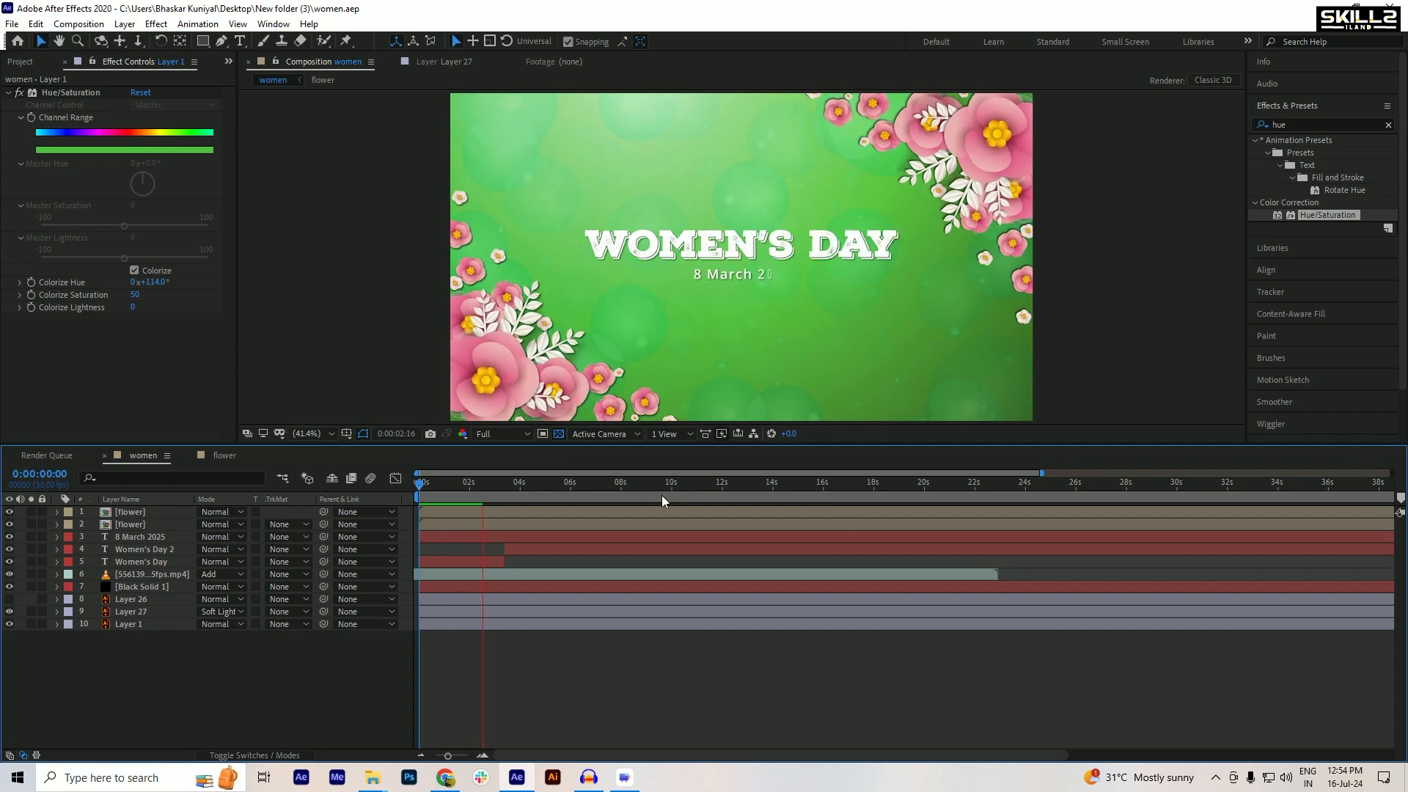
key(space)
key(ctrl+s)
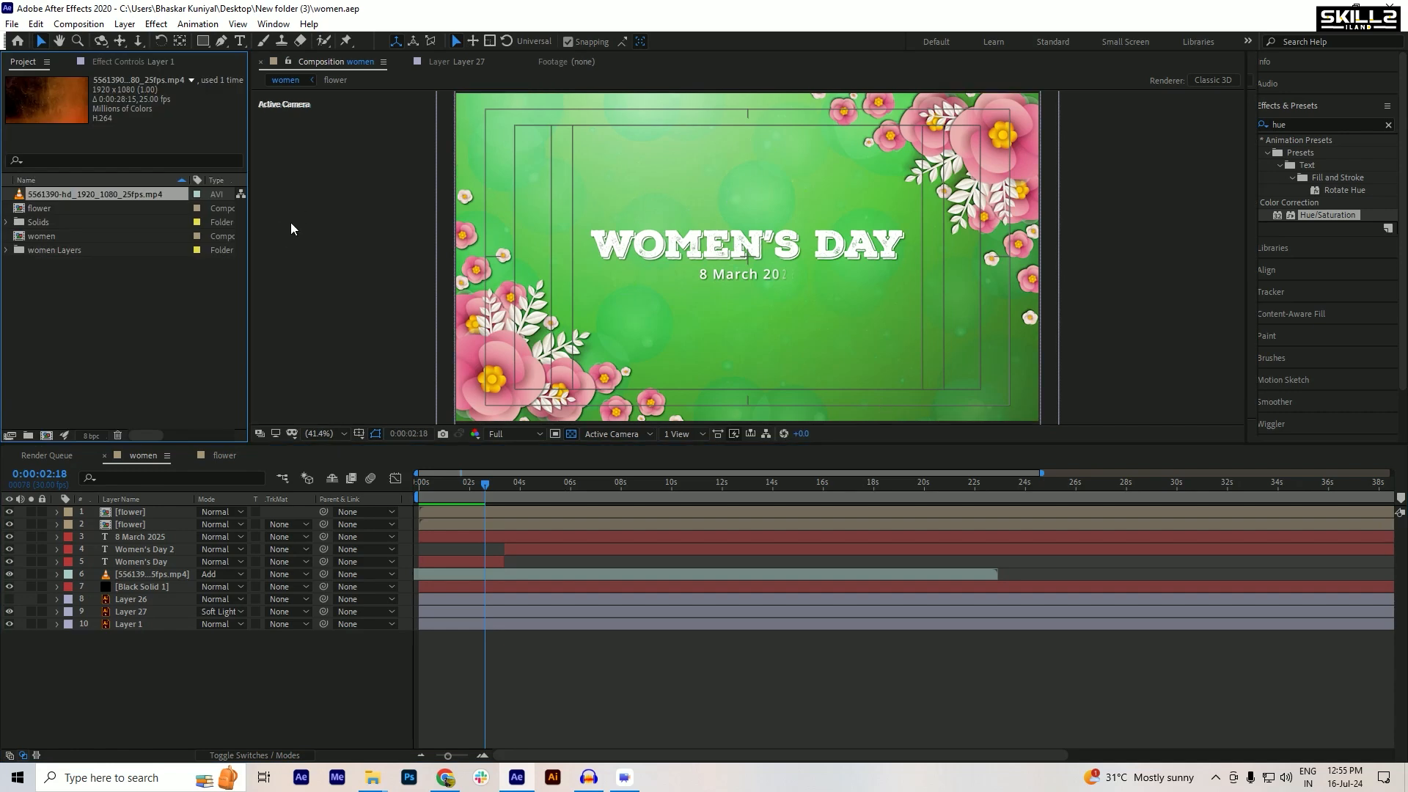
- Duplicate the women composition in the project, open the copy and move its current time to the start
click(43, 236)
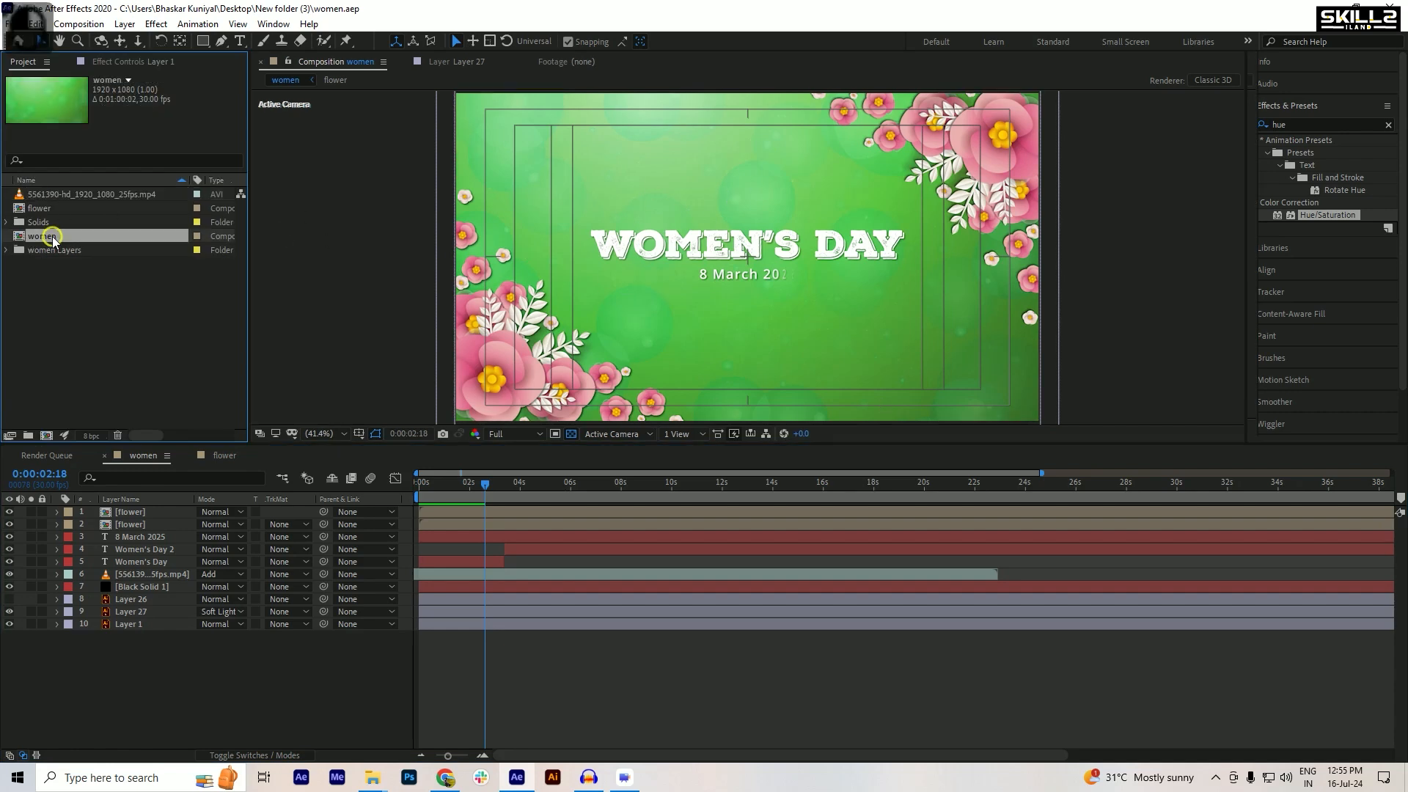
key(ctrl+d)
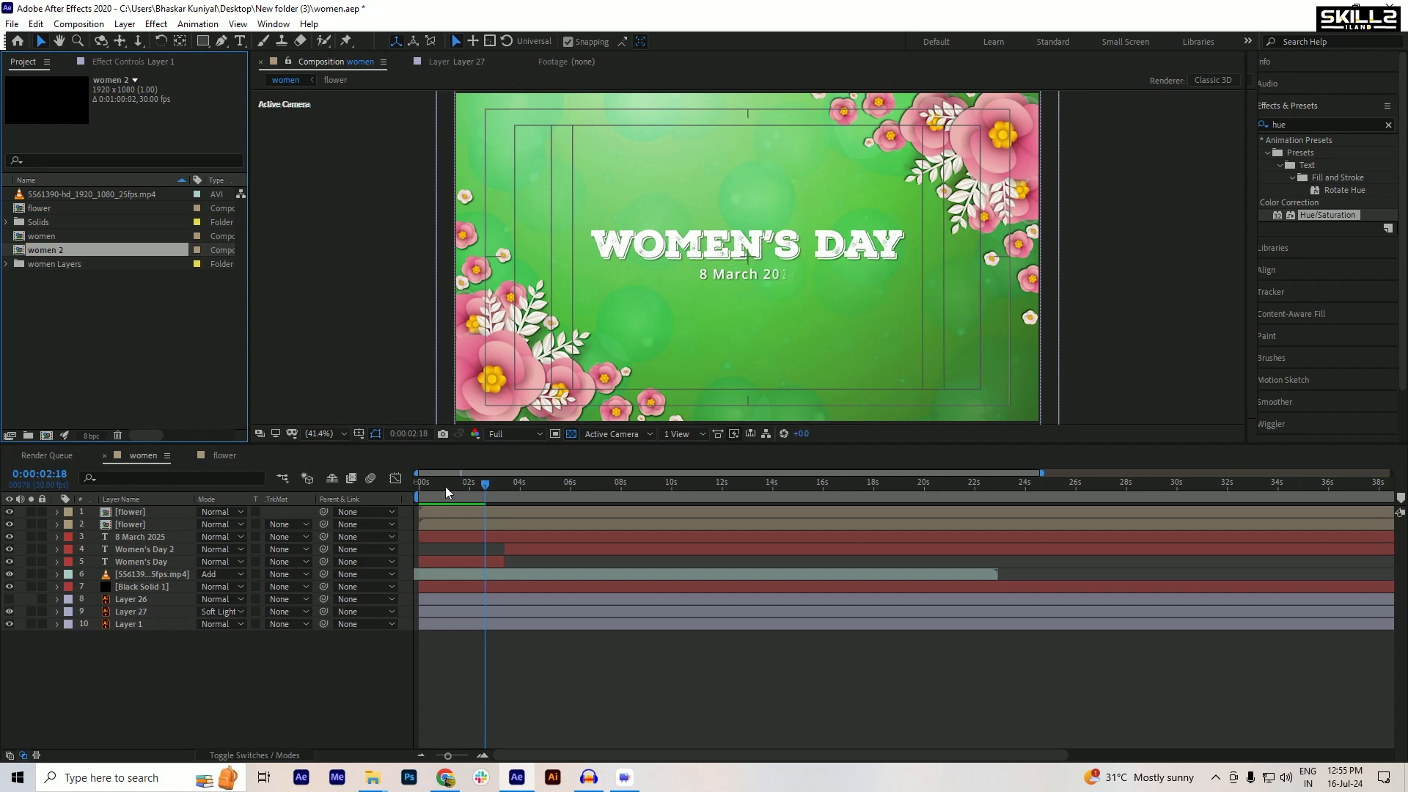
double_click(33, 252)
drag(468, 482, 341, 480)
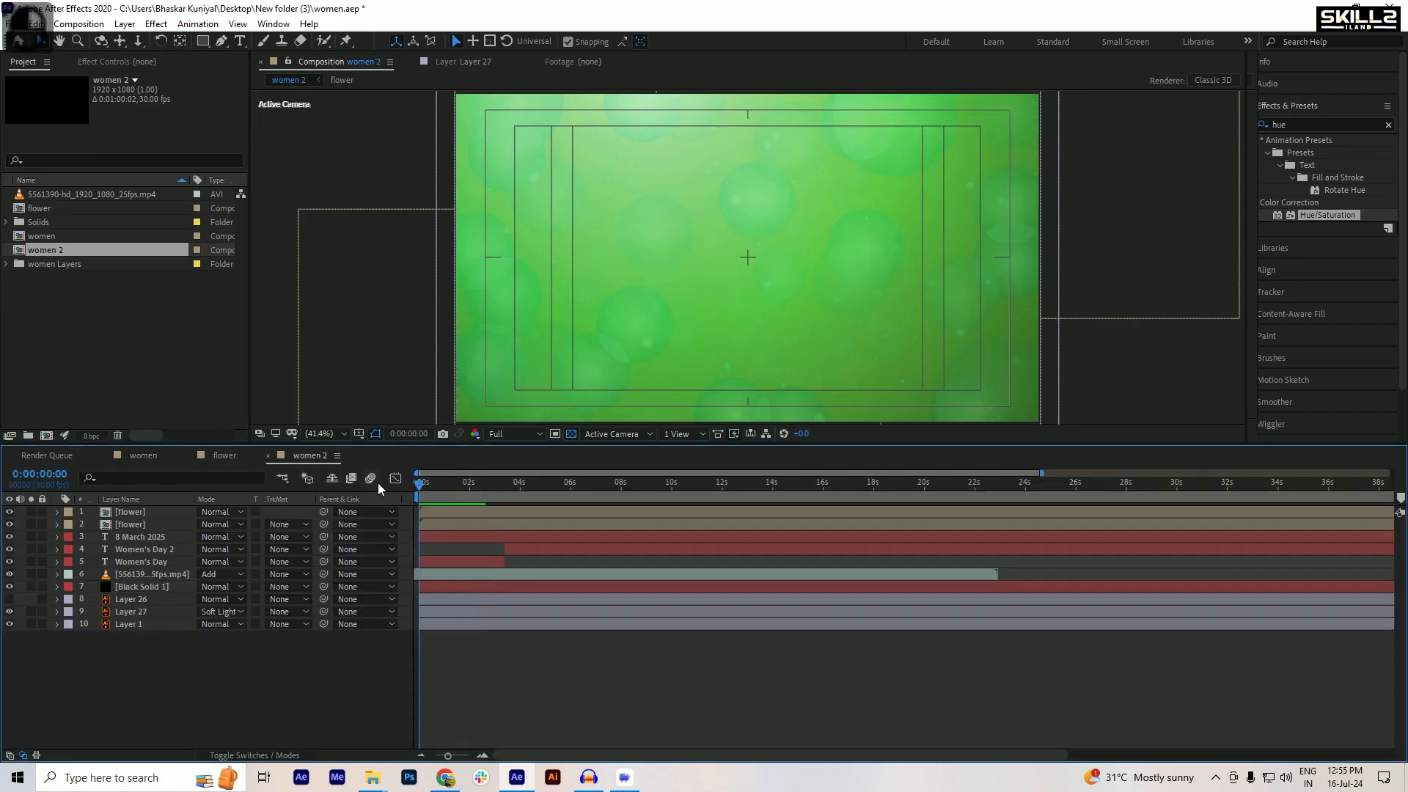
- Change the women 2 composition's size to 1080 px wide by 1920 px high and save the project
click(103, 25)
click(124, 58)
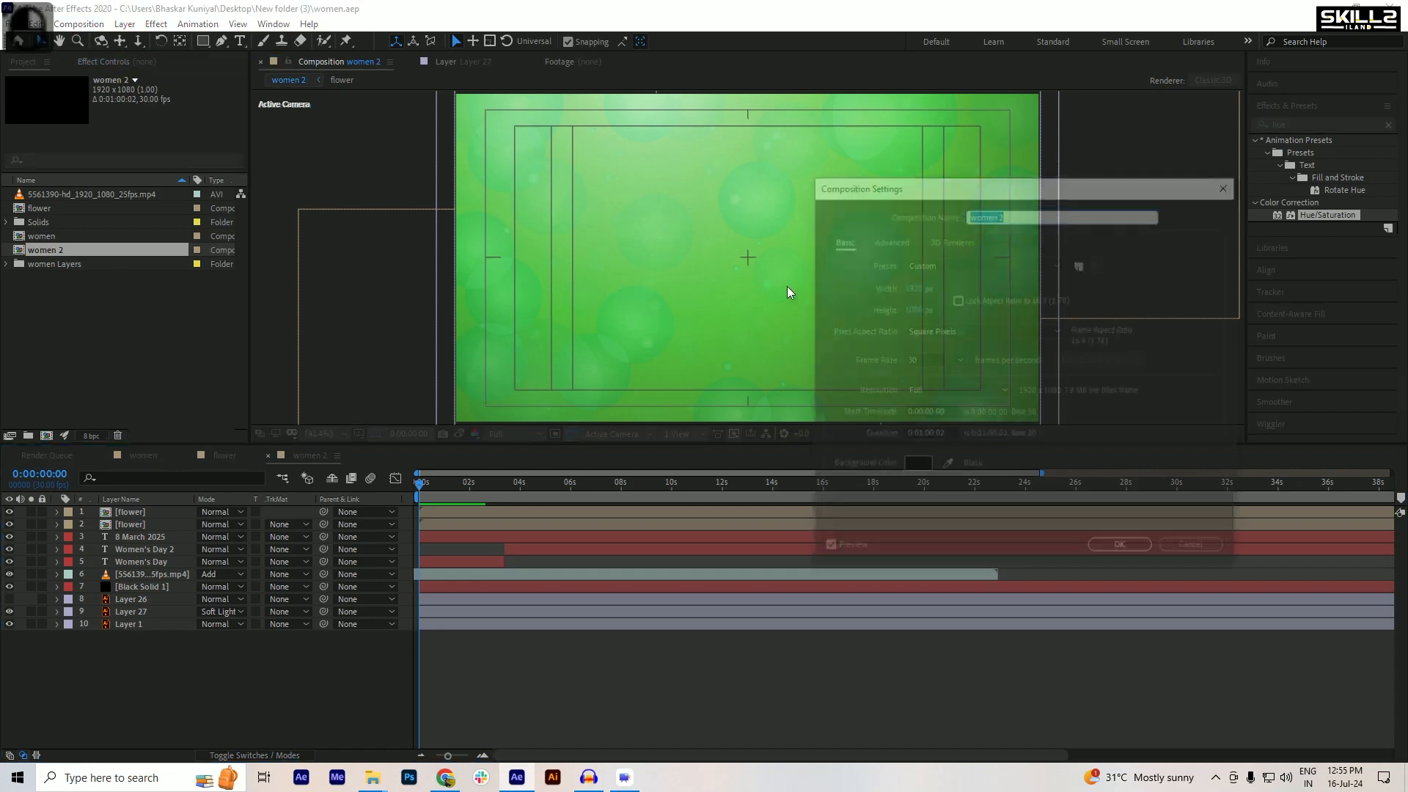
click(911, 287)
text(10)
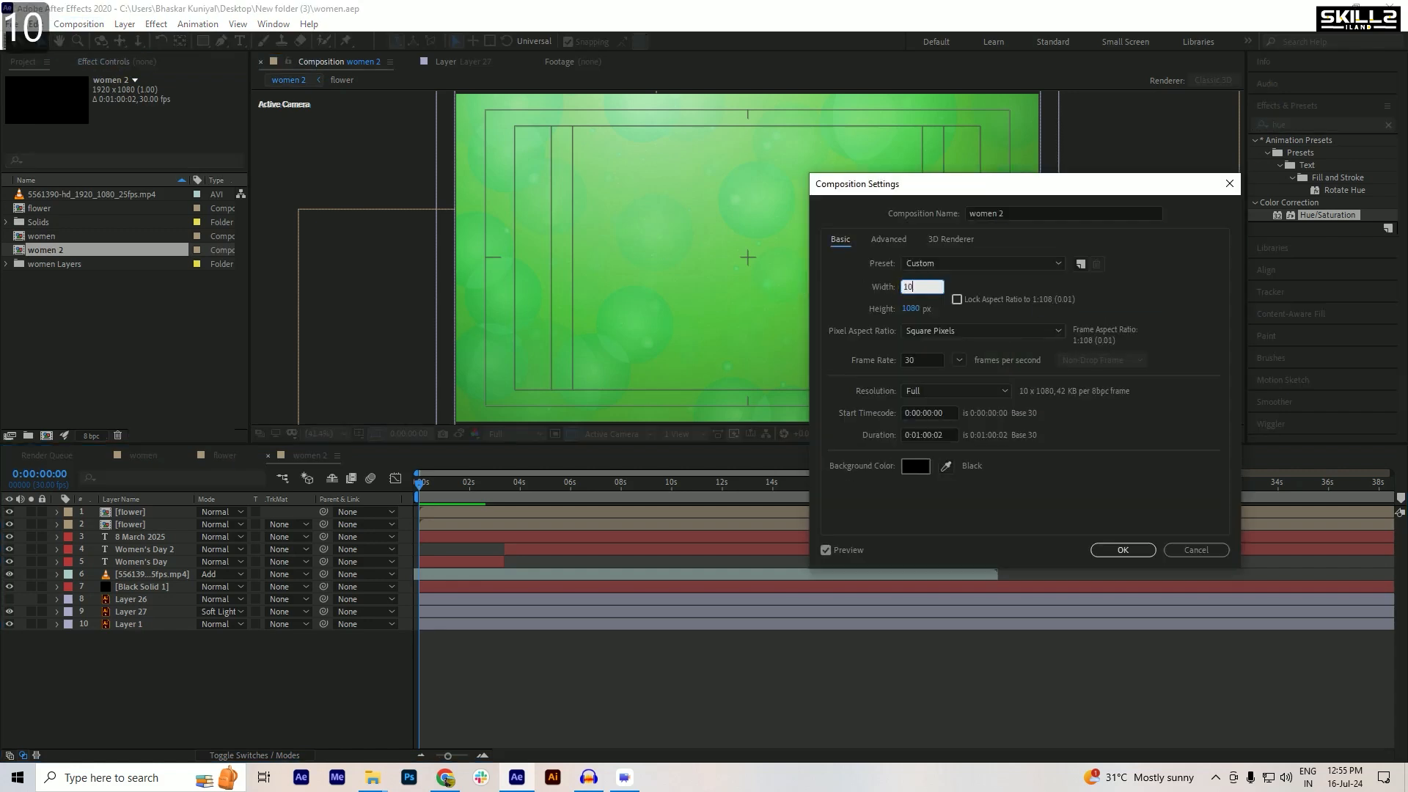
text(80)
key(Tab)
text(19)
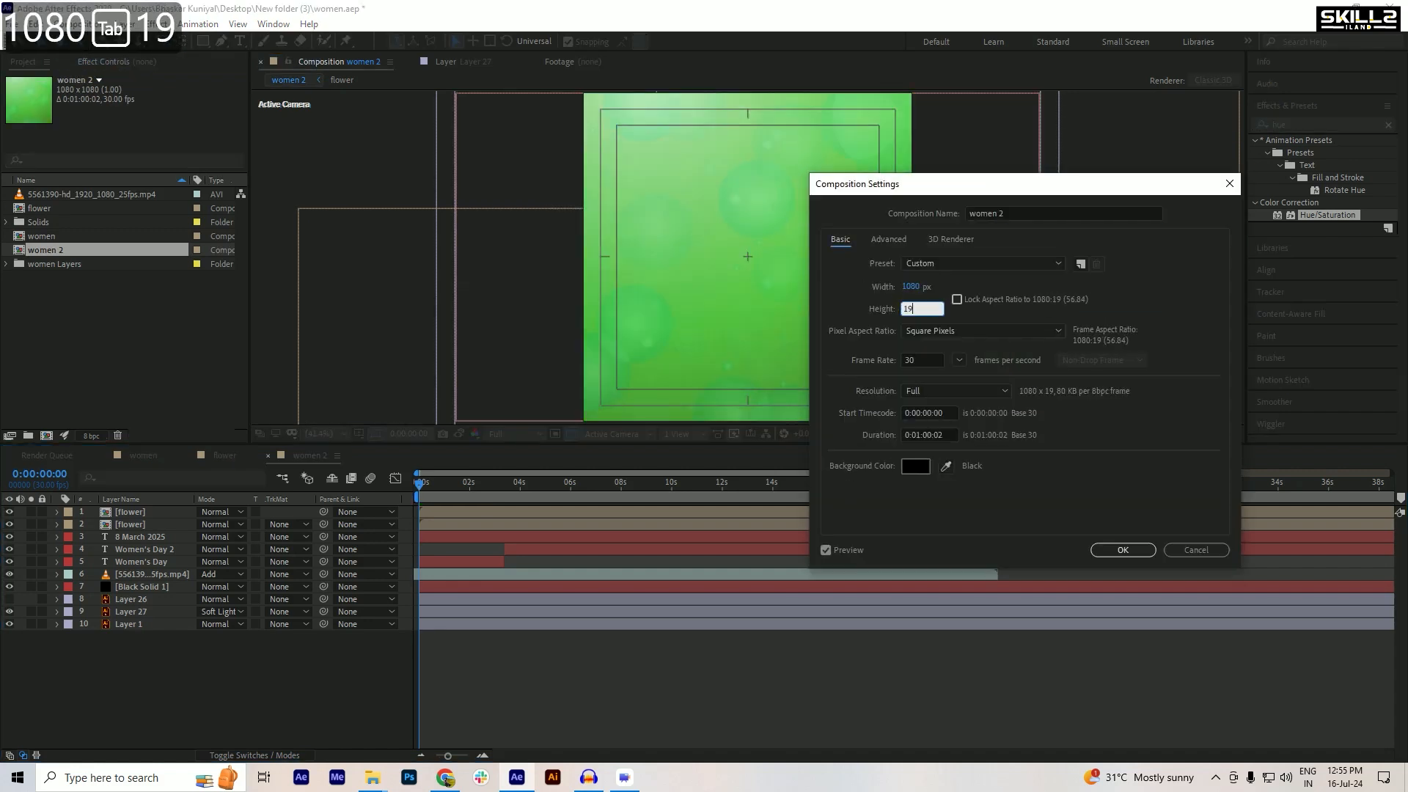
text(20)
key(Return)
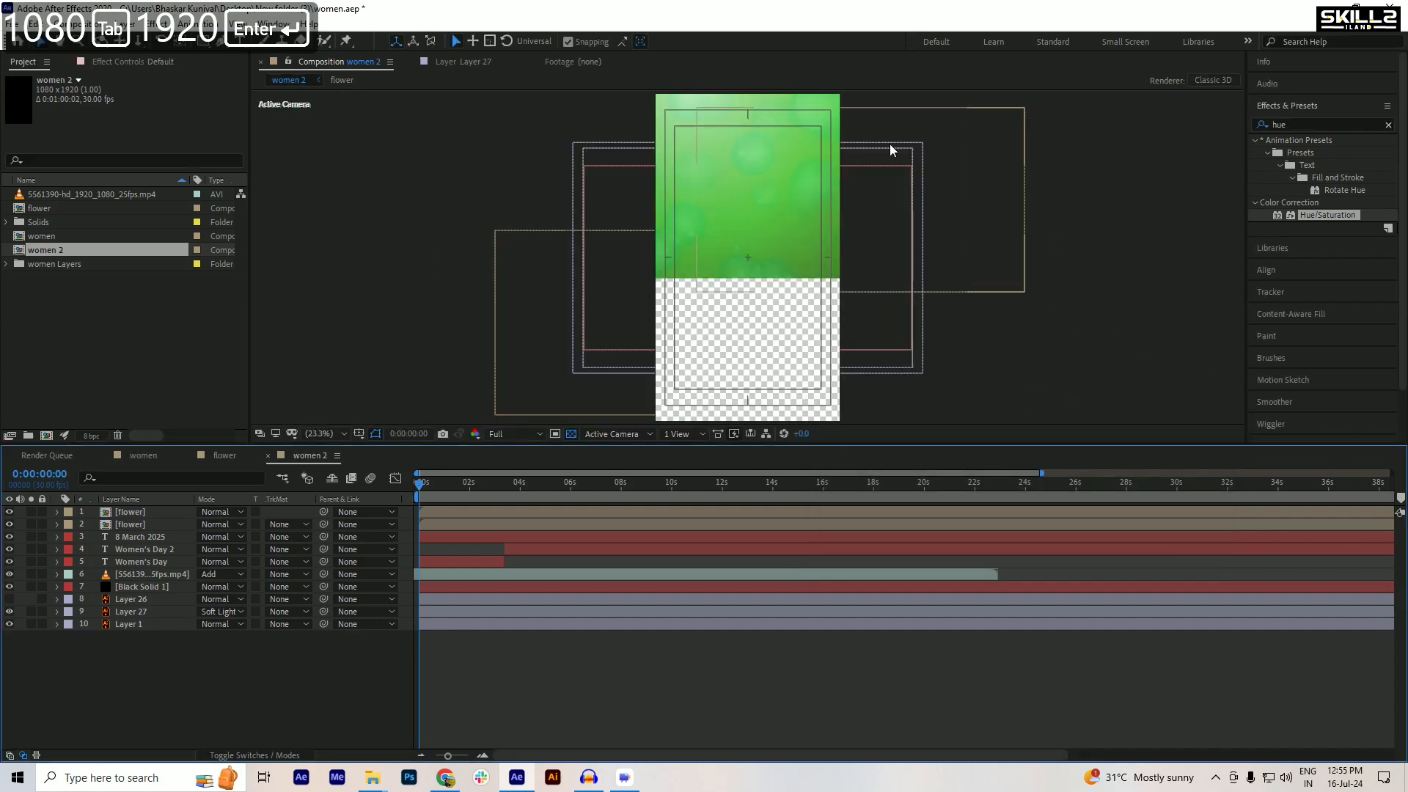
scroll(389, 257, down, 1)
scroll(503, 254, up, 1)
key(ctrl+s)
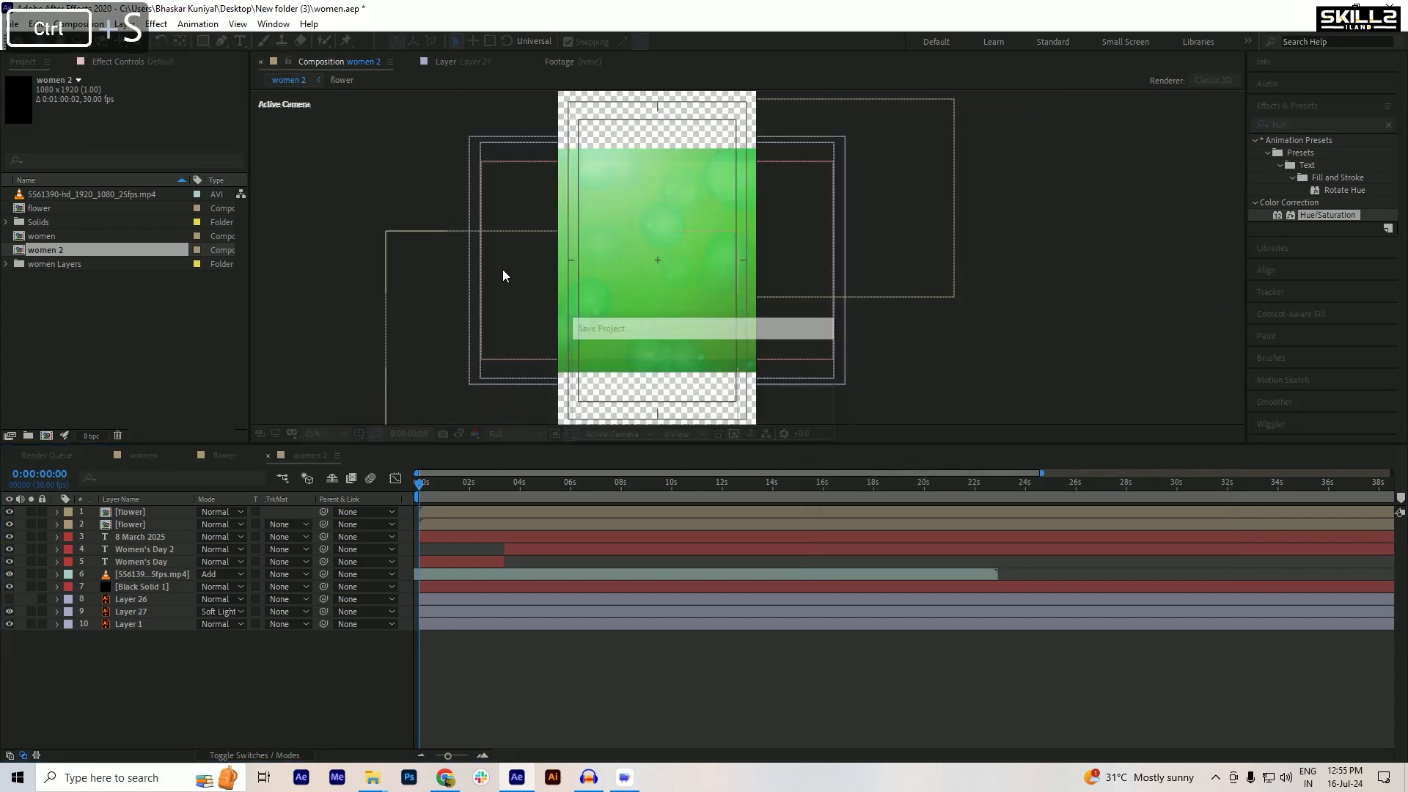
- Scale Layer 1 to 155% so the green background fills the vertical frame, and save the project
click(121, 624)
key(s)
drag(213, 642, 258, 636)
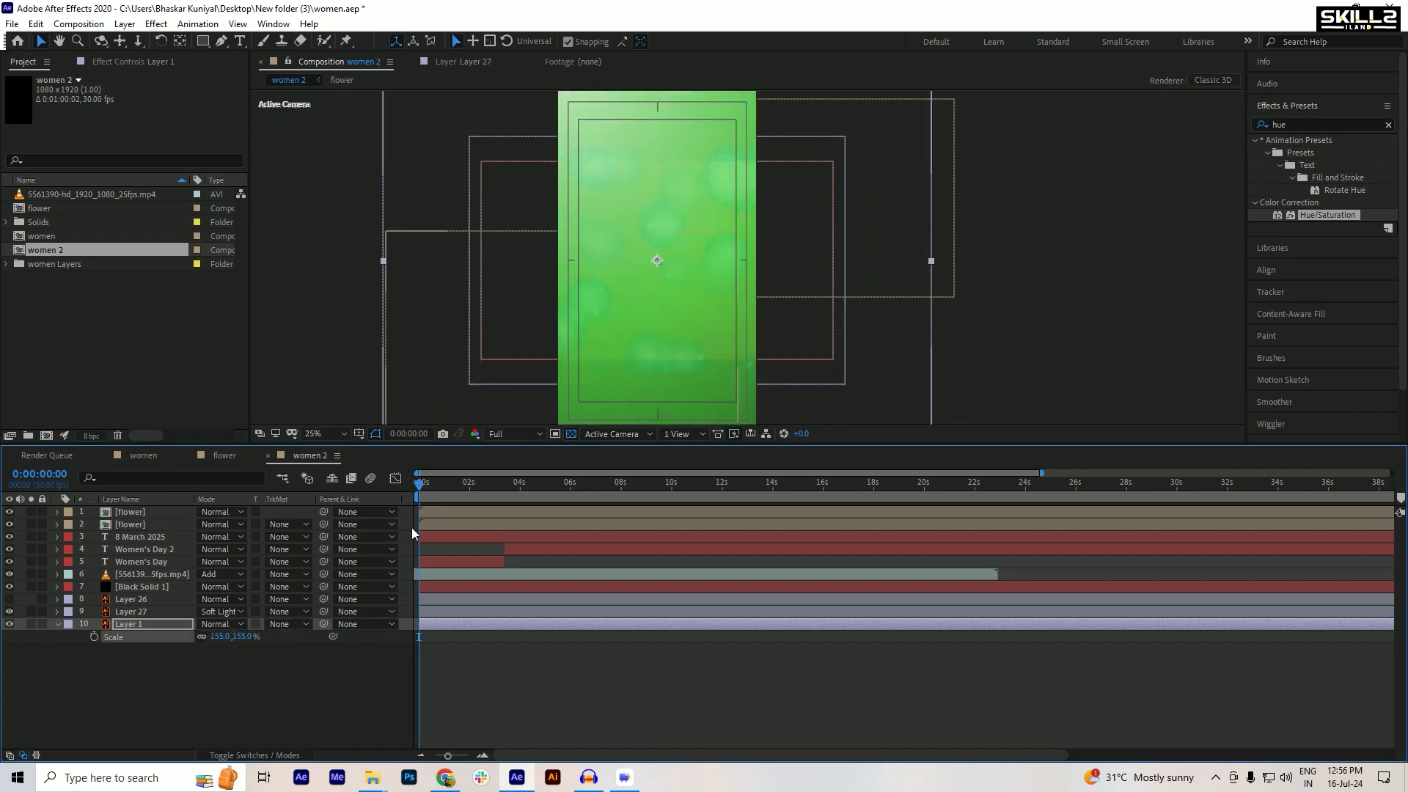
scroll(629, 258, down, 1)
scroll(652, 256, up, 1)
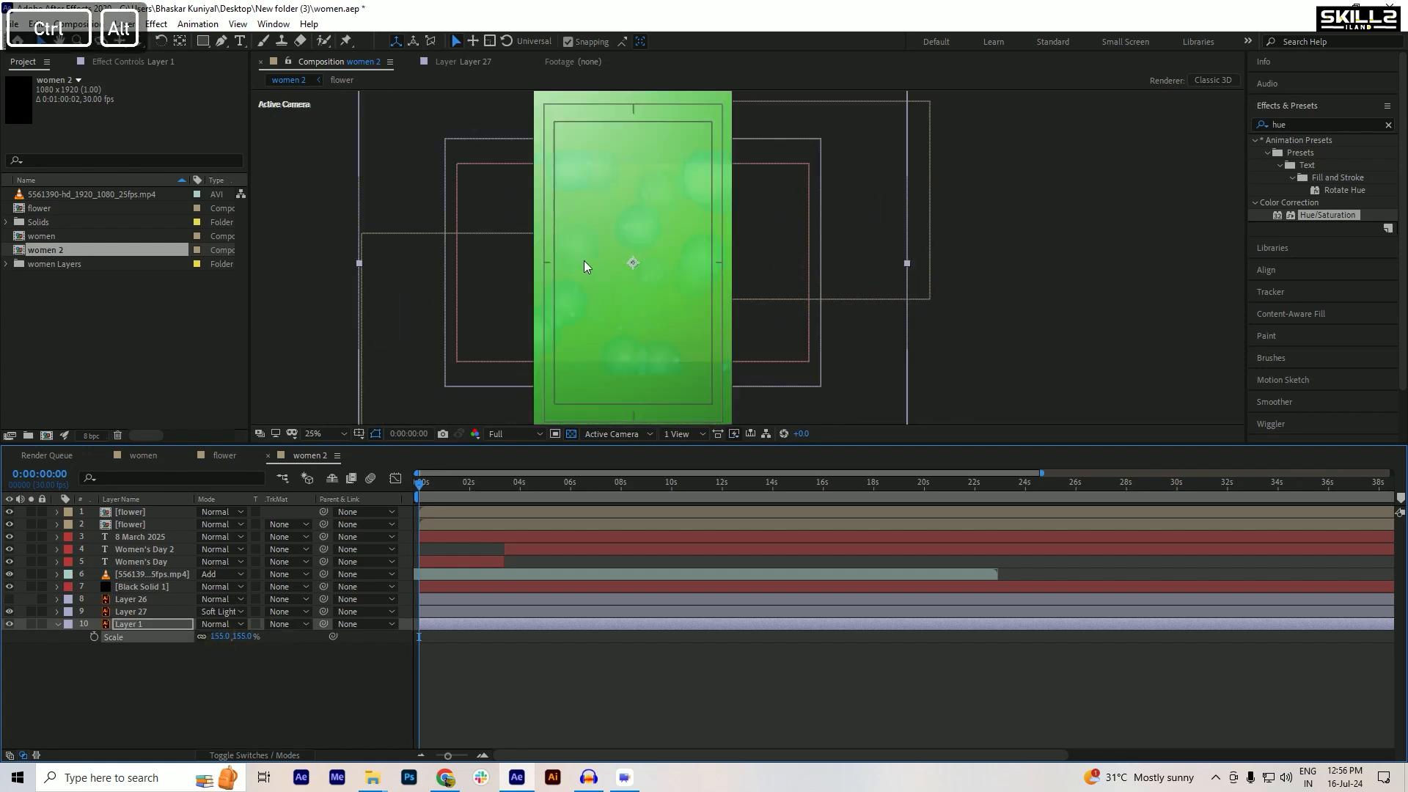
key(ctrl+s)
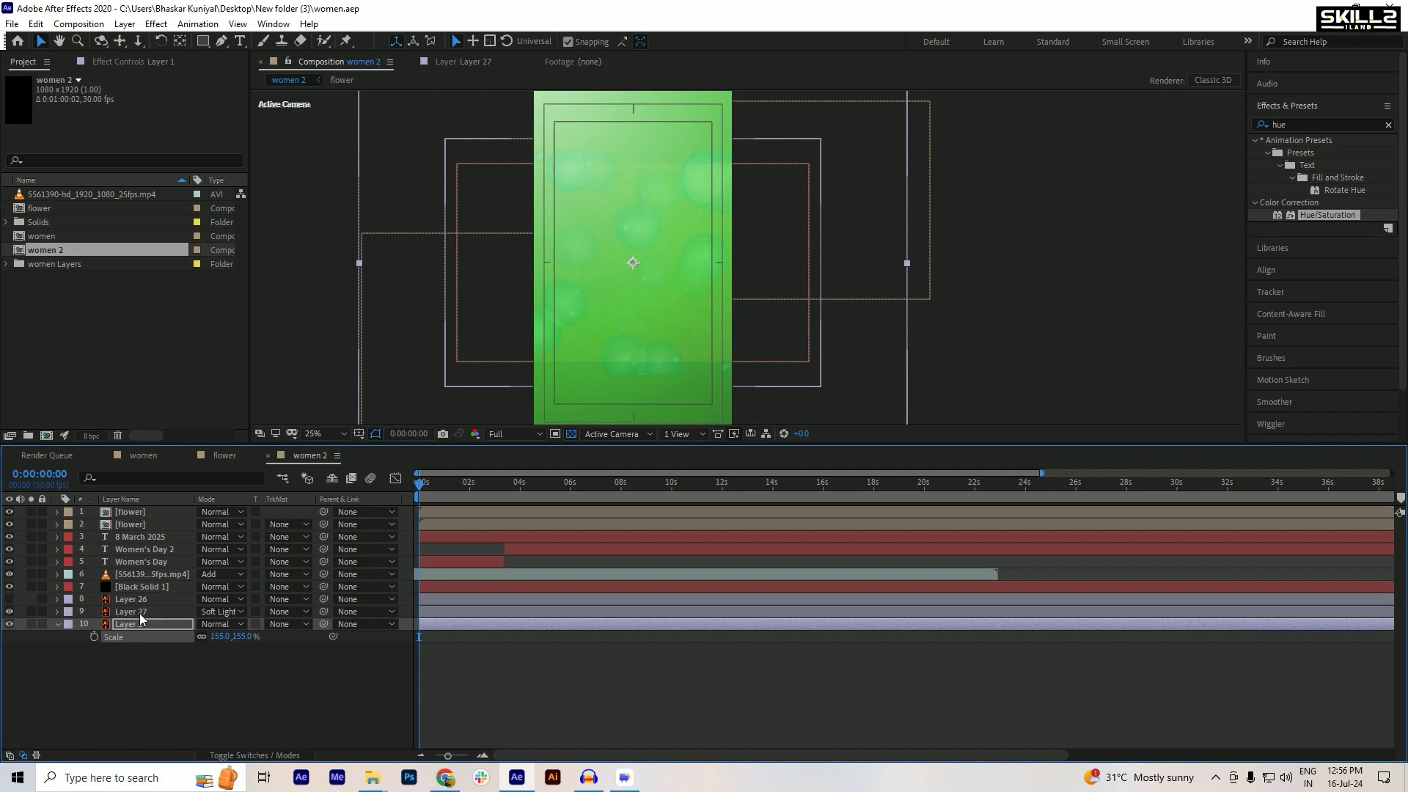
- Rotate Layer 27 to +90° to suit the vertical format and save the project
click(141, 614)
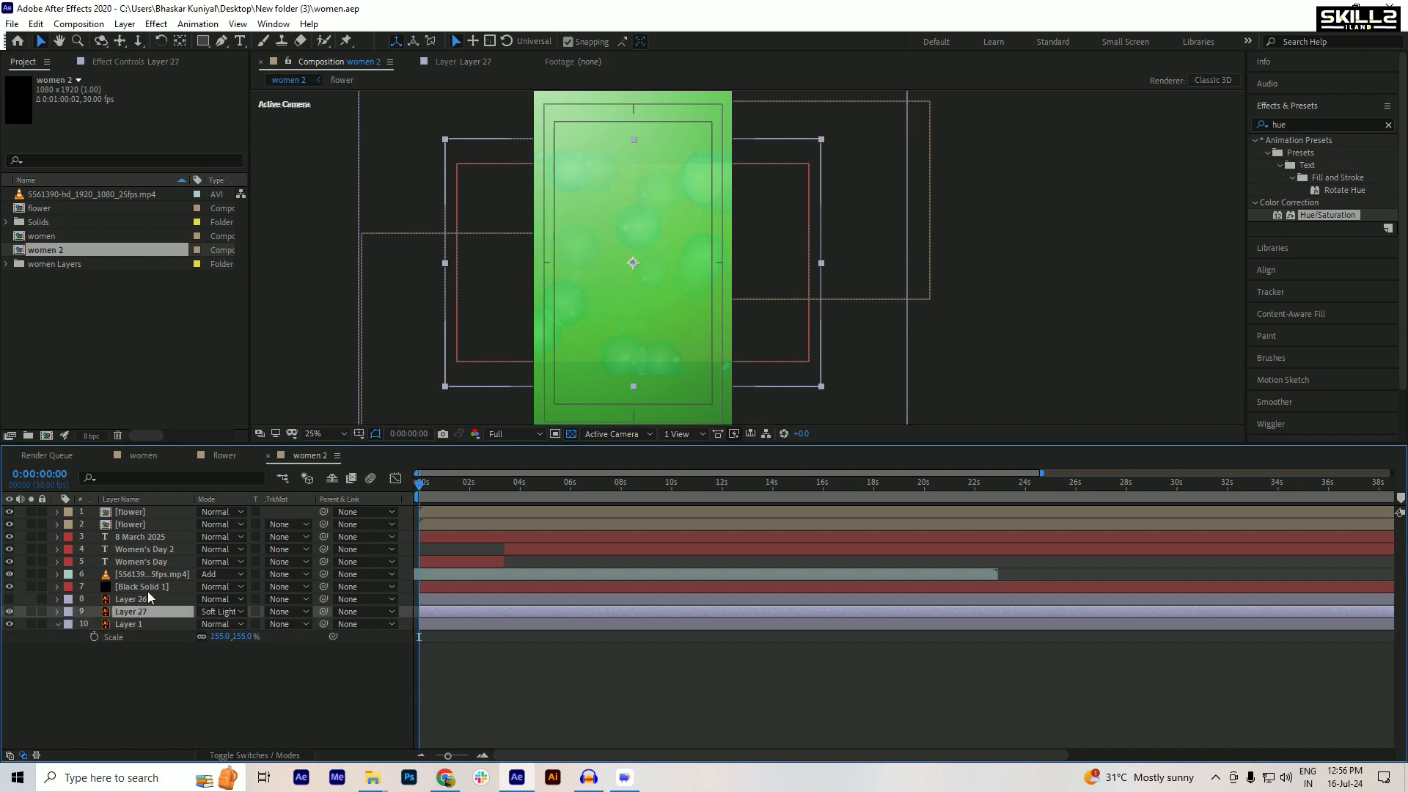
key(r)
drag(217, 624, 296, 623)
drag(277, 624, 285, 626)
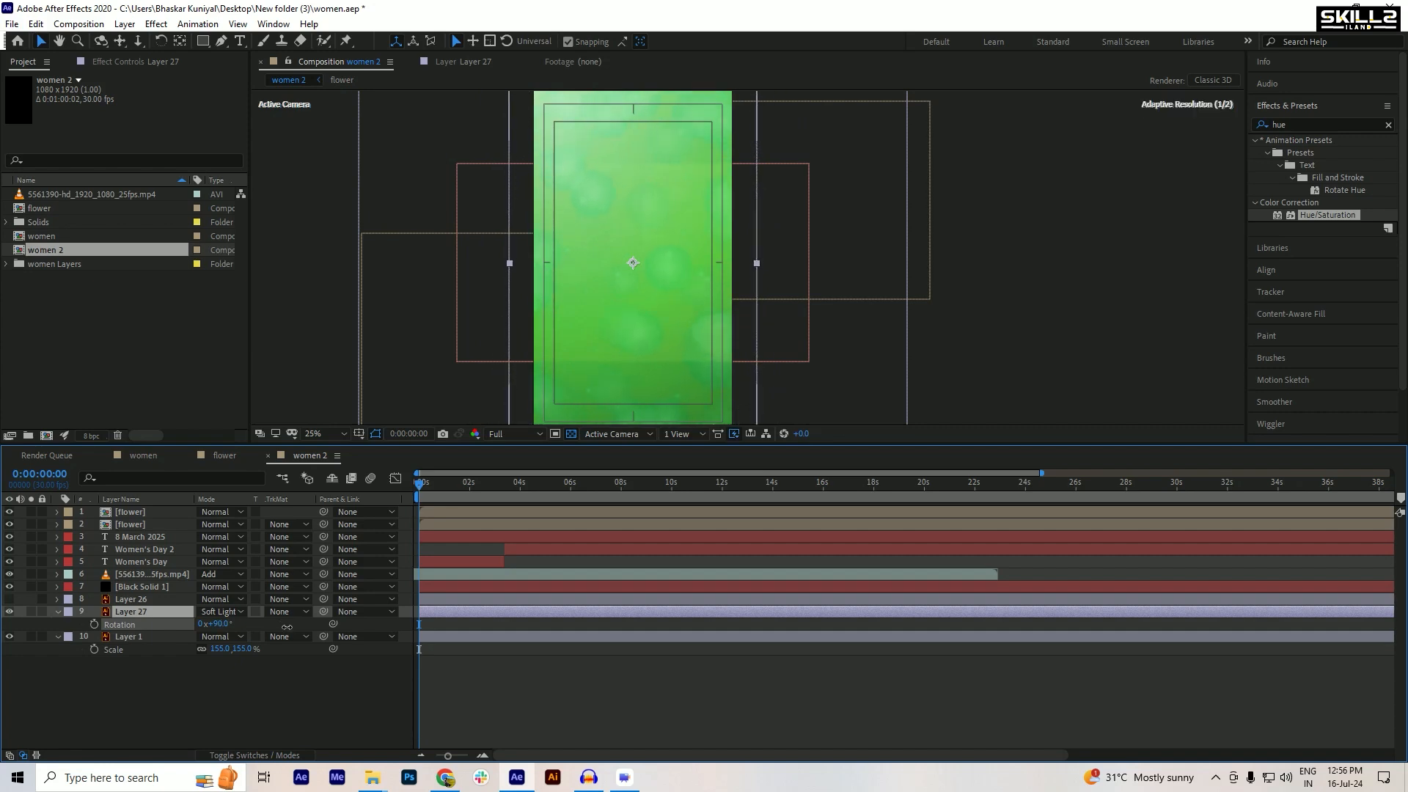
key(ctrl+s)
- Rotate the Black Solid 1 layer a quarter turn counterclockwise, scale it to 101% and save the project
click(128, 600)
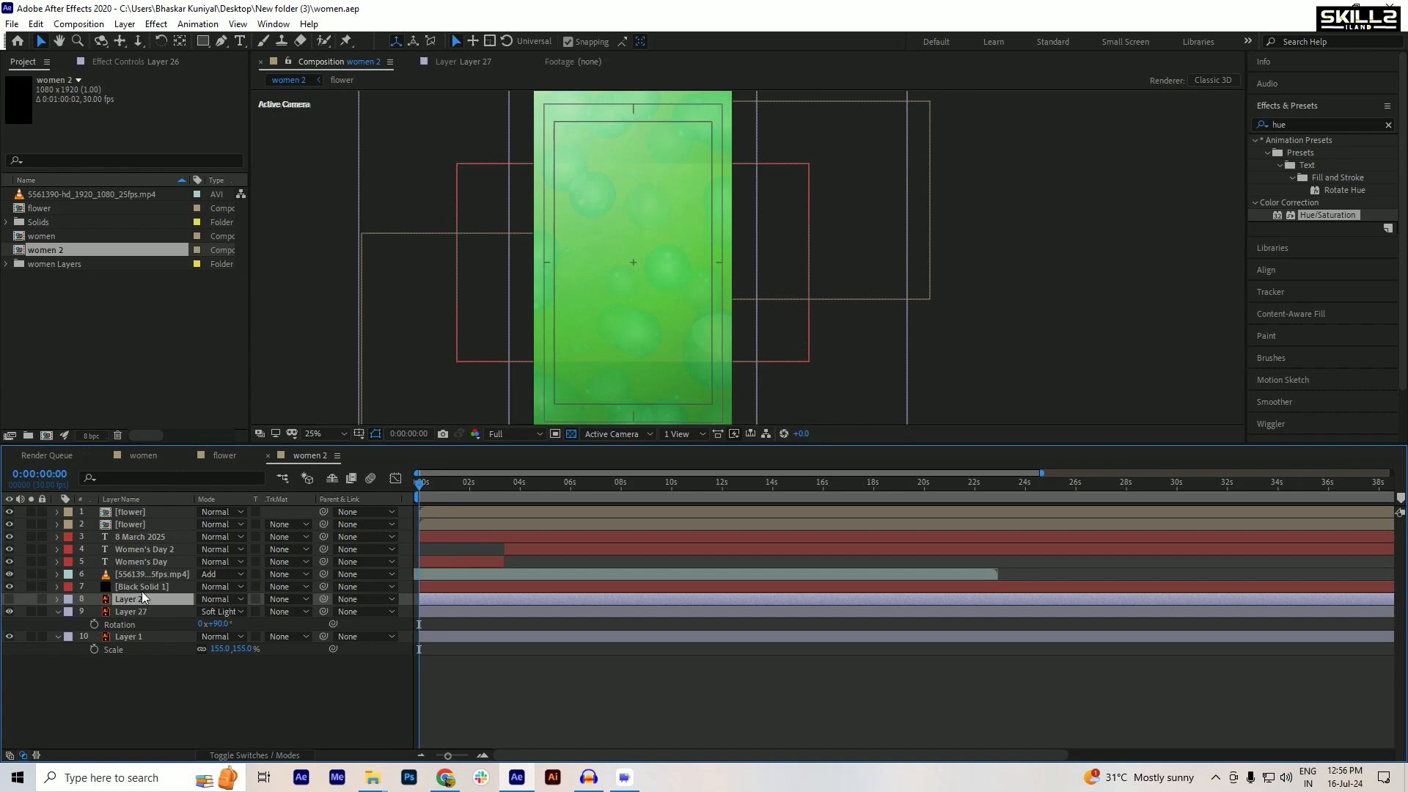
click(149, 587)
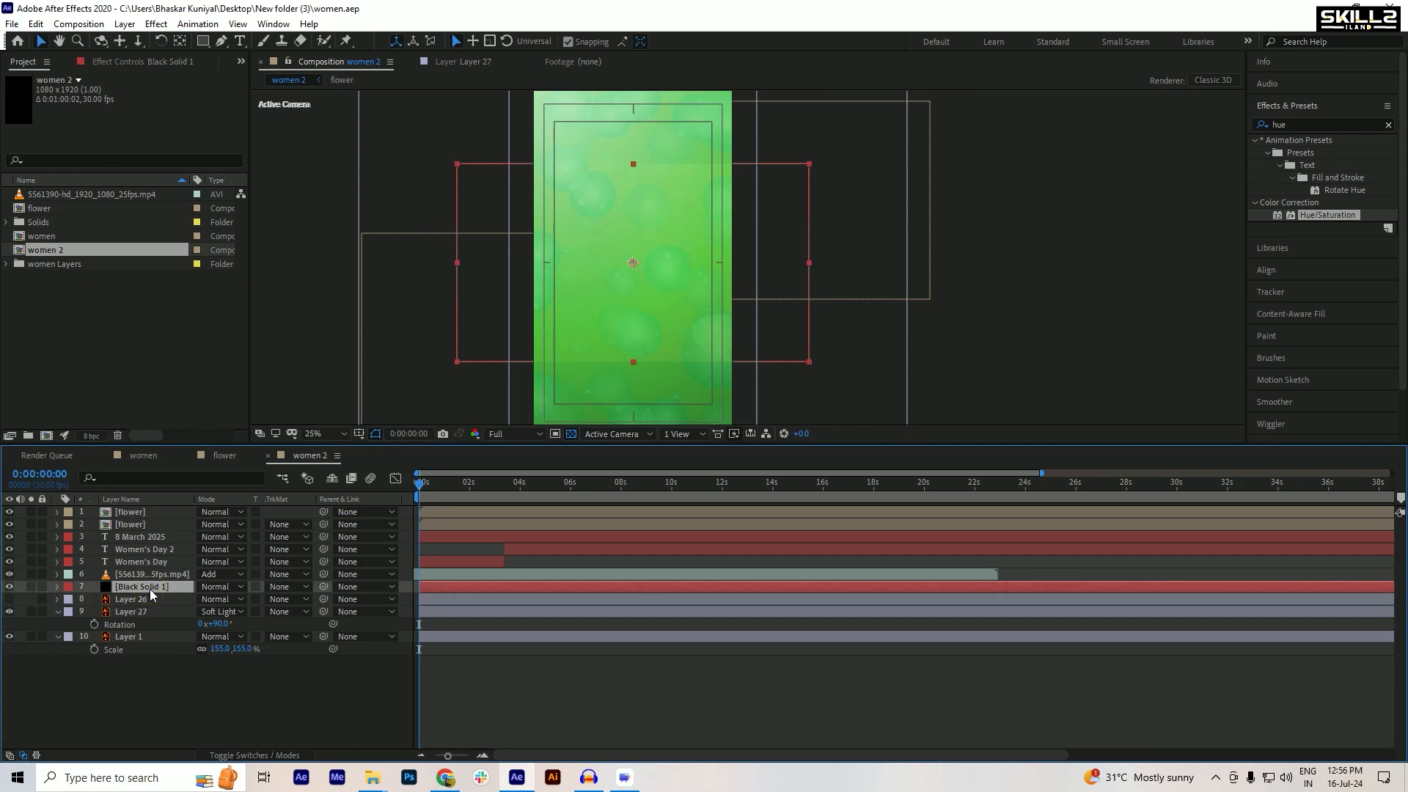
key(r)
drag(218, 601, 213, 596)
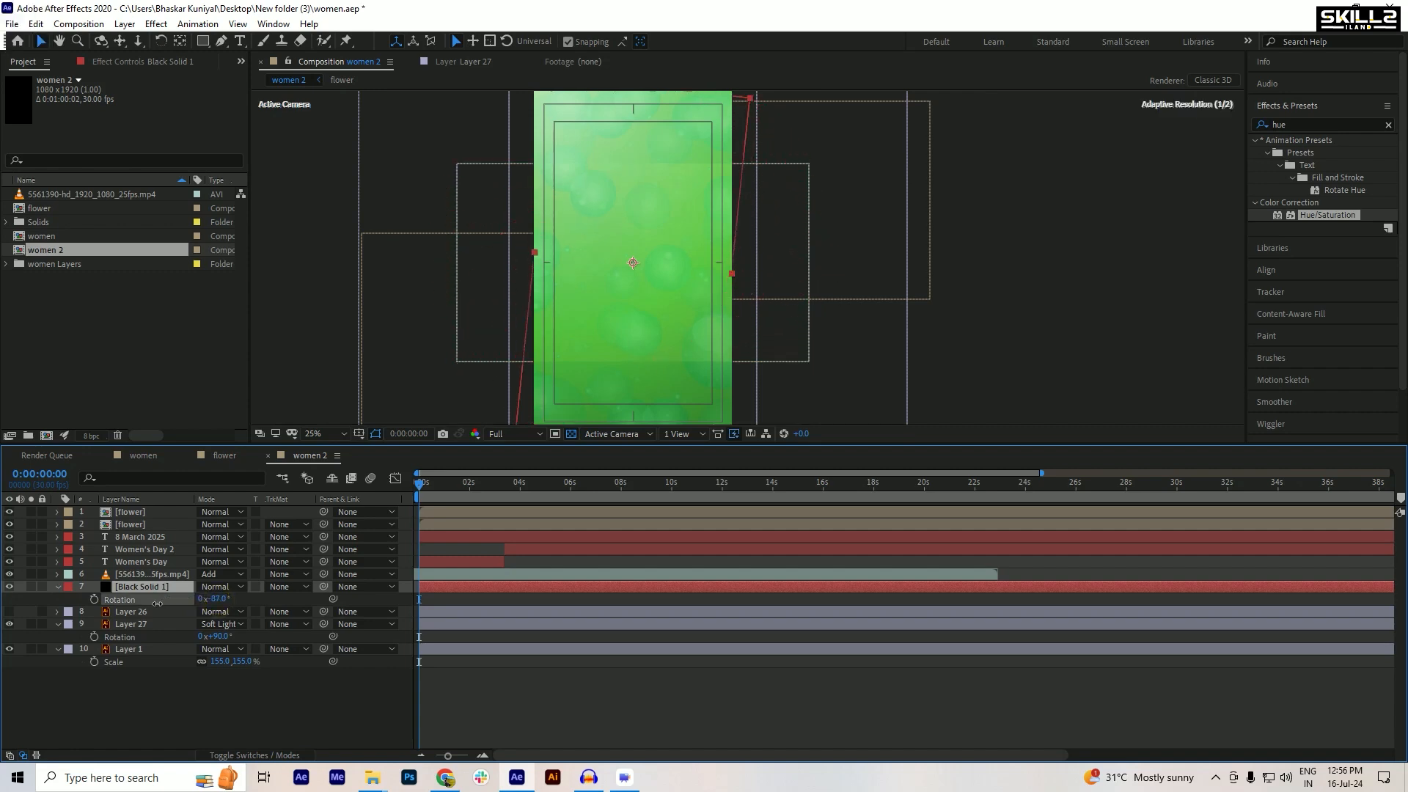
click(217, 596)
click(162, 596)
key(s)
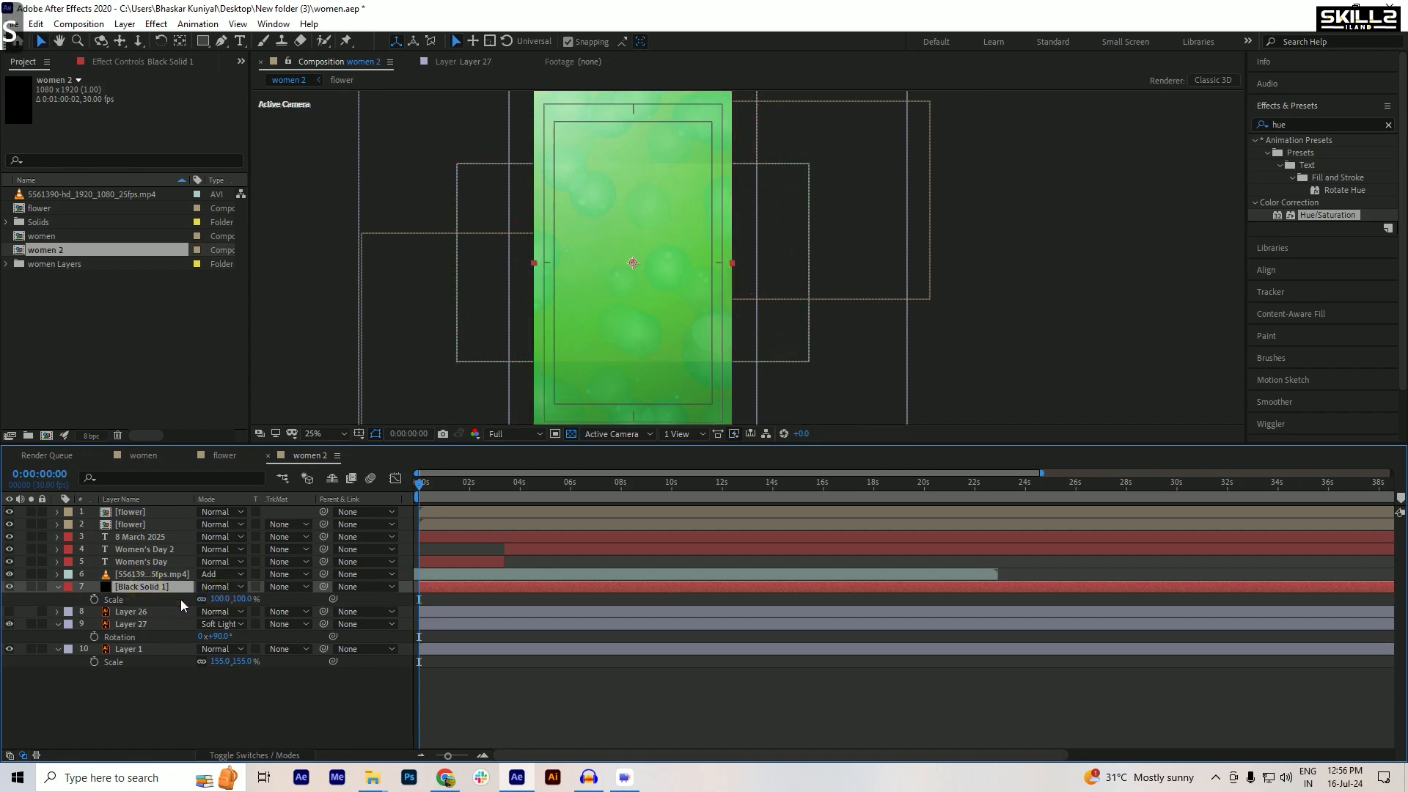
drag(214, 602, 224, 598)
key(ctrl+s)
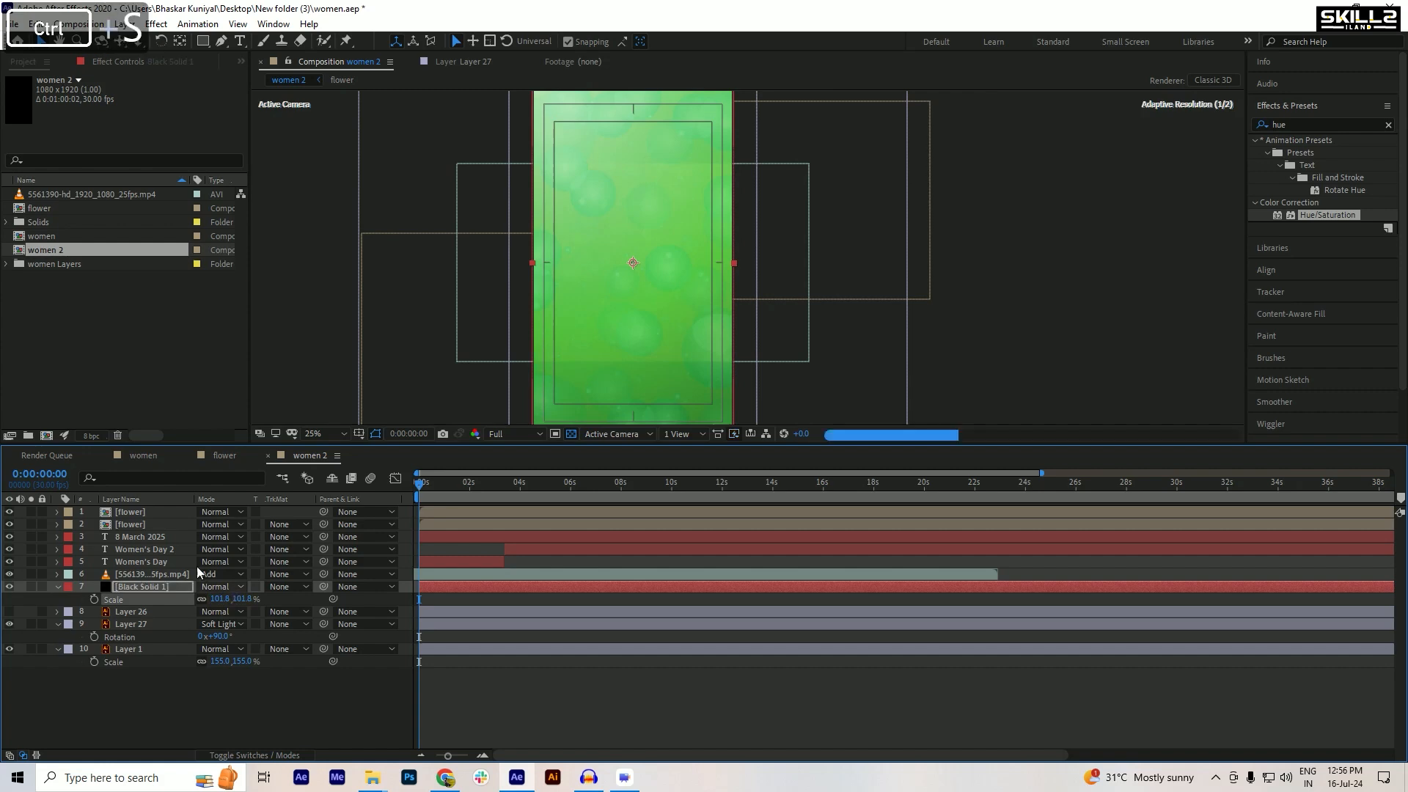
- Rotate the 5561390 video footage layer to +90° to suit the vertical frame and save the project
click(135, 575)
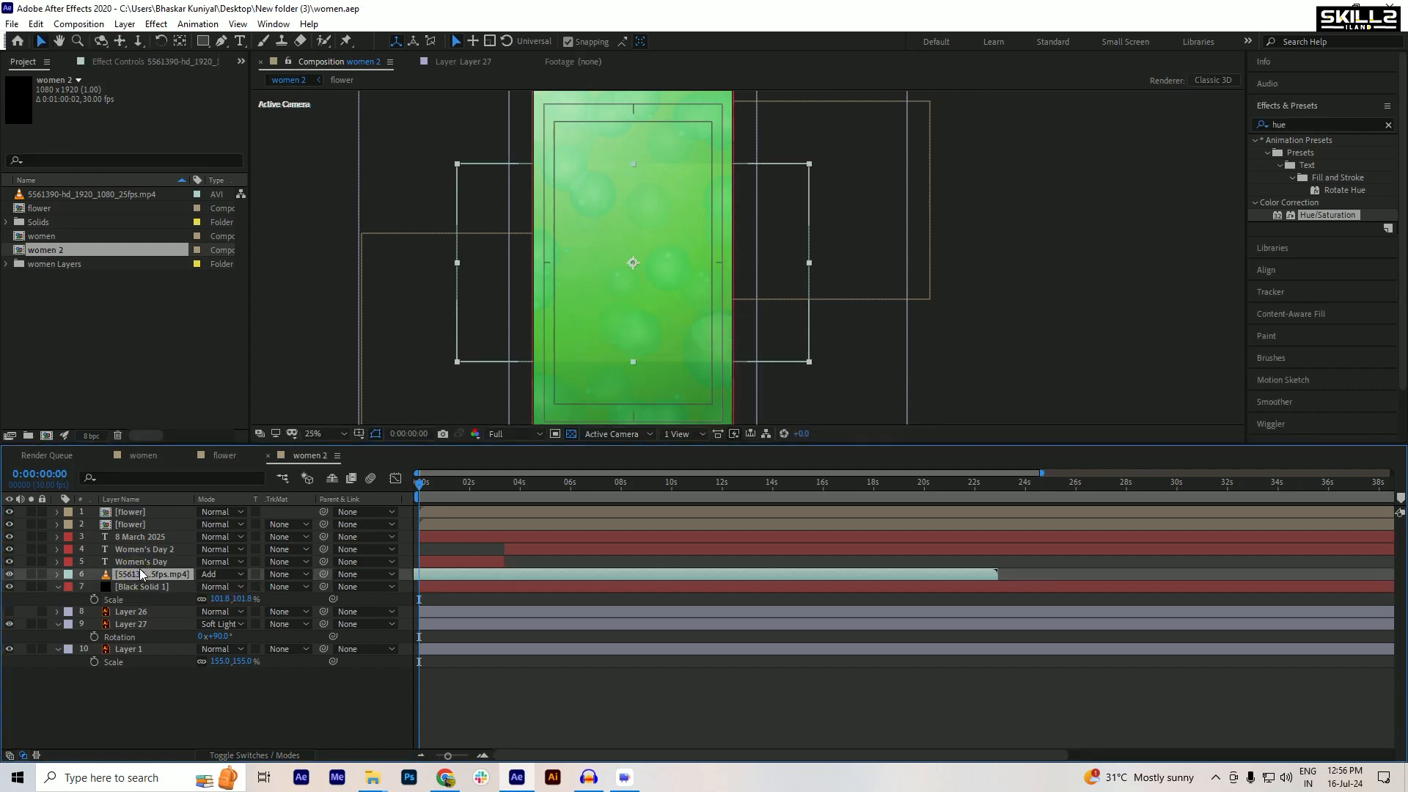
key(r)
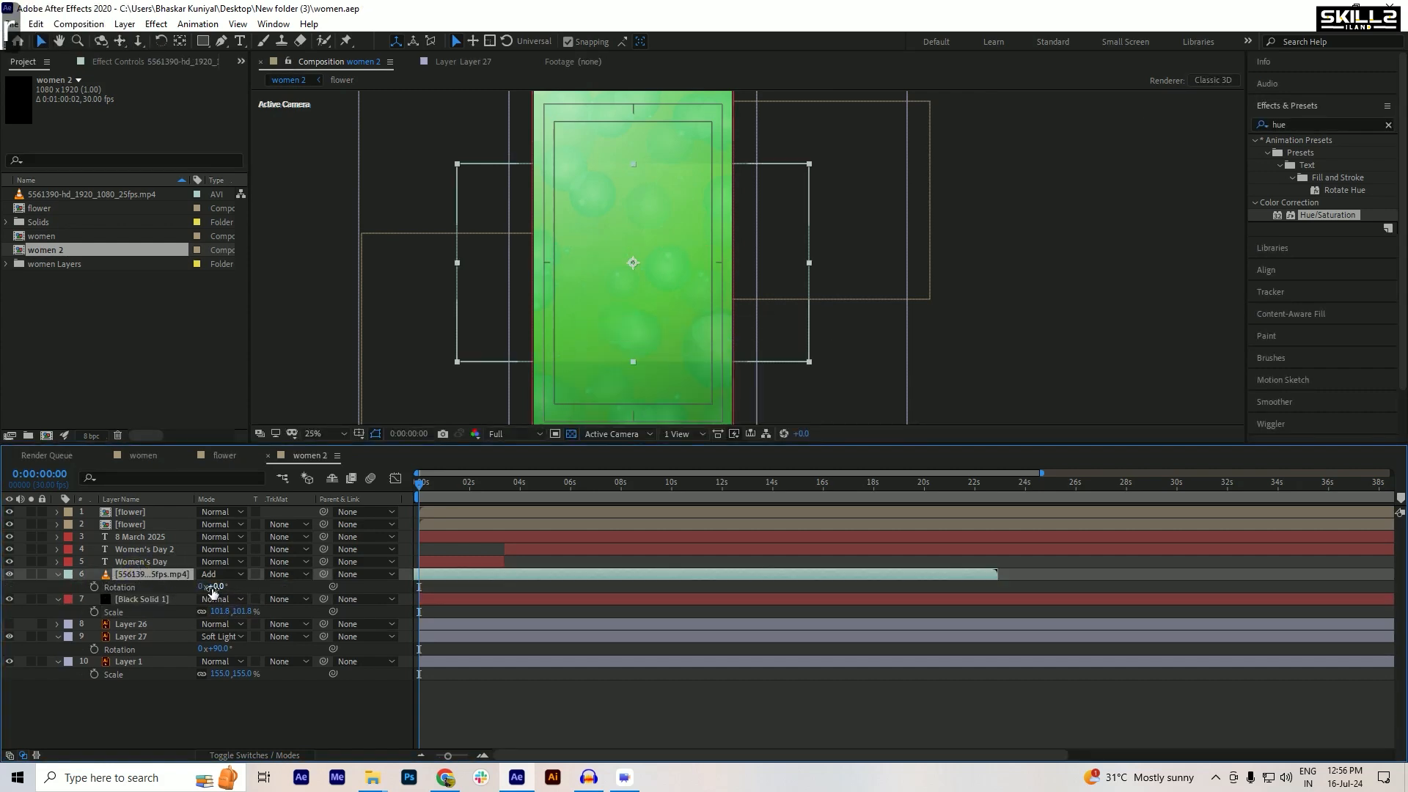
drag(212, 591, 273, 592)
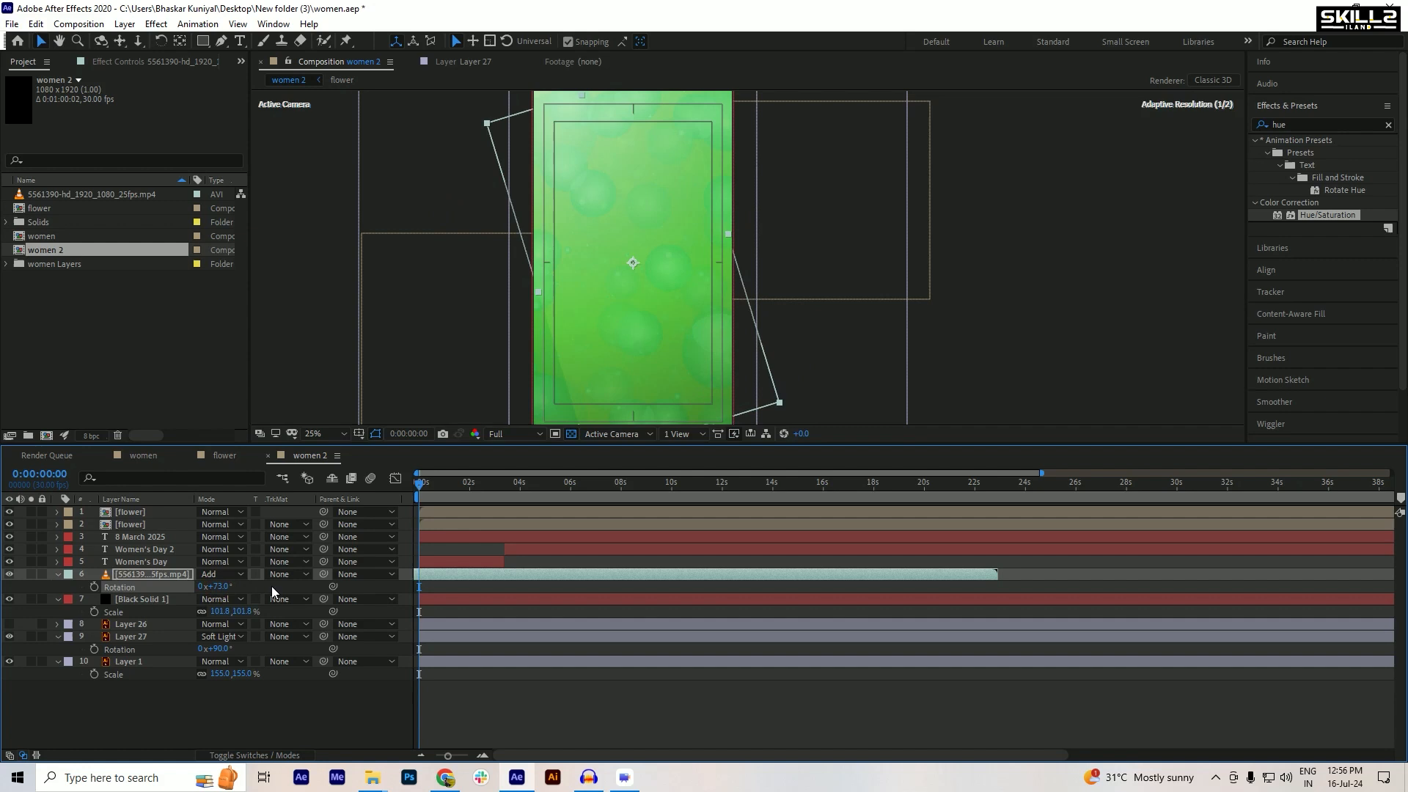
click(215, 587)
text(90)
key(Return)
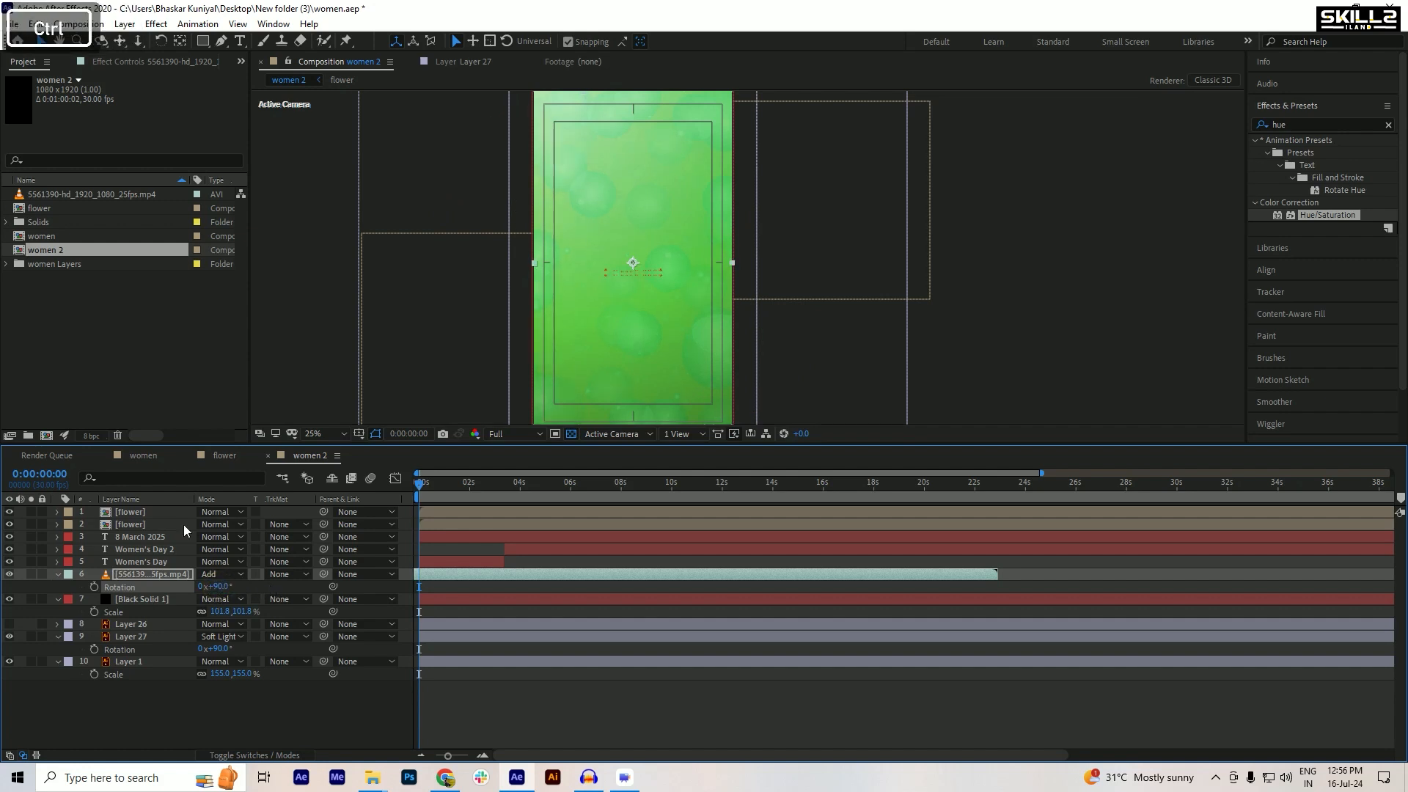
key(ctrl+s)
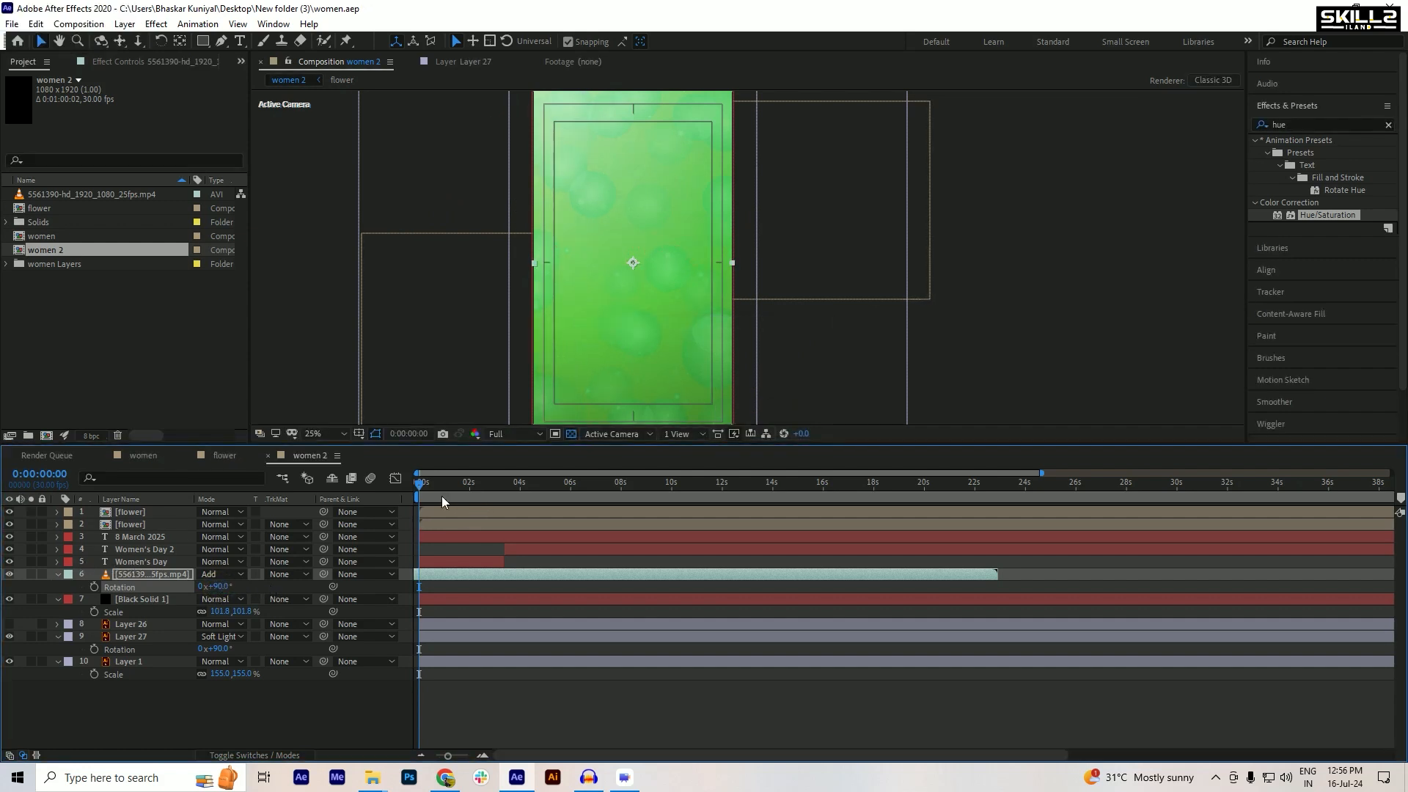
- Create a null object in women 2 and place it directly above the 8 March 2025 text layer
drag(442, 502, 520, 496)
key(ctrl+s)
click(482, 562)
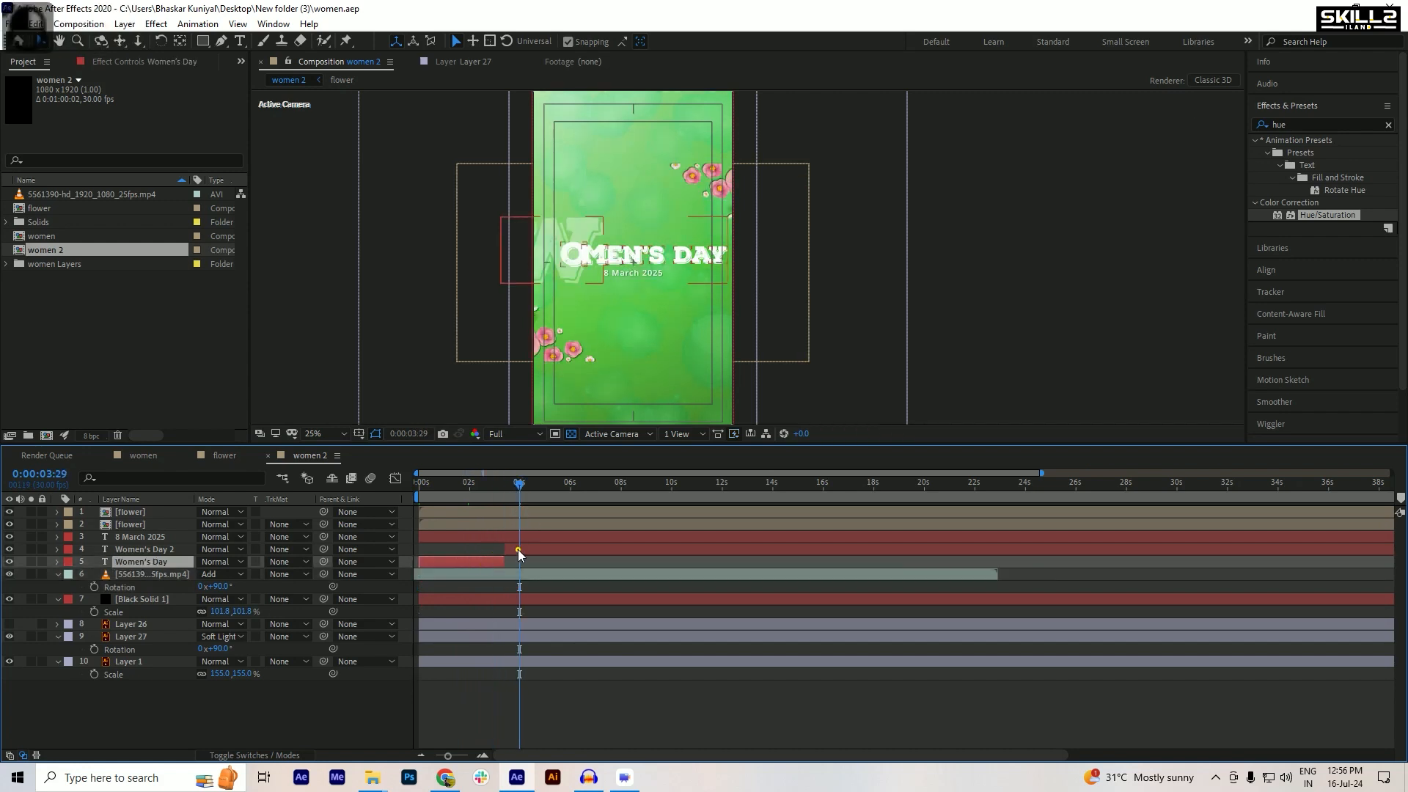
click(519, 549)
key(ctrl+s)
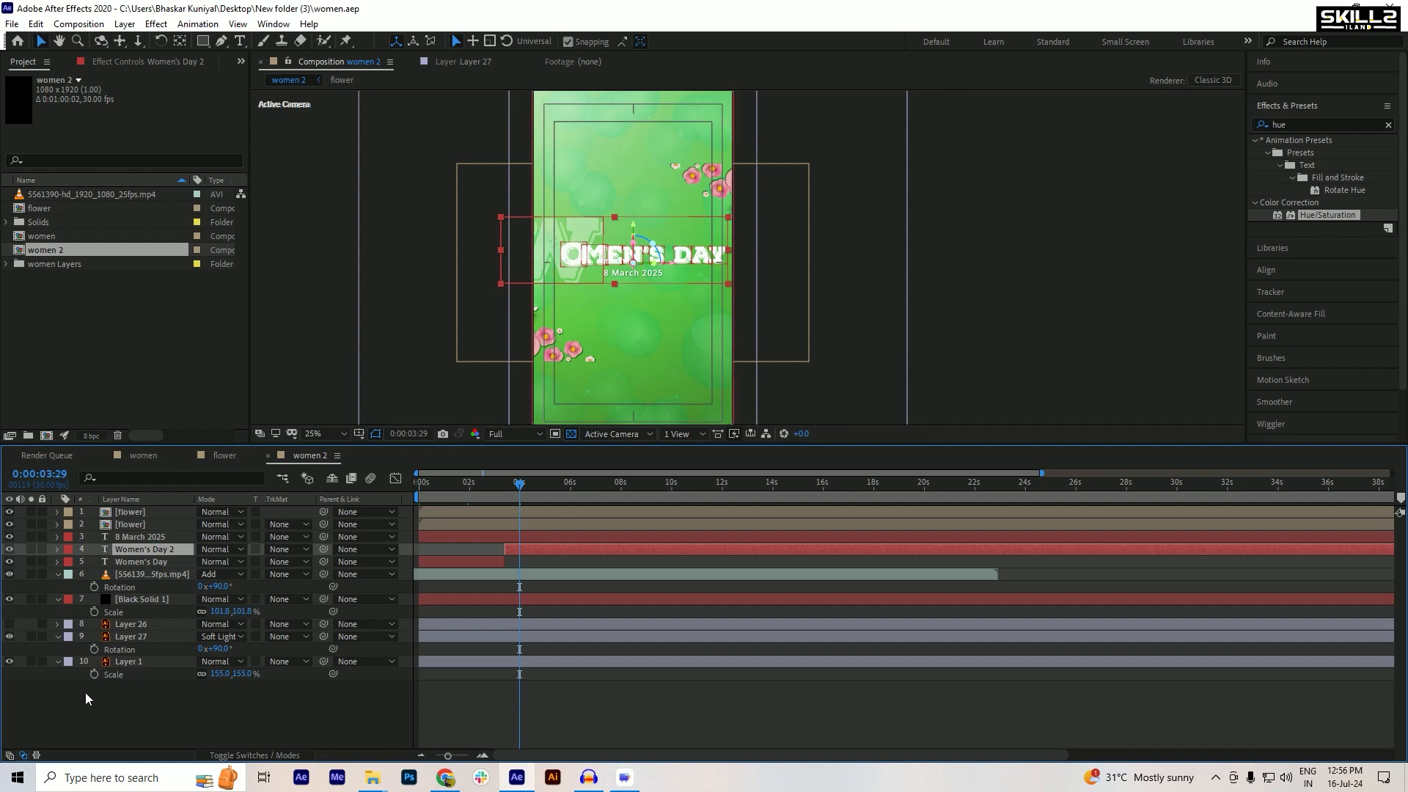
right_click(71, 710)
mouse_move(169, 549)
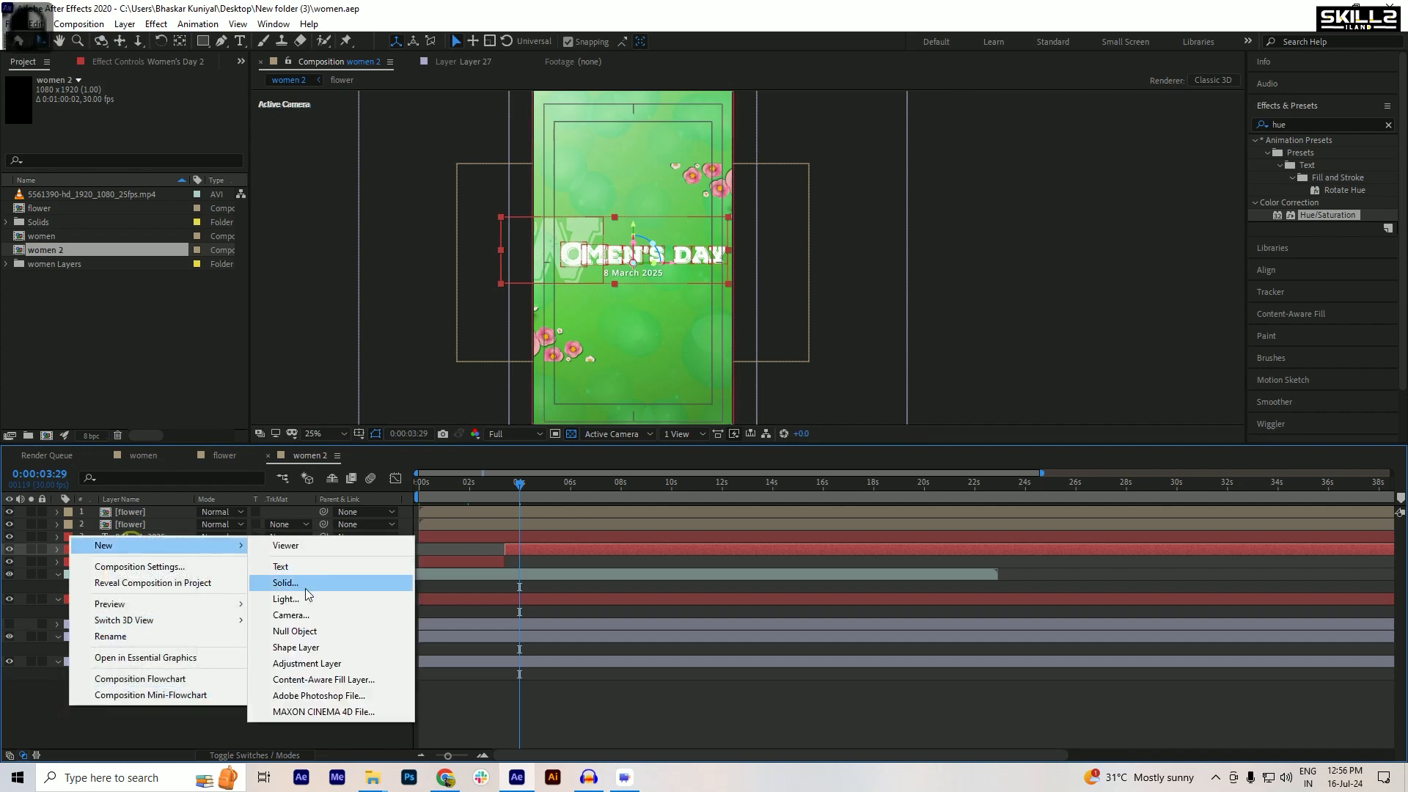
click(294, 632)
drag(129, 551, 133, 541)
- Parent the 8 March 2025, Women's Day 2 and Women's Day text layers to Null 1
click(141, 551)
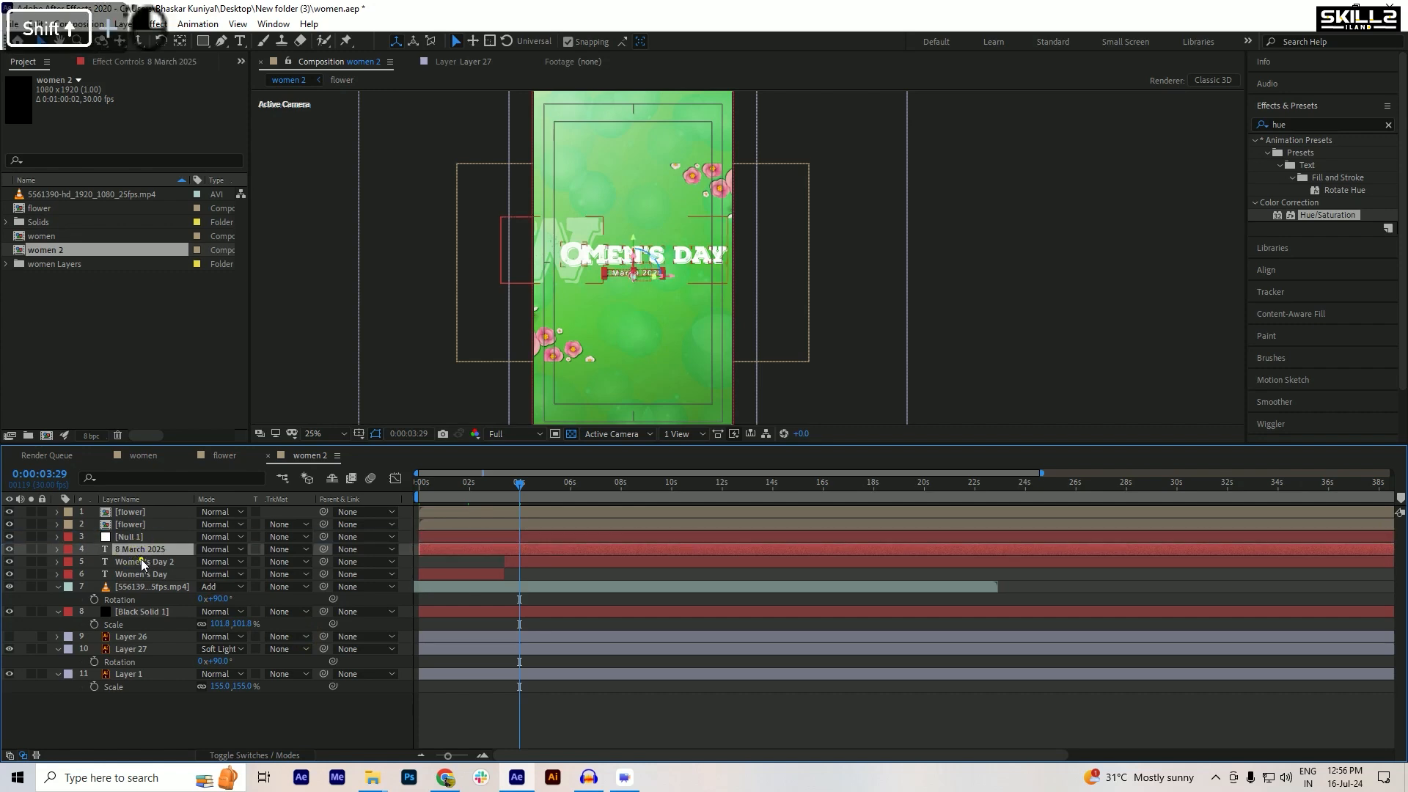
shift+click(141, 562)
shift+click(140, 574)
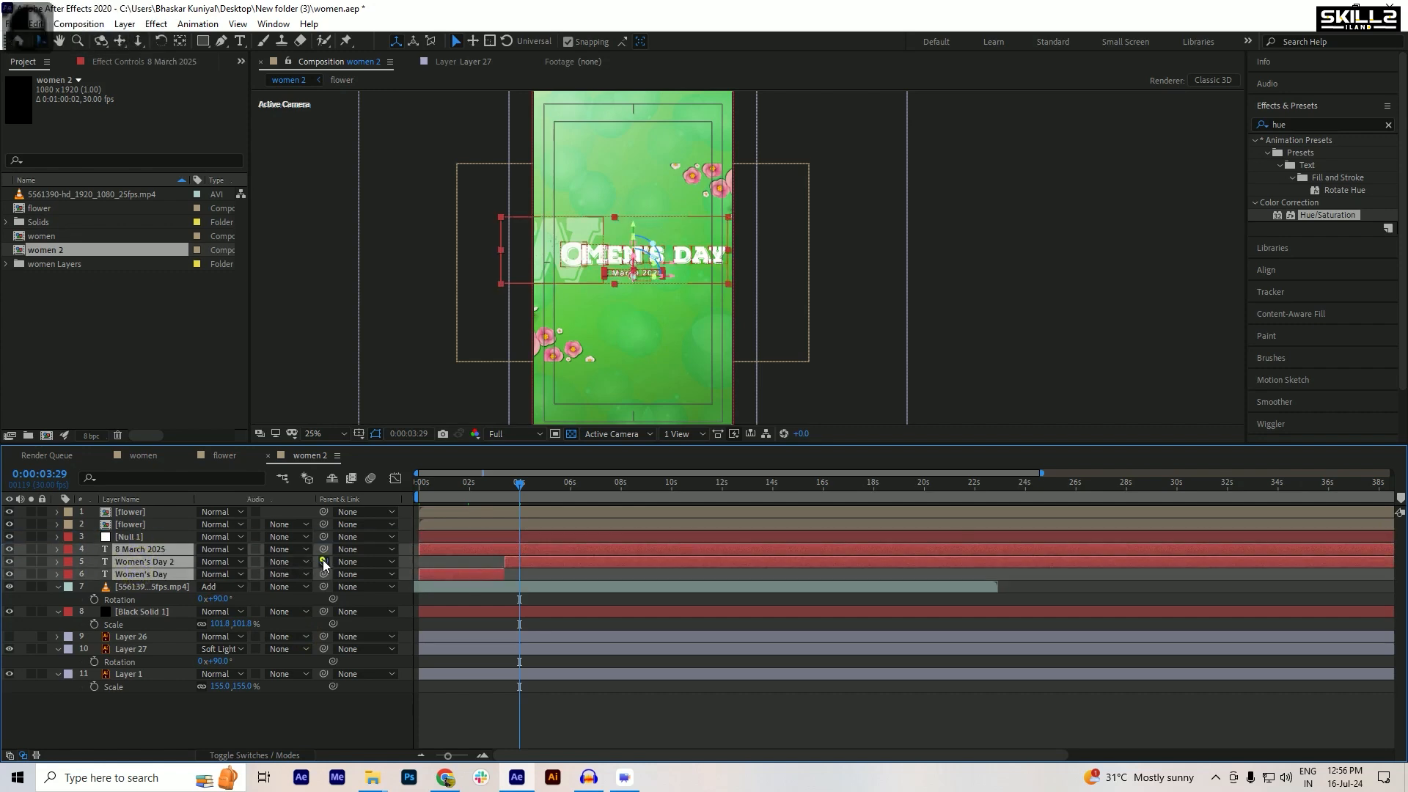
drag(323, 562, 132, 539)
click(132, 541)
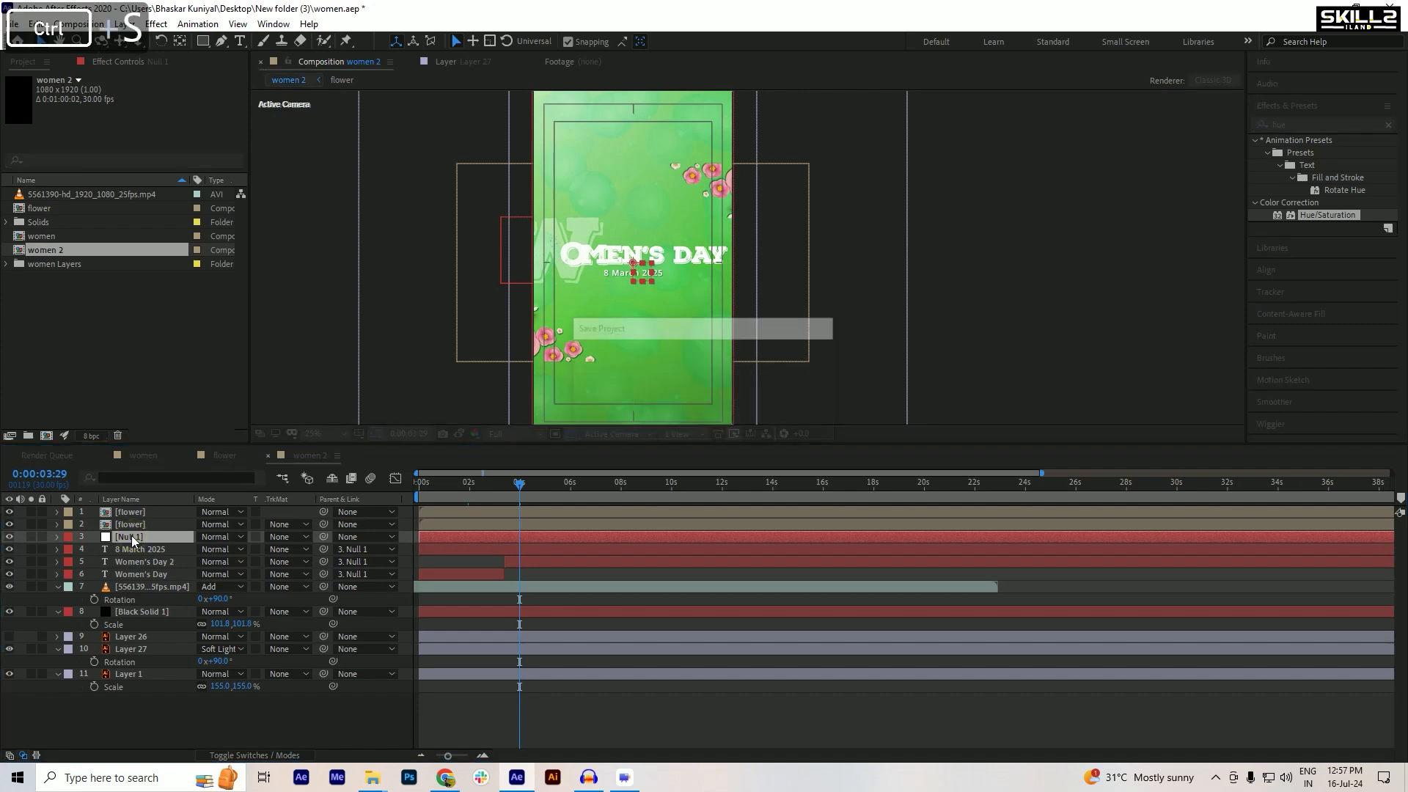
- Scale Null 1 to 84.4% so the title text fits inside the vertical frame, and save the project
key(s)
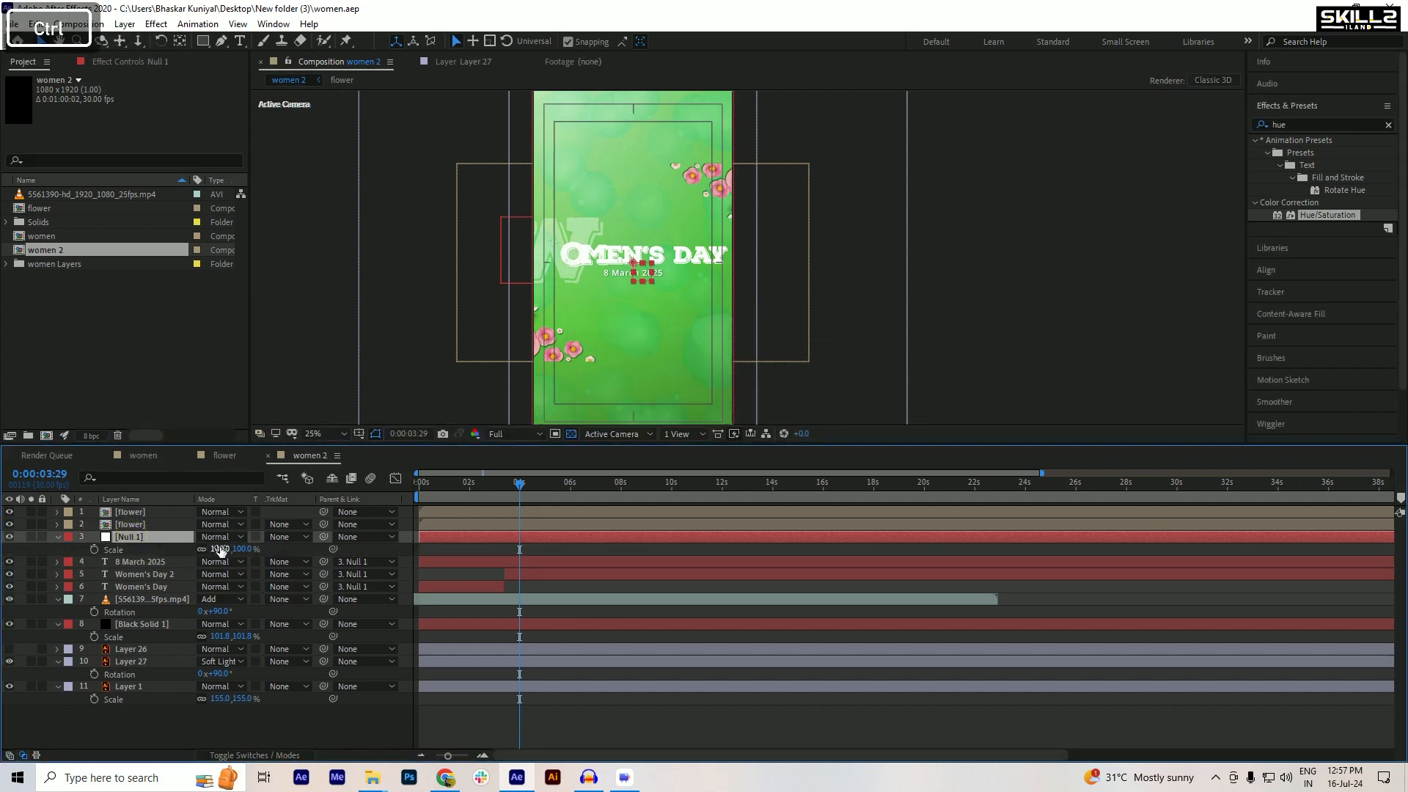
drag(211, 551, 184, 552)
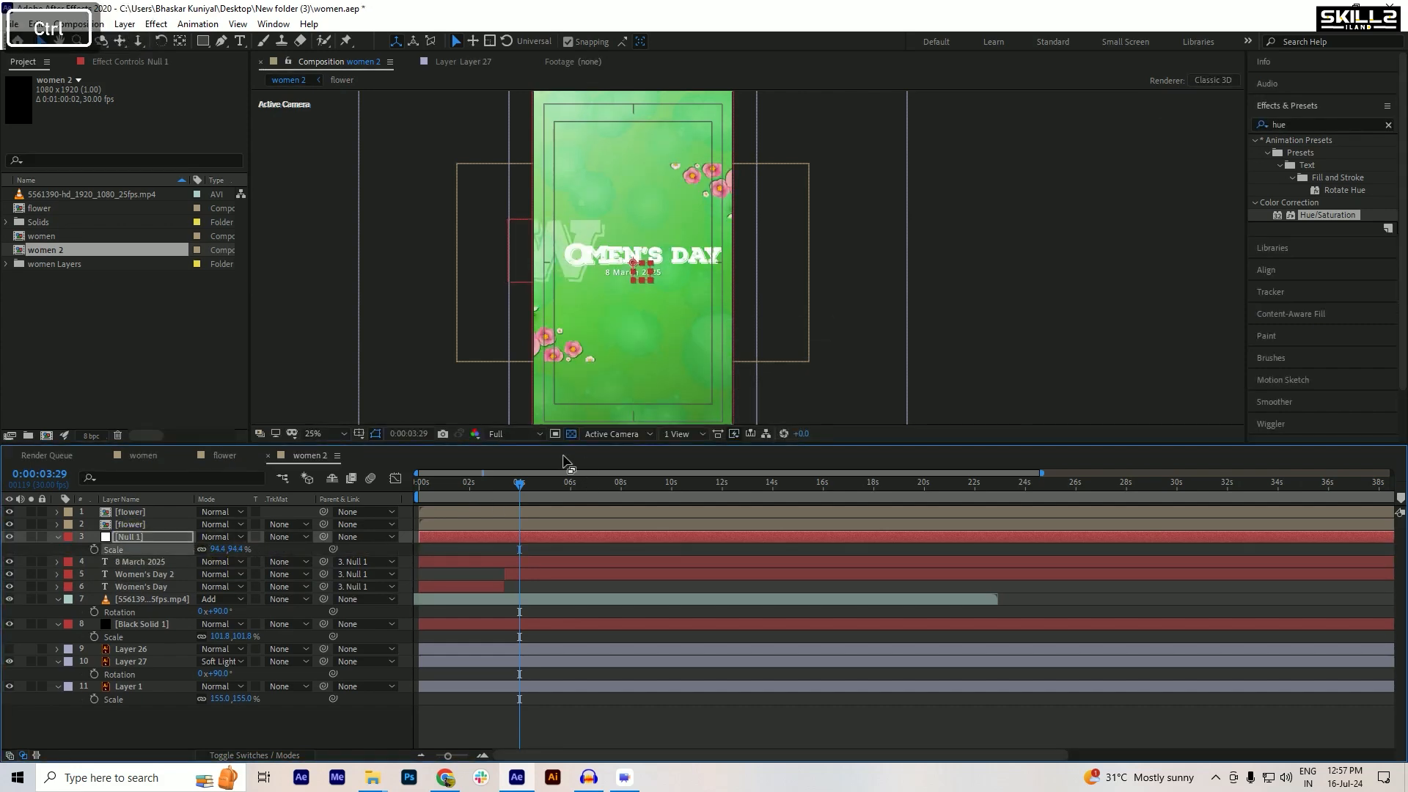
drag(518, 486, 482, 487)
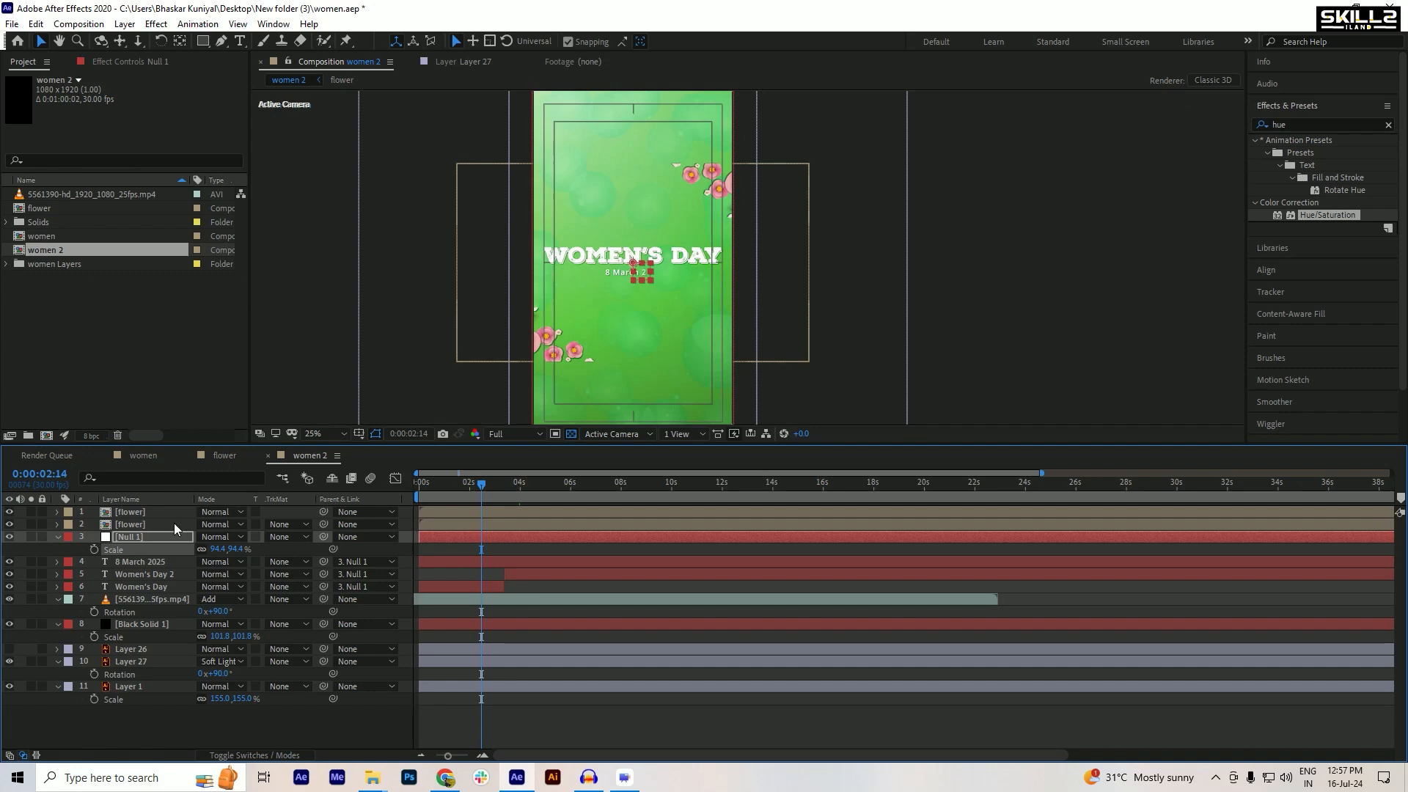
drag(234, 556, 157, 562)
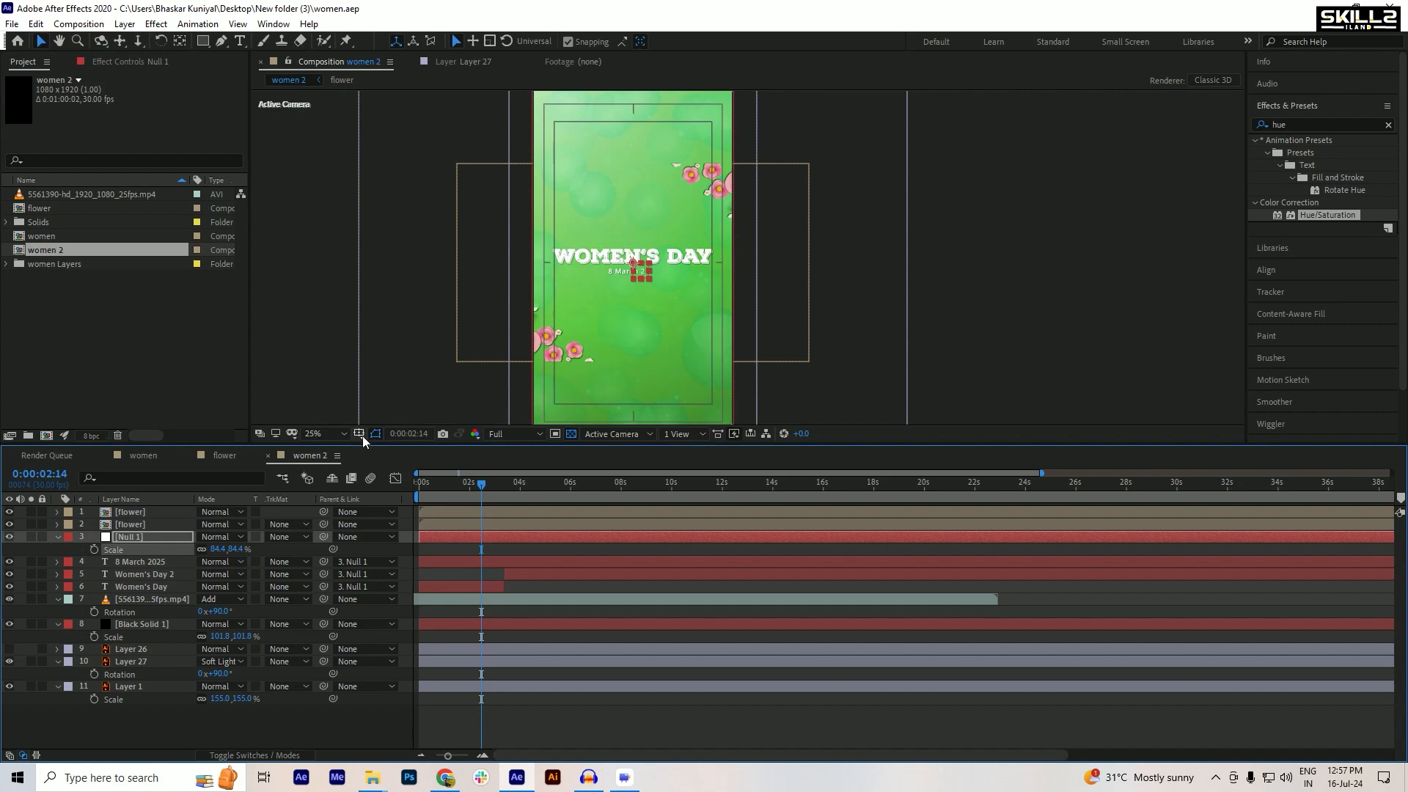
drag(439, 484, 412, 487)
key(ctrl+s)
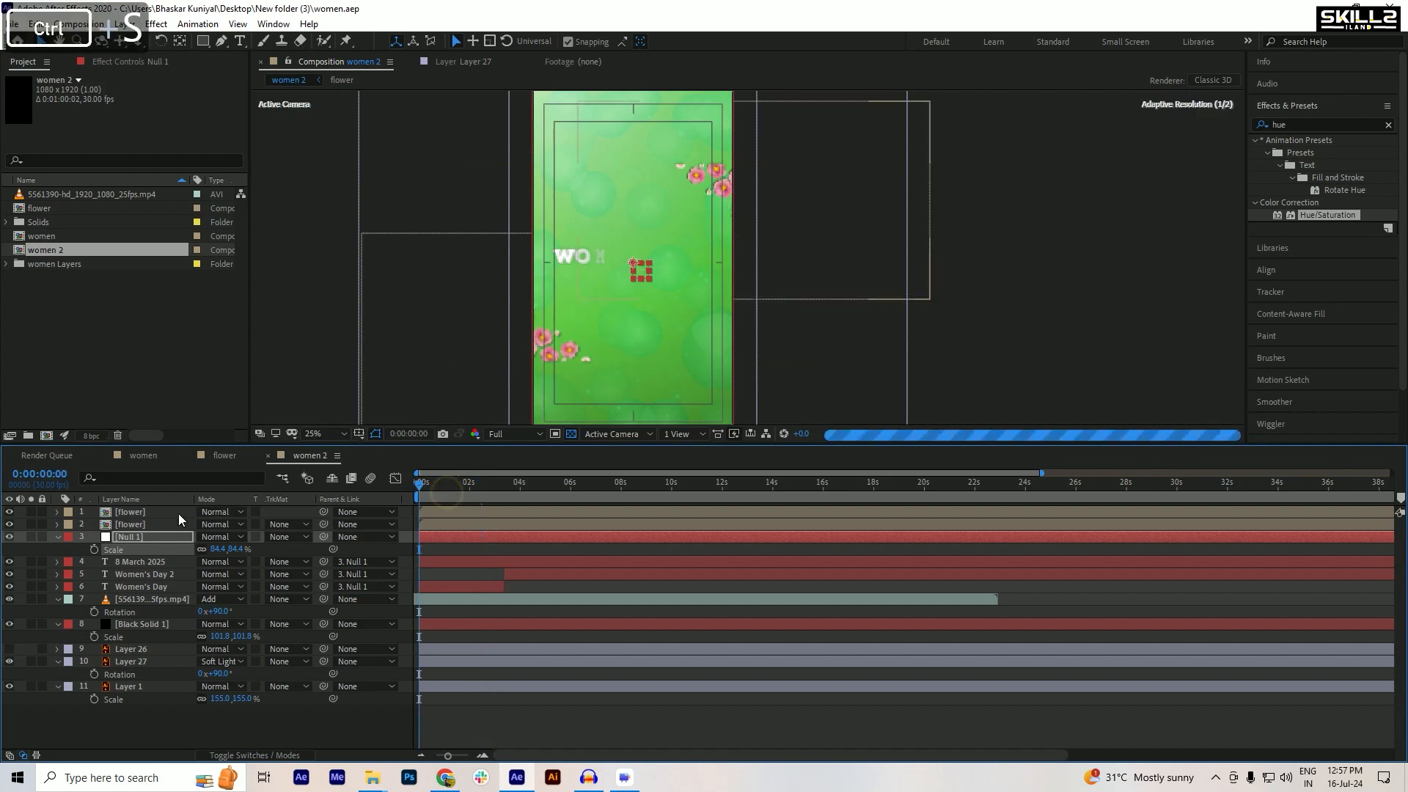
- Collapse all layer properties, select both Position keyframes of the layer 2 flower with the playhead at 0:00:00:20, and save the project
key(ctrl+a)
click(57, 538)
click(119, 704)
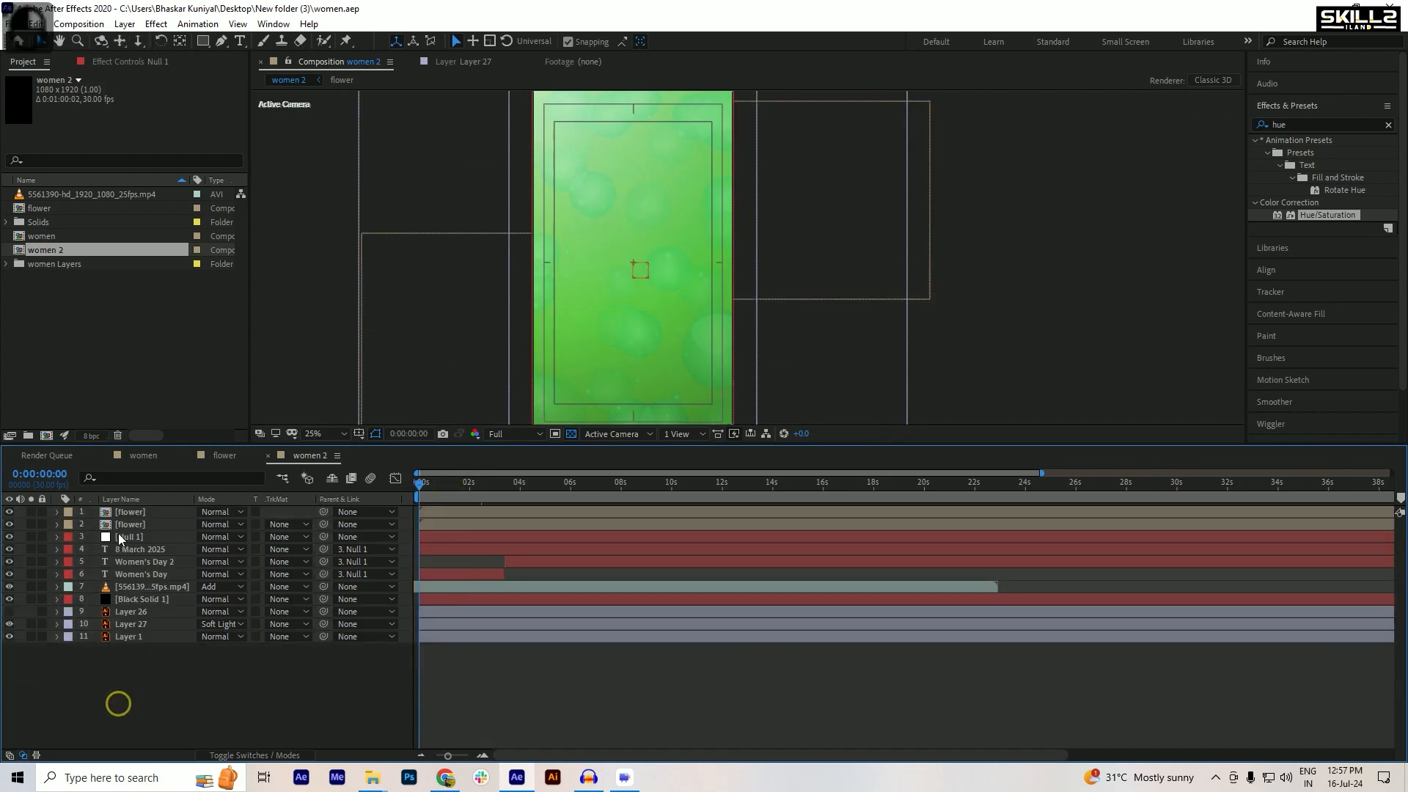
click(129, 525)
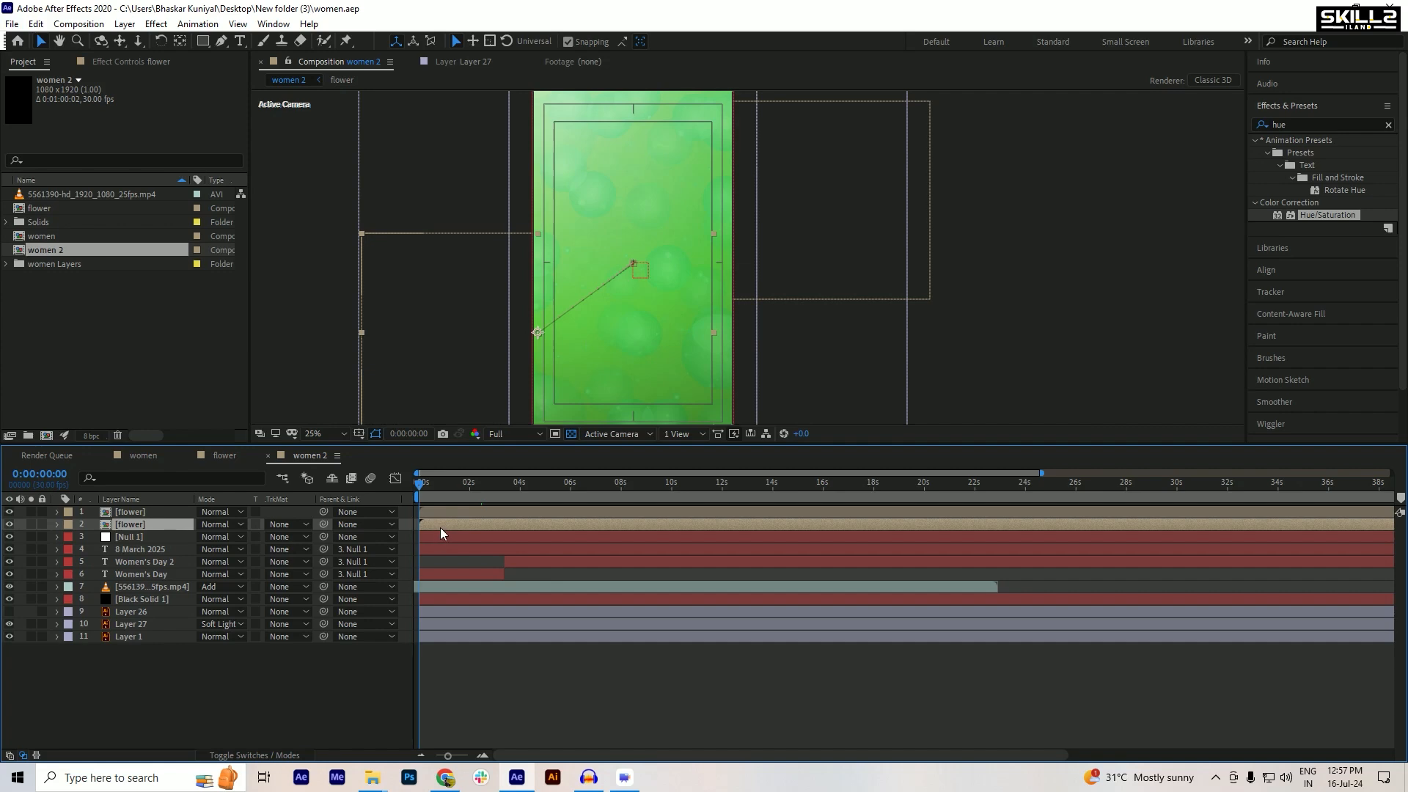
key(p)
click(430, 484)
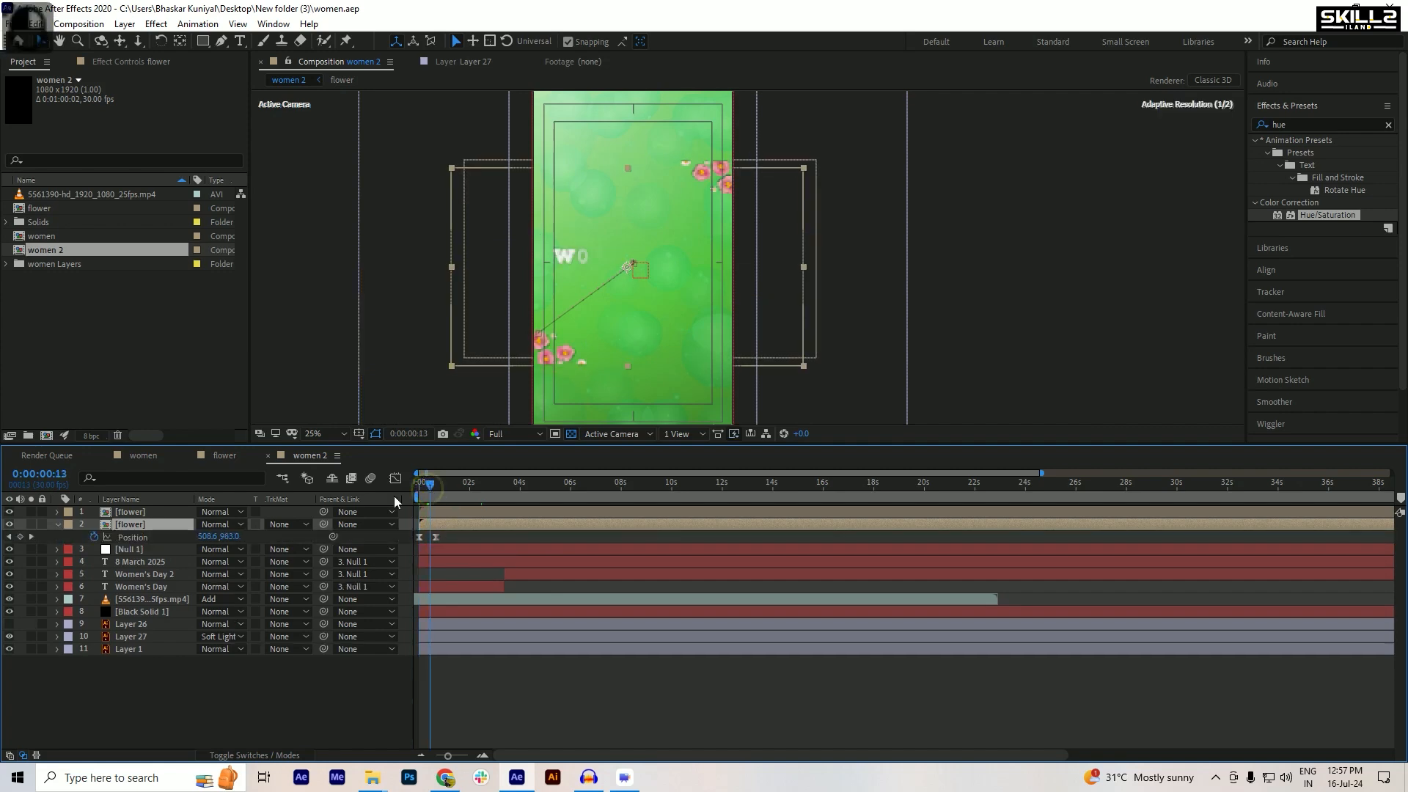
click(31, 536)
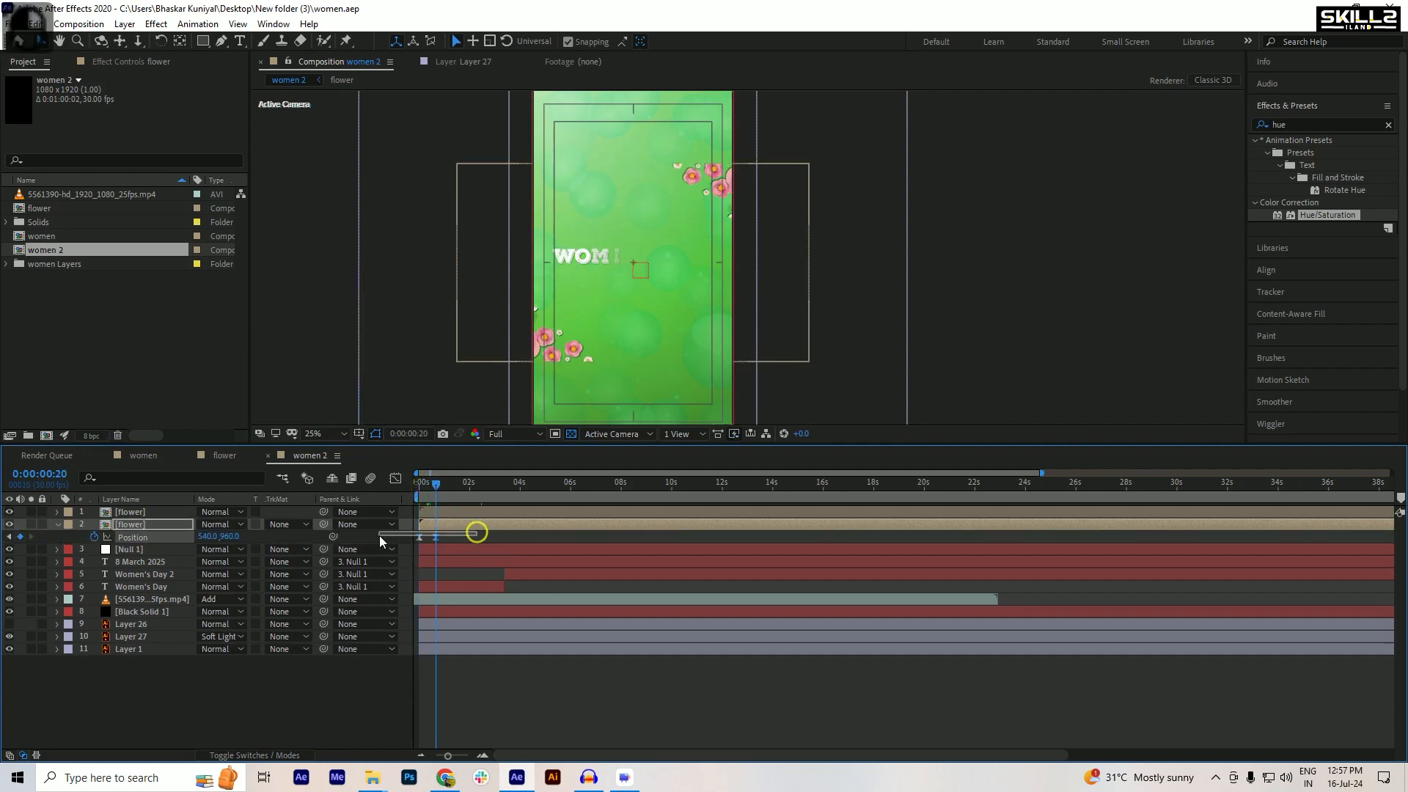
key(ctrl+s)
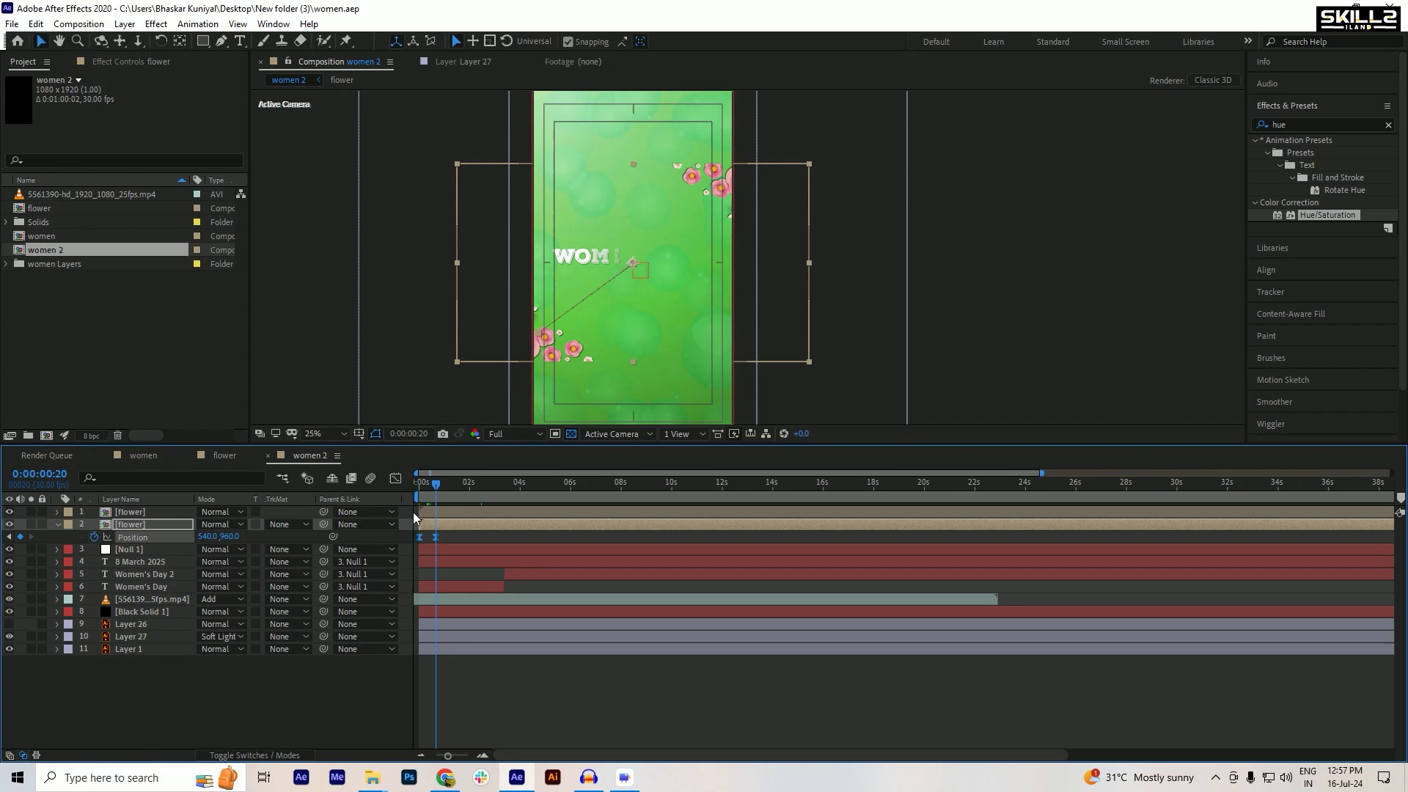
- Shift both Position keyframes of the layer 2 flower down and left, reaching 460, 1560 at 0:00:00:20, and preview the result
scroll(429, 530, up, 5)
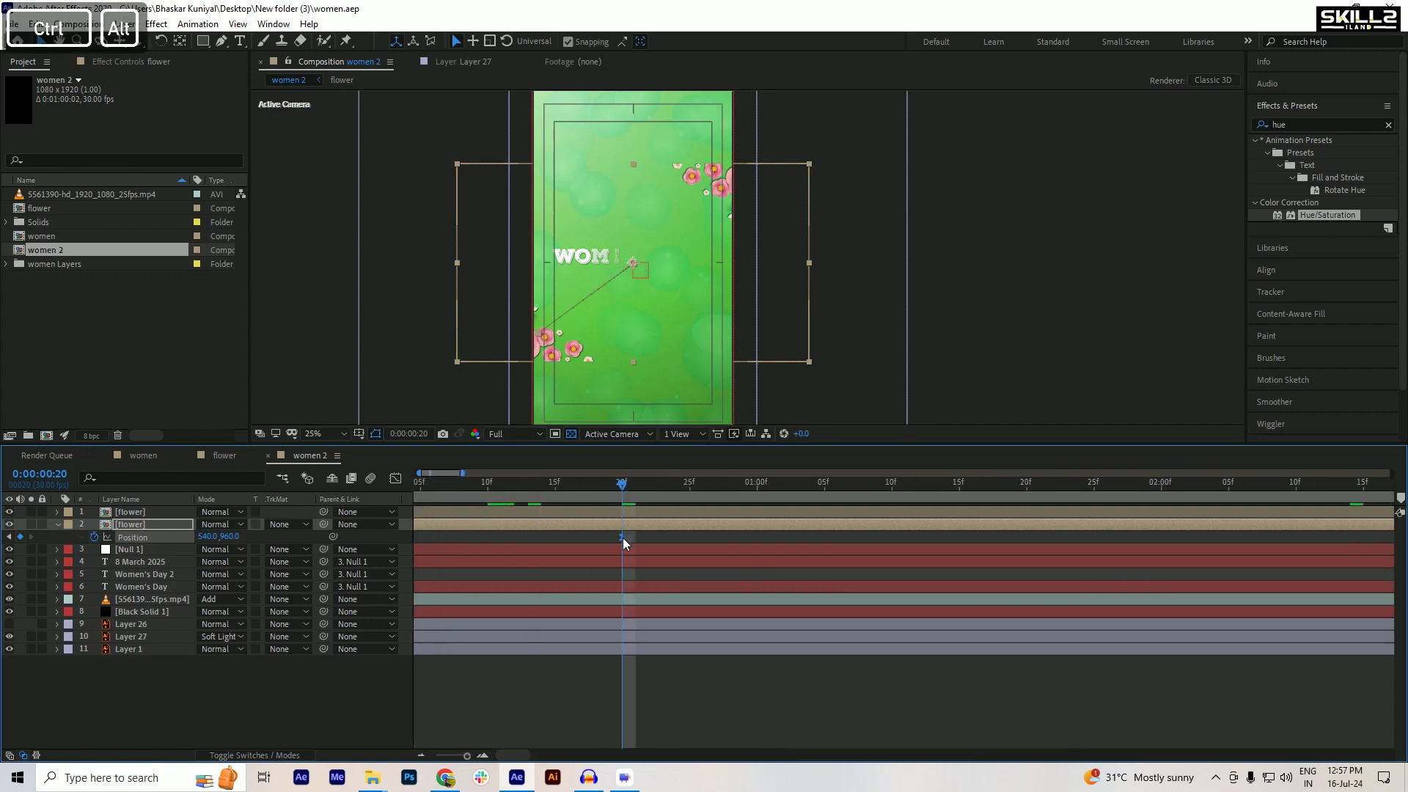
scroll(622, 551, down, 6)
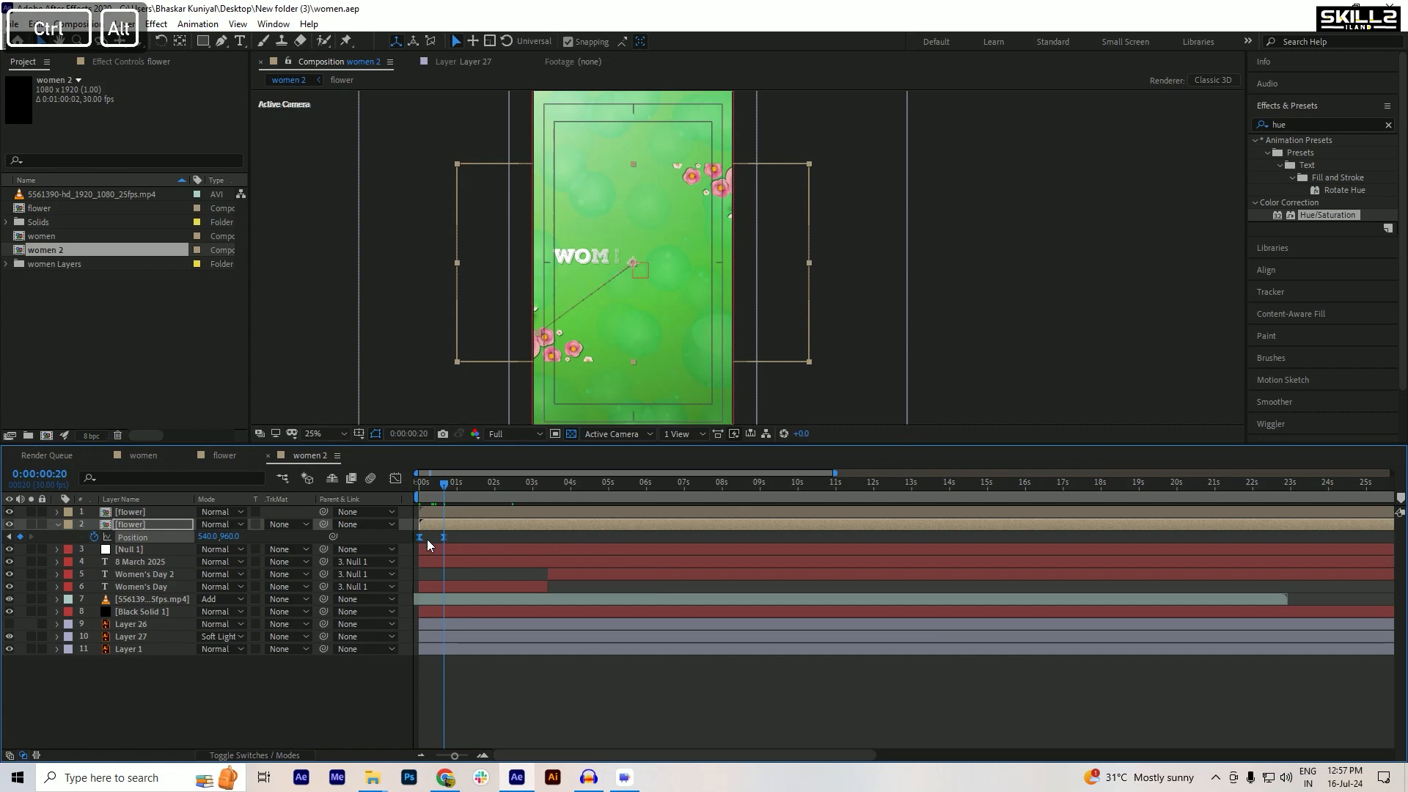
key(shift+Down)
key(shift+Down)
key(shift+Down)
key(shift+Down)
key(shift+Down)
key(shift+Down)
key(shift+Down)
key(shift+Down)
key(shift+Down)
key(shift+Down)
key(shift+Down)
key(shift+Down)
key(shift+Down)
key(shift+Down)
key(shift+Down)
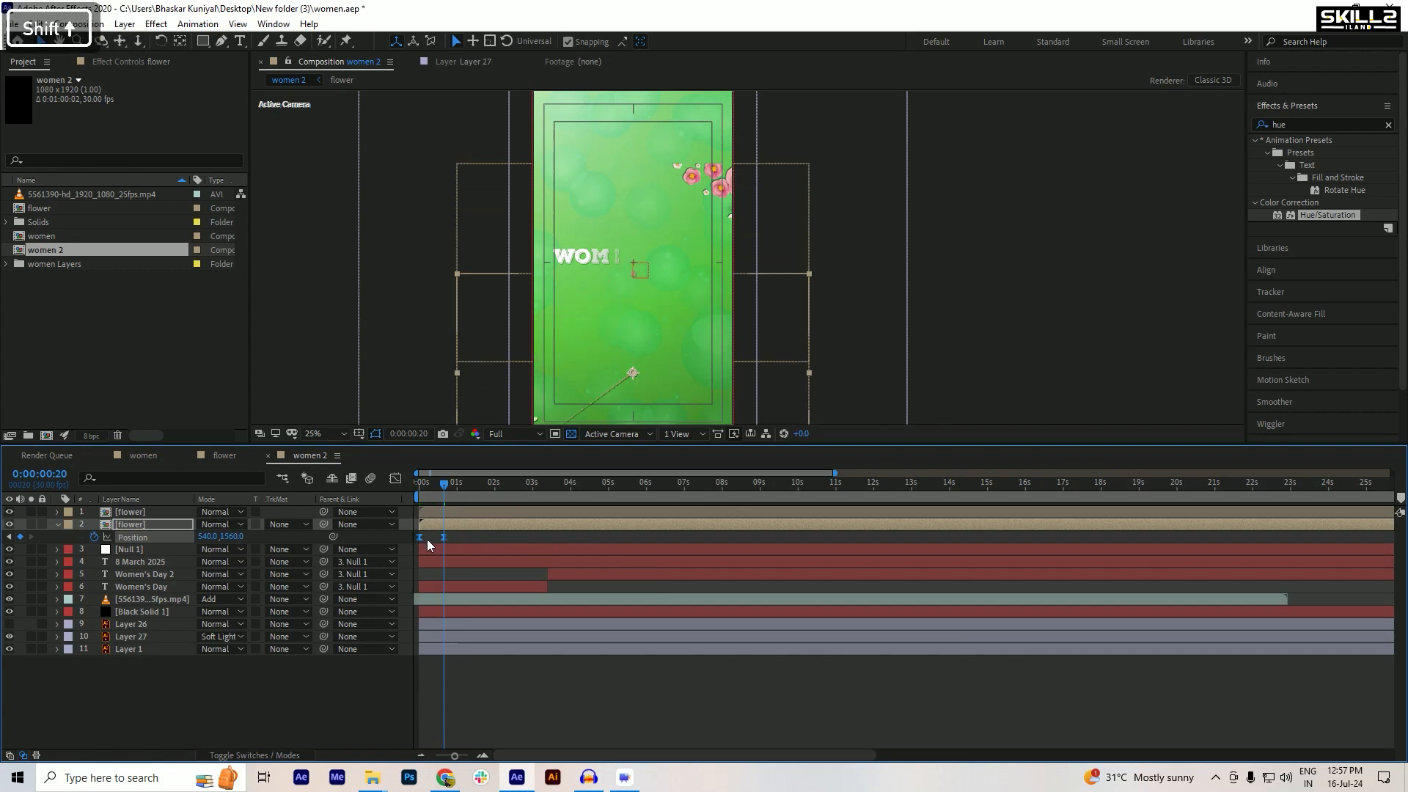
key(shift+Left)
key(shift+Left)
key(shift+Left)
key(shift+Left)
key(shift+Left)
key(shift+Left)
key(shift+Left)
key(shift+Left)
drag(575, 356, 610, 290)
key(space)
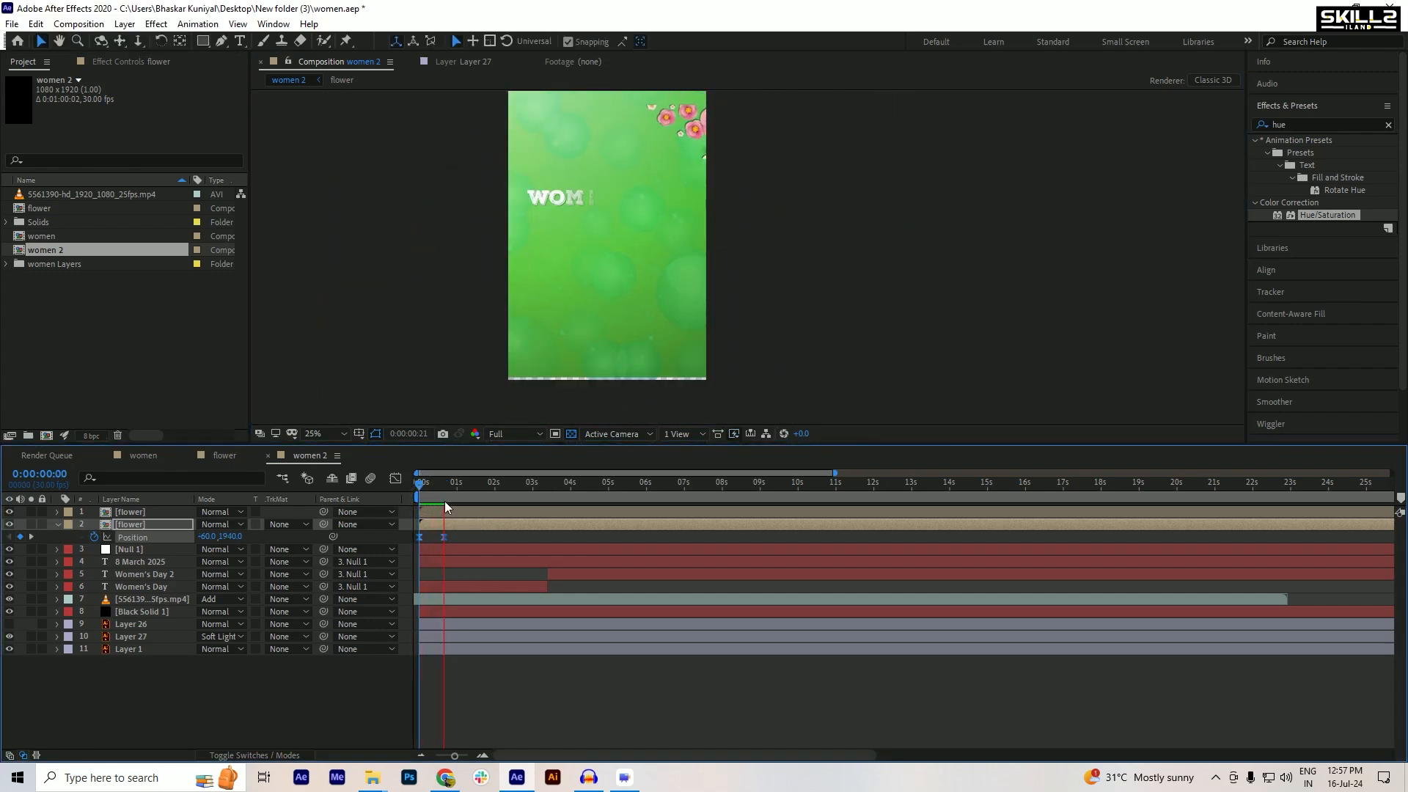
key(space)
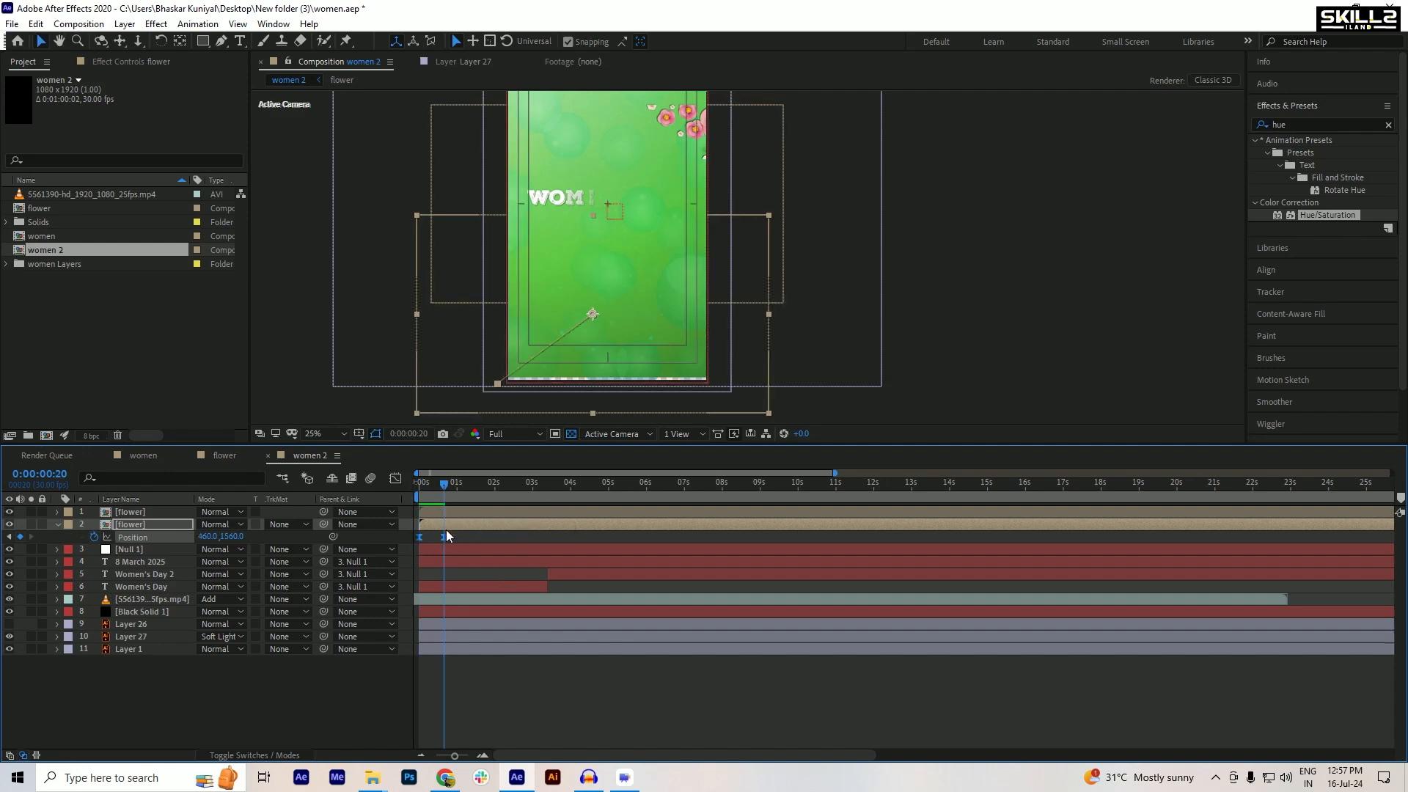
- Move both Position keyframes of the layer 2 flower up so its vertical position is 1400 at 0:00:00:20
drag(462, 534, 395, 539)
key(shift)
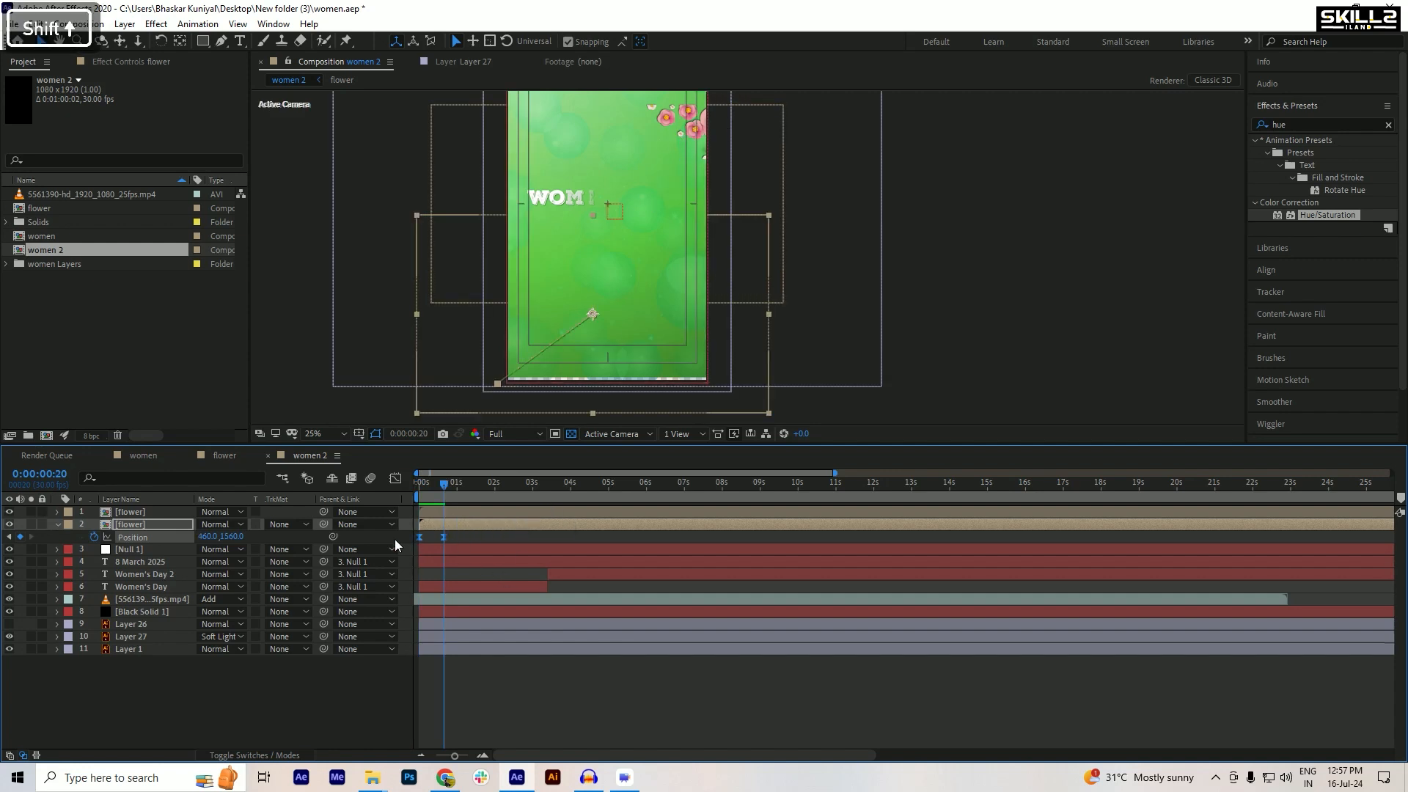
key(shift+Up)
key(shift+Up)
key(shift+Up)
key(shift+Up)
key(shift+Up)
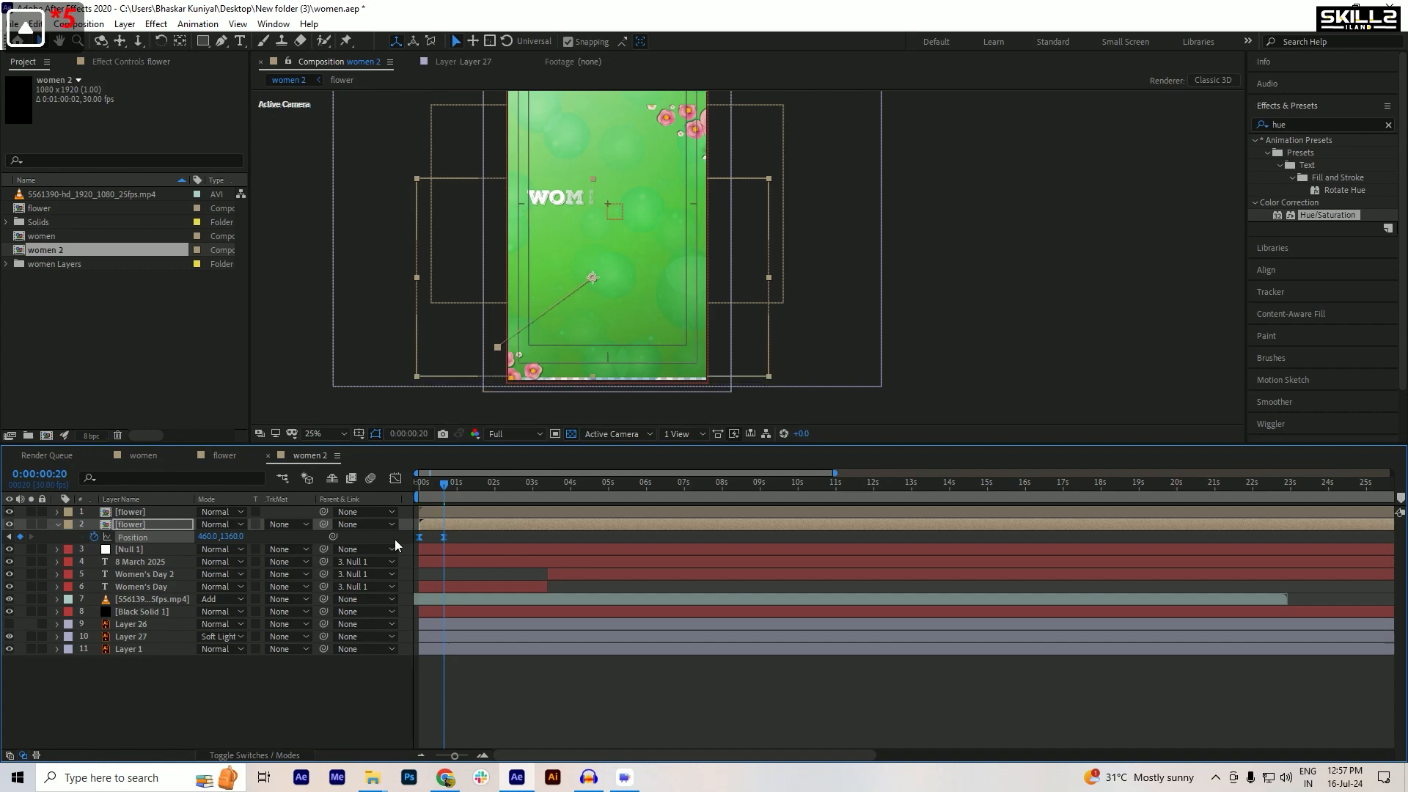
key(shift+Up)
key(shift+Up)
key(shift+Down)
key(shift+Down)
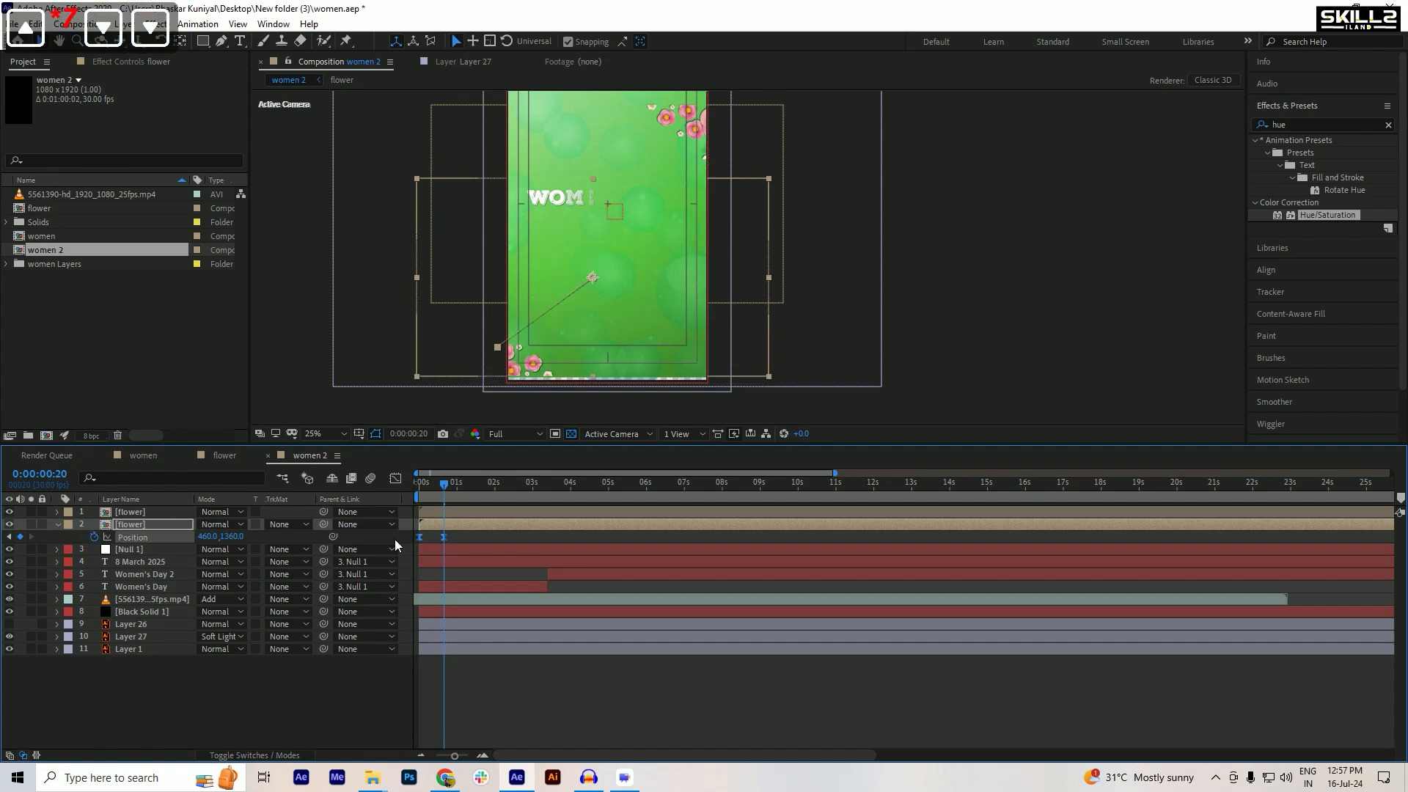
key(shift+Down)
- Move the layer 2 flower's keyframed path right to 940, 1400 at 0:00:00:20, save the project and collapse the layer
key(shift+Right)
key(shift+Right)
key(shift+Right)
key(shift+Right)
key(shift+Right)
key(shift+Right)
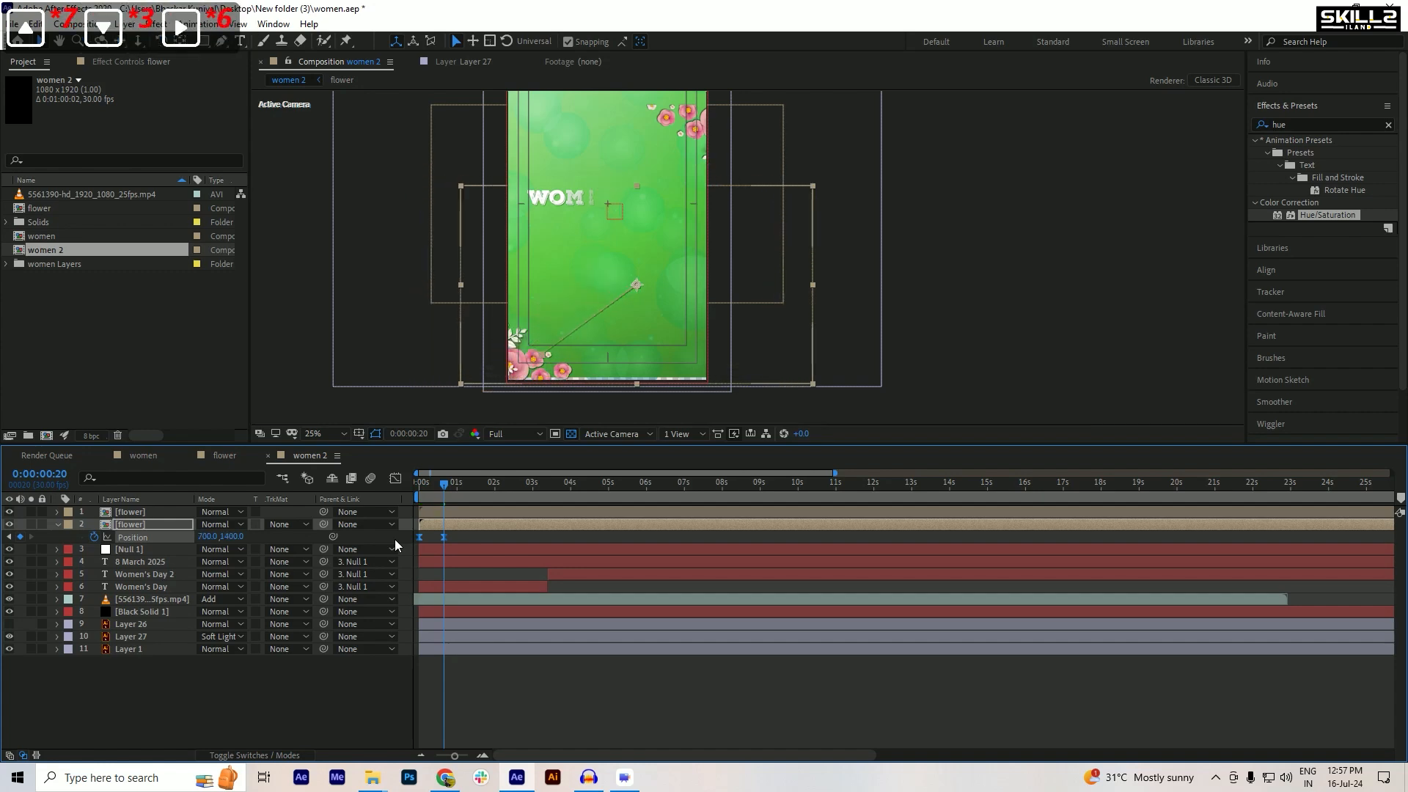
key(shift+Right)
key(shift+Right)
key(shift+Right)
key(shift+Right)
key(shift+Right)
key(shift+Right)
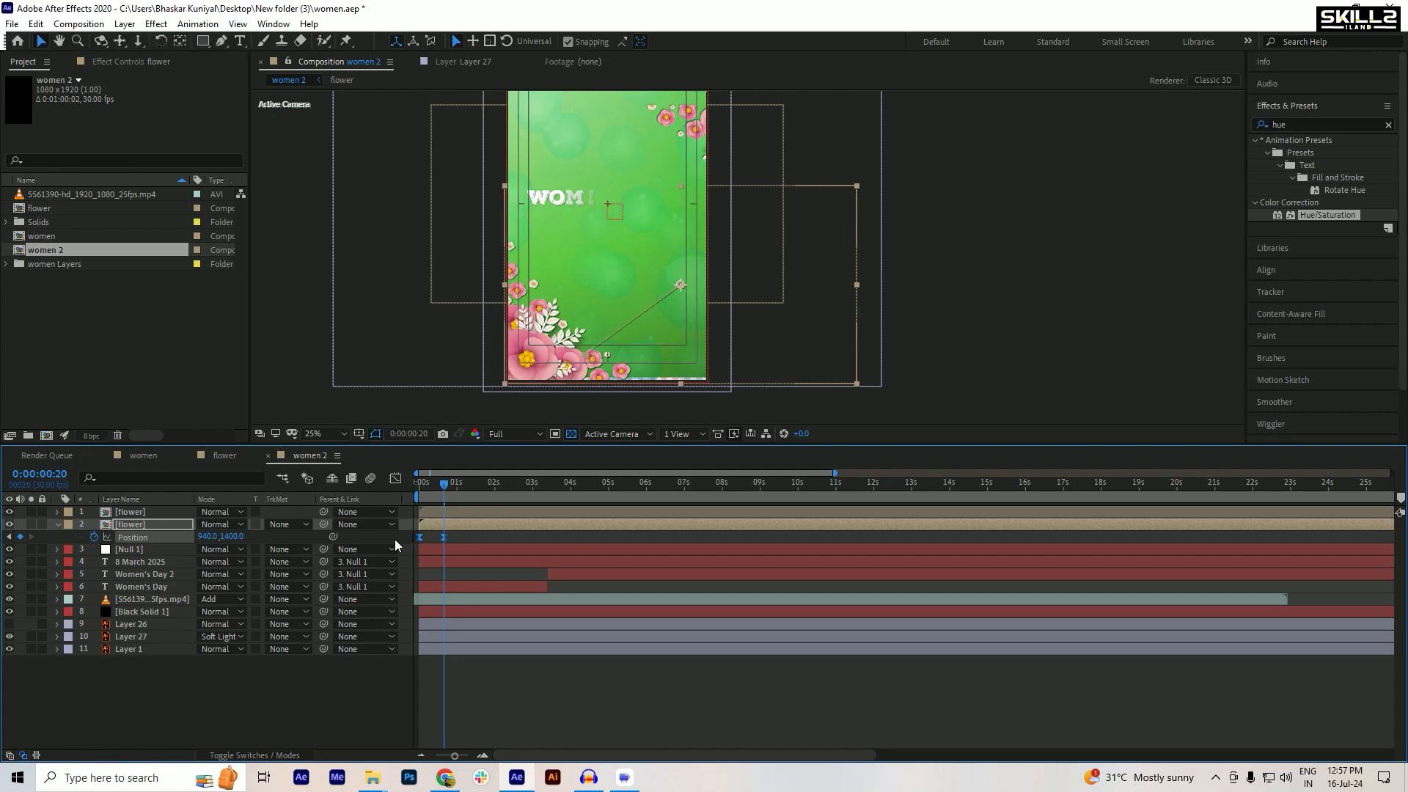
key(Up)
key(Down)
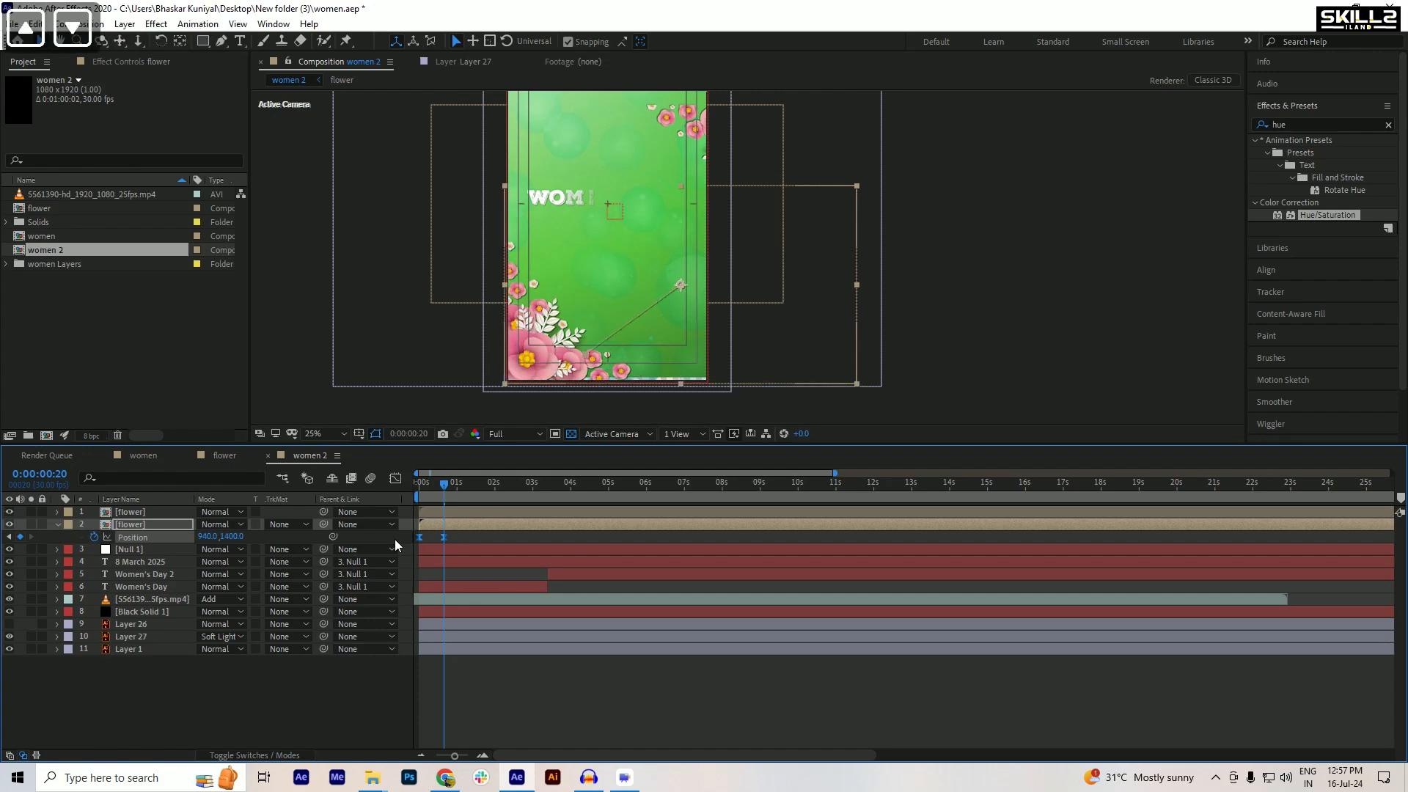
key(shift+Right)
key(shift+Left)
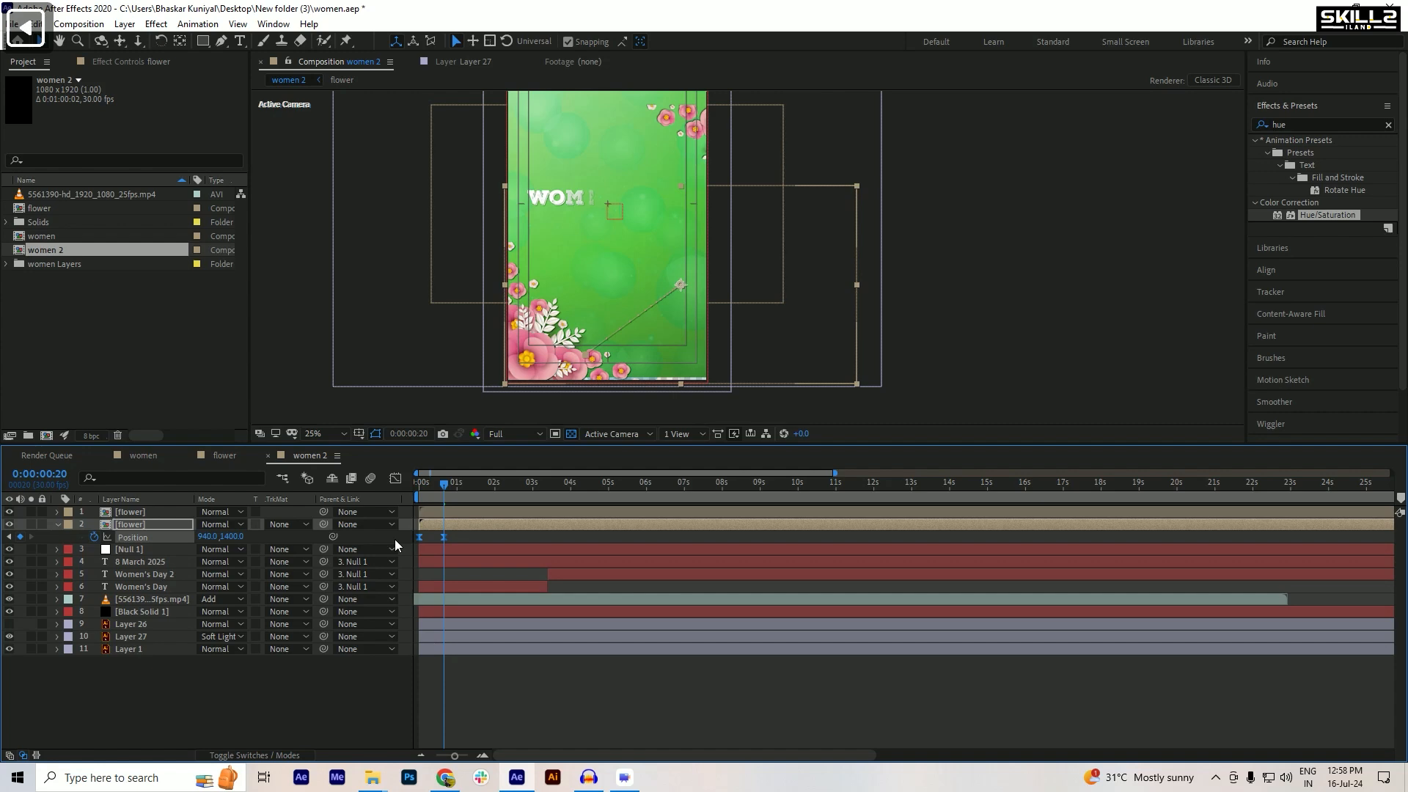
key(ctrl+s)
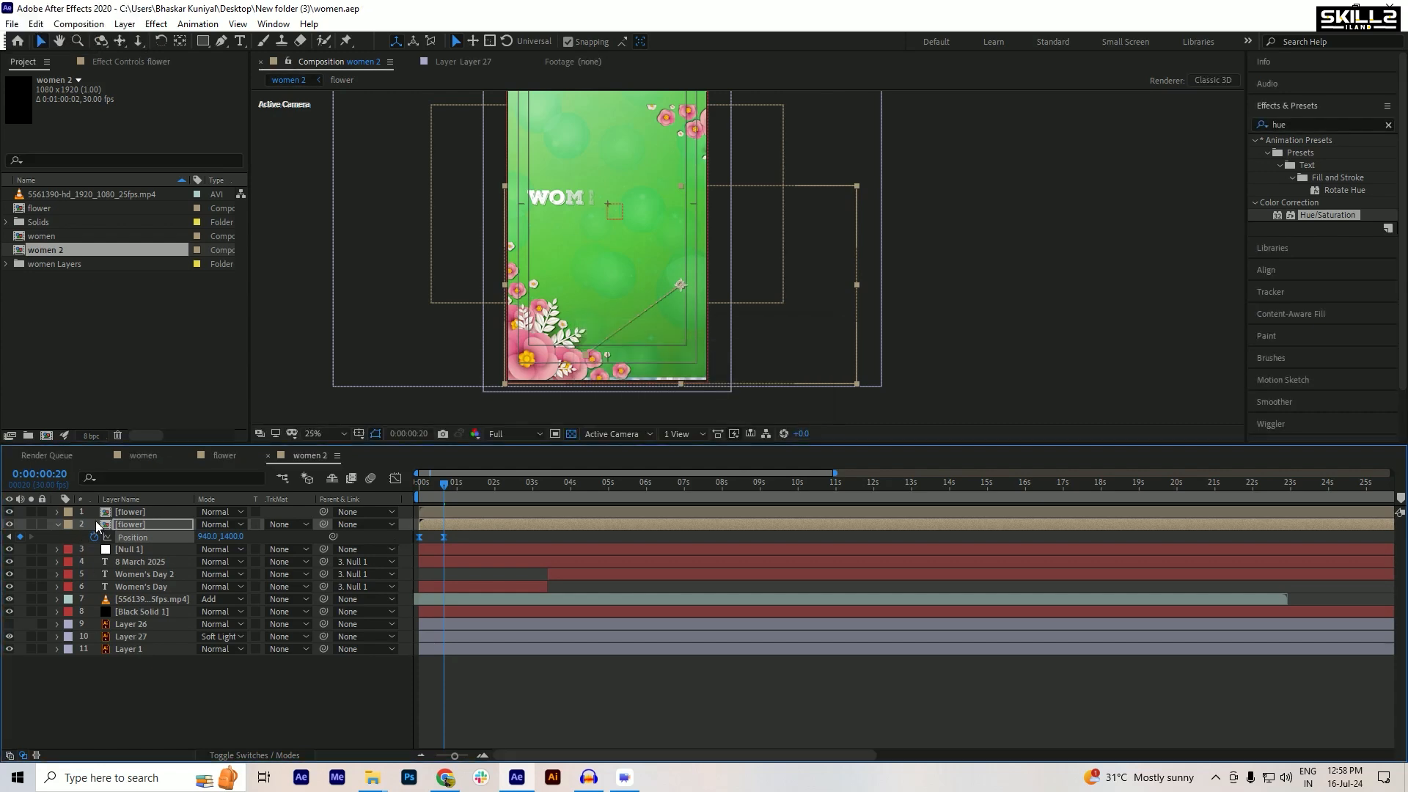
click(56, 524)
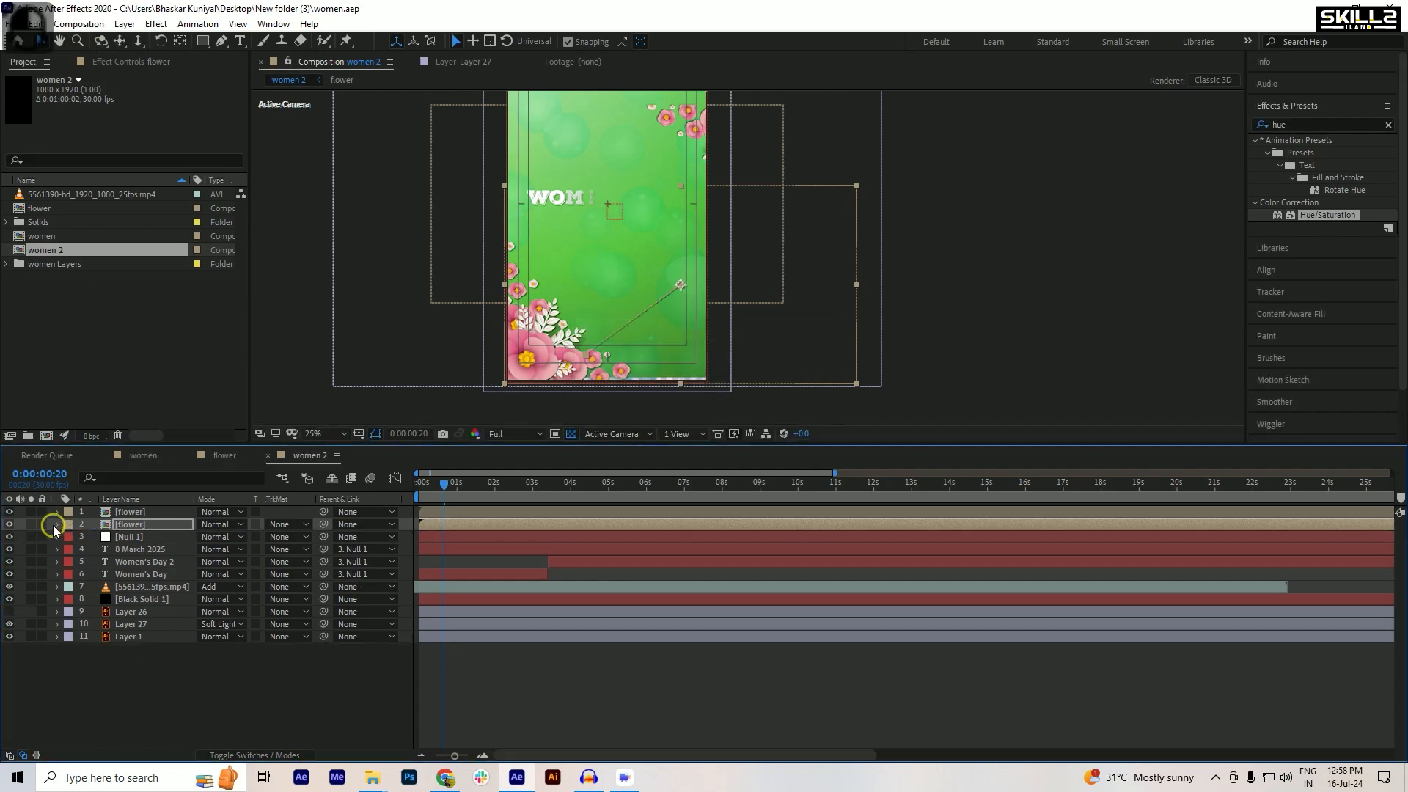
- Scale the background Layer 1 up to 160% and save the project
click(134, 638)
key(s)
drag(222, 650, 261, 639)
key(ctrl+s)
click(1012, 334)
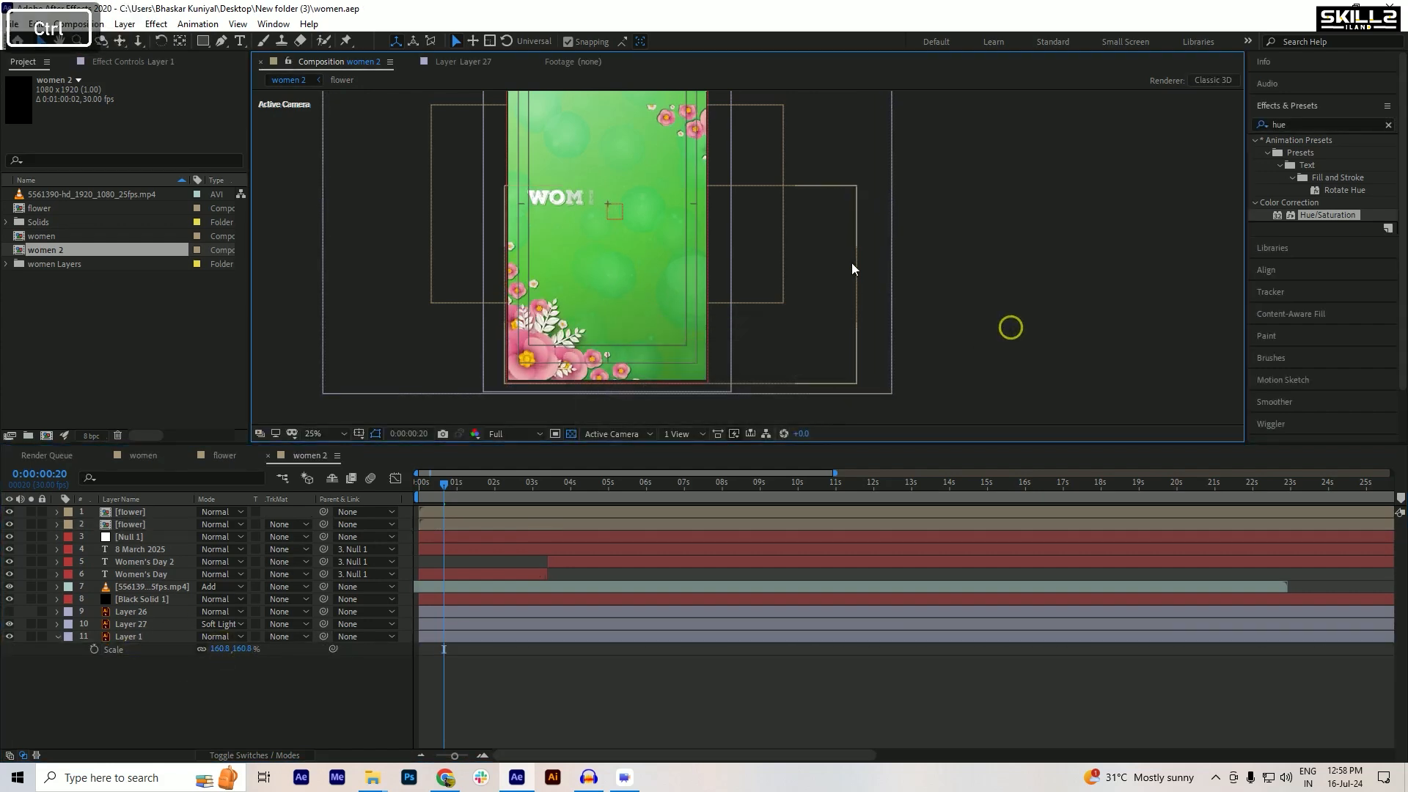
- Reveal the Position property of the layer 1 flower and select both of its Position keyframes
drag(616, 261, 583, 335)
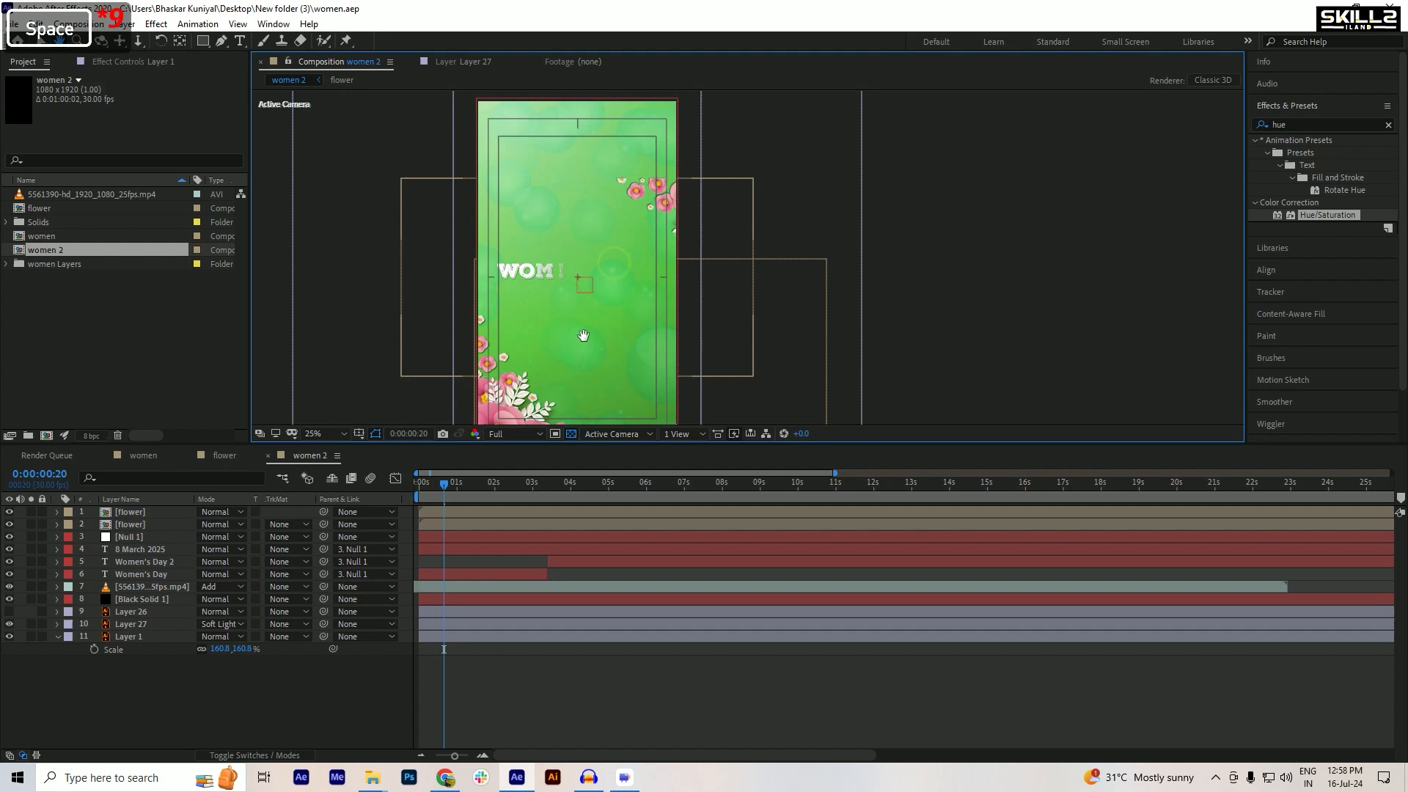
click(665, 189)
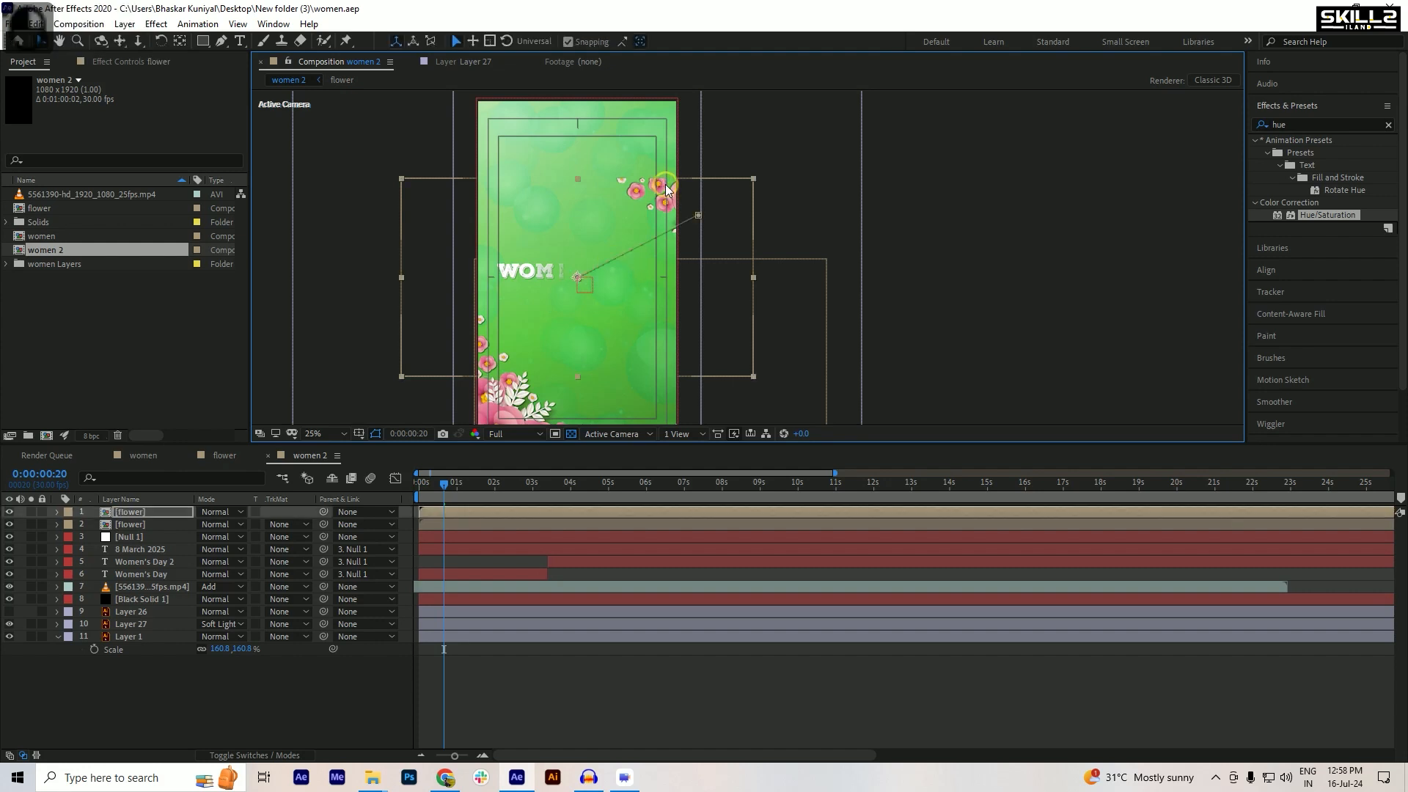
key(p)
click(469, 522)
drag(398, 526, 394, 527)
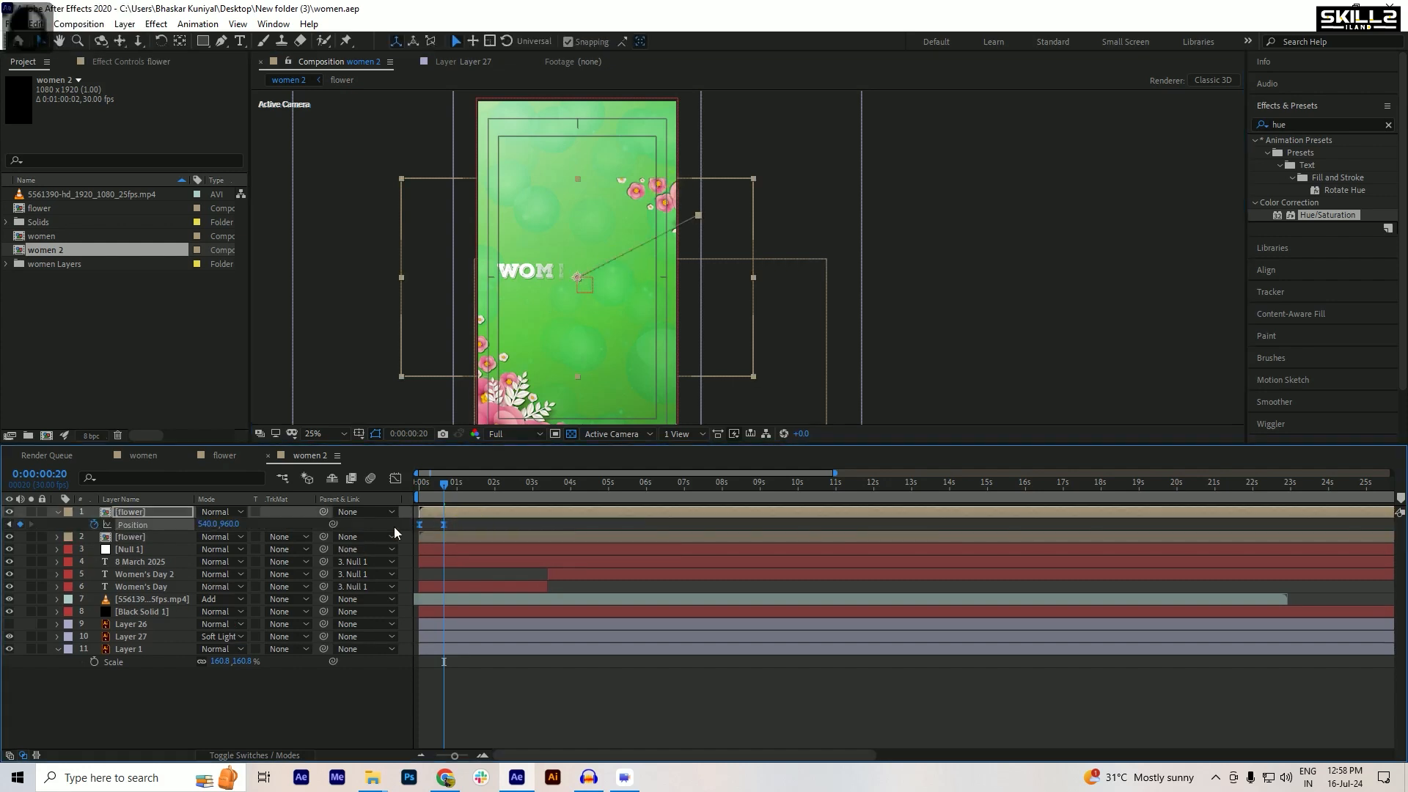
- Try to shift both Position keyframes of the layer 1 flower up to about 540, 520 at 0:00:00:20
key(shift+Up)
key(shift+Up)
key(shift+Up)
key(shift+Up)
key(shift+Up)
key(shift+Up)
key(shift+Up)
key(shift+Up)
key(shift+Up)
key(shift+Up)
key(shift+Up)
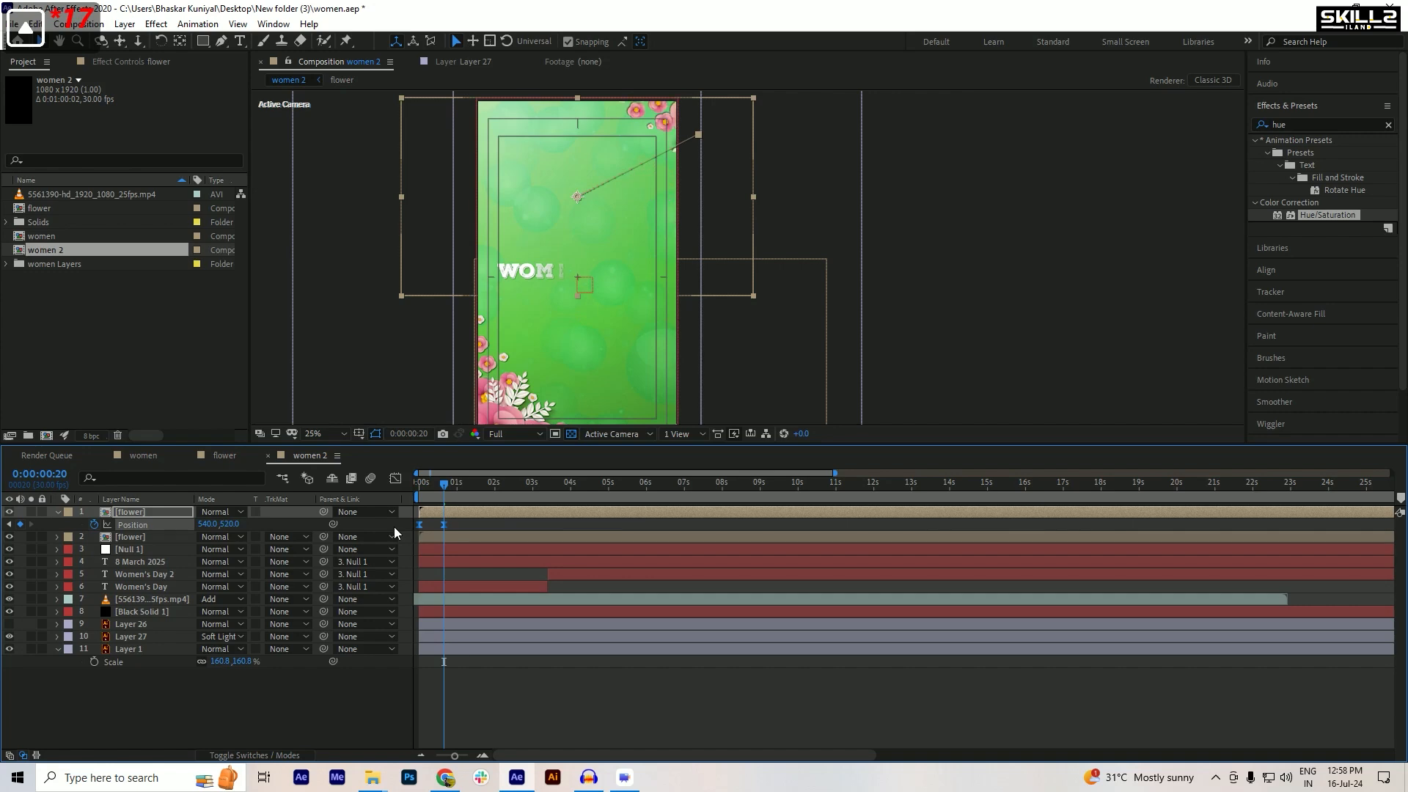
key(shift+Up)
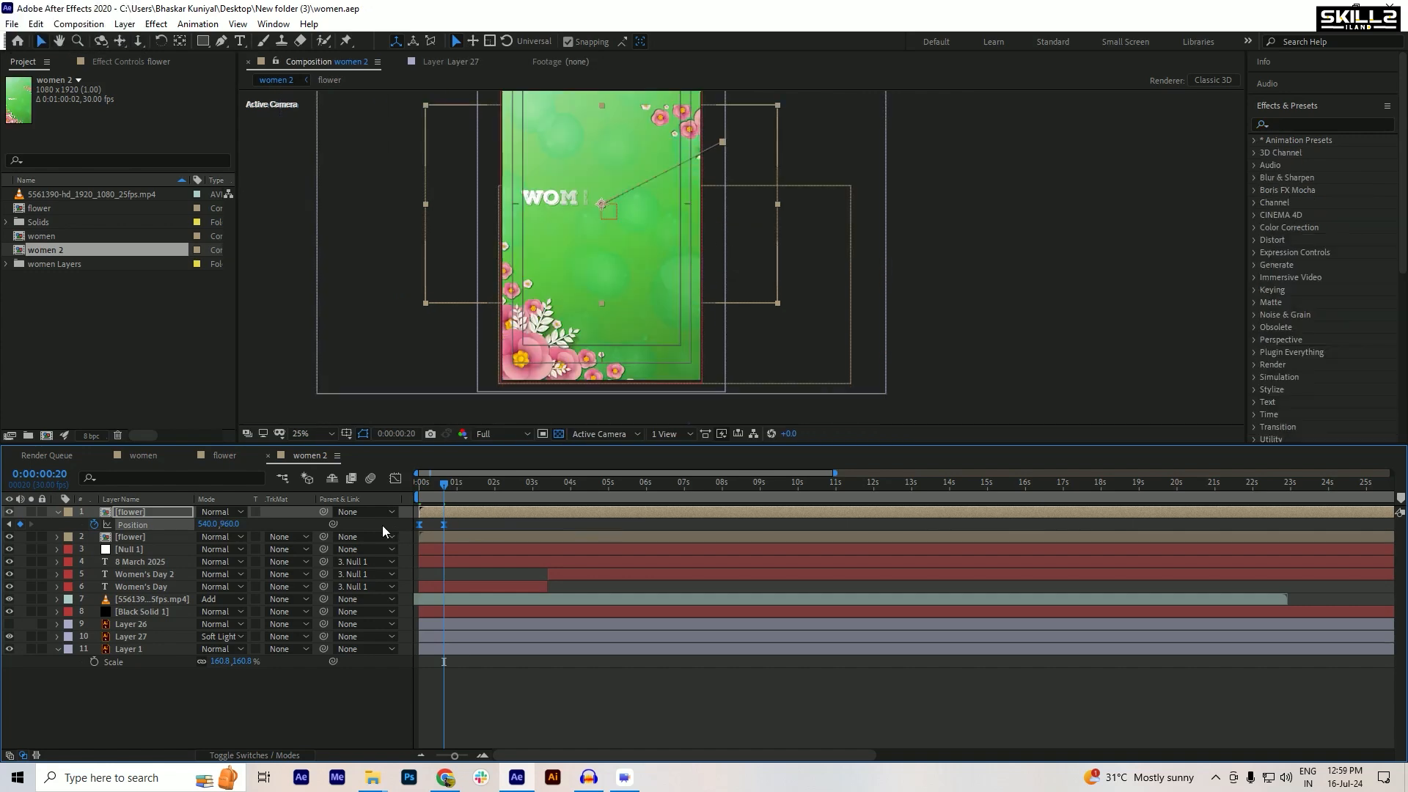
- Shift both Position keyframes of the layer 1 flower up, reaching 540, 536 at 0:00:00:20
key(shift+Up)
key(shift+Up)
key(shift+Up)
key(shift+Up)
key(shift+Up)
key(shift+Up)
key(shift+Up)
key(shift+Up)
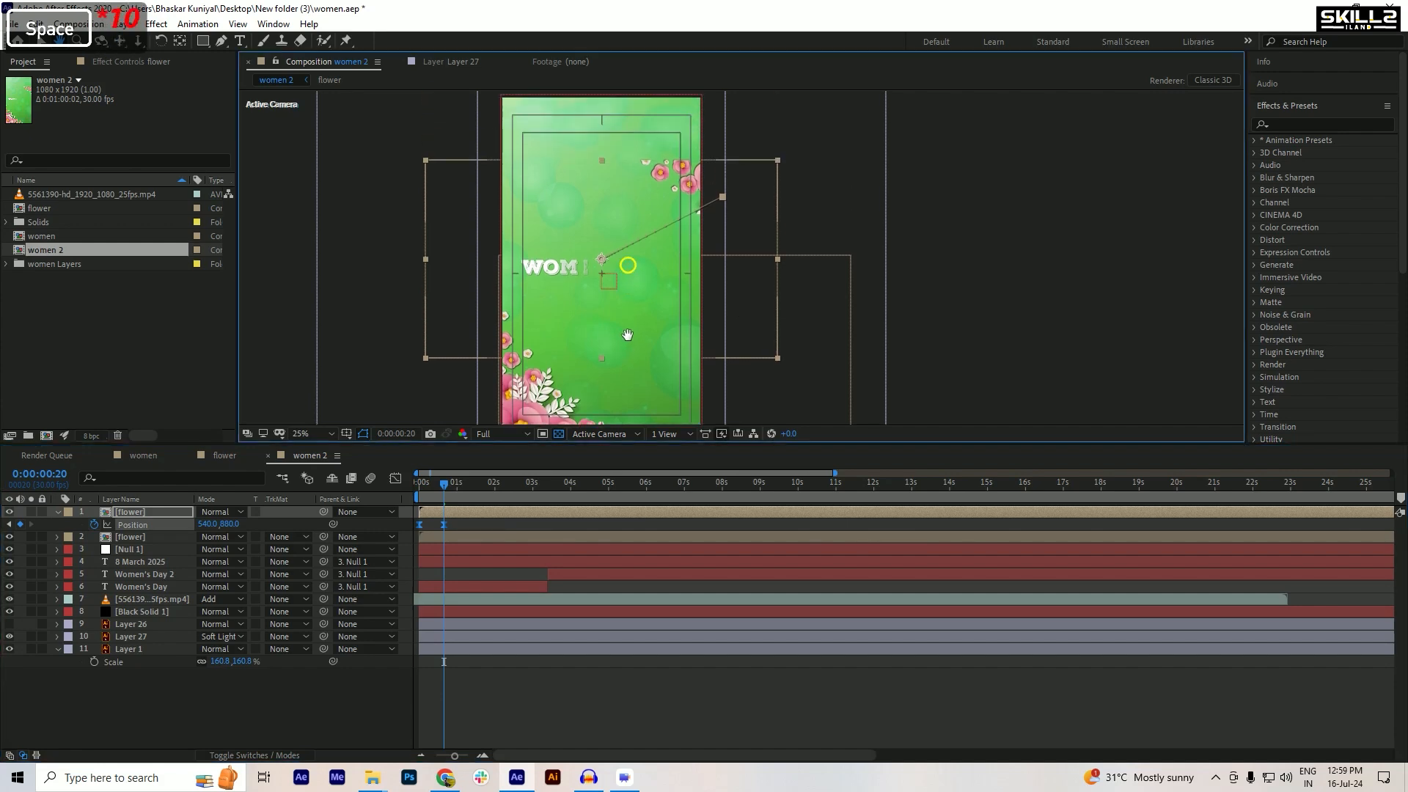
drag(675, 152, 672, 190)
key(shift+Up)
key(shift+Up)
key(shift+Up)
key(shift+Up)
key(shift+Up)
key(shift+Up)
key(shift+Up)
key(shift+Up)
key(shift+Up)
key(shift+Up)
key(shift+Up)
key(shift+Up)
key(shift+Up)
key(shift+Up)
key(shift+Up)
key(shift+Up)
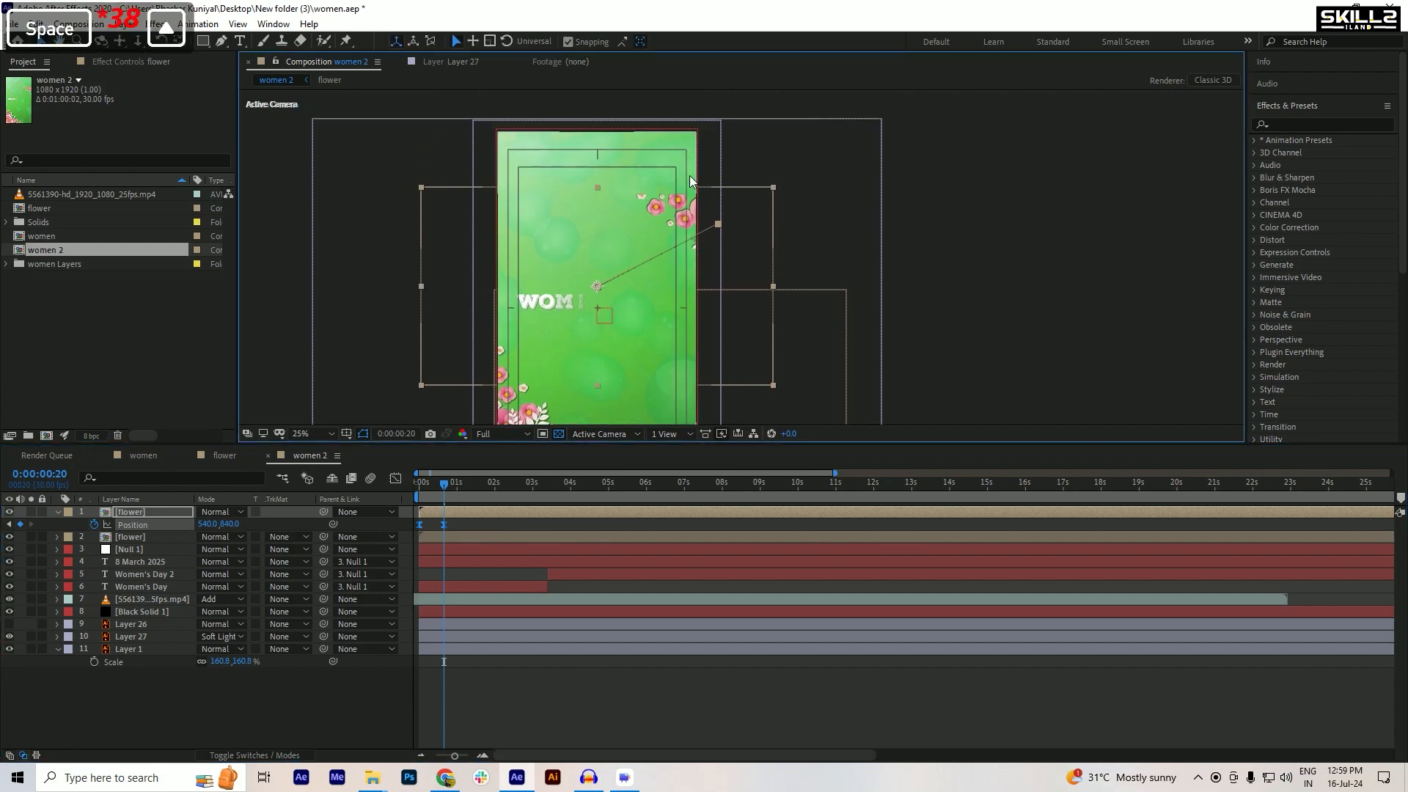
key(shift+Up)
key(shift+Up)
key(shift+Up)
key(shift+Up)
key(shift+Up)
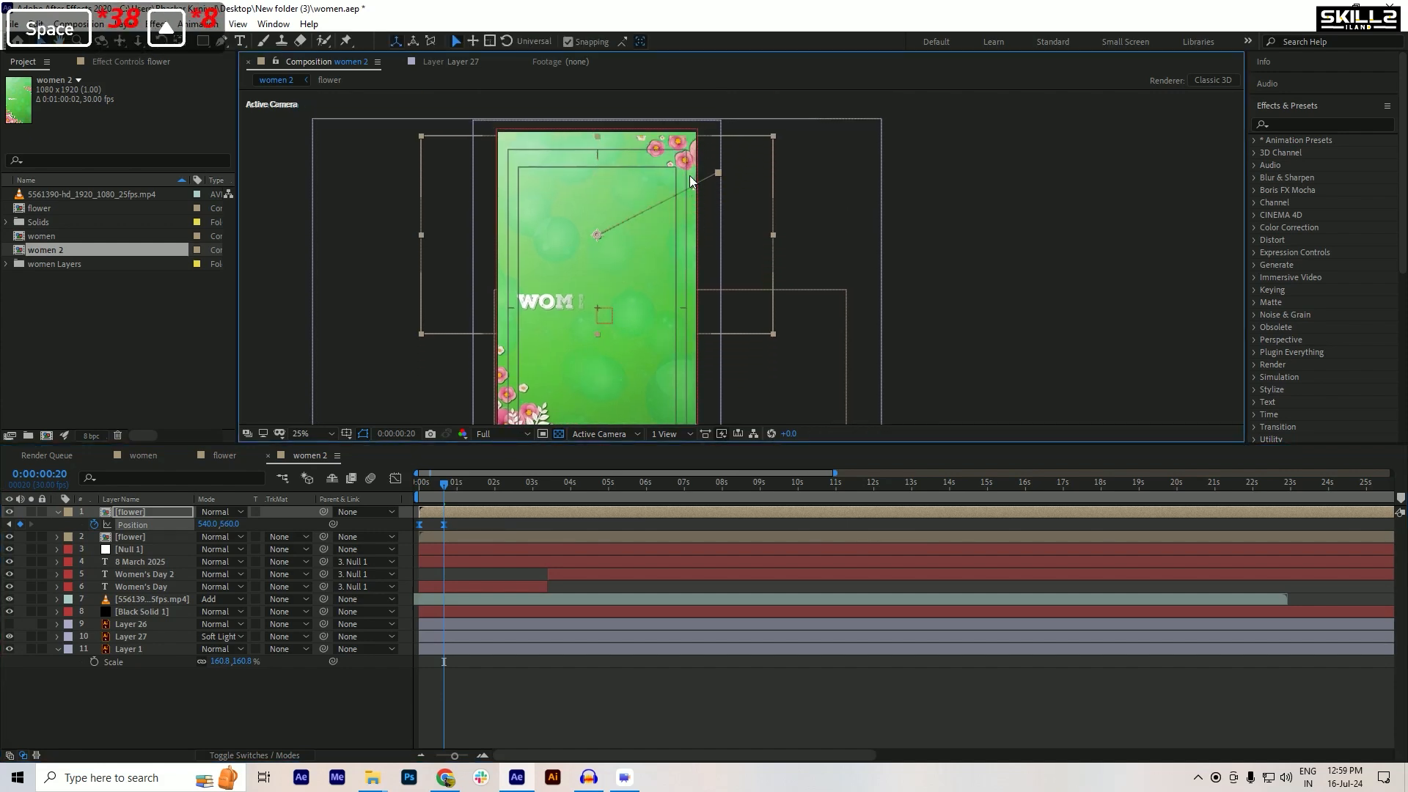
key(Down)
key(Down)
key(Down)
key(Down)
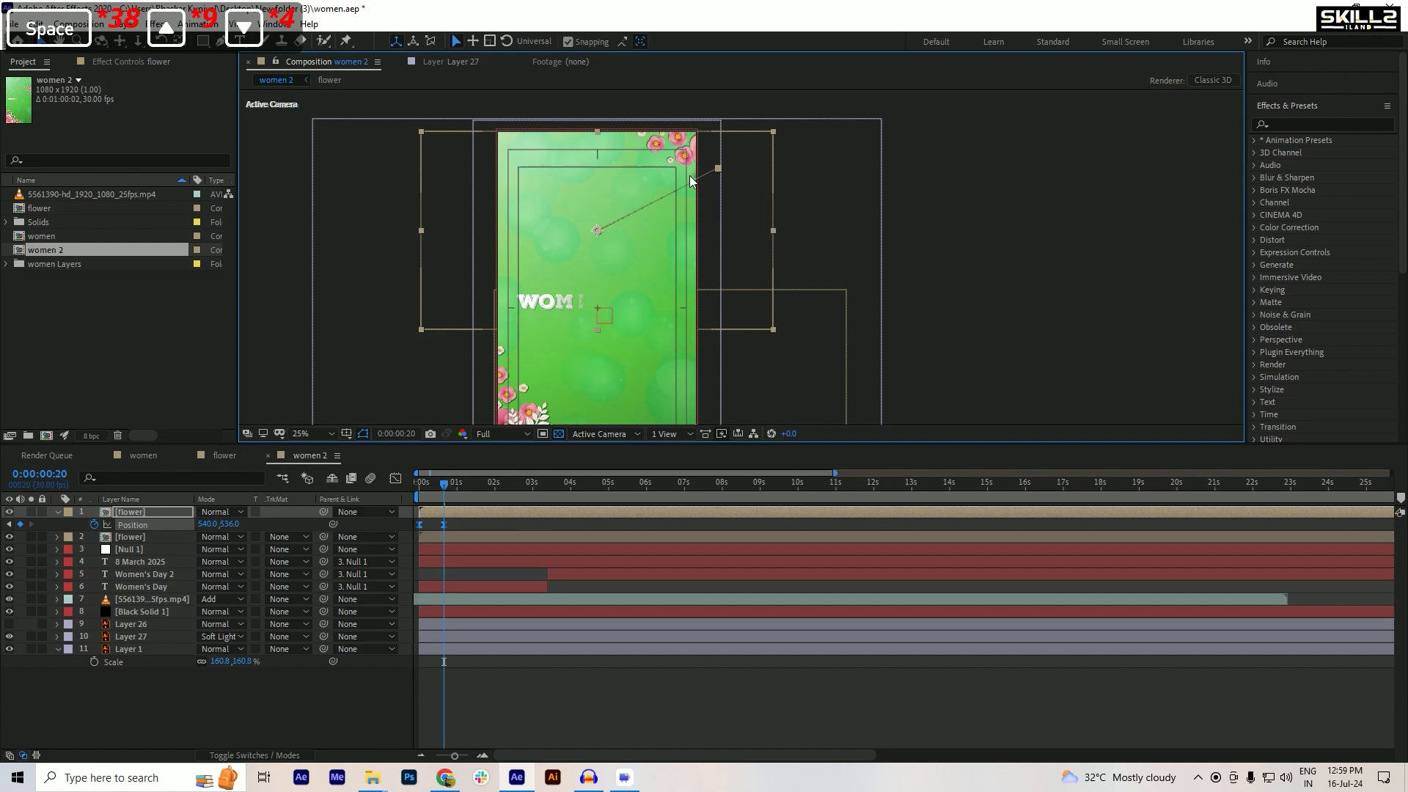
- Move the layer 1 flower's keyframed path left to 140, 536 at 0:00:00:20, into the frame's upper-right corner
key(shift+Left)
key(shift+Left)
key(shift+Left)
key(shift+Left)
key(shift+Left)
key(shift+Left)
key(shift+Left)
key(shift+Left)
key(shift+Left)
key(shift+Left)
key(shift+Left)
key(shift+Left)
key(shift+Left)
key(shift+Left)
key(shift+Left)
key(shift+Left)
key(shift+Left)
key(shift+Left)
key(shift+Left)
key(shift+Left)
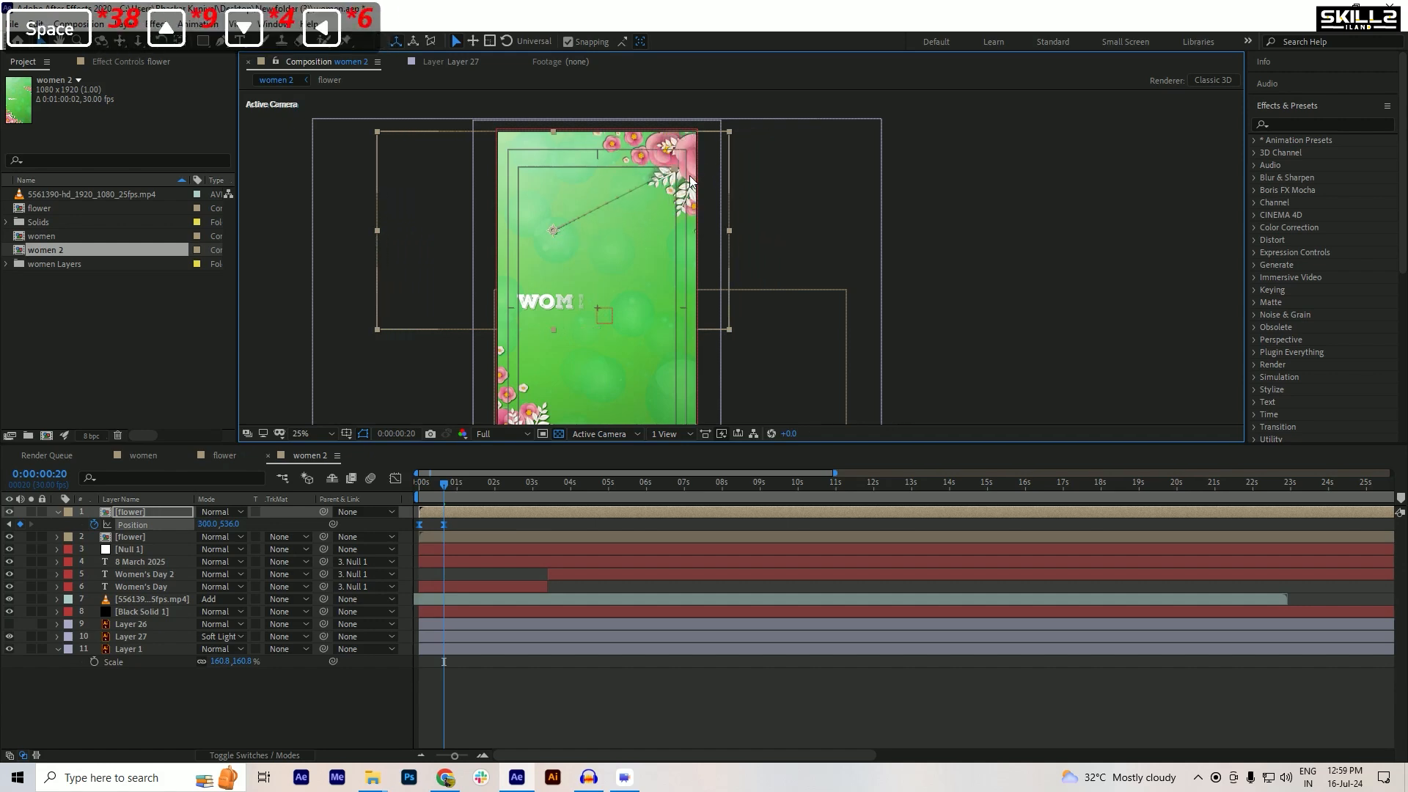
key(shift+Left)
key(shift+Left)
key(shift+Left)
key(shift+Left)
key(shift+Left)
key(shift+Left)
key(shift+Left)
key(shift+Left)
key(shift+Left)
key(shift+Left)
key(shift+Left)
key(shift+Left)
key(shift+Left)
key(shift+Left)
key(shift+Left)
key(shift+Left)
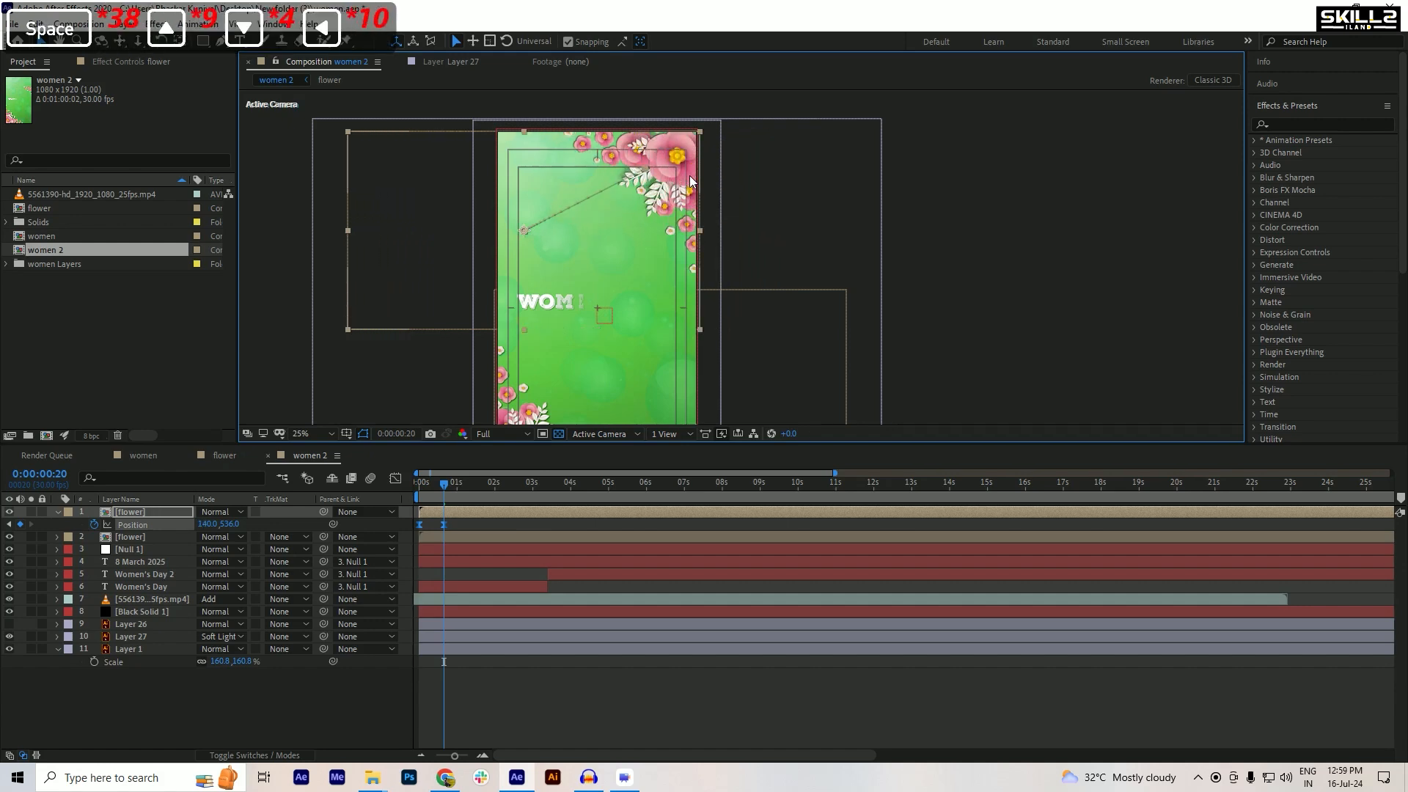
key(shift+Left)
key(shift+Right)
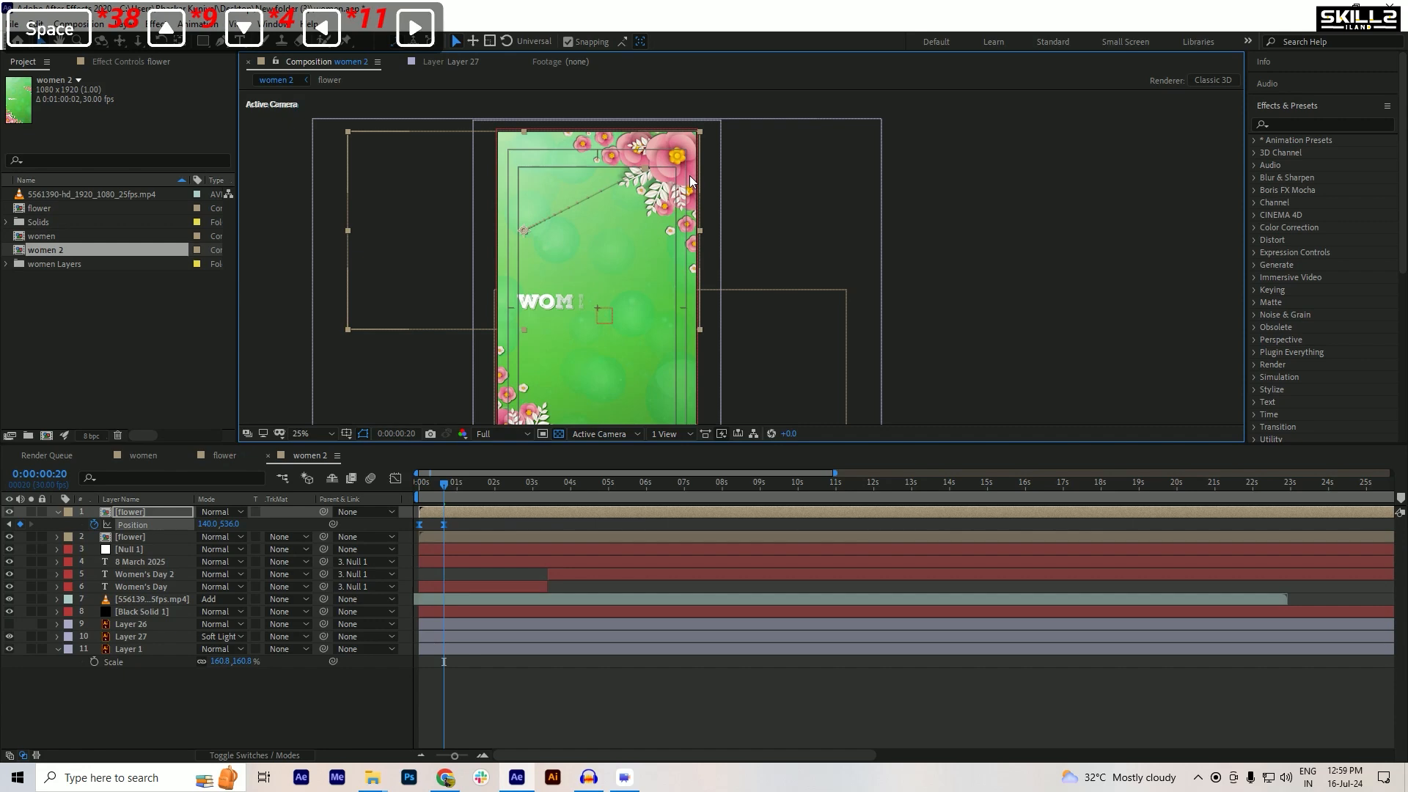
- Fine-tune the layer 1 flower's keyframed path to 128, 540 at 0:00:00:20 and save the project
key(shift+Left)
key(Left)
key(Left)
key(Down)
key(Down)
key(Down)
key(Down)
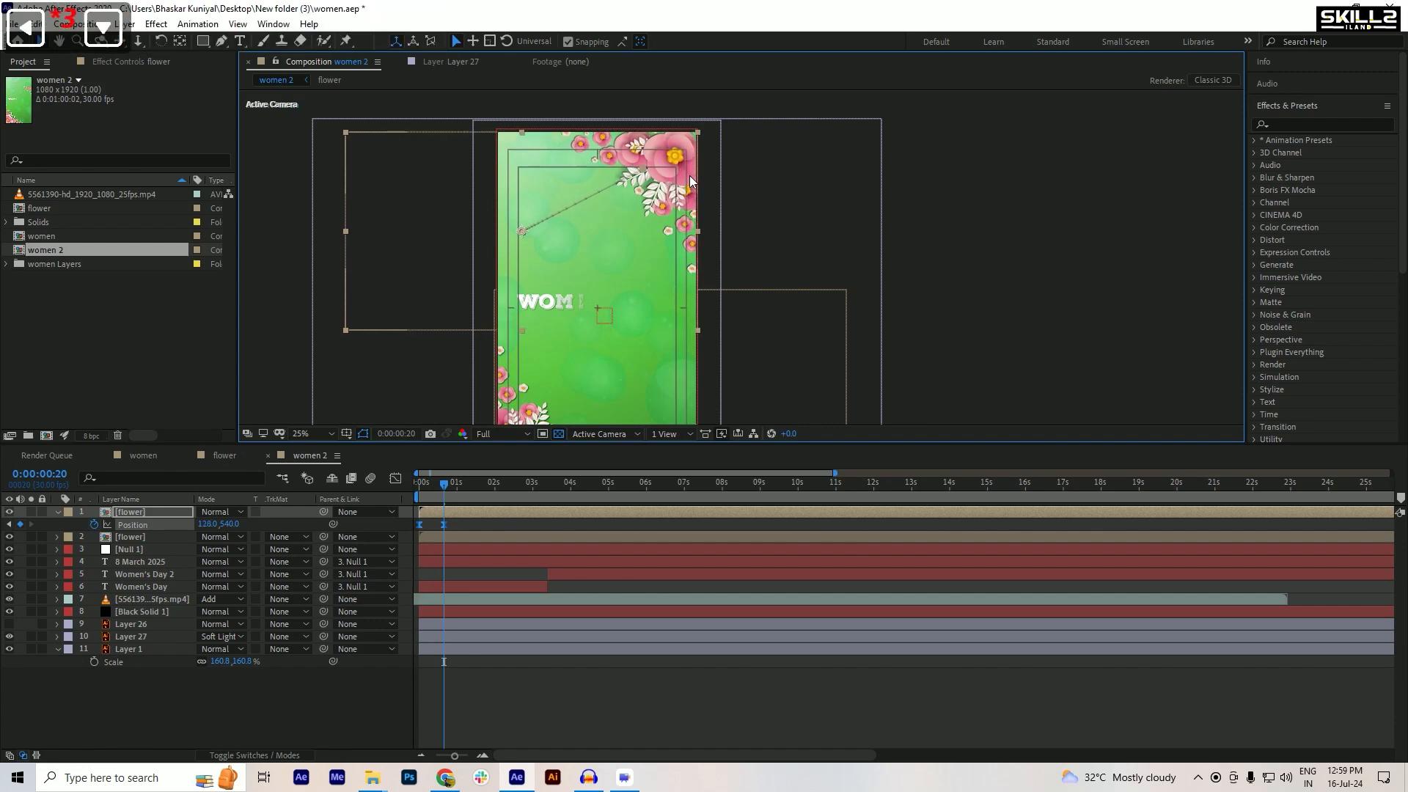
key(Up)
key(Down)
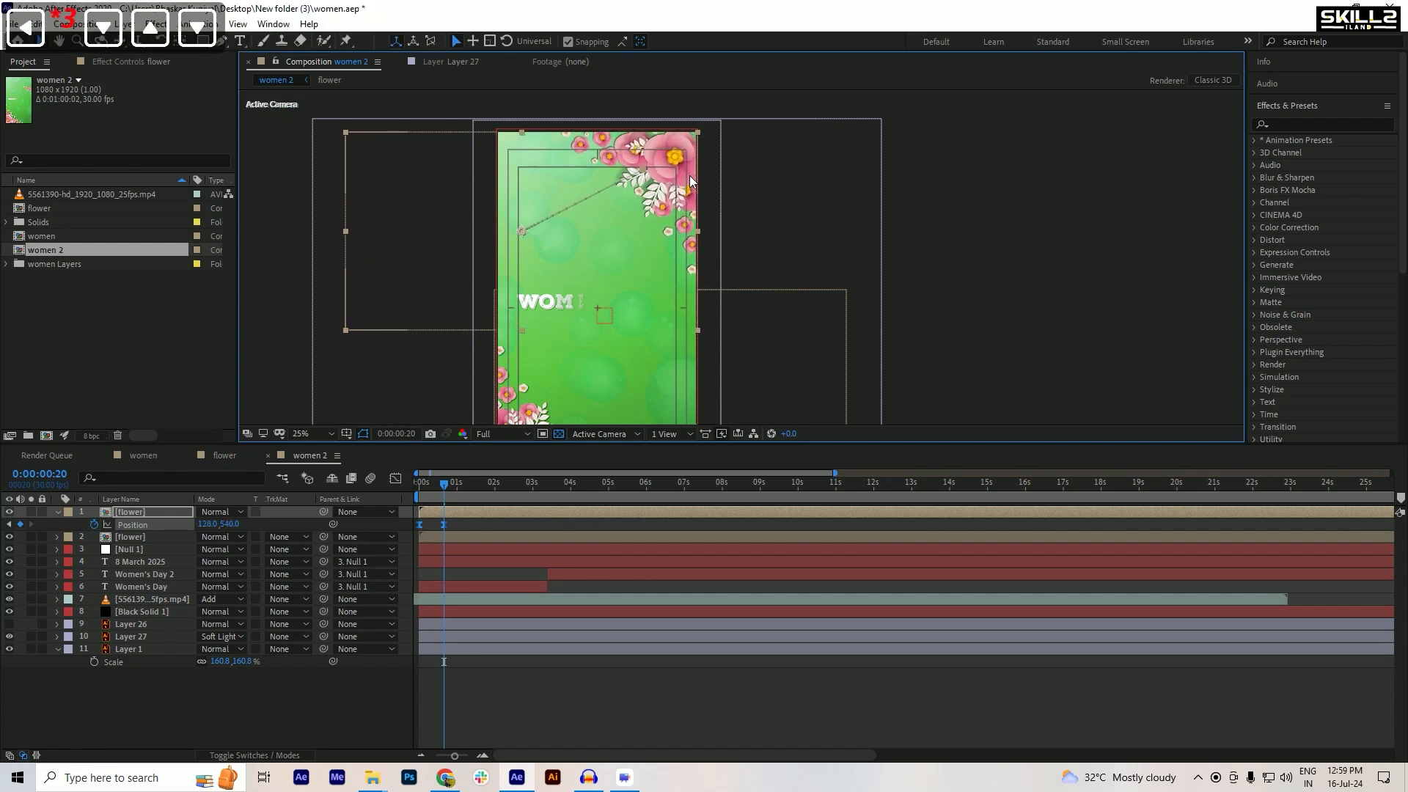
key(comma)
key(ctrl+s)
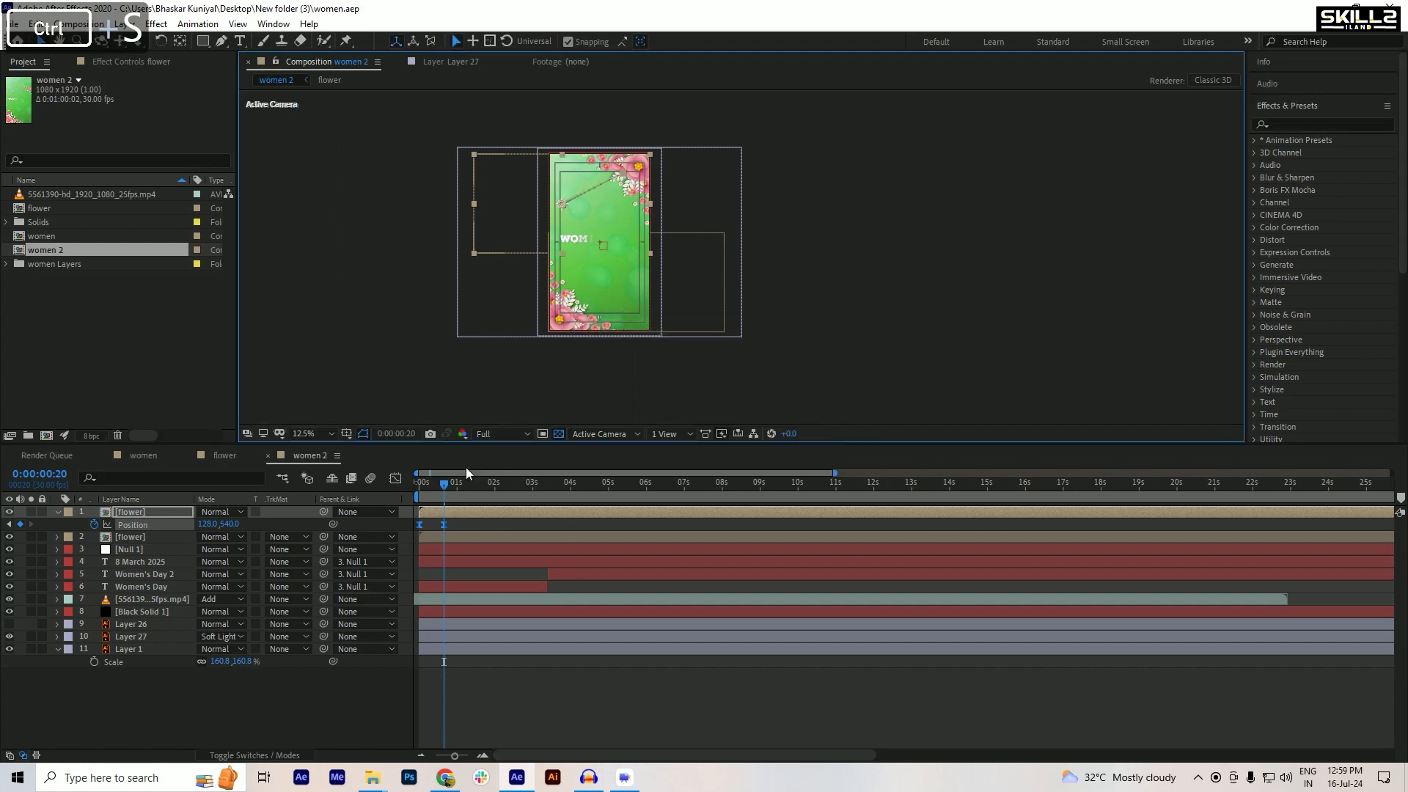
- Preview the vertical composition from the start with the whole frame fitted in the viewer, and save the project
key(Home)
key(space)
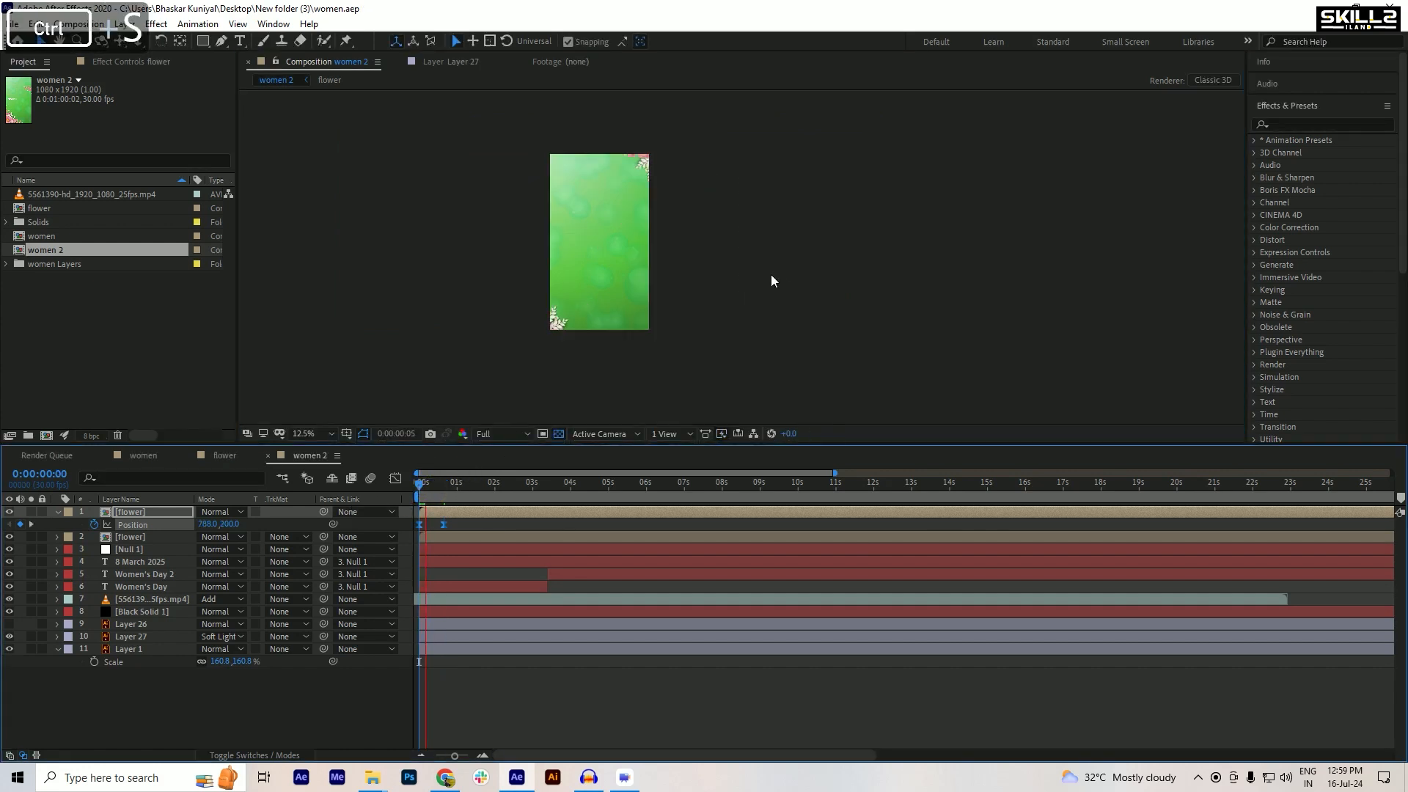
key(period)
click(314, 435)
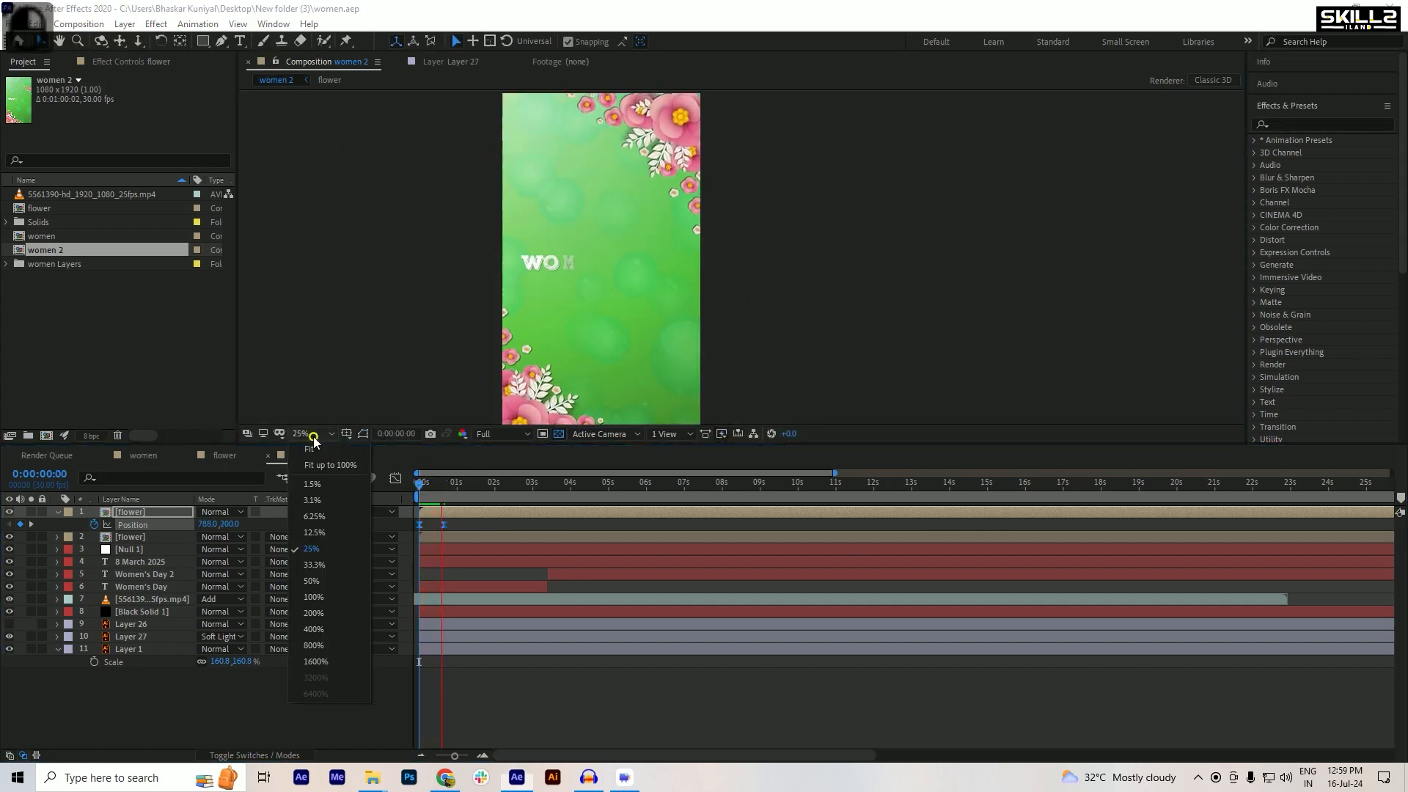
click(311, 448)
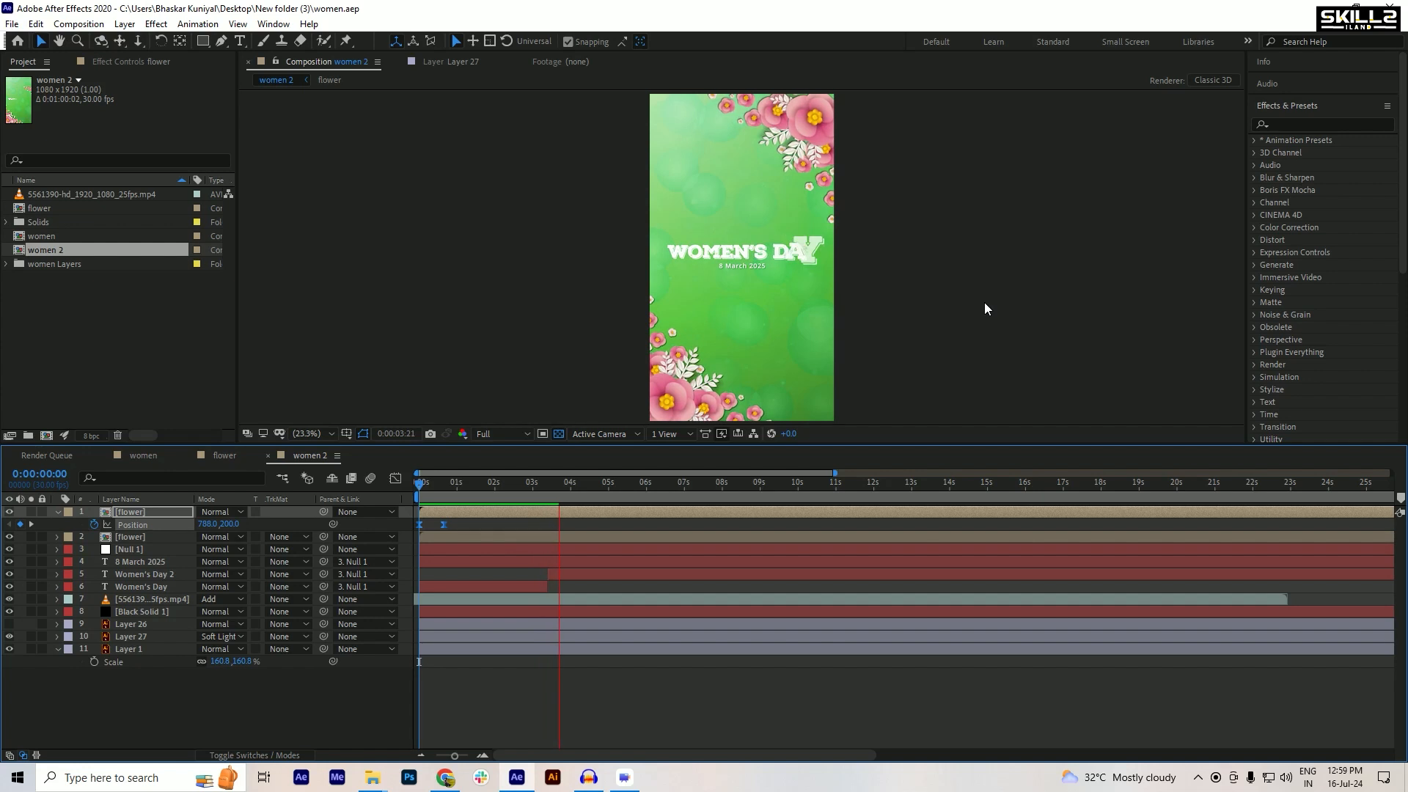
key(ctrl+s)
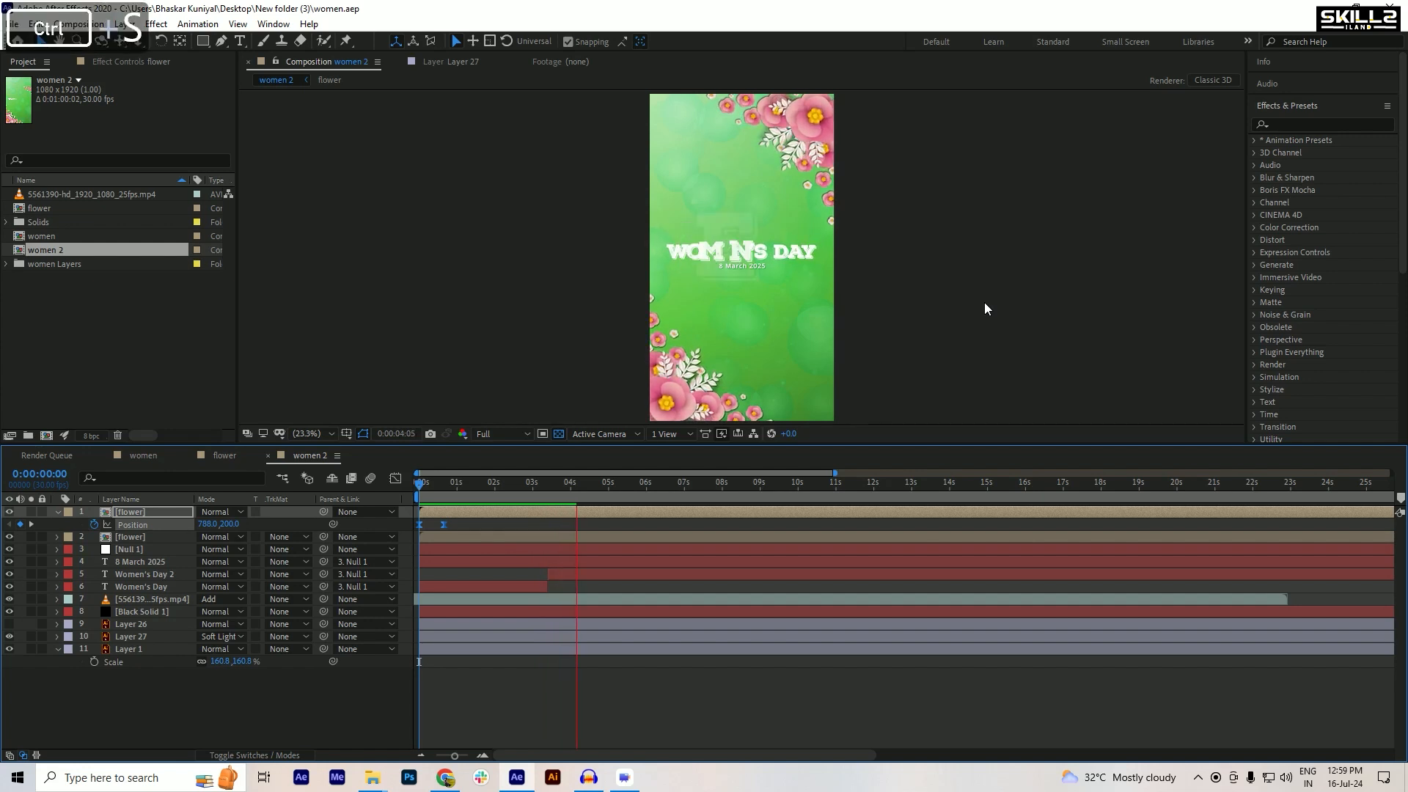